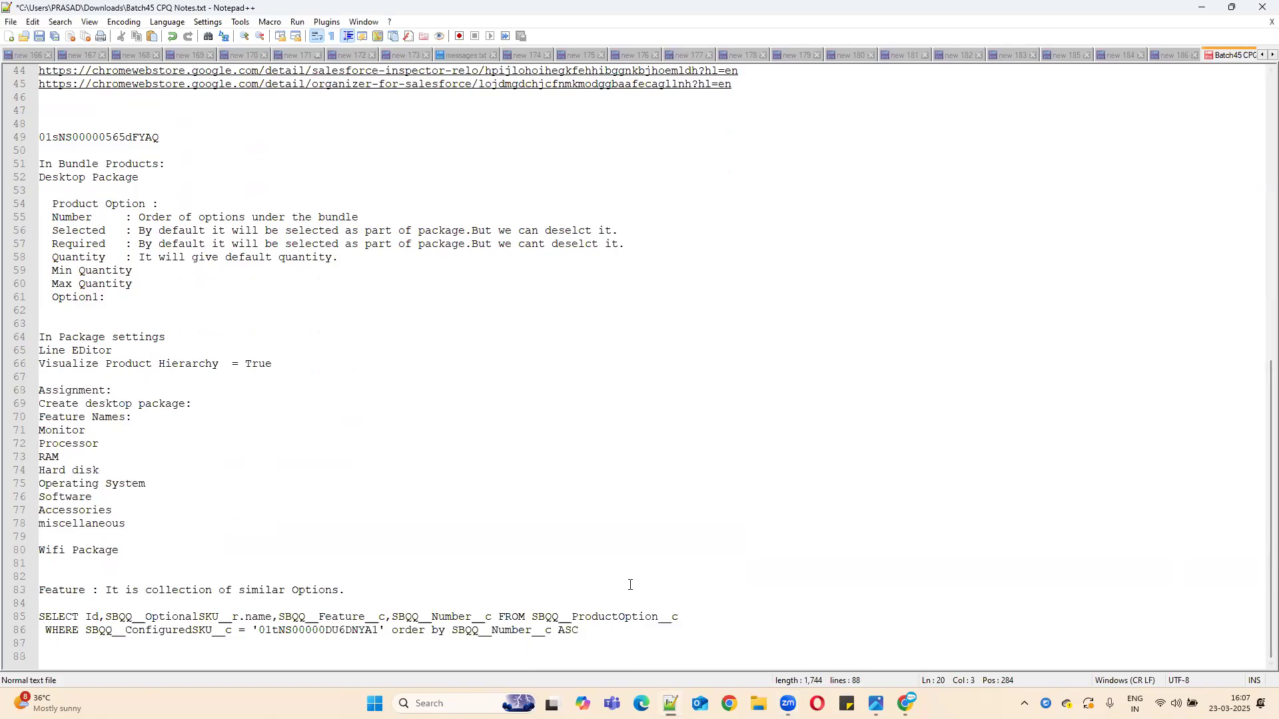
Step: Add the heading "SOme Options Feature::" a few blank lines below the SELECT query at the end of the notes
{"action": "left_click", "coordinate": [649, 635]}
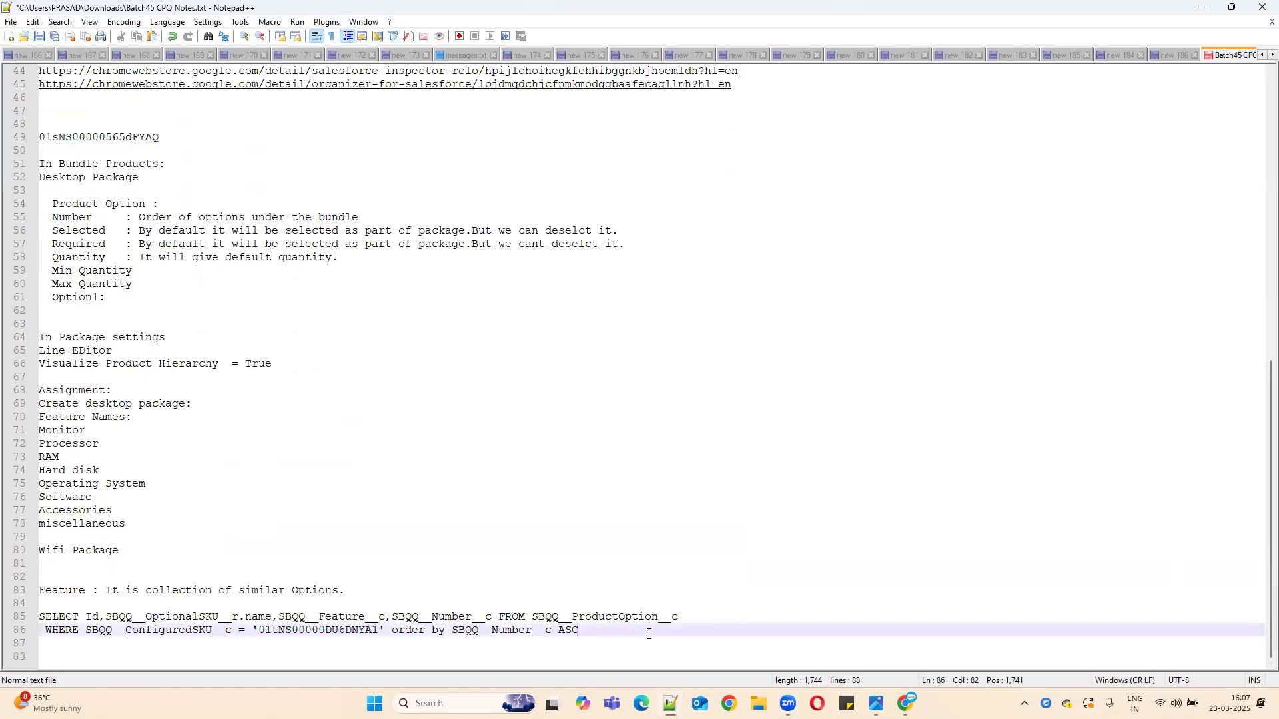
{"action": "key", "text": "Return"}
{"action": "key", "text": "Return"}
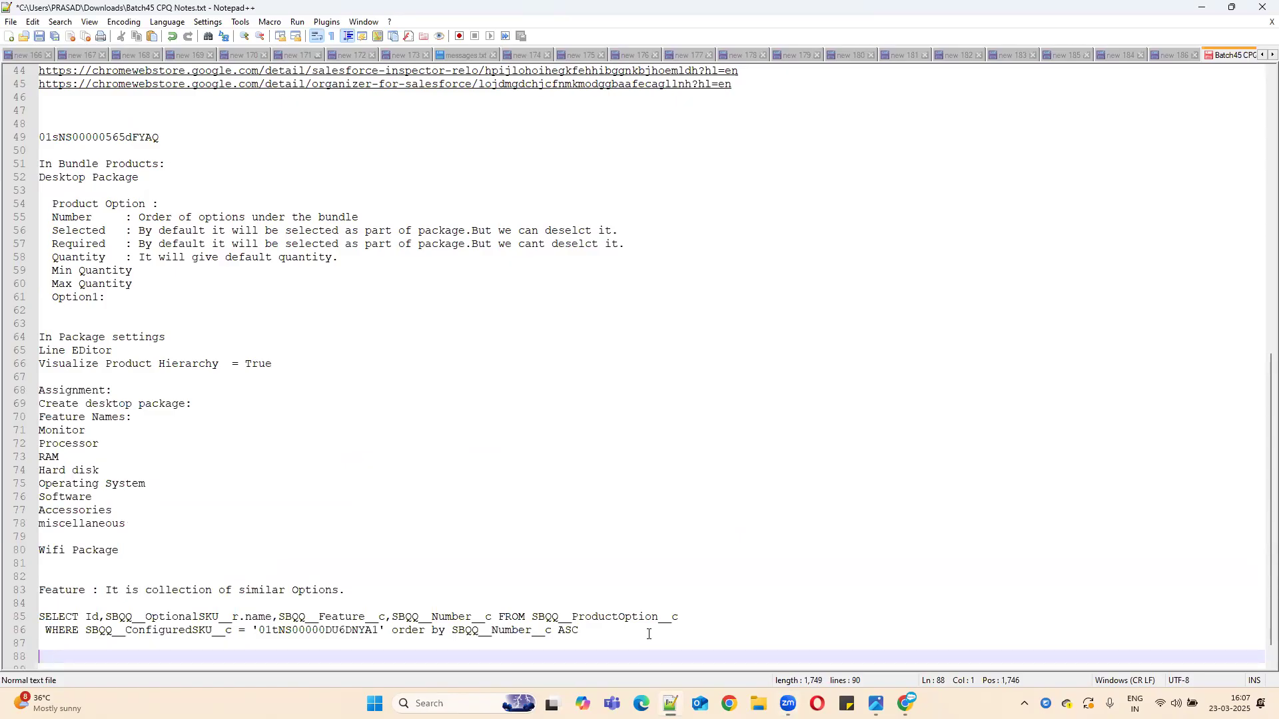
{"action": "key", "text": "Return"}
{"action": "key", "text": "Return"}
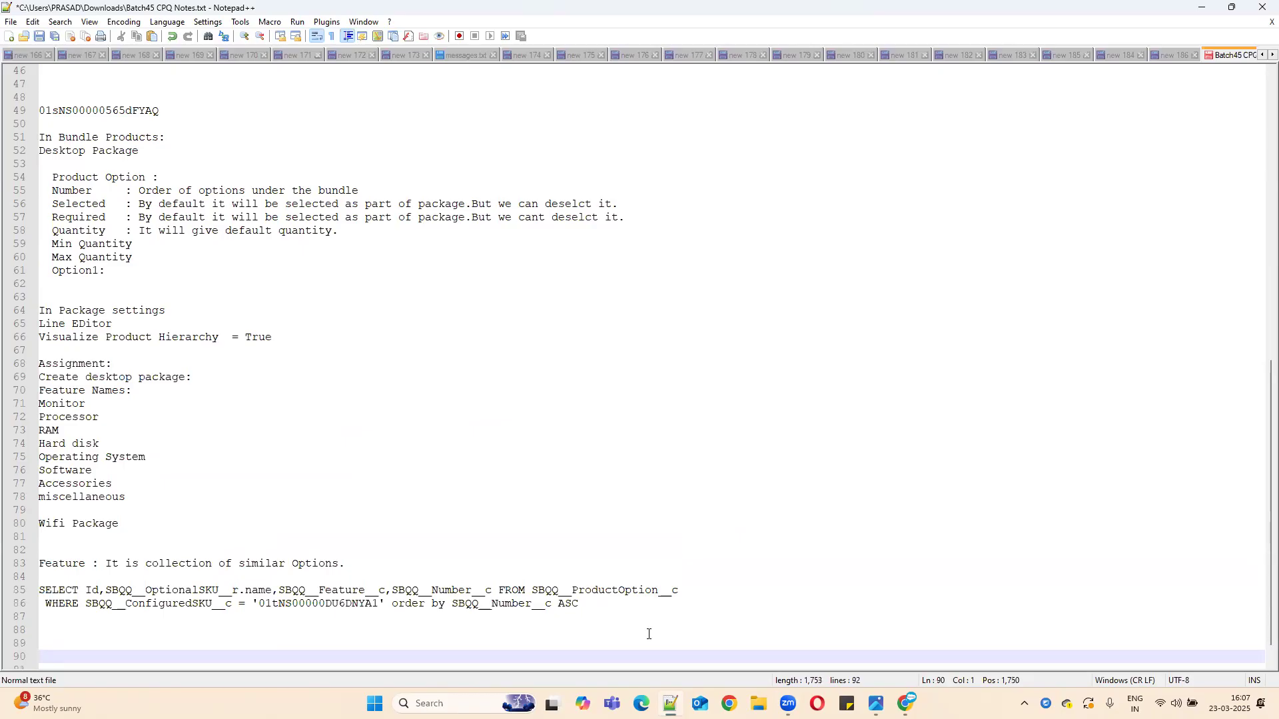
{"action": "type", "text": "SOme Op"}
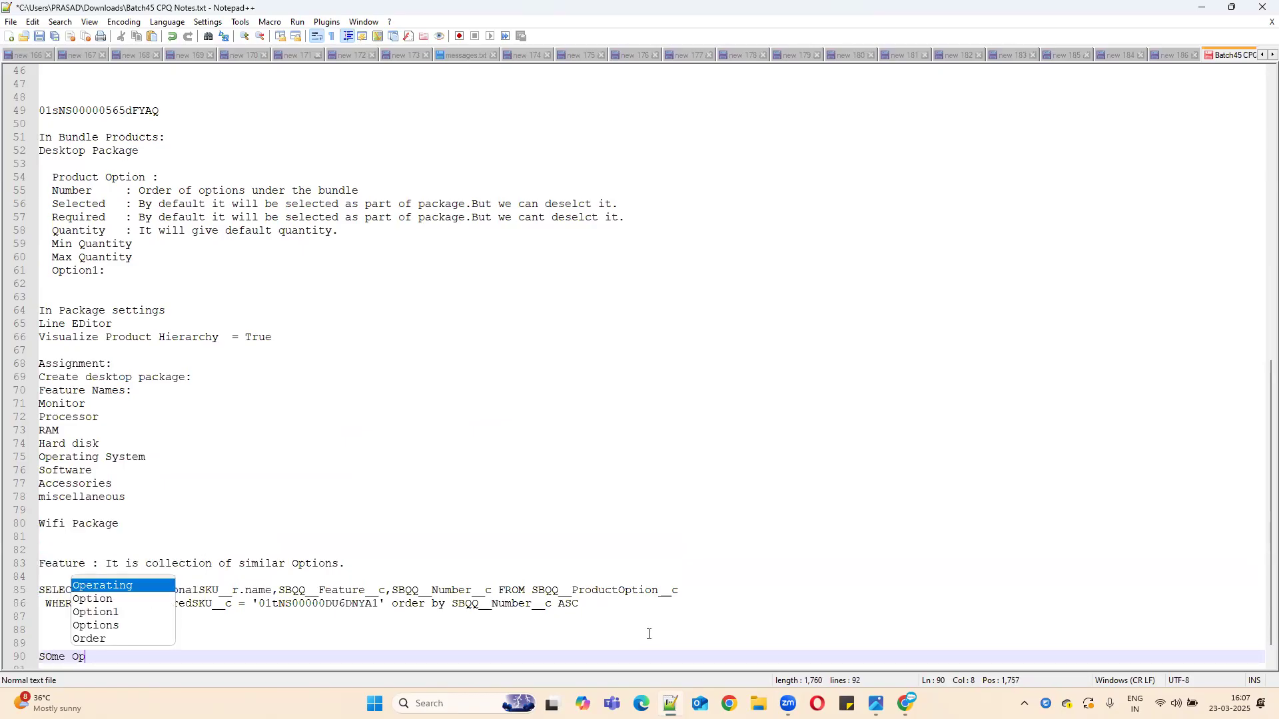
{"action": "type", "text": "tions "}
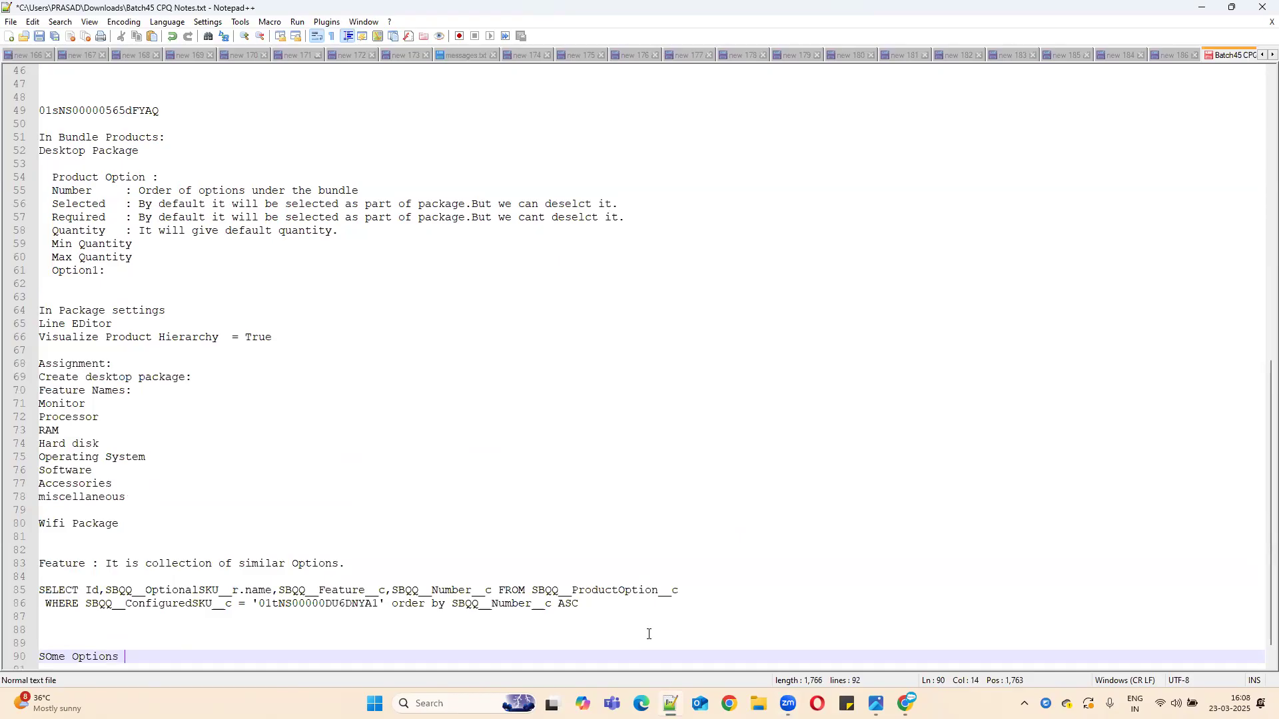
{"action": "type", "text": "Feature"}
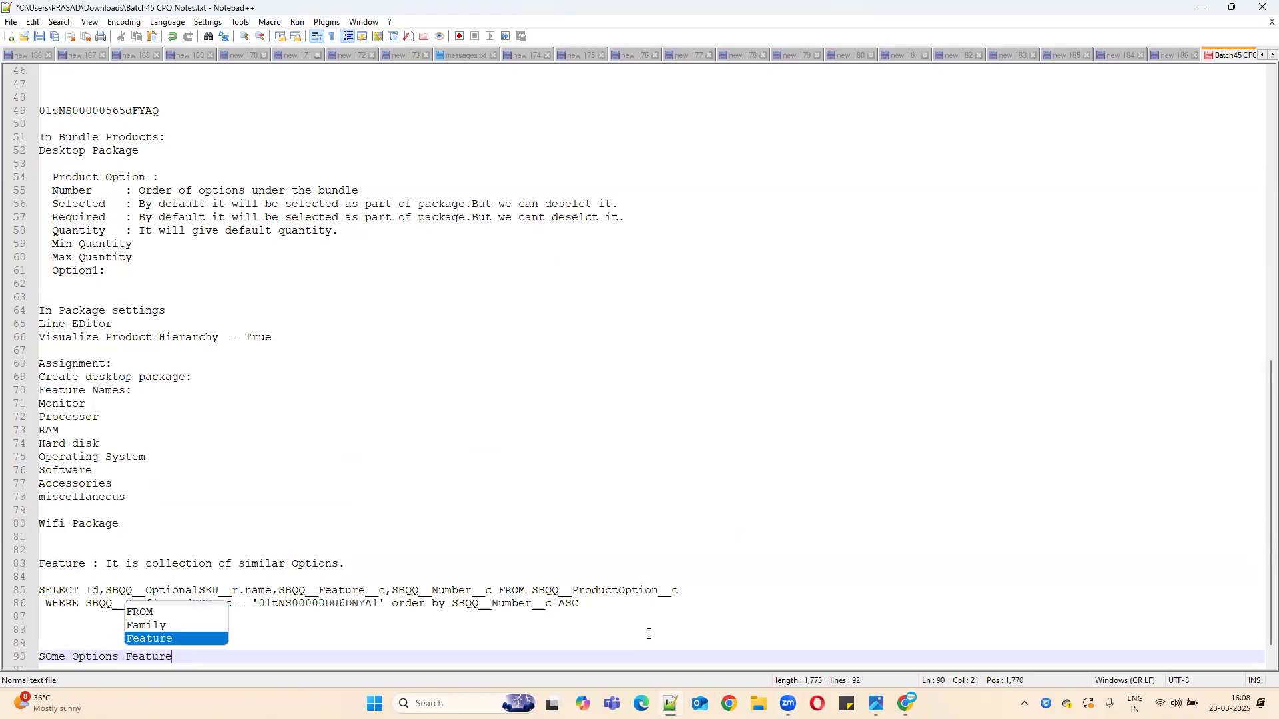
{"action": "type", "text": "::"}
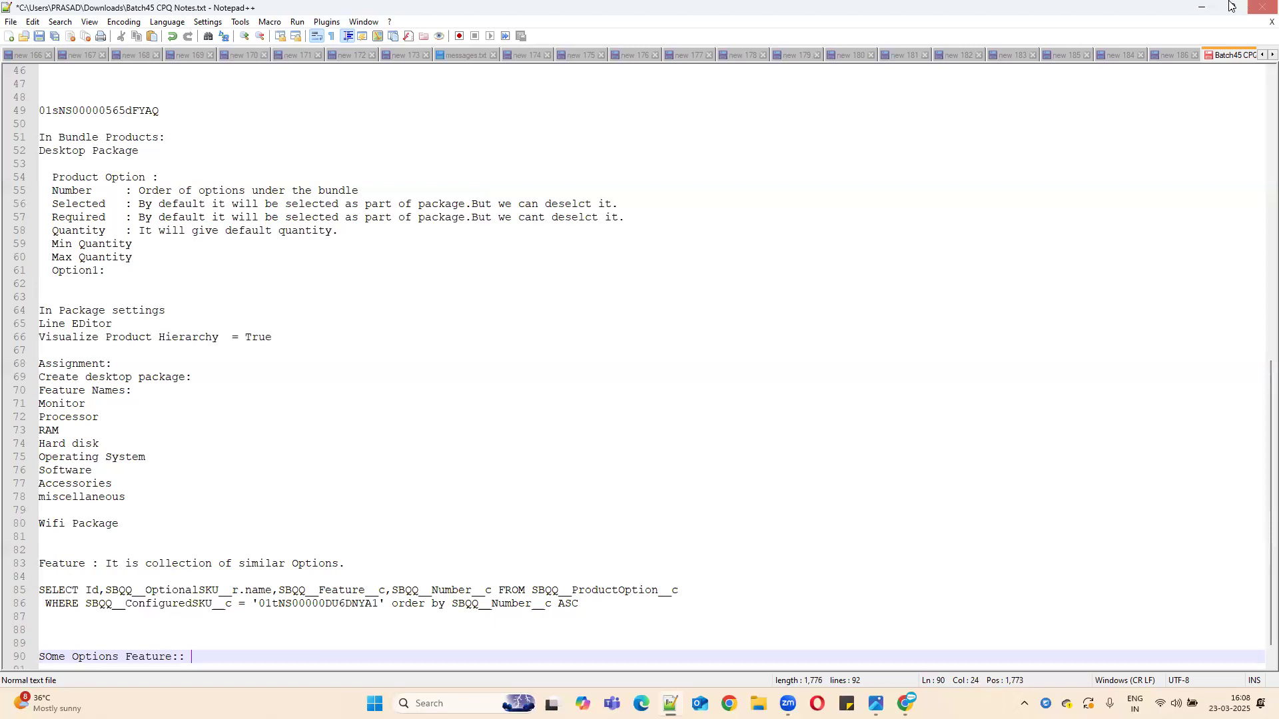
Step: Switch to Chrome, log in to the Samsung CPQ org with its saved Organizer login, and close the old product and Developer Console tabs
{"action": "left_click", "coordinate": [1203, 8]}
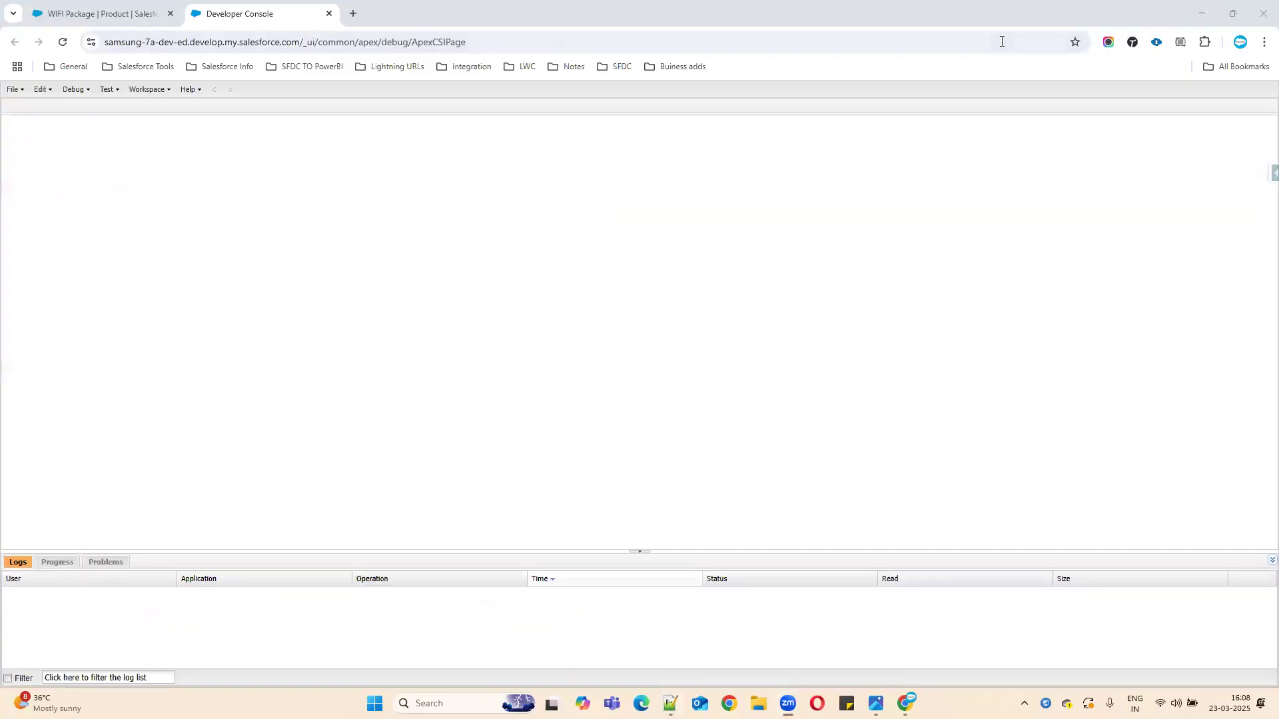
{"action": "left_click", "coordinate": [1157, 45]}
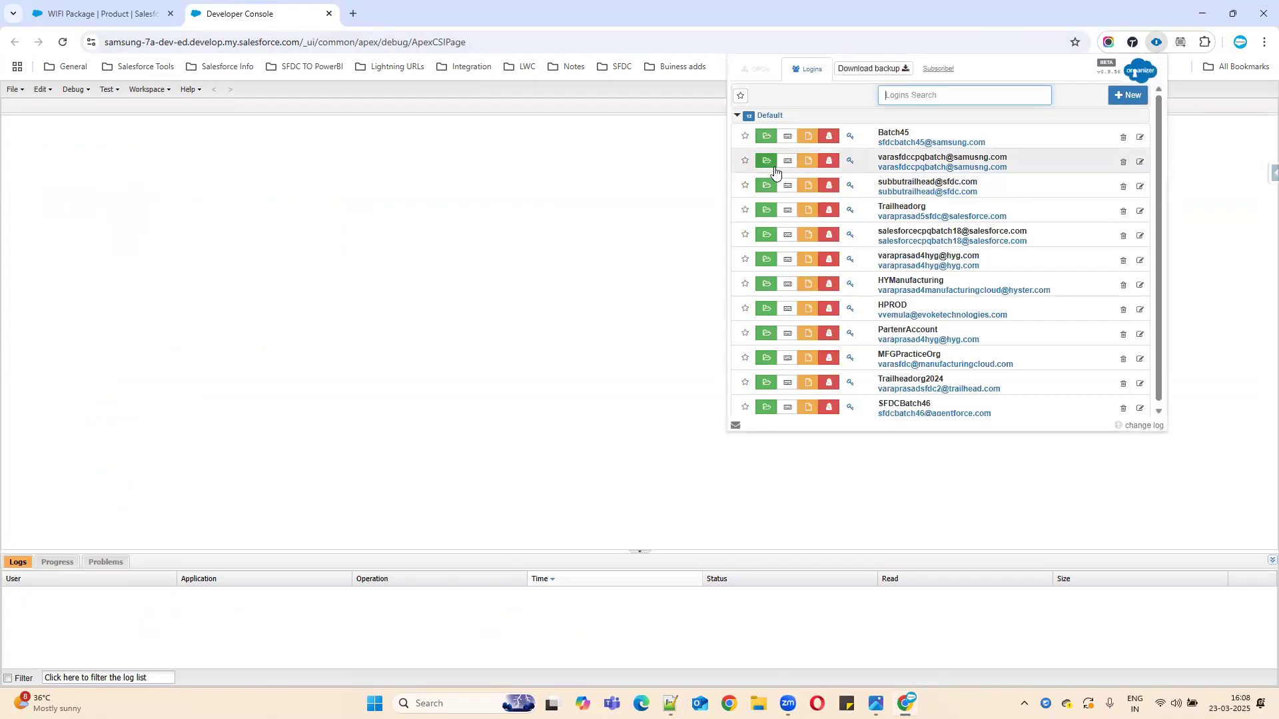
{"action": "left_click", "coordinate": [766, 161]}
{"action": "left_click", "coordinate": [170, 14]}
{"action": "left_click", "coordinate": [170, 13]}
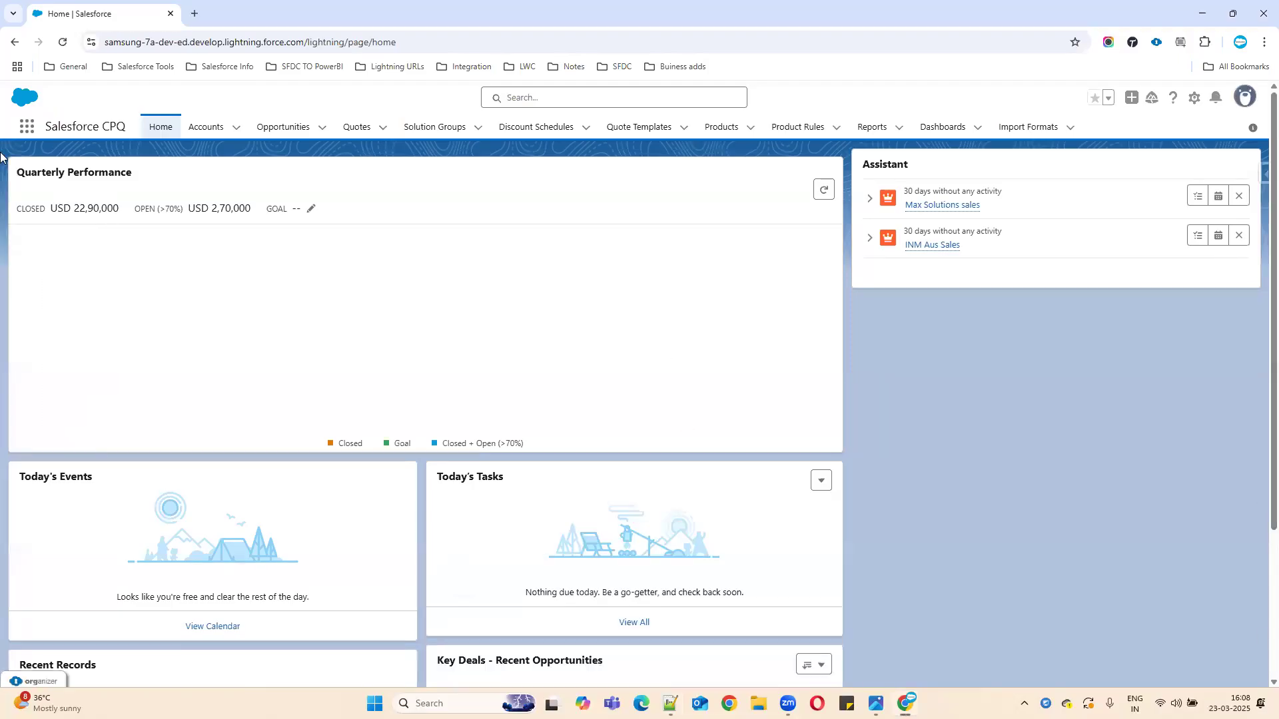
Step: Duplicate the Salesforce Home tab twice and return to the original tab
{"action": "right_click", "coordinate": [127, 12]}
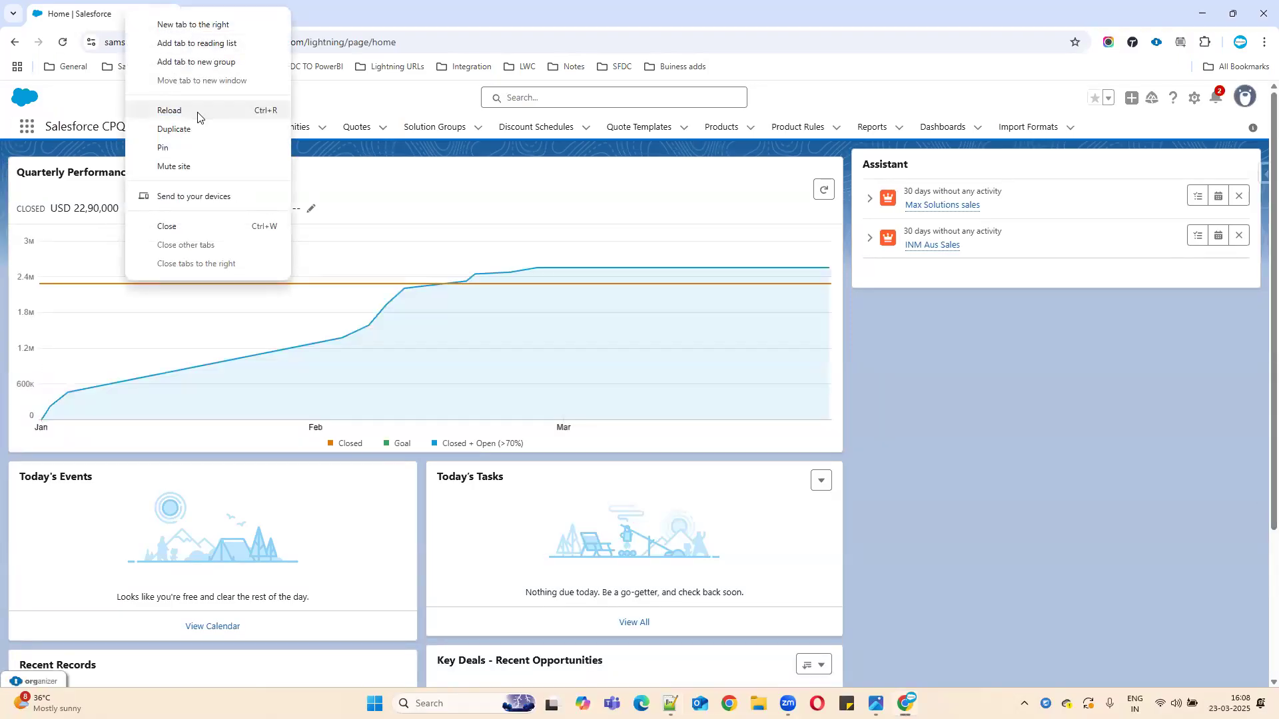
{"action": "left_click", "coordinate": [199, 129]}
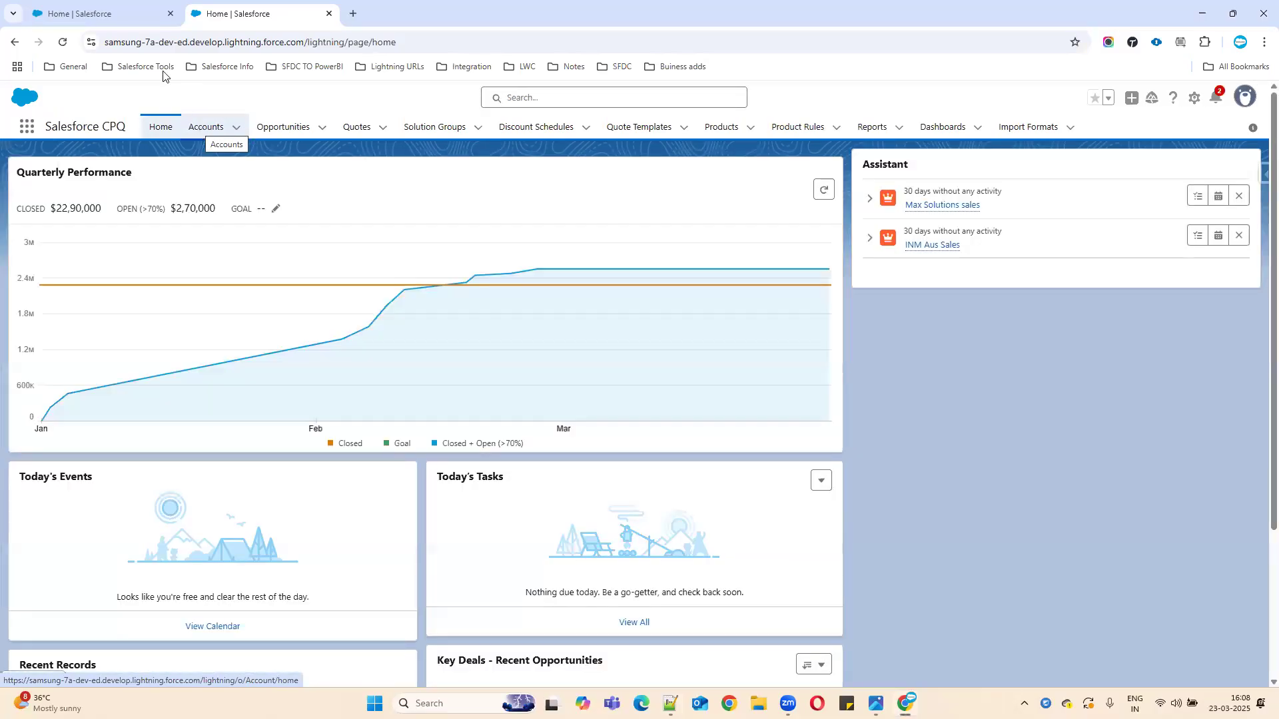
{"action": "right_click", "coordinate": [237, 29]}
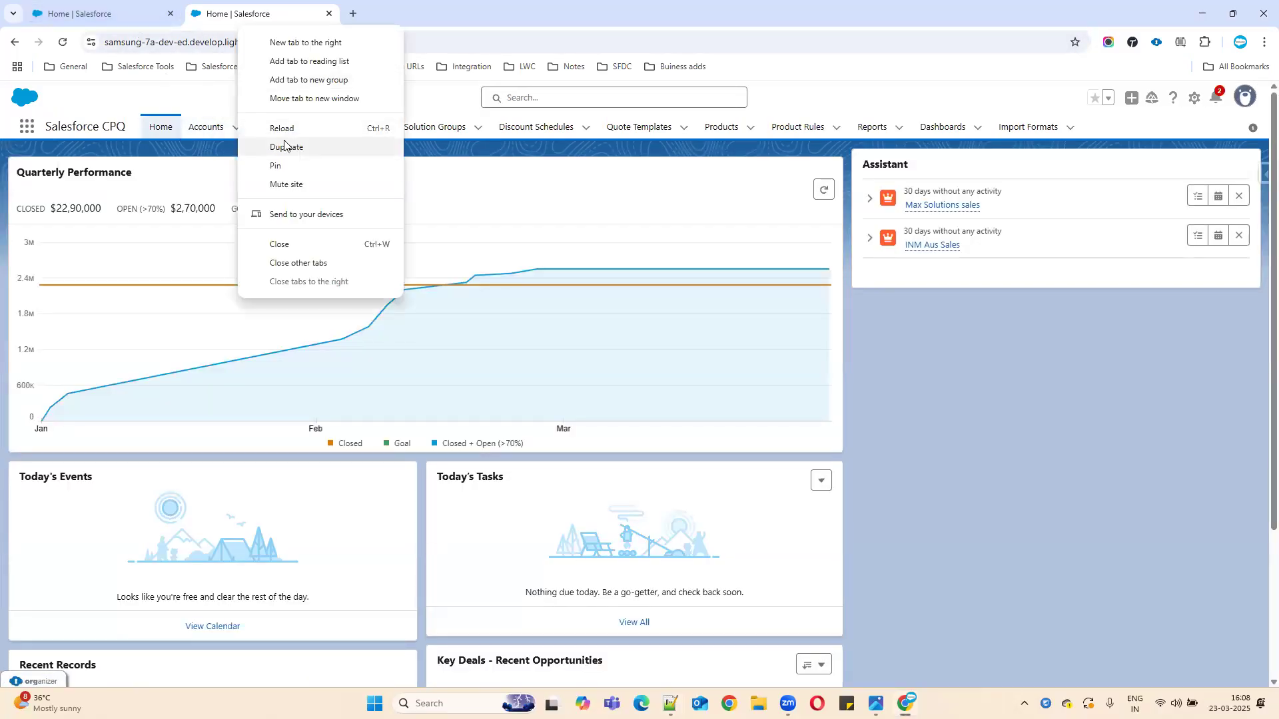
{"action": "left_click", "coordinate": [285, 146]}
{"action": "left_click", "coordinate": [107, 14]}
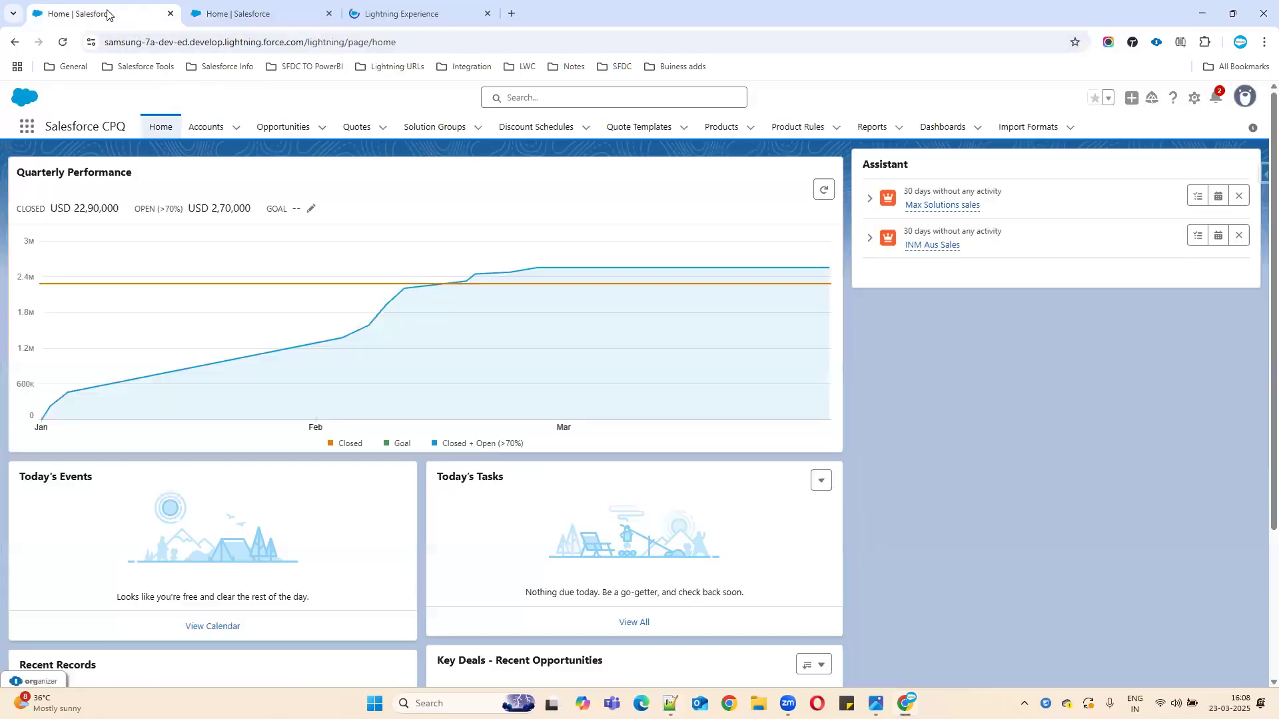
Step: Open the Desktop Package product and show the full list of its related features
{"action": "left_click", "coordinate": [722, 129]}
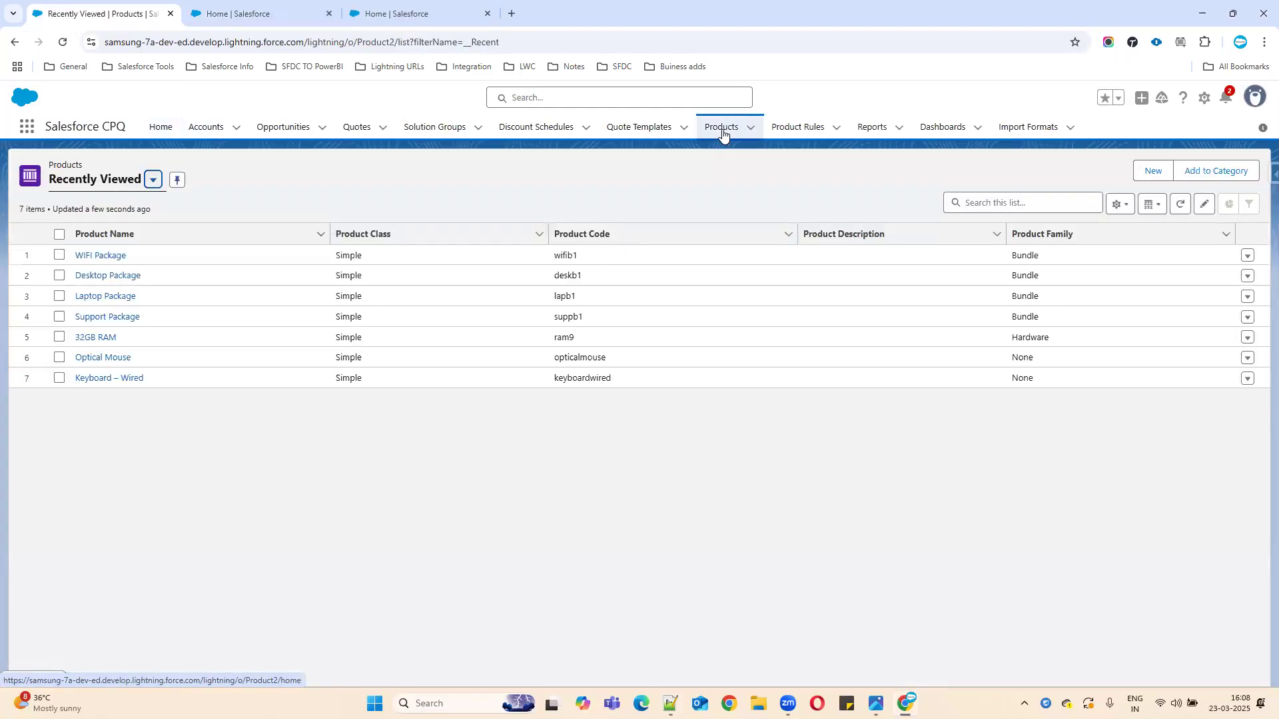
{"action": "left_click", "coordinate": [120, 276]}
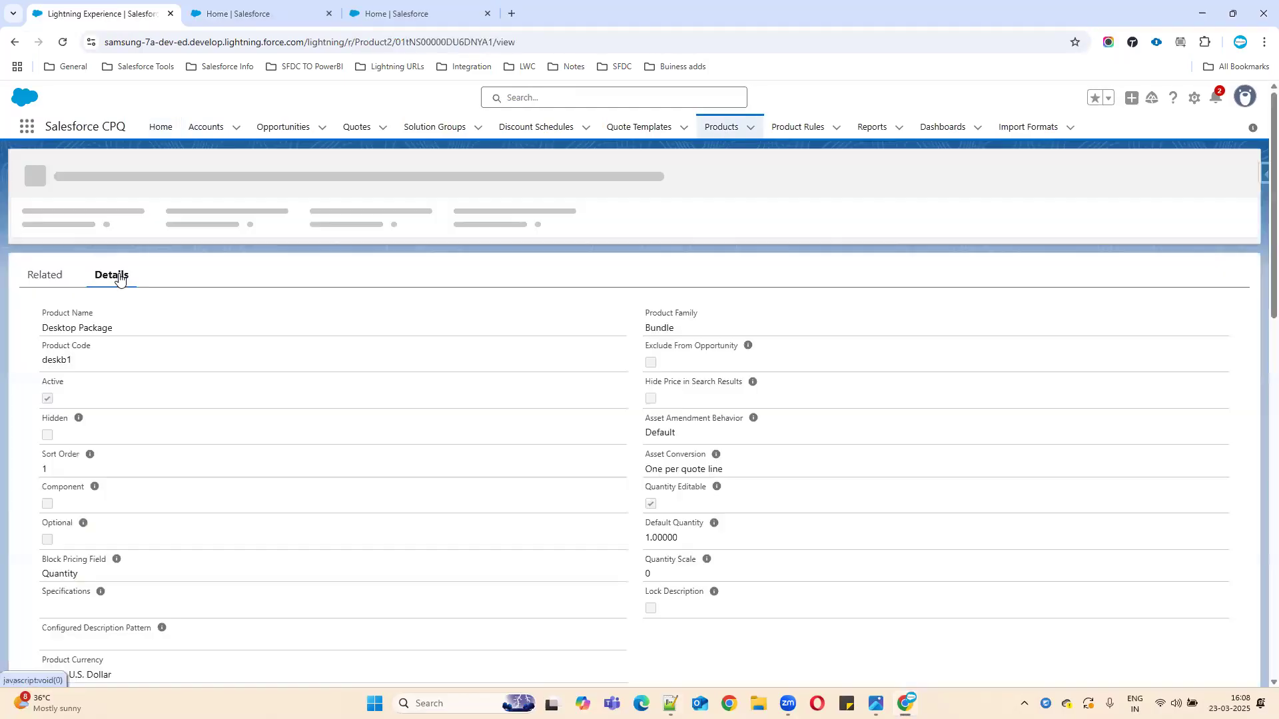
{"action": "left_click", "coordinate": [41, 272]}
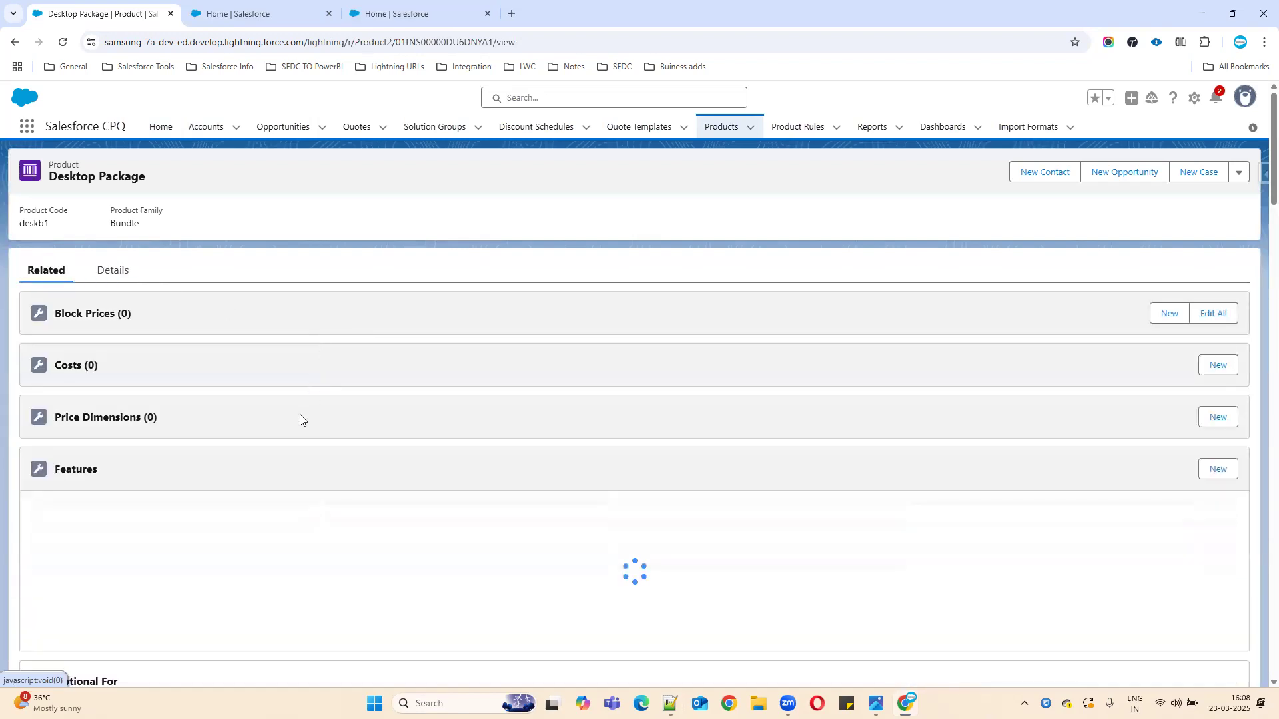
{"action": "scroll", "coordinate": [300, 420], "scroll_direction": "down", "scroll_amount": 3}
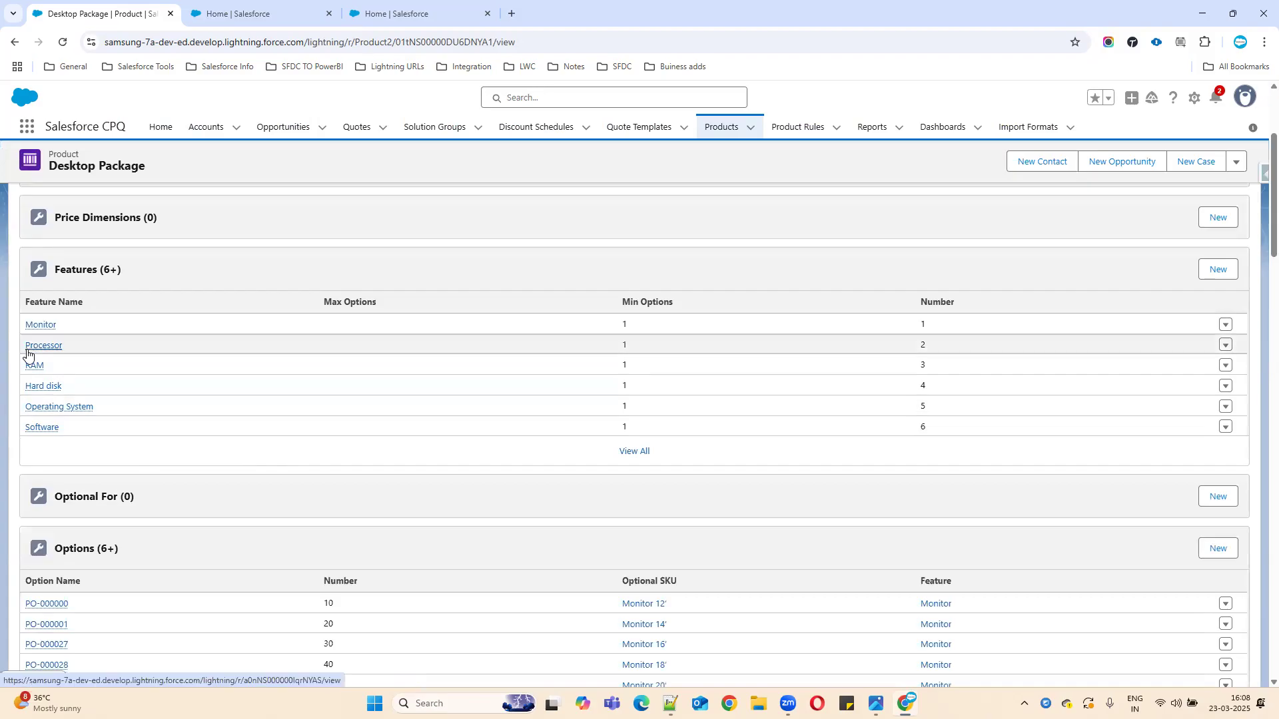
{"action": "left_click", "coordinate": [643, 456]}
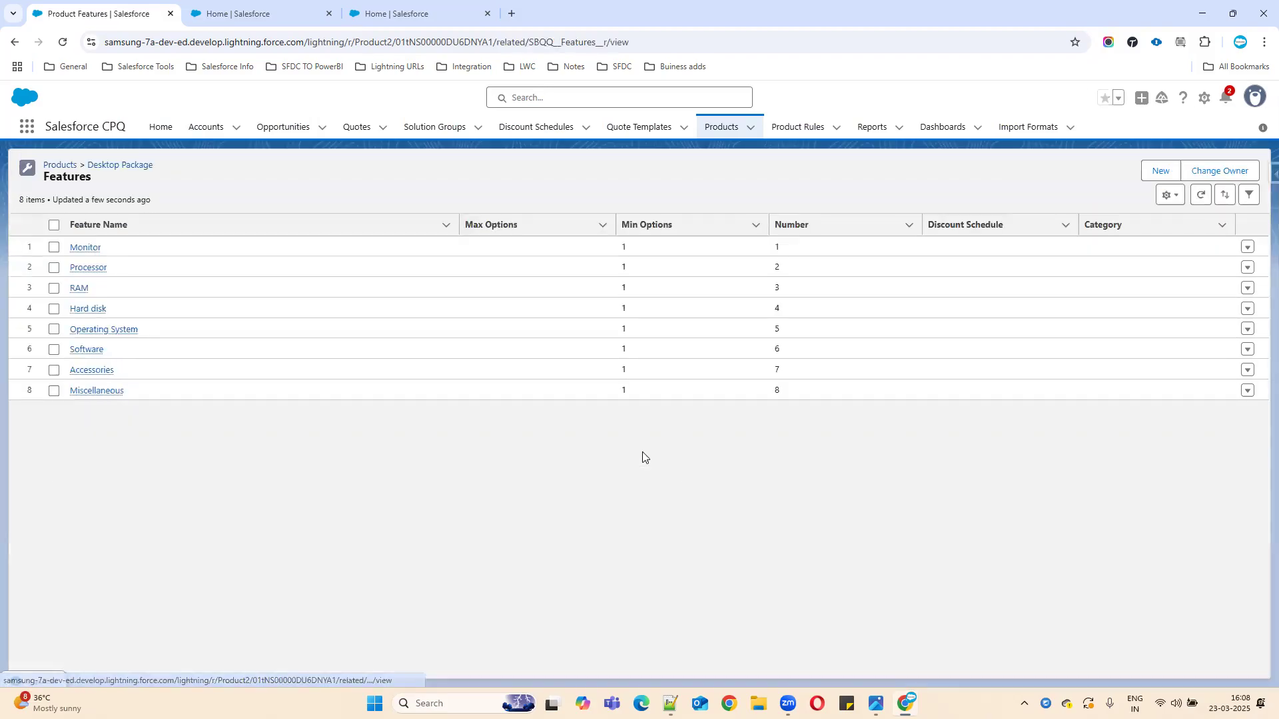
Step: Open the Monitor, Processor and RAM features in separate new tabs and switch to the Monitor feature
{"action": "right_click", "coordinate": [89, 251]}
{"action": "left_click", "coordinate": [141, 265]}
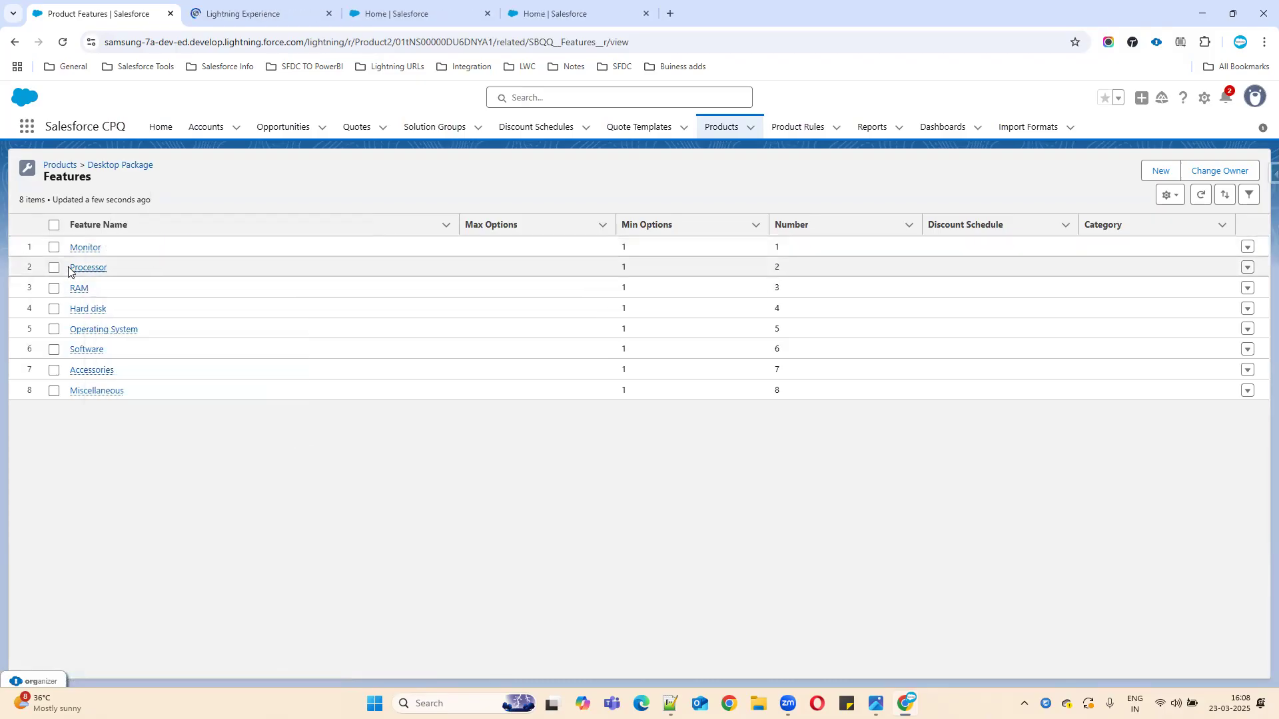
{"action": "right_click", "coordinate": [76, 267]}
{"action": "left_click", "coordinate": [138, 281]}
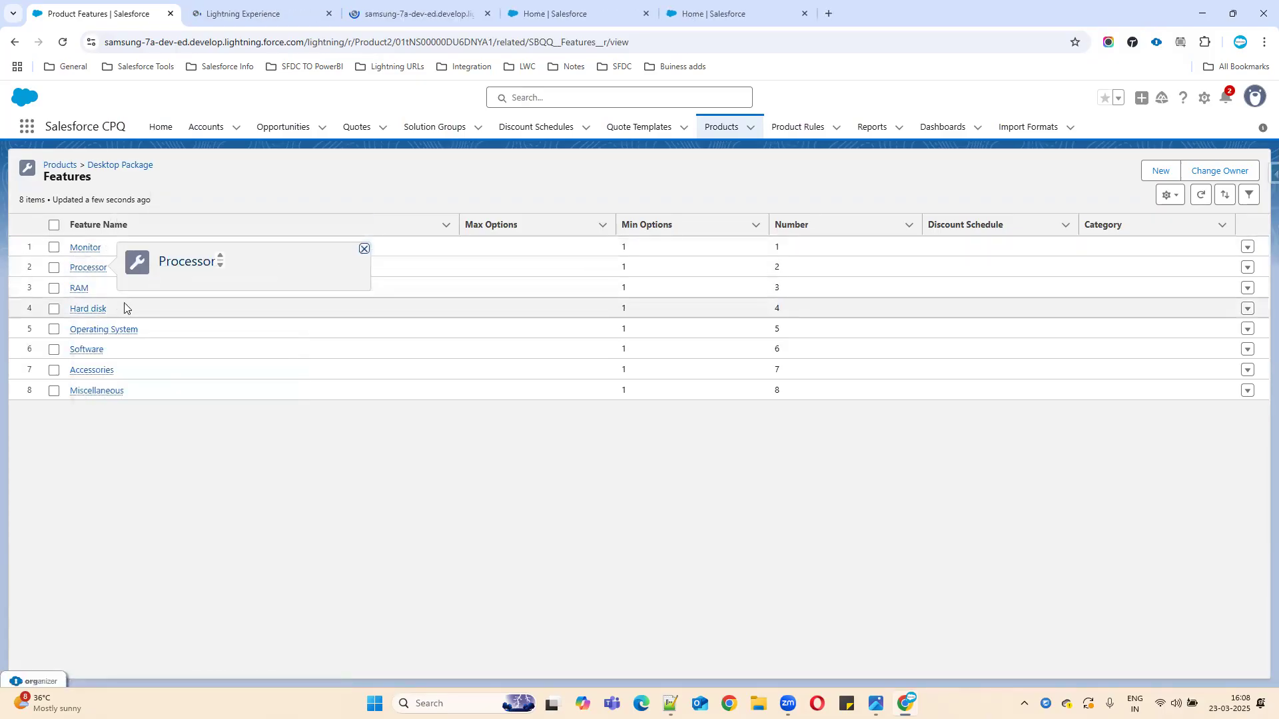
{"action": "right_click", "coordinate": [76, 288]}
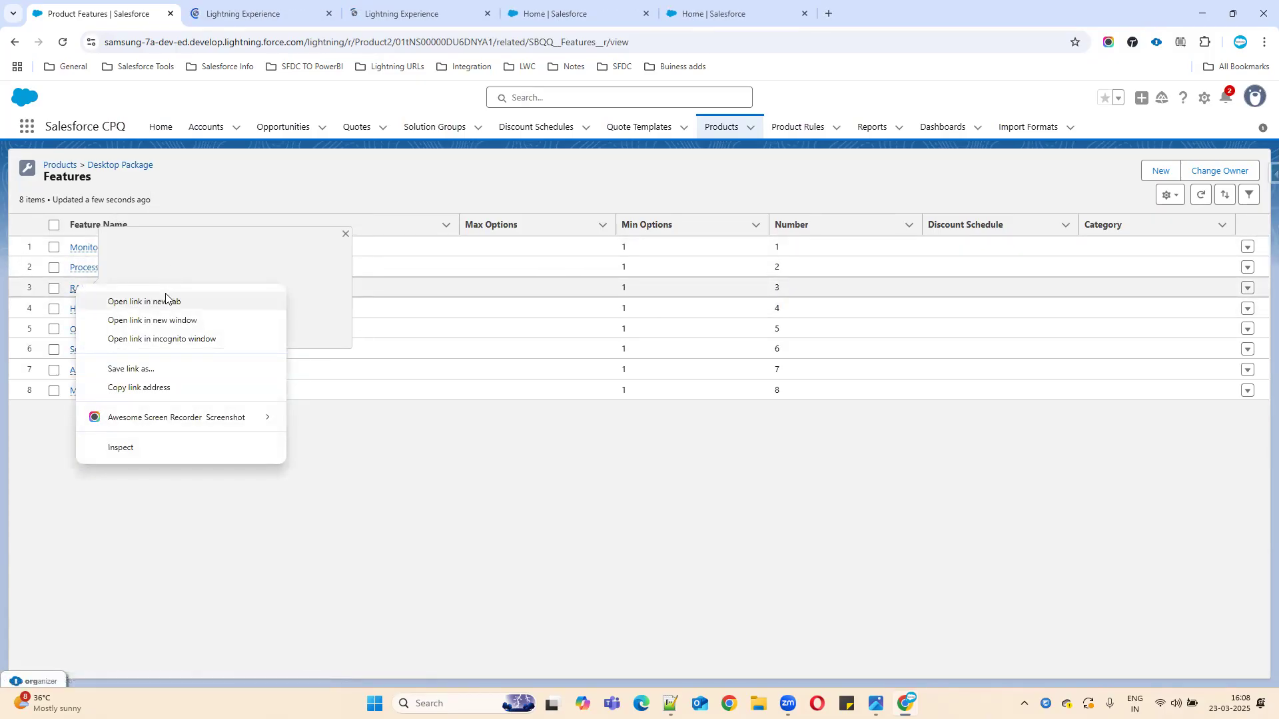
{"action": "left_click", "coordinate": [166, 300]}
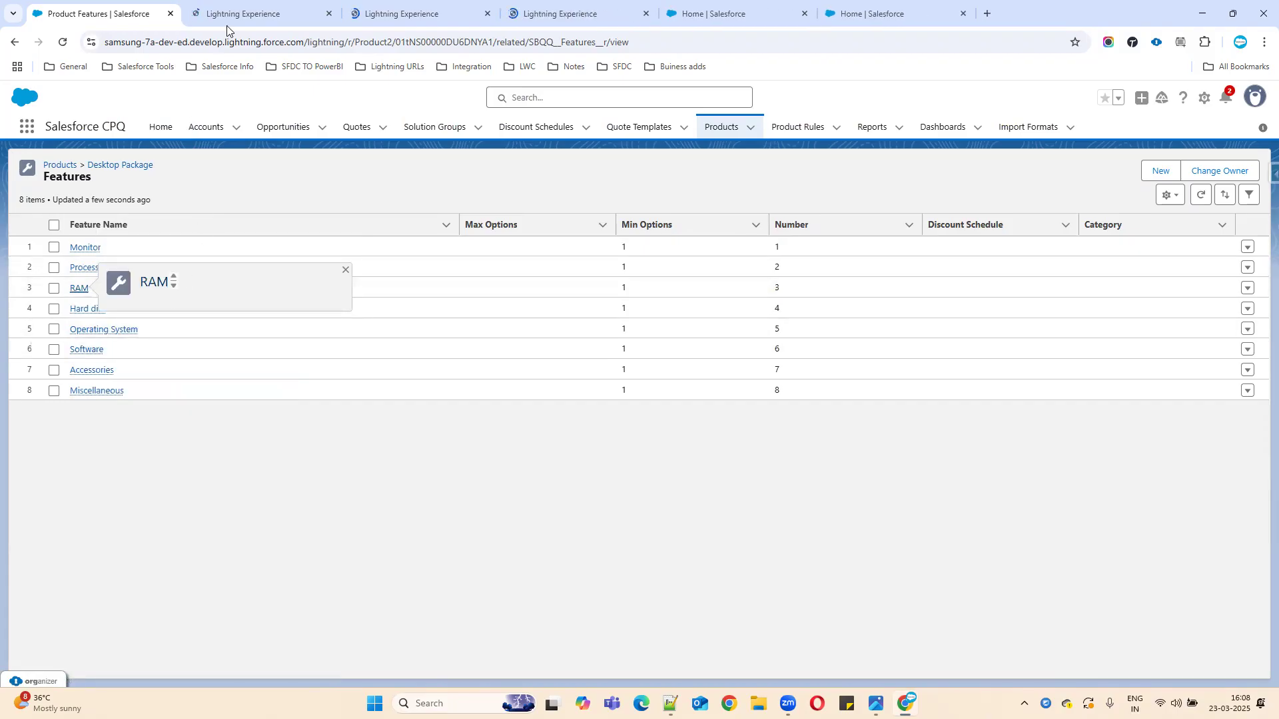
{"action": "left_click", "coordinate": [226, 16]}
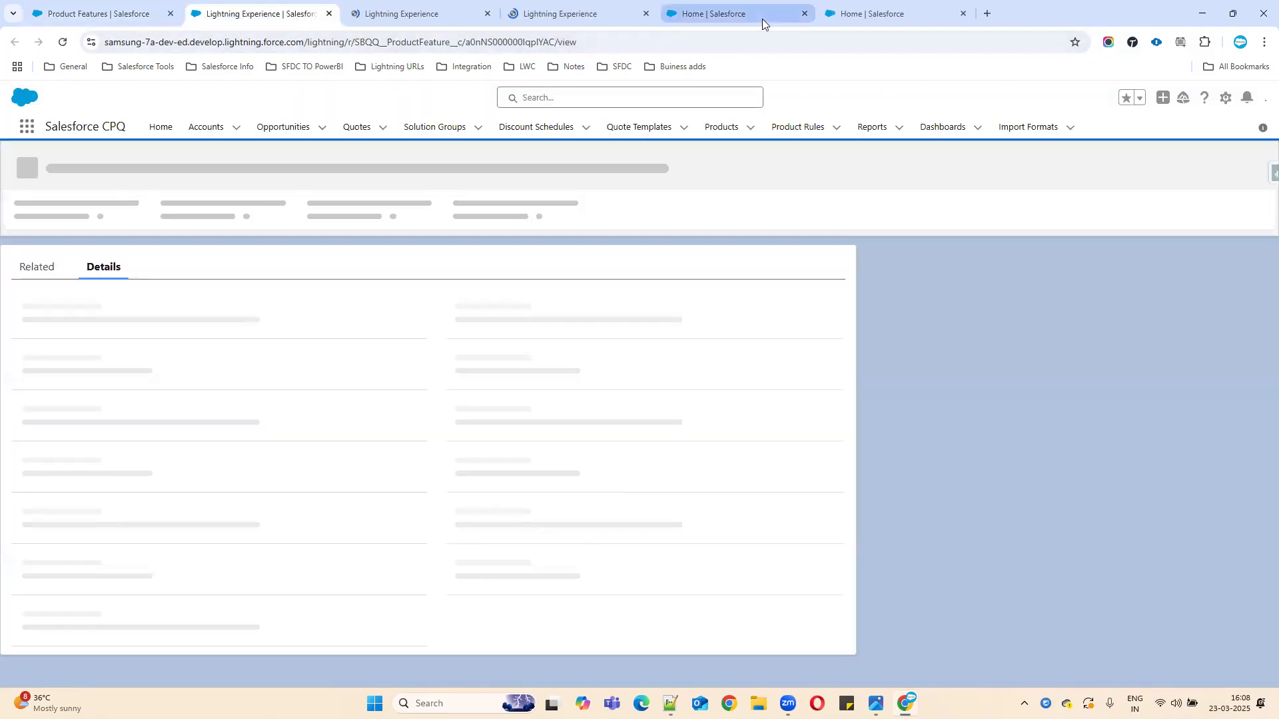
Step: In the first duplicated Home tab, open quote Q-00004 and start editing its quote lines
{"action": "left_click", "coordinate": [762, 16]}
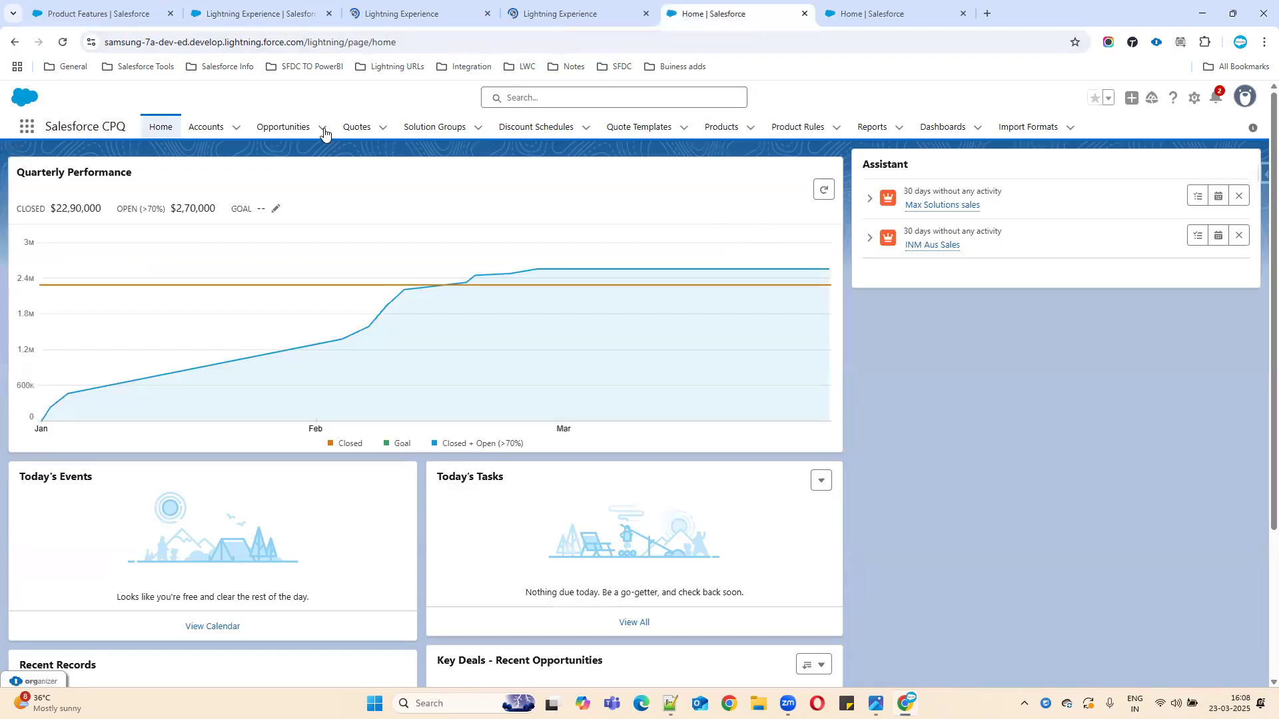
{"action": "left_click", "coordinate": [358, 129]}
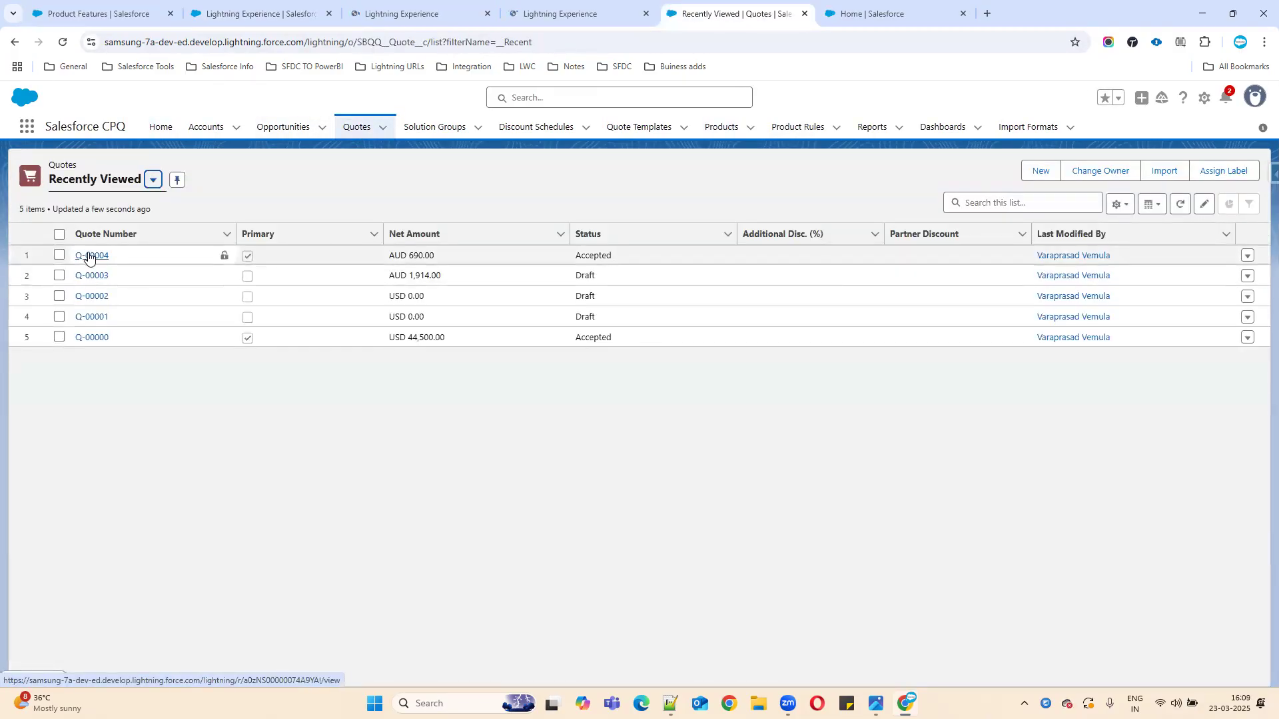
{"action": "left_click", "coordinate": [93, 257]}
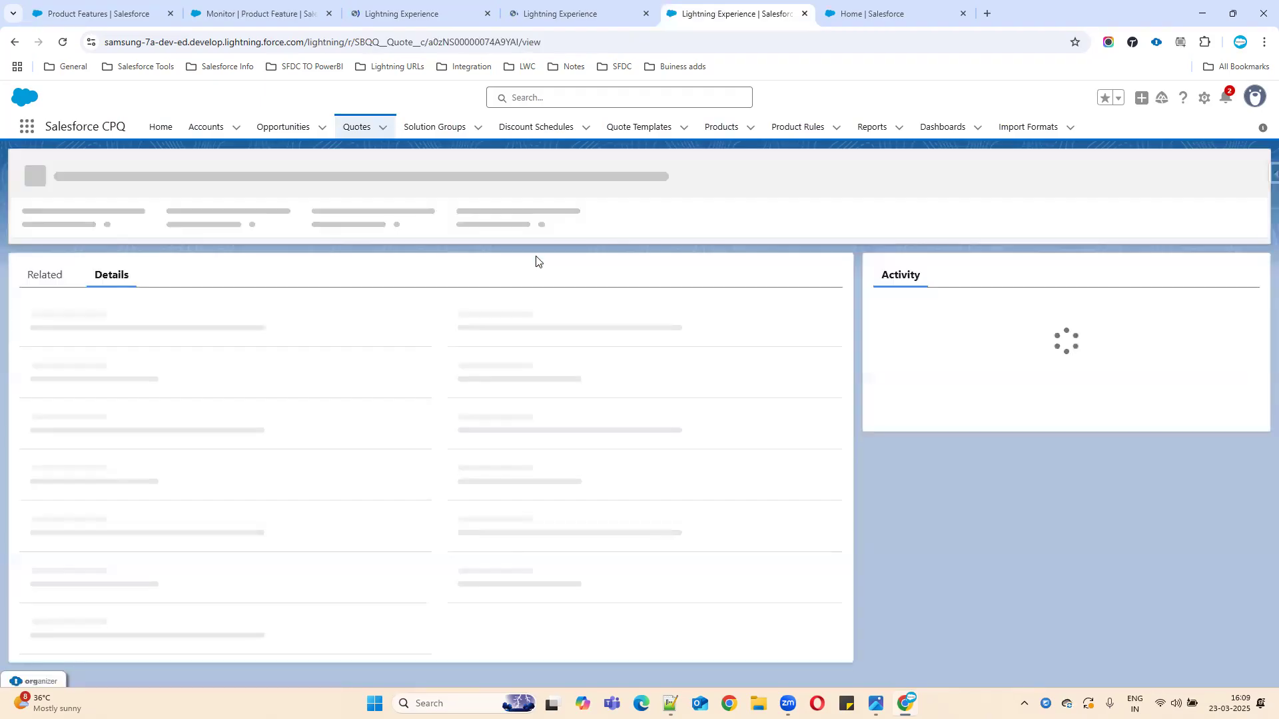
{"action": "left_click", "coordinate": [1249, 173]}
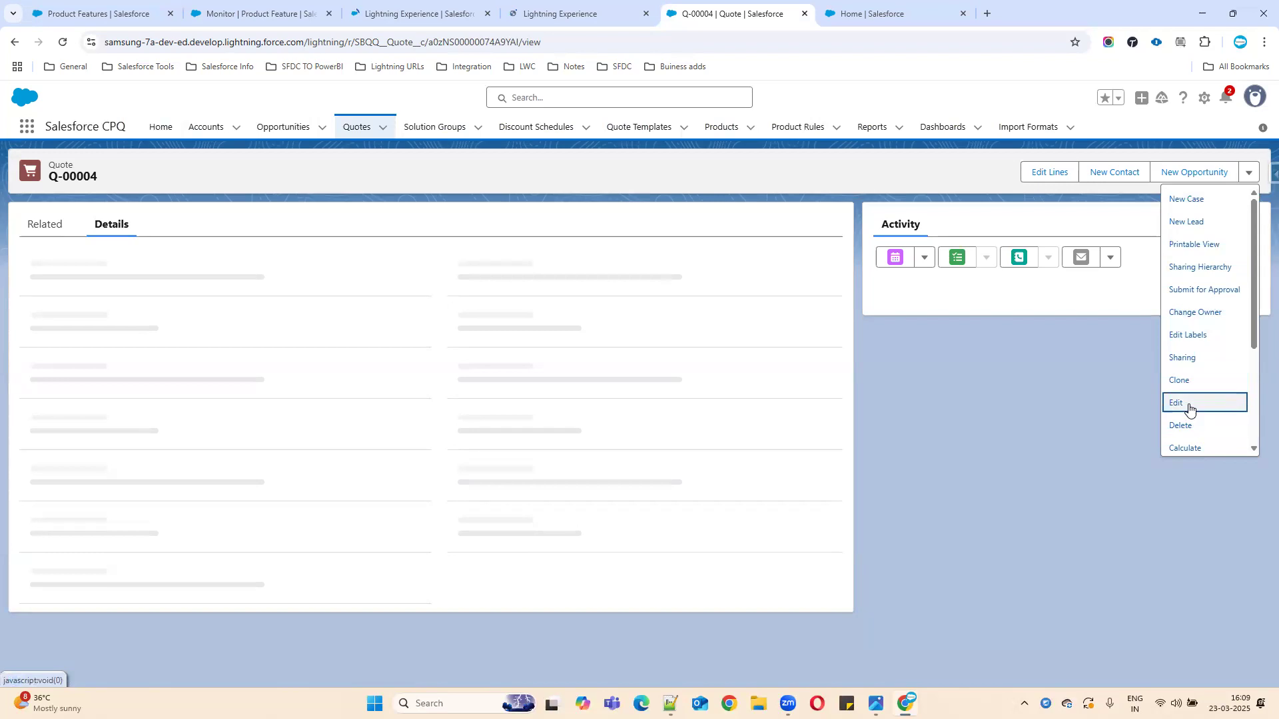
{"action": "left_click", "coordinate": [1047, 174]}
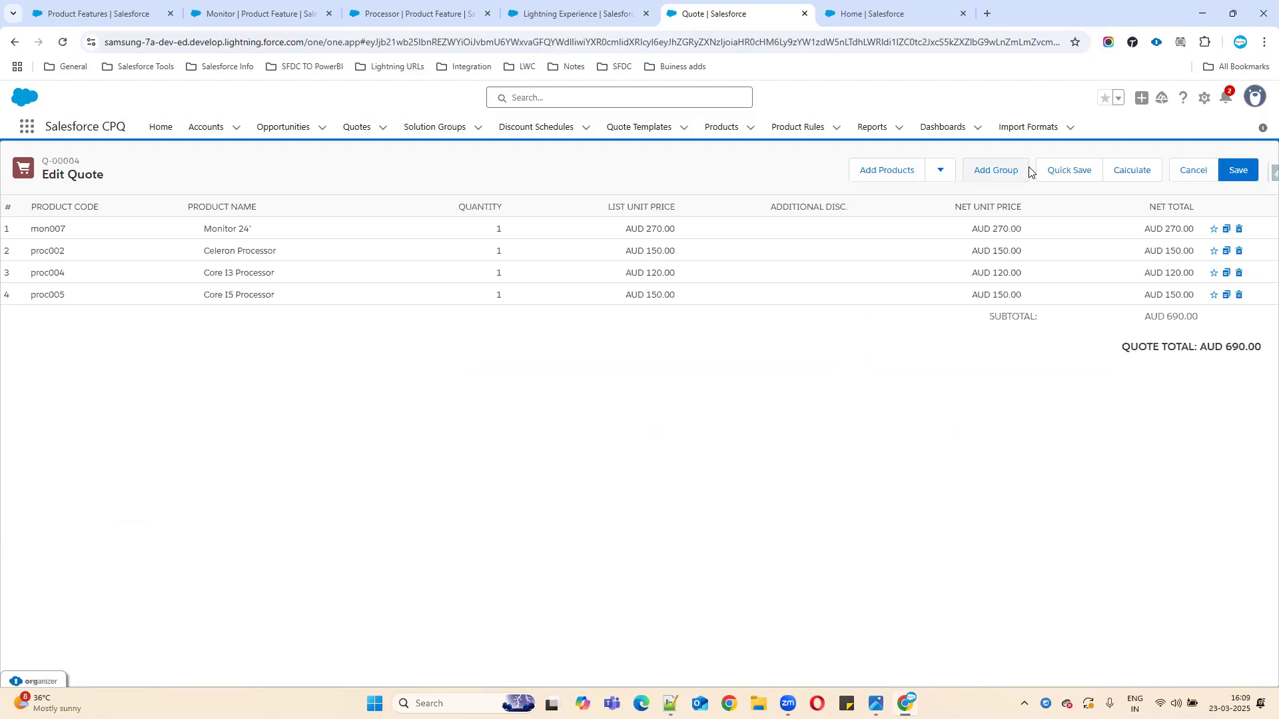
Step: Add the Desktop Package bundle to the quote through product selection
{"action": "left_click", "coordinate": [890, 170]}
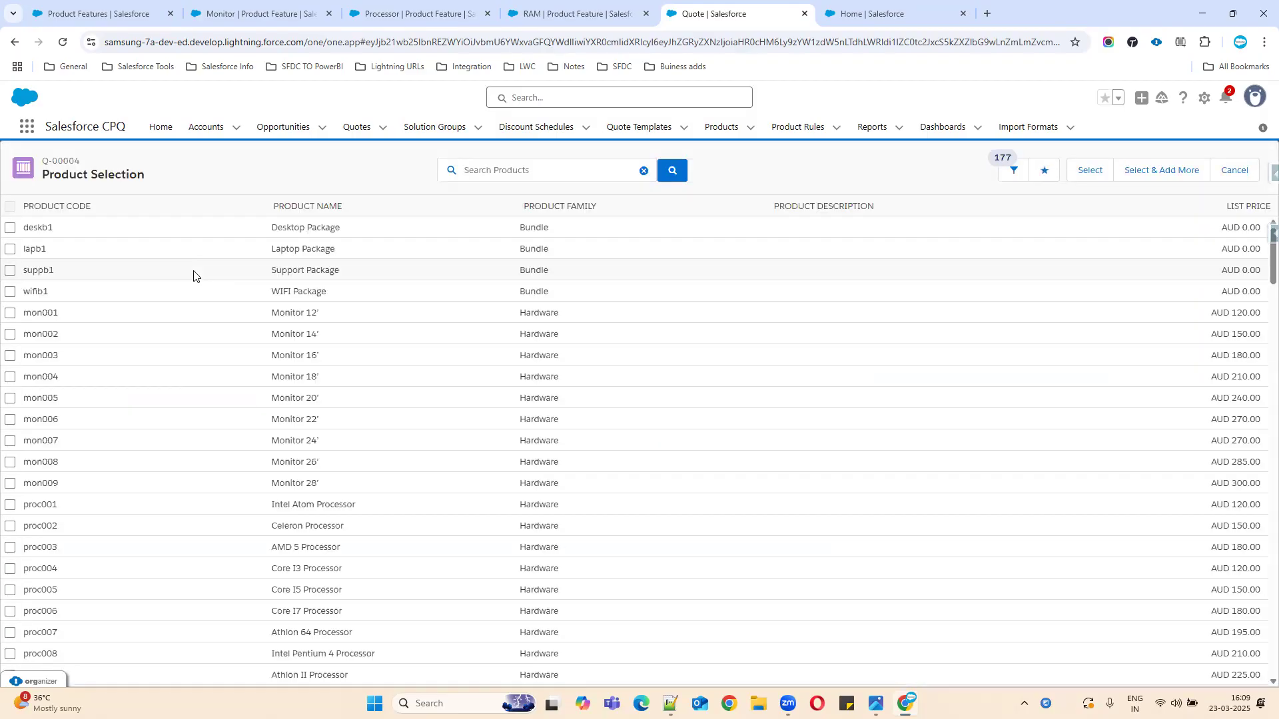
{"action": "left_click", "coordinate": [11, 227]}
{"action": "left_click", "coordinate": [1072, 169]}
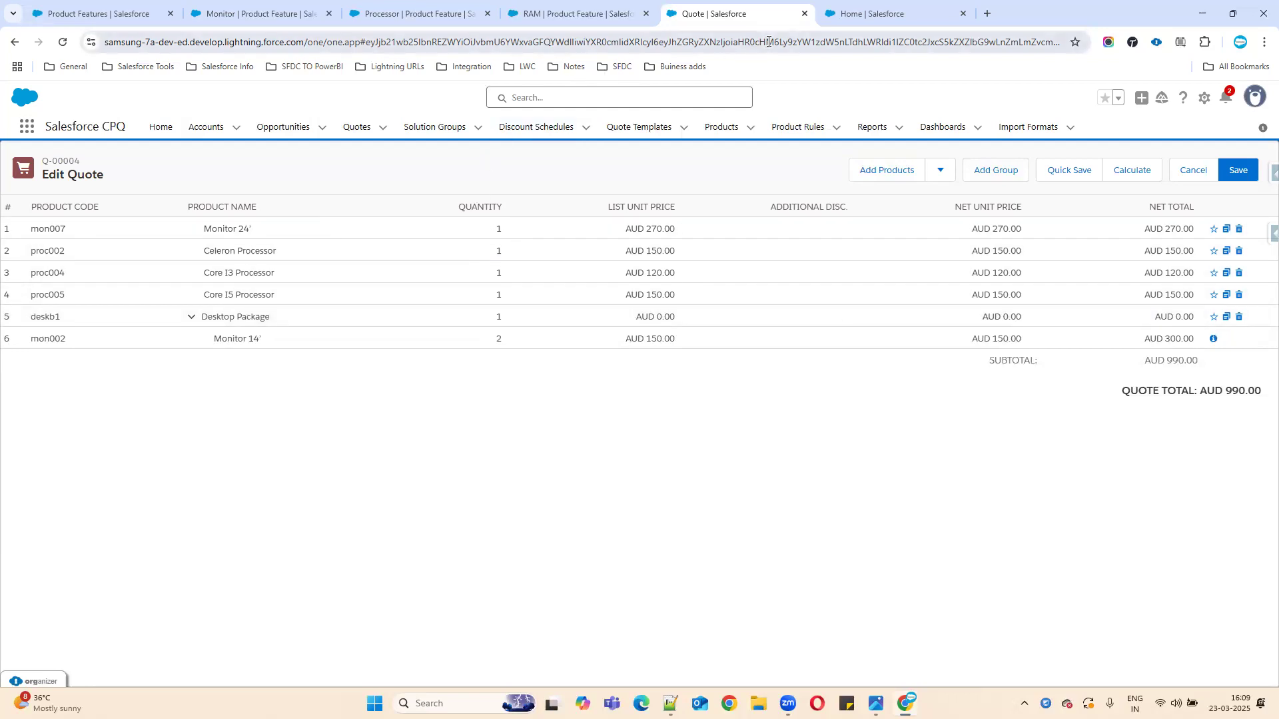
Step: In the Desktop Package product record, set the Configuration Type to Allowed and save the product
{"action": "left_click", "coordinate": [100, 13]}
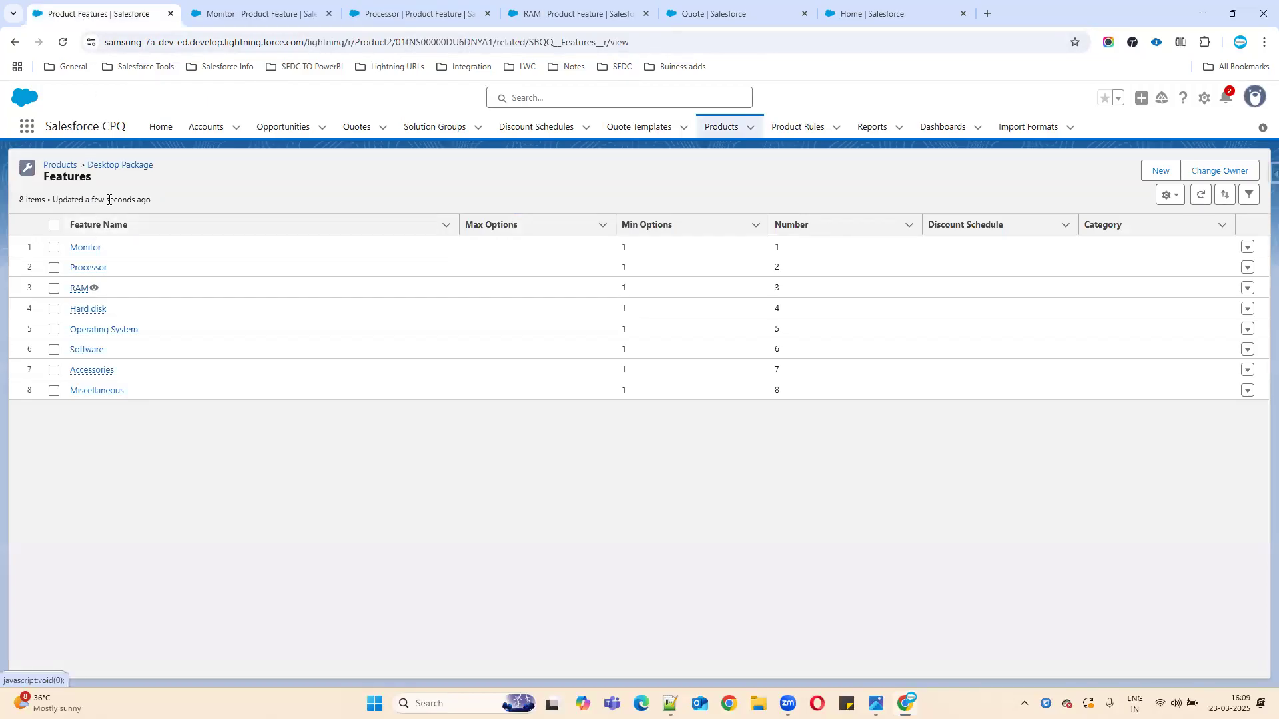
{"action": "left_click", "coordinate": [132, 163]}
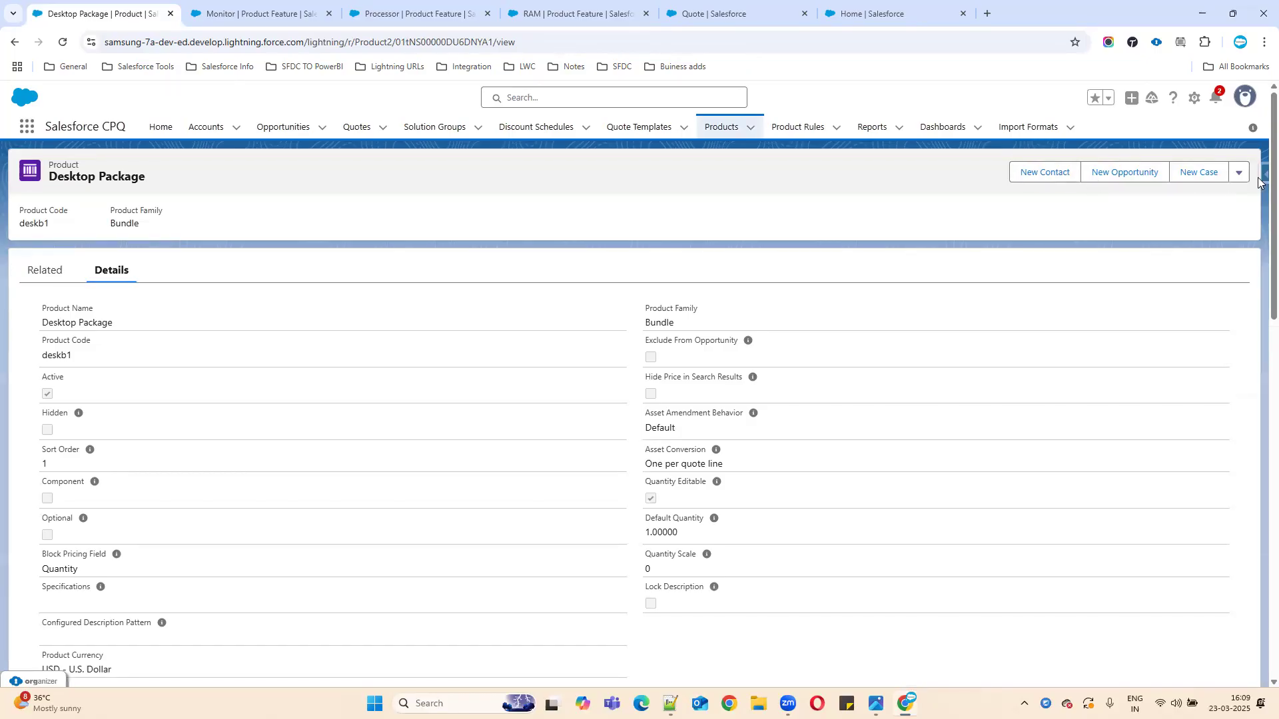
{"action": "left_click", "coordinate": [1241, 176]}
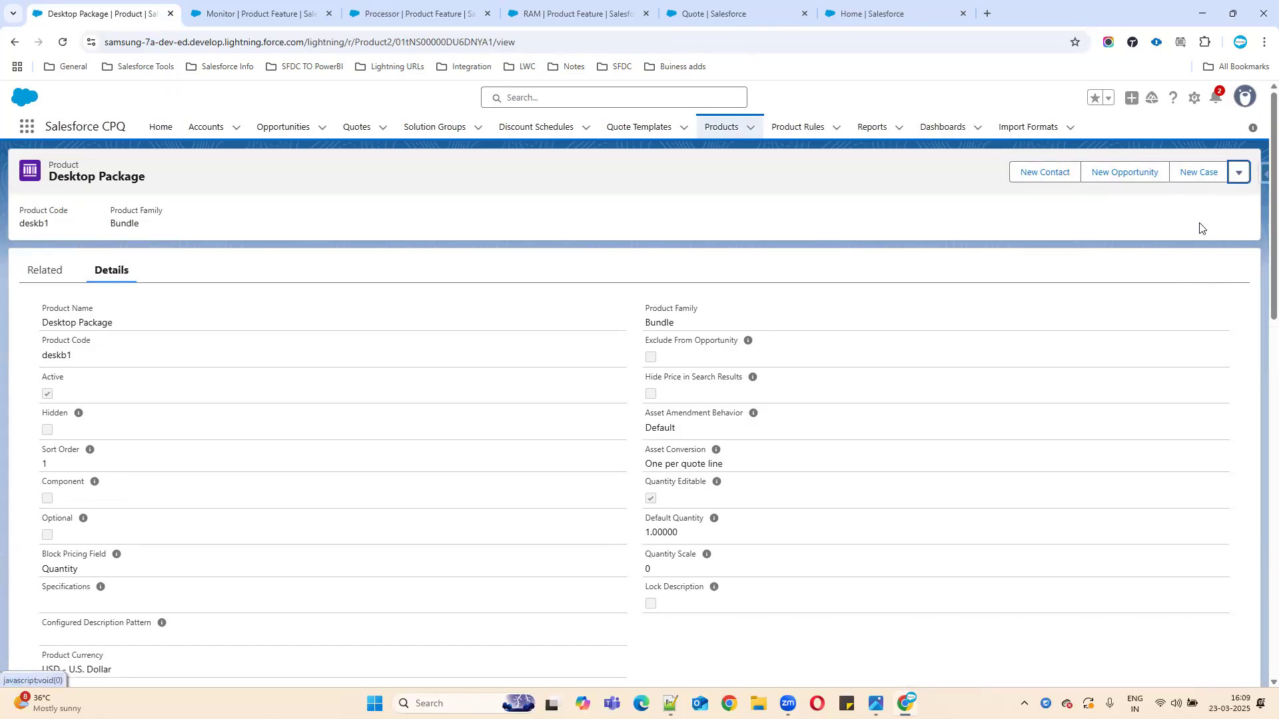
{"action": "left_click", "coordinate": [1199, 222]}
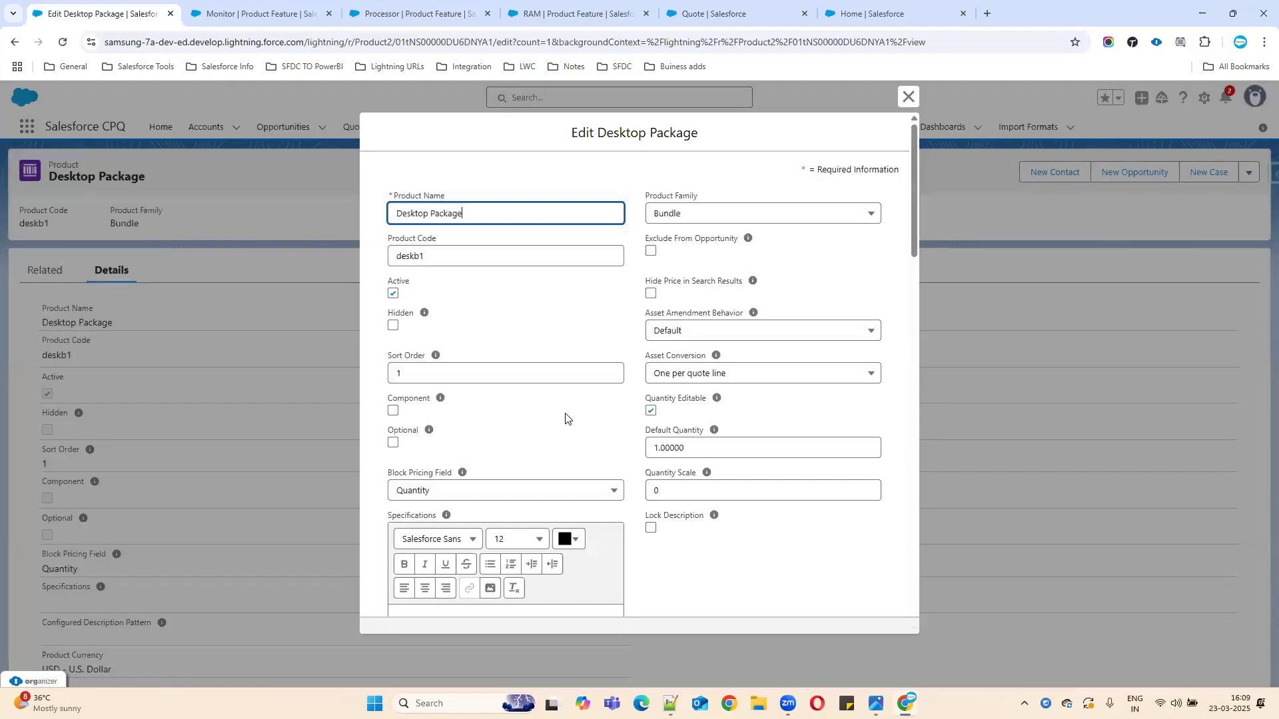
{"action": "scroll", "coordinate": [586, 427], "scroll_direction": "down", "scroll_amount": 5}
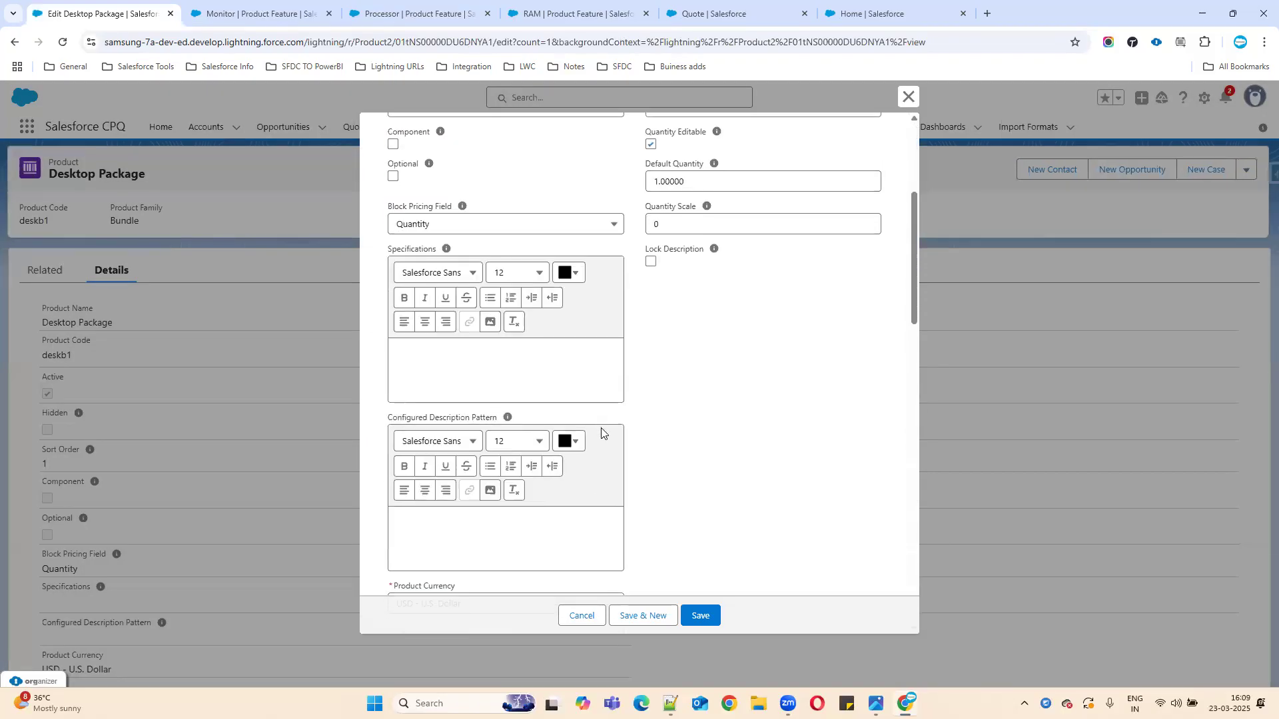
{"action": "left_click_drag", "start_coordinate": [907, 306], "coordinate": [917, 466]}
{"action": "left_click", "coordinate": [439, 198]}
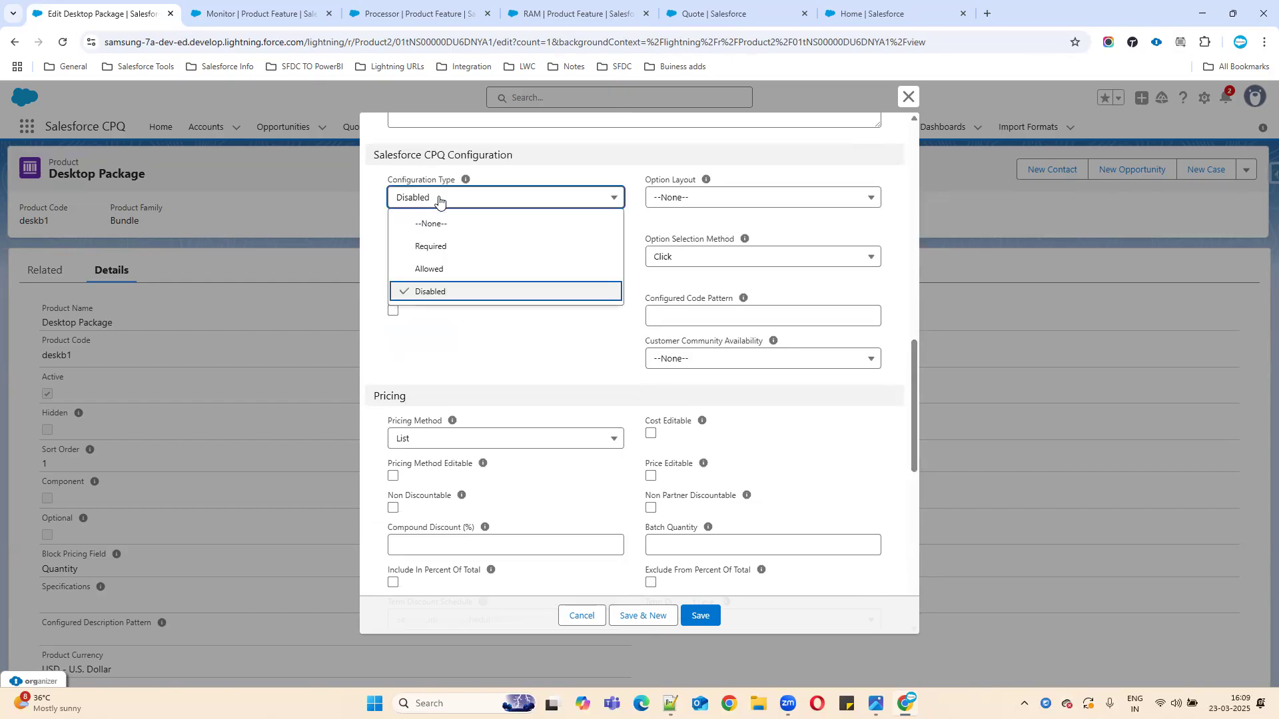
{"action": "left_click", "coordinate": [437, 269]}
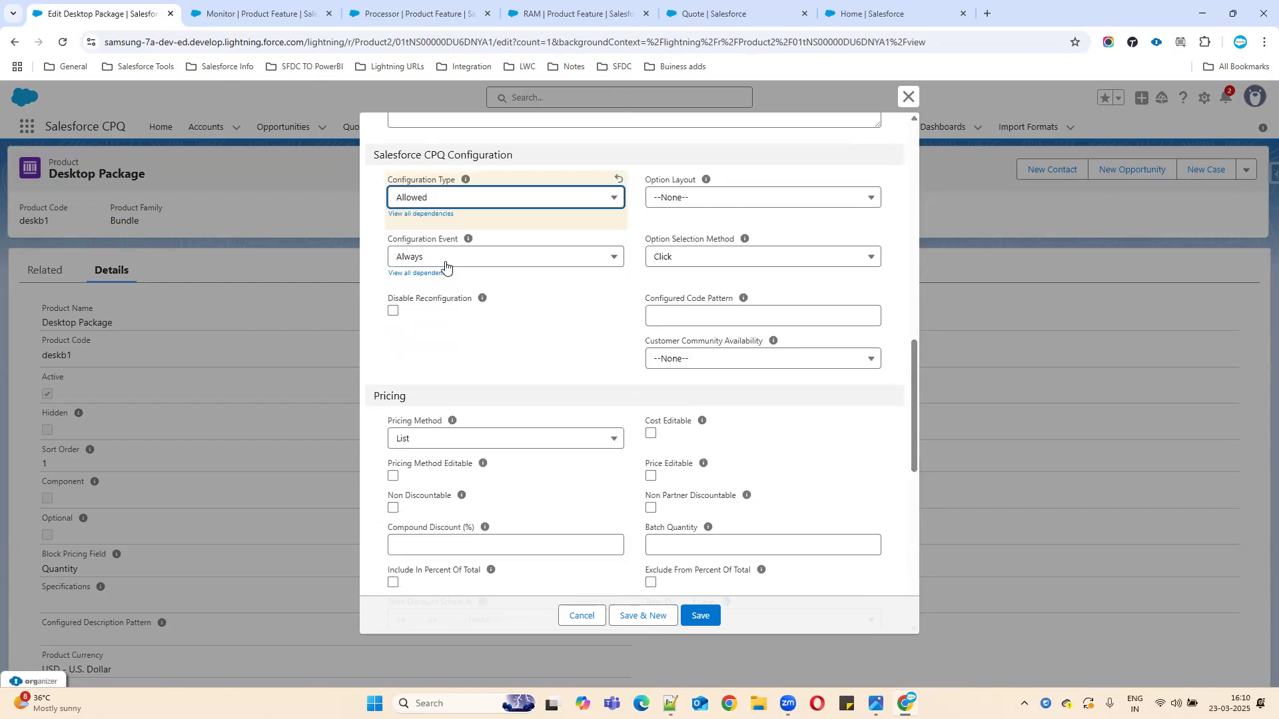
{"action": "left_click", "coordinate": [696, 617]}
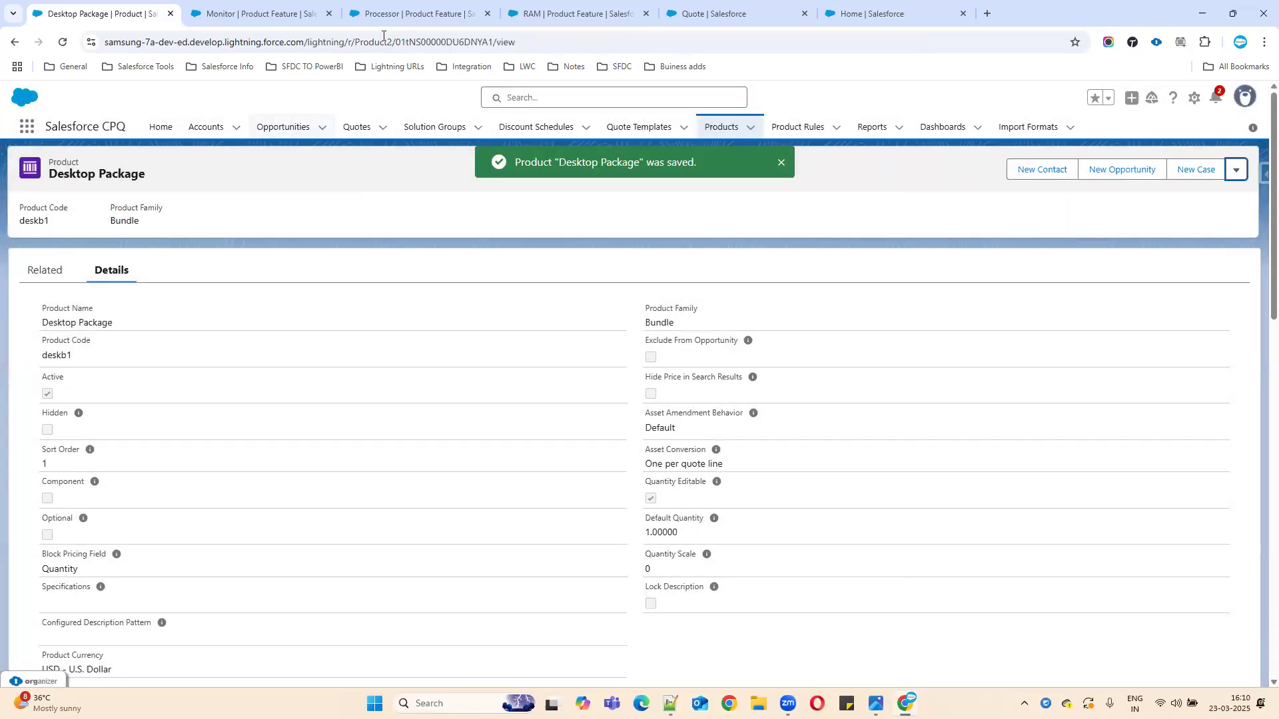
Step: Reload the line editor of quote Q-00004 and select the Desktop Package in product selection to open its configuration
{"action": "left_click", "coordinate": [384, 18]}
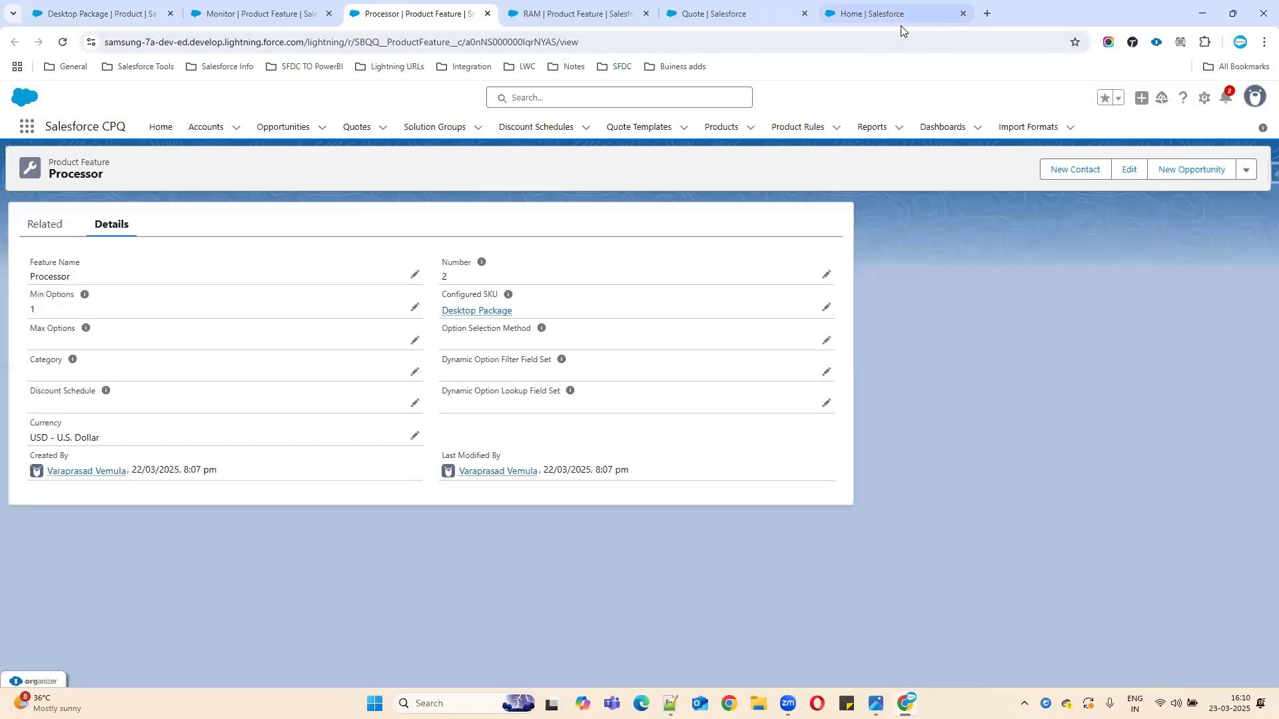
{"action": "left_click", "coordinate": [896, 18]}
{"action": "left_click", "coordinate": [785, 18]}
{"action": "left_click", "coordinate": [65, 43]}
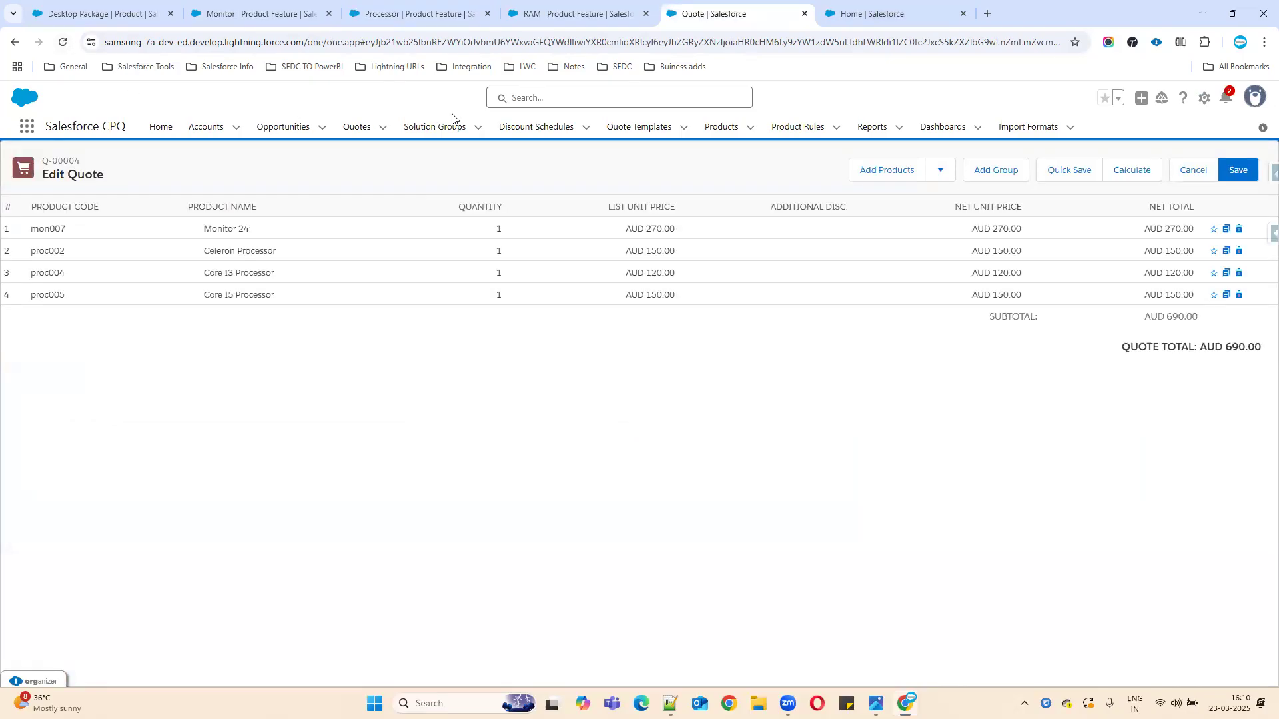
{"action": "left_click", "coordinate": [895, 170]}
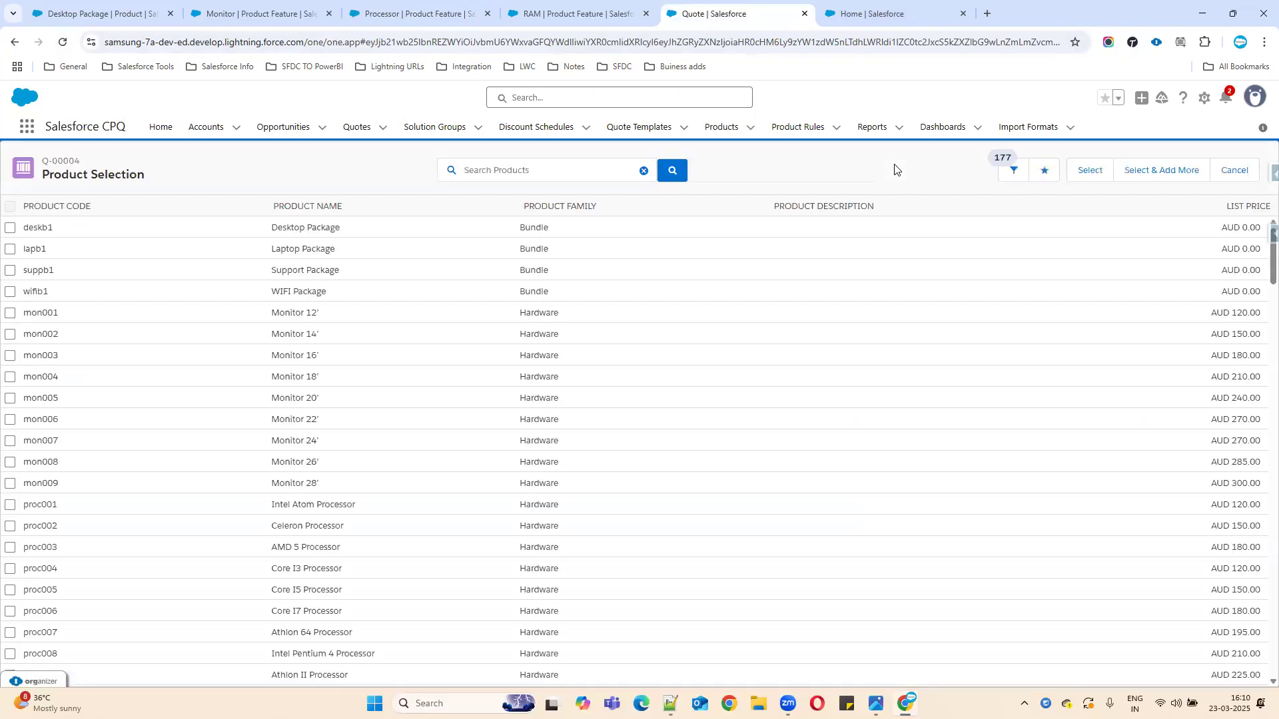
{"action": "left_click", "coordinate": [10, 227]}
{"action": "left_click", "coordinate": [1096, 173]}
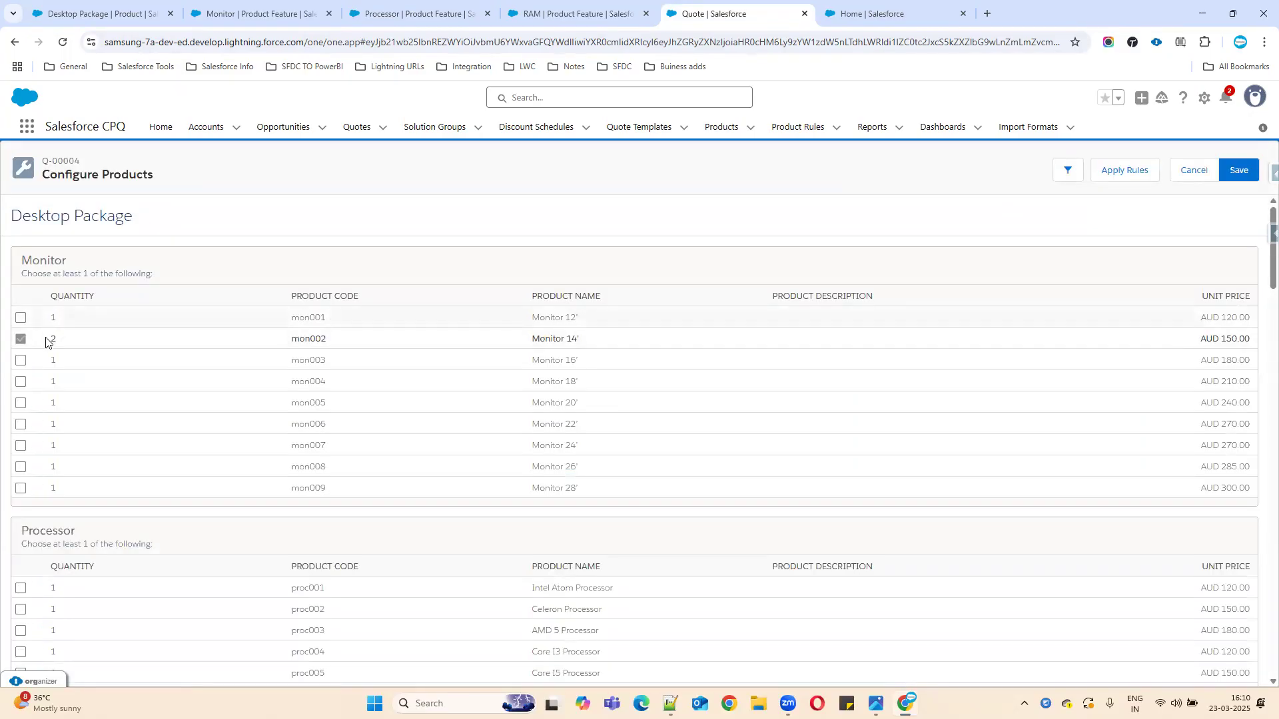
Step: Review the bundle's option groups, and select Monitor 12' and Monitor 16' in the Monitor feature
{"action": "scroll", "coordinate": [31, 499], "scroll_direction": "down", "scroll_amount": 6}
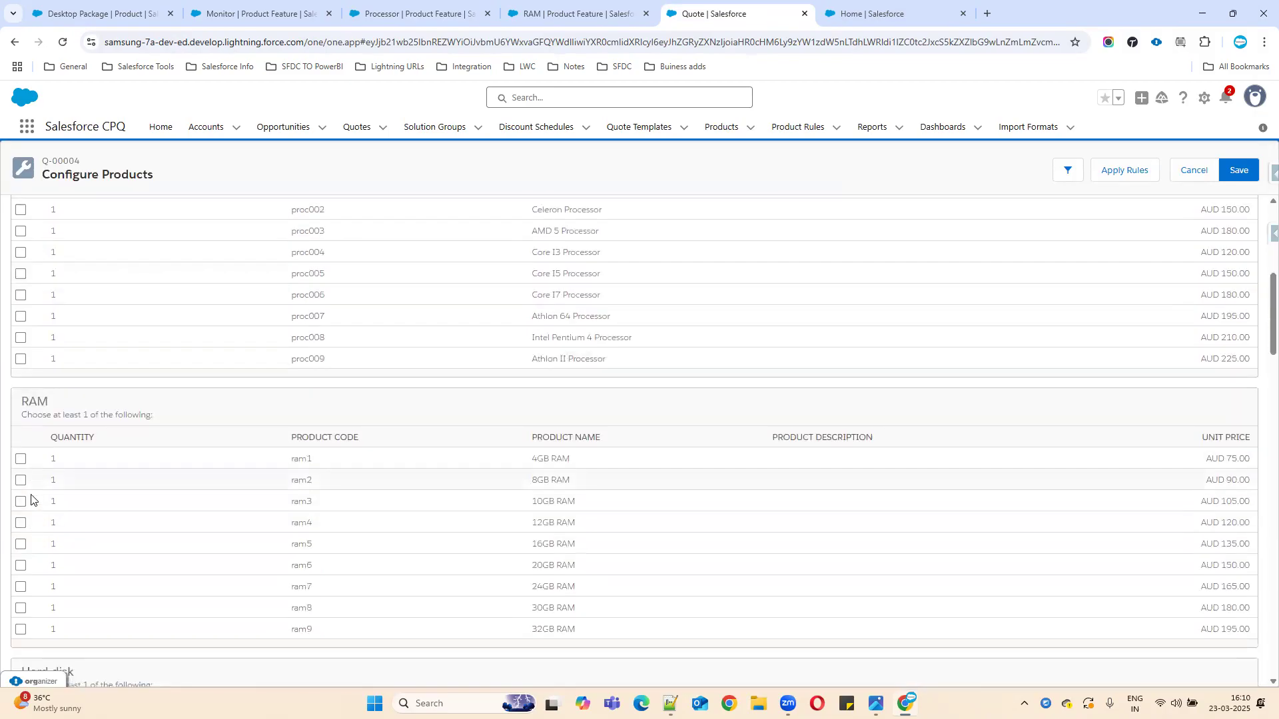
{"action": "scroll", "coordinate": [31, 499], "scroll_direction": "down", "scroll_amount": 2}
{"action": "scroll", "coordinate": [54, 488], "scroll_direction": "down", "scroll_amount": 2}
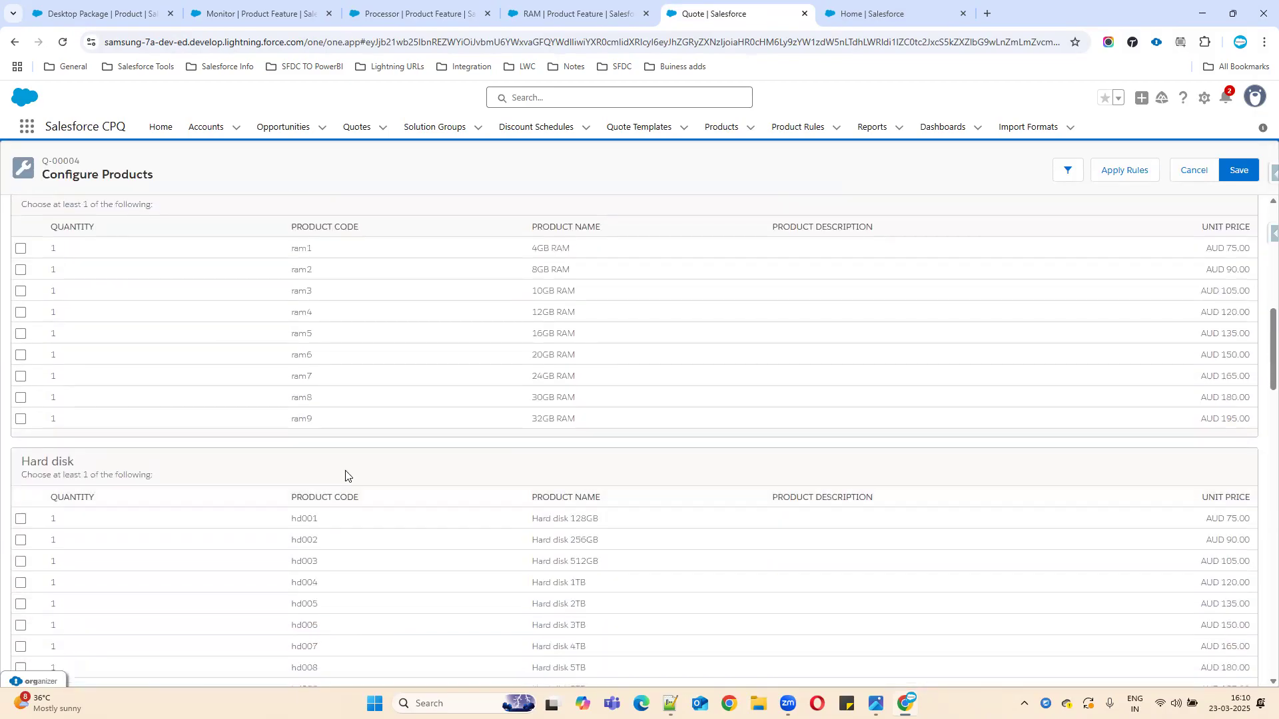
{"action": "scroll", "coordinate": [1259, 469], "scroll_direction": "down", "scroll_amount": 5}
{"action": "left_click_drag", "start_coordinate": [1259, 465], "coordinate": [1258, 227]}
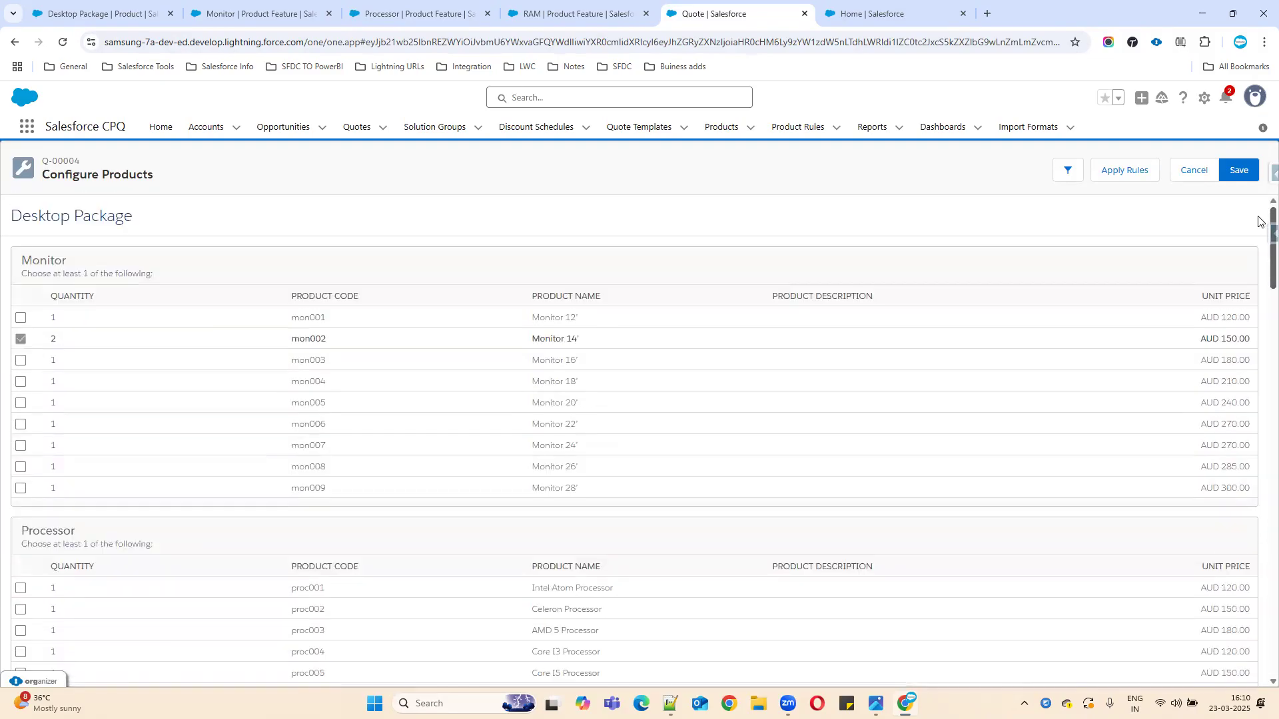
{"action": "left_click", "coordinate": [21, 360]}
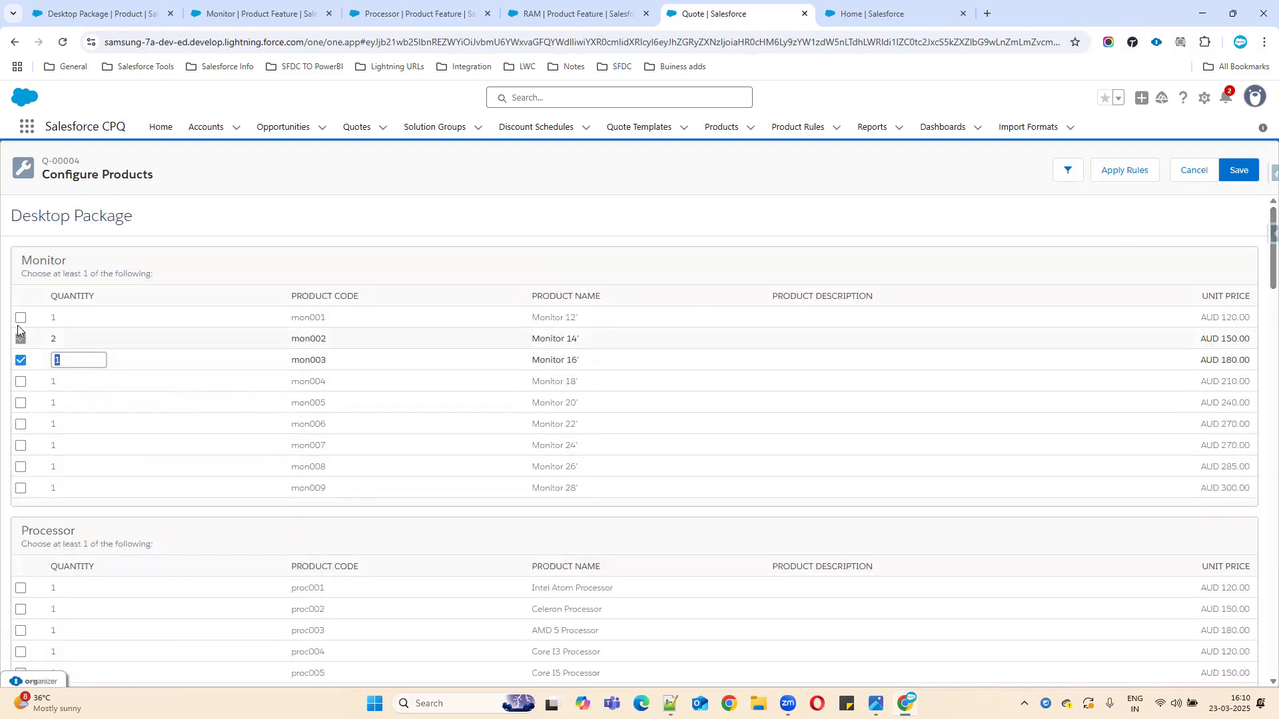
Step: Select the Intel Atom, Celeron and AMD 5 processors, plus the 4GB, 8GB and 10GB RAM options
{"action": "left_click", "coordinate": [21, 589]}
{"action": "left_click", "coordinate": [20, 610]}
{"action": "left_click", "coordinate": [20, 629]}
{"action": "scroll", "coordinate": [20, 613], "scroll_direction": "down", "scroll_amount": 4}
{"action": "left_click", "coordinate": [21, 592]}
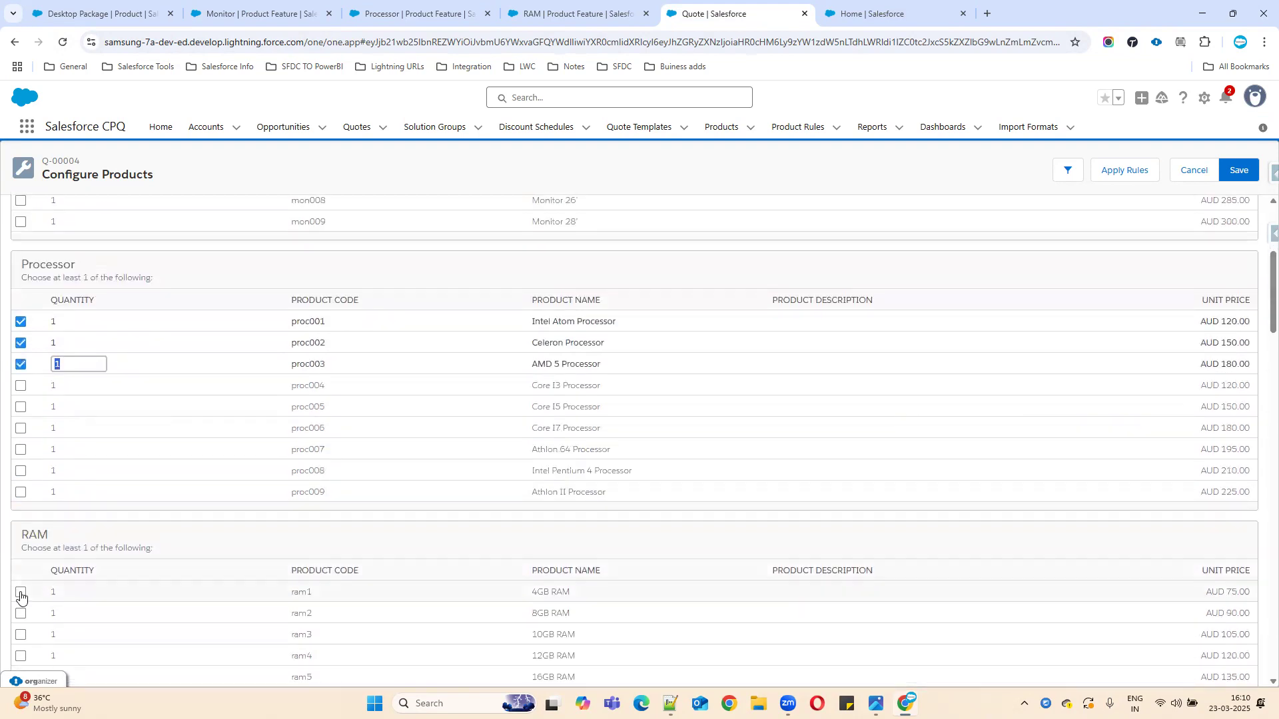
{"action": "left_click", "coordinate": [20, 614]}
{"action": "left_click", "coordinate": [20, 635]}
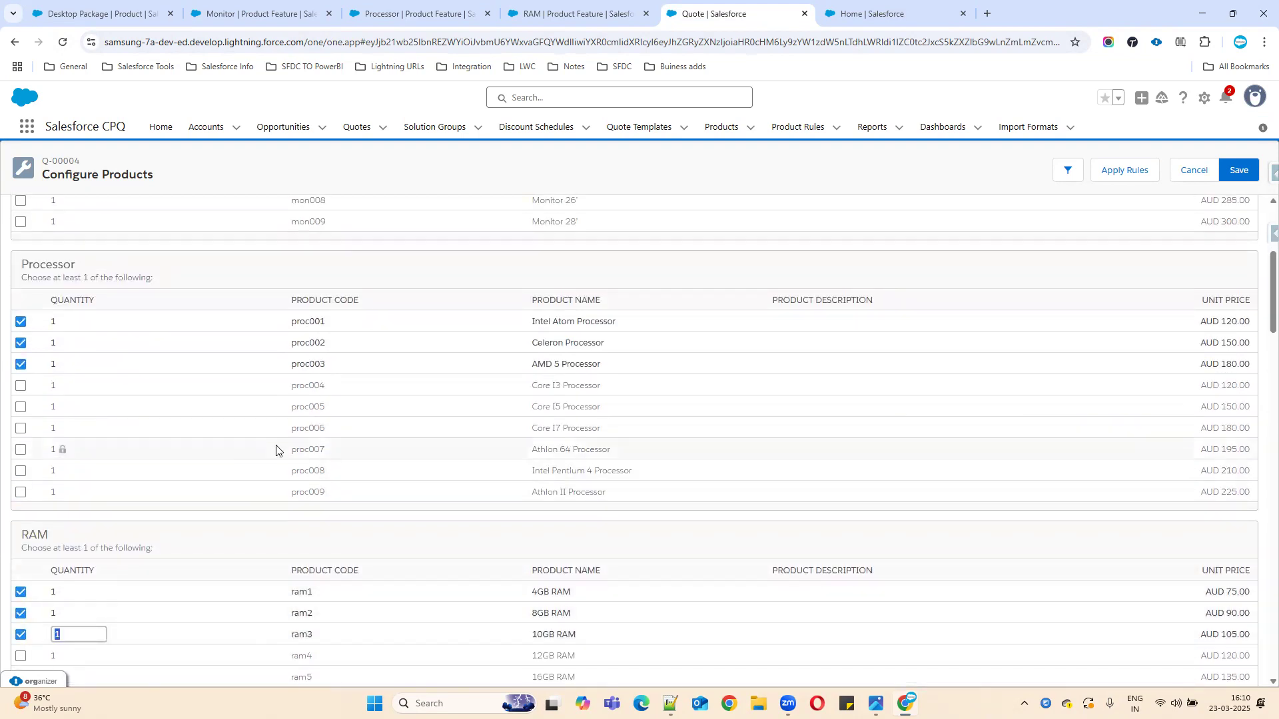
Step: Examine the minimum-selection text under the Monitor, Processor, RAM and Hard disk features of the bundle configuration
{"action": "scroll", "coordinate": [276, 451], "scroll_direction": "up", "scroll_amount": 4}
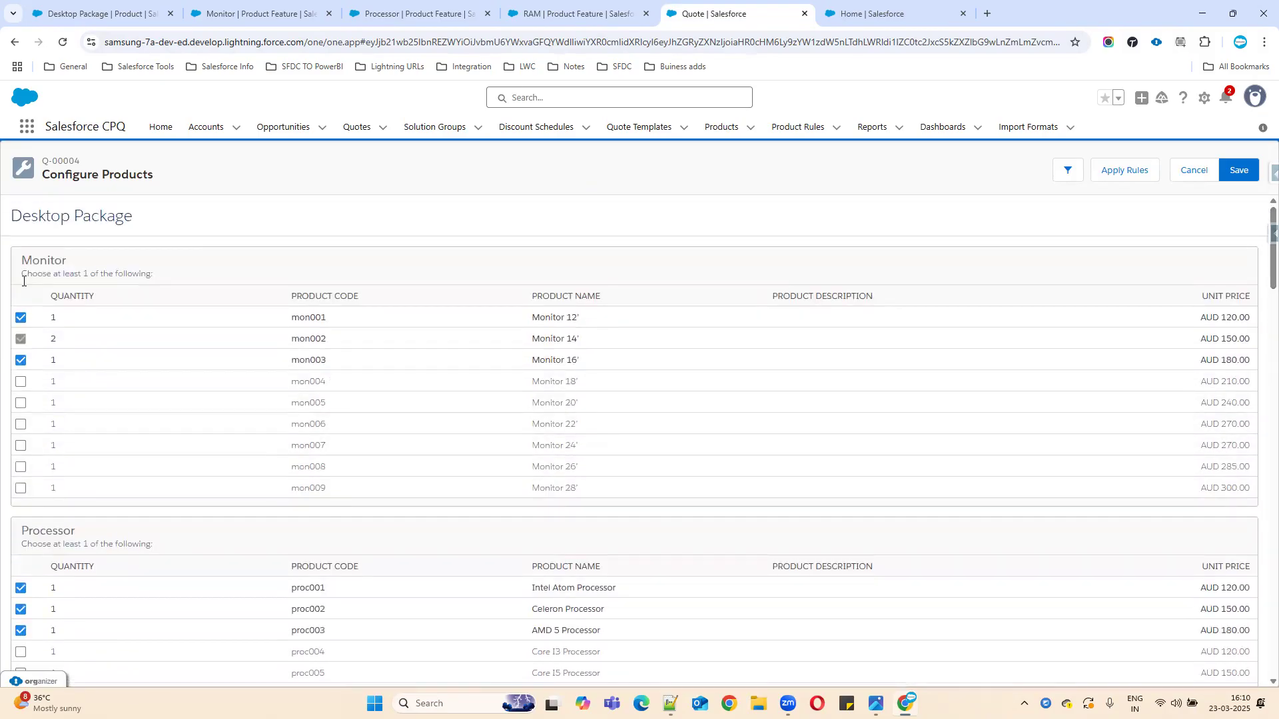
{"action": "left_click_drag", "start_coordinate": [20, 263], "coordinate": [92, 263]}
{"action": "left_click_drag", "start_coordinate": [17, 277], "coordinate": [175, 280]}
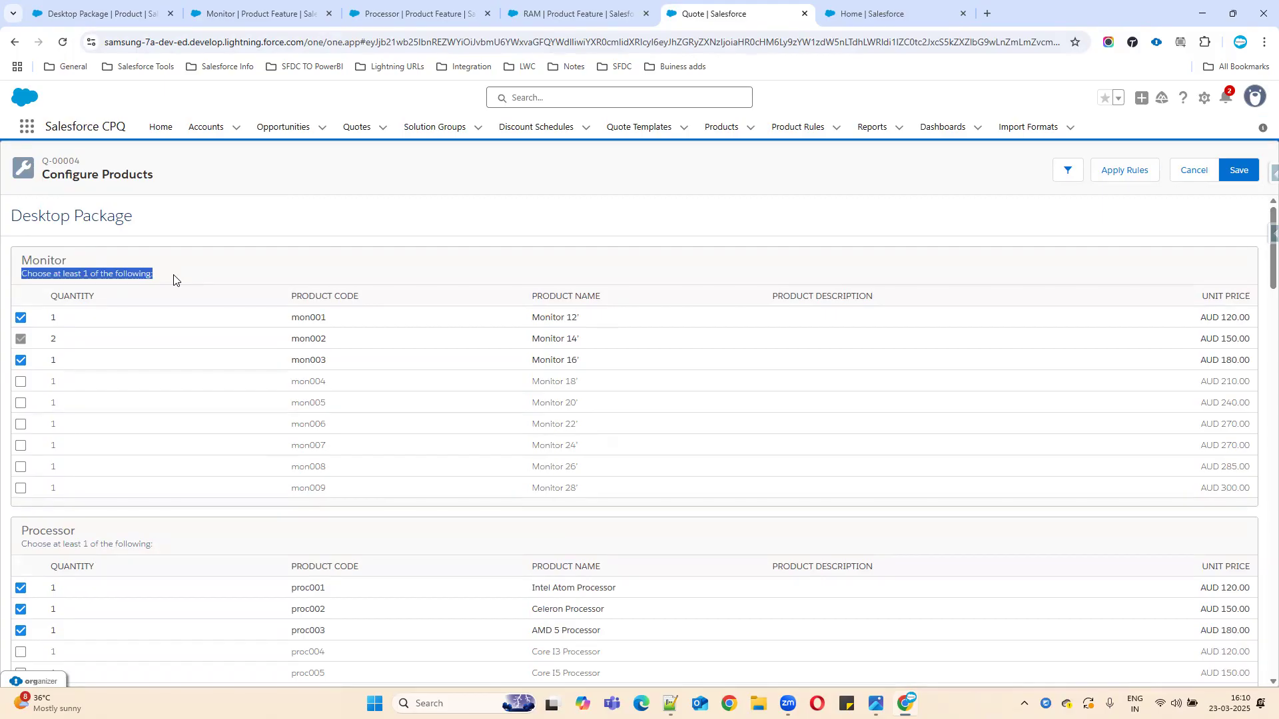
{"action": "left_click_drag", "start_coordinate": [19, 547], "coordinate": [243, 548]}
{"action": "scroll", "coordinate": [147, 463], "scroll_direction": "down", "scroll_amount": 7}
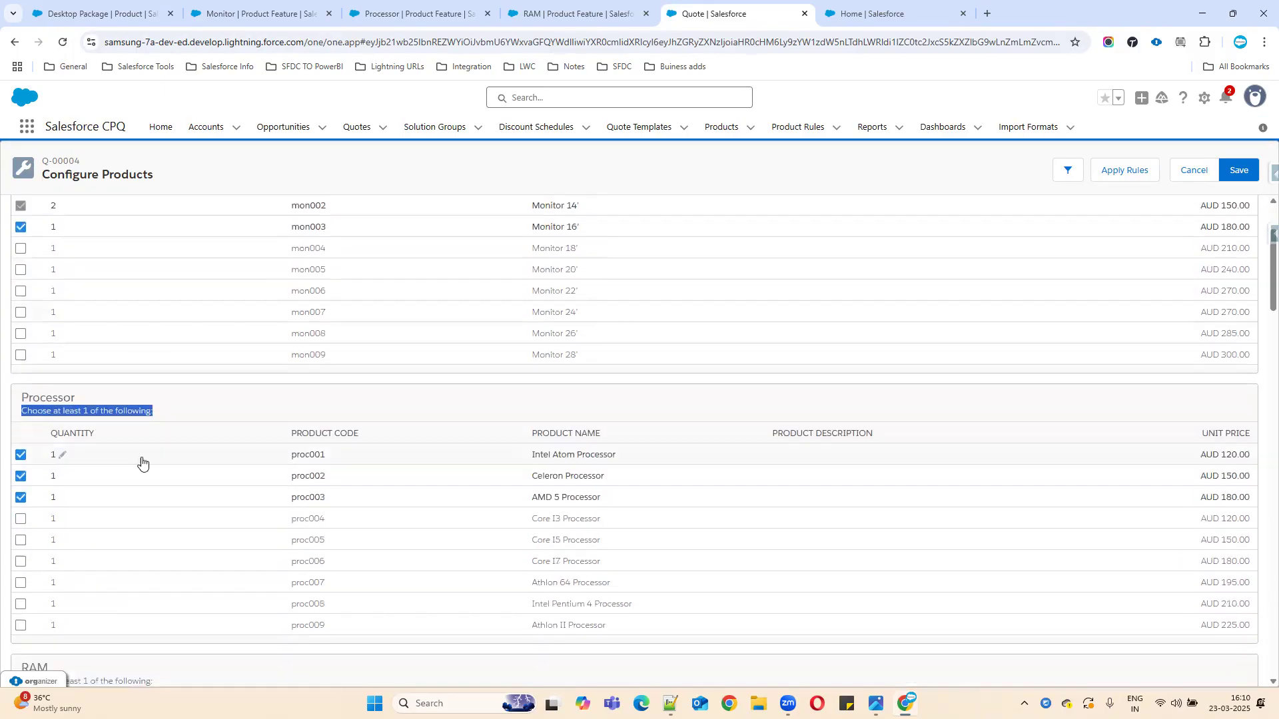
{"action": "scroll", "coordinate": [157, 468], "scroll_direction": "down", "scroll_amount": 1}
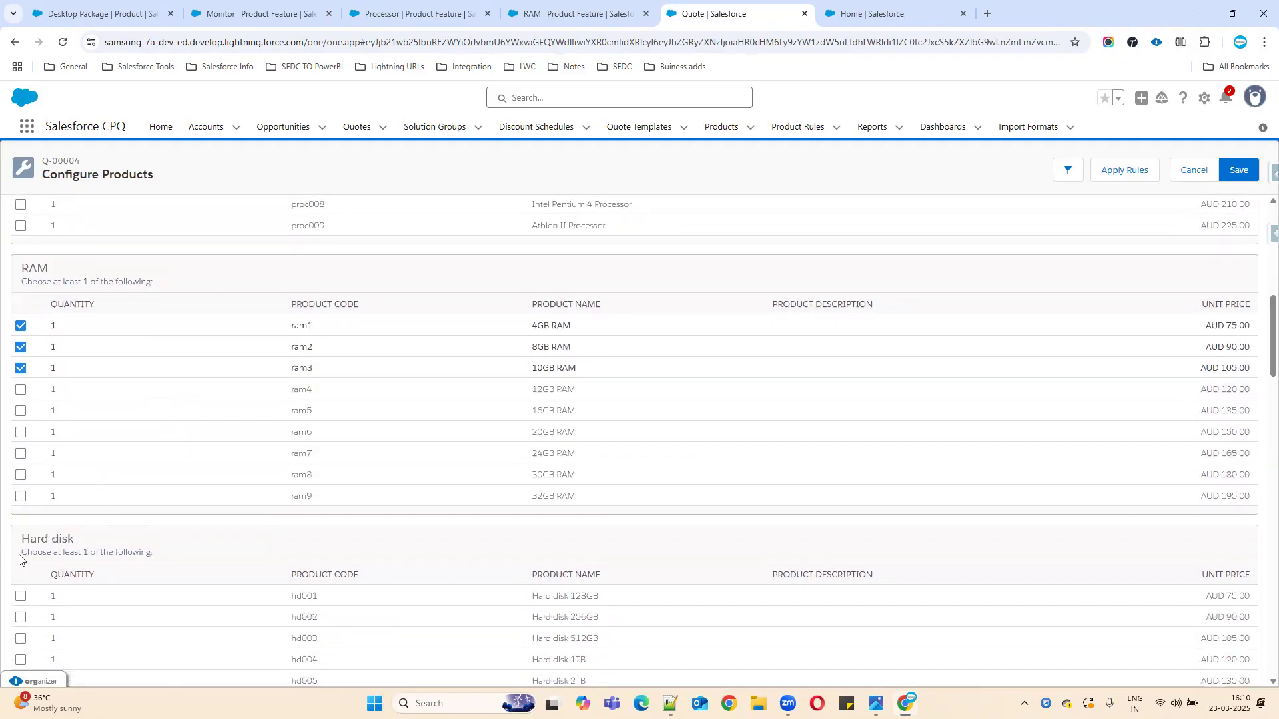
Step: On the Monitor product feature, set Max Options to 3 and save the record
{"action": "left_click", "coordinate": [226, 12]}
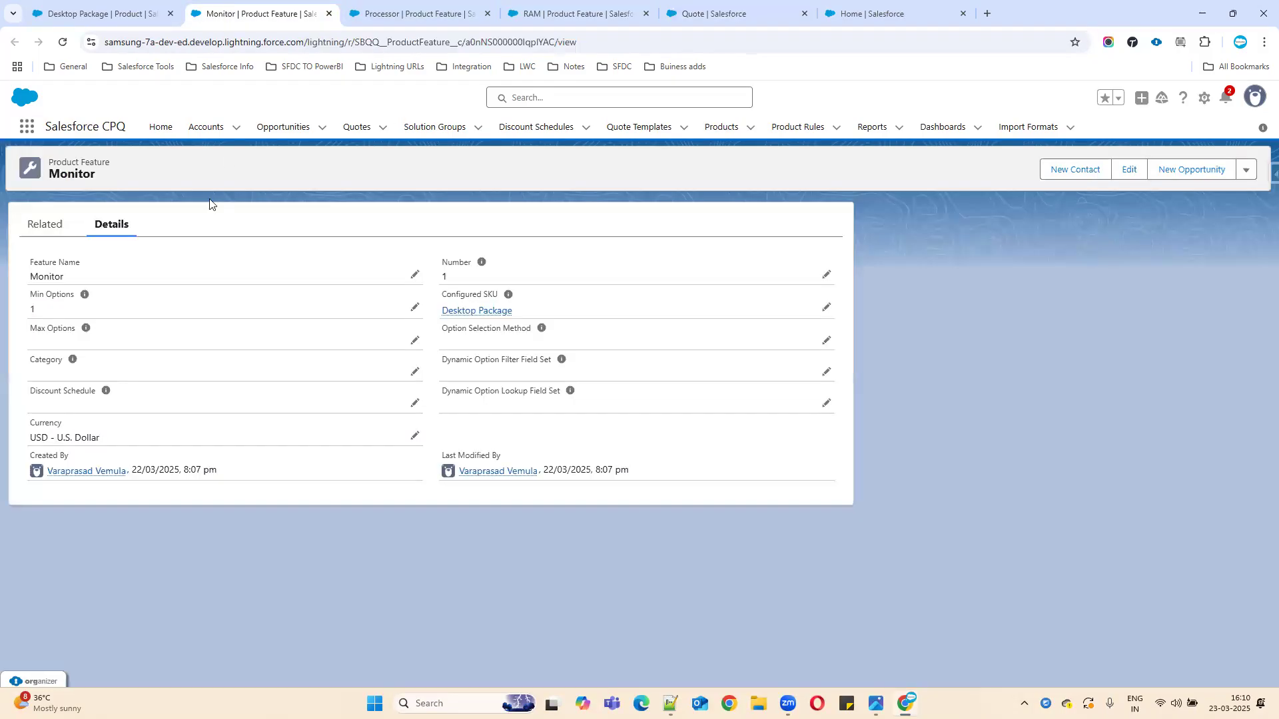
{"action": "left_click_drag", "start_coordinate": [28, 298], "coordinate": [120, 298]}
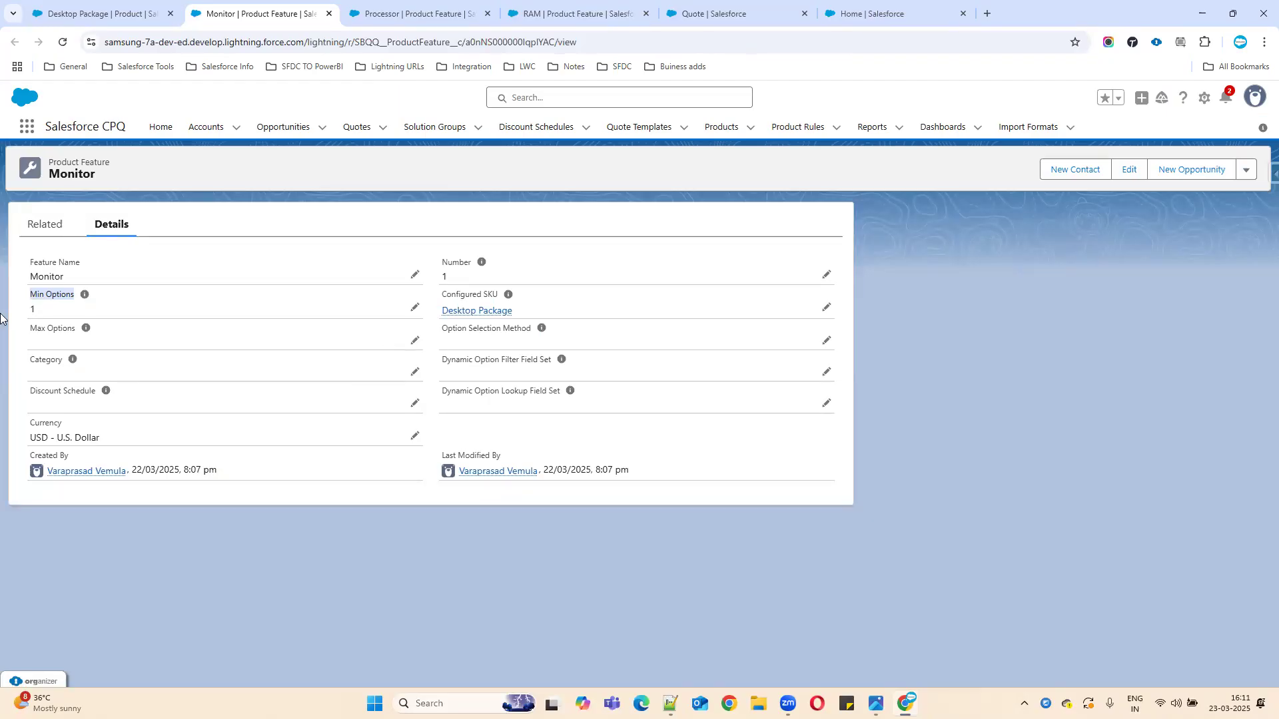
{"action": "left_click", "coordinate": [414, 341]}
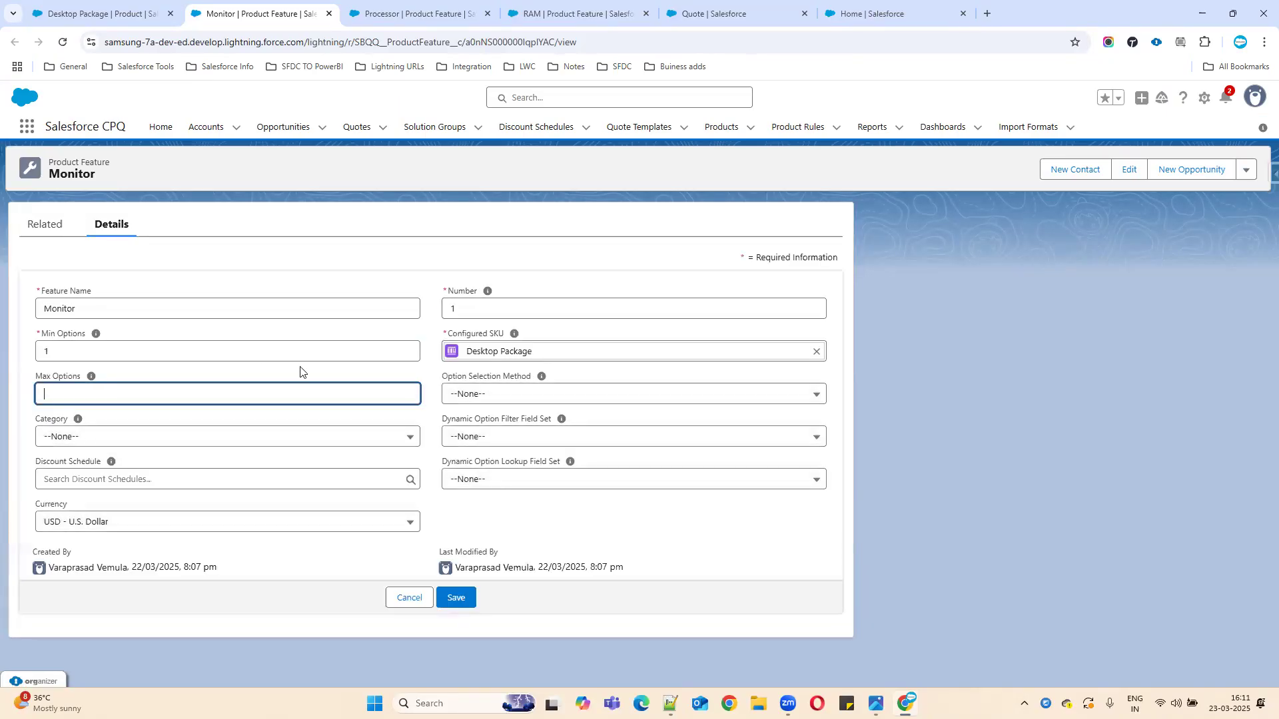
{"action": "type", "text": "3"}
{"action": "left_click", "coordinate": [451, 598]}
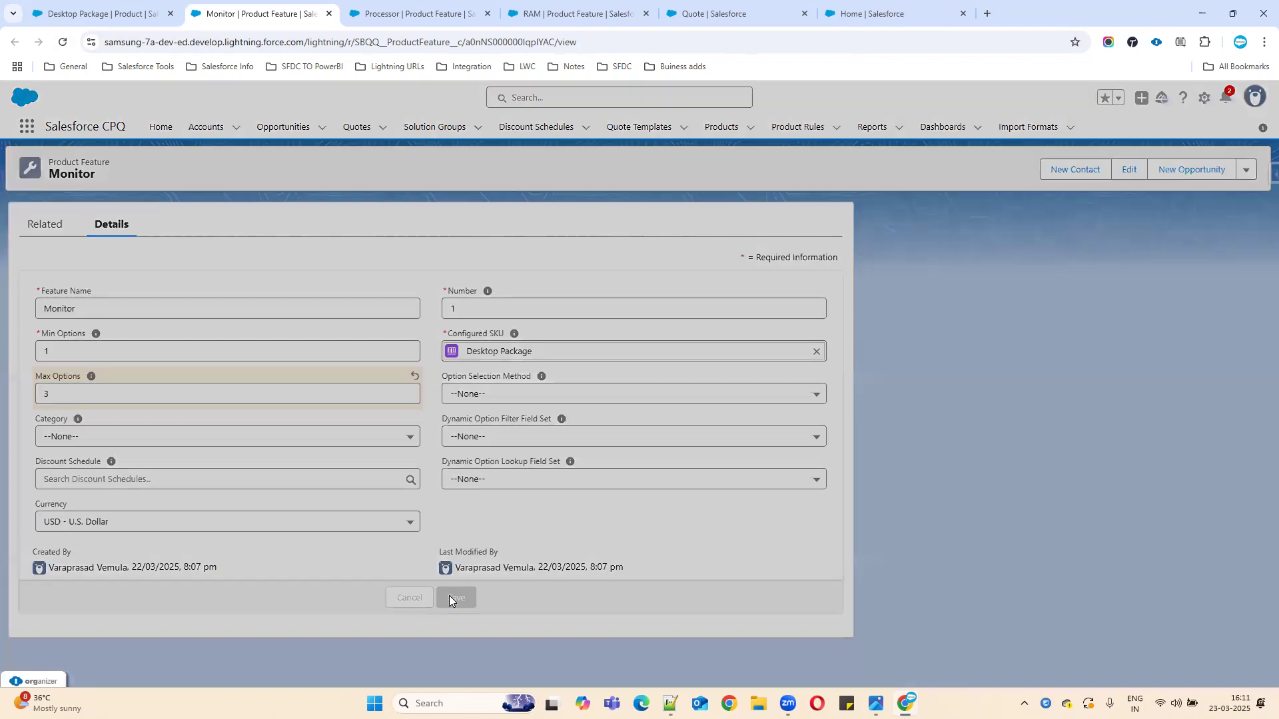
Step: On the Processor product feature, set Max Options to 1 and save the record
{"action": "left_click", "coordinate": [394, 20]}
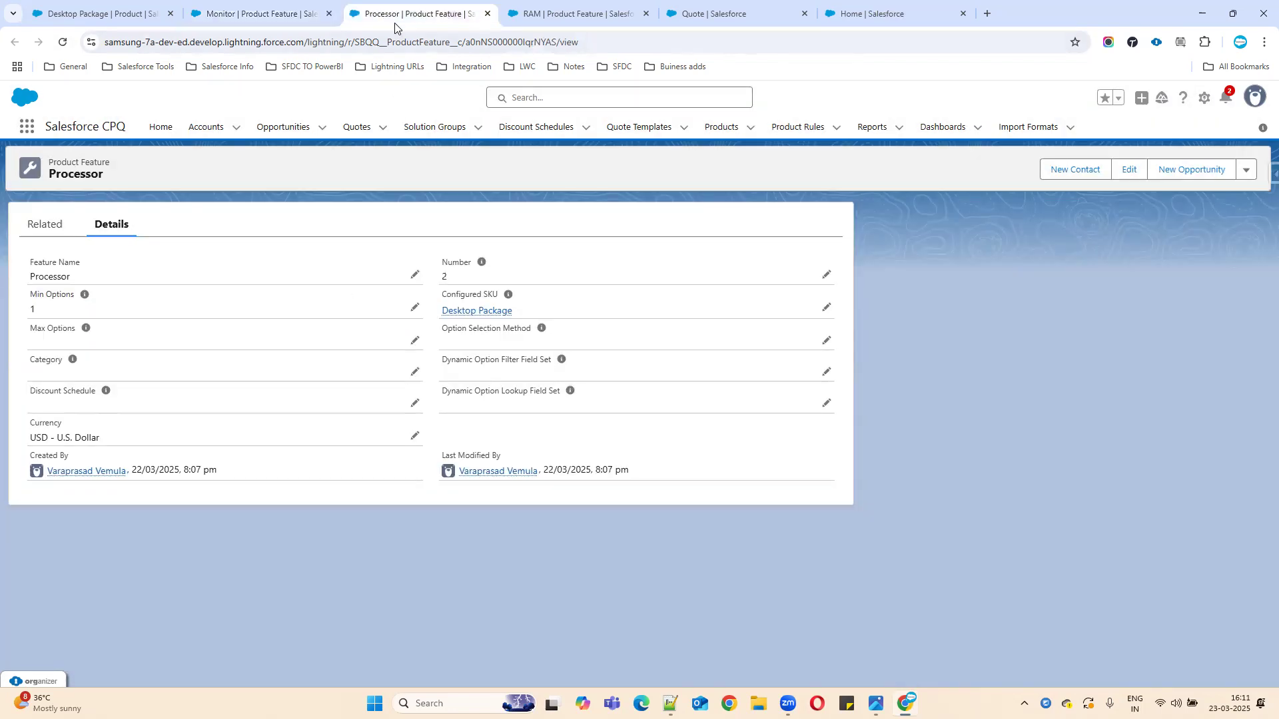
{"action": "left_click", "coordinate": [415, 341]}
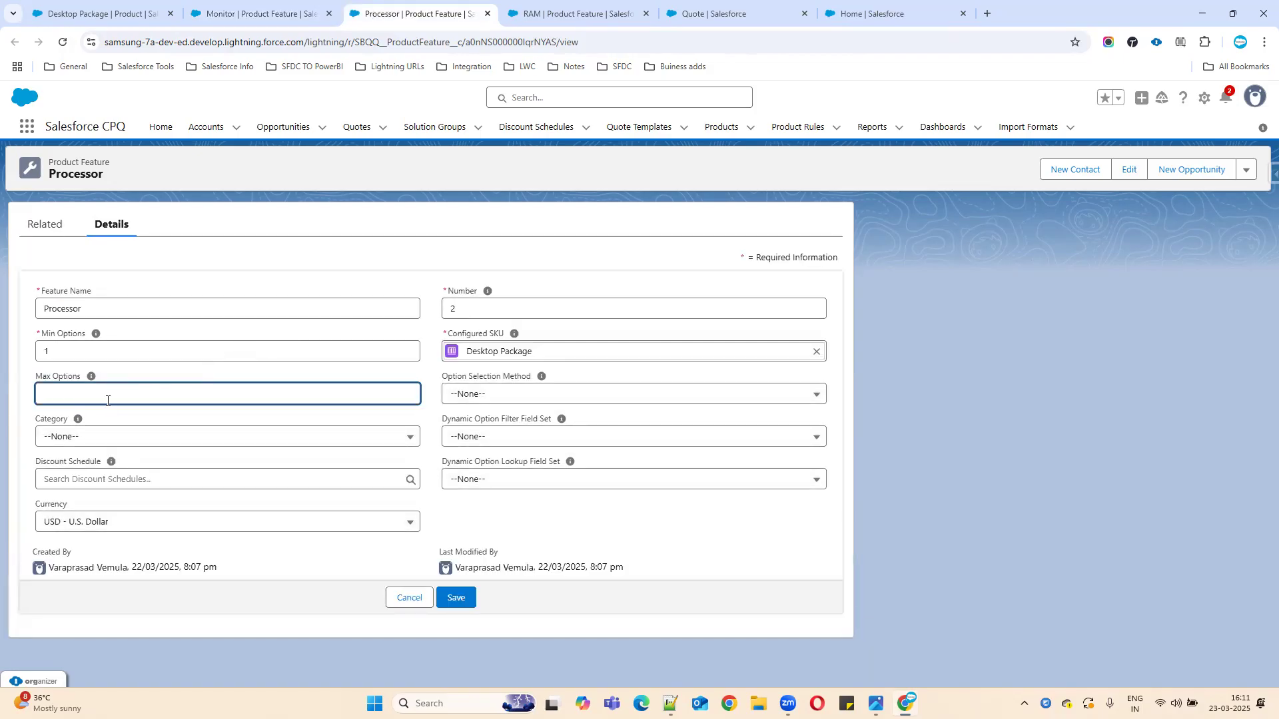
{"action": "type", "text": "1"}
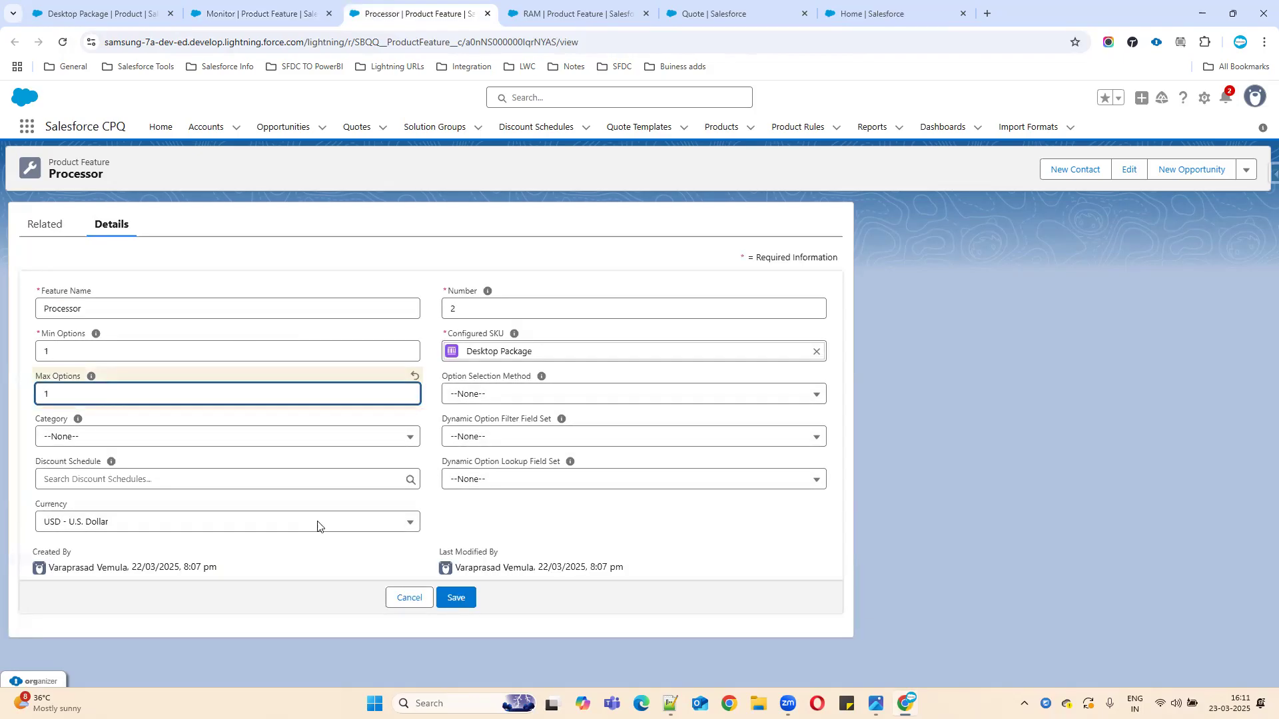
{"action": "left_click", "coordinate": [448, 598]}
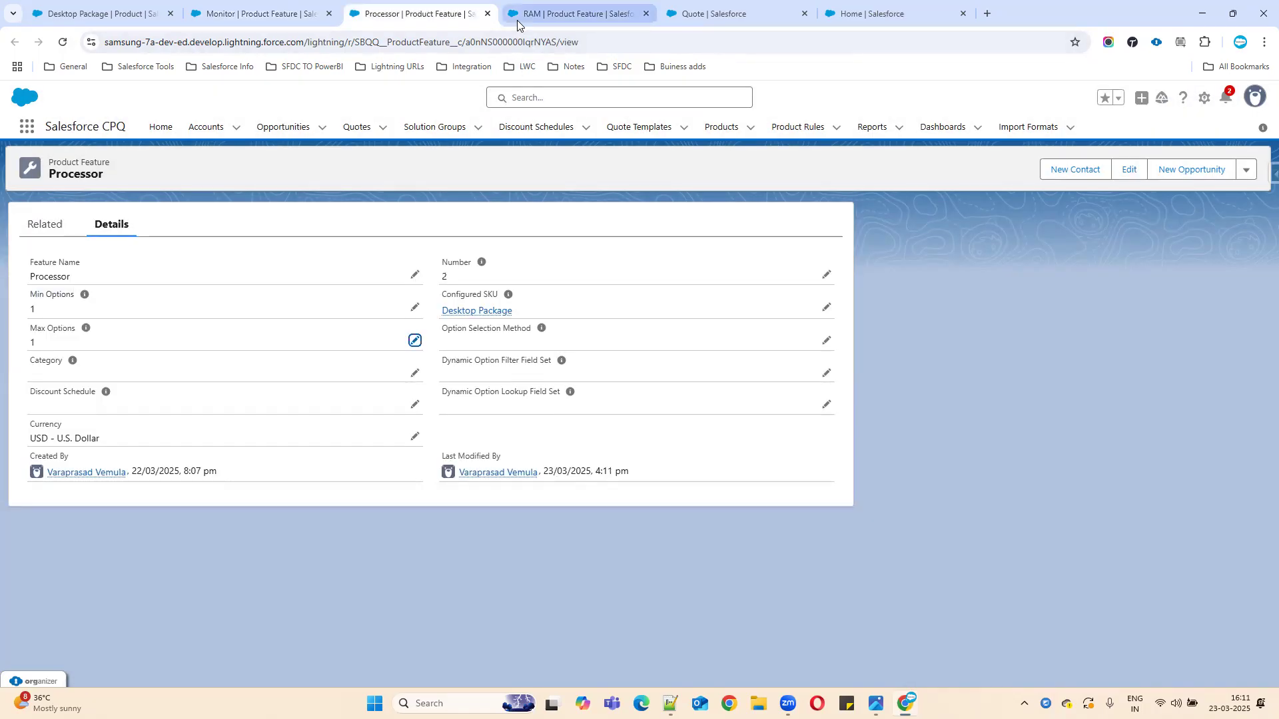
Step: On the RAM product feature, set Max Options to 4 and save the record
{"action": "left_click", "coordinate": [517, 16]}
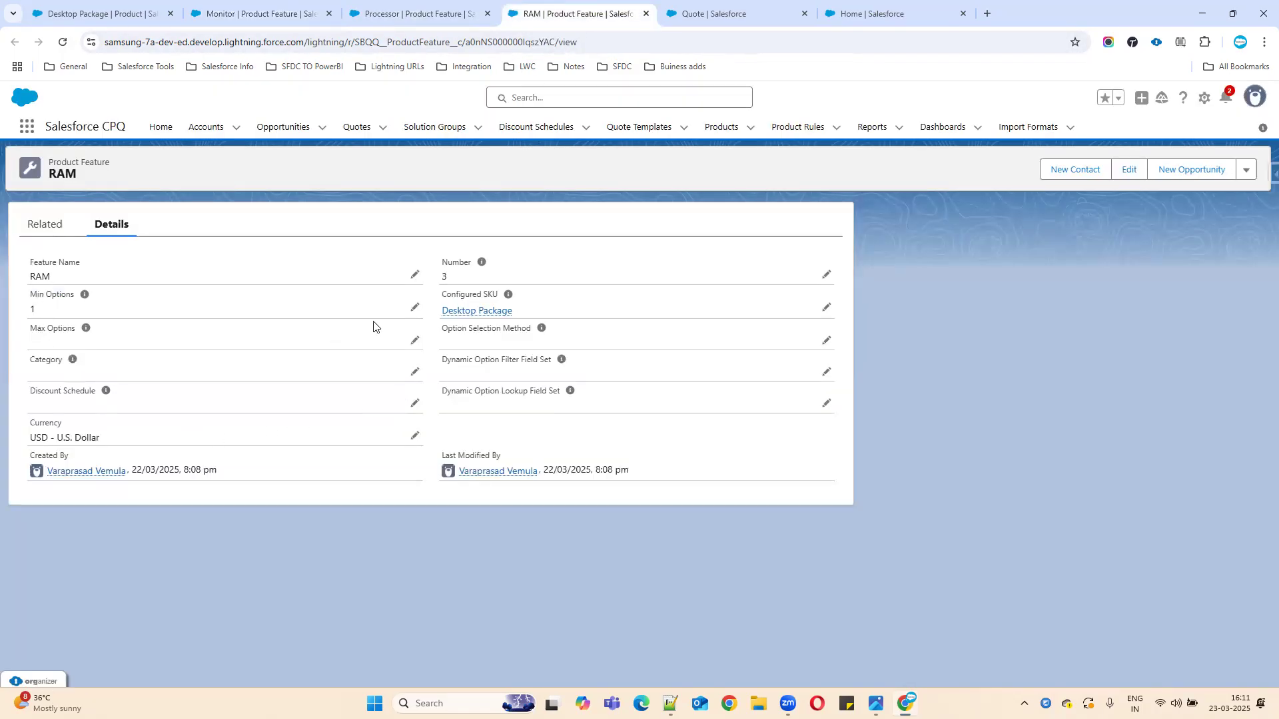
{"action": "left_click", "coordinate": [415, 340]}
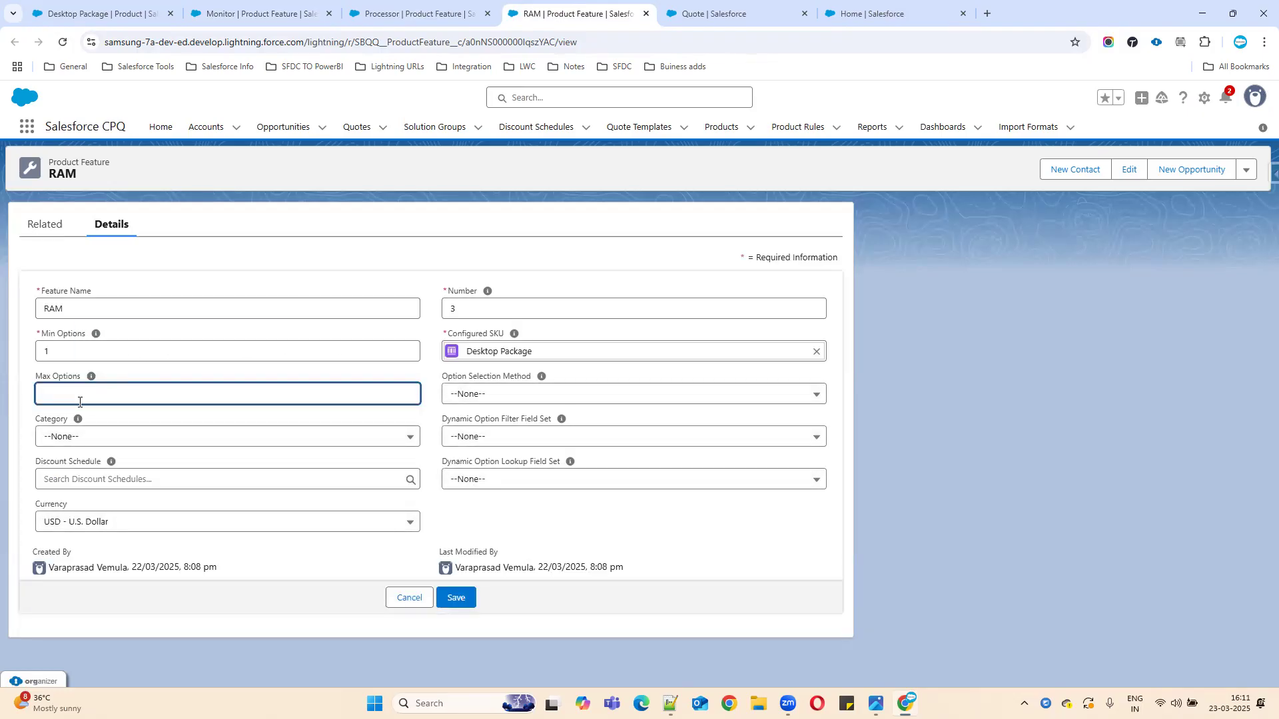
{"action": "type", "text": "4"}
{"action": "left_click", "coordinate": [469, 604]}
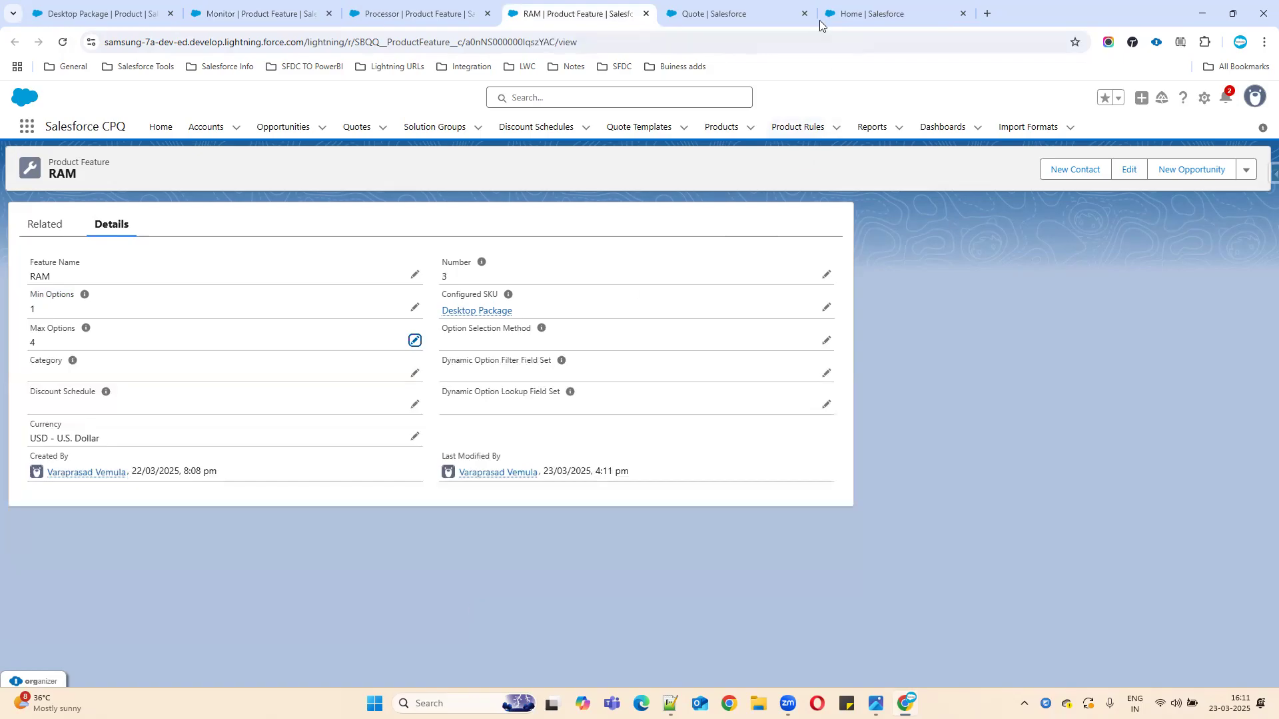
Step: Return to quote Q-00004 and reload its line editor to discard the unsaved bundle configuration
{"action": "left_click", "coordinate": [859, 15]}
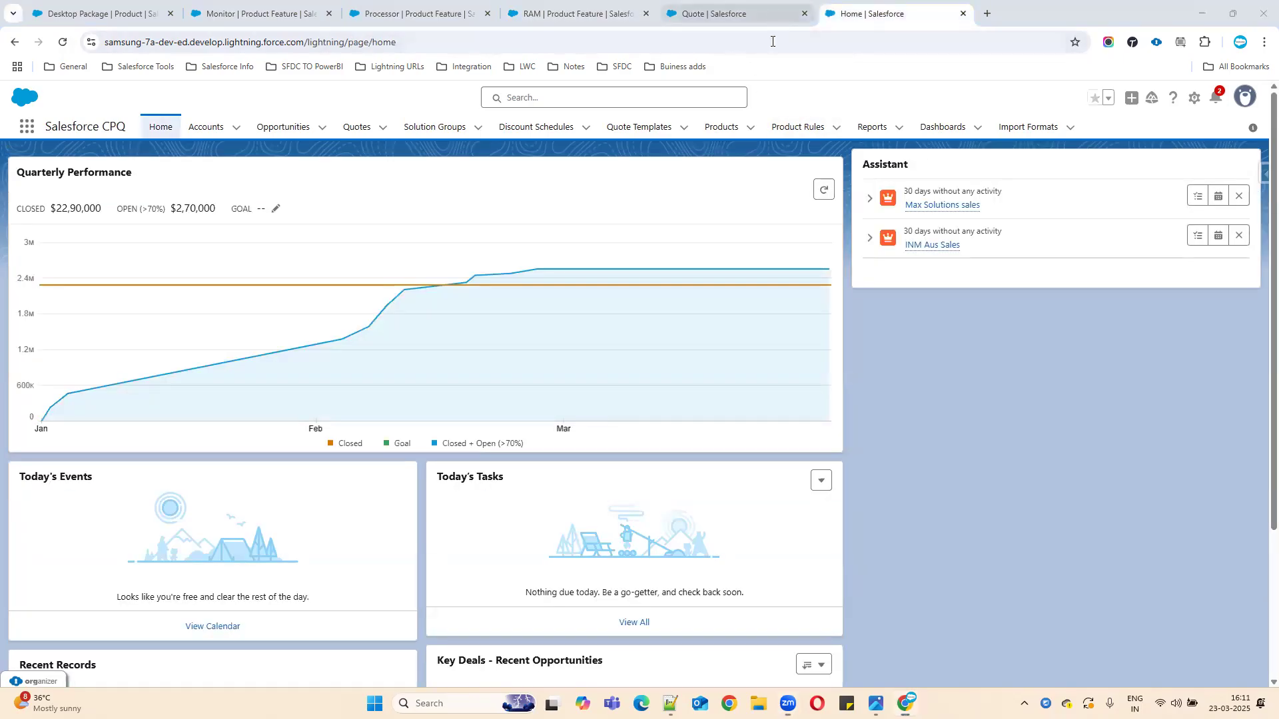
{"action": "left_click", "coordinate": [772, 20]}
{"action": "left_click", "coordinate": [62, 42]}
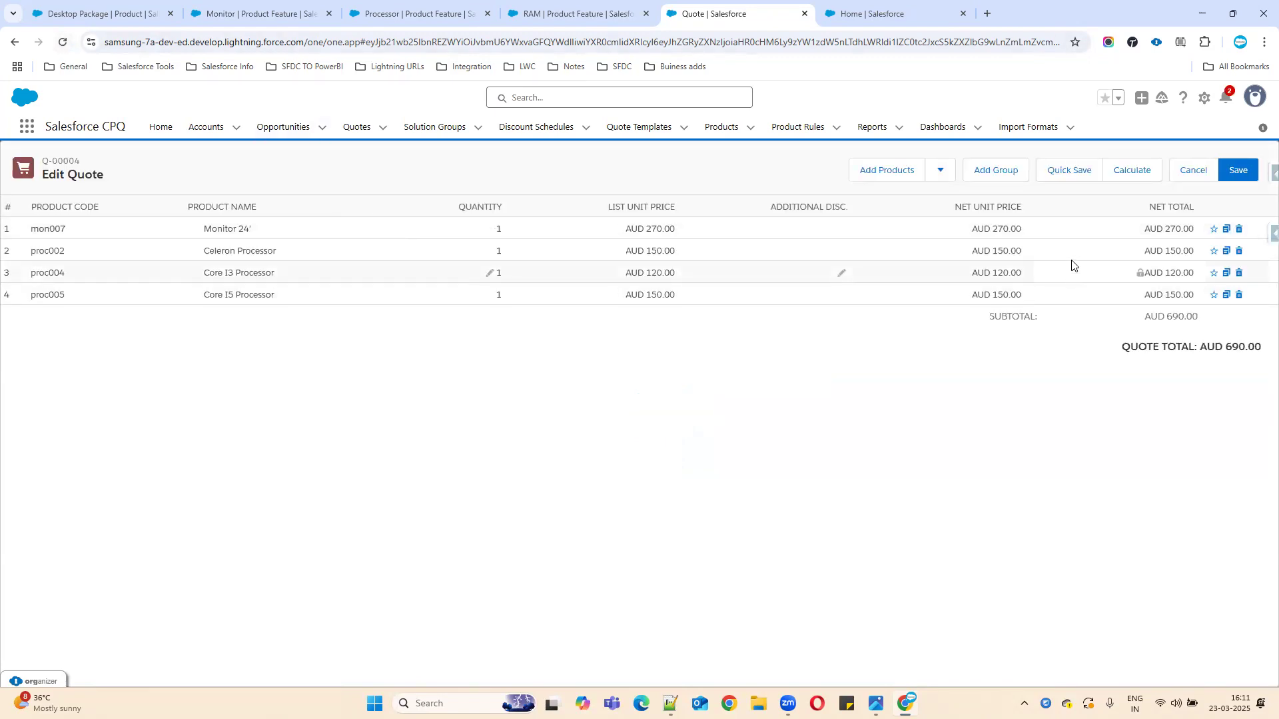
Step: Add the Desktop Package to the quote and open its product configuration
{"action": "left_click", "coordinate": [881, 177]}
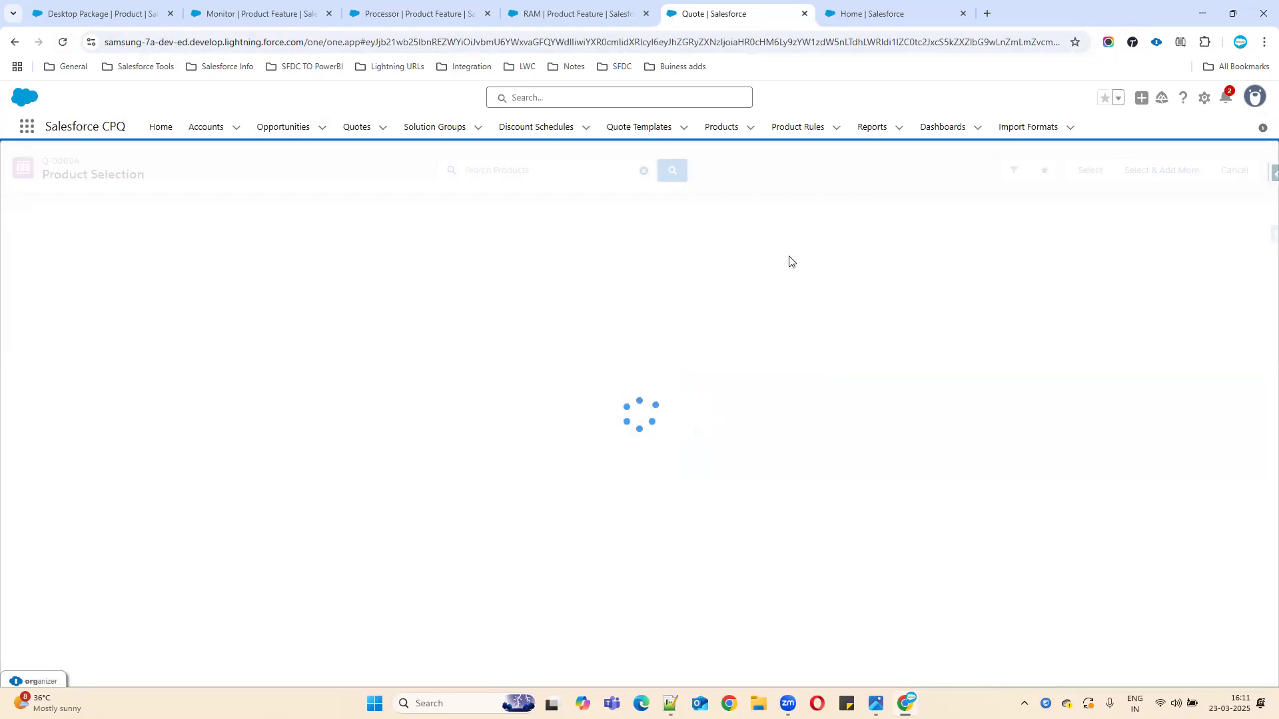
{"action": "left_click", "coordinate": [10, 228]}
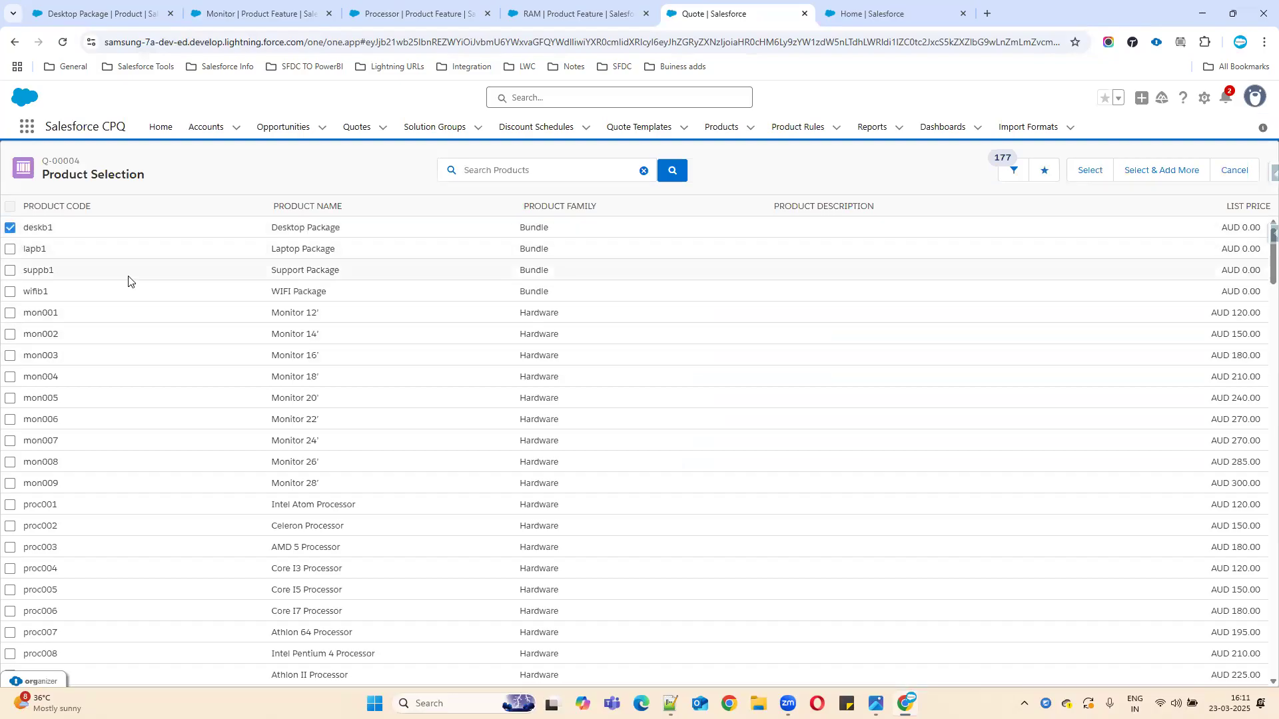
{"action": "left_click", "coordinate": [1092, 172]}
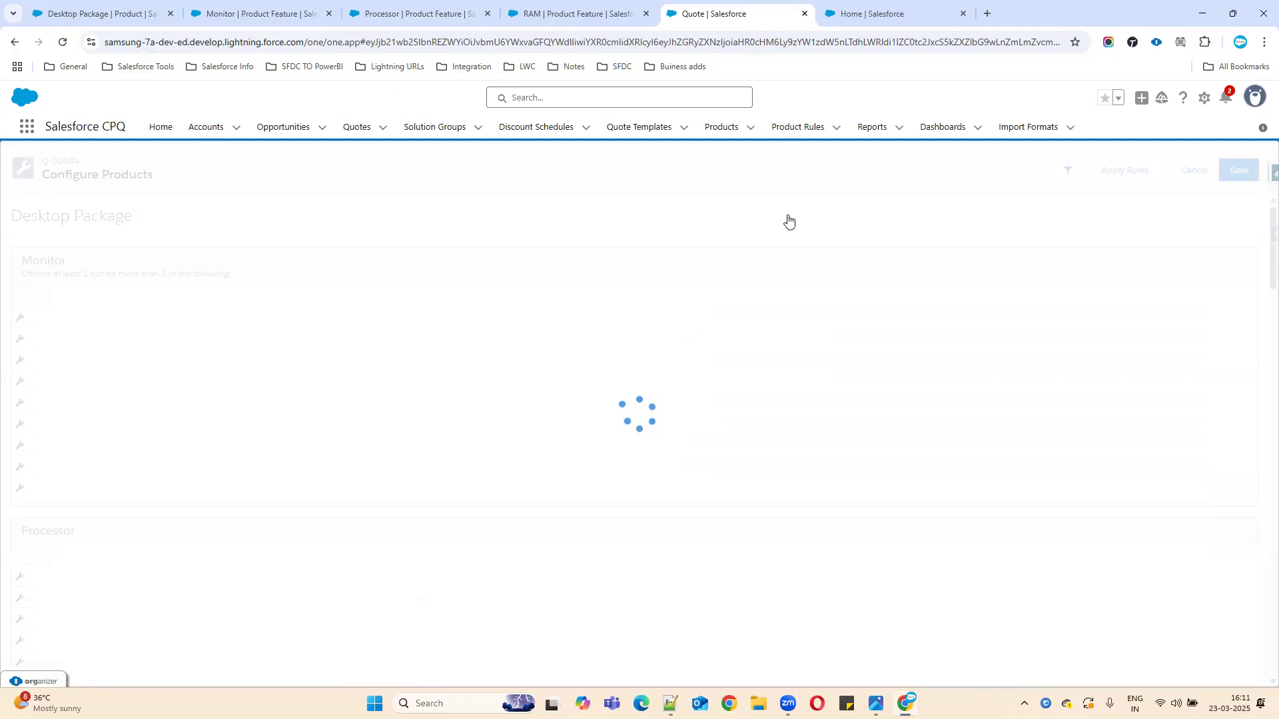
Step: Select Monitor 12', Monitor 16' and Monitor 18' and try to save the configuration, deselecting Monitor 18' after the attempt
{"action": "left_click_drag", "start_coordinate": [18, 281], "coordinate": [275, 274]}
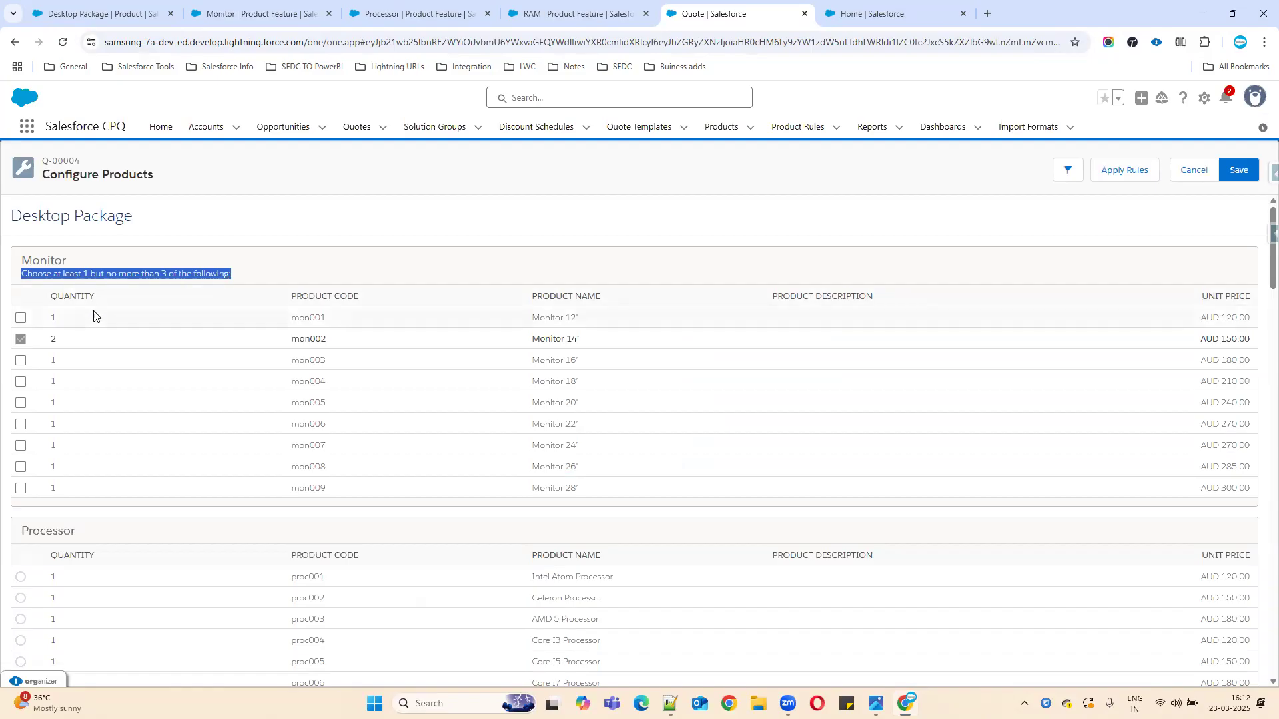
{"action": "left_click", "coordinate": [21, 318]}
{"action": "left_click", "coordinate": [21, 360]}
{"action": "left_click", "coordinate": [20, 382]}
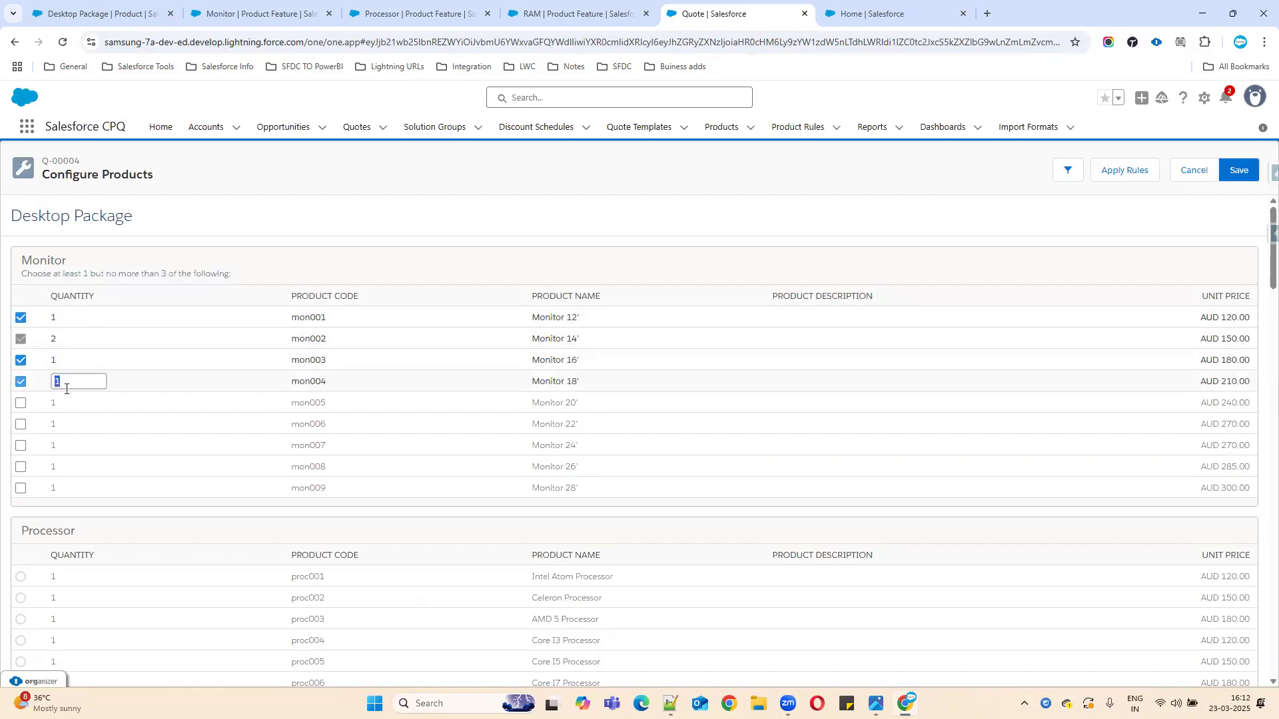
{"action": "left_click", "coordinate": [1224, 175]}
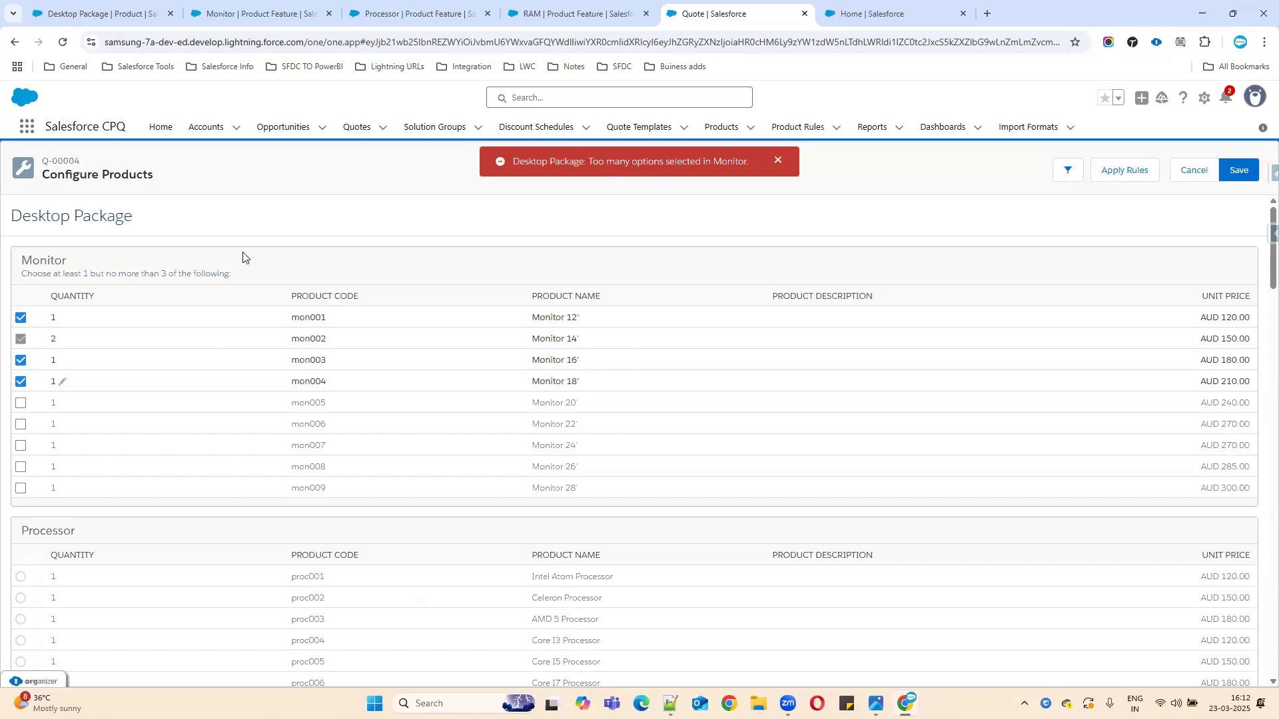
{"action": "left_click", "coordinate": [20, 382]}
Step: Check the Max Options setting on the Processor product feature and return to the quote's bundle configuration
{"action": "scroll", "coordinate": [1258, 282], "scroll_direction": "down", "scroll_amount": 4}
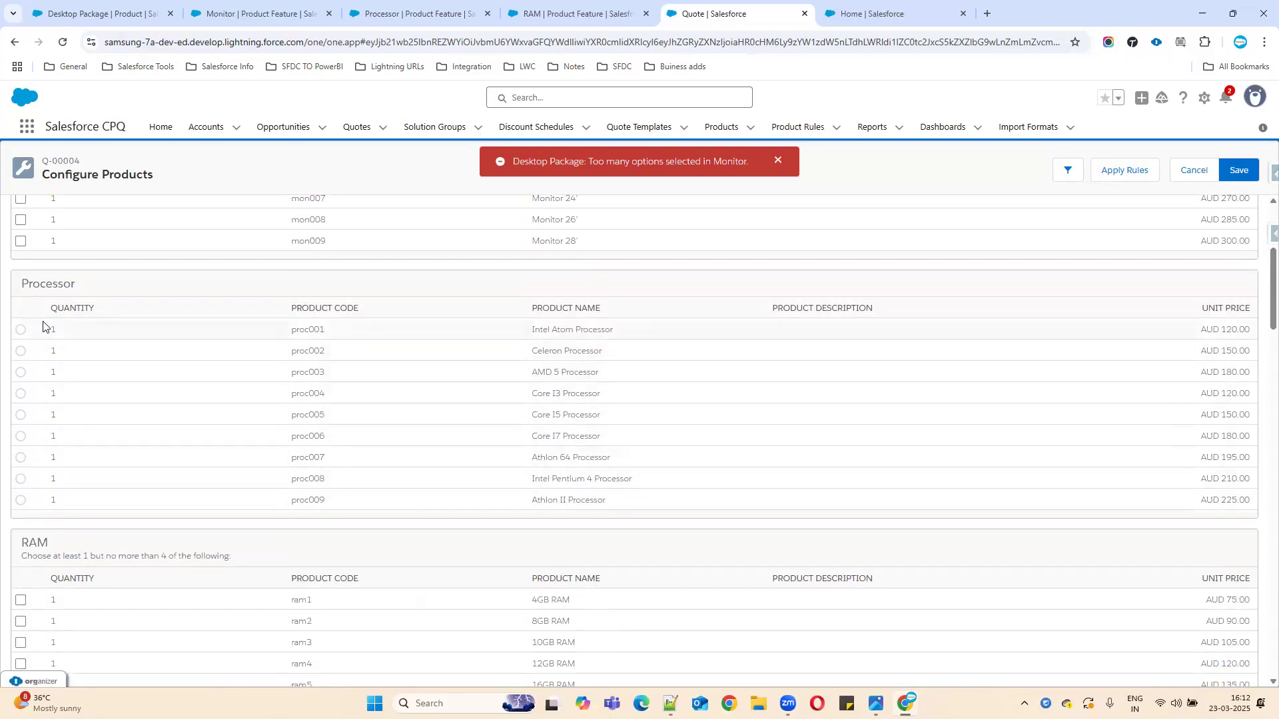
{"action": "left_click", "coordinate": [413, 16]}
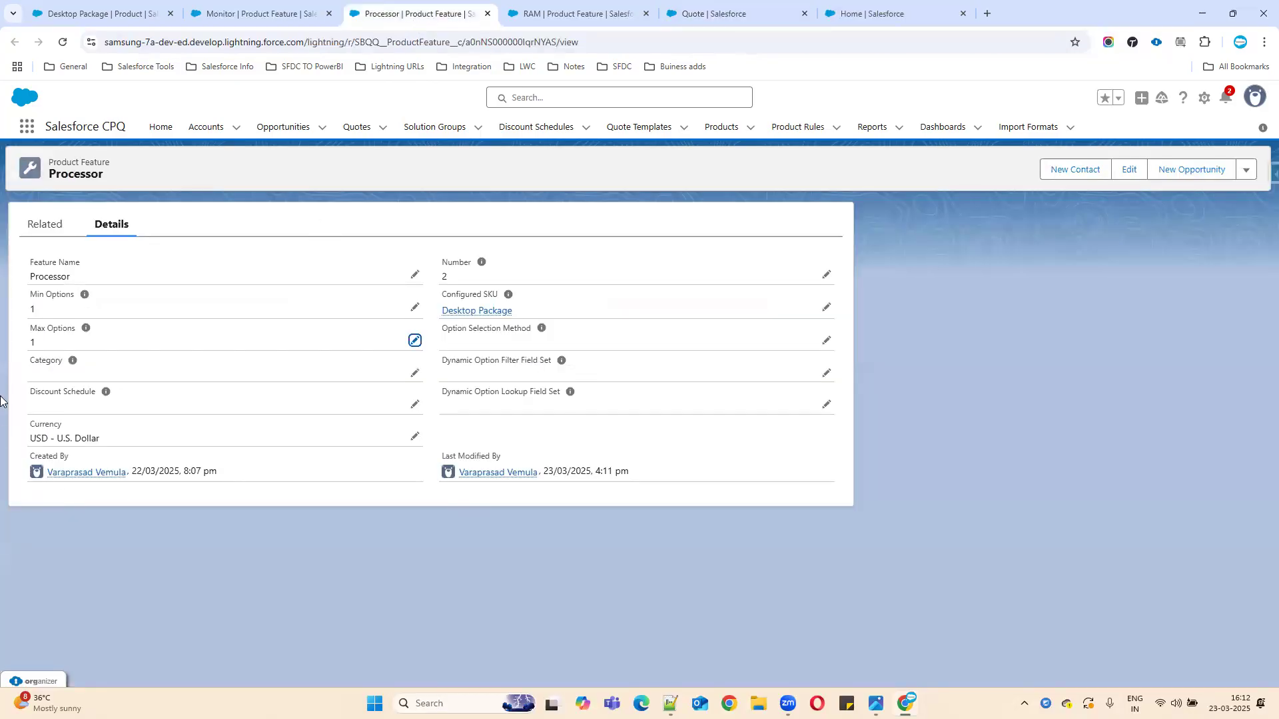
{"action": "double_click", "coordinate": [28, 343]}
{"action": "left_click", "coordinate": [775, 17]}
Step: Try selecting several options in the Processor feature one after another, ending with Athlon II Processor
{"action": "left_click", "coordinate": [20, 351]}
{"action": "left_click", "coordinate": [21, 374]}
{"action": "left_click", "coordinate": [20, 394]}
{"action": "left_click", "coordinate": [20, 416]}
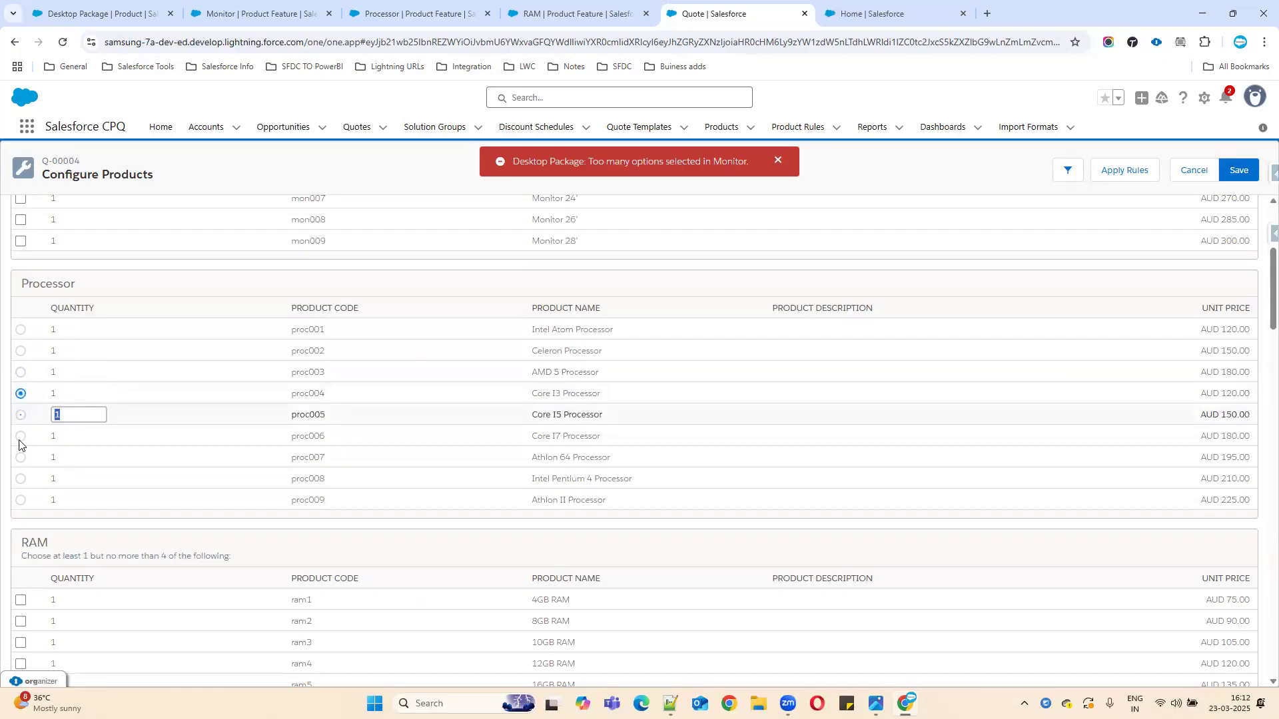
{"action": "left_click", "coordinate": [20, 460]}
{"action": "left_click", "coordinate": [20, 500]}
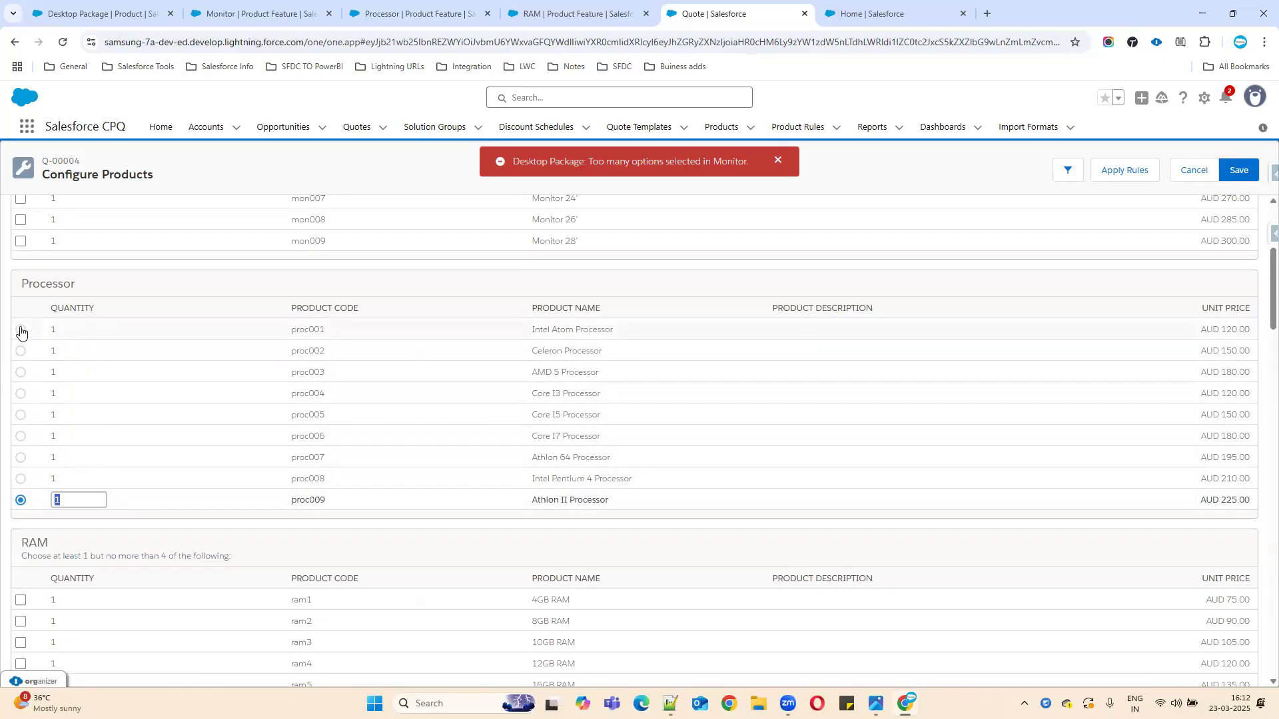
Step: Review the feature name and the Max Options setting on the Processor product feature
{"action": "left_click", "coordinate": [257, 13]}
{"action": "left_click", "coordinate": [410, 14]}
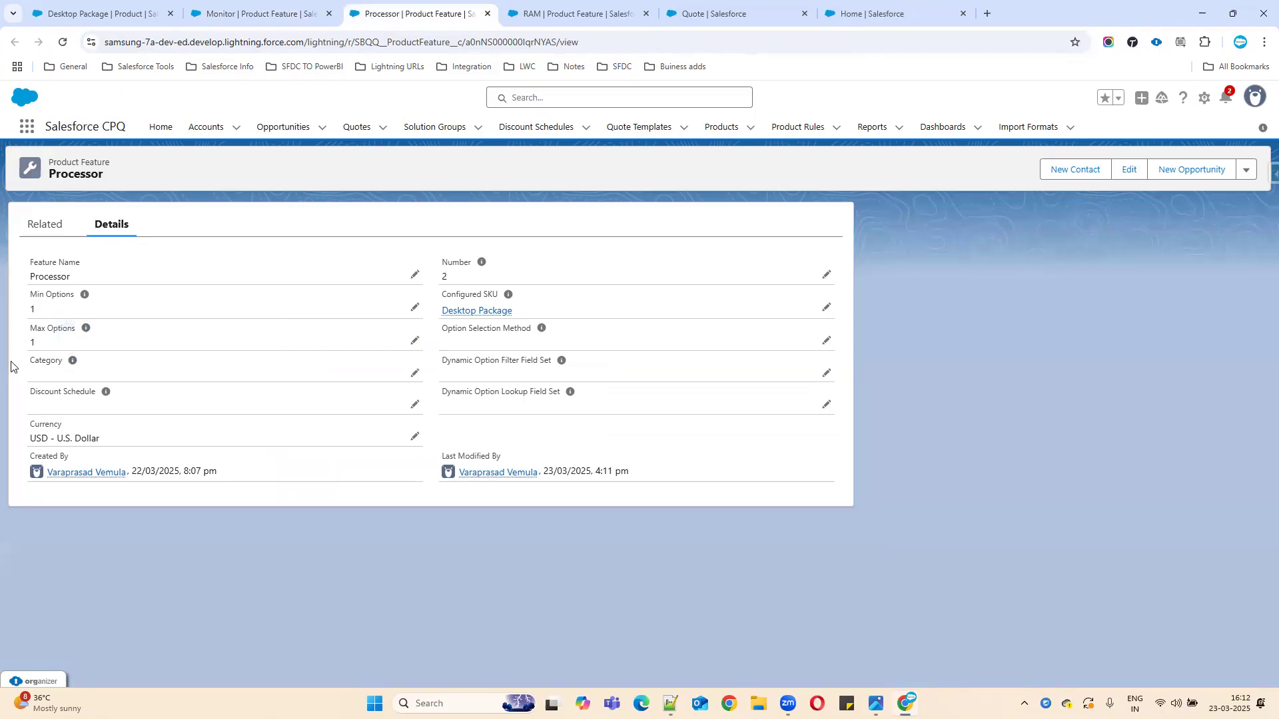
{"action": "left_click_drag", "start_coordinate": [25, 333], "coordinate": [42, 354]}
{"action": "left_click_drag", "start_coordinate": [25, 281], "coordinate": [100, 280]}
{"action": "left_click_drag", "start_coordinate": [31, 325], "coordinate": [79, 331]}
{"action": "left_click_drag", "start_coordinate": [30, 280], "coordinate": [89, 282]}
Step: Back in the quote's bundle configuration, select Core I3 Processor and dismiss the error message
{"action": "left_click", "coordinate": [773, 14]}
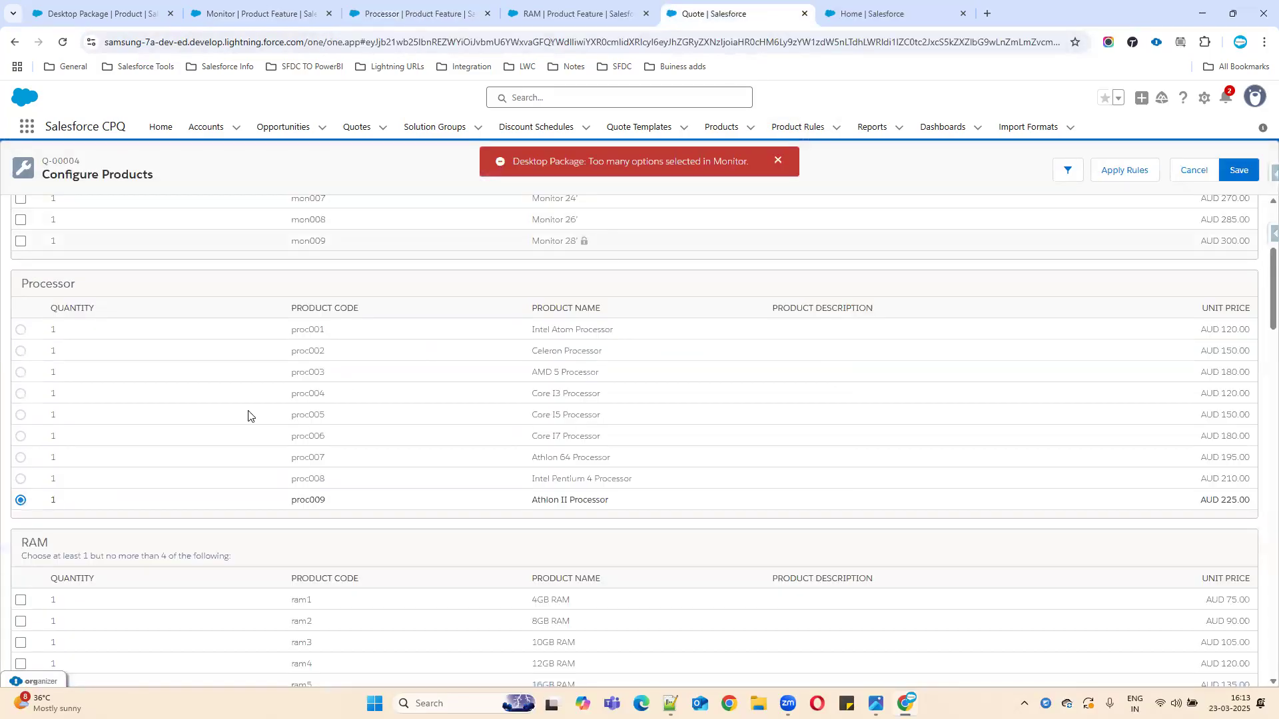
{"action": "left_click", "coordinate": [20, 395]}
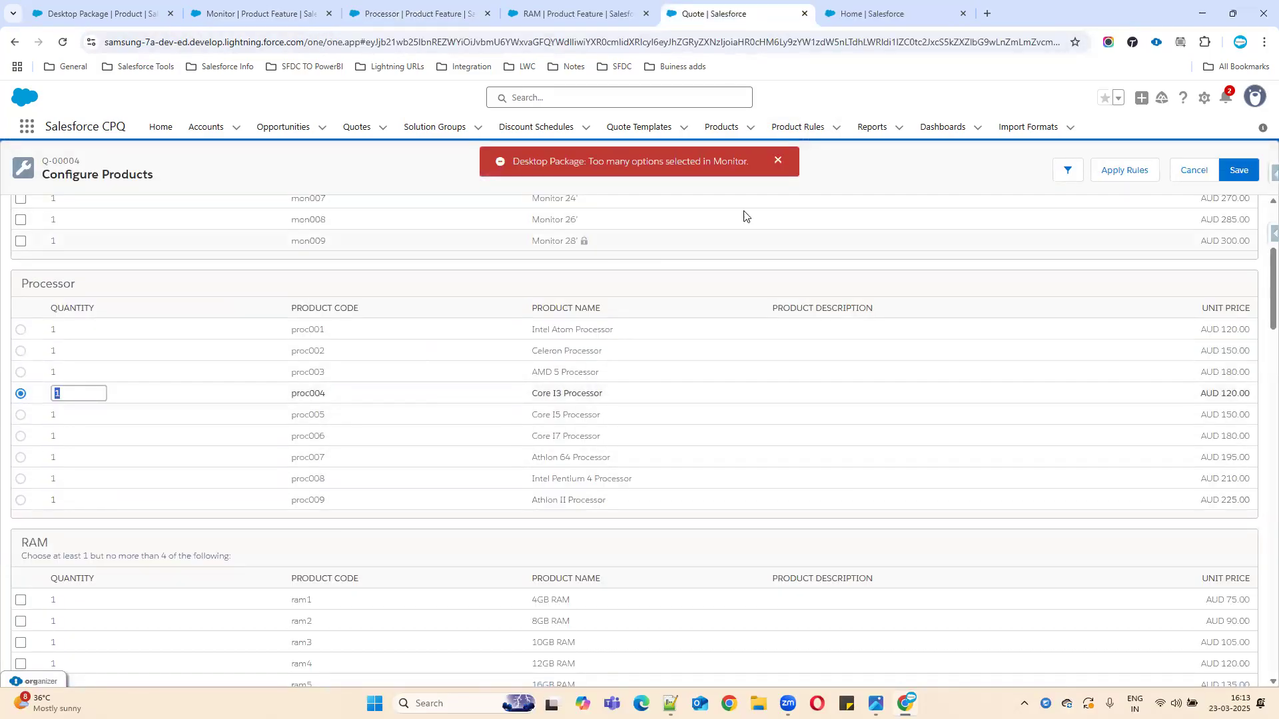
{"action": "left_click", "coordinate": [776, 162]}
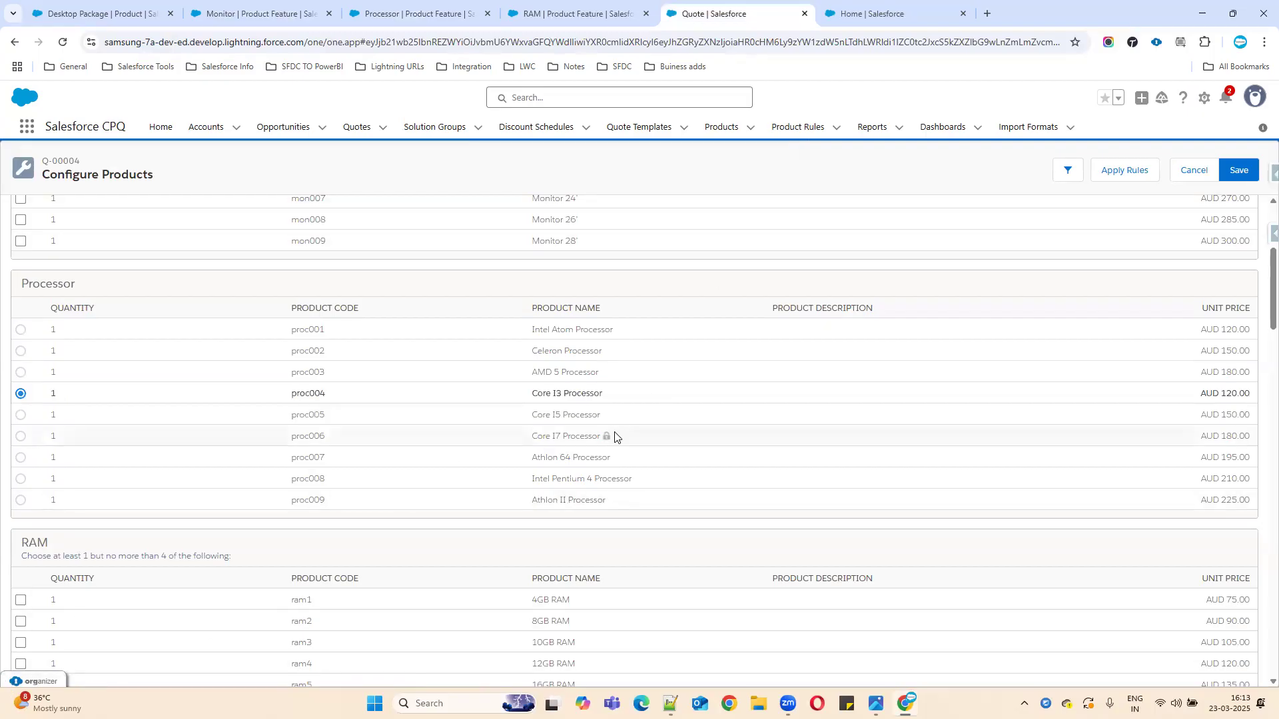
Step: In the RAM feature, select 4GB, 8GB, 10GB, 12GB and 16GB RAM and try to save the configuration
{"action": "scroll", "coordinate": [225, 458], "scroll_direction": "down", "scroll_amount": 4}
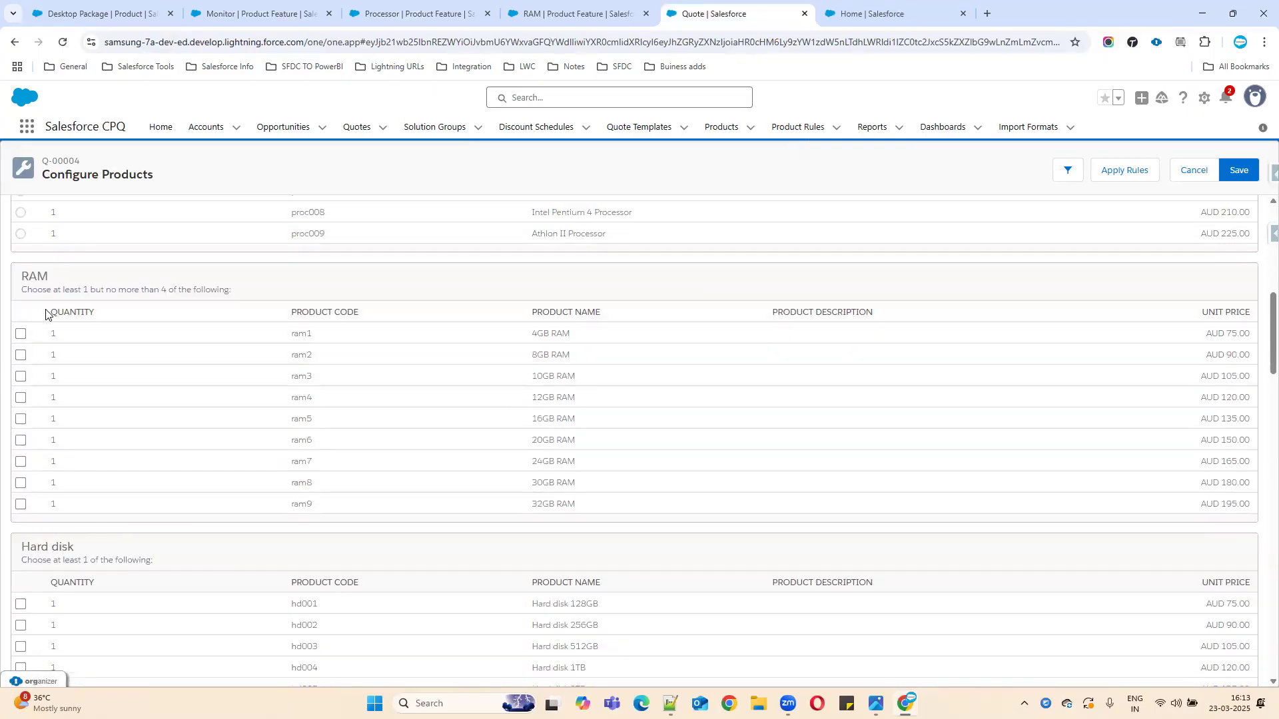
{"action": "left_click_drag", "start_coordinate": [50, 302], "coordinate": [220, 293]}
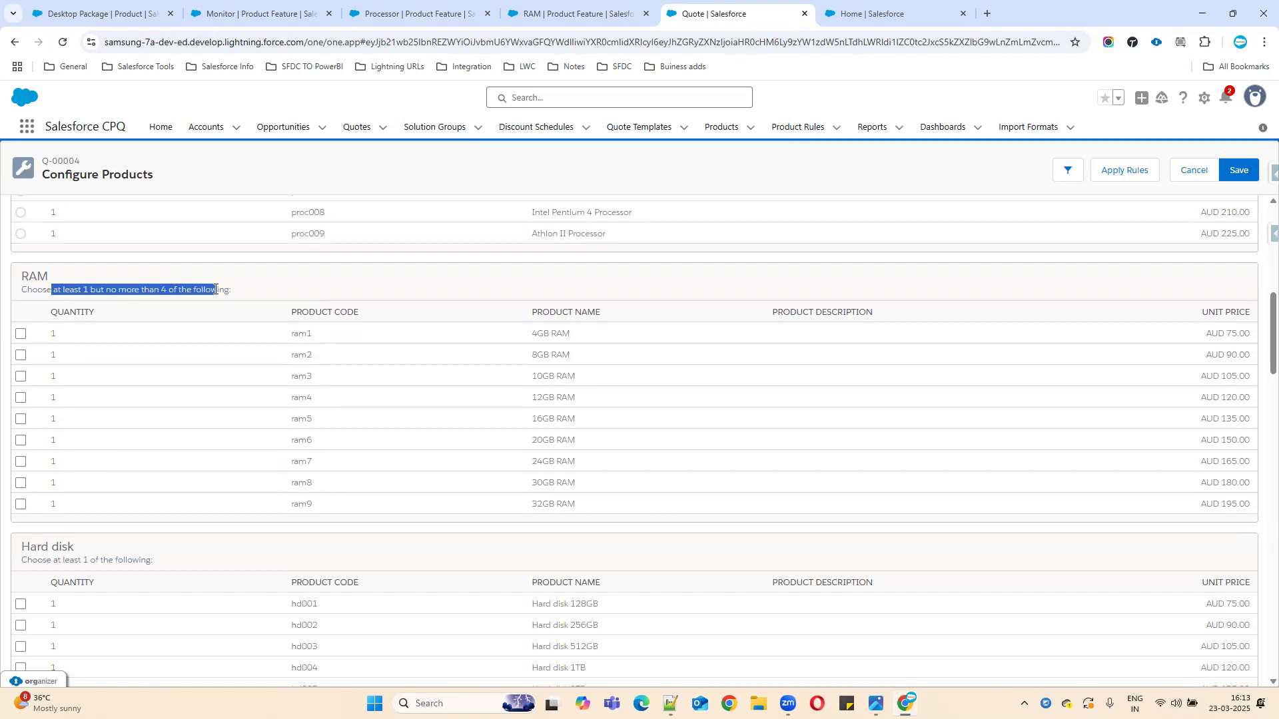
{"action": "left_click", "coordinate": [21, 335]}
{"action": "left_click", "coordinate": [20, 355]}
{"action": "left_click", "coordinate": [20, 376]}
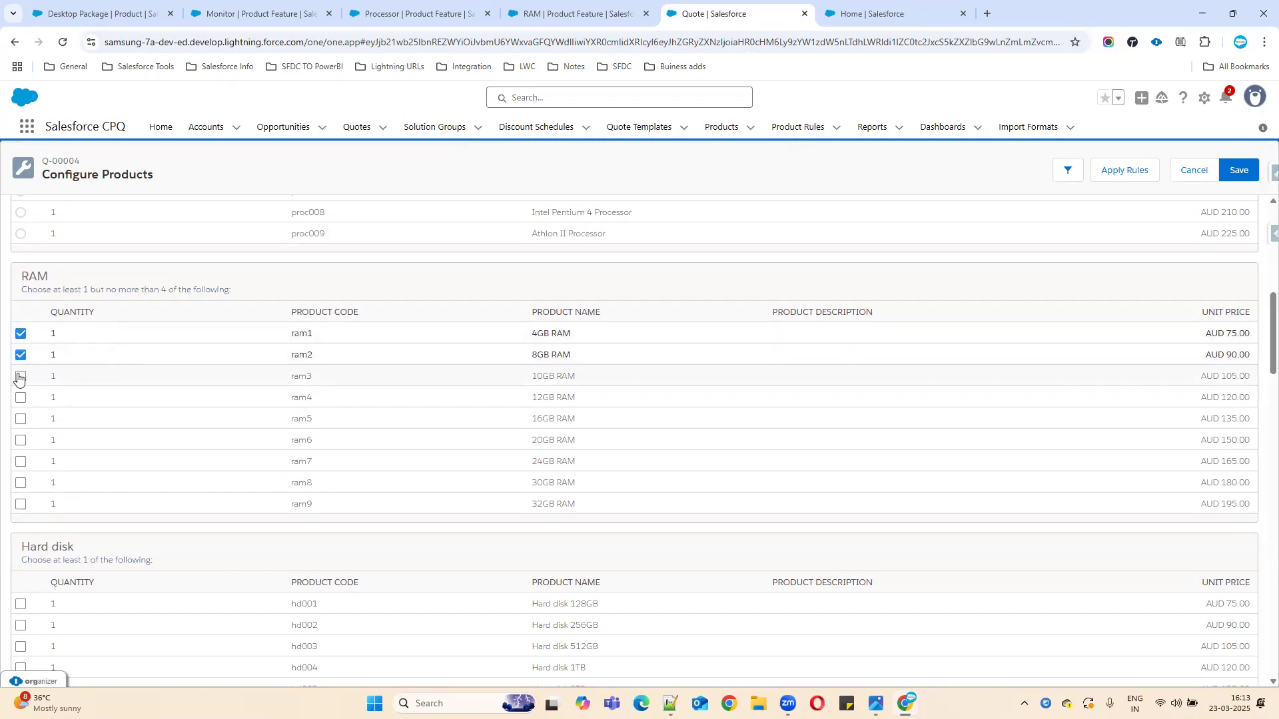
{"action": "left_click", "coordinate": [20, 397]}
{"action": "left_click", "coordinate": [21, 419]}
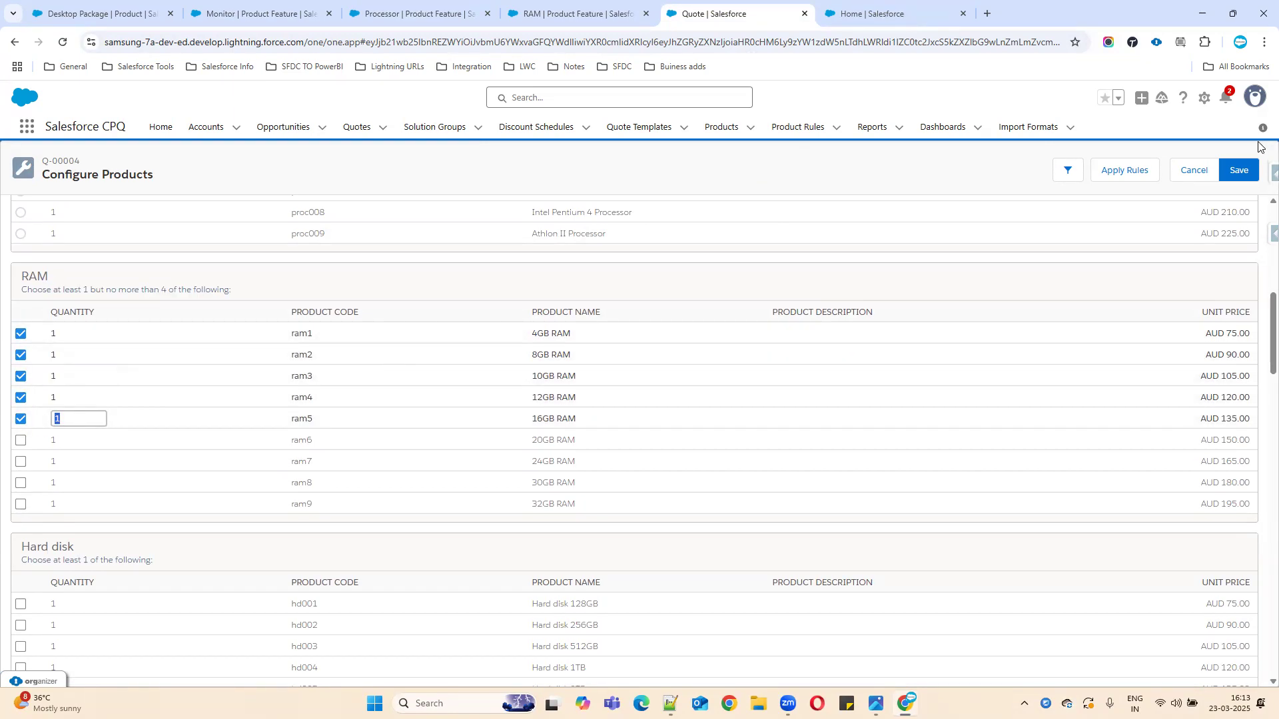
{"action": "left_click", "coordinate": [1240, 172]}
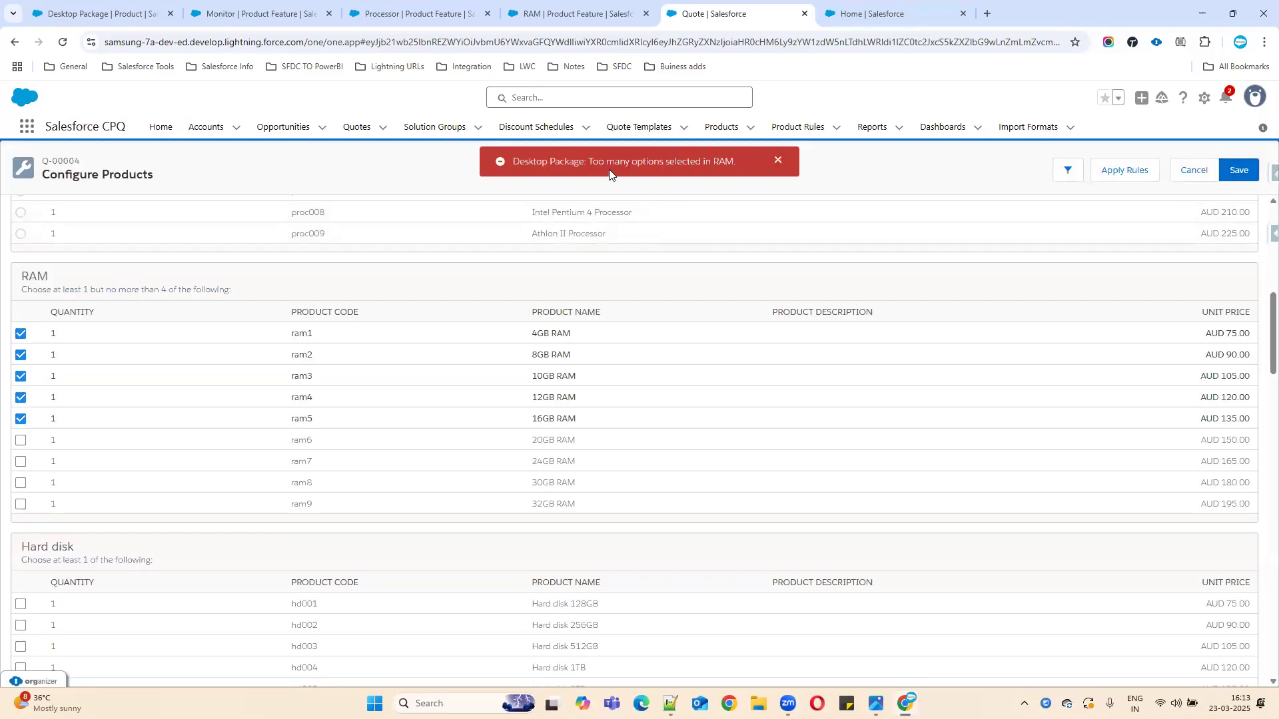
Step: Deselect 4GB RAM and 10GB RAM in the RAM feature
{"action": "left_click", "coordinate": [20, 336]}
{"action": "left_click", "coordinate": [21, 376]}
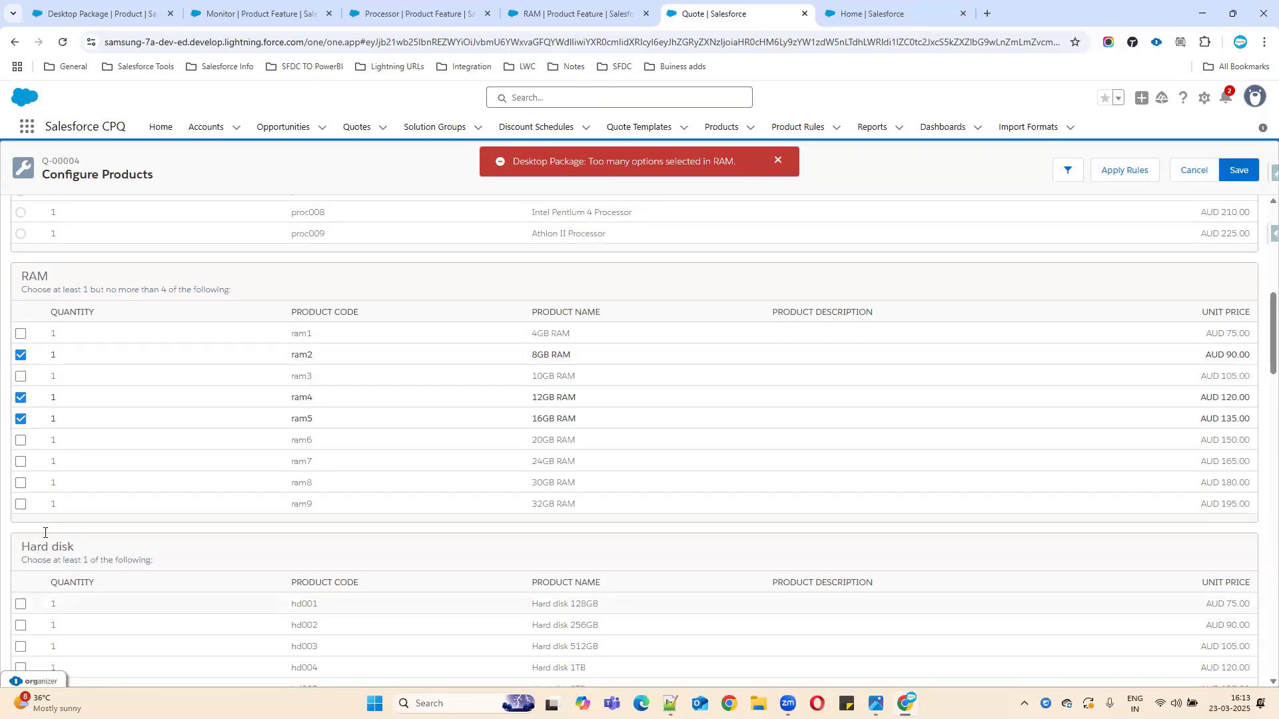
Step: On the Monitor product feature, re-enter Min Options as 1 and save the record
{"action": "left_click", "coordinate": [133, 14]}
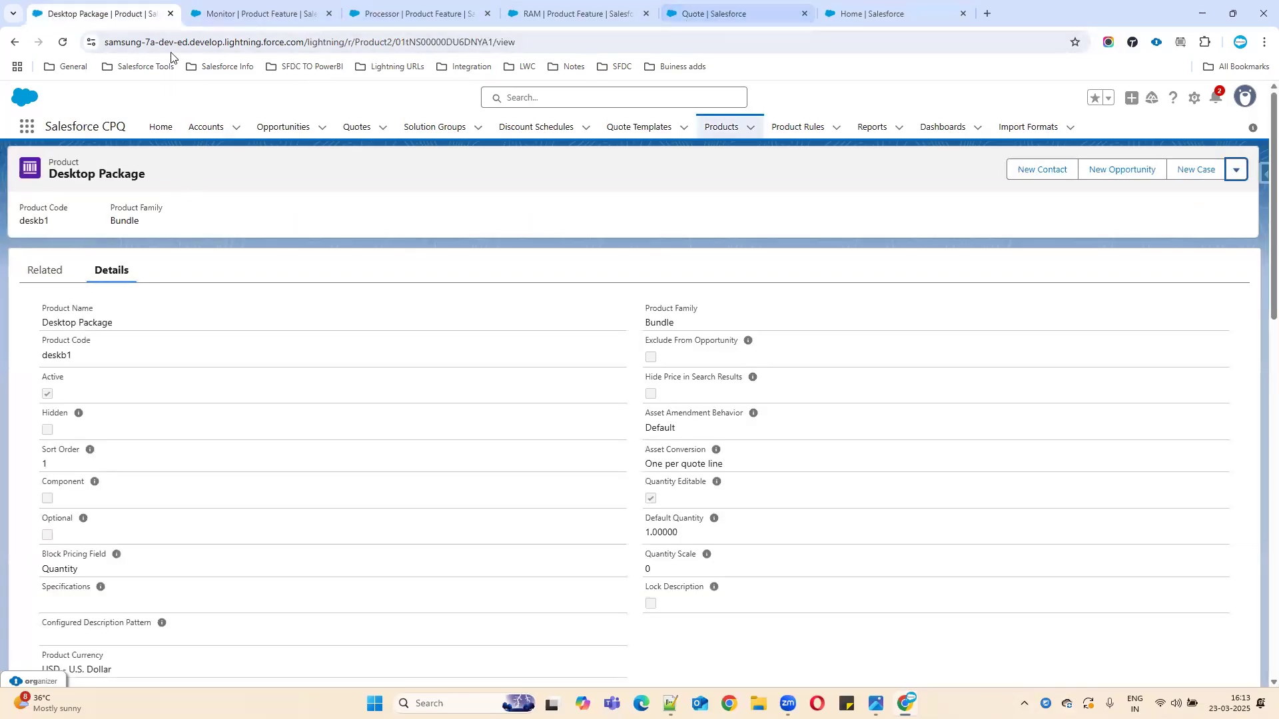
{"action": "left_click", "coordinate": [288, 13]}
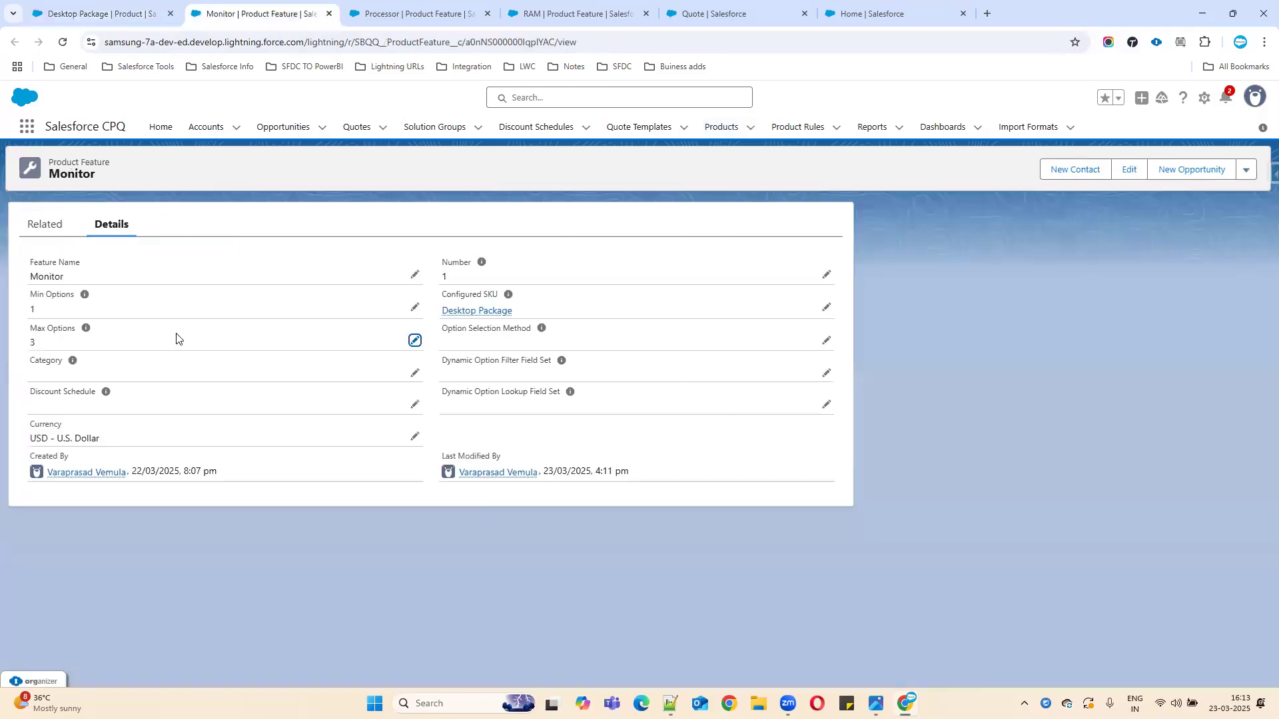
{"action": "double_click", "coordinate": [291, 308]}
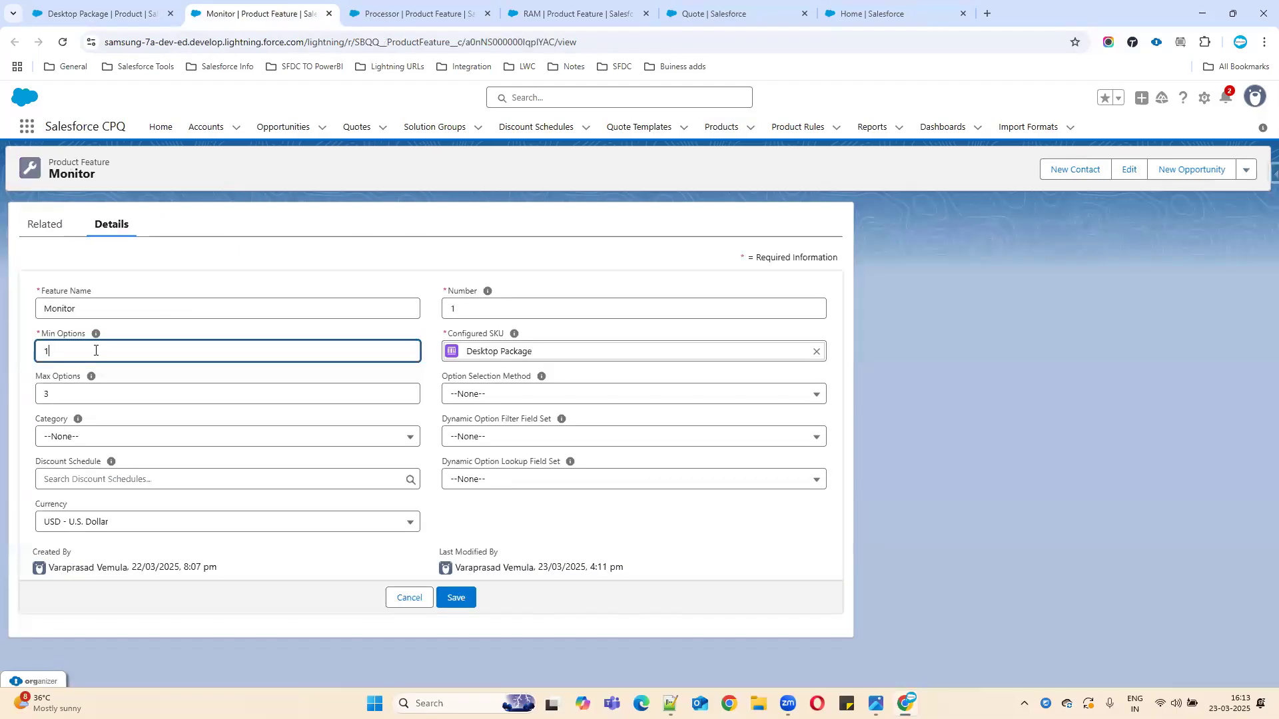
{"action": "type", "text": "0"}
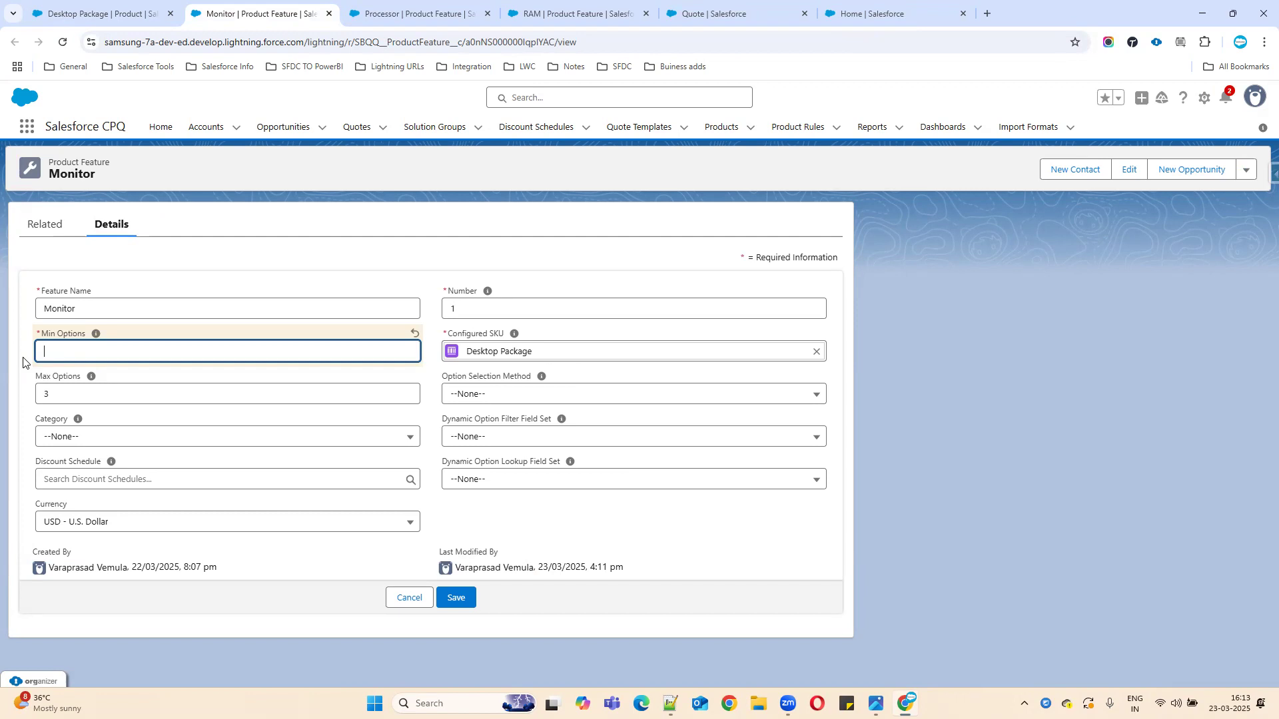
{"action": "left_click", "coordinate": [456, 597]}
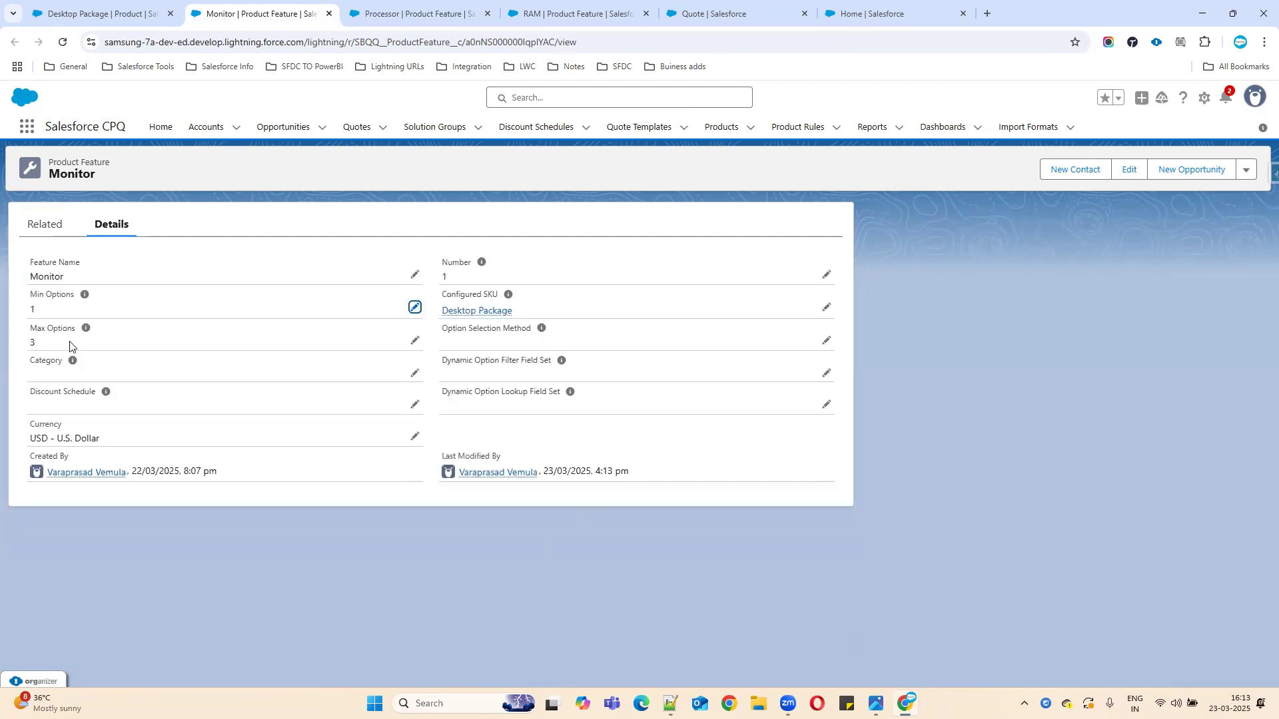
Step: Copy the Min Options label into the CPQ notes in Notepad++ under "SOme Options Feature::" and add a "Max Option" line below it
{"action": "left_click_drag", "start_coordinate": [27, 301], "coordinate": [78, 301]}
{"action": "key", "text": "ctrl+c"}
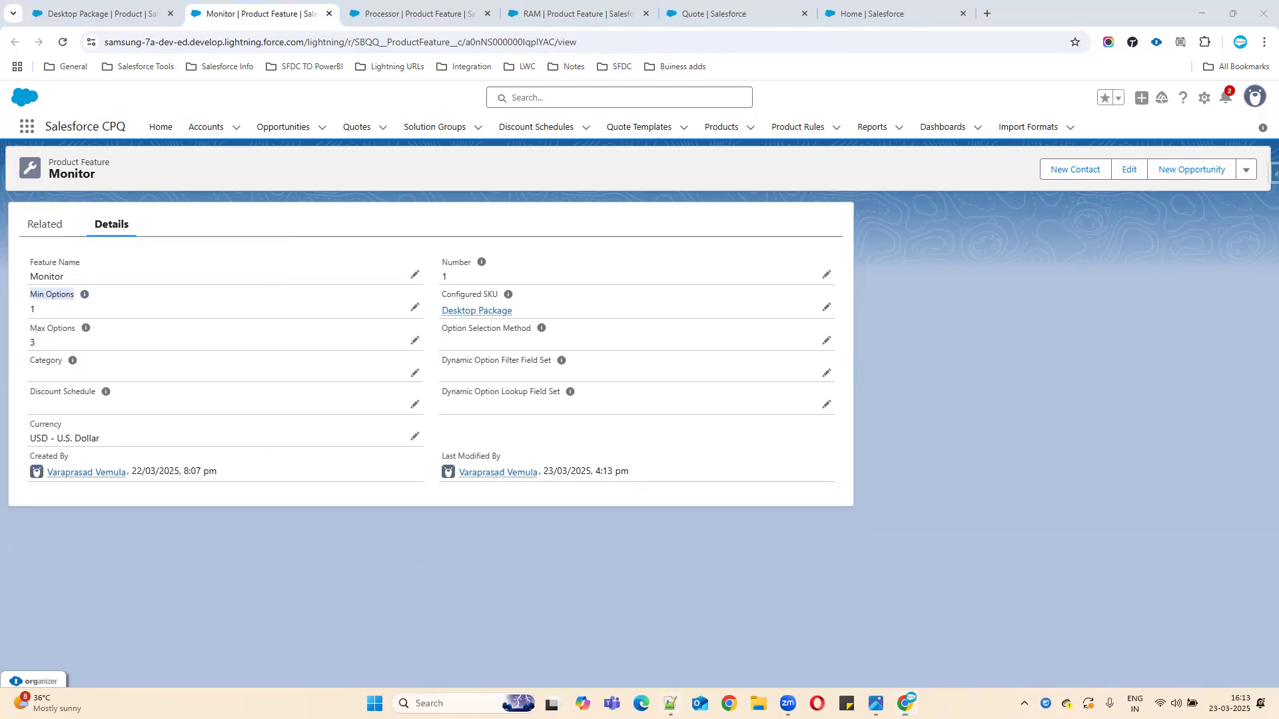
{"action": "left_click", "coordinate": [670, 703]}
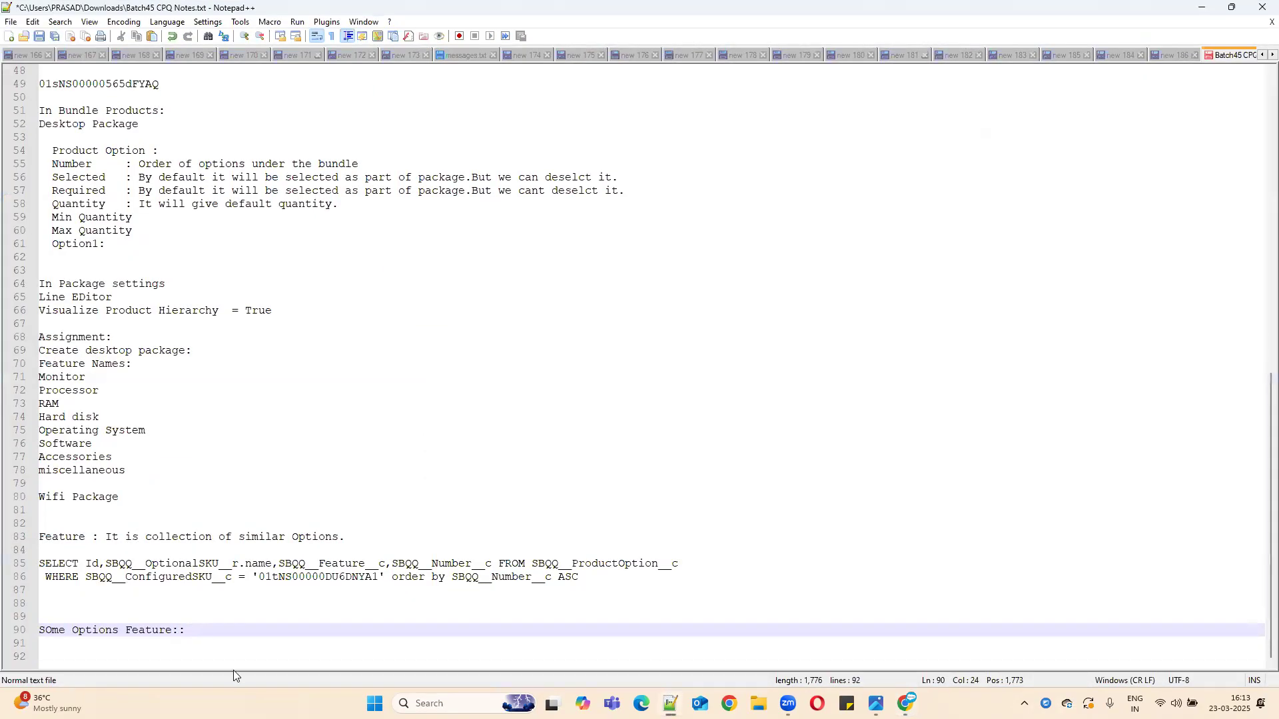
{"action": "key", "text": "Return"}
{"action": "key", "text": "ctrl+v"}
{"action": "key", "text": "Return"}
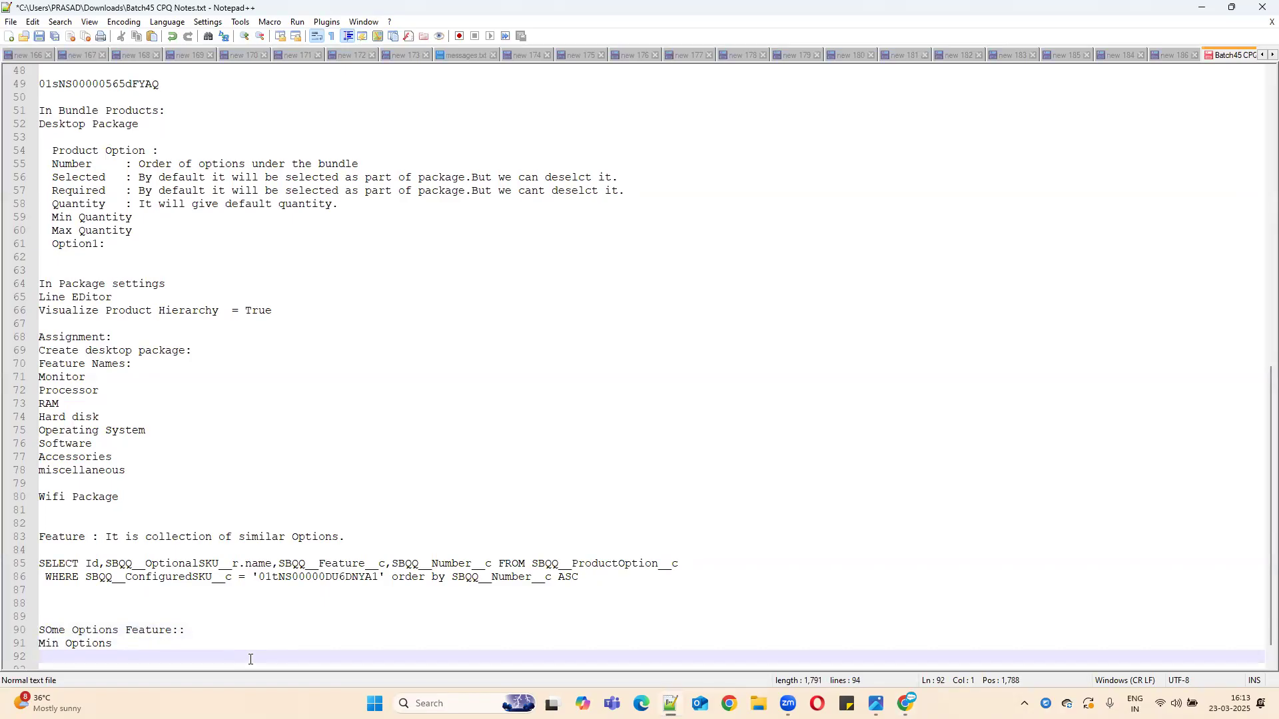
{"action": "type", "text": "Max Op"}
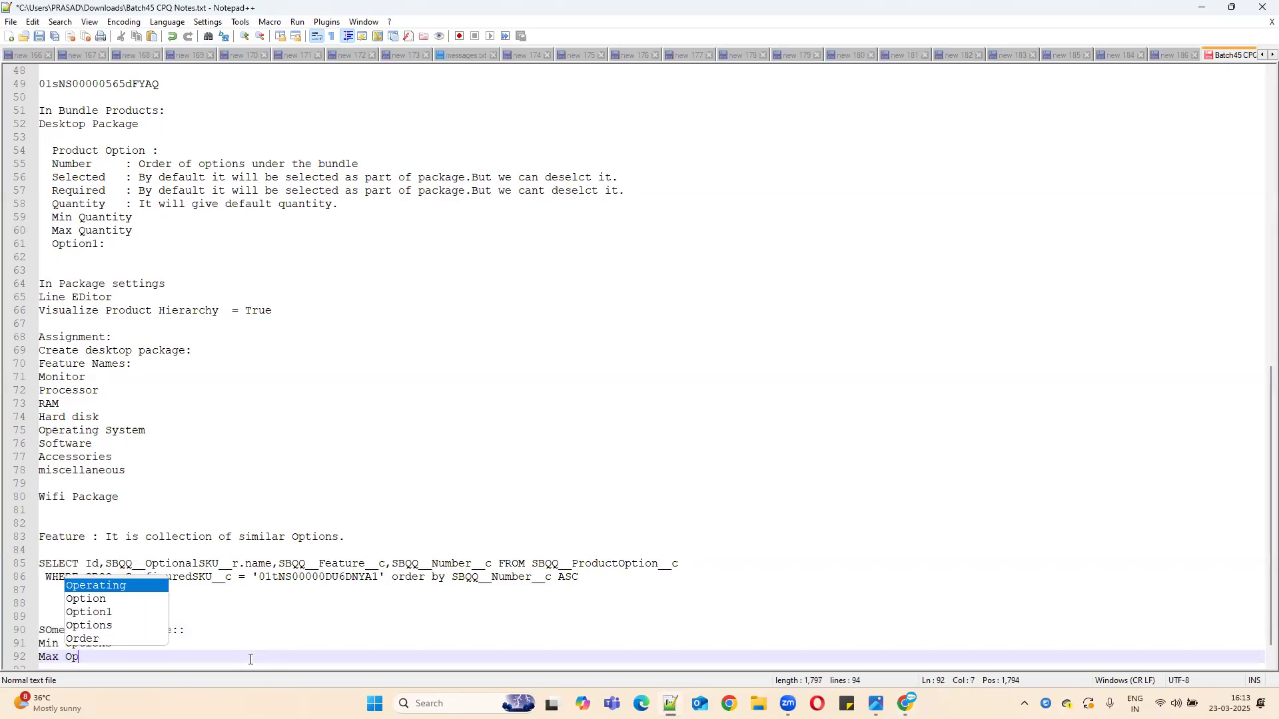
{"action": "type", "text": "tion"}
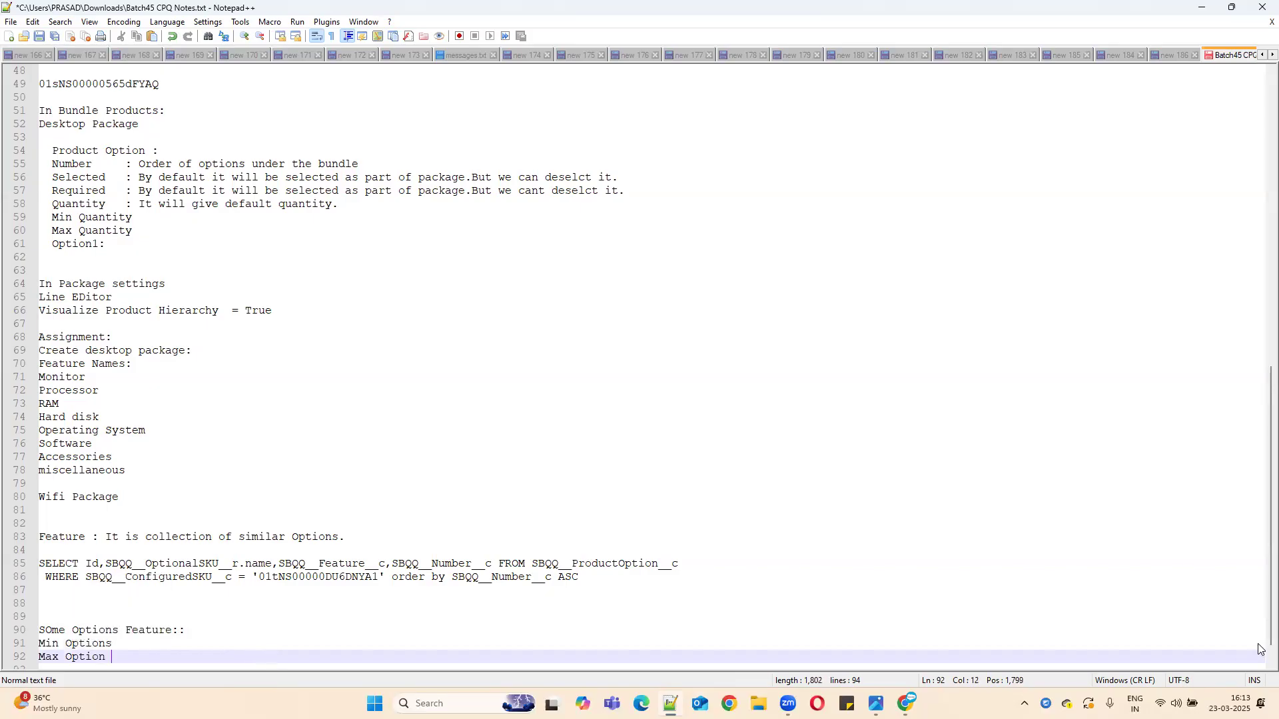
{"action": "left_click", "coordinate": [1202, 8]}
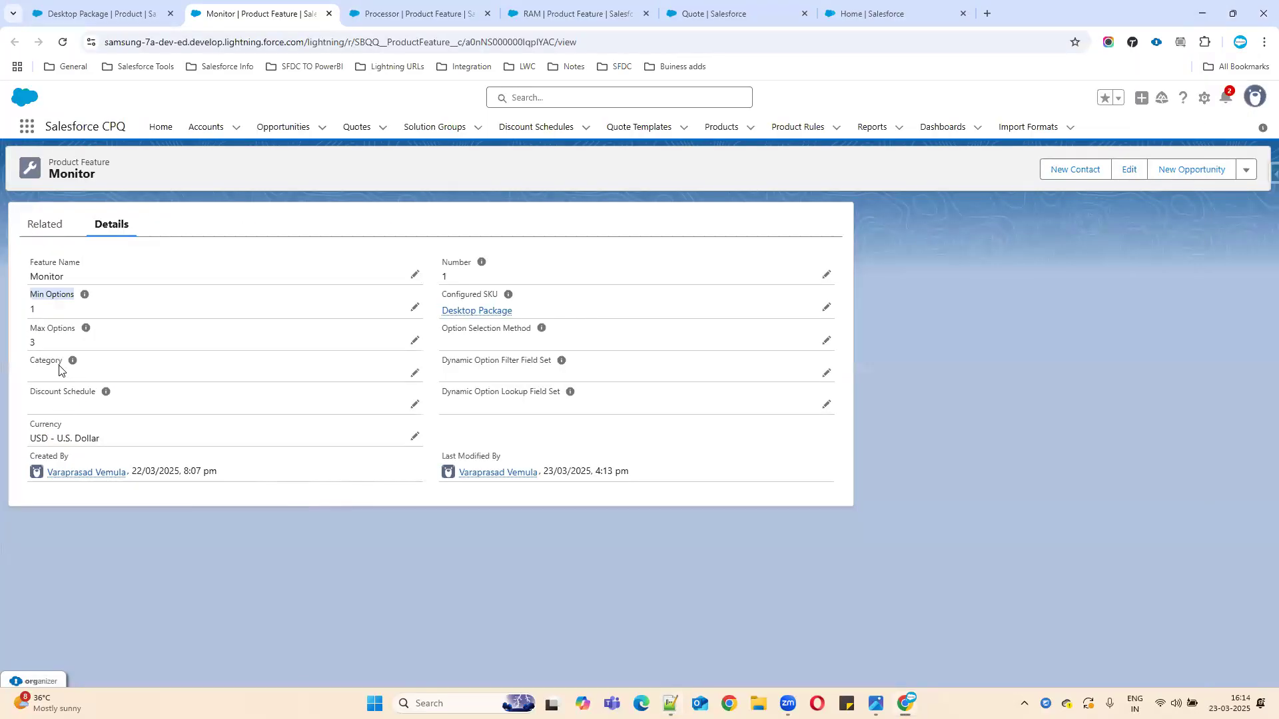
Step: Examine the Category field on the Monitor product feature, and review the Monitor and Processor sections in the quote's bundle configuration
{"action": "left_click_drag", "start_coordinate": [22, 365], "coordinate": [142, 365]}
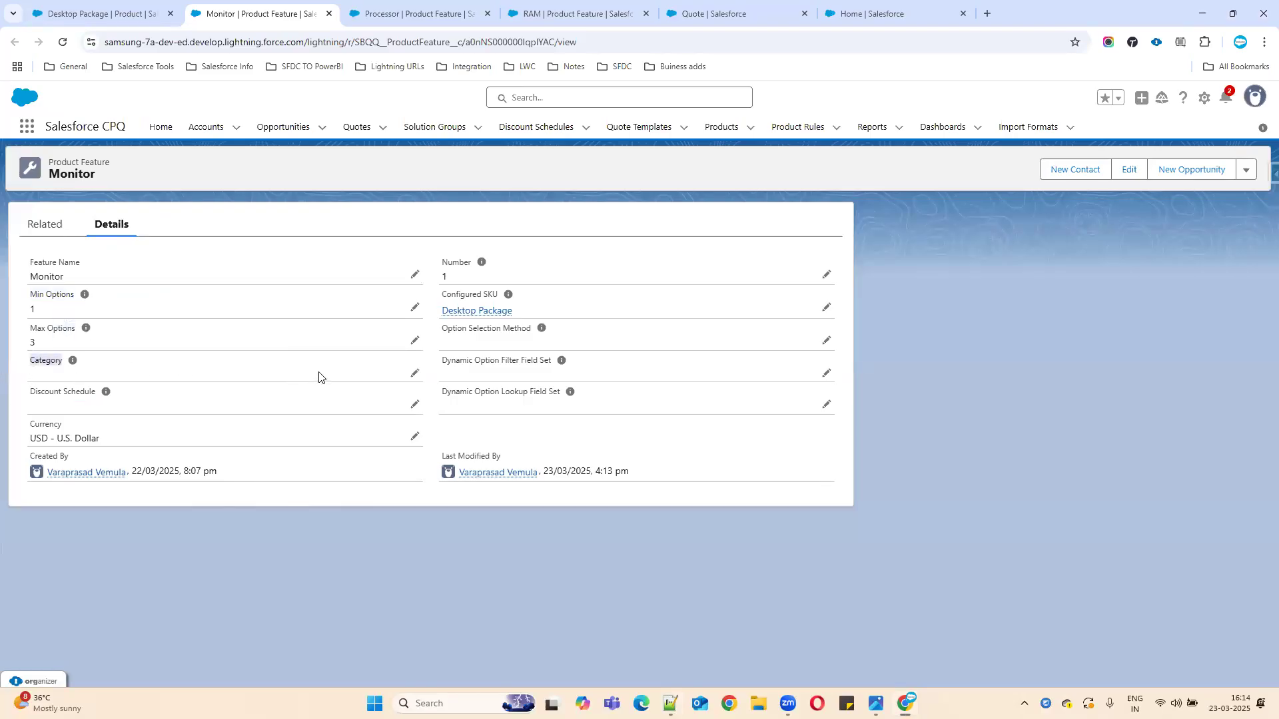
{"action": "left_click", "coordinate": [144, 6]}
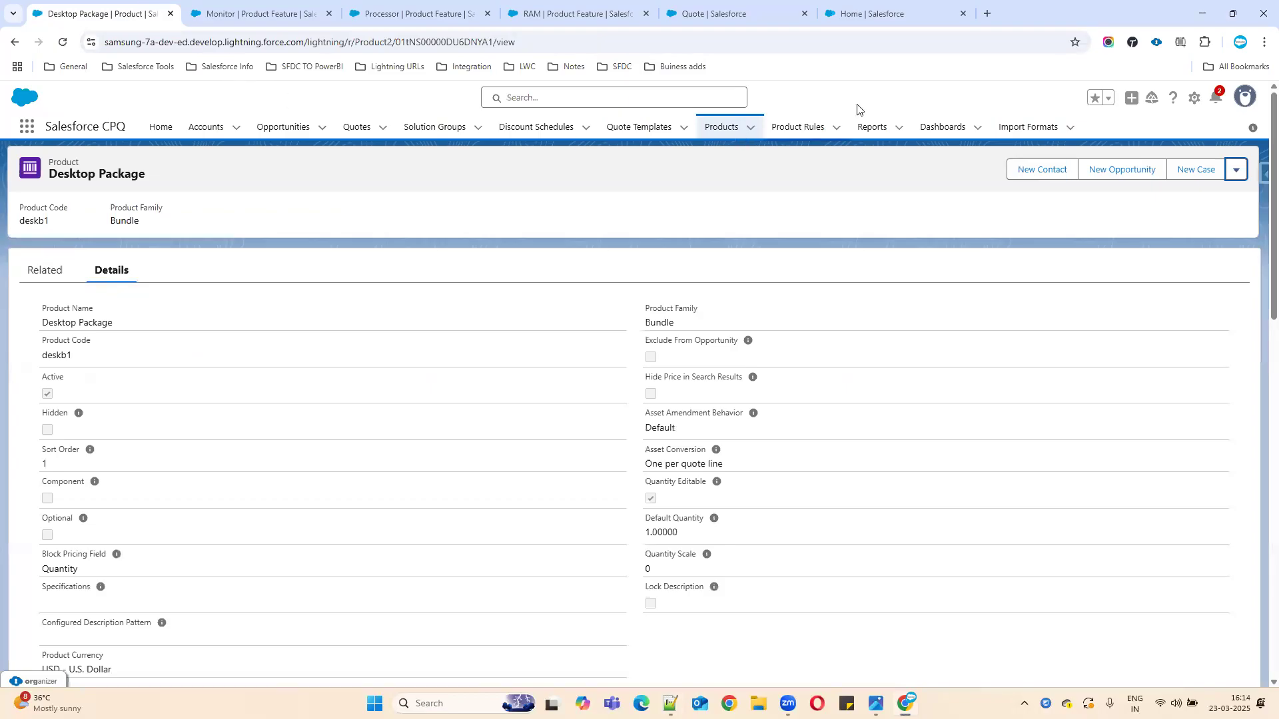
{"action": "left_click", "coordinate": [804, 20]}
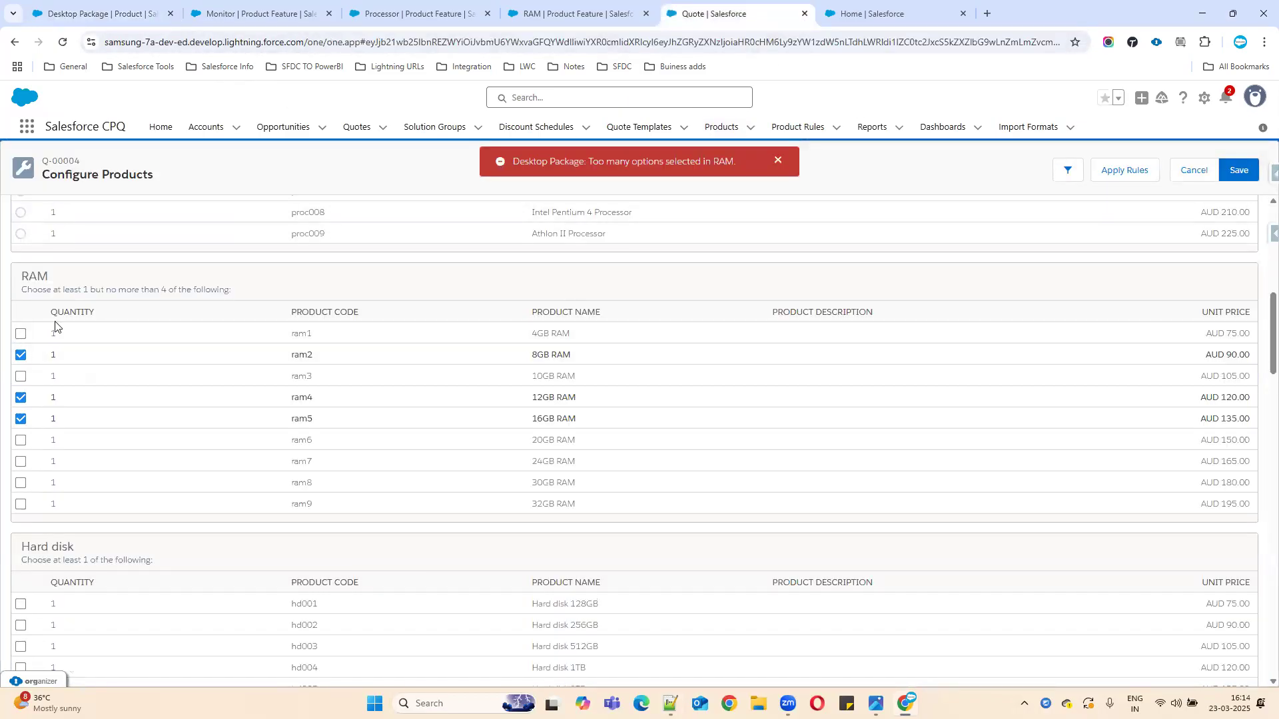
{"action": "scroll", "coordinate": [374, 433], "scroll_direction": "up", "scroll_amount": 1}
{"action": "scroll", "coordinate": [391, 369], "scroll_direction": "up", "scroll_amount": 6}
{"action": "scroll", "coordinate": [106, 360], "scroll_direction": "down", "scroll_amount": 1}
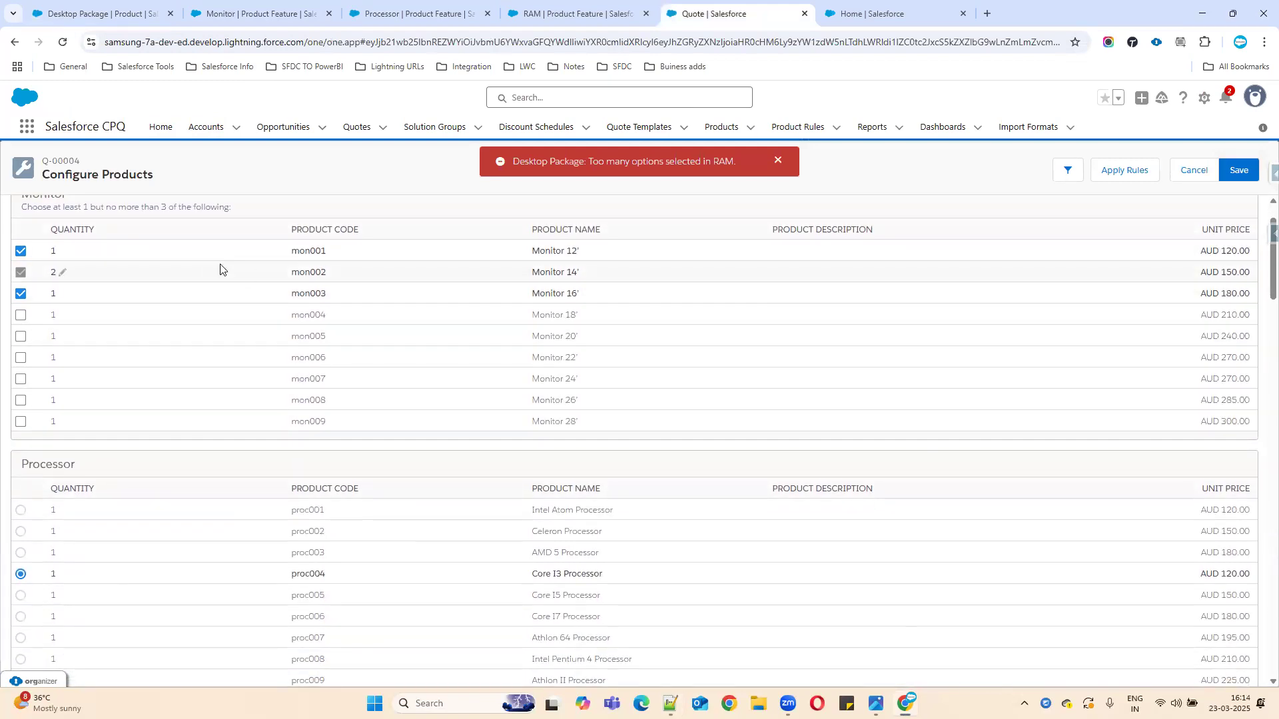
Step: Compare the Monitor product feature record with the Monitor, Processor and RAM sections in the quote's bundle configuration
{"action": "left_click_drag", "start_coordinate": [50, 175], "coordinate": [154, 175]}
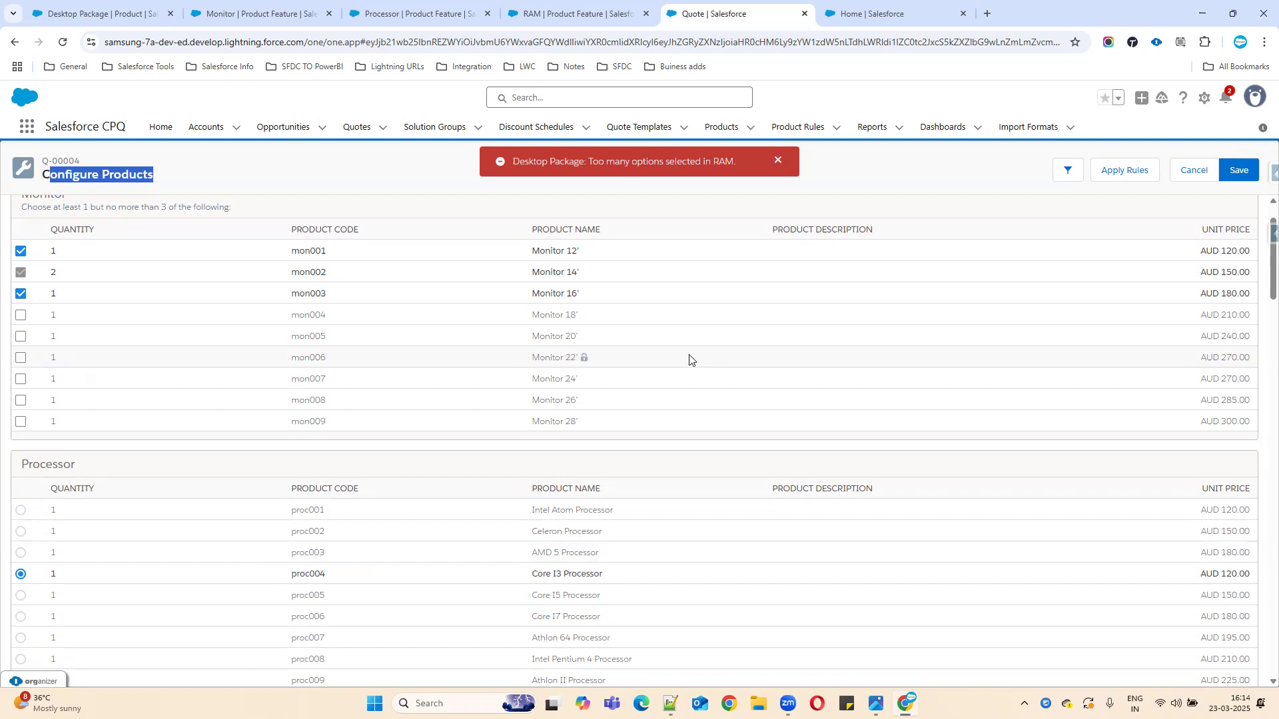
{"action": "left_click", "coordinate": [119, 11]}
{"action": "left_click", "coordinate": [193, 12]}
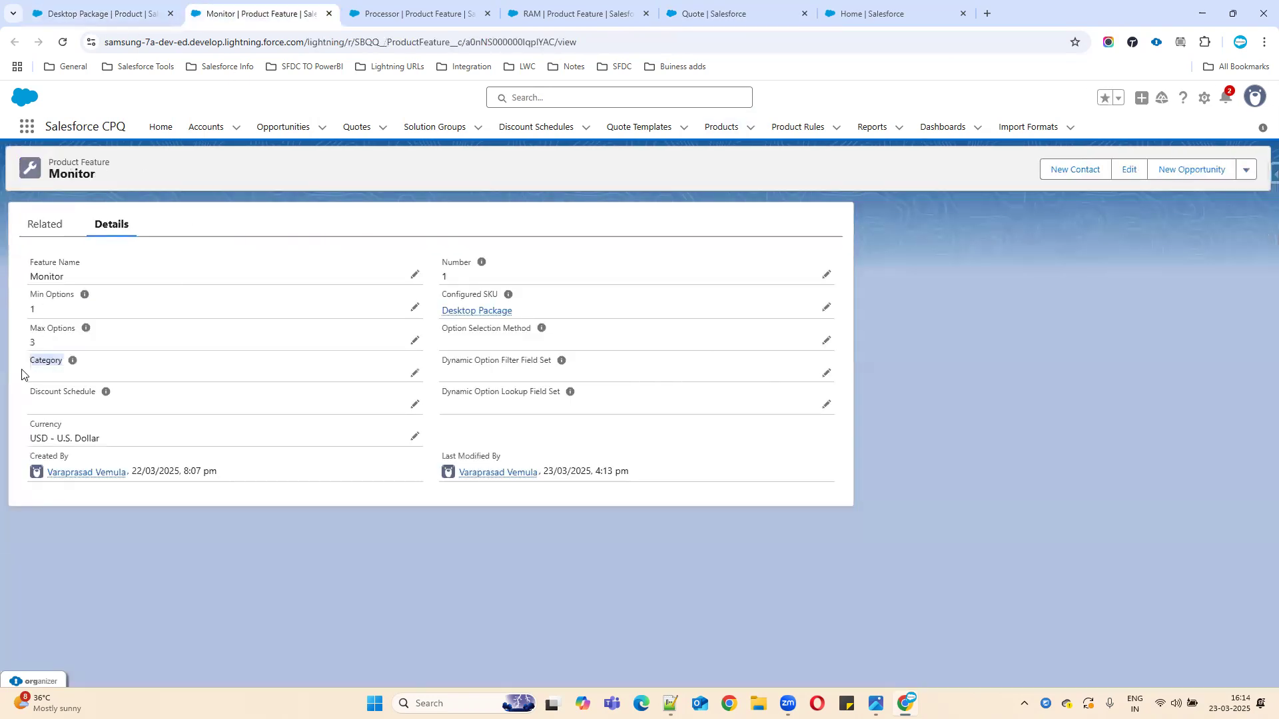
{"action": "left_click", "coordinate": [850, 13]}
{"action": "left_click", "coordinate": [717, 14]}
{"action": "scroll", "coordinate": [229, 459], "scroll_direction": "up", "scroll_amount": 1}
{"action": "scroll", "coordinate": [237, 456], "scroll_direction": "down", "scroll_amount": 1}
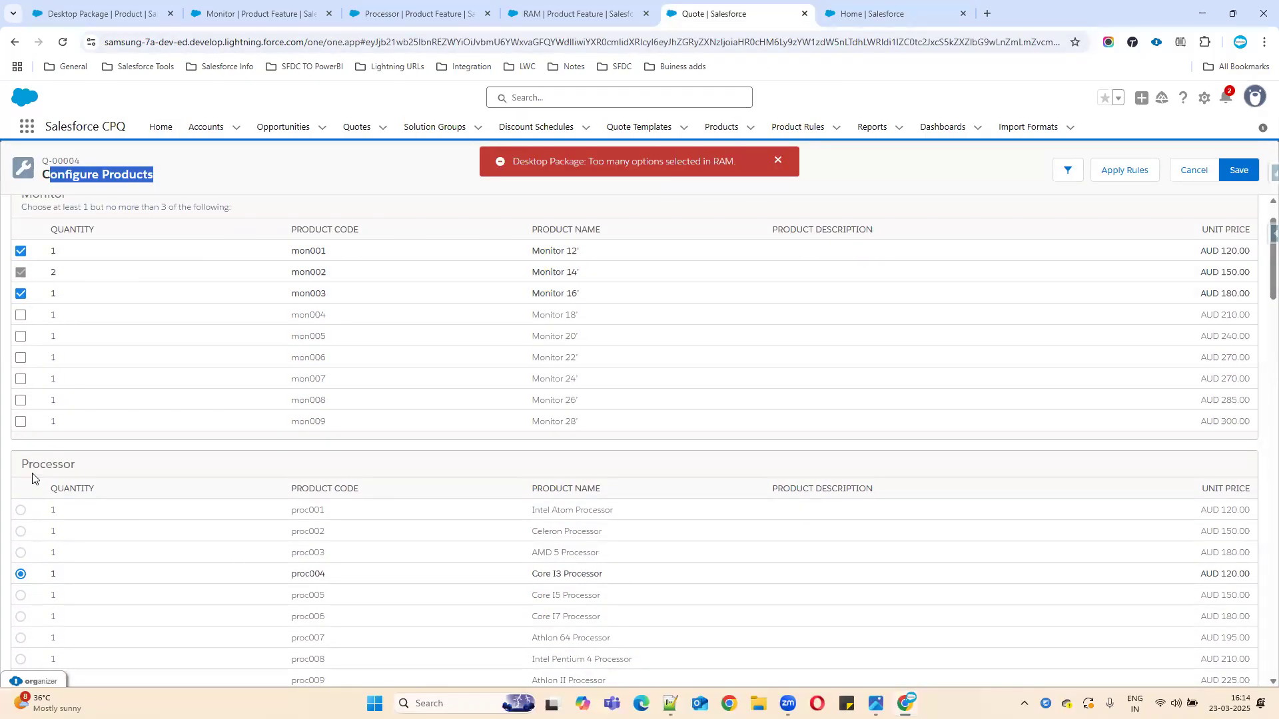
{"action": "scroll", "coordinate": [37, 483], "scroll_direction": "down", "scroll_amount": 3}
{"action": "scroll", "coordinate": [63, 519], "scroll_direction": "down", "scroll_amount": 2}
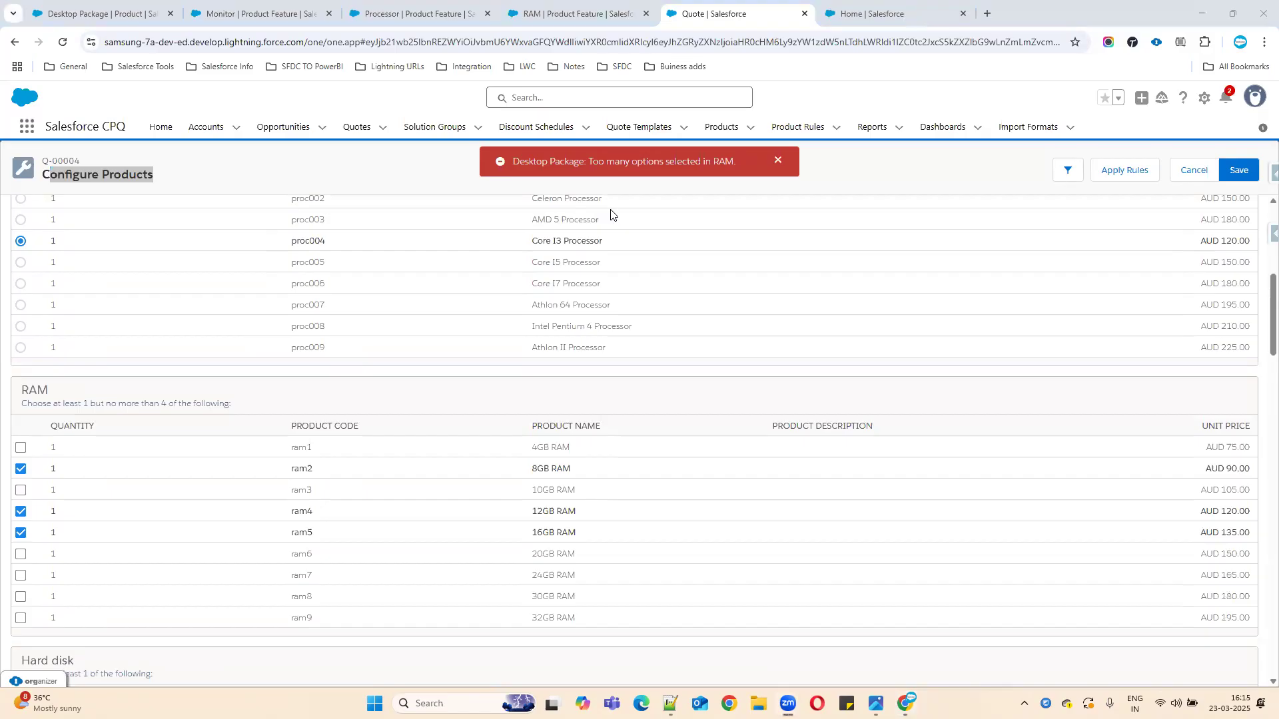
Step: Review every feature section of the Desktop Package configuration, from Monitor down to Miscellaneous
{"action": "scroll", "coordinate": [114, 451], "scroll_direction": "up", "scroll_amount": 5}
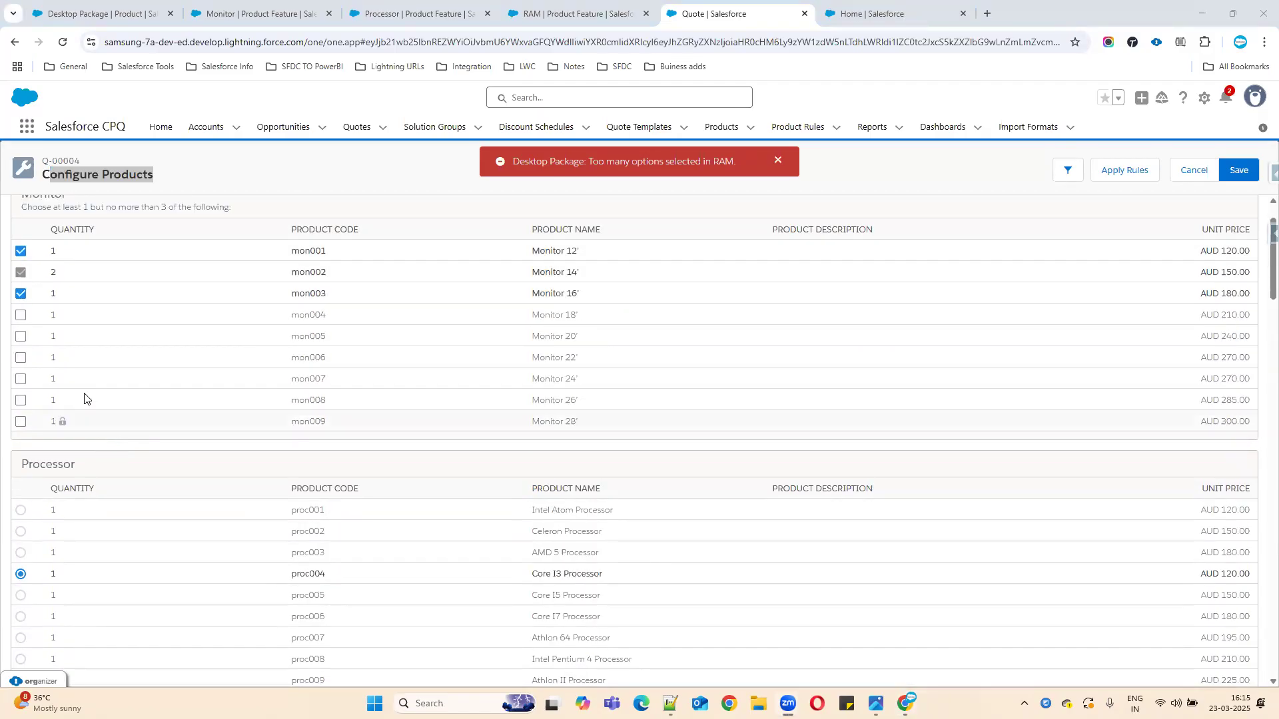
{"action": "scroll", "coordinate": [70, 311], "scroll_direction": "up", "scroll_amount": 2}
{"action": "scroll", "coordinate": [176, 495], "scroll_direction": "down", "scroll_amount": 2}
{"action": "scroll", "coordinate": [180, 496], "scroll_direction": "up", "scroll_amount": 2}
{"action": "scroll", "coordinate": [166, 493], "scroll_direction": "down", "scroll_amount": 1}
{"action": "scroll", "coordinate": [94, 525], "scroll_direction": "down", "scroll_amount": 2}
{"action": "scroll", "coordinate": [100, 525], "scroll_direction": "up", "scroll_amount": 2}
{"action": "scroll", "coordinate": [94, 539], "scroll_direction": "down", "scroll_amount": 4}
{"action": "scroll", "coordinate": [83, 533], "scroll_direction": "down", "scroll_amount": 3}
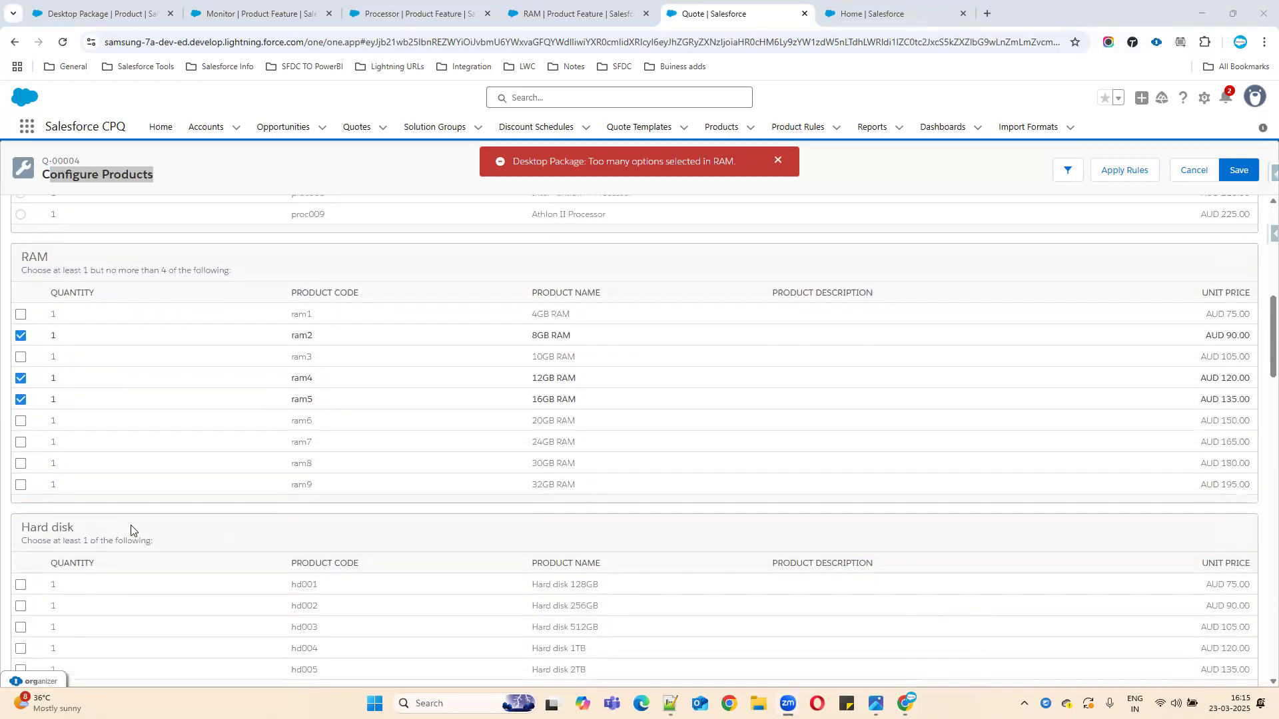
{"action": "scroll", "coordinate": [152, 517], "scroll_direction": "down", "scroll_amount": 6}
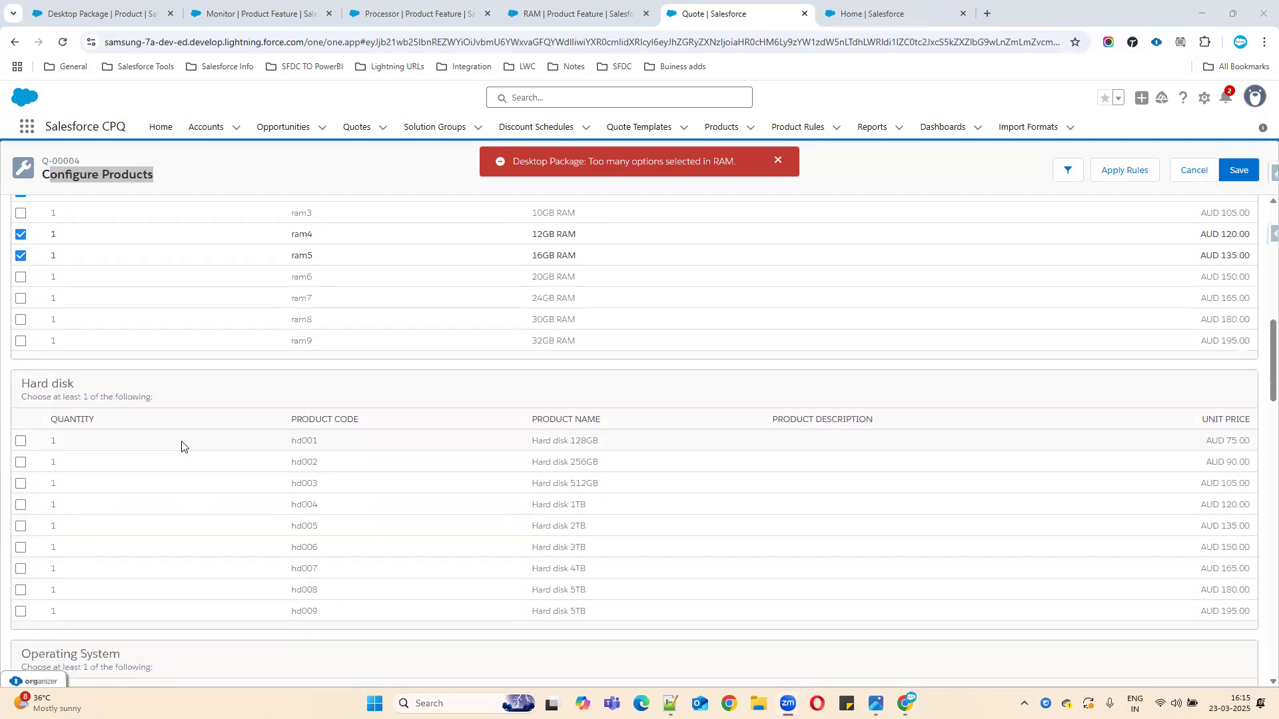
{"action": "scroll", "coordinate": [138, 491], "scroll_direction": "down", "scroll_amount": 5}
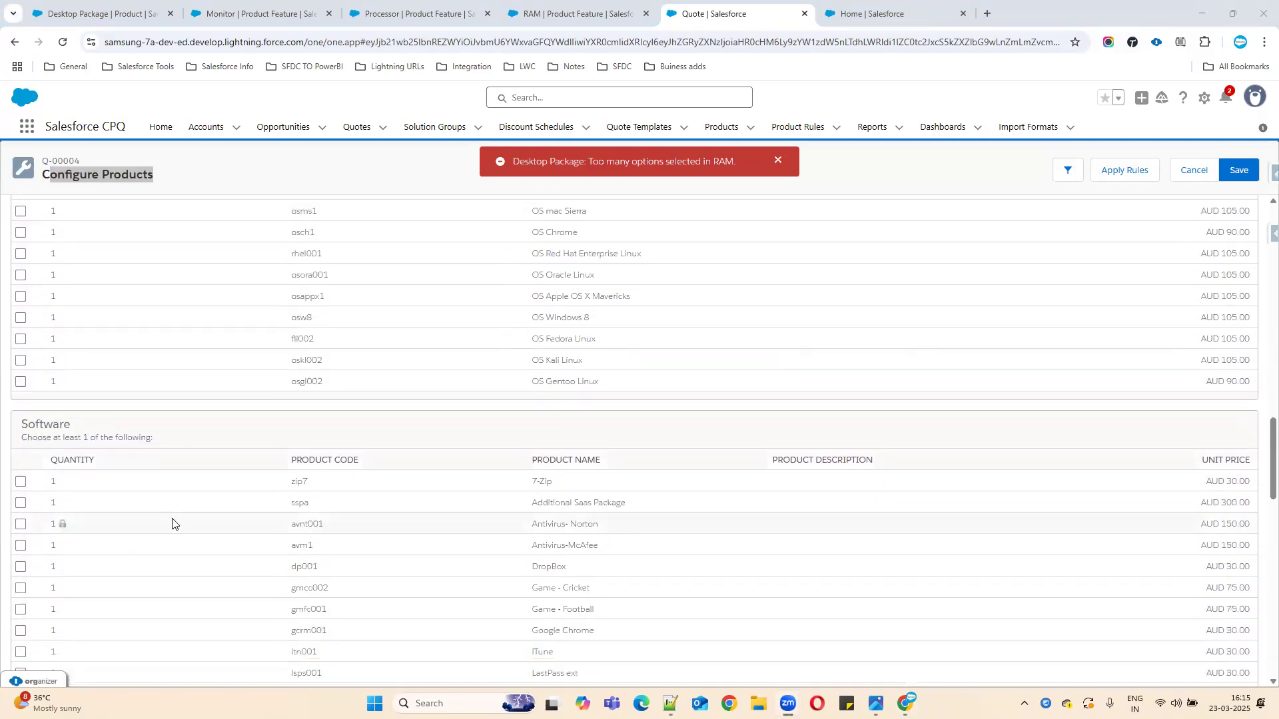
{"action": "scroll", "coordinate": [226, 480], "scroll_direction": "down", "scroll_amount": 5}
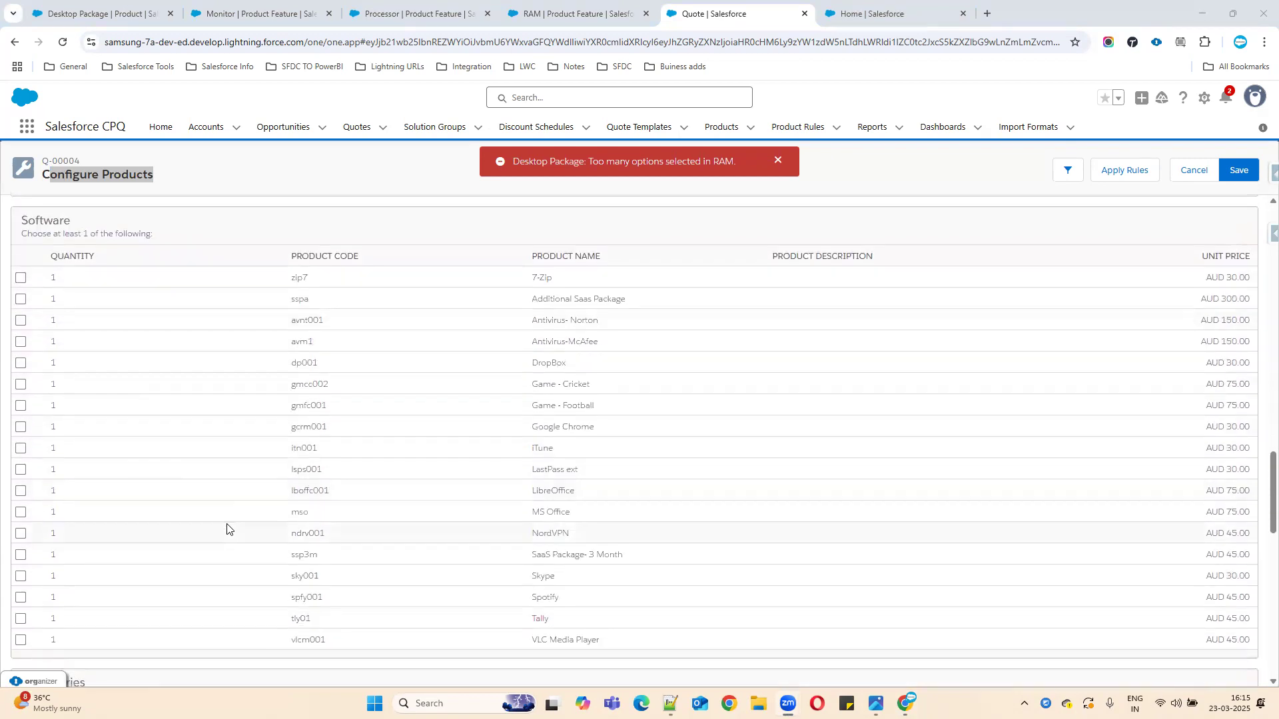
{"action": "scroll", "coordinate": [225, 527], "scroll_direction": "down", "scroll_amount": 2}
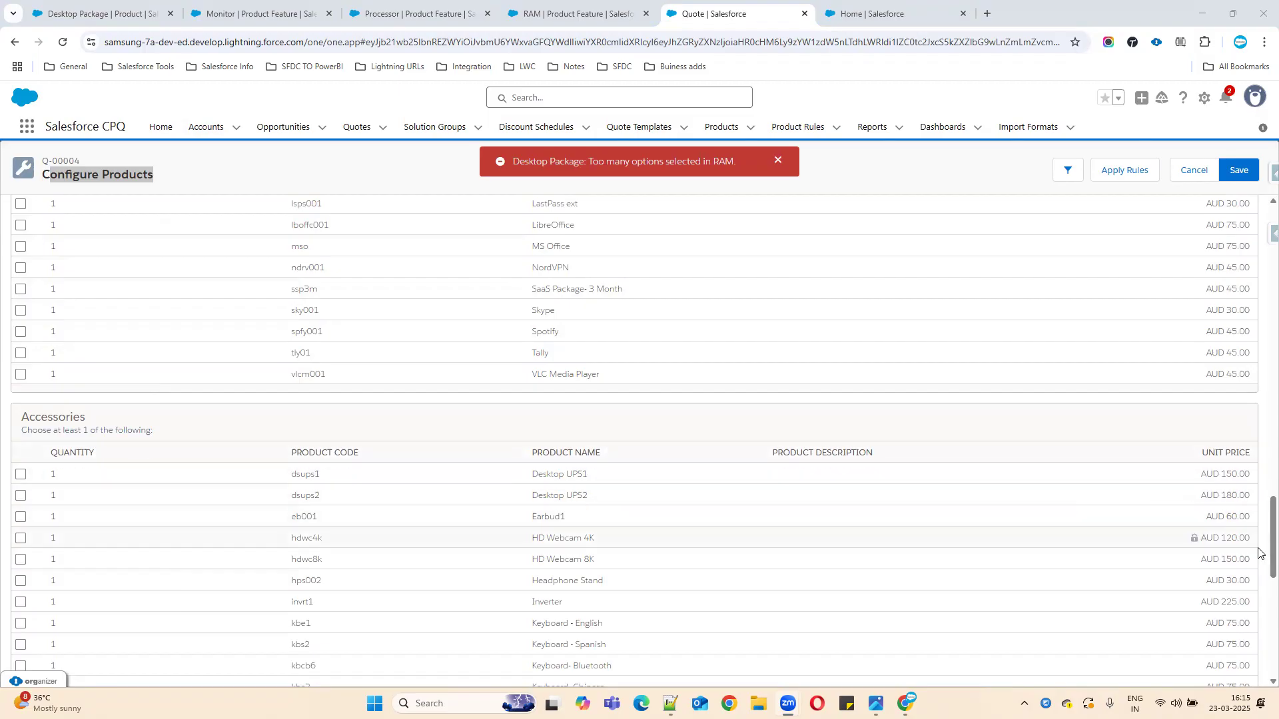
{"action": "left_click_drag", "start_coordinate": [1271, 553], "coordinate": [1176, 646]}
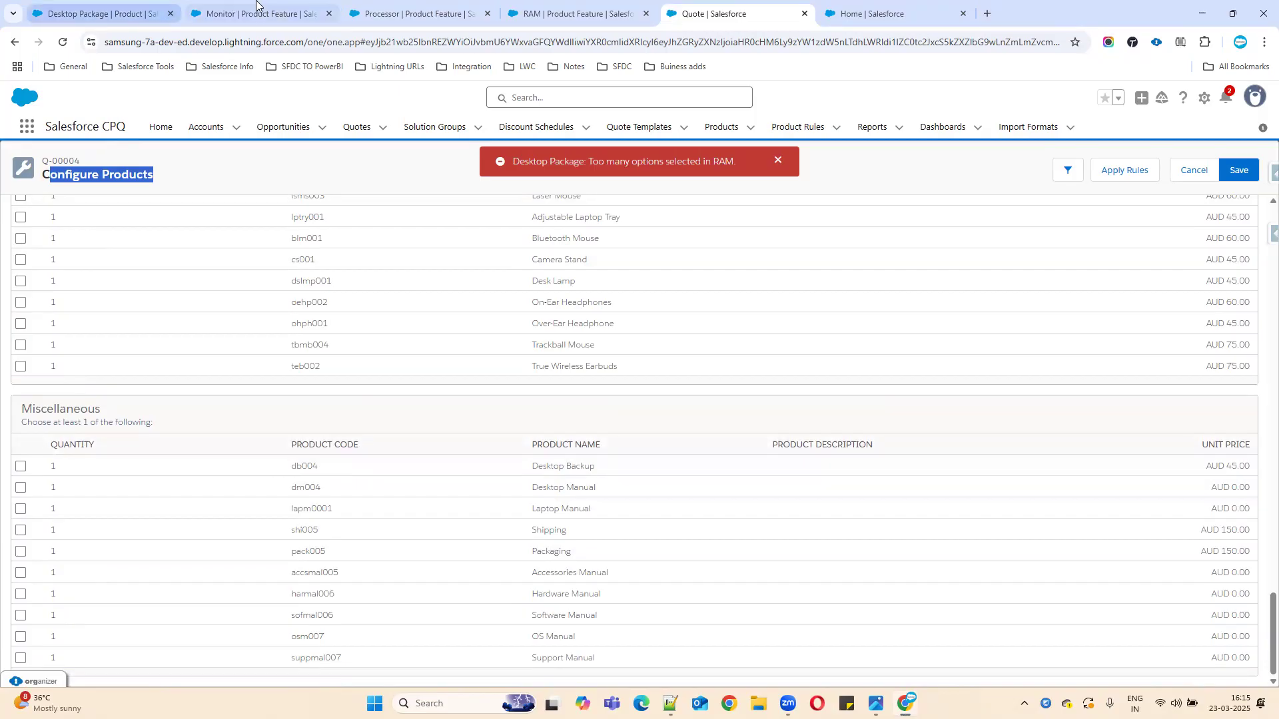
Step: Check the values offered by the Category picklist on the Monitor product feature
{"action": "left_click", "coordinate": [207, 13]}
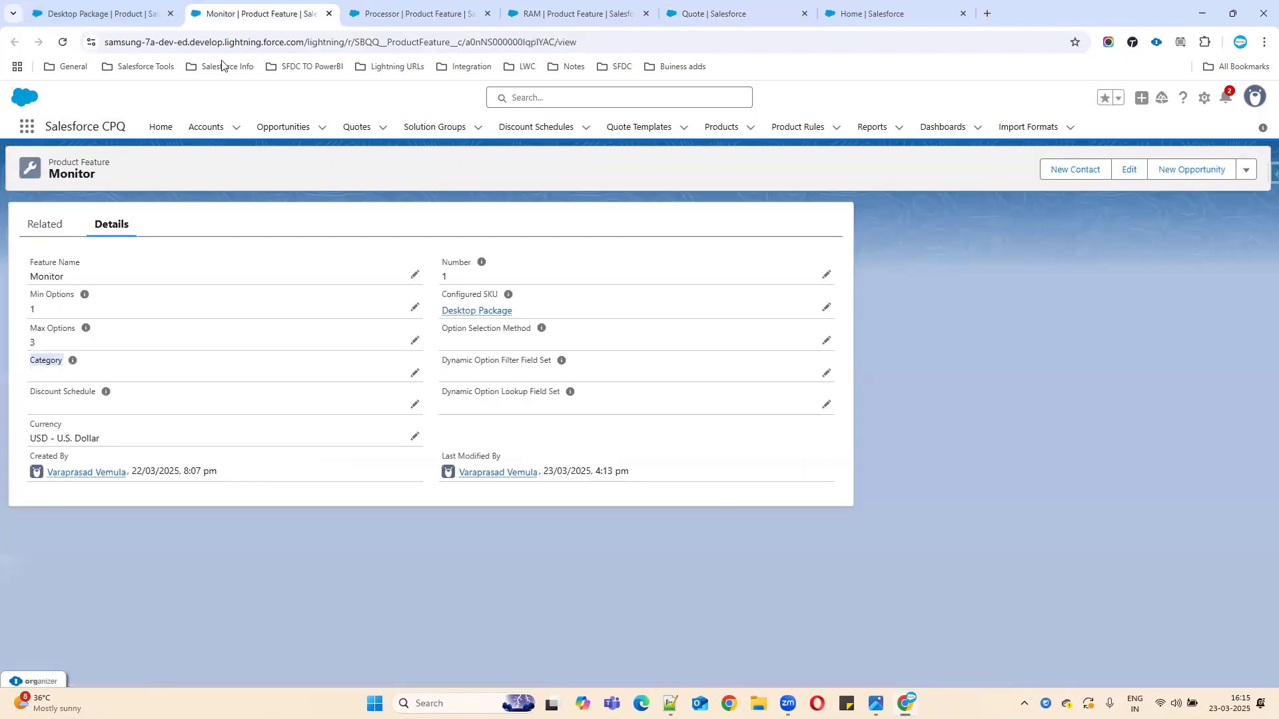
{"action": "left_click", "coordinate": [415, 374]}
{"action": "left_click", "coordinate": [124, 441]}
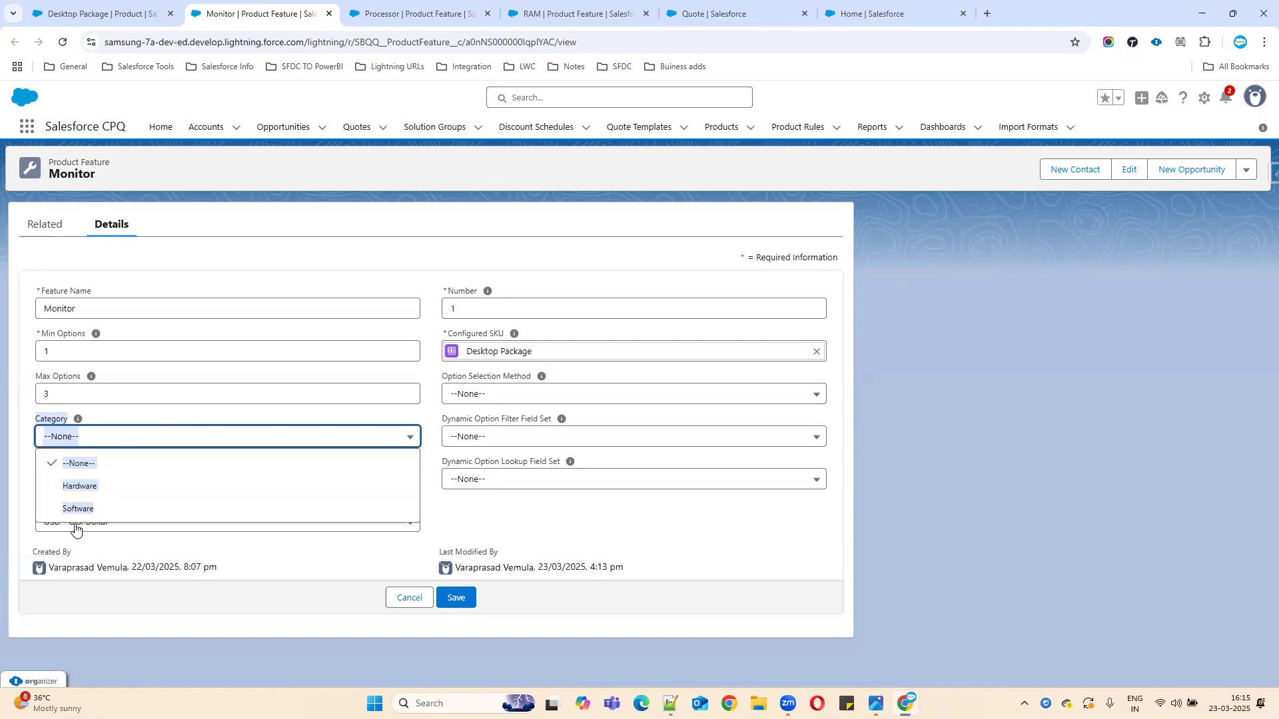
{"action": "left_click", "coordinate": [1064, 311]}
Step: Open the definition of the Category field on the Product Feature object in Setup
{"action": "left_click", "coordinate": [1205, 99]}
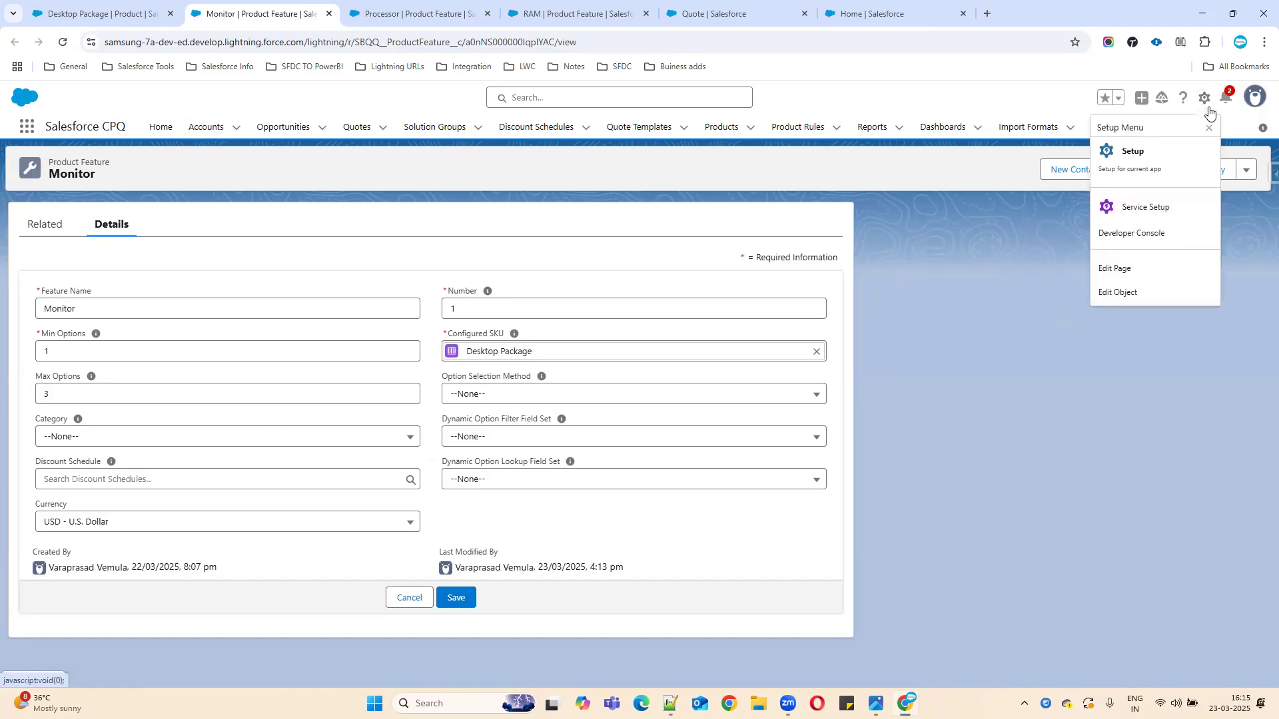
{"action": "left_click", "coordinate": [1125, 291]}
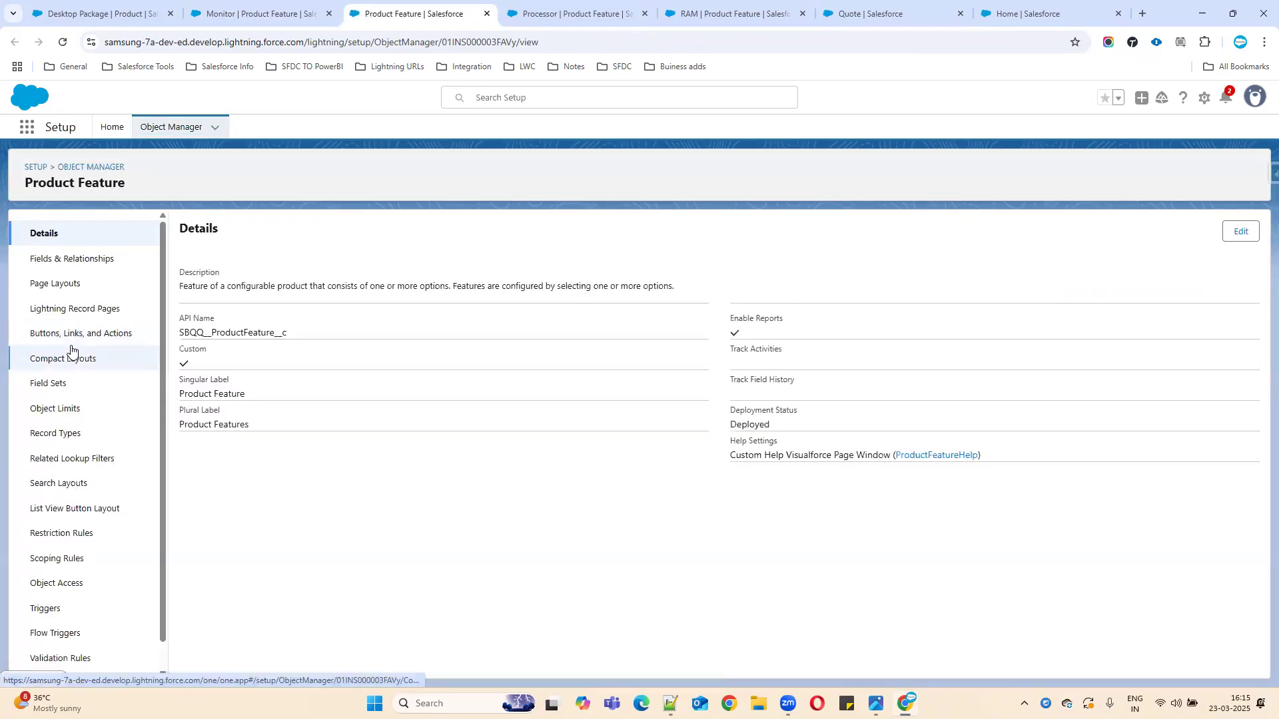
{"action": "left_click", "coordinate": [70, 264]}
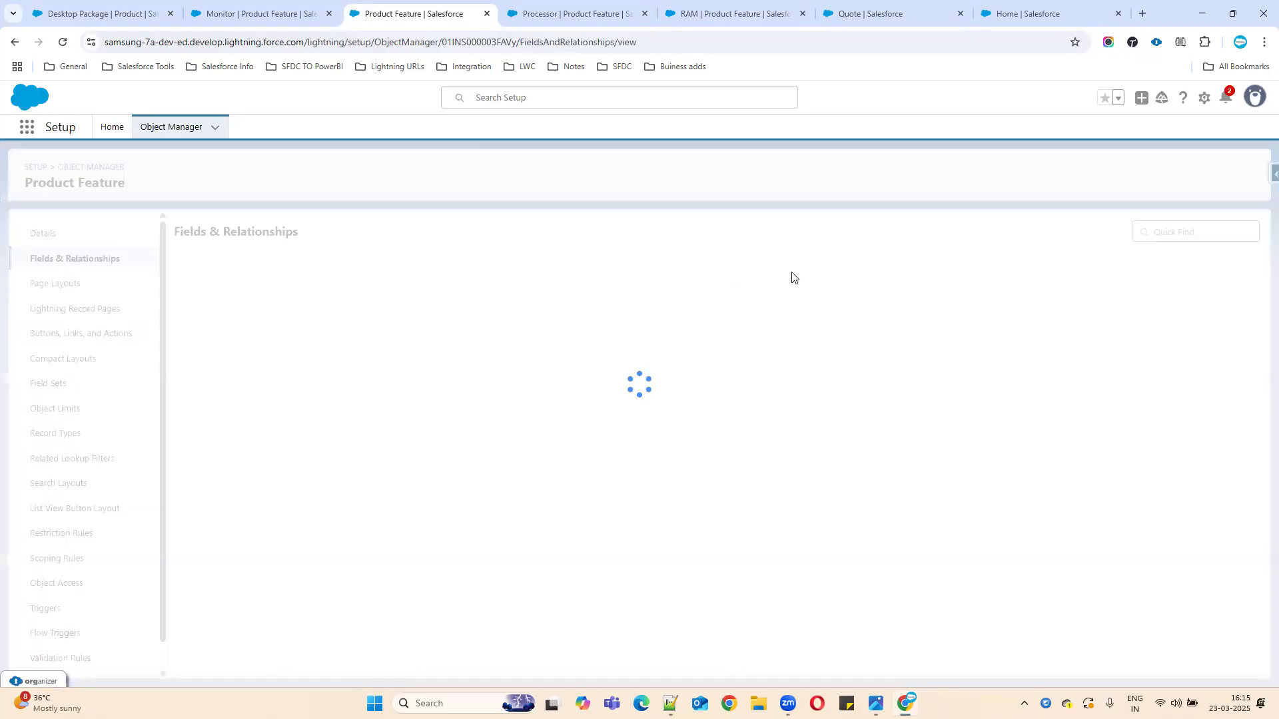
{"action": "left_click", "coordinate": [857, 232]}
{"action": "type", "text": "cate"}
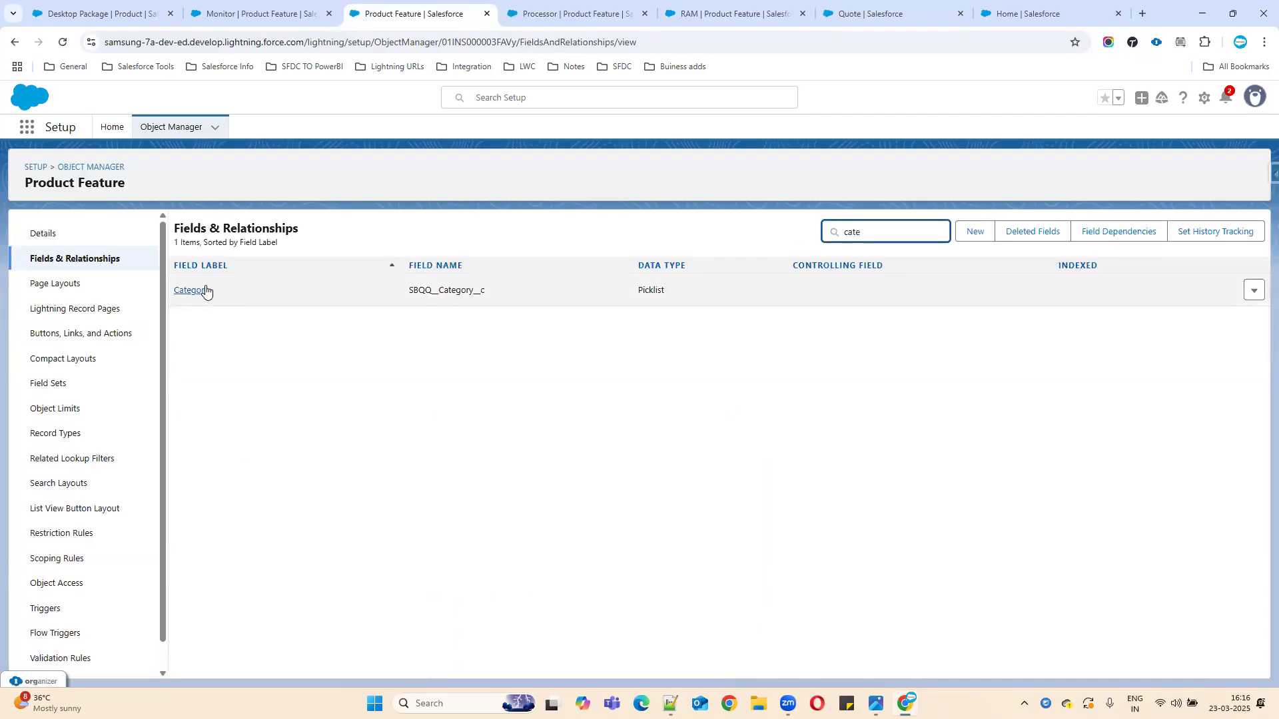
{"action": "left_click", "coordinate": [191, 291]}
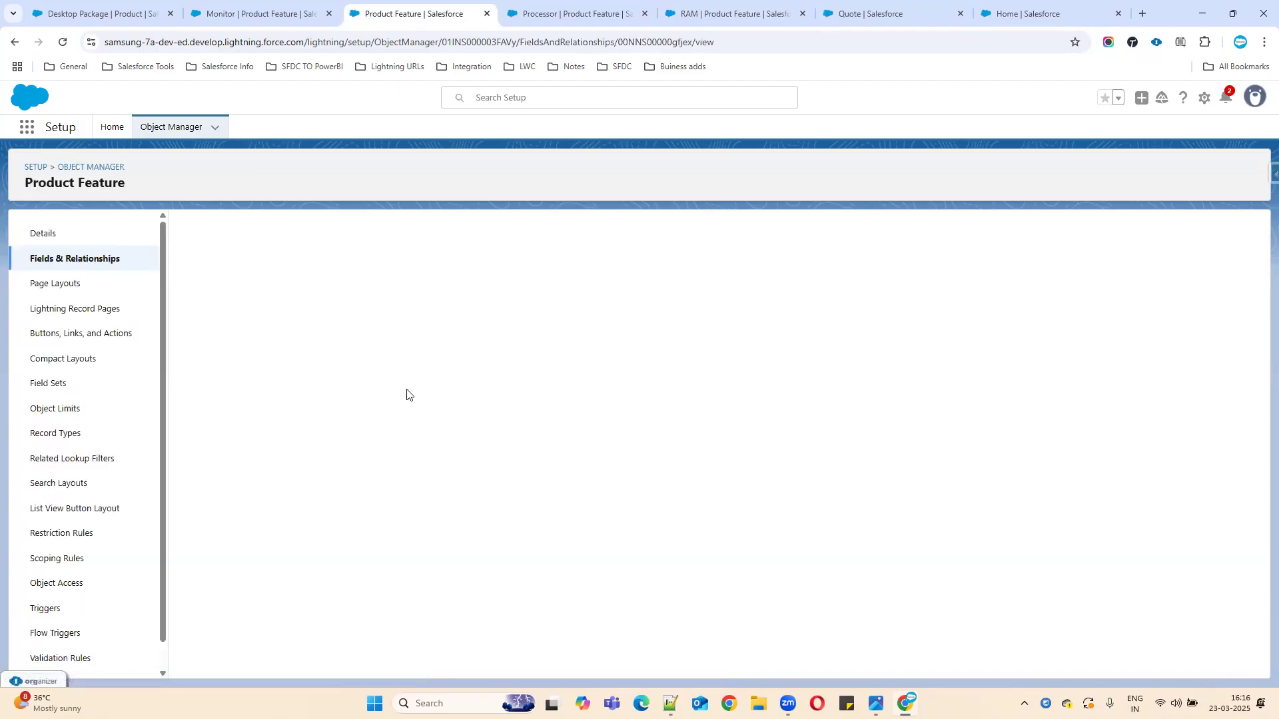
Step: Add the picklist values "Mon+OS" and "Accesssories" to the Category field and save them
{"action": "scroll", "coordinate": [410, 430], "scroll_direction": "down", "scroll_amount": 2}
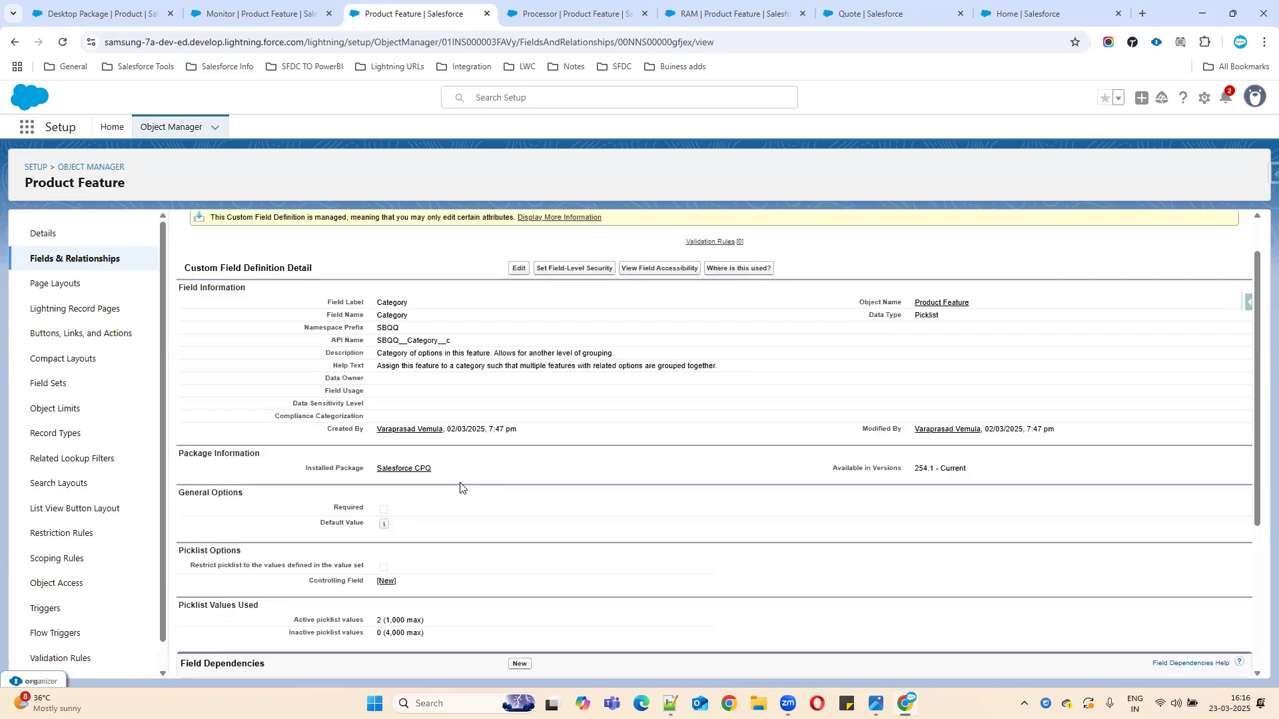
{"action": "scroll", "coordinate": [490, 548], "scroll_direction": "down", "scroll_amount": 3}
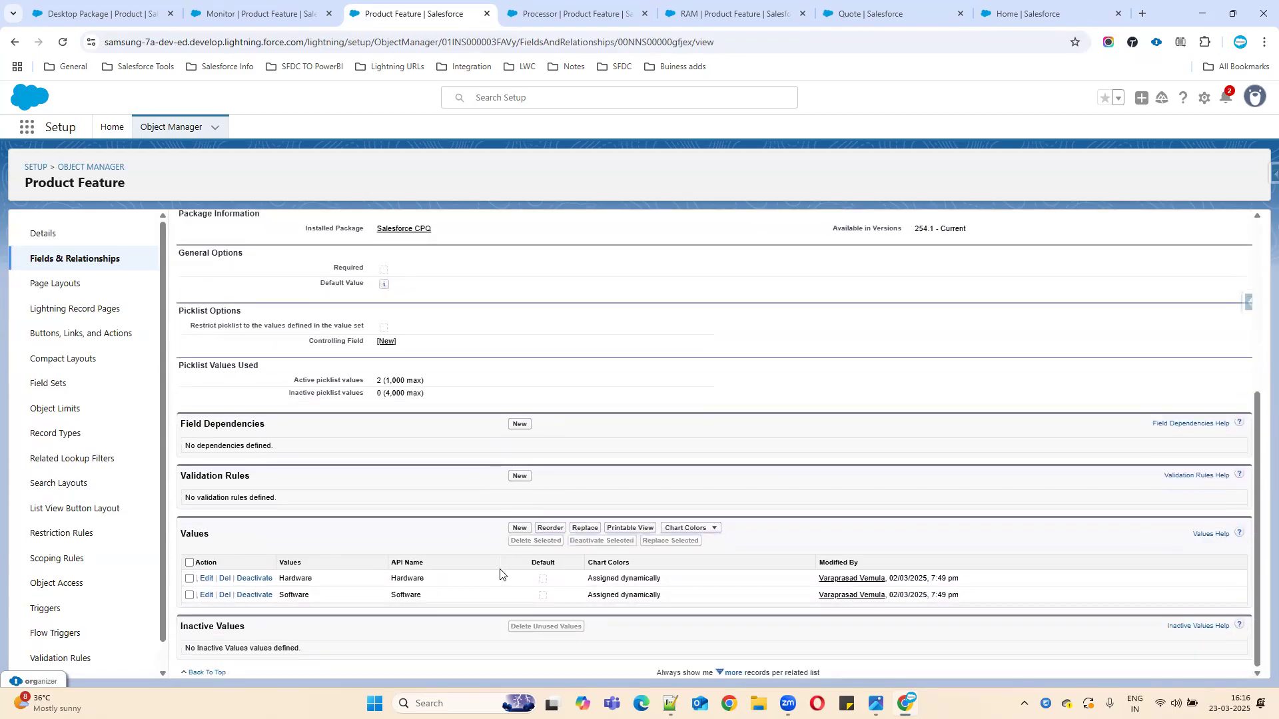
{"action": "left_click", "coordinate": [518, 528]}
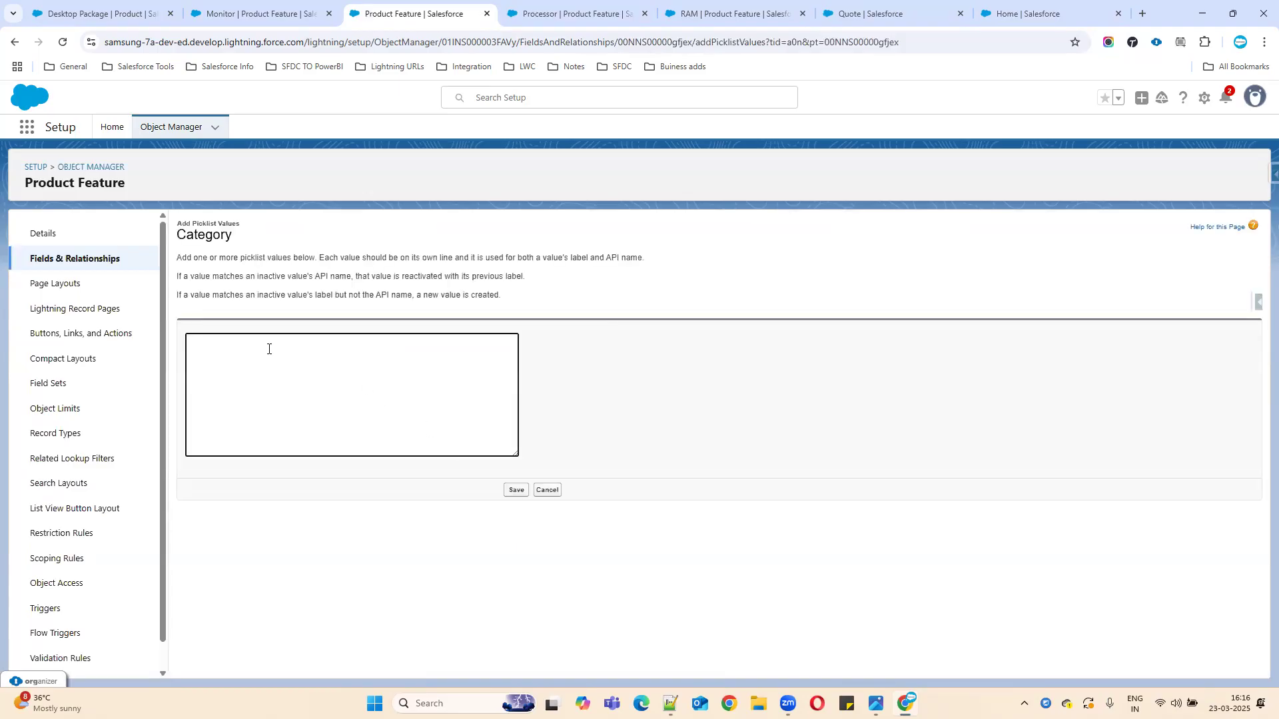
{"action": "type", "text": "MON"}
{"action": "key", "text": "BackSpace"}
{"action": "key", "text": "BackSpace"}
{"action": "type", "text": "on+Op"}
{"action": "left_click_drag", "start_coordinate": [243, 350], "coordinate": [153, 342]}
{"action": "left_click", "coordinate": [274, 341]}
{"action": "key", "text": "Return"}
{"action": "type", "text": "Accesssories"}
{"action": "key", "text": "ctrl+a"}
{"action": "left_click", "coordinate": [510, 493]}
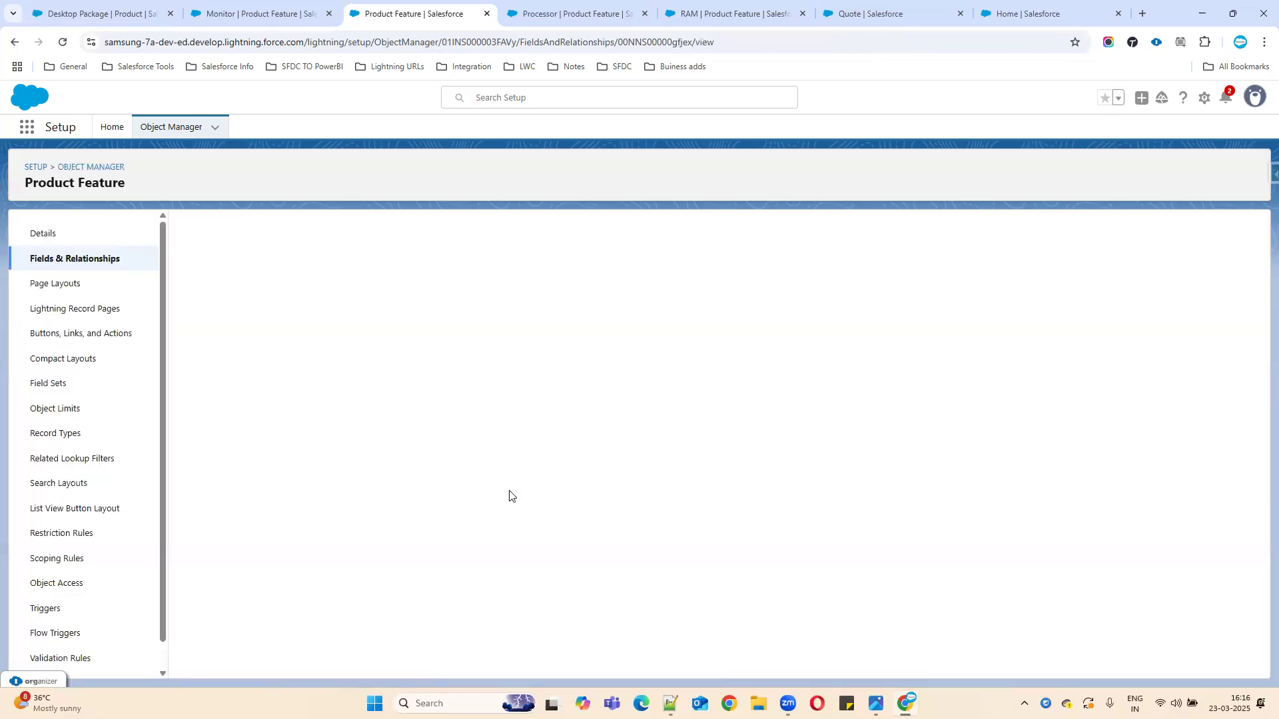
Step: Reorder the Category picklist values so that Mon+OS comes first, and save the order
{"action": "scroll", "coordinate": [491, 523], "scroll_direction": "down", "scroll_amount": 4}
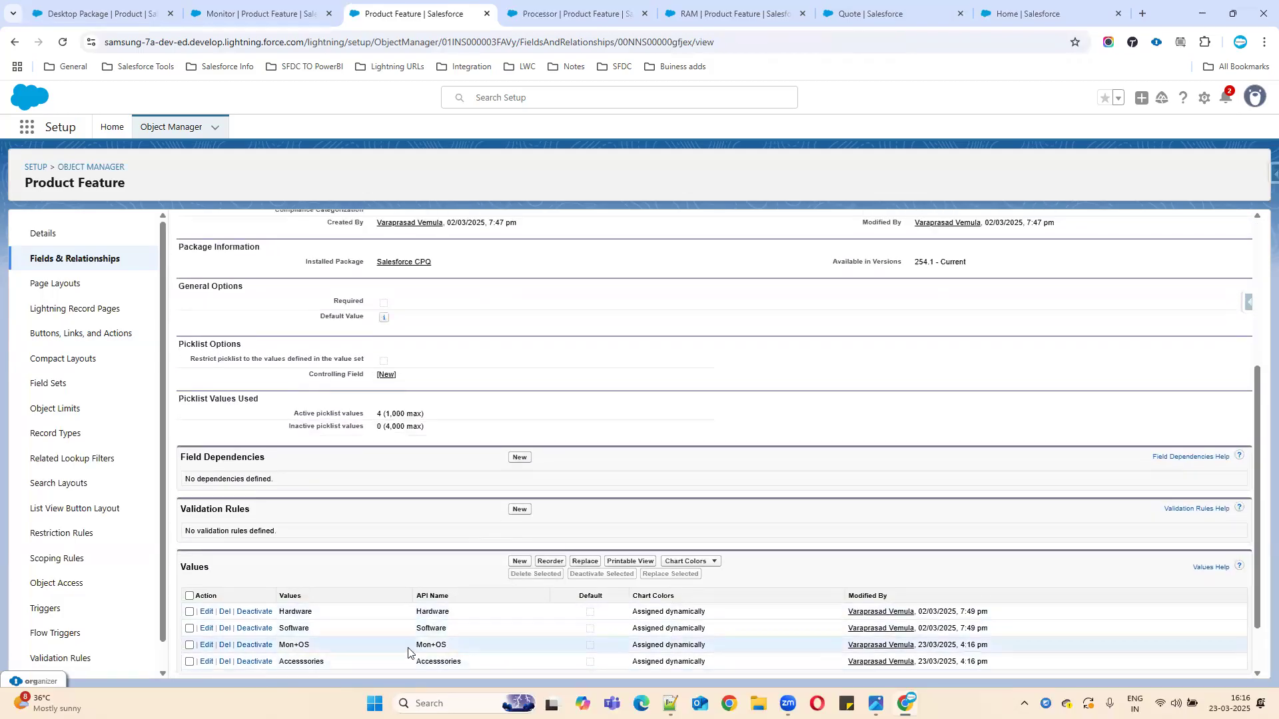
{"action": "left_click", "coordinate": [546, 563]}
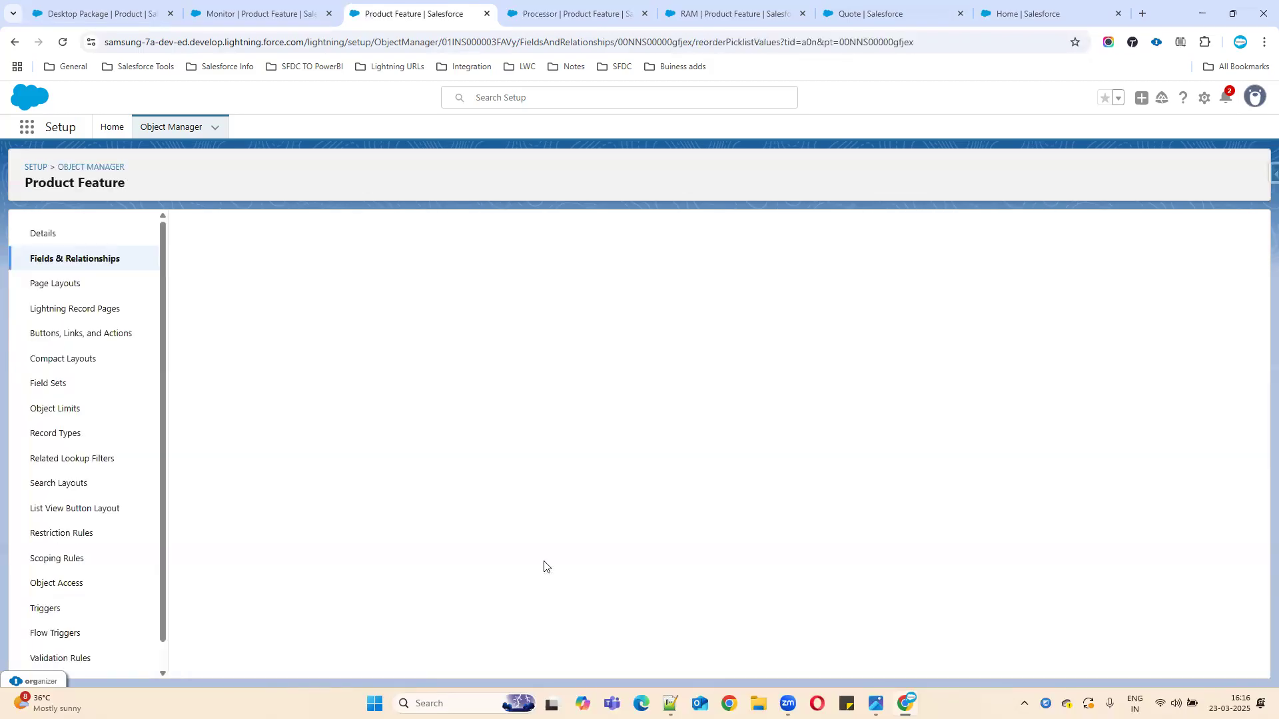
{"action": "left_click", "coordinate": [412, 351]}
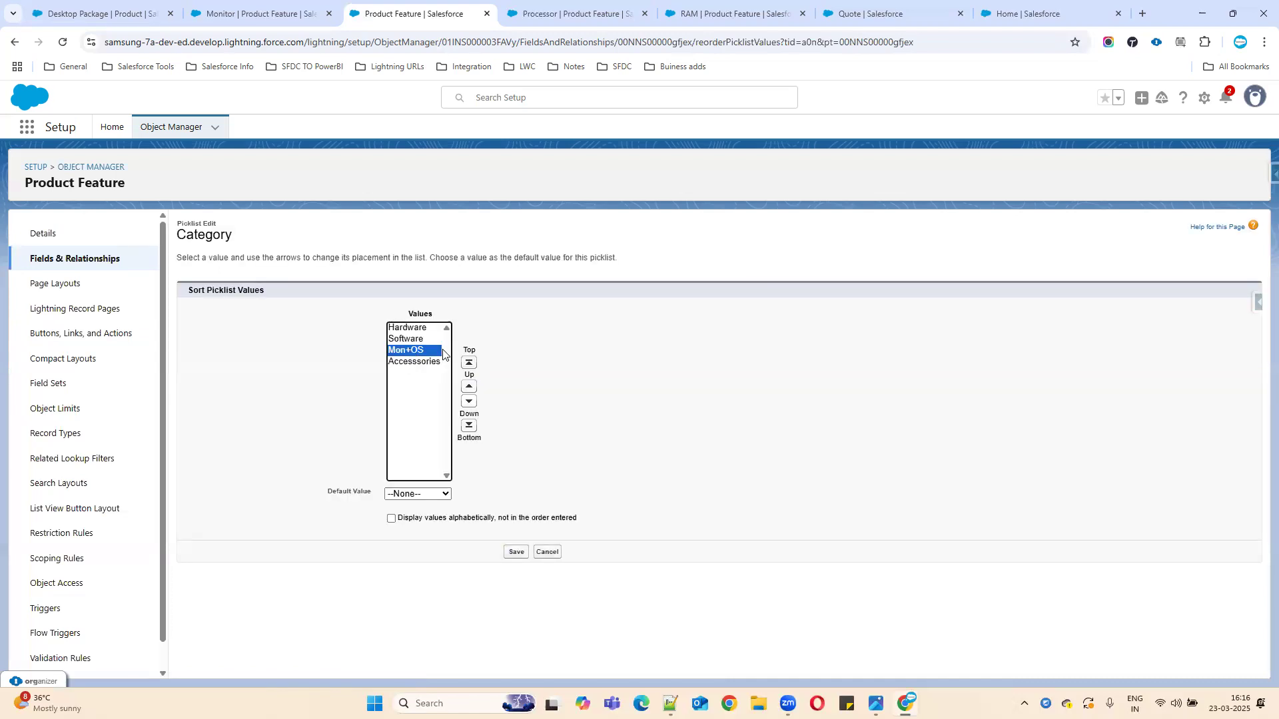
{"action": "left_click", "coordinate": [468, 364]}
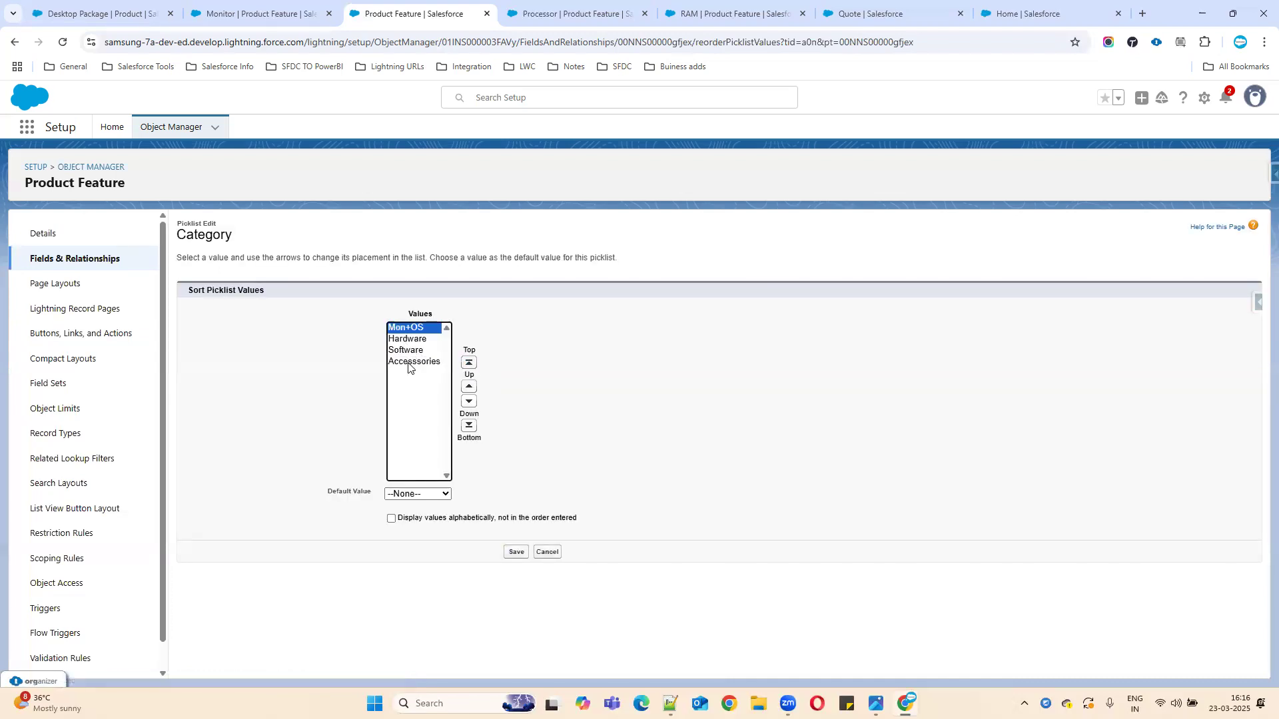
{"action": "left_click", "coordinate": [411, 351]}
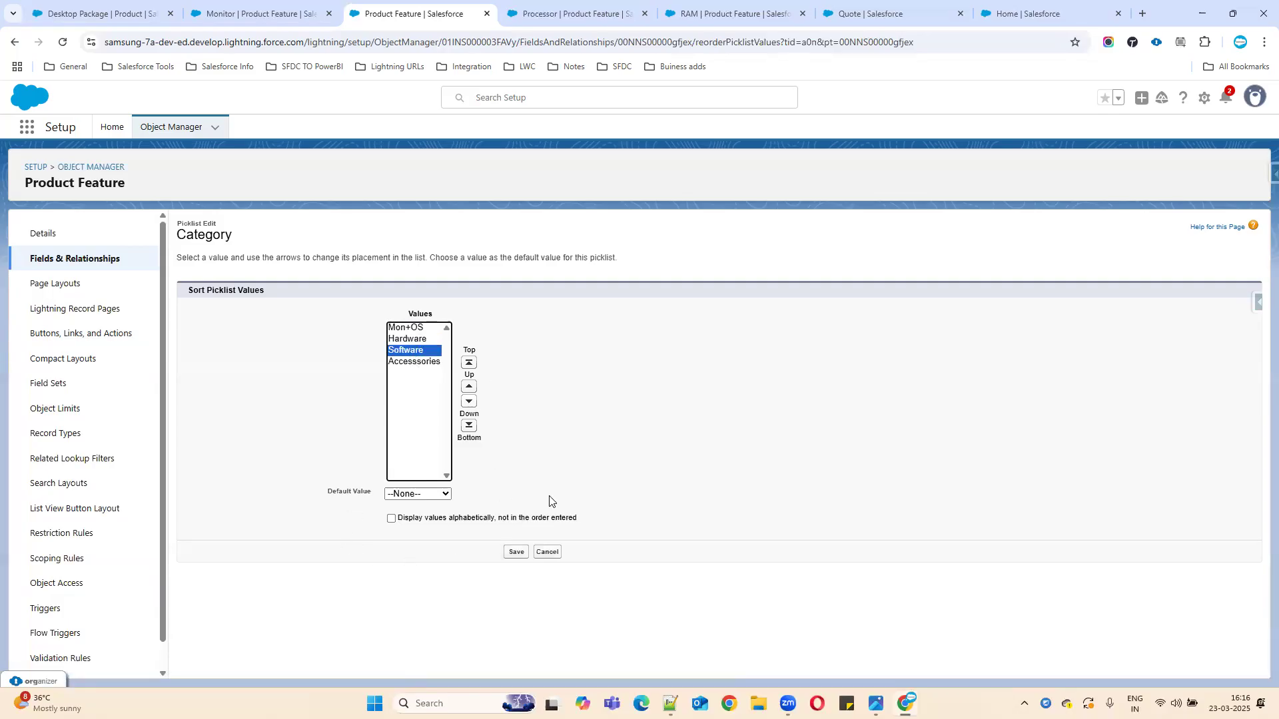
{"action": "left_click", "coordinate": [515, 552]}
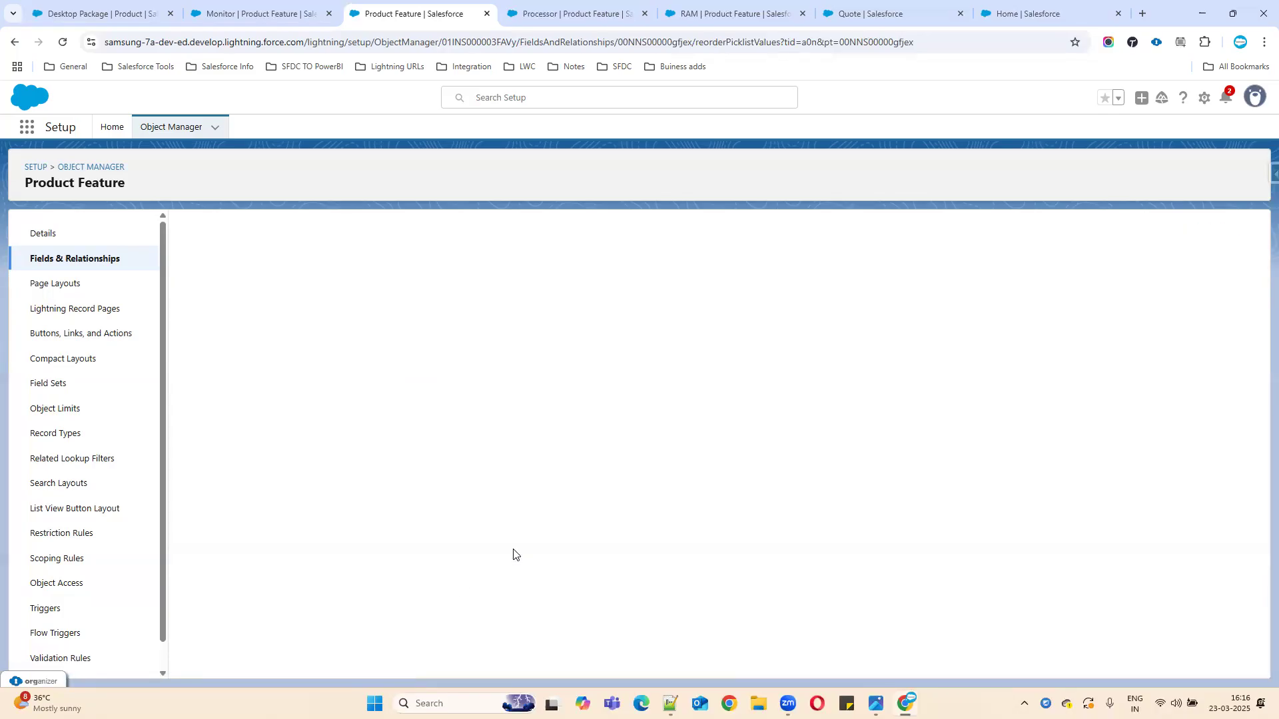
Step: Reload the Monitor product feature record, set its Category to Mon+OS and save it
{"action": "left_click", "coordinate": [248, 15]}
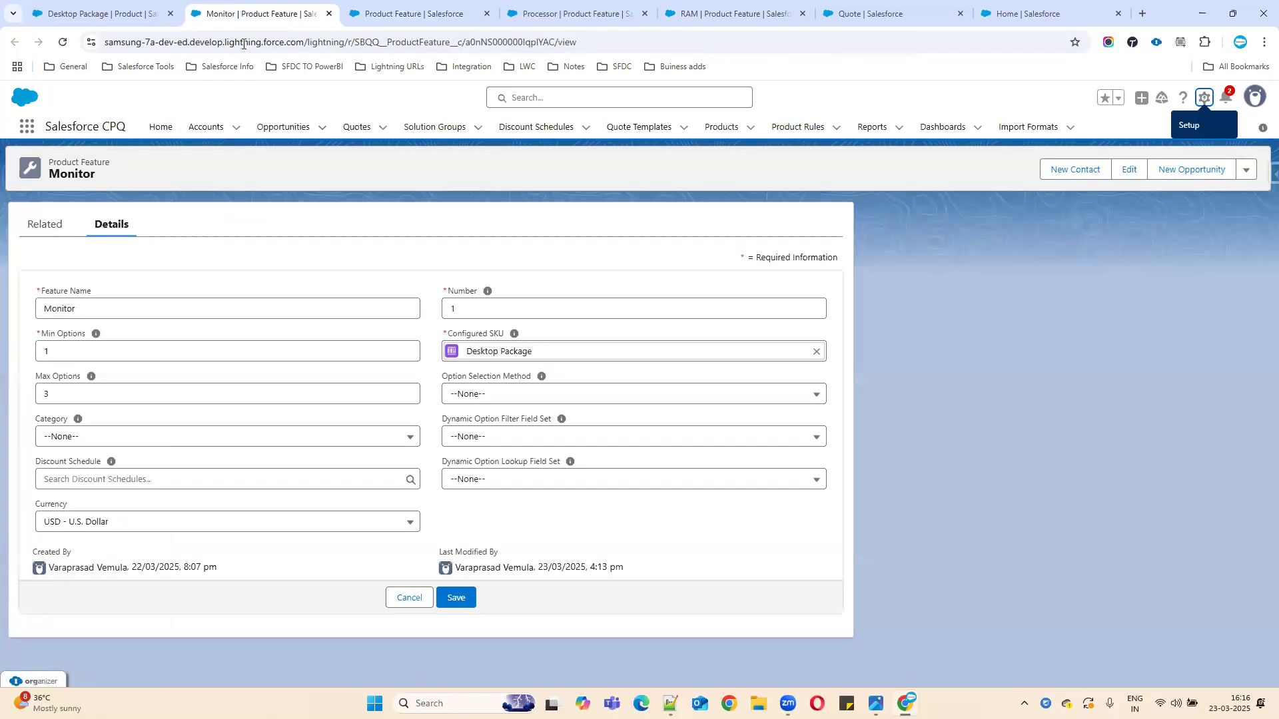
{"action": "left_click", "coordinate": [63, 42]}
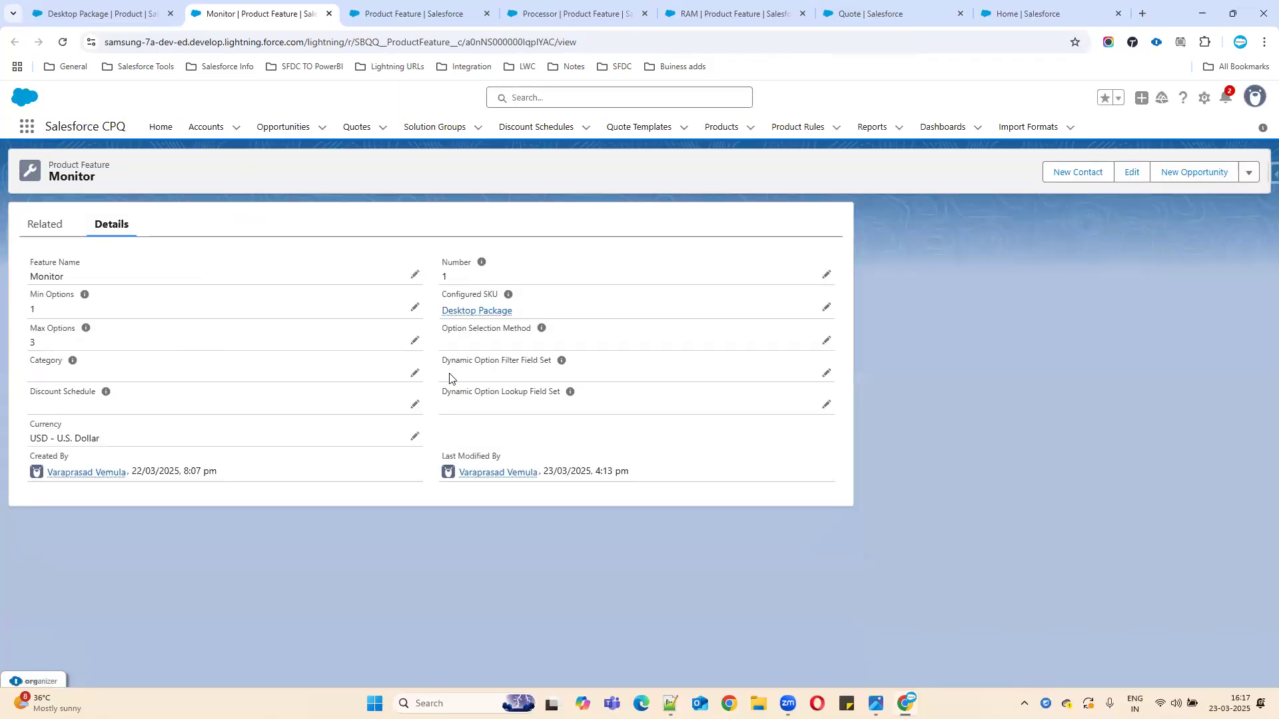
{"action": "left_click", "coordinate": [414, 373]}
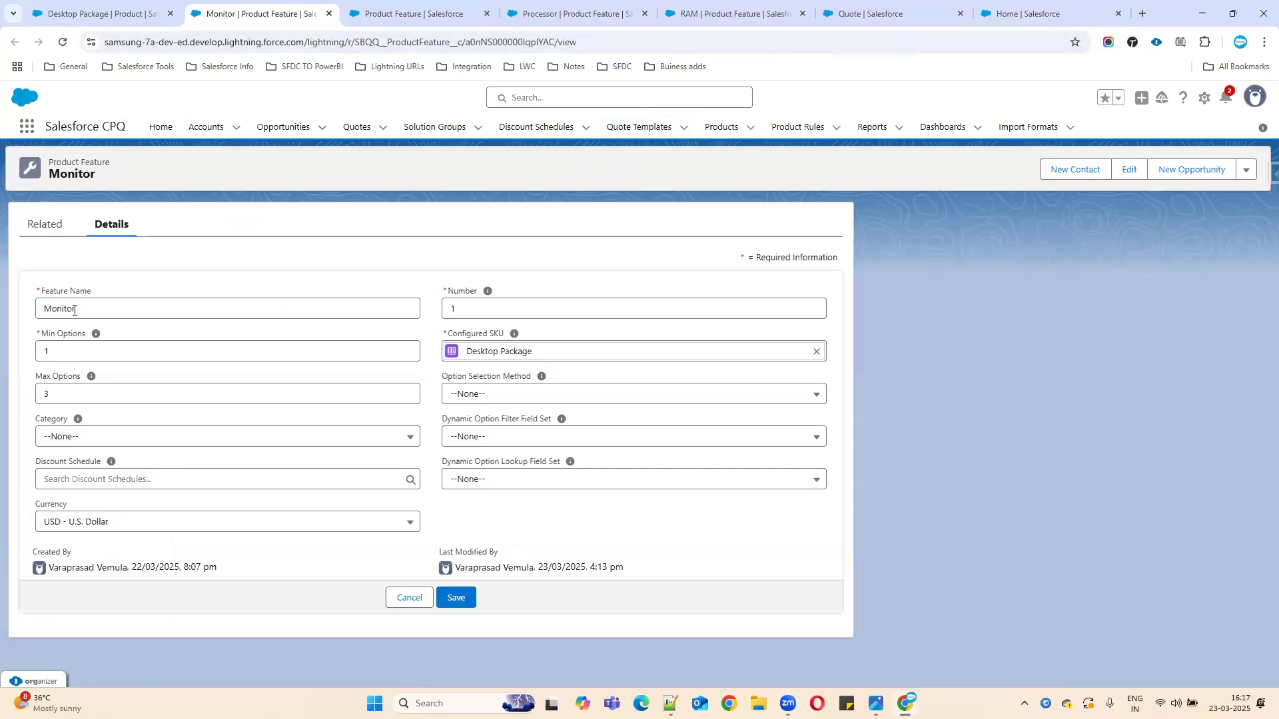
{"action": "left_click", "coordinate": [119, 439]}
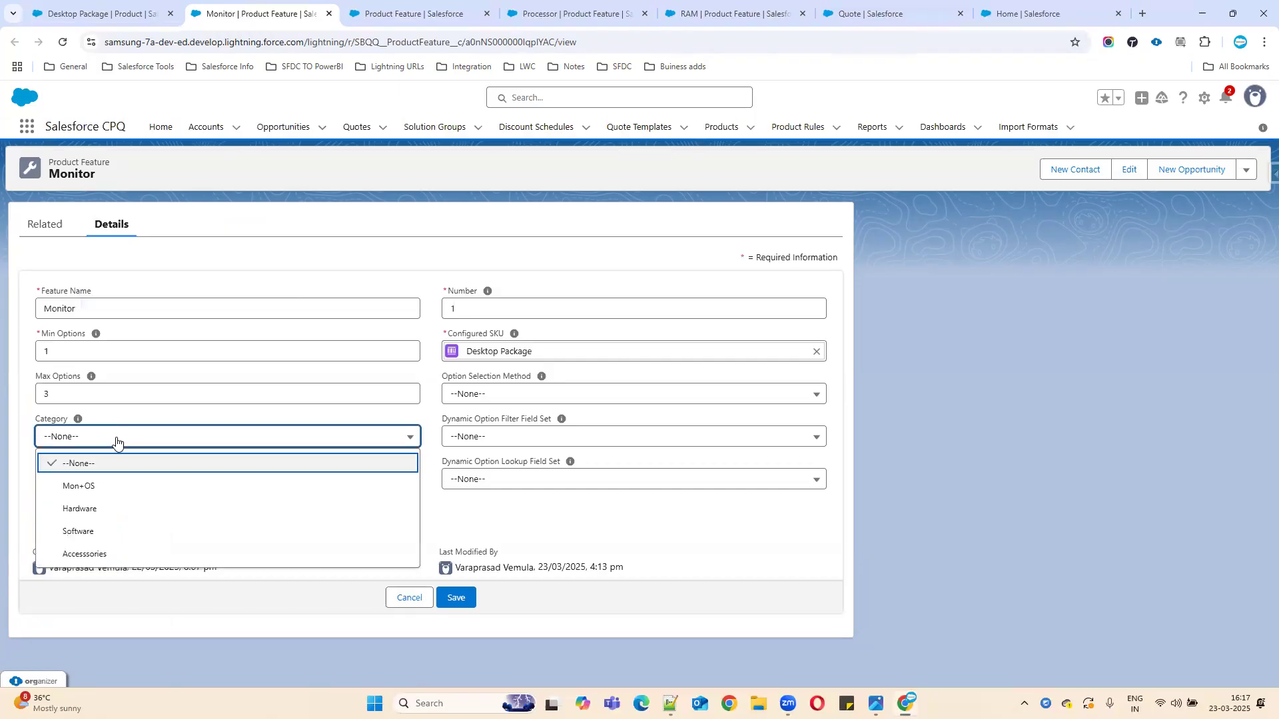
{"action": "left_click", "coordinate": [89, 487]}
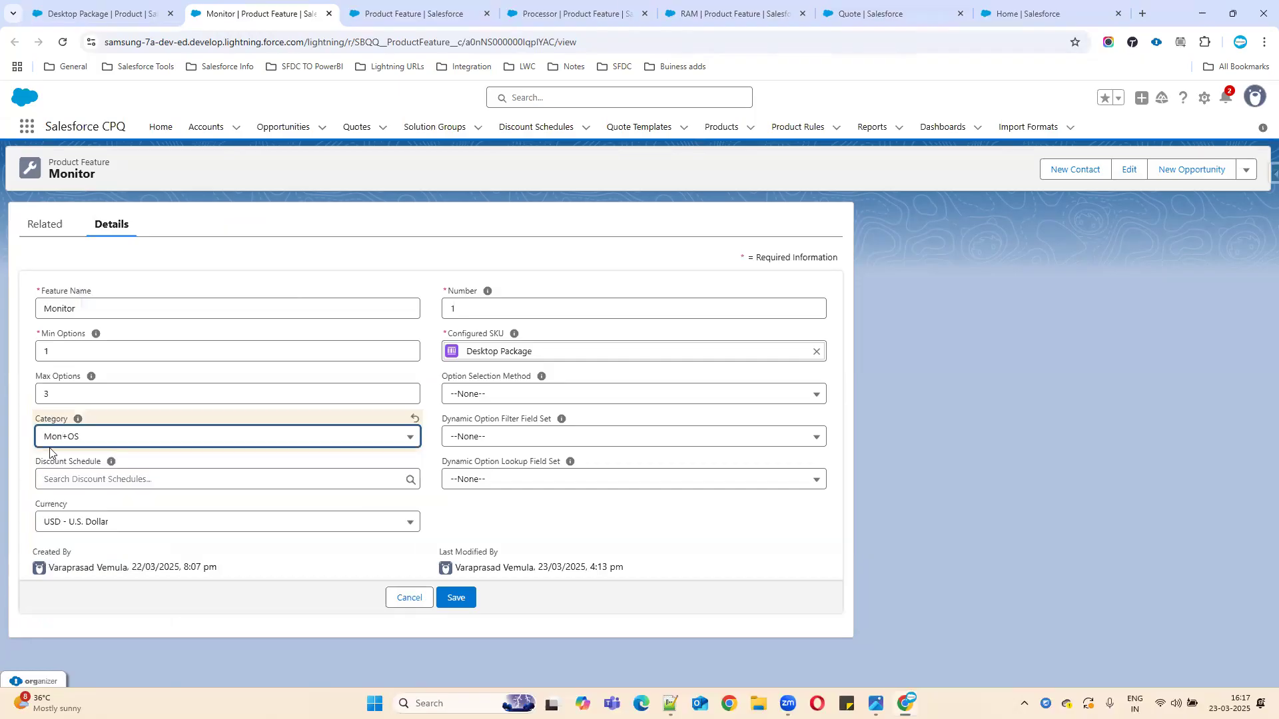
{"action": "left_click", "coordinate": [556, 20]}
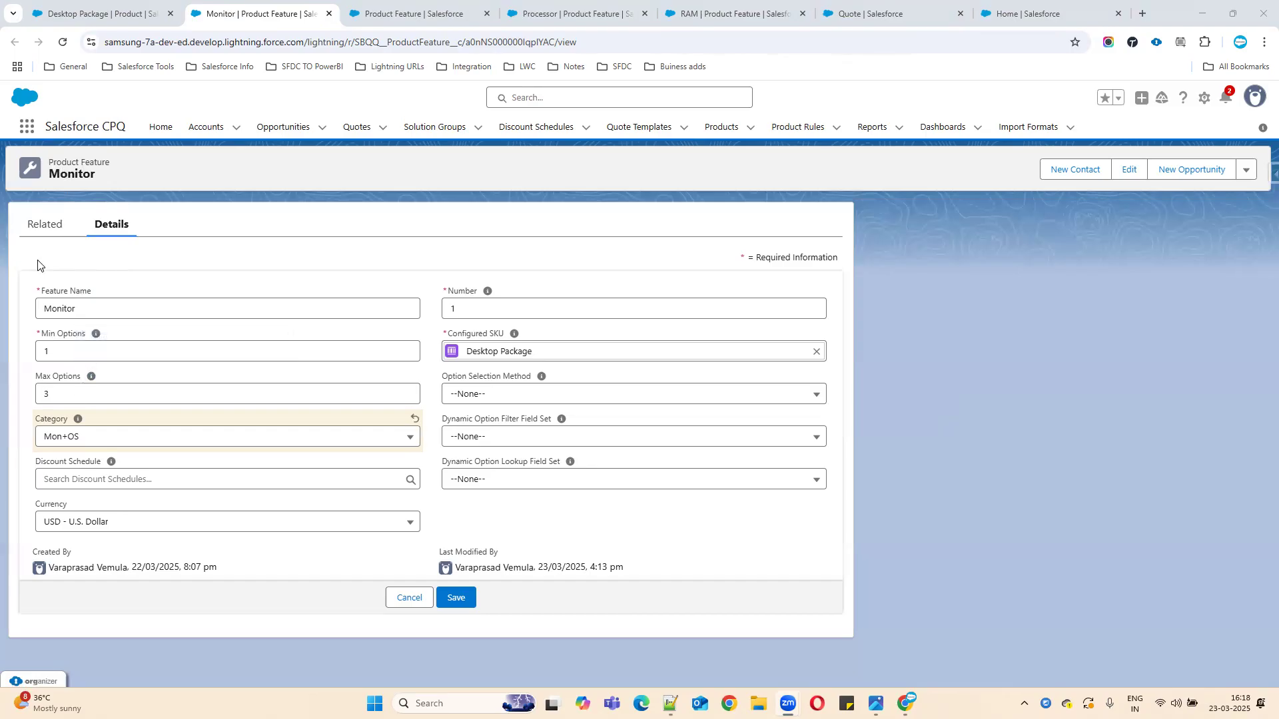
{"action": "left_click", "coordinate": [456, 600]}
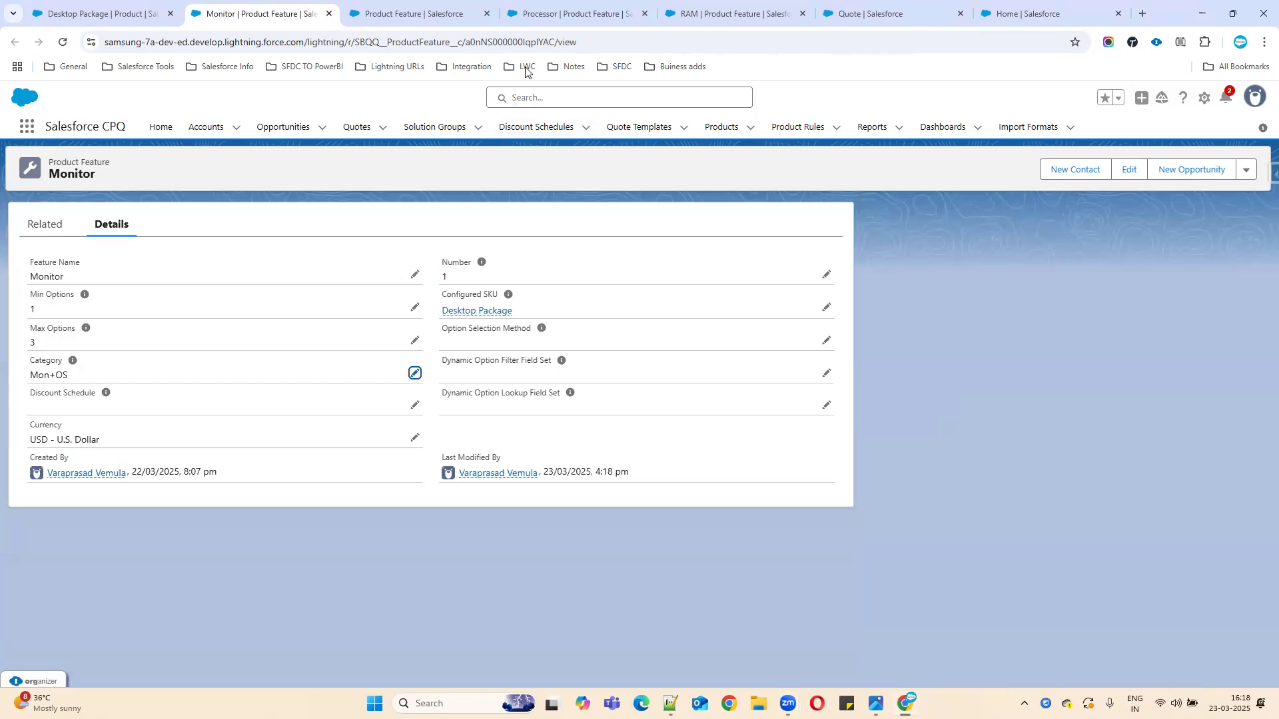
Step: Close the Category field's setup page and reload the Processor and RAM product feature records
{"action": "middle_click", "coordinate": [465, 22]}
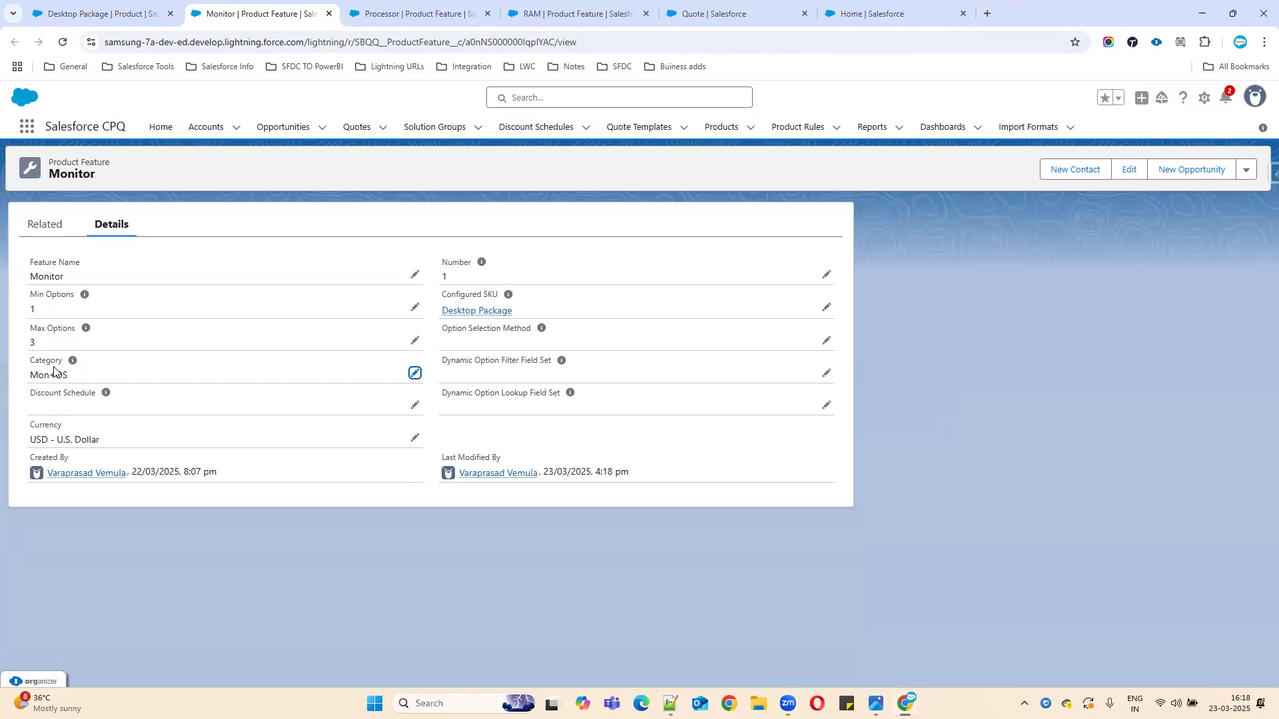
{"action": "key", "text": "ctrl+Tab"}
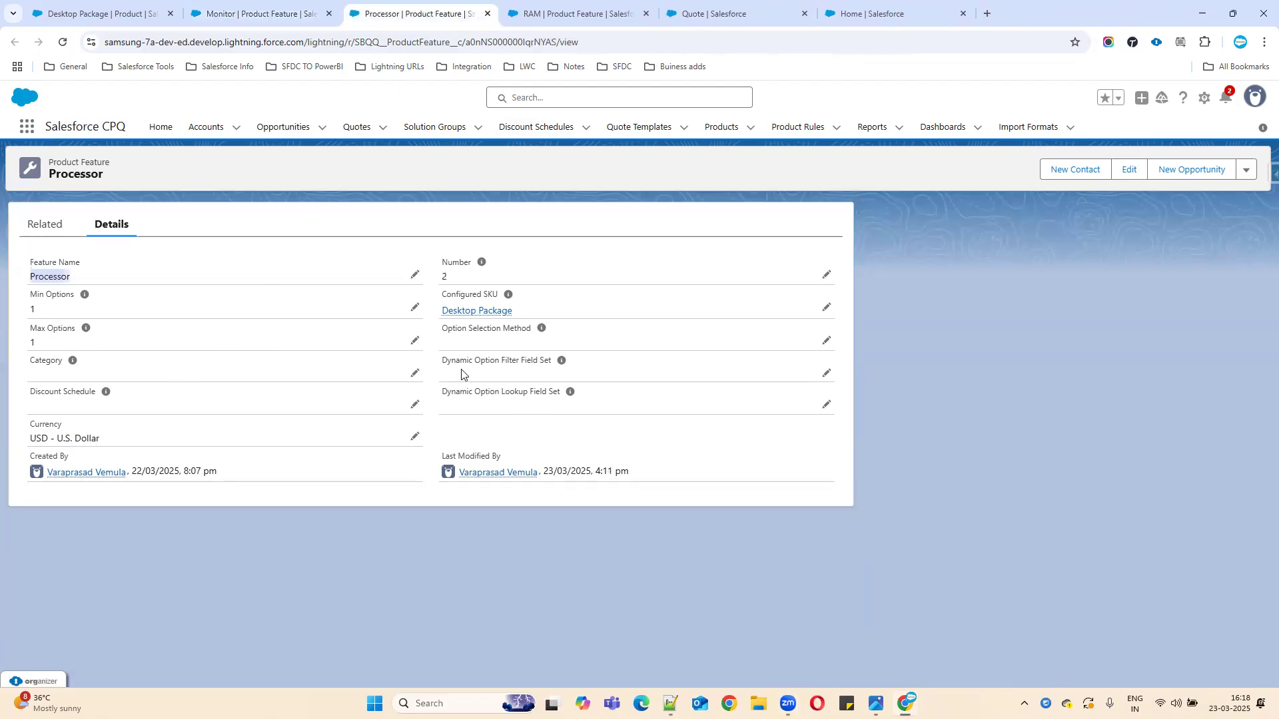
{"action": "left_click", "coordinate": [414, 373]}
{"action": "left_click", "coordinate": [191, 443]}
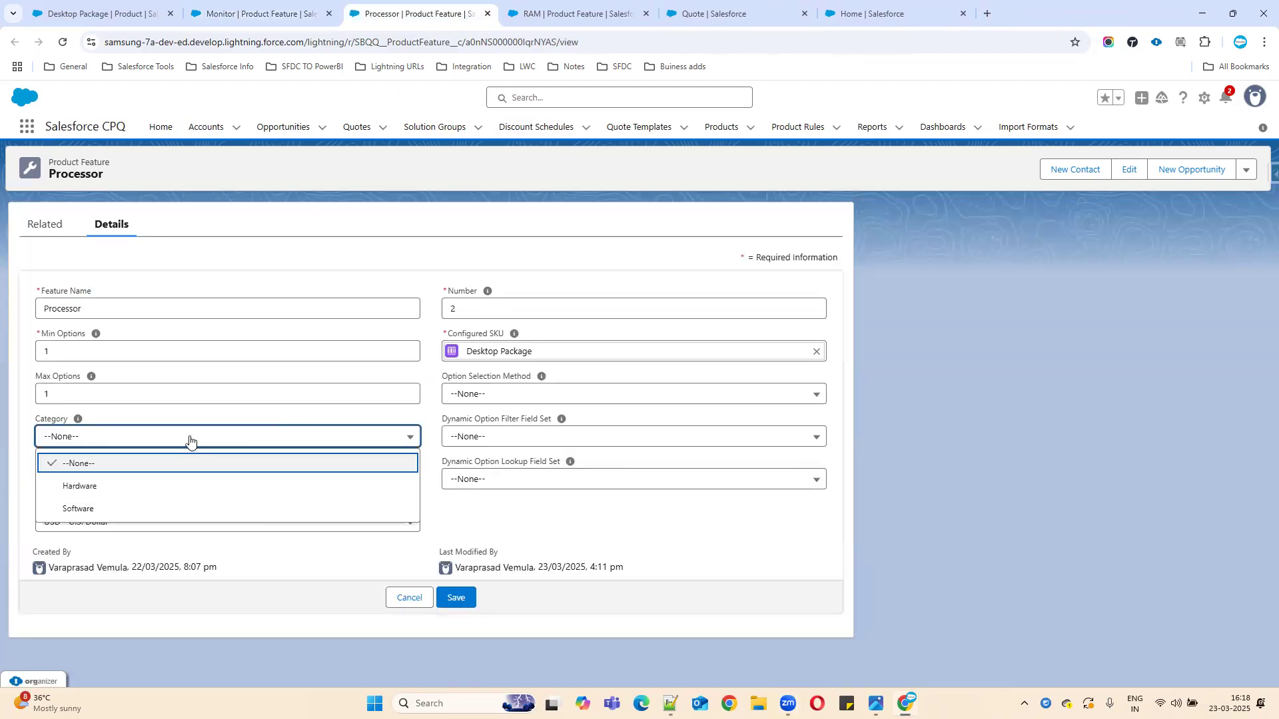
{"action": "left_click", "coordinate": [63, 42]}
{"action": "key", "text": "ctrl+Tab"}
{"action": "left_click", "coordinate": [63, 42]}
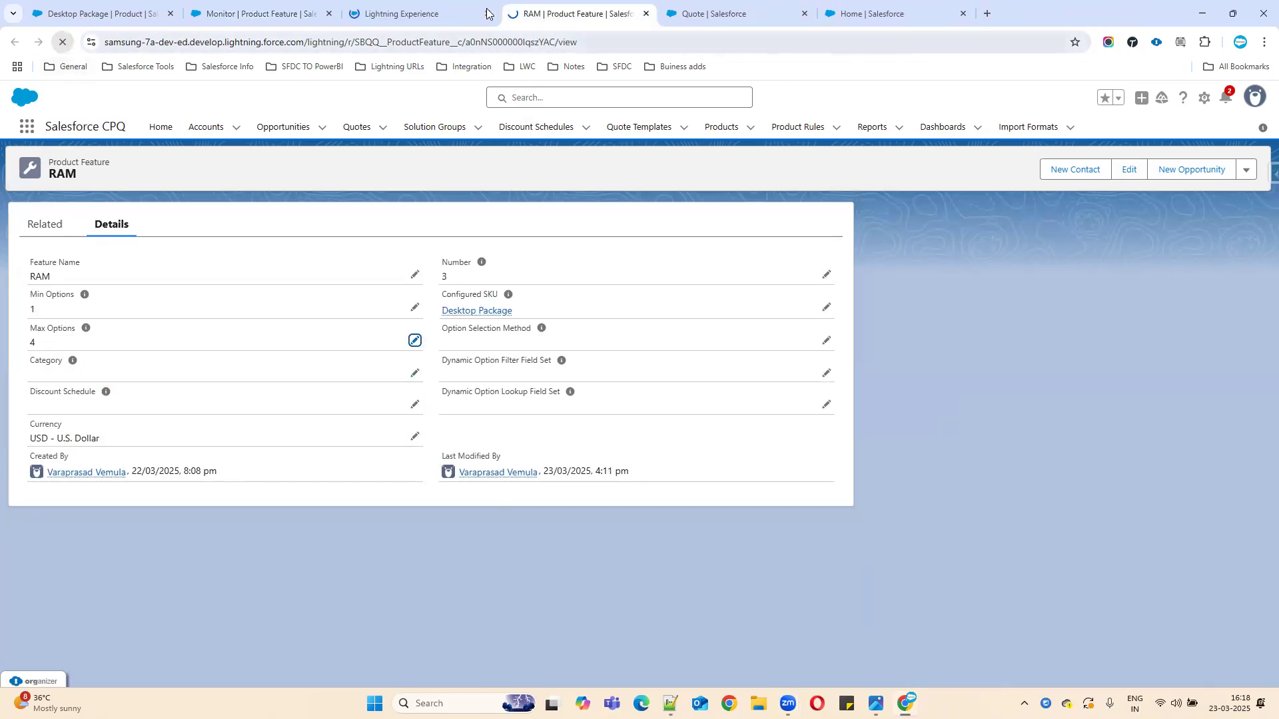
{"action": "key", "text": "ctrl+shift+Tab"}
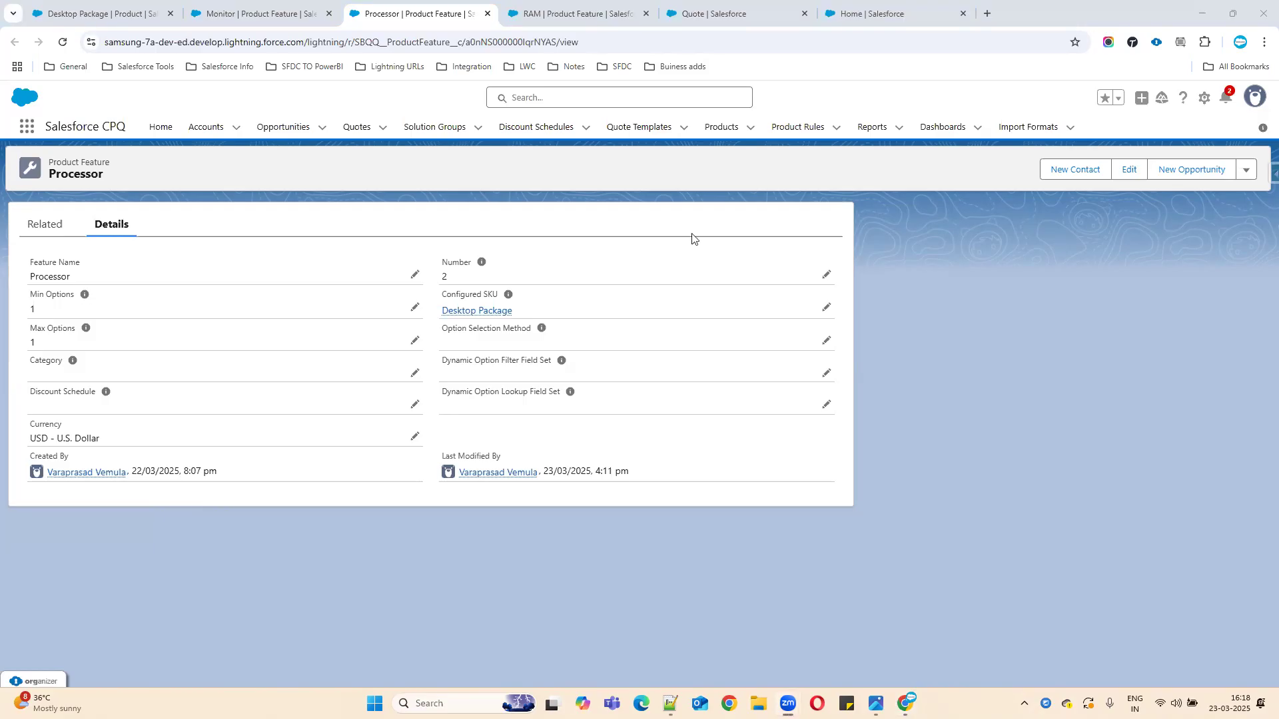
Step: Check the Monitor feature's Category, set the Processor feature's Category to Hardware and save it
{"action": "left_click", "coordinate": [266, 12]}
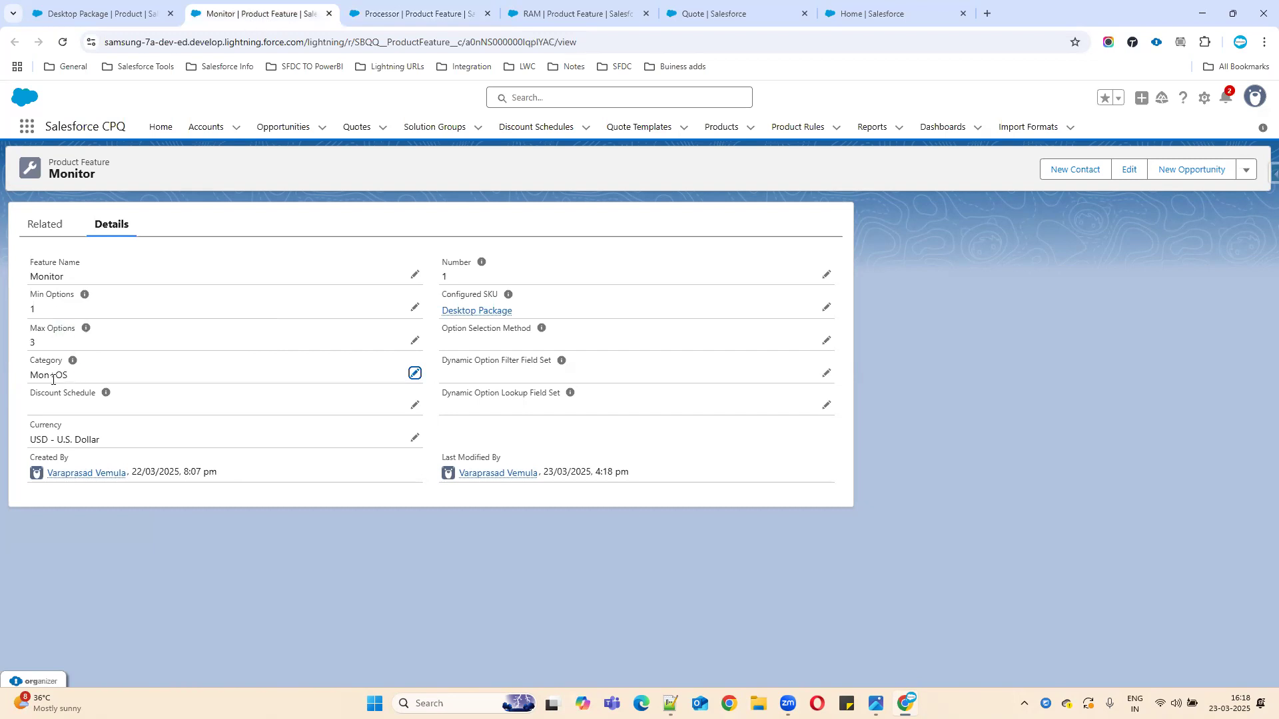
{"action": "left_click_drag", "start_coordinate": [31, 374], "coordinate": [91, 378]}
{"action": "left_click", "coordinate": [399, 14]}
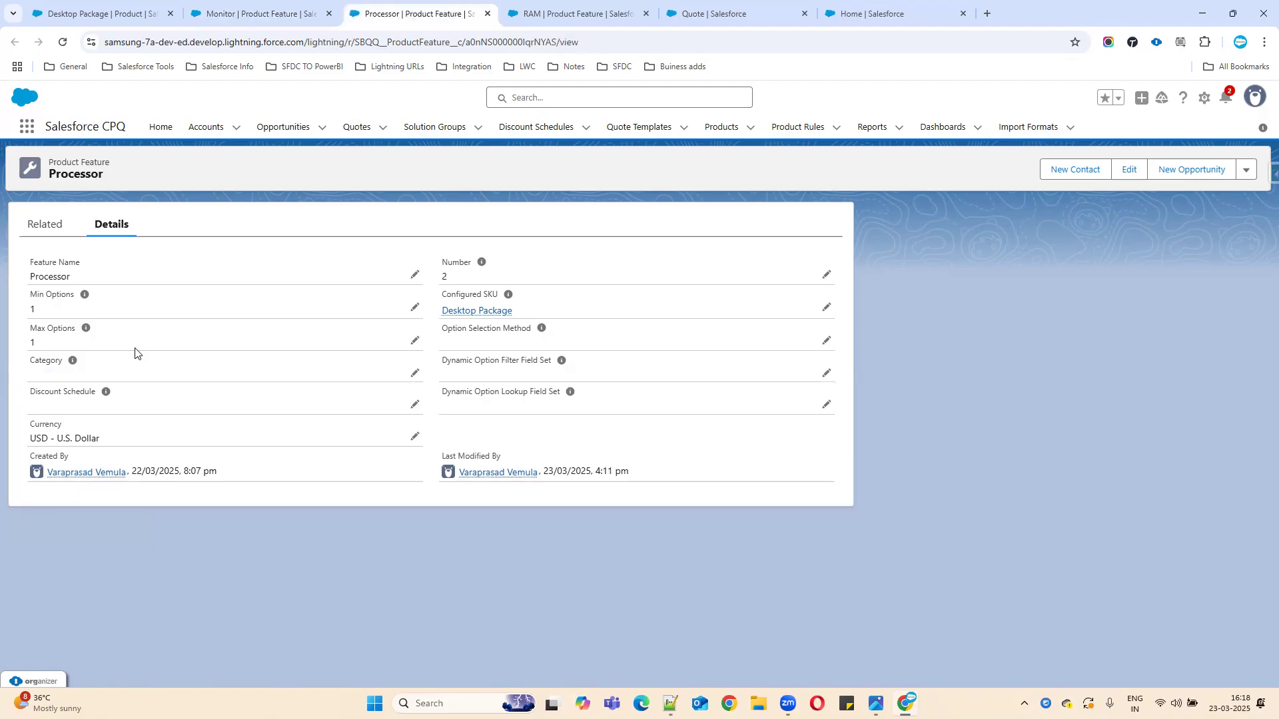
{"action": "left_click", "coordinate": [414, 373]}
{"action": "left_click", "coordinate": [96, 437]}
{"action": "left_click", "coordinate": [101, 489]}
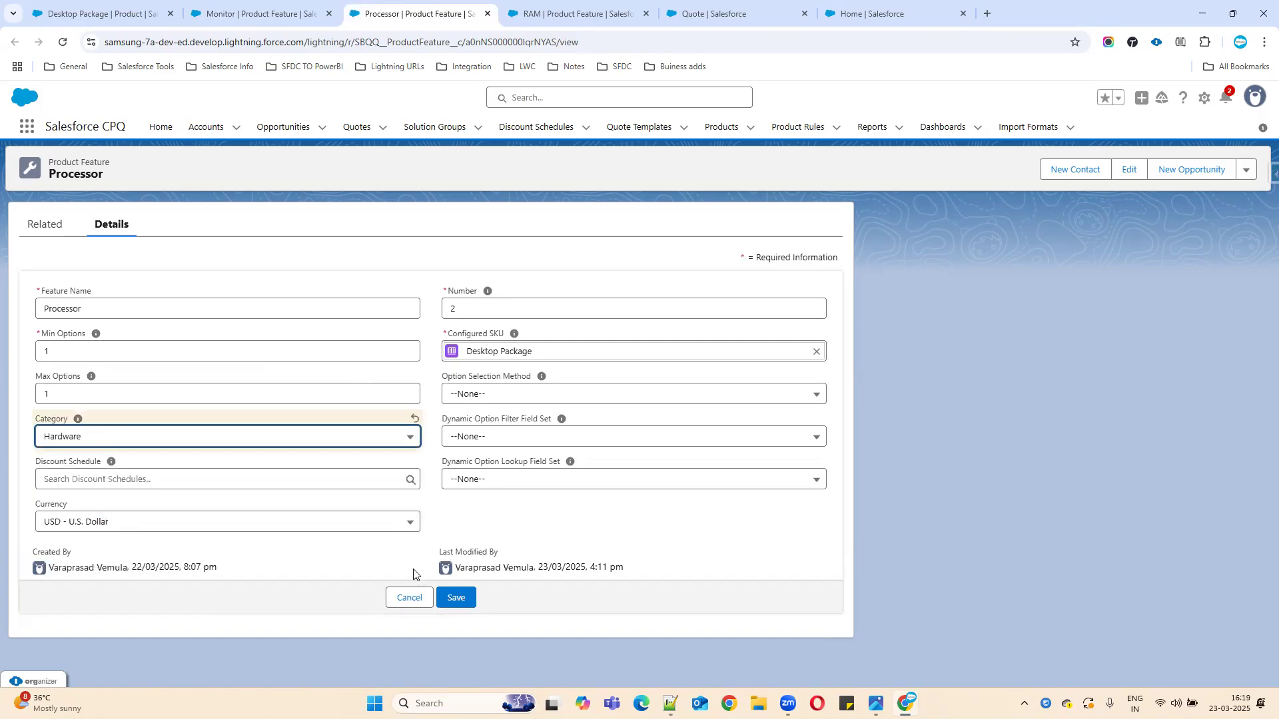
{"action": "left_click", "coordinate": [460, 596]}
Step: Set the RAM product feature's Category to Hardware and save the record
{"action": "left_click", "coordinate": [577, 14]}
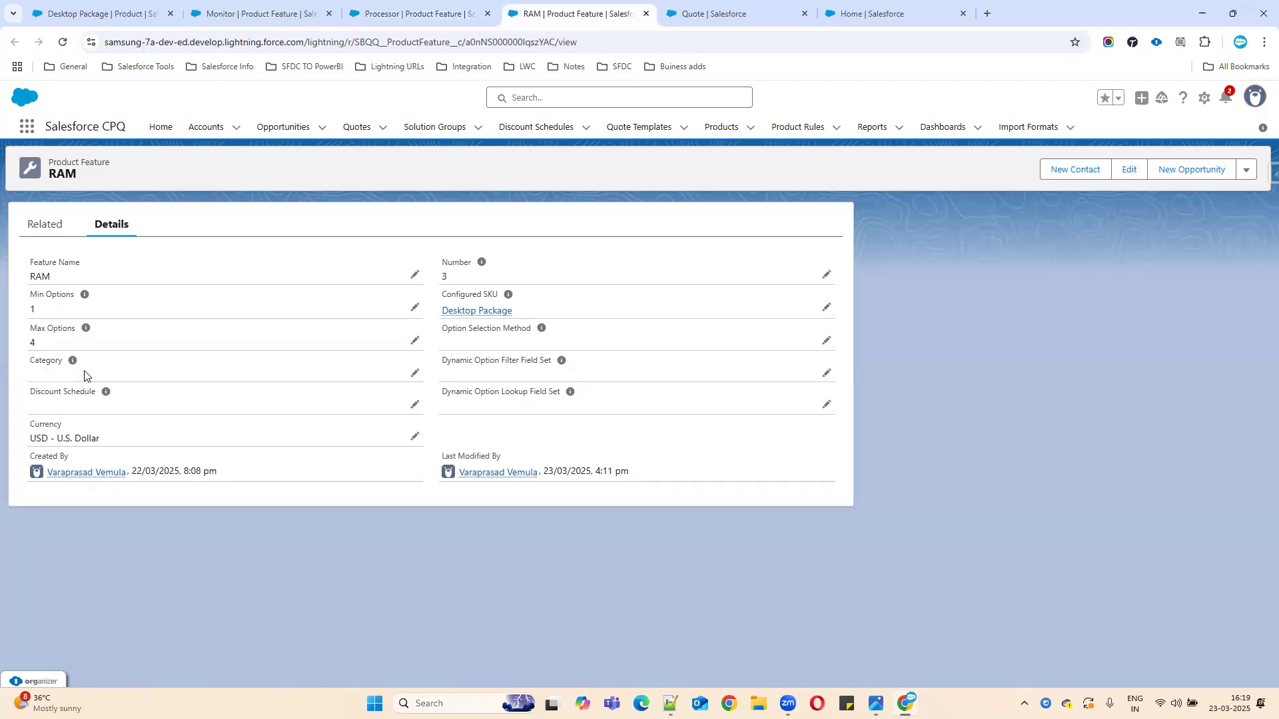
{"action": "left_click", "coordinate": [414, 373]}
{"action": "left_click", "coordinate": [143, 438]}
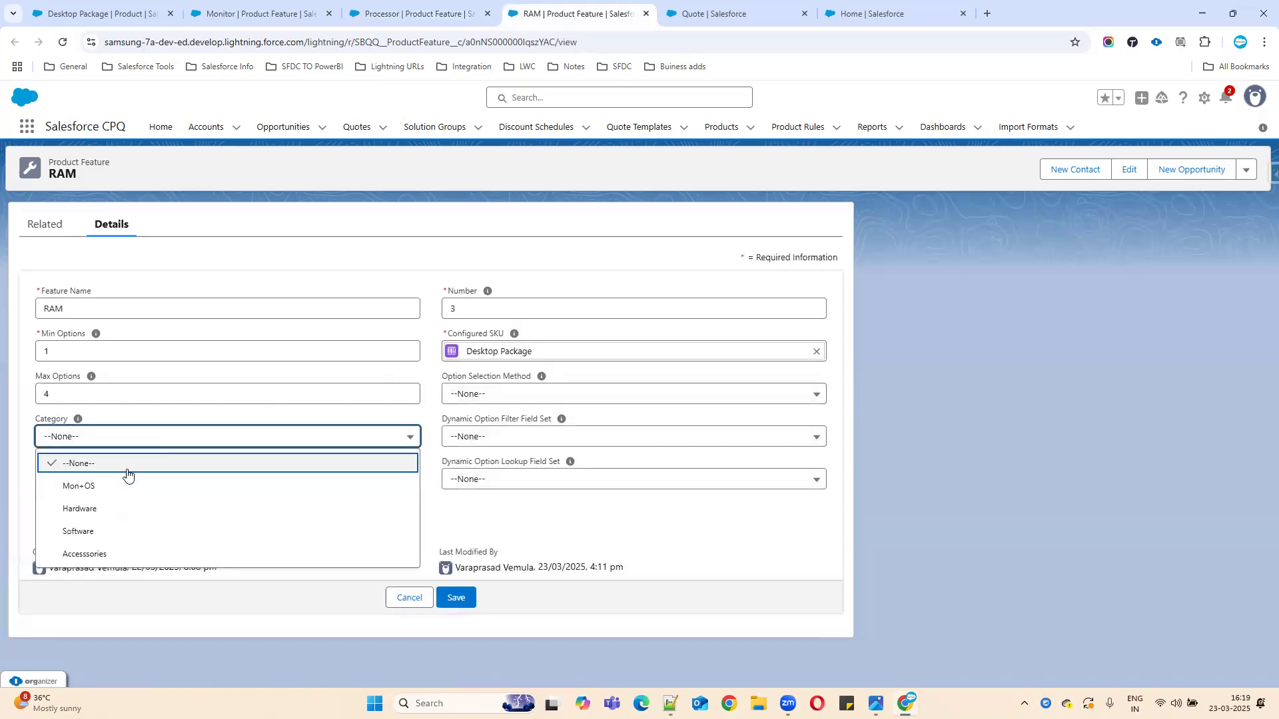
{"action": "left_click", "coordinate": [106, 509]}
{"action": "left_click", "coordinate": [457, 598]}
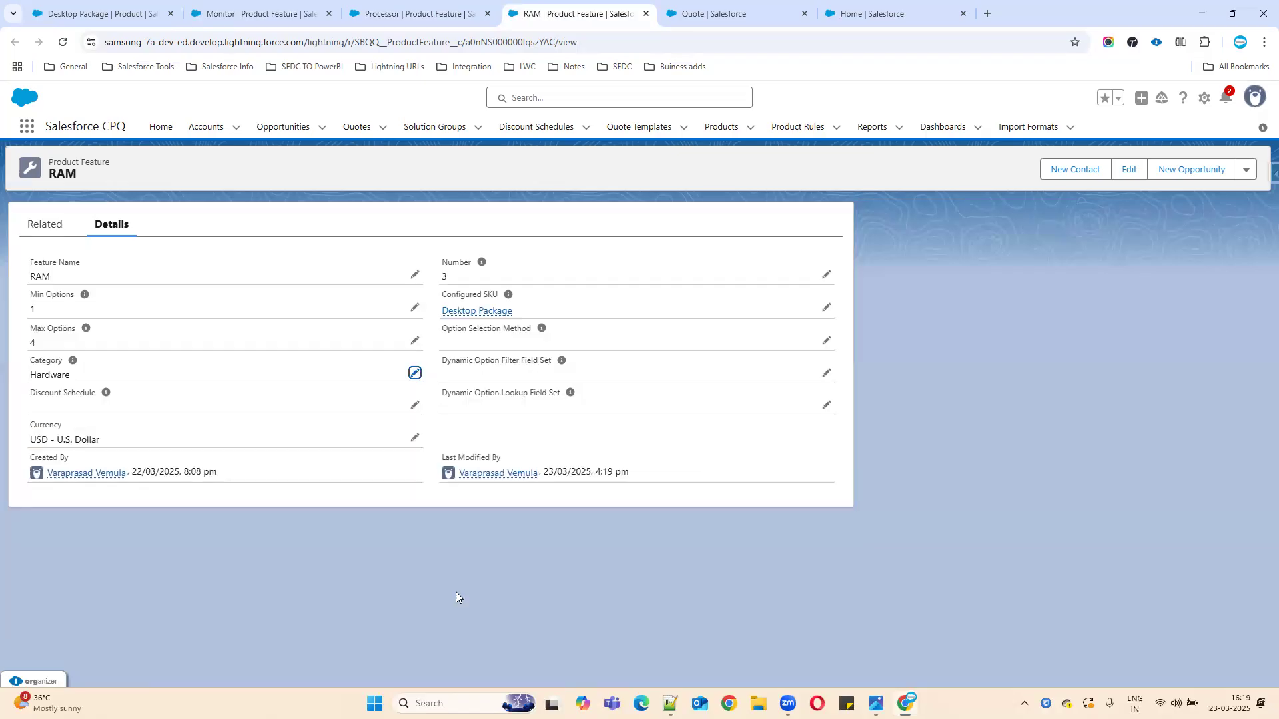
Step: From the Desktop Package's related features, open Operating System, Software, Hard disk and Miscellaneous in separate browser tabs
{"action": "left_click", "coordinate": [74, 9]}
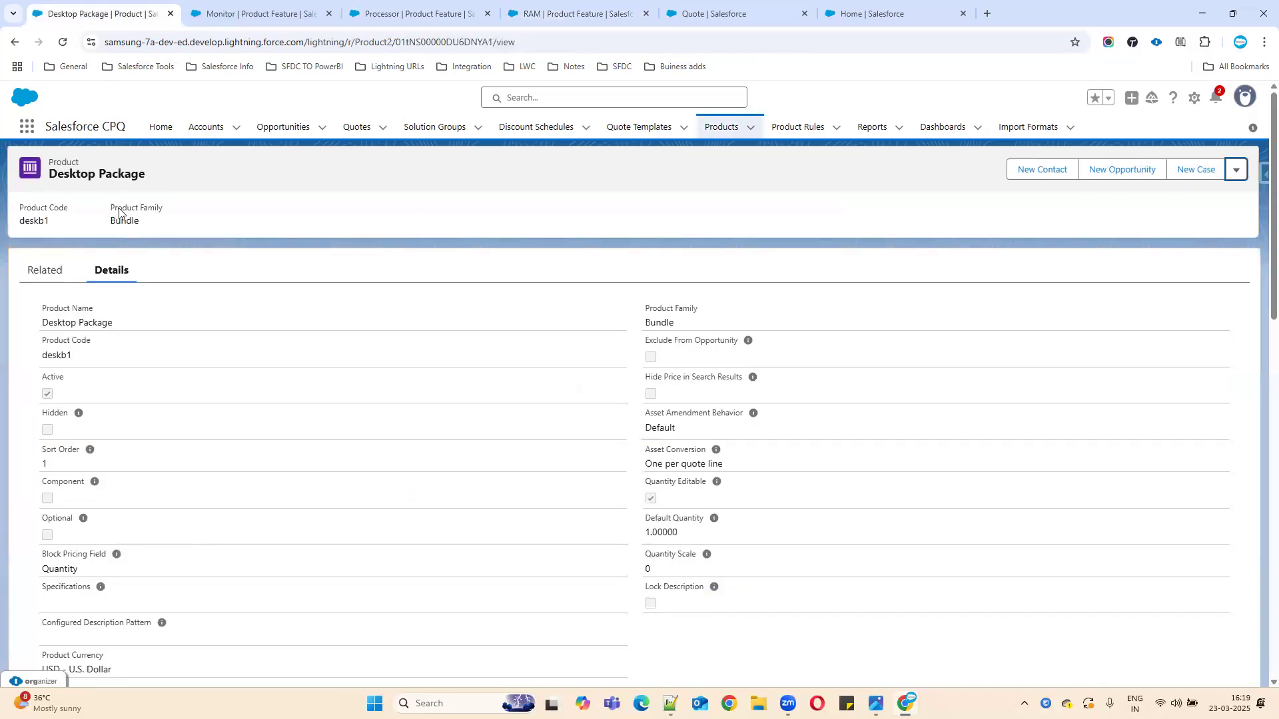
{"action": "left_click", "coordinate": [40, 275]}
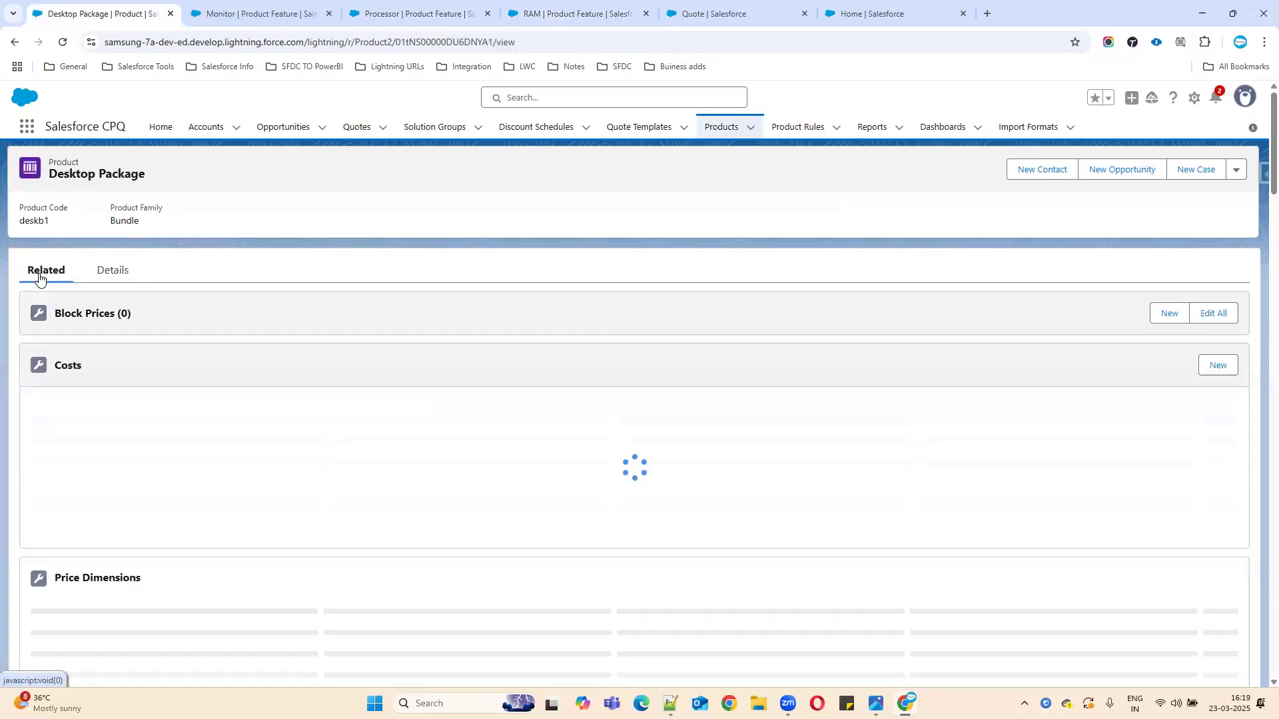
{"action": "scroll", "coordinate": [44, 467], "scroll_direction": "down", "scroll_amount": 1}
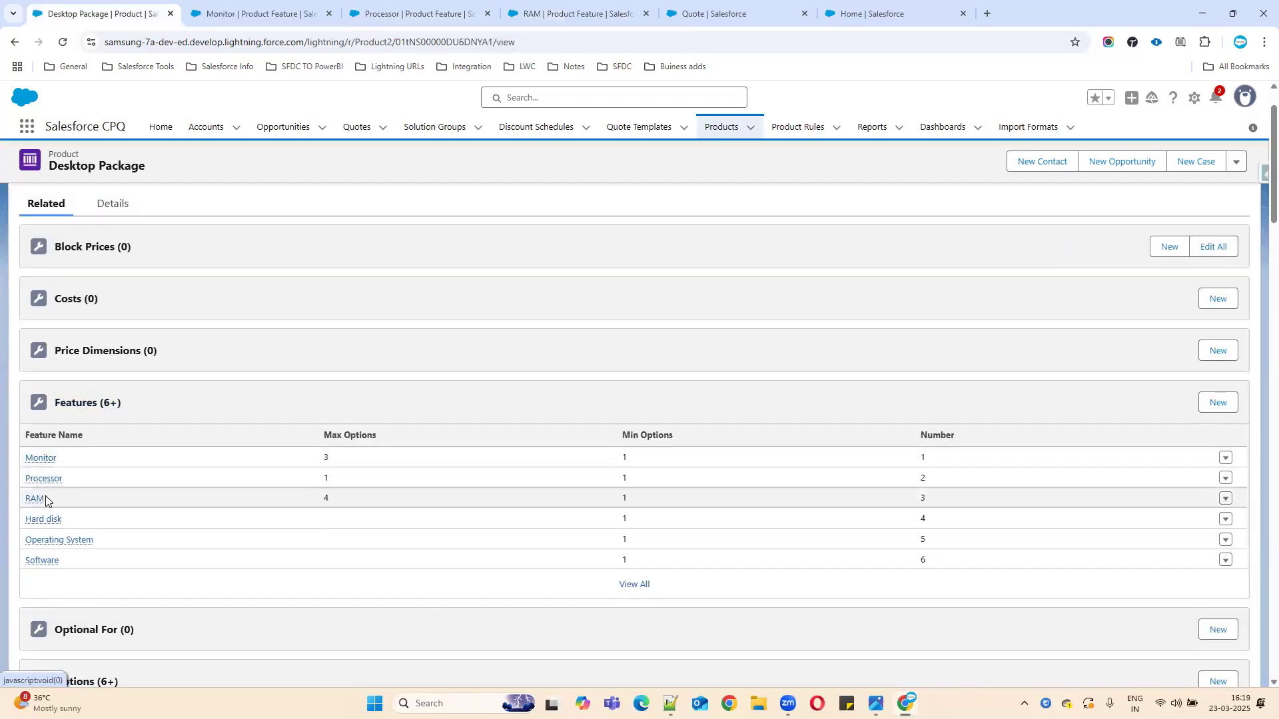
{"action": "middle_click", "coordinate": [56, 541]}
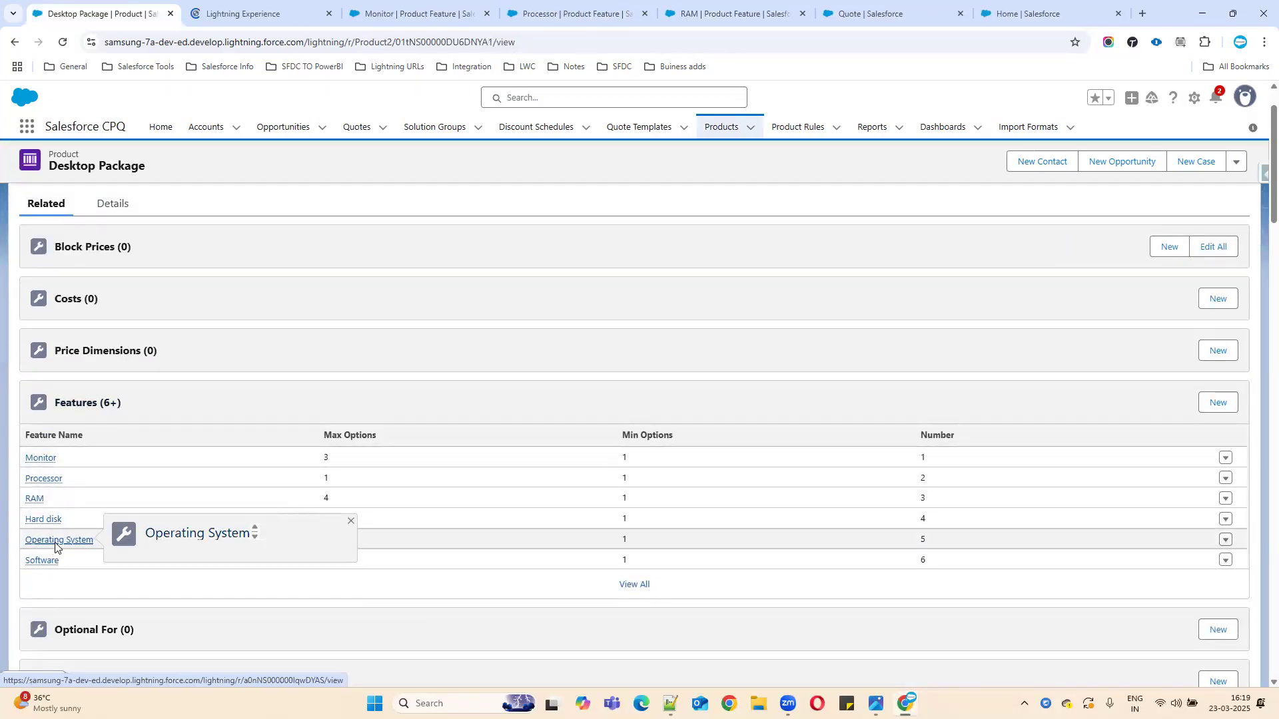
{"action": "middle_click", "coordinate": [47, 566]}
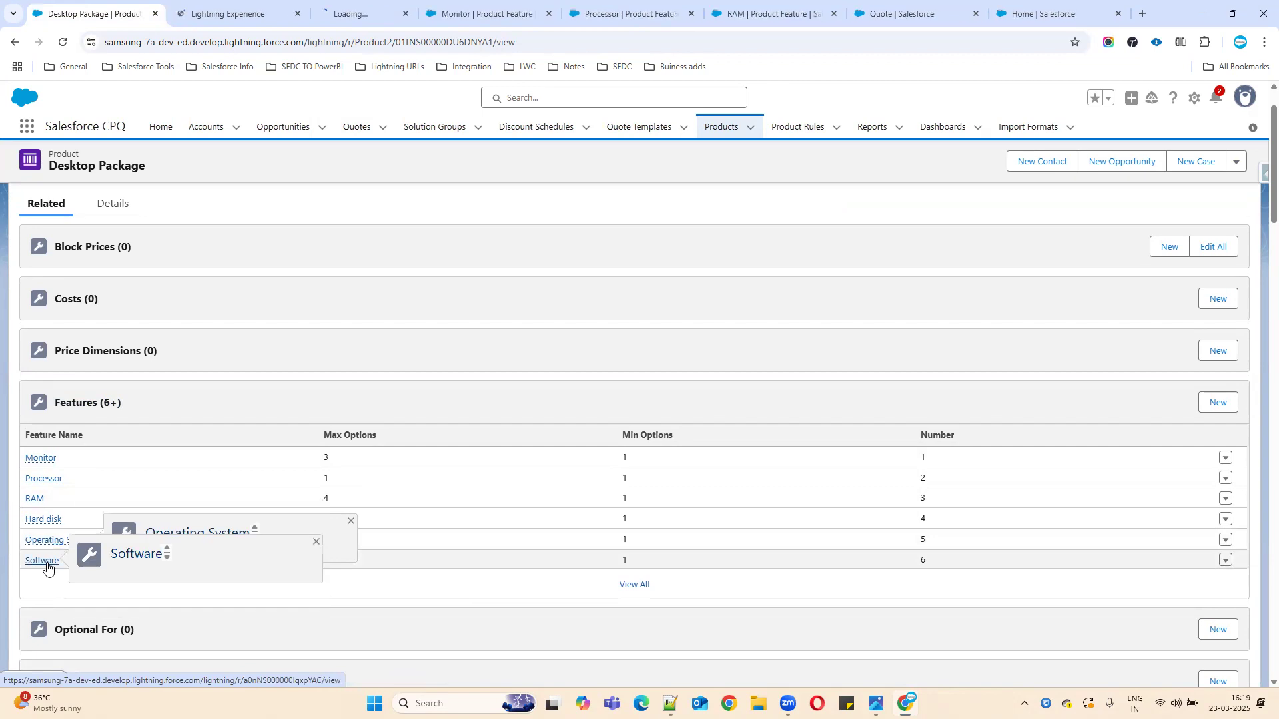
{"action": "middle_click", "coordinate": [44, 519]}
{"action": "left_click", "coordinate": [636, 586]}
{"action": "middle_click", "coordinate": [90, 393]}
Step: Set the Operating System product feature's Category to Mon+OS and save the record
{"action": "left_click", "coordinate": [175, 13]}
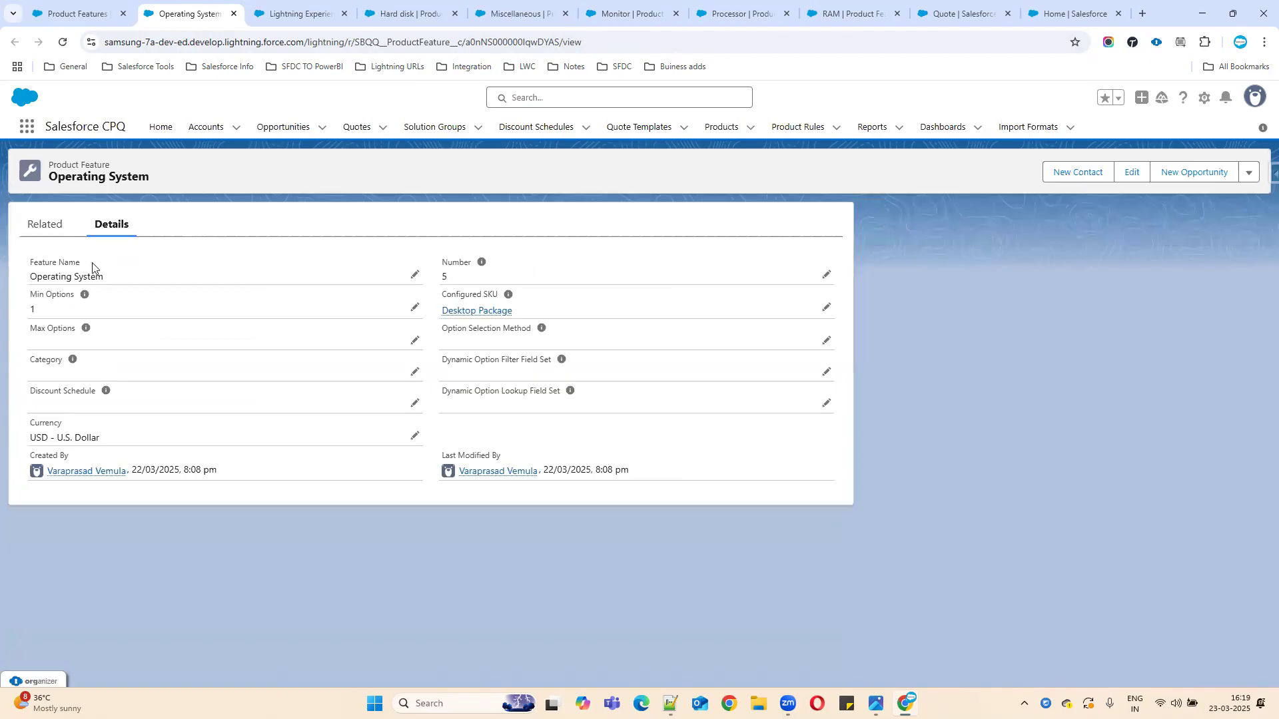
{"action": "left_click", "coordinate": [415, 372]}
{"action": "left_click", "coordinate": [110, 439]}
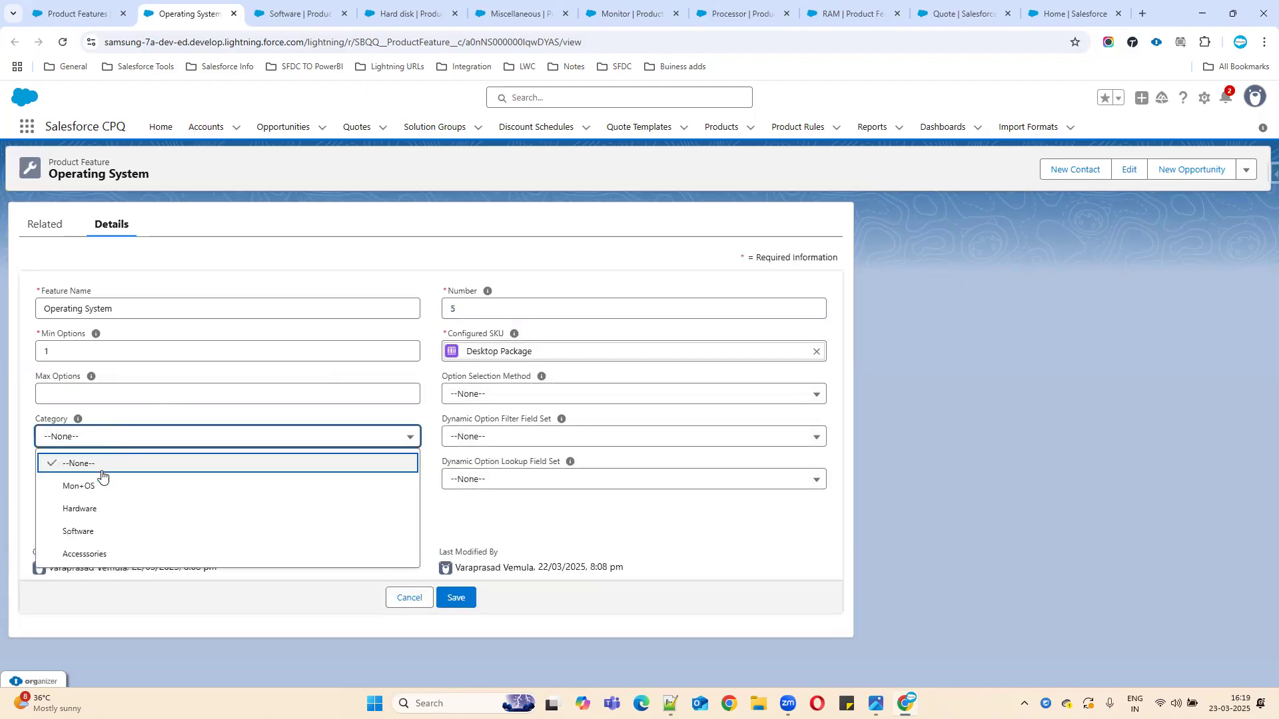
{"action": "left_click", "coordinate": [90, 487]}
{"action": "left_click", "coordinate": [457, 598]}
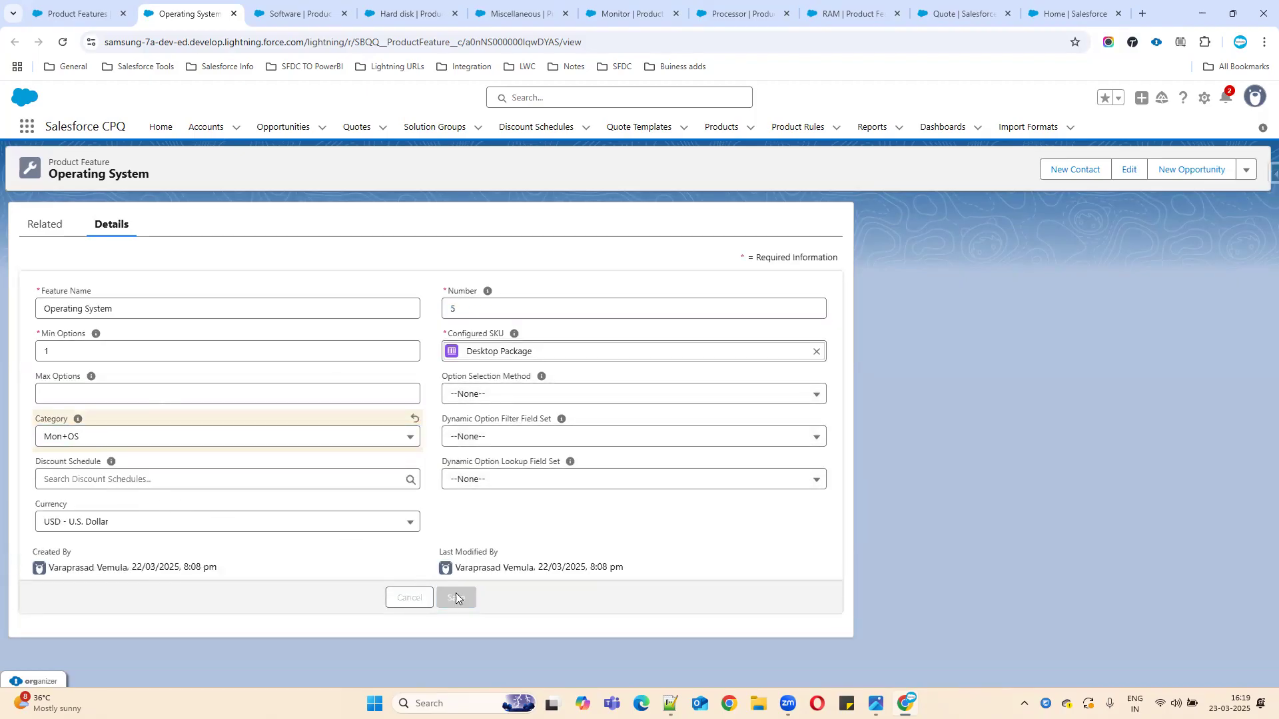
Step: Set the Software product feature's Category to Software and save the record
{"action": "left_click", "coordinate": [300, 16]}
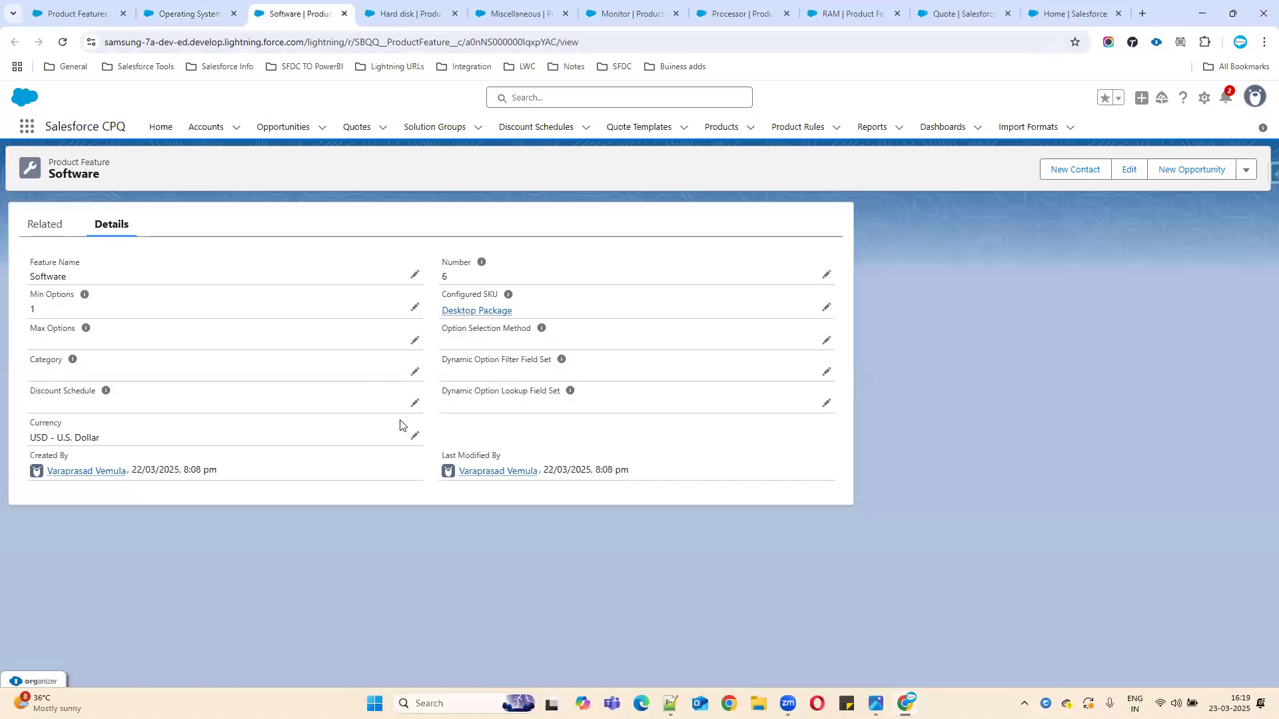
{"action": "left_click", "coordinate": [411, 375]}
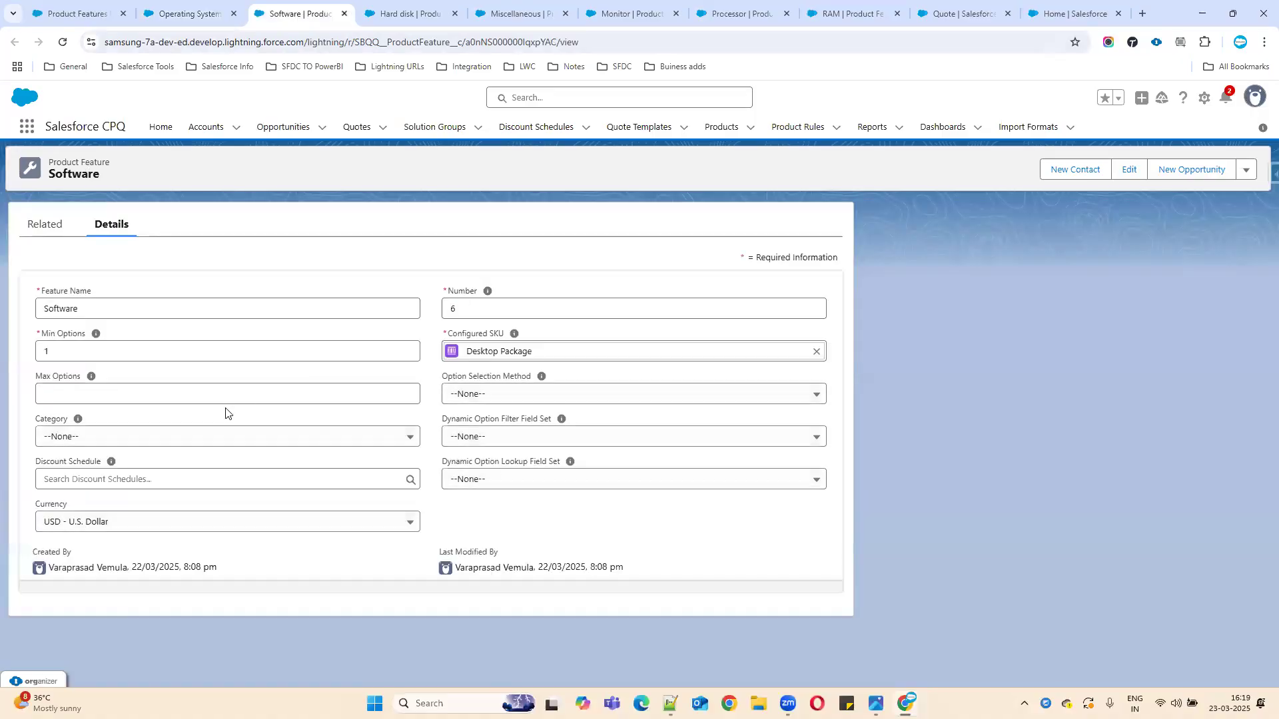
{"action": "left_click", "coordinate": [163, 438]}
{"action": "left_click", "coordinate": [97, 530]}
{"action": "left_click", "coordinate": [457, 598]}
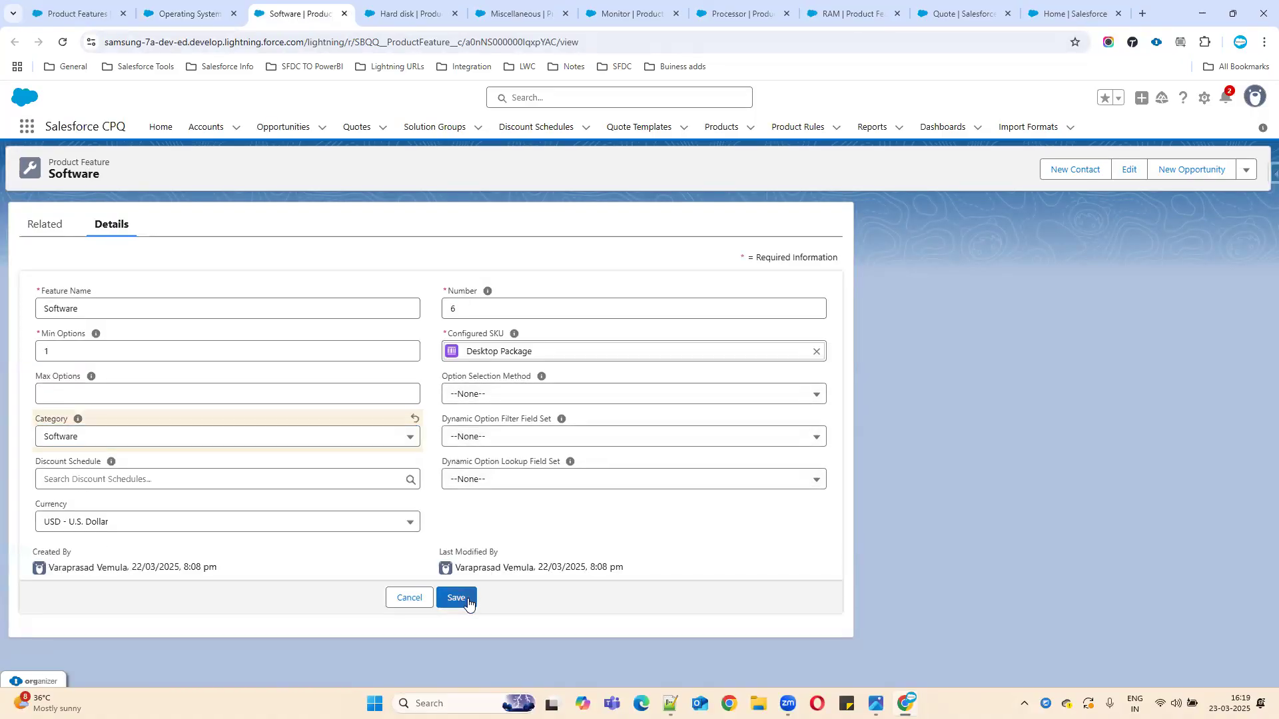
Step: Set the Hard disk product feature's Category to Hardware and save the record
{"action": "left_click", "coordinate": [407, 19]}
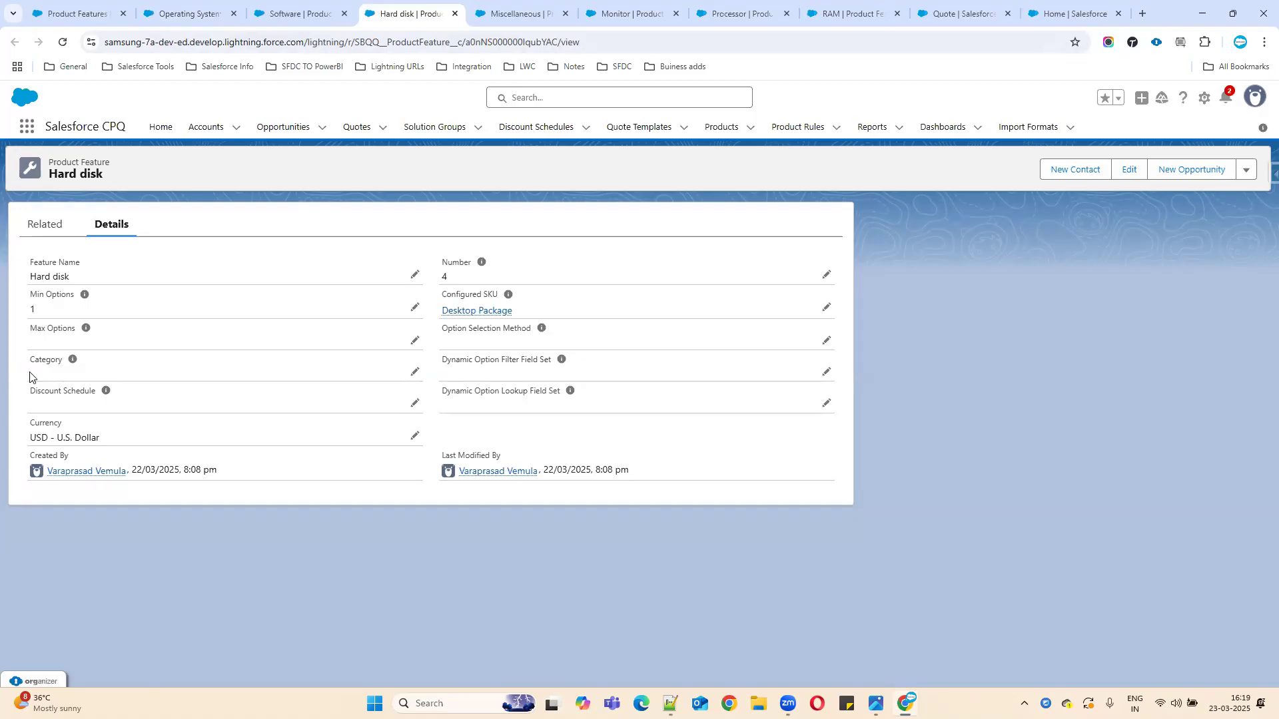
{"action": "left_click", "coordinate": [415, 373]}
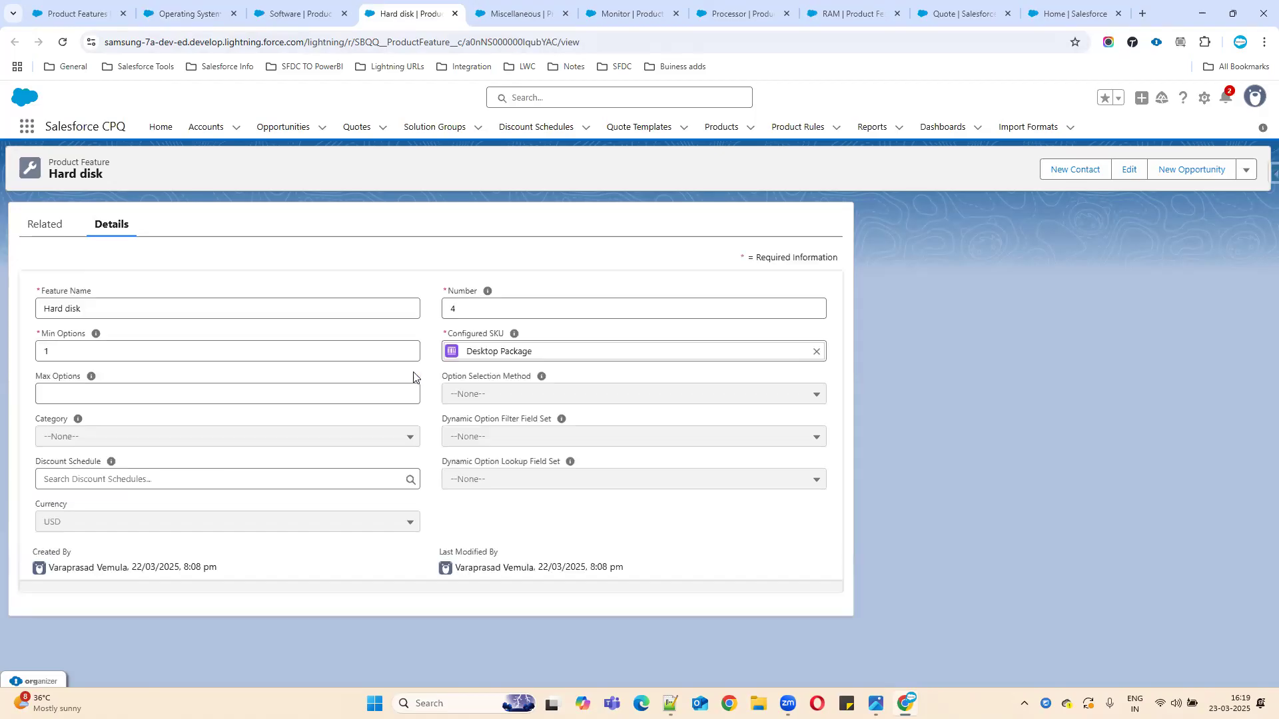
{"action": "left_click", "coordinate": [104, 437]}
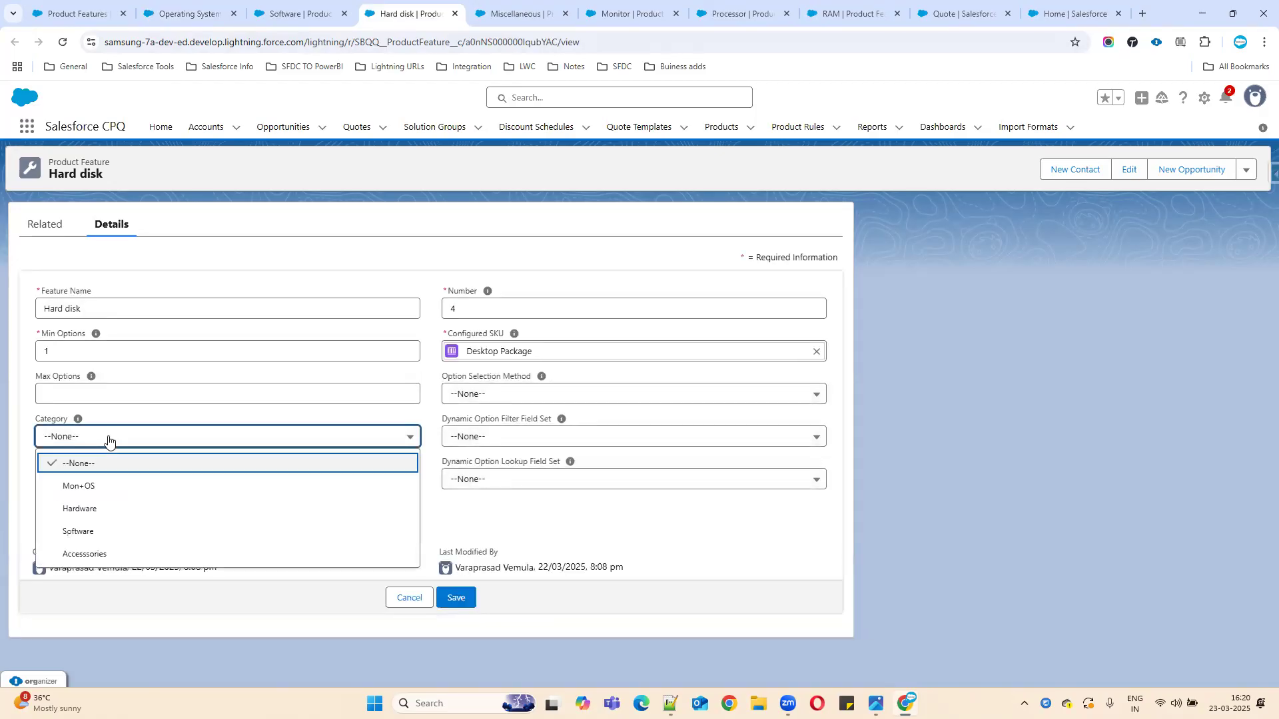
{"action": "left_click", "coordinate": [97, 510]}
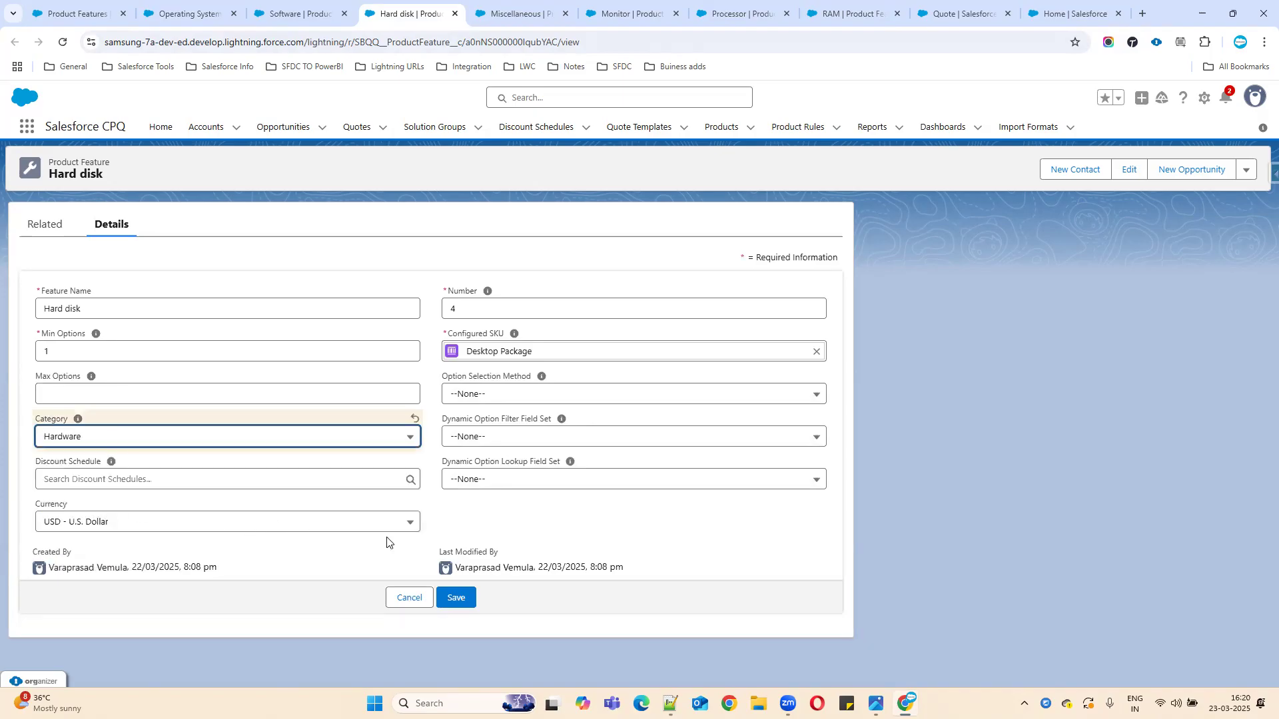
{"action": "left_click", "coordinate": [456, 597]}
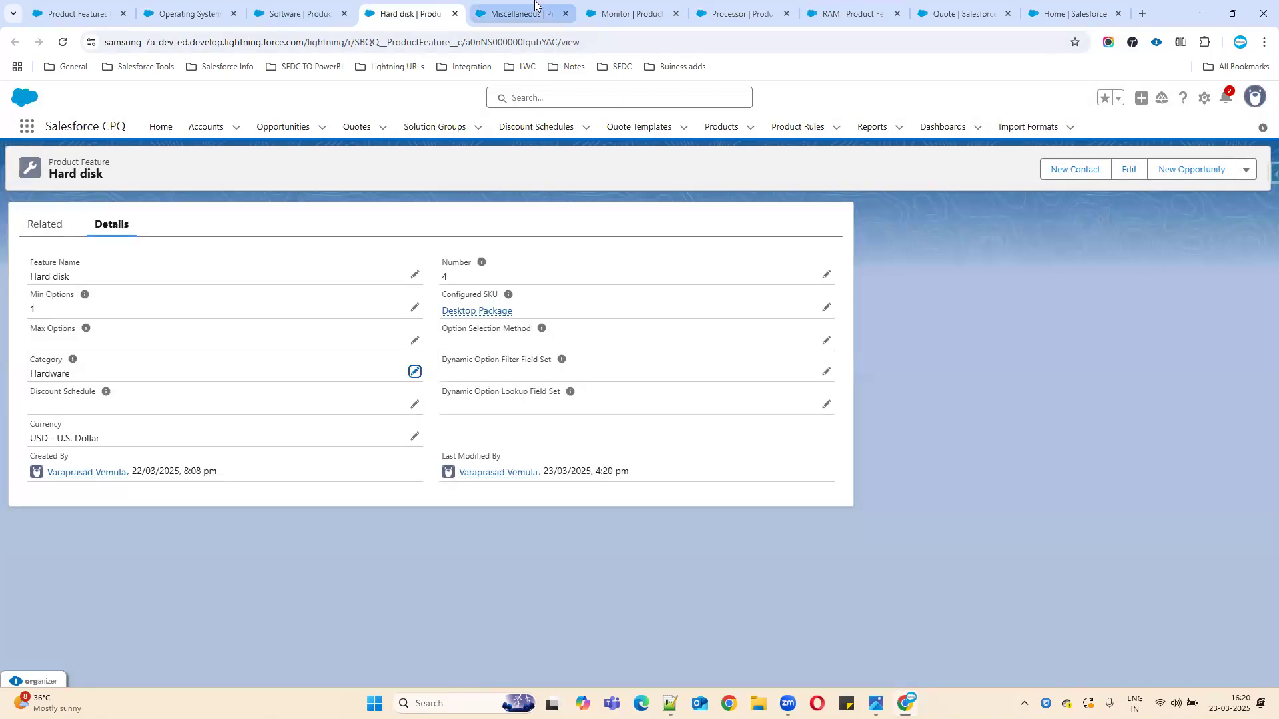
Step: Set the Miscellaneous product feature's Category to Accesssories and save the record
{"action": "left_click", "coordinate": [533, 12]}
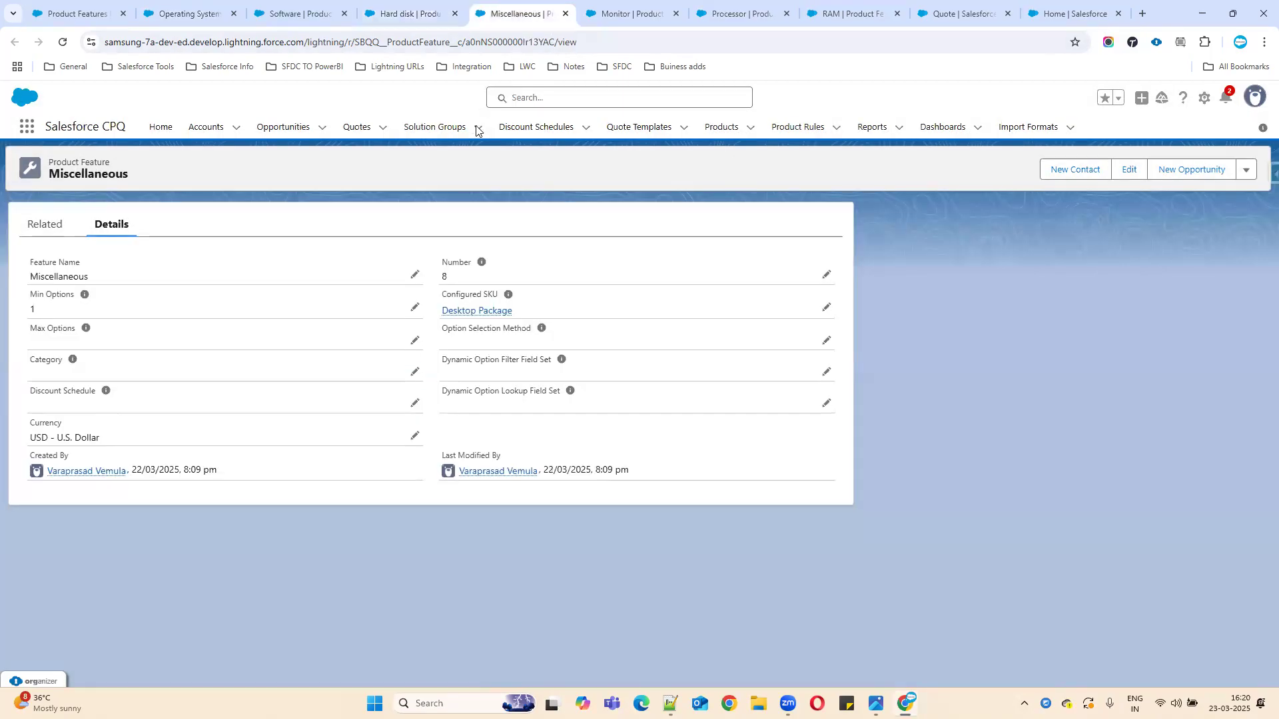
{"action": "left_click", "coordinate": [414, 372]}
{"action": "left_click", "coordinate": [196, 439]}
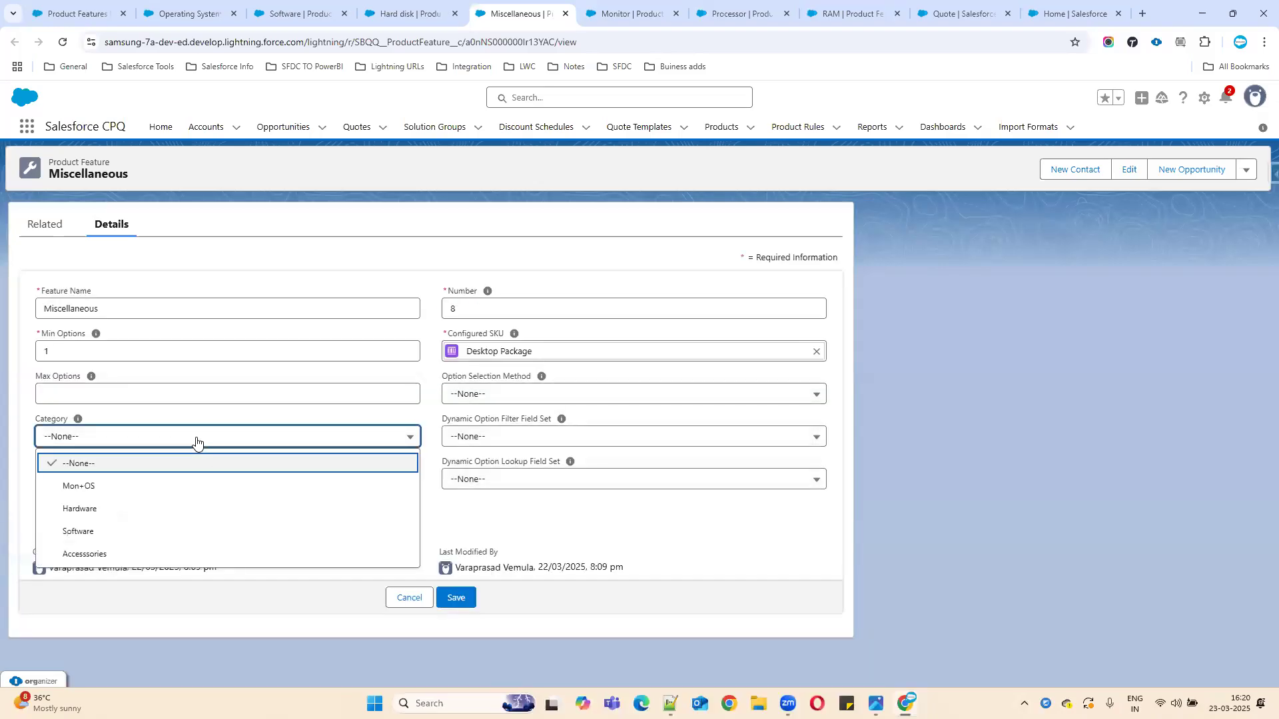
{"action": "left_click", "coordinate": [127, 555]}
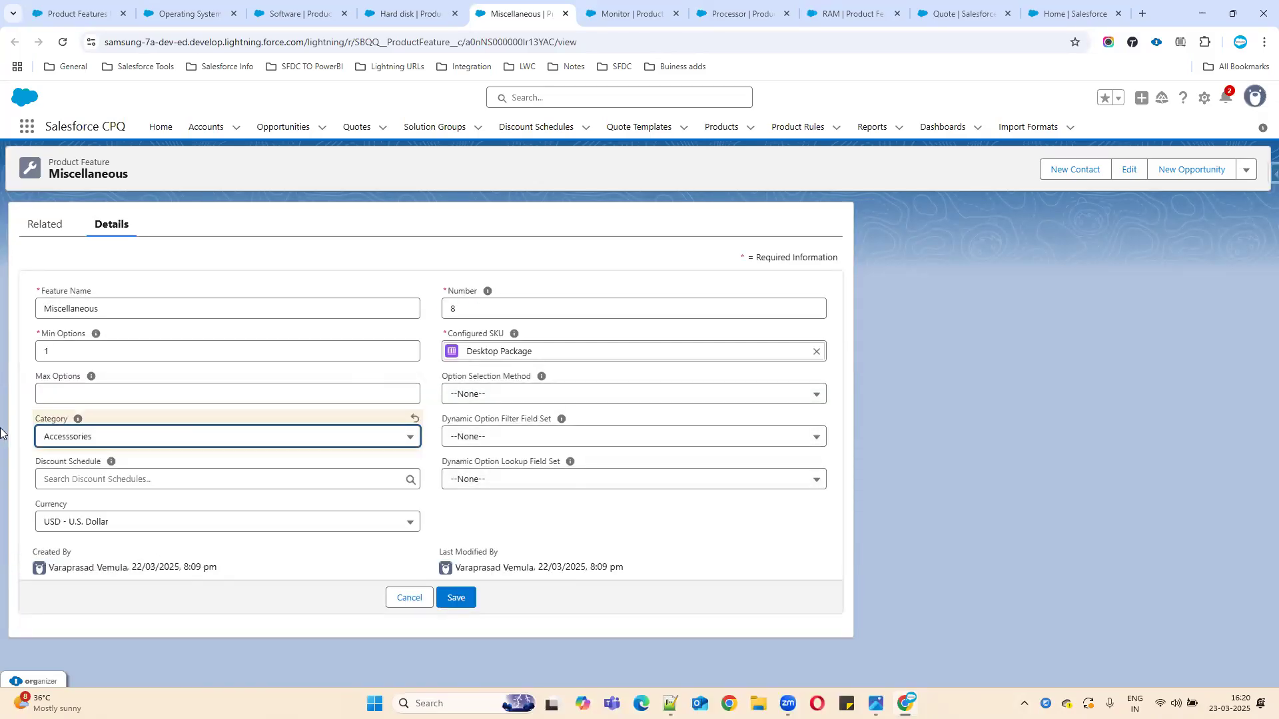
{"action": "left_click", "coordinate": [456, 599]}
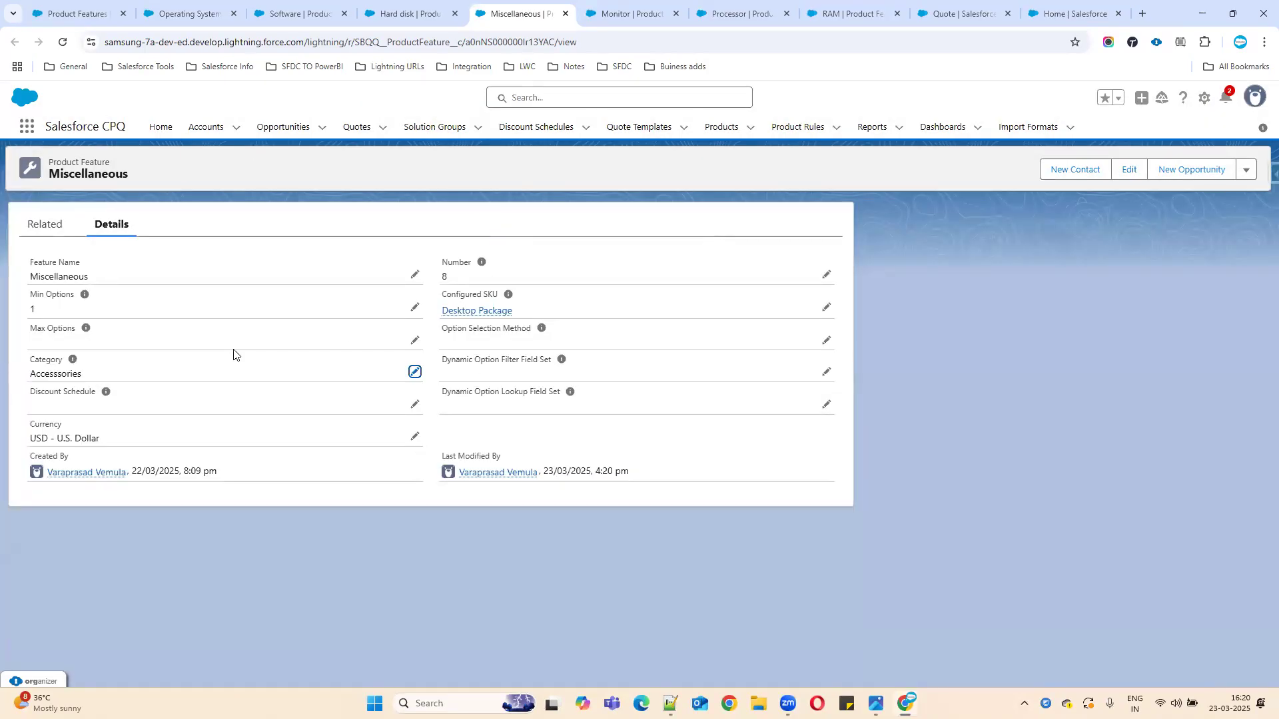
{"action": "left_click_drag", "start_coordinate": [27, 372], "coordinate": [196, 388]}
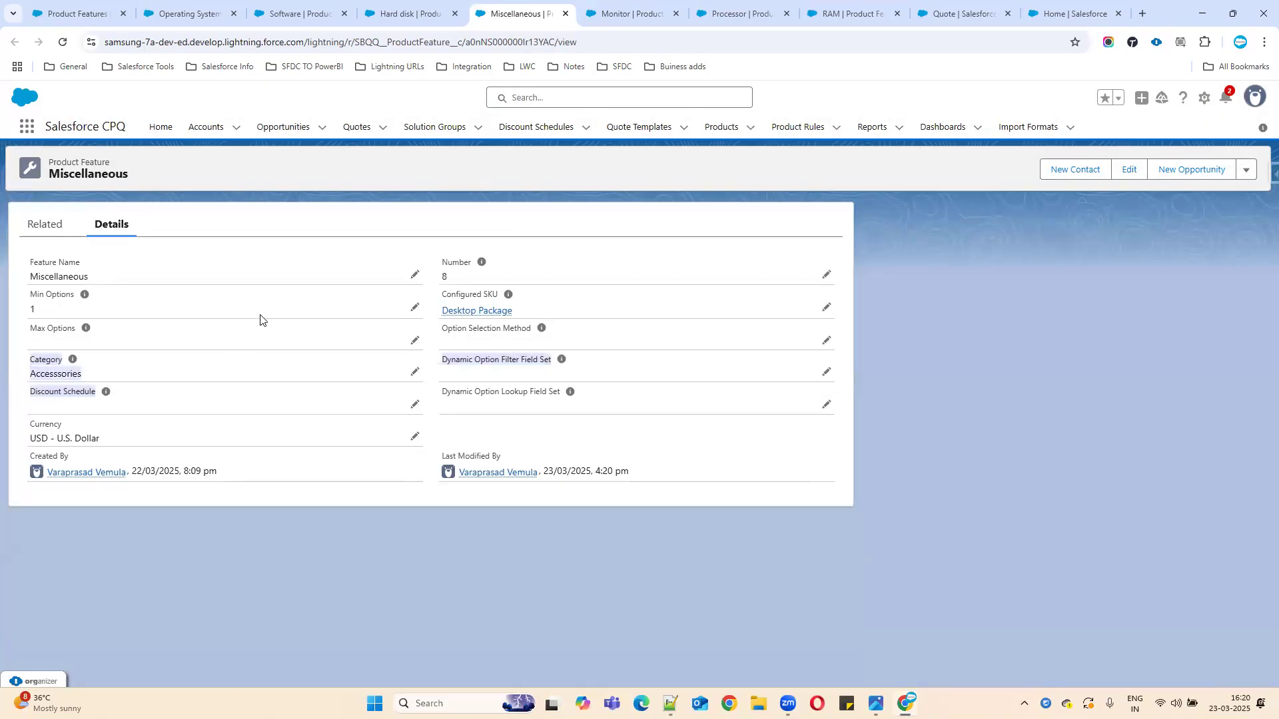
Step: Reload the quote line editor and select the Desktop Package product to open its bundle configuration
{"action": "left_click", "coordinate": [961, 12]}
{"action": "left_click", "coordinate": [58, 46]}
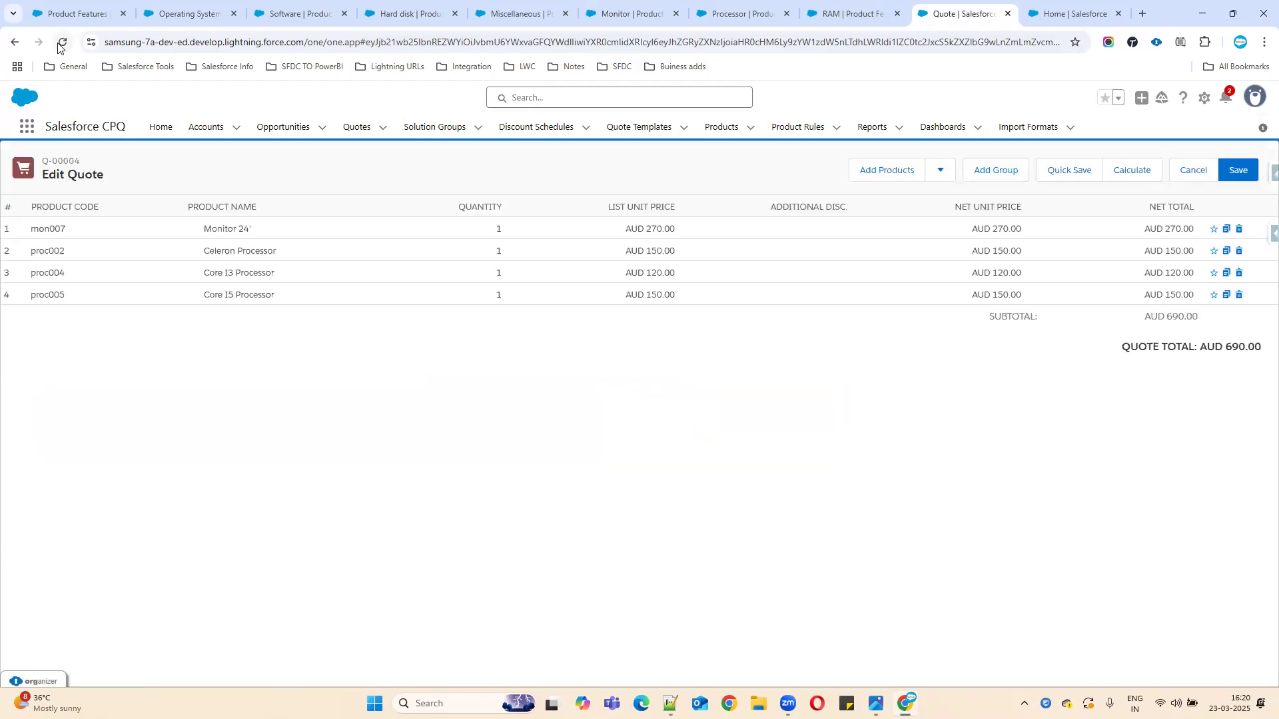
{"action": "left_click", "coordinate": [934, 175]}
{"action": "left_click", "coordinate": [894, 171]}
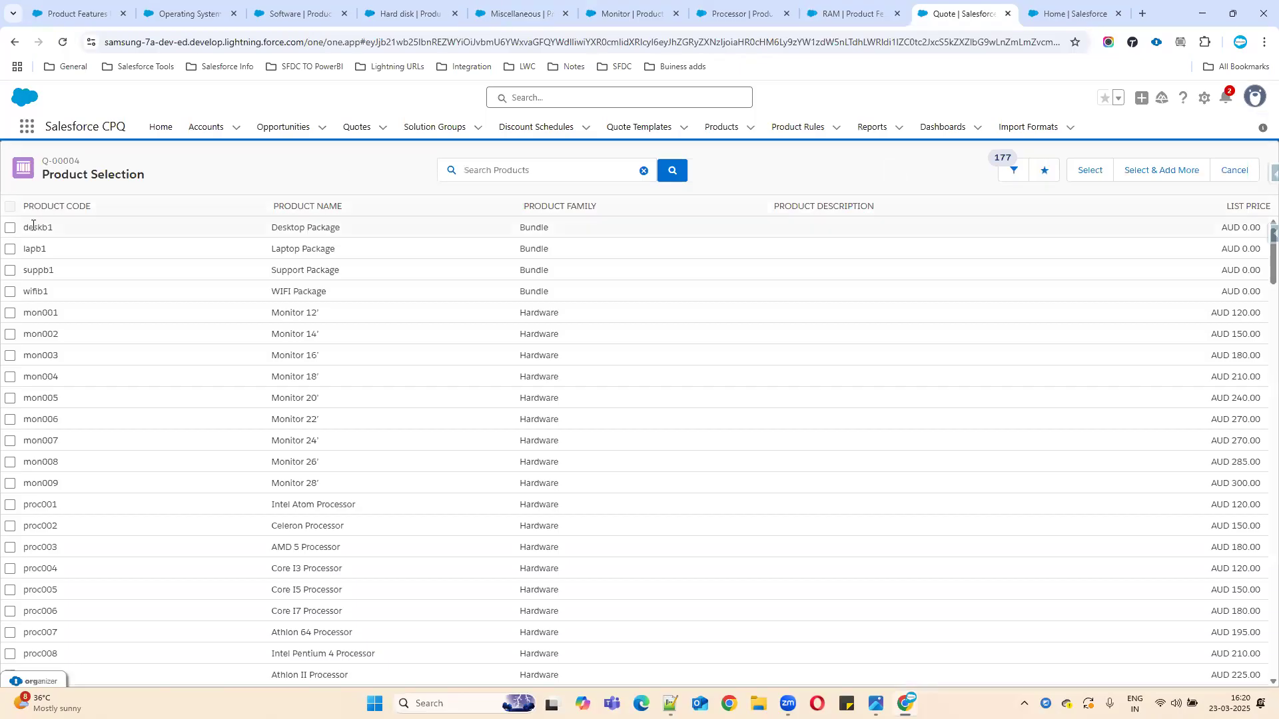
{"action": "left_click", "coordinate": [10, 227]}
{"action": "left_click", "coordinate": [1090, 170]}
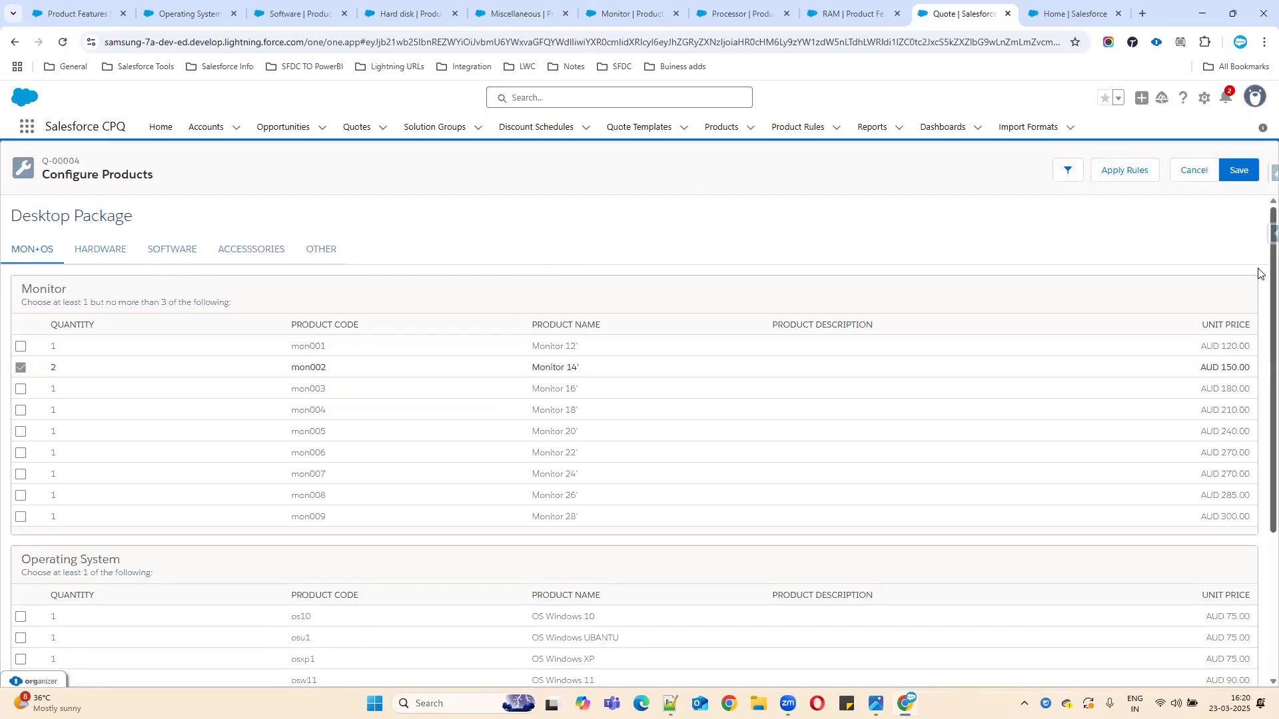
Step: Examine which features and options are grouped under the Mon+OS and Hardware categories of the Desktop Package configuration
{"action": "scroll", "coordinate": [1258, 333], "scroll_direction": "down", "scroll_amount": 3}
{"action": "scroll", "coordinate": [1258, 383], "scroll_direction": "up", "scroll_amount": 3}
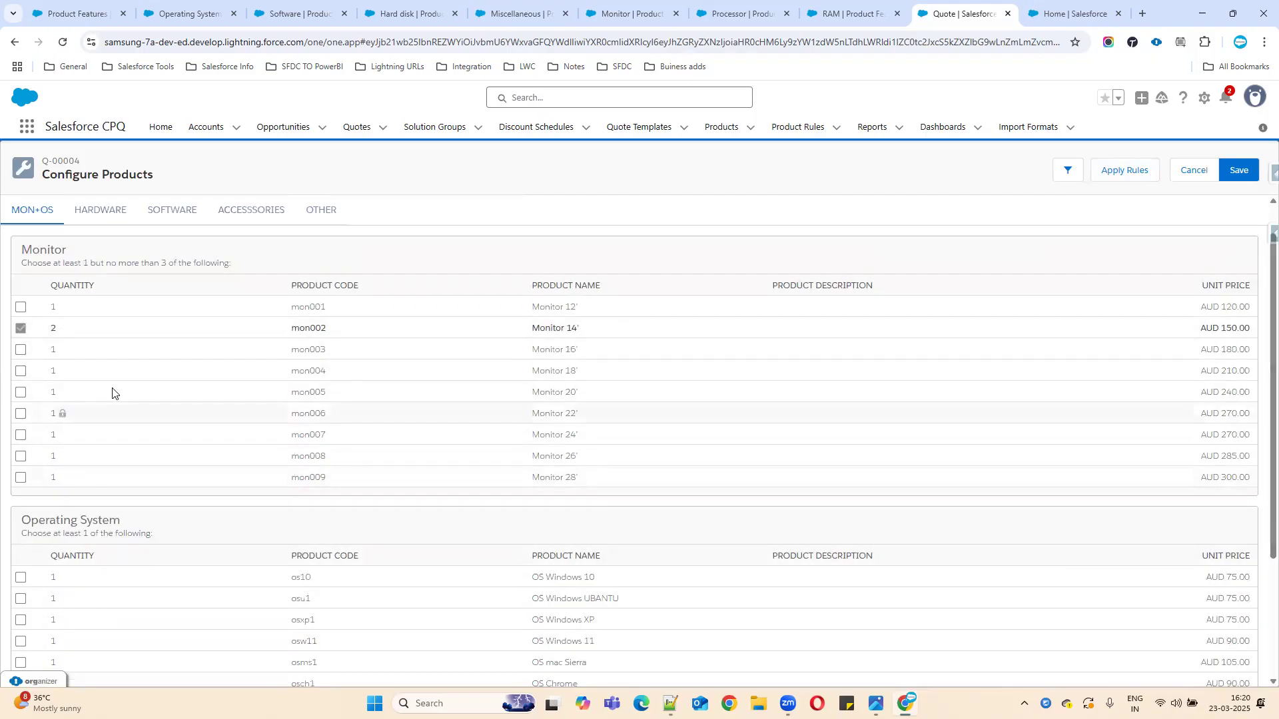
{"action": "left_click", "coordinate": [108, 213]}
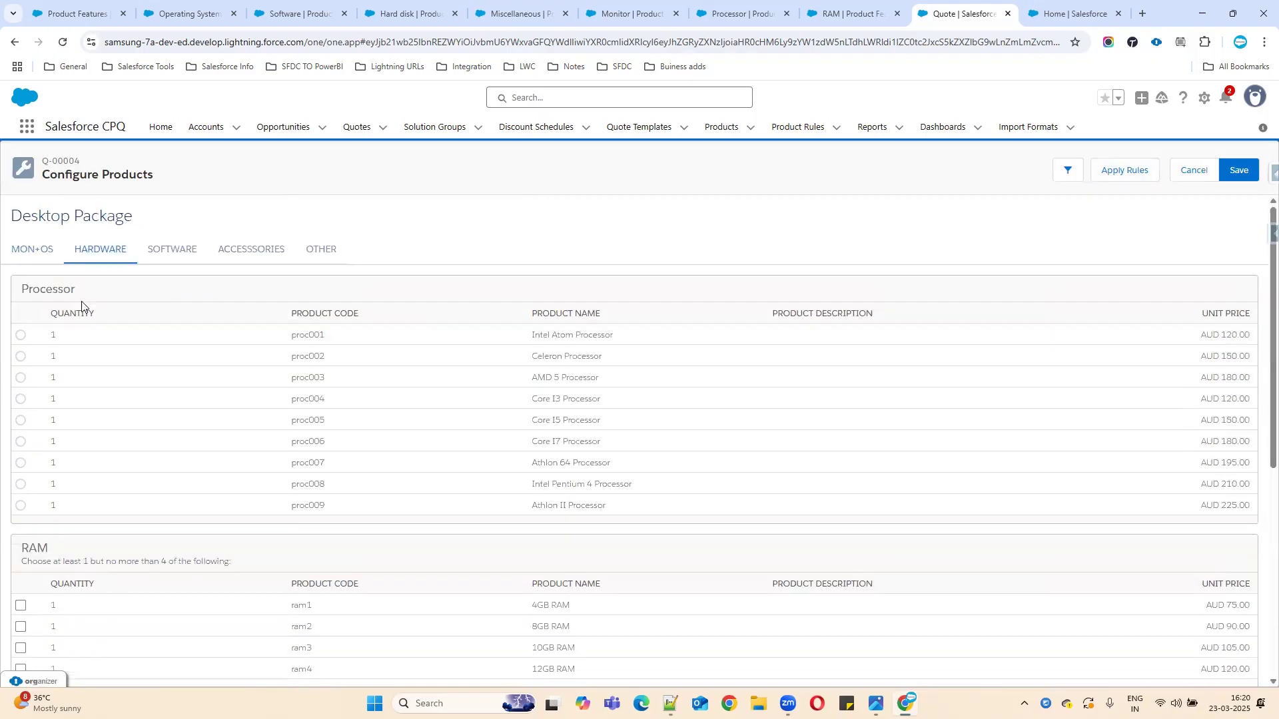
{"action": "scroll", "coordinate": [158, 537], "scroll_direction": "down", "scroll_amount": 5}
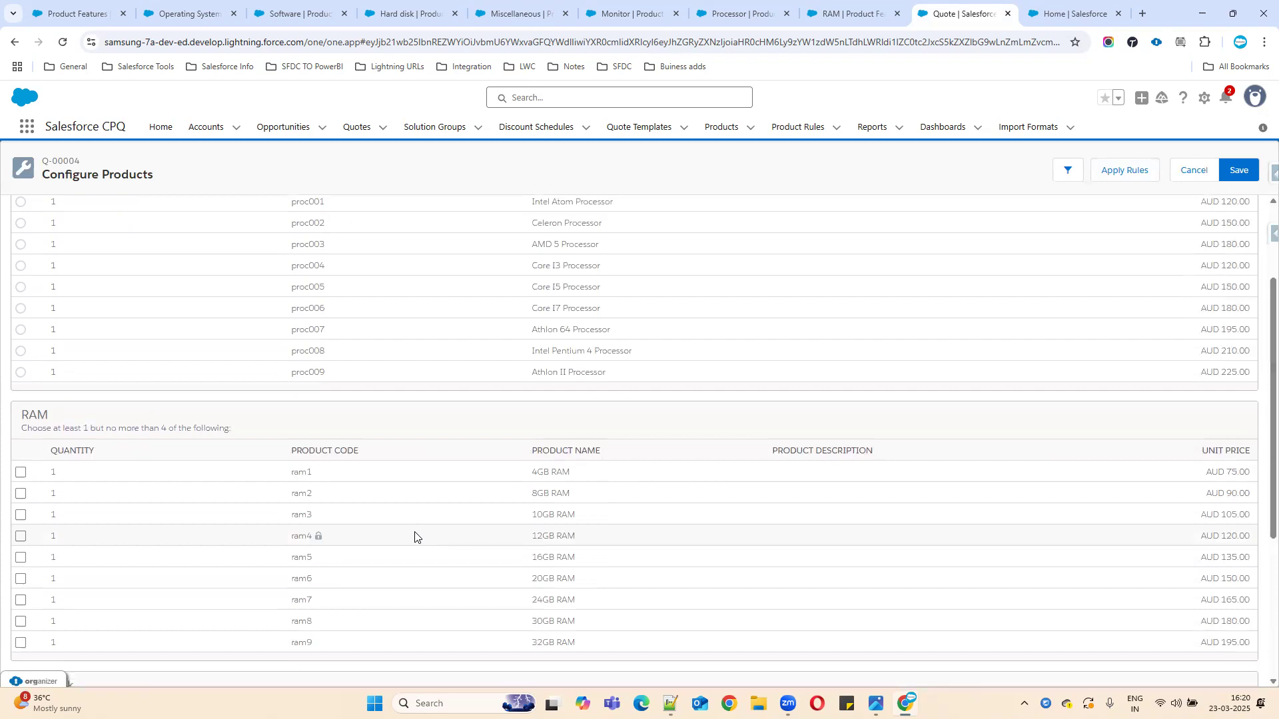
{"action": "scroll", "coordinate": [194, 508], "scroll_direction": "down", "scroll_amount": 1}
{"action": "scroll", "coordinate": [246, 377], "scroll_direction": "up", "scroll_amount": 4}
{"action": "scroll", "coordinate": [245, 379], "scroll_direction": "up", "scroll_amount": 4}
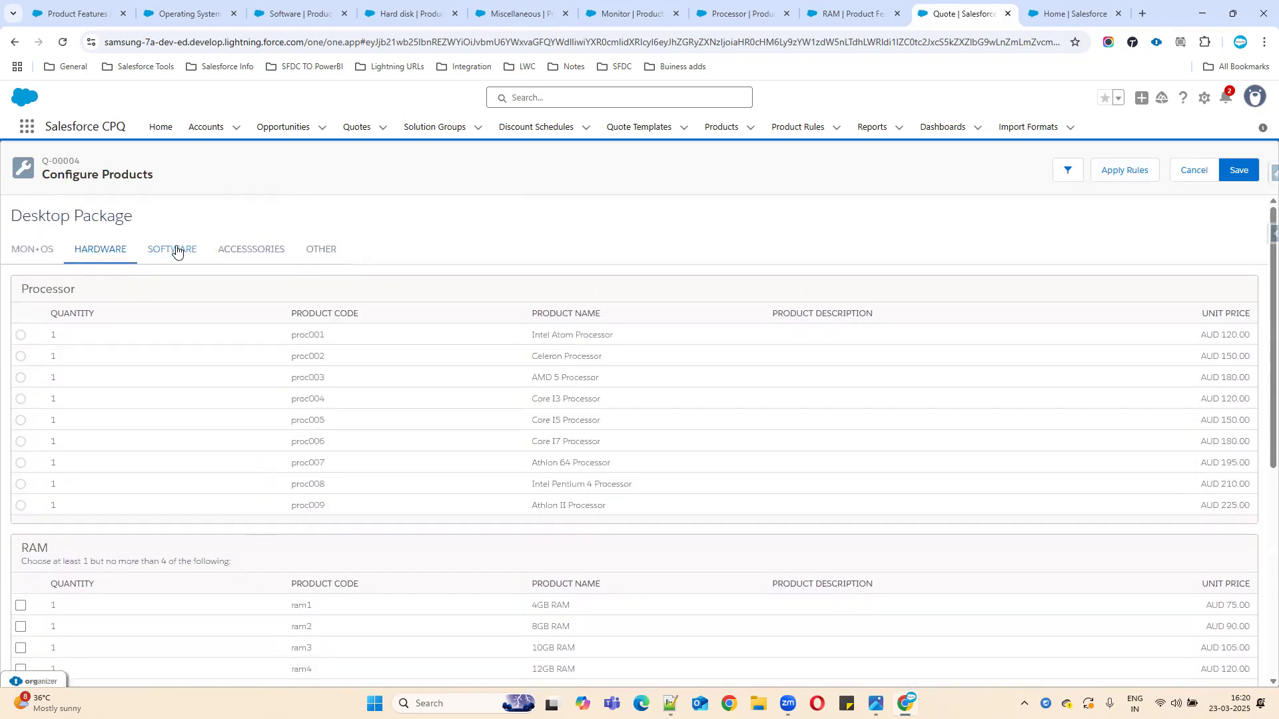
Step: Examine which features are grouped under the Software, Accesssories and Other categories of the Desktop Package configuration
{"action": "left_click", "coordinate": [174, 249]}
{"action": "left_click_drag", "start_coordinate": [29, 290], "coordinate": [127, 293]}
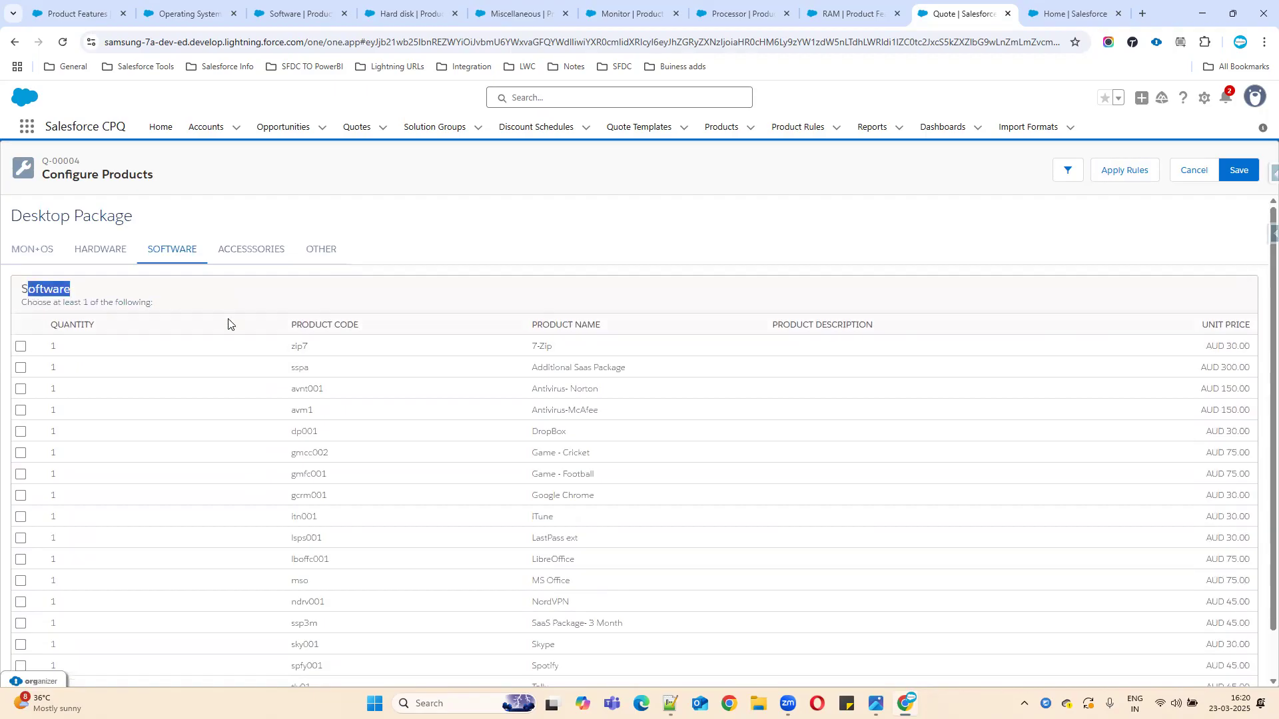
{"action": "scroll", "coordinate": [266, 522], "scroll_direction": "down", "scroll_amount": 1}
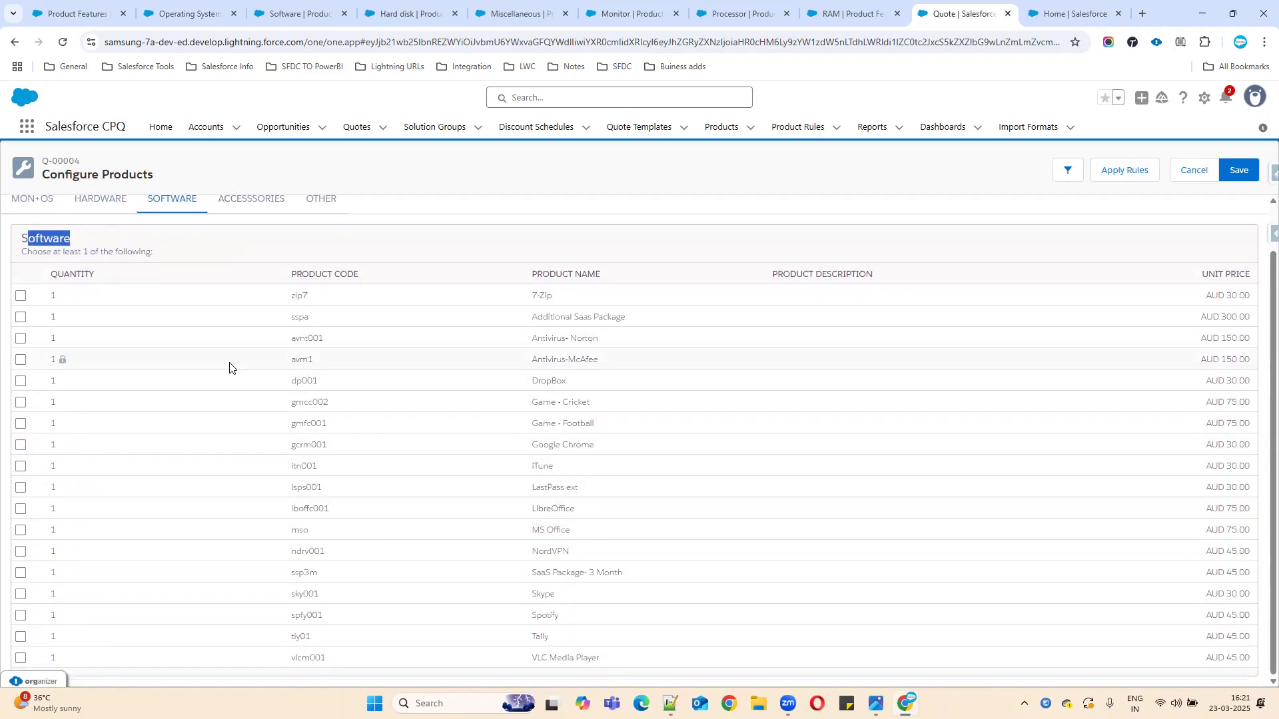
{"action": "scroll", "coordinate": [230, 363], "scroll_direction": "up", "scroll_amount": 1}
{"action": "left_click", "coordinate": [240, 249]}
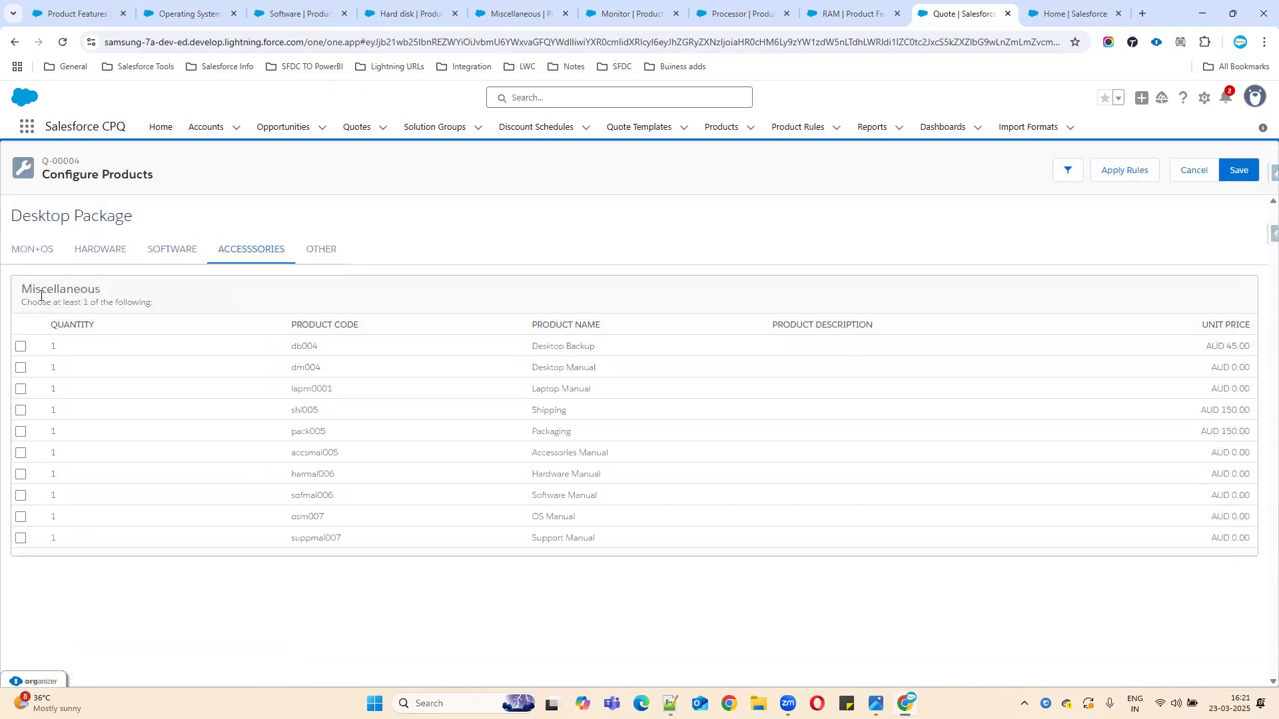
{"action": "left_click_drag", "start_coordinate": [42, 290], "coordinate": [256, 300]}
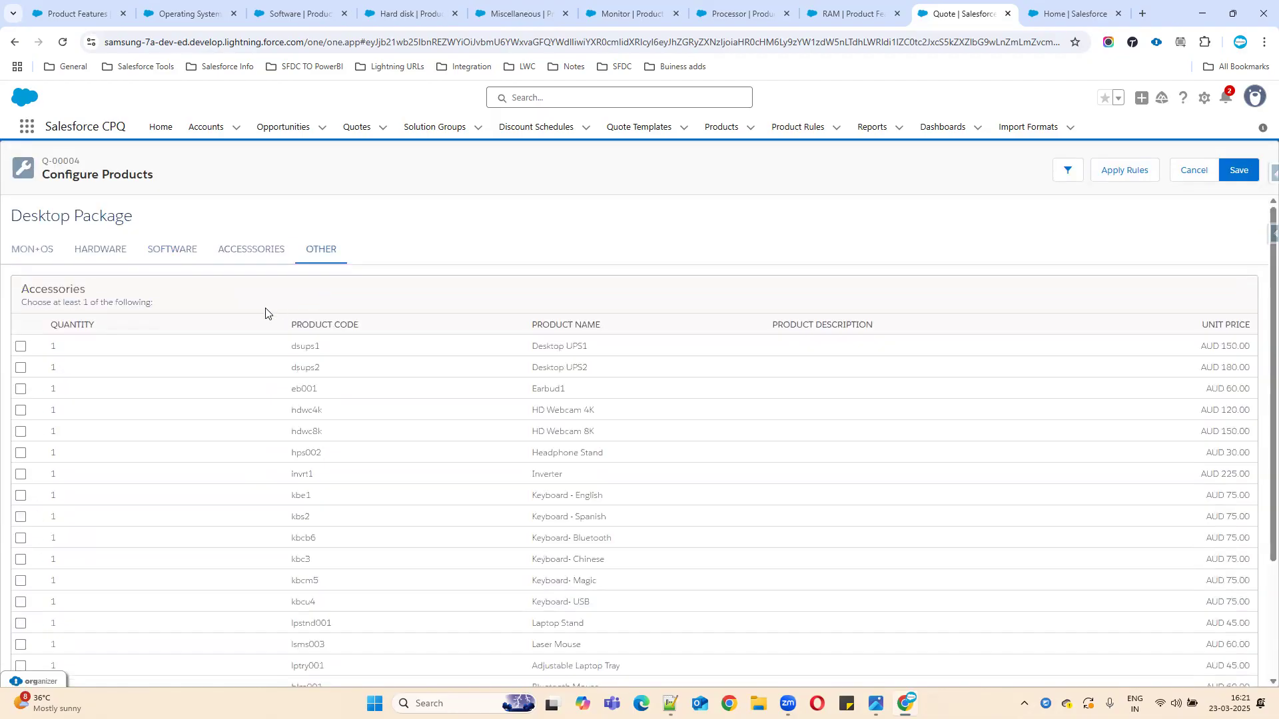
{"action": "left_click_drag", "start_coordinate": [24, 285], "coordinate": [190, 295]}
{"action": "left_click", "coordinate": [230, 252]}
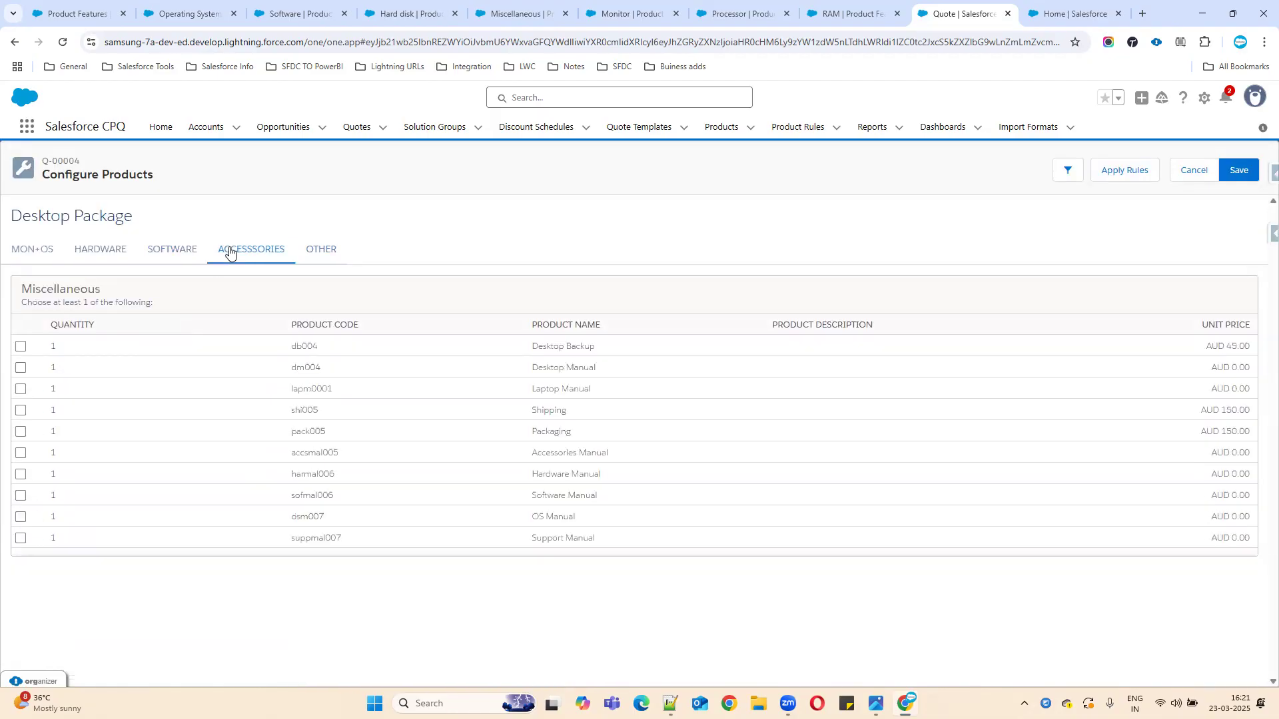
{"action": "left_click", "coordinate": [321, 250]}
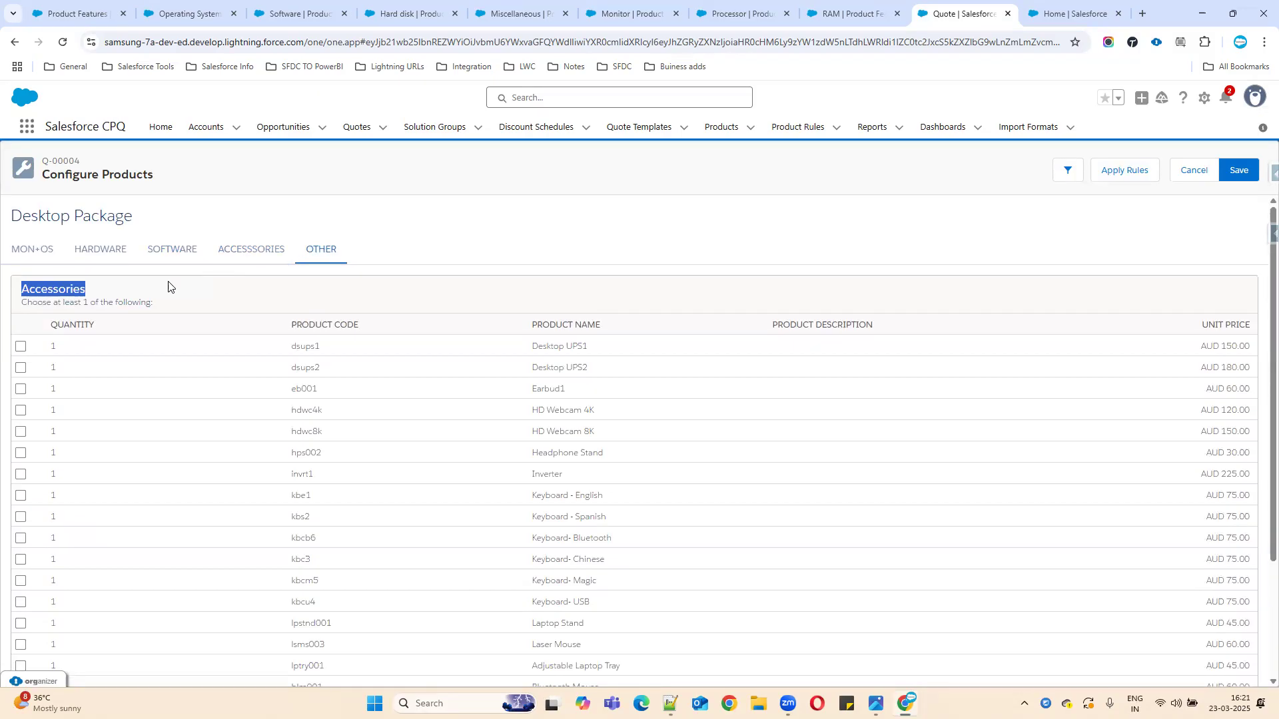
{"action": "double_click", "coordinate": [61, 290]}
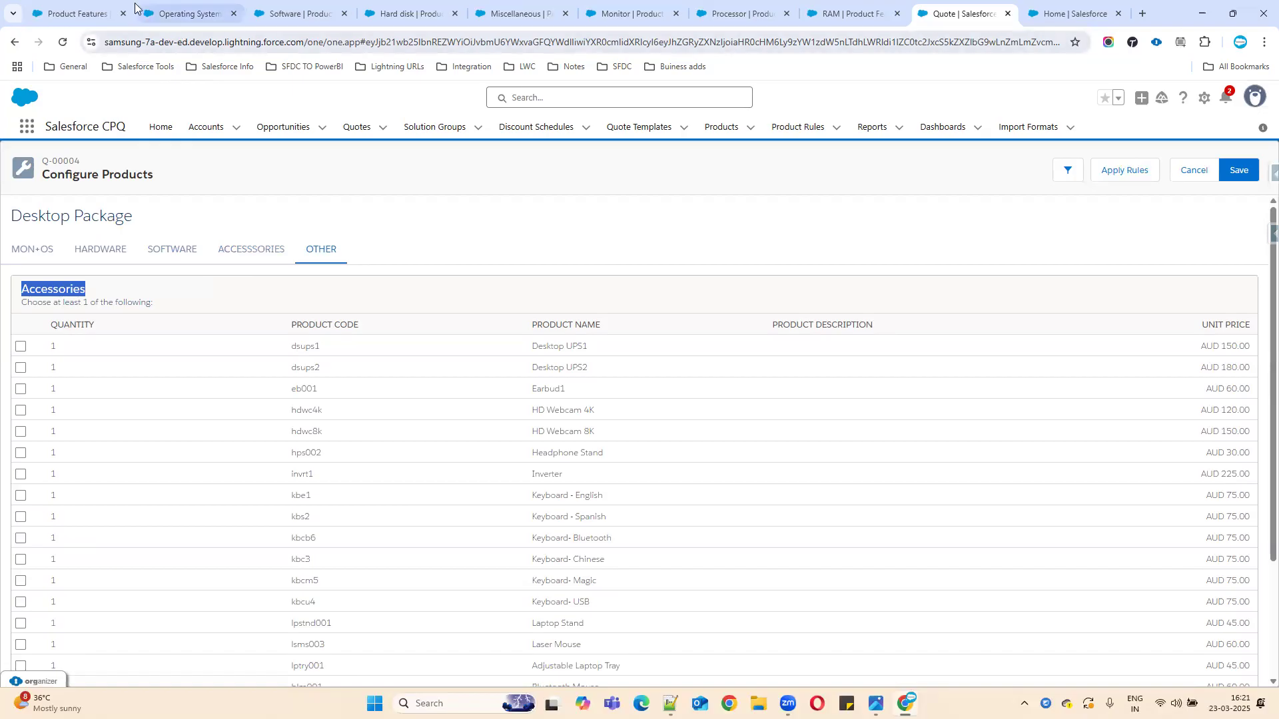
Step: Open the Accessories feature record from the Desktop Package's features list and compare its Category with the Other group on the quote
{"action": "left_click", "coordinate": [75, 13]}
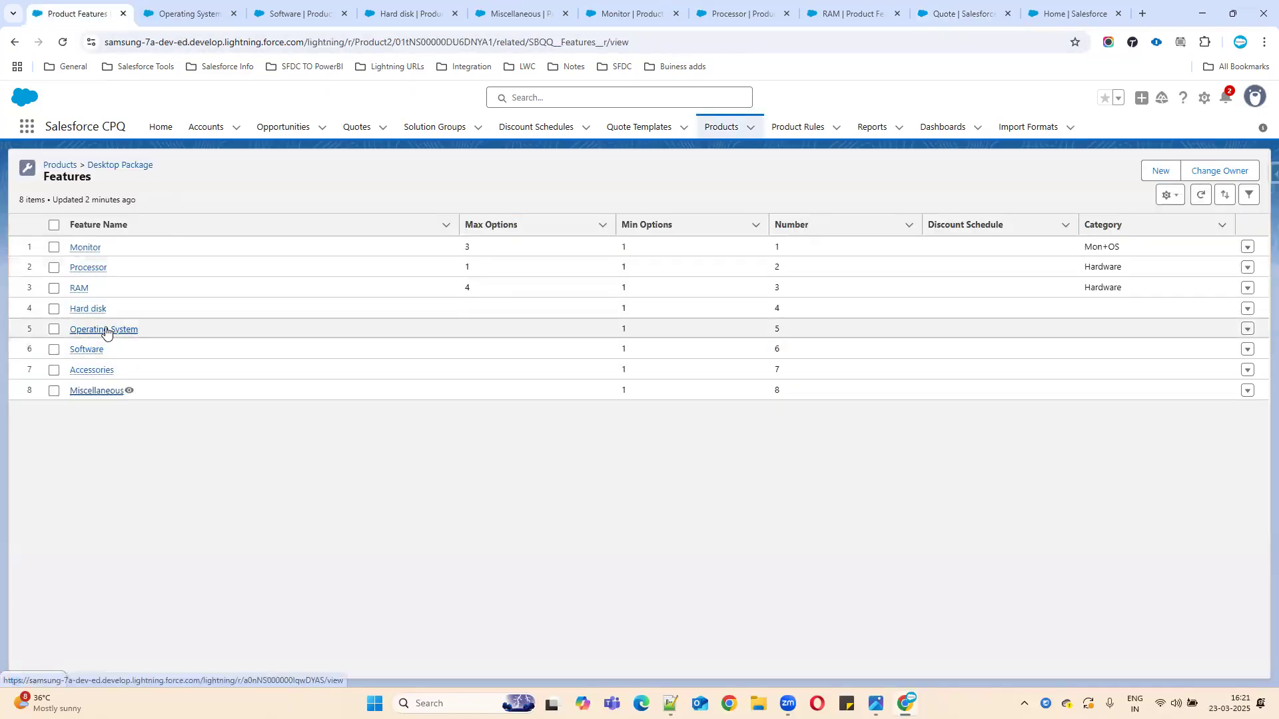
{"action": "left_click", "coordinate": [102, 372]}
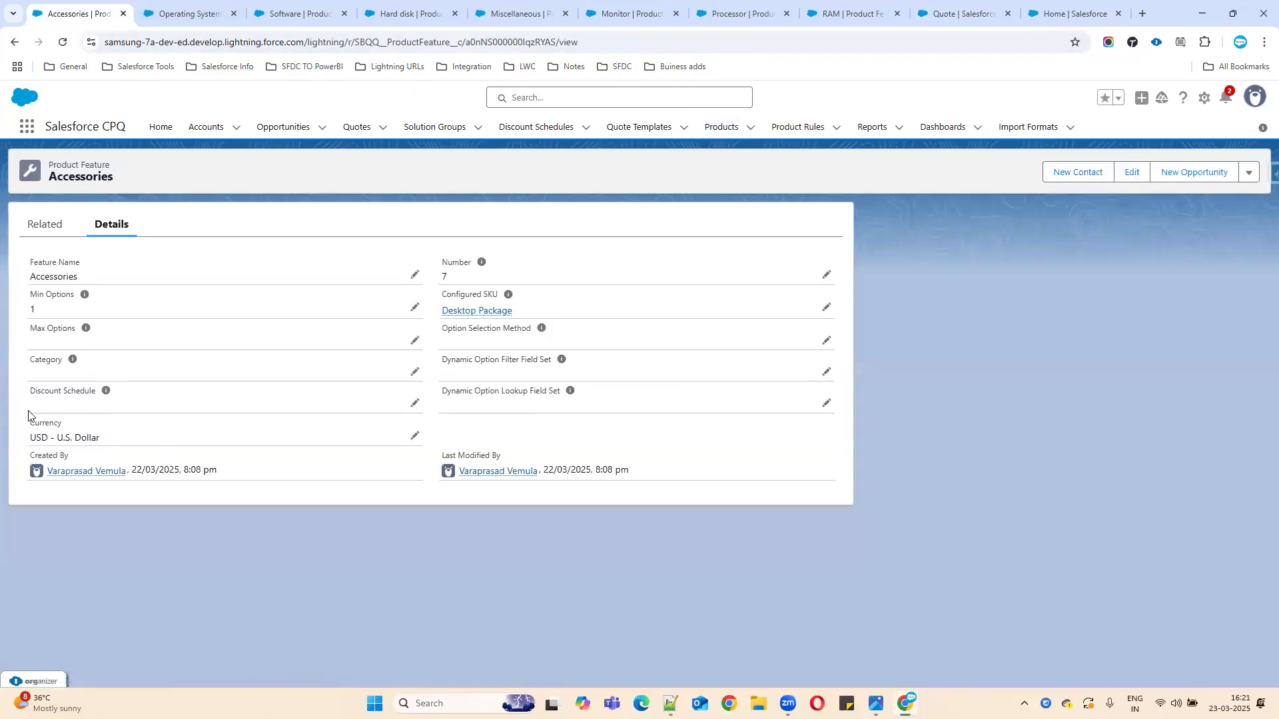
{"action": "left_click_drag", "start_coordinate": [12, 366], "coordinate": [128, 377]}
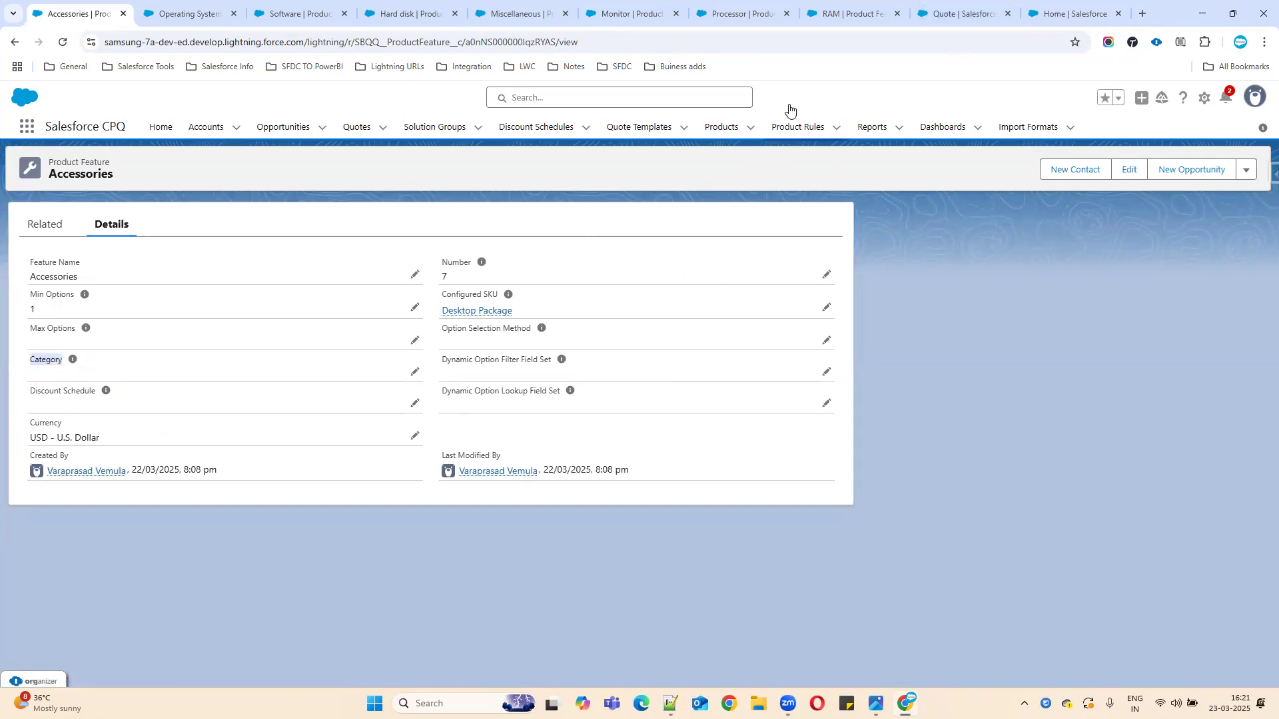
{"action": "left_click", "coordinate": [942, 14]}
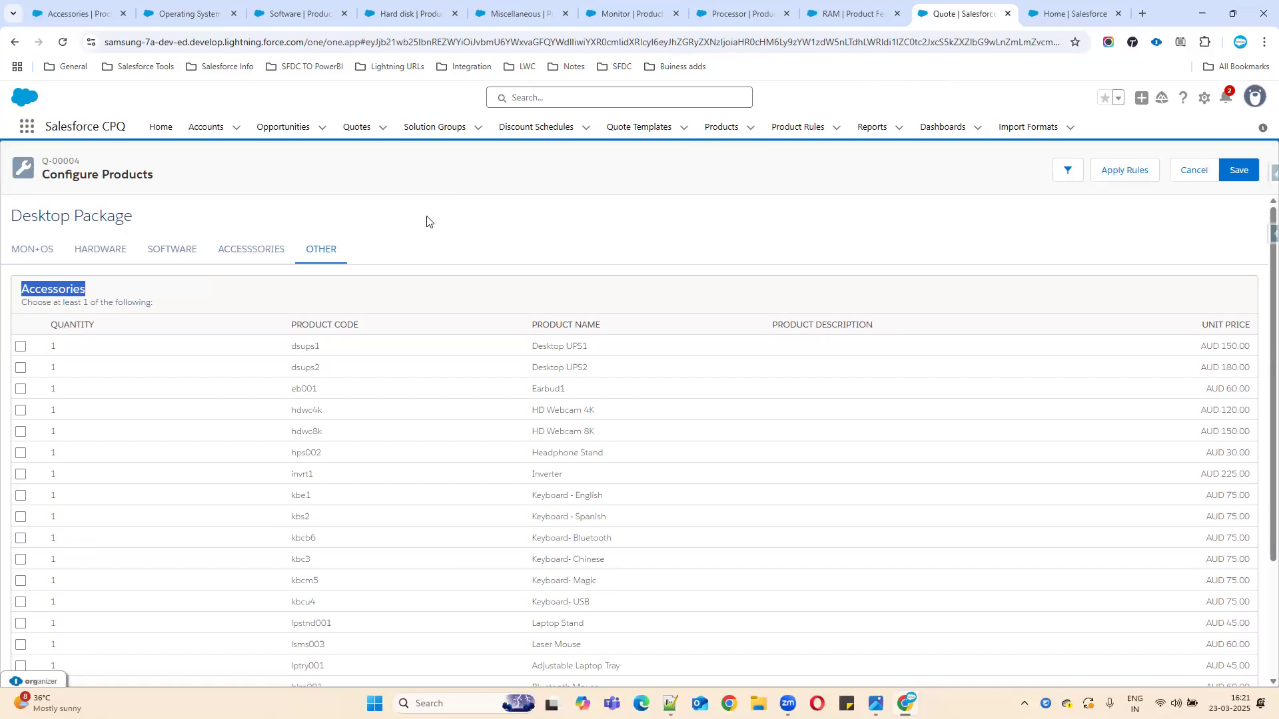
{"action": "left_click", "coordinate": [42, 289]}
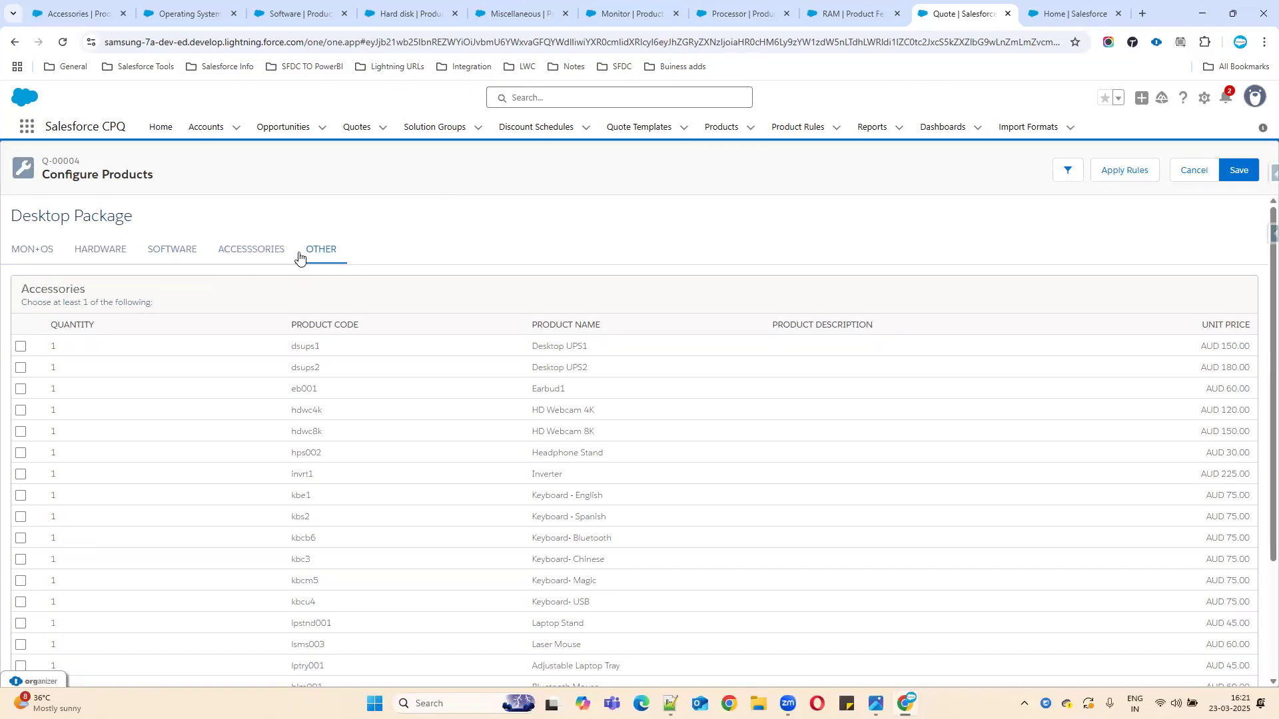
Step: Set the Accessories product feature's Category to Accesssories and save the record
{"action": "left_click", "coordinate": [73, 13]}
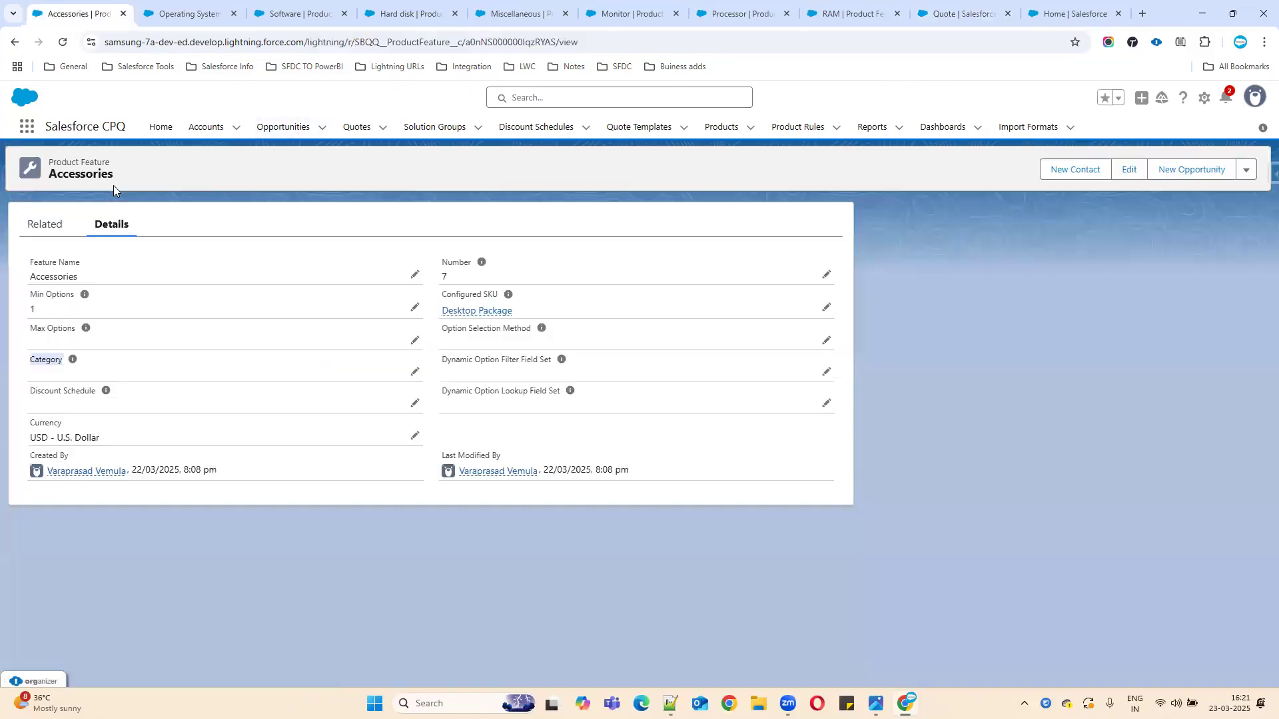
{"action": "left_click", "coordinate": [414, 372]}
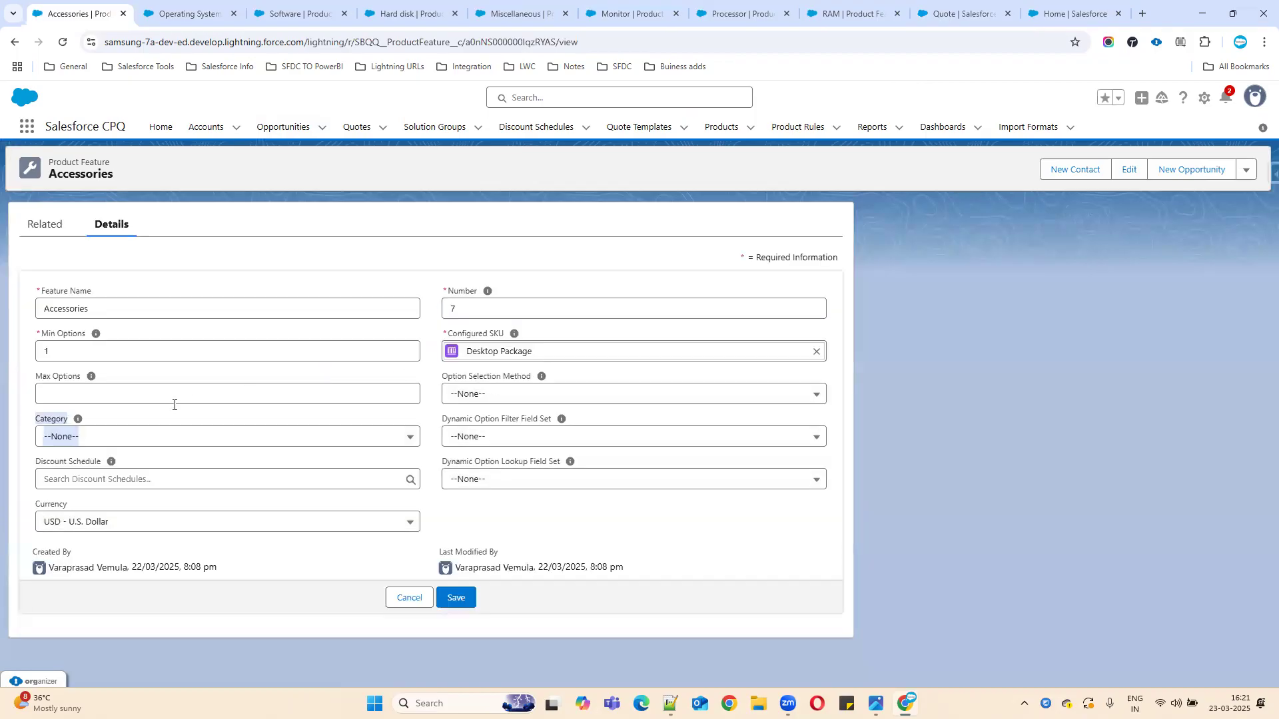
{"action": "left_click", "coordinate": [155, 438]}
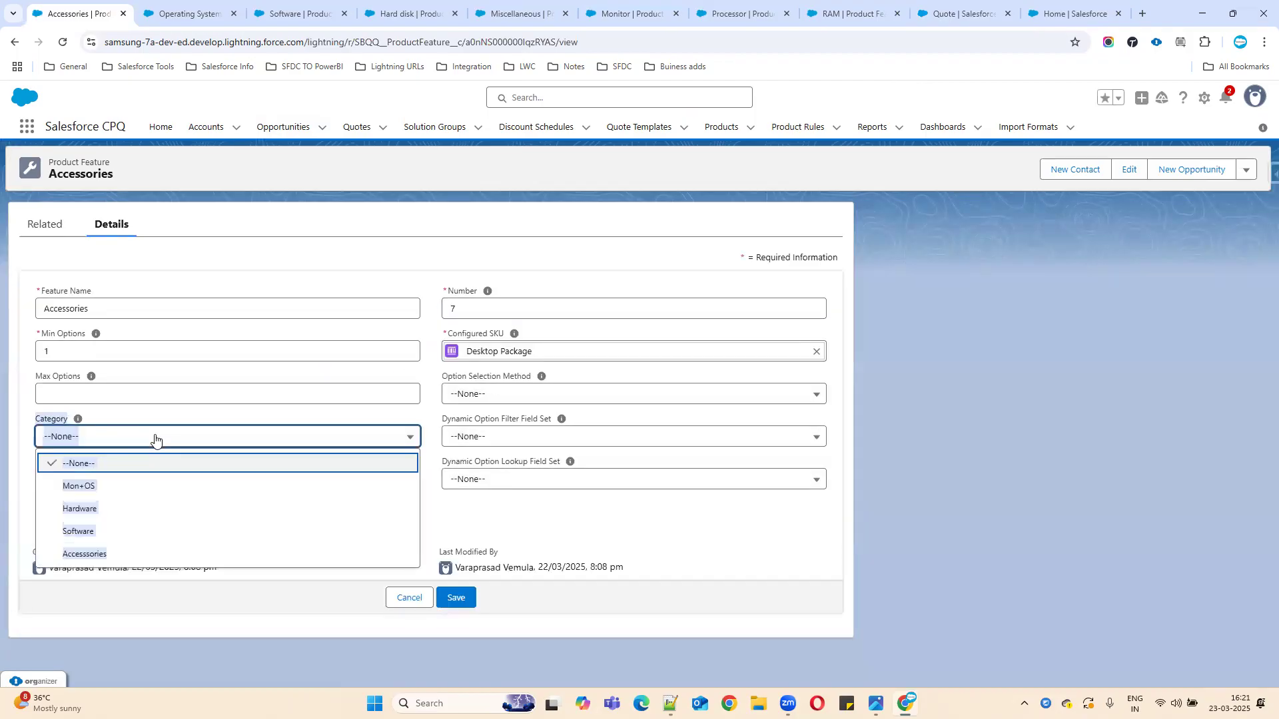
{"action": "left_click", "coordinate": [115, 552]}
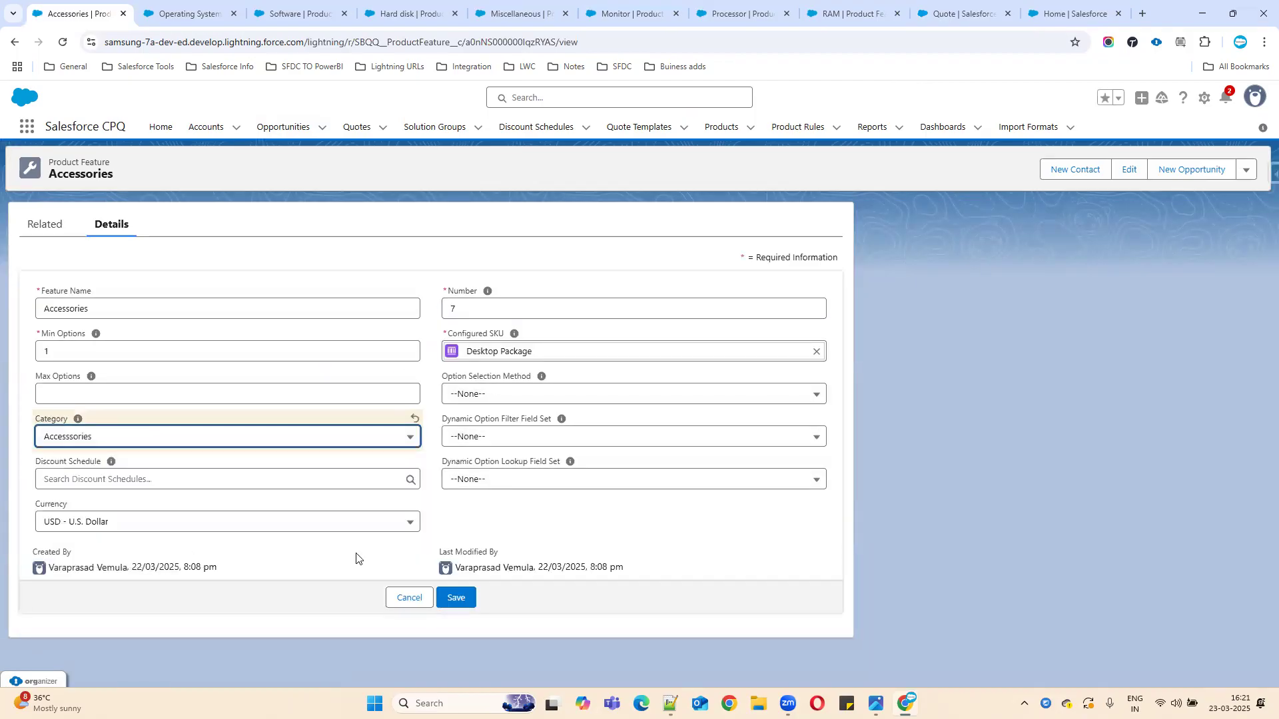
{"action": "left_click", "coordinate": [451, 599]}
Step: Return to the quote, reload its line editor and add the Desktop Package to open its bundle configuration again
{"action": "left_click", "coordinate": [959, 13]}
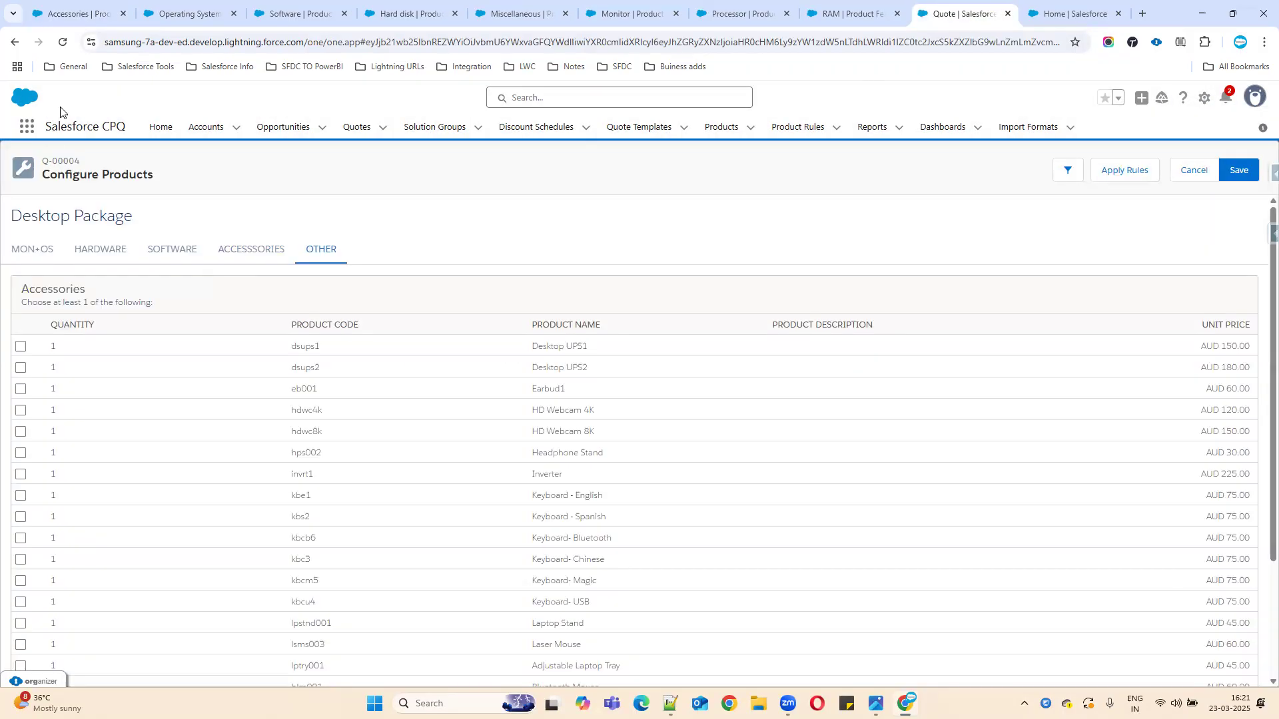
{"action": "left_click", "coordinate": [65, 44]}
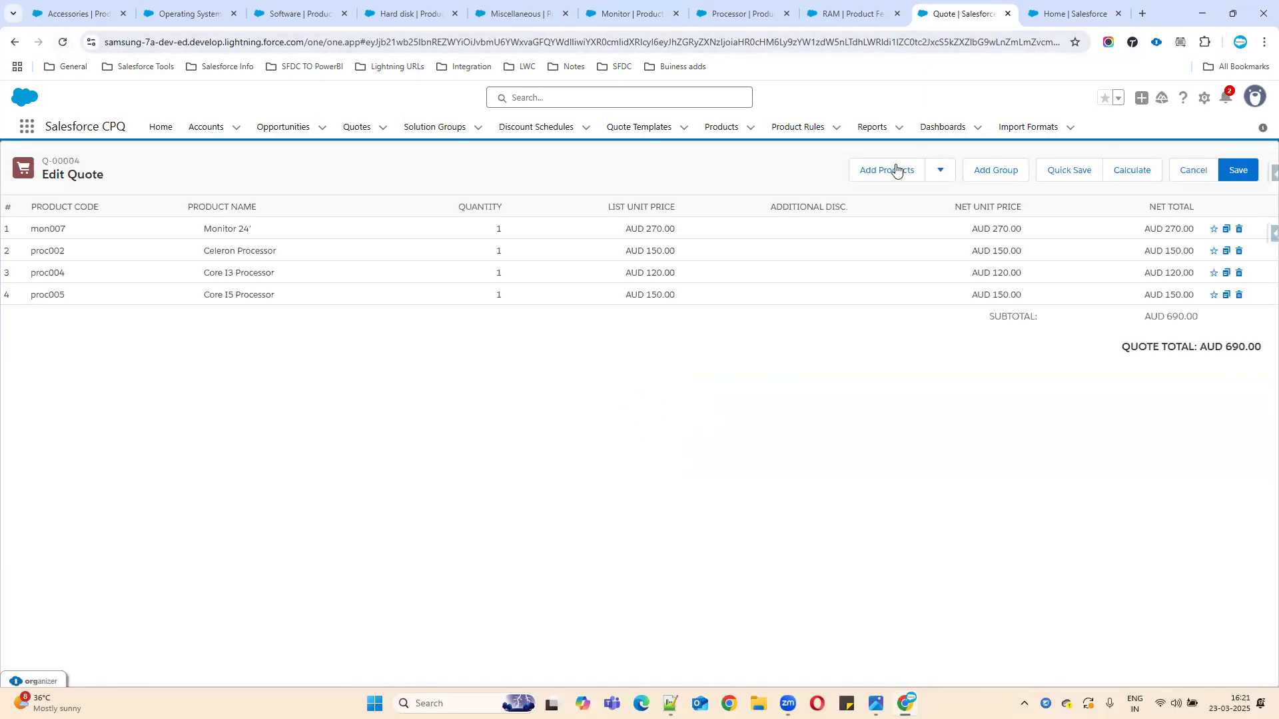
{"action": "left_click", "coordinate": [897, 170]}
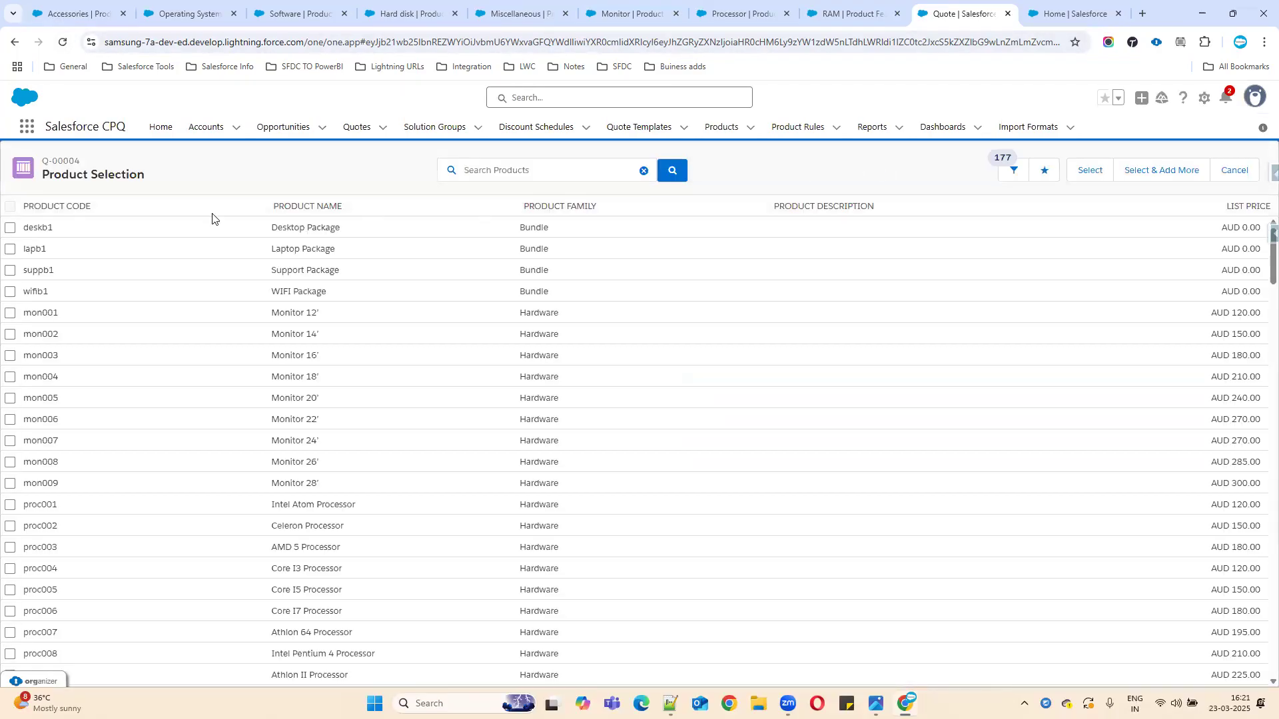
{"action": "left_click", "coordinate": [10, 228]}
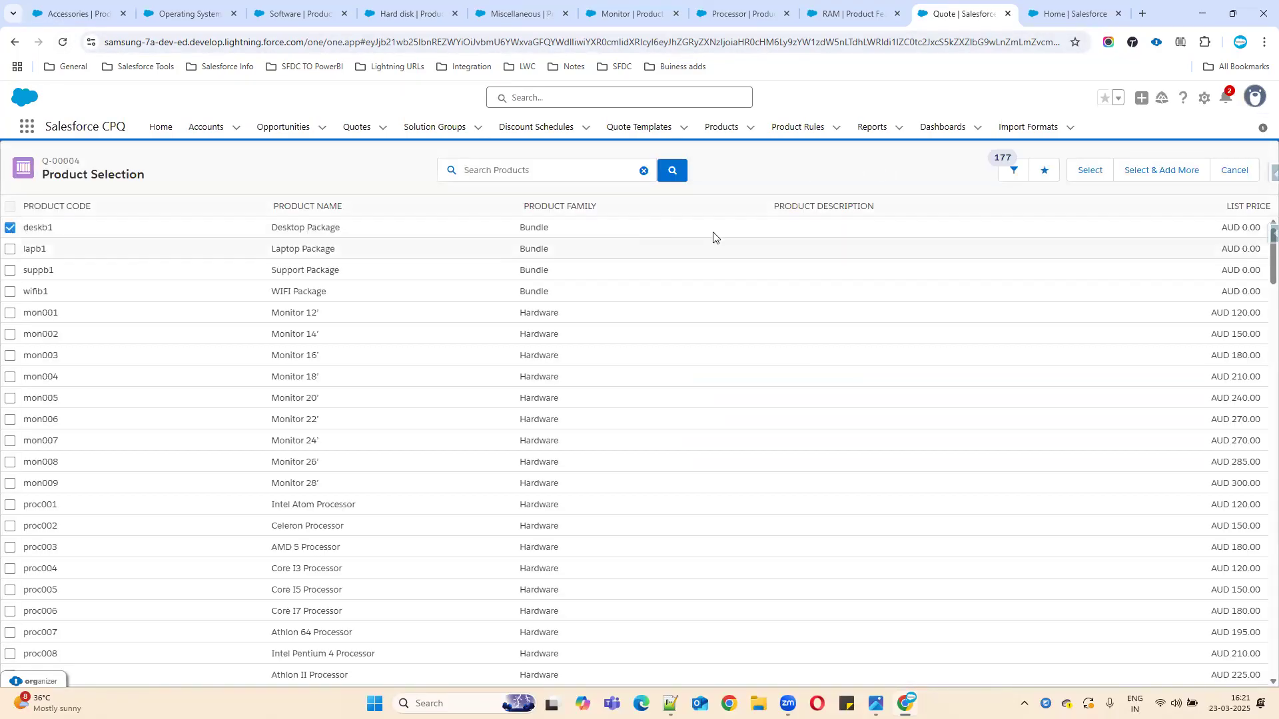
{"action": "left_click", "coordinate": [1070, 178]}
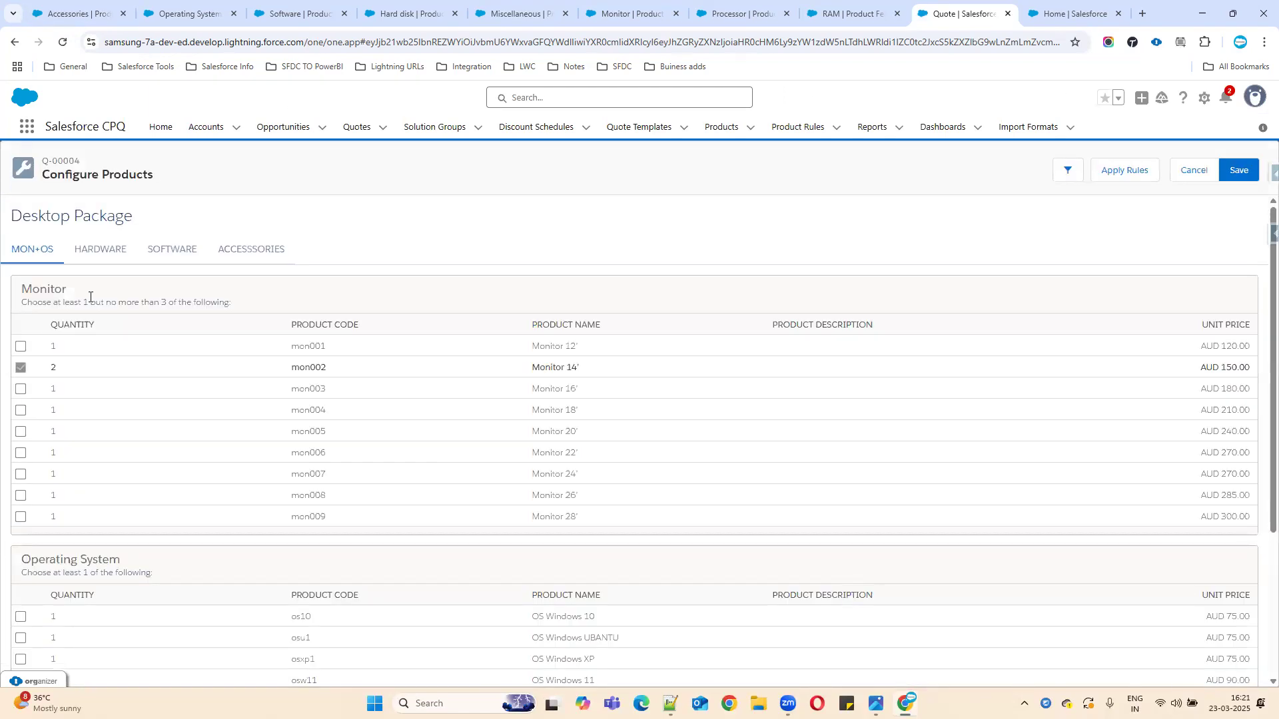
Step: Review the features grouped under the Accesssories, Software, Hardware and Mon+OS categories of the reloaded bundle configuration
{"action": "left_click", "coordinate": [248, 261]}
{"action": "scroll", "coordinate": [203, 379], "scroll_direction": "down", "scroll_amount": 5}
{"action": "left_click_drag", "start_coordinate": [22, 474], "coordinate": [245, 484]}
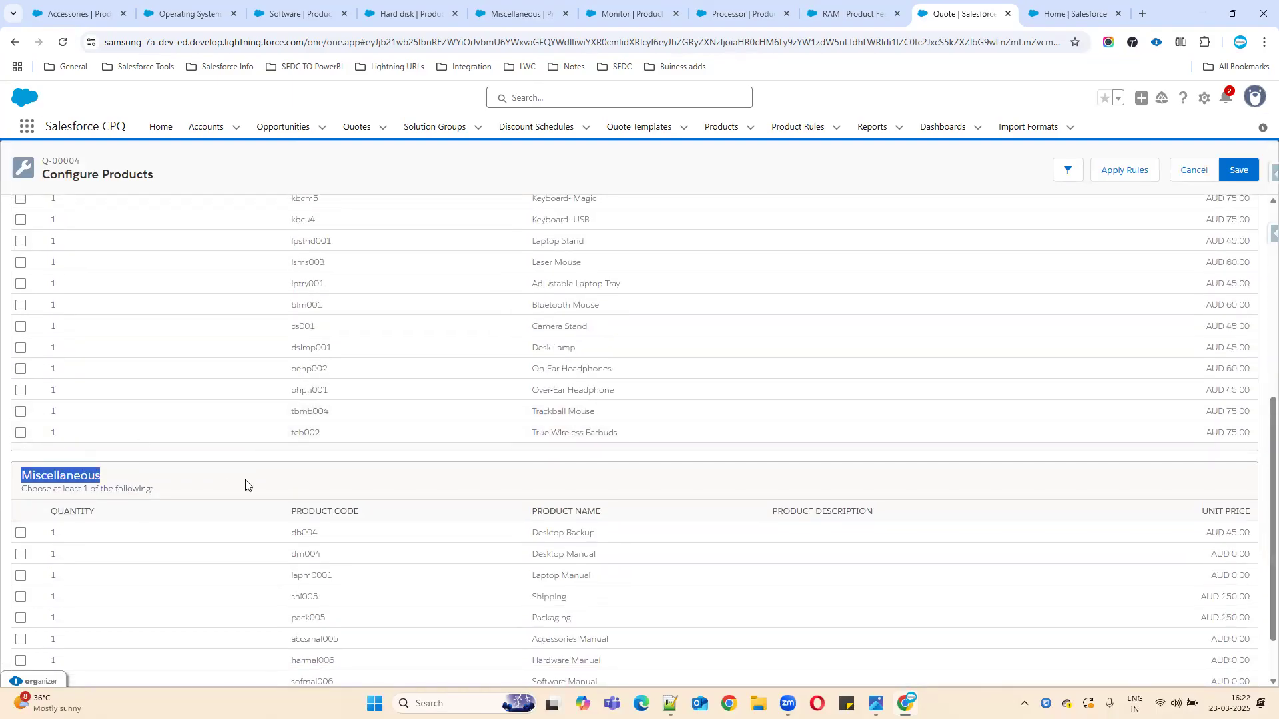
{"action": "scroll", "coordinate": [211, 363], "scroll_direction": "up", "scroll_amount": 5}
{"action": "left_click", "coordinate": [180, 258]}
{"action": "left_click", "coordinate": [99, 252]}
{"action": "left_click", "coordinate": [37, 258]}
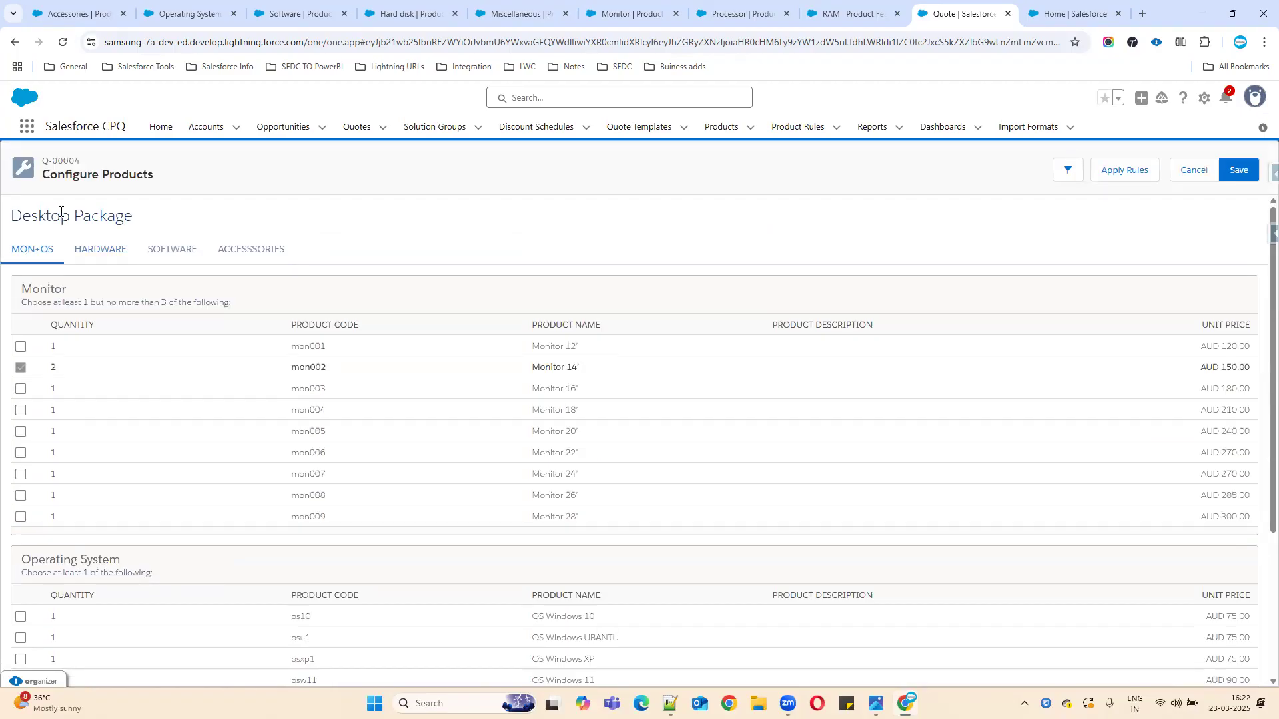
Step: Copy the Category field label from the Operating System feature record and paste it on a new line below Max Option in the Notepad++ notes
{"action": "left_click", "coordinate": [183, 14]}
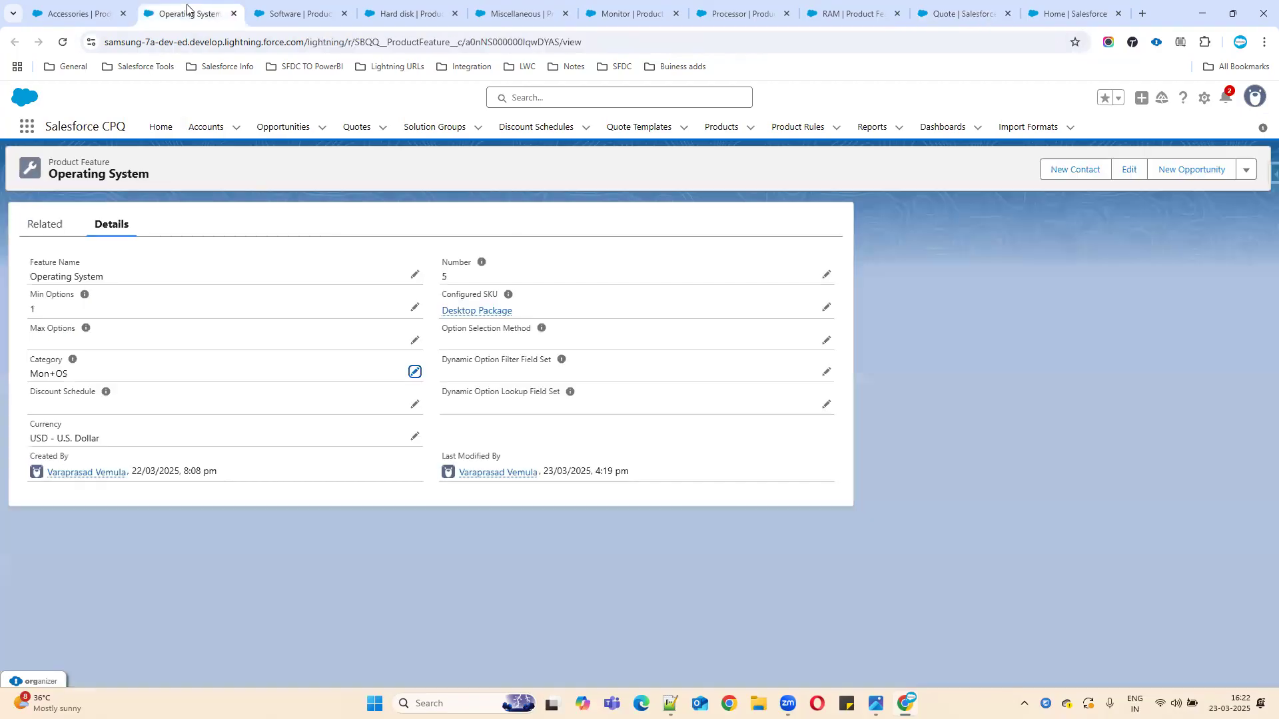
{"action": "left_click_drag", "start_coordinate": [30, 363], "coordinate": [83, 363]}
{"action": "key", "text": "ctrl+c"}
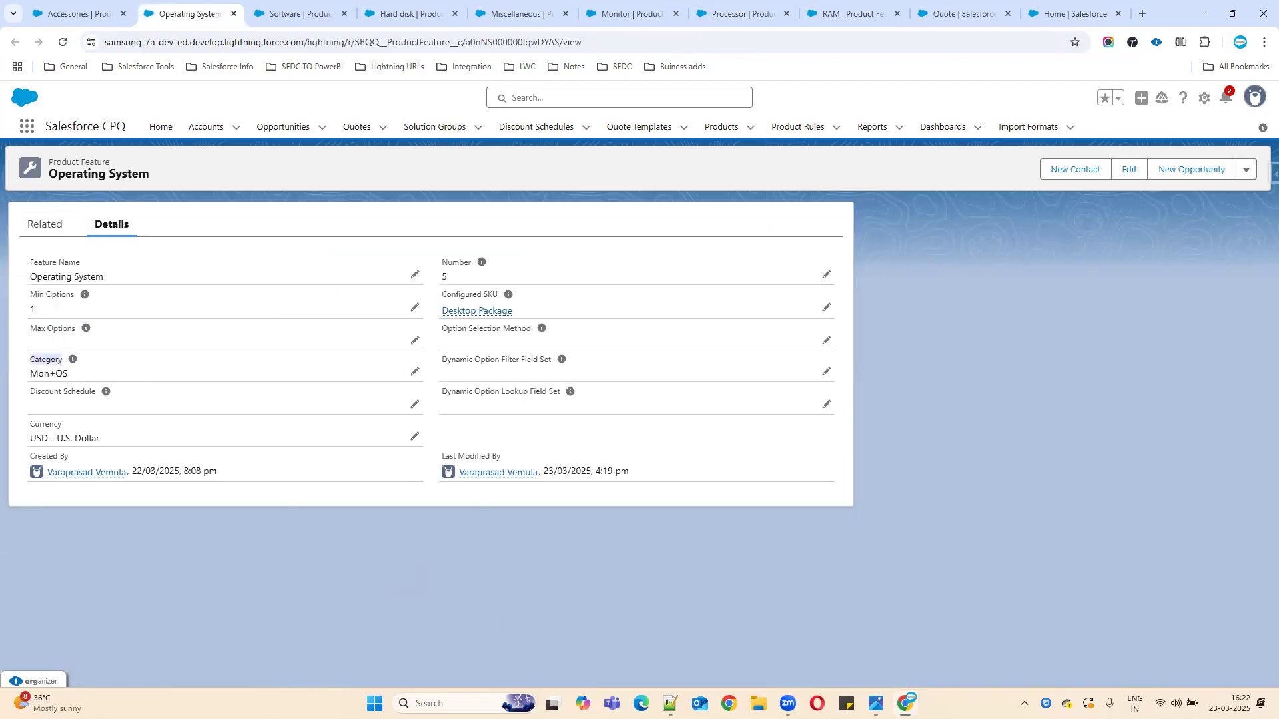
{"action": "key", "text": "alt+Tab"}
{"action": "scroll", "coordinate": [142, 621], "scroll_direction": "down", "scroll_amount": 1}
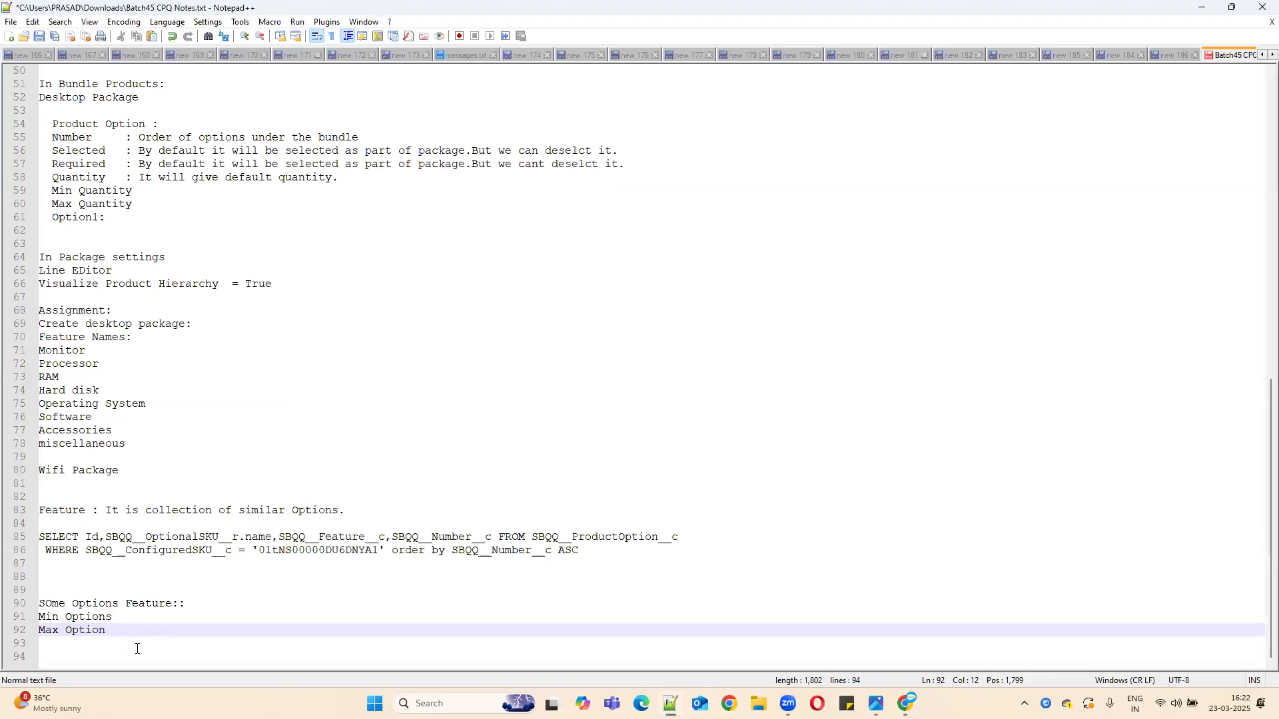
{"action": "key", "text": "Return"}
{"action": "key", "text": "ctrl+v"}
{"action": "key", "text": "Return"}
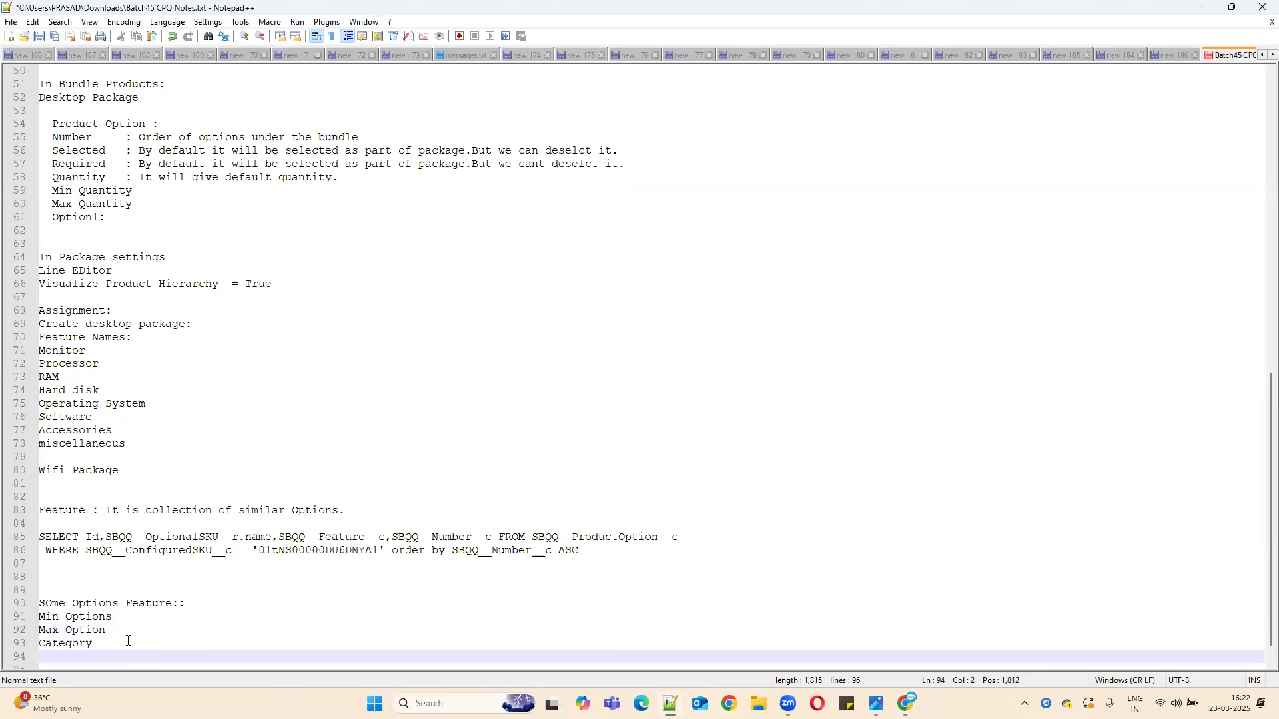
Step: Complete the Category line in the notes with the description ": To categorize features."
{"action": "left_click", "coordinate": [128, 641]}
{"action": "type", "text": ": "}
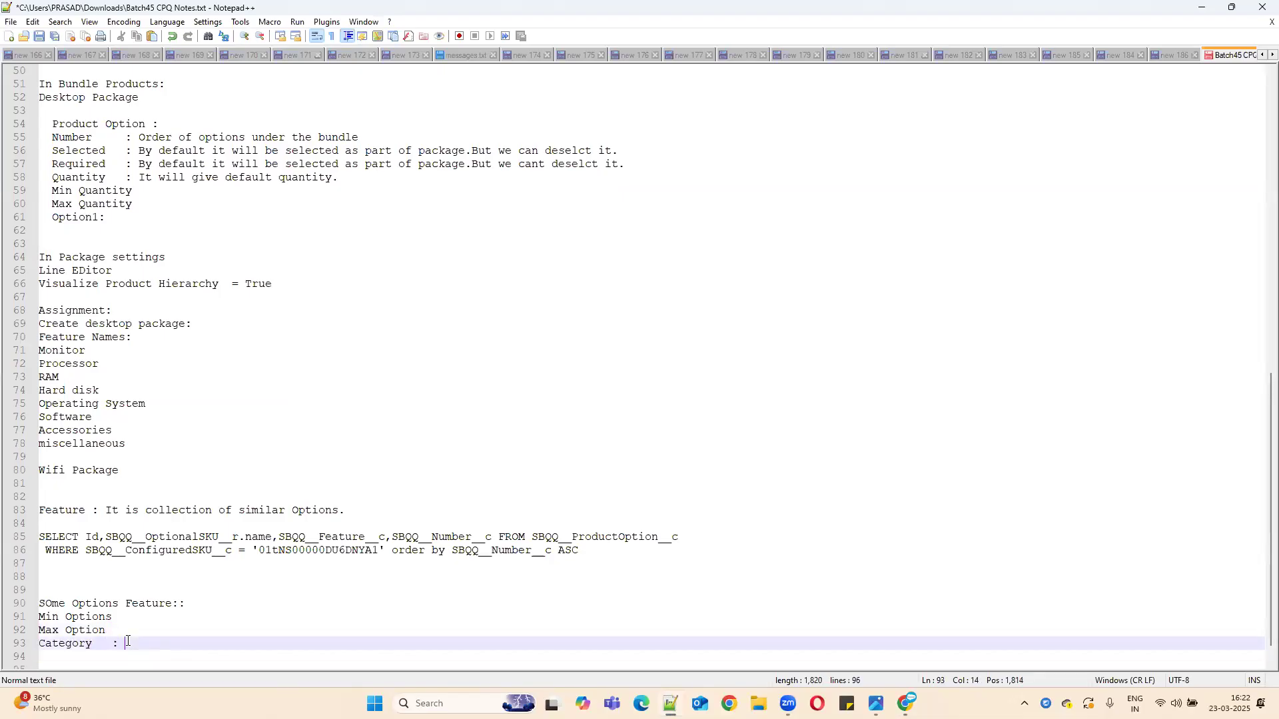
{"action": "type", "text": "To categorize fetures"}
{"action": "type", "text": "ure"}
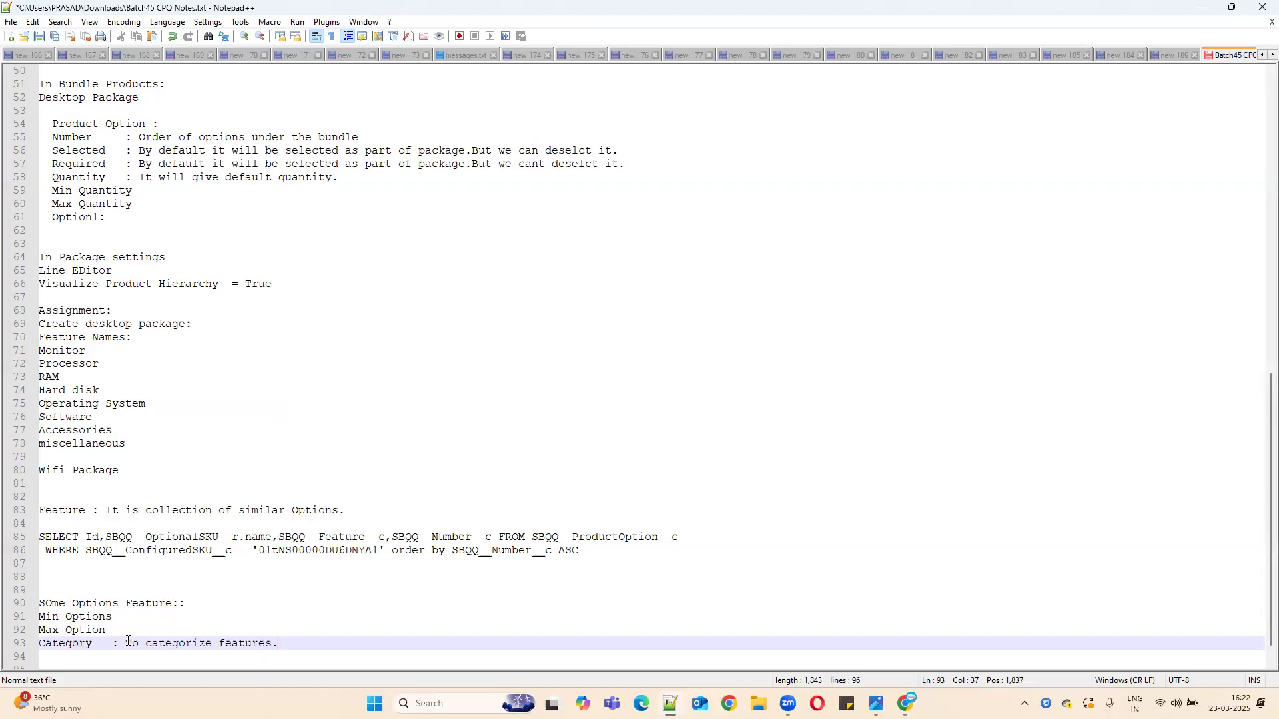
Step: Correct "SOme" to "Some" in the "Options Feature::" heading of the notes
{"action": "left_click", "coordinate": [53, 601]}
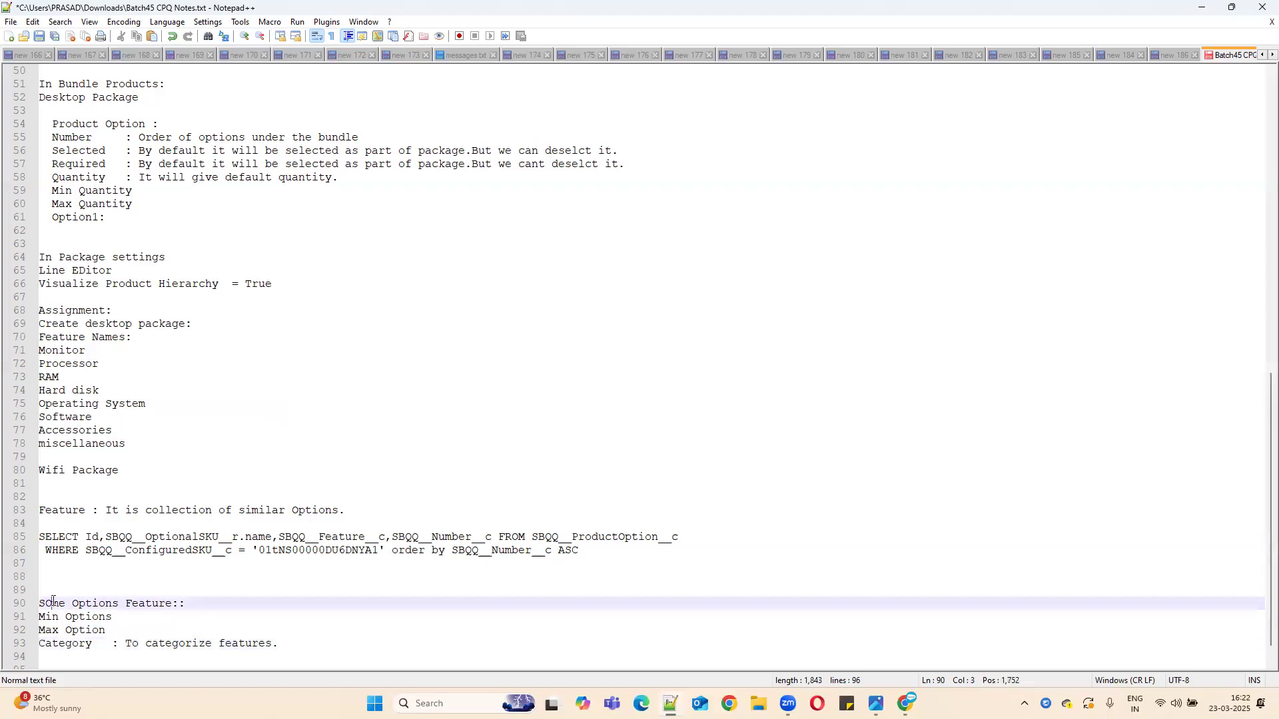
{"action": "key", "text": "BackSpace"}
{"action": "type", "text": "o"}
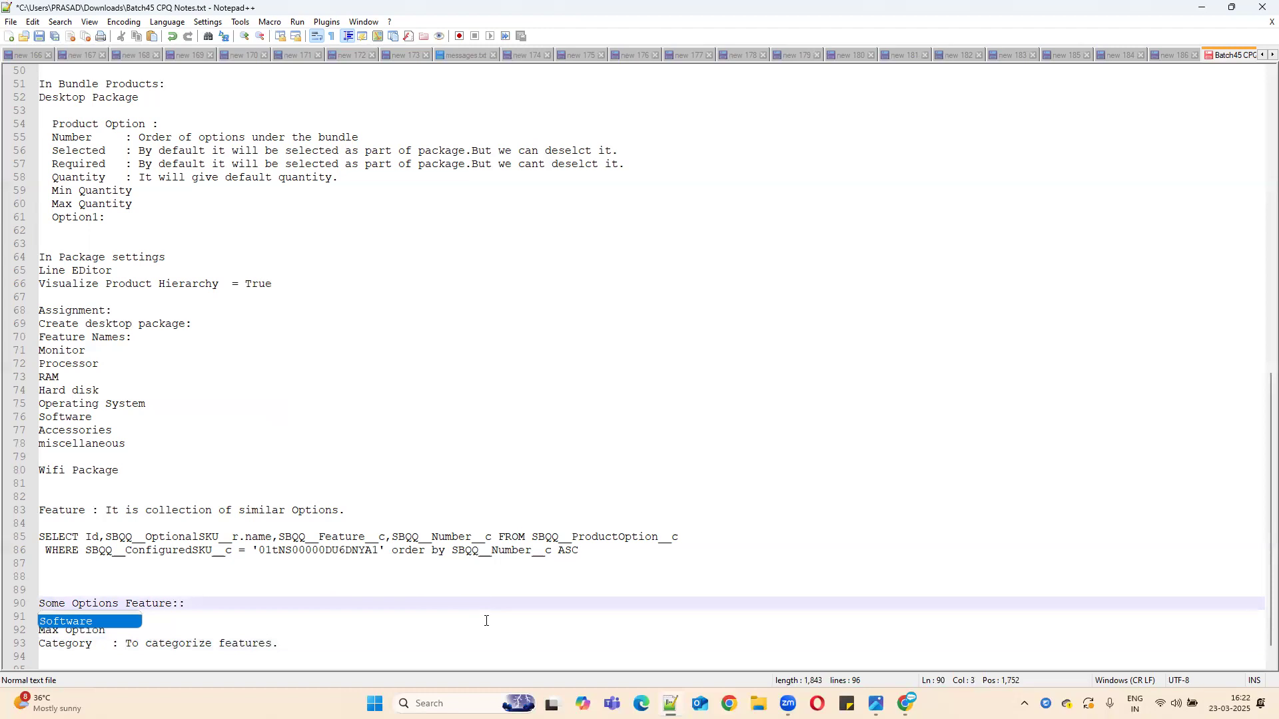
Step: Add seven blank lines below the Category line at the end of the notes
{"action": "key", "text": "Escape"}
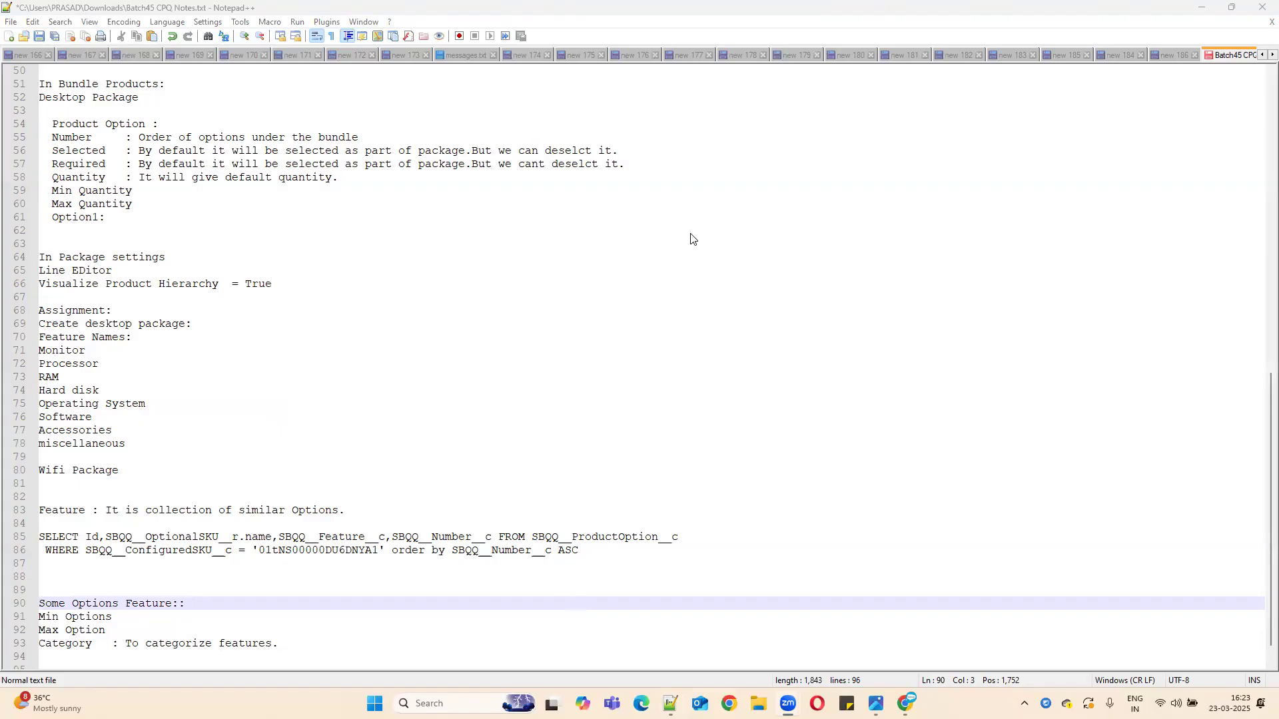
{"action": "left_click", "coordinate": [293, 646]}
{"action": "key", "text": "Return"}
{"action": "key", "text": "Return"}
{"action": "key", "text": "Return"}
{"action": "key", "text": "Return"}
{"action": "key", "text": "Return"}
{"action": "key", "text": "Return"}
{"action": "key", "text": "Return"}
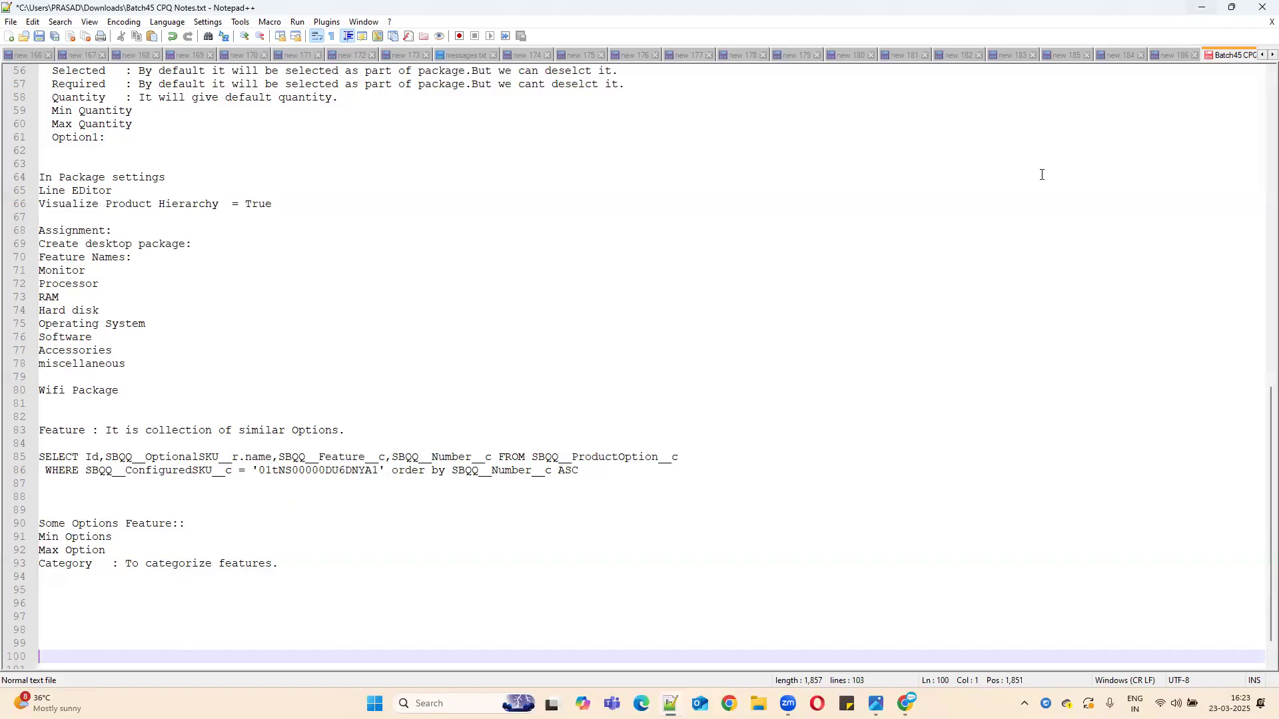
Step: Switch to the quote's Desktop Package configuration in the browser and select Monitor 20' and OS Windows 10 in the Mon+OS category
{"action": "left_click", "coordinate": [1199, 9]}
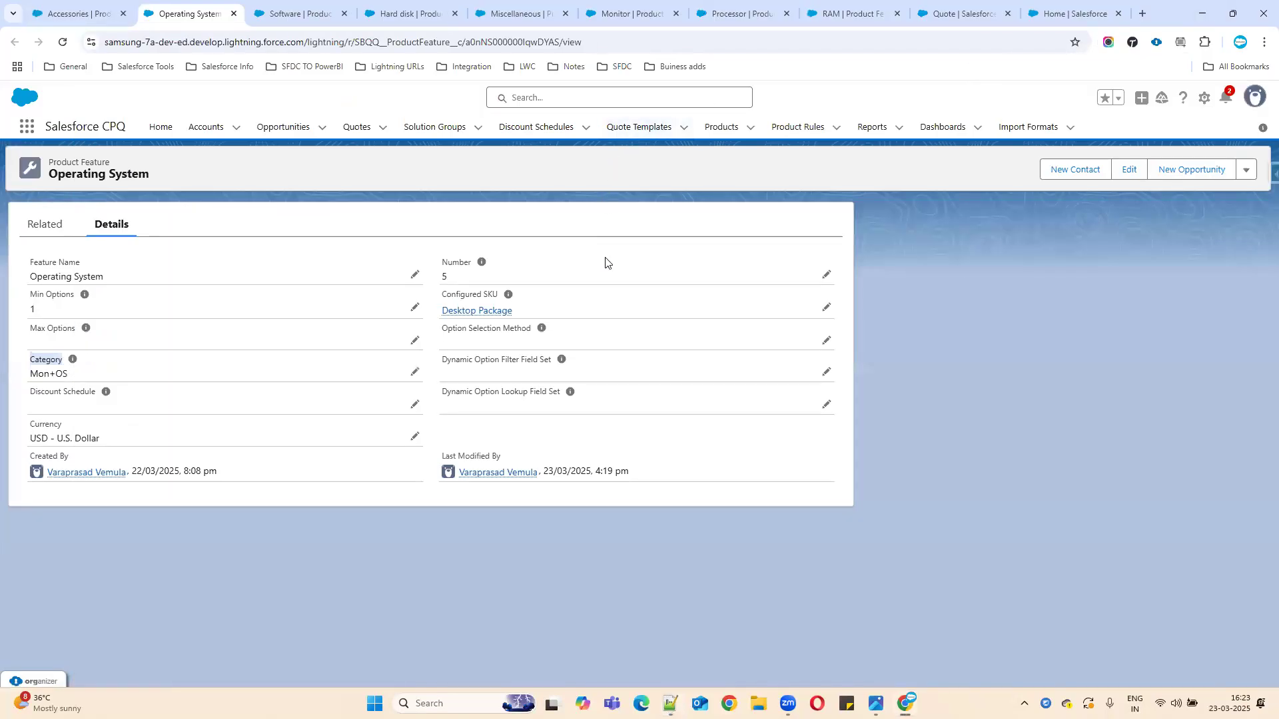
{"action": "left_click", "coordinate": [296, 10]}
{"action": "left_click", "coordinate": [394, 14]}
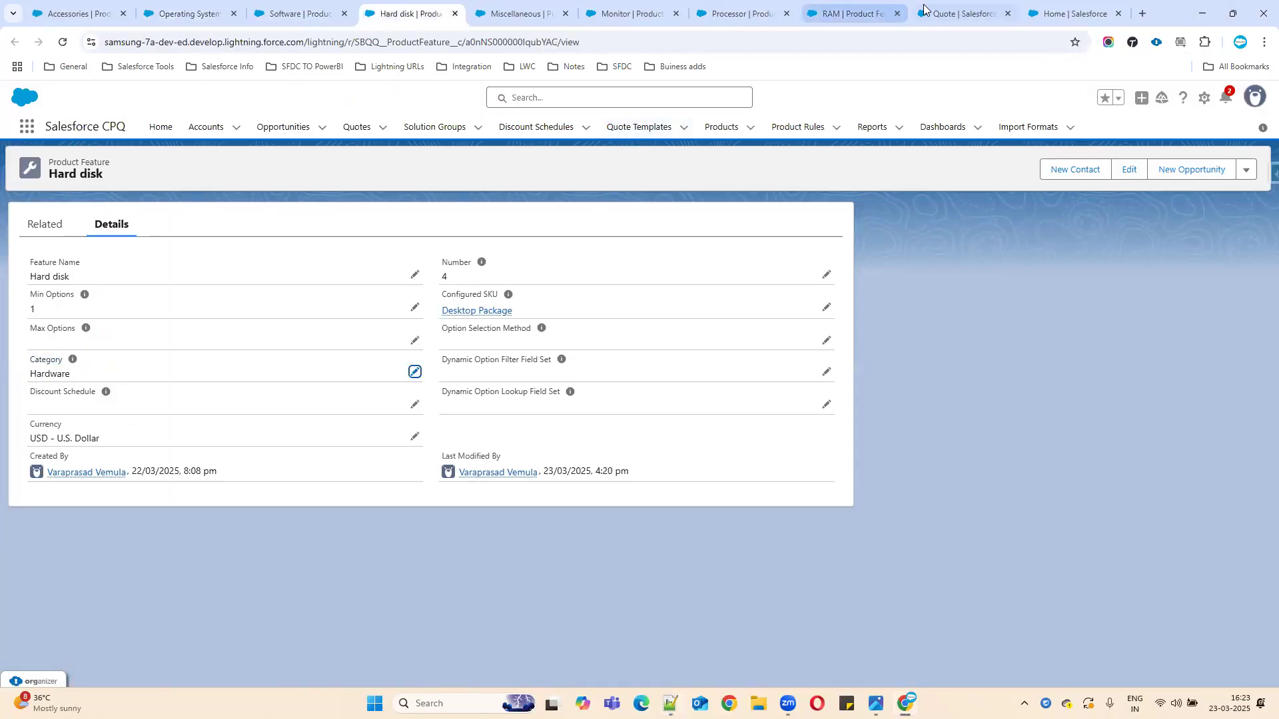
{"action": "left_click", "coordinate": [924, 9]}
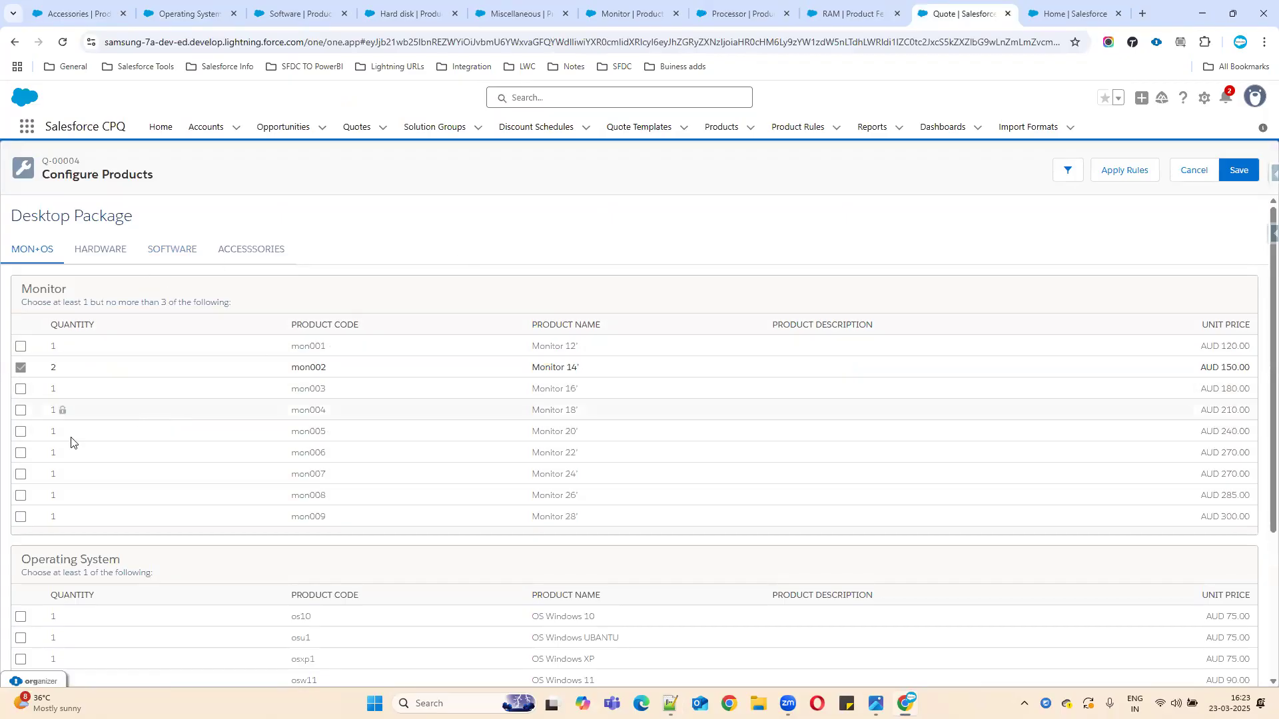
{"action": "left_click", "coordinate": [21, 433]}
{"action": "scroll", "coordinate": [26, 501], "scroll_direction": "down", "scroll_amount": 2}
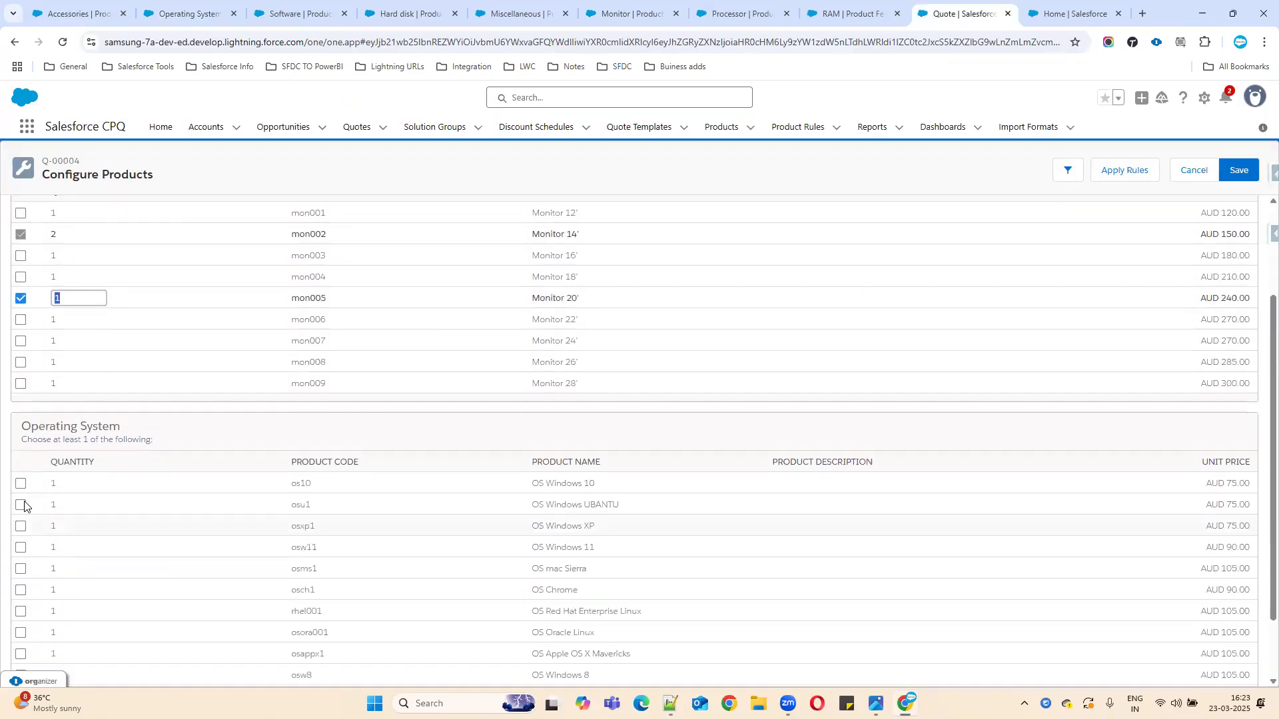
{"action": "left_click", "coordinate": [22, 483]}
{"action": "scroll", "coordinate": [224, 406], "scroll_direction": "up", "scroll_amount": 2}
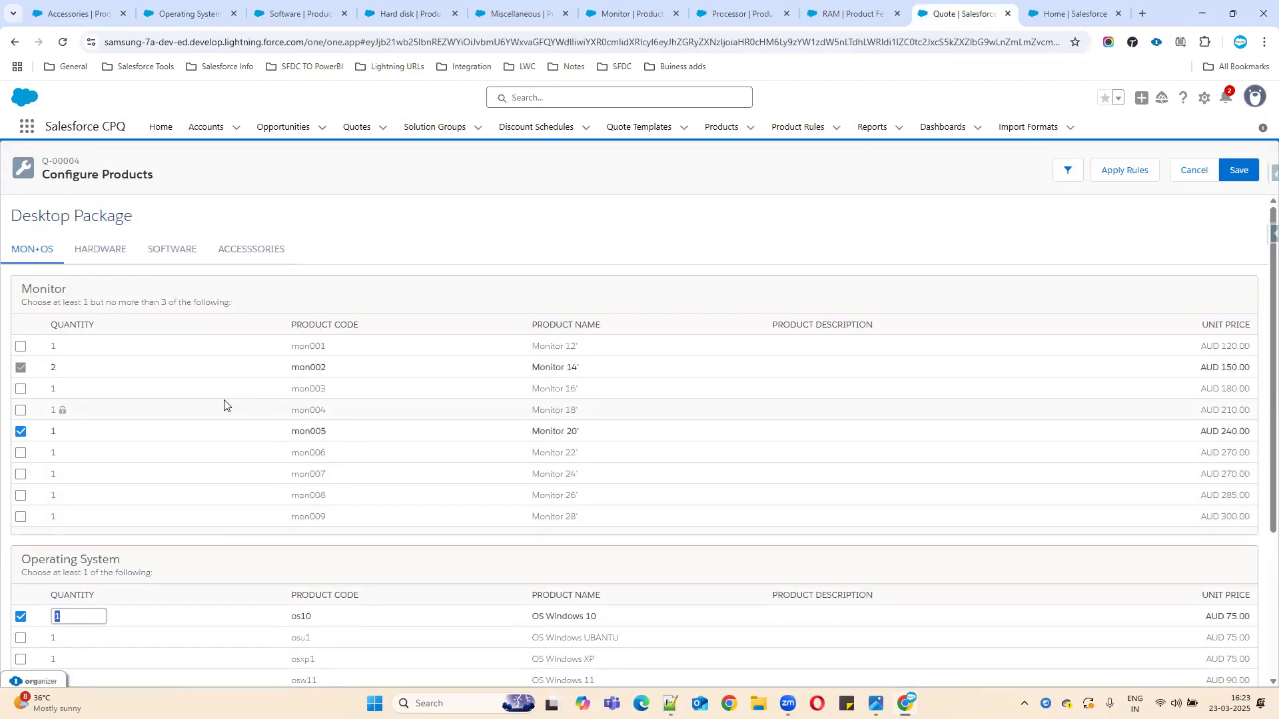
Step: Select Intel Atom Processor and 4GB RAM in the Hardware category of the Desktop Package
{"action": "left_click", "coordinate": [117, 254]}
{"action": "left_click", "coordinate": [21, 334]}
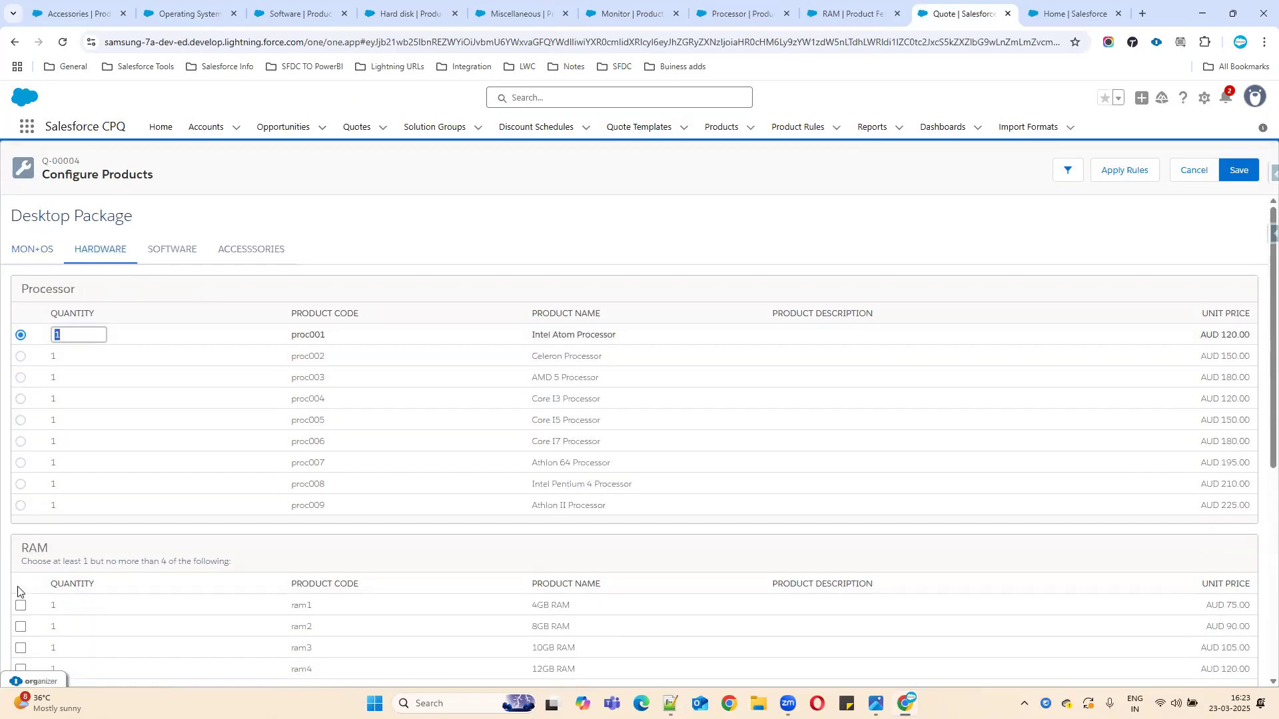
{"action": "left_click", "coordinate": [21, 604]}
Step: Select Additional Saas Package under Software, HD Webcam 8K and Desktop Manual under Accesssories, and try to save the Desktop Package configuration
{"action": "left_click", "coordinate": [174, 250]}
{"action": "left_click", "coordinate": [20, 368]}
{"action": "left_click", "coordinate": [251, 251]}
{"action": "left_click", "coordinate": [20, 432]}
{"action": "scroll", "coordinate": [623, 448], "scroll_direction": "down", "scroll_amount": 6}
{"action": "left_click", "coordinate": [19, 541]}
{"action": "left_click", "coordinate": [1241, 174]}
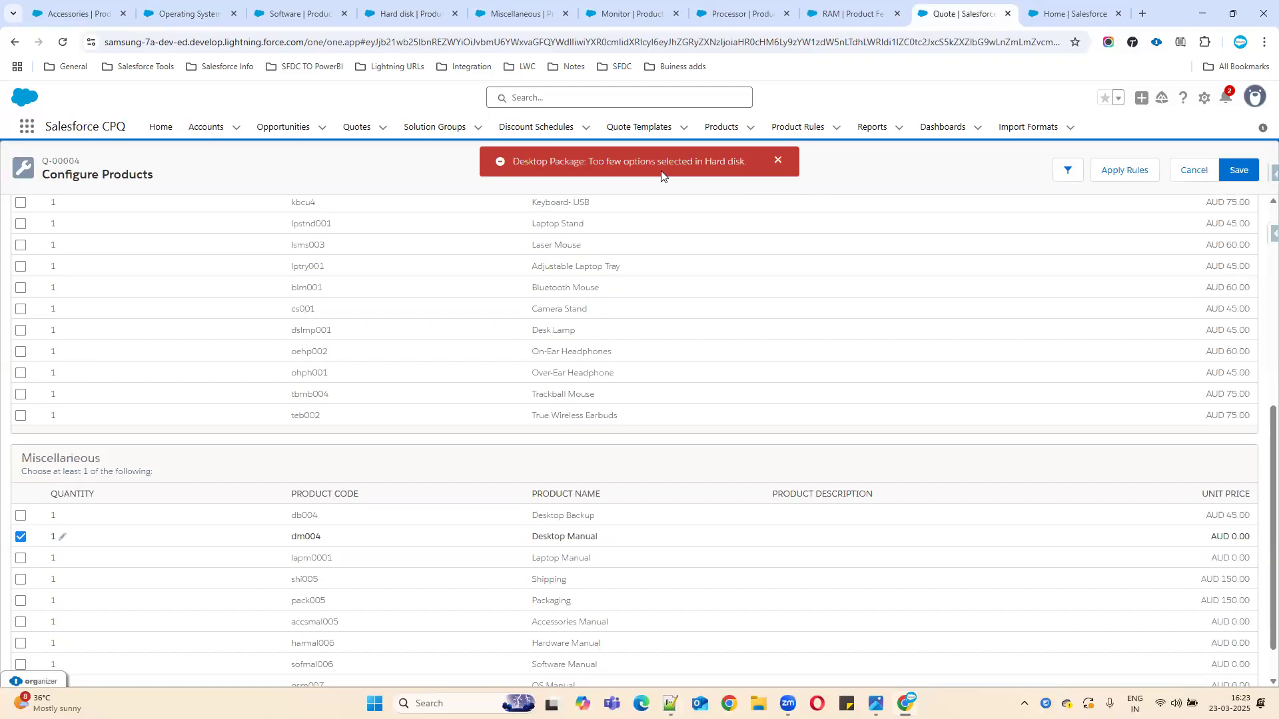
Step: Dismiss the error, select Hard disk 128GB in the Hardware category and save the Desktop Package configuration
{"action": "left_click", "coordinate": [778, 160]}
{"action": "scroll", "coordinate": [332, 402], "scroll_direction": "up", "scroll_amount": 3}
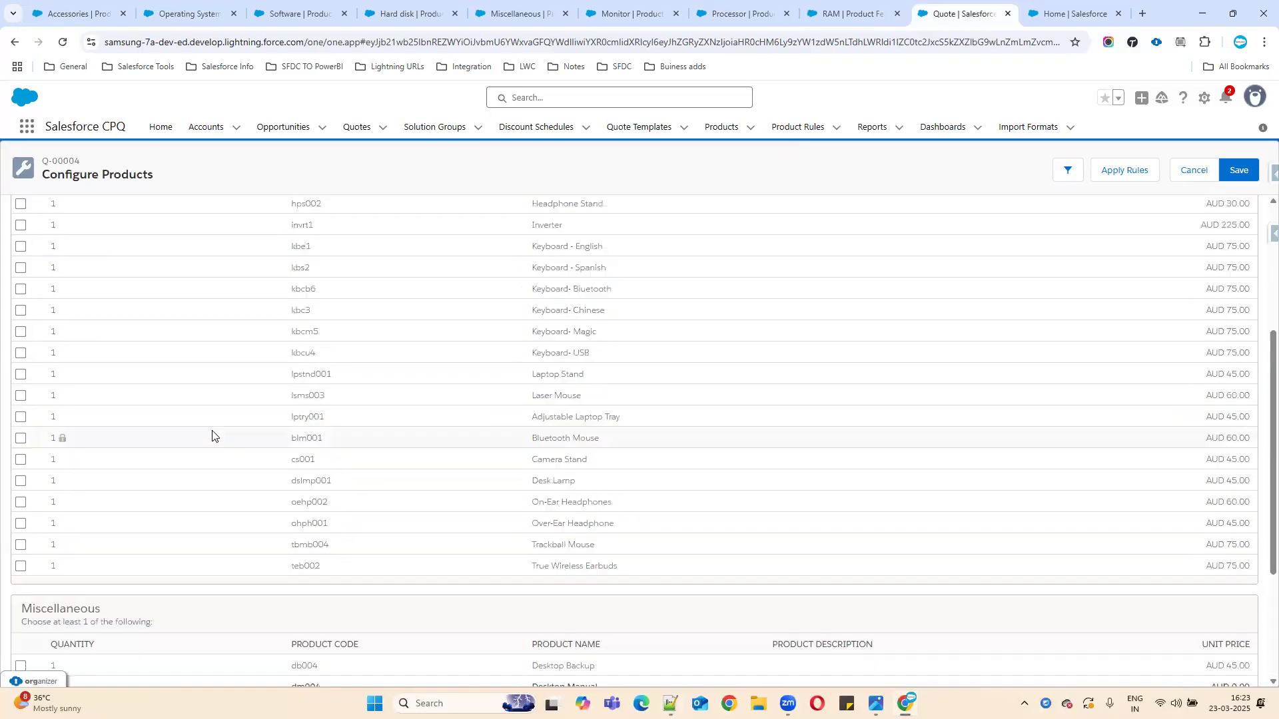
{"action": "scroll", "coordinate": [233, 430], "scroll_direction": "up", "scroll_amount": 4}
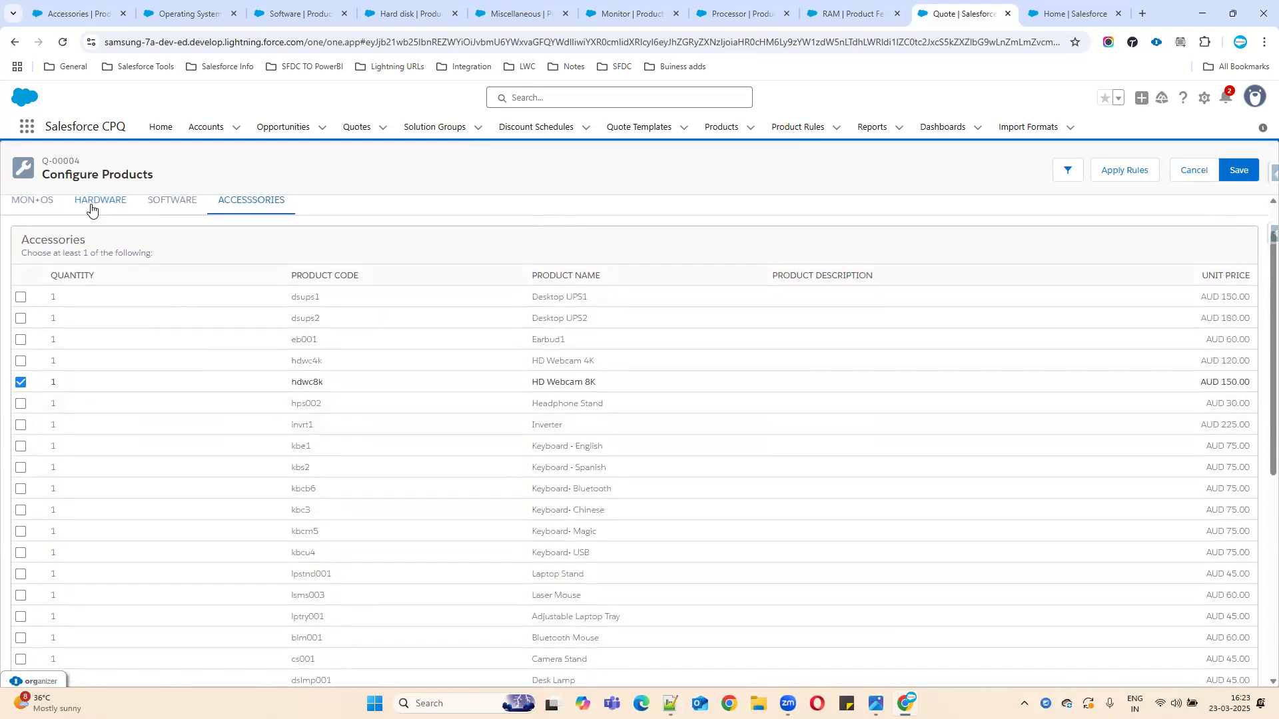
{"action": "left_click", "coordinate": [92, 206]}
{"action": "scroll", "coordinate": [174, 487], "scroll_direction": "down", "scroll_amount": 5}
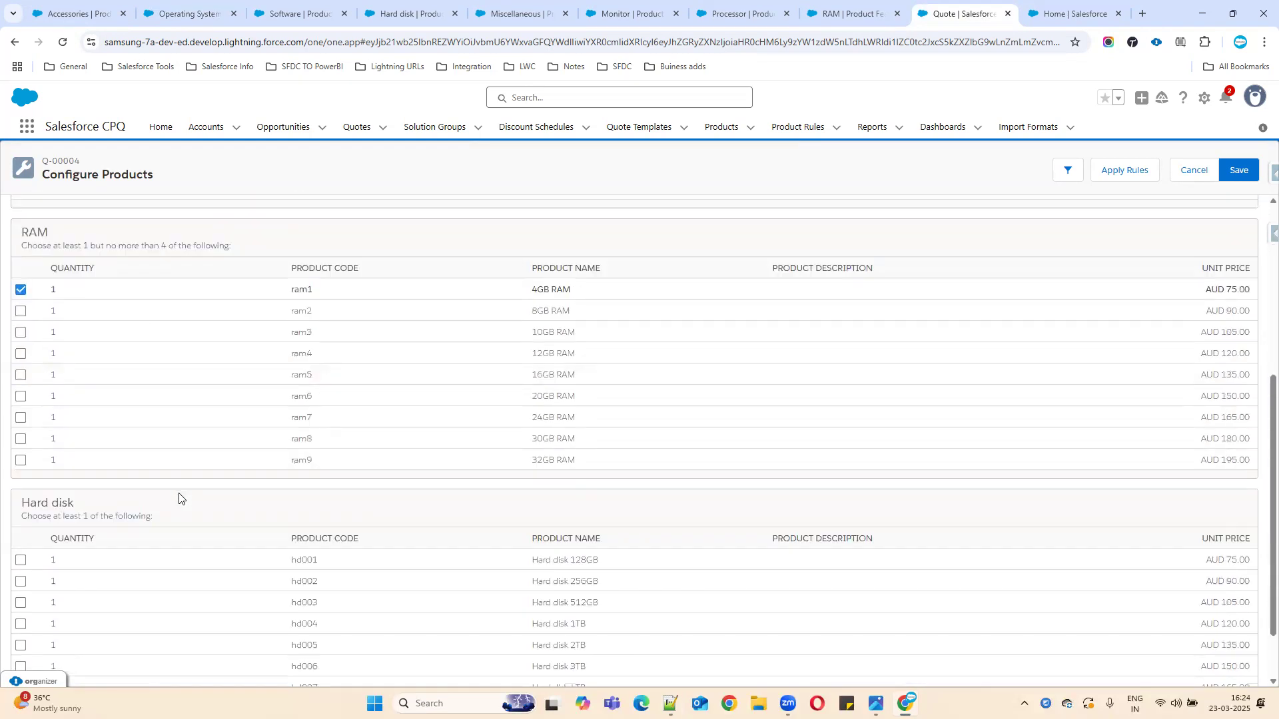
{"action": "scroll", "coordinate": [178, 496], "scroll_direction": "down", "scroll_amount": 1}
{"action": "left_click", "coordinate": [21, 493]}
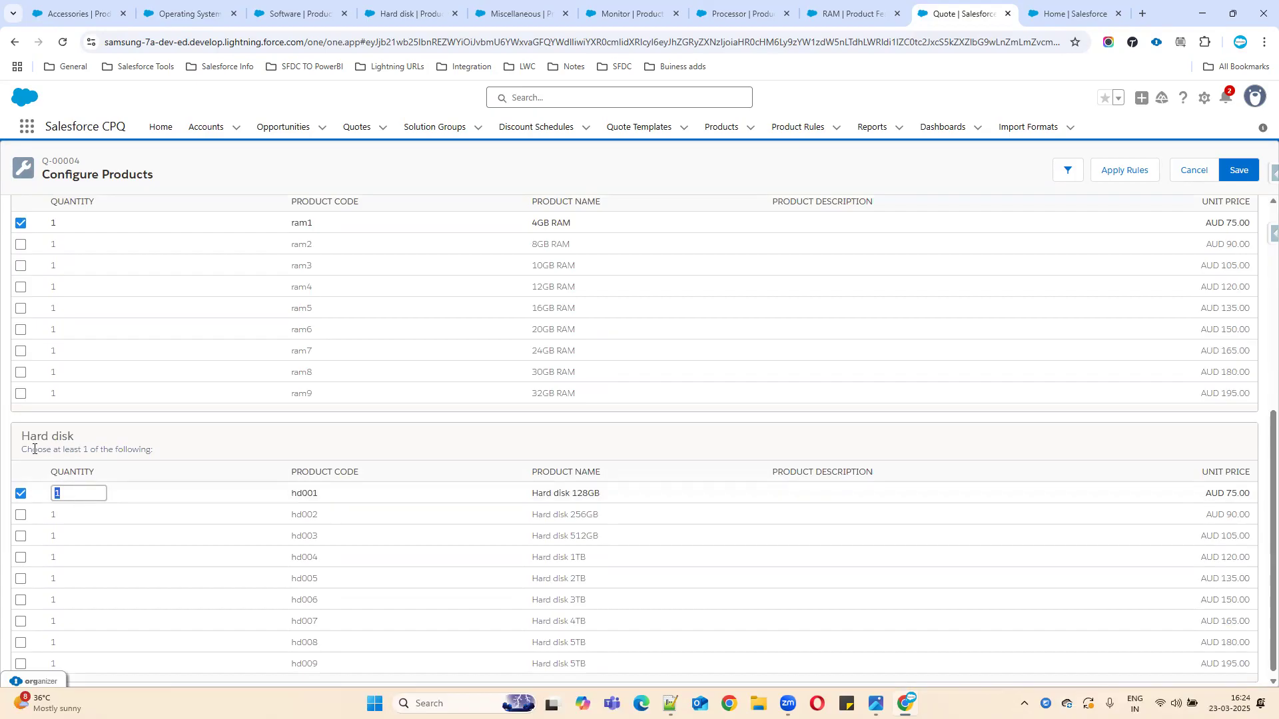
{"action": "left_click_drag", "start_coordinate": [34, 450], "coordinate": [229, 451]}
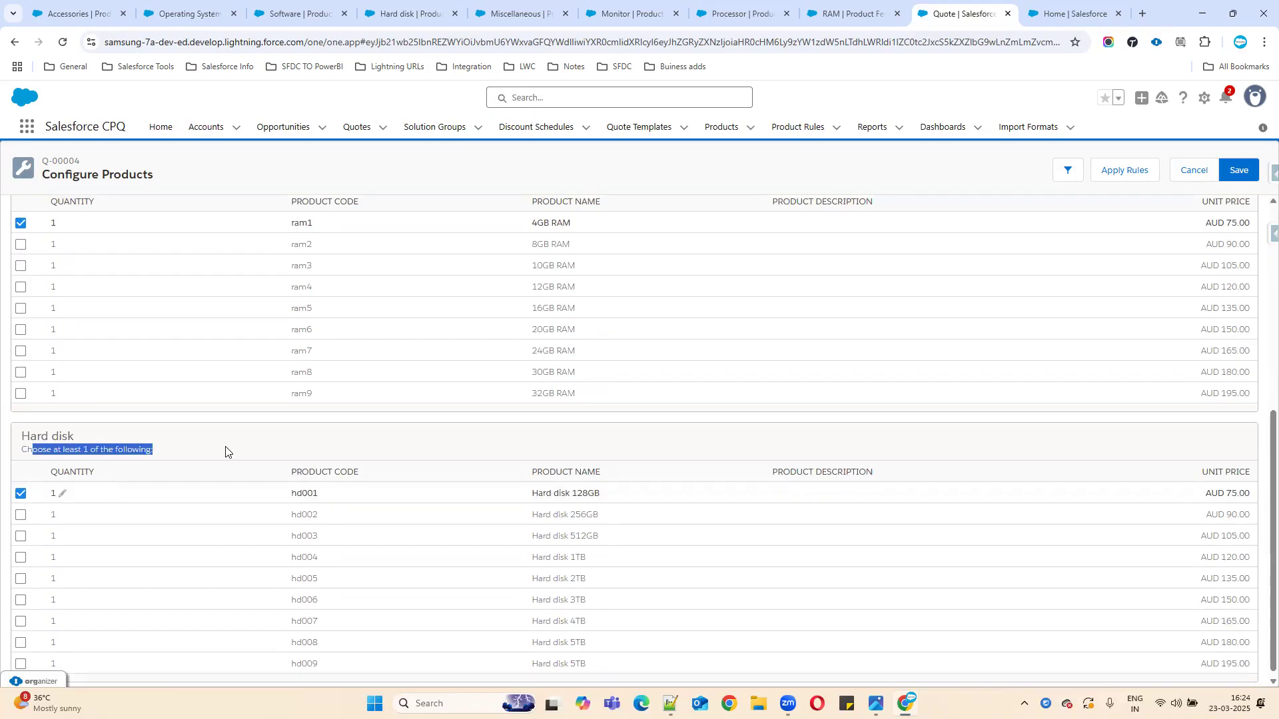
{"action": "left_click", "coordinate": [1238, 174]}
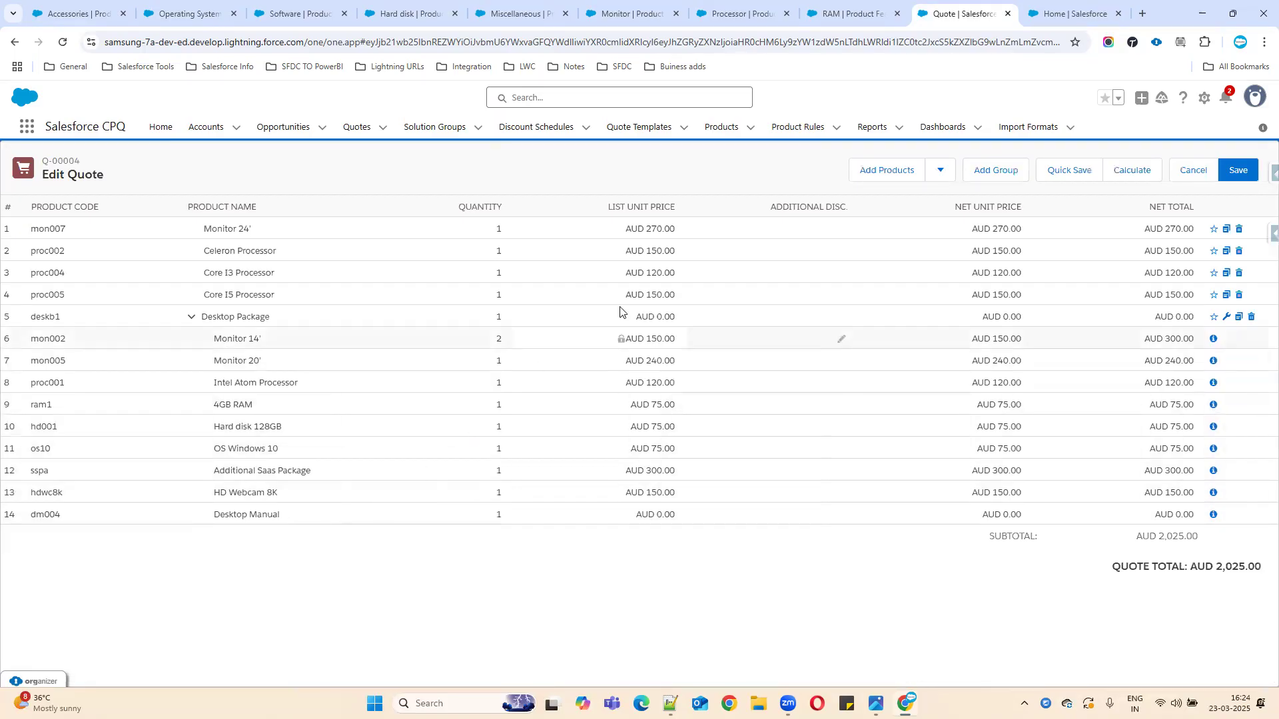
Step: Add the WIFI Package bundle to the quote
{"action": "left_click", "coordinate": [886, 171]}
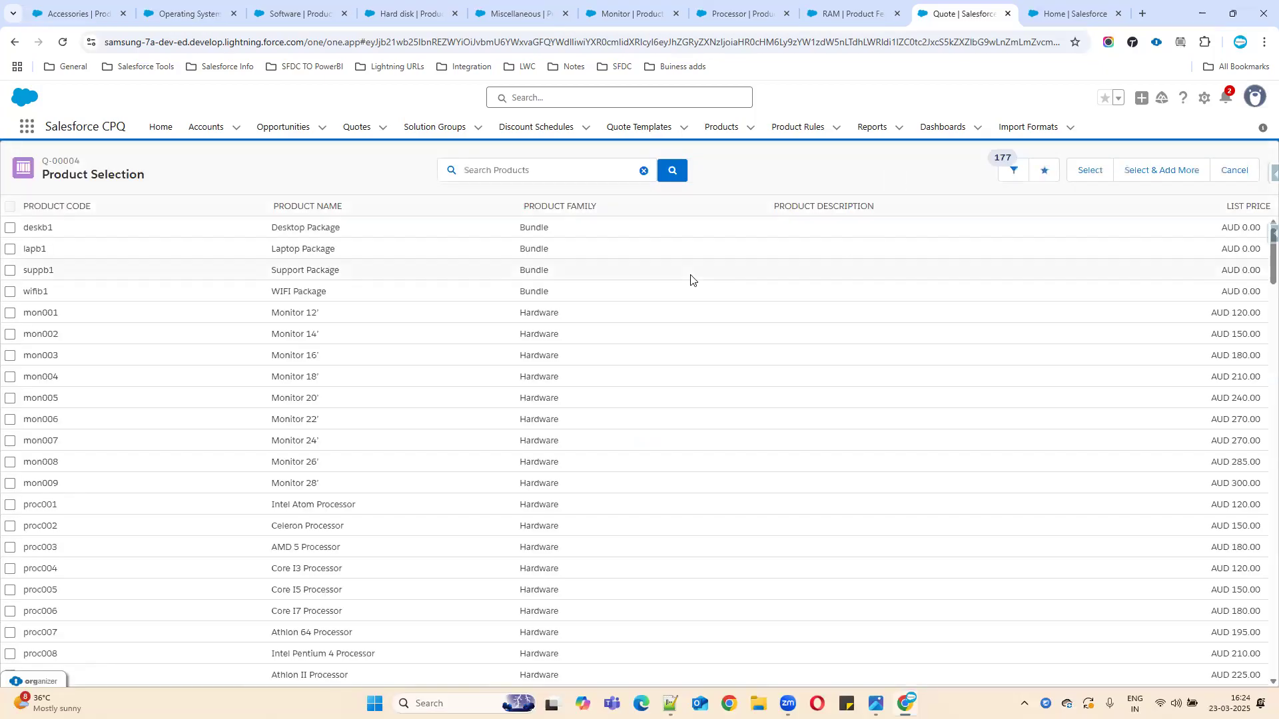
{"action": "left_click", "coordinate": [10, 291]}
{"action": "left_click", "coordinate": [1081, 175]}
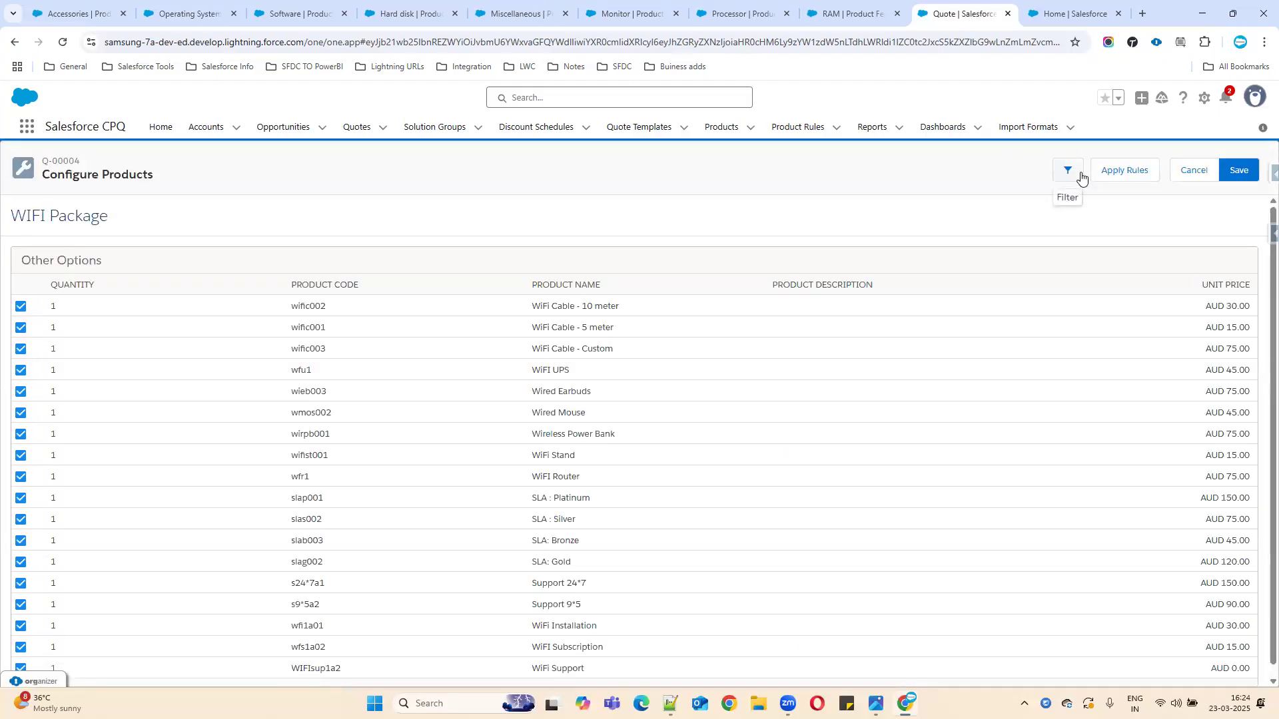
Step: Deselect Wireless Power Bank, the Custom and 5 meter WiFi cables, SLA Silver, Bronze and Gold, WIFI Subscription and WiFi Installation, and save the WIFI Package configuration
{"action": "scroll", "coordinate": [134, 379], "scroll_direction": "down", "scroll_amount": 1}
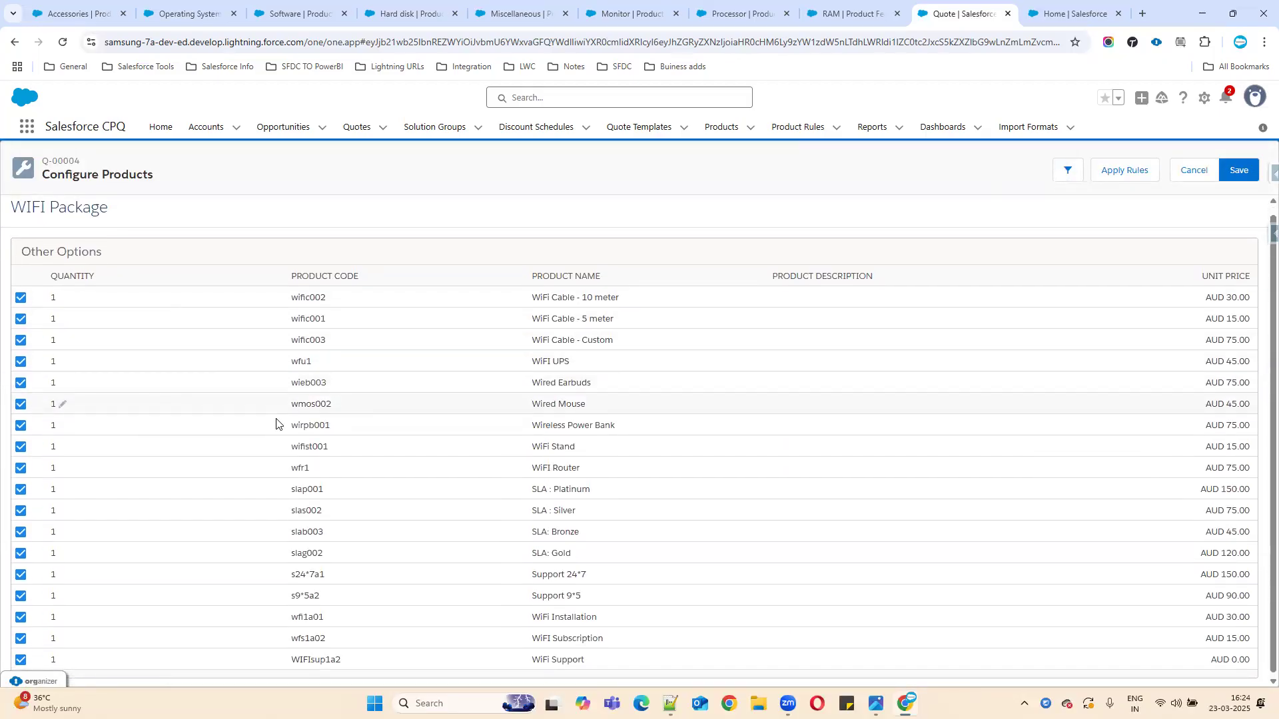
{"action": "scroll", "coordinate": [277, 425], "scroll_direction": "up", "scroll_amount": 1}
{"action": "left_click", "coordinate": [19, 433]}
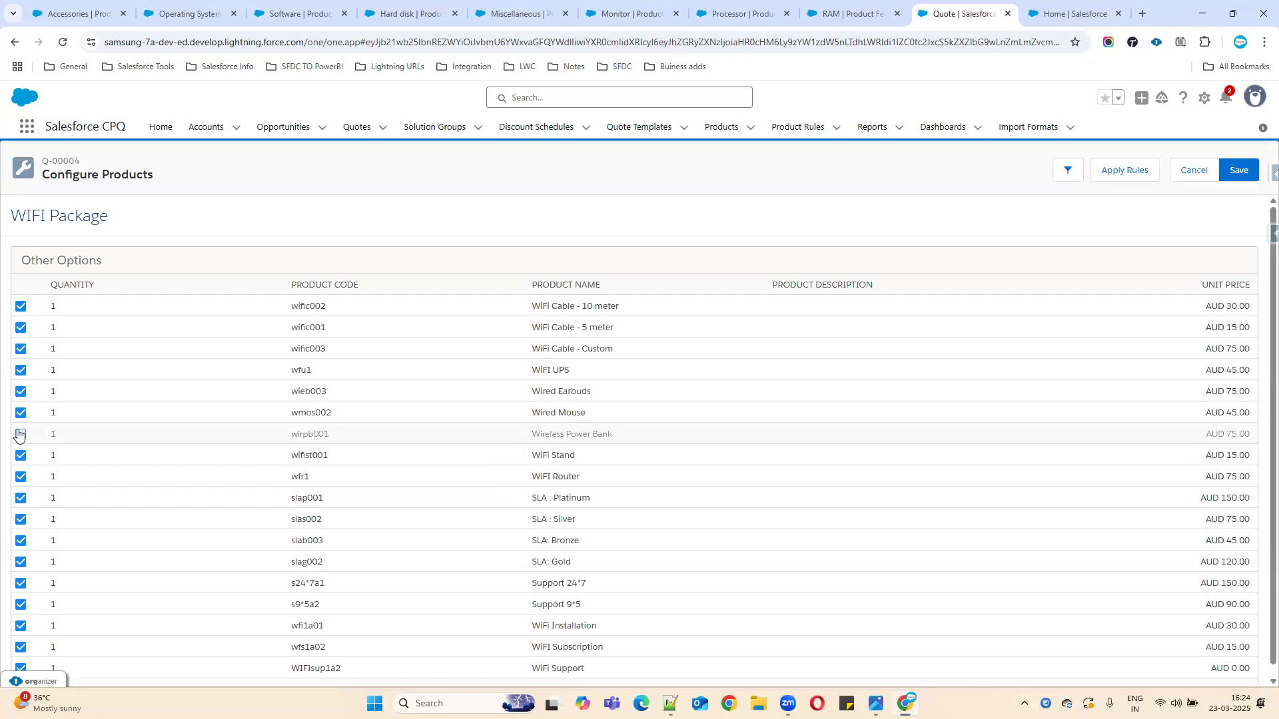
{"action": "left_click", "coordinate": [21, 349]}
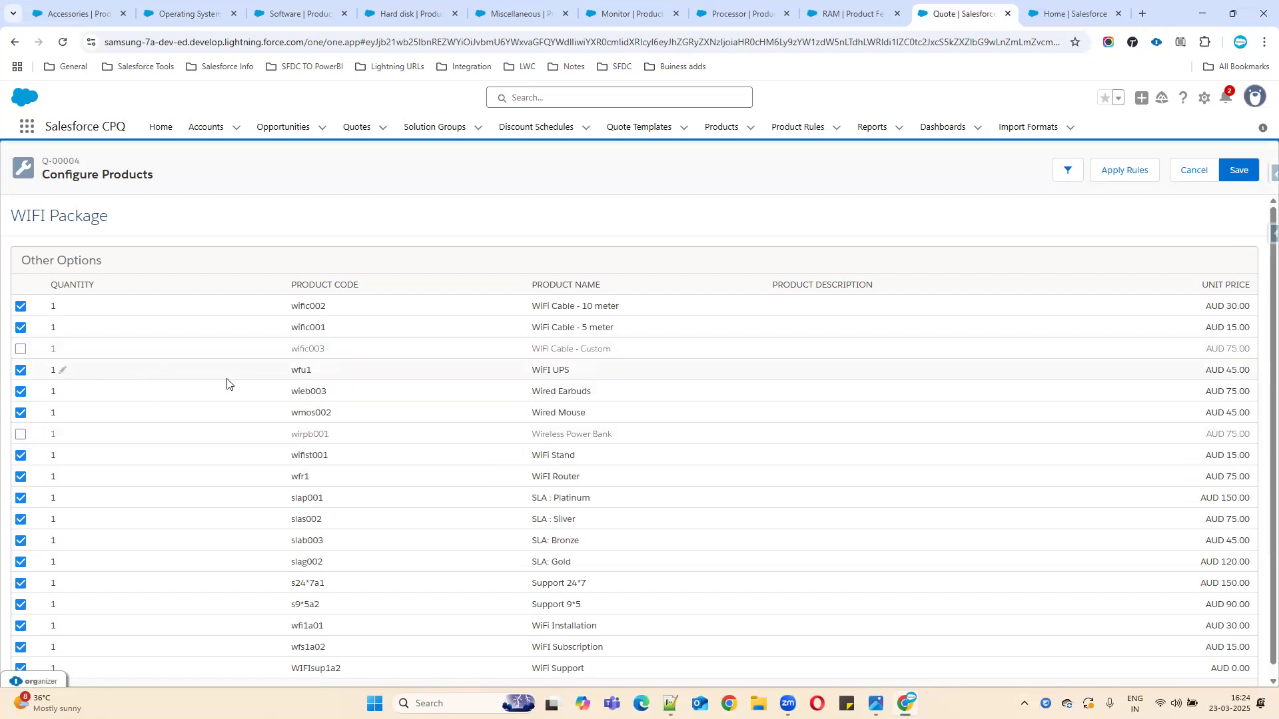
{"action": "left_click", "coordinate": [21, 328]}
{"action": "left_click", "coordinate": [21, 519]}
{"action": "left_click", "coordinate": [21, 540]}
{"action": "left_click", "coordinate": [21, 562]}
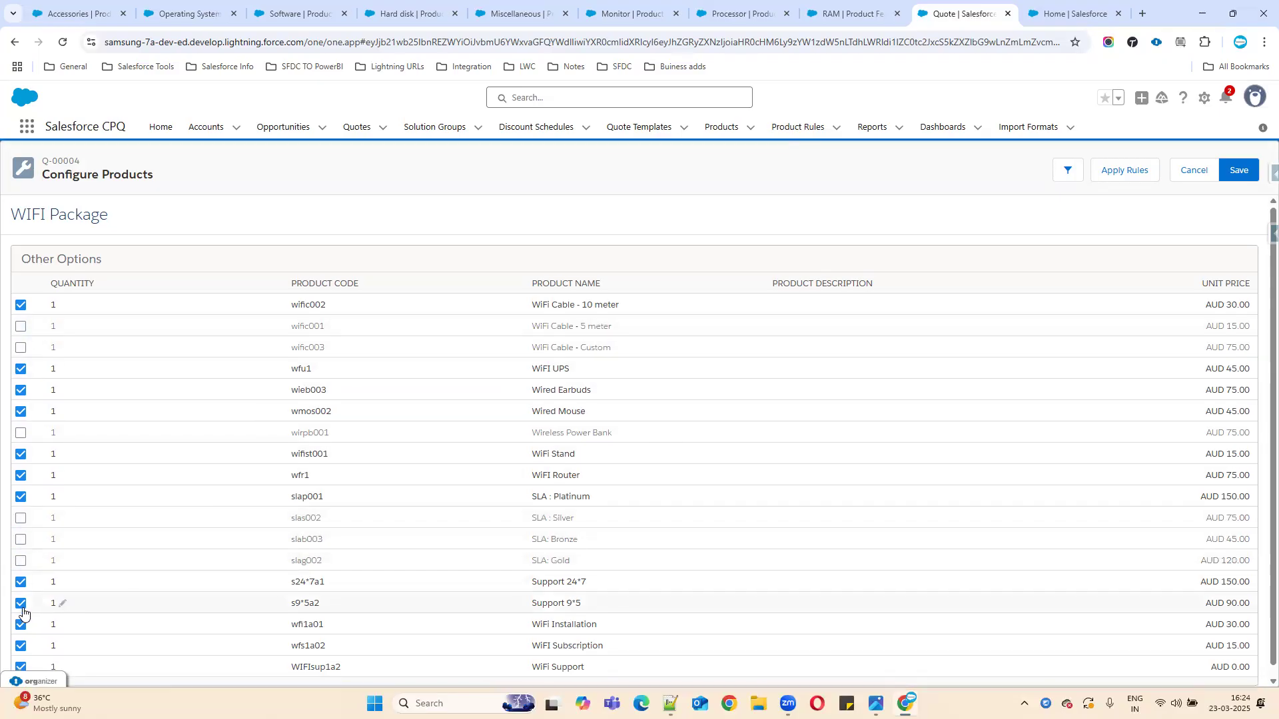
{"action": "scroll", "coordinate": [22, 611], "scroll_direction": "down", "scroll_amount": 1}
{"action": "left_click", "coordinate": [21, 636]}
{"action": "left_click", "coordinate": [20, 615]}
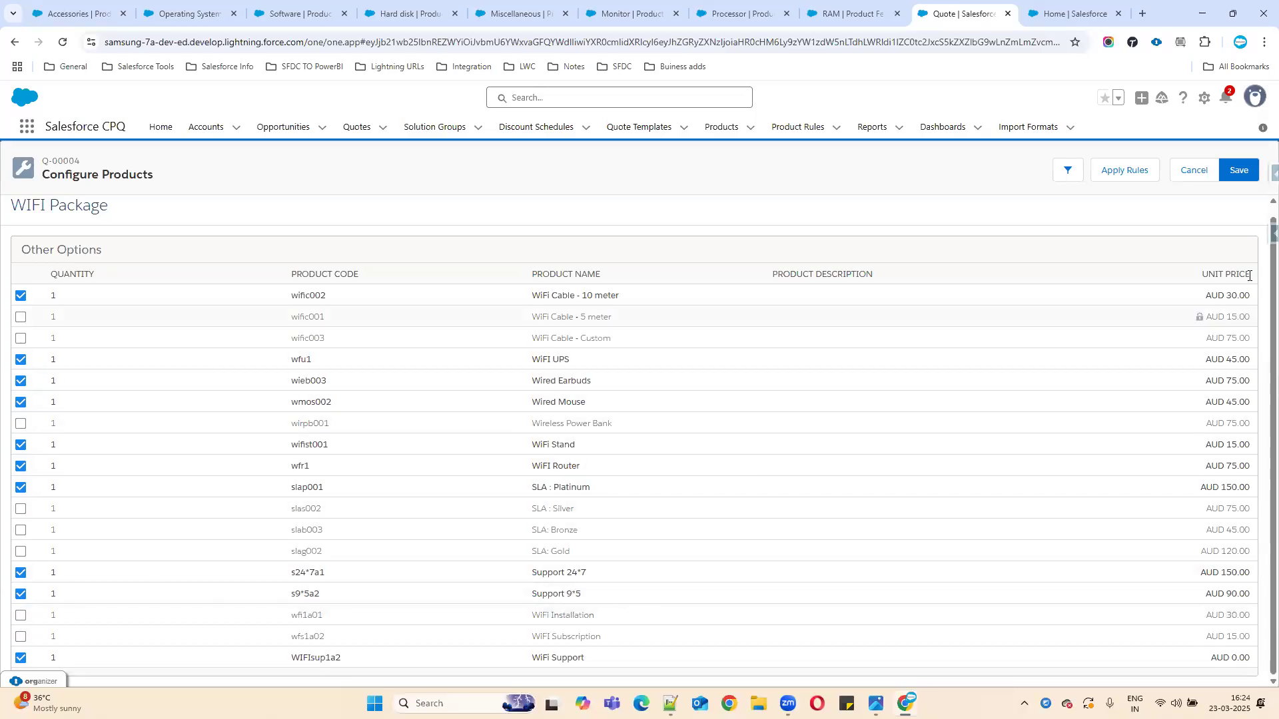
{"action": "left_click", "coordinate": [1238, 174]}
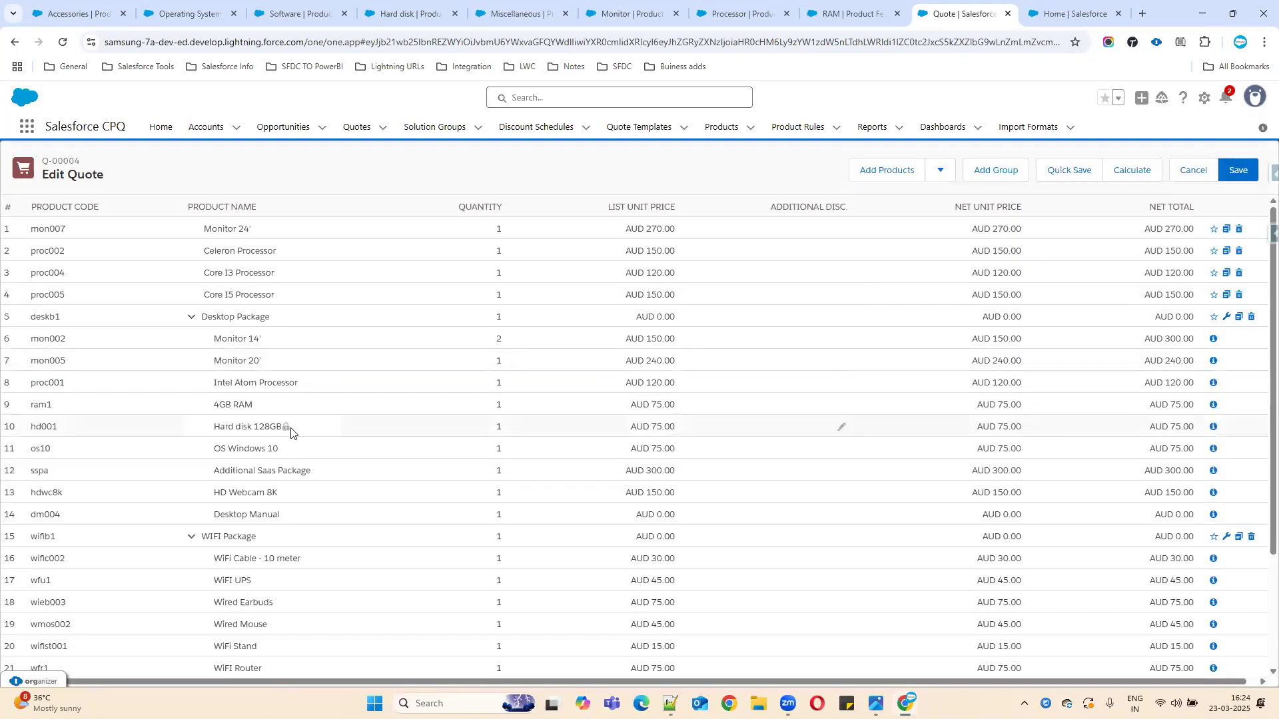
Step: Try to collapse the Desktop Package and WIFI Package bundles in the quote's line list
{"action": "scroll", "coordinate": [400, 452], "scroll_direction": "down", "scroll_amount": 3}
{"action": "scroll", "coordinate": [426, 457], "scroll_direction": "up", "scroll_amount": 3}
{"action": "left_click", "coordinate": [190, 316]}
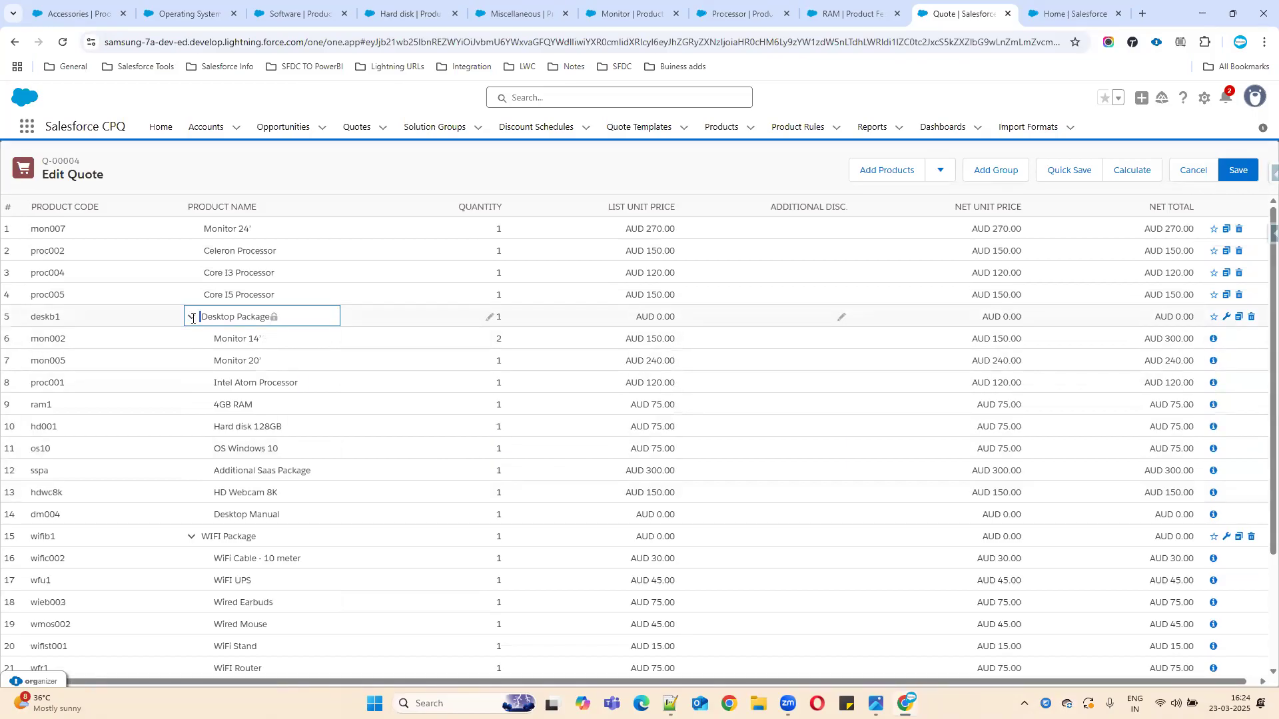
{"action": "left_click", "coordinate": [190, 539]}
{"action": "left_click", "coordinate": [194, 317]}
{"action": "left_click", "coordinate": [191, 537]}
{"action": "left_click", "coordinate": [191, 327]}
{"action": "scroll", "coordinate": [226, 579], "scroll_direction": "down", "scroll_amount": 3}
{"action": "scroll", "coordinate": [469, 514], "scroll_direction": "up", "scroll_amount": 3}
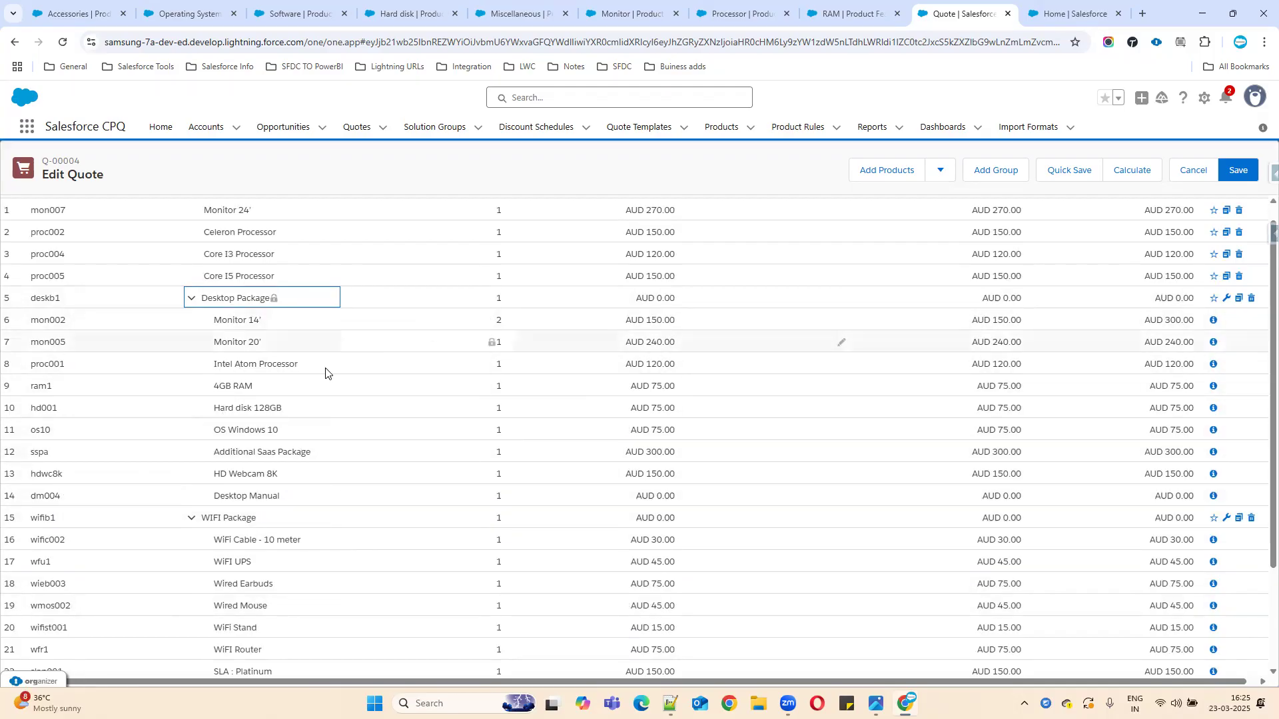
{"action": "scroll", "coordinate": [280, 347], "scroll_direction": "up", "scroll_amount": 1}
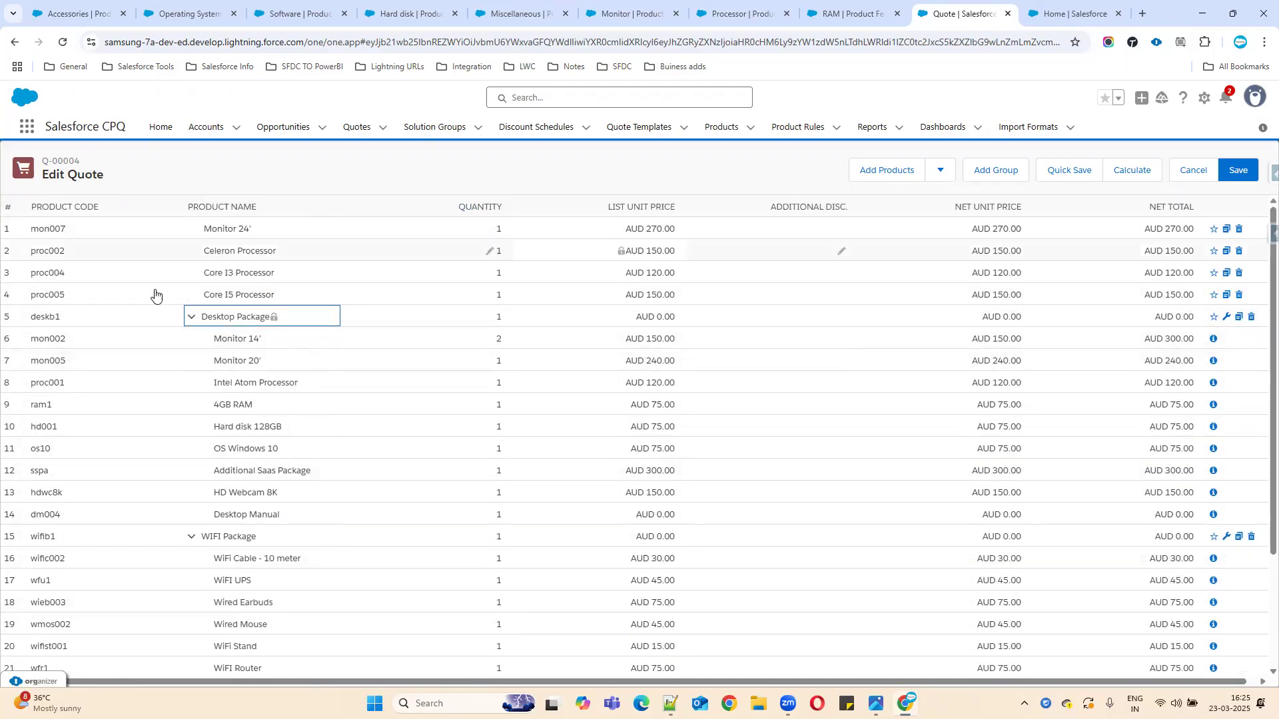
Step: Open Salesforce Setup from the Accessories feature record, search for "insta" and open the Installed Packages page
{"action": "left_click", "coordinate": [75, 13]}
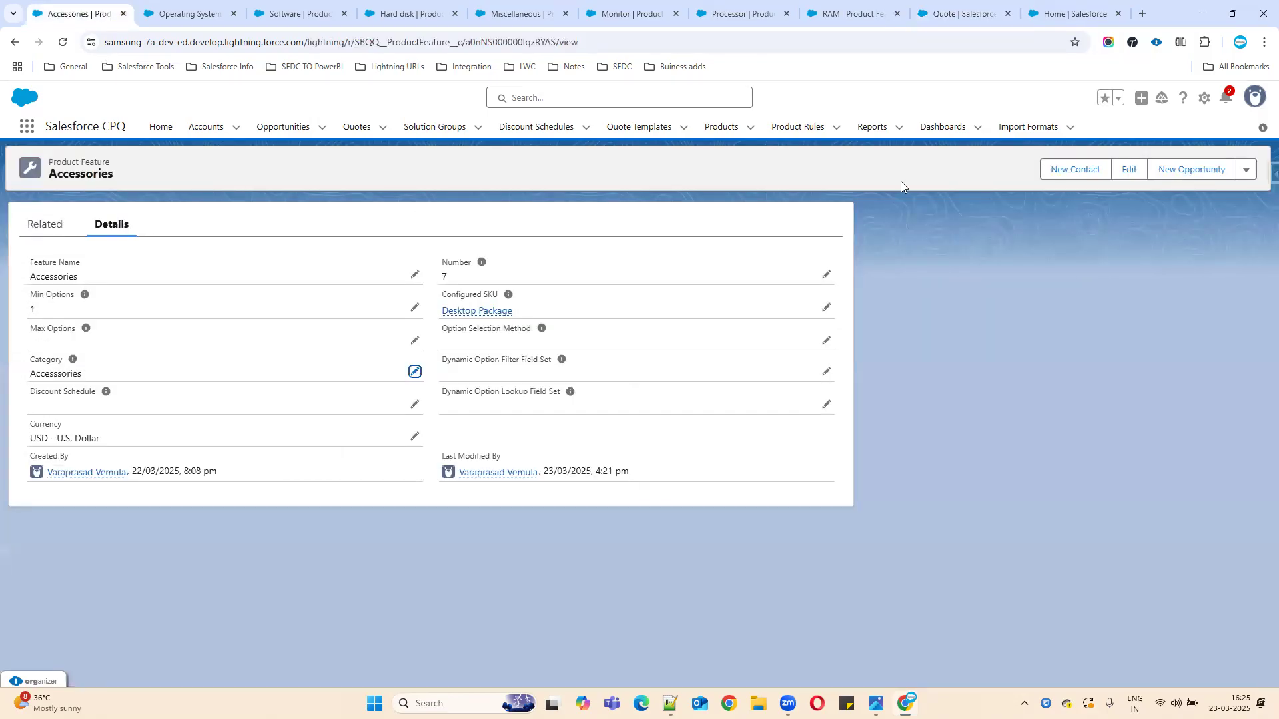
{"action": "left_click", "coordinate": [1202, 101]}
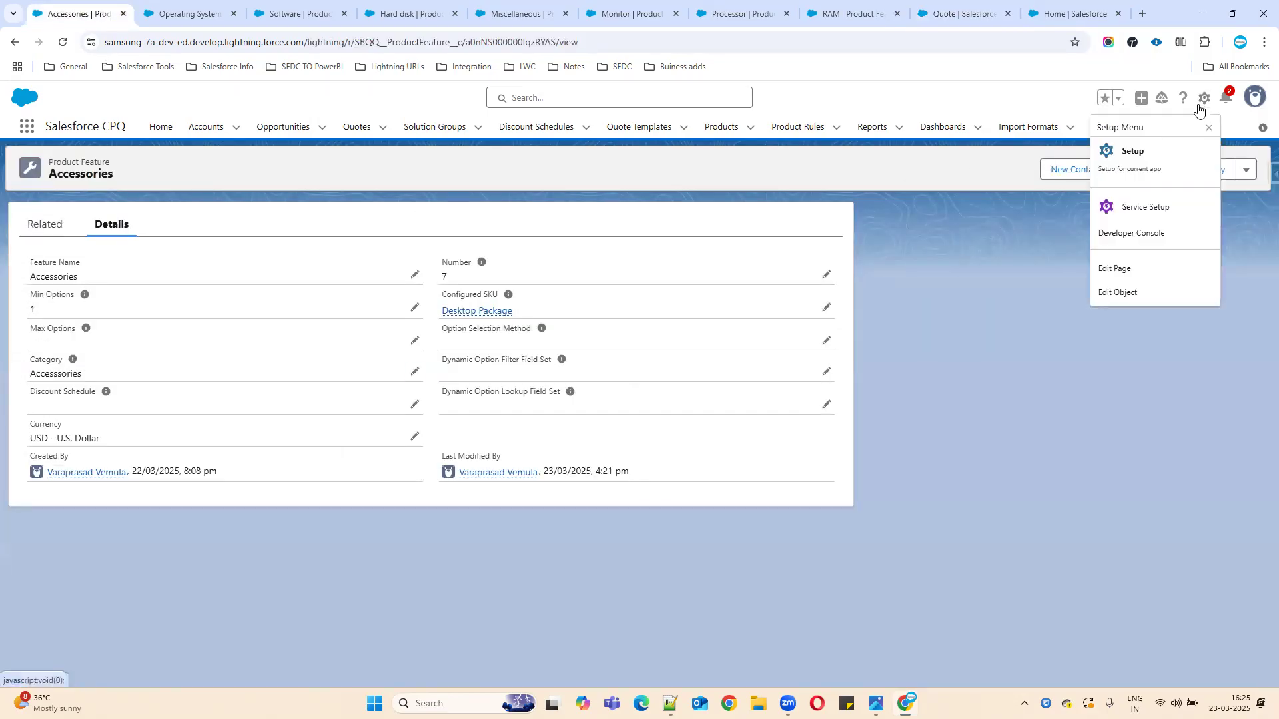
{"action": "left_click", "coordinate": [1152, 158]}
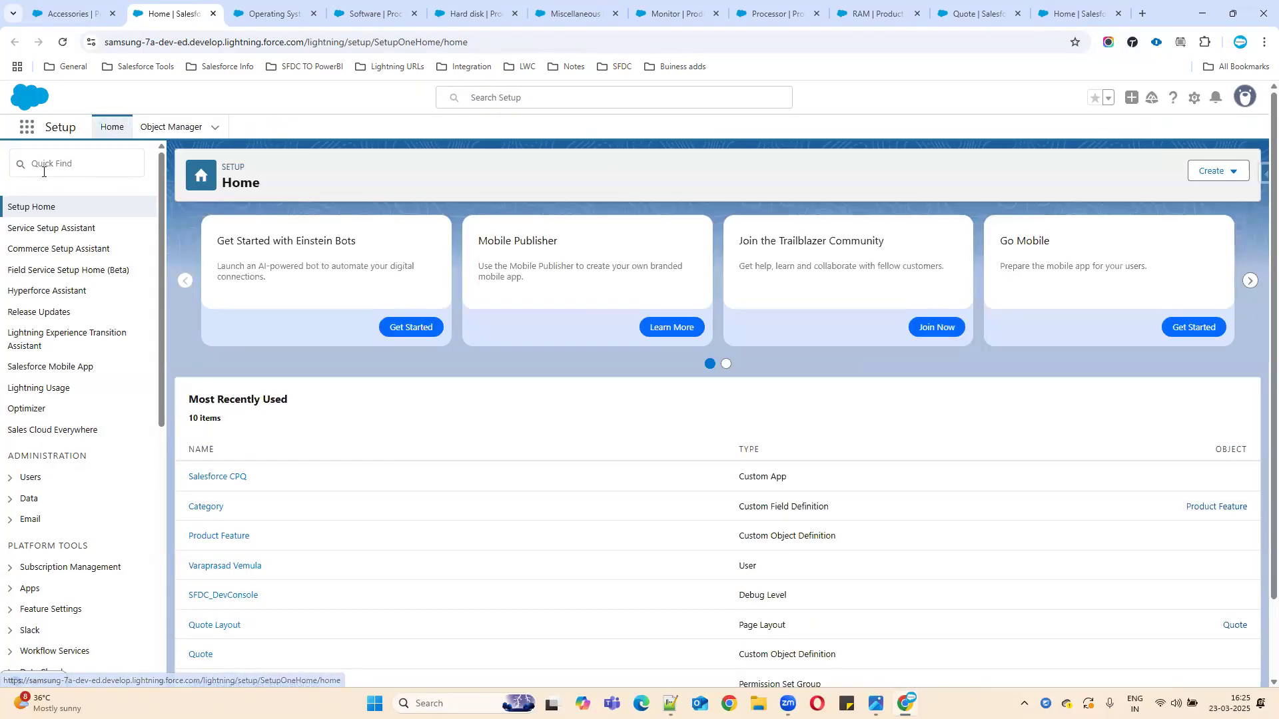
{"action": "left_click", "coordinate": [43, 172]}
{"action": "type", "text": "in"}
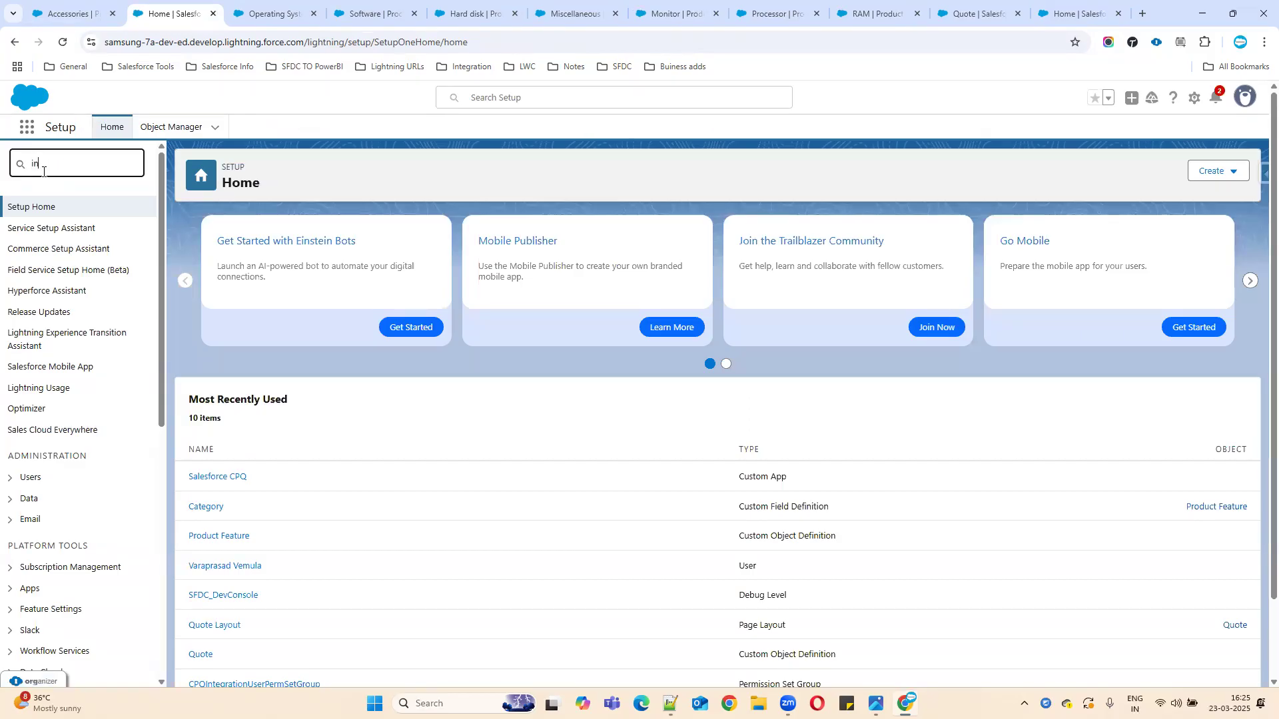
{"action": "type", "text": "sta"}
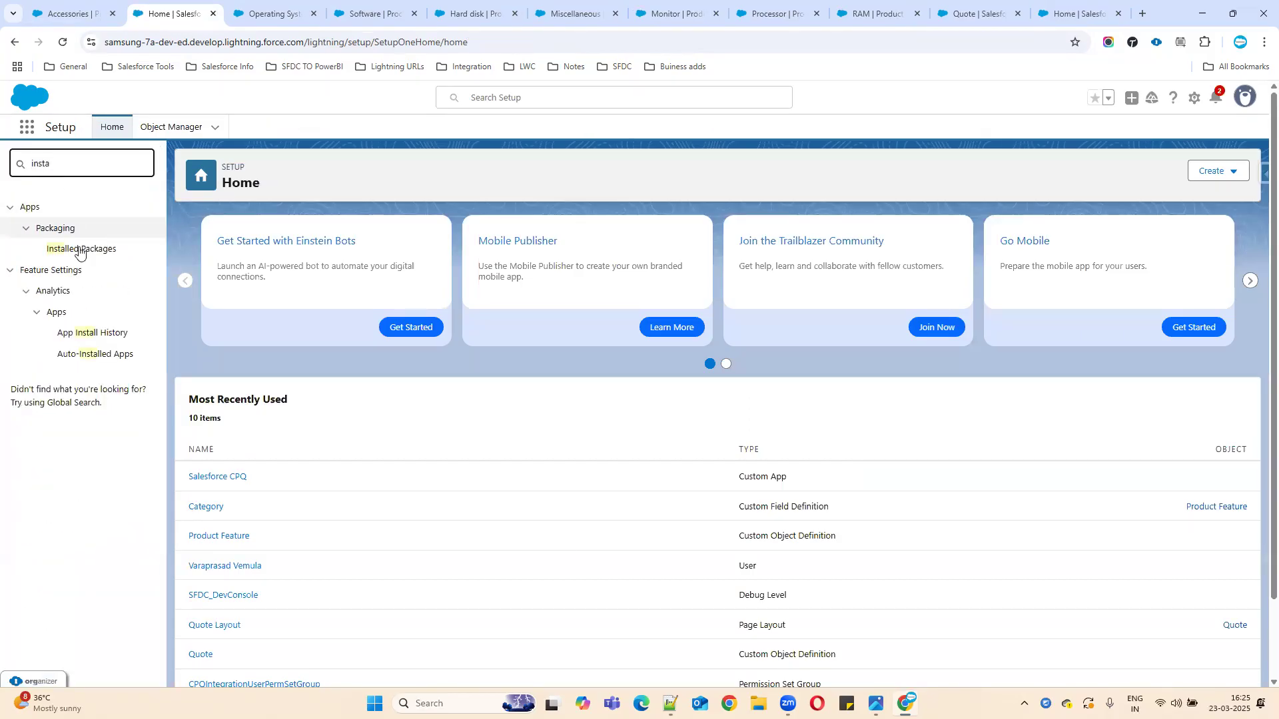
{"action": "left_click", "coordinate": [79, 250]}
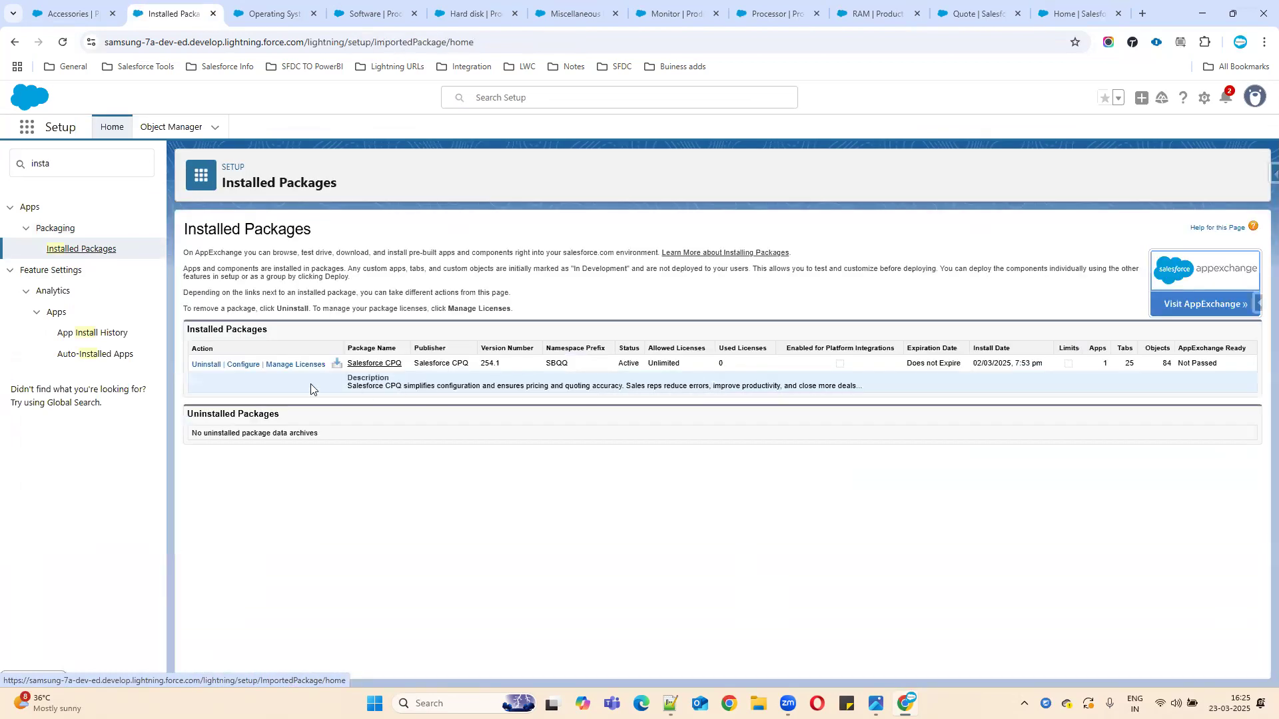
Step: Open the Line Editor settings of the Salesforce CPQ package and highlight the Enable Expand/Collapse Bundles setting
{"action": "left_click", "coordinate": [244, 364]}
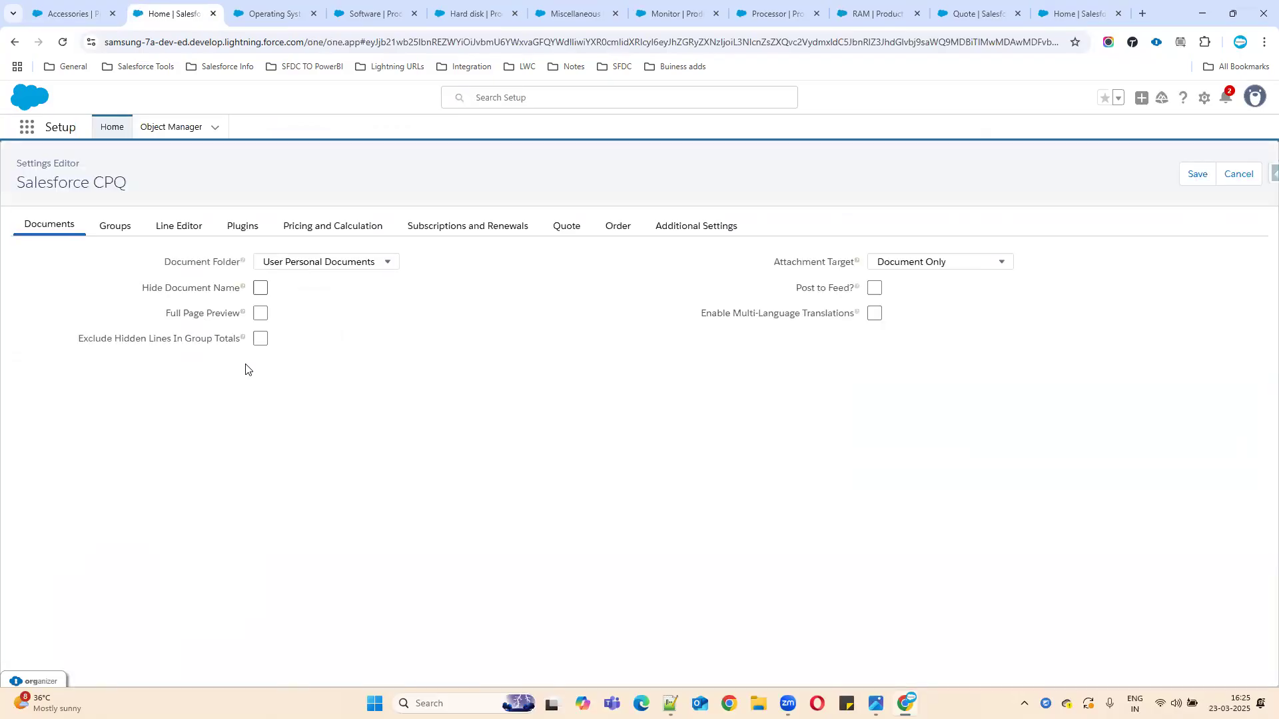
{"action": "left_click", "coordinate": [186, 230]}
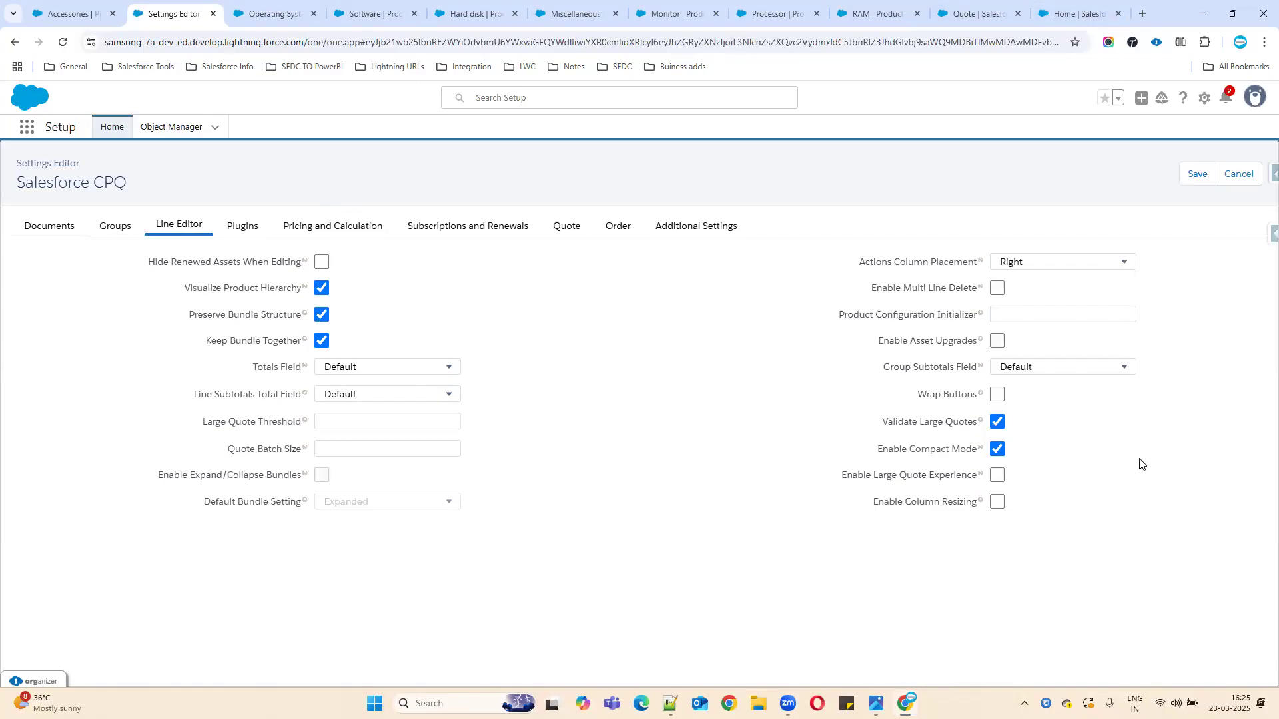
{"action": "left_click_drag", "start_coordinate": [158, 478], "coordinate": [303, 477]}
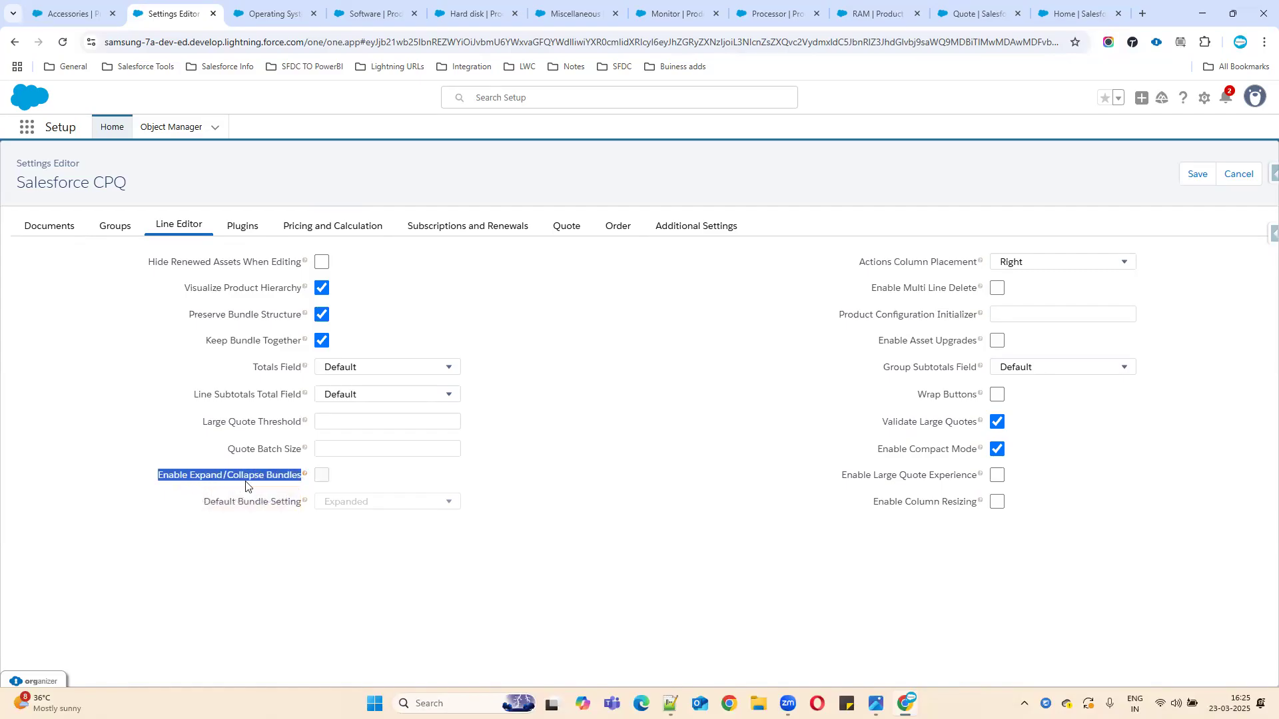
Step: Enable Large Quote Experience and Expand/Collapse Bundles, set the Default Bundle Setting to Collapsed, and save the Salesforce CPQ package settings
{"action": "left_click_drag", "start_coordinate": [842, 481], "coordinate": [1009, 479]}
{"action": "left_click", "coordinate": [998, 476]}
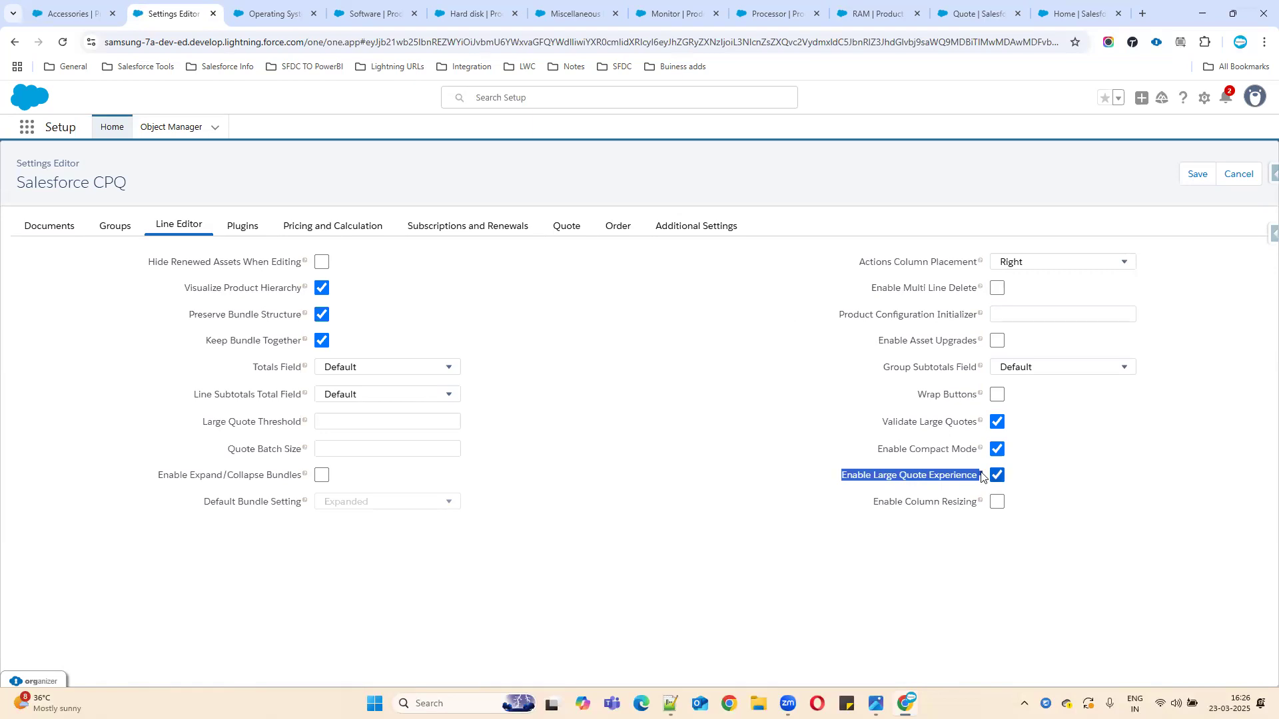
{"action": "left_click", "coordinate": [322, 476]}
{"action": "left_click_drag", "start_coordinate": [203, 502], "coordinate": [365, 506]}
{"action": "left_click", "coordinate": [364, 507]}
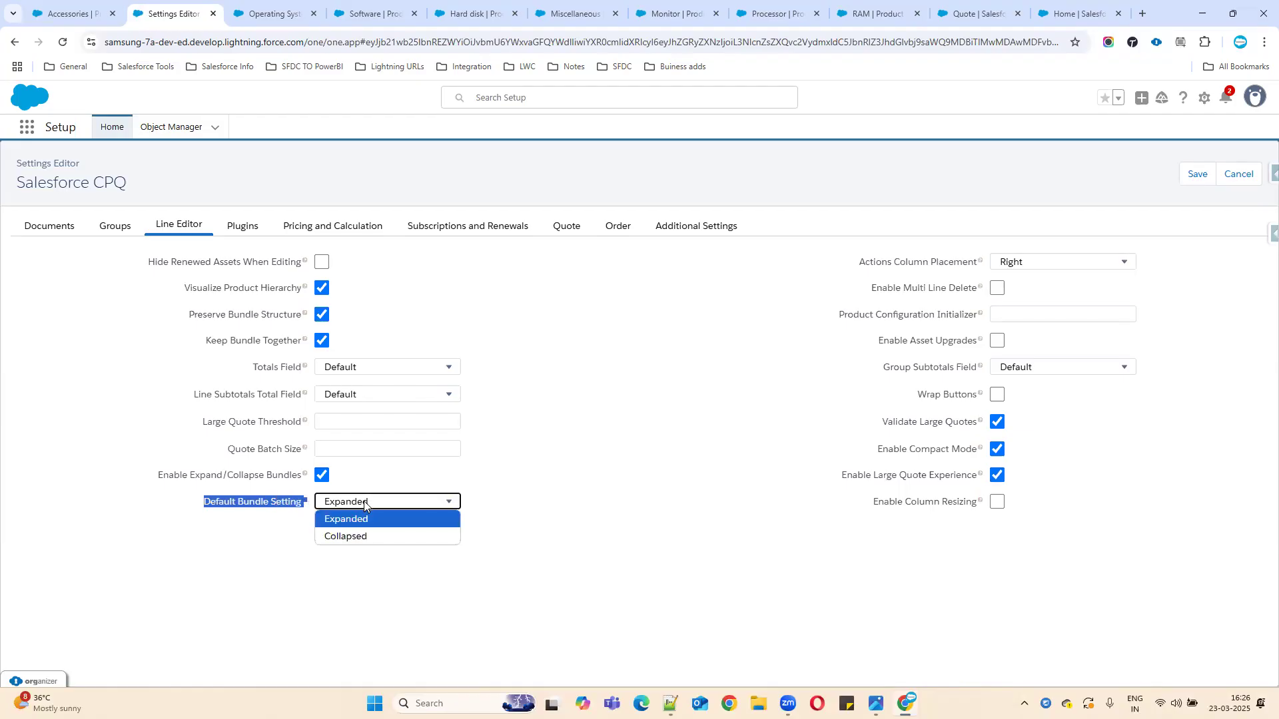
{"action": "left_click", "coordinate": [363, 537]}
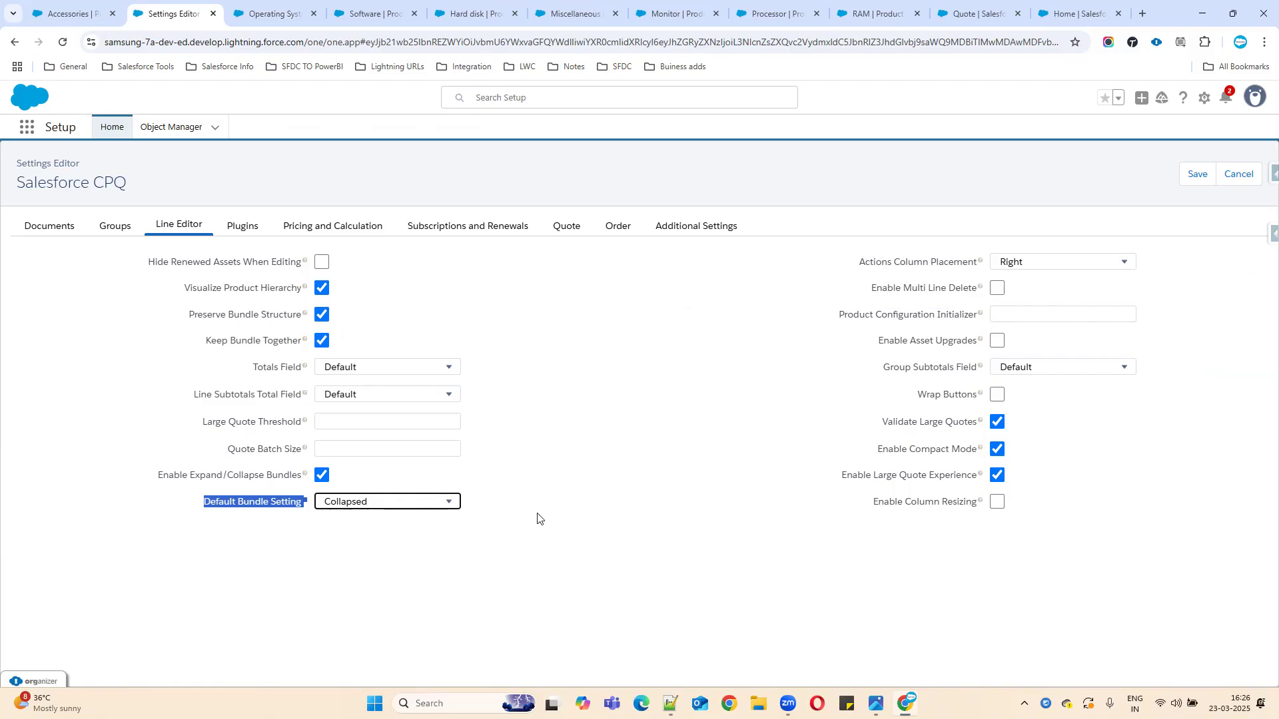
{"action": "left_click", "coordinate": [1193, 174]}
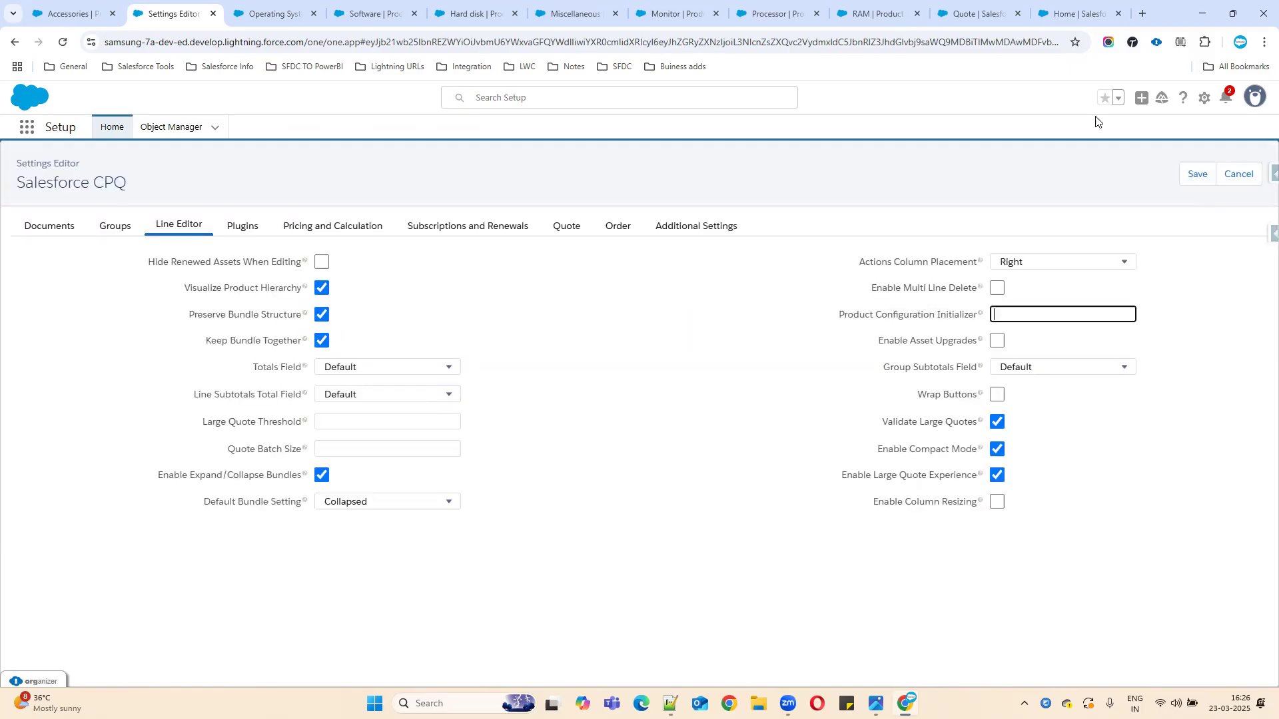
Step: Reload the quote's line editor and add the Desktop Package and WIFI Package products to the quote
{"action": "left_click", "coordinate": [1015, 4]}
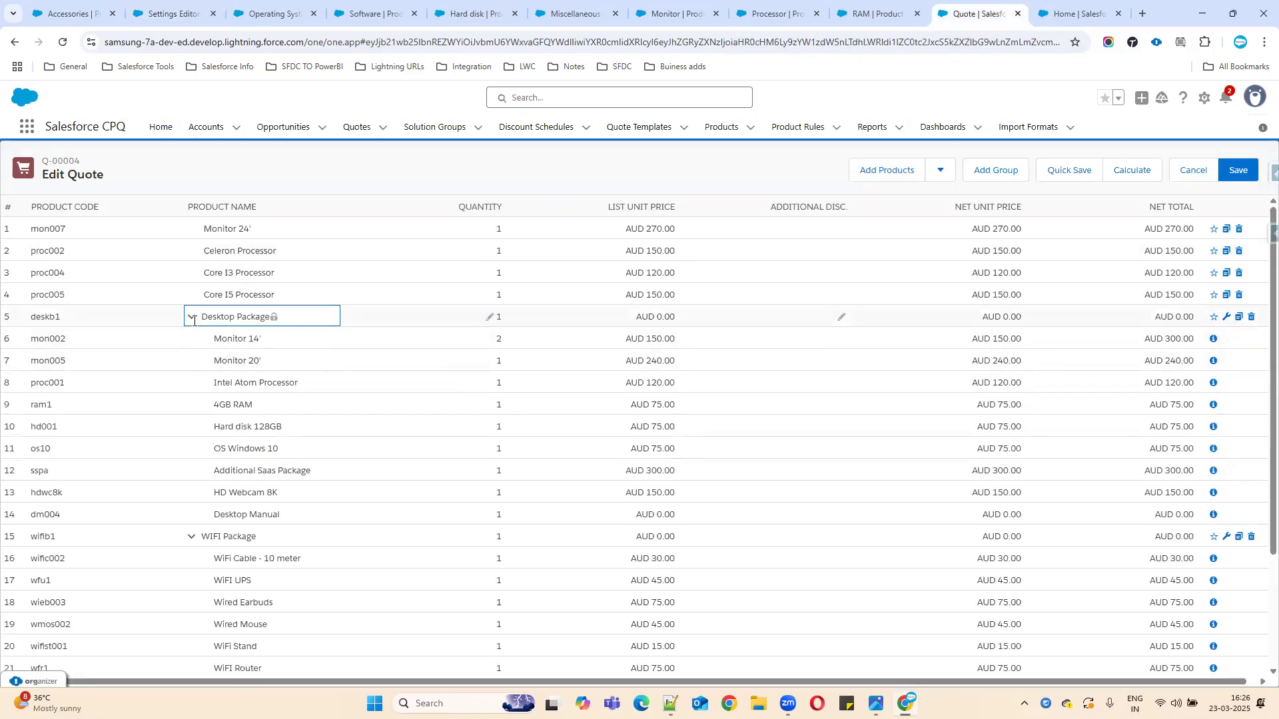
{"action": "left_click", "coordinate": [62, 43]}
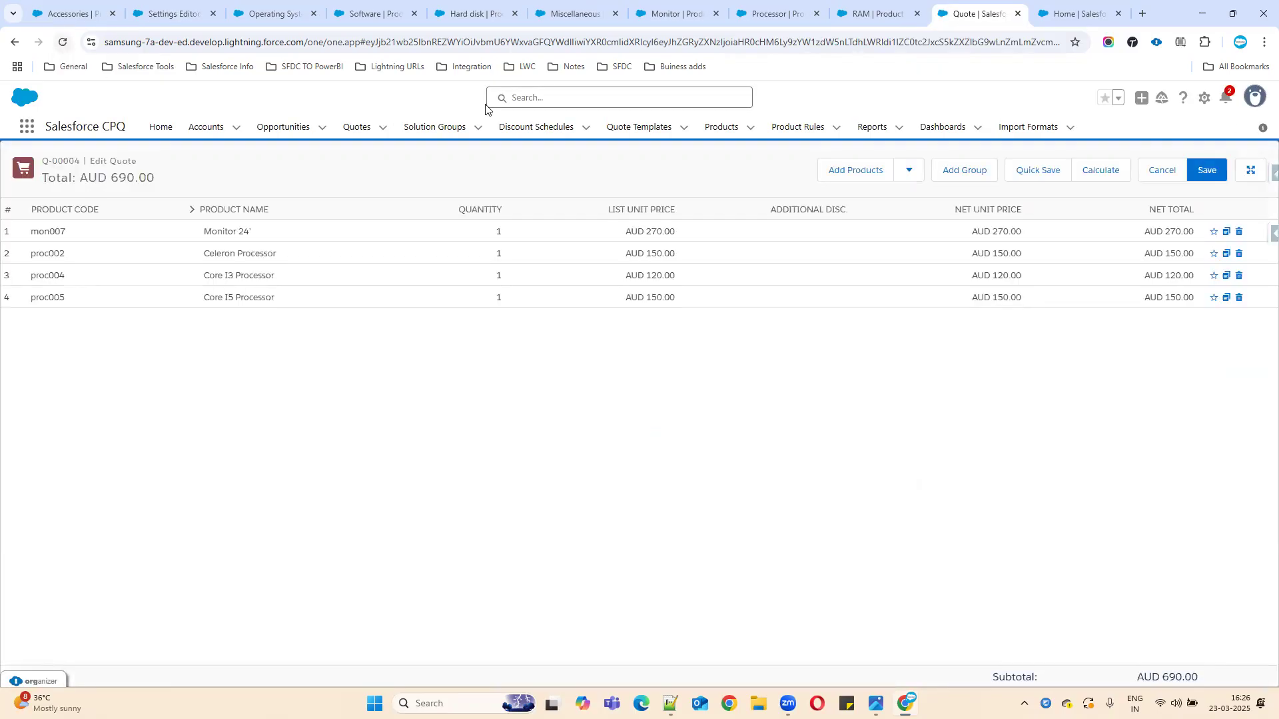
{"action": "left_click", "coordinate": [835, 179]}
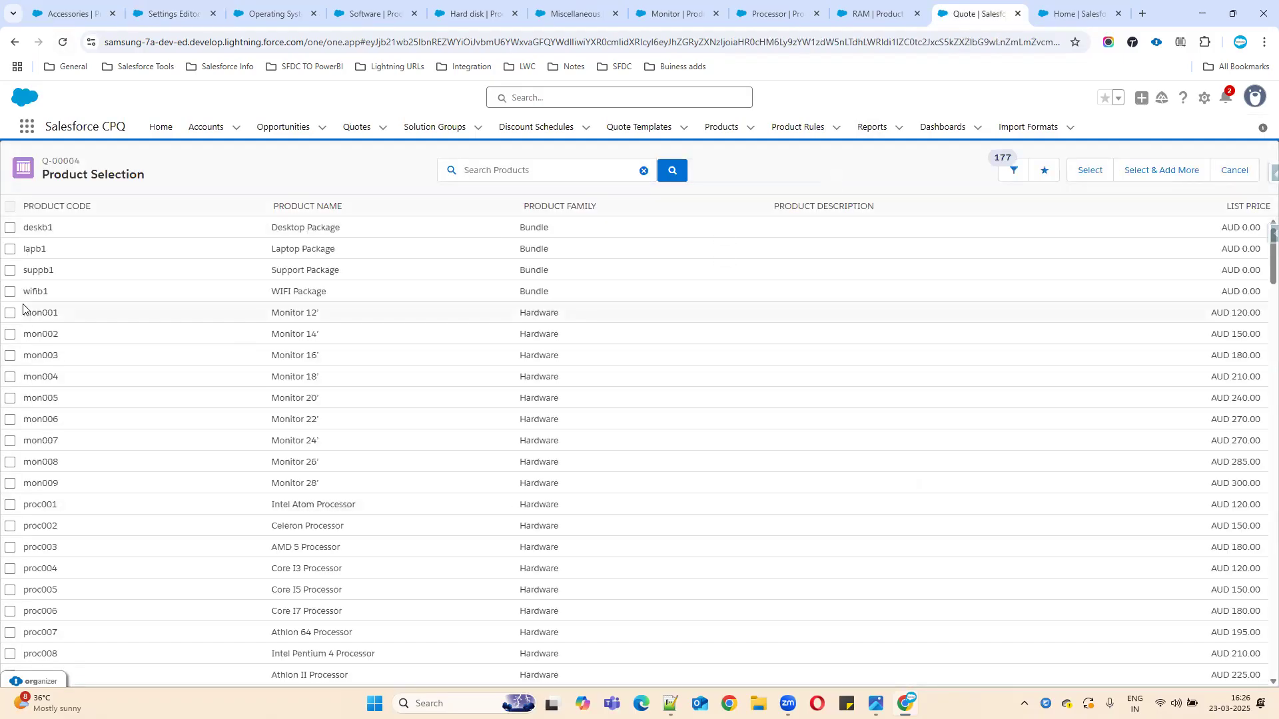
{"action": "left_click", "coordinate": [9, 229]}
{"action": "left_click", "coordinate": [11, 293]}
{"action": "left_click", "coordinate": [1091, 172]}
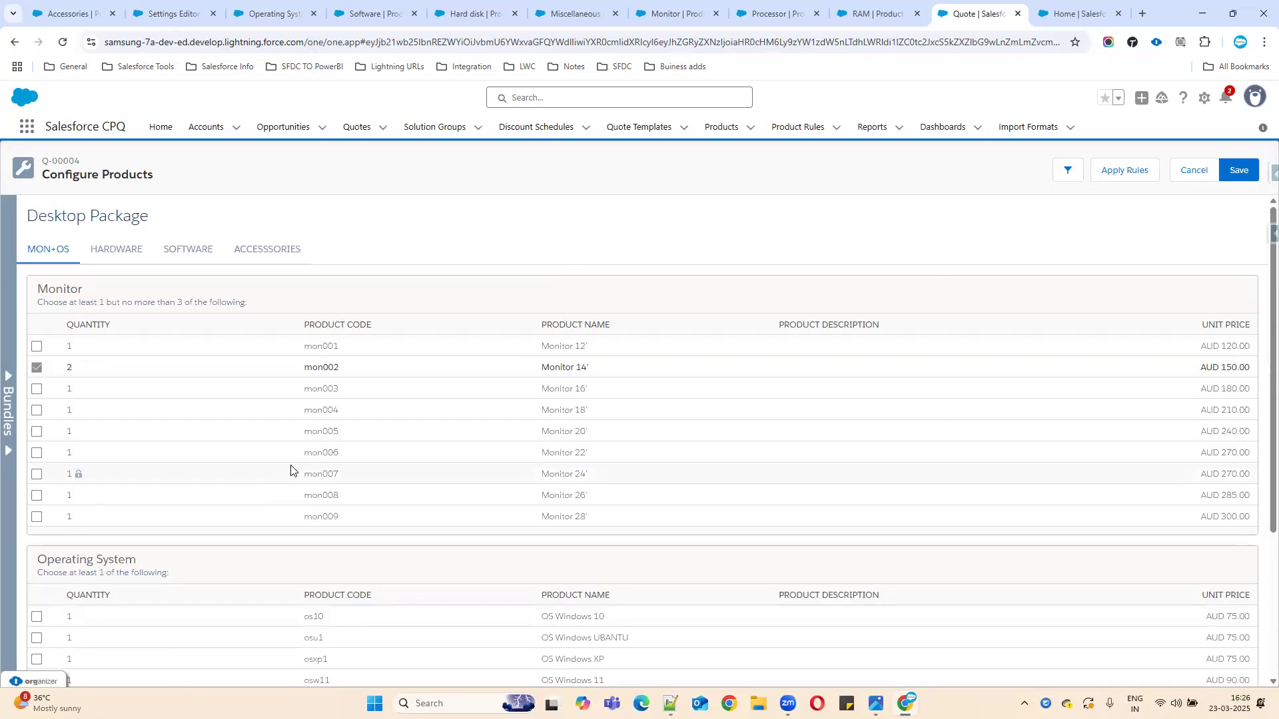
Step: Expand the Bundles list and view the WIFI Package options, ending back on the Desktop Package
{"action": "left_click", "coordinate": [10, 385]}
{"action": "left_click", "coordinate": [84, 212]}
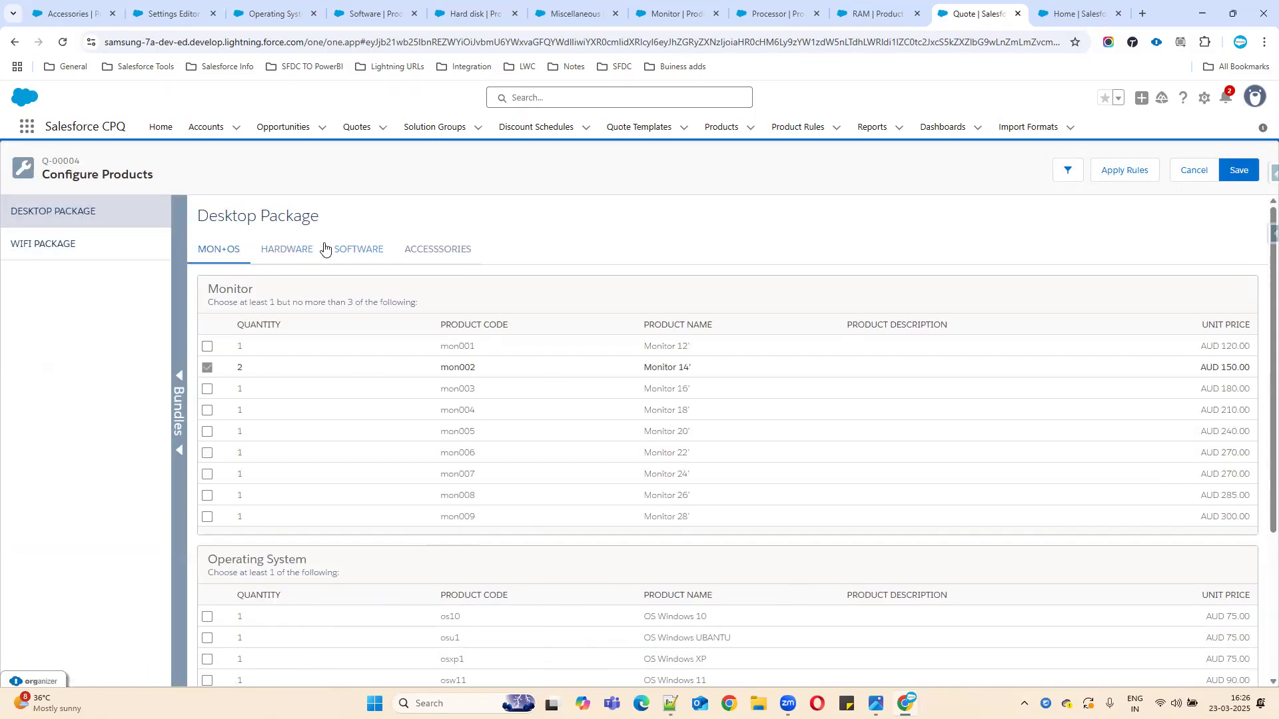
{"action": "left_click", "coordinate": [58, 253]}
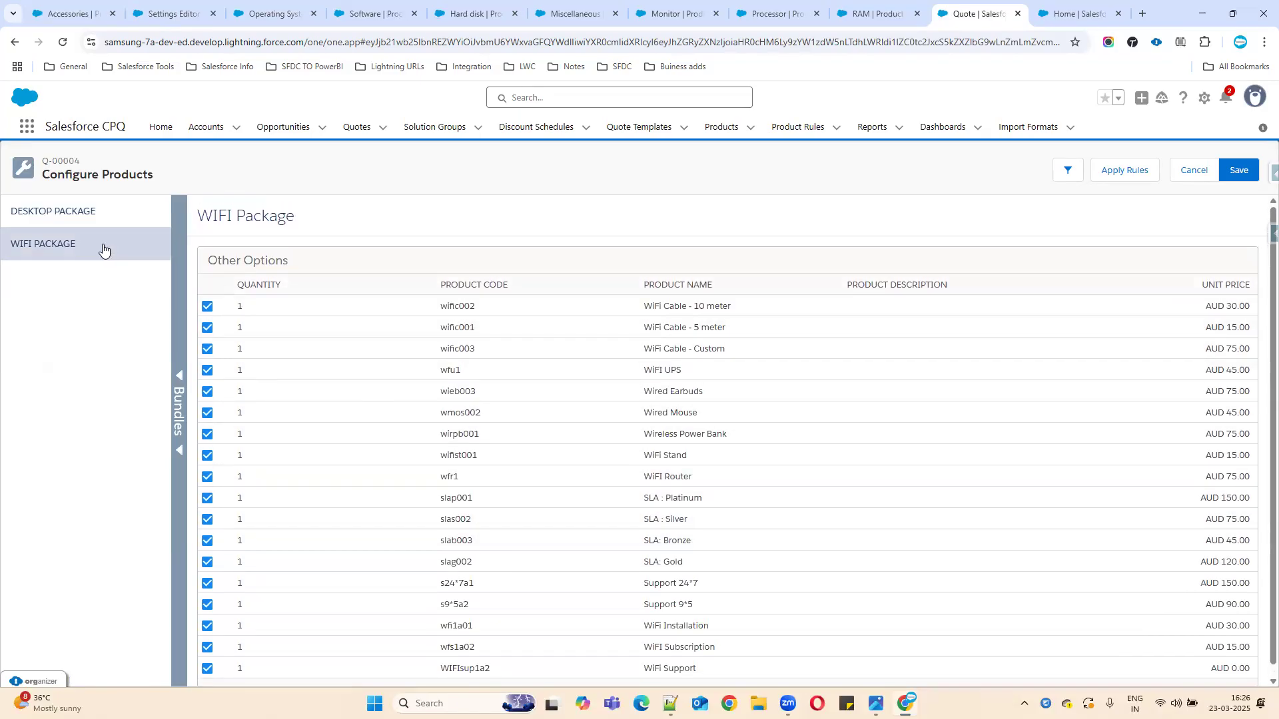
{"action": "left_click", "coordinate": [46, 211]}
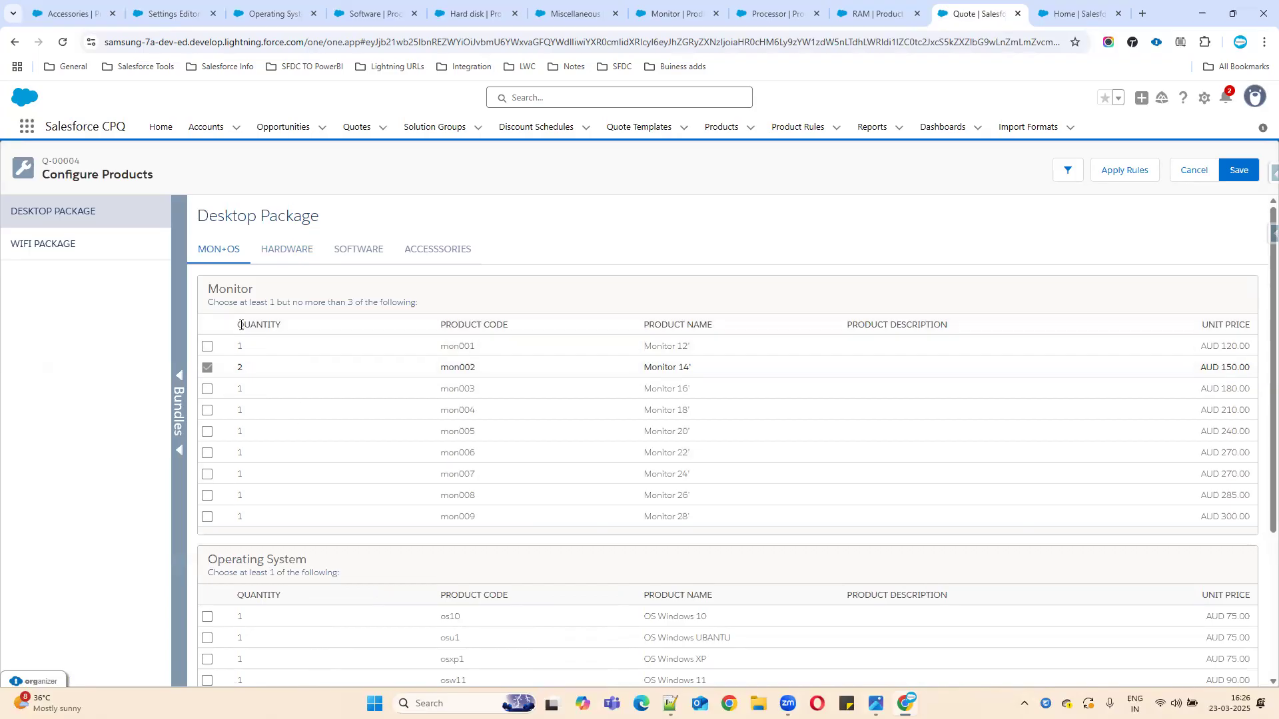
Step: Select OS Windows 10 as the Desktop Package's operating system
{"action": "scroll", "coordinate": [275, 527], "scroll_direction": "down", "scroll_amount": 1}
{"action": "scroll", "coordinate": [275, 526], "scroll_direction": "down", "scroll_amount": 2}
{"action": "left_click", "coordinate": [207, 485]}
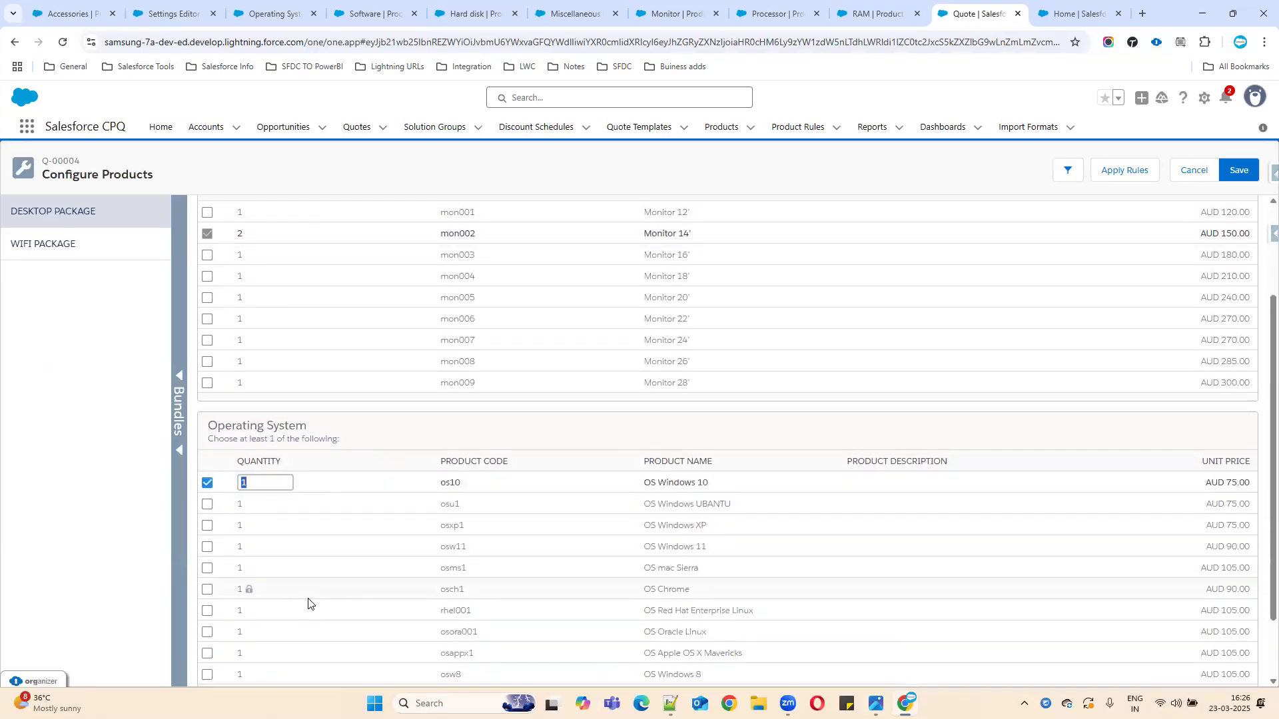
{"action": "scroll", "coordinate": [306, 600], "scroll_direction": "down", "scroll_amount": 1}
{"action": "scroll", "coordinate": [316, 611], "scroll_direction": "down", "scroll_amount": 1}
{"action": "scroll", "coordinate": [333, 599], "scroll_direction": "up", "scroll_amount": 1}
{"action": "scroll", "coordinate": [333, 590], "scroll_direction": "down", "scroll_amount": 1}
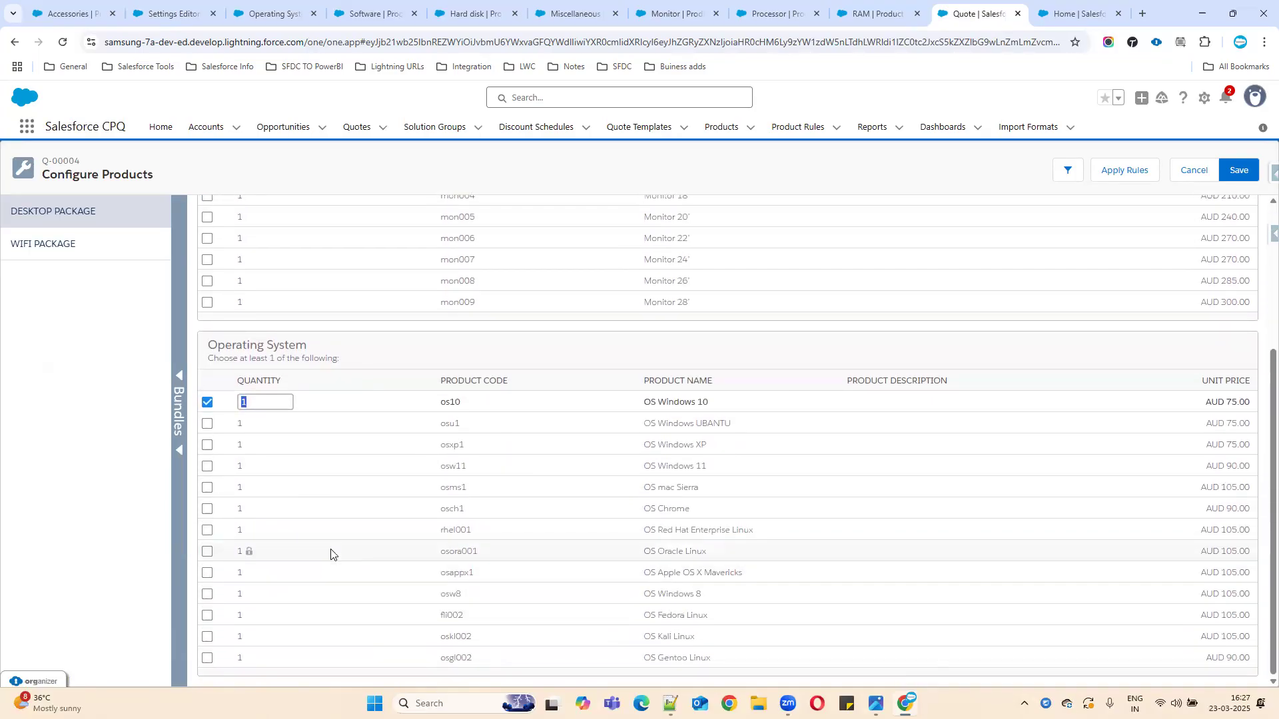
{"action": "scroll", "coordinate": [618, 490], "scroll_direction": "up", "scroll_amount": 1}
{"action": "scroll", "coordinate": [619, 493], "scroll_direction": "up", "scroll_amount": 3}
Step: Choose Intel Atom Processor, 4GB RAM and Hard disk 128GB as the Desktop Package's hardware
{"action": "left_click", "coordinate": [285, 252]}
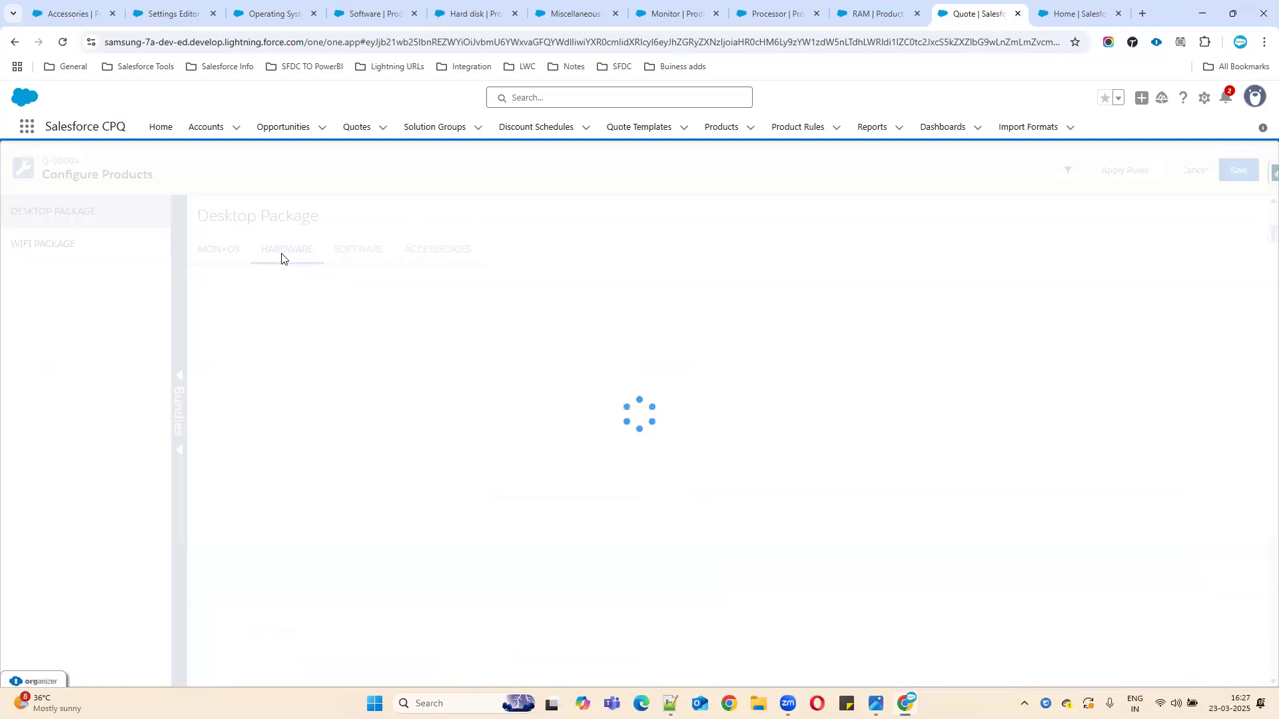
{"action": "left_click", "coordinate": [206, 336]}
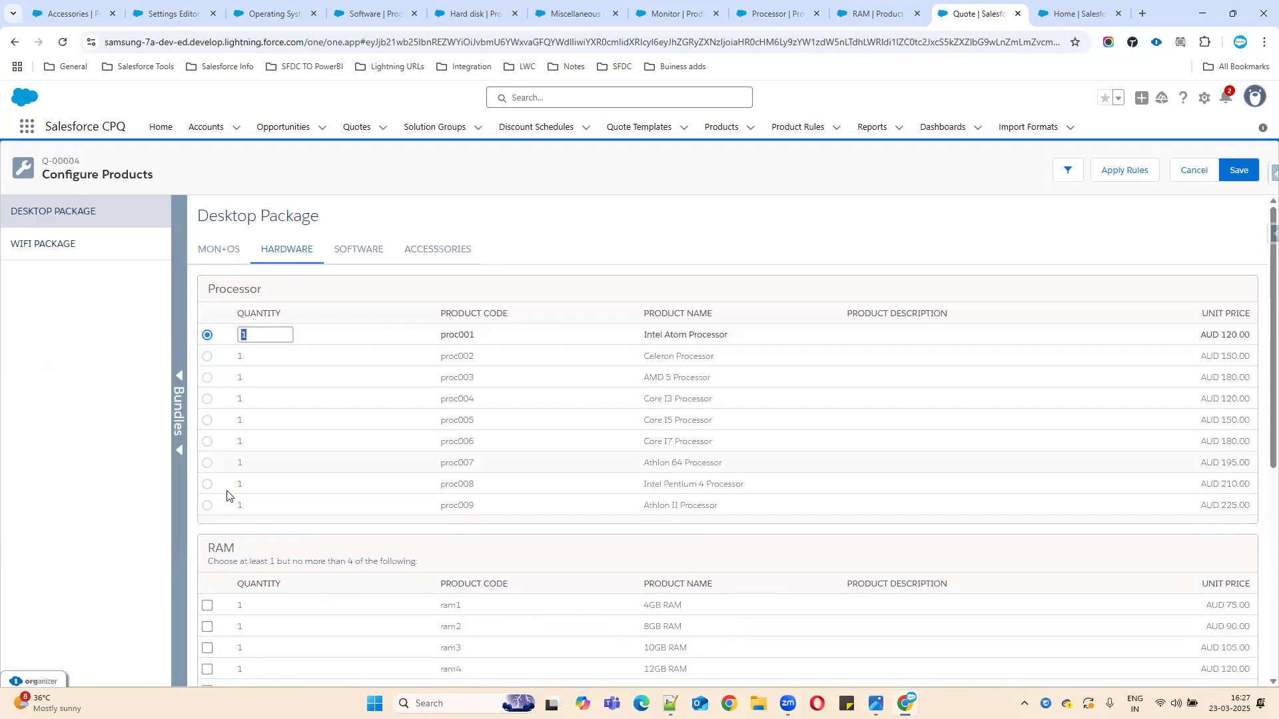
{"action": "left_click", "coordinate": [207, 605]}
{"action": "scroll", "coordinate": [317, 555], "scroll_direction": "down", "scroll_amount": 1}
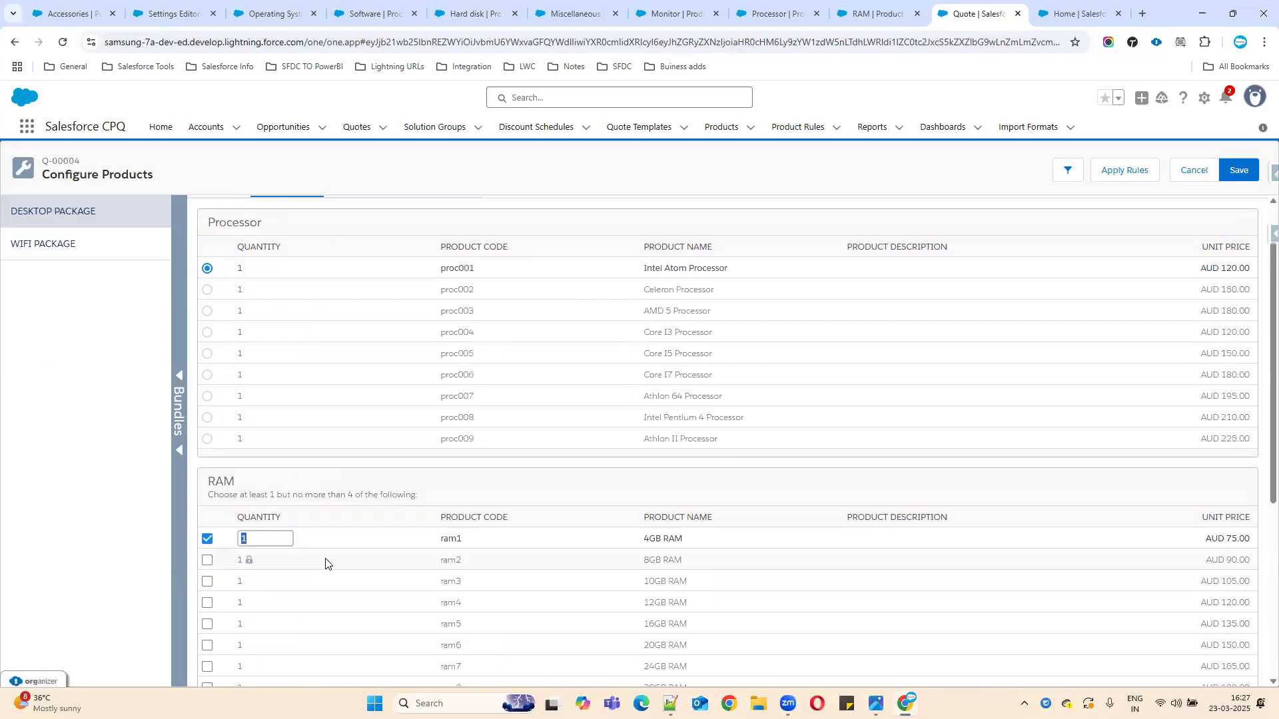
{"action": "scroll", "coordinate": [326, 564], "scroll_direction": "down", "scroll_amount": 4}
{"action": "left_click", "coordinate": [207, 544]}
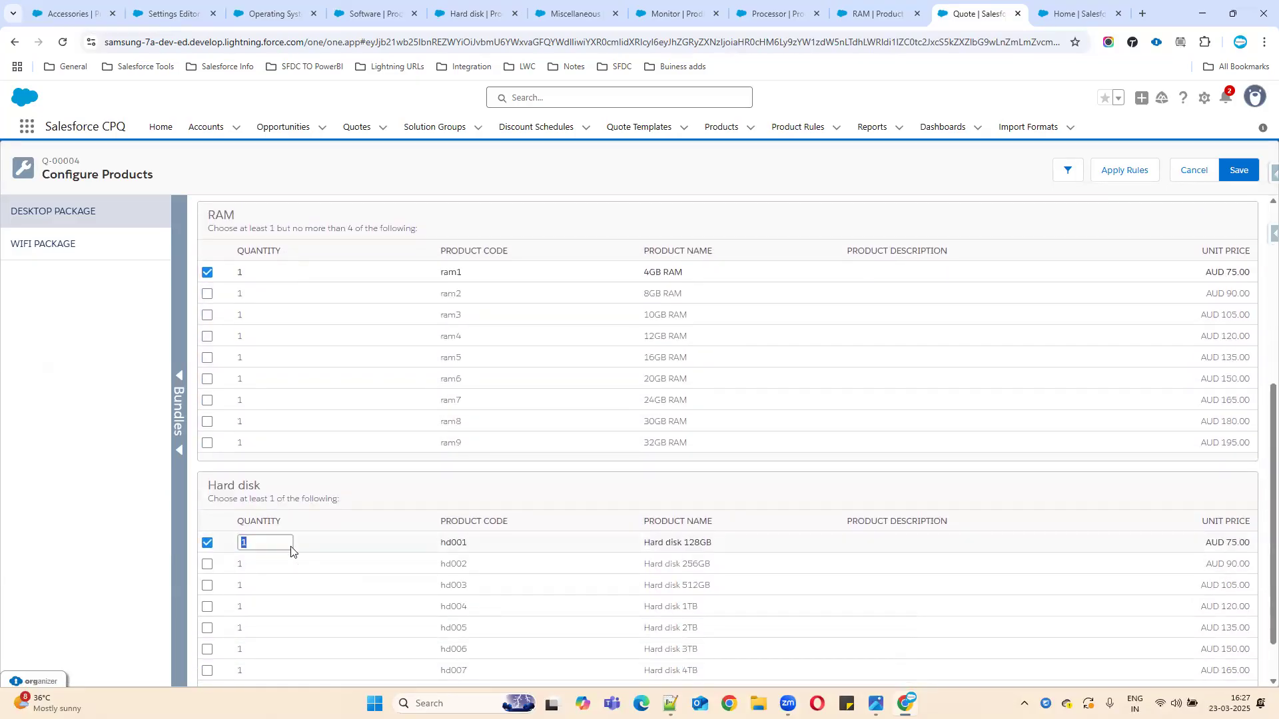
{"action": "scroll", "coordinate": [400, 564], "scroll_direction": "down", "scroll_amount": 2}
{"action": "scroll", "coordinate": [427, 543], "scroll_direction": "up", "scroll_amount": 6}
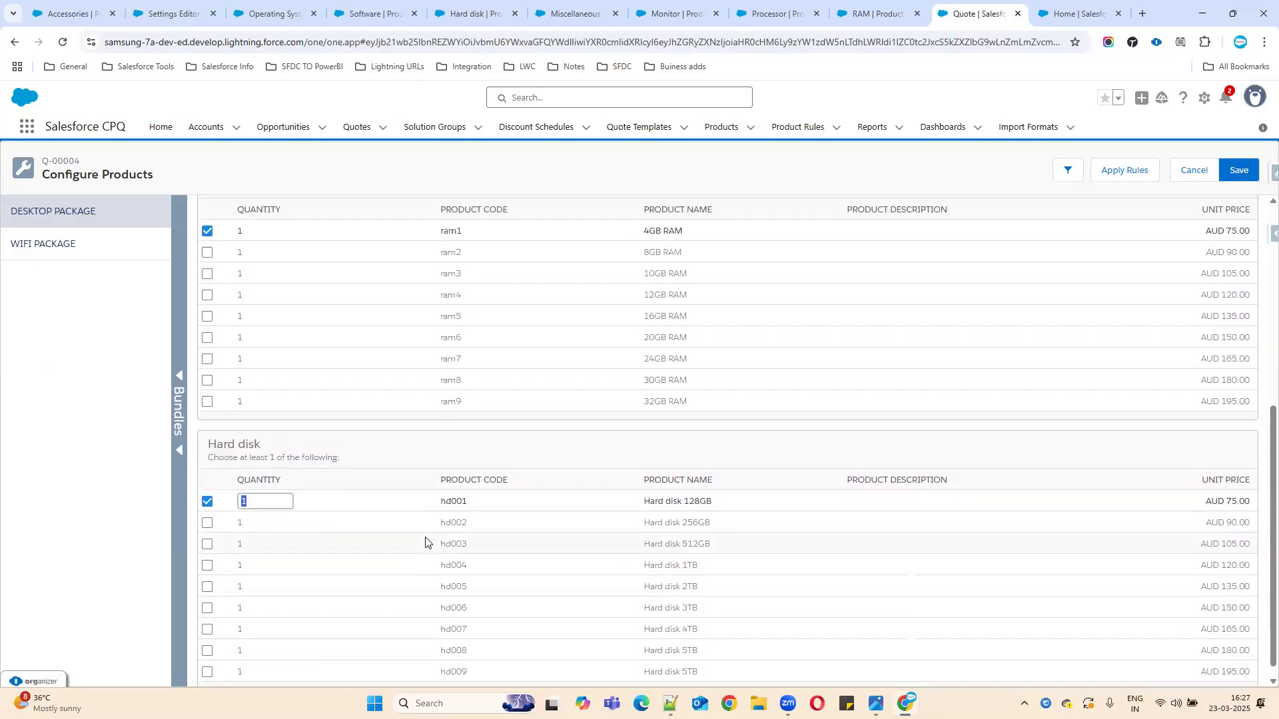
Step: Select 7-Zip as the Desktop Package's software option
{"action": "left_click", "coordinate": [376, 262]}
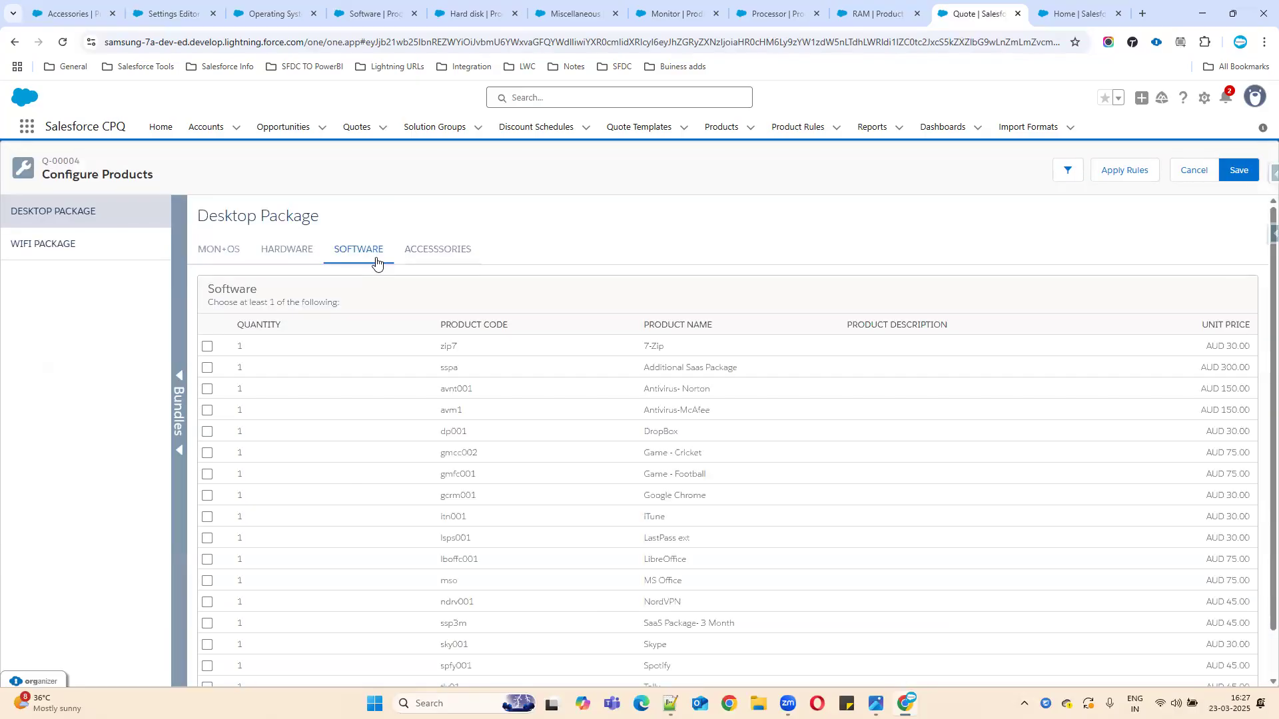
{"action": "left_click", "coordinate": [207, 351]}
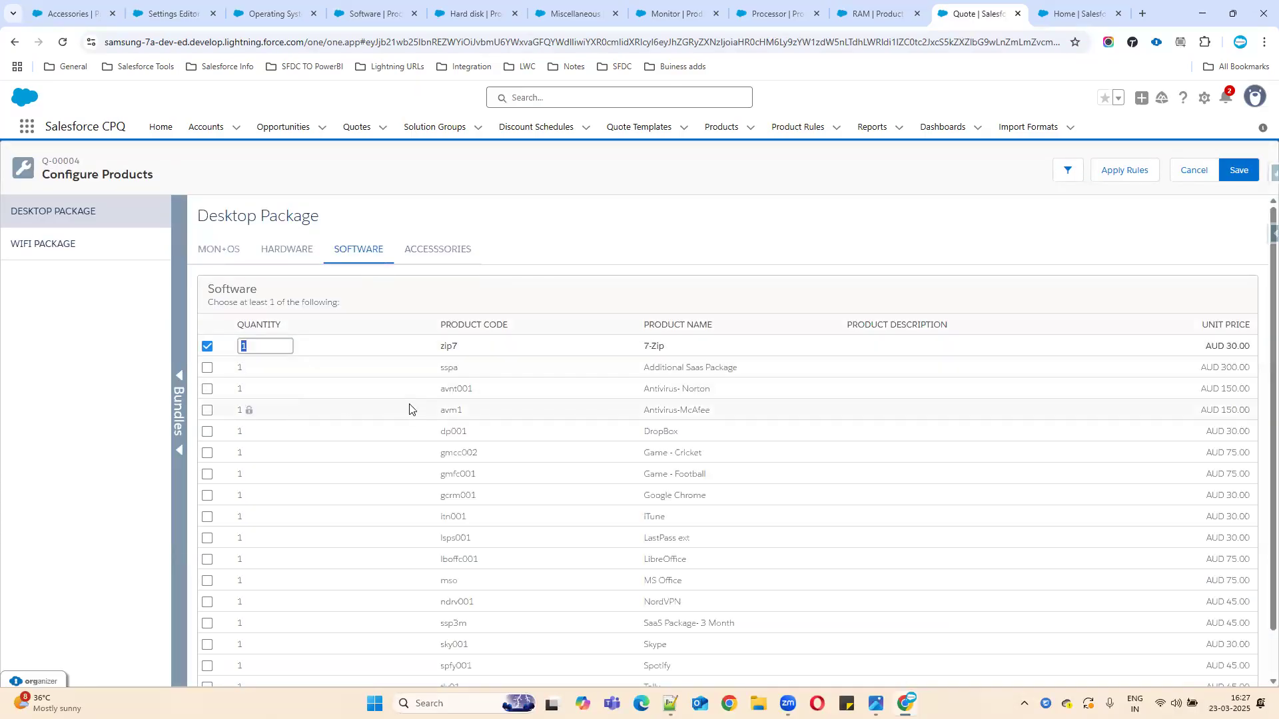
{"action": "scroll", "coordinate": [531, 445], "scroll_direction": "up", "scroll_amount": 1}
{"action": "scroll", "coordinate": [466, 333], "scroll_direction": "down", "scroll_amount": 1}
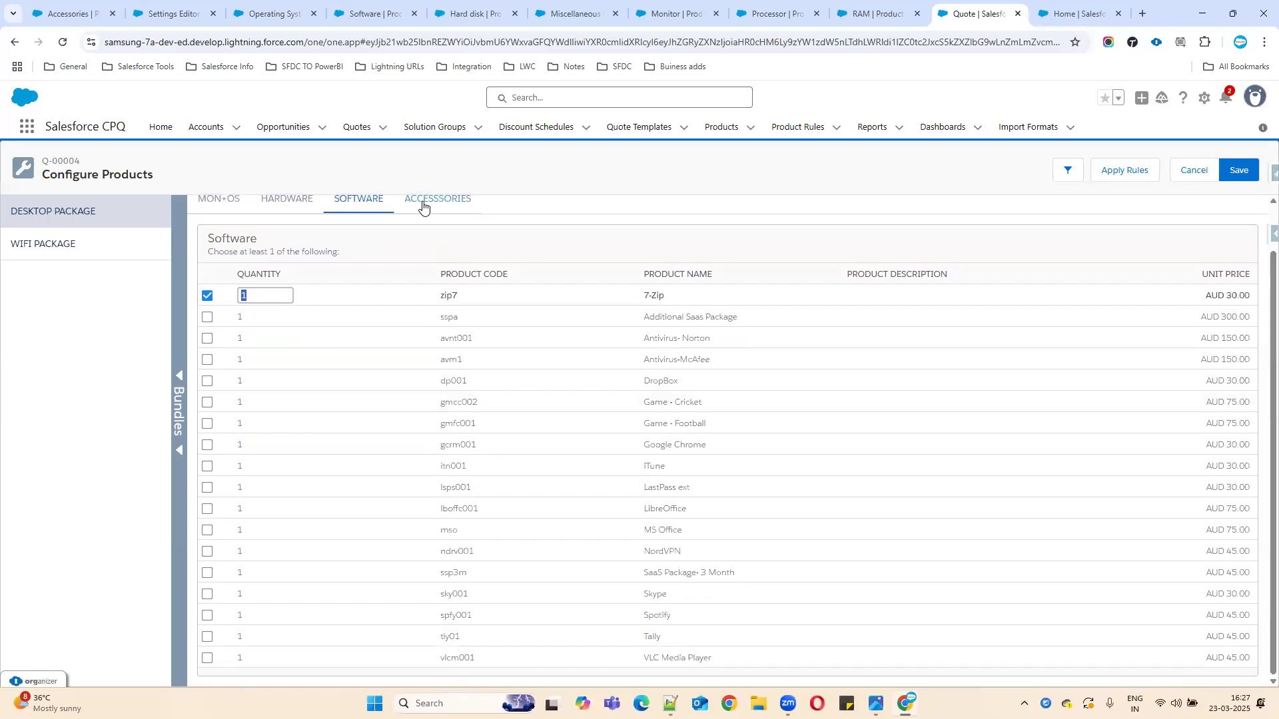
Step: Select Desktop UPS1 among the Desktop Package's accessories and Desktop Backup among its miscellaneous options
{"action": "left_click", "coordinate": [424, 204]}
{"action": "left_click", "coordinate": [206, 347]}
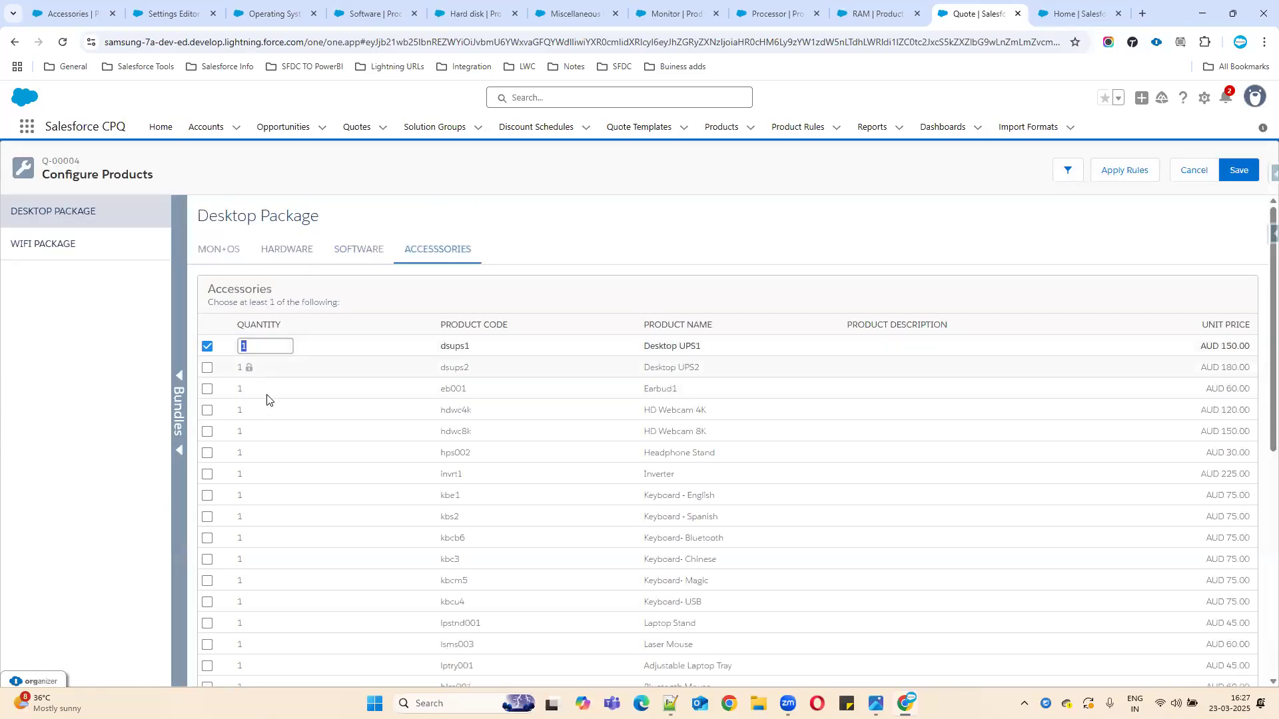
{"action": "scroll", "coordinate": [310, 445], "scroll_direction": "down", "scroll_amount": 1}
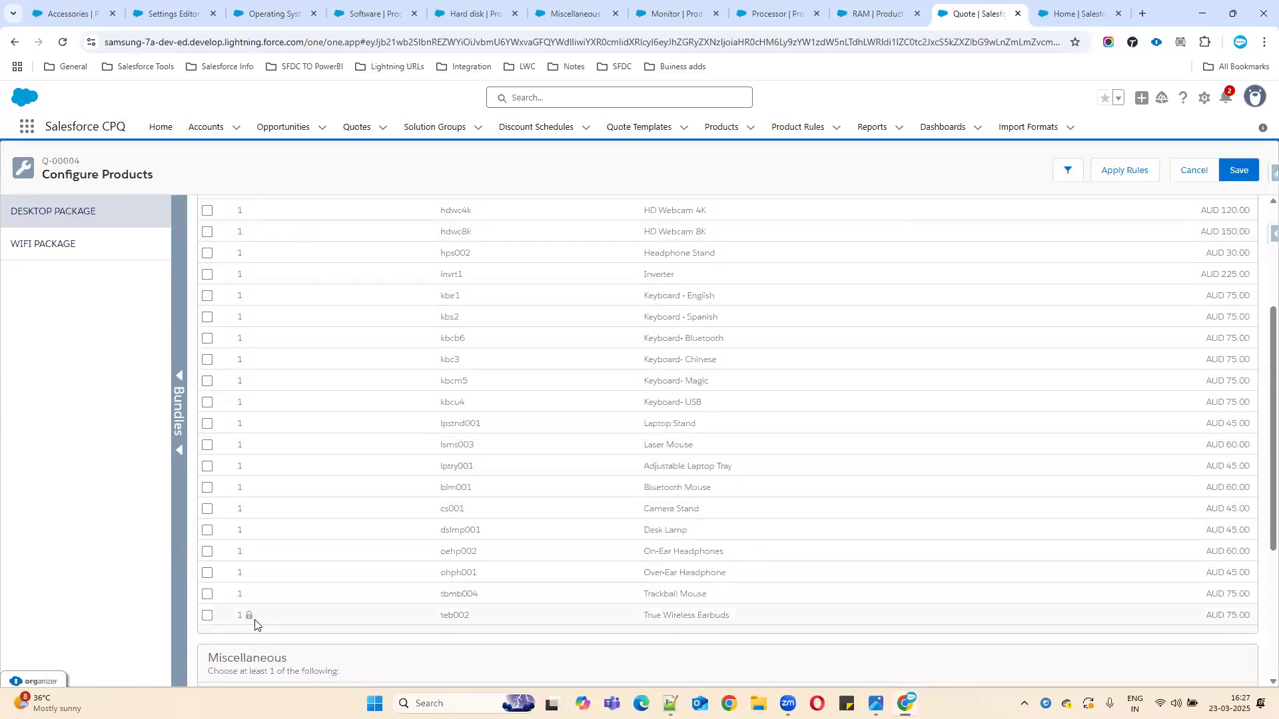
{"action": "scroll", "coordinate": [357, 571], "scroll_direction": "down", "scroll_amount": 1}
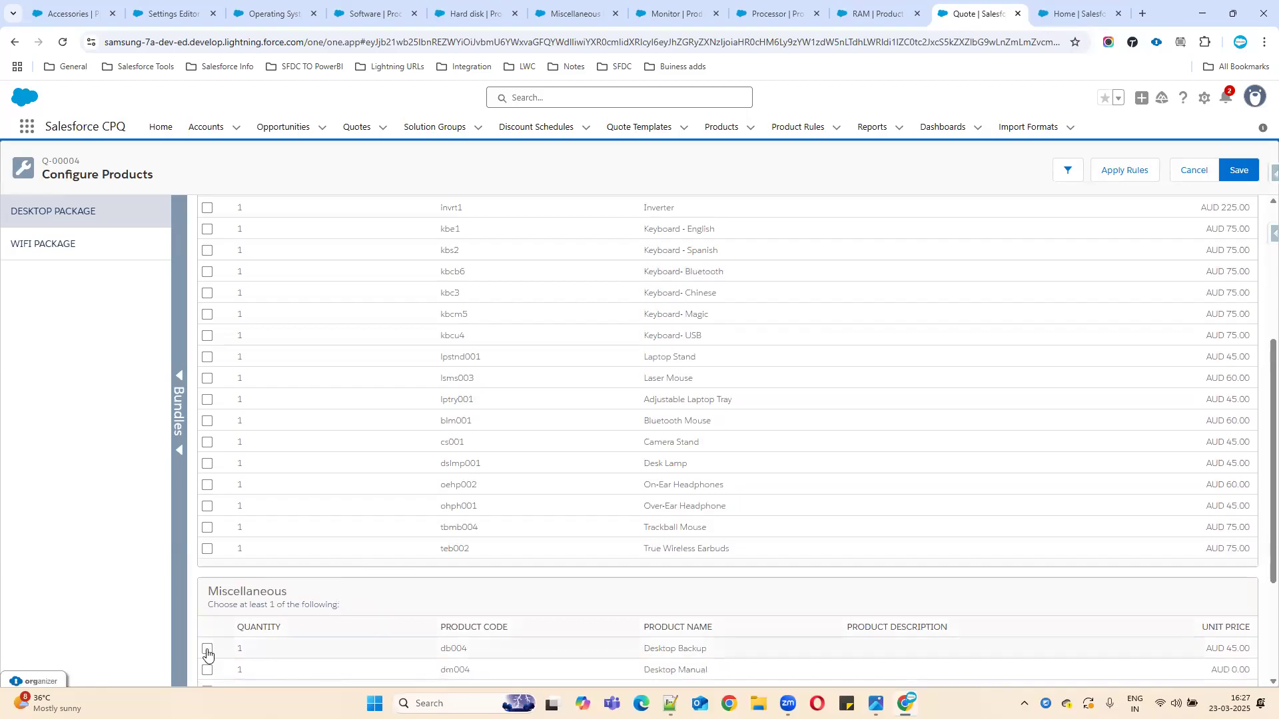
{"action": "left_click_drag", "start_coordinate": [210, 604], "coordinate": [386, 606]}
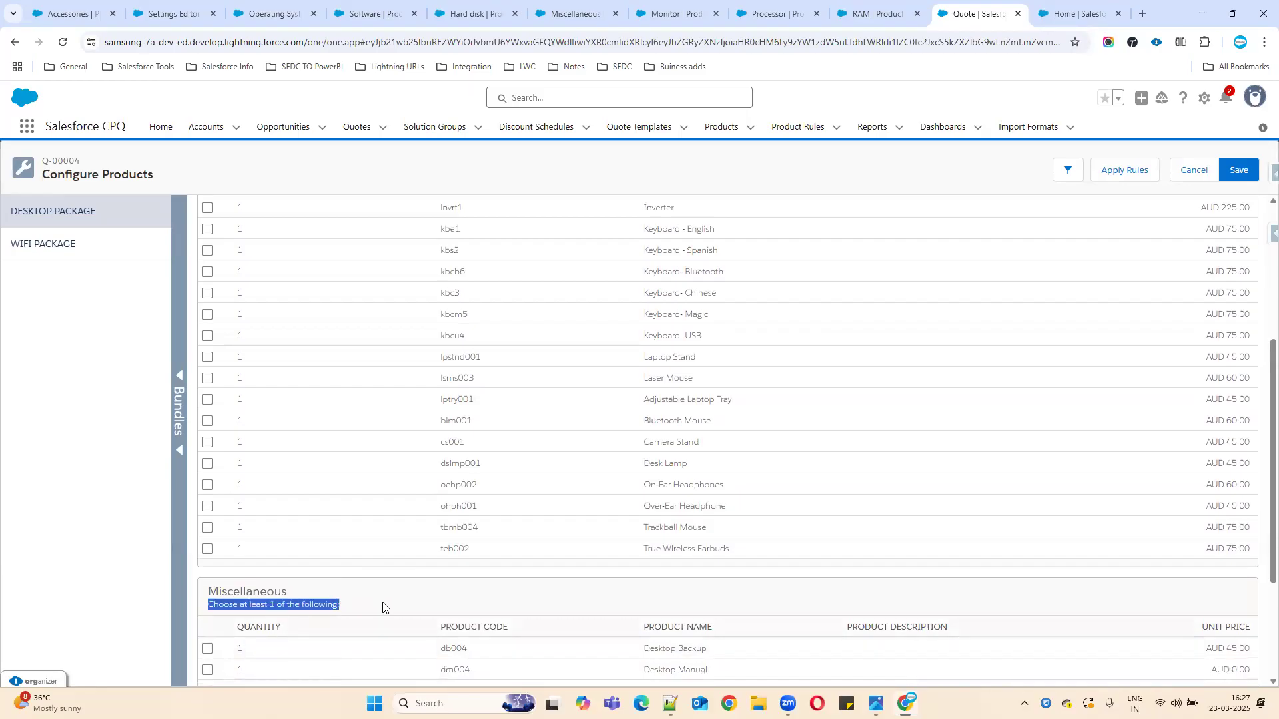
{"action": "left_click", "coordinate": [208, 651]}
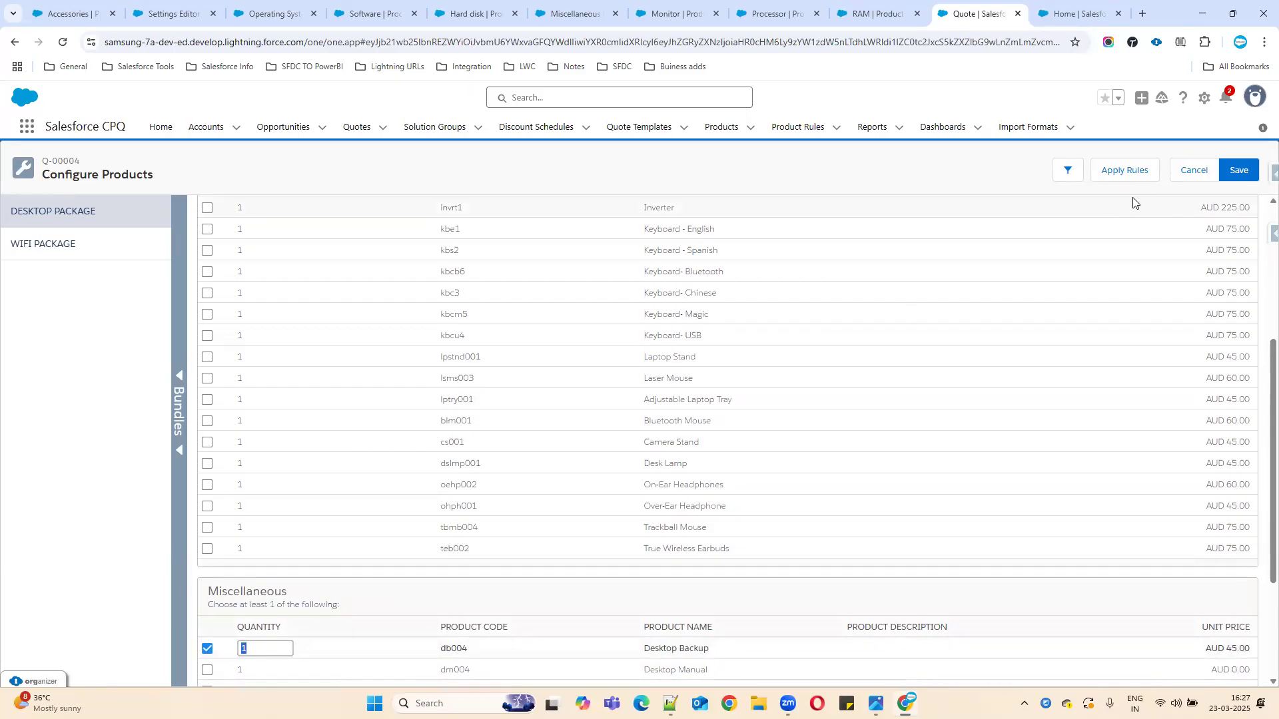
Step: In the WIFI Package, deselect the 5 meter and Custom WiFi cables, Wired Mouse, Wireless Power Bank and WiFi Stand
{"action": "left_click", "coordinate": [69, 257]}
{"action": "left_click", "coordinate": [207, 328]}
{"action": "left_click", "coordinate": [207, 349]}
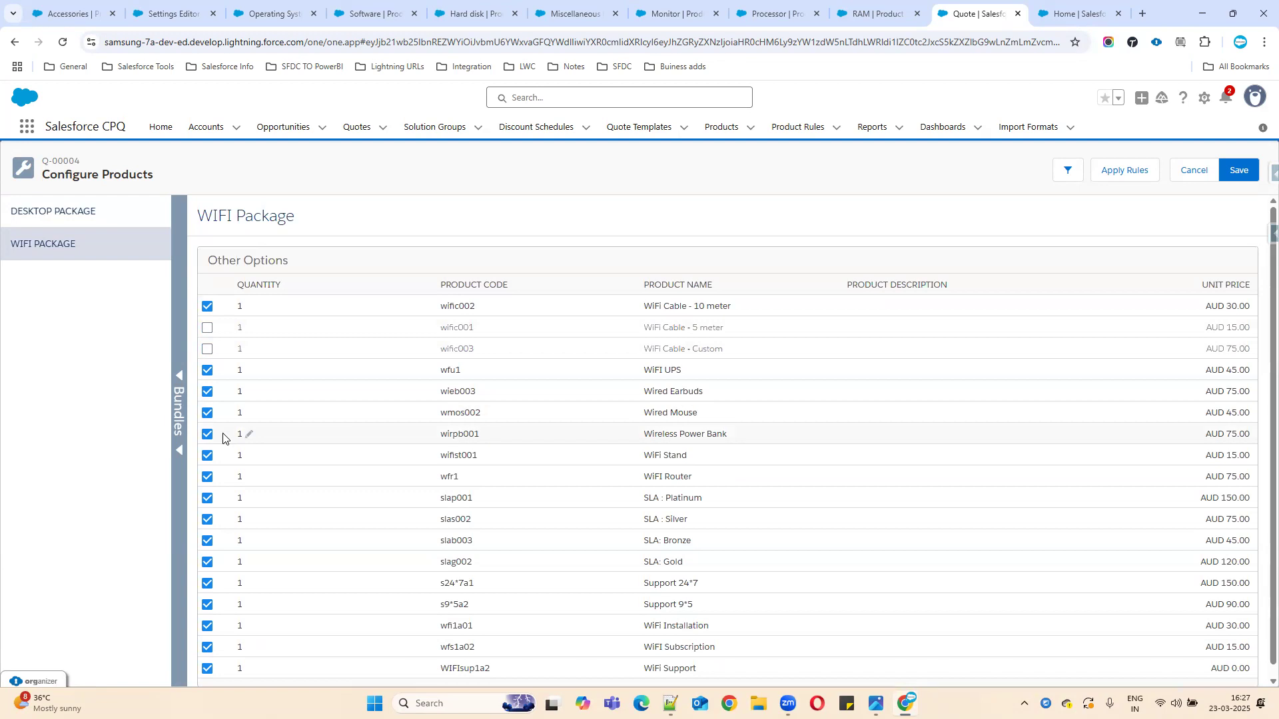
{"action": "left_click", "coordinate": [208, 413]}
{"action": "left_click", "coordinate": [207, 434]}
{"action": "left_click", "coordinate": [208, 455]}
Step: Deselect SLA Platinum, Silver and Bronze, Support 9*5, WIFI Subscription and WiFi Installation, and save the bundle configuration
{"action": "left_click", "coordinate": [207, 499]}
{"action": "left_click", "coordinate": [207, 520]}
{"action": "left_click", "coordinate": [207, 541]}
{"action": "left_click", "coordinate": [207, 605]}
{"action": "scroll", "coordinate": [220, 612], "scroll_direction": "down", "scroll_amount": 1}
{"action": "left_click", "coordinate": [211, 640]}
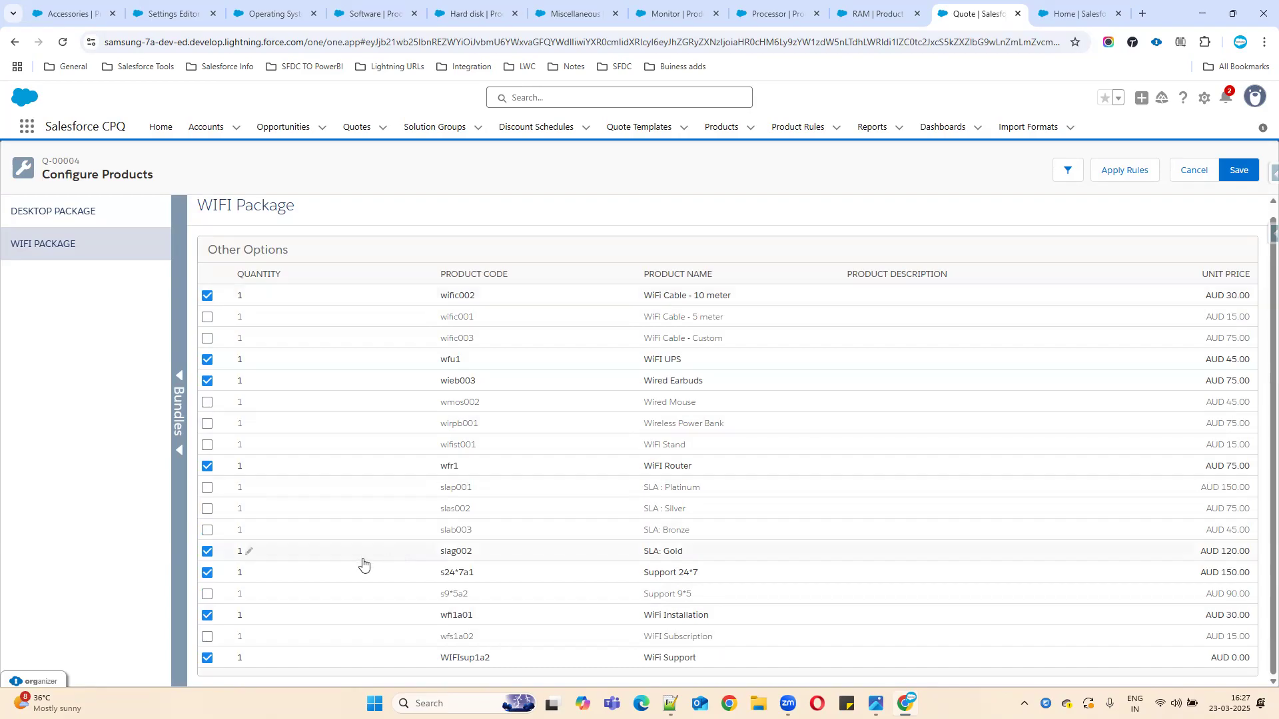
{"action": "left_click", "coordinate": [208, 615]}
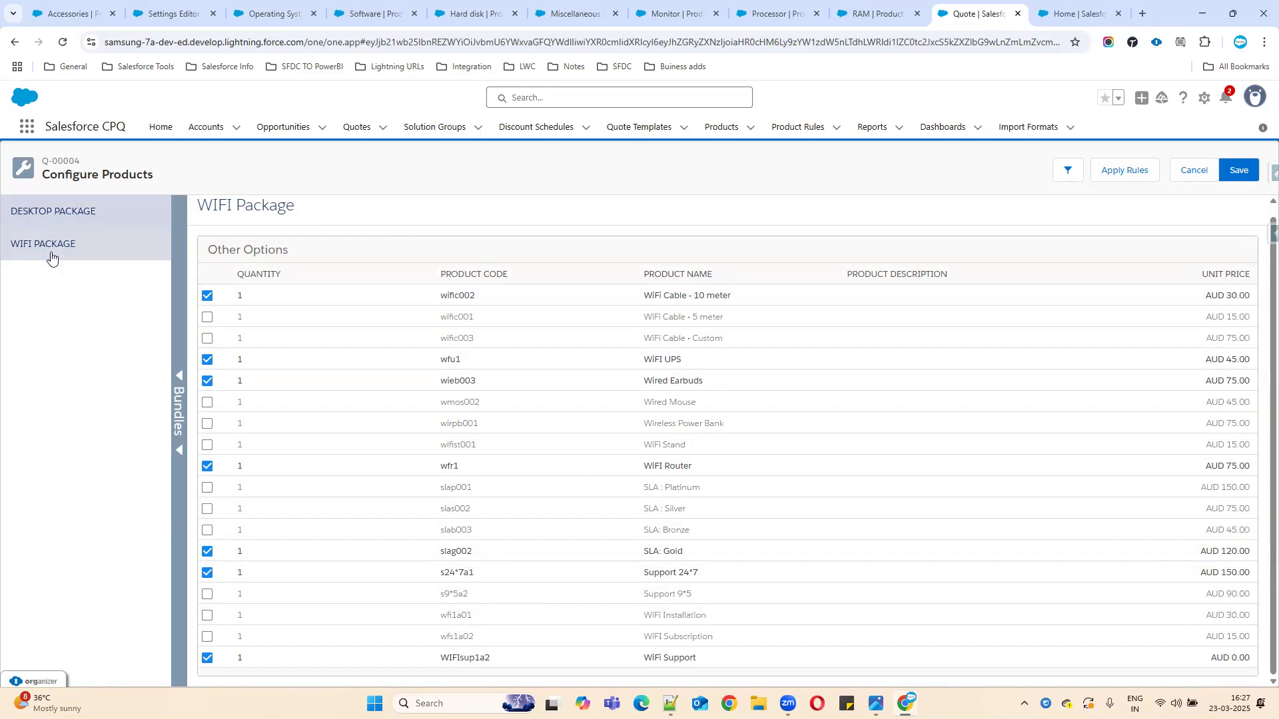
{"action": "left_click", "coordinate": [1236, 171]}
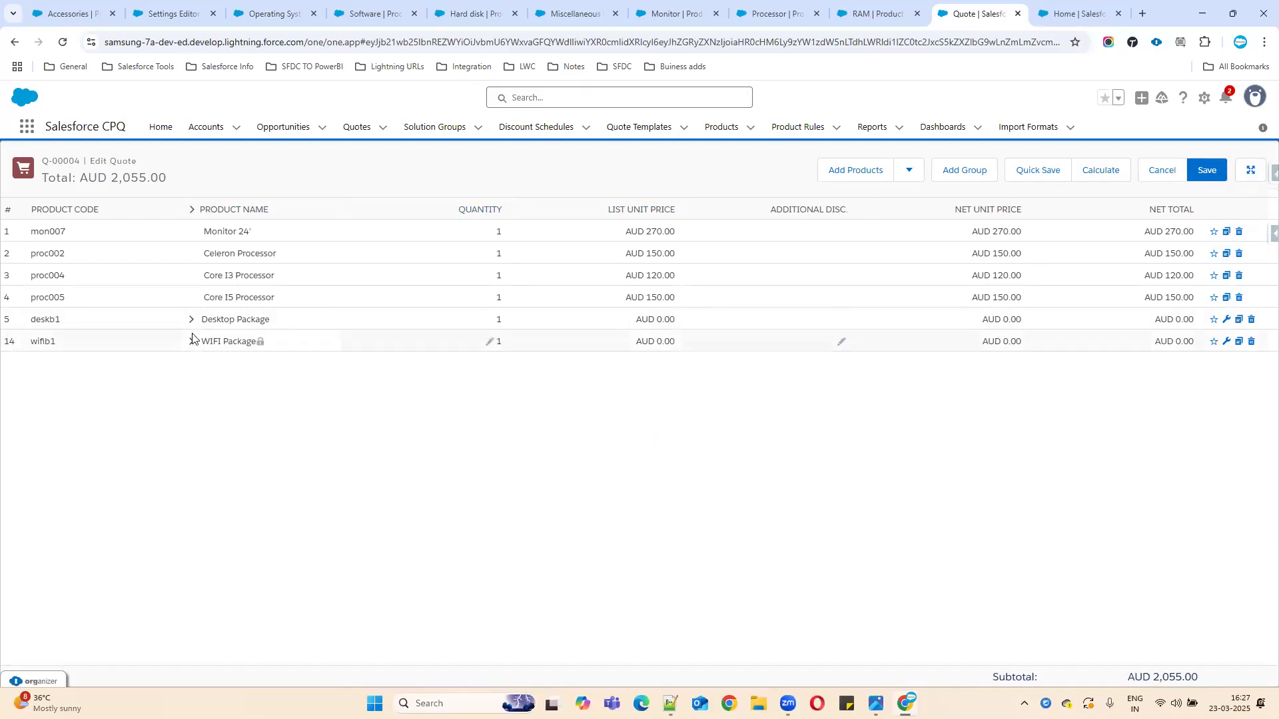
Step: Review the Default Bundle Setting in the CPQ Line Editor settings and return to the quote
{"action": "left_click", "coordinate": [58, 13]}
{"action": "left_click", "coordinate": [170, 13]}
{"action": "left_click_drag", "start_coordinate": [198, 504], "coordinate": [362, 517]}
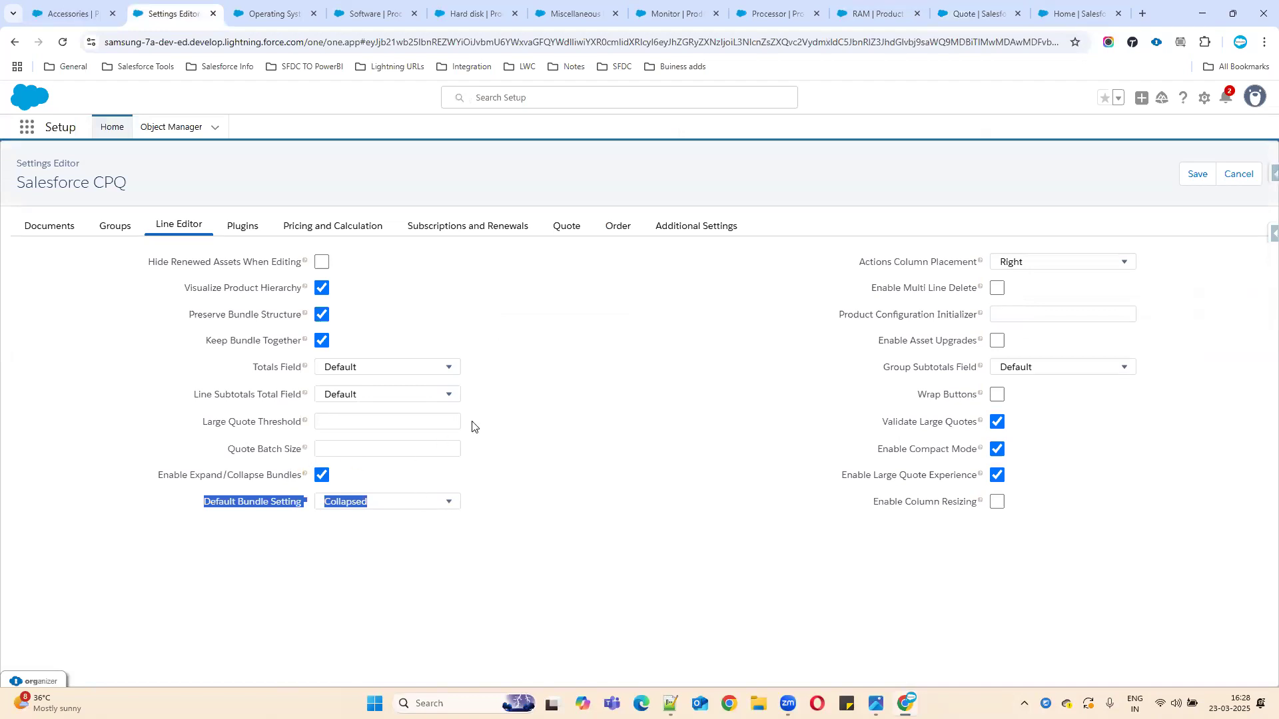
{"action": "left_click", "coordinate": [939, 15]}
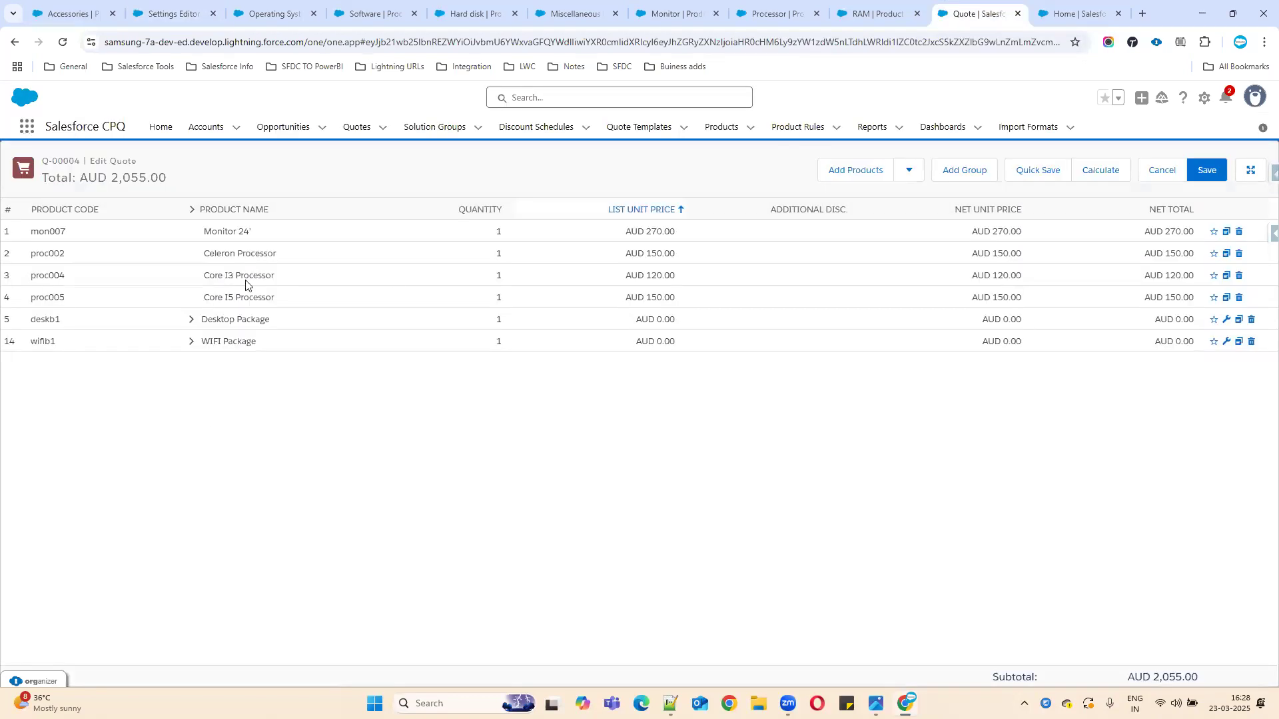
Step: Expand the Desktop Package and WIFI Package lines individually, and repeatedly collapse and expand all bundles at once
{"action": "left_click", "coordinate": [192, 319]}
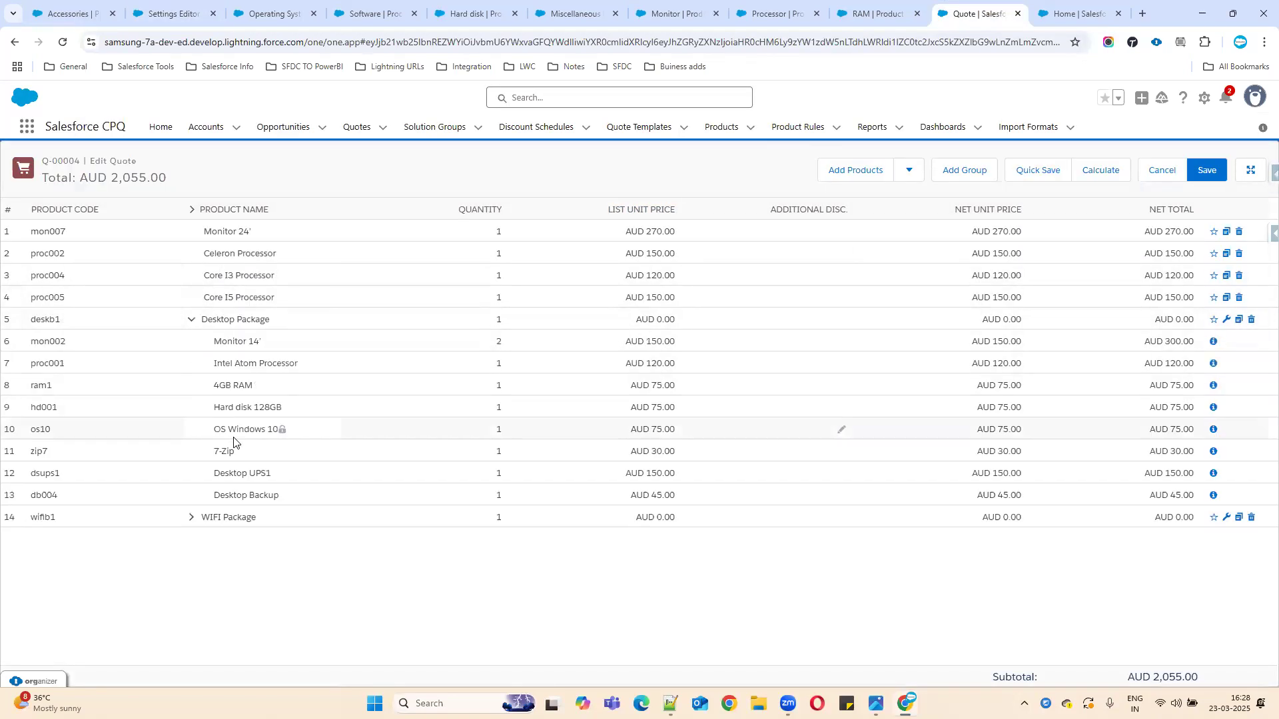
{"action": "left_click", "coordinate": [192, 517]}
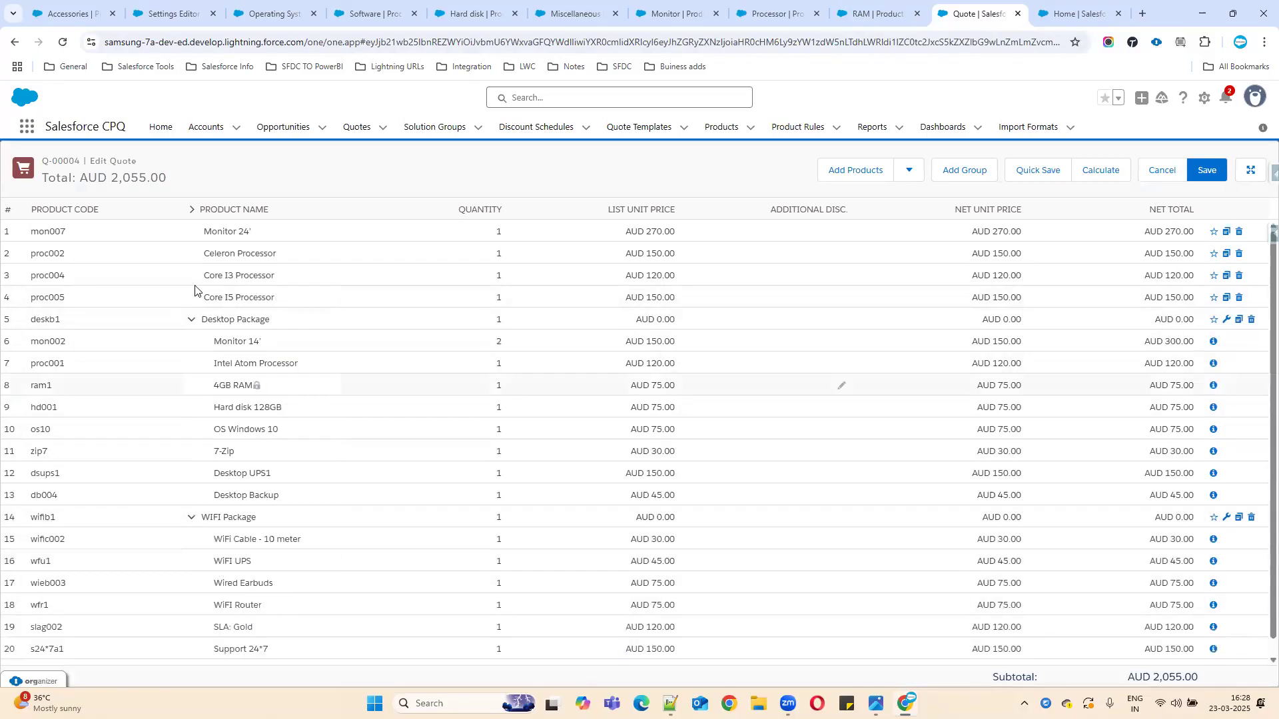
{"action": "left_click", "coordinate": [191, 210]}
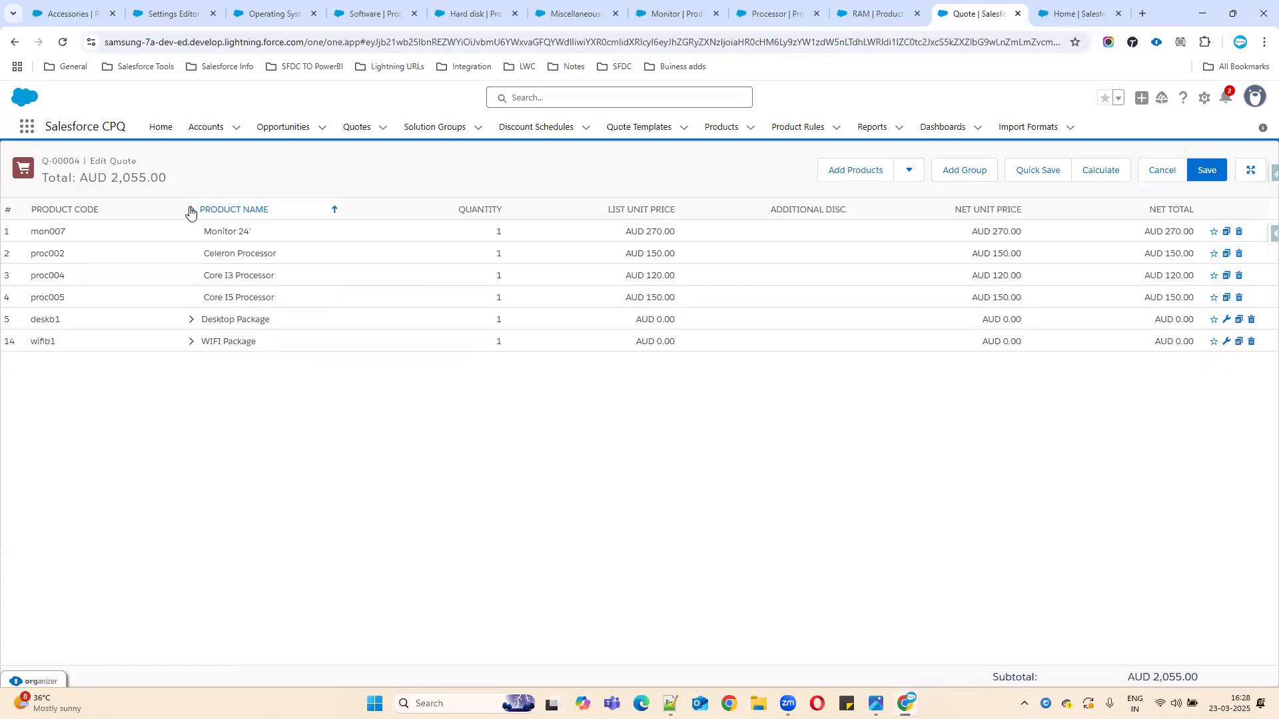
{"action": "left_click", "coordinate": [190, 210]}
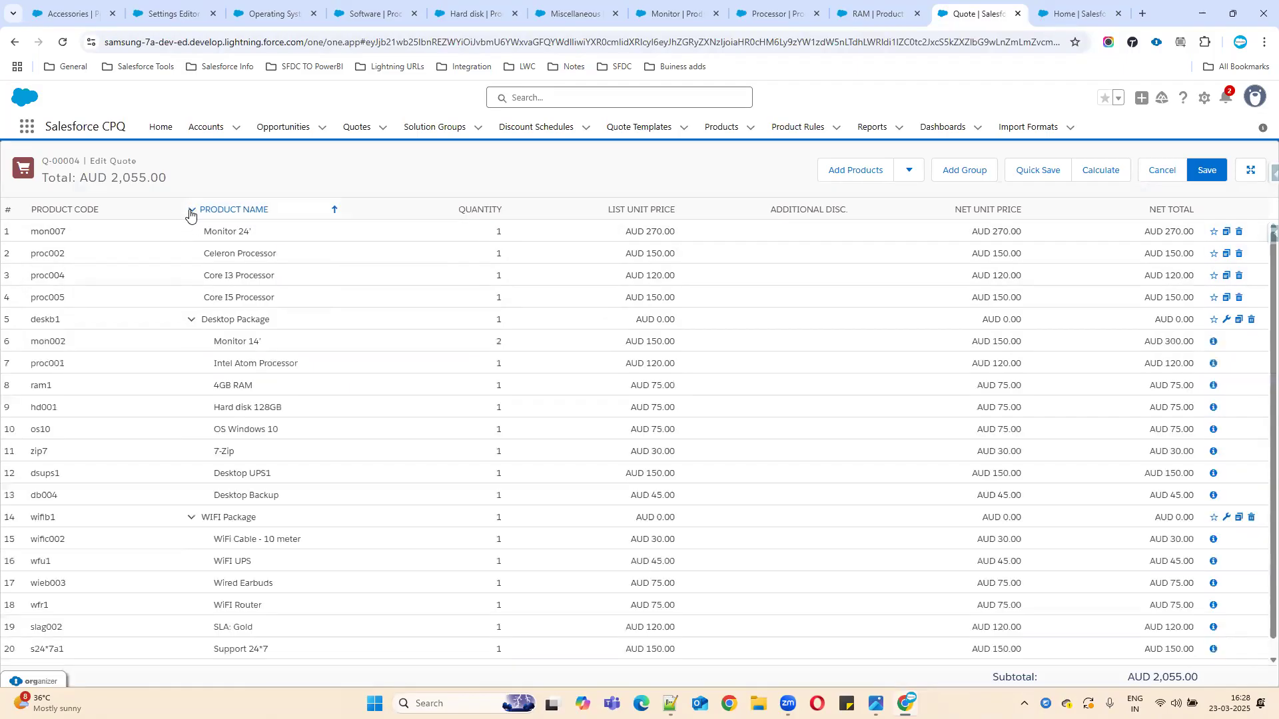
{"action": "left_click", "coordinate": [190, 210]}
{"action": "left_click", "coordinate": [191, 210]}
{"action": "left_click", "coordinate": [191, 210]}
{"action": "left_click", "coordinate": [190, 210]}
Step: Collapse the Desktop Package and WIFI Package lines one by one in the quote
{"action": "scroll", "coordinate": [383, 384], "scroll_direction": "down", "scroll_amount": 1}
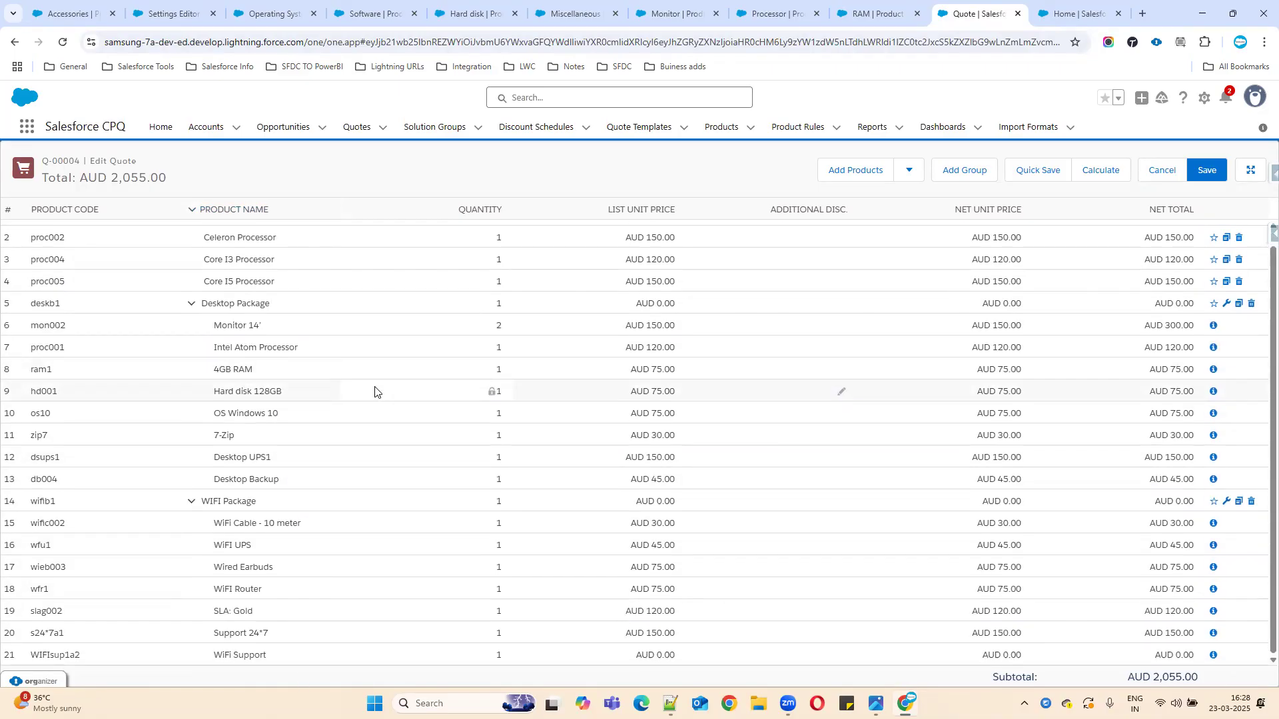
{"action": "left_click", "coordinate": [191, 306]}
{"action": "left_click", "coordinate": [191, 341]}
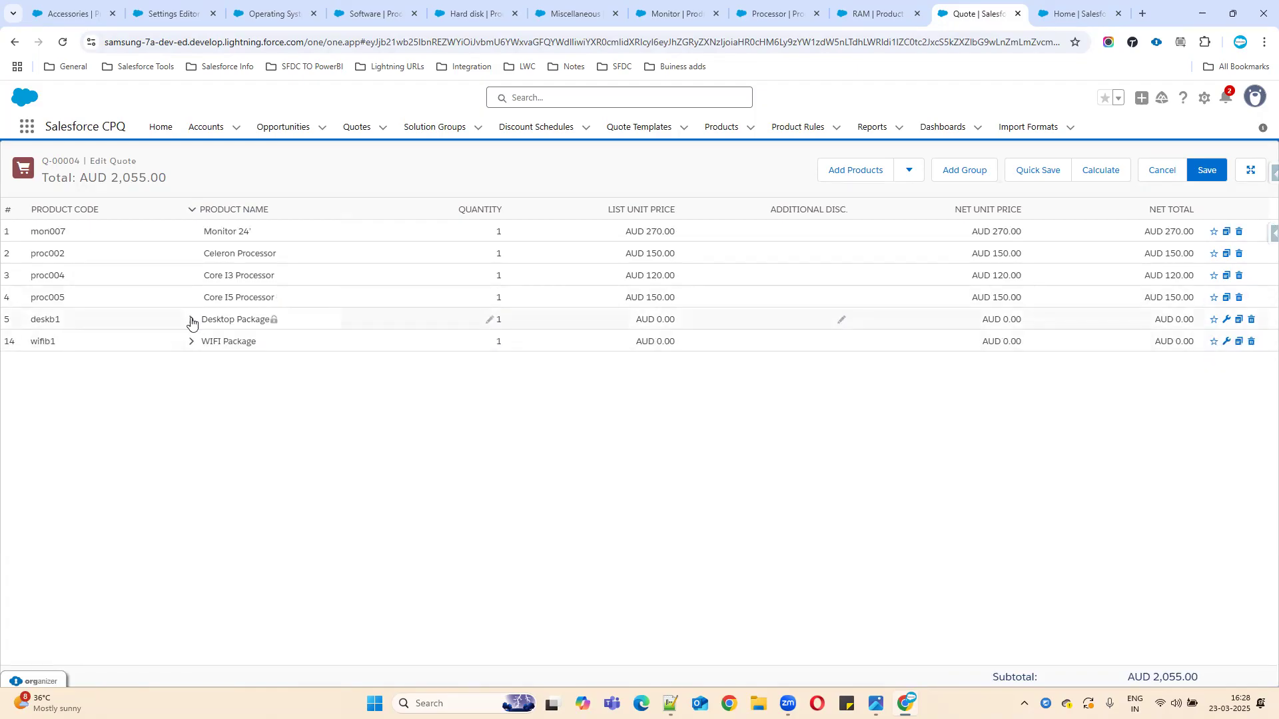
Step: Copy the Enable Large Quote Experience setting name from the CPQ Line Editor settings into the Notepad++ notes
{"action": "left_click", "coordinate": [180, 3]}
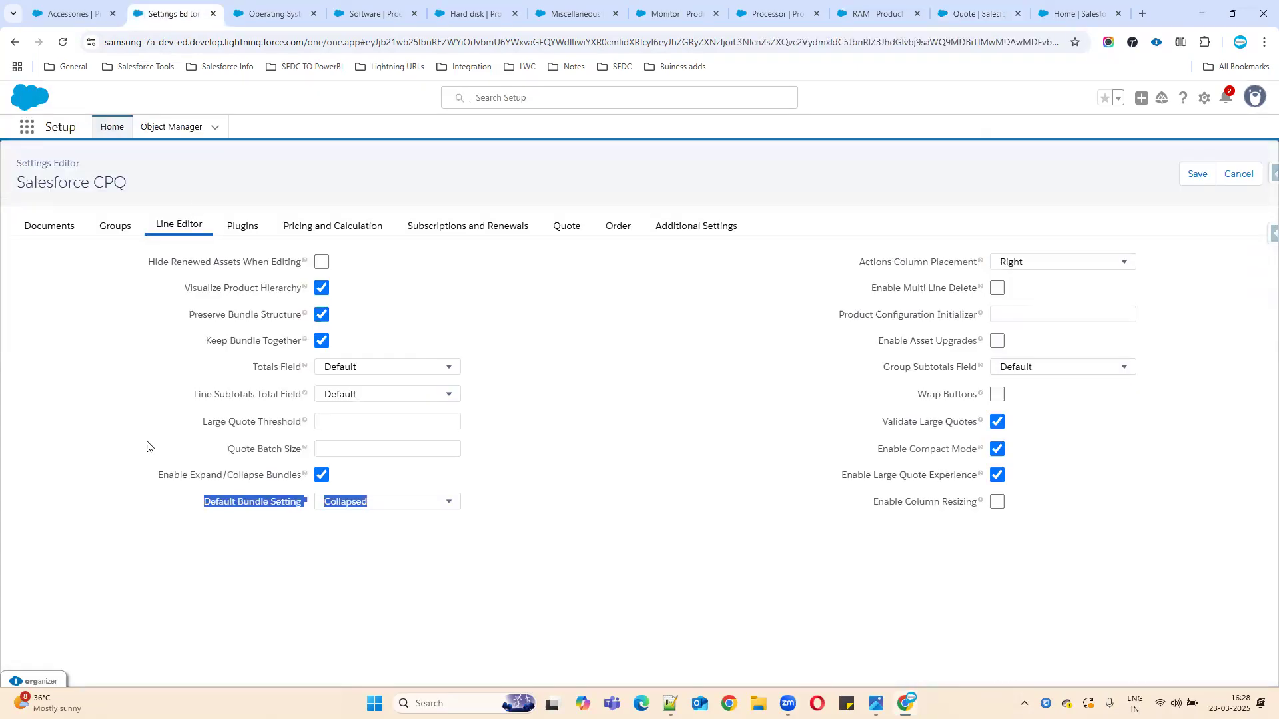
{"action": "left_click_drag", "start_coordinate": [142, 474], "coordinate": [417, 483]}
{"action": "left_click_drag", "start_coordinate": [814, 477], "coordinate": [978, 480]}
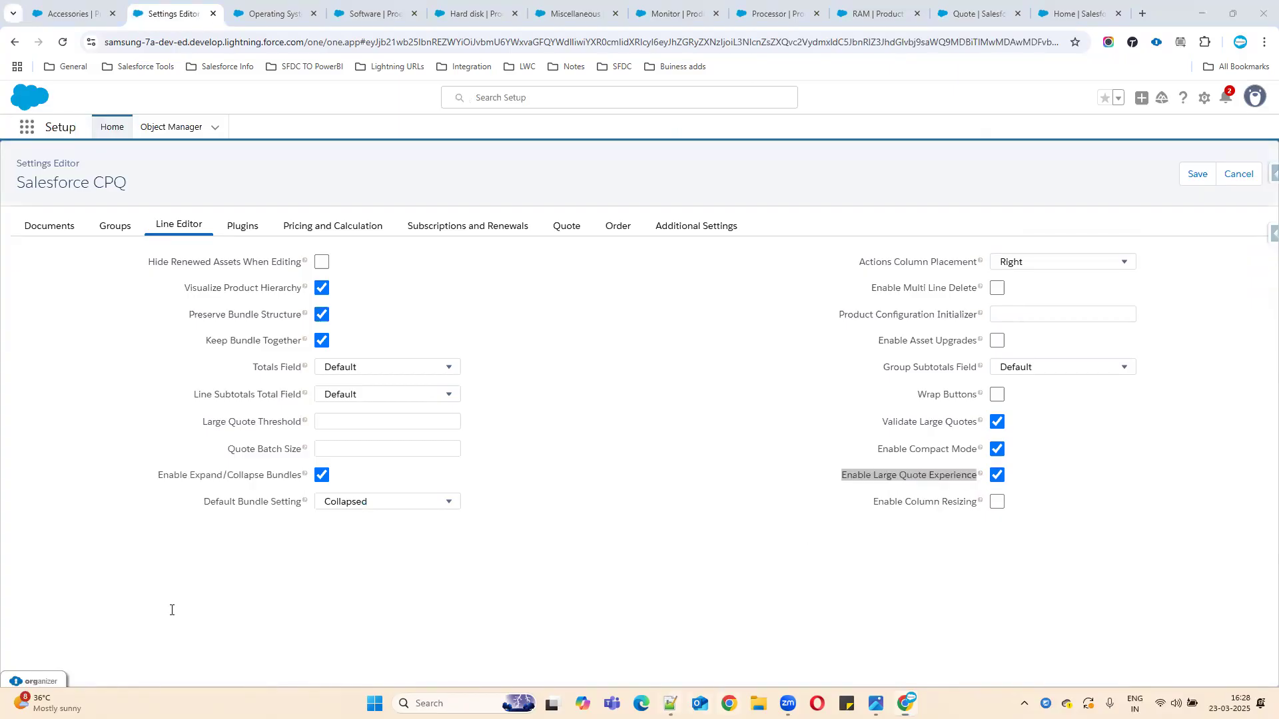
{"action": "key", "text": "alt+Tab"}
{"action": "left_click", "coordinate": [1202, 12]}
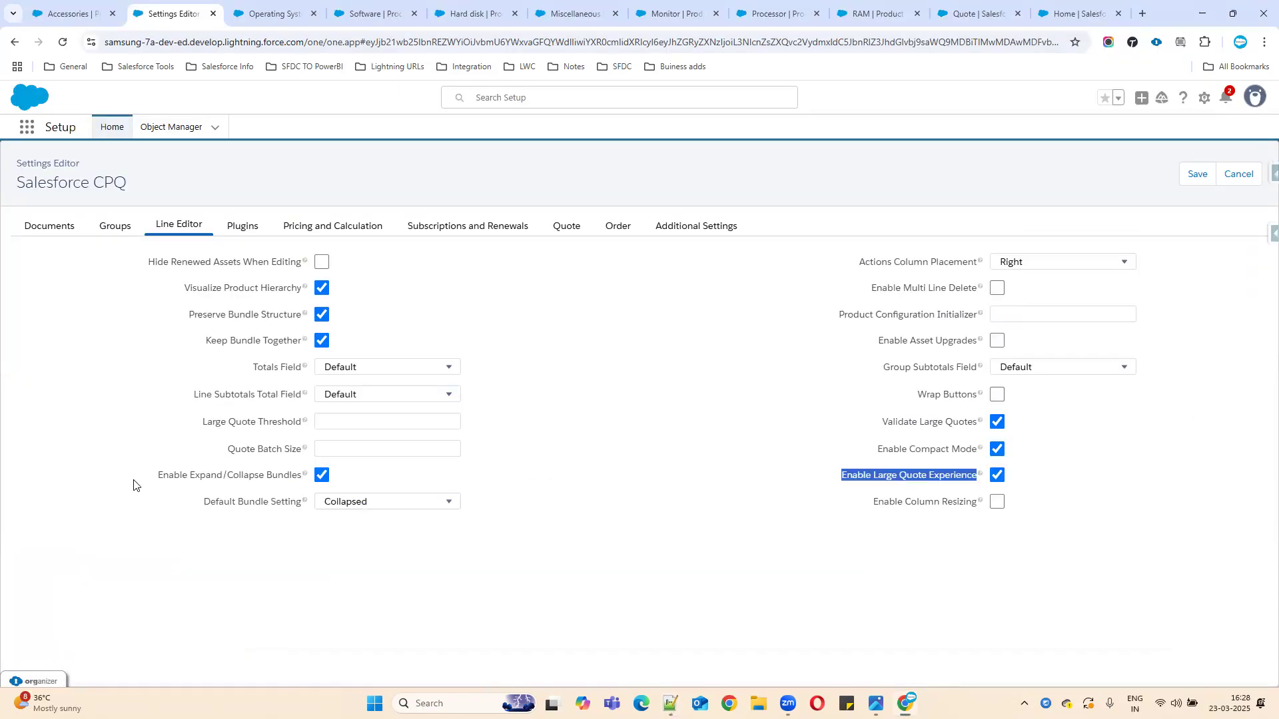
Step: Add the setting name "Enable Expand/Collapse Bundle" from the Line Editor settings to the Notepad++ notes
{"action": "left_click_drag", "start_coordinate": [142, 481], "coordinate": [297, 473]}
{"action": "key", "text": "ctrl+c"}
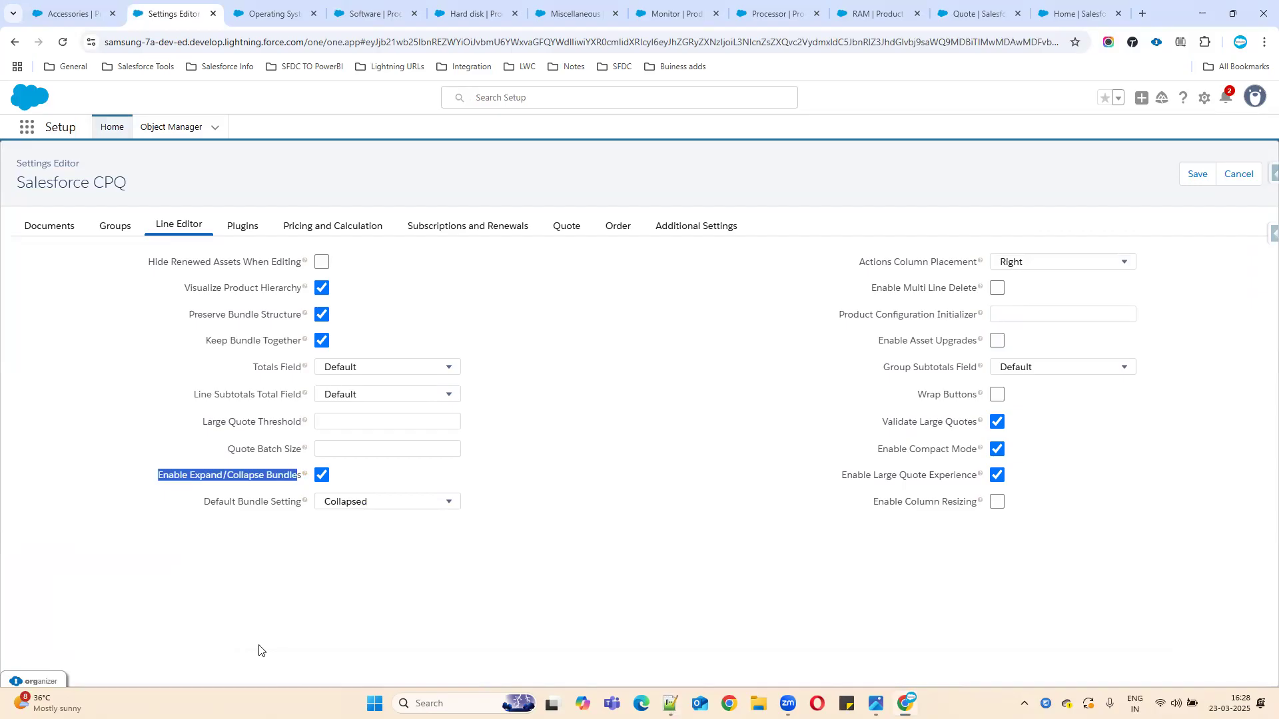
{"action": "key", "text": "alt+Tab"}
{"action": "key", "text": "ctrl+v"}
{"action": "left_click", "coordinate": [1197, 9]}
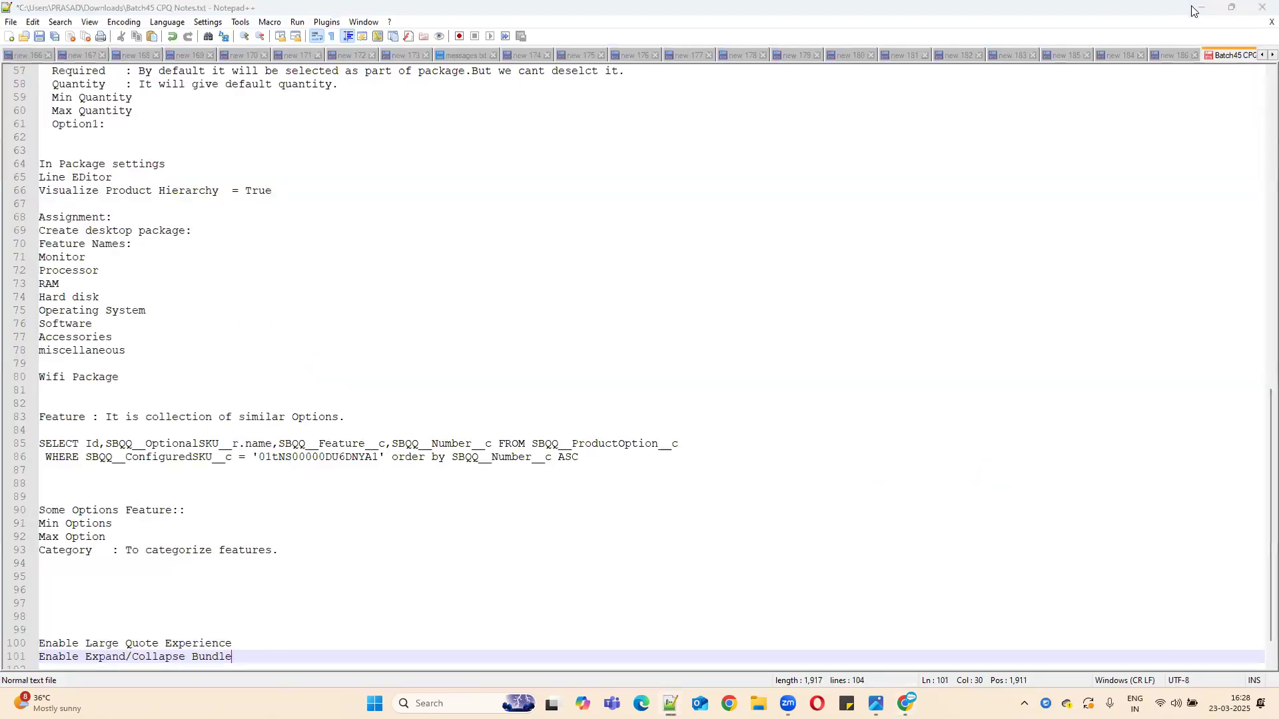
Step: Copy the Default Bundle Setting label from the Line Editor settings into the Notepad++ notes
{"action": "left_click_drag", "start_coordinate": [204, 506], "coordinate": [300, 512]}
{"action": "key", "text": "ctrl+c"}
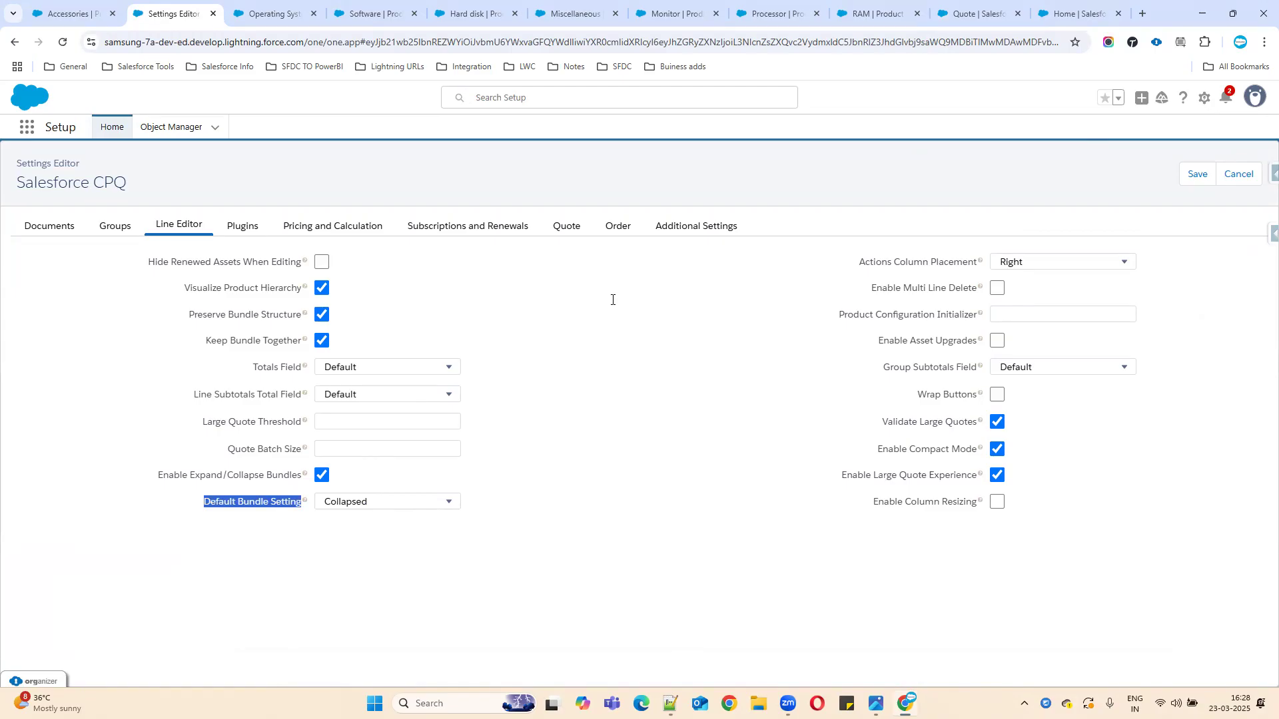
{"action": "key", "text": "alt+Tab"}
{"action": "key", "text": "ctrl+v"}
Step: Add the heading "Line Editor:" above the copied setting names in the notes
{"action": "left_click", "coordinate": [66, 606]}
{"action": "type", "text": "Line Edi"}
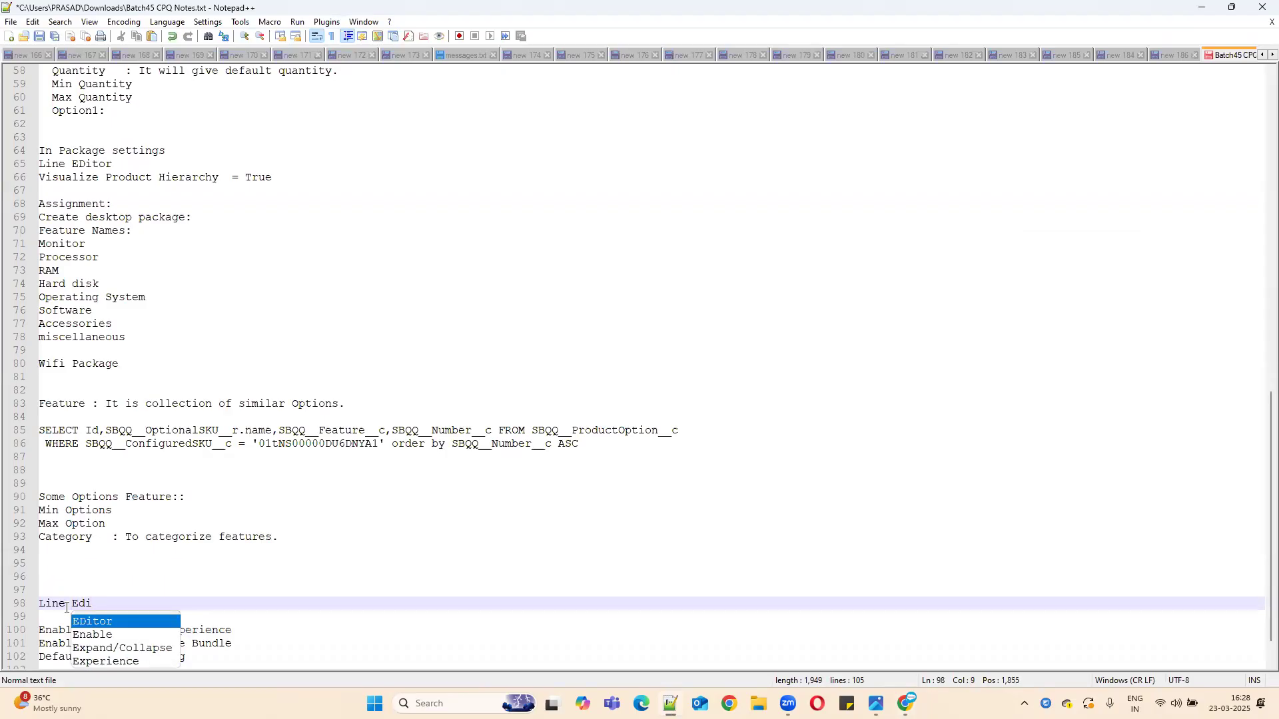
{"action": "type", "text": "tor:"}
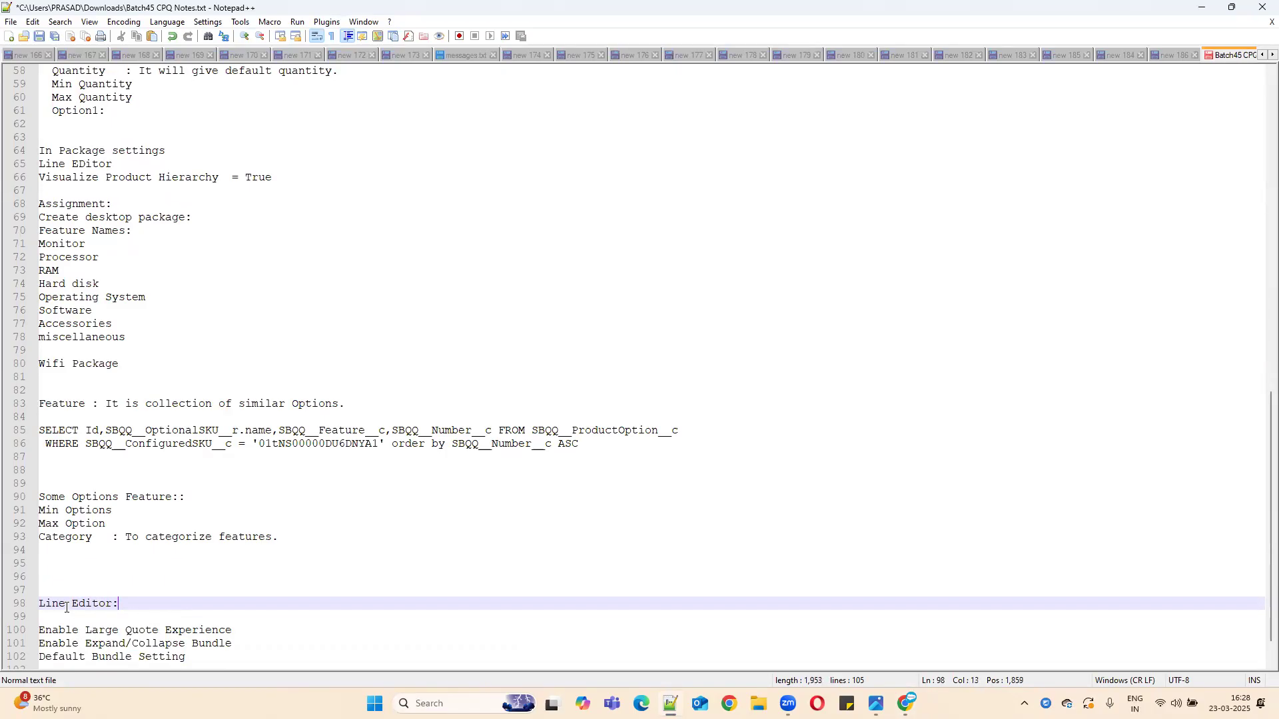
{"action": "left_click", "coordinate": [1202, 7]}
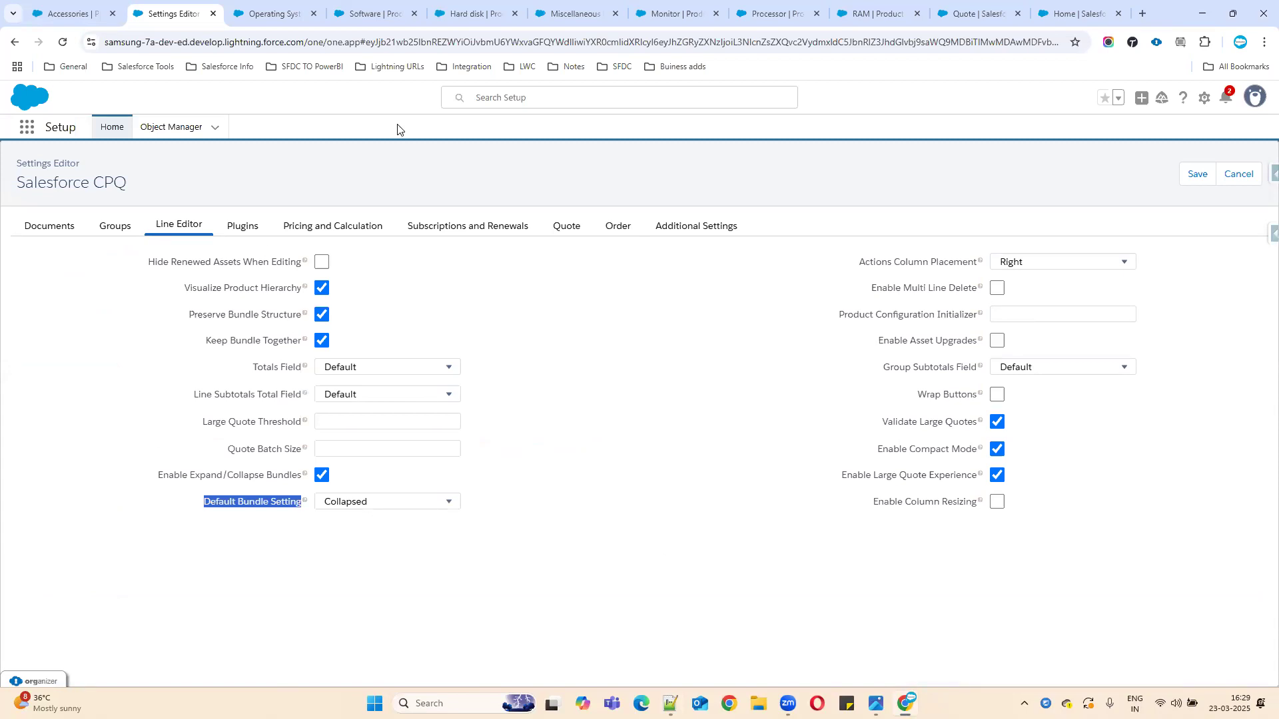
Step: Review the monitor and operating system options of the quote's Desktop Package, leaving its configuration without saving
{"action": "left_click", "coordinate": [971, 14]}
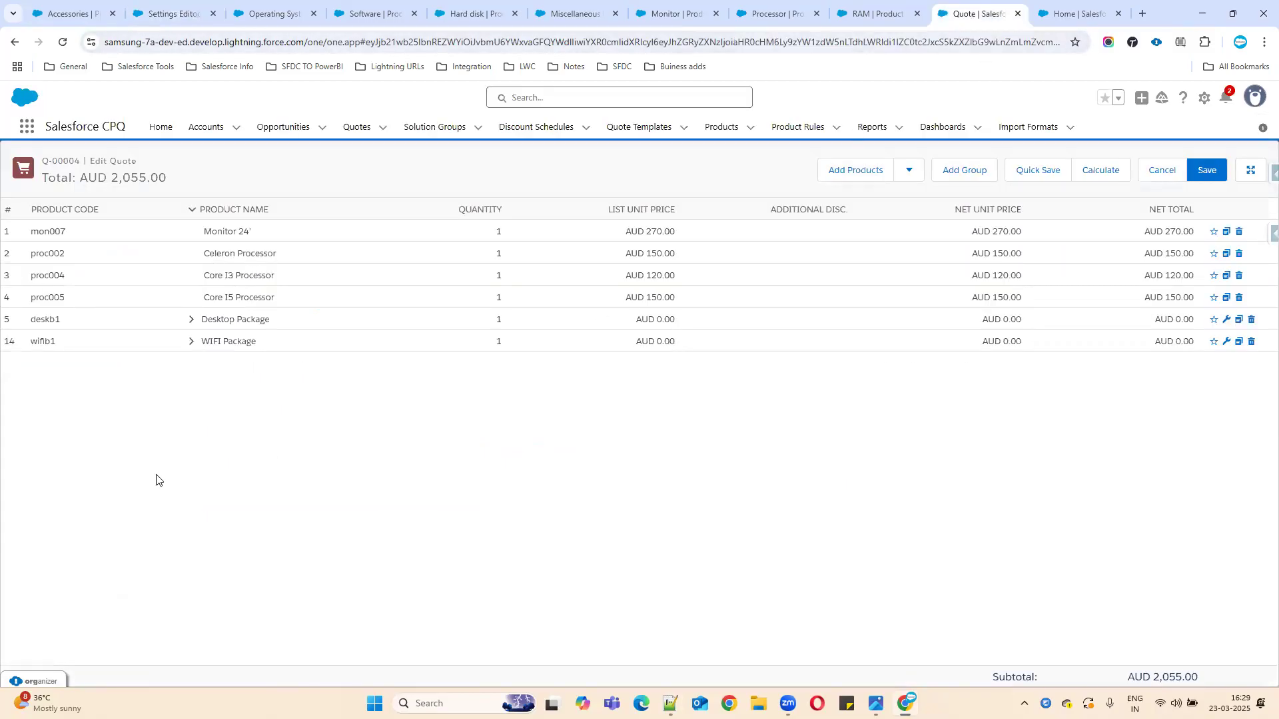
{"action": "left_click", "coordinate": [1230, 321]}
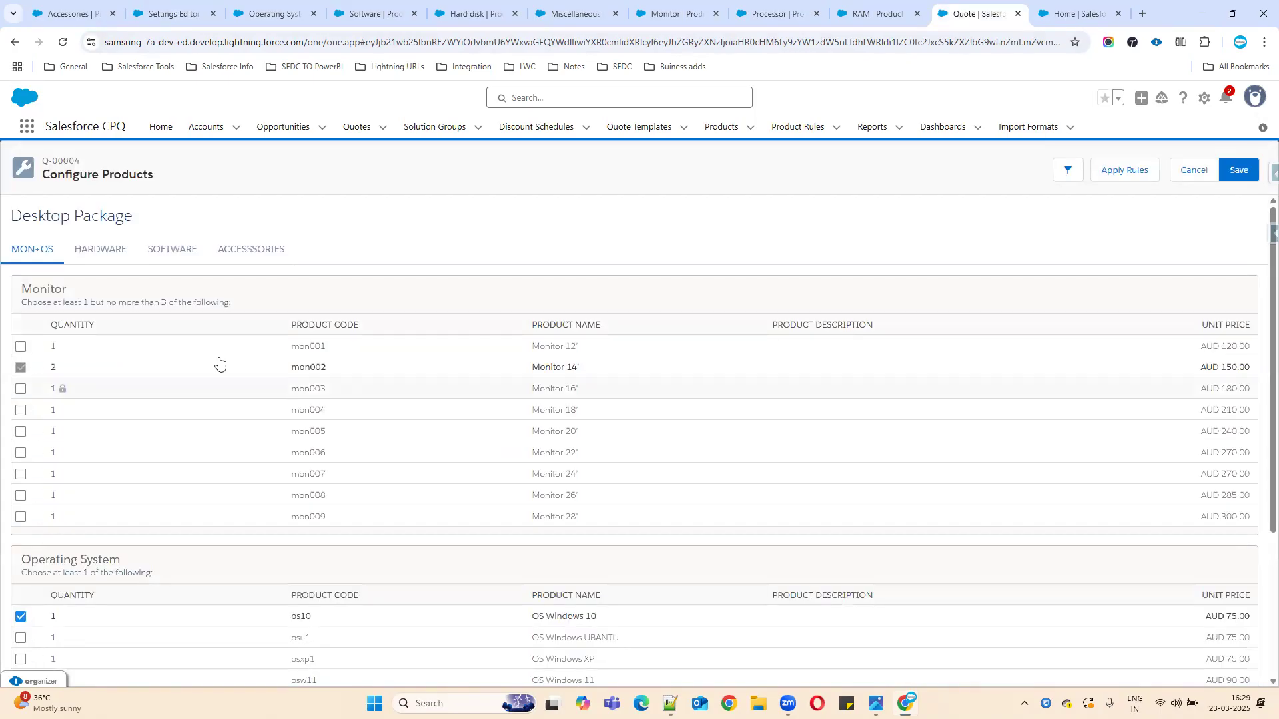
{"action": "scroll", "coordinate": [72, 496], "scroll_direction": "down", "scroll_amount": 3}
{"action": "scroll", "coordinate": [71, 495], "scroll_direction": "down", "scroll_amount": 1}
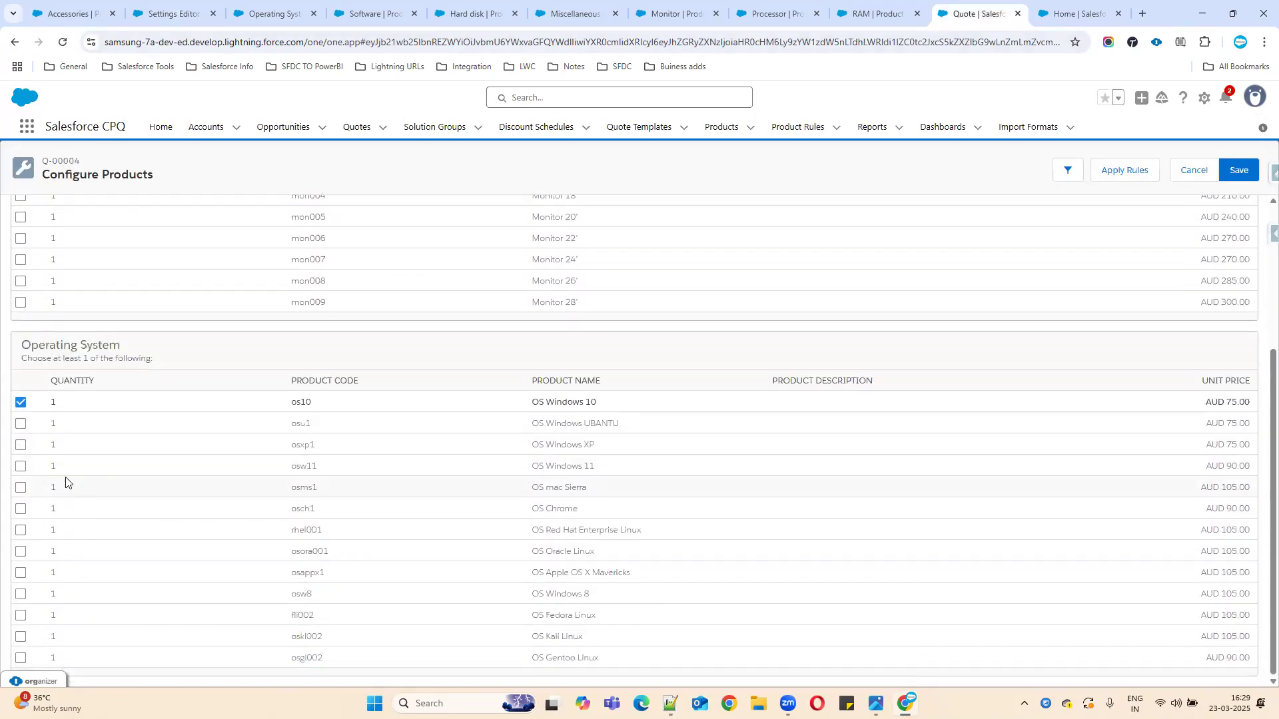
{"action": "scroll", "coordinate": [82, 485], "scroll_direction": "up", "scroll_amount": 3}
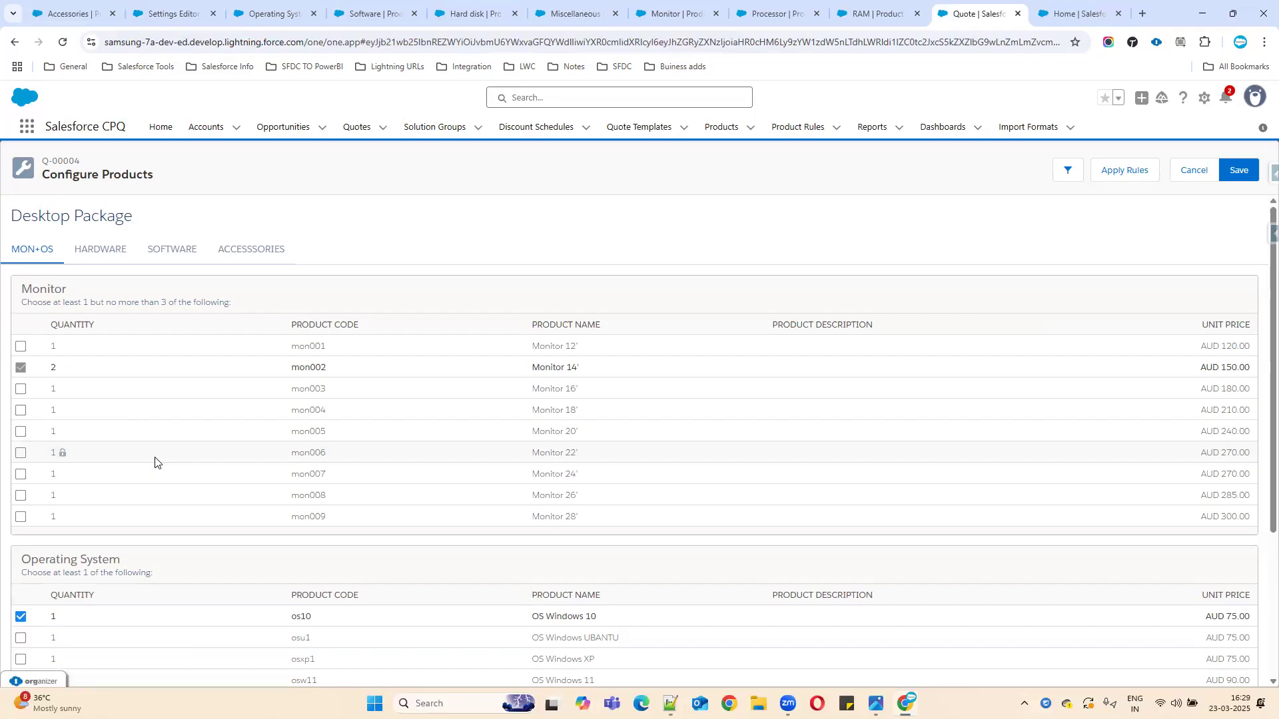
{"action": "left_click", "coordinate": [1185, 174]}
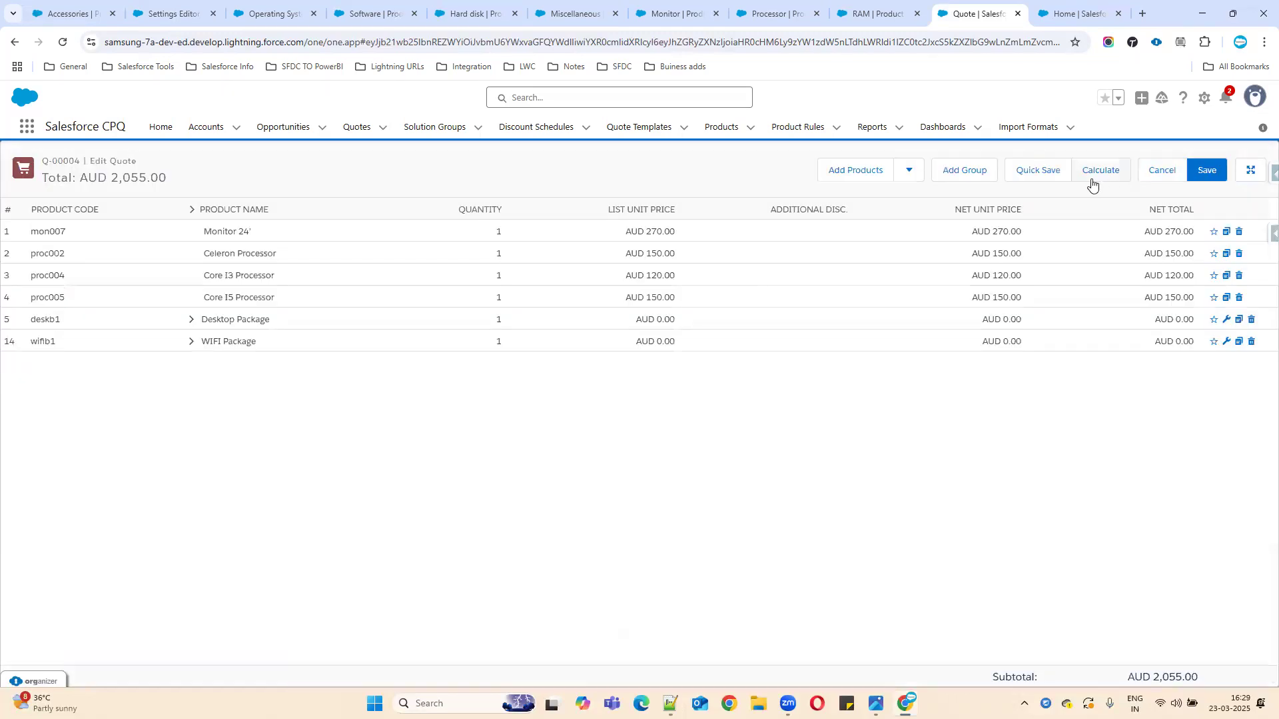
Step: Remove Desktop Package and WIFI Package from the quote and select both again from the product list
{"action": "left_click", "coordinate": [1251, 320]}
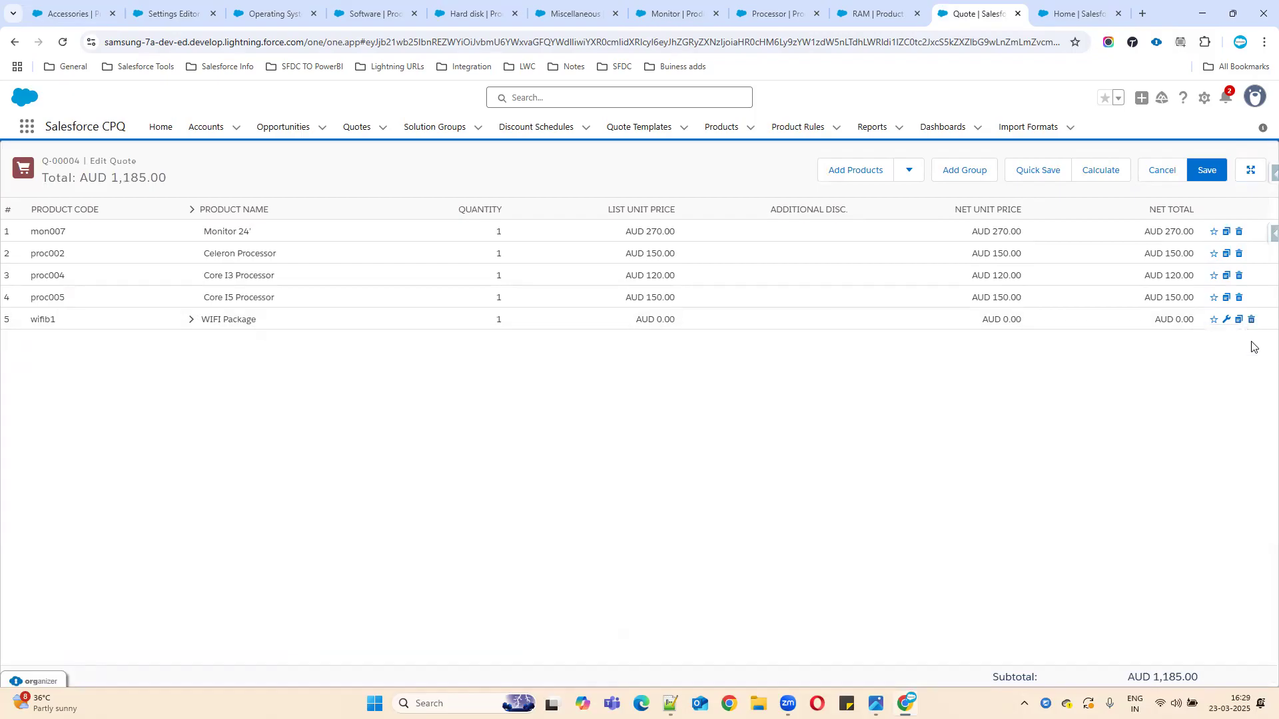
{"action": "left_click", "coordinate": [1250, 321]}
{"action": "left_click", "coordinate": [866, 172]}
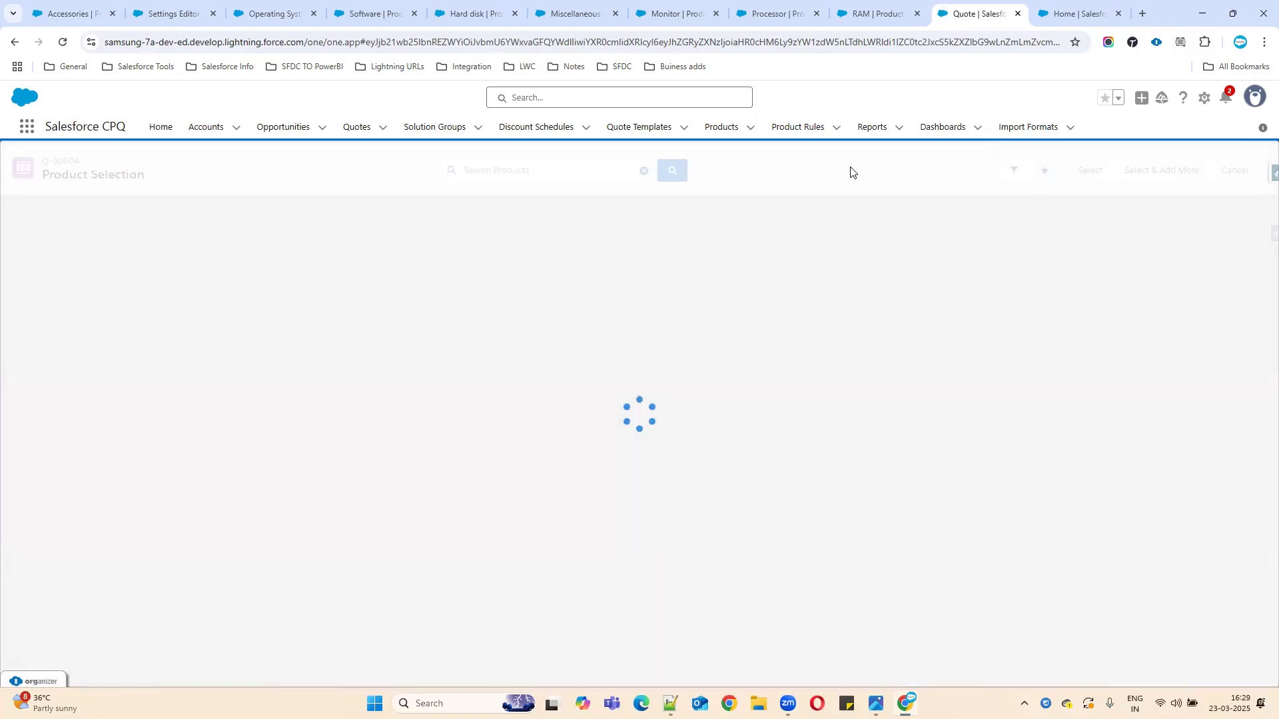
{"action": "left_click", "coordinate": [9, 228]}
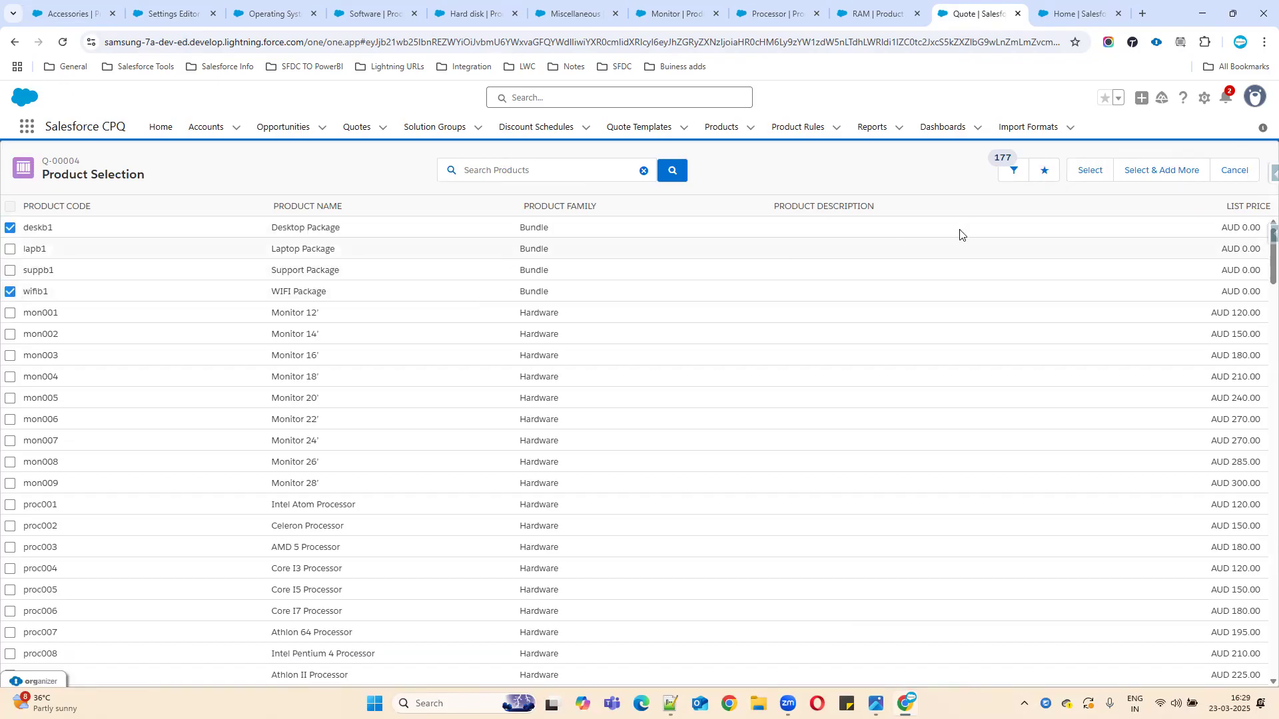
{"action": "left_click", "coordinate": [1088, 174]}
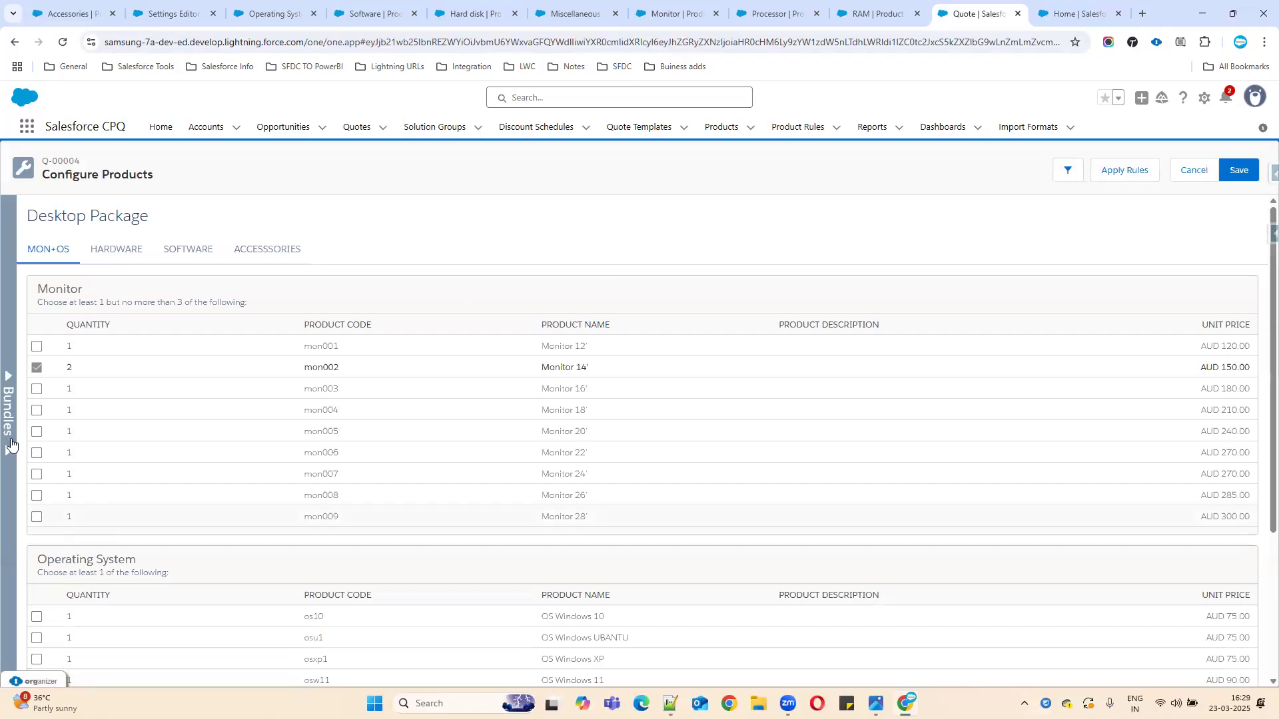
Step: Expand the Bundles list and review the options of Desktop Package and WIFI Package
{"action": "left_click", "coordinate": [12, 374]}
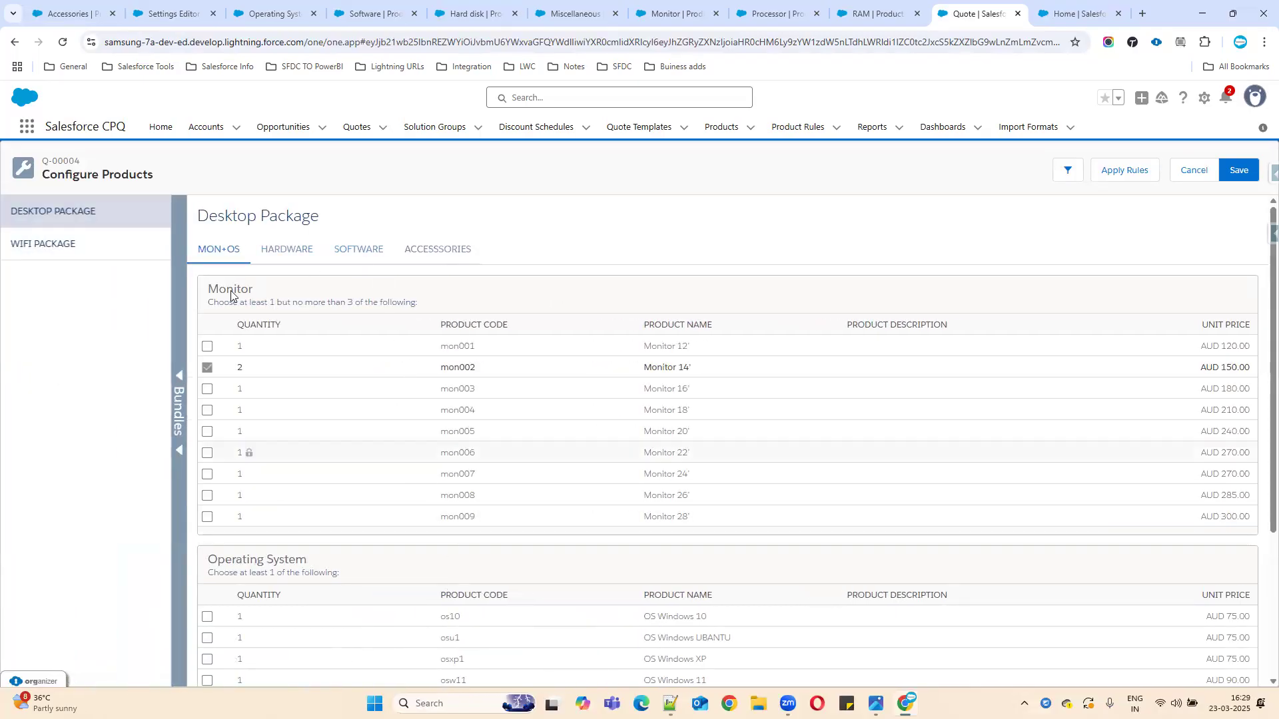
{"action": "left_click", "coordinate": [101, 206]}
{"action": "scroll", "coordinate": [510, 408], "scroll_direction": "down", "scroll_amount": 5}
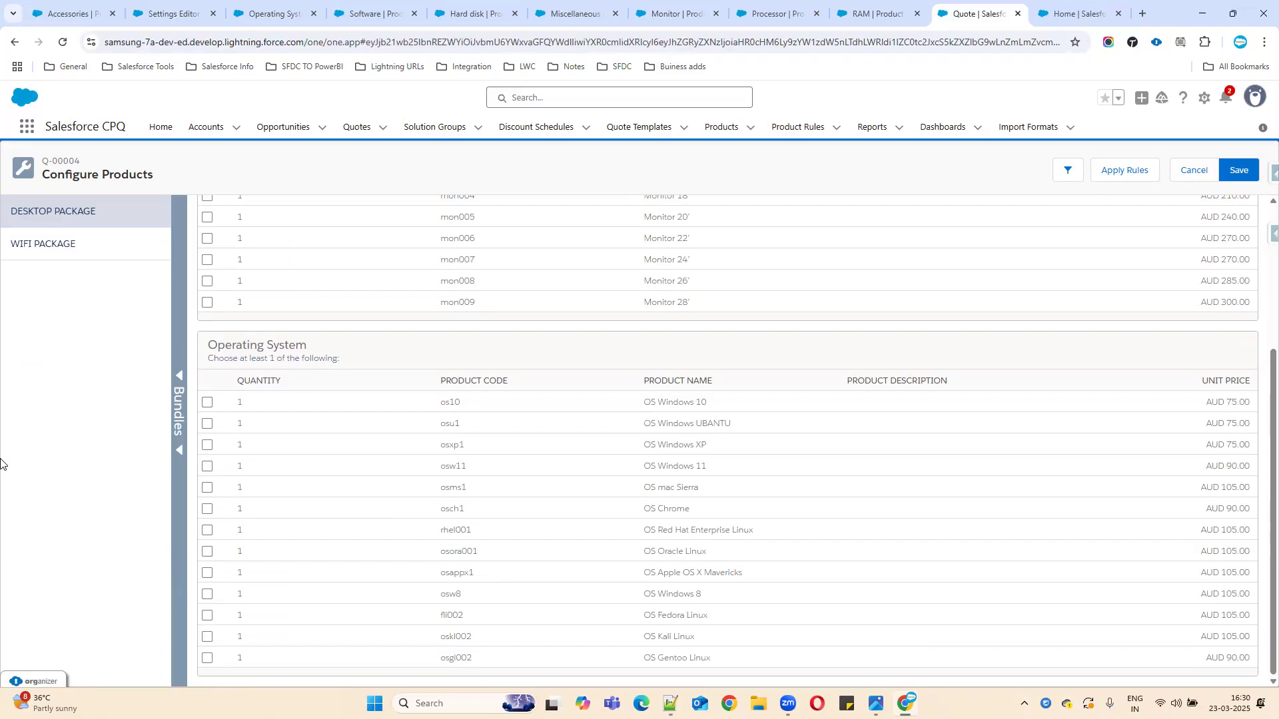
{"action": "left_click", "coordinate": [42, 245]}
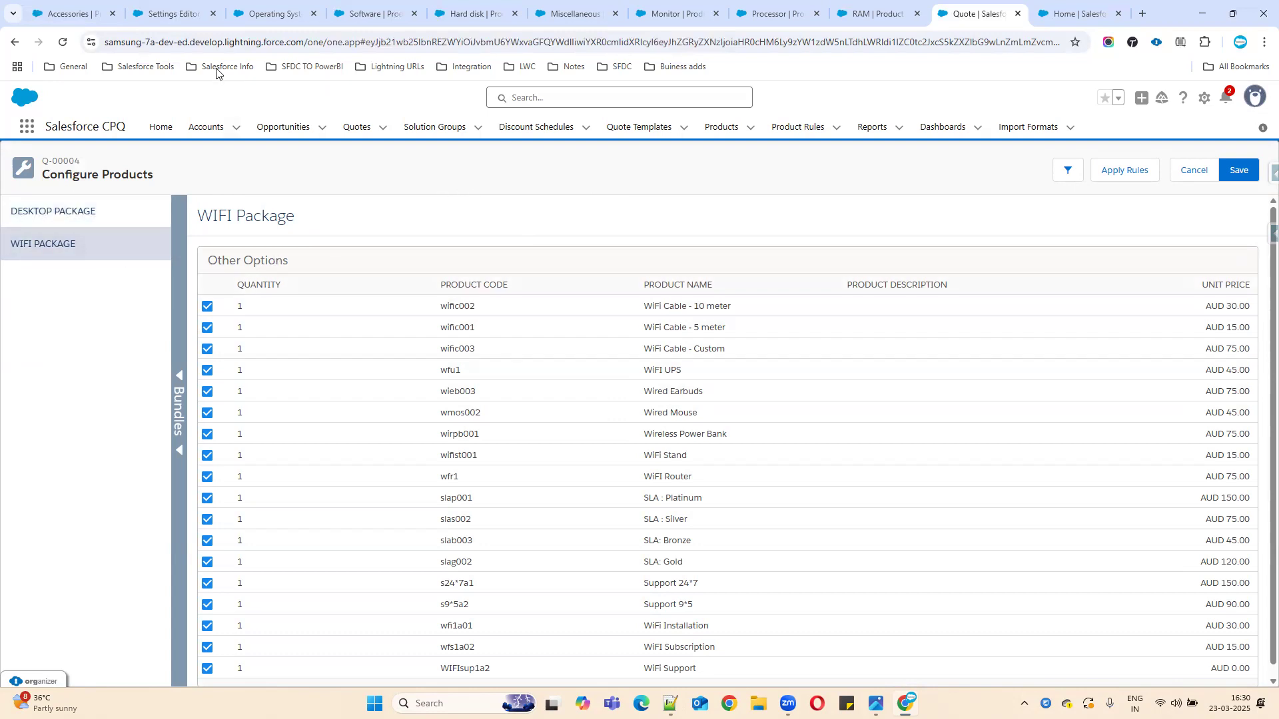
Step: Examine the Multiple Bundles View choices in the CPQ Additional Settings, keeping Wizard selected
{"action": "left_click", "coordinate": [179, 14]}
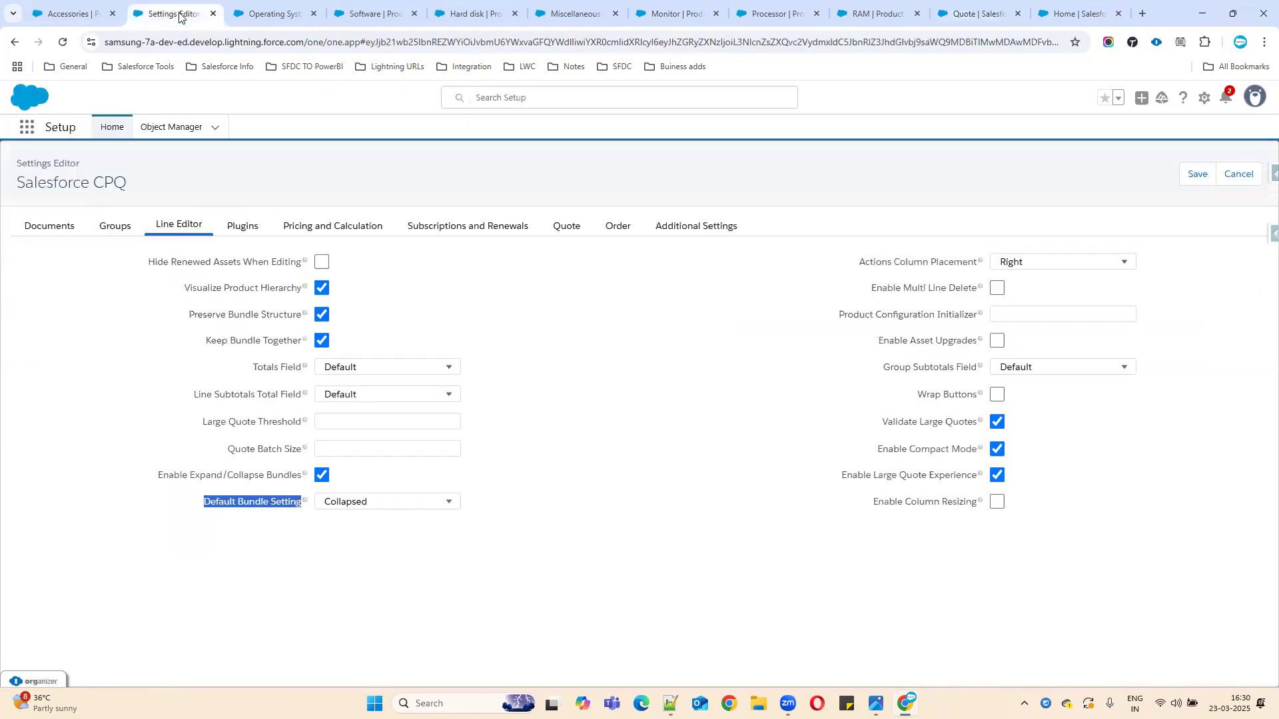
{"action": "left_click", "coordinate": [687, 231]}
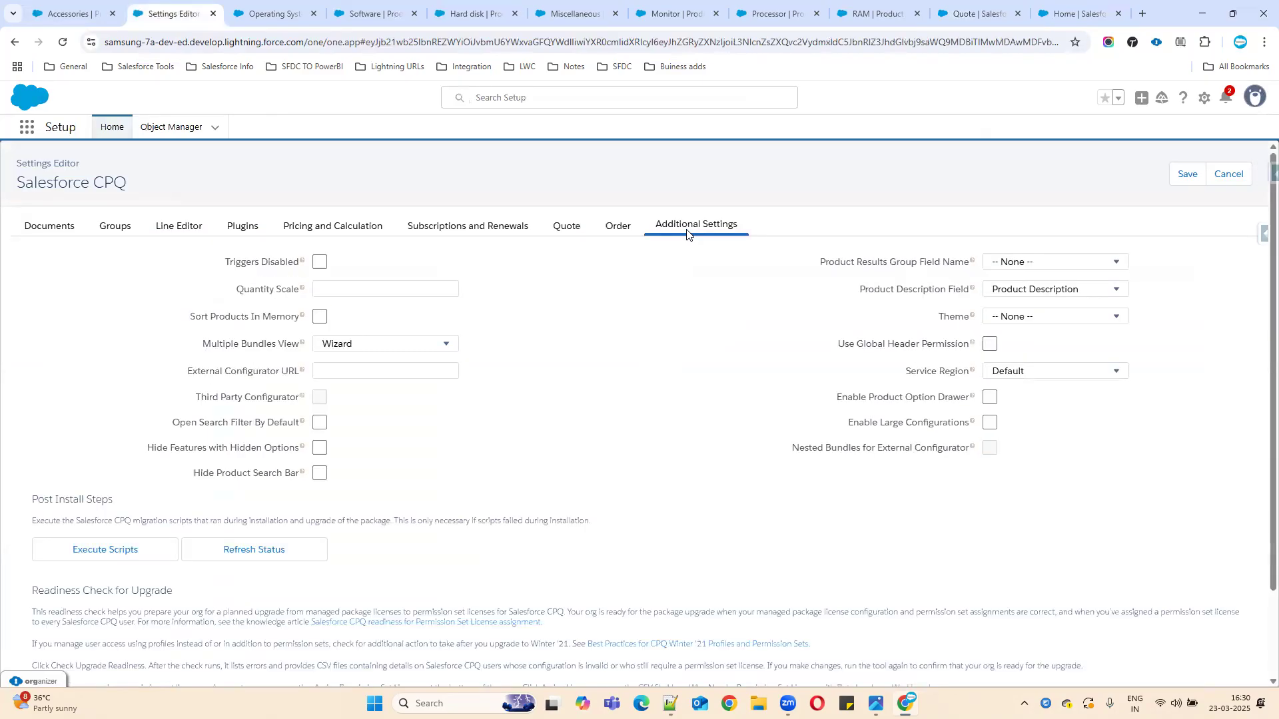
{"action": "left_click_drag", "start_coordinate": [194, 350], "coordinate": [310, 346]}
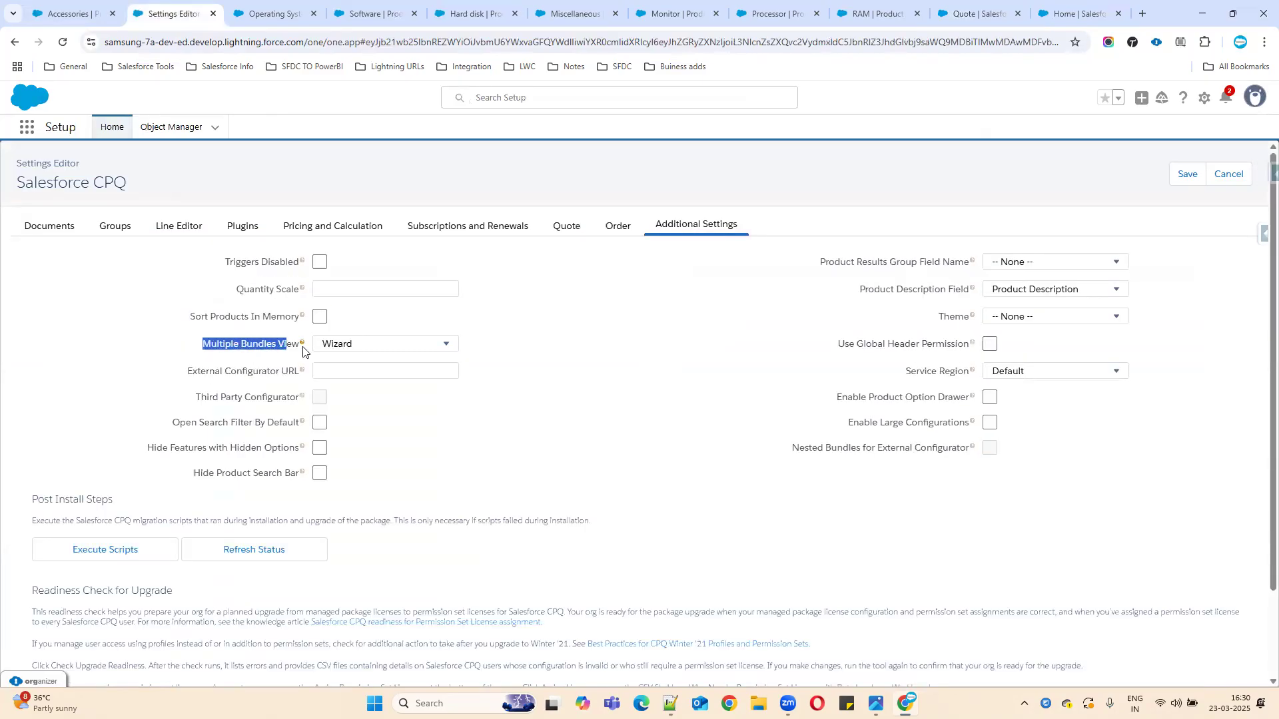
{"action": "left_click", "coordinate": [360, 346]}
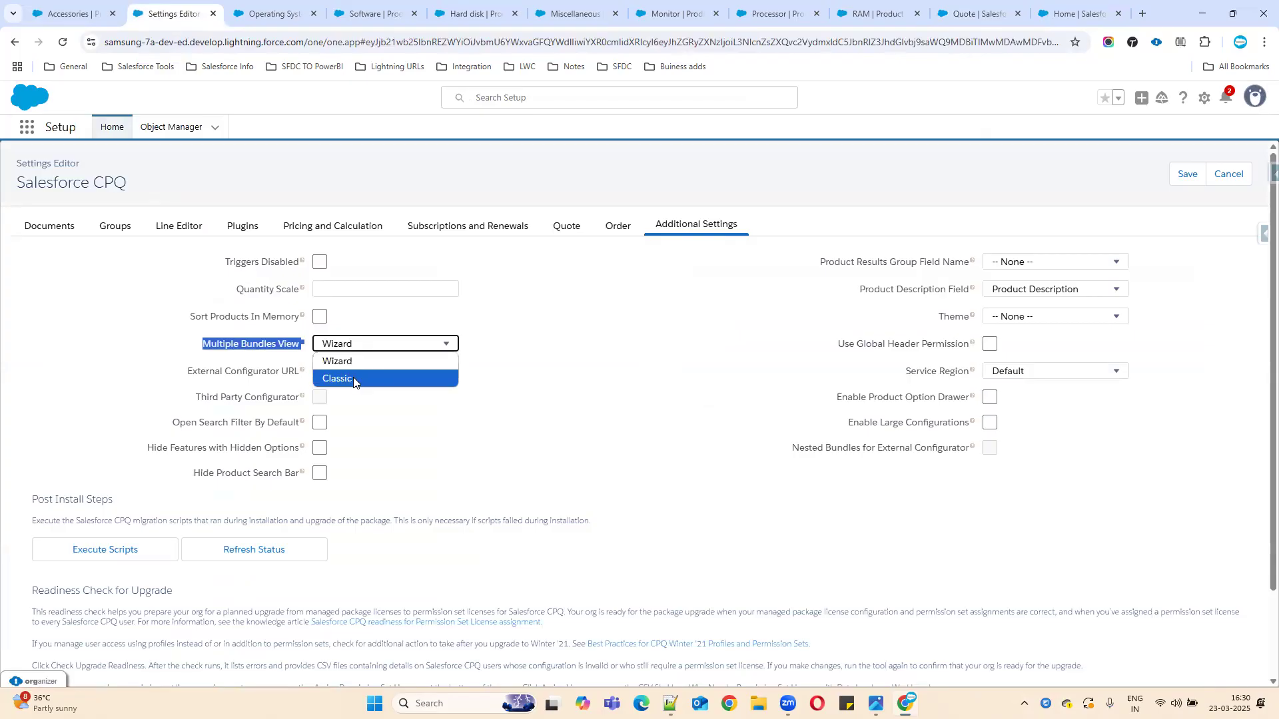
{"action": "left_click", "coordinate": [353, 366]}
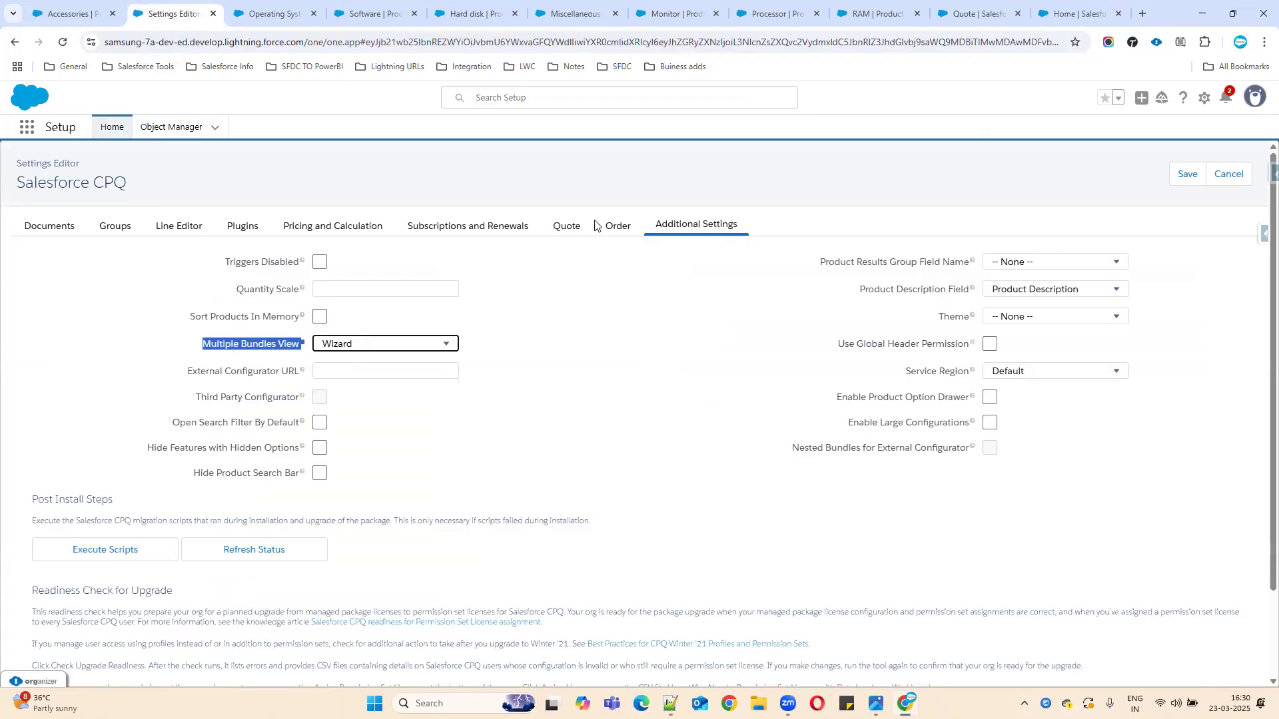
Step: Compare the Desktop Package and WIFI Package configuration pages in the quote's Wizard bundle view
{"action": "left_click", "coordinate": [963, 13]}
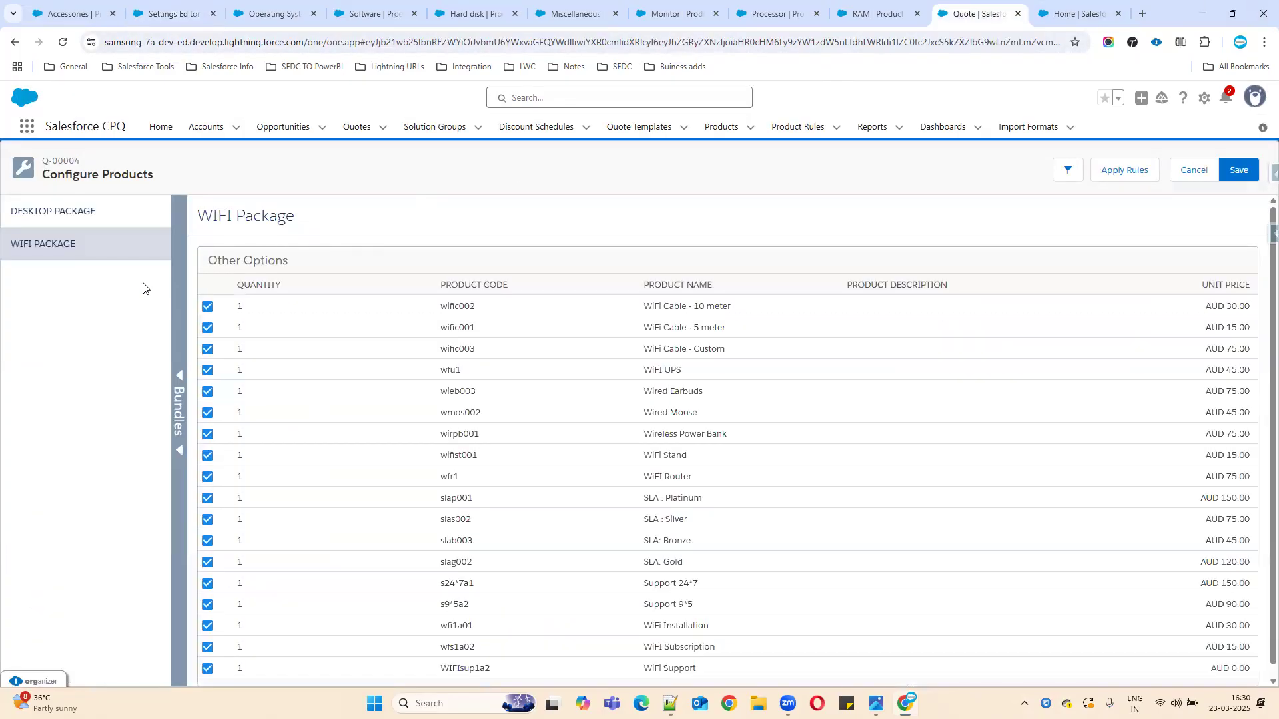
{"action": "left_click", "coordinate": [14, 214]}
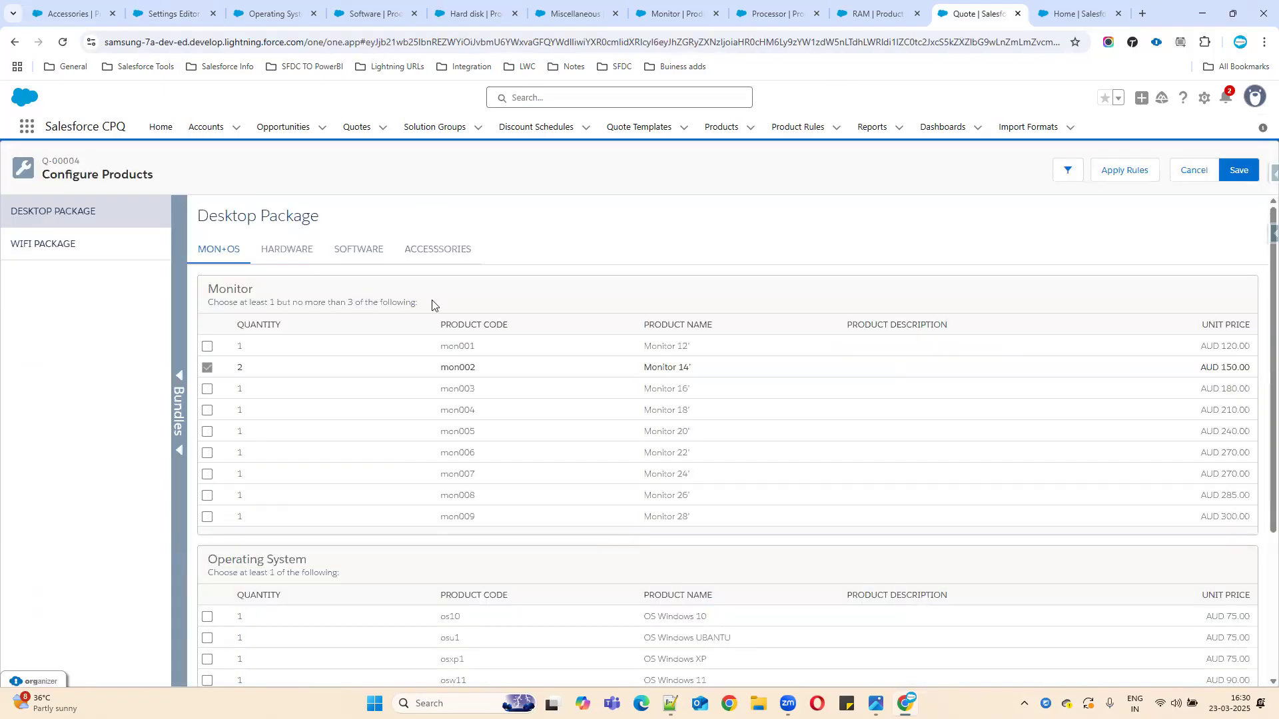
{"action": "left_click", "coordinate": [79, 247]}
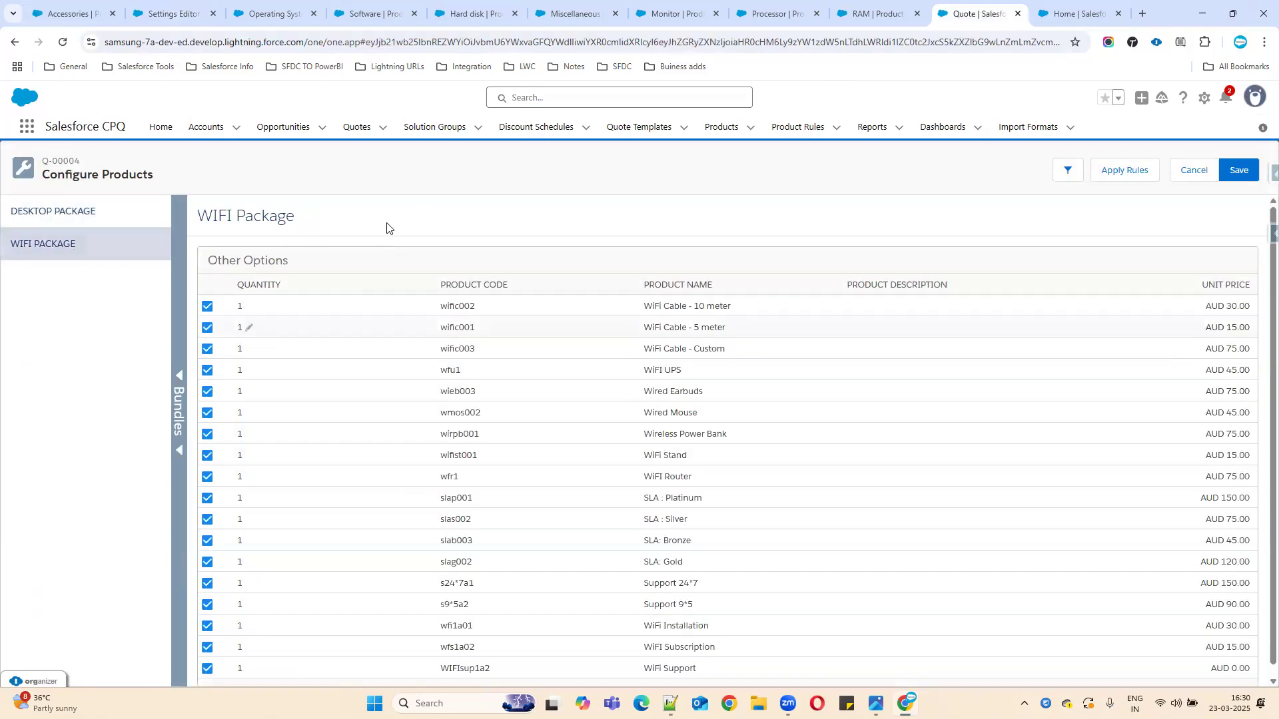
{"action": "left_click", "coordinate": [62, 214]}
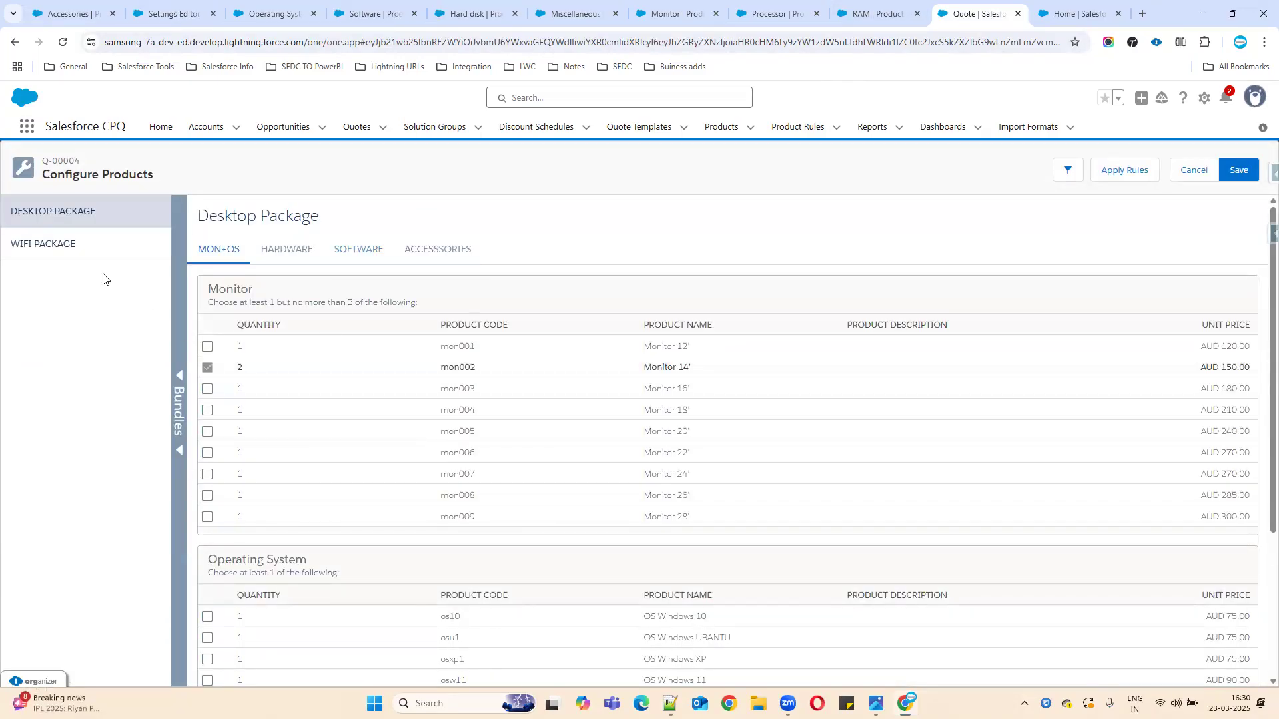
{"action": "left_click", "coordinate": [65, 252]}
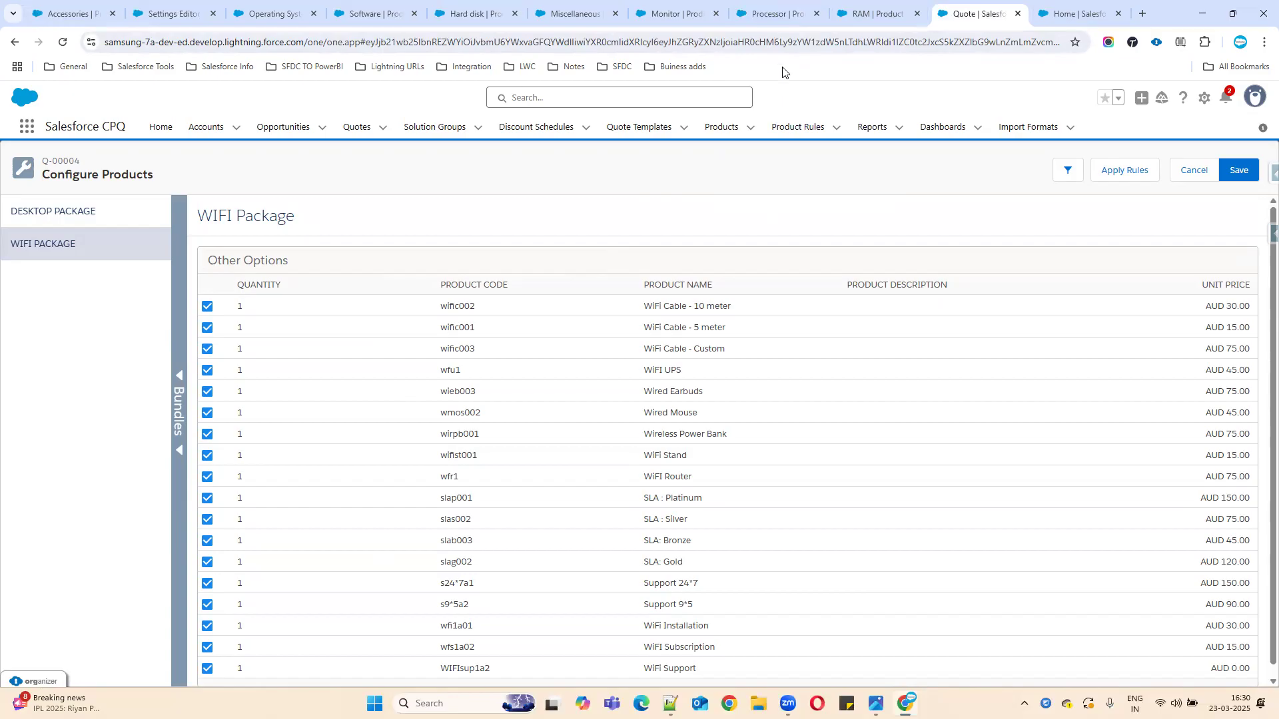
Step: Set Multiple Bundles View to Classic in the CPQ Additional Settings and save the package settings
{"action": "left_click", "coordinate": [166, 4]}
{"action": "left_click", "coordinate": [351, 344]}
{"action": "left_click", "coordinate": [367, 375]}
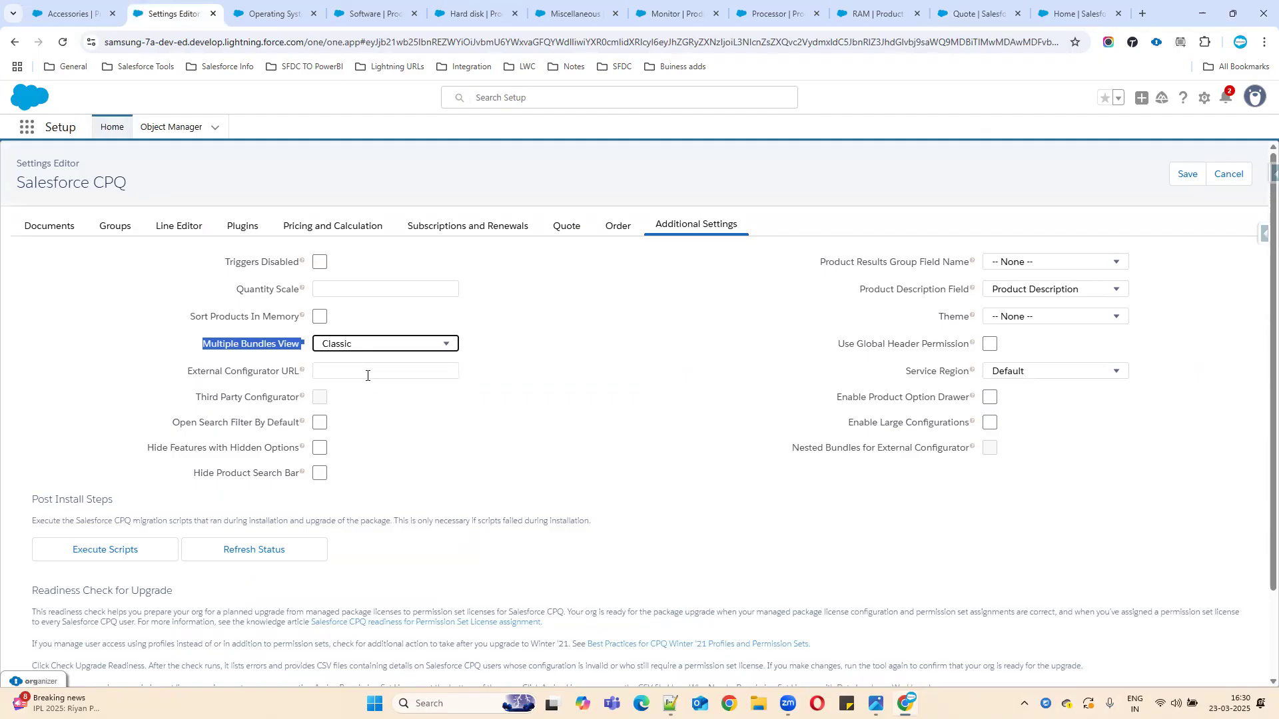
{"action": "left_click", "coordinate": [1185, 174]}
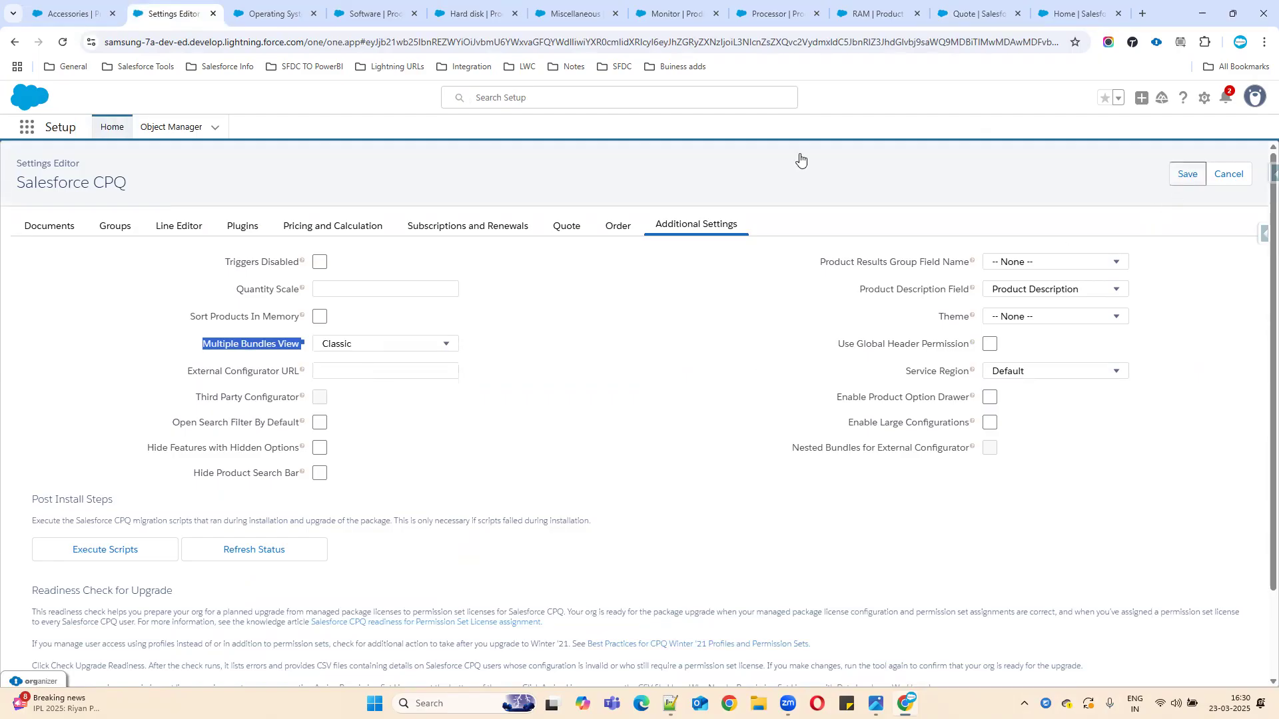
{"action": "left_click", "coordinate": [636, 598]}
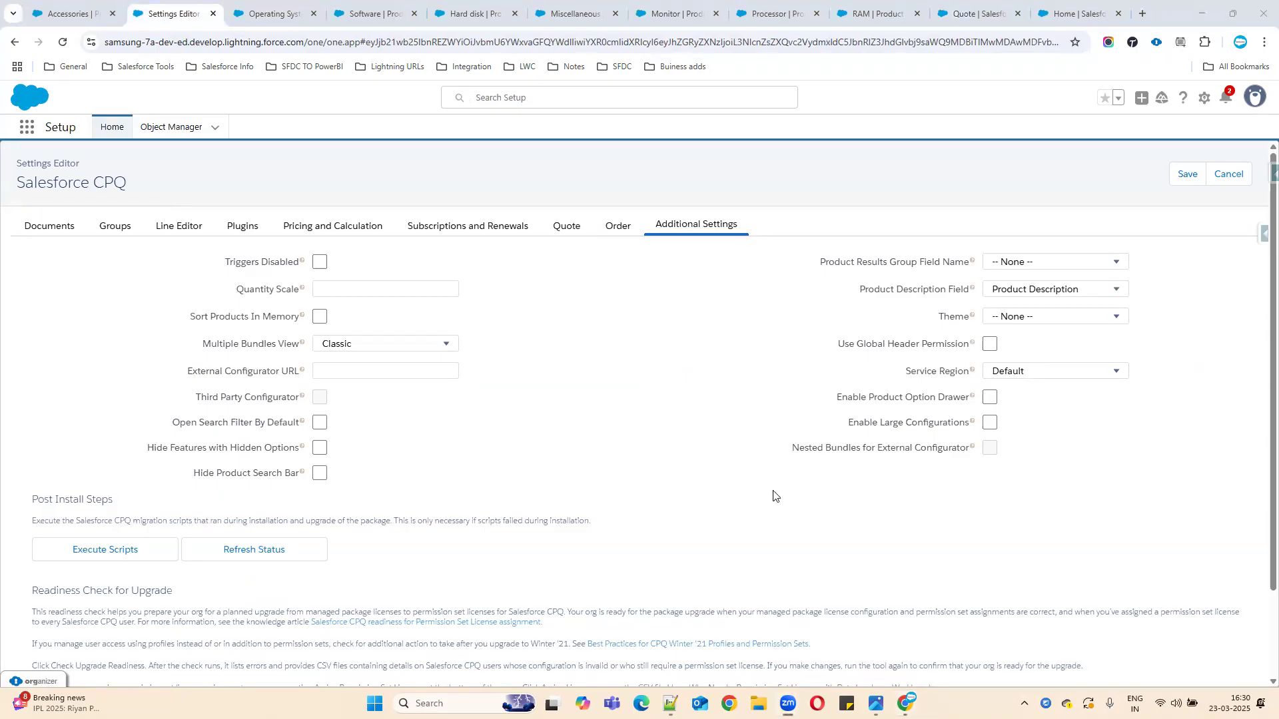
Step: Cancel the quote's open bundle configuration, then add Desktop Package and WIFI Package to the quote again
{"action": "left_click", "coordinate": [971, 22]}
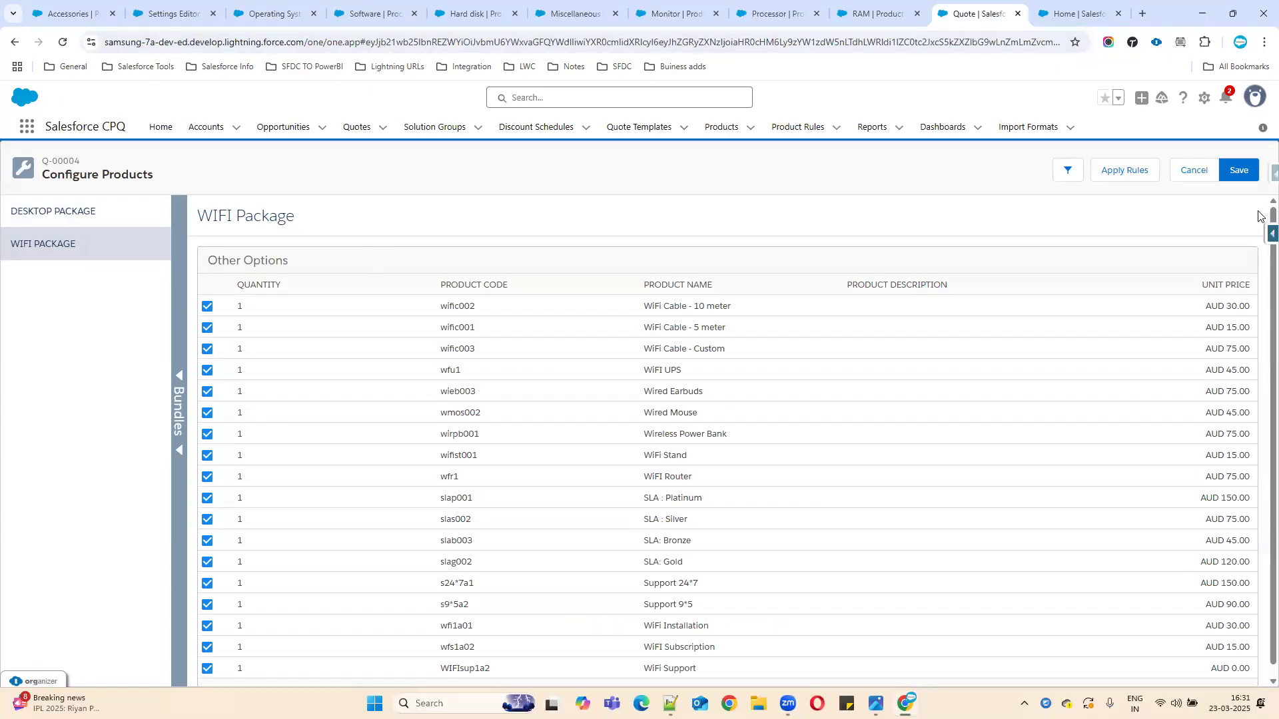
{"action": "left_click", "coordinate": [1194, 171]}
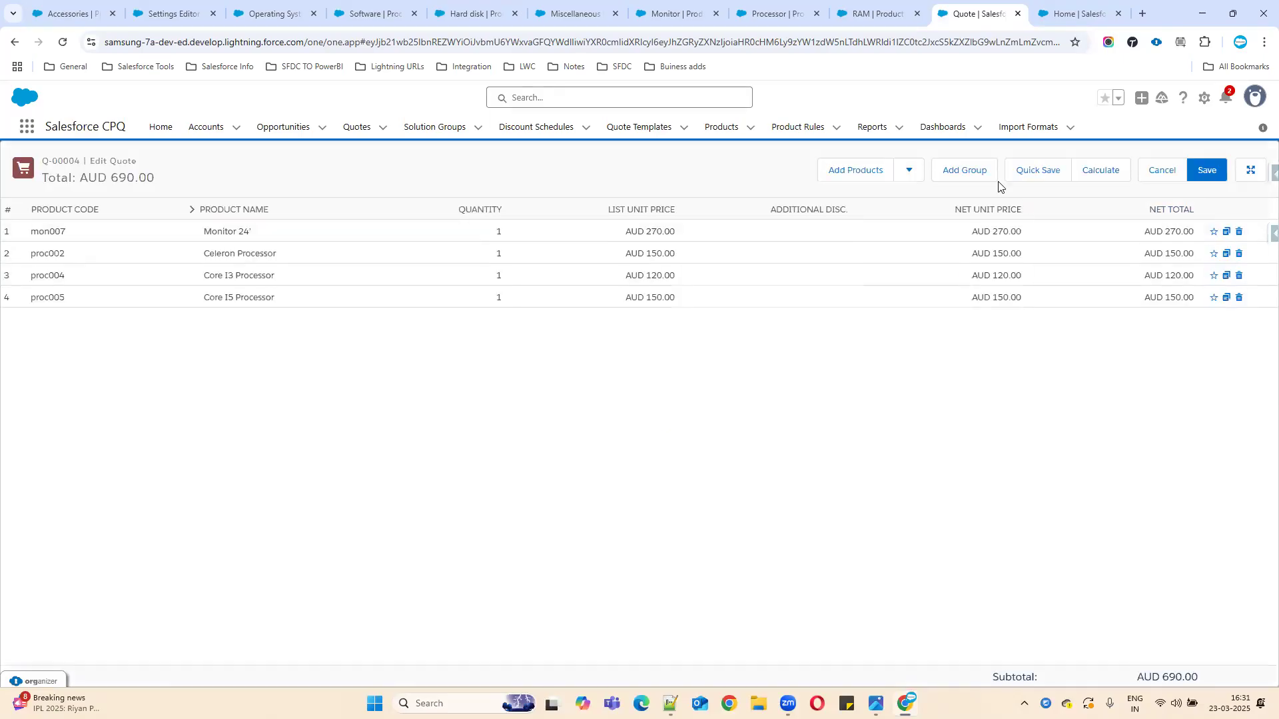
{"action": "left_click", "coordinate": [863, 174]}
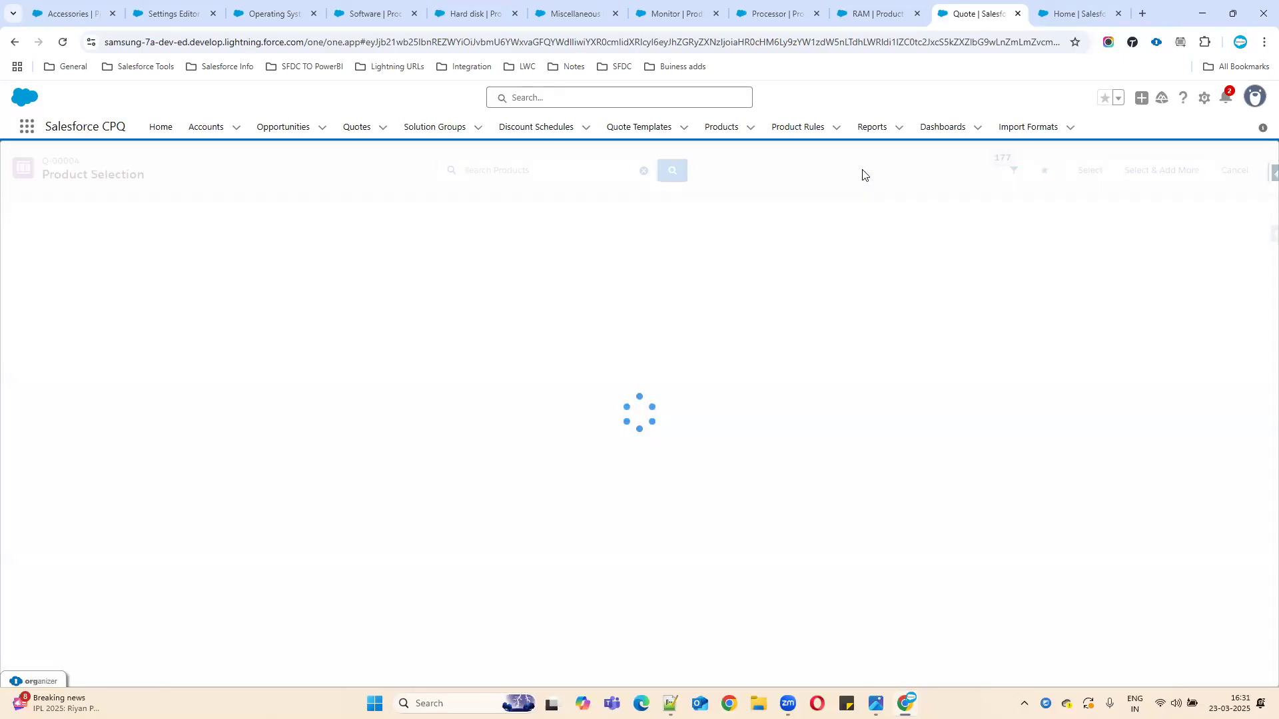
{"action": "left_click", "coordinate": [10, 227]}
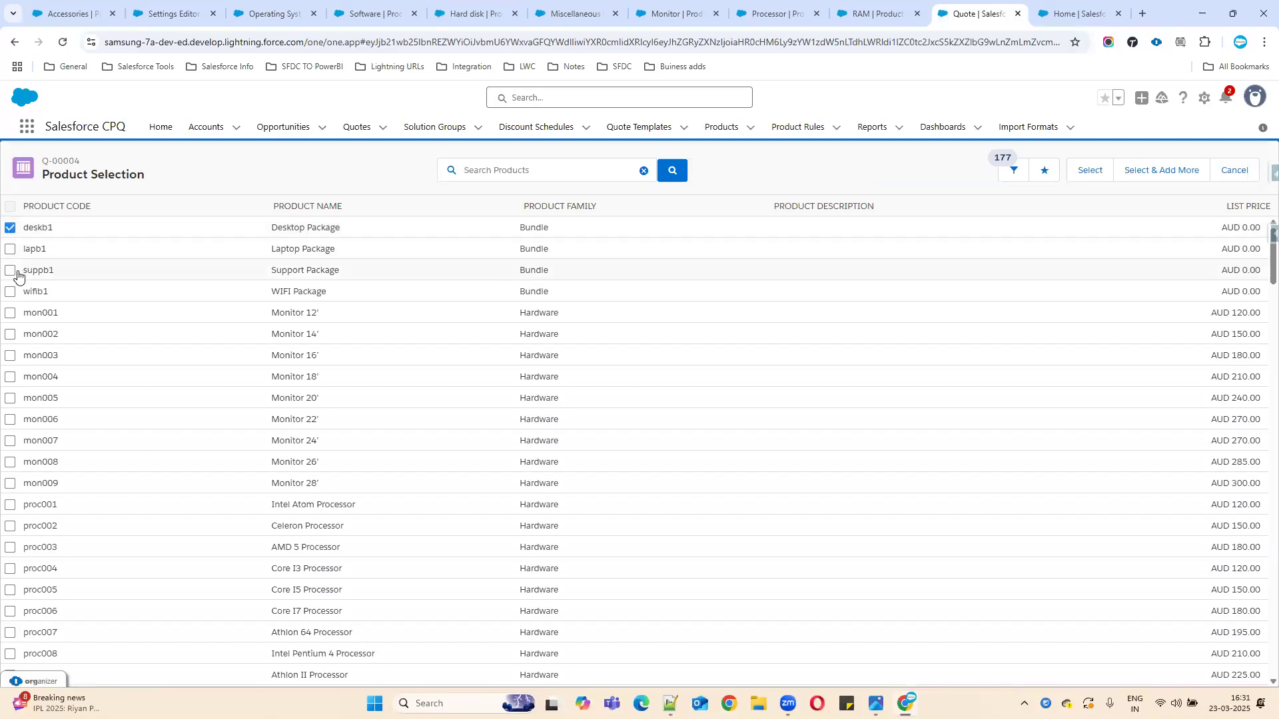
{"action": "left_click", "coordinate": [11, 295]}
{"action": "left_click", "coordinate": [1081, 173]}
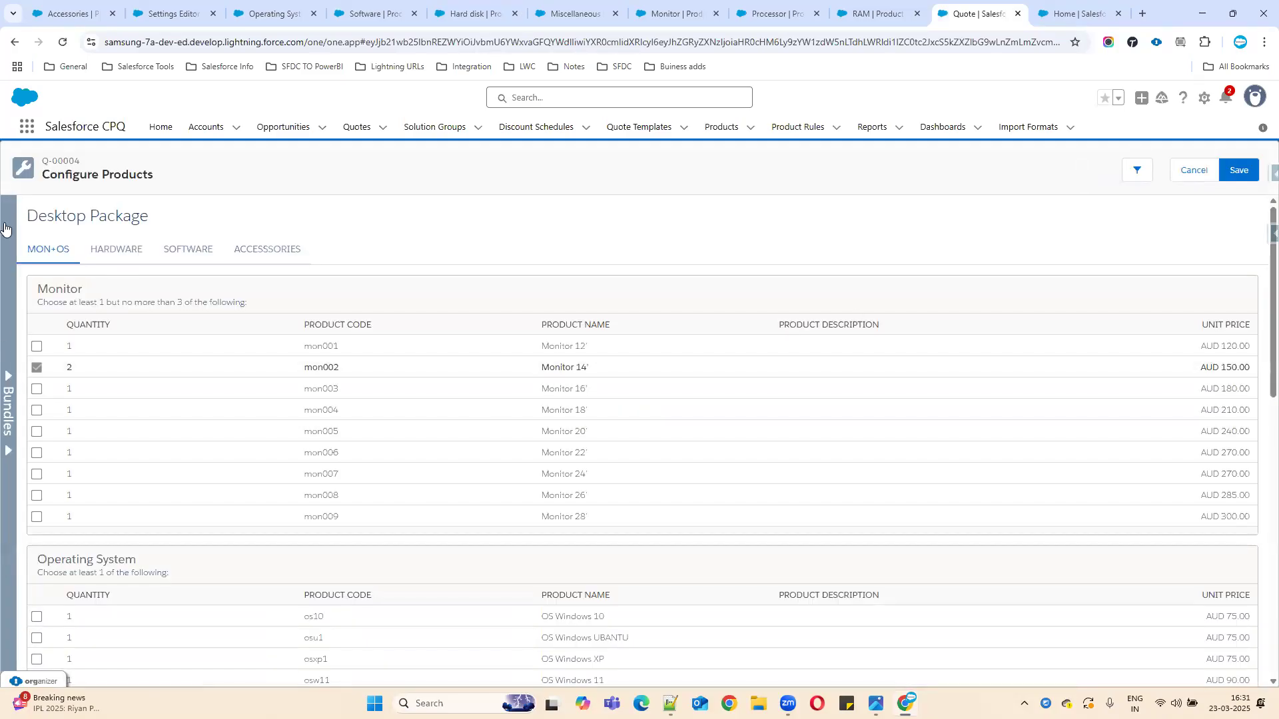
Step: Expand the Bundles list and examine how Desktop Package and WIFI Package are laid out in the Classic multiple bundles view
{"action": "left_click", "coordinate": [9, 374]}
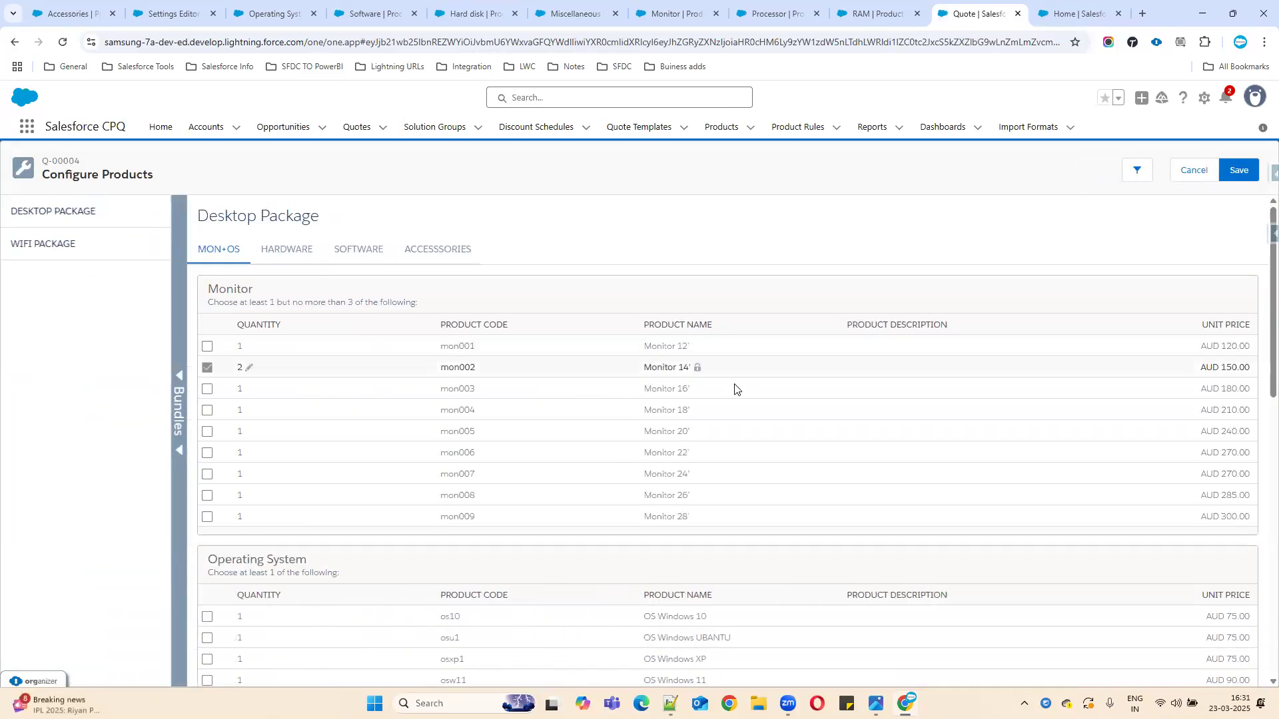
{"action": "scroll", "coordinate": [732, 390], "scroll_direction": "down", "scroll_amount": 3}
{"action": "scroll", "coordinate": [393, 440], "scroll_direction": "up", "scroll_amount": 3}
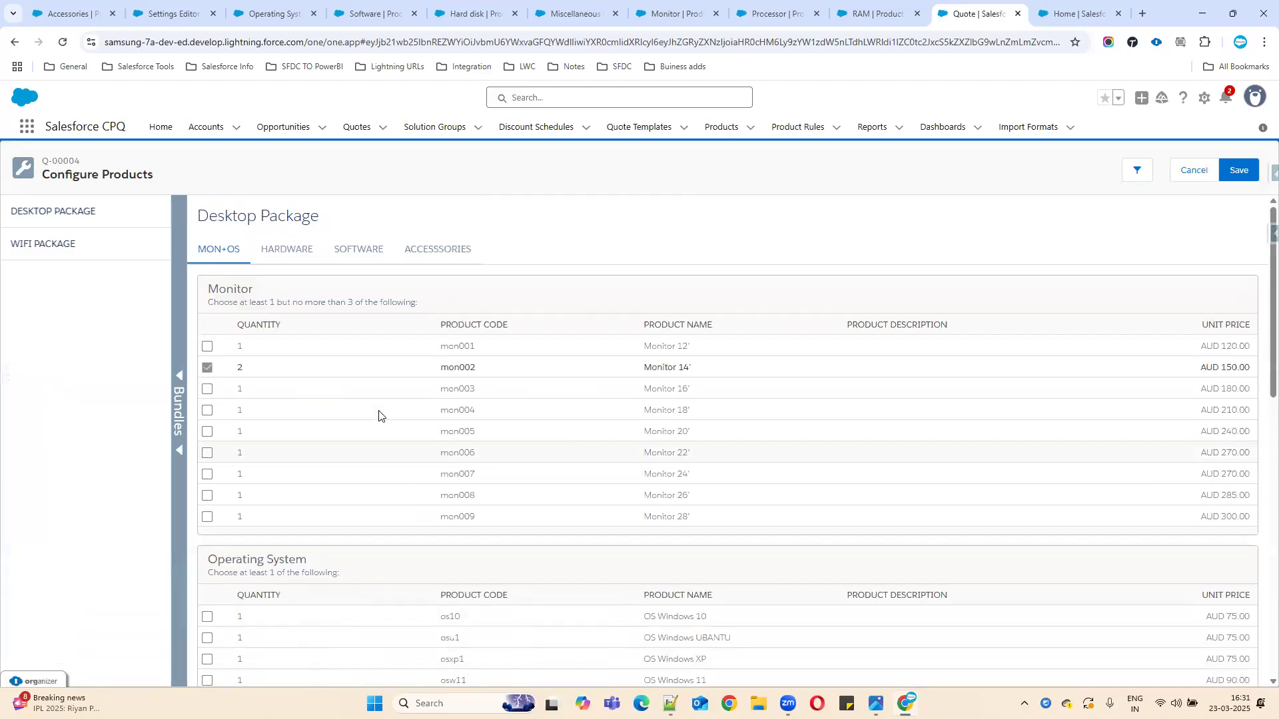
{"action": "scroll", "coordinate": [374, 620], "scroll_direction": "down", "scroll_amount": 3}
{"action": "scroll", "coordinate": [373, 553], "scroll_direction": "down", "scroll_amount": 6}
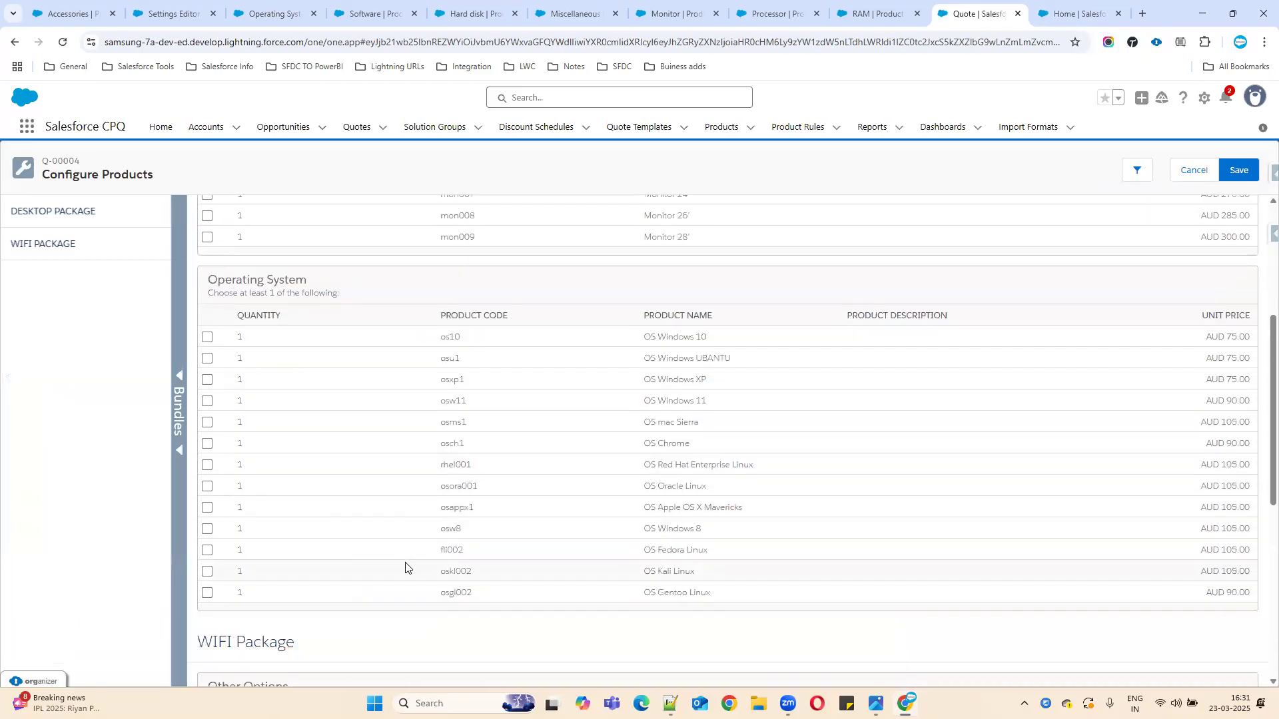
{"action": "left_click_drag", "start_coordinate": [194, 331], "coordinate": [545, 348]}
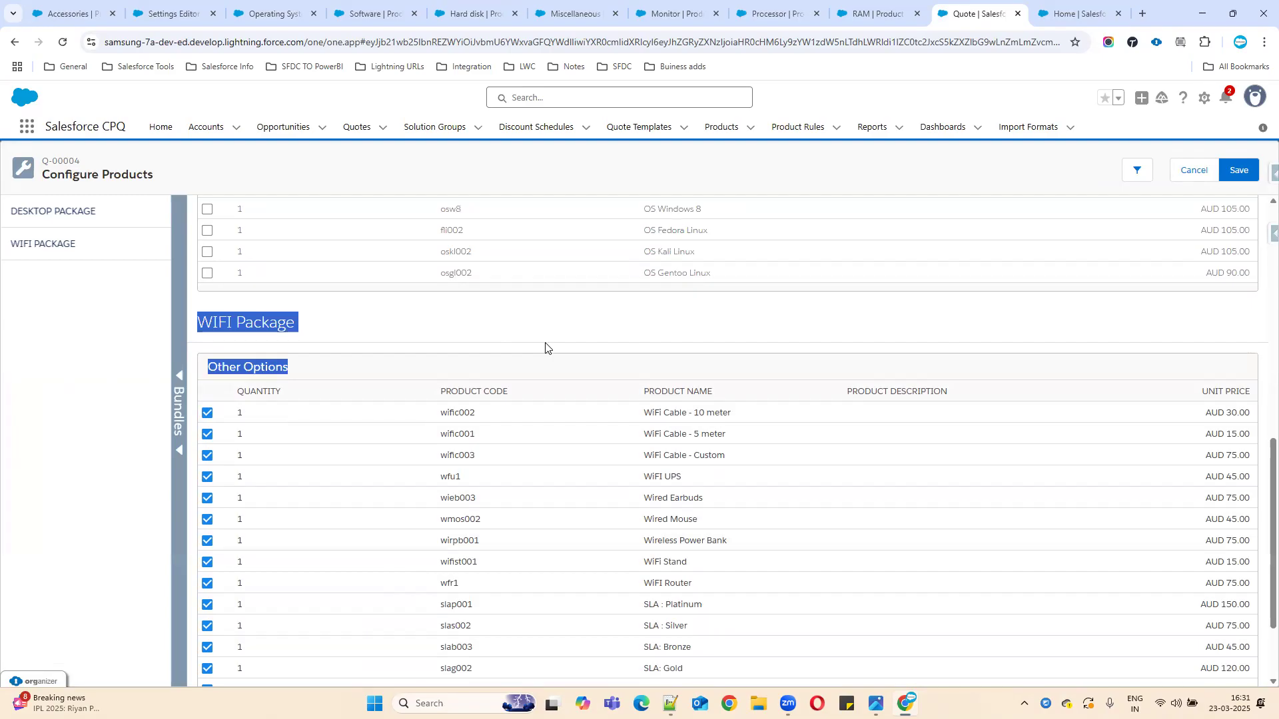
{"action": "left_click", "coordinate": [84, 248]}
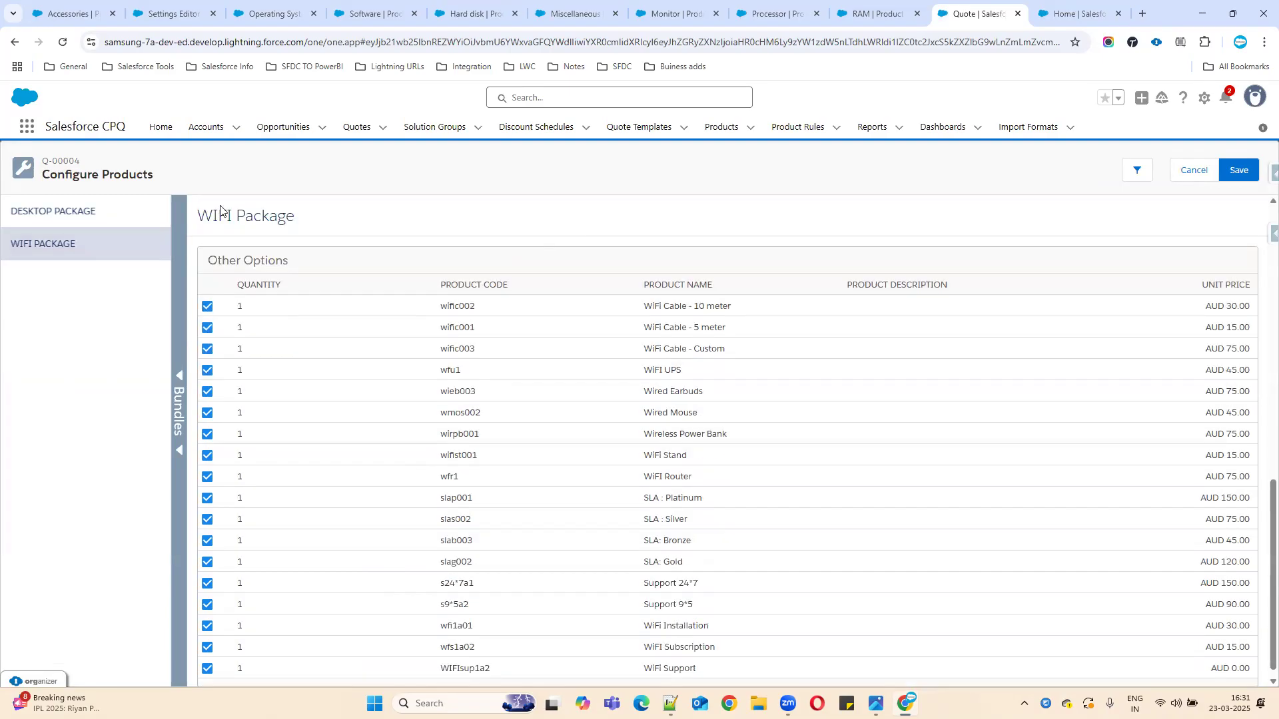
{"action": "left_click", "coordinate": [104, 222]}
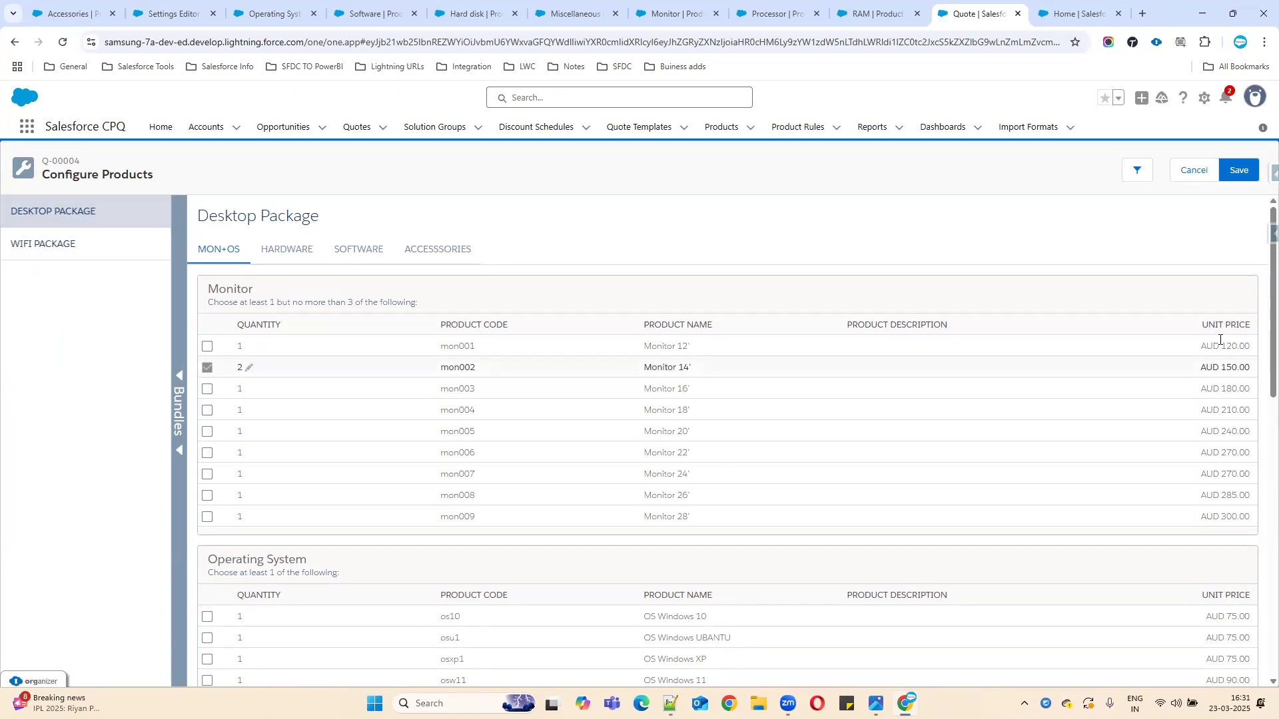
{"action": "left_click_drag", "start_coordinate": [1272, 305], "coordinate": [1272, 586]}
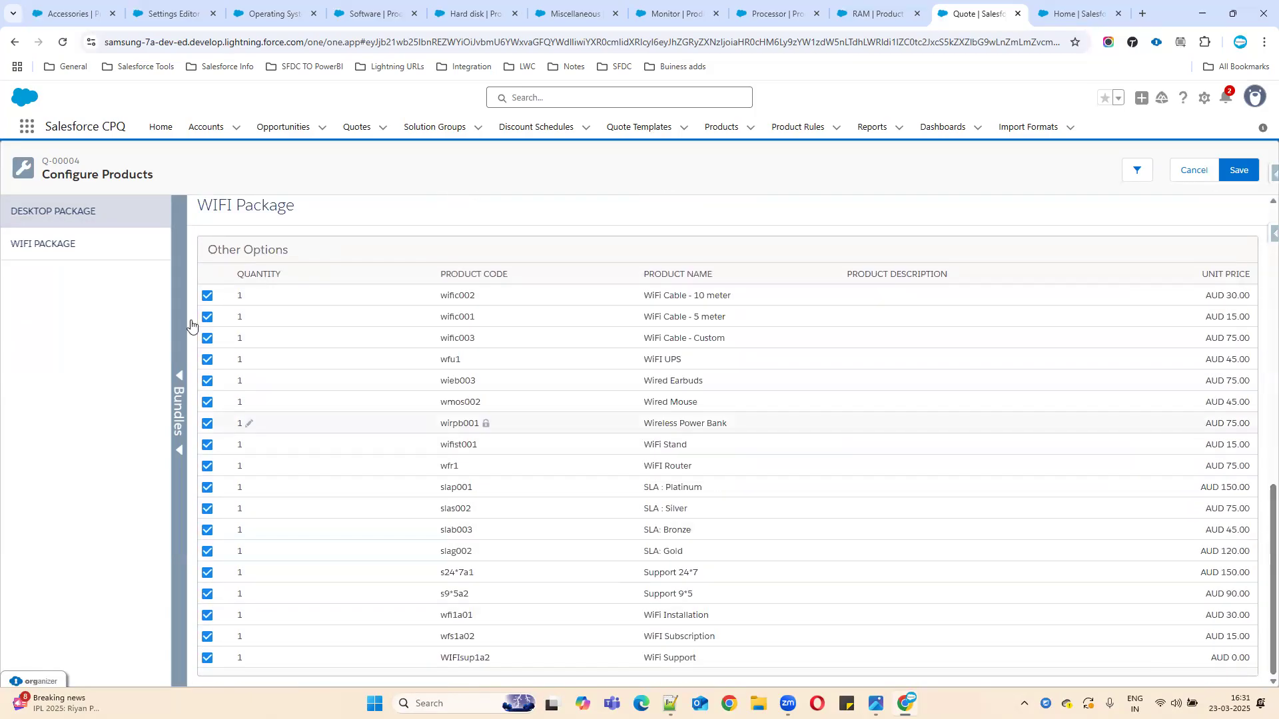
{"action": "left_click", "coordinate": [29, 244]}
{"action": "left_click", "coordinate": [14, 226]}
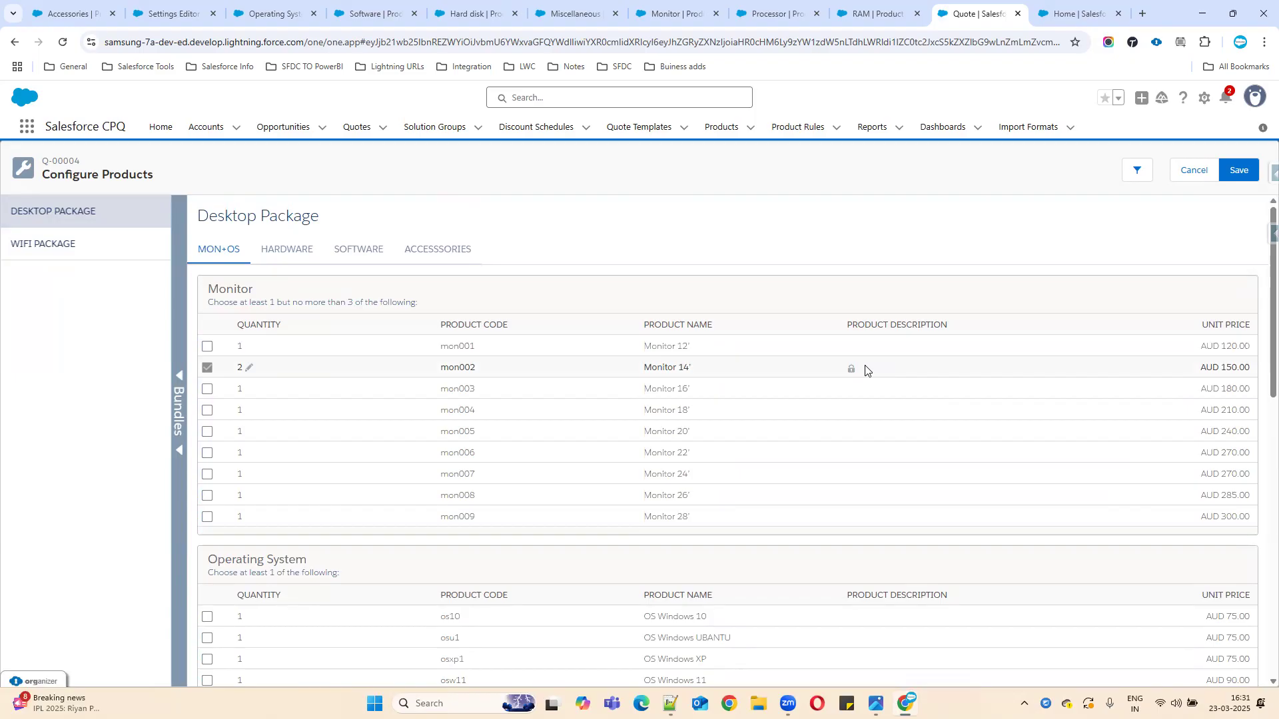
Step: Set Multiple Bundles View to Wizard in the CPQ Additional Settings and save the package settings
{"action": "left_click", "coordinate": [675, 19]}
{"action": "left_click", "coordinate": [174, 14]}
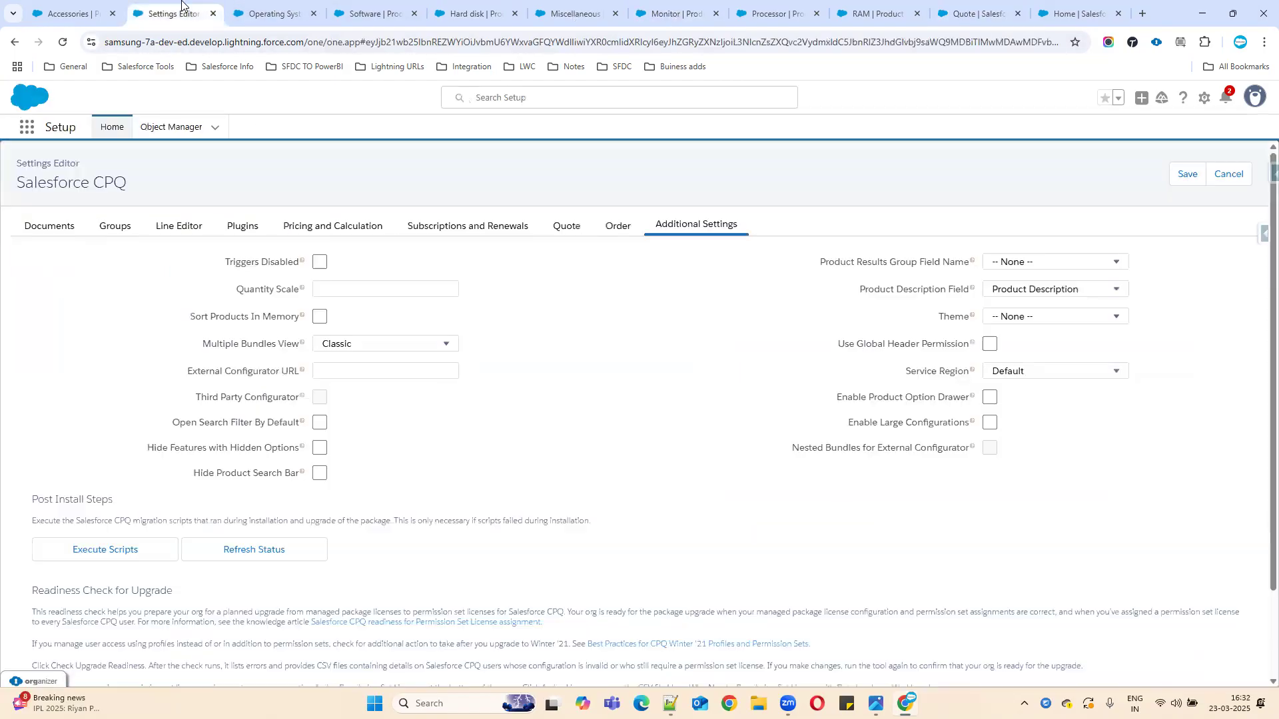
{"action": "left_click_drag", "start_coordinate": [216, 348], "coordinate": [442, 348]}
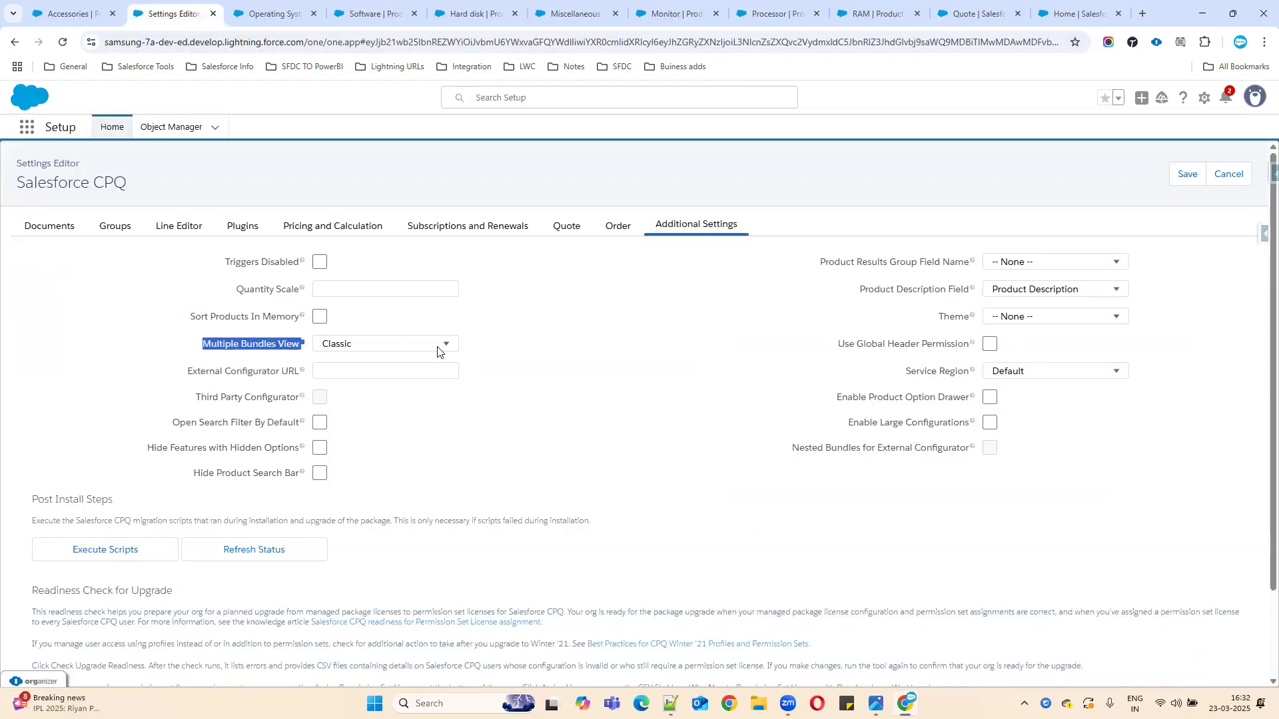
{"action": "left_click", "coordinate": [442, 346]}
{"action": "left_click", "coordinate": [400, 361]}
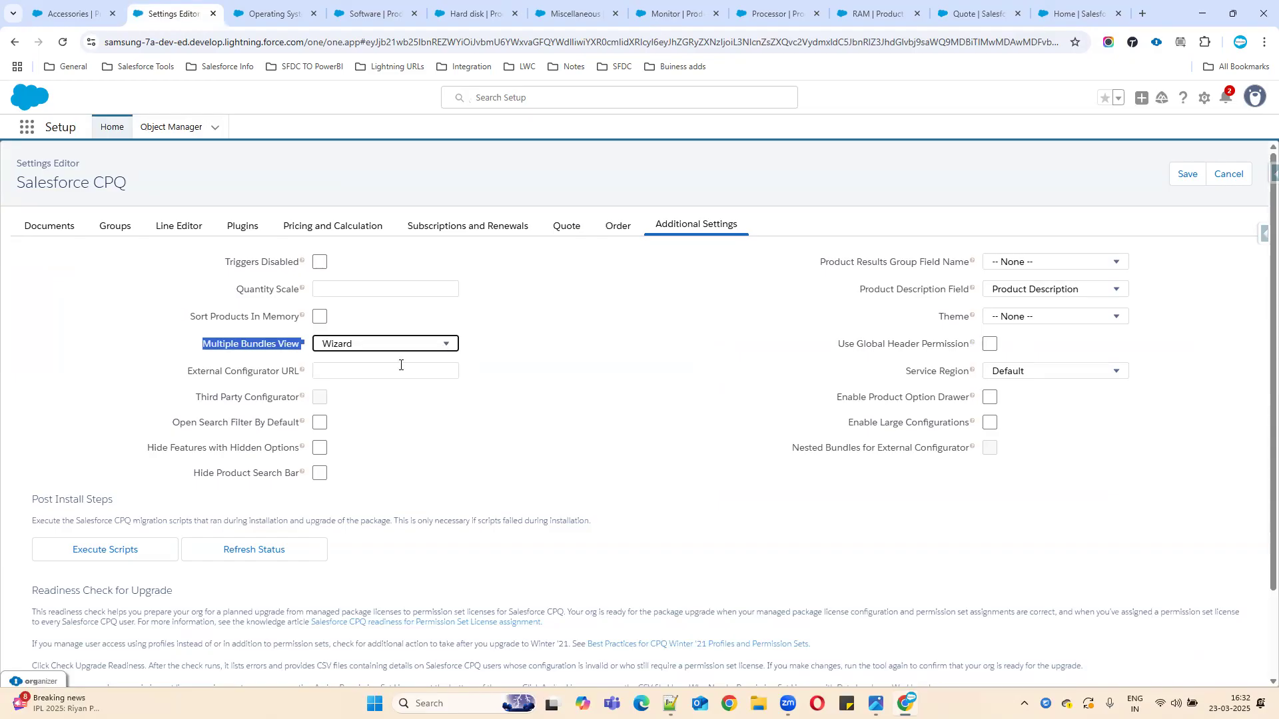
{"action": "left_click", "coordinate": [1188, 177]}
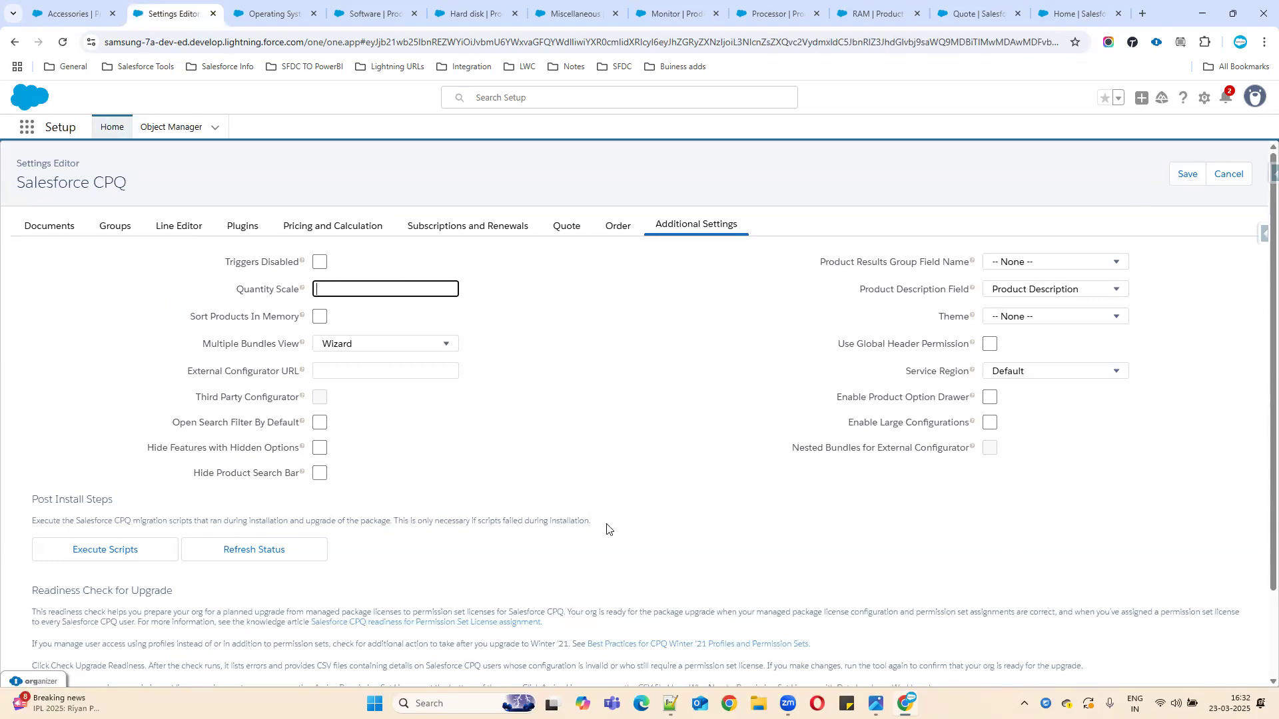
Step: Close the browser pages of the Software, Hard disk, Miscellaneous, Monitor, Processor and RAM product features
{"action": "left_click", "coordinate": [254, 10]}
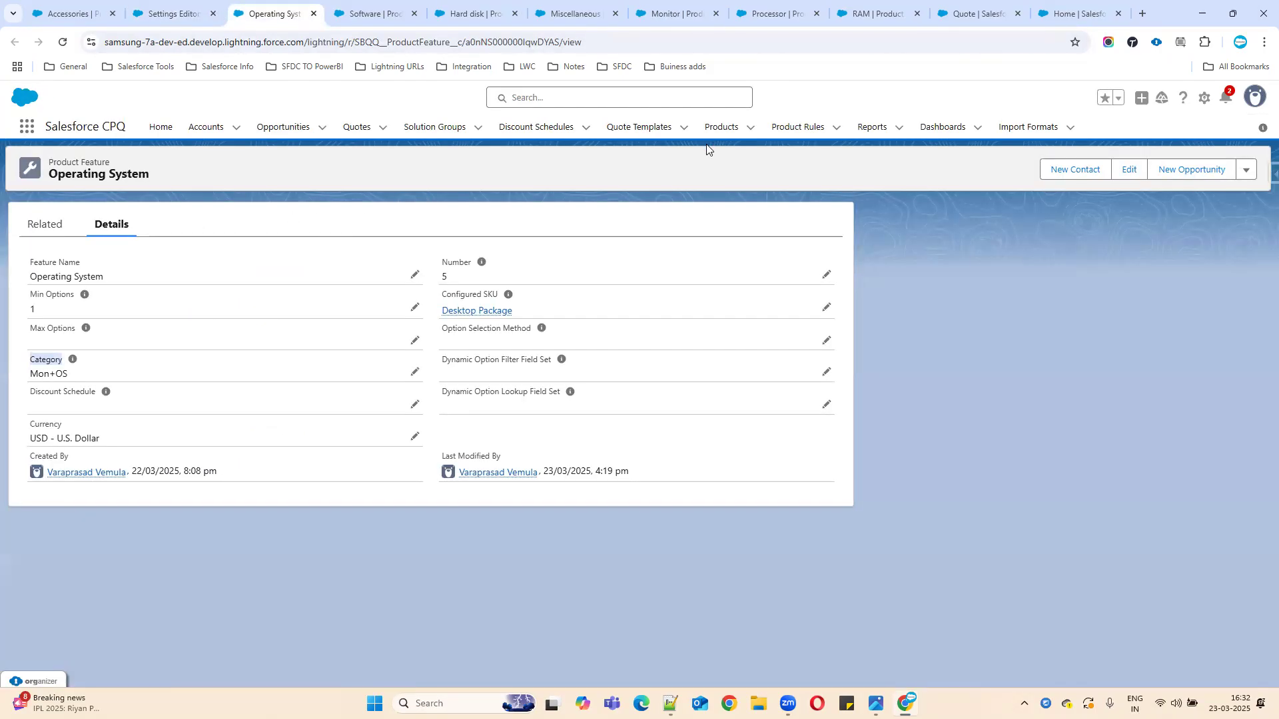
{"action": "left_click", "coordinate": [414, 13]}
{"action": "left_click", "coordinate": [414, 13]}
{"action": "left_click", "coordinate": [415, 13]}
{"action": "left_click", "coordinate": [414, 14]}
{"action": "left_click", "coordinate": [414, 14]}
{"action": "left_click", "coordinate": [415, 13]}
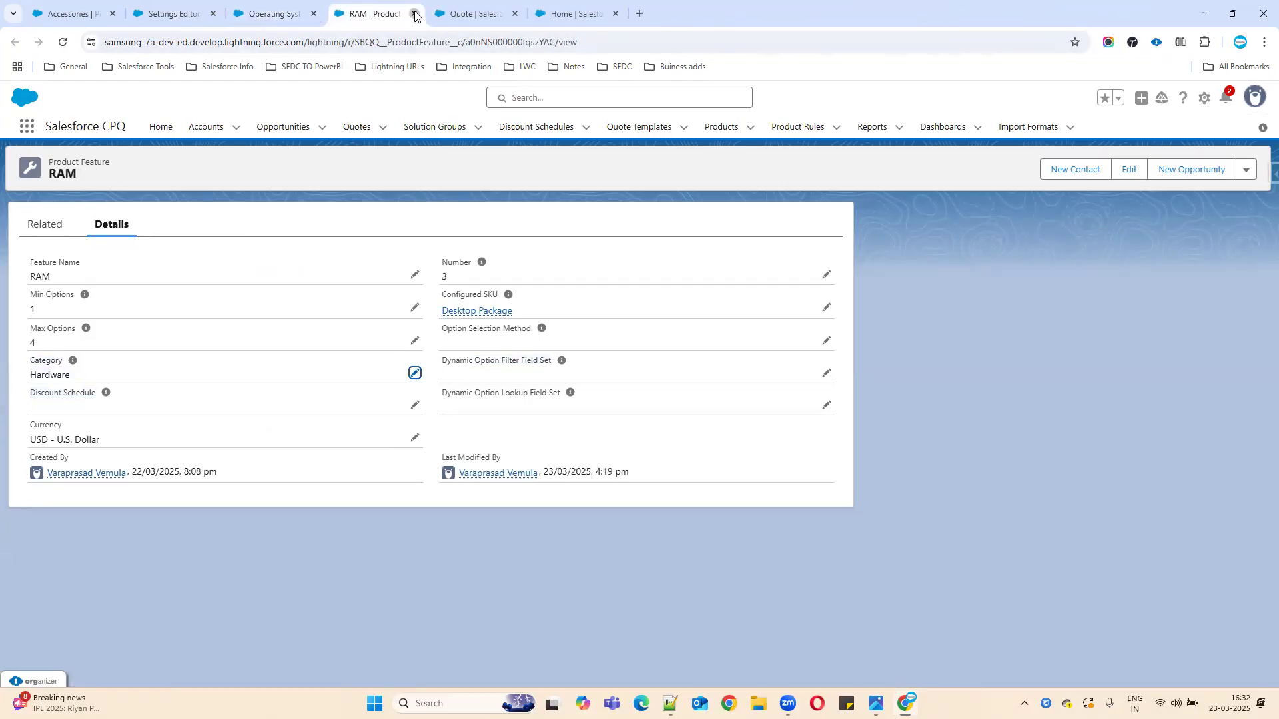
{"action": "left_click", "coordinate": [415, 13]}
Step: Open the Desktop Package product and display the full list of its related product options
{"action": "left_click", "coordinate": [710, 130]}
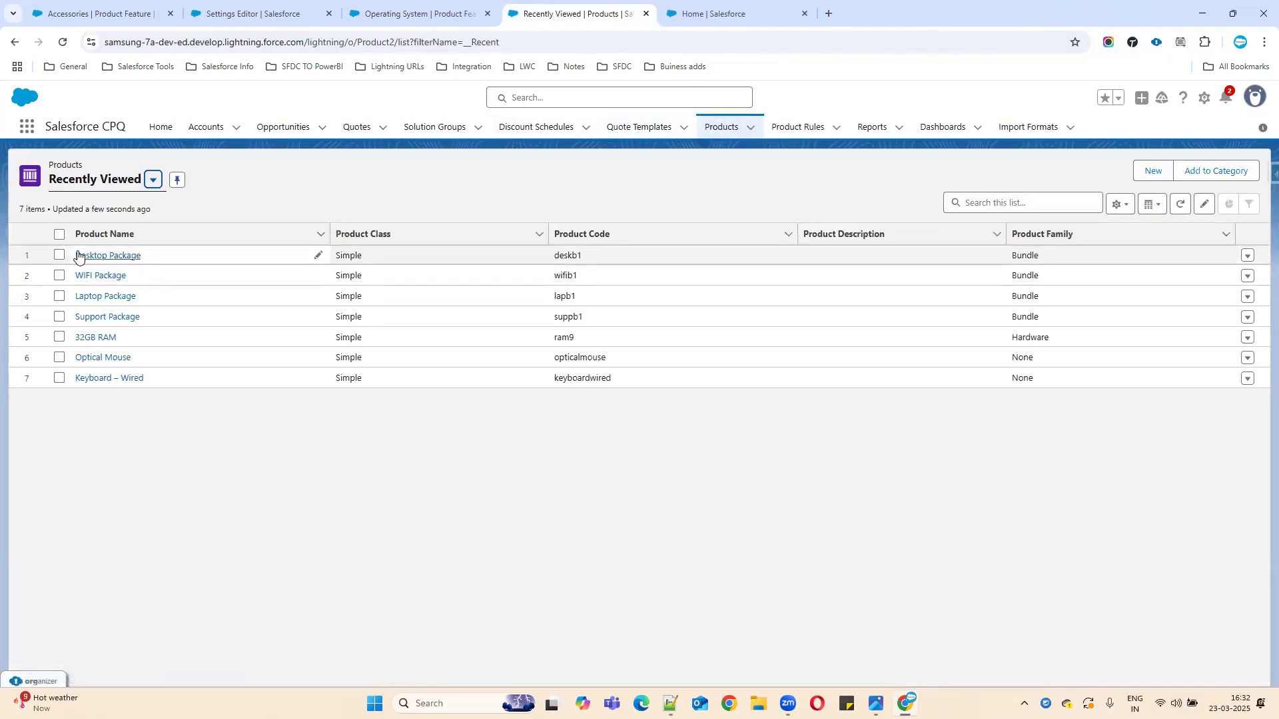
{"action": "left_click", "coordinate": [78, 257]}
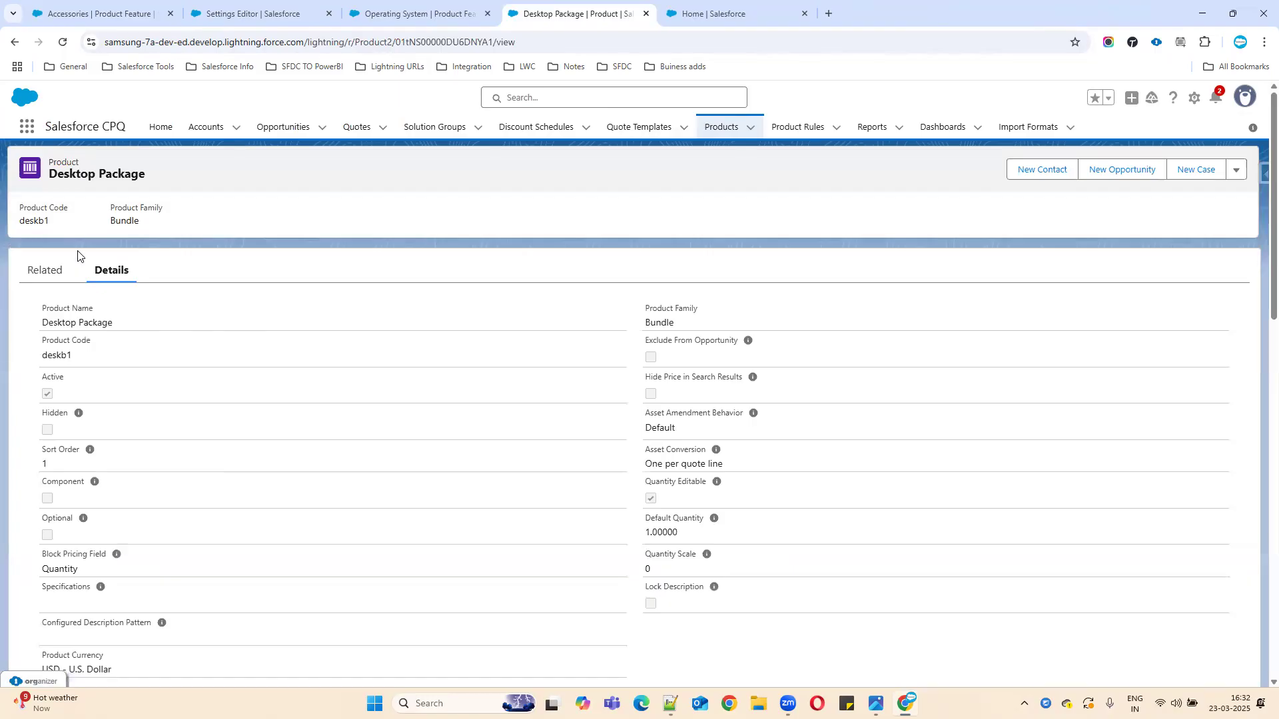
{"action": "left_click", "coordinate": [51, 273]}
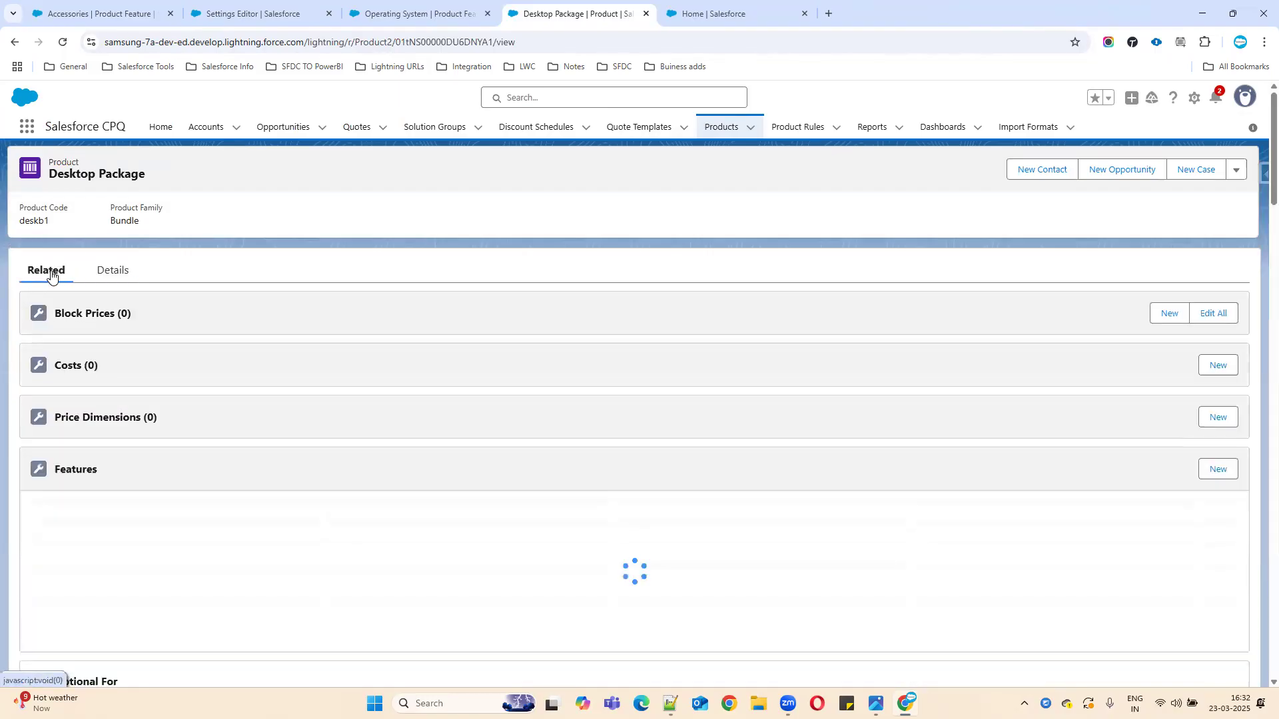
{"action": "scroll", "coordinate": [288, 508], "scroll_direction": "down", "scroll_amount": 2}
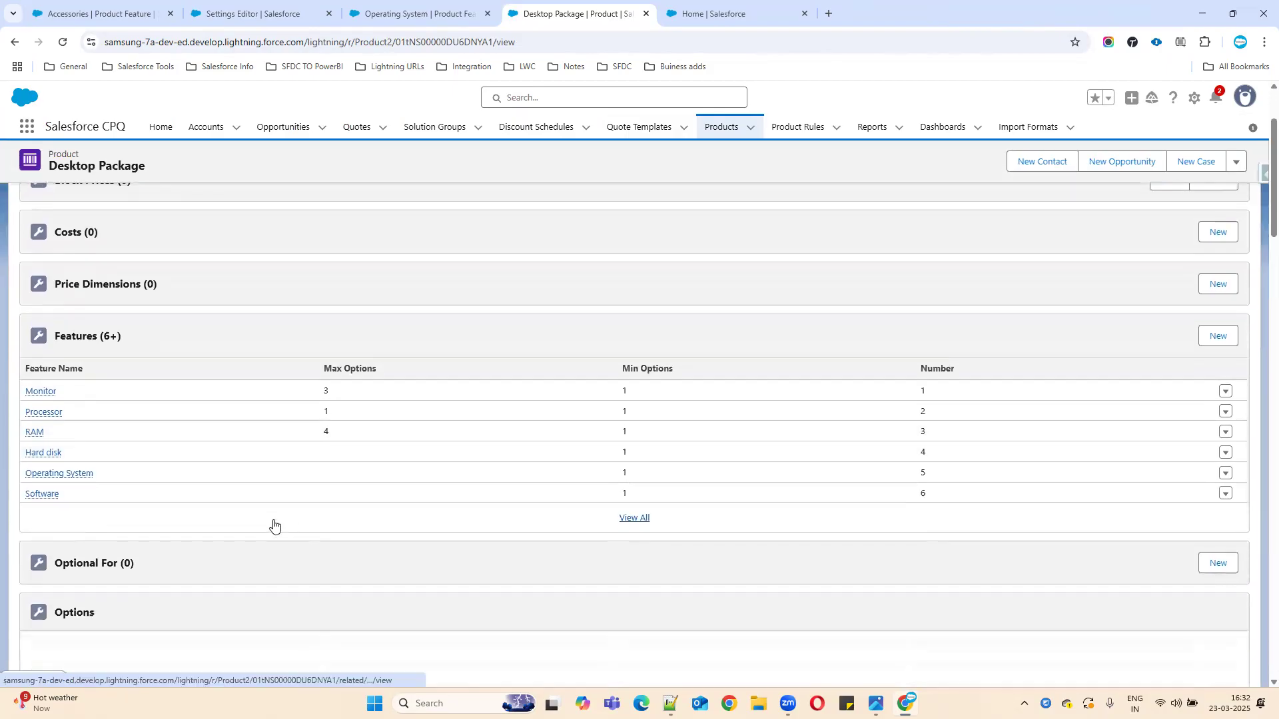
{"action": "scroll", "coordinate": [428, 563], "scroll_direction": "down", "scroll_amount": 3}
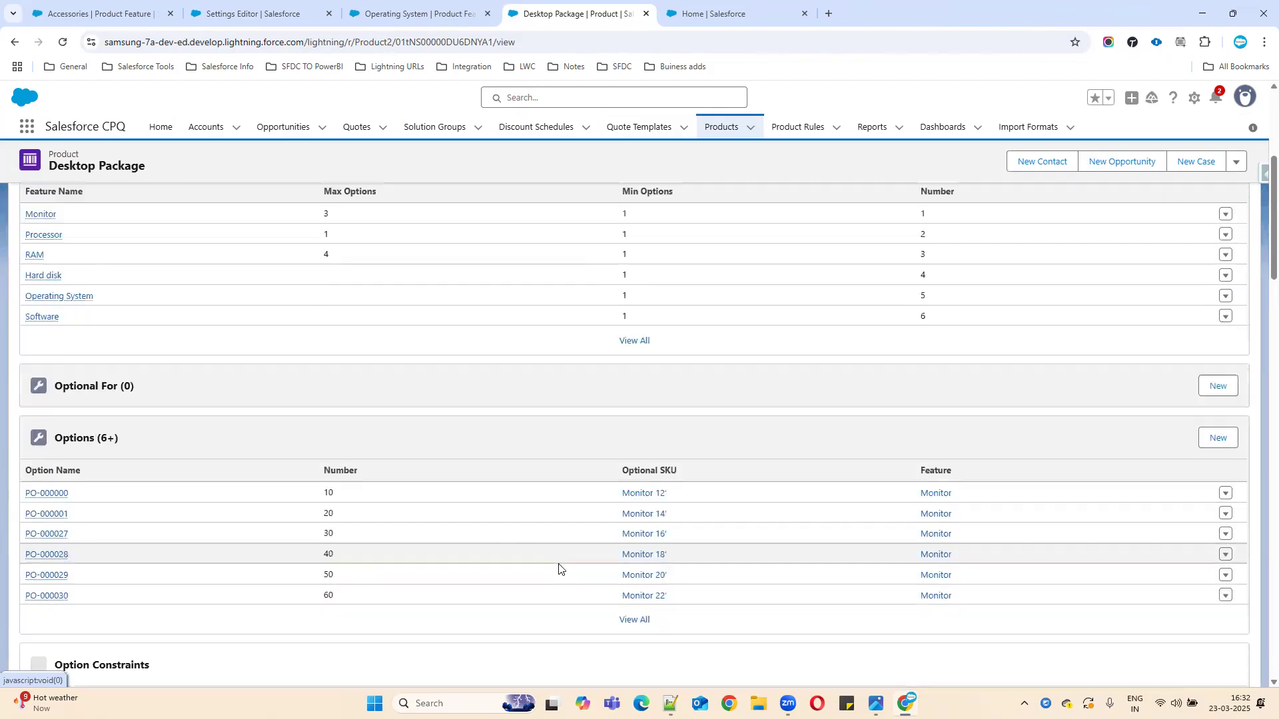
{"action": "scroll", "coordinate": [600, 553], "scroll_direction": "down", "scroll_amount": 1}
{"action": "left_click", "coordinate": [630, 531]}
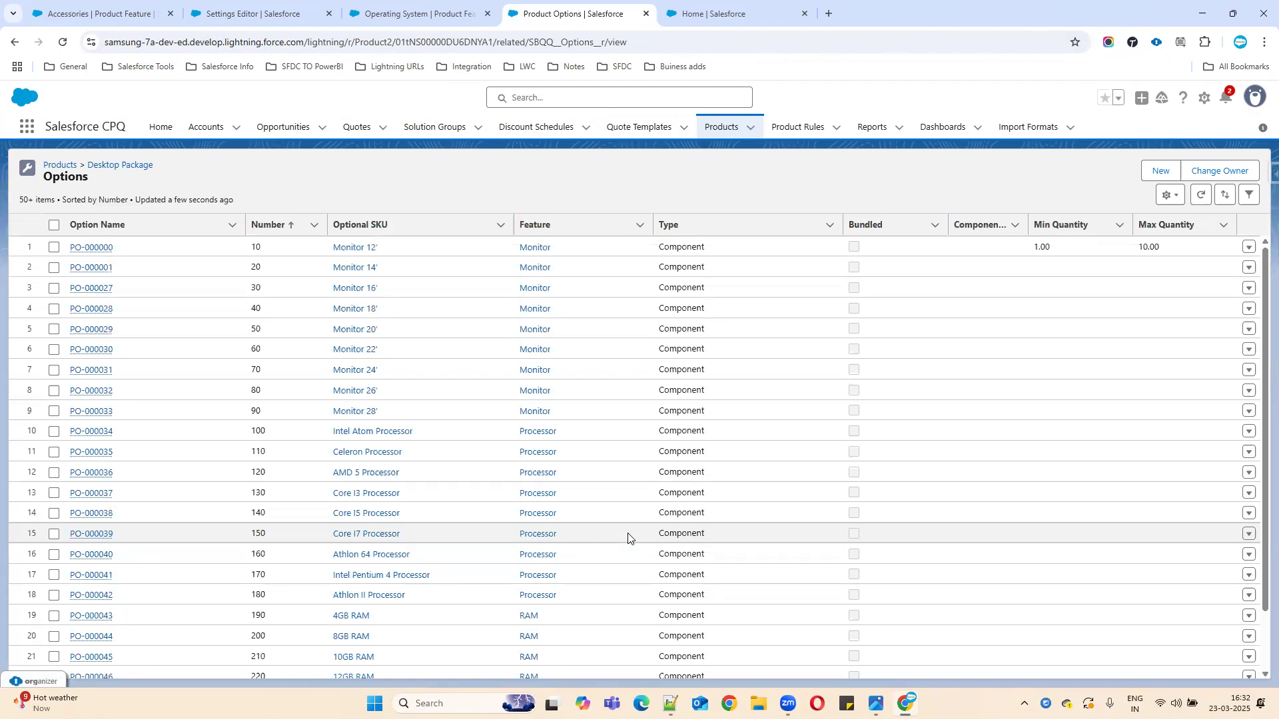
Step: Open the Monitor 12', 4GB RAM and Core I3 Processor options on separate pages and inspect the Type field of the Monitor 12' option
{"action": "middle_click", "coordinate": [79, 249]}
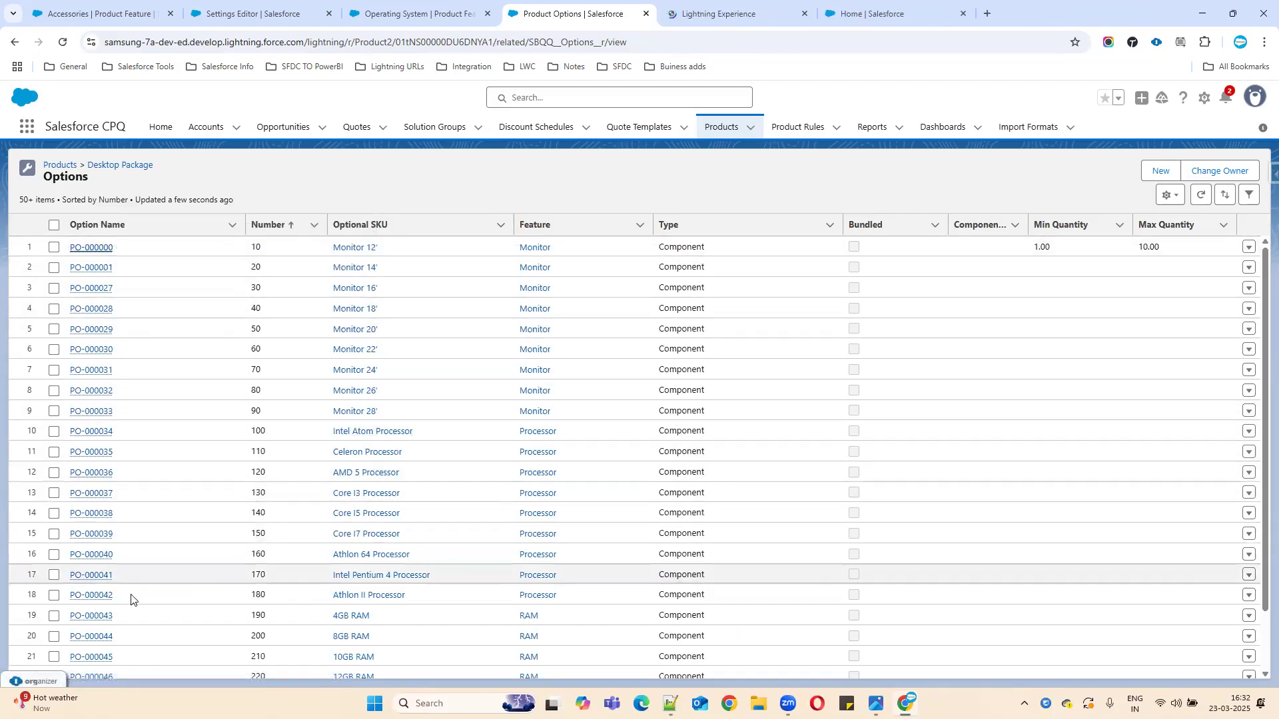
{"action": "middle_click", "coordinate": [86, 616]}
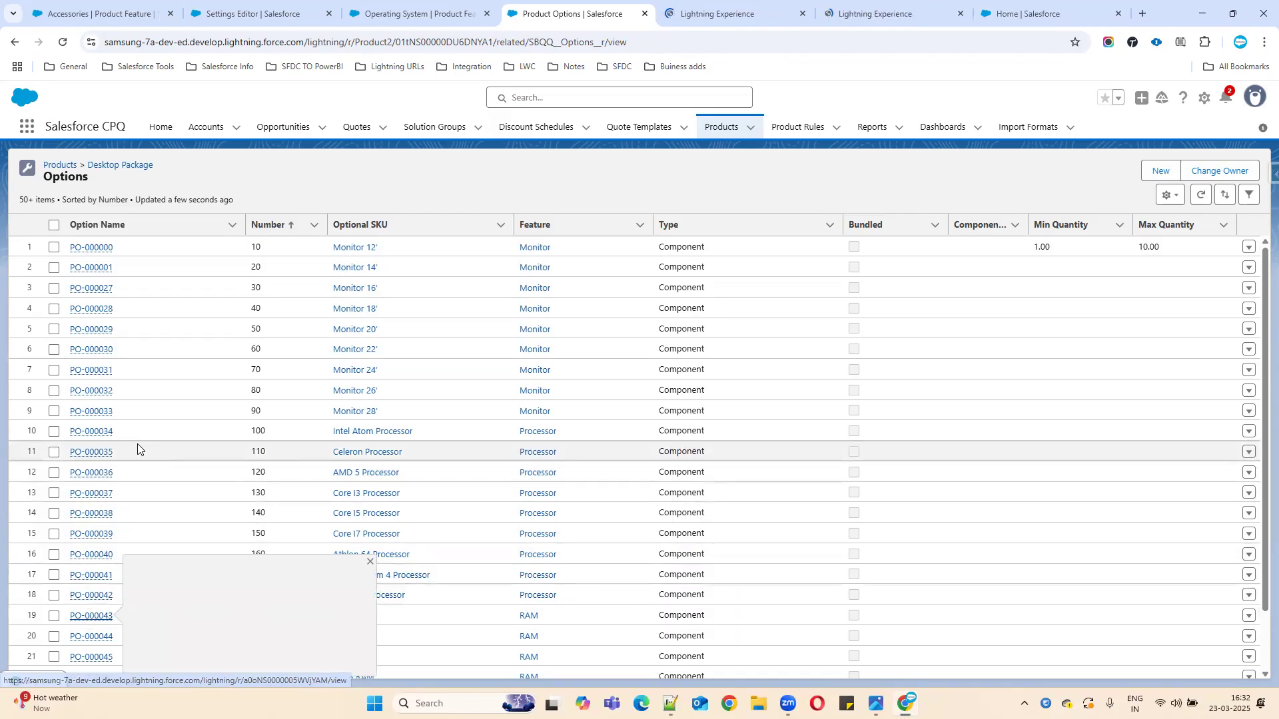
{"action": "middle_click", "coordinate": [99, 497]}
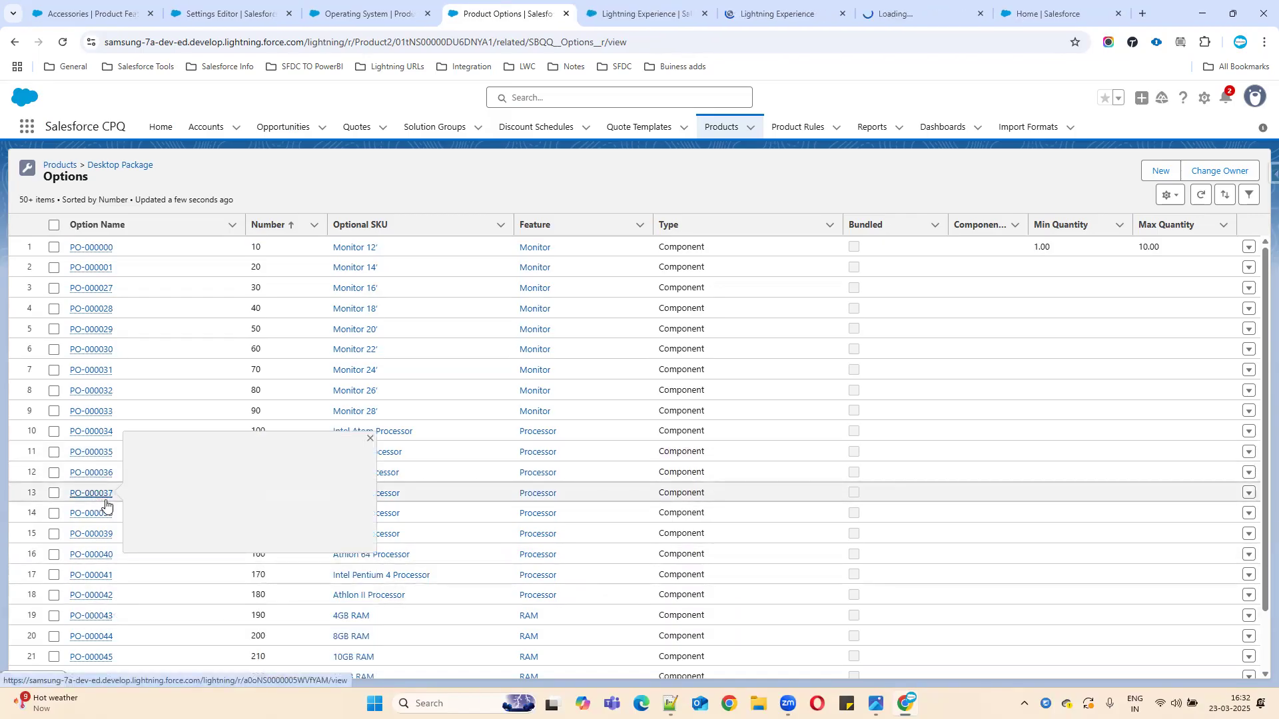
{"action": "scroll", "coordinate": [295, 511], "scroll_direction": "down", "scroll_amount": 3}
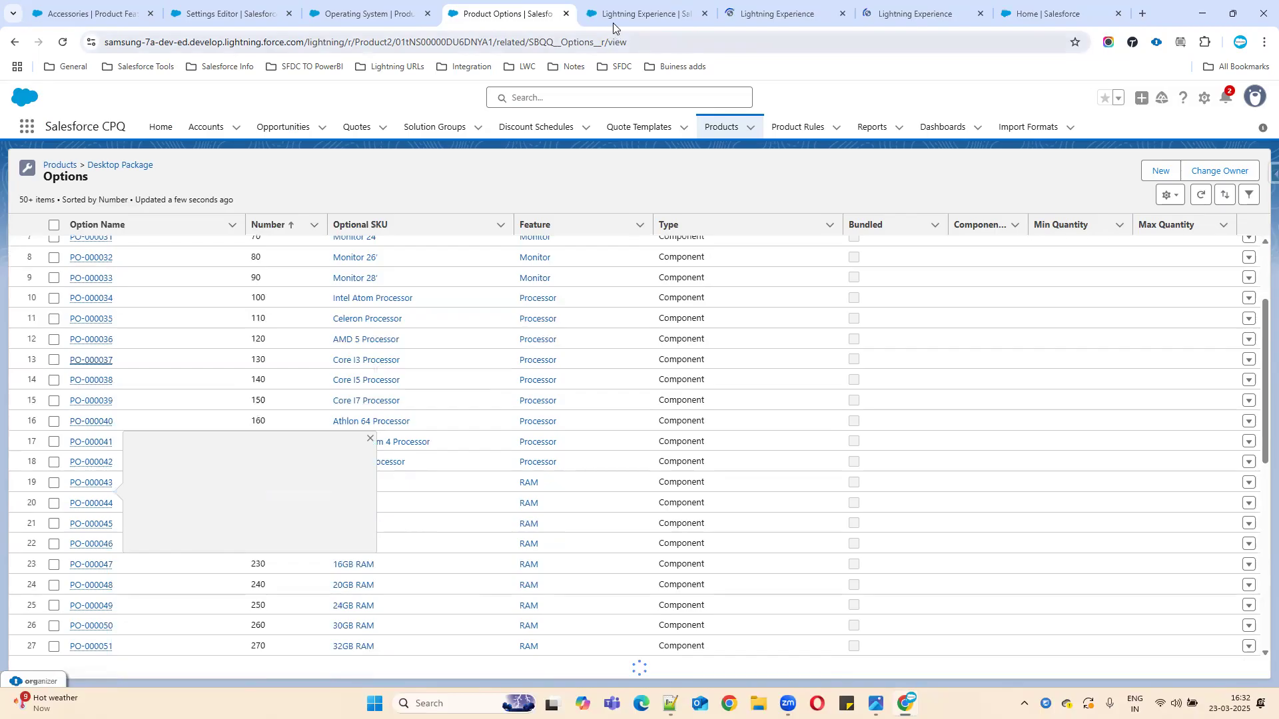
{"action": "left_click", "coordinate": [614, 16]}
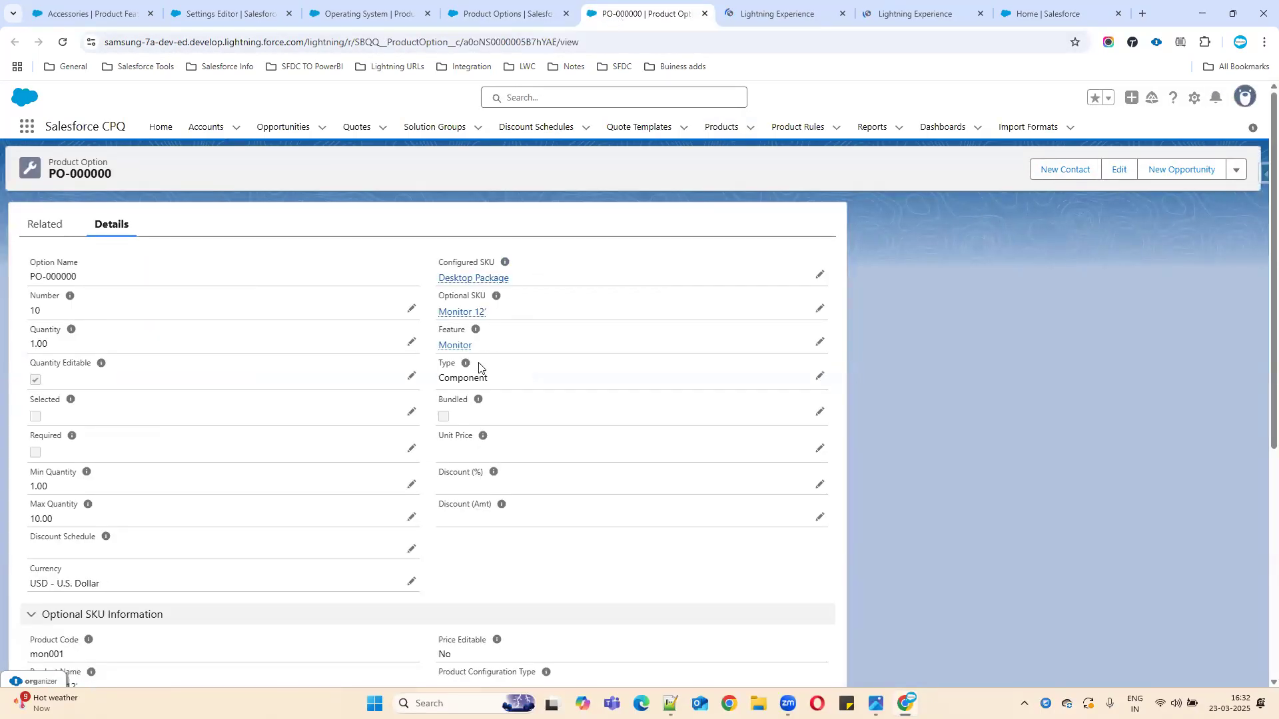
{"action": "double_click", "coordinate": [447, 363]}
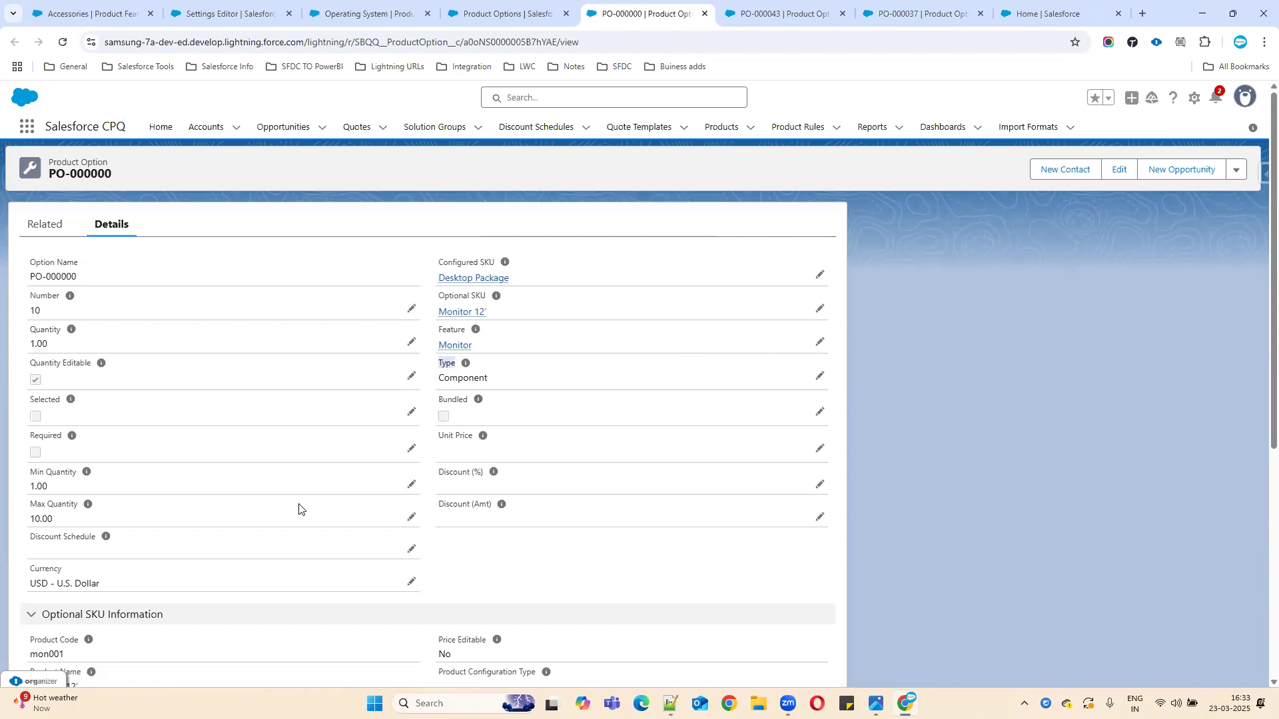
Step: Switch to the Notepad++ notes and add the heading "Product Opttion :" with a Type line between the SELECT query and "Some Options Feature::"
{"action": "key", "text": "alt+Tab"}
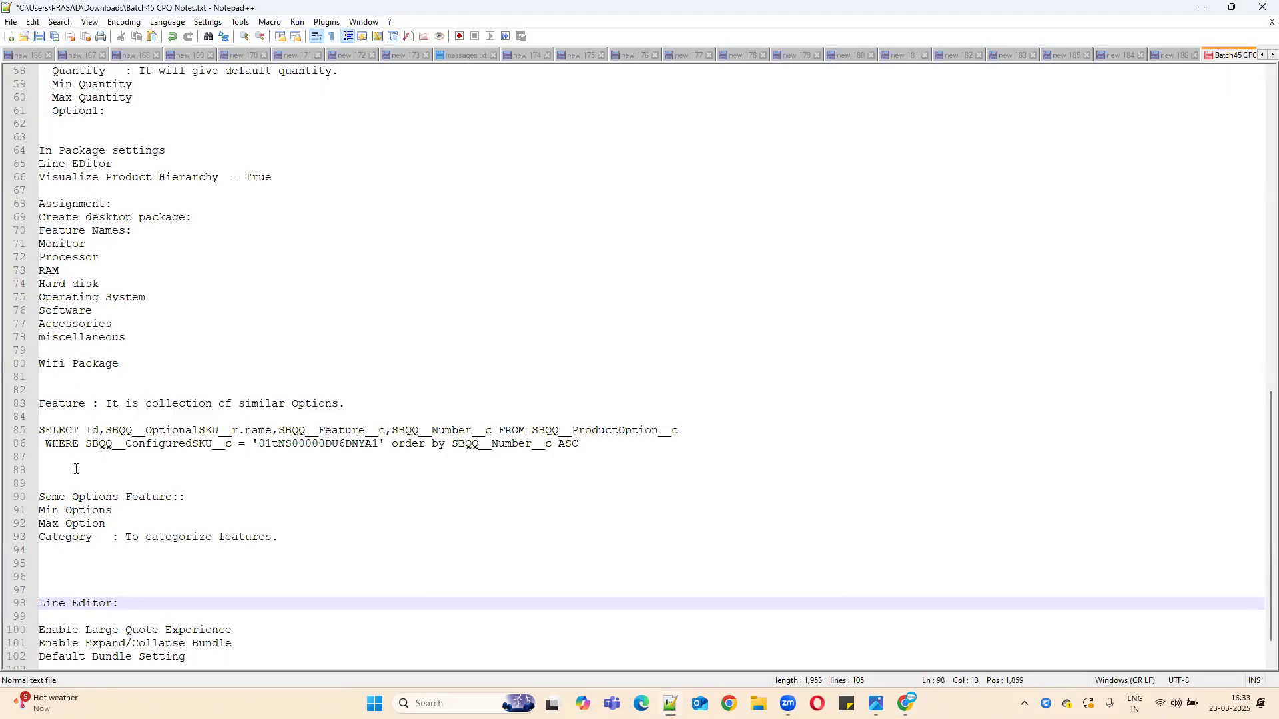
{"action": "left_click", "coordinate": [55, 481]}
{"action": "key", "text": "Return"}
{"action": "key", "text": "Return"}
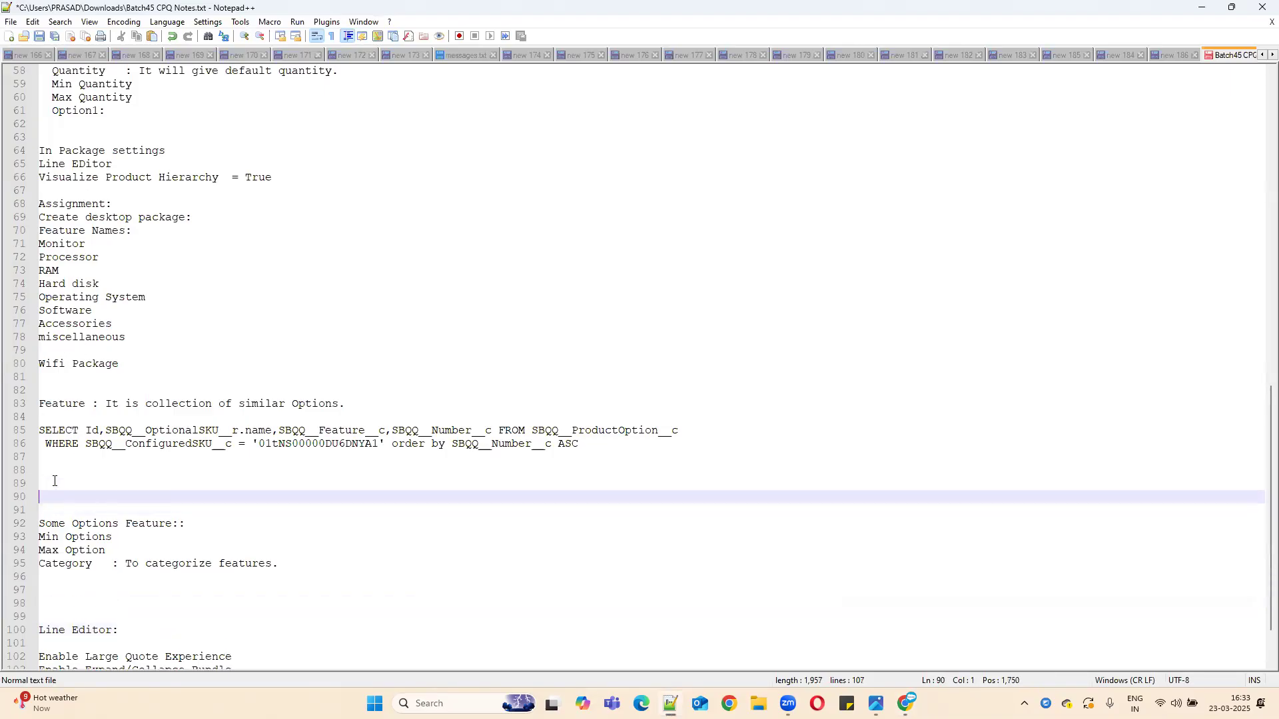
{"action": "key", "text": "Up"}
{"action": "key", "text": "Up"}
{"action": "type", "text": "Product"}
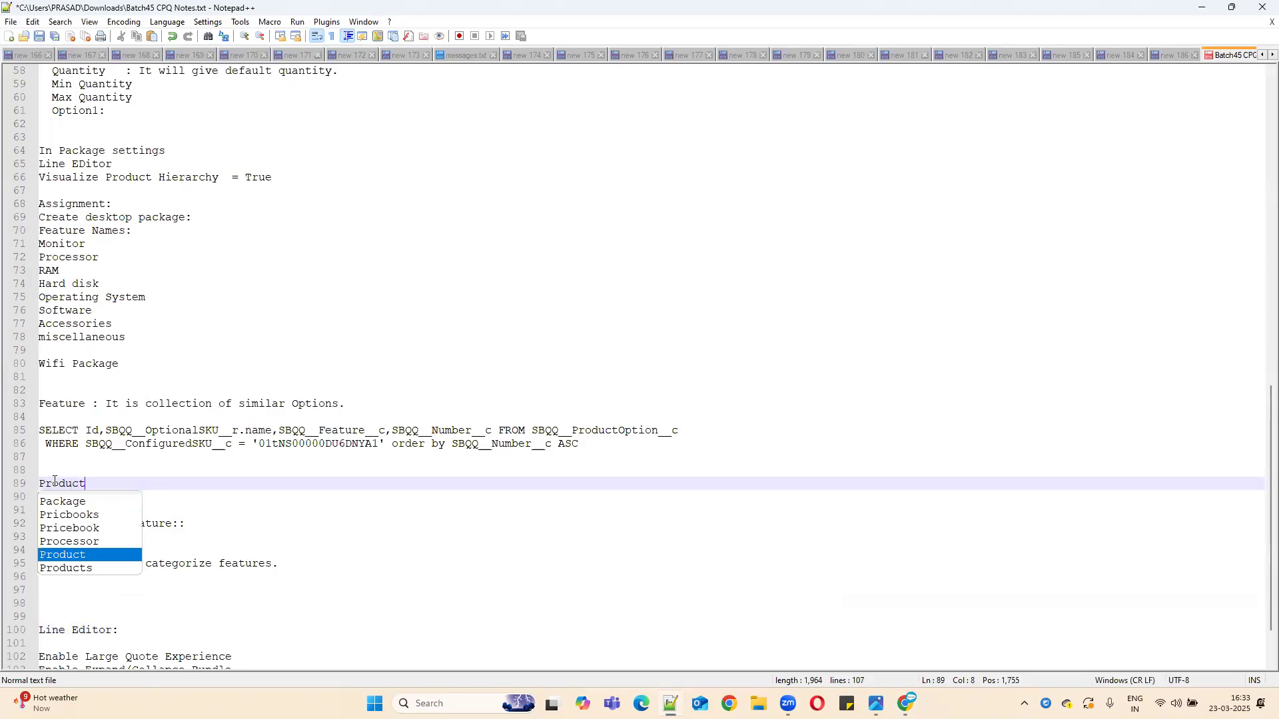
{"action": "type", "text": " Opt"}
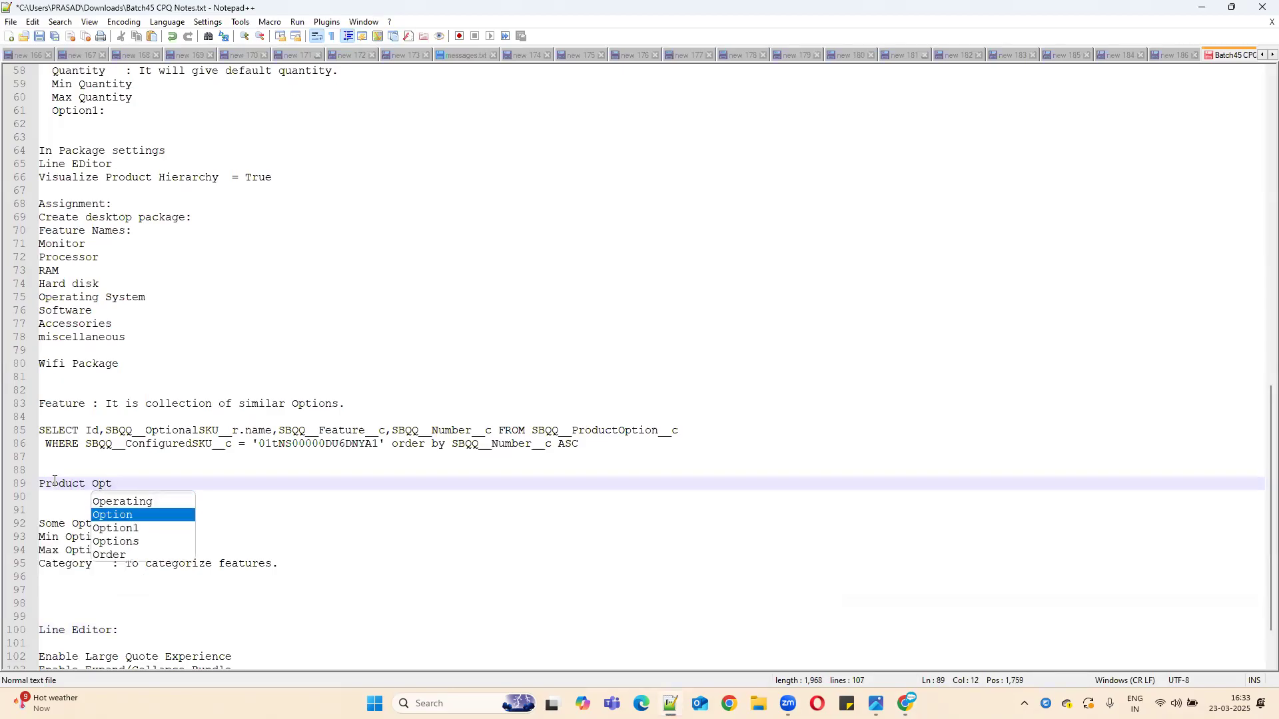
{"action": "type", "text": "tion :"}
{"action": "key", "text": "Return"}
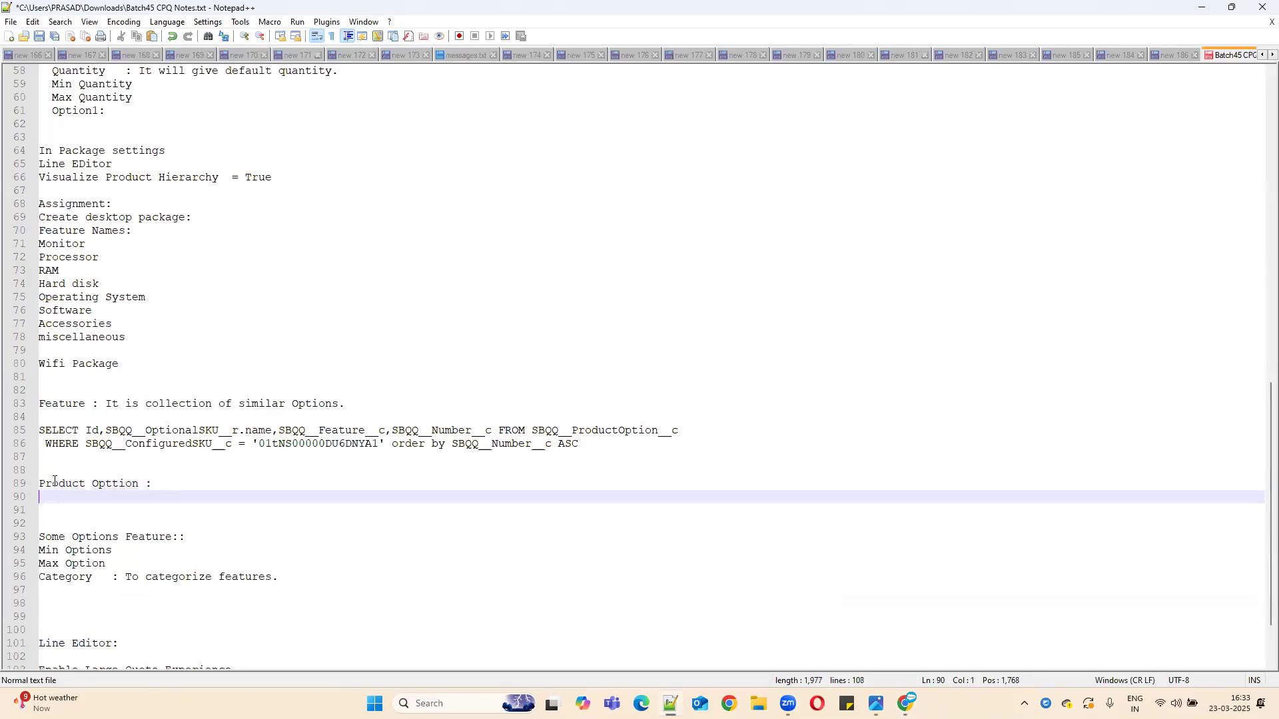
{"action": "type", "text": "Type"}
{"action": "key", "text": "Return"}
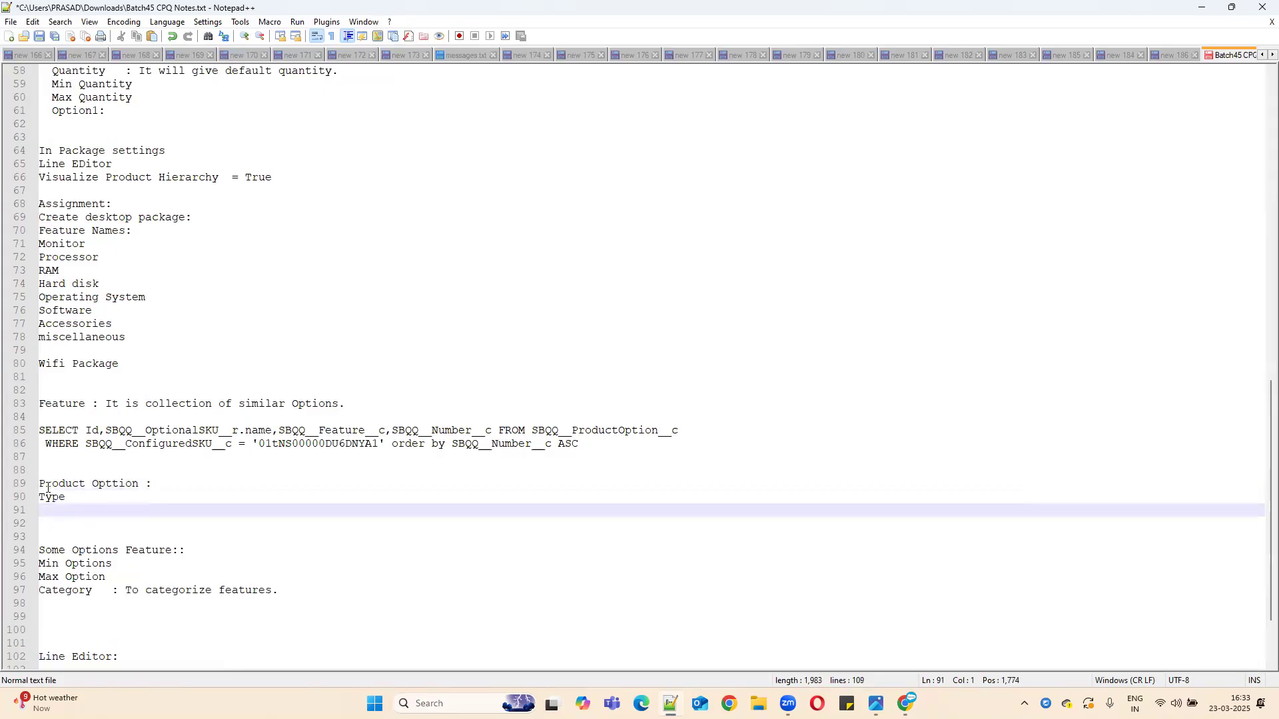
Step: List Component, Accesory and Related Product on separate lines under Type in the notes
{"action": "type", "text": "Component"}
{"action": "key", "text": "Return"}
{"action": "type", "text": "Accesory"}
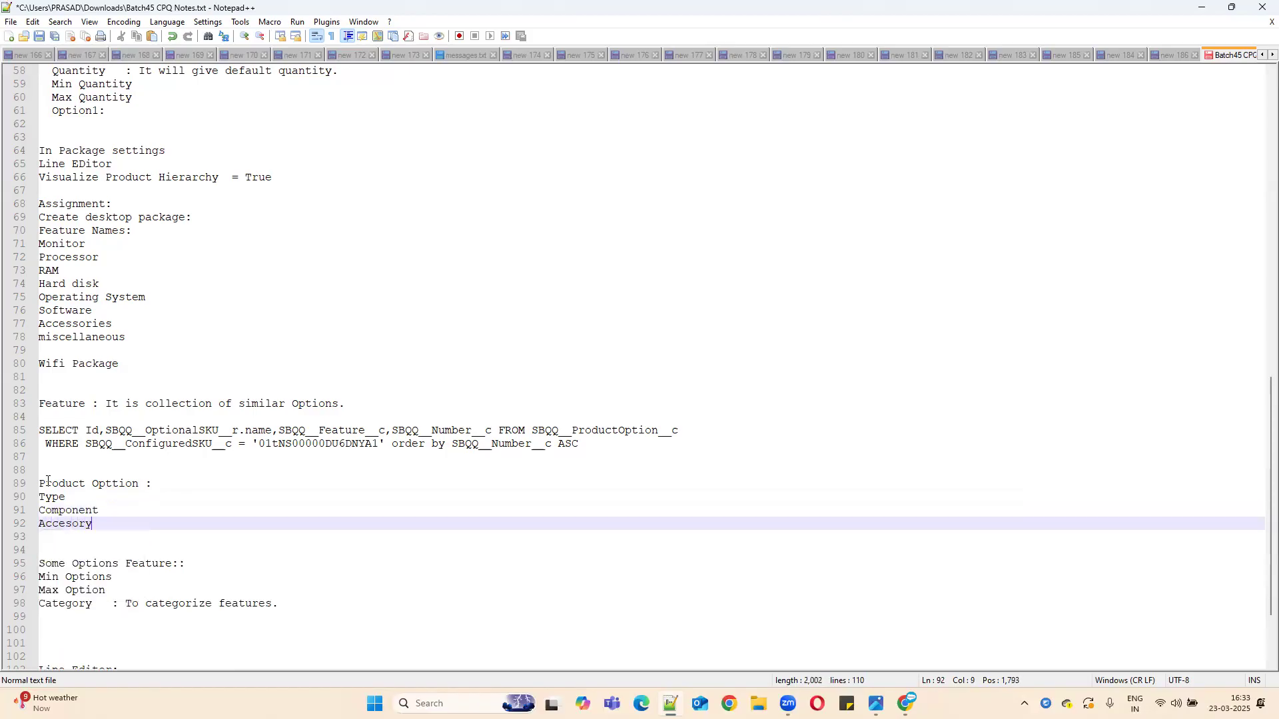
{"action": "key", "text": "Return"}
{"action": "type", "text": "Relat"}
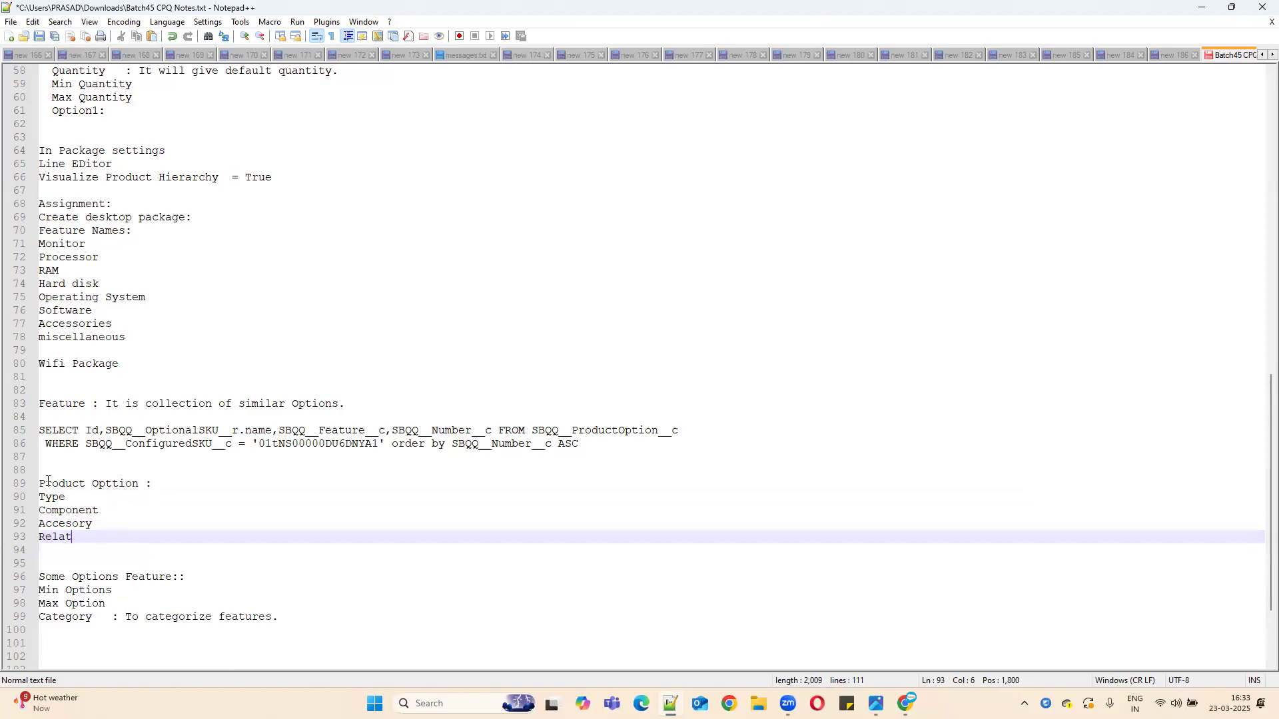
{"action": "type", "text": "ed Produc"}
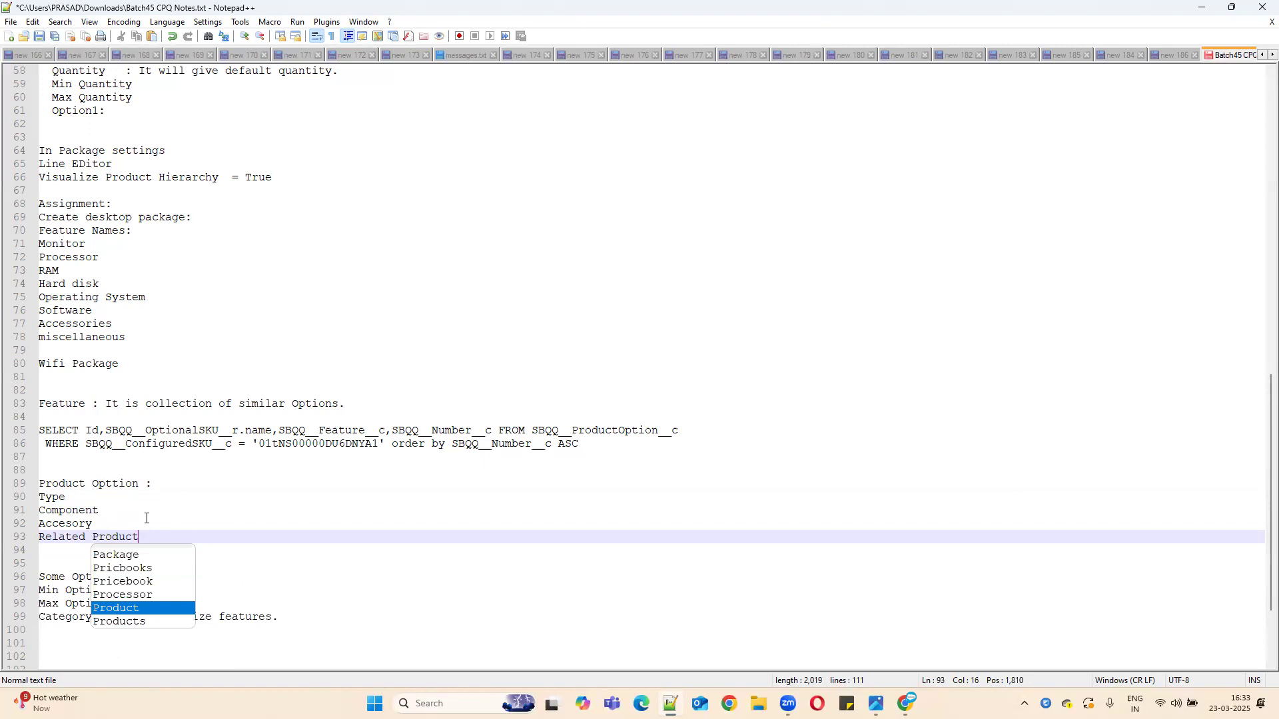
{"action": "type", "text": "t"}
{"action": "key", "text": "Return"}
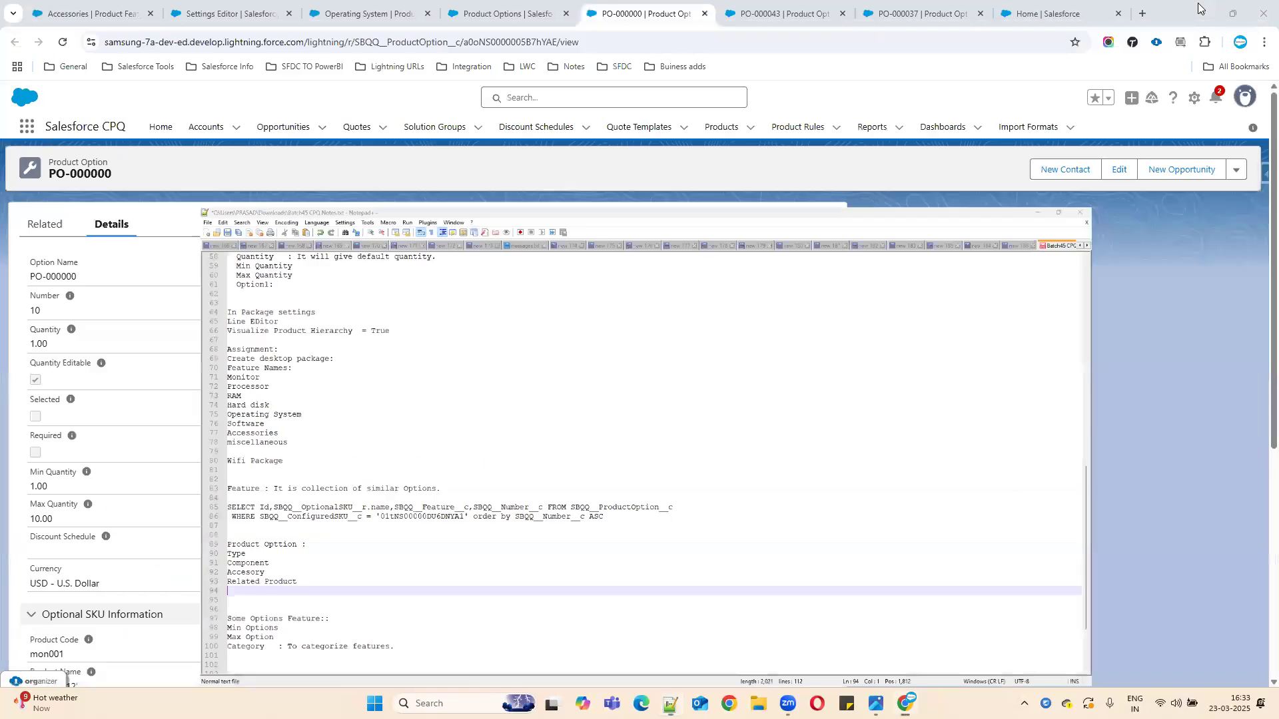
Step: Return to Salesforce and examine the Monitor 12' option's Type choices, trying --None-- and restoring Component, then highlight its Optional SKU and Configured SKU
{"action": "left_click", "coordinate": [1202, 8]}
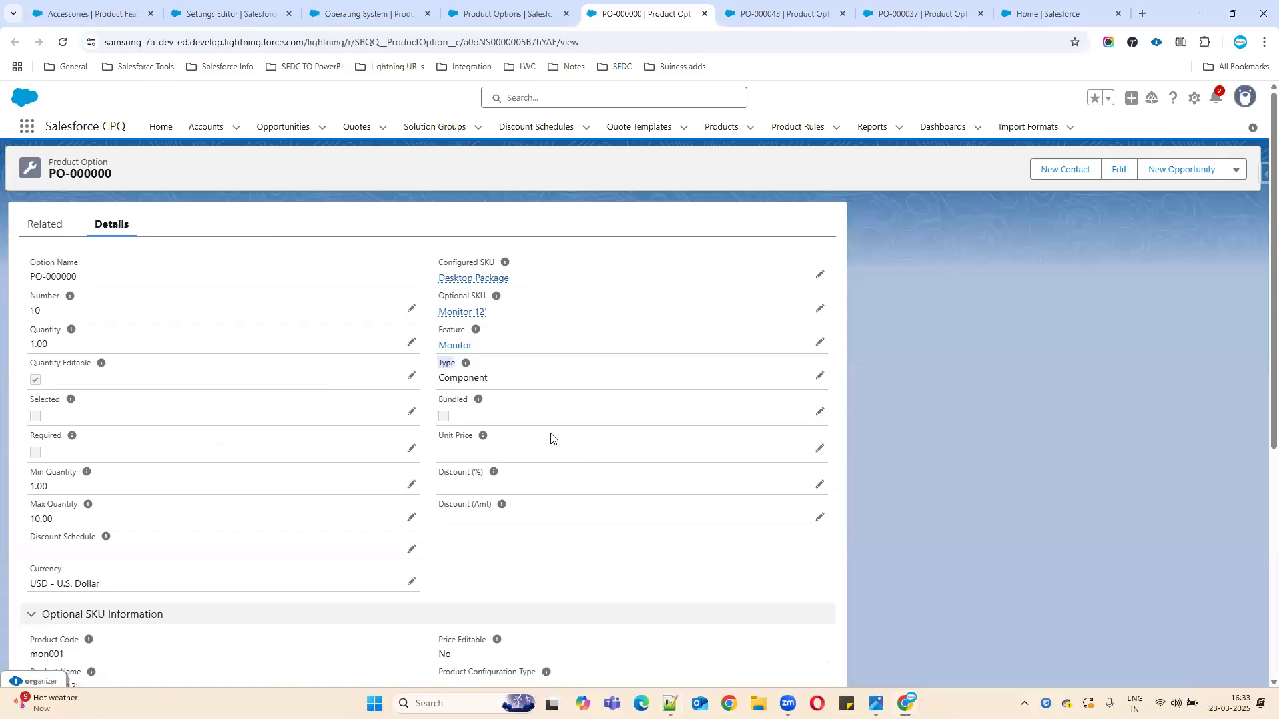
{"action": "left_click", "coordinate": [819, 375]}
{"action": "left_click", "coordinate": [652, 387]}
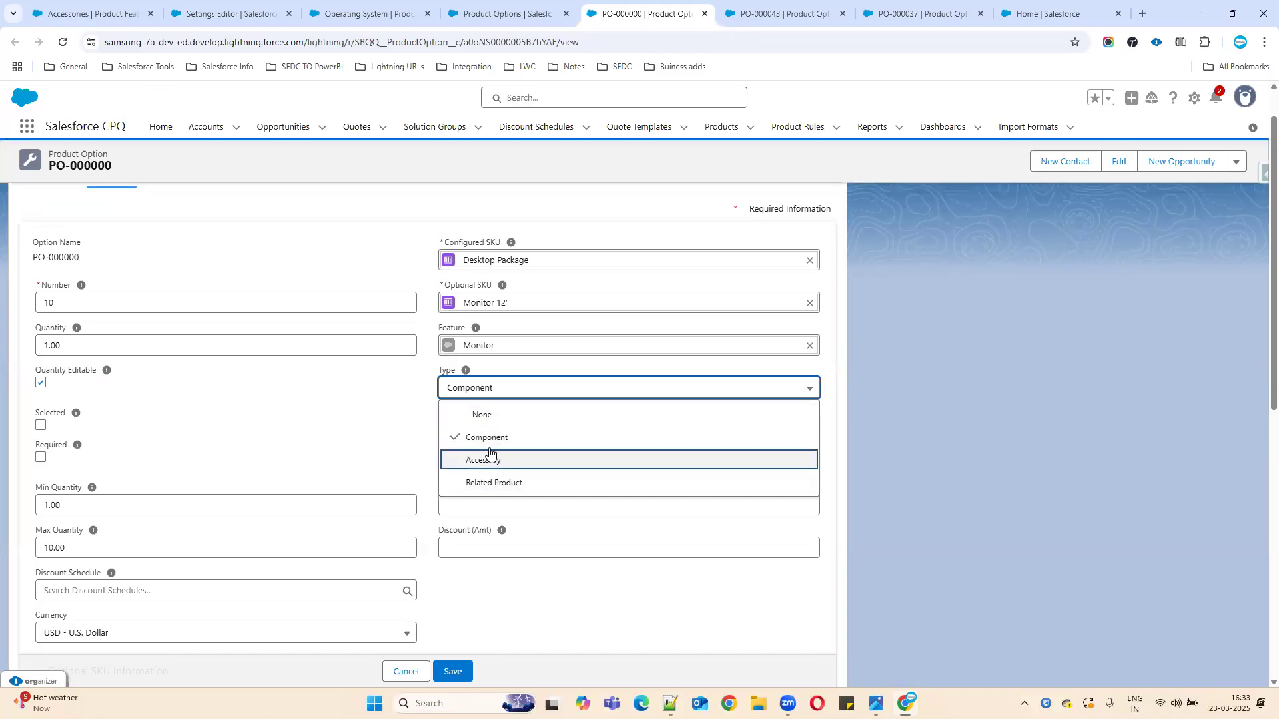
{"action": "left_click", "coordinate": [480, 415]}
{"action": "left_click", "coordinate": [474, 389]}
{"action": "left_click", "coordinate": [476, 433]}
{"action": "left_click", "coordinate": [484, 388]}
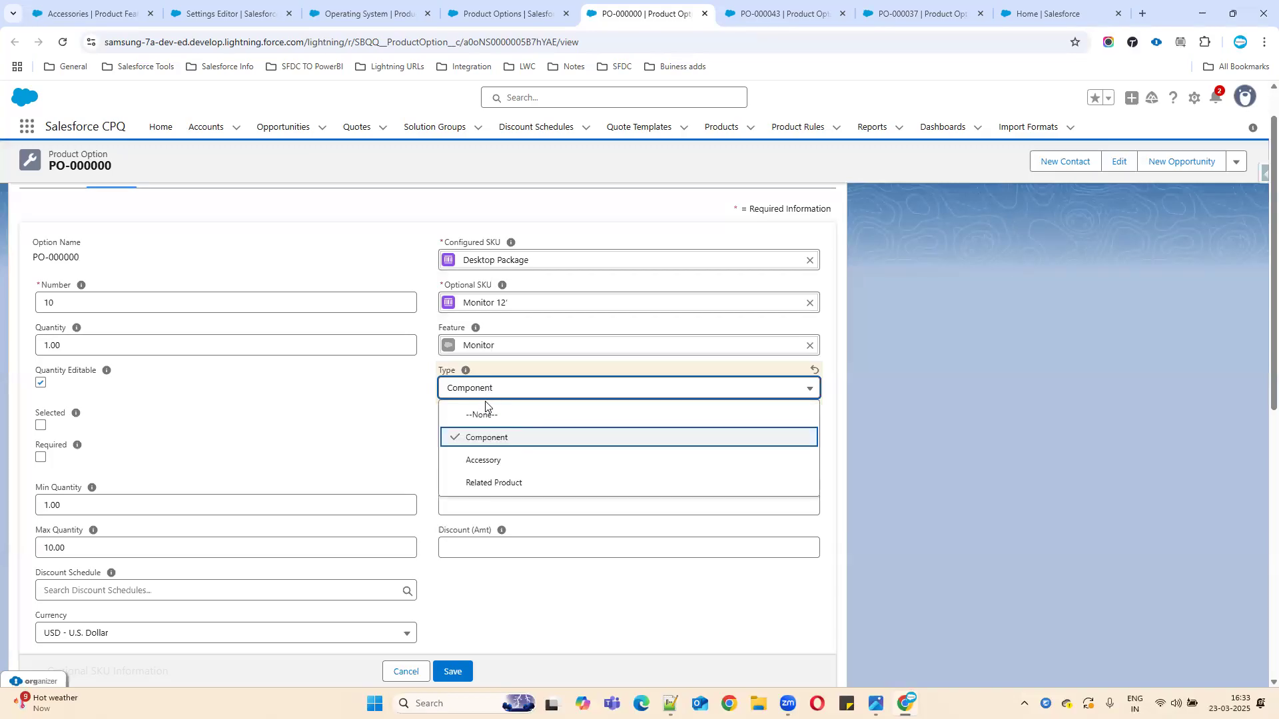
{"action": "left_click", "coordinate": [485, 414]}
{"action": "left_click", "coordinate": [485, 396]}
{"action": "left_click", "coordinate": [492, 438]}
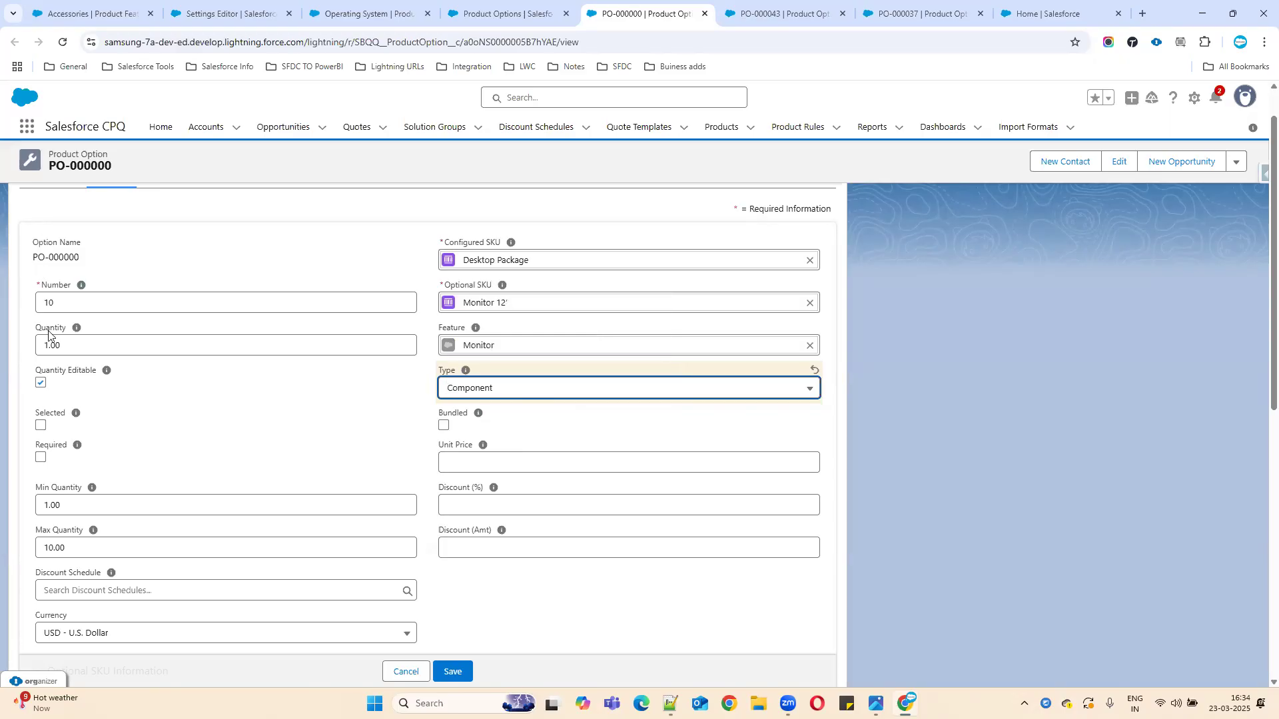
{"action": "triple_click", "coordinate": [487, 301]}
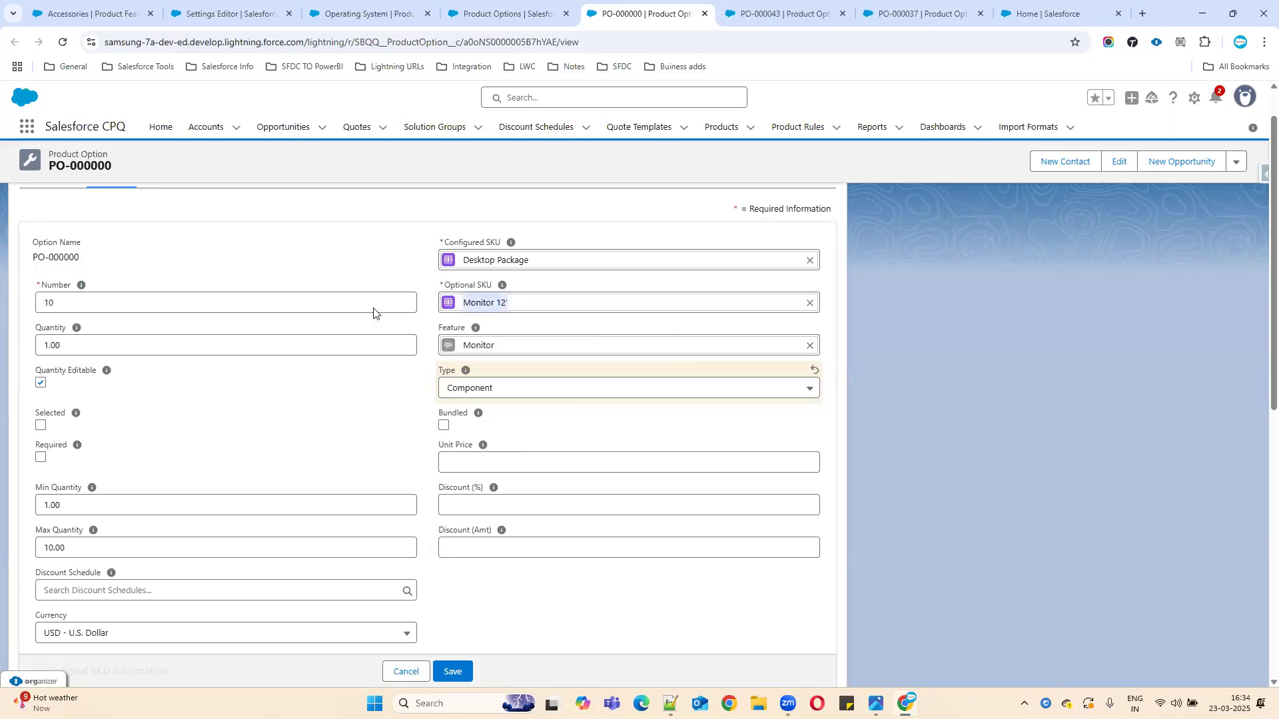
{"action": "triple_click", "coordinate": [549, 264]}
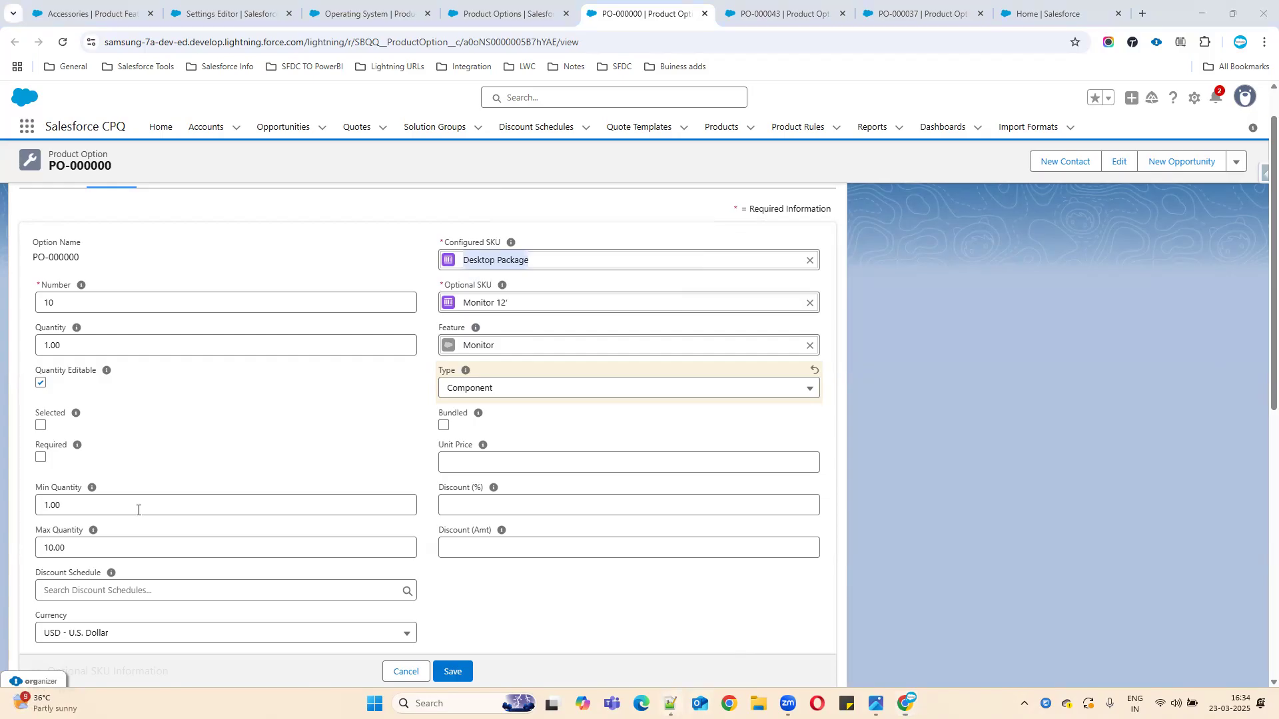
Step: Return to the Notepad++ notes and describe Component as "It is depending on Bundle Product."
{"action": "key", "text": "alt+Tab"}
{"action": "type", "text": ": I"}
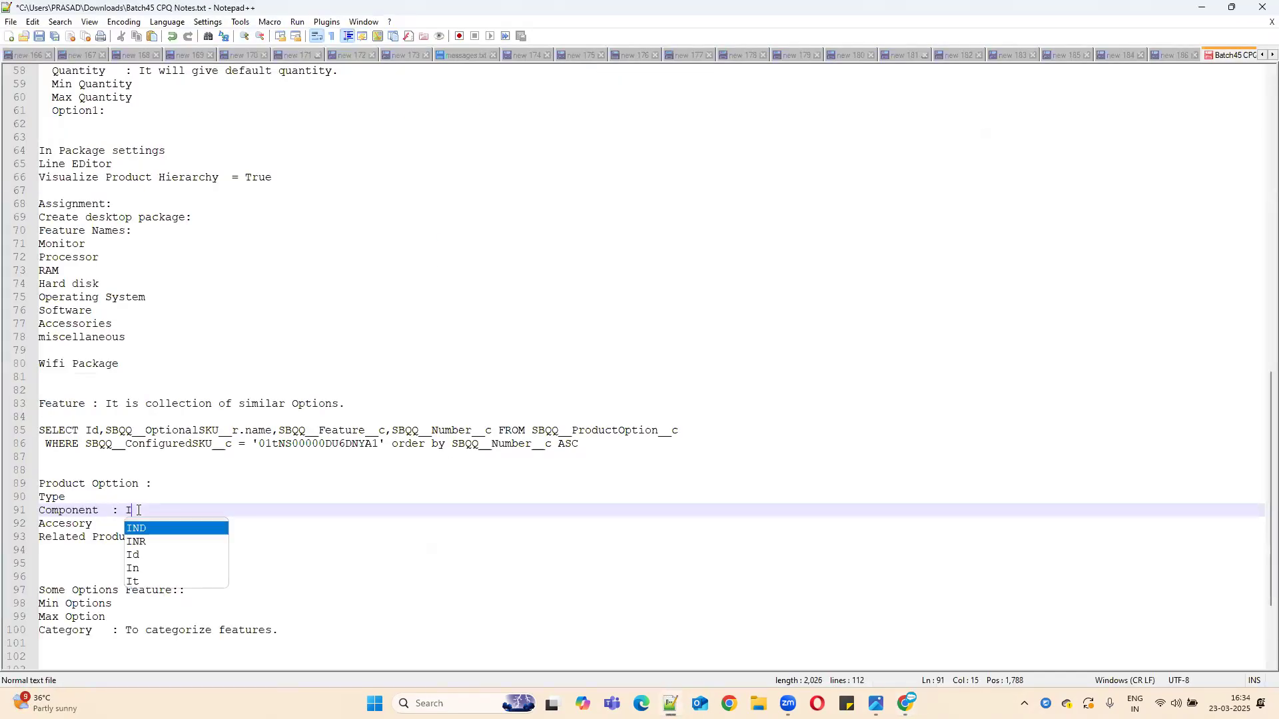
{"action": "type", "text": "t is depen"}
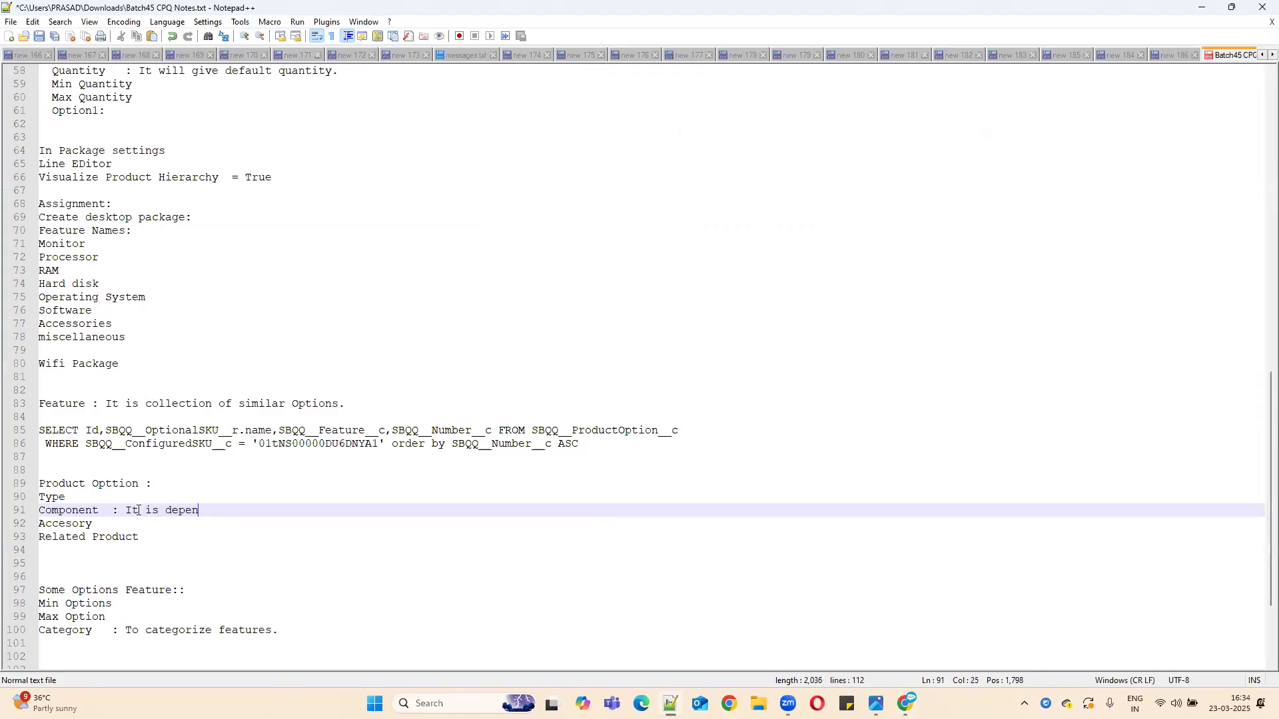
{"action": "type", "text": "ding on B"}
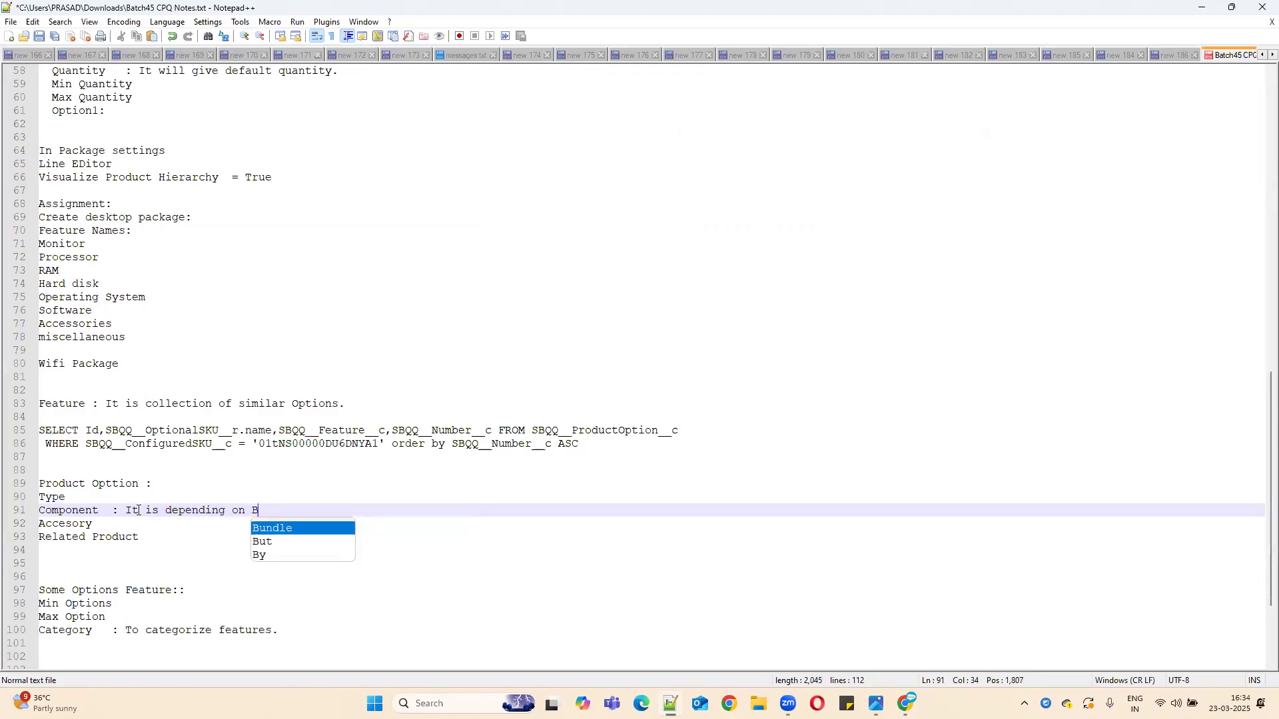
{"action": "type", "text": "undle Produ"}
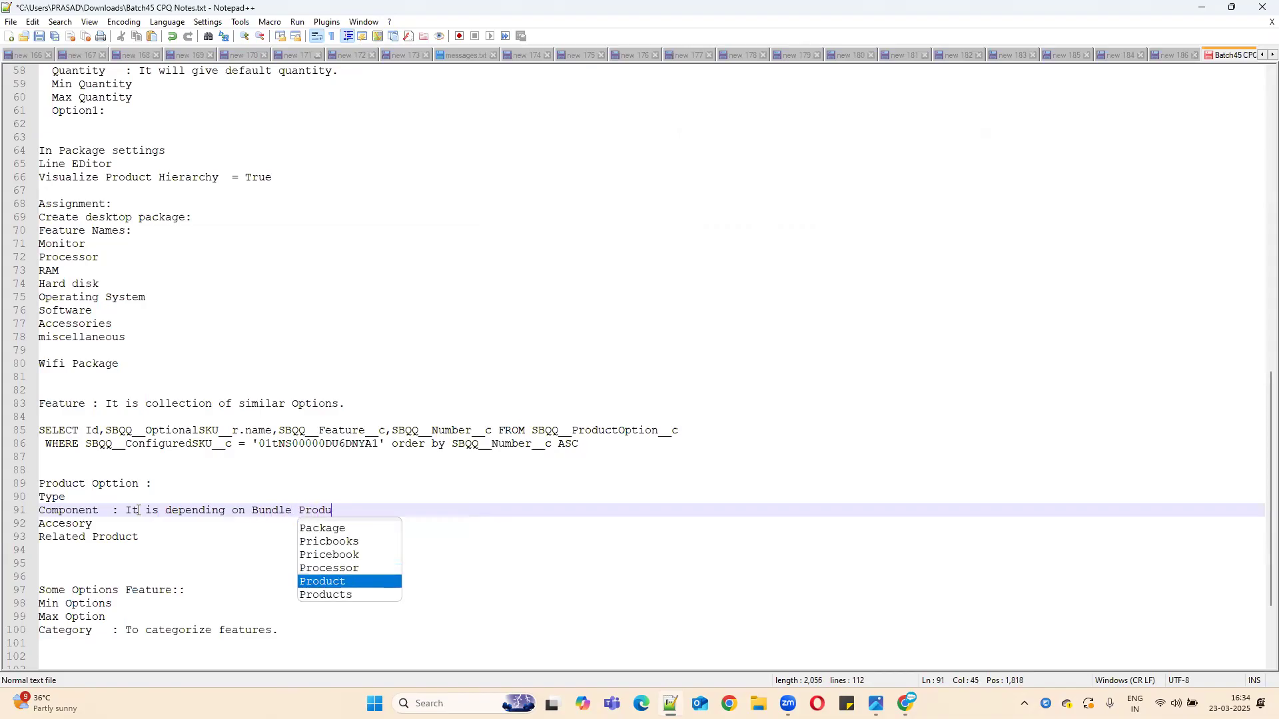
{"action": "type", "text": "ct."}
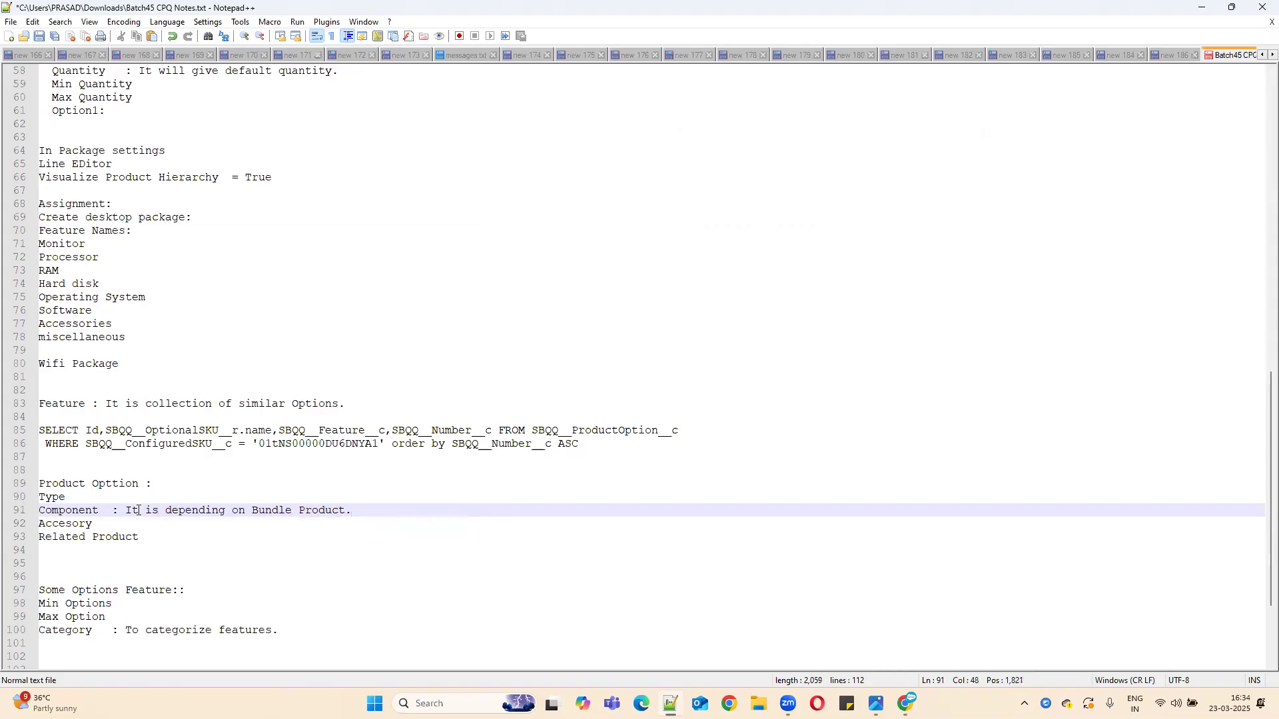
Step: Reuse the Component description on the Accesory line and change "depending" to "independing"
{"action": "left_click", "coordinate": [116, 524]}
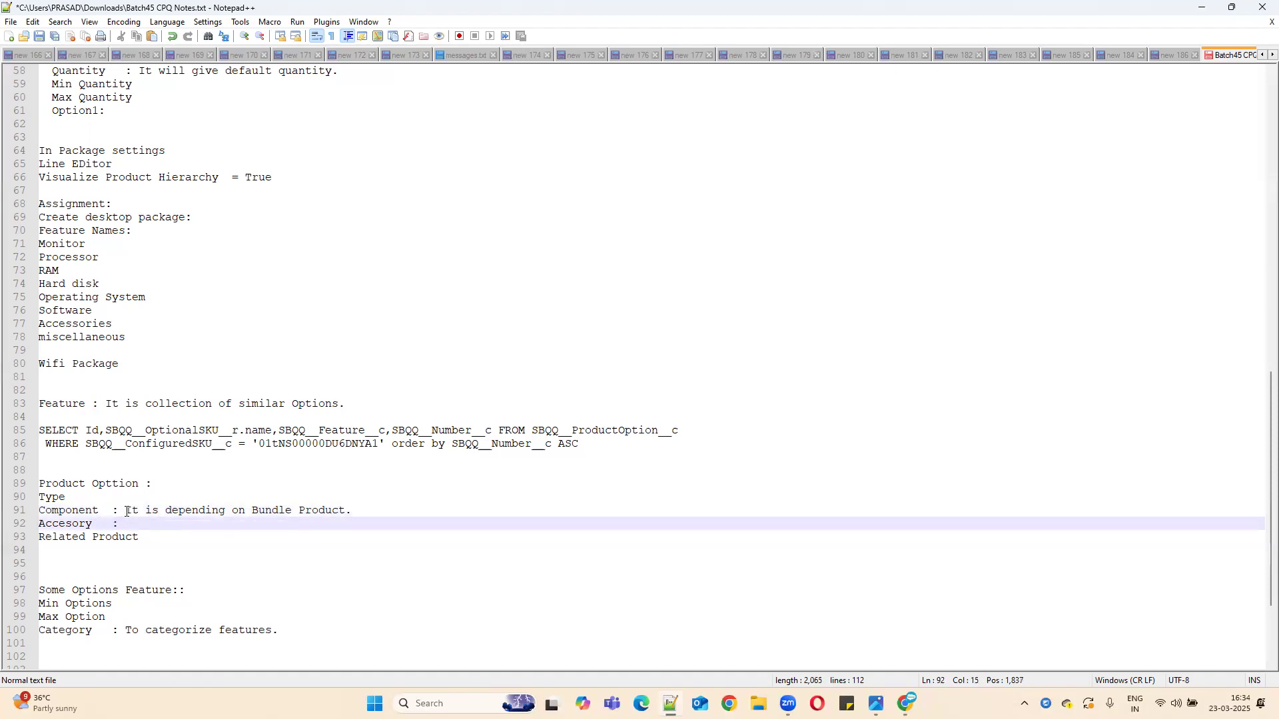
{"action": "left_click_drag", "start_coordinate": [364, 507], "coordinate": [126, 511]}
{"action": "key", "text": "ctrl+c"}
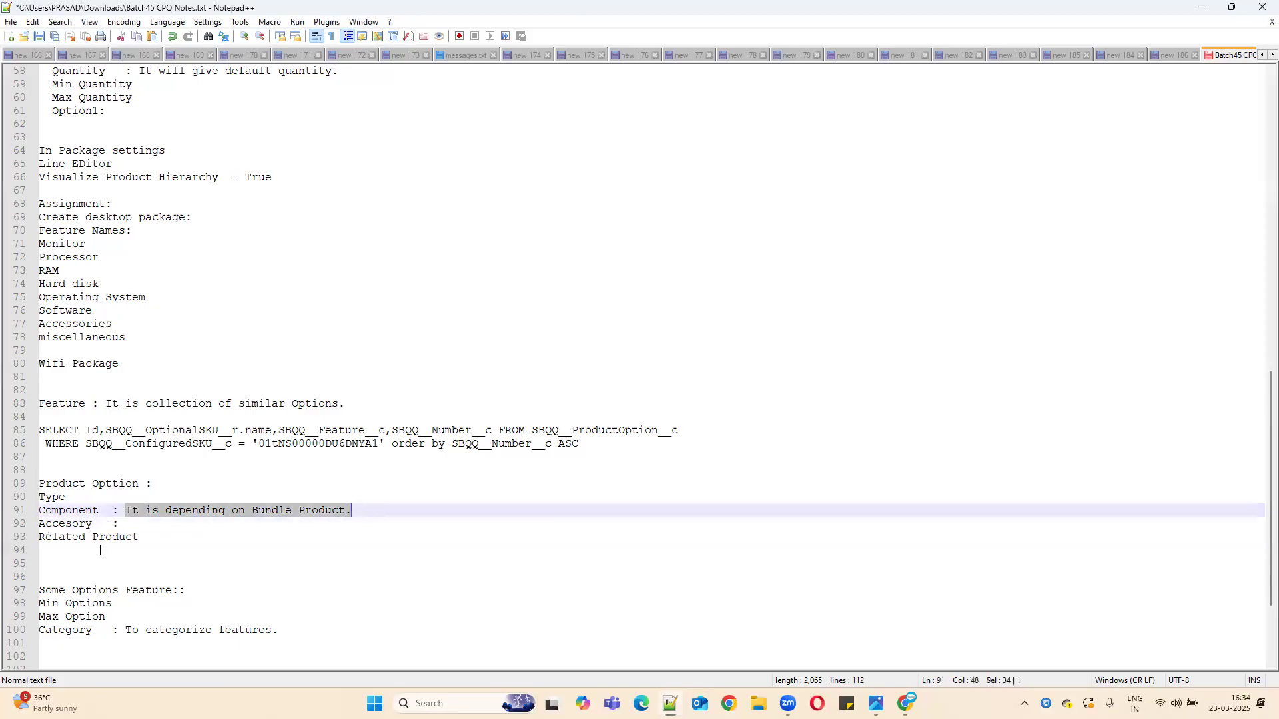
{"action": "left_click", "coordinate": [131, 523]}
{"action": "key", "text": "ctrl+v"}
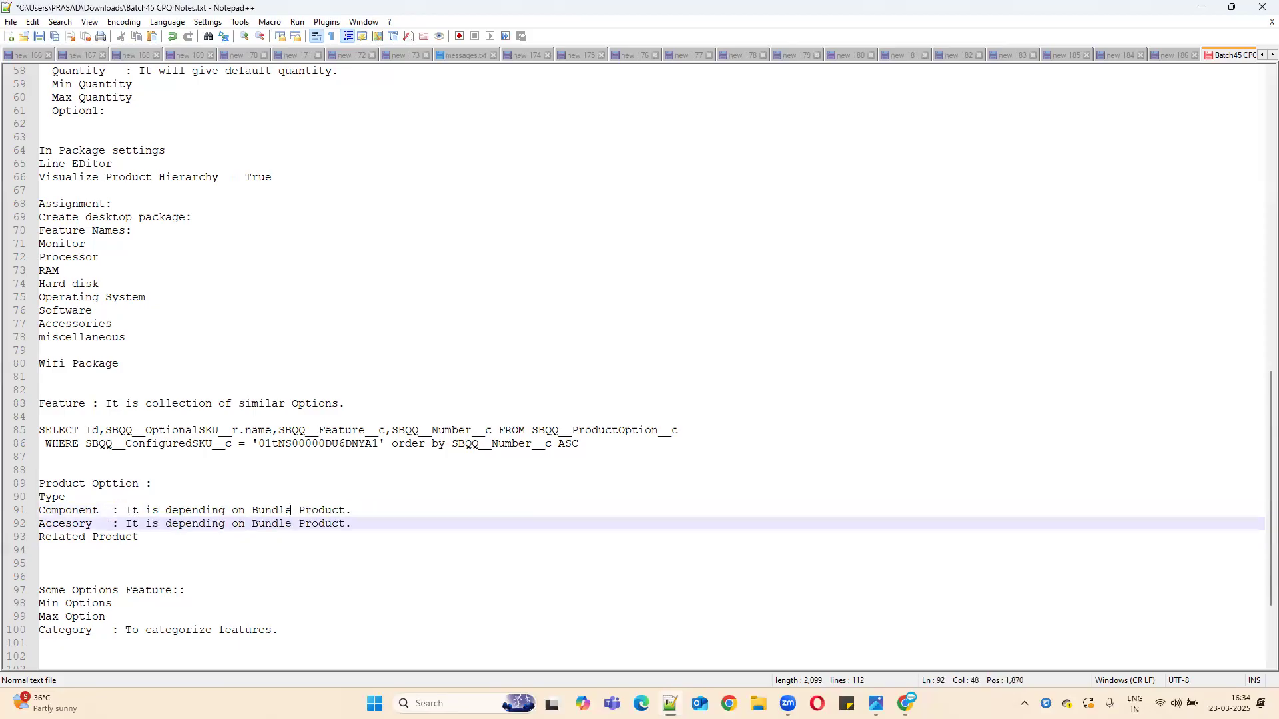
{"action": "left_click", "coordinate": [167, 525]}
{"action": "type", "text": "in"}
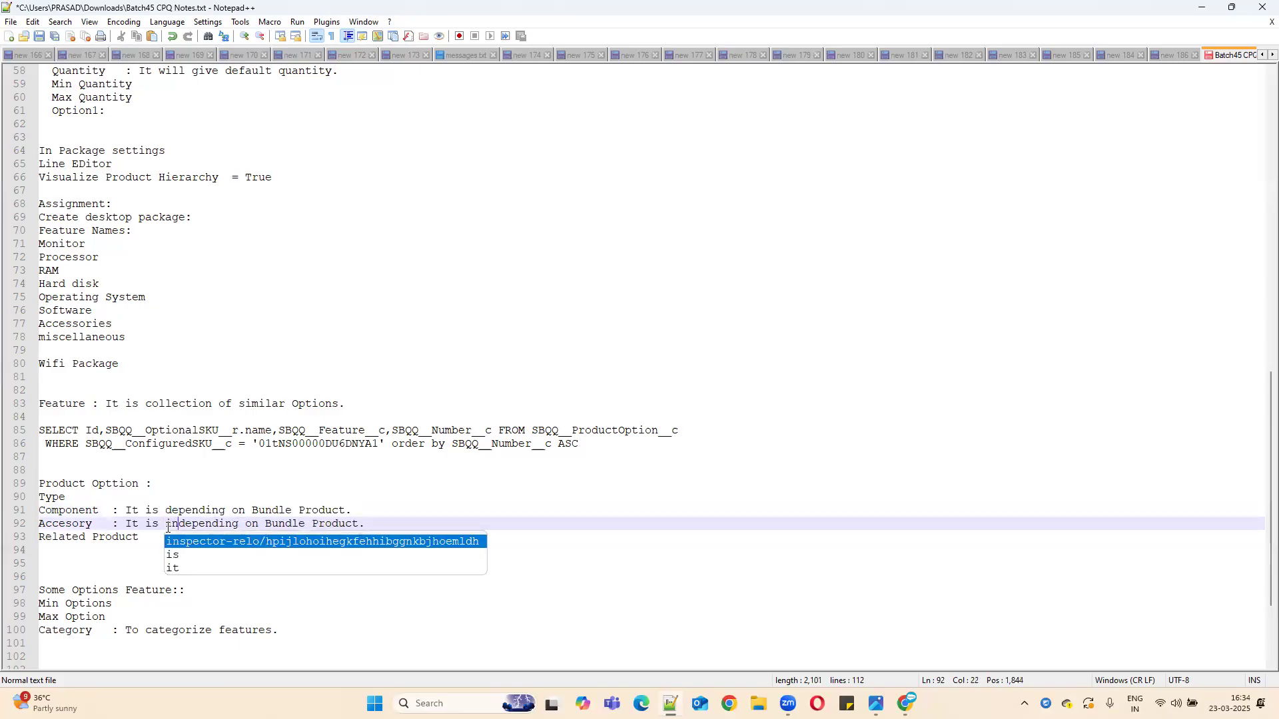
Step: Reword the Accesory description to "It is independ option not depending on Bundle Product."
{"action": "left_click", "coordinate": [238, 524]}
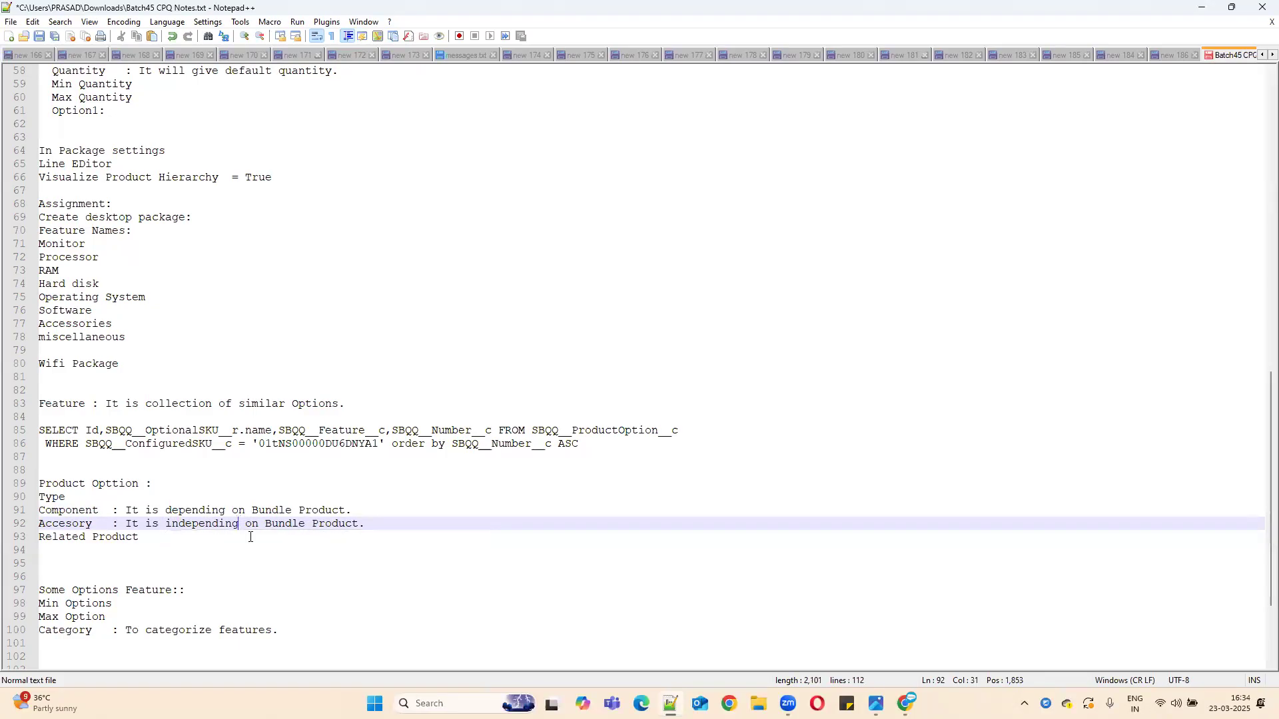
{"action": "key", "text": "BackSpace"}
{"action": "key", "text": "BackSpace"}
{"action": "key", "text": "BackSpace"}
{"action": "type", "text": "option "}
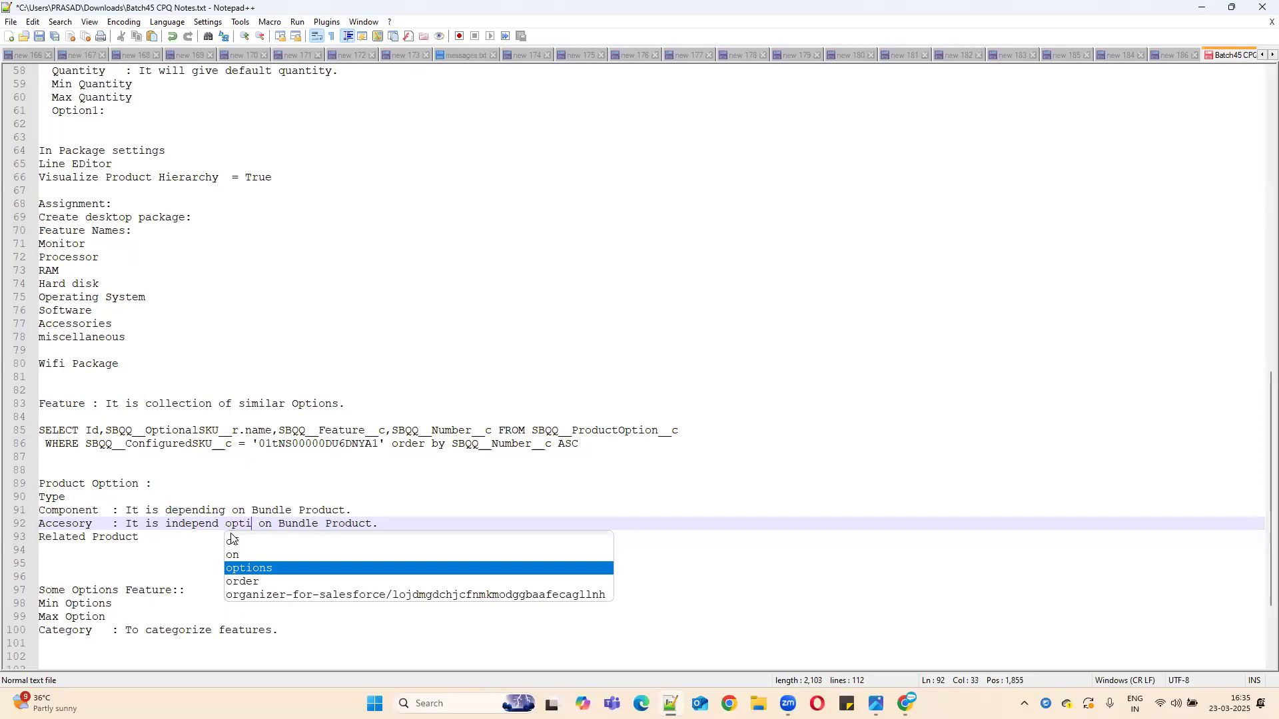
{"action": "type", "text": "not "}
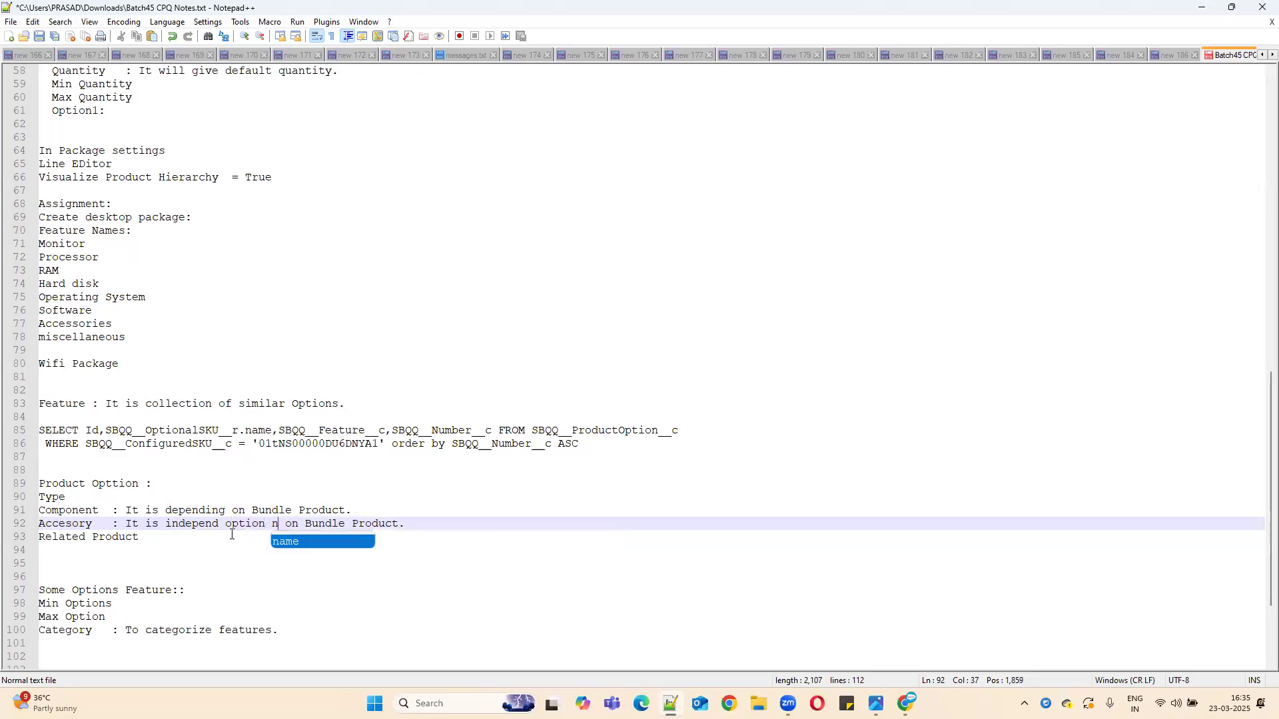
{"action": "type", "text": "depen"}
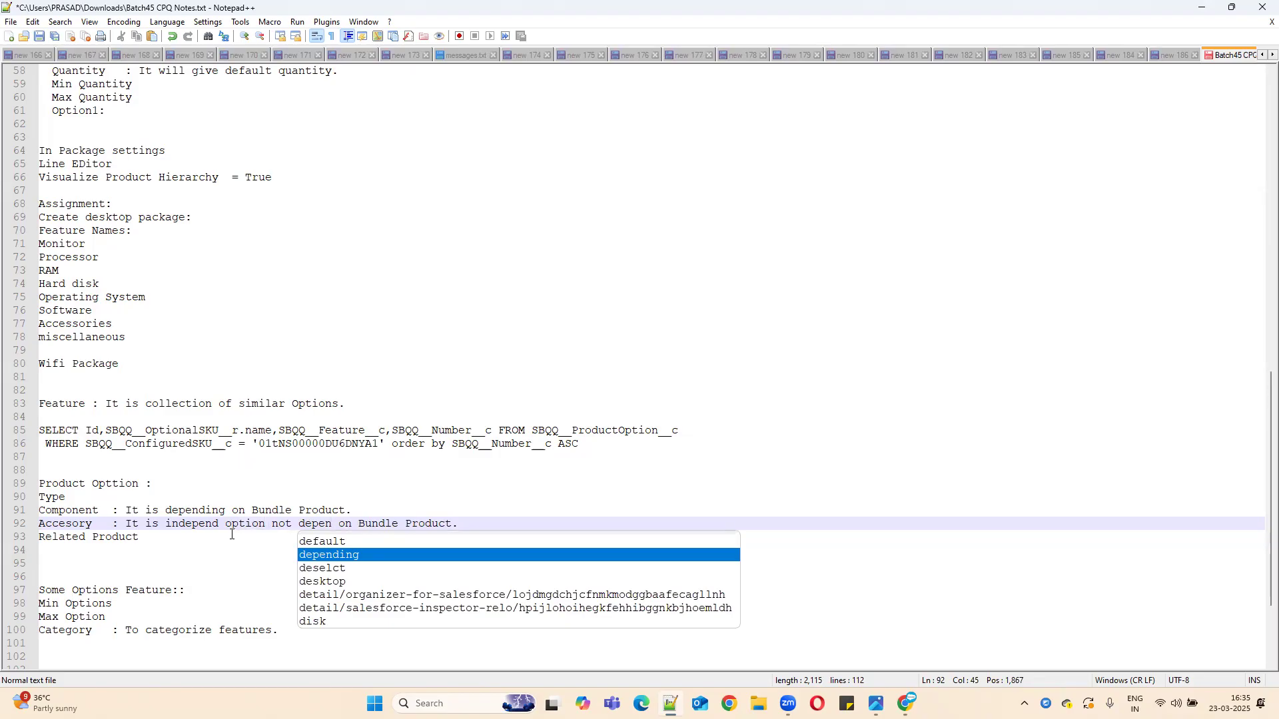
{"action": "type", "text": "ding"}
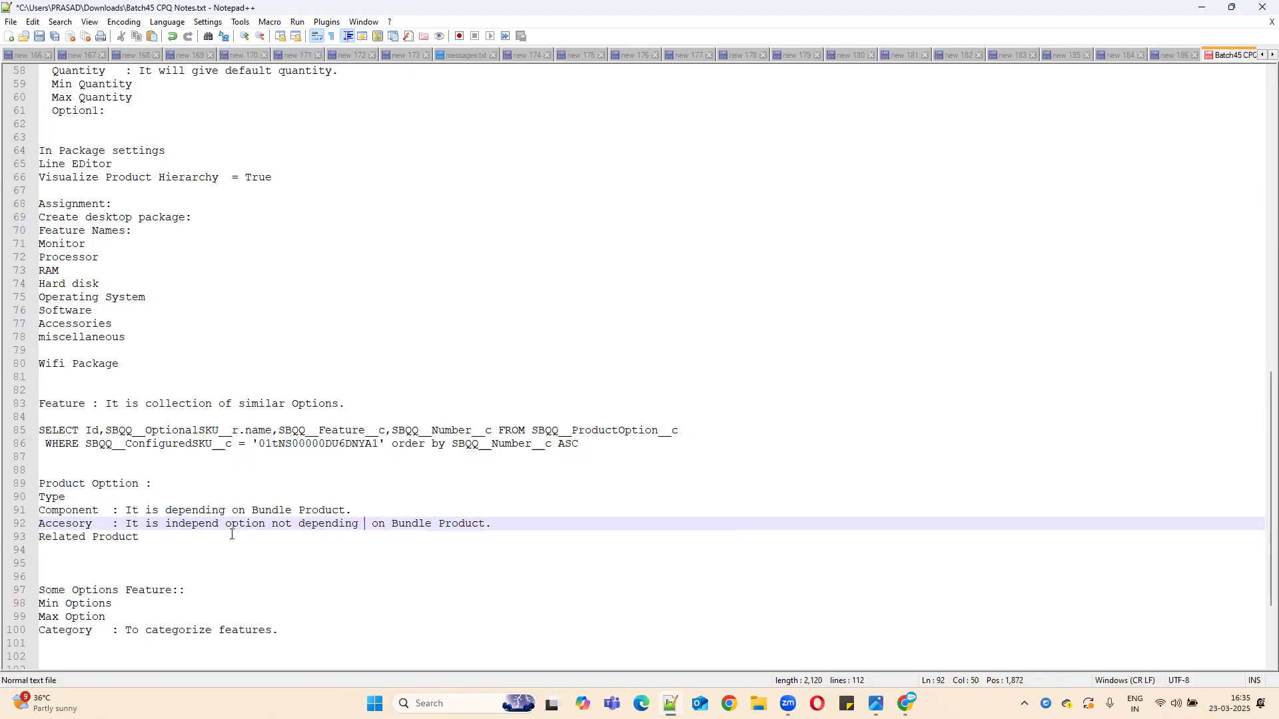
{"action": "key", "text": "BackSpace"}
Step: Describe Related Product as "Independent and we can change quantiy." and add "We cannot change quantity" to the Accesory line
{"action": "left_click", "coordinate": [154, 536]}
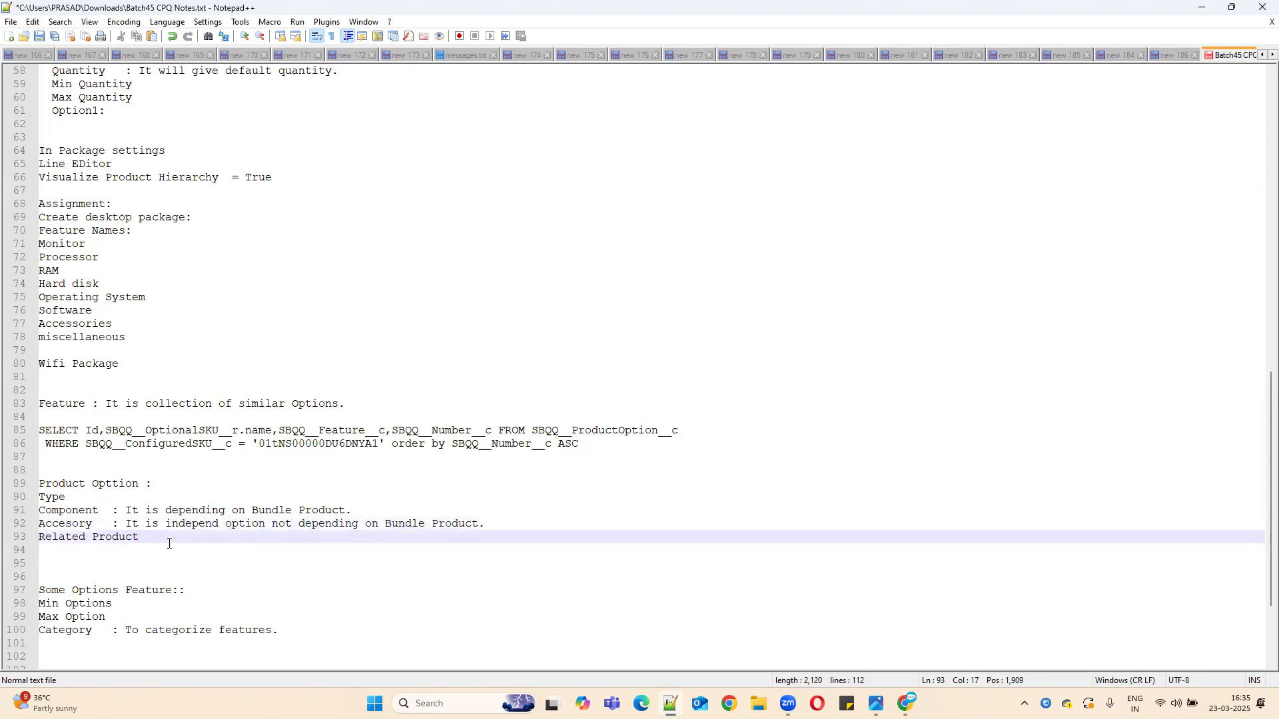
{"action": "type", "text": ": Independent and we can change quantiy."}
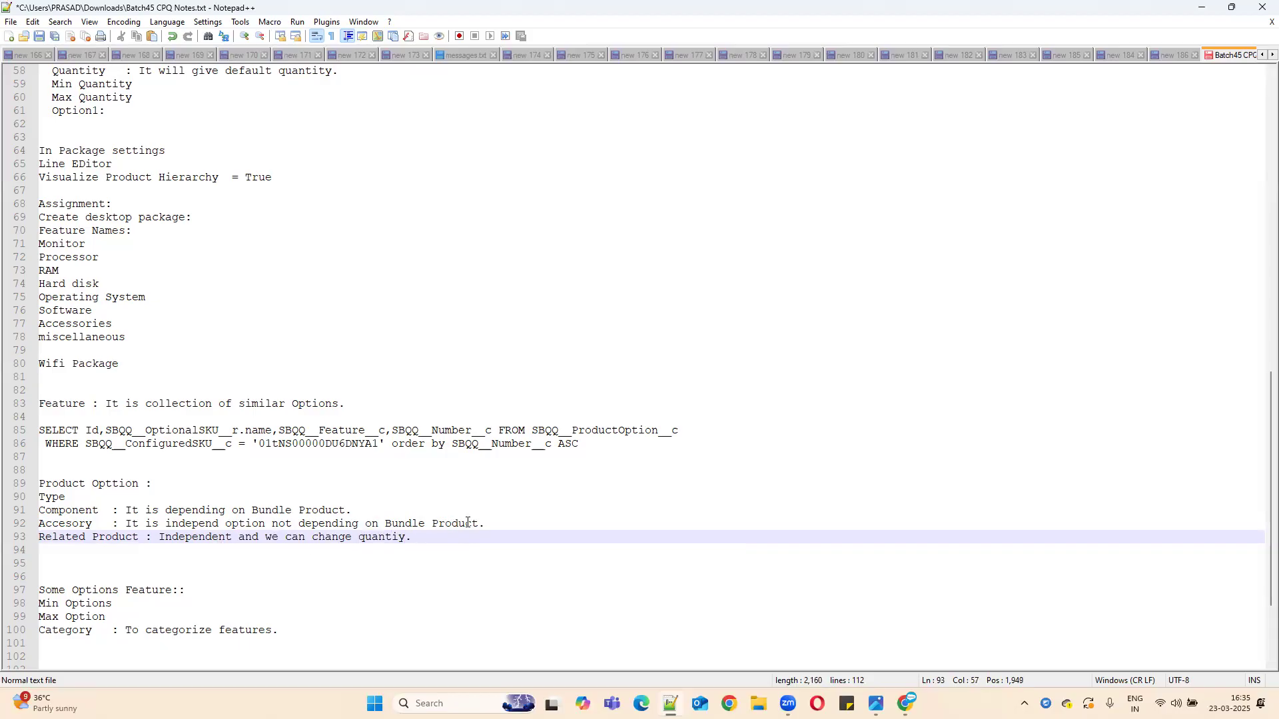
{"action": "left_click", "coordinate": [491, 525]}
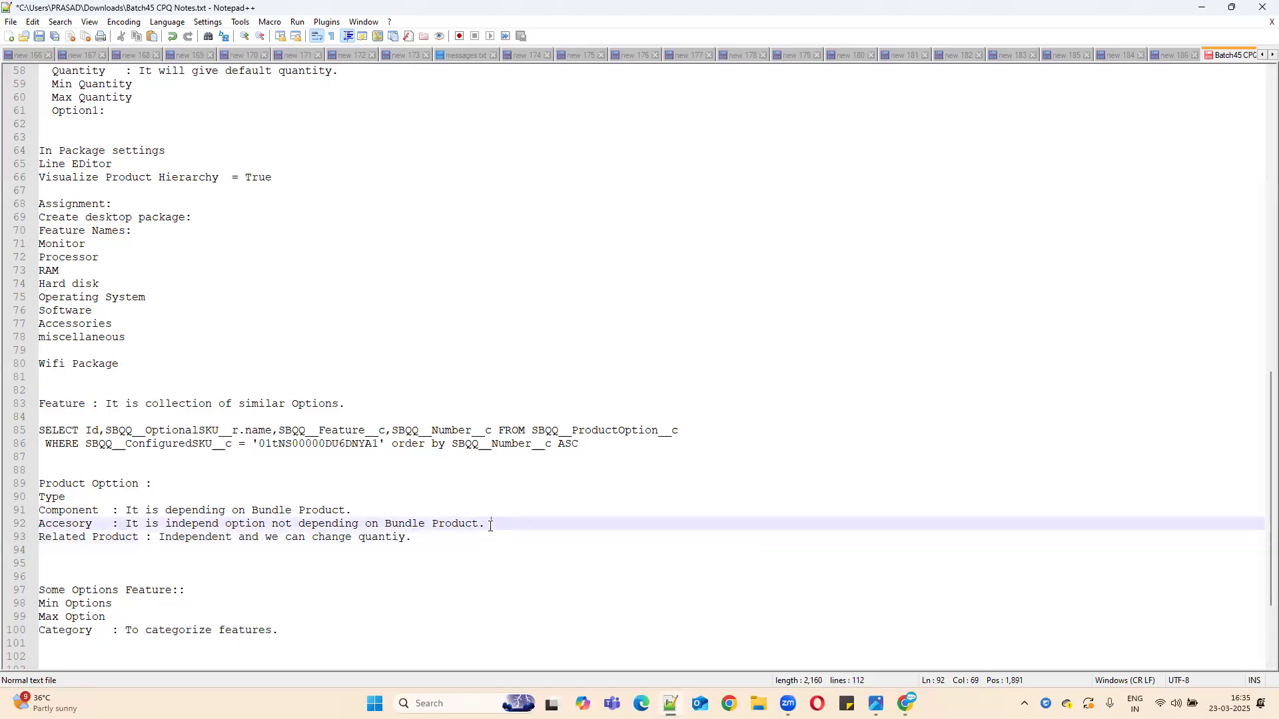
{"action": "type", "text": "We cannot change quantity"}
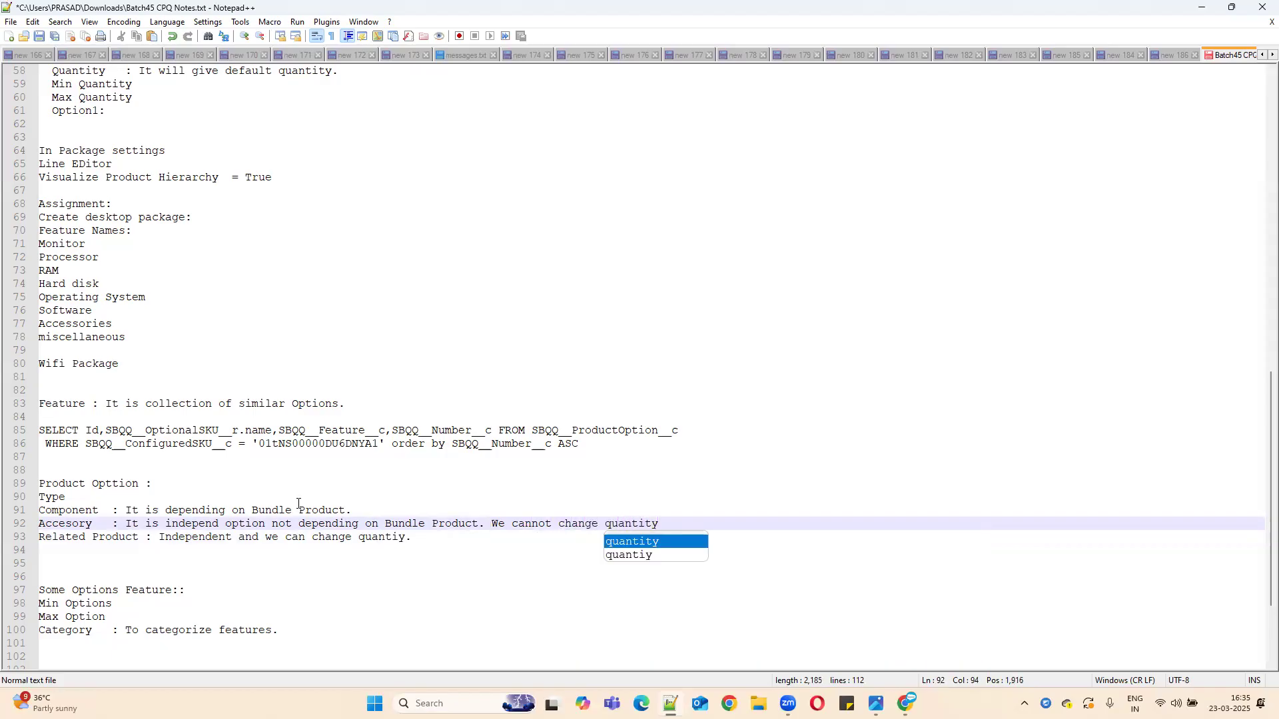
Step: Add "QUantity will multply with bundle quantity." to the end of the Component line and switch back to Salesforce
{"action": "left_click", "coordinate": [352, 510]}
{"action": "type", "text": "Q"}
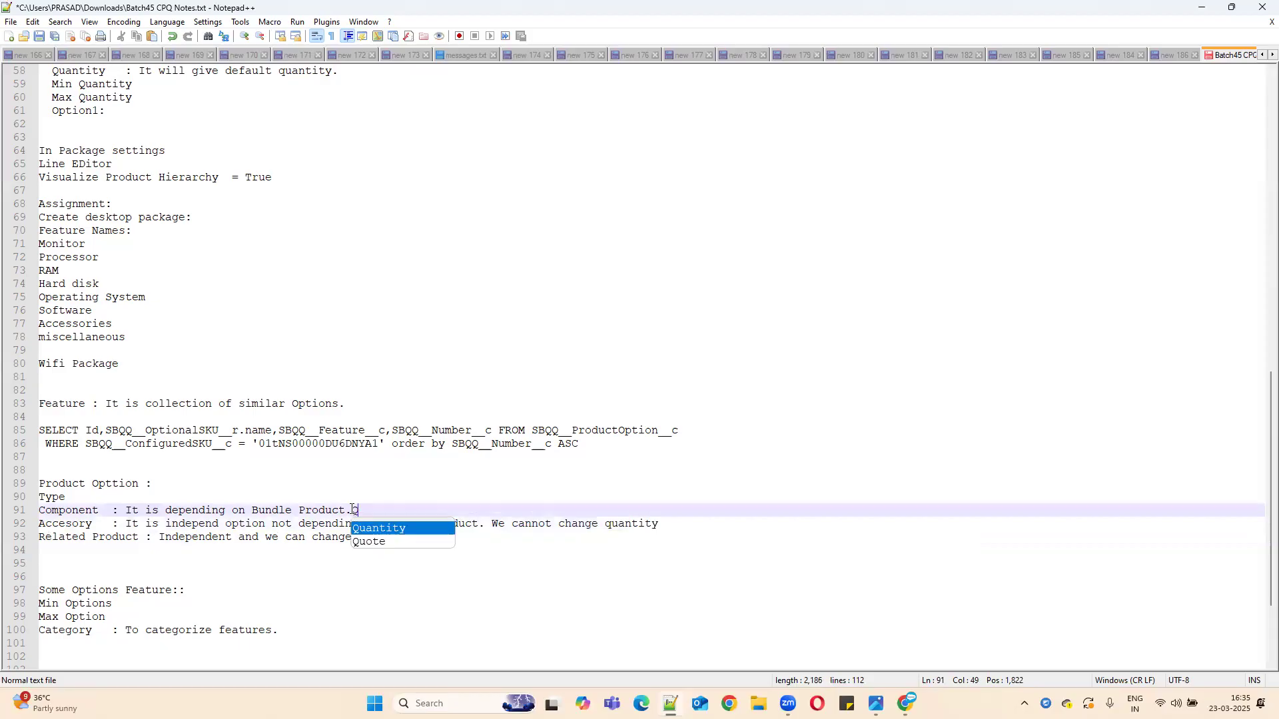
{"action": "type", "text": "Uantity wi"}
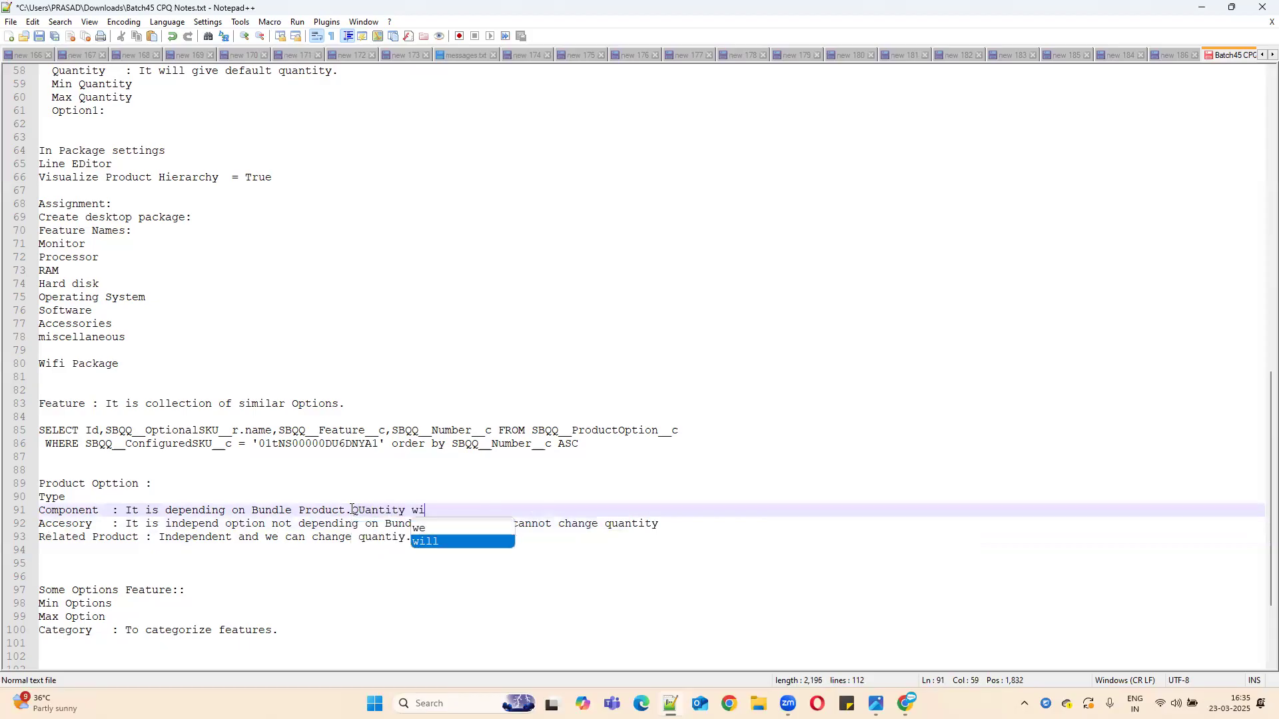
{"action": "type", "text": "ll mul"}
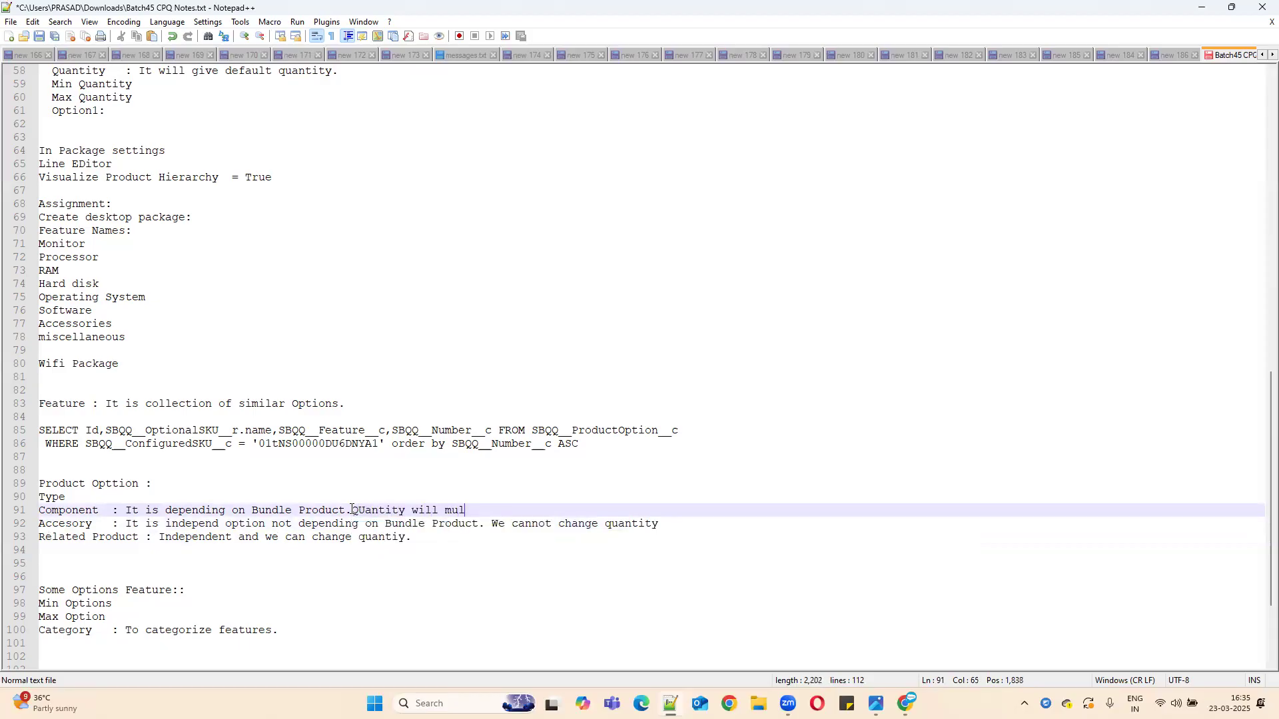
{"action": "type", "text": "tply with bundle quantity."}
{"action": "left_click", "coordinate": [1191, 12]}
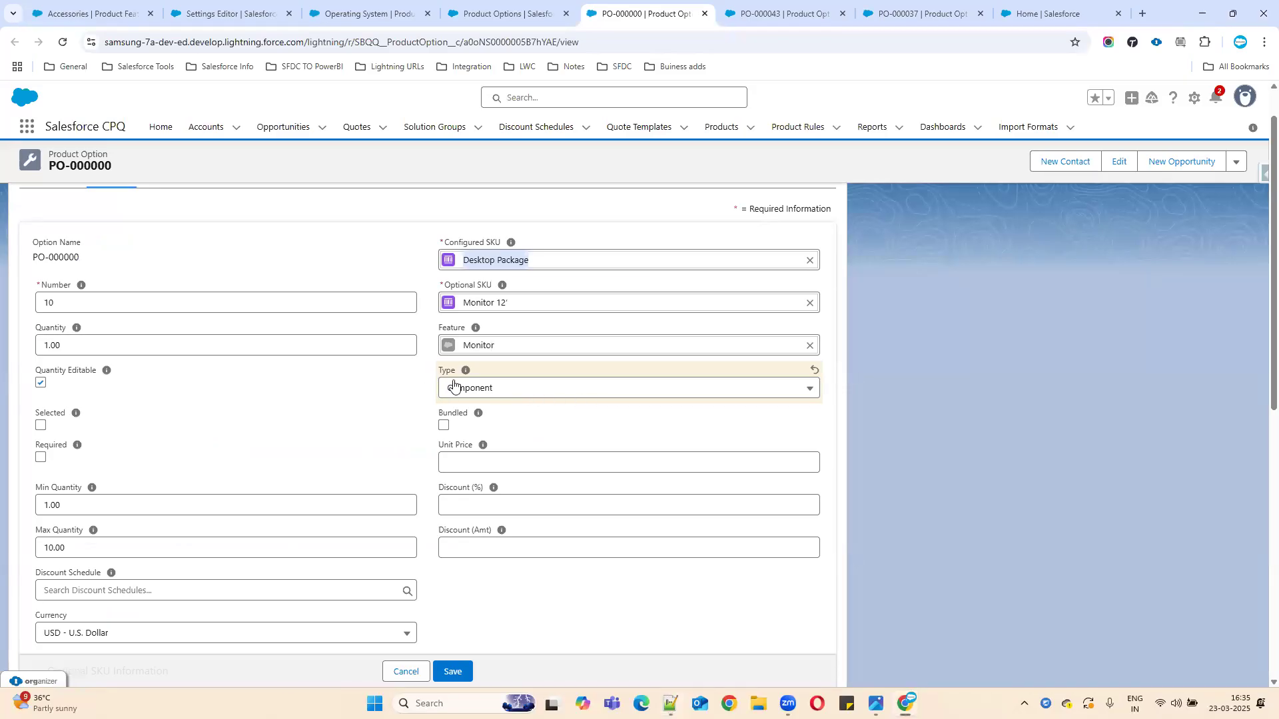
Step: Change the Monitor 12' option's Type to --None-- and back to Component
{"action": "left_click", "coordinate": [491, 396]}
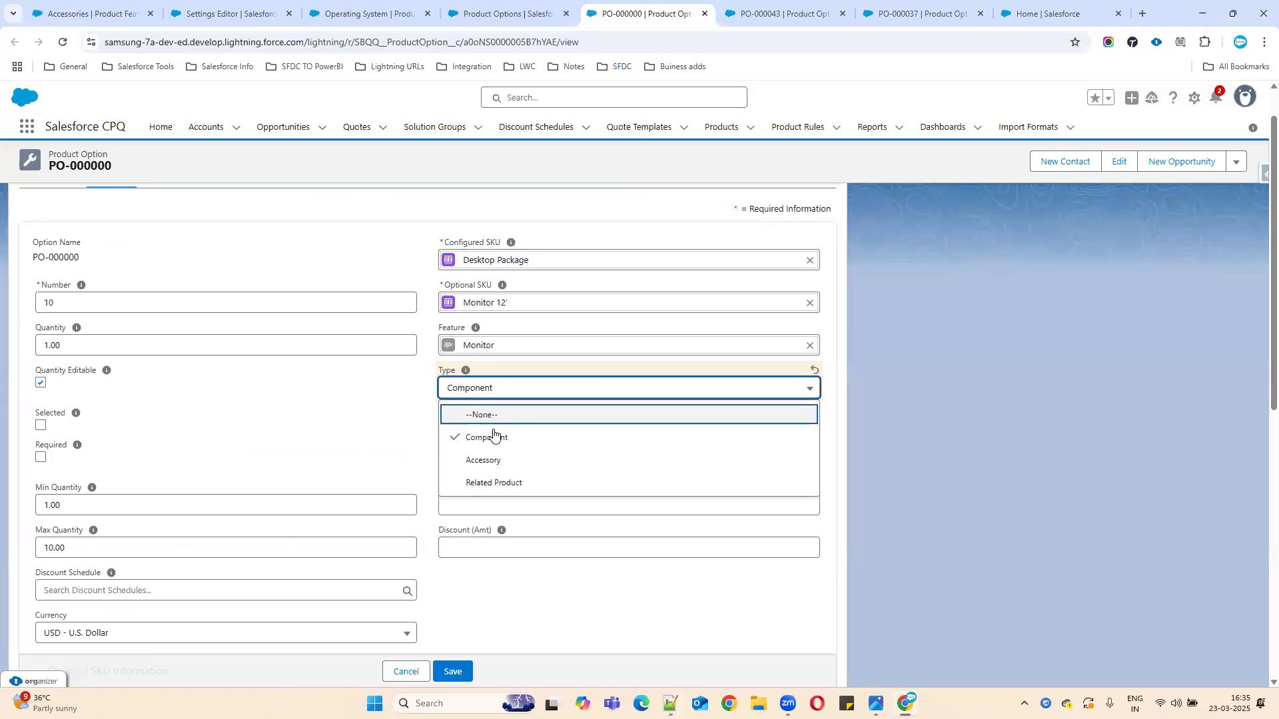
{"action": "left_click", "coordinate": [491, 416]}
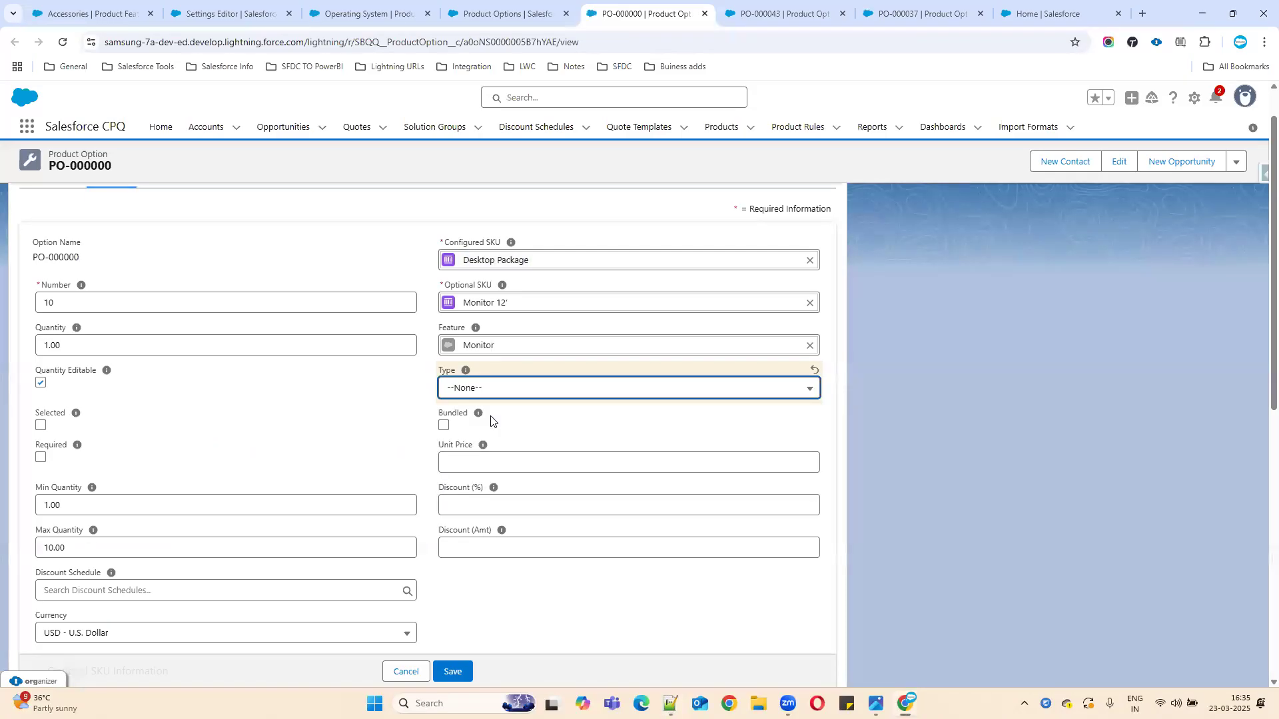
{"action": "left_click", "coordinate": [485, 399]}
{"action": "left_click", "coordinate": [487, 438]}
Step: Copy the Optional SKU name Monitor 12' into the Notepad++ notes after "==" at the end of the Component line
{"action": "left_click_drag", "start_coordinate": [516, 299], "coordinate": [380, 301]}
{"action": "key", "text": "ctrl+c"}
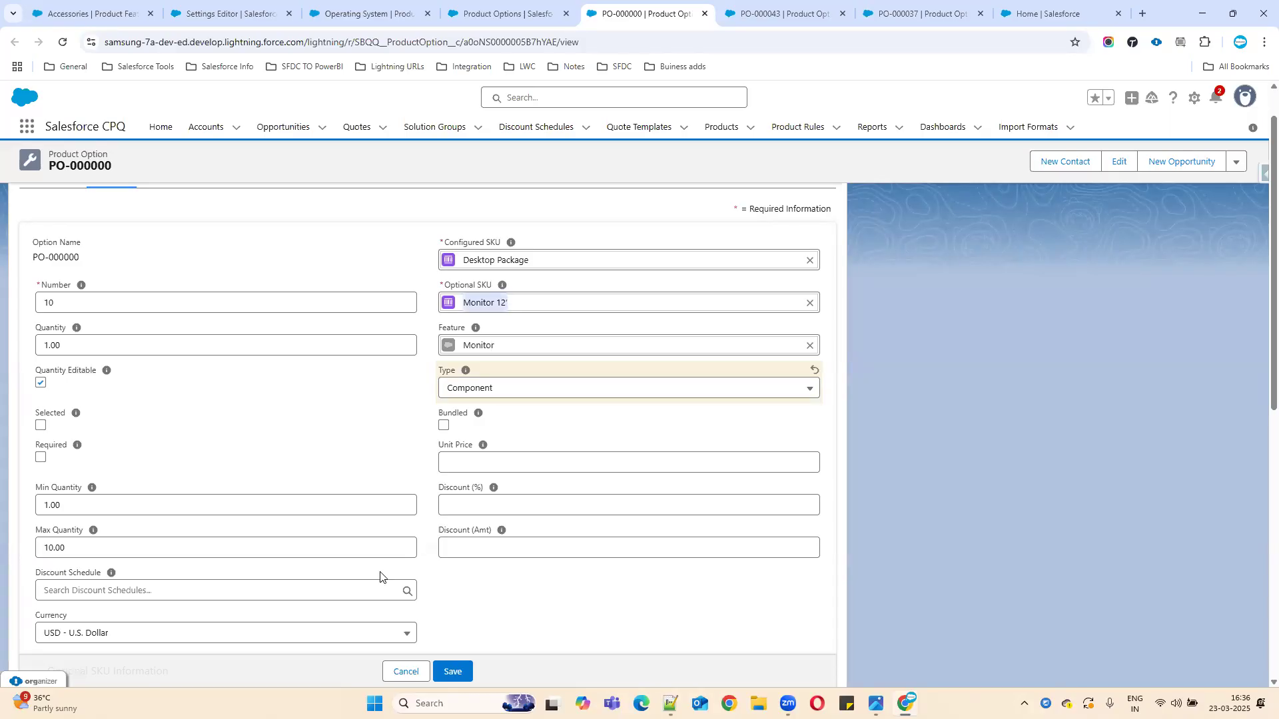
{"action": "key", "text": "alt+Tab"}
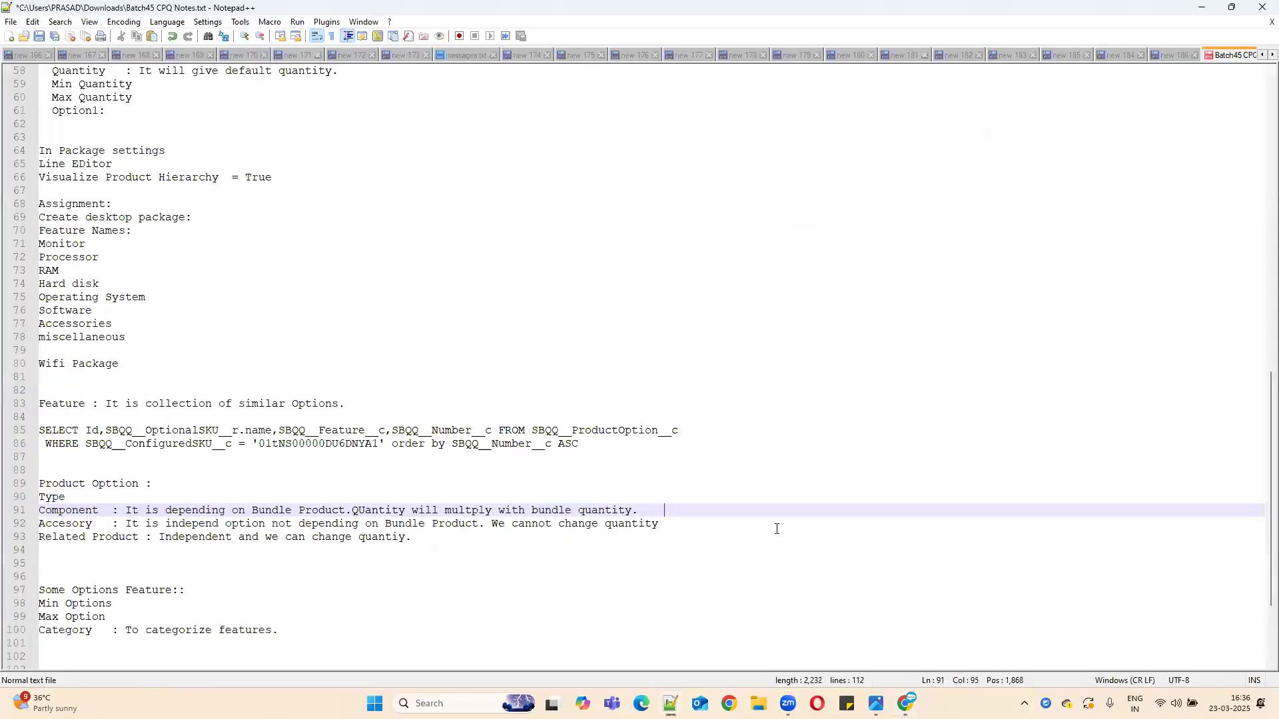
{"action": "type", "text": "=="}
{"action": "key", "text": "ctrl+v"}
{"action": "left_click", "coordinate": [670, 523]}
Step: Return to Salesforce, save the Monitor 12' option, and set the 4GB RAM option's Type to Accessory and save it
{"action": "left_click", "coordinate": [1204, 10]}
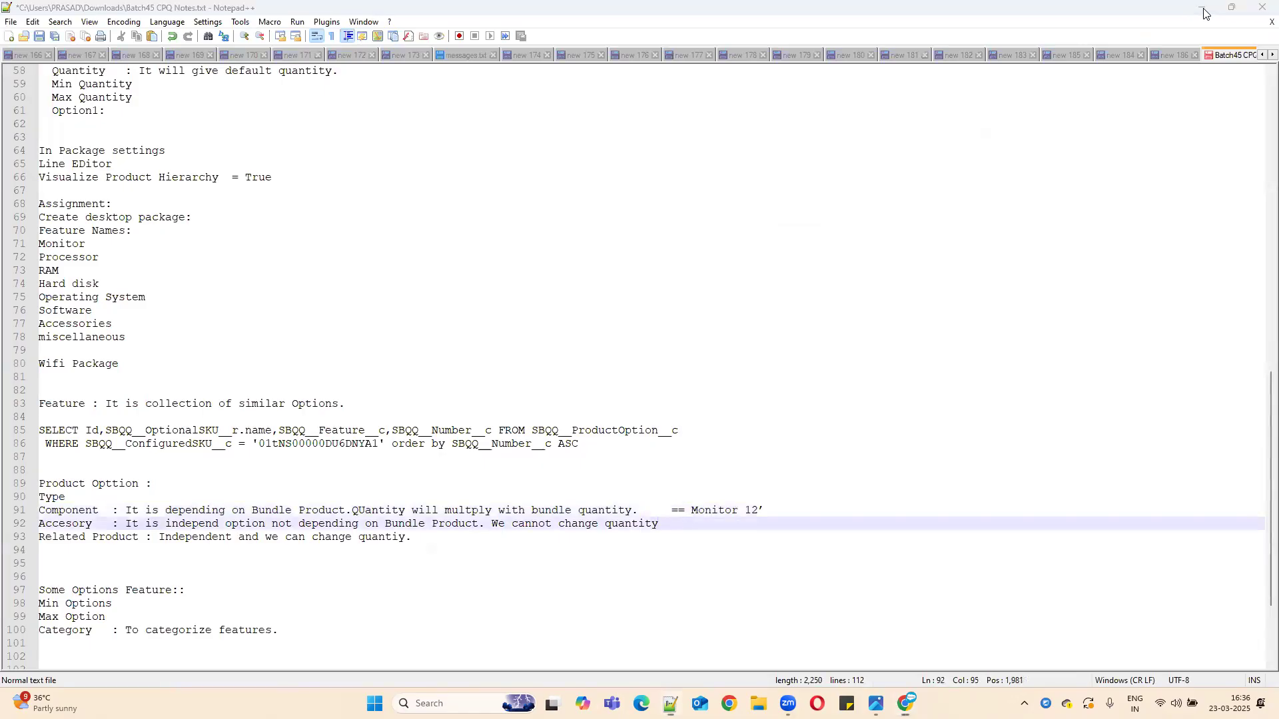
{"action": "left_click", "coordinate": [453, 671]}
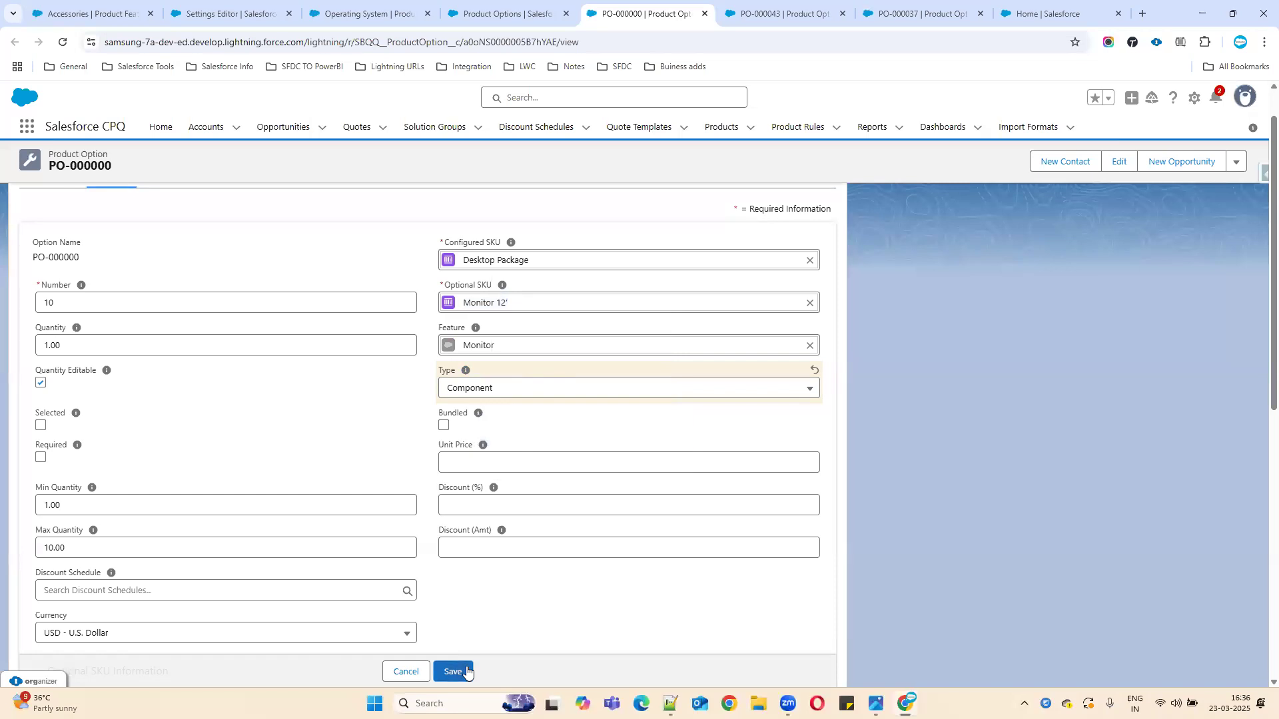
{"action": "left_click", "coordinate": [763, 13]}
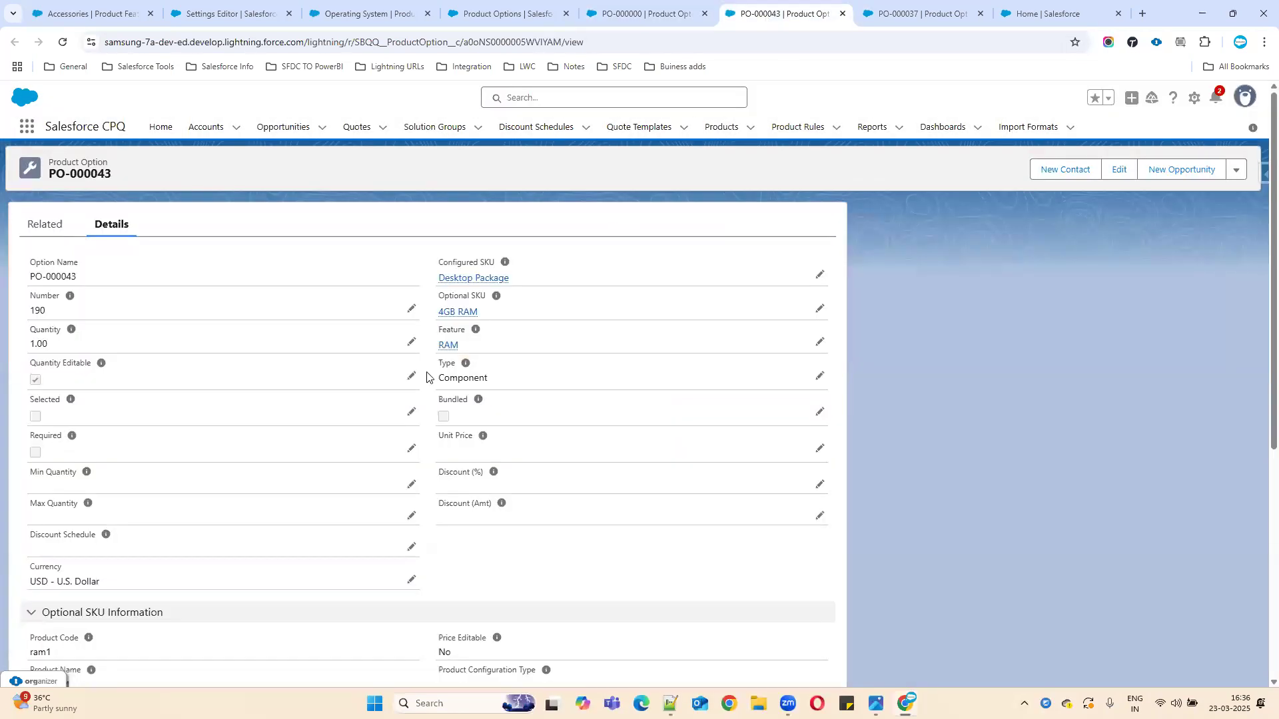
{"action": "left_click", "coordinate": [820, 375]}
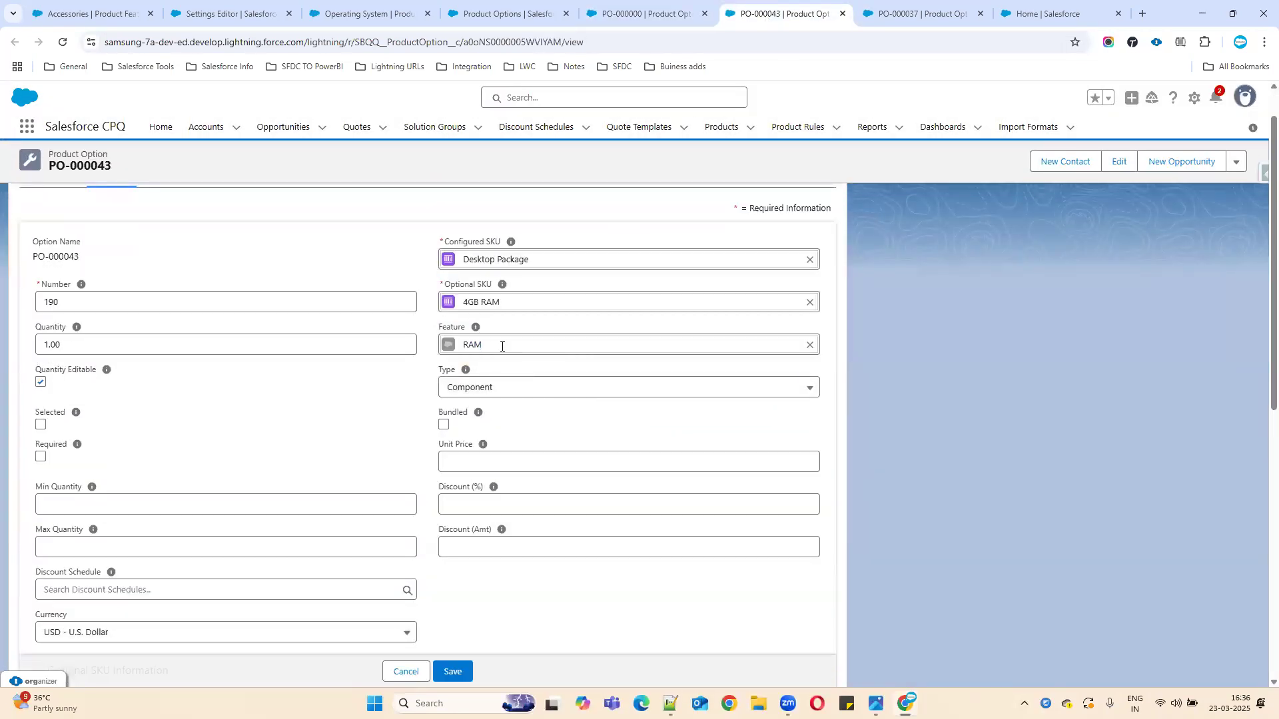
{"action": "left_click", "coordinate": [502, 389]}
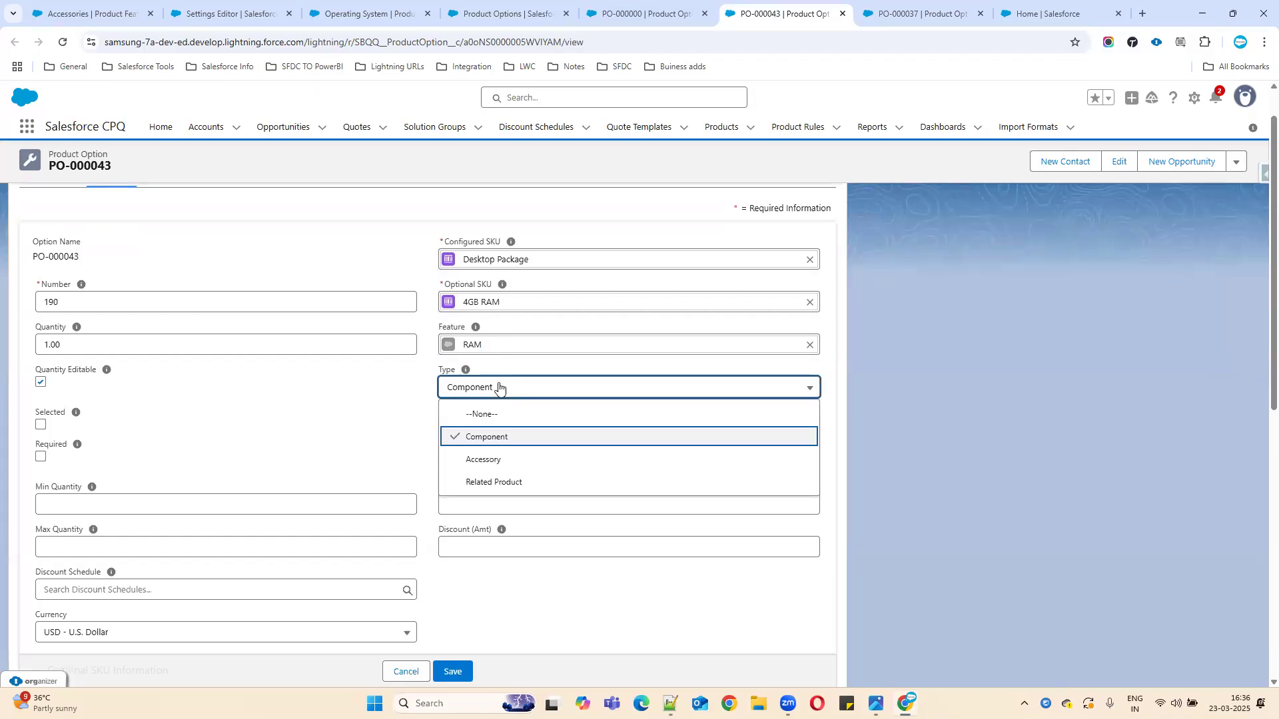
{"action": "left_click", "coordinate": [499, 463]}
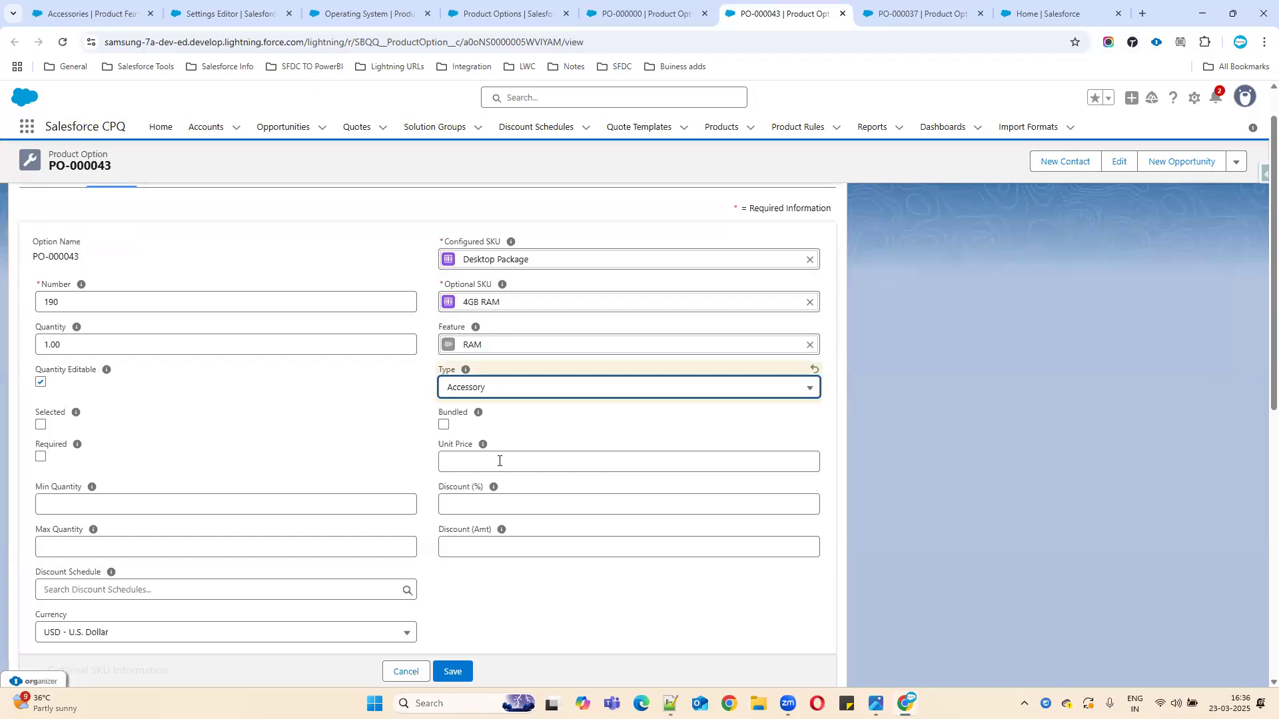
{"action": "left_click", "coordinate": [457, 671]}
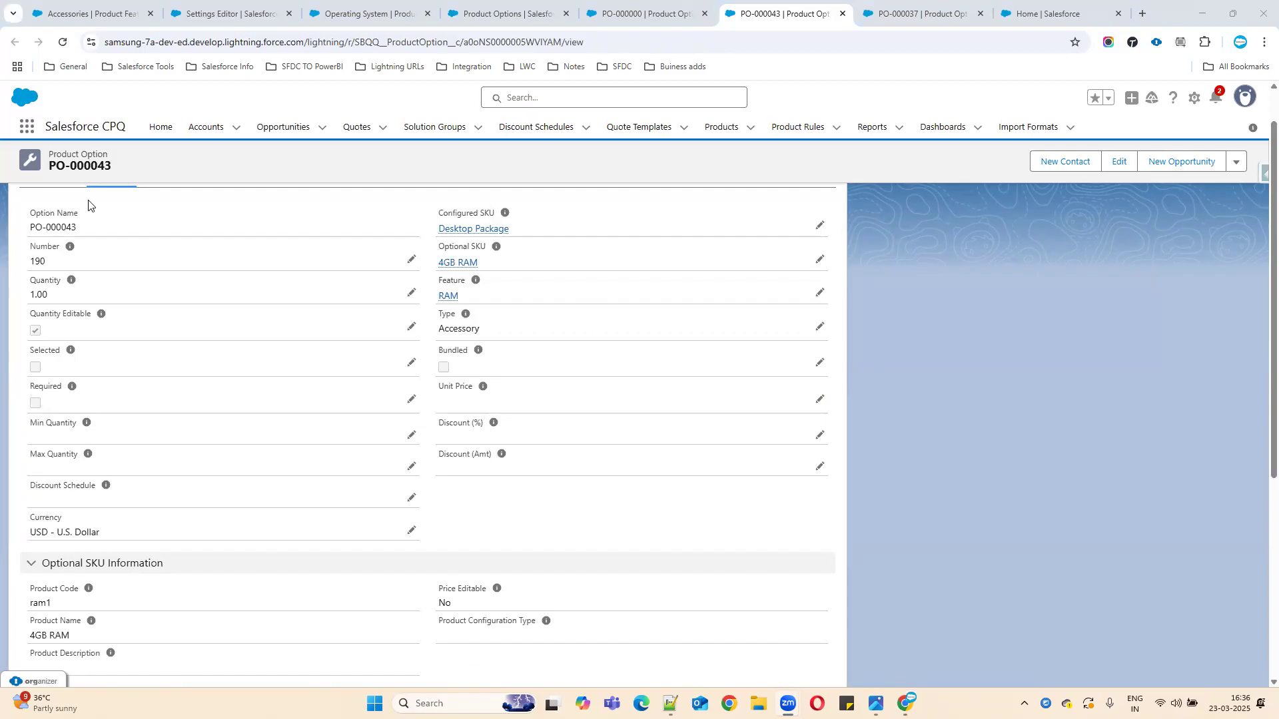
Step: Copy the 4GB RAM option name into the Notepad++ notes and place it after "==" at the end of the Accesory line
{"action": "left_click_drag", "start_coordinate": [494, 265], "coordinate": [424, 266]}
{"action": "key", "text": "ctrl+c"}
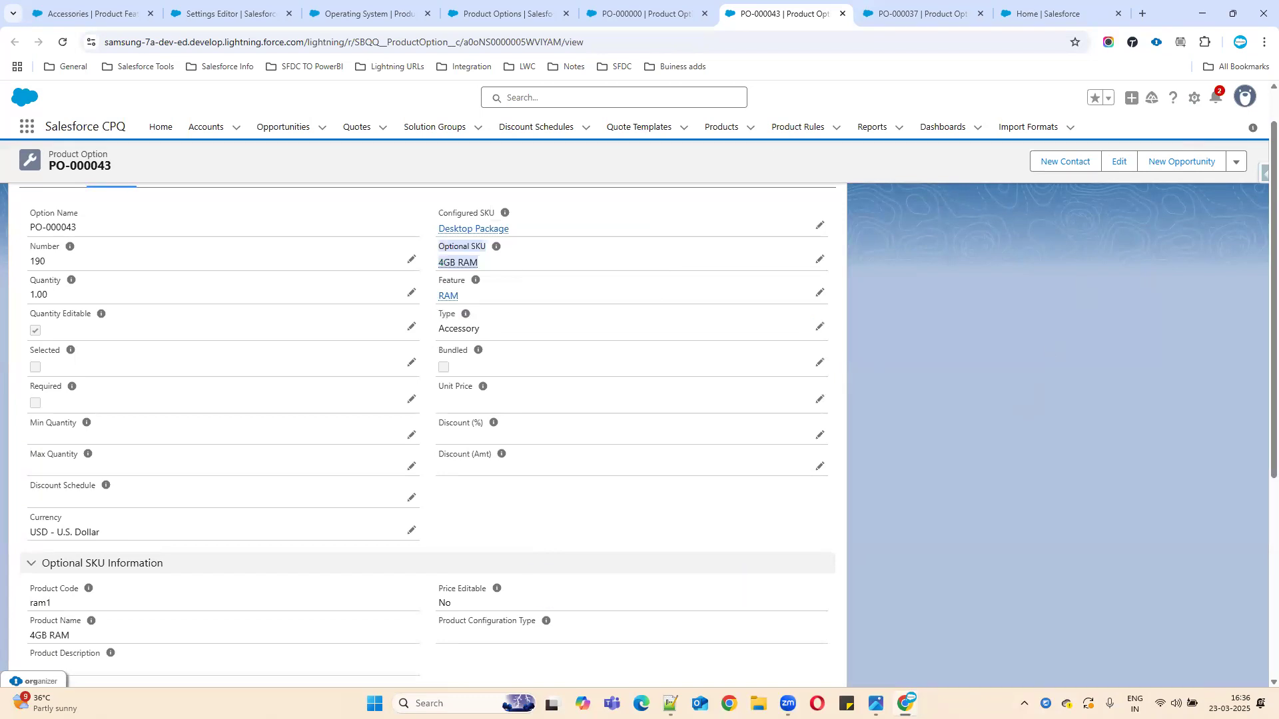
{"action": "key", "text": "alt+Tab"}
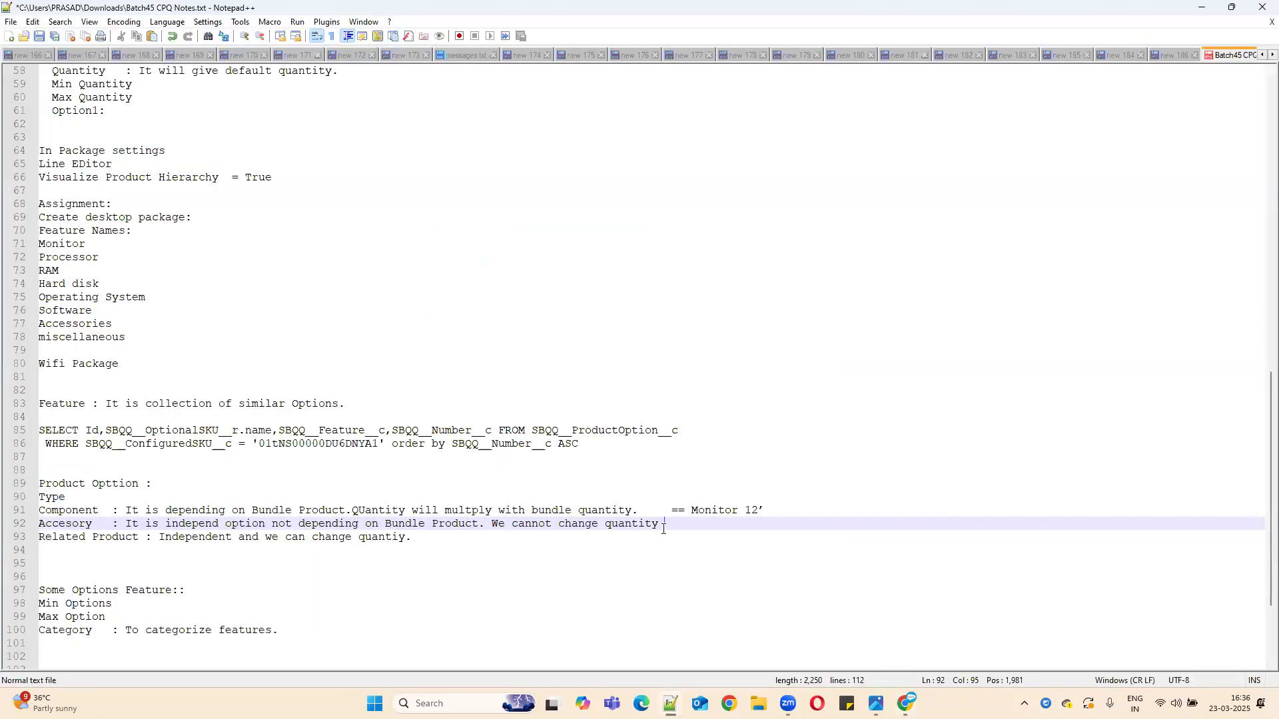
{"action": "type", "text": "=="}
{"action": "key", "text": "ctrl+v"}
{"action": "left_click_drag", "start_coordinate": [92, 550], "coordinate": [39, 551]}
{"action": "key", "text": "ctrl+c"}
{"action": "key", "text": "BackSpace"}
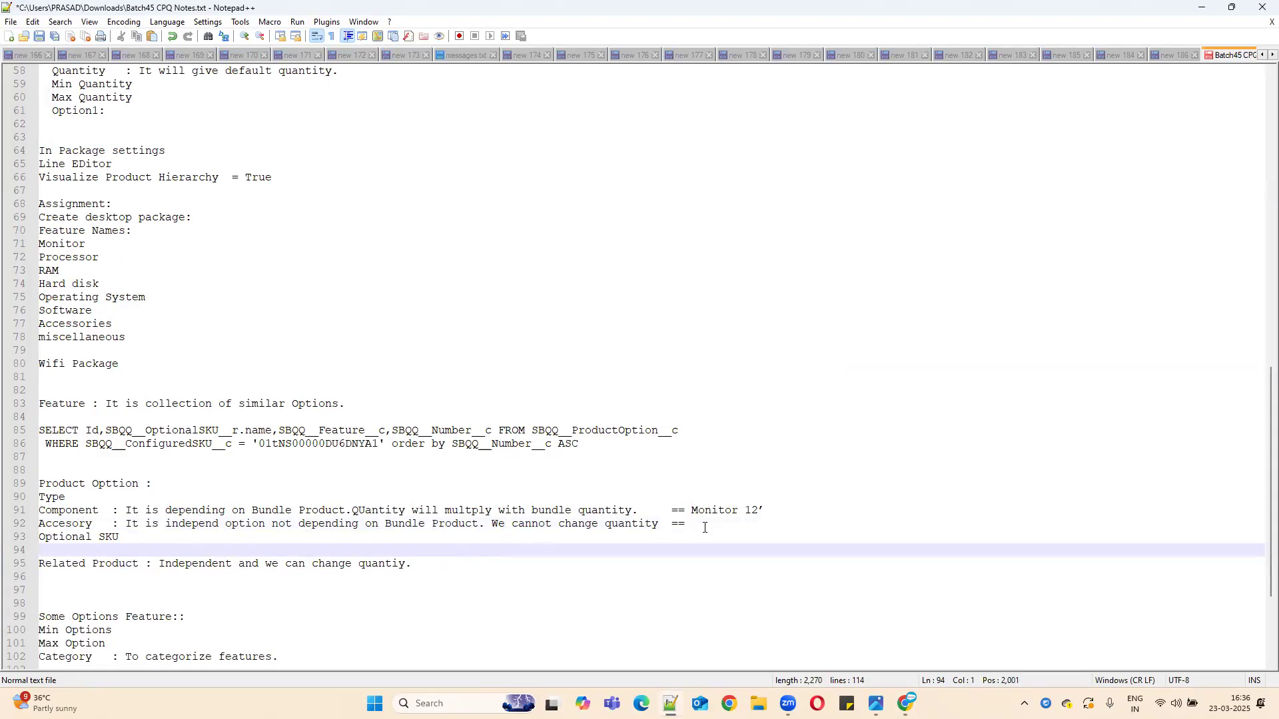
{"action": "left_click", "coordinate": [704, 528]}
{"action": "key", "text": "ctrl+v"}
Step: Delete the stray "Optional SKU" text and the extra lines between the Accesory and Related Product descriptions
{"action": "left_click_drag", "start_coordinate": [123, 539], "coordinate": [1, 545]}
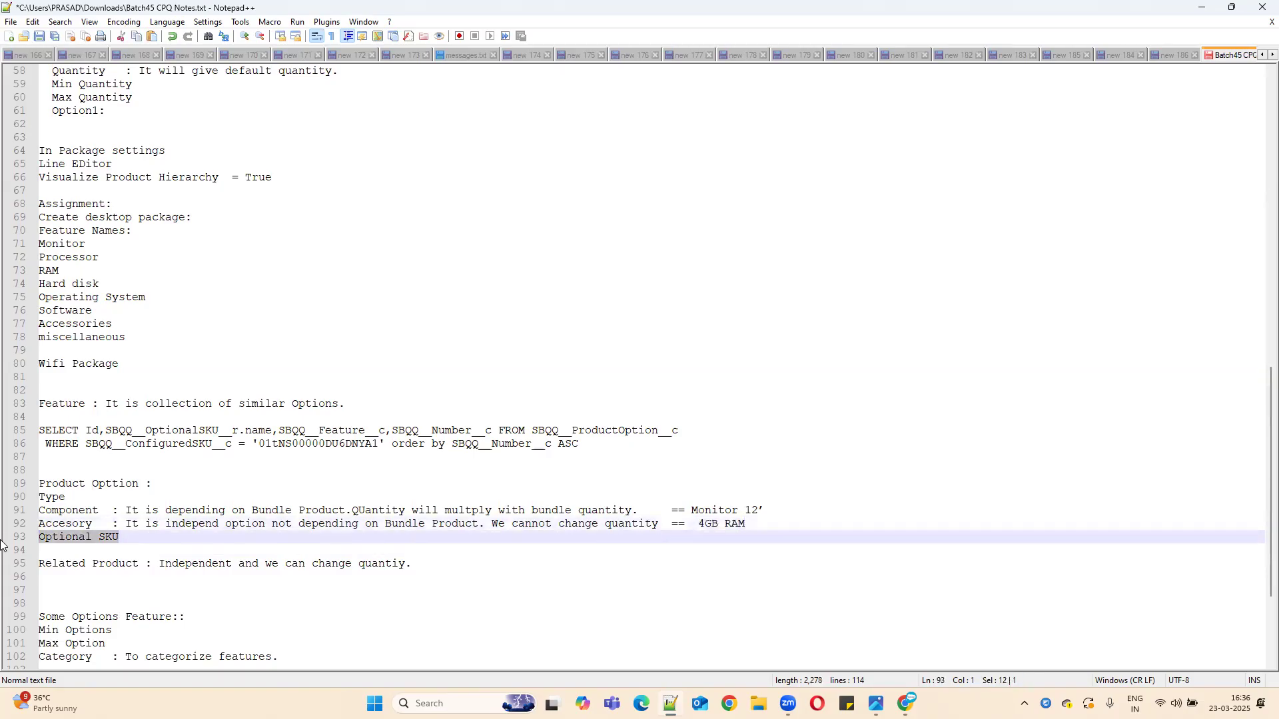
{"action": "key", "text": "Delete"}
{"action": "key", "text": "Delete"}
{"action": "key", "text": "Delete"}
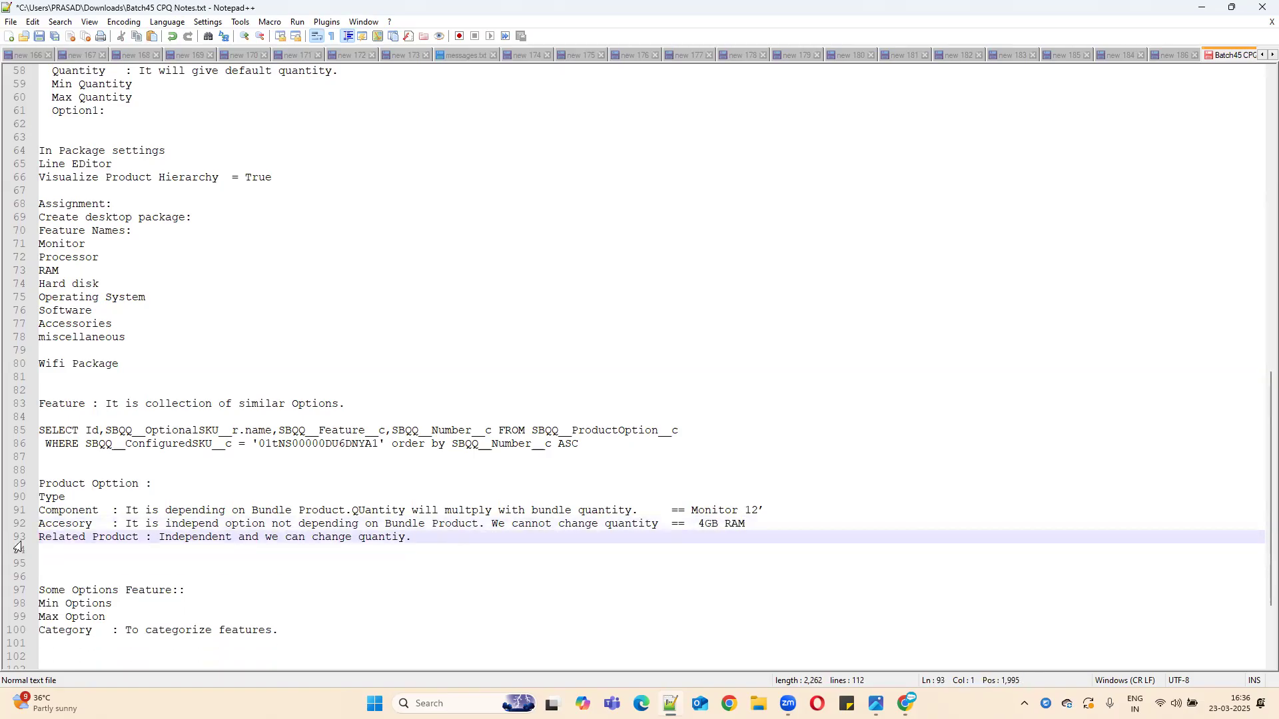
{"action": "left_click", "coordinate": [179, 537]}
Step: Return to Salesforce, set the Core I3 Processor option's Type to Related Product and save the record
{"action": "left_click", "coordinate": [1194, 8]}
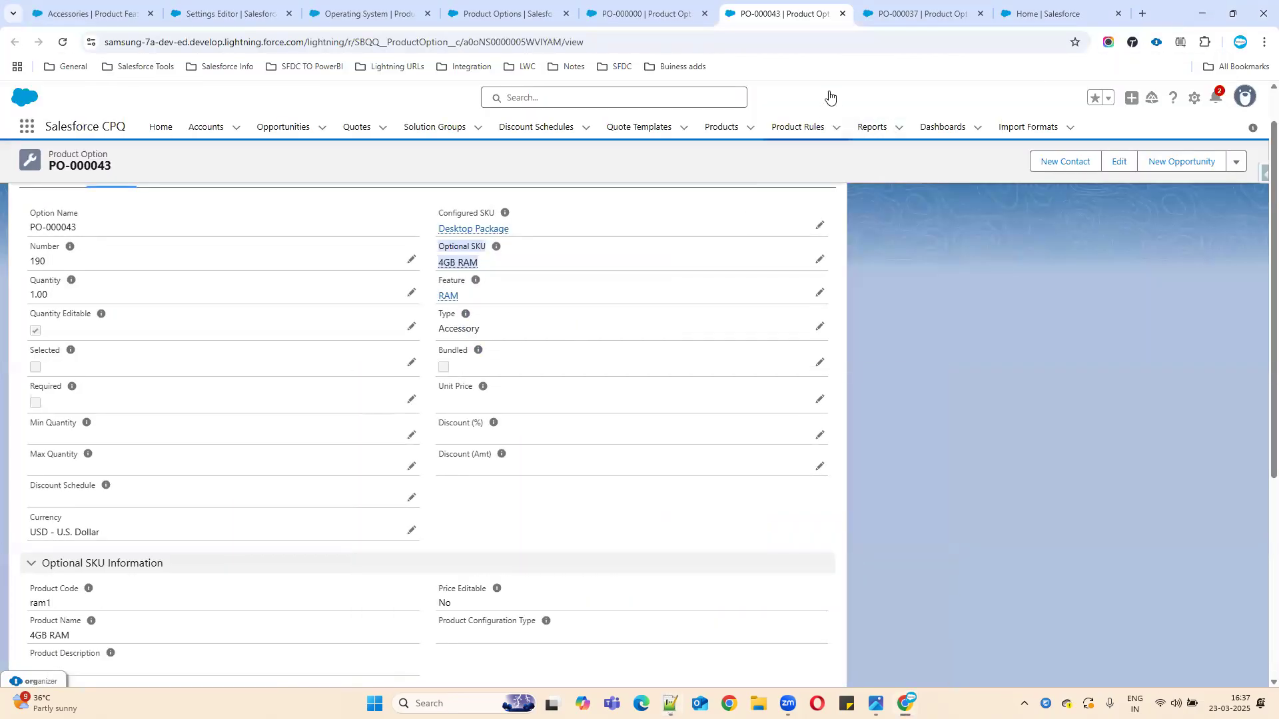
{"action": "key", "text": "ctrl+Tab"}
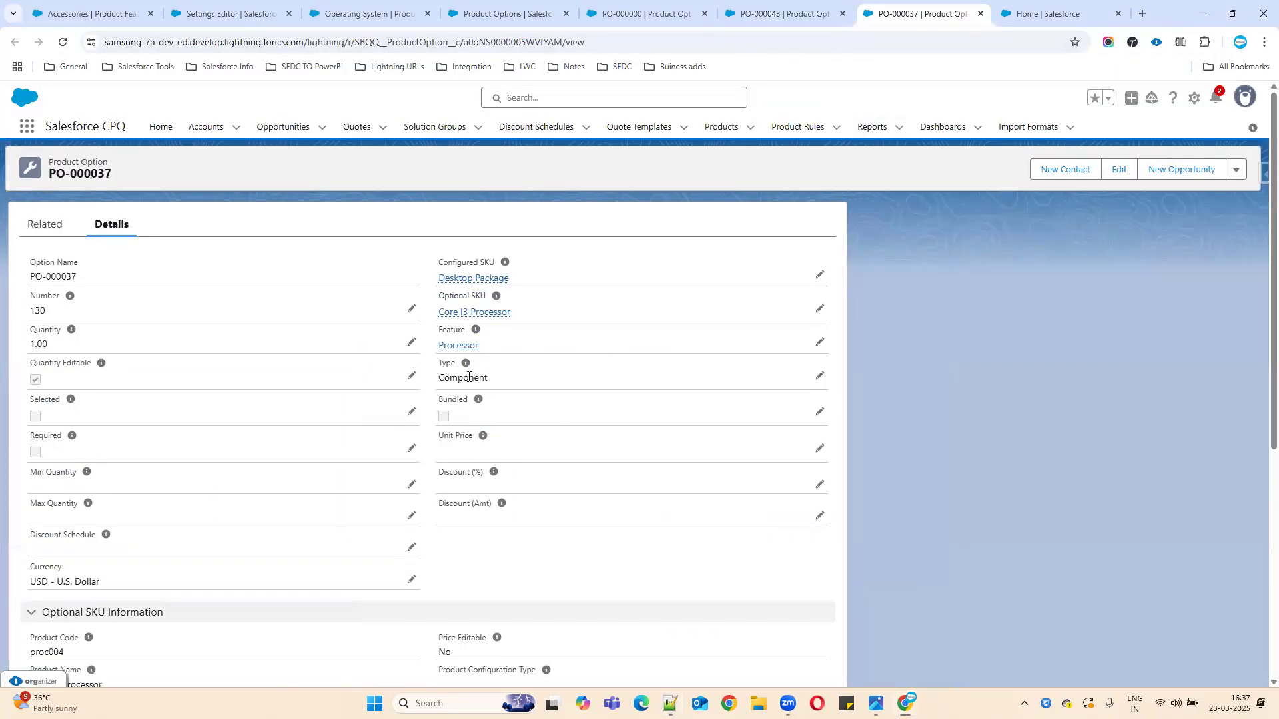
{"action": "mouse_move", "coordinate": [479, 313]}
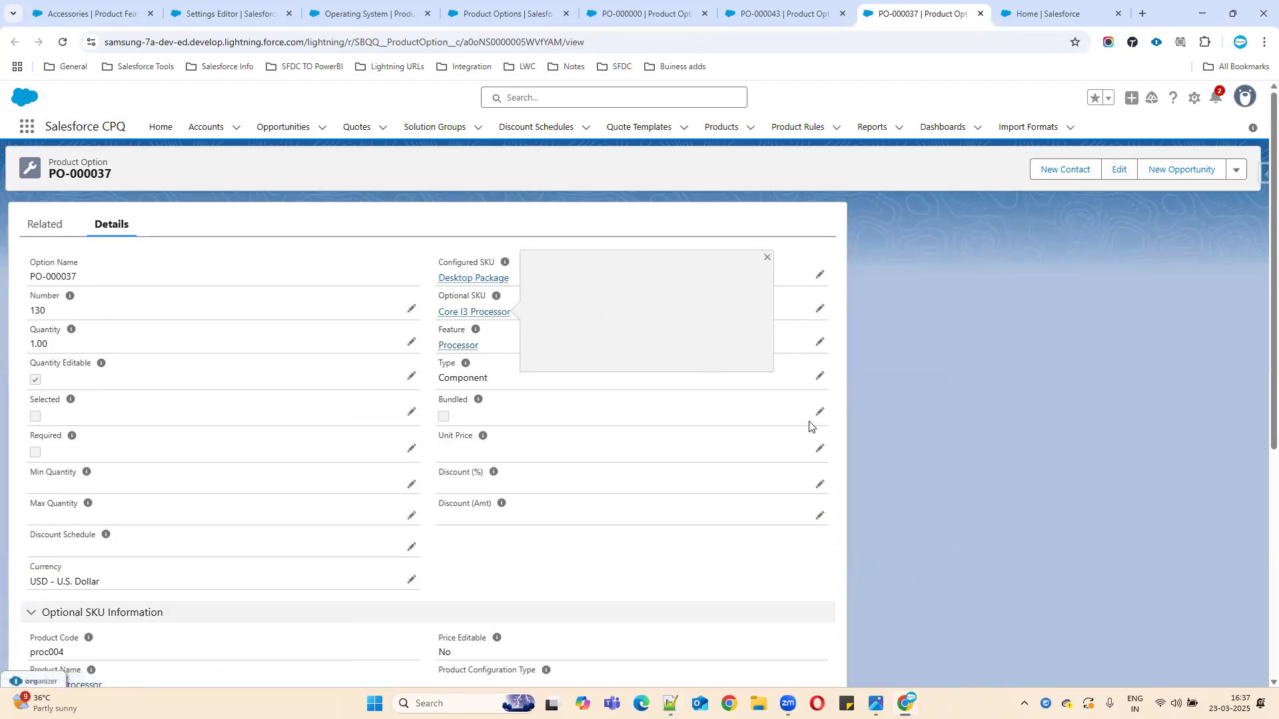
{"action": "left_click", "coordinate": [820, 376]}
{"action": "left_click", "coordinate": [504, 386]}
{"action": "left_click", "coordinate": [497, 480]}
{"action": "left_click", "coordinate": [464, 660]}
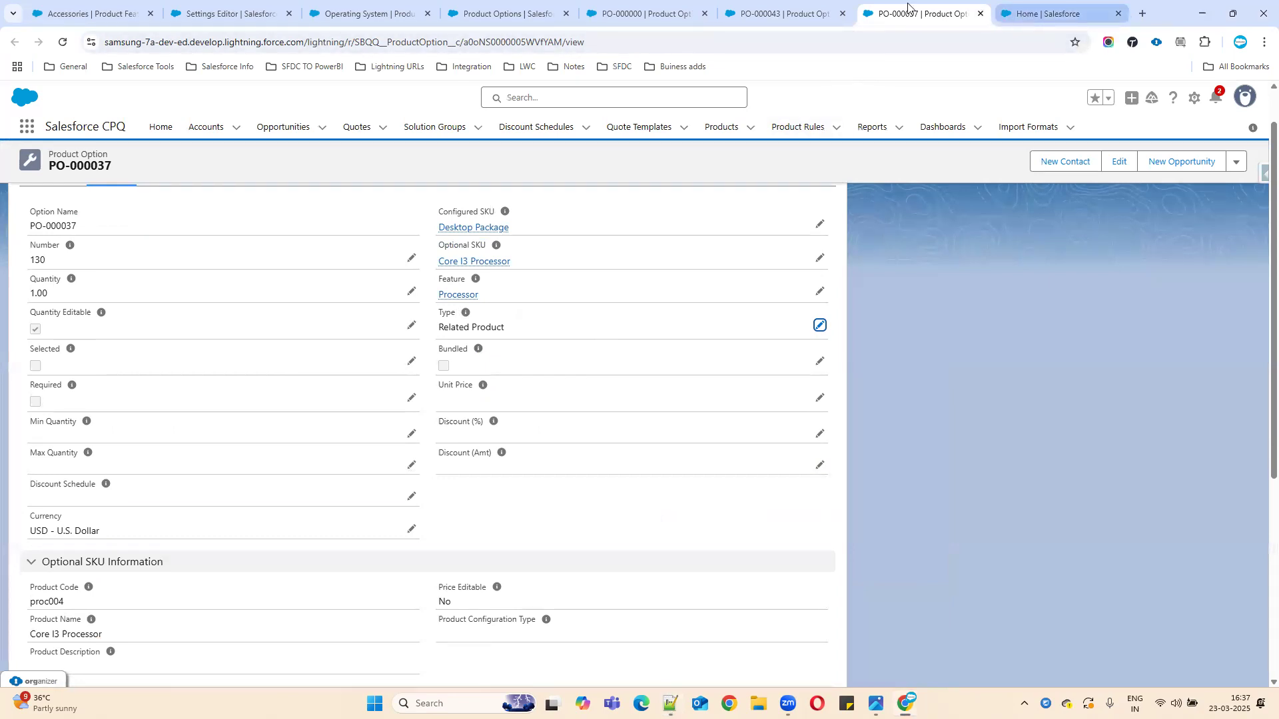
Step: Close the browser tabs of options PO-000000 and PO-000043, and open quote Q-00004 for editing its lines
{"action": "left_click", "coordinate": [705, 14]}
{"action": "left_click", "coordinate": [704, 14]}
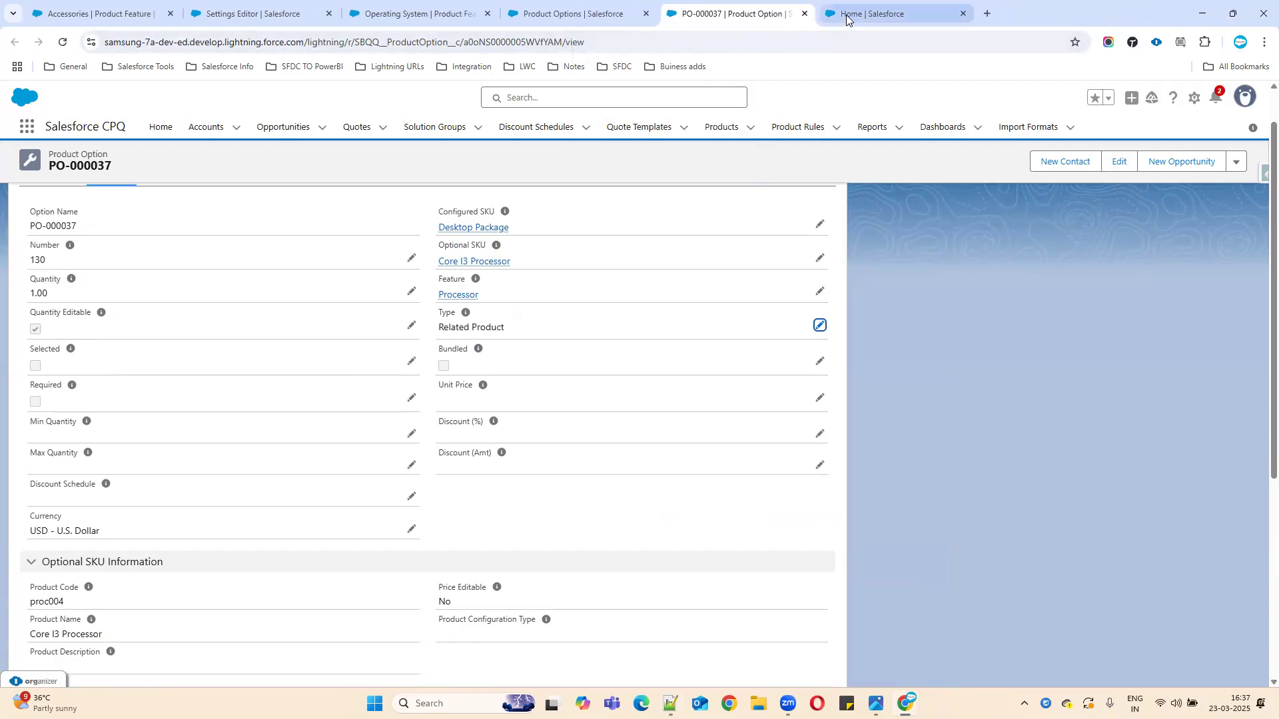
{"action": "left_click", "coordinate": [846, 19]}
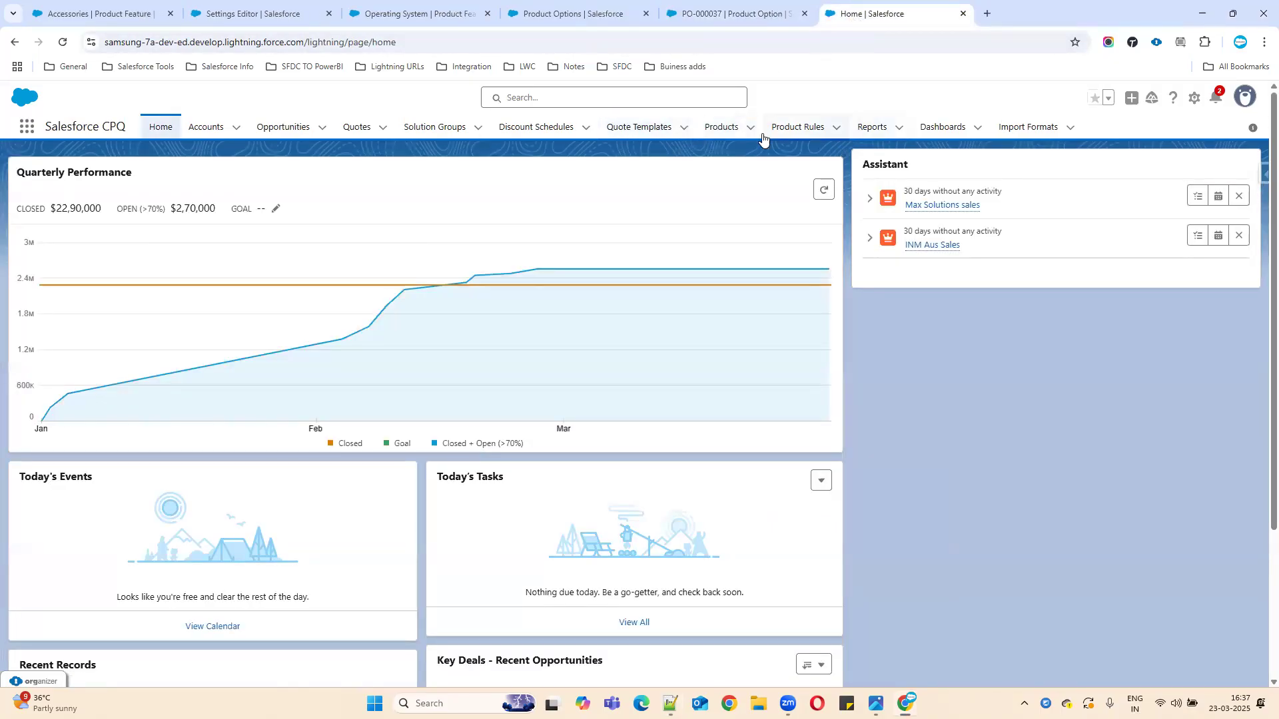
{"action": "left_click", "coordinate": [354, 128]}
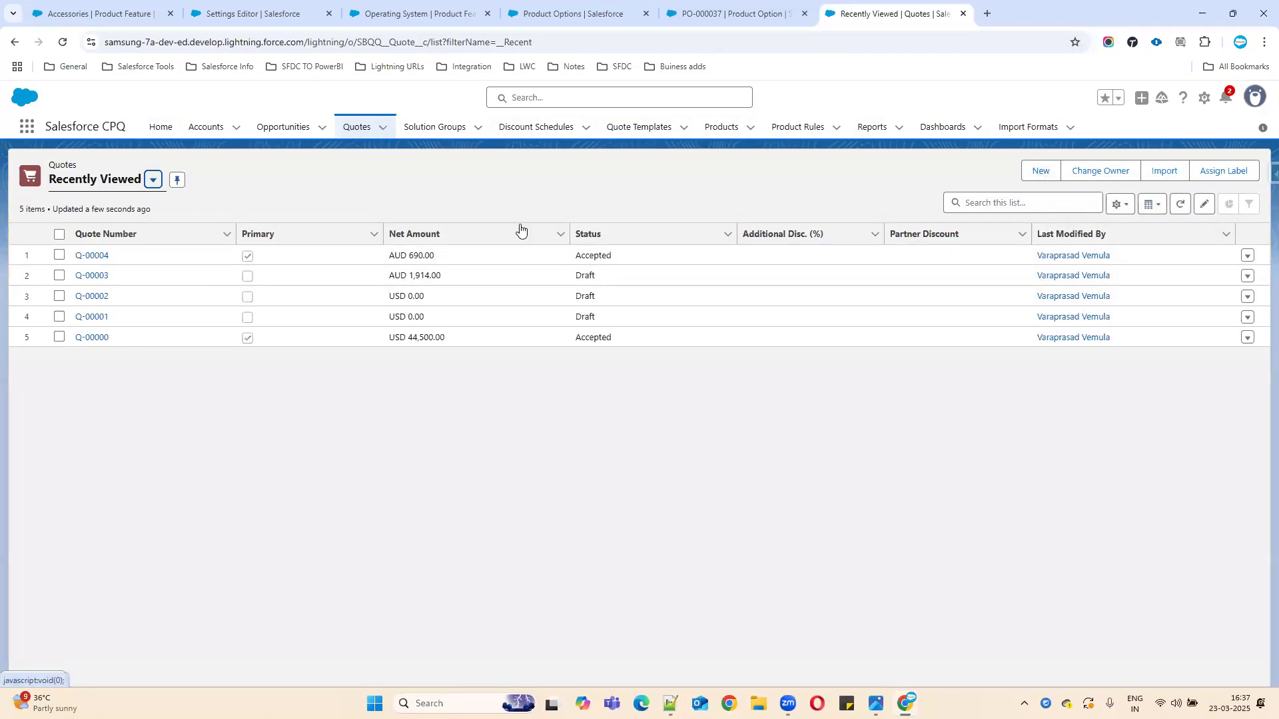
{"action": "left_click", "coordinate": [101, 249]}
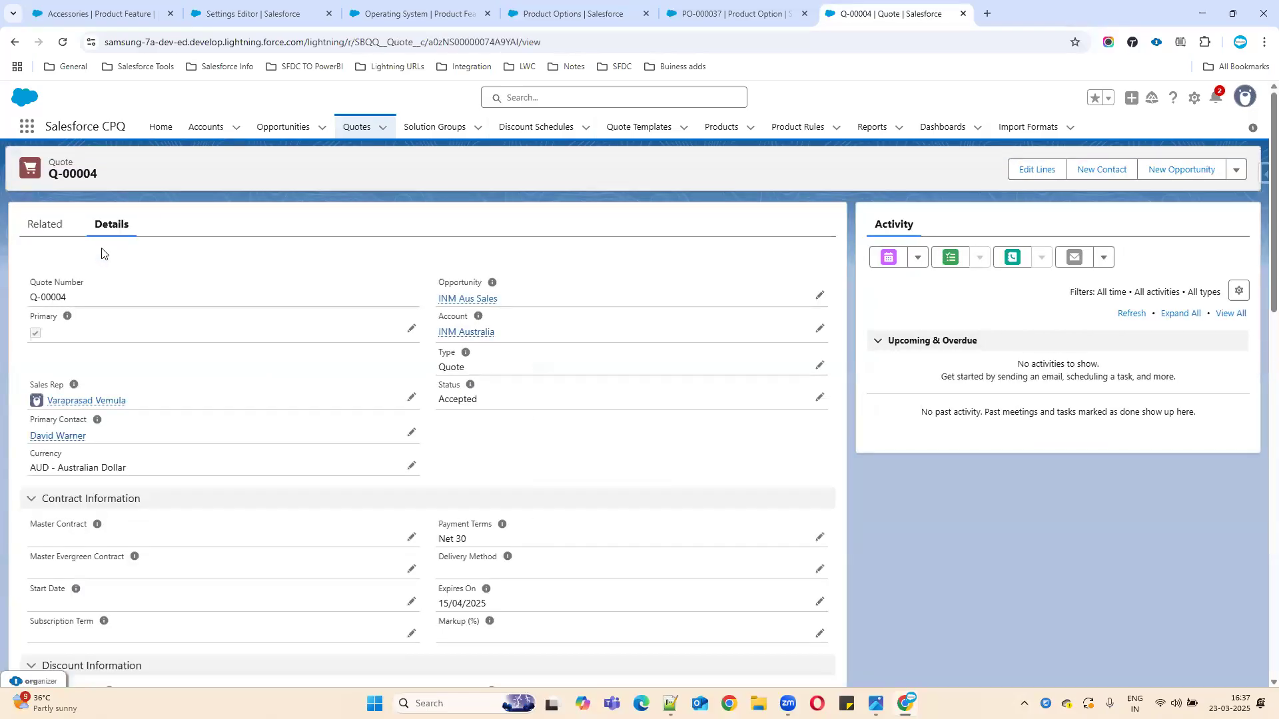
{"action": "left_click", "coordinate": [1031, 170]}
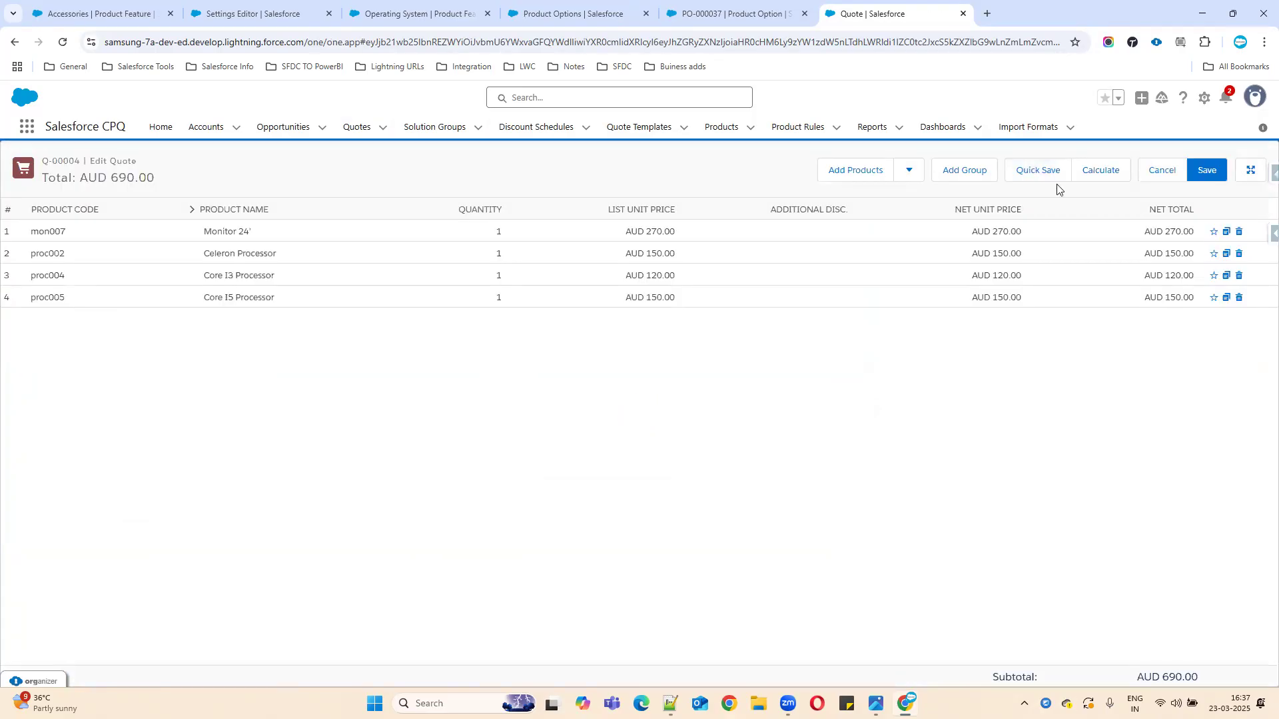
Step: Add the Desktop Package bundle to the quote and open its product configuration
{"action": "left_click", "coordinate": [866, 176]}
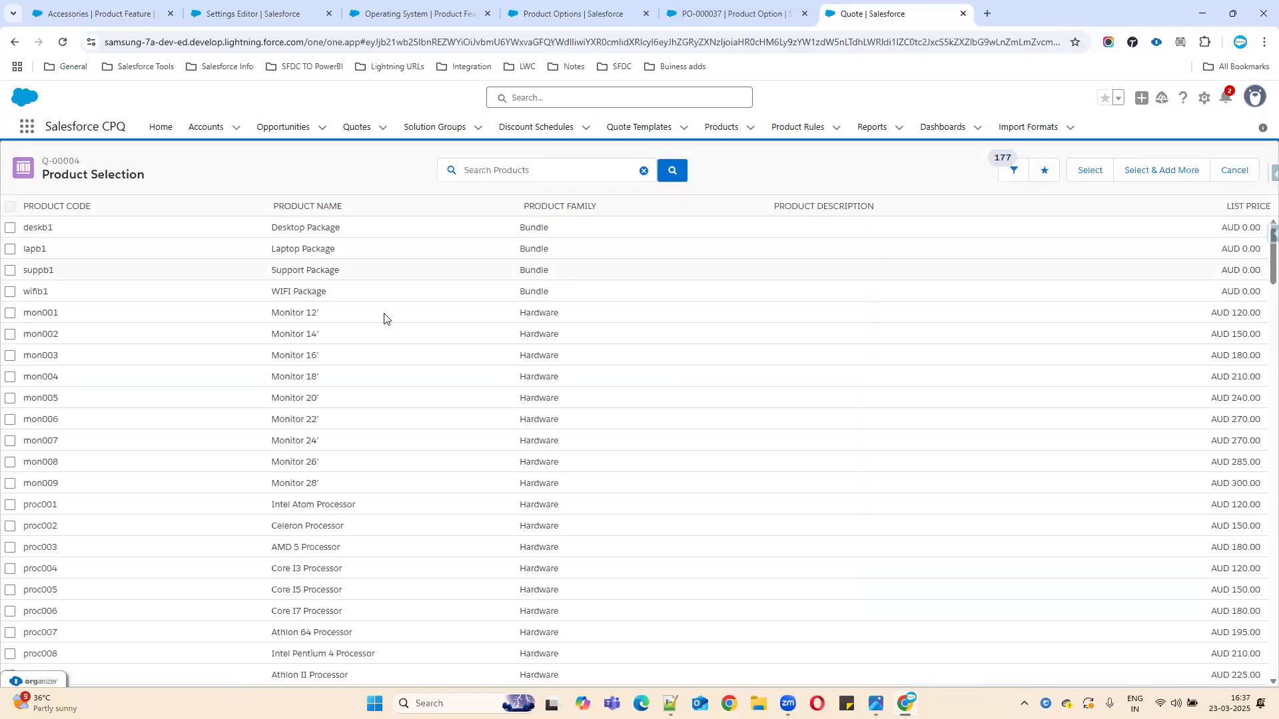
{"action": "left_click", "coordinate": [10, 227]}
{"action": "left_click", "coordinate": [1099, 171]}
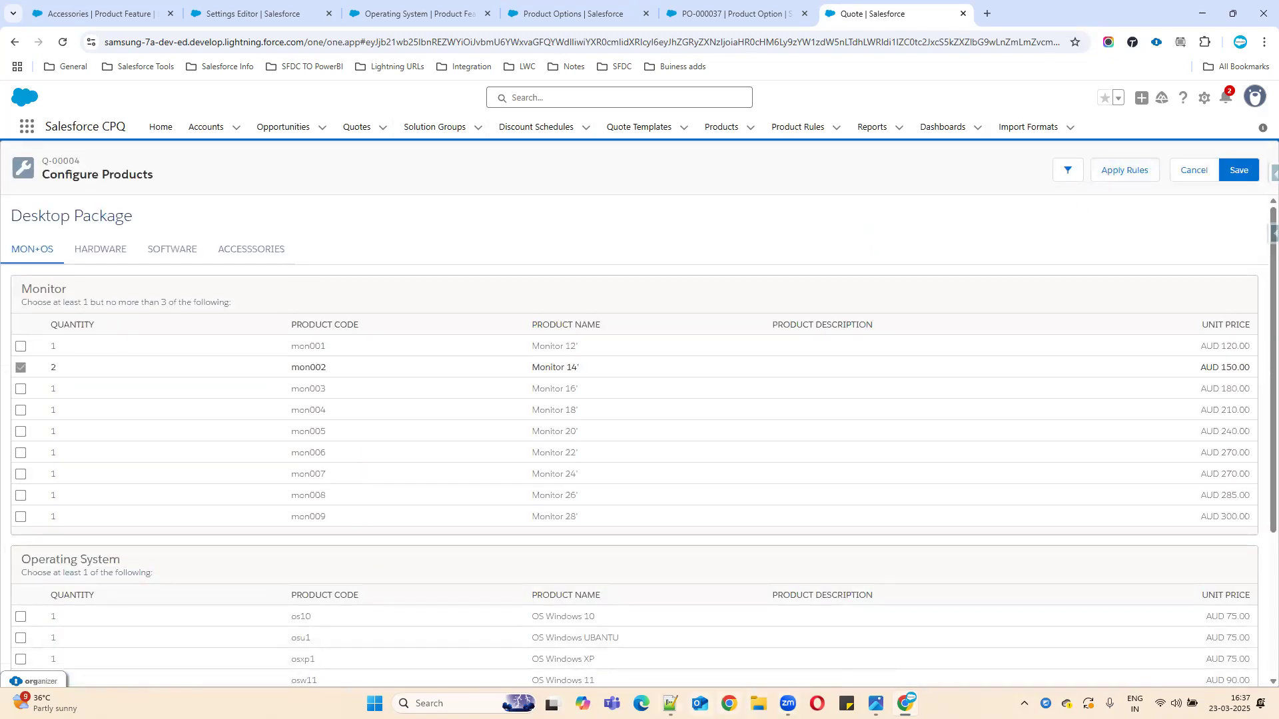
Step: Check the Component example in the Notepad++ notes, return to the configuration and select Monitor 12' in the Monitor feature
{"action": "left_click", "coordinate": [670, 703]}
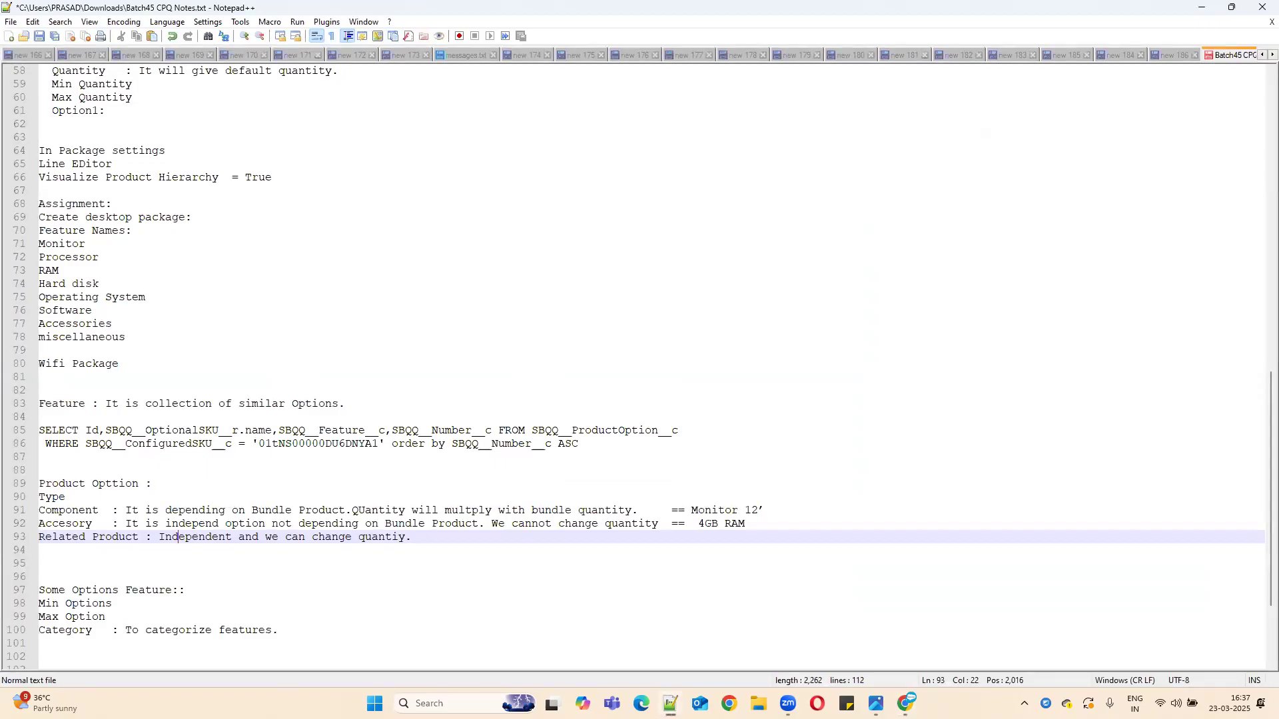
{"action": "double_click", "coordinate": [713, 510]}
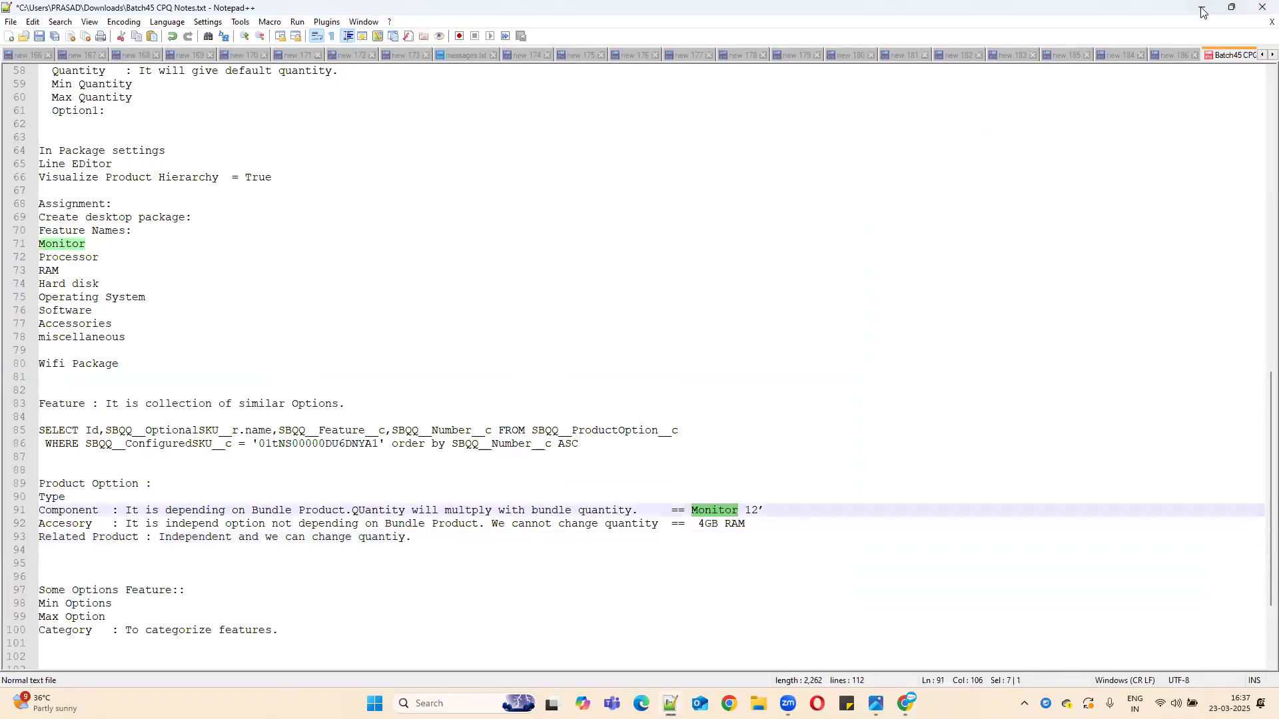
{"action": "left_click", "coordinate": [1203, 7]}
{"action": "left_click", "coordinate": [20, 346]}
Step: Look up the Accessory example in the notes and look through the monitor and operating system options
{"action": "scroll", "coordinate": [240, 459], "scroll_direction": "down", "scroll_amount": 3}
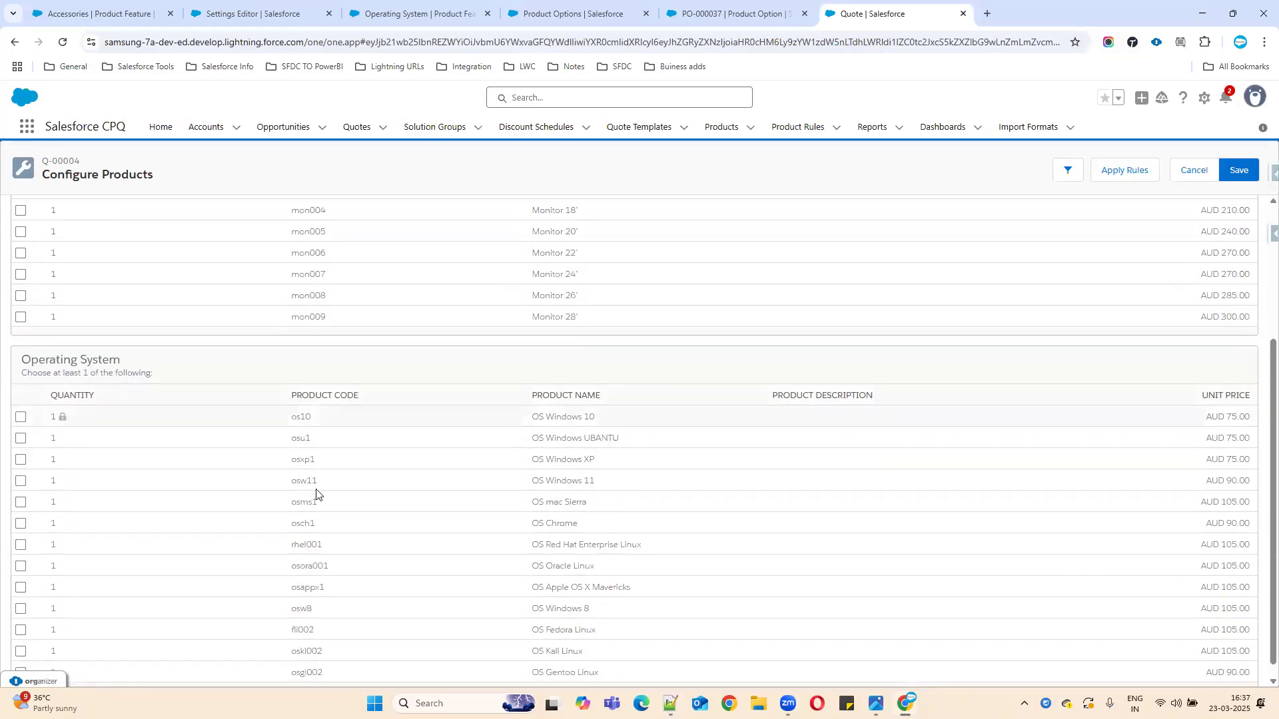
{"action": "left_click", "coordinate": [670, 703]}
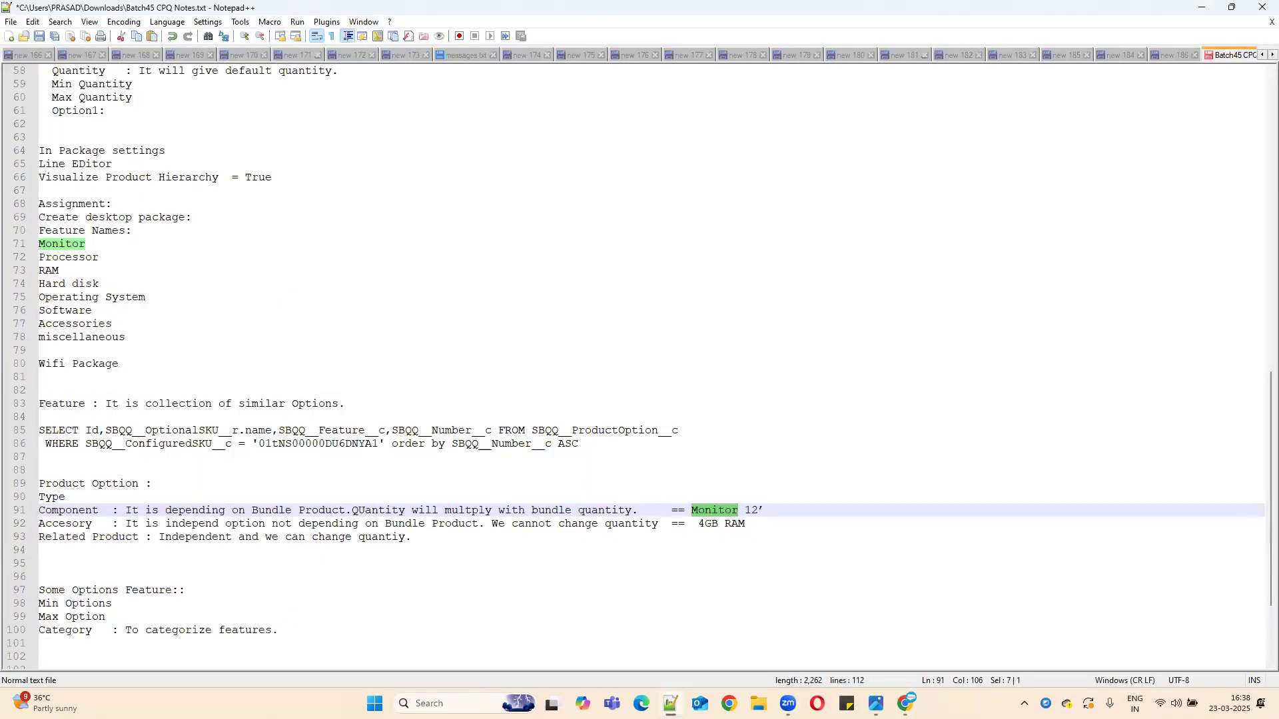
{"action": "left_click_drag", "start_coordinate": [704, 524], "coordinate": [760, 526]}
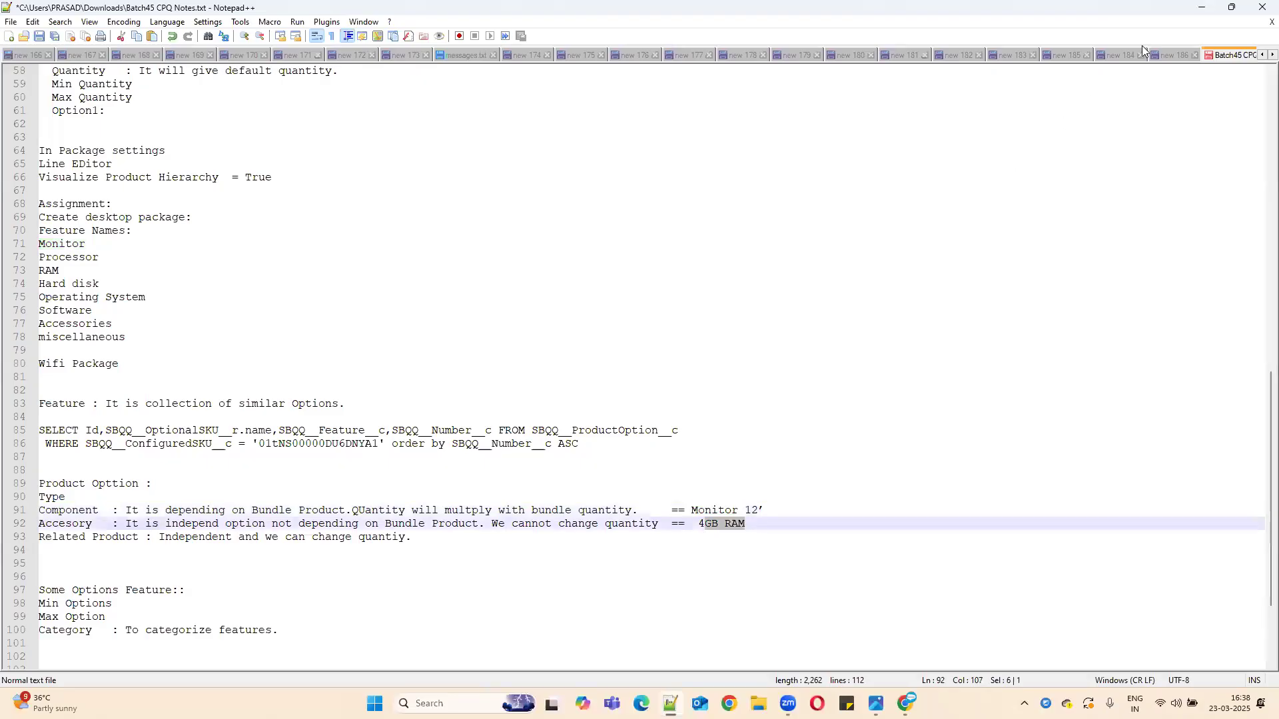
{"action": "left_click", "coordinate": [1205, 8]}
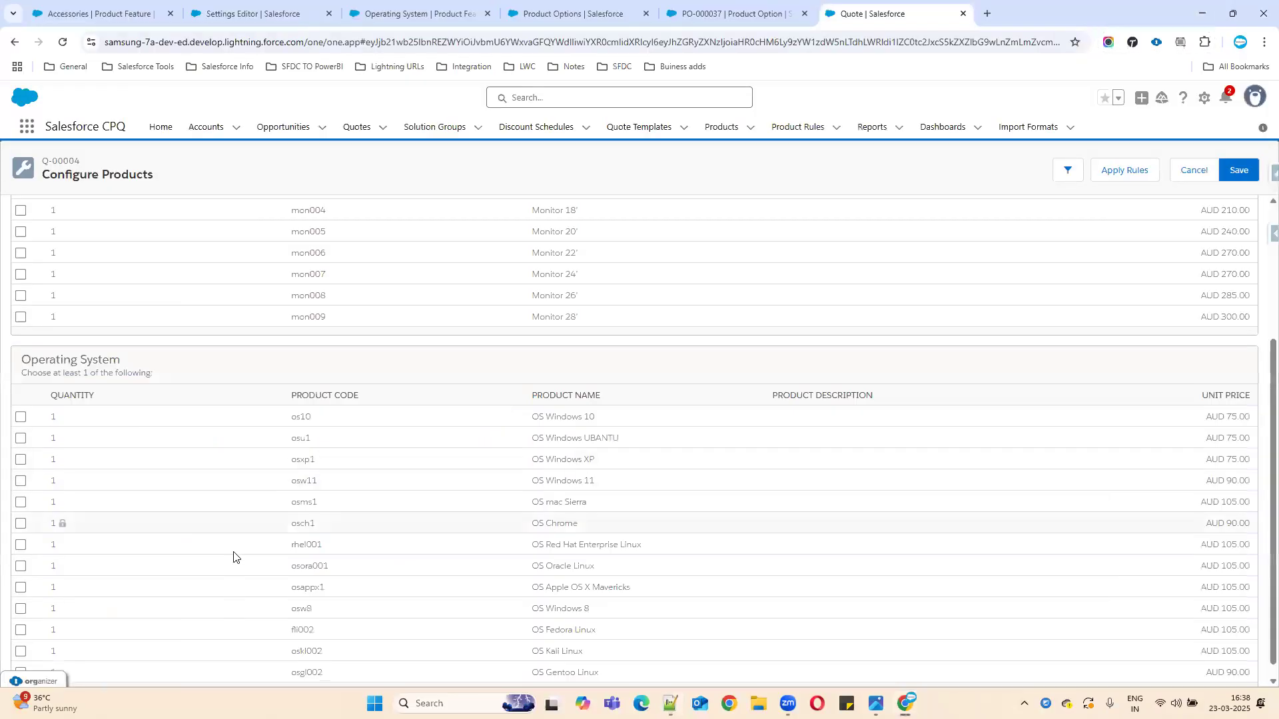
{"action": "scroll", "coordinate": [234, 564], "scroll_direction": "up", "scroll_amount": 1}
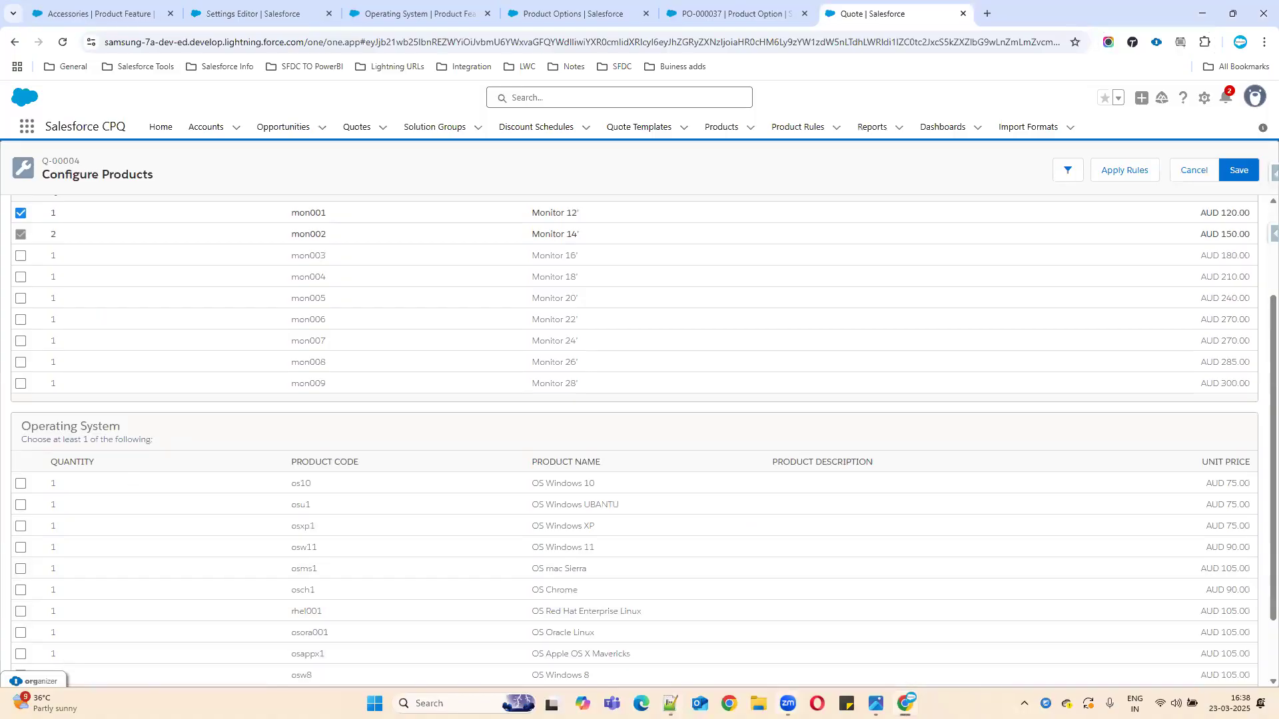
Step: Copy the Optional SKU name from option PO-000037 and append "=== Core I3 Processor" to the Related Product line in the notes
{"action": "left_click", "coordinate": [671, 704]}
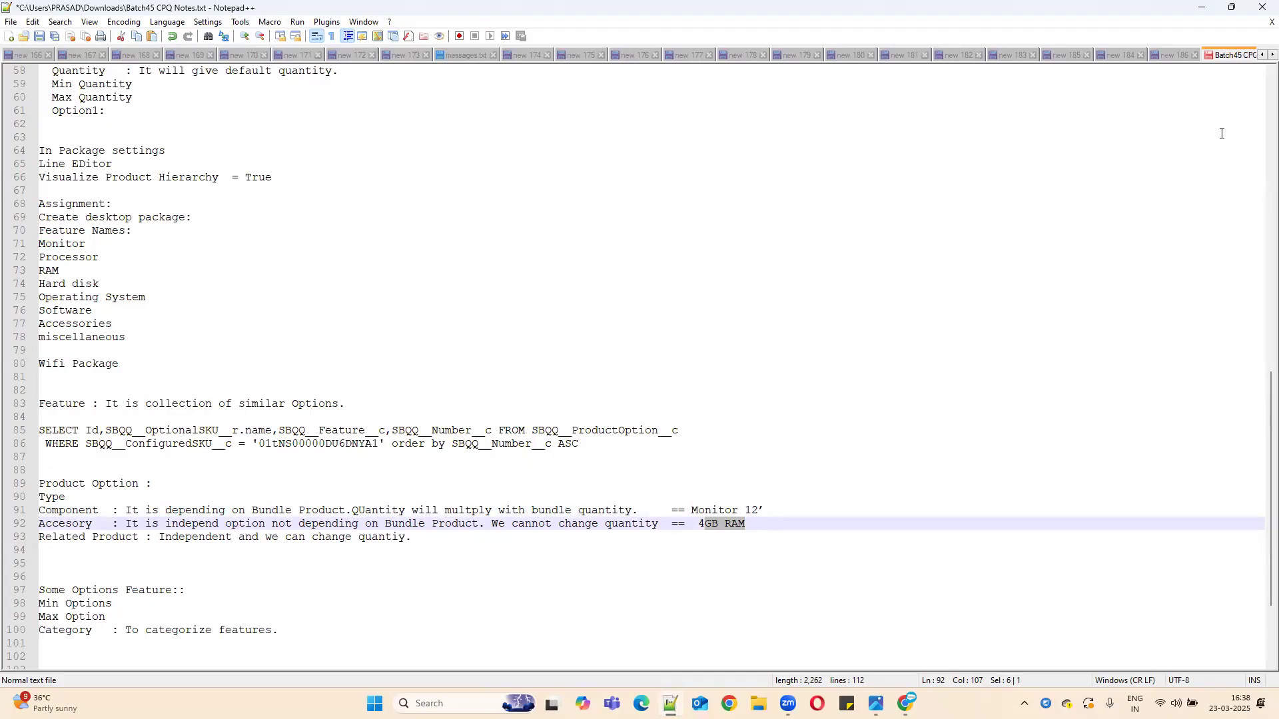
{"action": "left_click", "coordinate": [1200, 8]}
{"action": "left_click", "coordinate": [693, 6]}
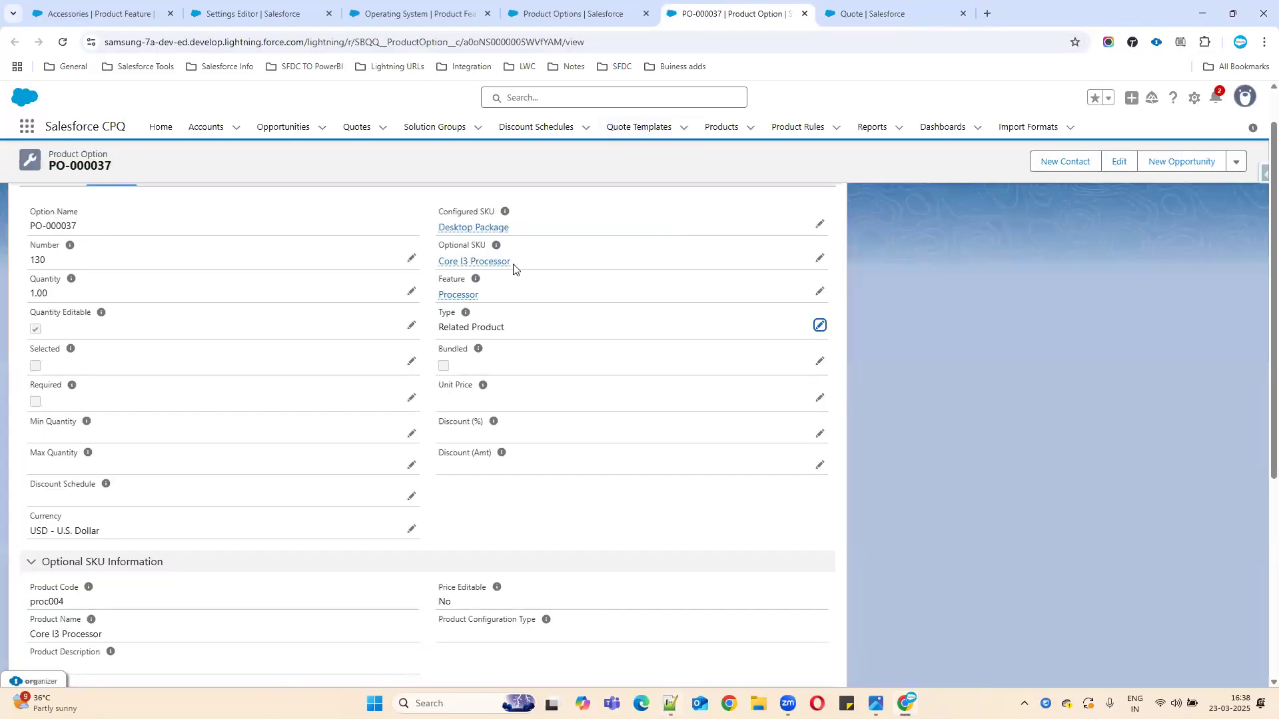
{"action": "left_click_drag", "start_coordinate": [513, 264], "coordinate": [439, 264]}
{"action": "key", "text": "ctrl+c"}
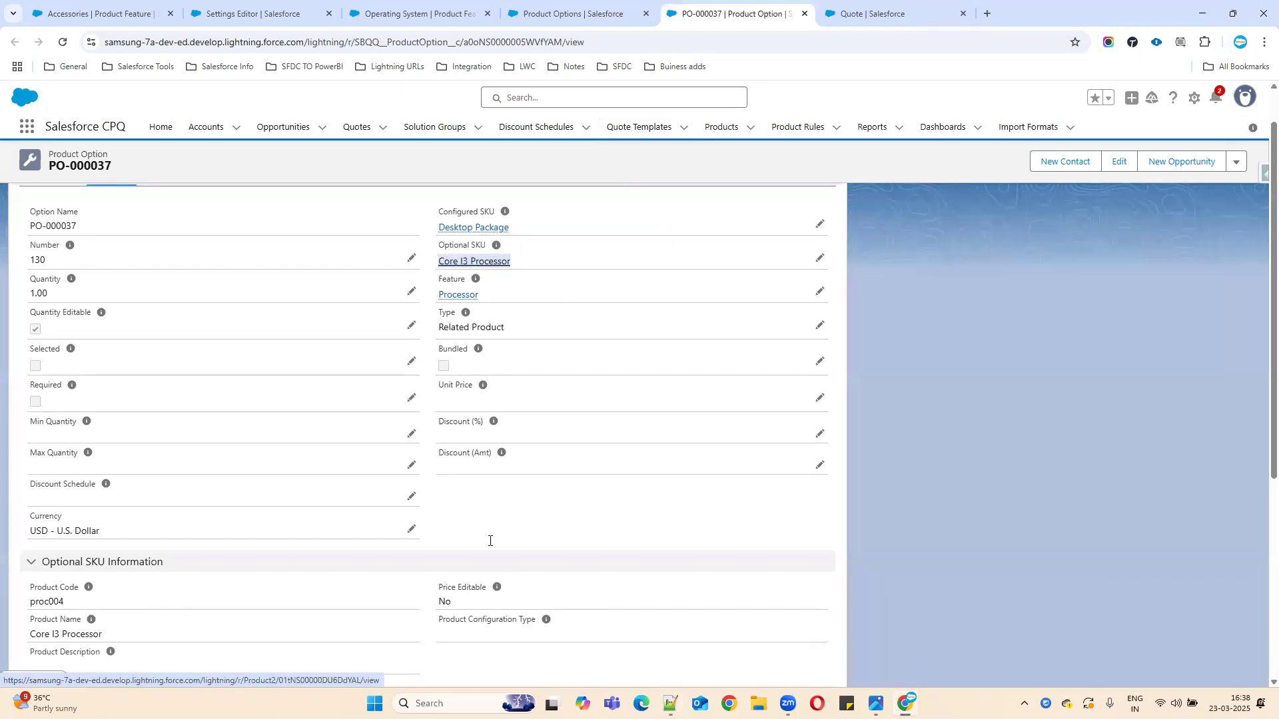
{"action": "key", "text": "alt+Tab"}
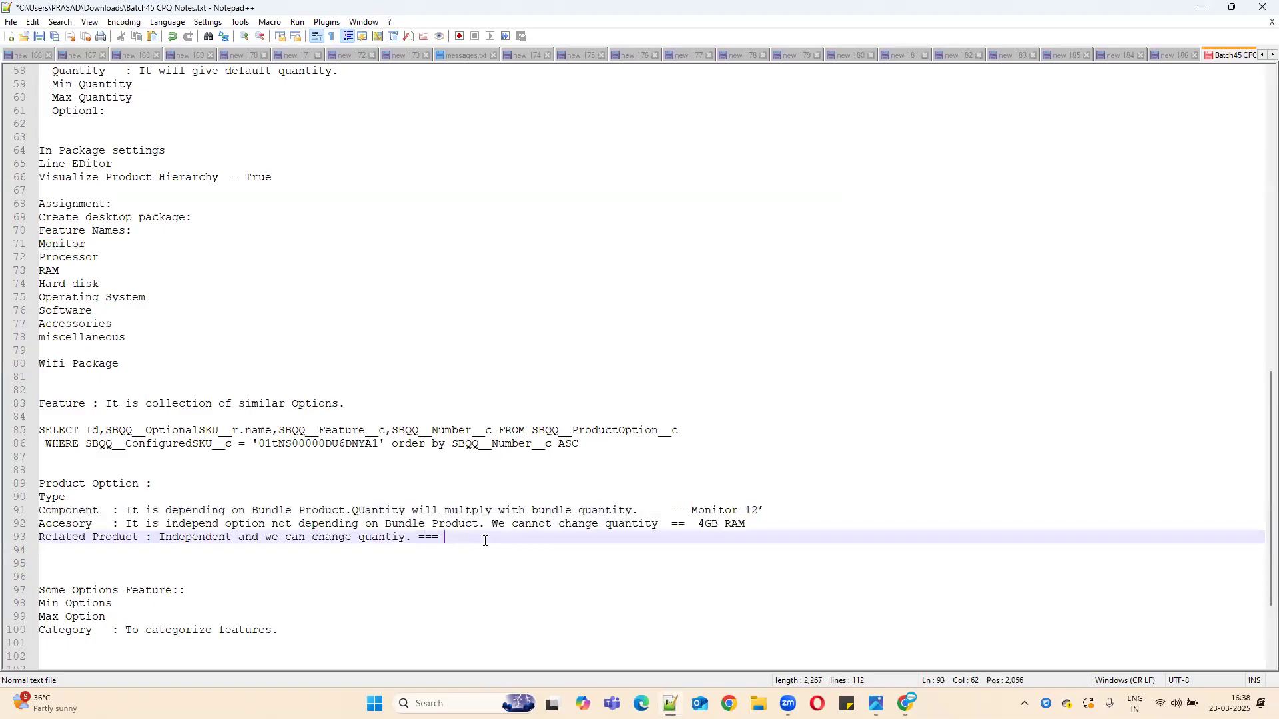
{"action": "key", "text": "ctrl+v"}
Step: Return to the quote's product configuration and select OS Windows 10 in the Operating System feature
{"action": "left_click", "coordinate": [1202, 8]}
{"action": "left_click", "coordinate": [871, 13]}
{"action": "left_click", "coordinate": [21, 484]}
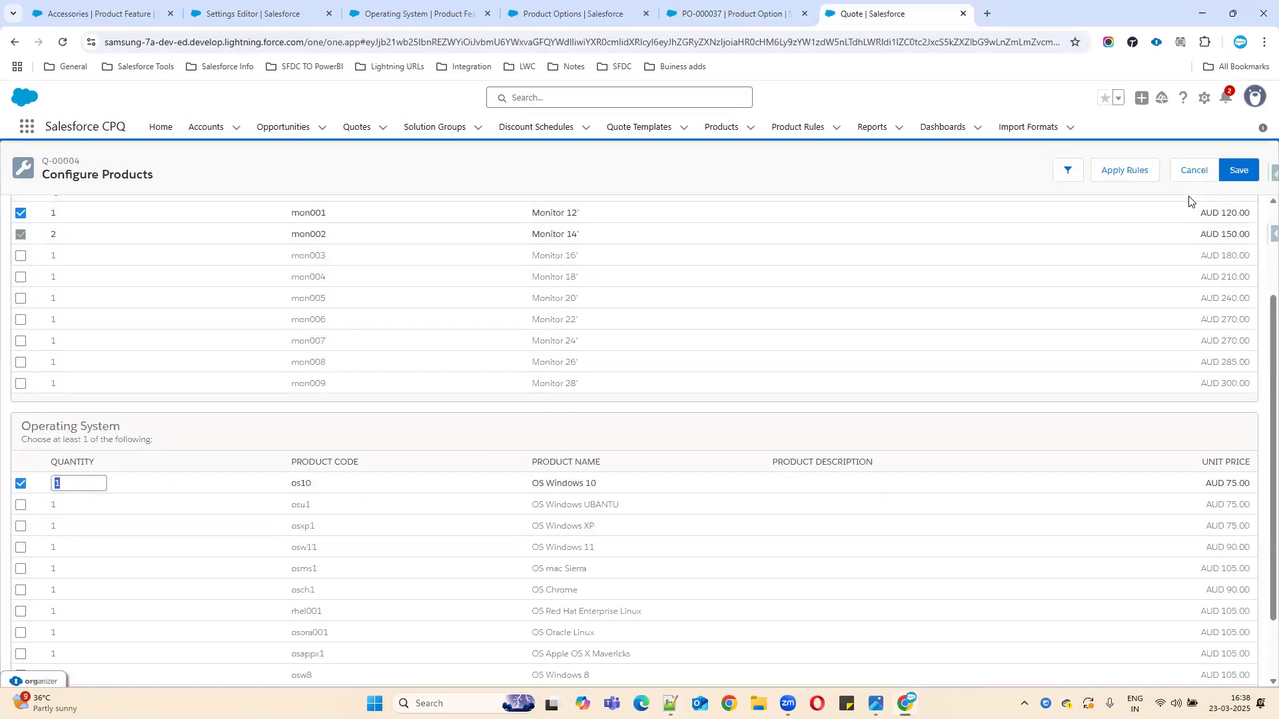
{"action": "scroll", "coordinate": [297, 371], "scroll_direction": "up", "scroll_amount": 2}
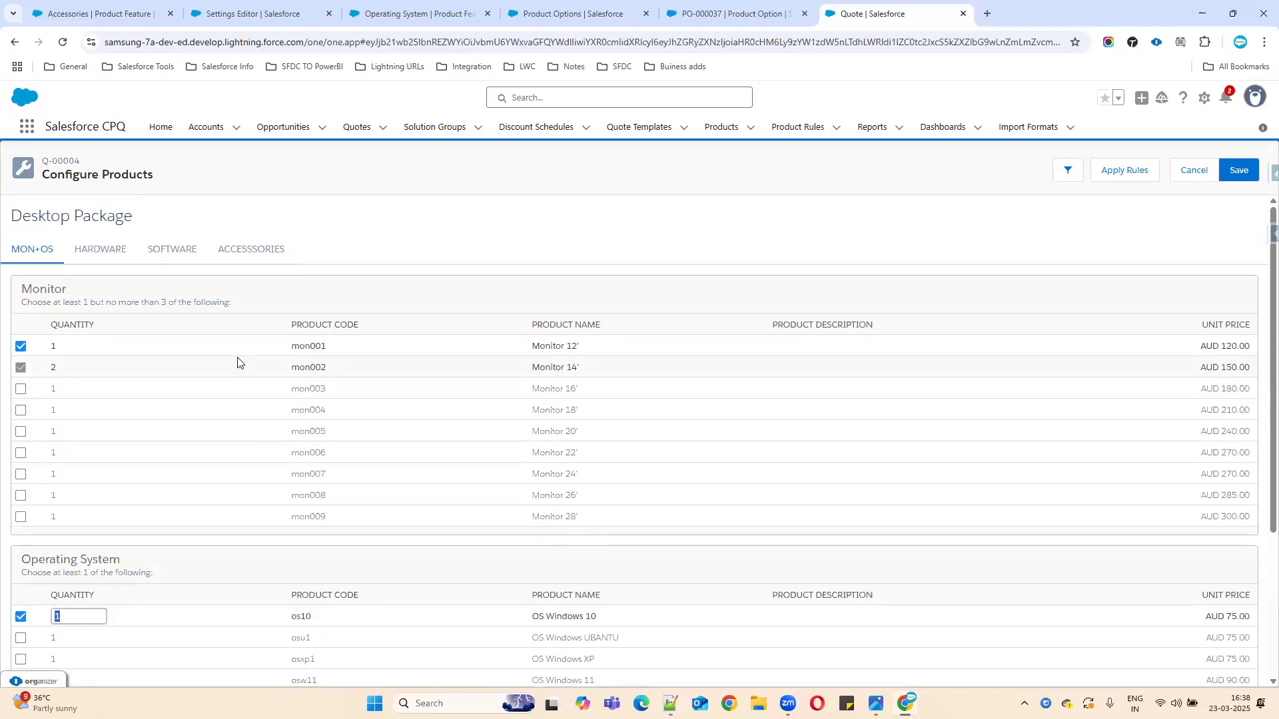
{"action": "scroll", "coordinate": [200, 333], "scroll_direction": "down", "scroll_amount": 2}
{"action": "scroll", "coordinate": [180, 373], "scroll_direction": "up", "scroll_amount": 2}
Step: Open the Hardware options, check the Related Product example in the notes and select Core I3 Processor
{"action": "left_click", "coordinate": [93, 250]}
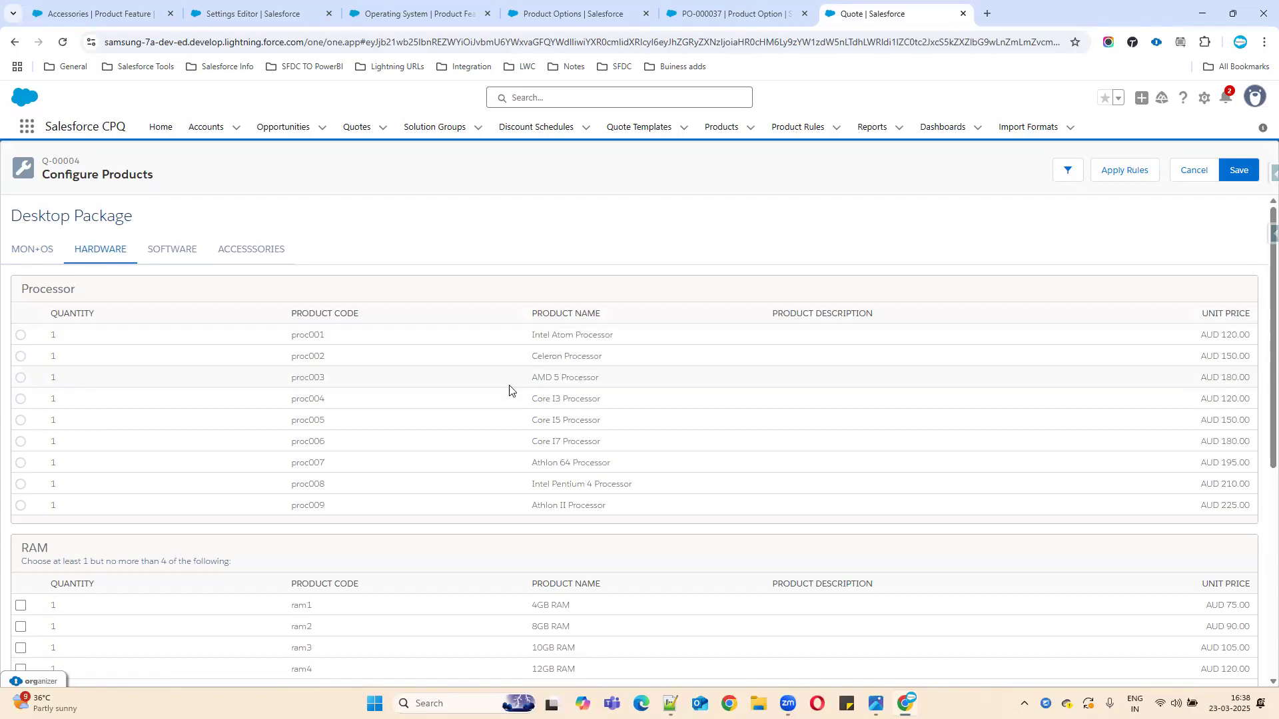
{"action": "left_click", "coordinate": [671, 704]}
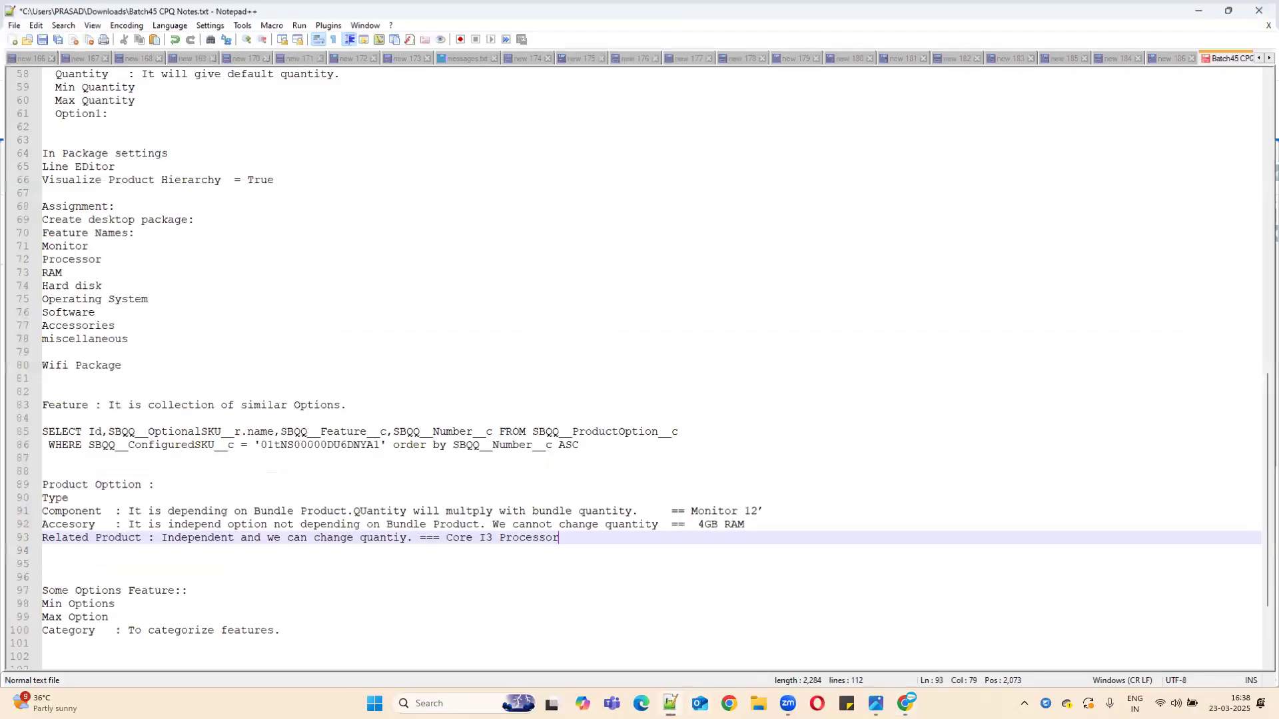
{"action": "left_click", "coordinate": [671, 703]}
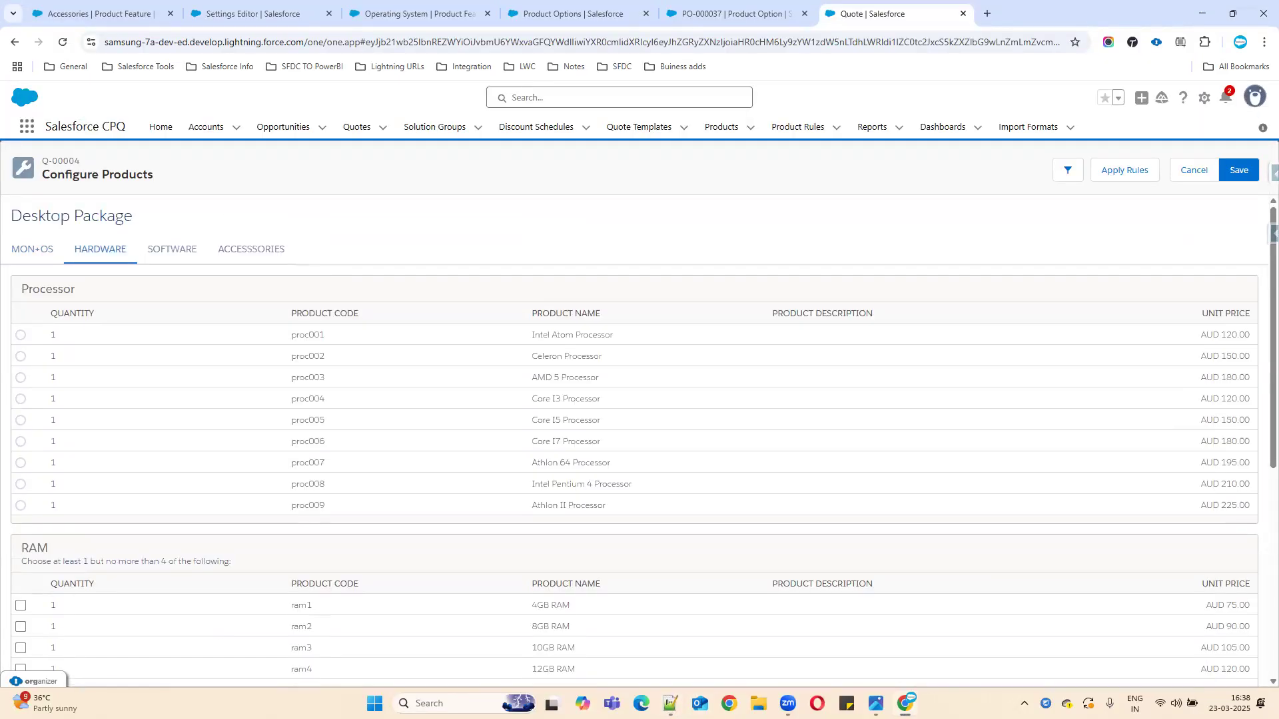
{"action": "left_click", "coordinate": [103, 400]}
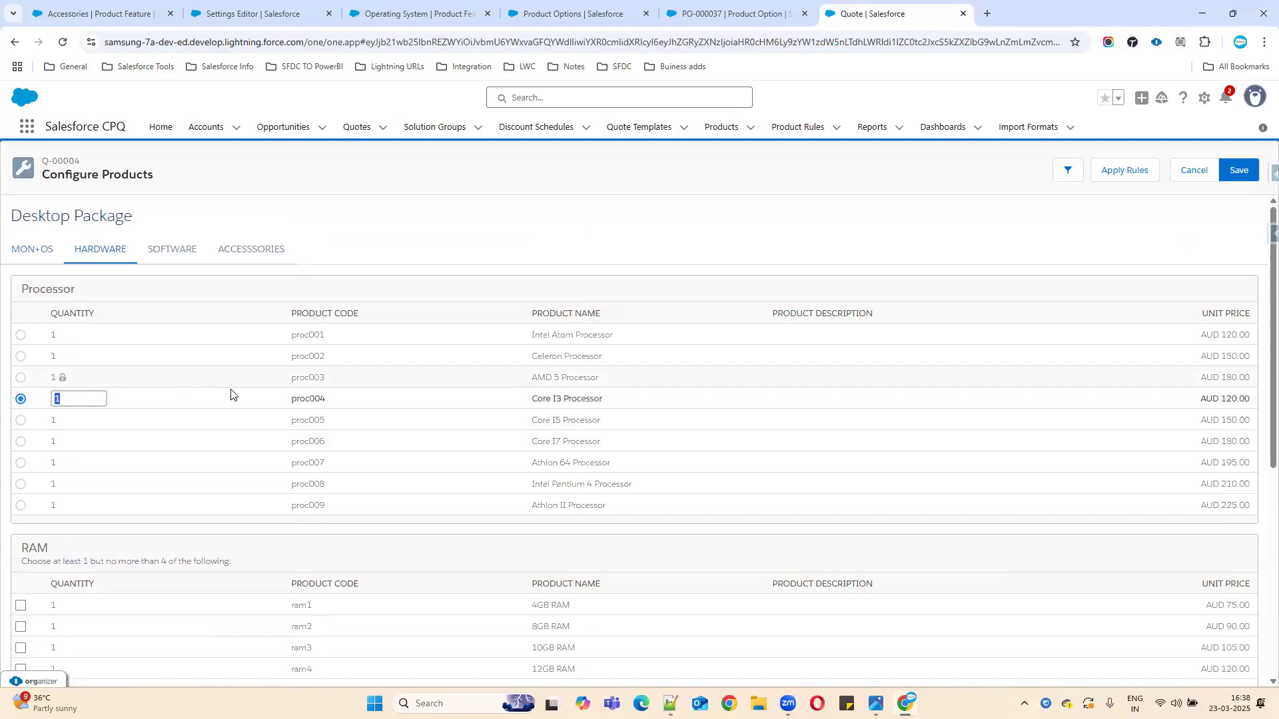
{"action": "scroll", "coordinate": [607, 442], "scroll_direction": "down", "scroll_amount": 1}
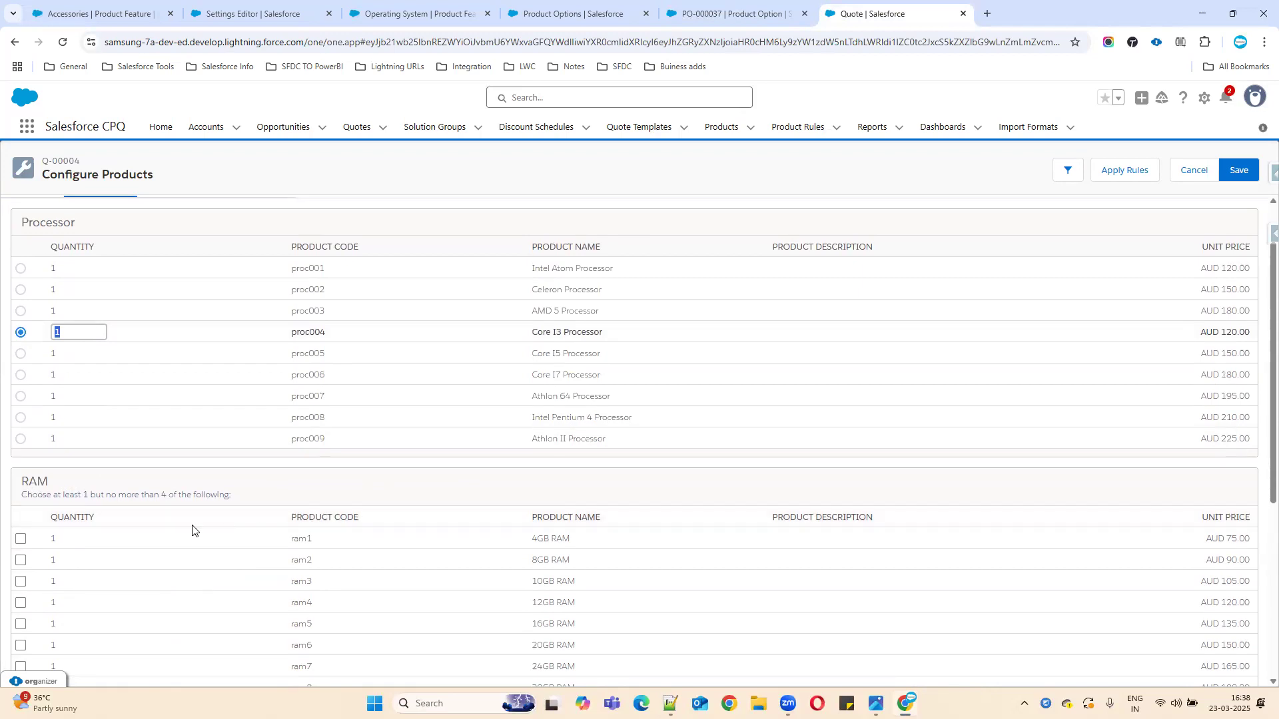
{"action": "left_click", "coordinate": [189, 470]}
Step: Recheck the option examples in the notes, then select 4GB RAM and Hard disk 128GB in the Hardware options
{"action": "key", "text": "alt+Tab"}
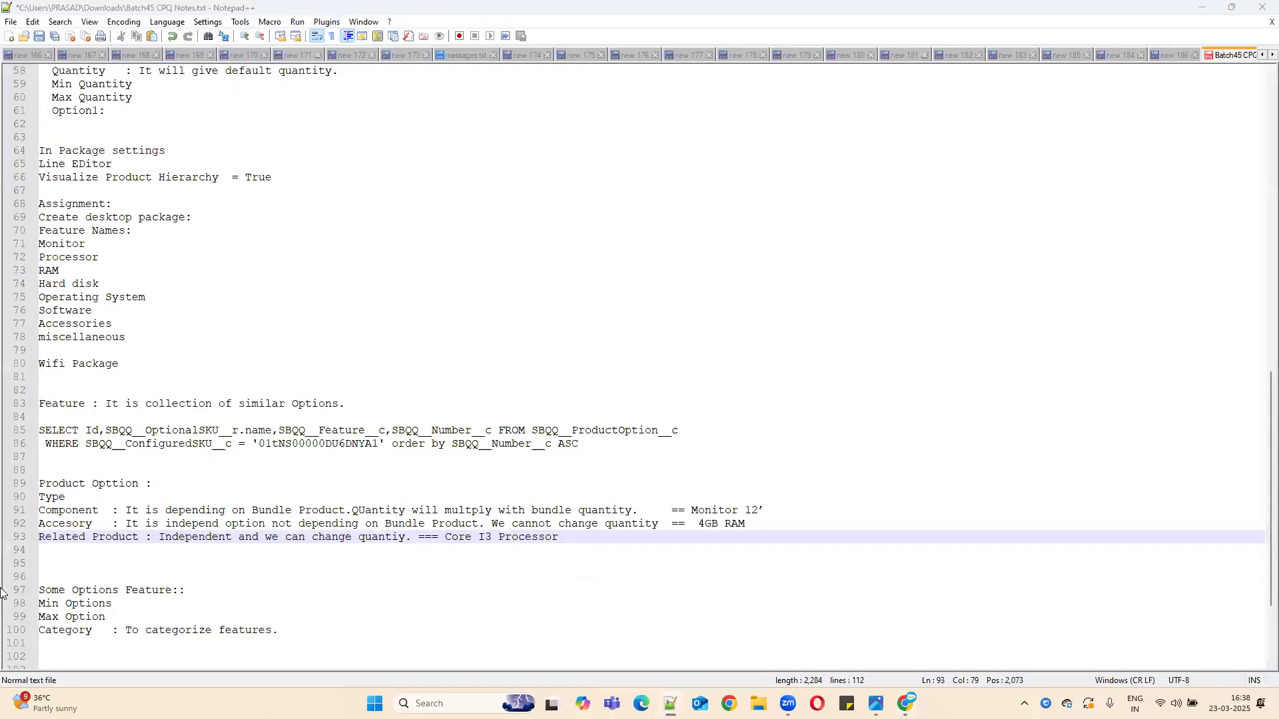
{"action": "key", "text": "alt+Tab"}
{"action": "left_click", "coordinate": [21, 543]}
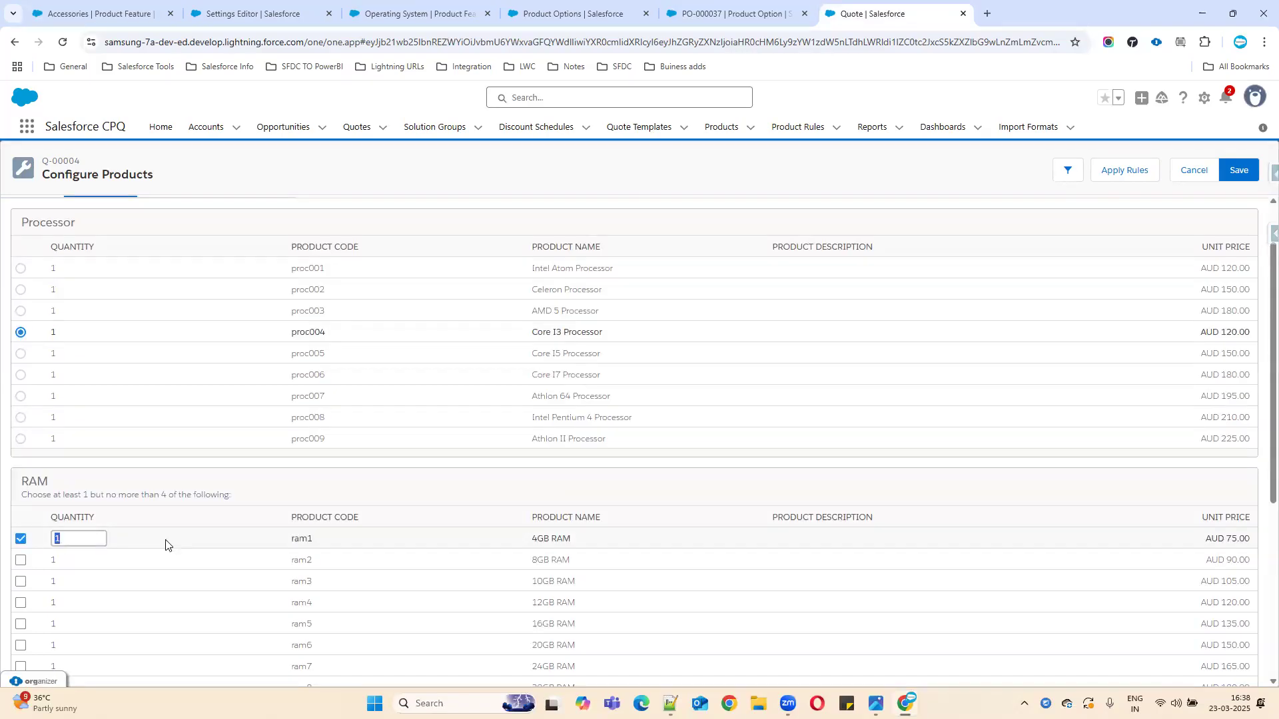
{"action": "scroll", "coordinate": [374, 543], "scroll_direction": "down", "scroll_amount": 2}
{"action": "scroll", "coordinate": [375, 543], "scroll_direction": "down", "scroll_amount": 3}
{"action": "left_click", "coordinate": [21, 488]}
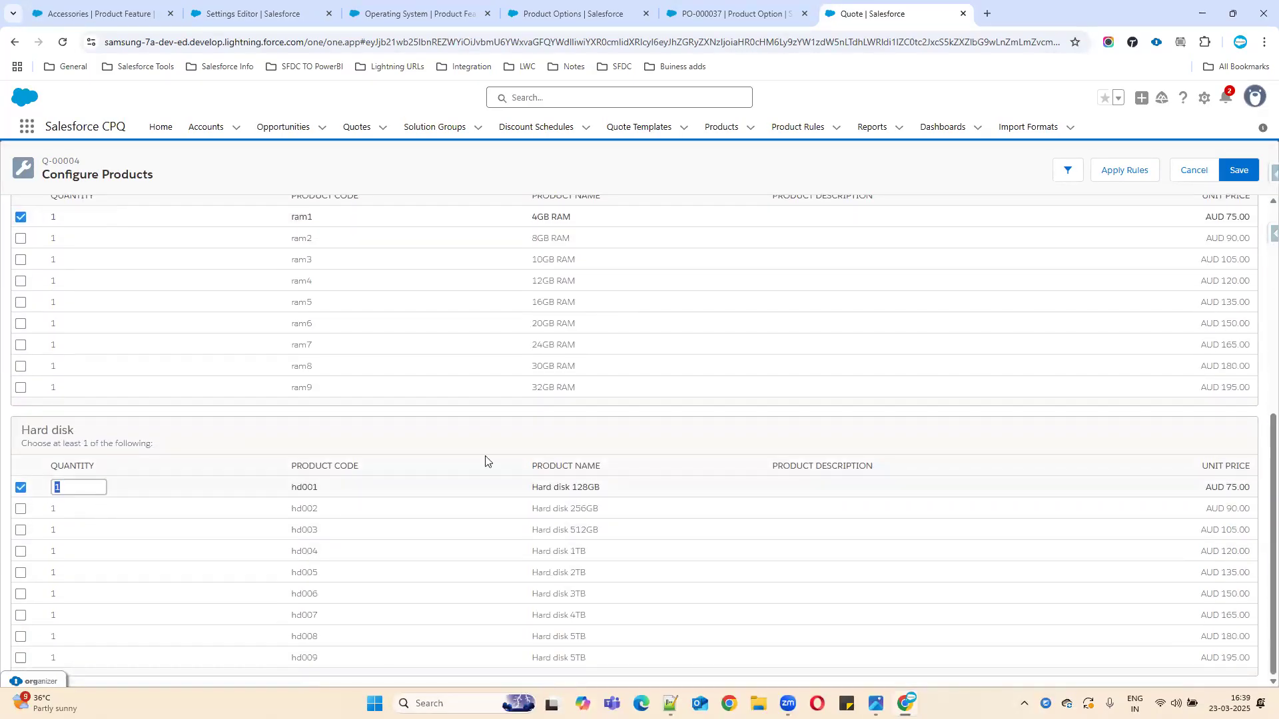
Step: Select 7-Zip in the Software options and open the Accessories options
{"action": "scroll", "coordinate": [486, 461], "scroll_direction": "up", "scroll_amount": 6}
{"action": "left_click", "coordinate": [191, 256]}
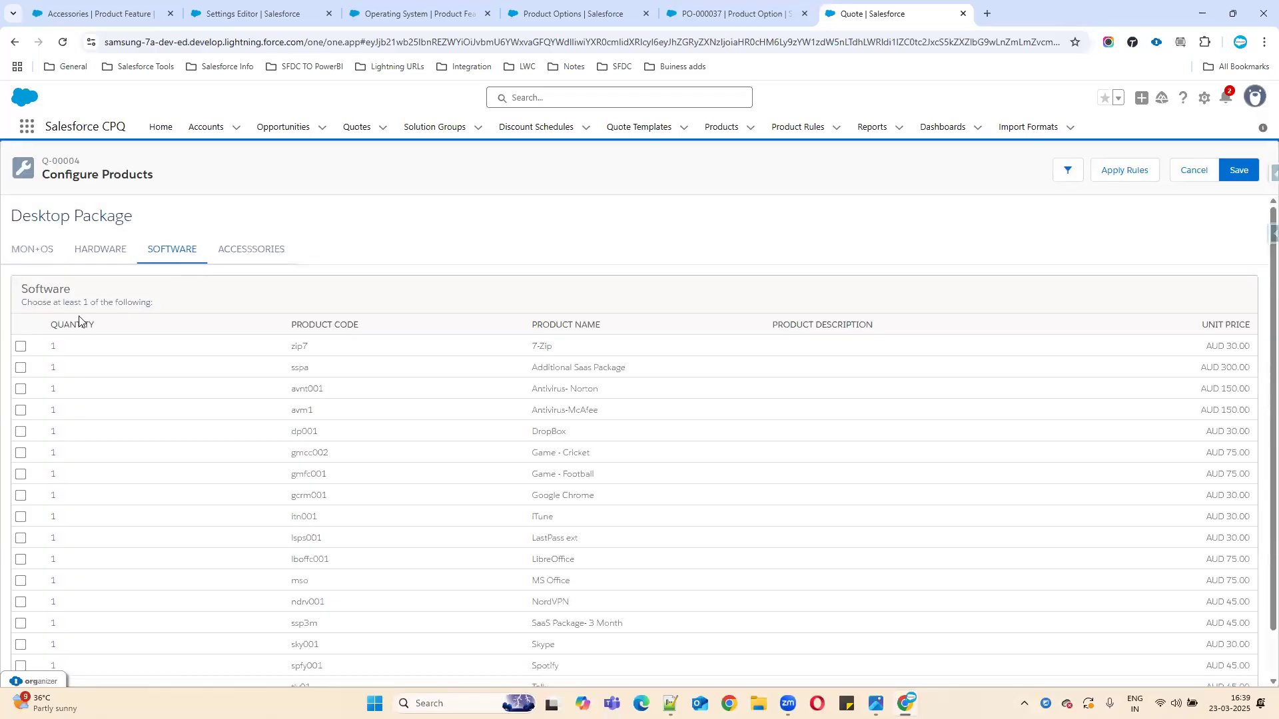
{"action": "left_click", "coordinate": [21, 347]}
{"action": "scroll", "coordinate": [265, 491], "scroll_direction": "down", "scroll_amount": 1}
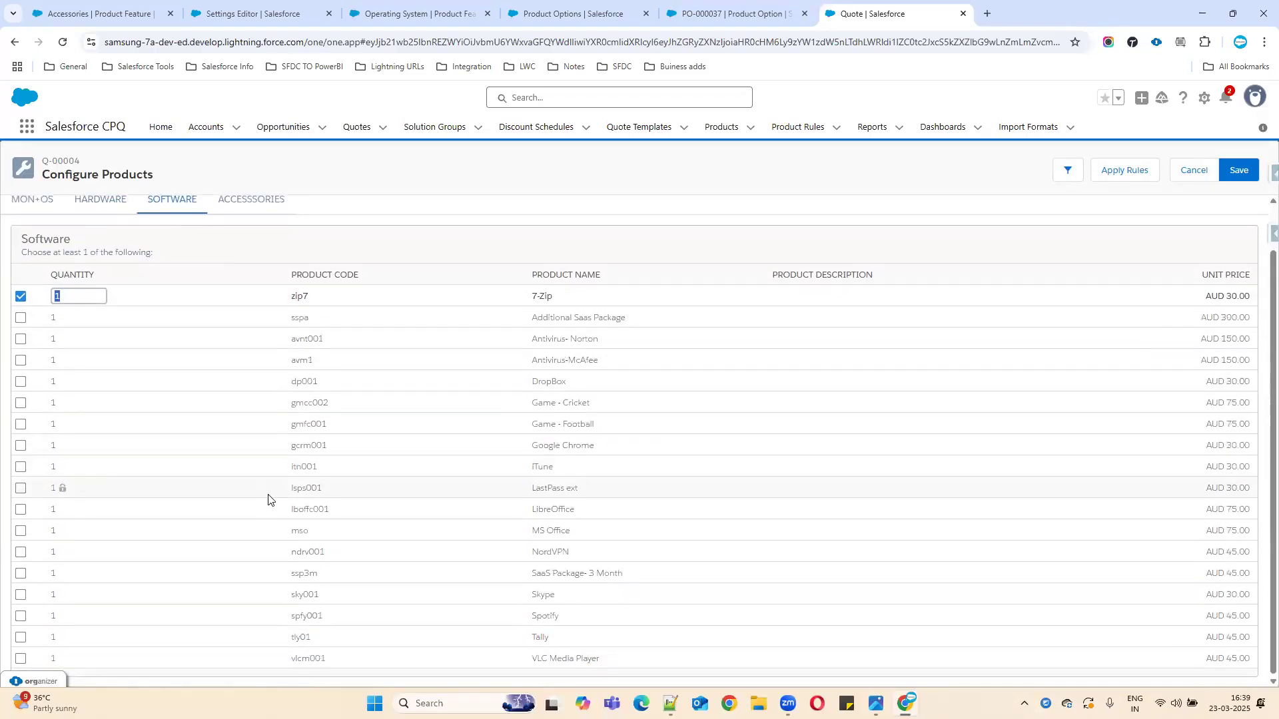
{"action": "left_click", "coordinate": [264, 207]}
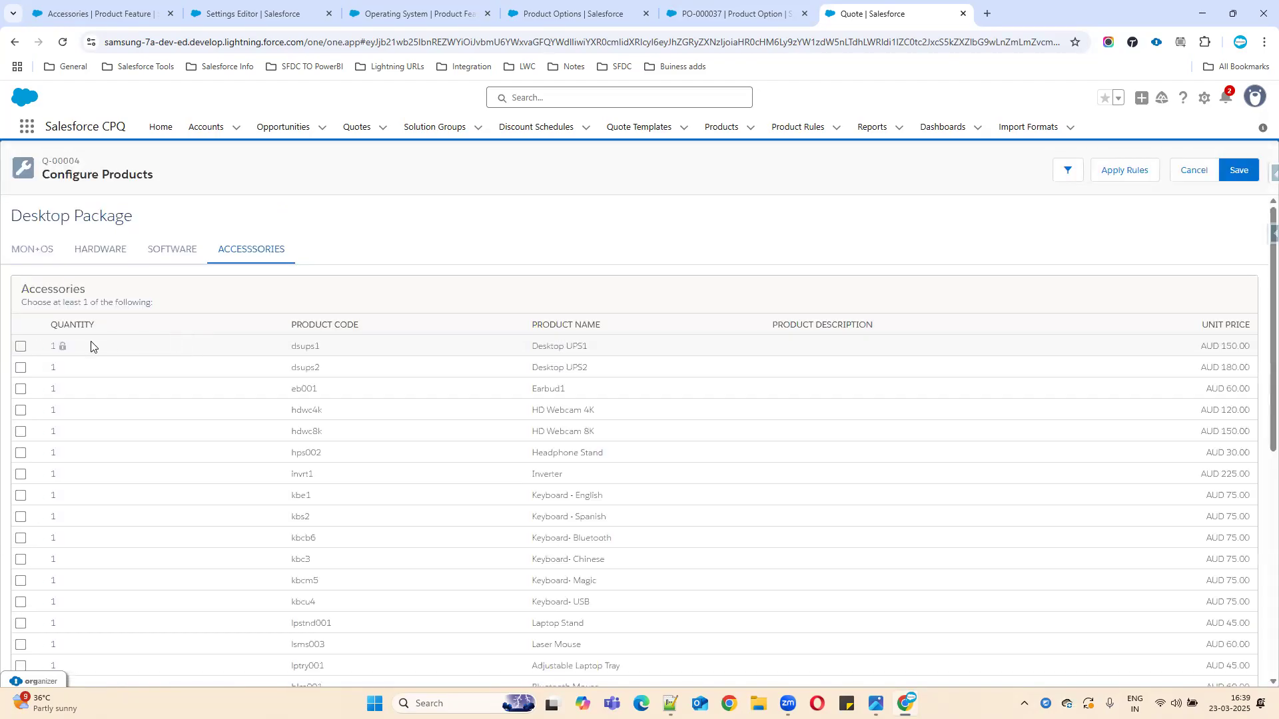
Step: Select and deselect Desktop UPS1, and try to save the configuration with no Accessories option selected
{"action": "left_click", "coordinate": [20, 346]}
{"action": "scroll", "coordinate": [32, 517], "scroll_direction": "down", "scroll_amount": 1}
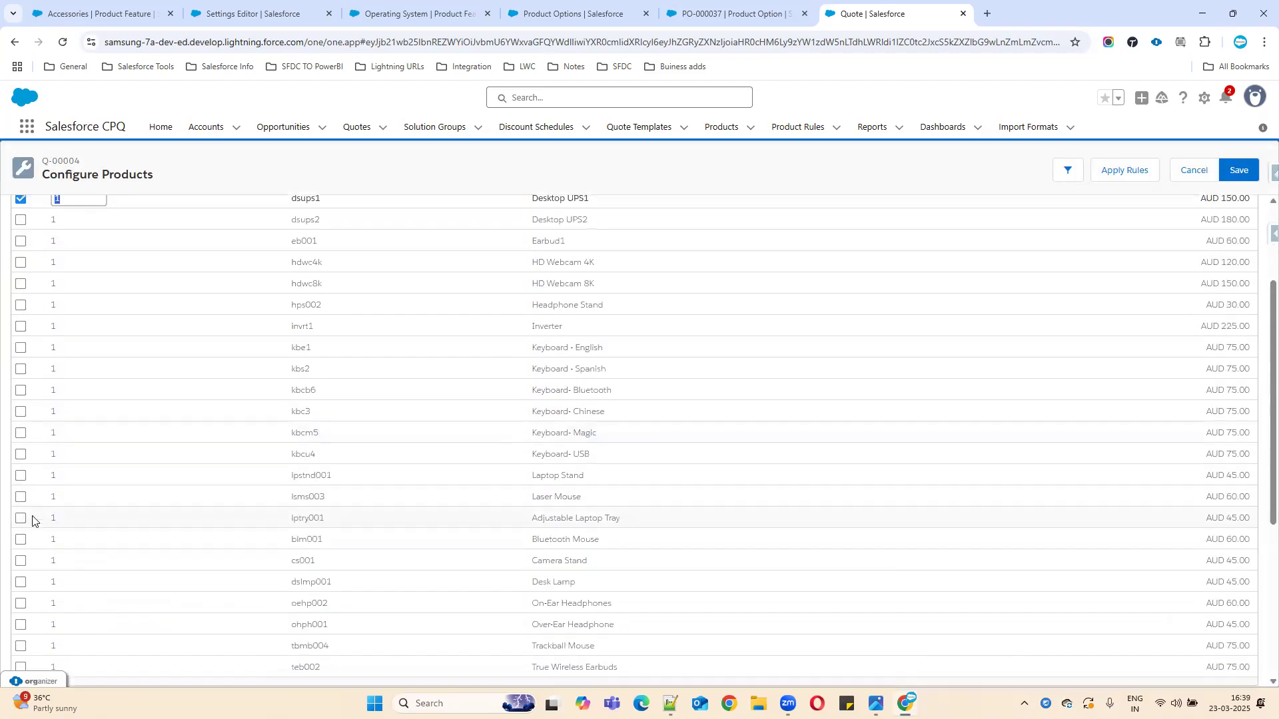
{"action": "scroll", "coordinate": [32, 520], "scroll_direction": "up", "scroll_amount": 1}
{"action": "left_click", "coordinate": [20, 346]}
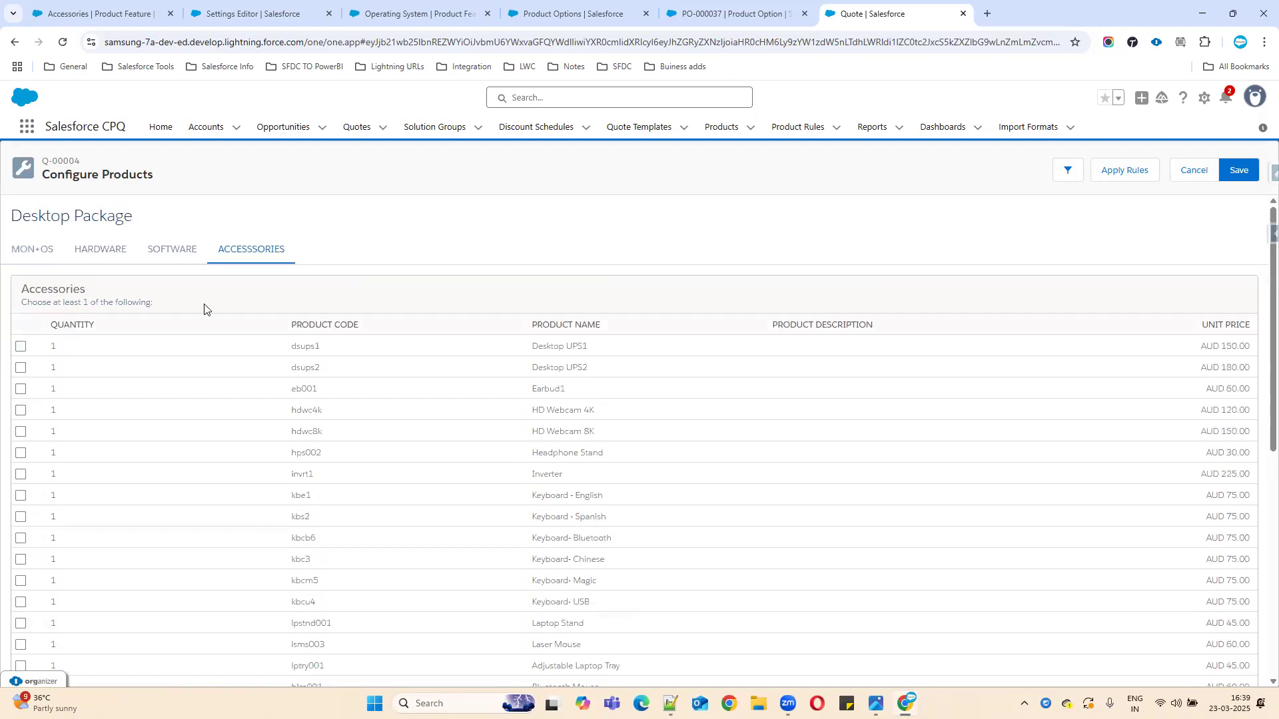
{"action": "left_click", "coordinate": [1234, 184]}
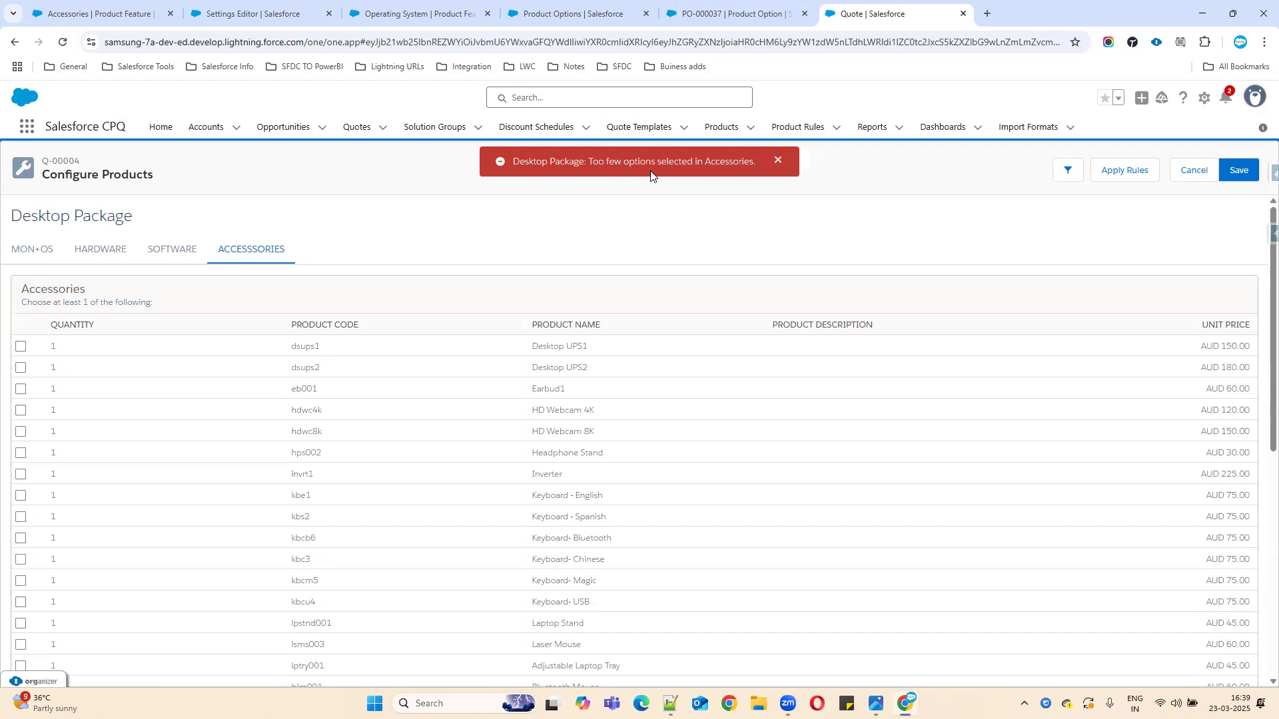
Step: Select Desktop UPS1 and Desktop Backup, then save the Desktop Package configuration to the quote
{"action": "left_click", "coordinate": [21, 346]}
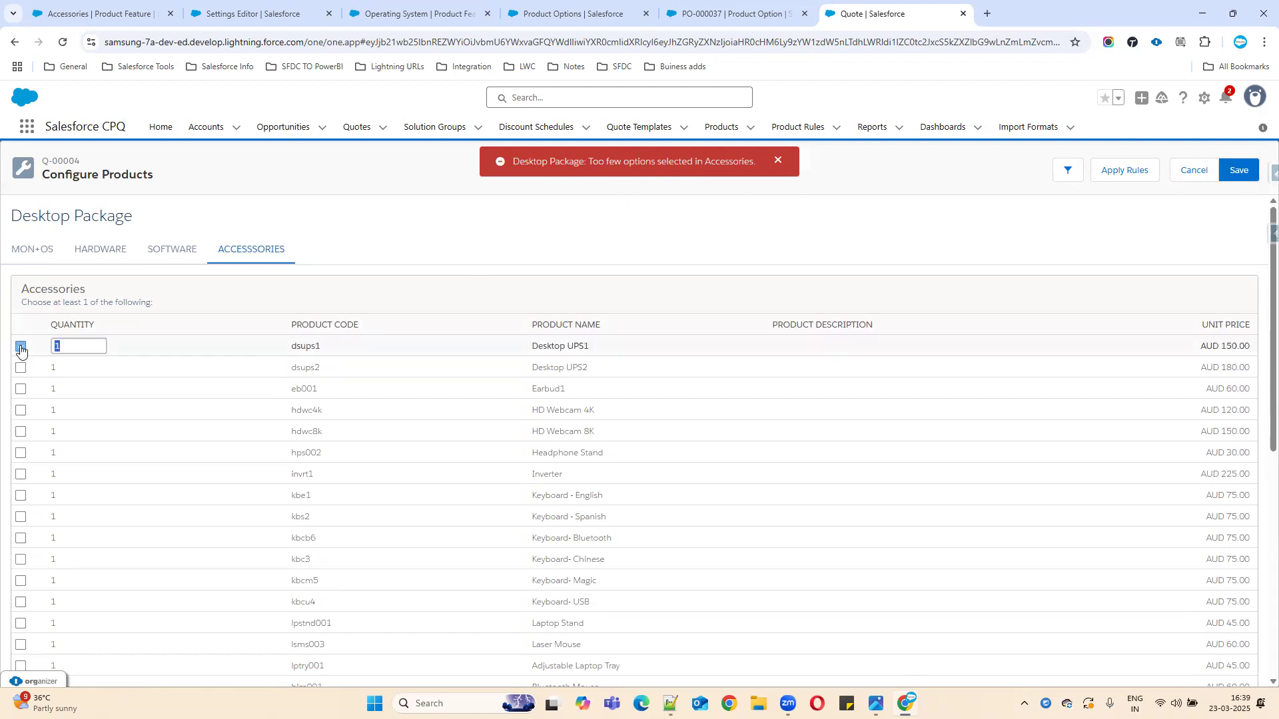
{"action": "scroll", "coordinate": [57, 485], "scroll_direction": "down", "scroll_amount": 2}
{"action": "scroll", "coordinate": [57, 487], "scroll_direction": "down", "scroll_amount": 3}
{"action": "left_click", "coordinate": [21, 582]}
{"action": "left_click", "coordinate": [1257, 169]}
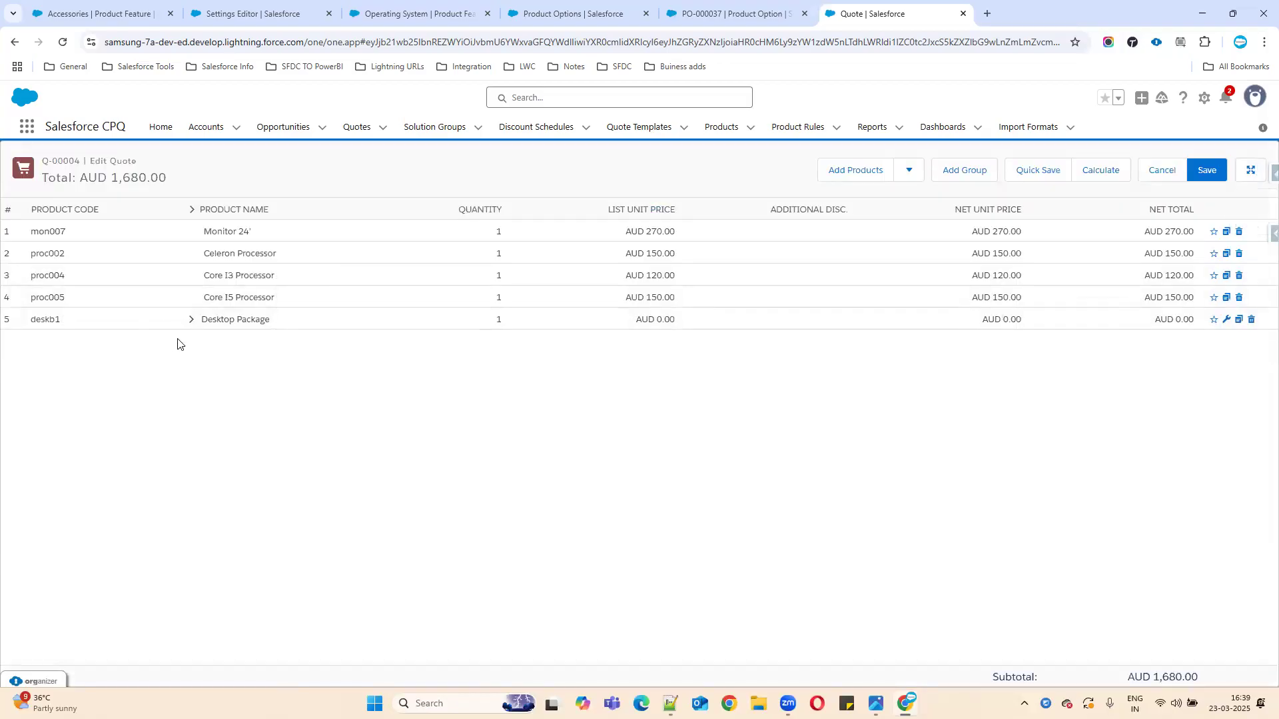
Step: Expand the Desktop Package line in the quote and compare its Monitor 12', 4GB RAM and Core I3 Processor lines with the notes
{"action": "left_click", "coordinate": [191, 319]}
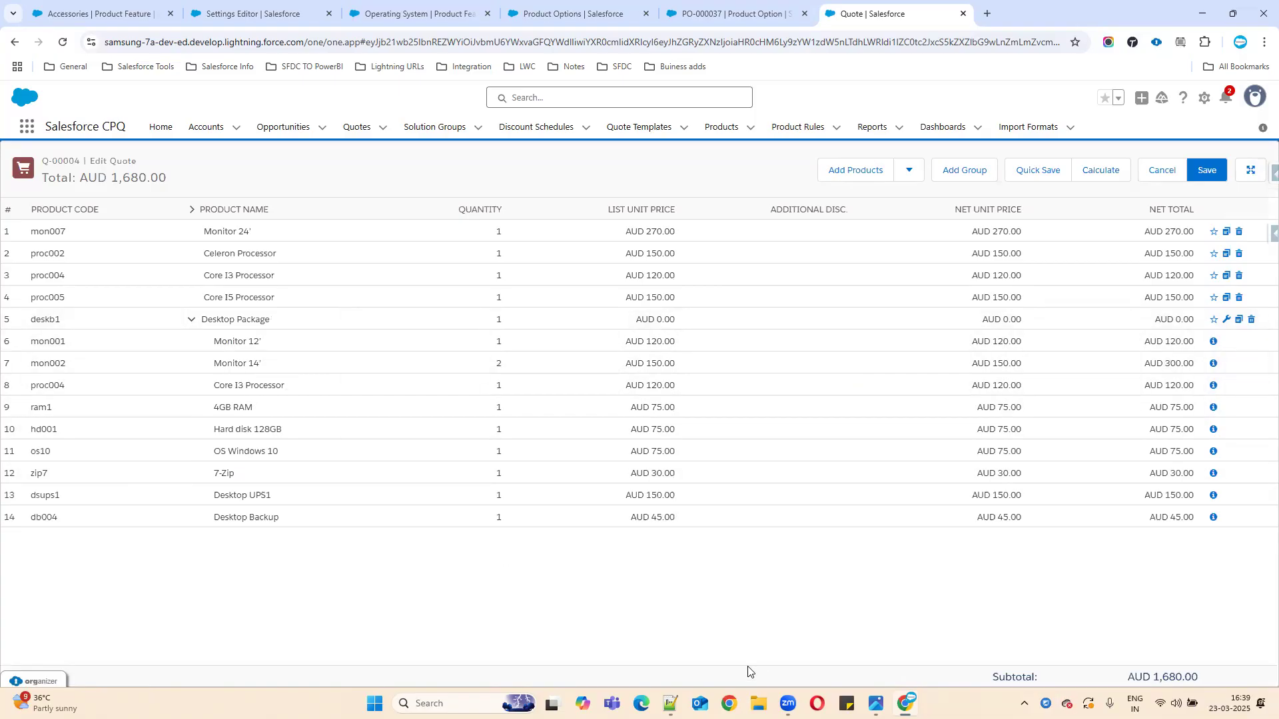
{"action": "key", "text": "alt+Tab"}
{"action": "left_click", "coordinate": [670, 703]}
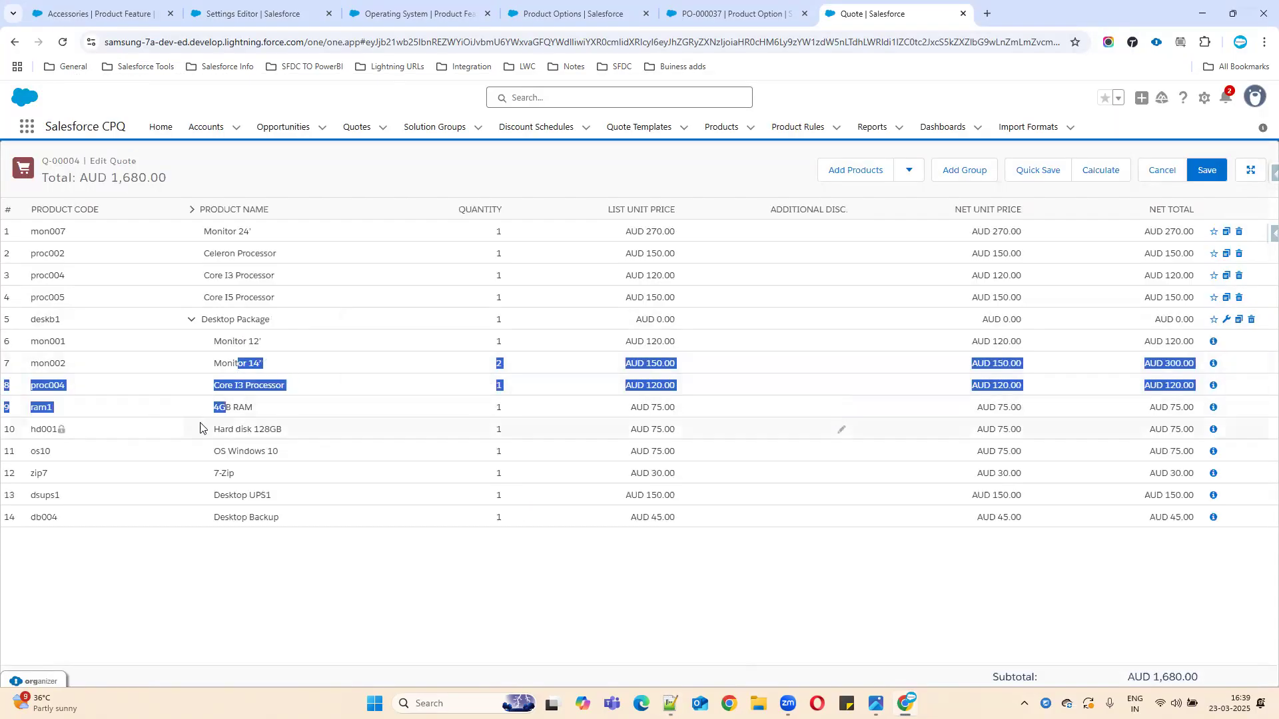
{"action": "left_click", "coordinate": [333, 413]}
{"action": "left_click_drag", "start_coordinate": [333, 413], "coordinate": [377, 388]}
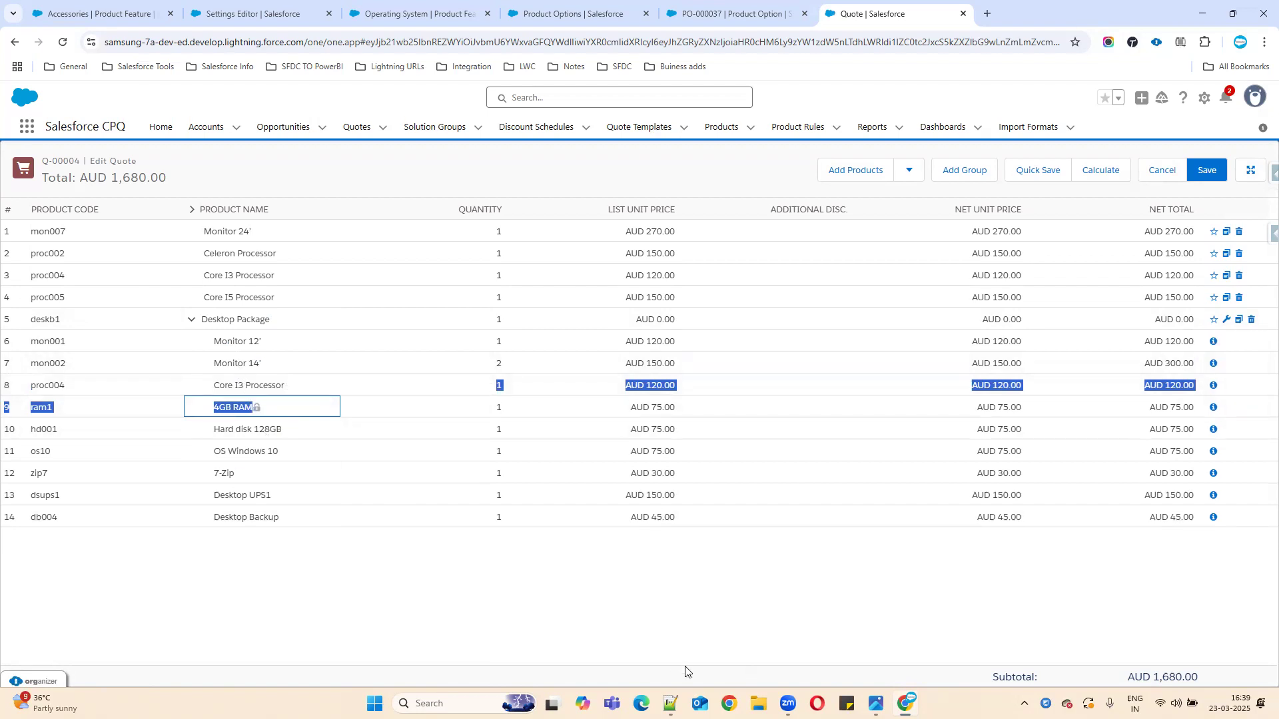
{"action": "key", "text": "alt+Tab"}
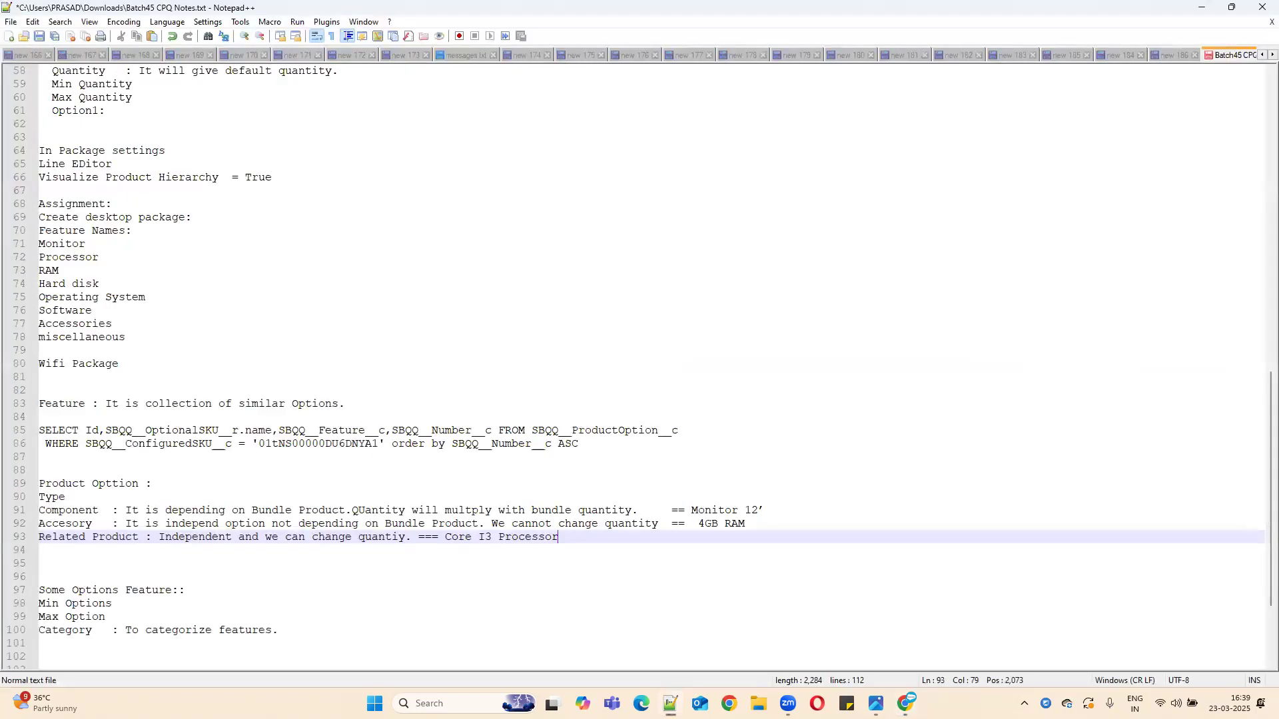
{"action": "key", "text": "alt+Tab"}
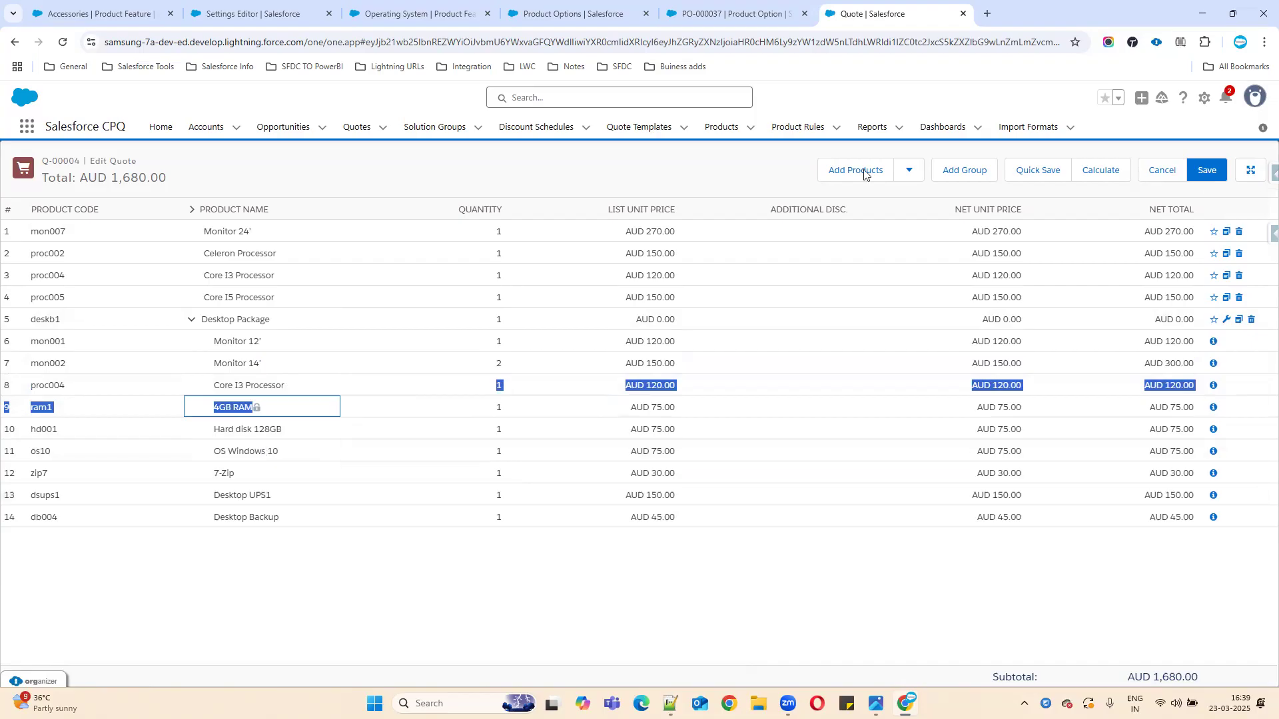
{"action": "left_click", "coordinate": [297, 603]}
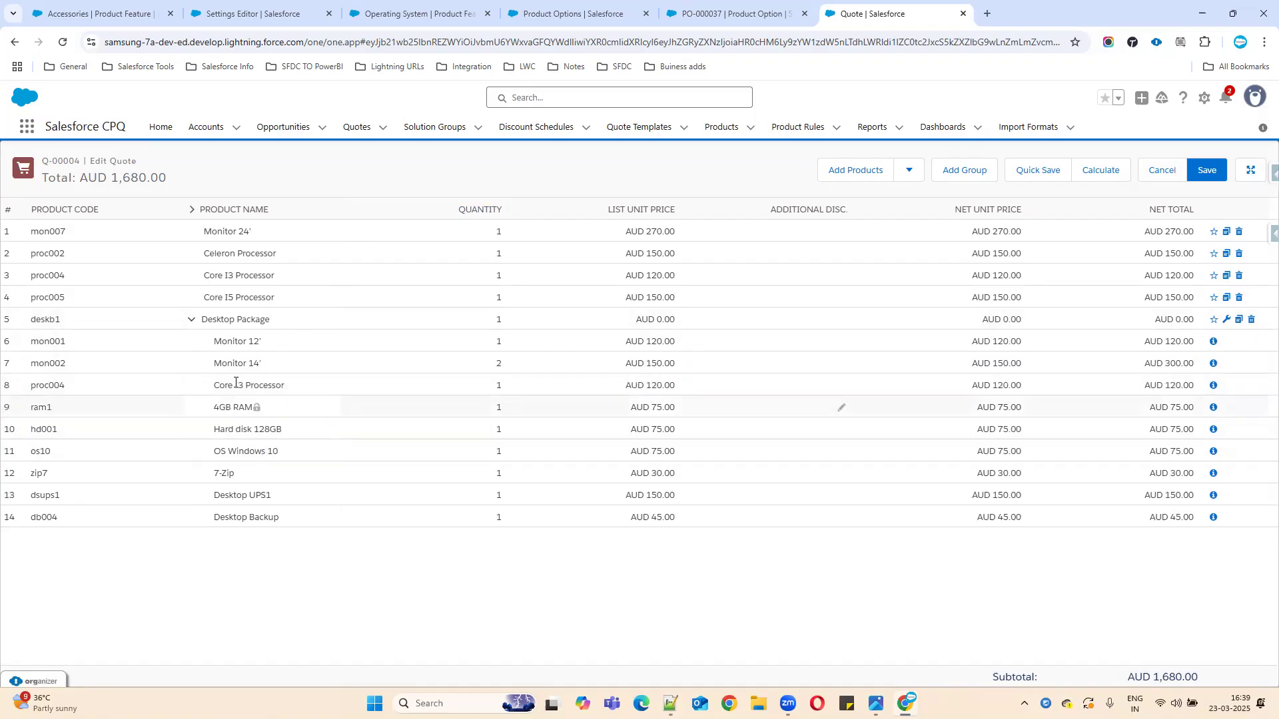
Step: Check the Monitor 12' line's quantity, then set the Desktop Package quantity to 5 in the quote
{"action": "left_click_drag", "start_coordinate": [214, 342], "coordinate": [408, 345]}
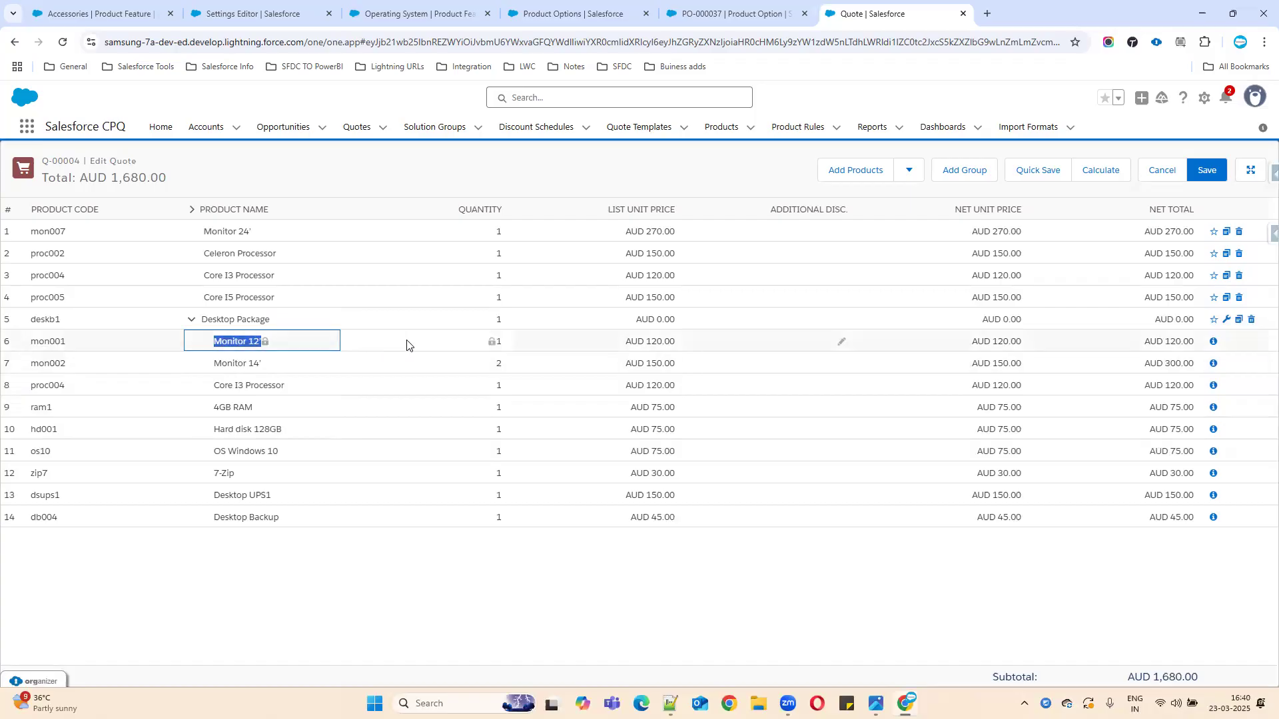
{"action": "left_click", "coordinate": [490, 345]}
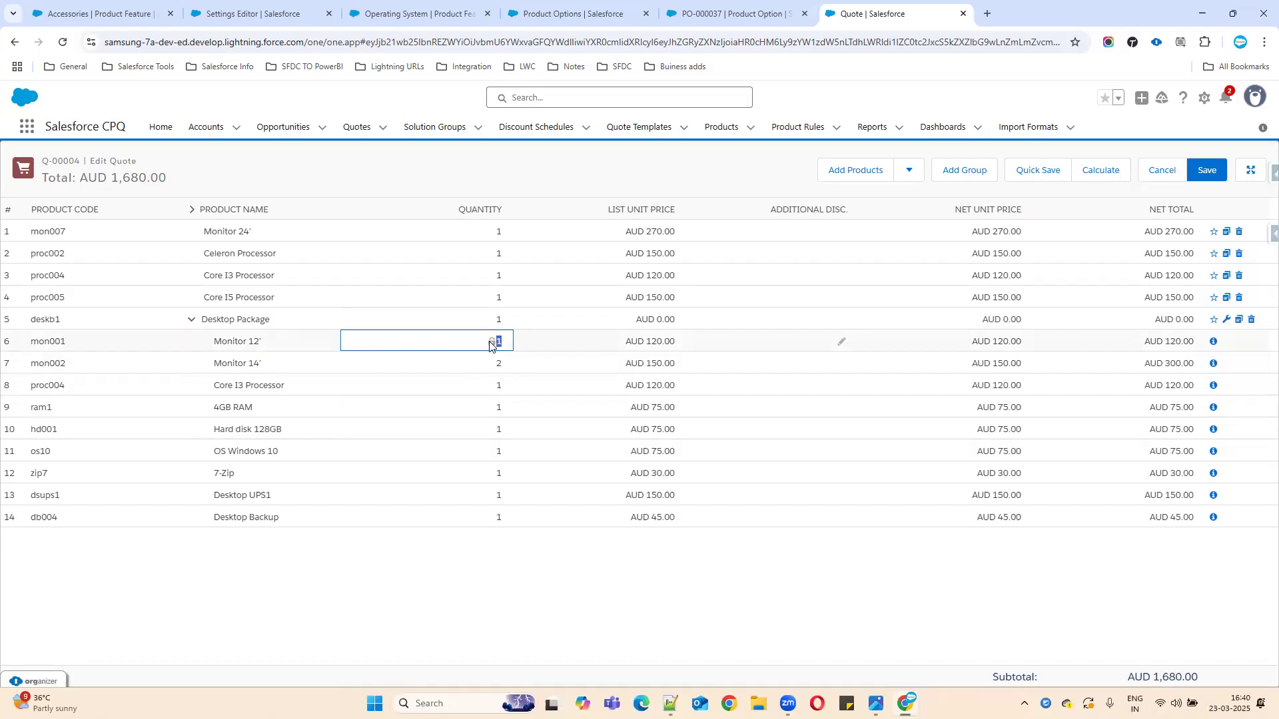
{"action": "left_click", "coordinate": [489, 322]}
{"action": "left_click", "coordinate": [490, 323]}
{"action": "left_click", "coordinate": [499, 326]}
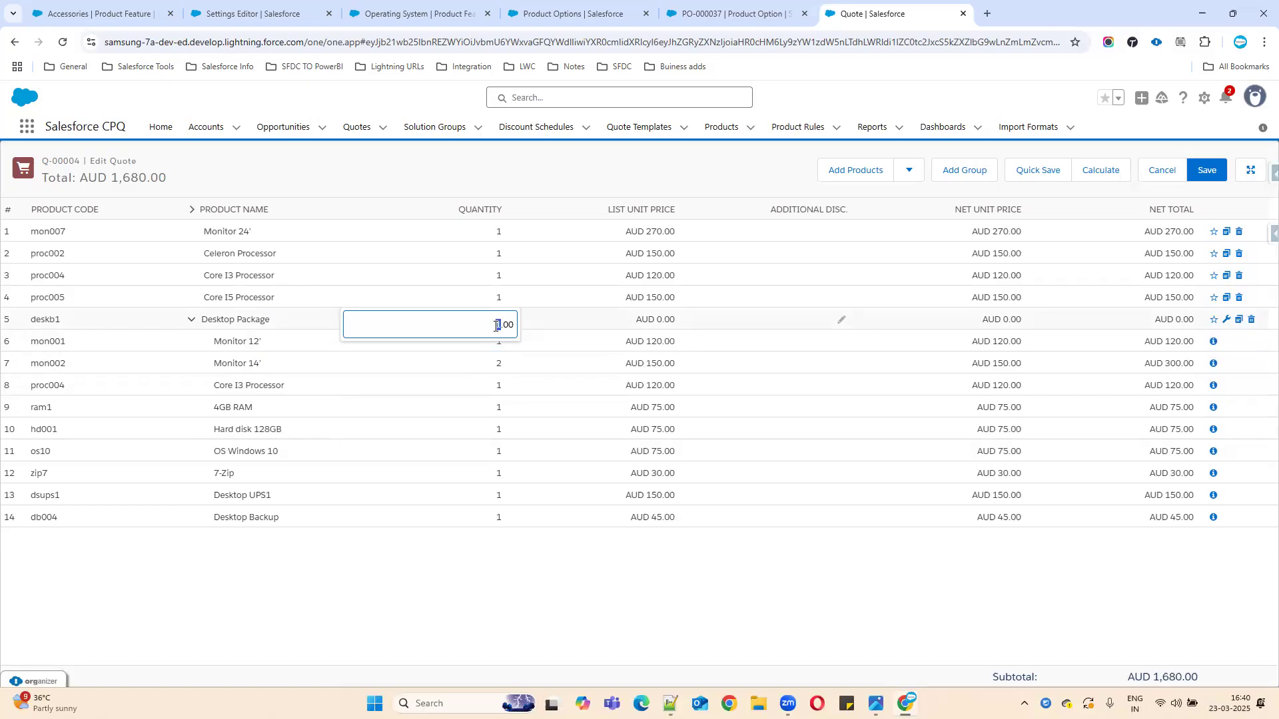
{"action": "left_click", "coordinate": [503, 580]}
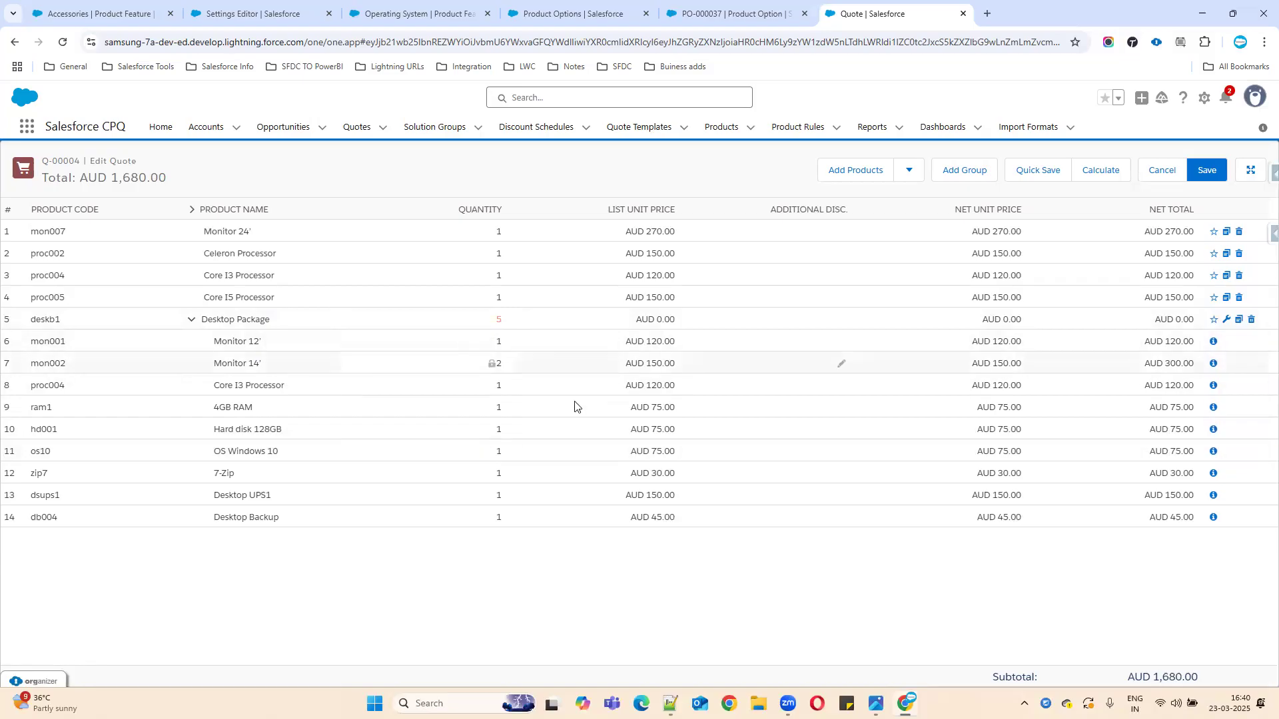
Step: Append "1 * 5 = 5" to the Monitor 12' example in the Component note in Notepad++, and recalculate the quote
{"action": "left_click", "coordinate": [670, 704]}
{"action": "left_click_drag", "start_coordinate": [125, 510], "coordinate": [638, 511]}
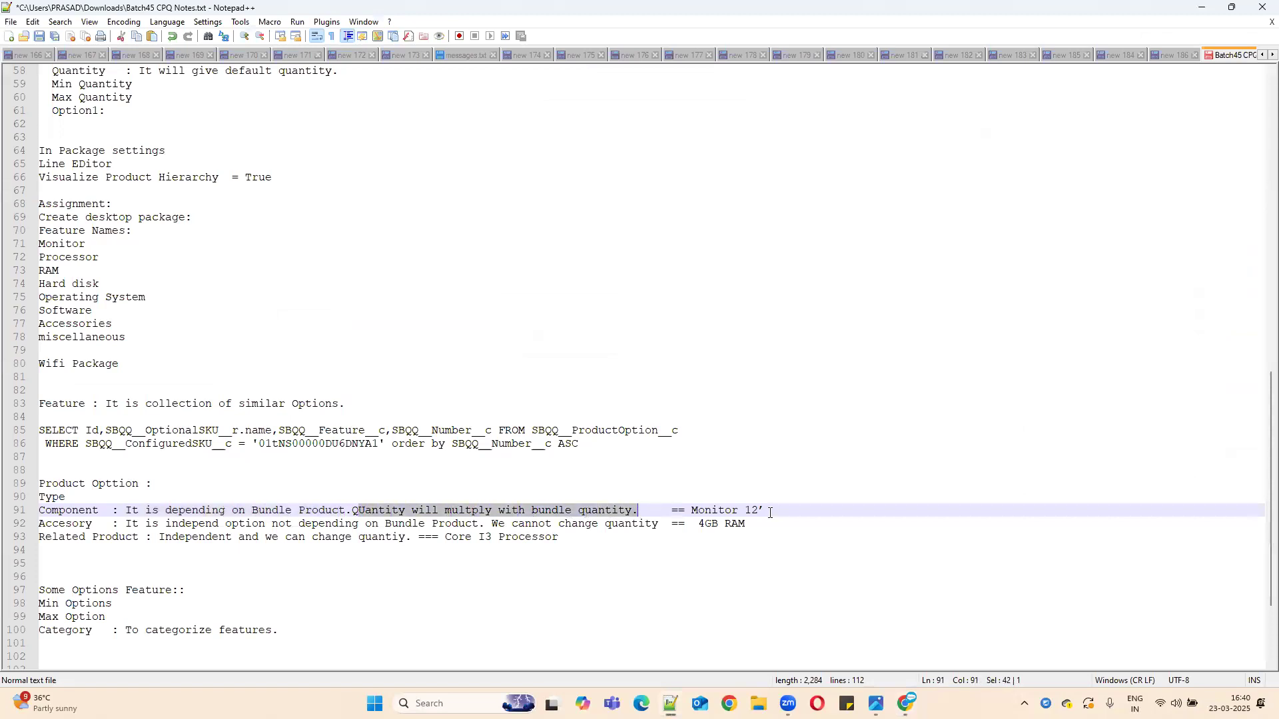
{"action": "key", "text": "End"}
{"action": "type", "text": "1"}
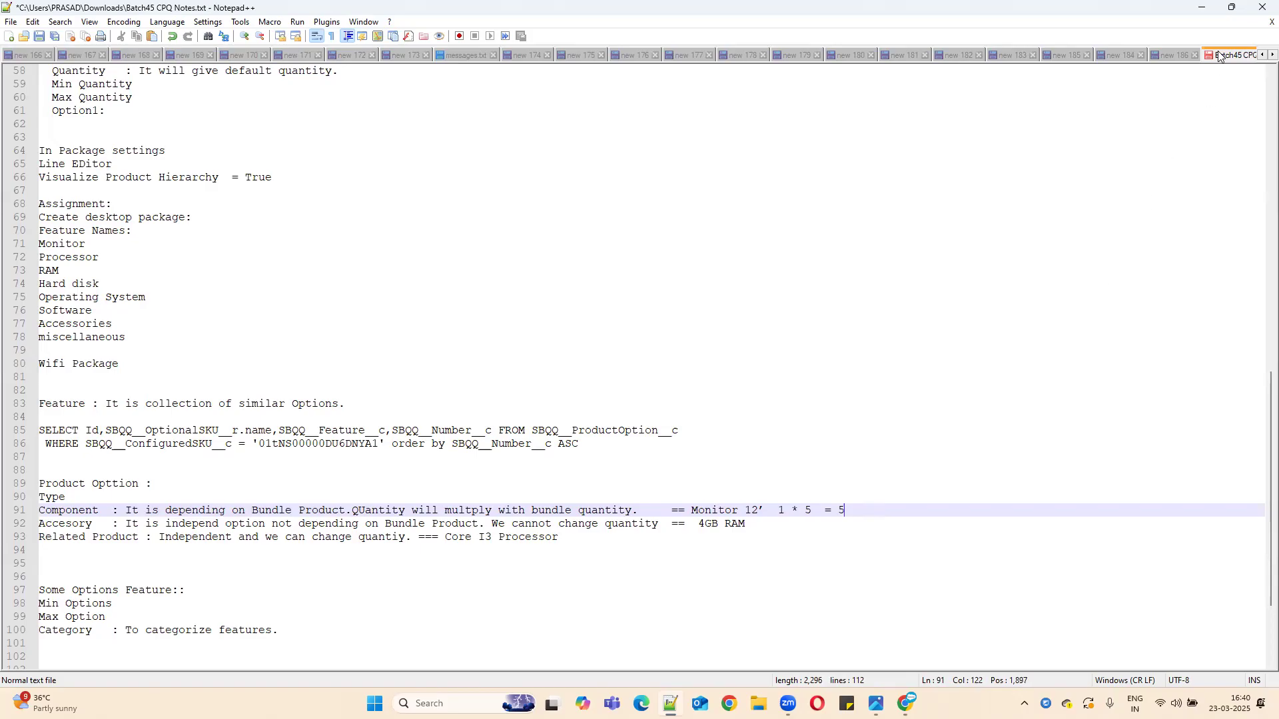
{"action": "left_click", "coordinate": [1203, 7]}
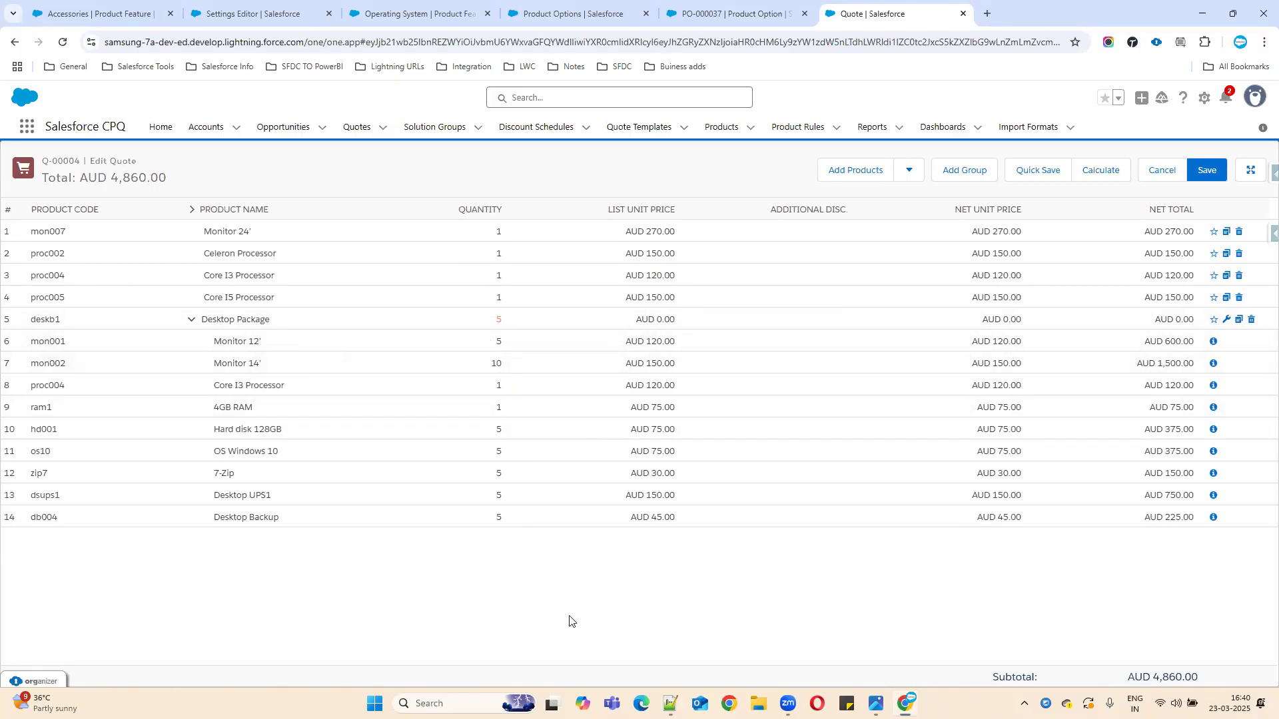
Step: Compare the Component note with the quantities of Monitor 14', 4GB RAM, Hard disk 128GB, 7-Zip, Desktop UPS1 and Desktop Backup in the quote
{"action": "key", "text": "alt+Tab"}
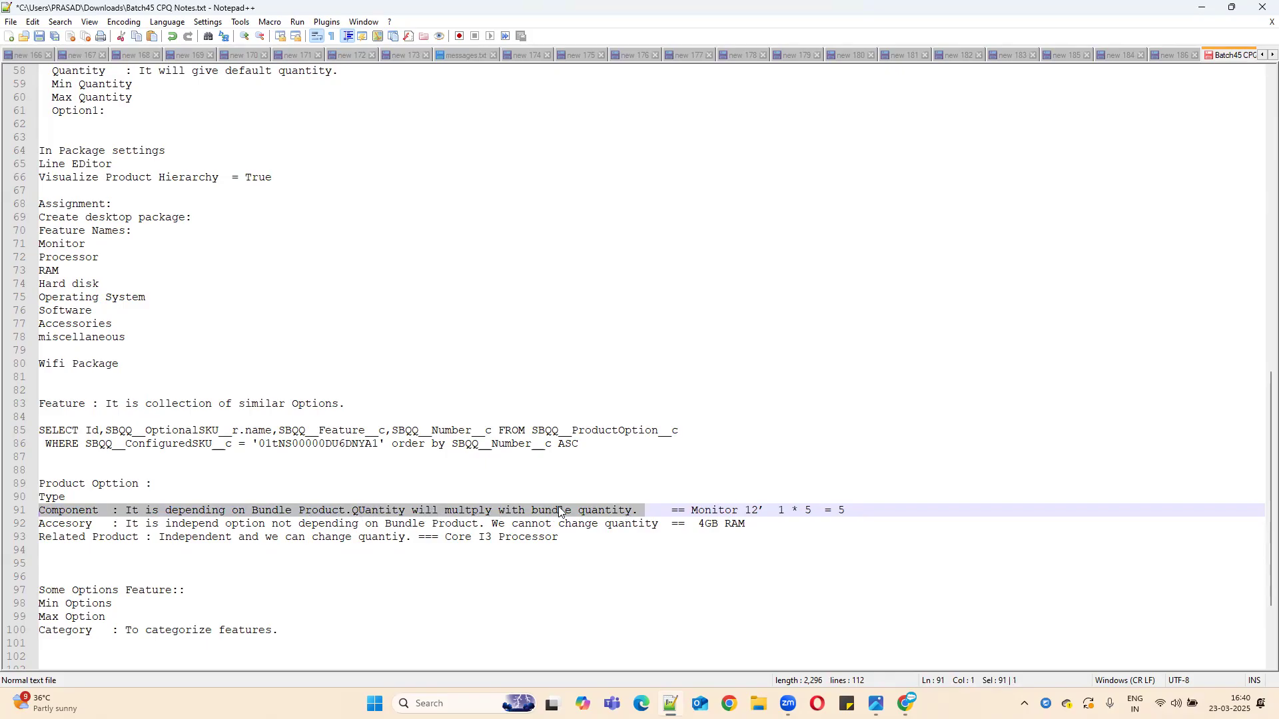
{"action": "left_click", "coordinate": [1205, 8]}
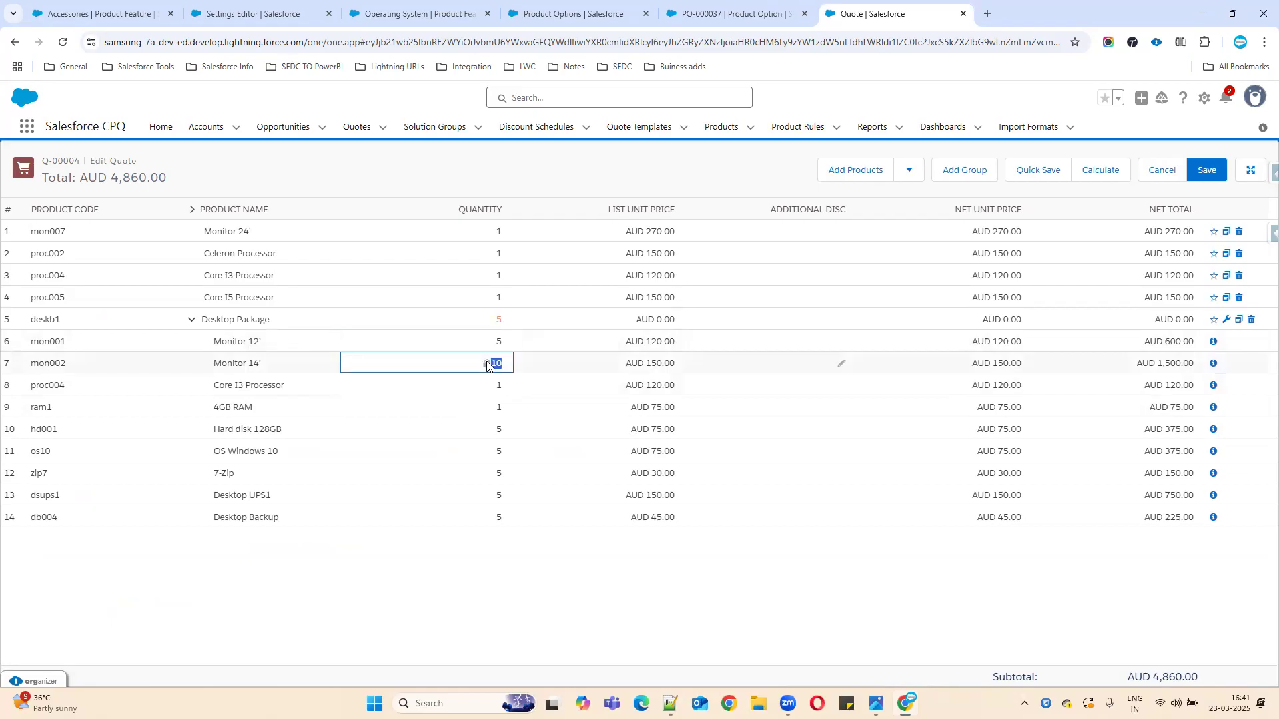
{"action": "left_click", "coordinate": [493, 408]}
{"action": "left_click", "coordinate": [494, 432]}
{"action": "left_click", "coordinate": [491, 474]}
{"action": "left_click", "coordinate": [491, 495]}
{"action": "left_click", "coordinate": [488, 518]}
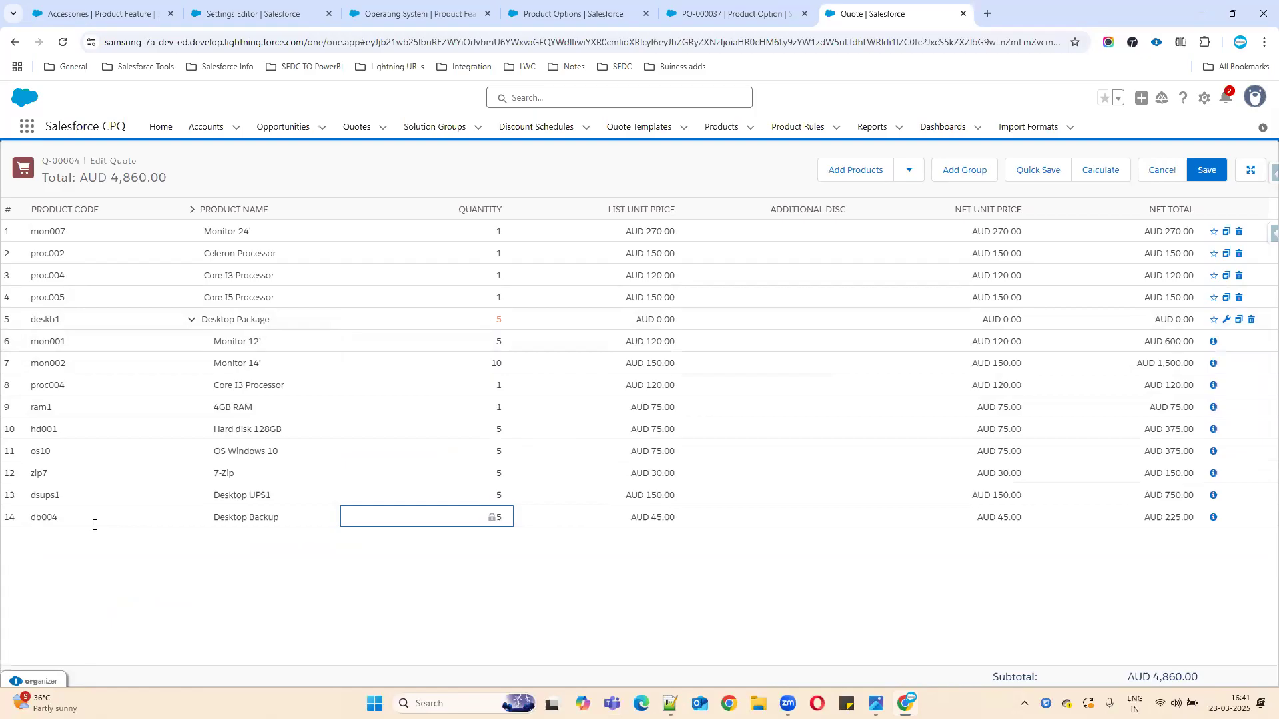
Step: Check the Accessory definition in the notes against the 4GB RAM line's quantity in the quote
{"action": "key", "text": "alt+Tab"}
{"action": "left_click_drag", "start_coordinate": [126, 524], "coordinate": [692, 523]}
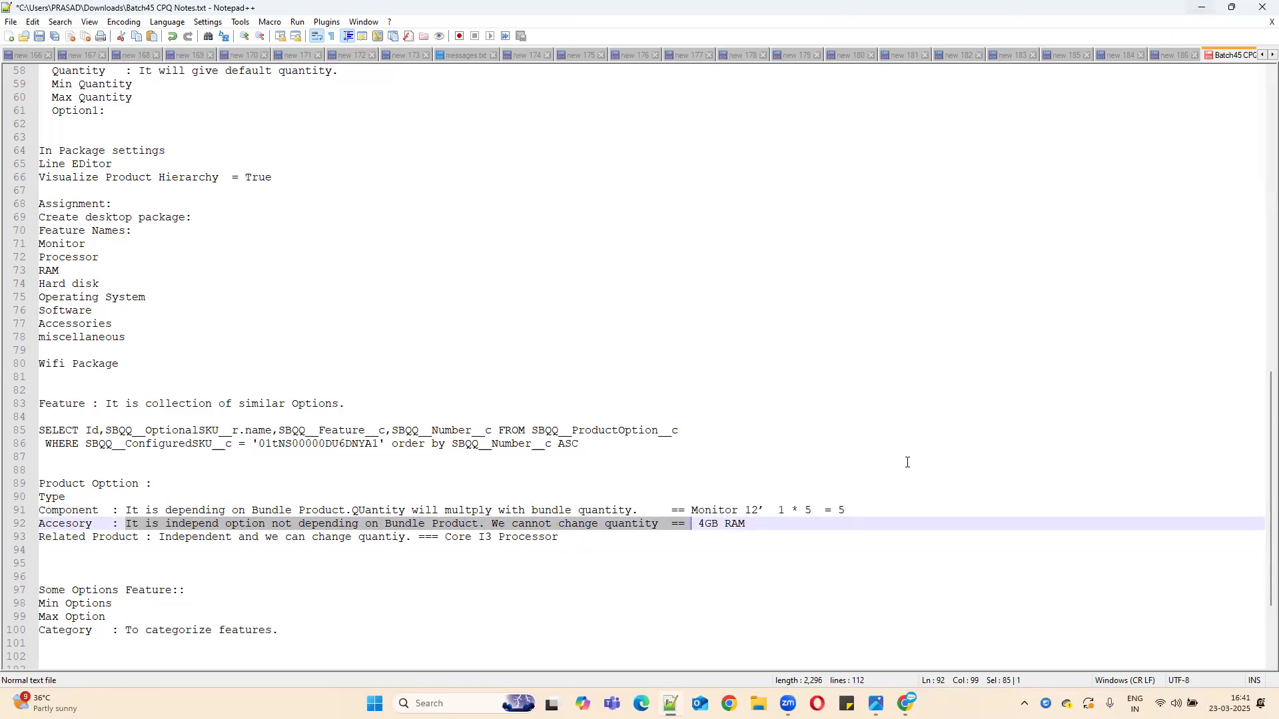
{"action": "left_click", "coordinate": [1201, 8]}
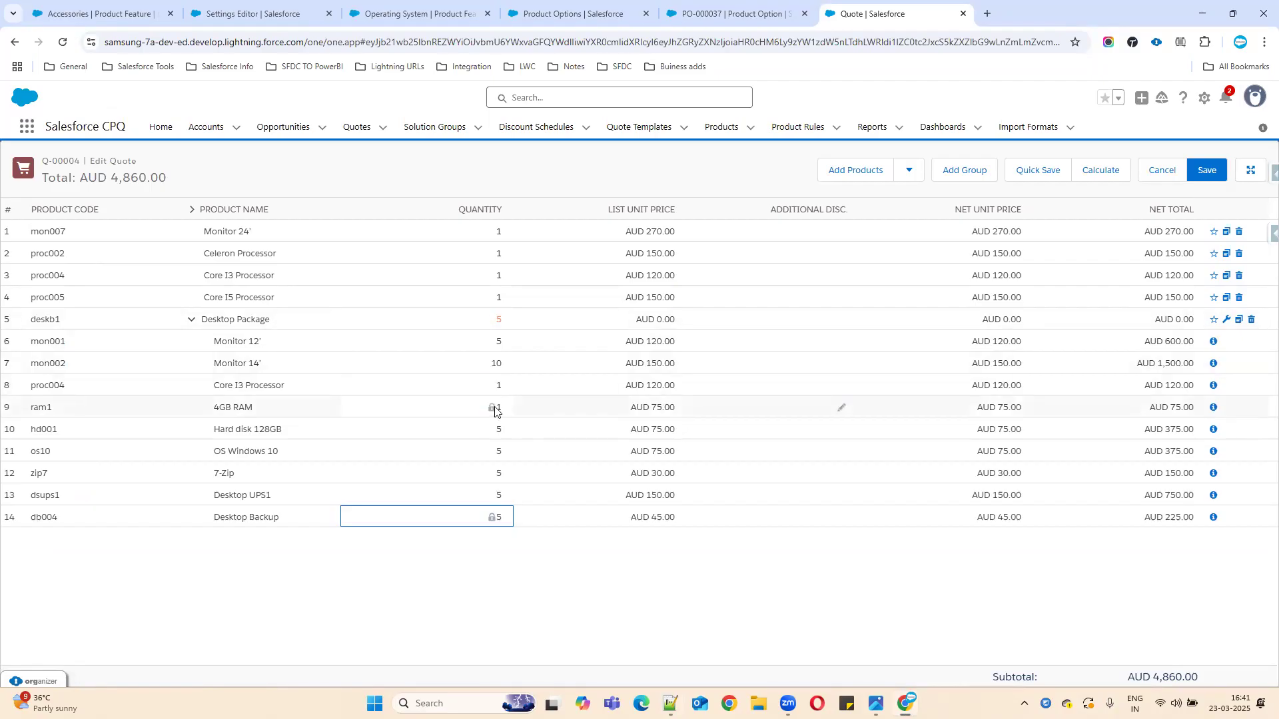
{"action": "left_click", "coordinate": [495, 409]}
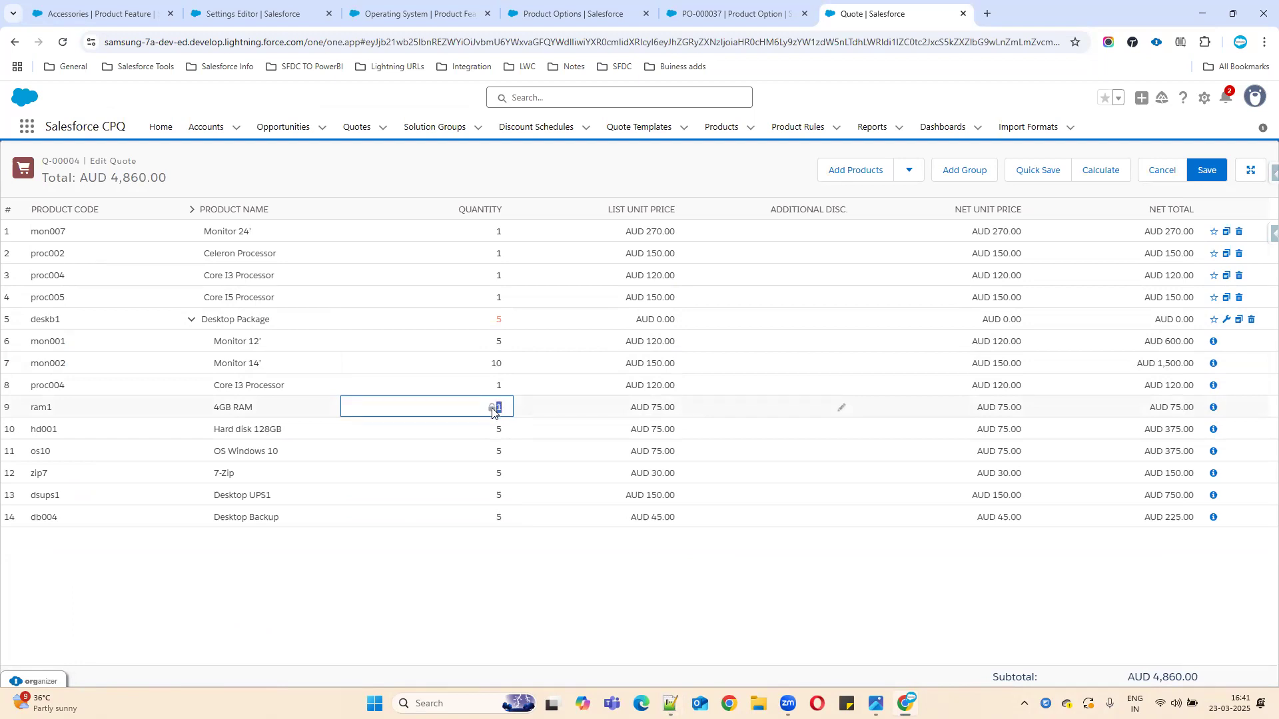
{"action": "key", "text": "alt+Tab"}
{"action": "left_click", "coordinate": [593, 525]}
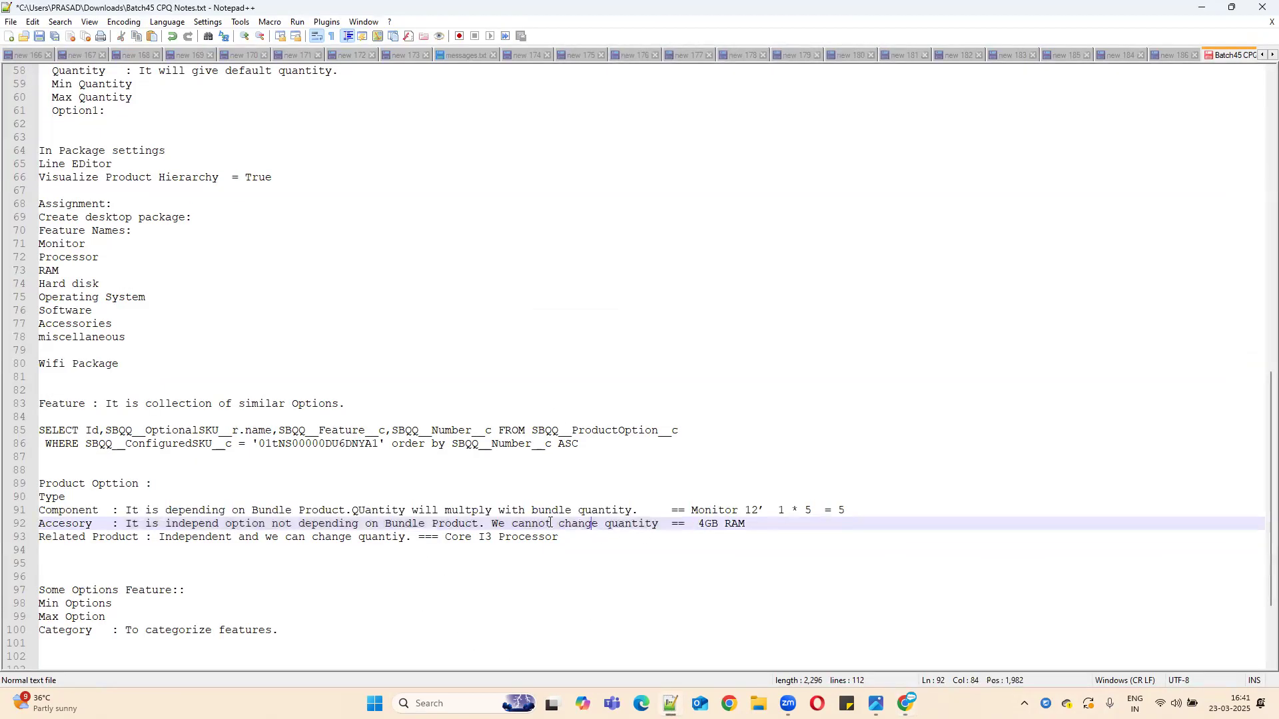
{"action": "left_click_drag", "start_coordinate": [486, 523], "coordinate": [659, 525]}
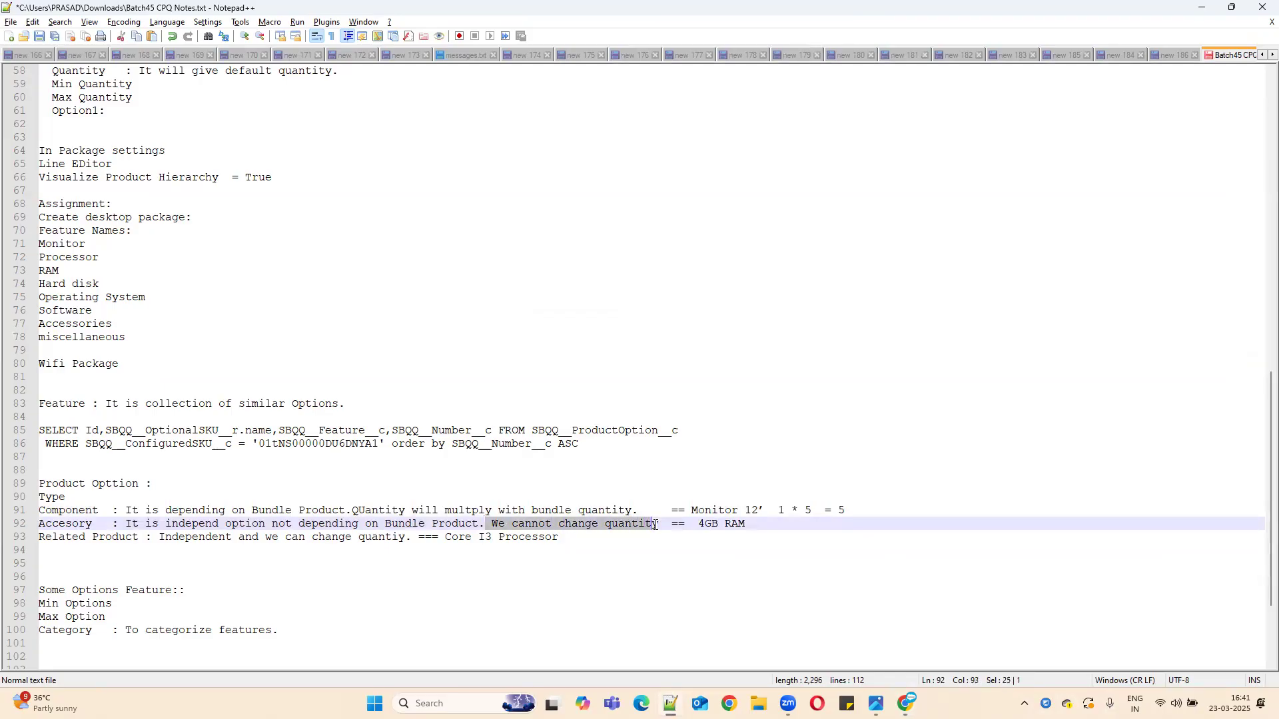
{"action": "key", "text": "alt+Tab"}
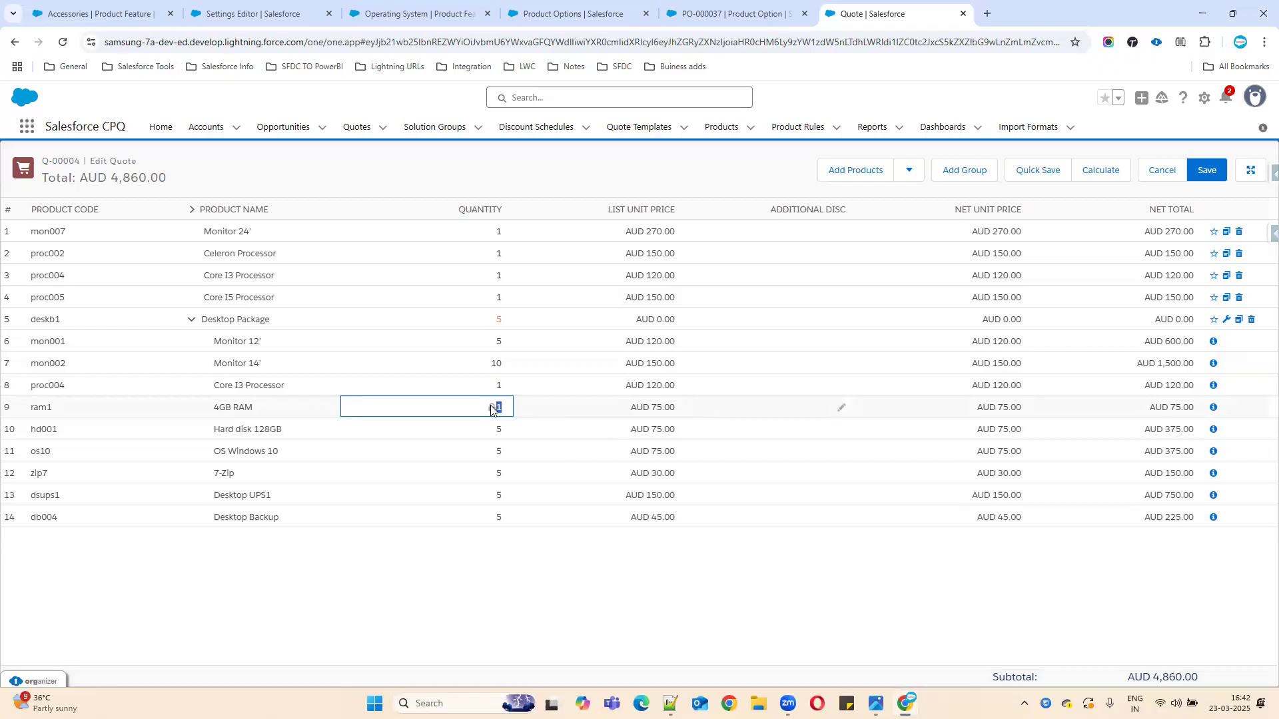
Step: Review the Related Product note and set the Core I3 Processor quantity to 11 within the Desktop Package
{"action": "key", "text": "alt+Tab"}
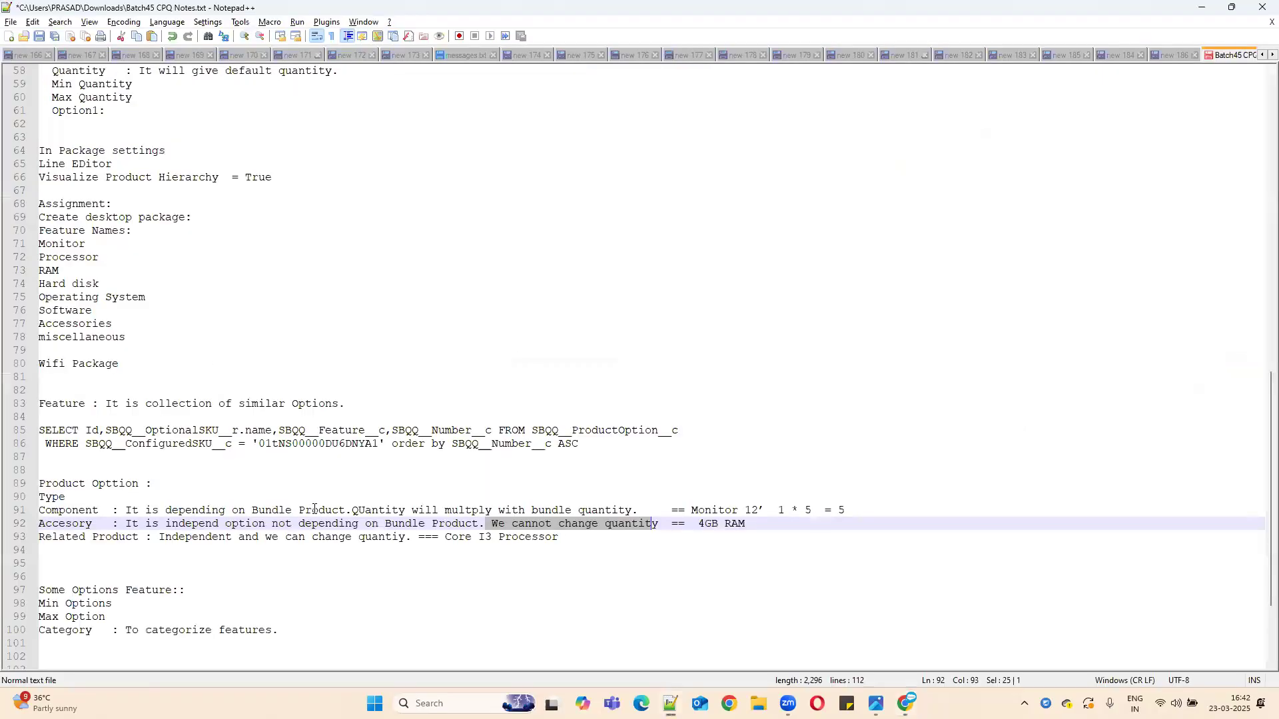
{"action": "left_click_drag", "start_coordinate": [144, 537], "coordinate": [38, 537]}
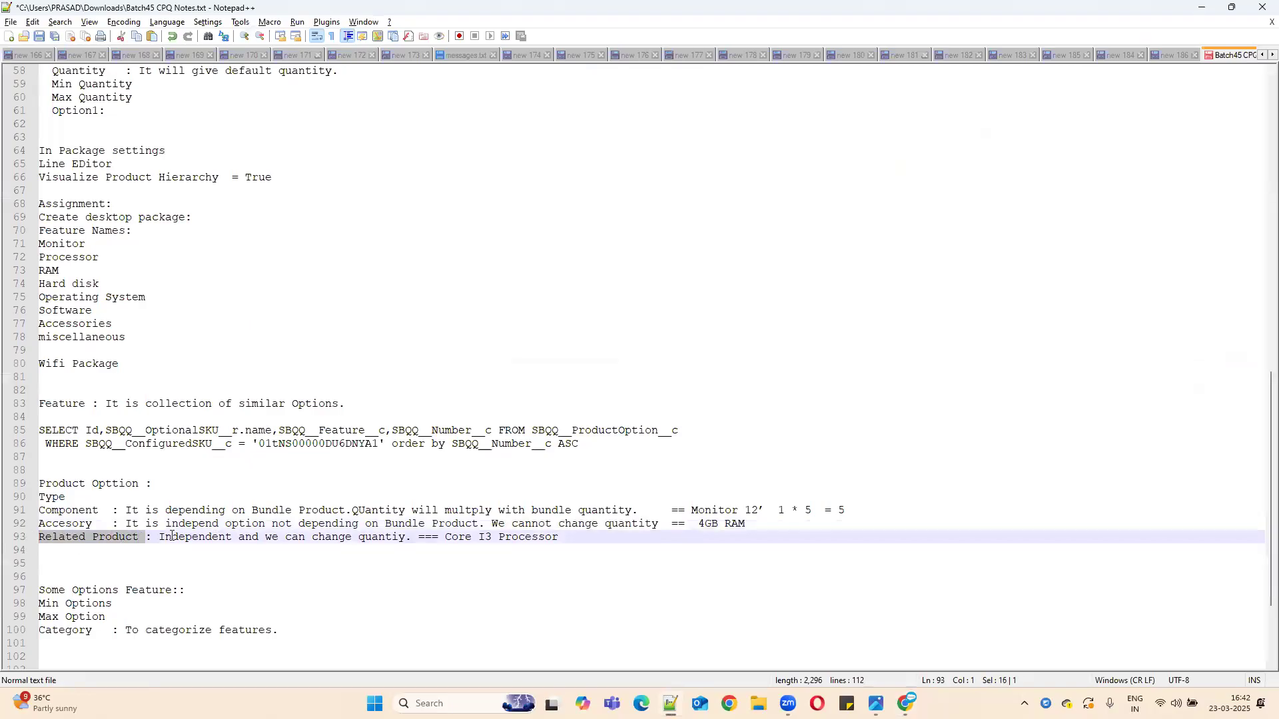
{"action": "left_click_drag", "start_coordinate": [158, 537], "coordinate": [410, 538]}
{"action": "key", "text": "alt+Tab"}
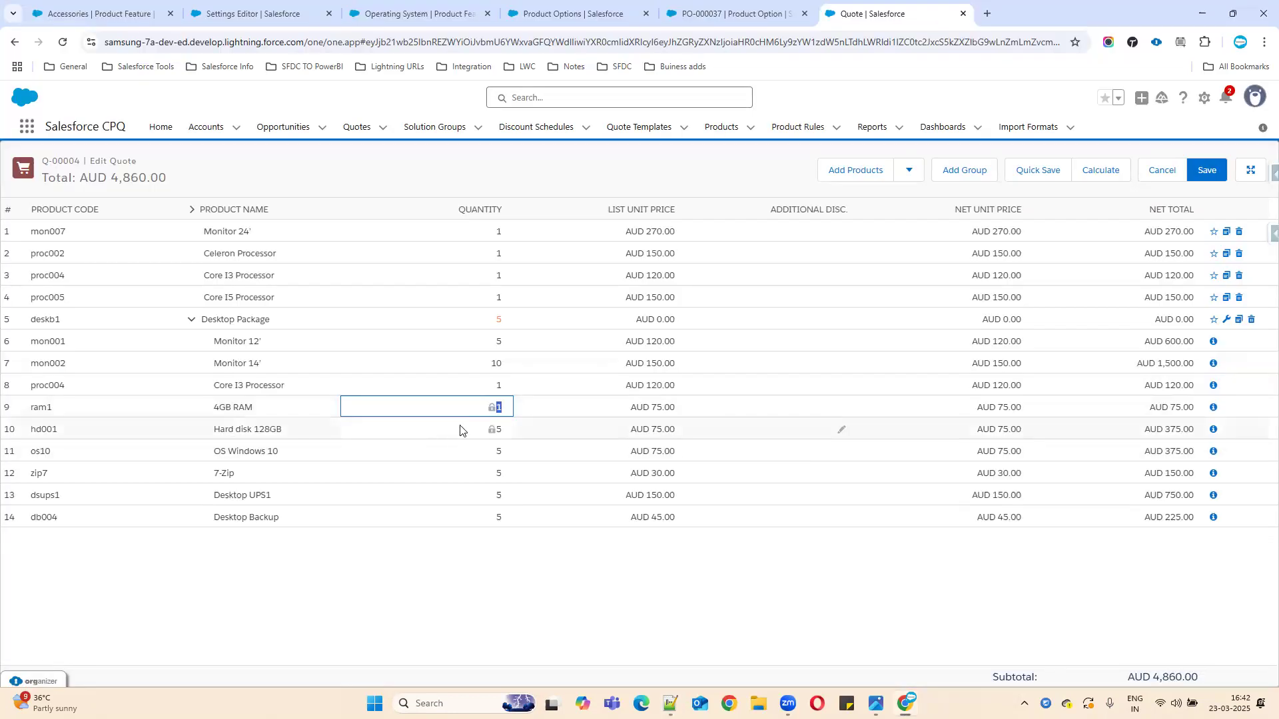
{"action": "left_click", "coordinate": [497, 387]}
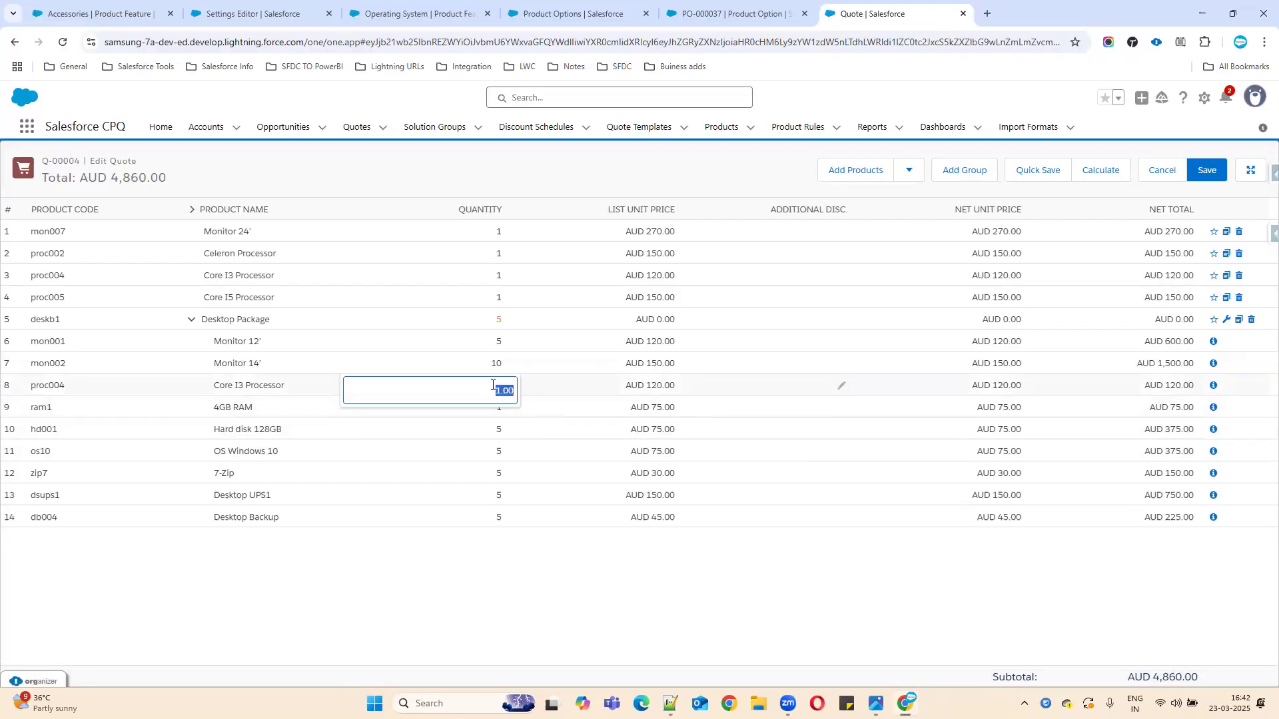
{"action": "left_click", "coordinate": [497, 391]}
{"action": "type", "text": "11"}
{"action": "left_click", "coordinate": [478, 590]}
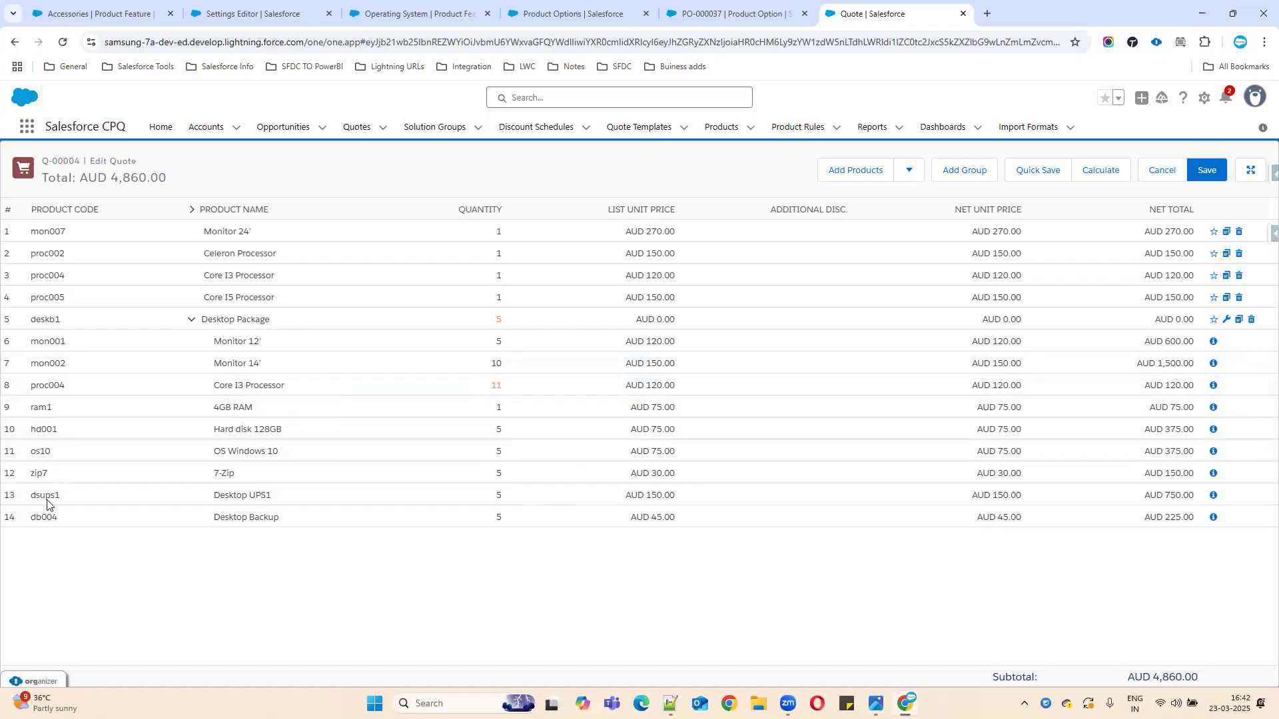
{"action": "key", "text": "alt+Tab"}
{"action": "left_click", "coordinate": [1201, 12]}
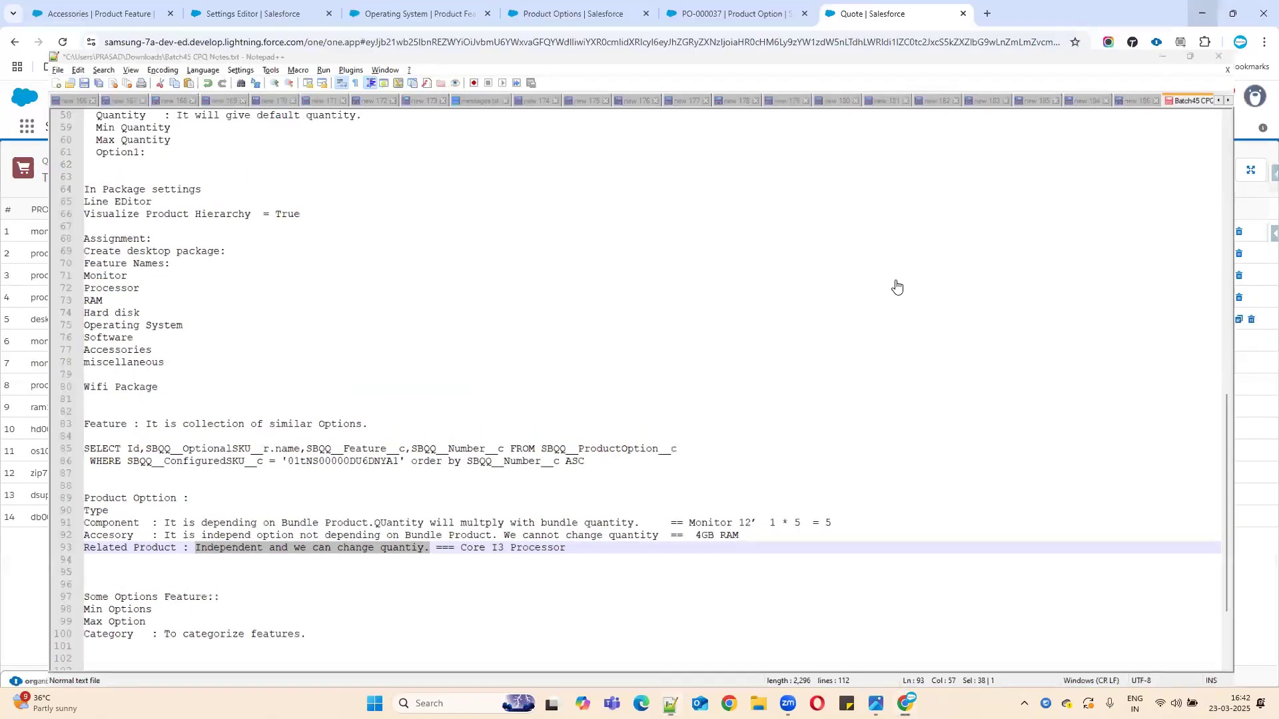
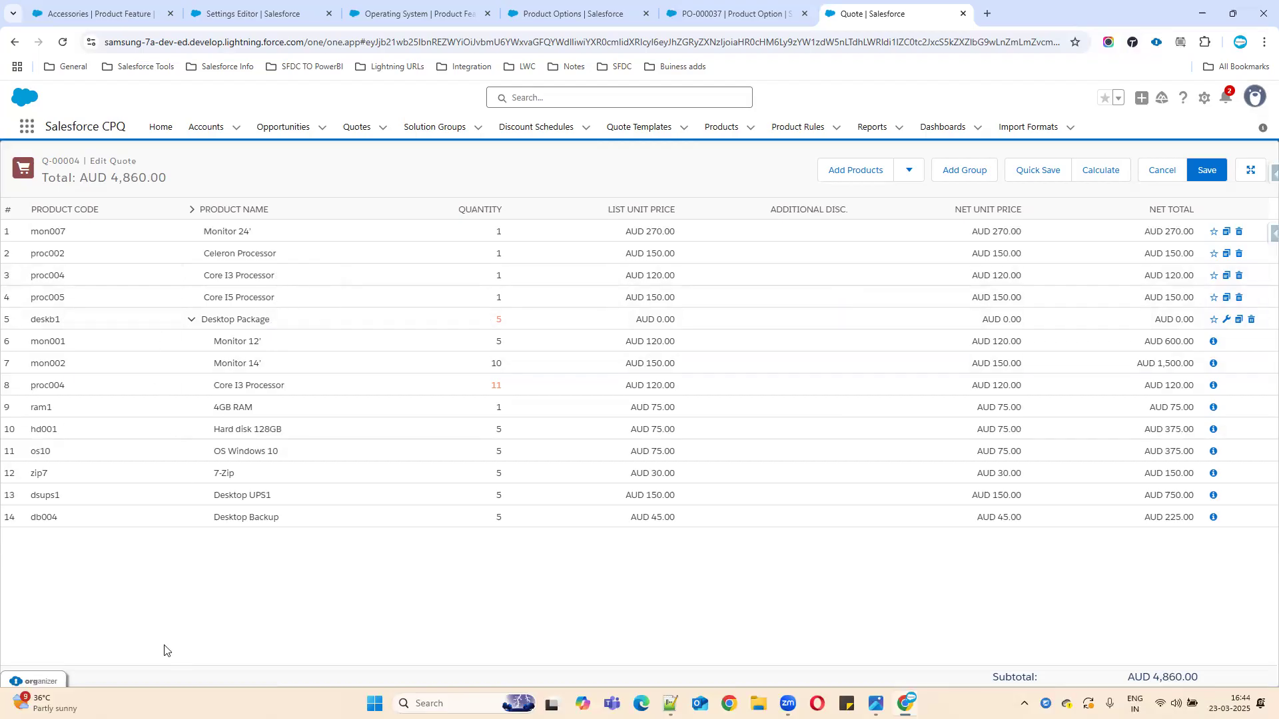
Step: Open product option PO-000032 for Monitor 26' from the Desktop Package options list
{"action": "left_click", "coordinate": [190, 320]}
{"action": "left_click", "coordinate": [192, 321]}
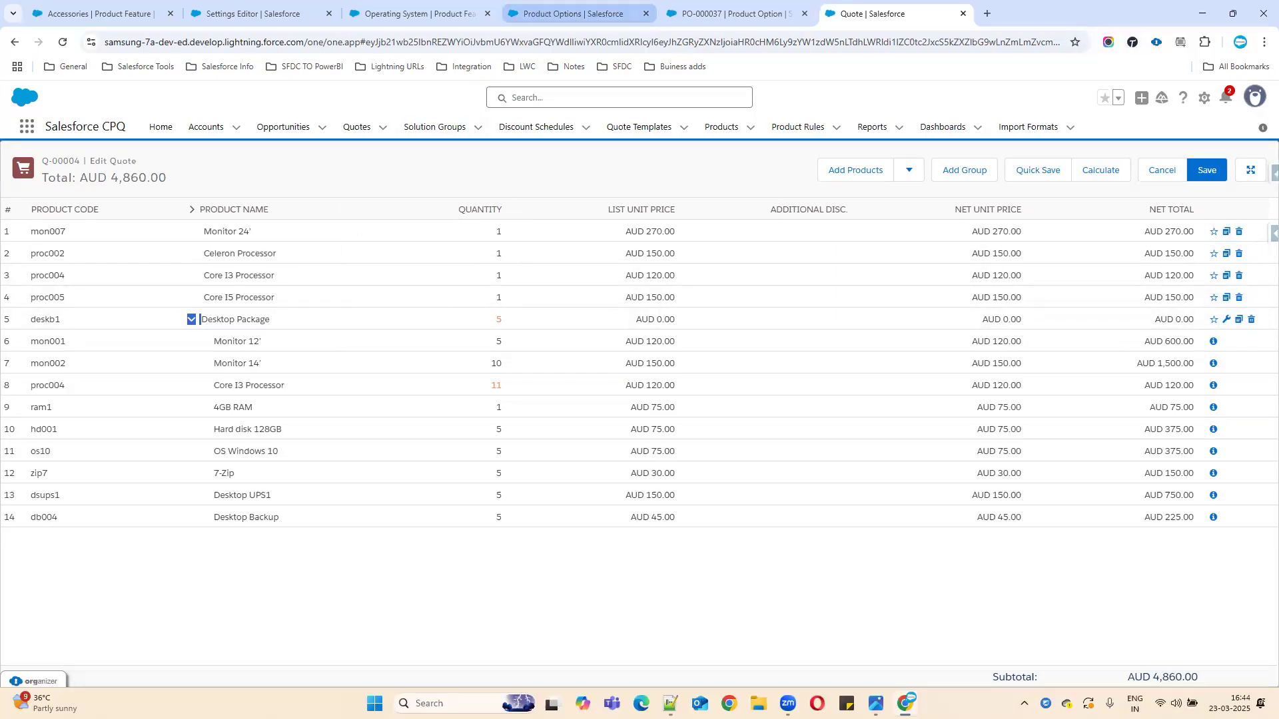
{"action": "left_click", "coordinate": [548, 12]}
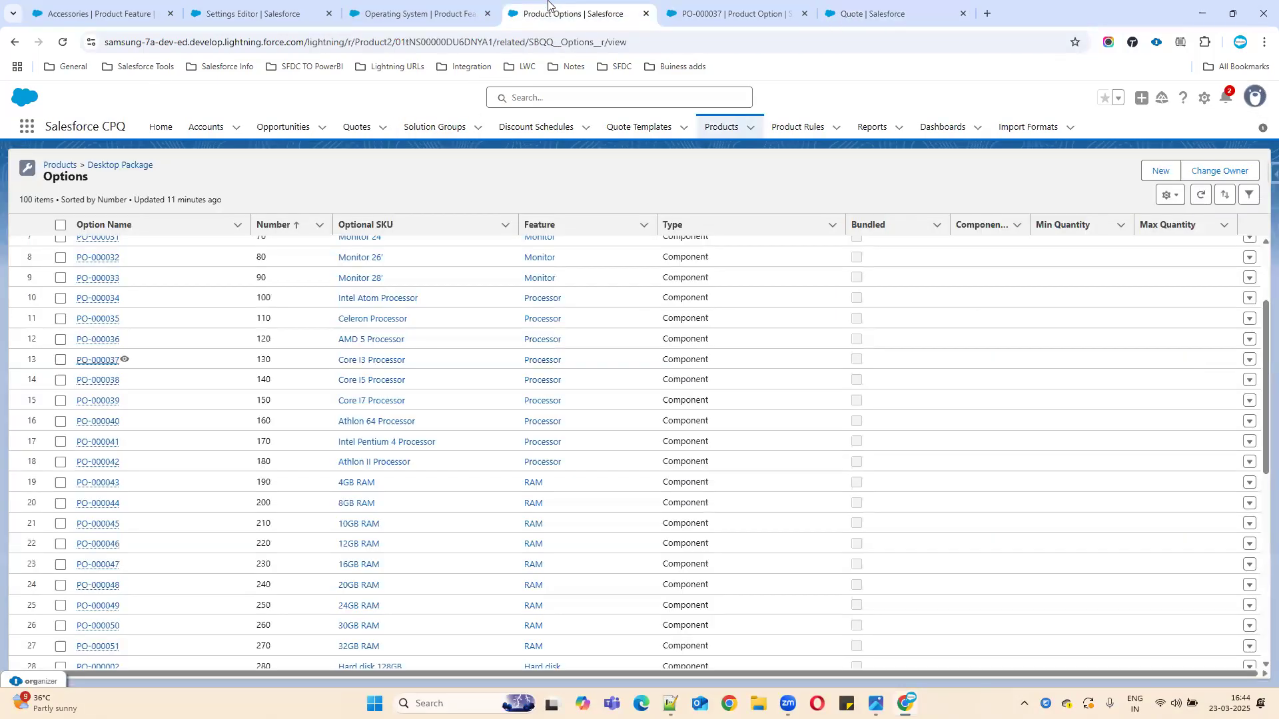
{"action": "left_click", "coordinate": [108, 260]}
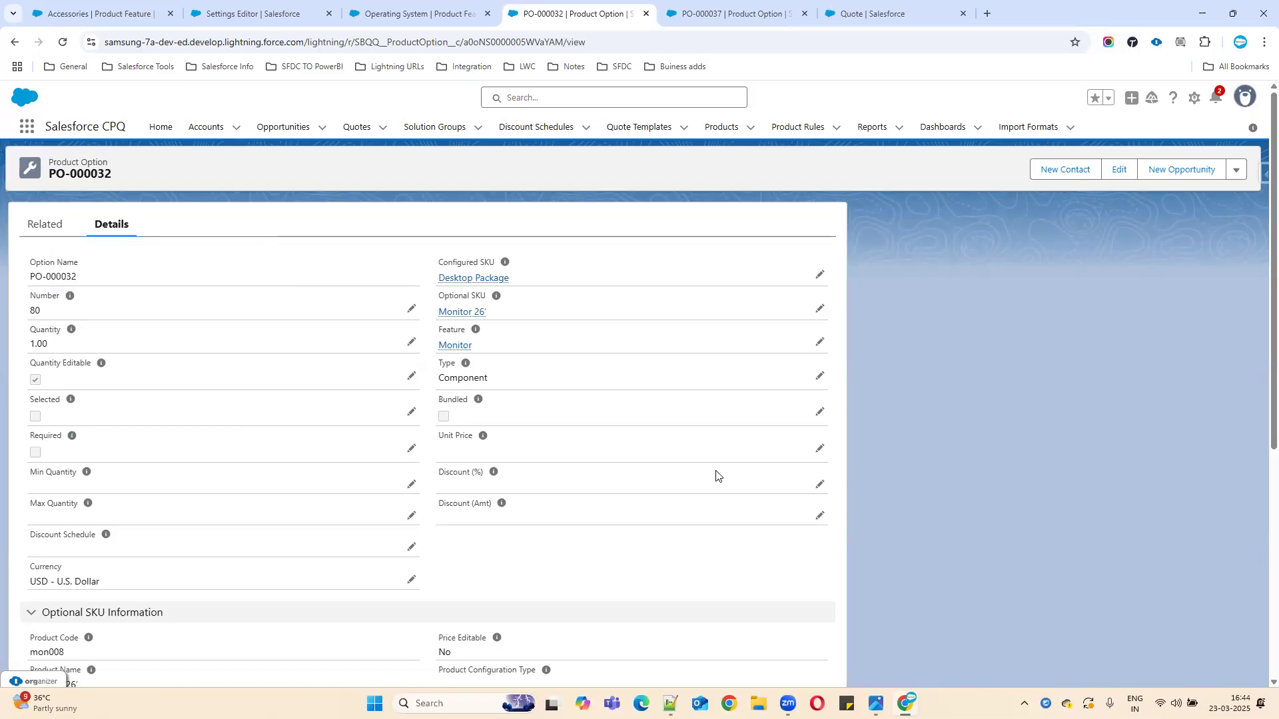
Step: Try out the Bundled setting of the Monitor 26' option, review its remaining fields and advanced settings, and cancel the edit
{"action": "mouse_move", "coordinate": [477, 401]}
{"action": "double_click", "coordinate": [454, 401]}
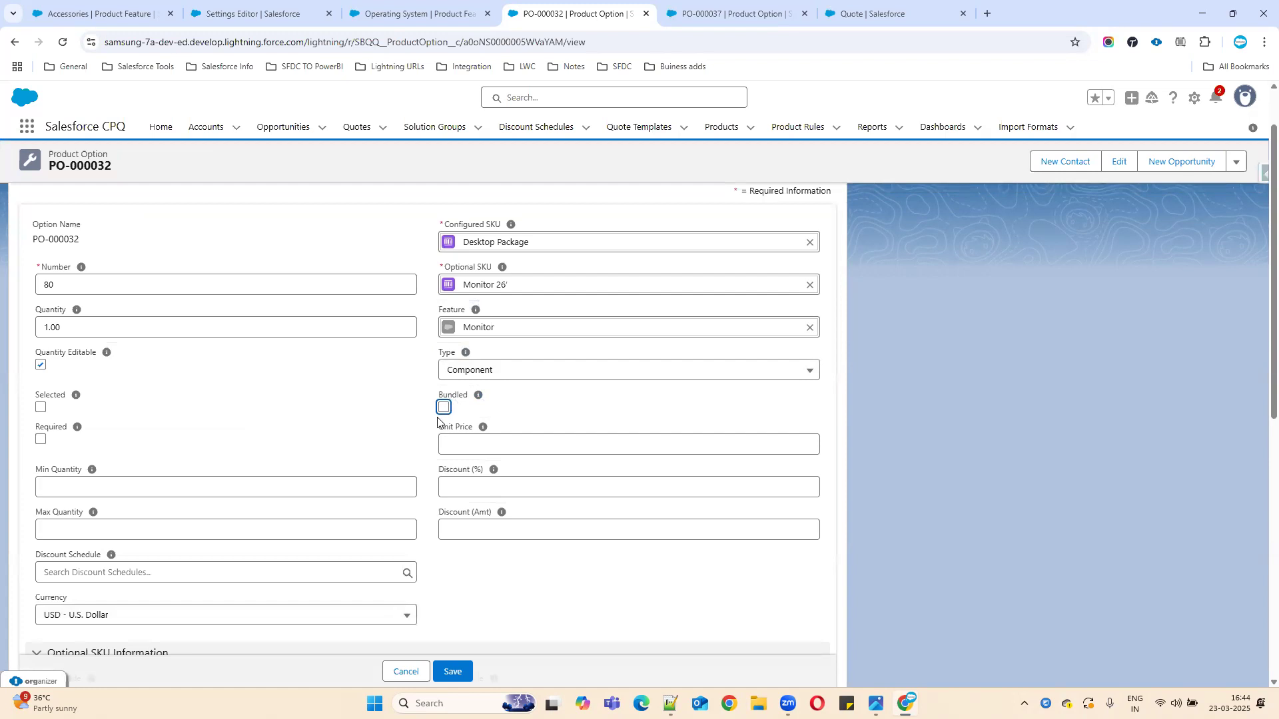
{"action": "double_click", "coordinate": [457, 395]}
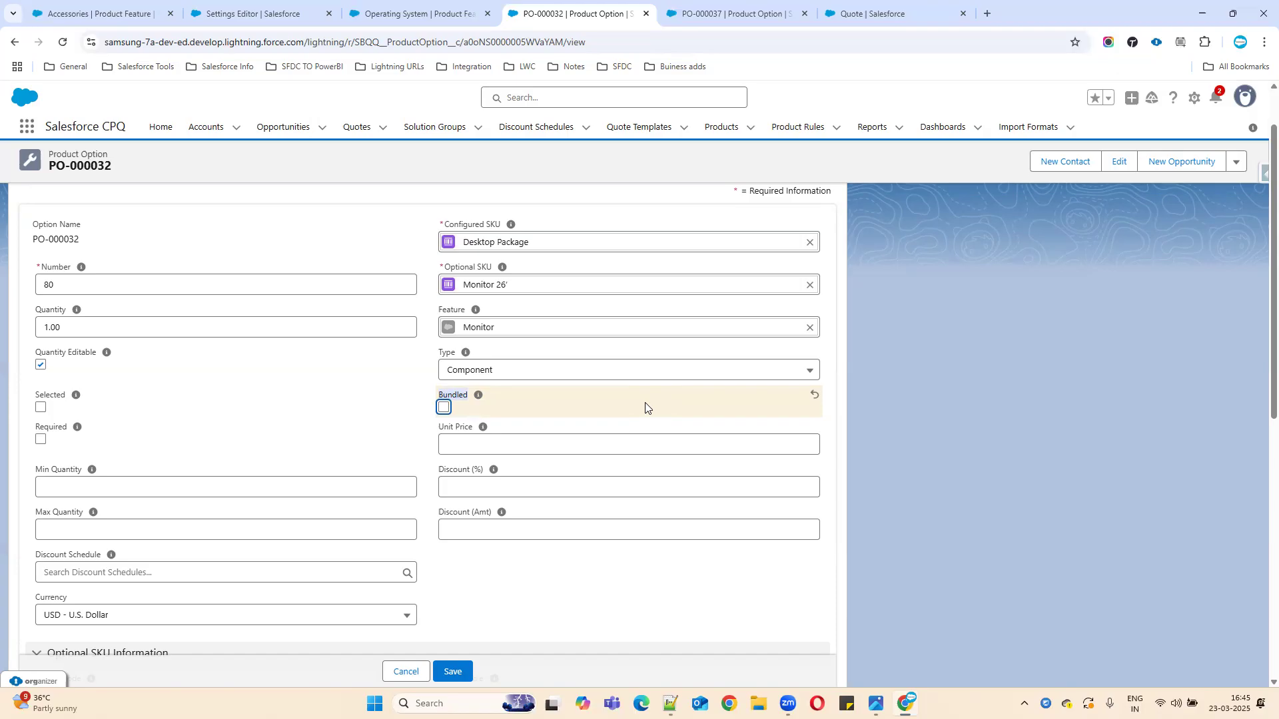
{"action": "left_click", "coordinate": [443, 407]}
{"action": "left_click", "coordinate": [445, 407]}
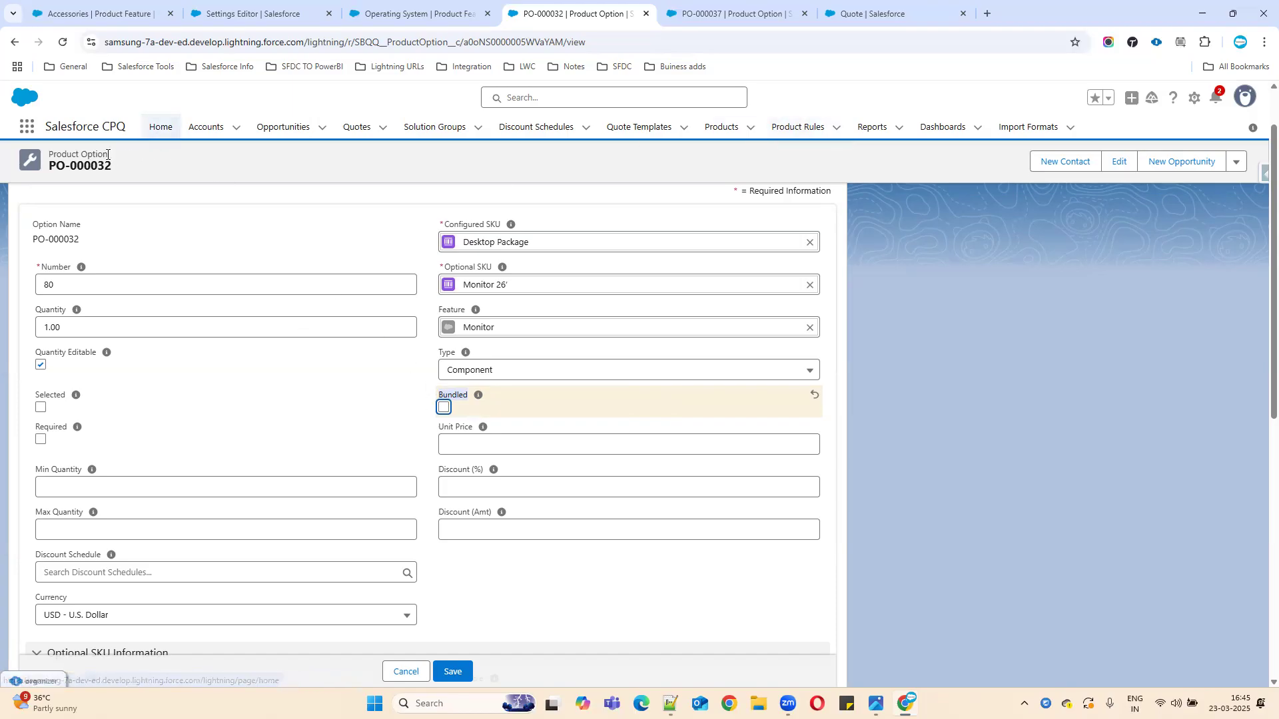
{"action": "scroll", "coordinate": [357, 414], "scroll_direction": "down", "scroll_amount": 5}
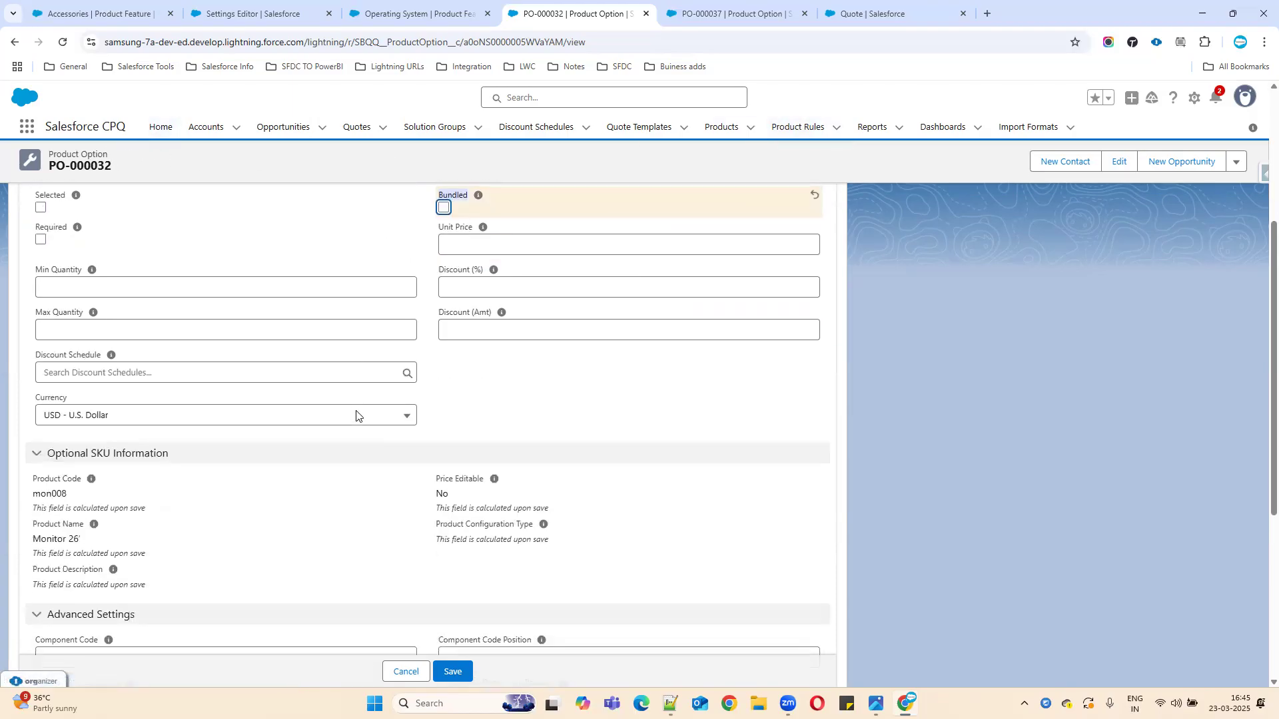
{"action": "scroll", "coordinate": [358, 414], "scroll_direction": "down", "scroll_amount": 3}
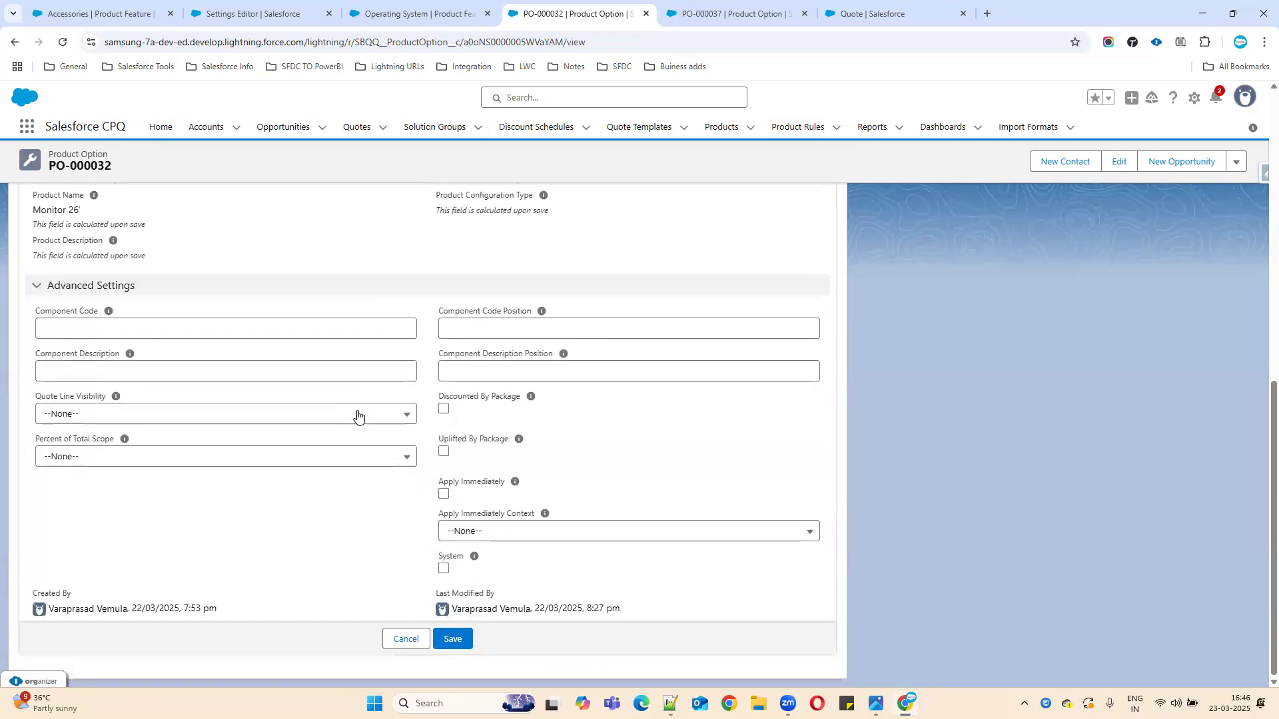
{"action": "scroll", "coordinate": [495, 280], "scroll_direction": "up", "scroll_amount": 6}
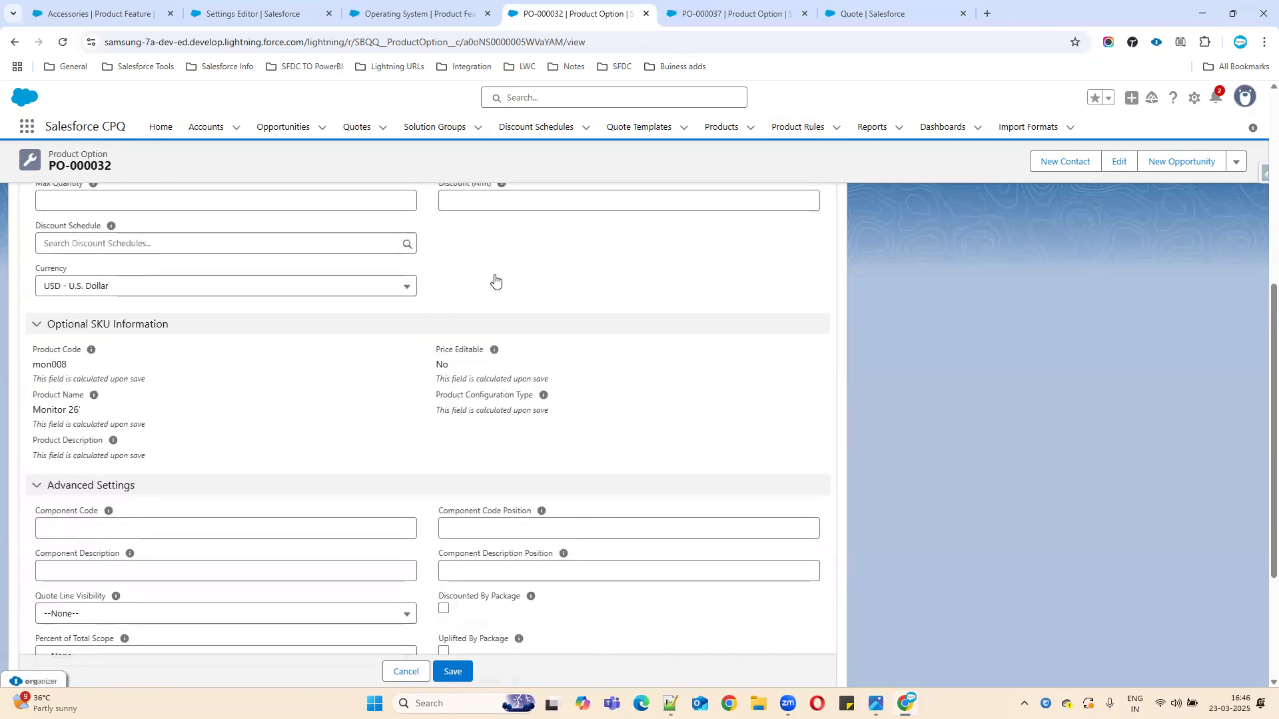
{"action": "scroll", "coordinate": [495, 280], "scroll_direction": "up", "scroll_amount": 3}
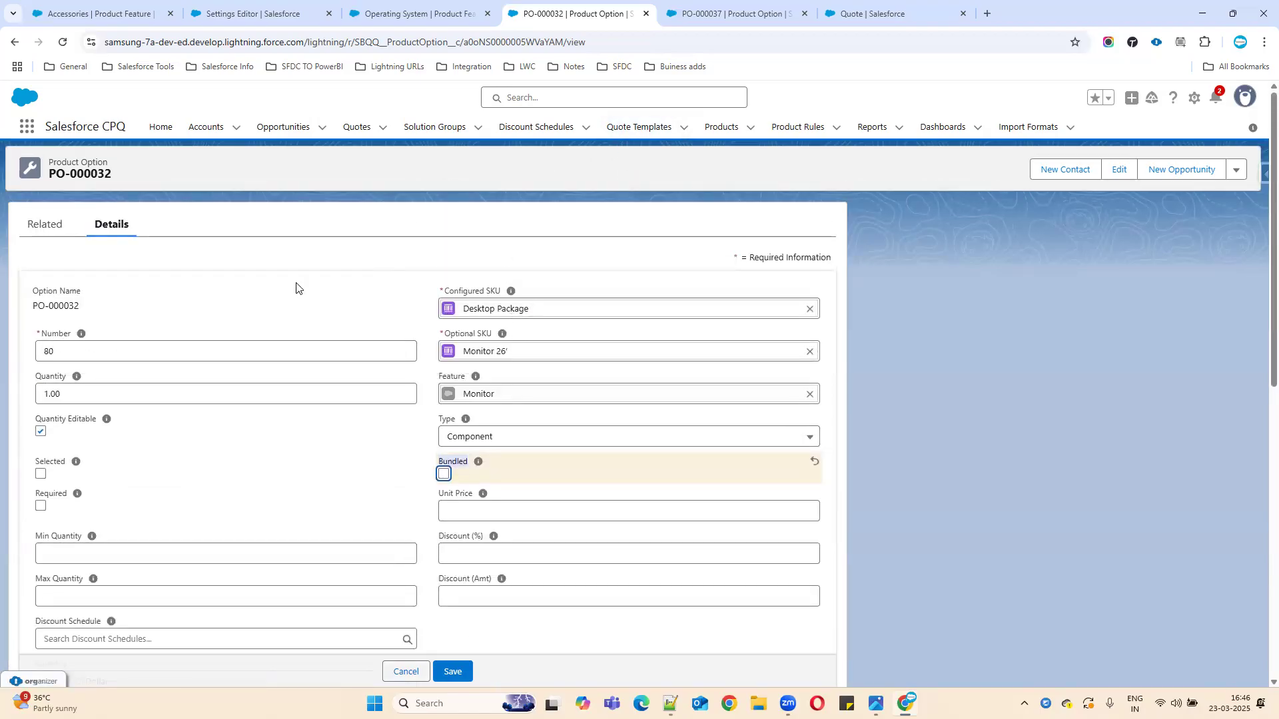
{"action": "left_click", "coordinate": [406, 671]}
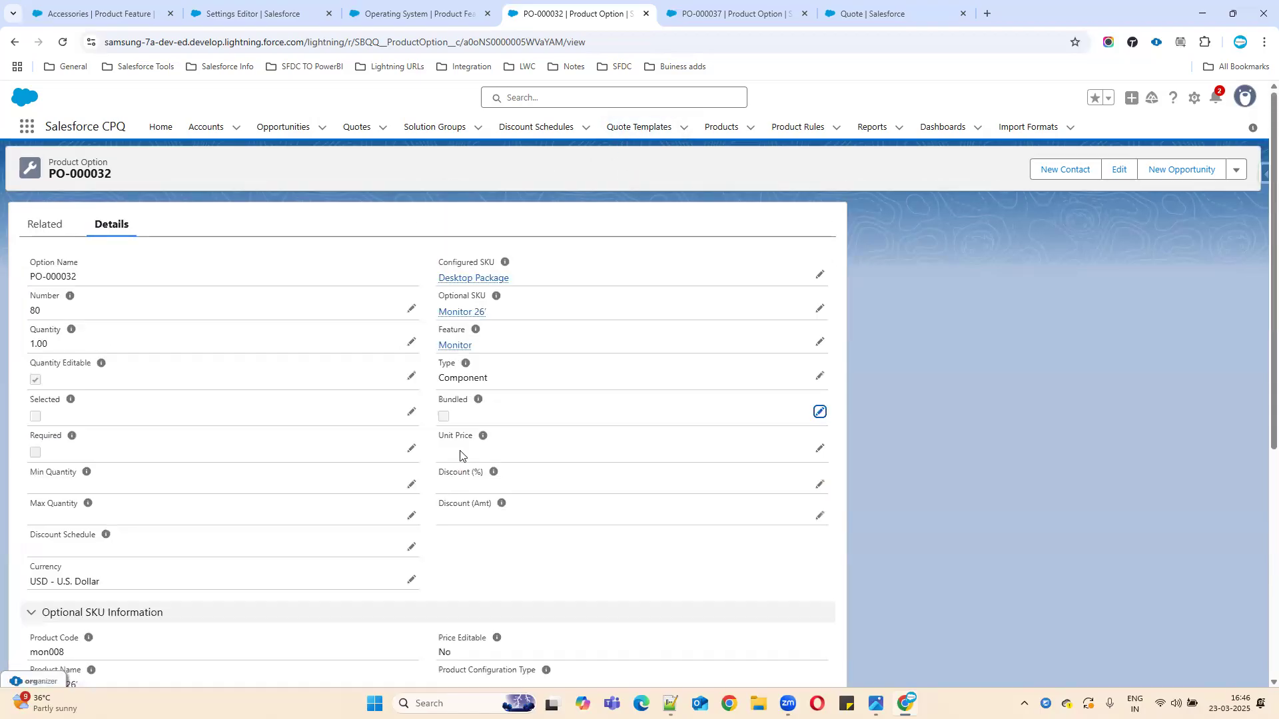
Step: Open the full list of product options related to the Desktop Package product
{"action": "left_click", "coordinate": [463, 279]}
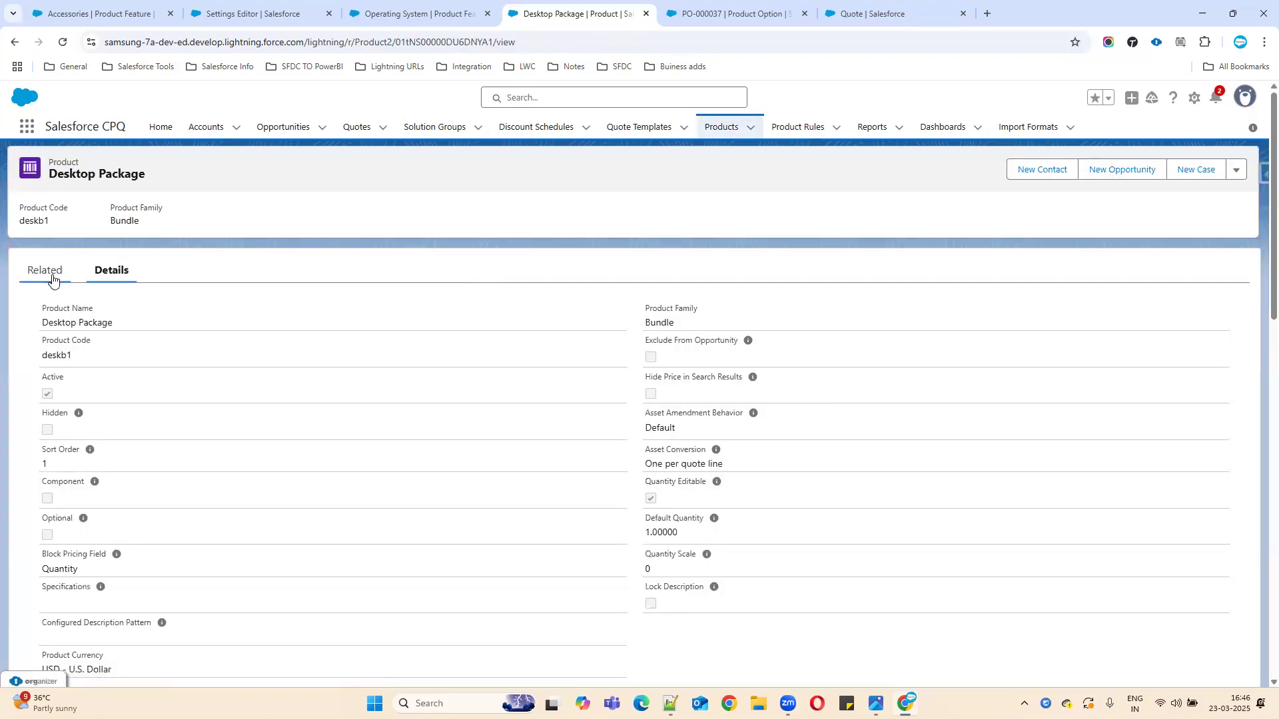
{"action": "left_click", "coordinate": [48, 276]}
{"action": "scroll", "coordinate": [152, 397], "scroll_direction": "down", "scroll_amount": 4}
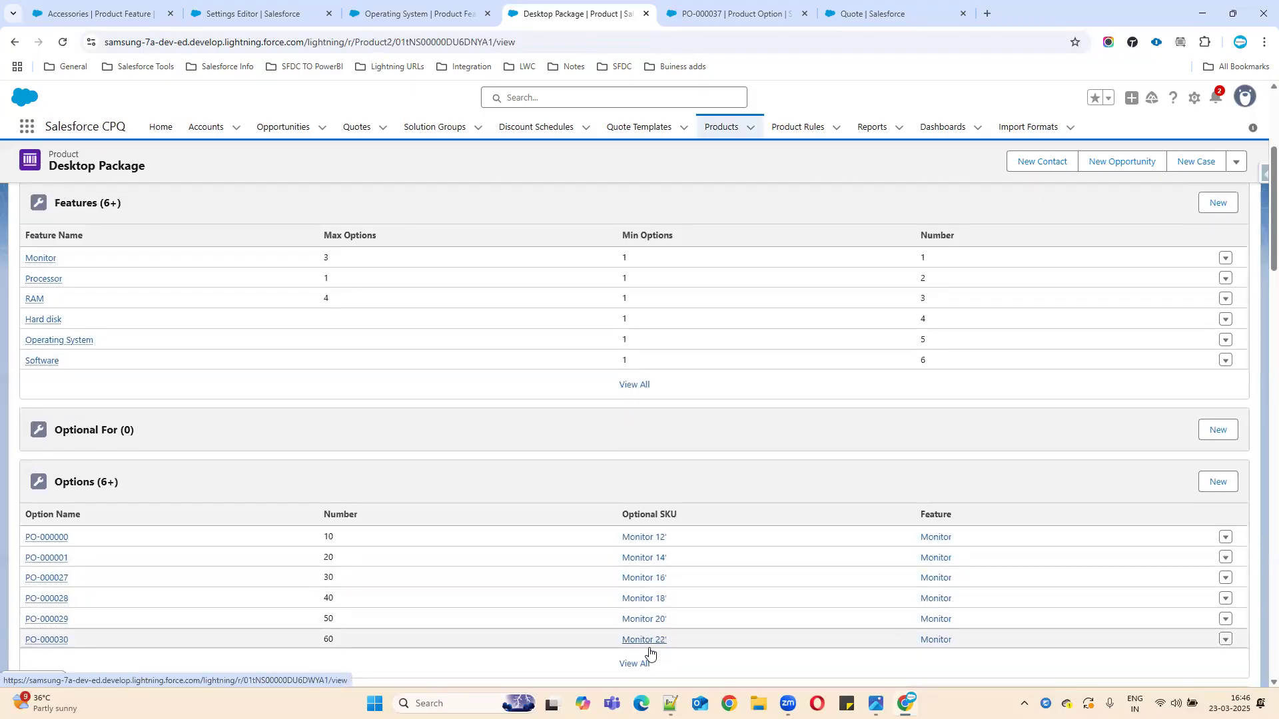
{"action": "left_click", "coordinate": [641, 663]}
Step: Look through the Desktop Package options and open product option PO-000091 for Desktop Manual
{"action": "scroll", "coordinate": [549, 426], "scroll_direction": "down", "scroll_amount": 6}
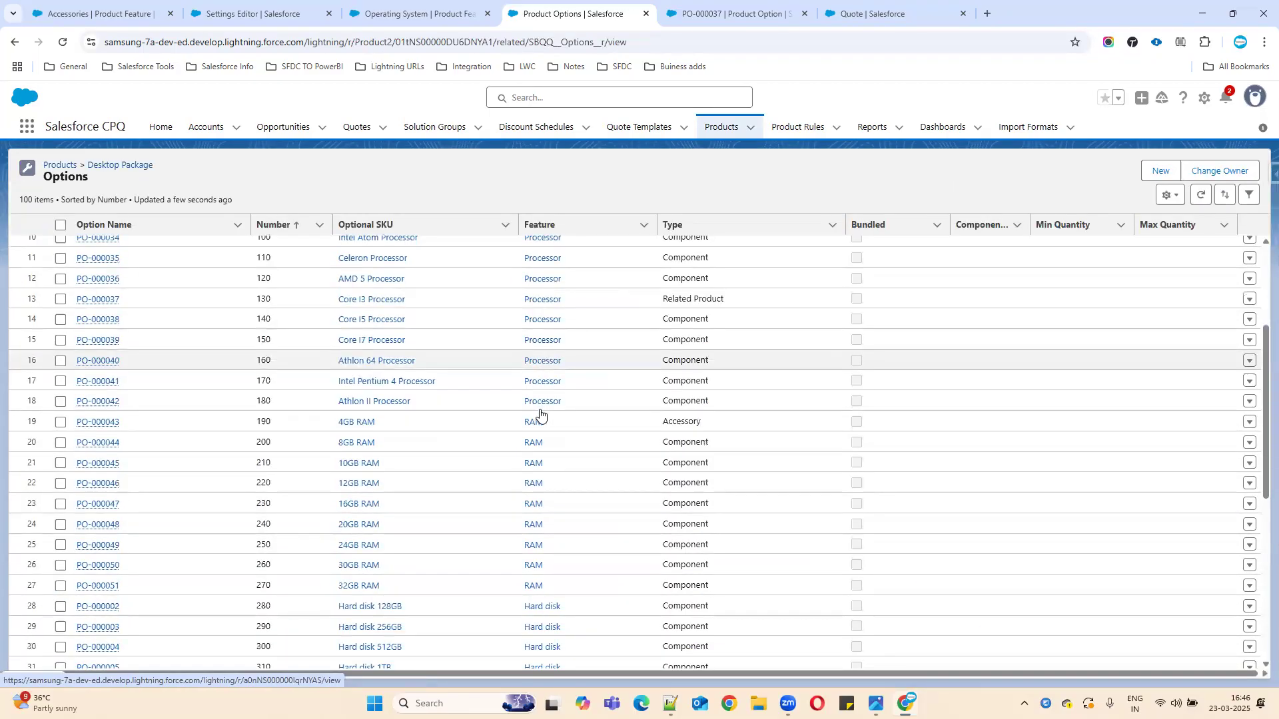
{"action": "scroll", "coordinate": [722, 520], "scroll_direction": "down", "scroll_amount": 2}
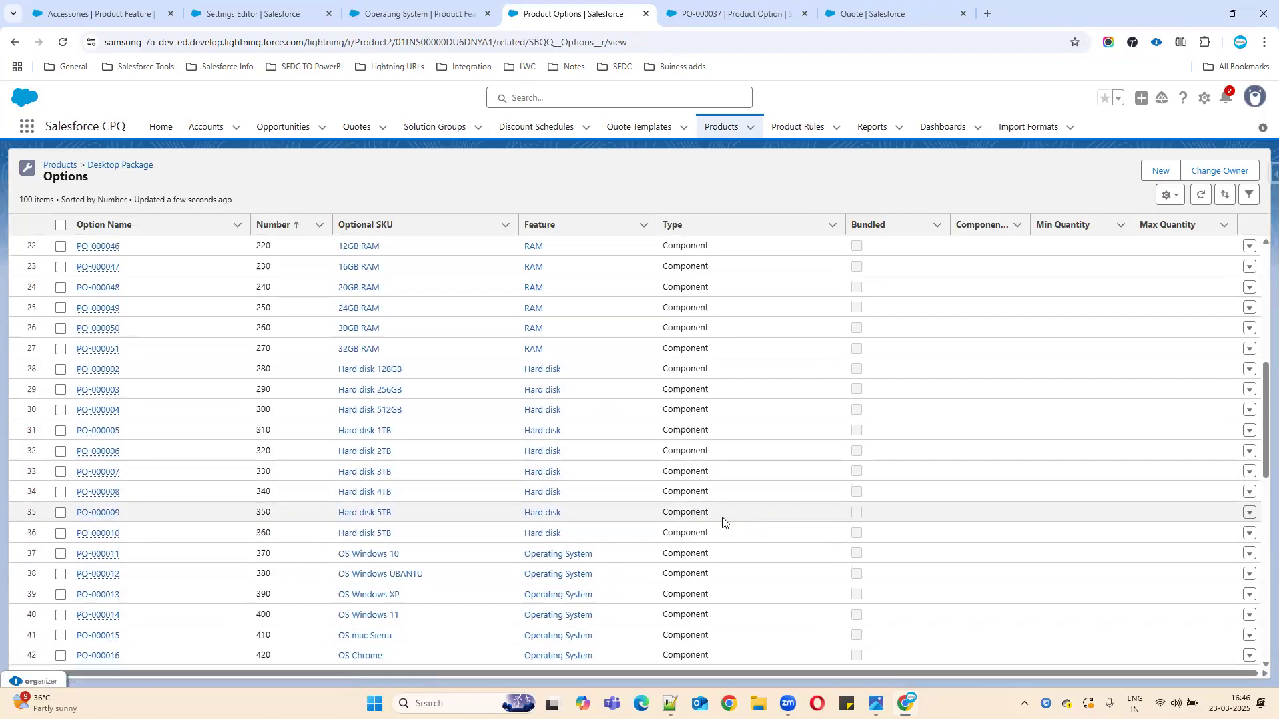
{"action": "scroll", "coordinate": [813, 530], "scroll_direction": "down", "scroll_amount": 3}
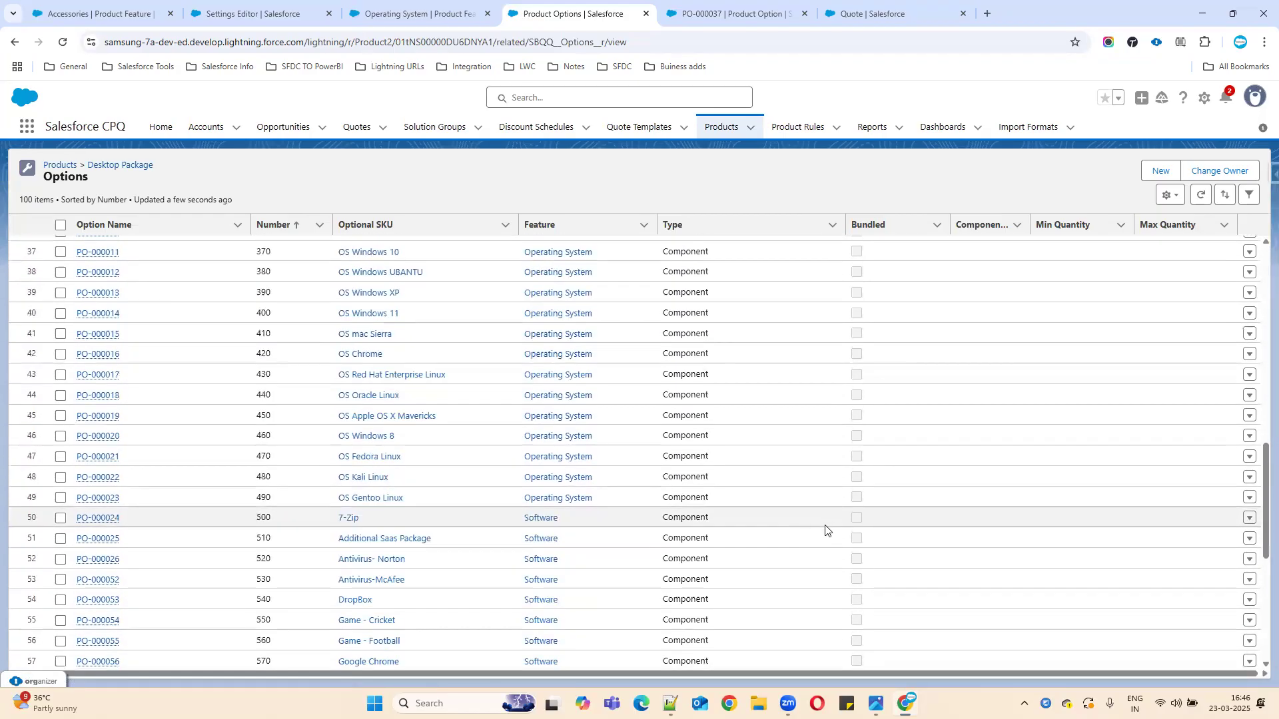
{"action": "scroll", "coordinate": [793, 546], "scroll_direction": "down", "scroll_amount": 4}
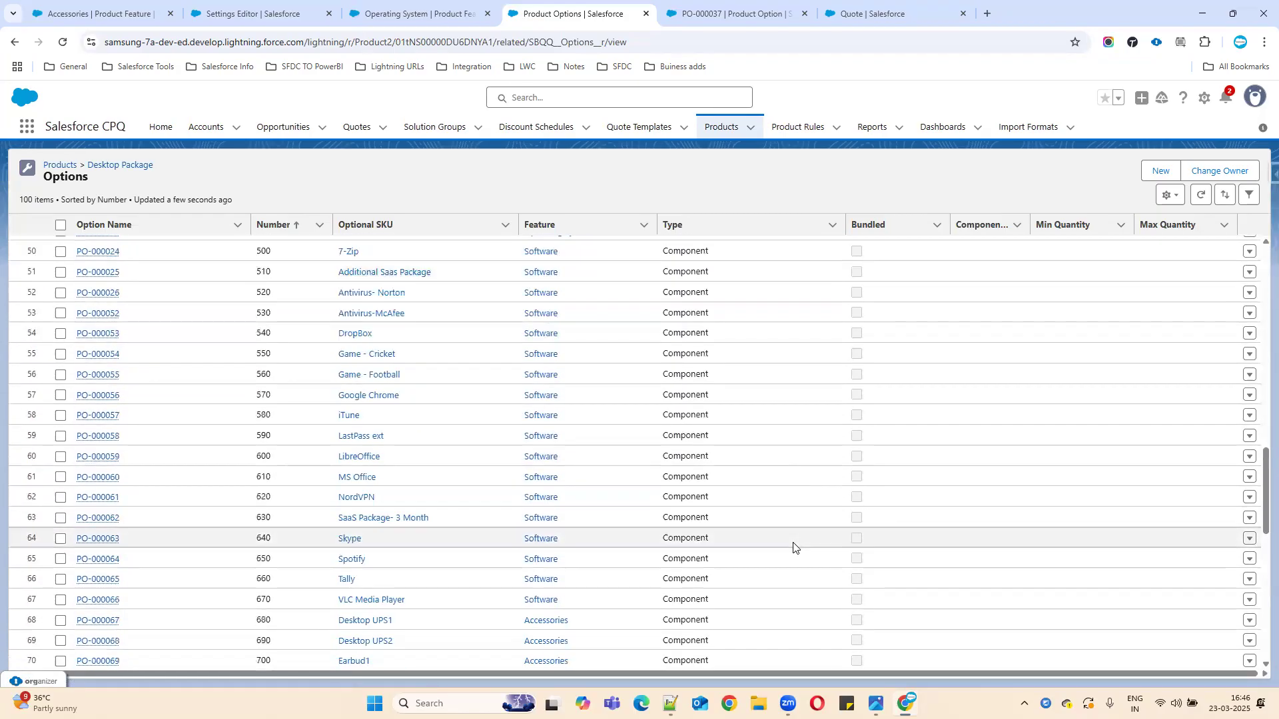
{"action": "scroll", "coordinate": [793, 547], "scroll_direction": "down", "scroll_amount": 2}
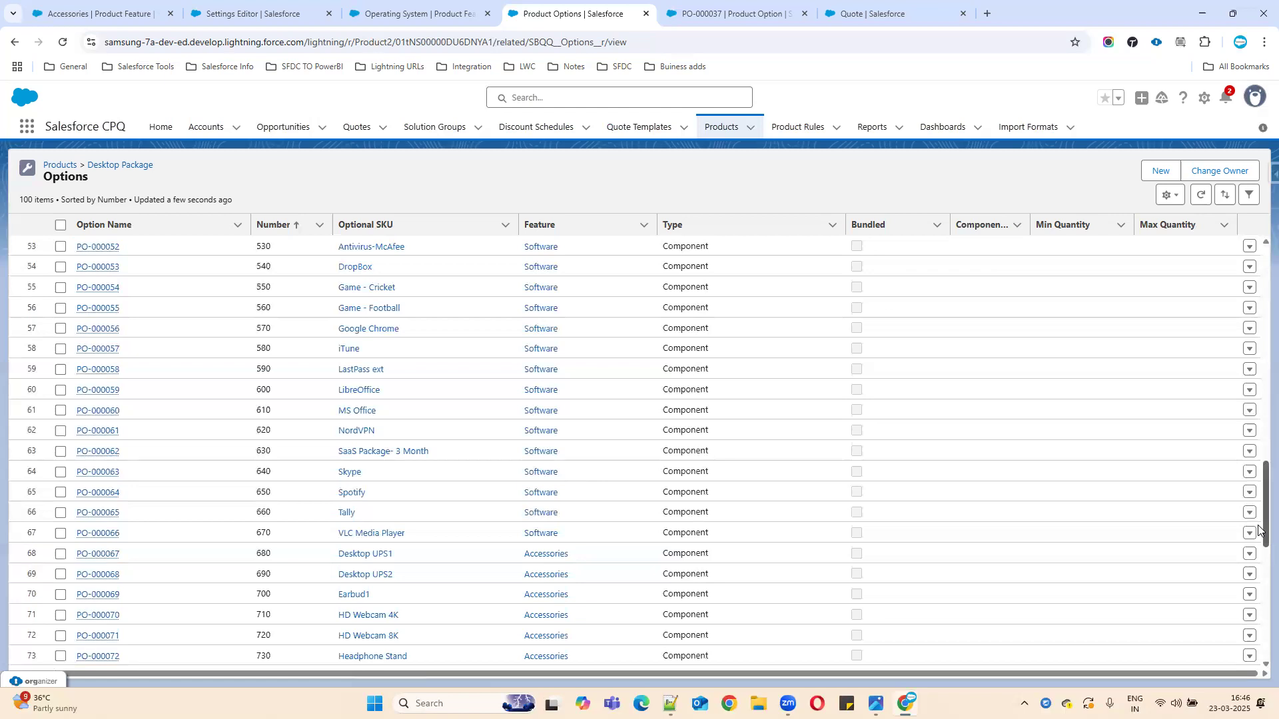
{"action": "scroll", "coordinate": [1260, 578], "scroll_direction": "down", "scroll_amount": 4}
{"action": "scroll", "coordinate": [1259, 588], "scroll_direction": "down", "scroll_amount": 3}
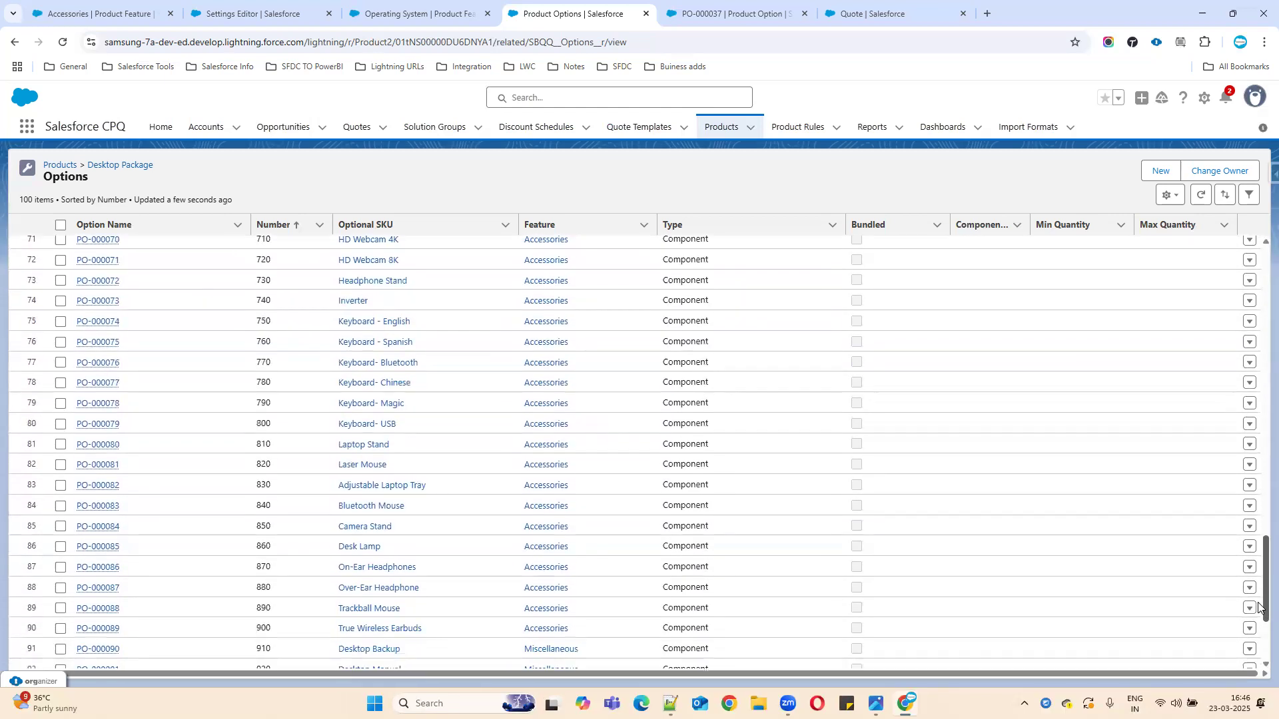
{"action": "scroll", "coordinate": [1258, 608], "scroll_direction": "down", "scroll_amount": 2}
{"action": "scroll", "coordinate": [1258, 623], "scroll_direction": "down", "scroll_amount": 2}
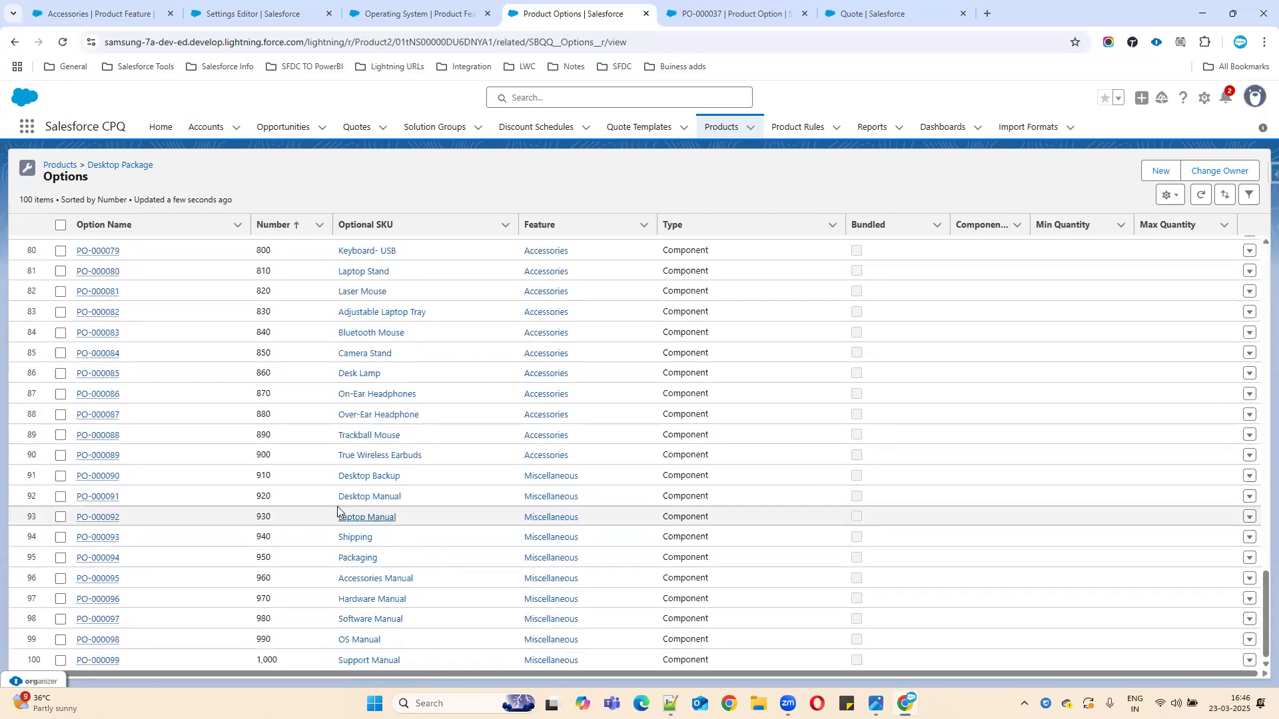
{"action": "left_click_drag", "start_coordinate": [337, 506], "coordinate": [436, 505]}
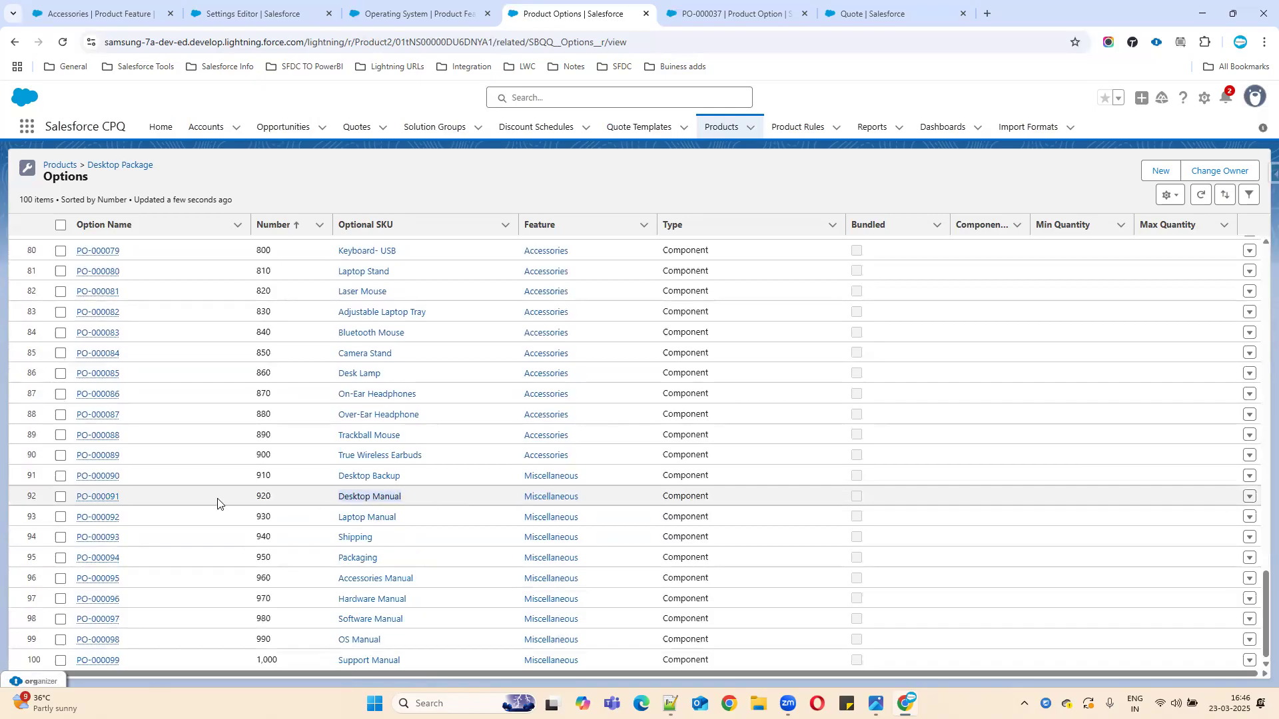
{"action": "mouse_move", "coordinate": [104, 501]}
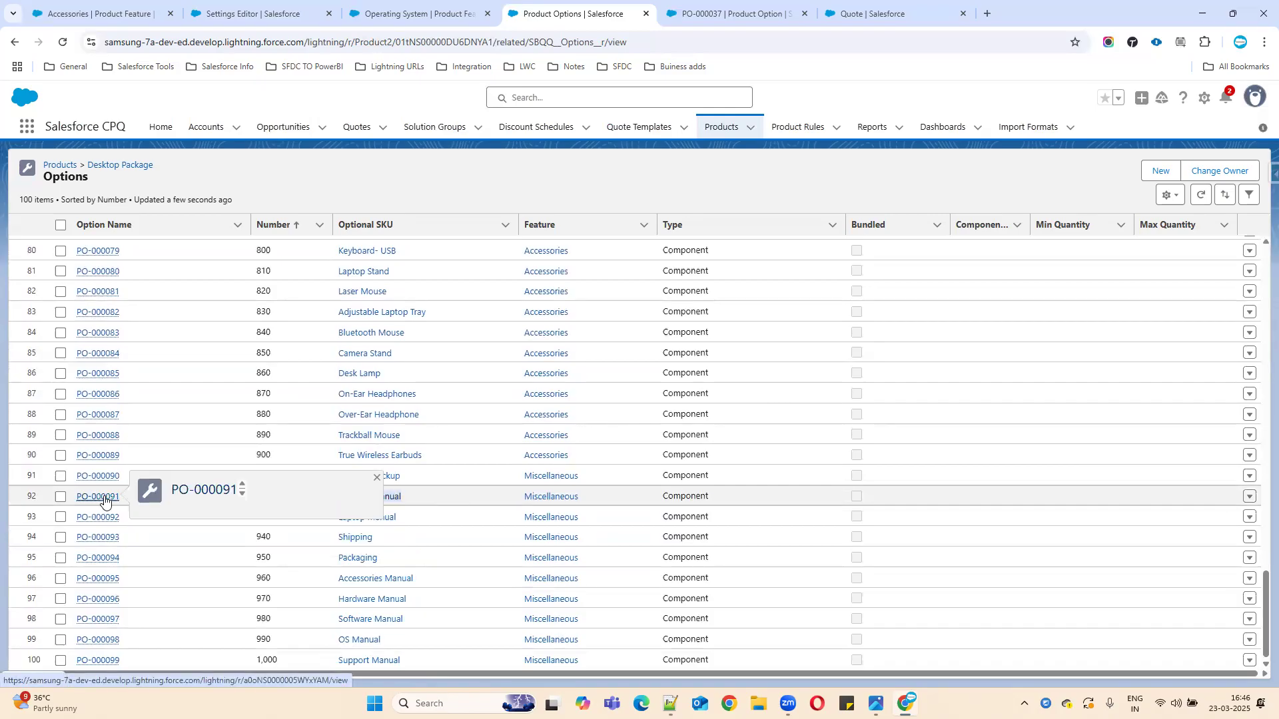
{"action": "left_click", "coordinate": [104, 501]}
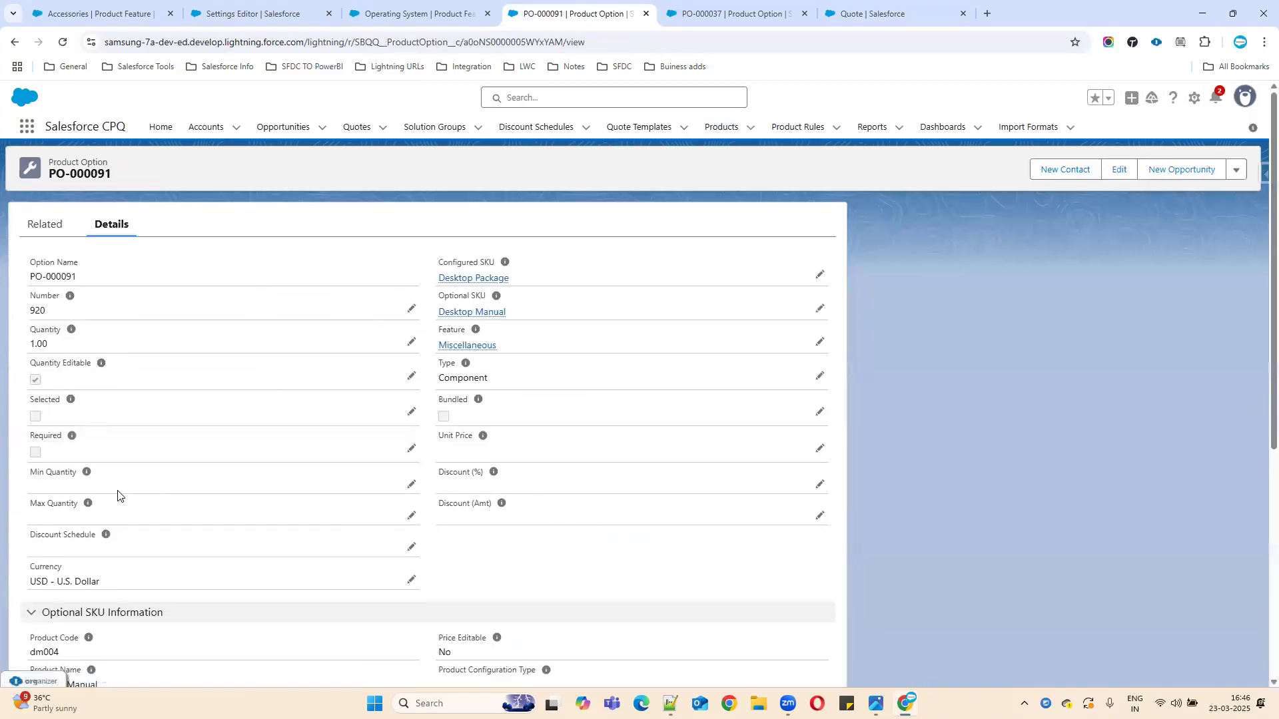
Step: Mark the Desktop Manual option as Bundled and save the record
{"action": "left_click", "coordinate": [822, 416]}
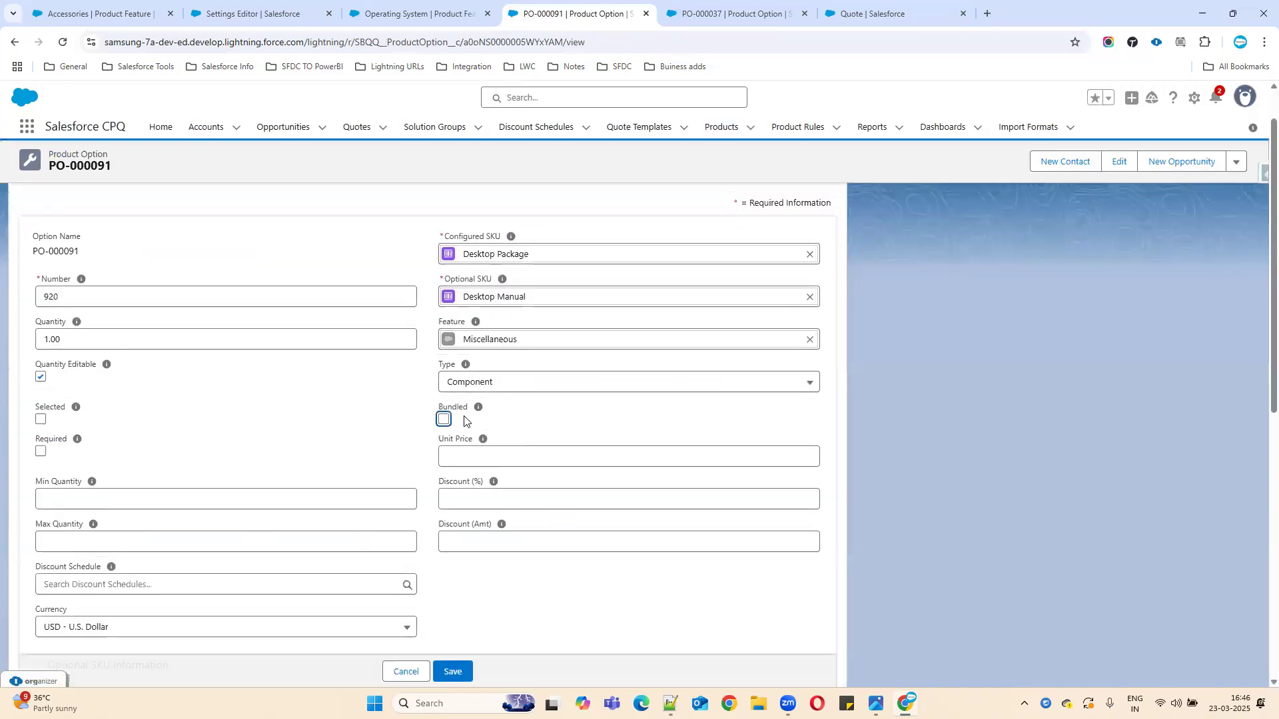
{"action": "left_click", "coordinate": [444, 419]}
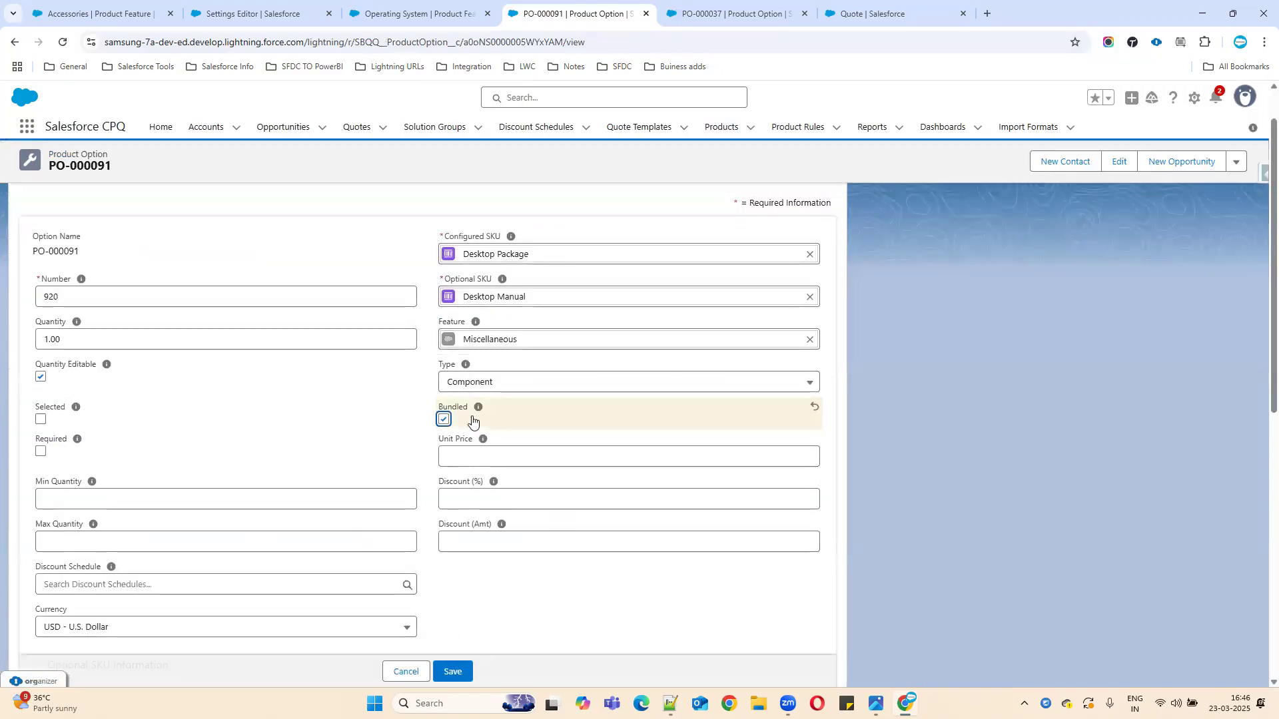
{"action": "left_click", "coordinate": [463, 666]}
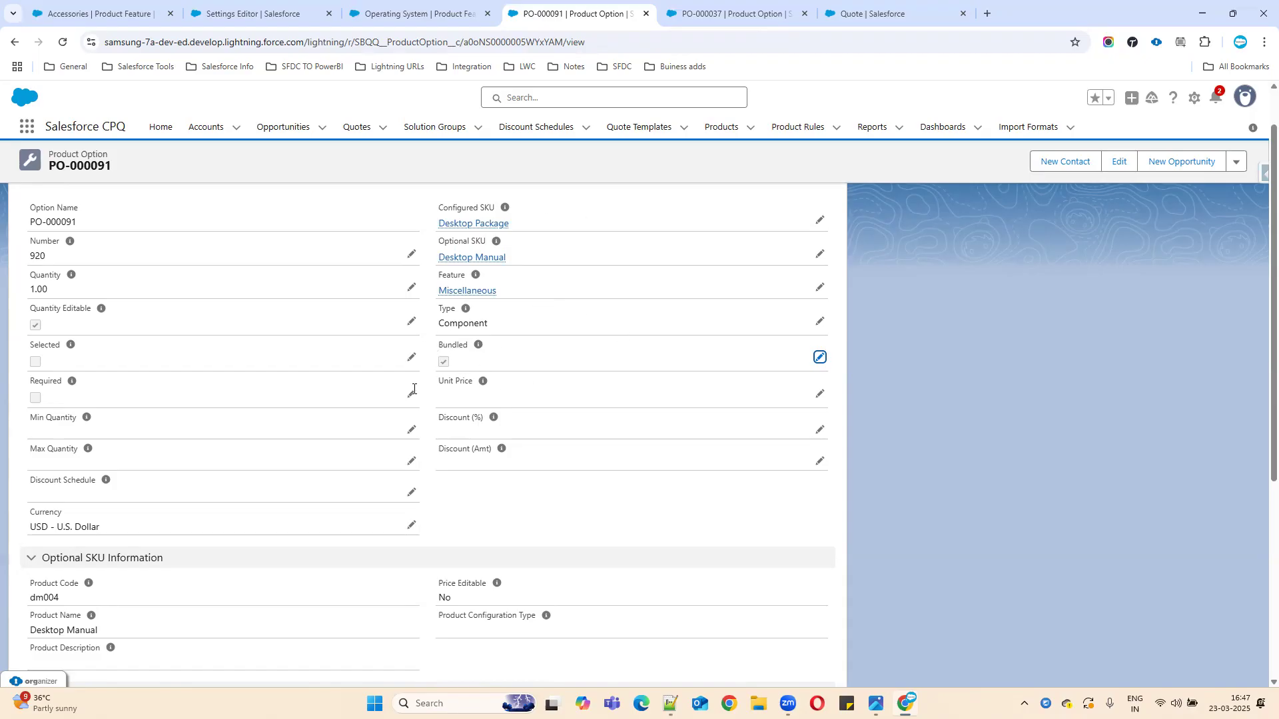
Step: Reload quote Q-00004 without its unsaved lines and add the Desktop Package bundle for configuration
{"action": "left_click", "coordinate": [912, 5]}
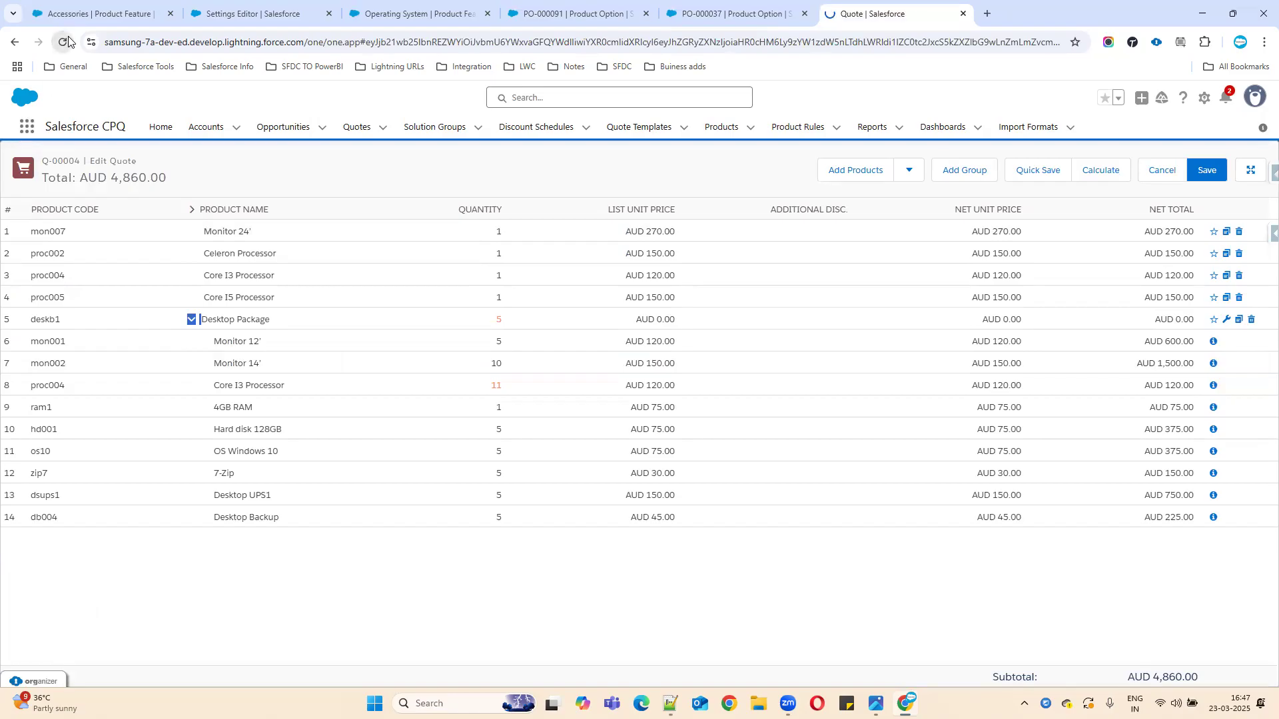
{"action": "left_click", "coordinate": [67, 42]}
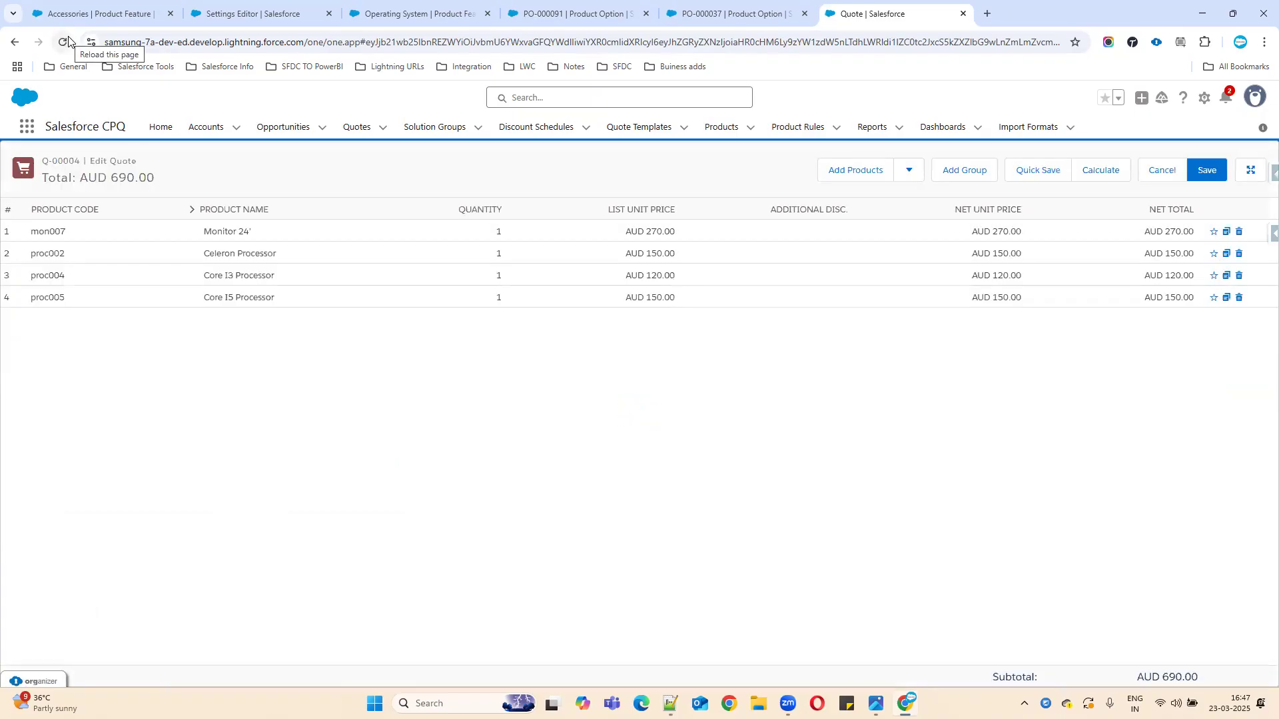
{"action": "left_click", "coordinate": [848, 174]}
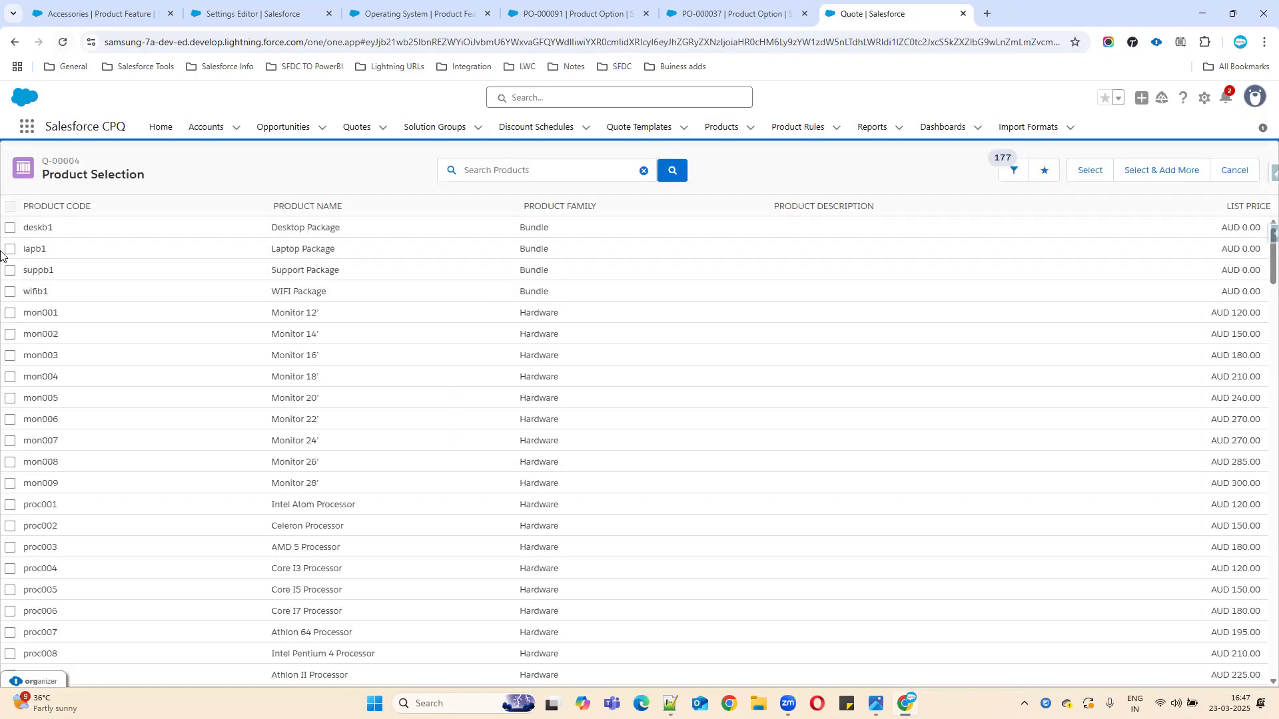
{"action": "left_click", "coordinate": [10, 227]}
{"action": "left_click", "coordinate": [1100, 169]}
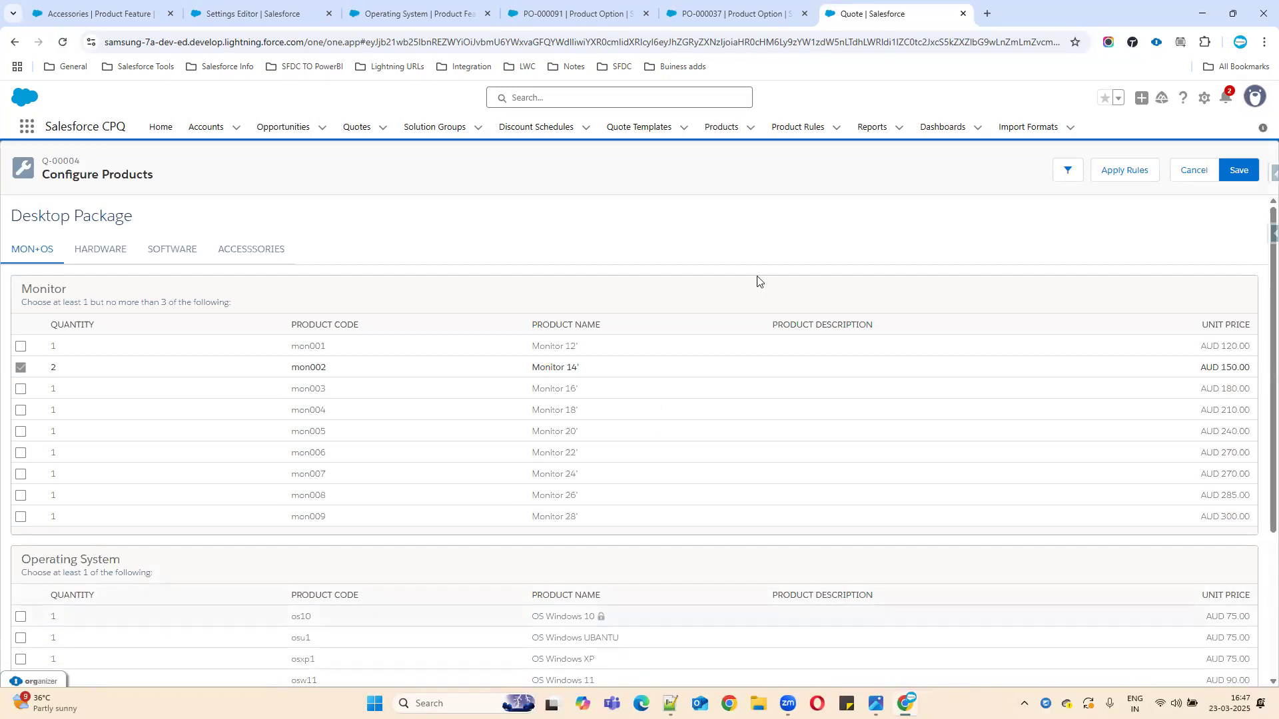
Step: Include OS Windows 10, Intel Atom Processor, 4GB RAM and Hard disk 128GB in the Desktop Package configuration
{"action": "left_click", "coordinate": [21, 618]}
{"action": "left_click", "coordinate": [109, 253]}
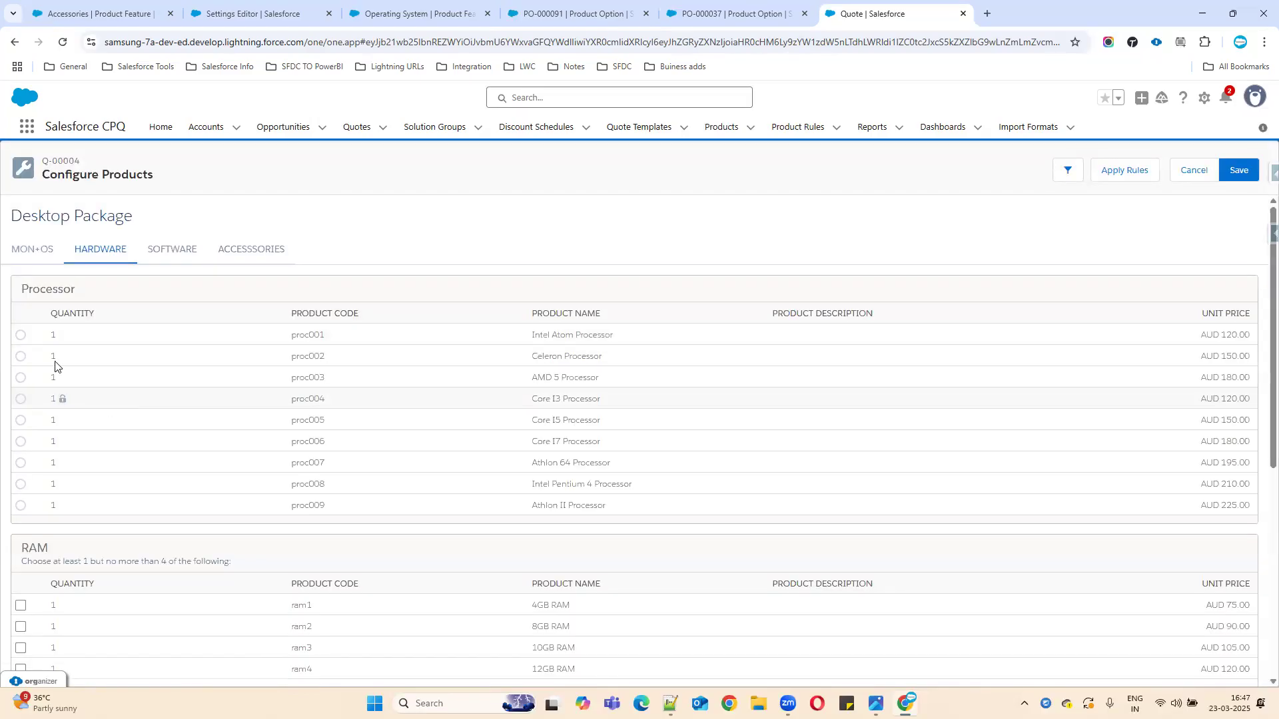
{"action": "left_click", "coordinate": [21, 608]}
{"action": "scroll", "coordinate": [233, 527], "scroll_direction": "down", "scroll_amount": 4}
{"action": "left_click", "coordinate": [20, 609]}
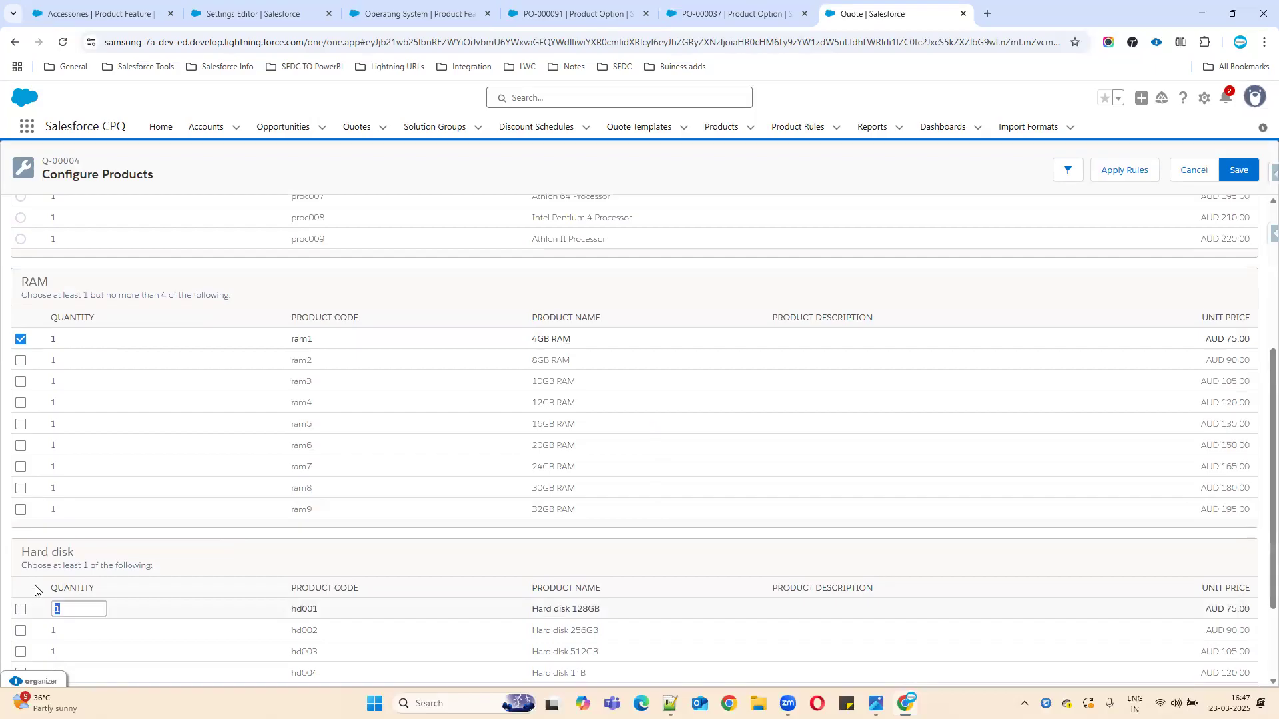
Step: Add 7-Zip software and the Headphone Stand accessory to the Desktop Package configuration
{"action": "scroll", "coordinate": [241, 508], "scroll_direction": "up", "scroll_amount": 2}
{"action": "scroll", "coordinate": [189, 308], "scroll_direction": "up", "scroll_amount": 5}
{"action": "left_click", "coordinate": [175, 251]}
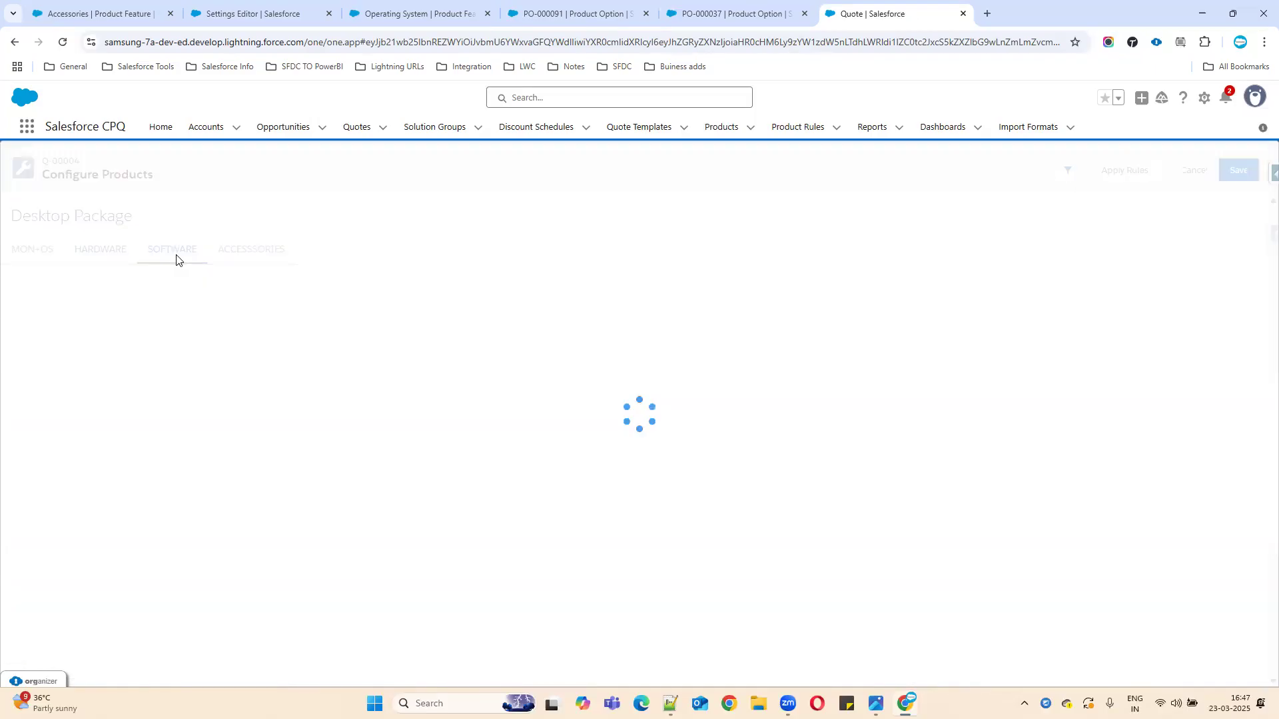
{"action": "scroll", "coordinate": [46, 420], "scroll_direction": "down", "scroll_amount": 1}
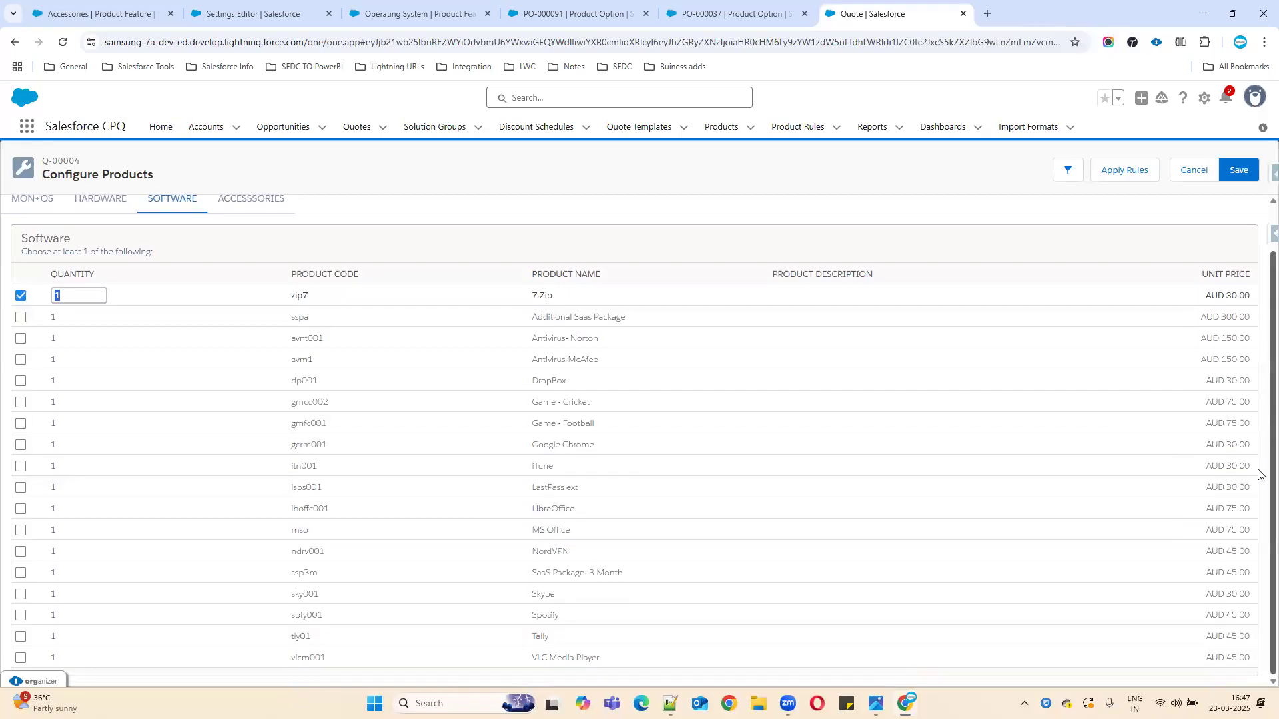
{"action": "scroll", "coordinate": [229, 263], "scroll_direction": "up", "scroll_amount": 1}
{"action": "left_click", "coordinate": [243, 253]}
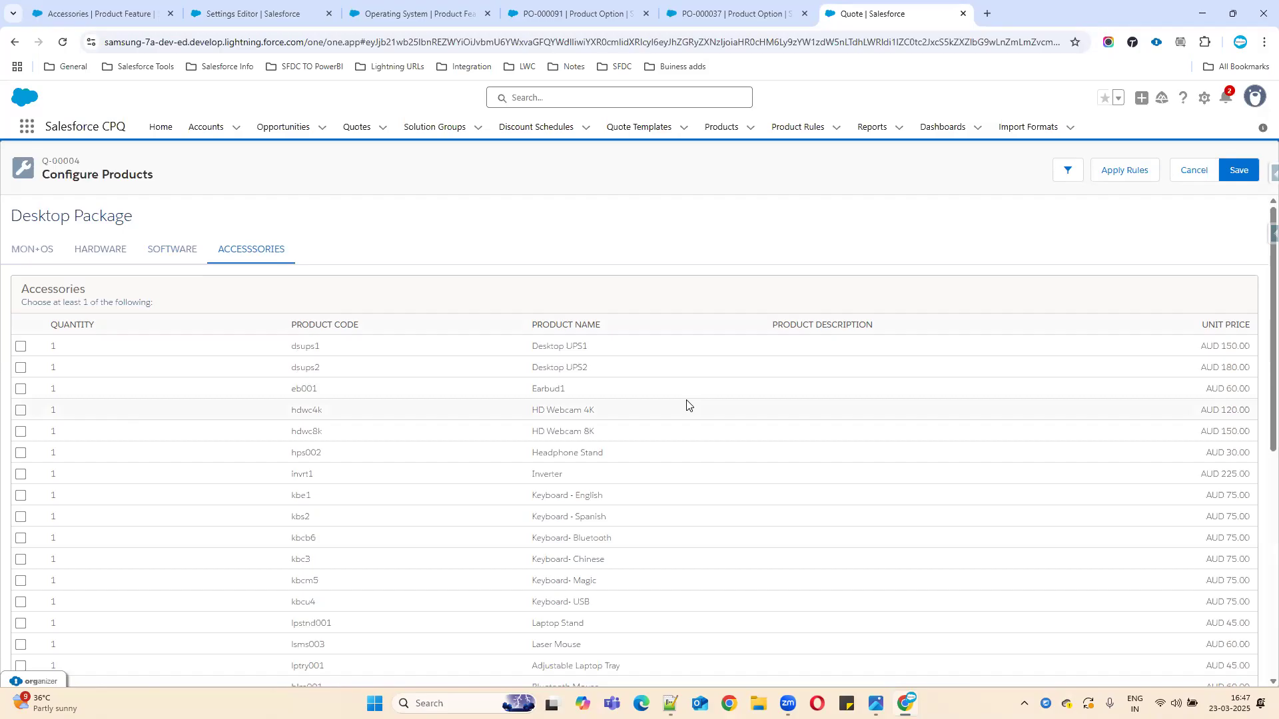
{"action": "scroll", "coordinate": [639, 563], "scroll_direction": "down", "scroll_amount": 3}
{"action": "scroll", "coordinate": [643, 557], "scroll_direction": "up", "scroll_amount": 2}
{"action": "scroll", "coordinate": [58, 322], "scroll_direction": "down", "scroll_amount": 1}
{"action": "left_click", "coordinate": [21, 320]}
Step: Select Desktop Manual in the Miscellaneous feature and save the Desktop Package configuration to the quote
{"action": "scroll", "coordinate": [1260, 361], "scroll_direction": "down", "scroll_amount": 5}
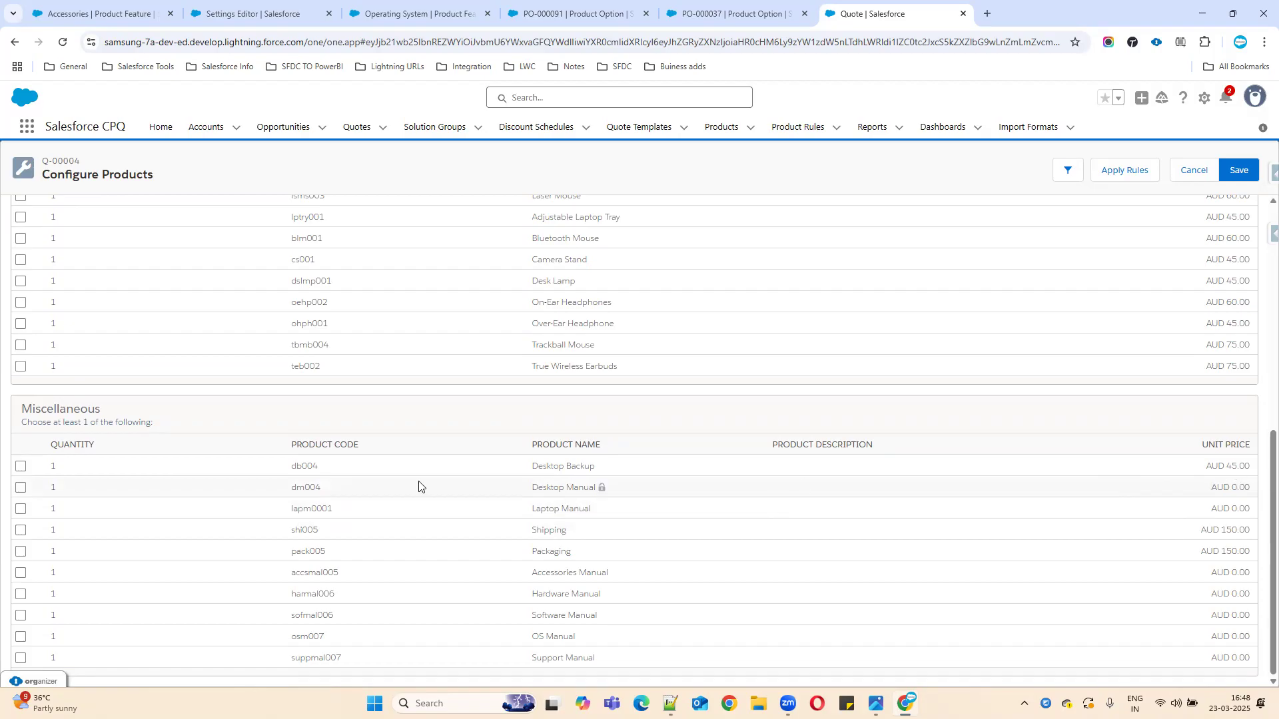
{"action": "left_click", "coordinate": [21, 490]}
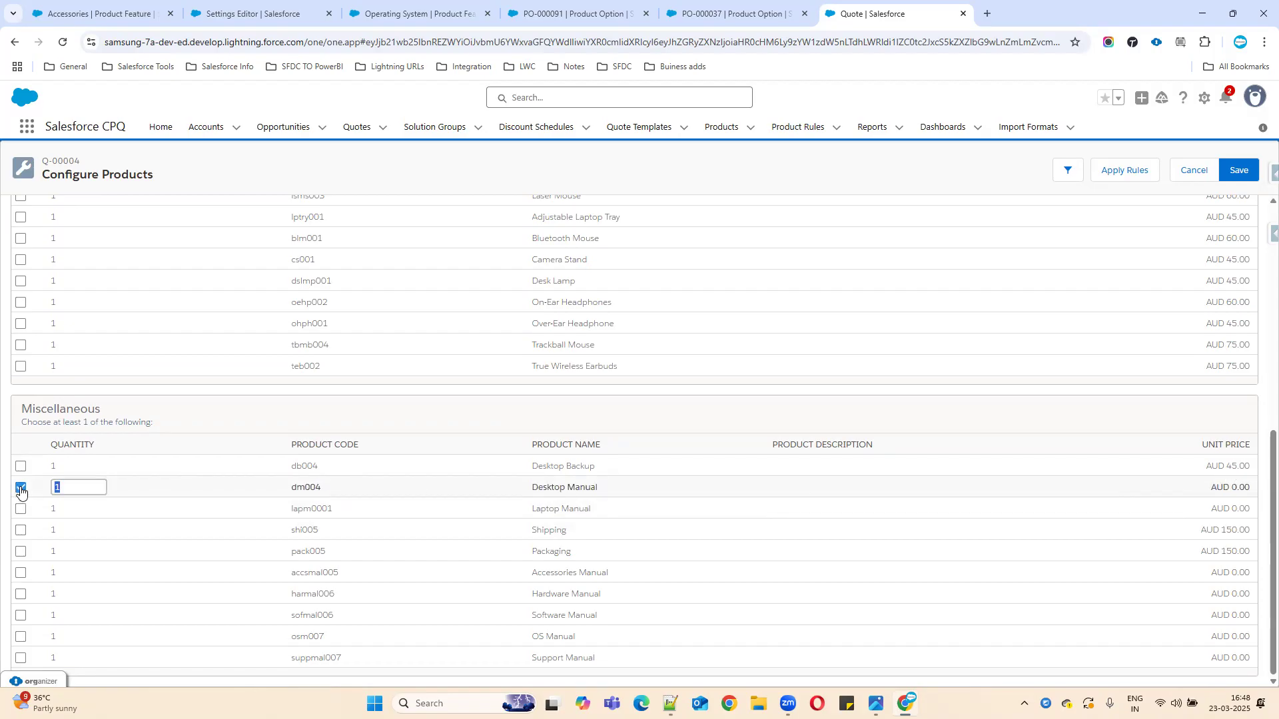
{"action": "left_click", "coordinate": [1231, 179]}
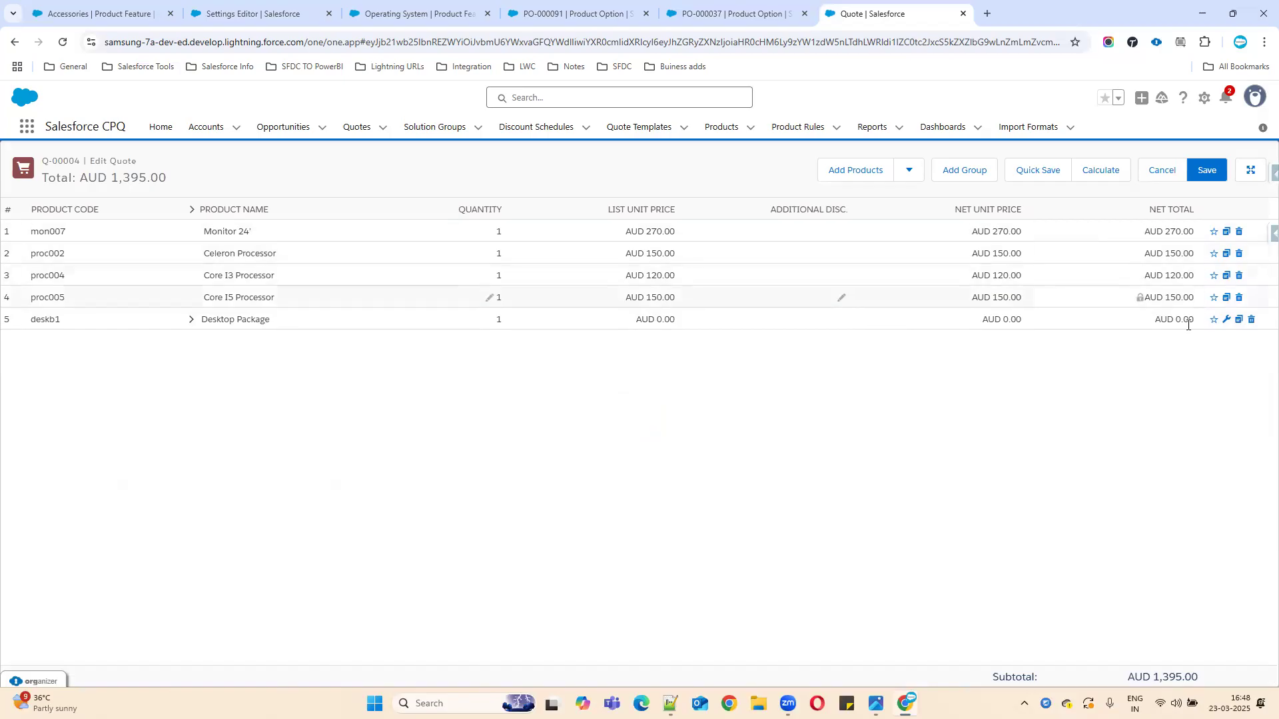
Step: Check Desktop Manual's list unit price in the expanded package, and the Unit Price field of Core I3 Processor option PO-000037
{"action": "left_click", "coordinate": [192, 321]}
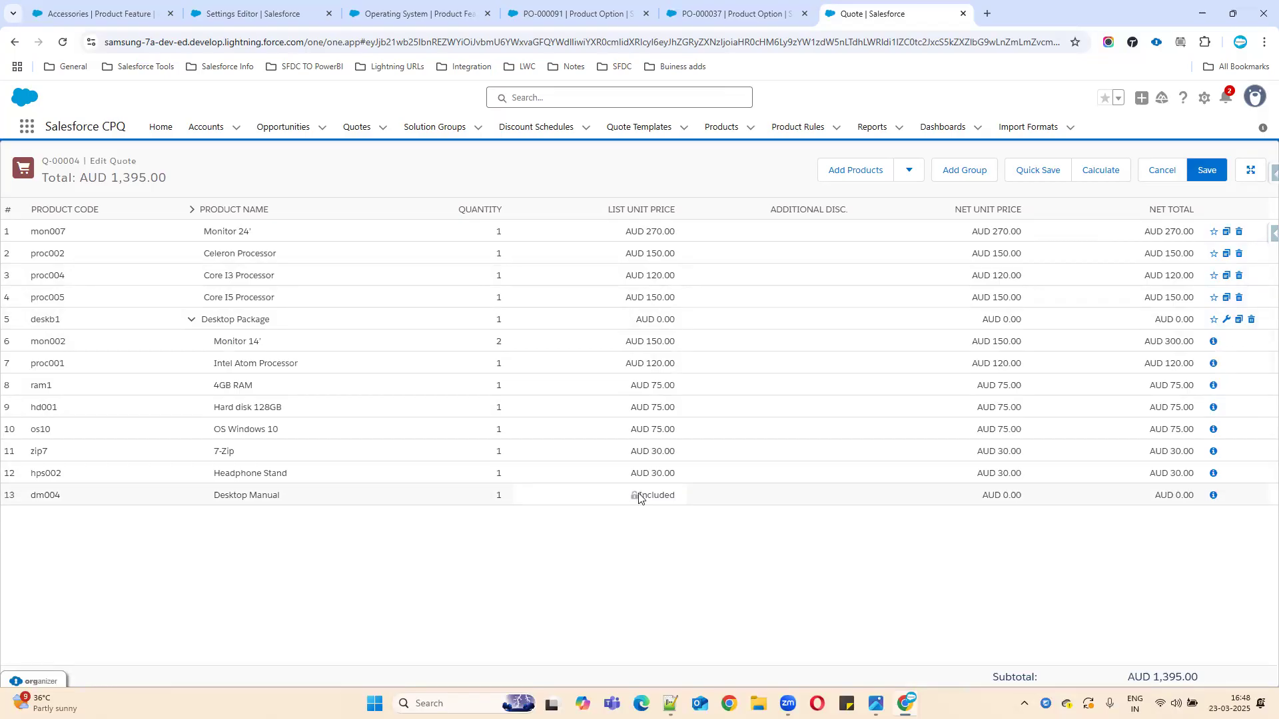
{"action": "left_click_drag", "start_coordinate": [640, 497], "coordinate": [699, 498]}
{"action": "left_click", "coordinate": [719, 13]}
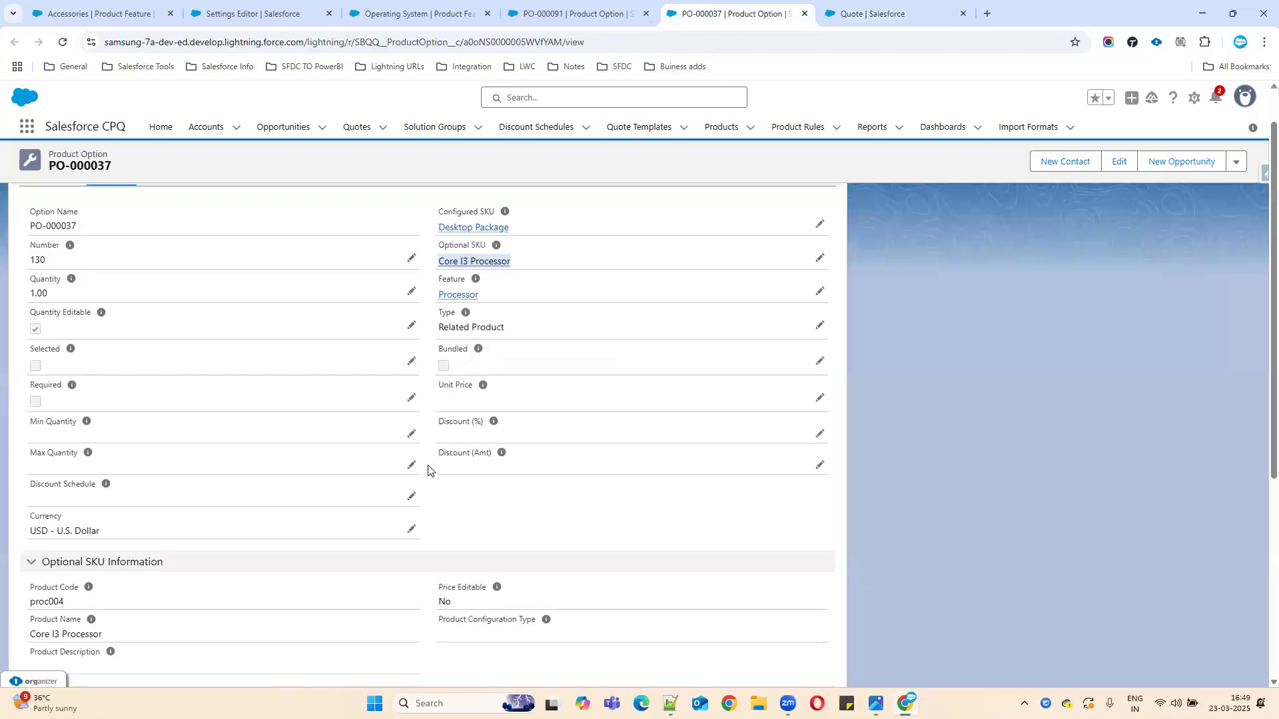
{"action": "left_click_drag", "start_coordinate": [432, 392], "coordinate": [506, 394]}
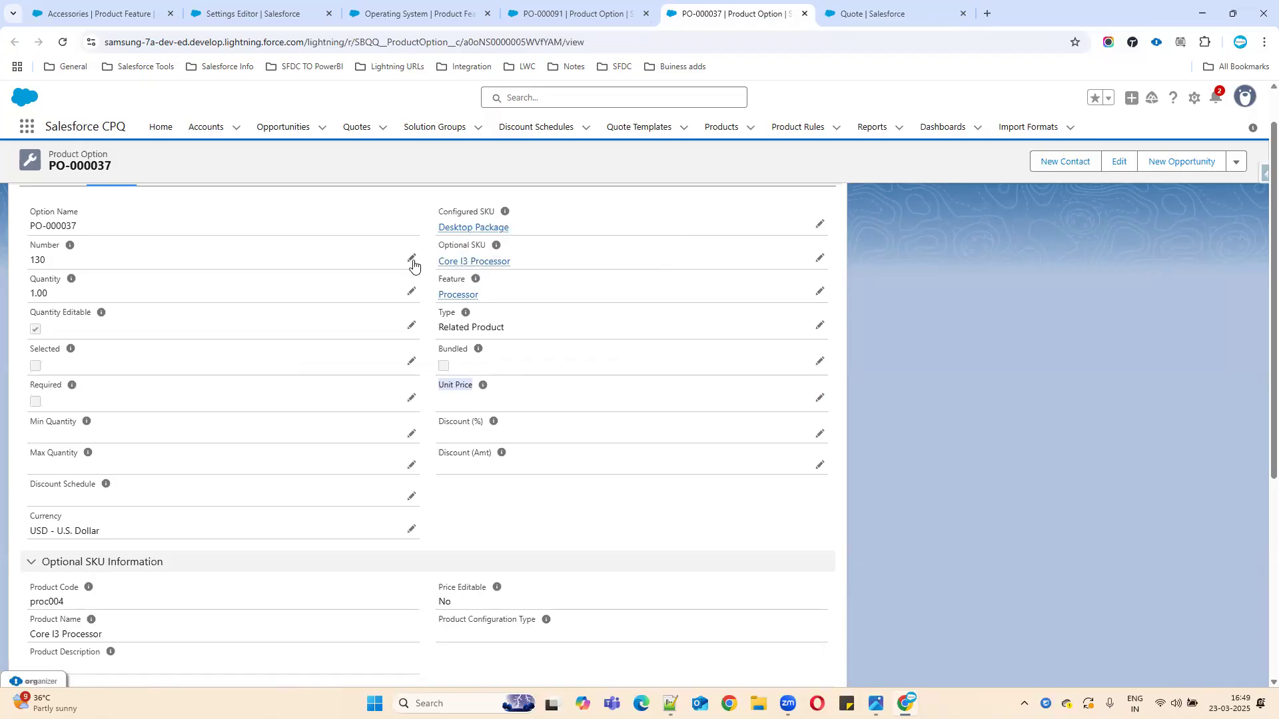
{"action": "mouse_move", "coordinate": [489, 269]}
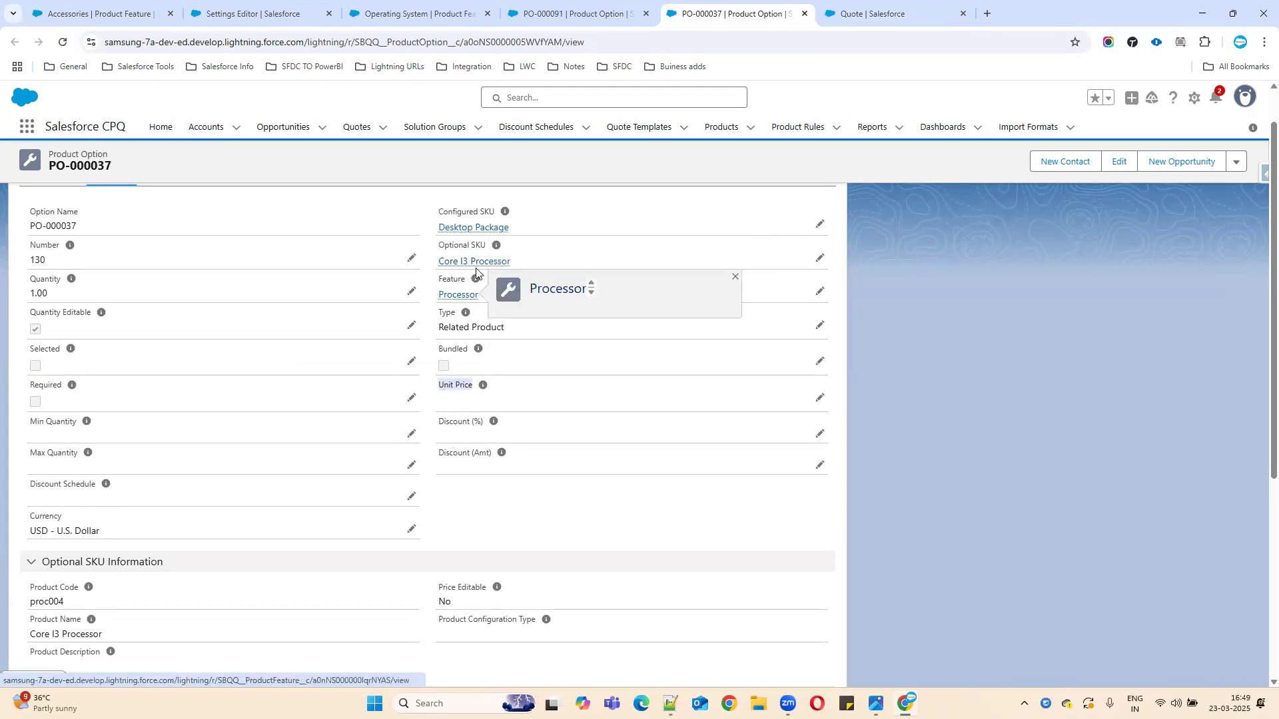
Step: Search the quote's product selection for Core I3 Processor and check its standalone list price
{"action": "left_click", "coordinate": [849, 13]}
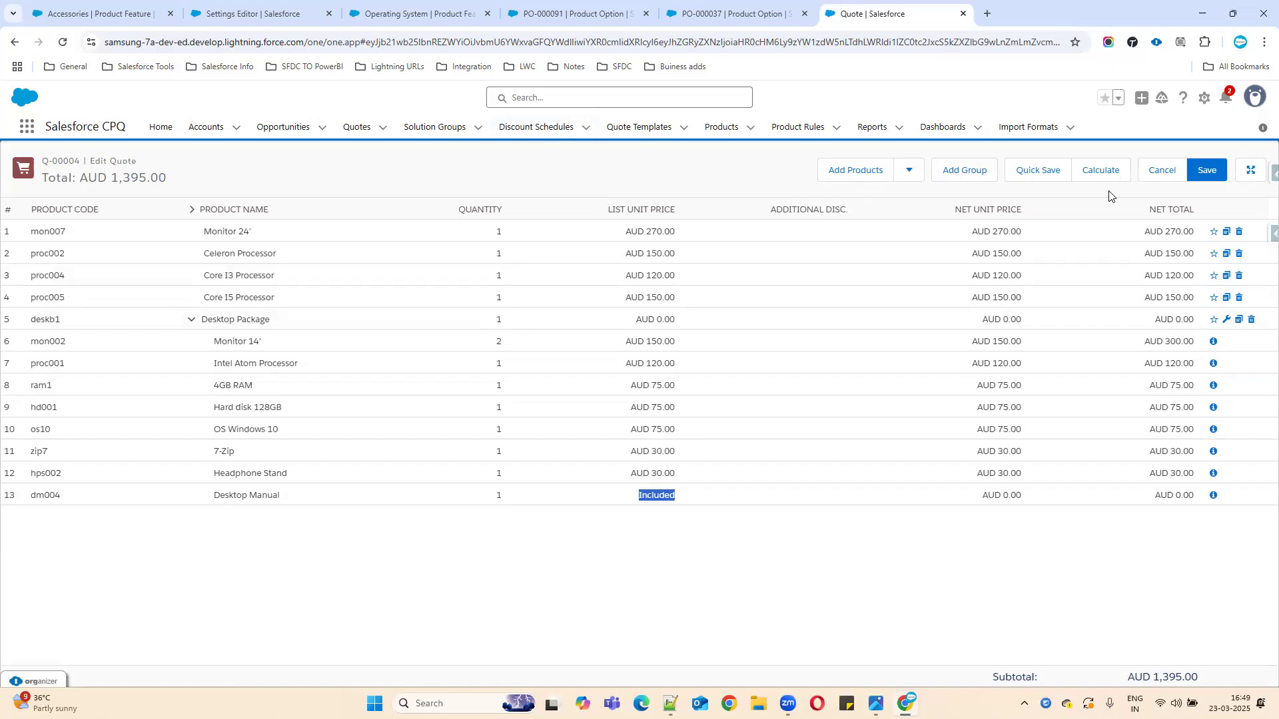
{"action": "left_click", "coordinate": [852, 184]}
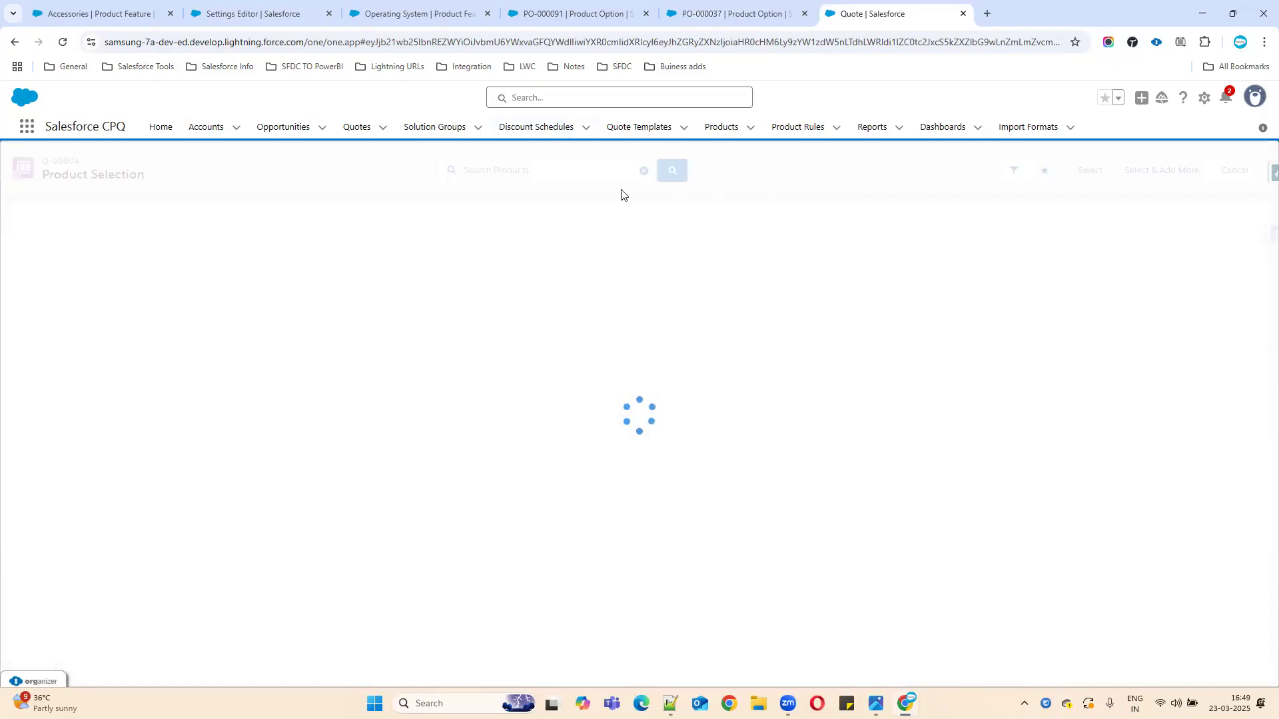
{"action": "type", "text": "c"}
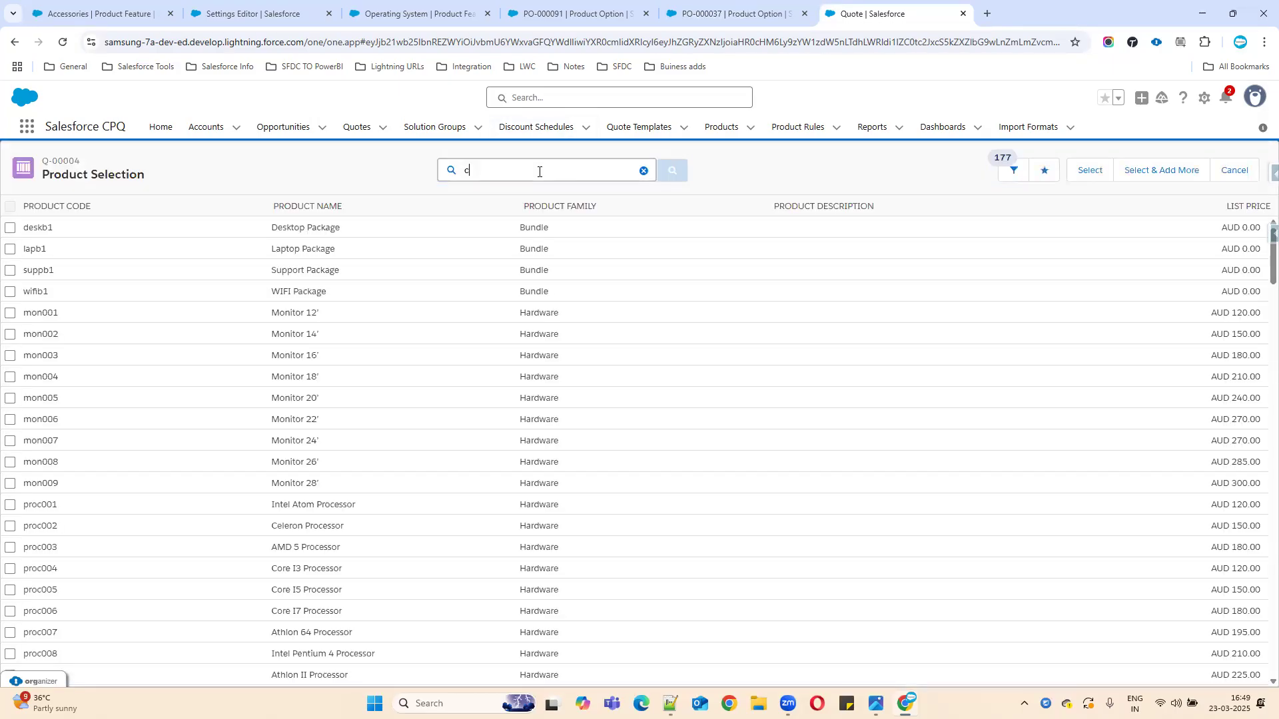
{"action": "type", "text": "ore"}
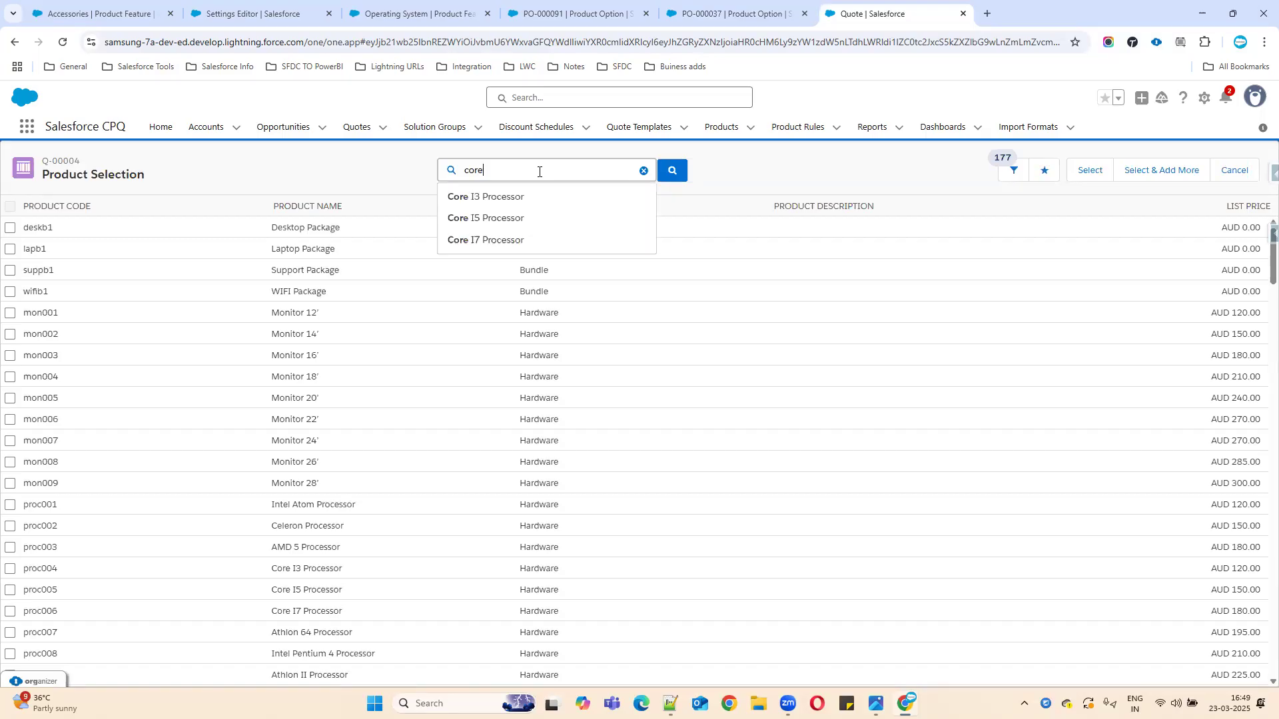
{"action": "left_click", "coordinate": [527, 198]}
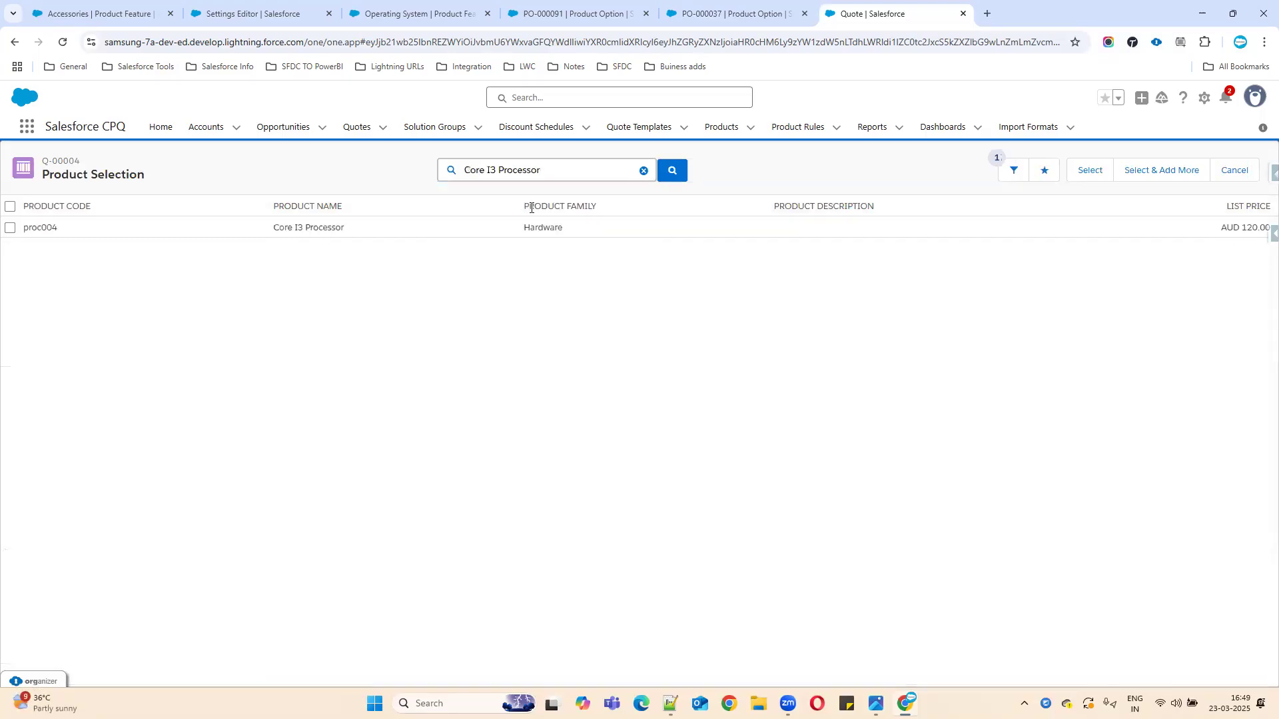
{"action": "left_click_drag", "start_coordinate": [1221, 229], "coordinate": [1260, 228]}
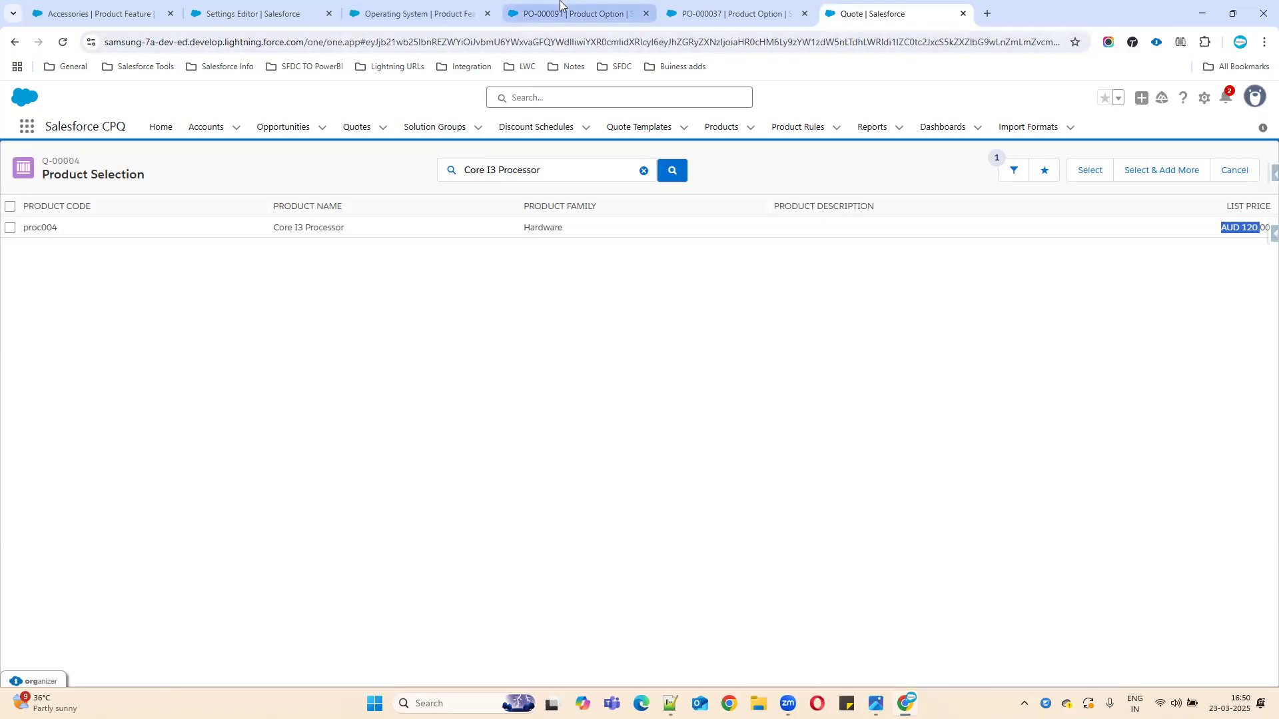
Step: Set the Unit Price of Core I3 Processor option PO-000037 to 100 and save the record
{"action": "left_click", "coordinate": [418, 14]}
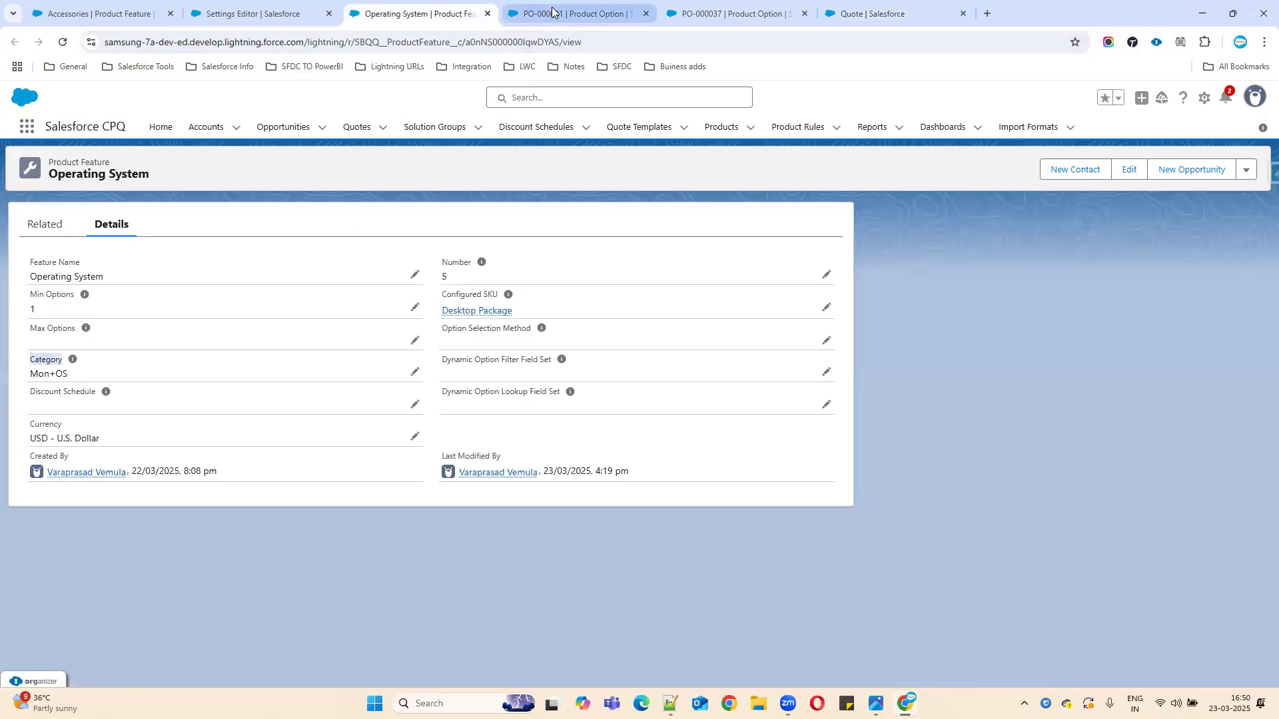
{"action": "left_click", "coordinate": [575, 13]}
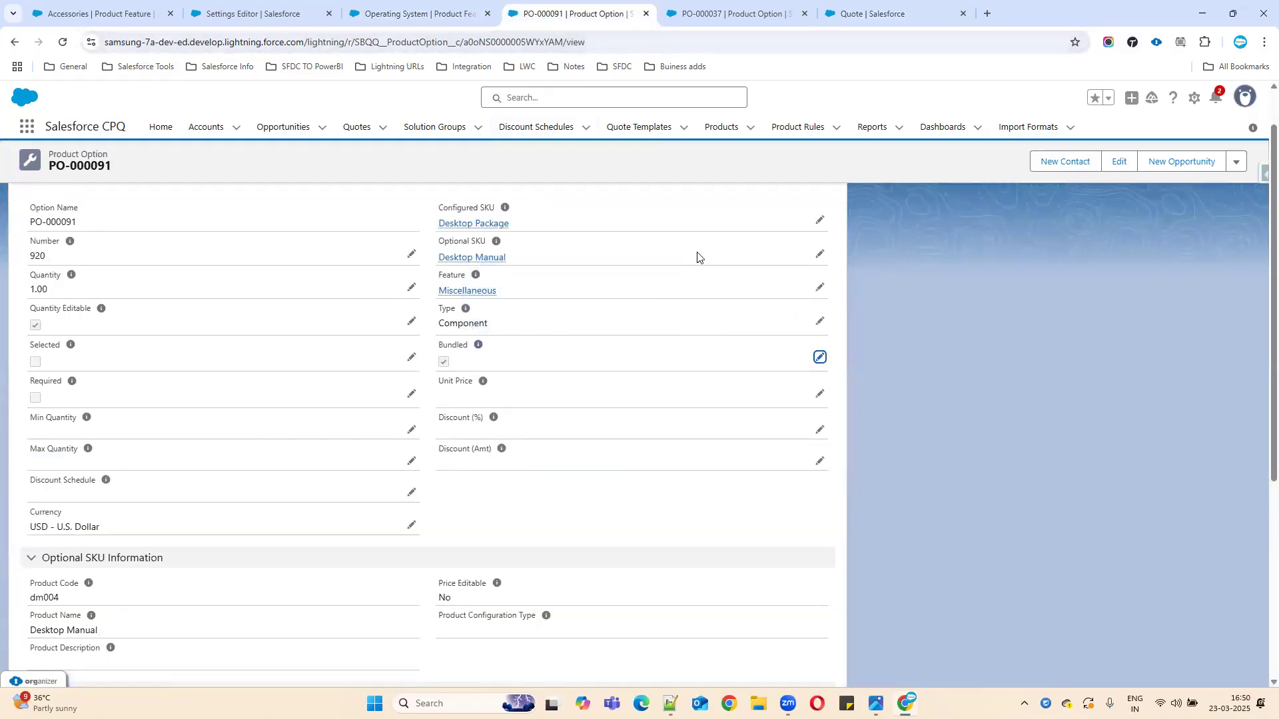
{"action": "left_click", "coordinate": [695, 12]}
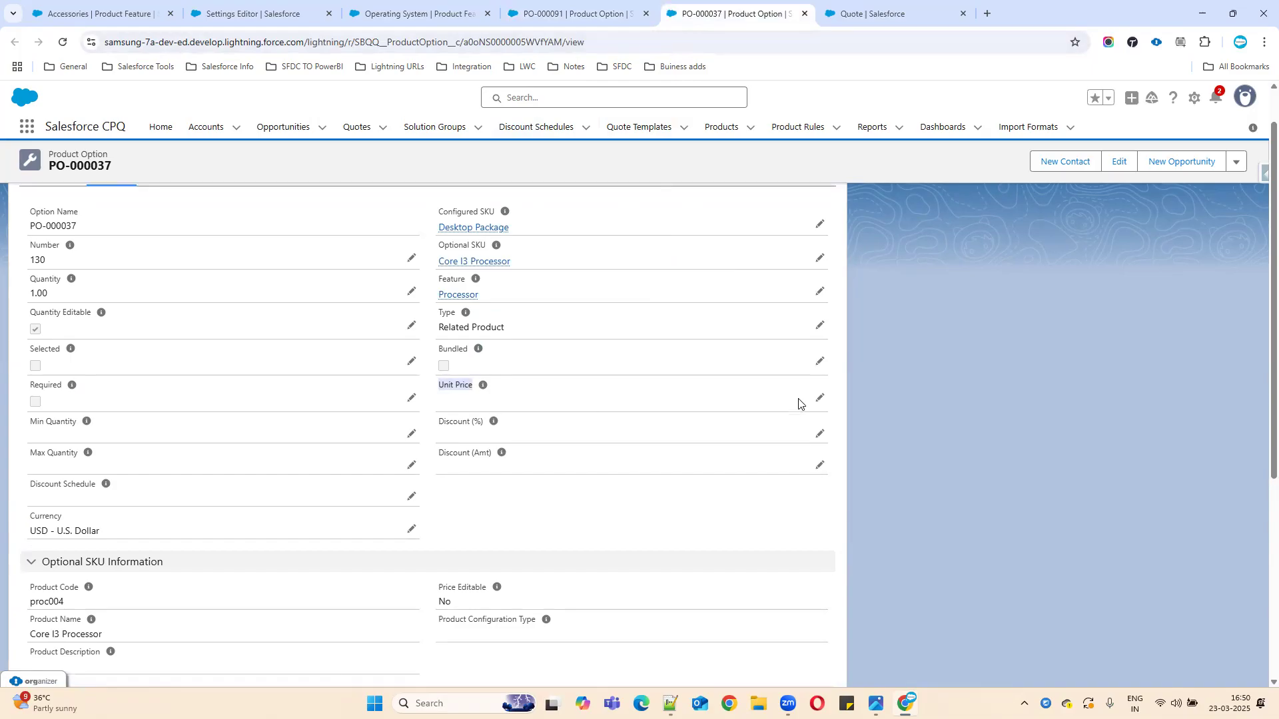
{"action": "left_click", "coordinate": [820, 398]}
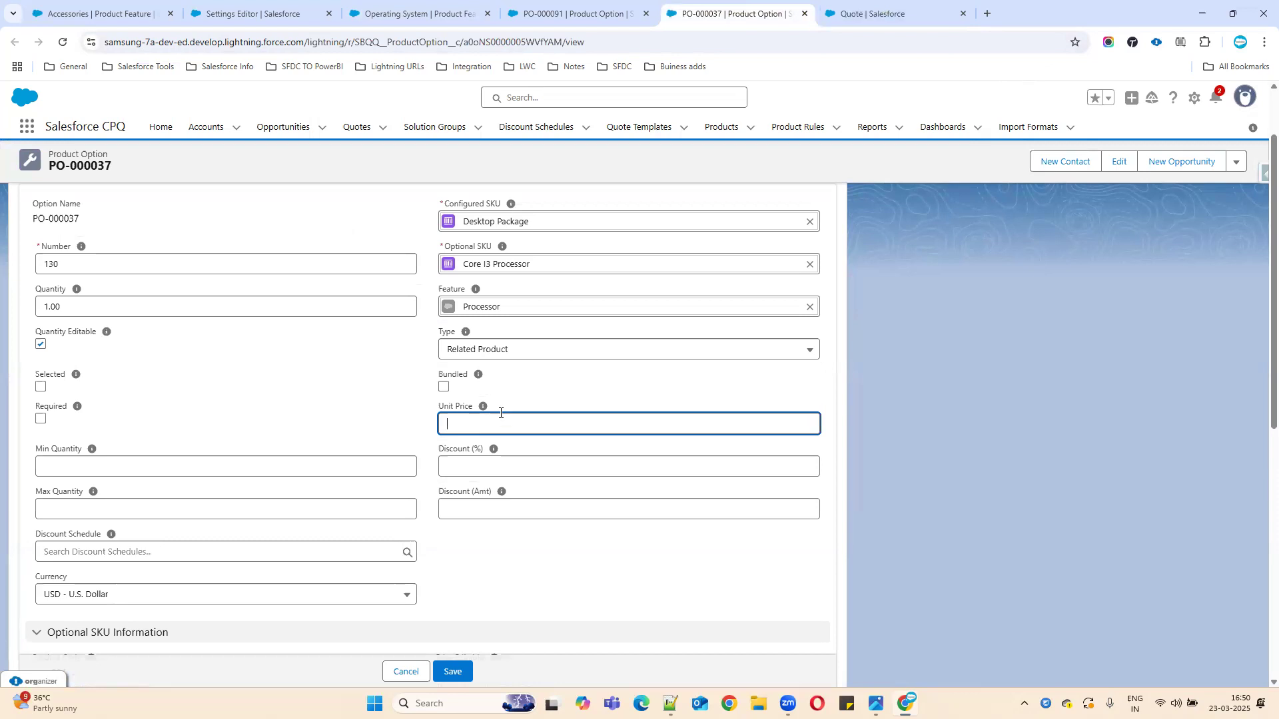
{"action": "type", "text": "10"}
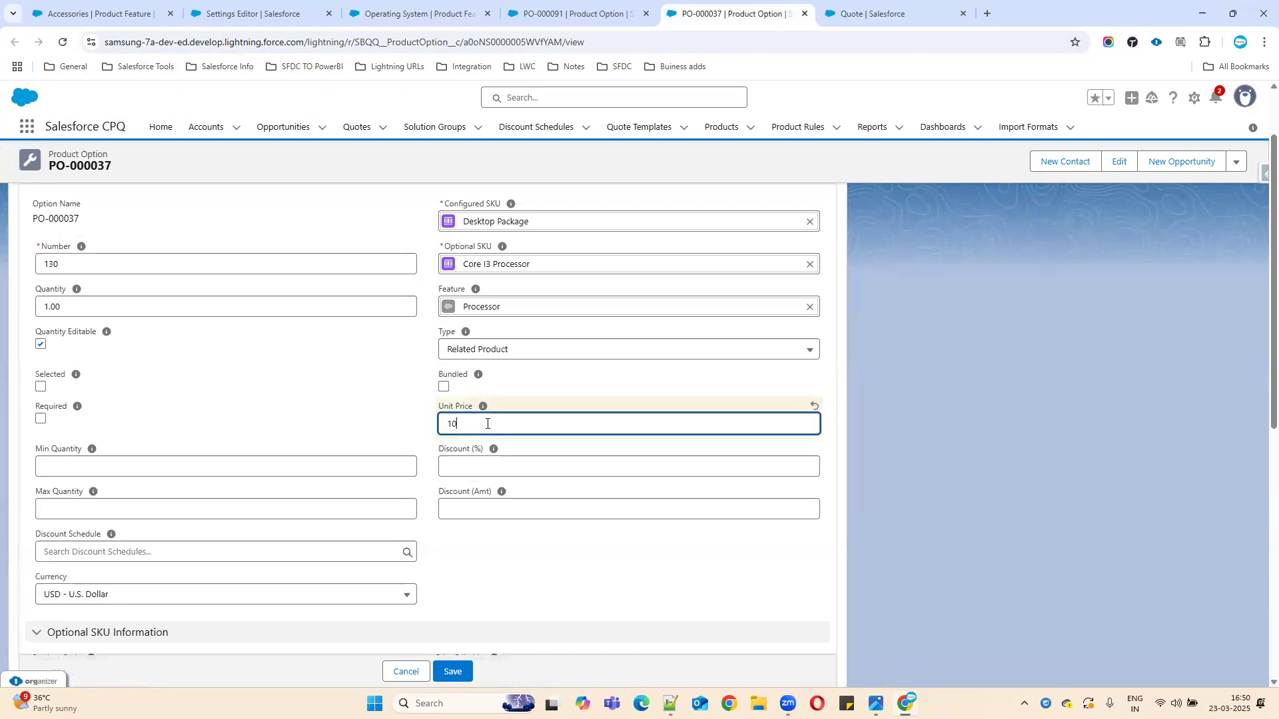
{"action": "type", "text": "0"}
{"action": "left_click", "coordinate": [438, 663]}
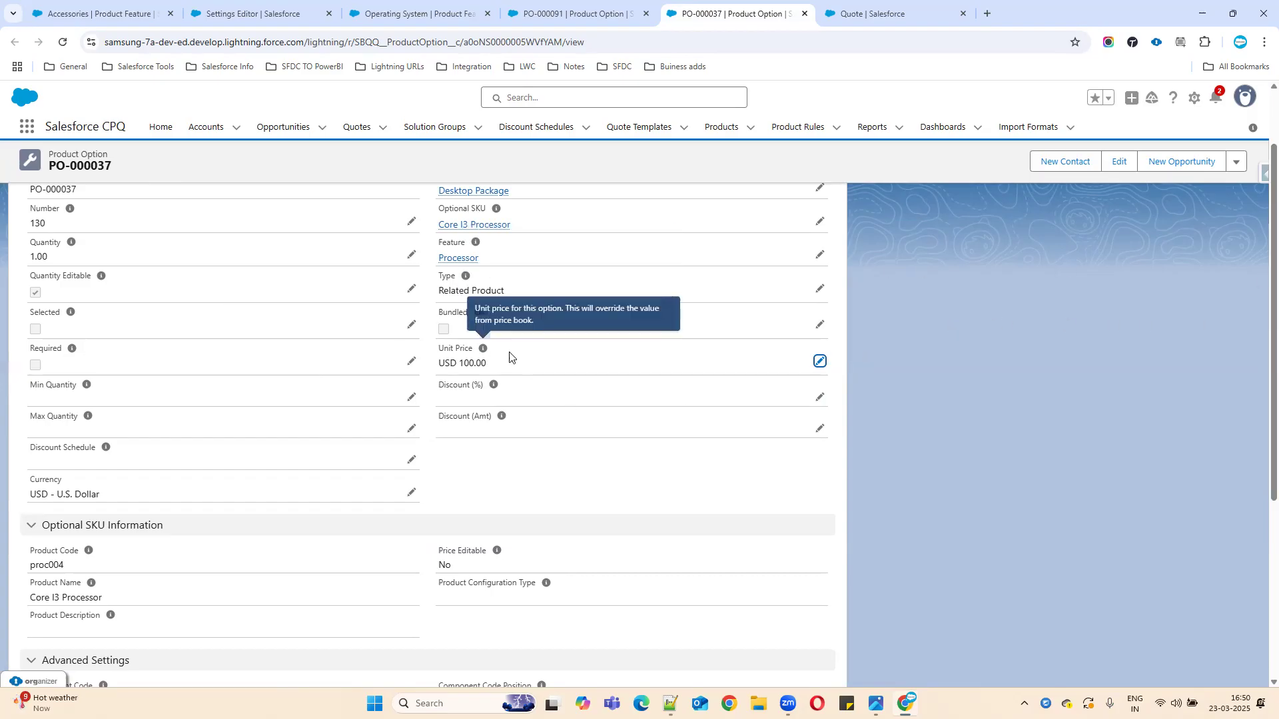
Step: Reload the quote line editor and add Core I3 Processor to the quote as a standalone product
{"action": "left_click", "coordinate": [863, 3]}
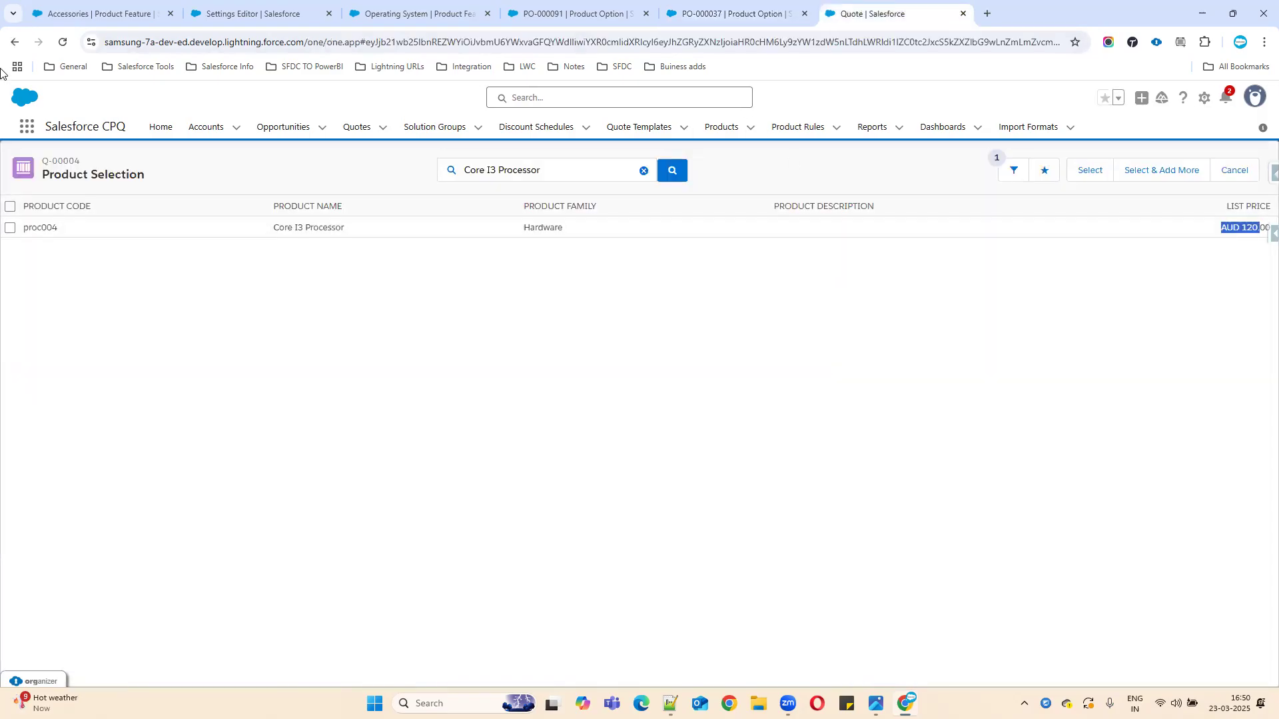
{"action": "left_click", "coordinate": [64, 42]}
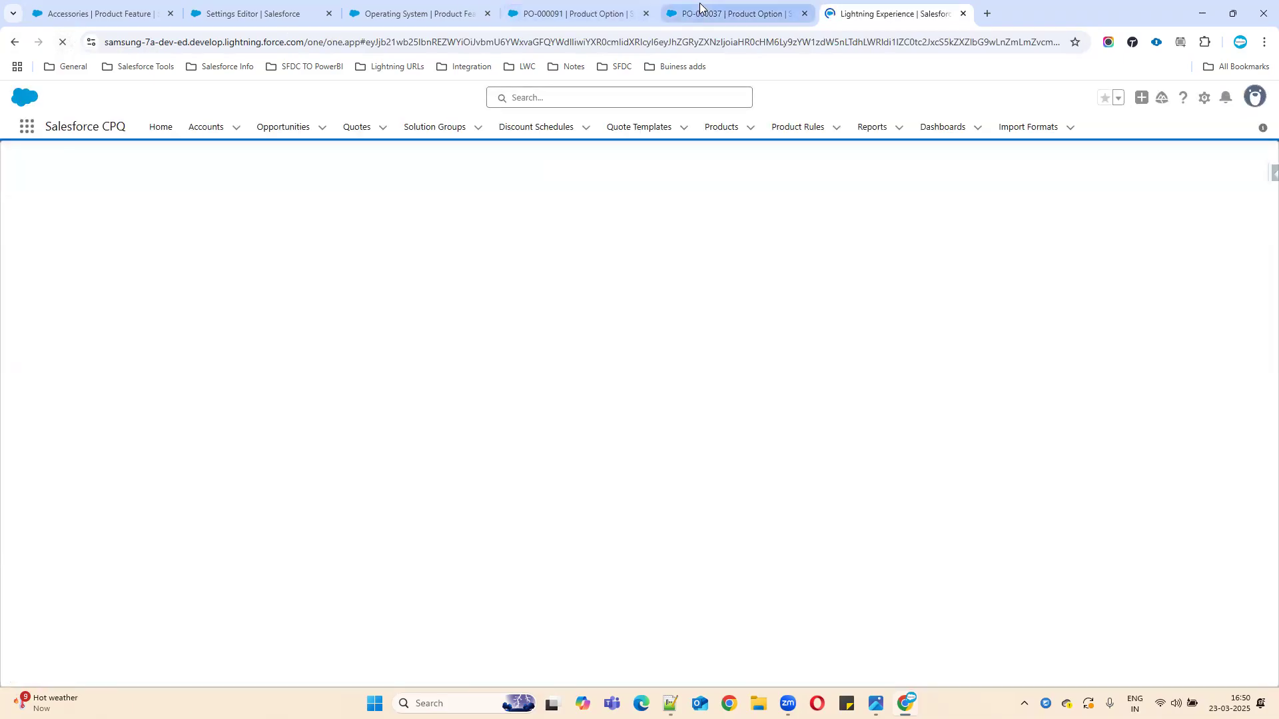
{"action": "left_click", "coordinate": [666, 11]}
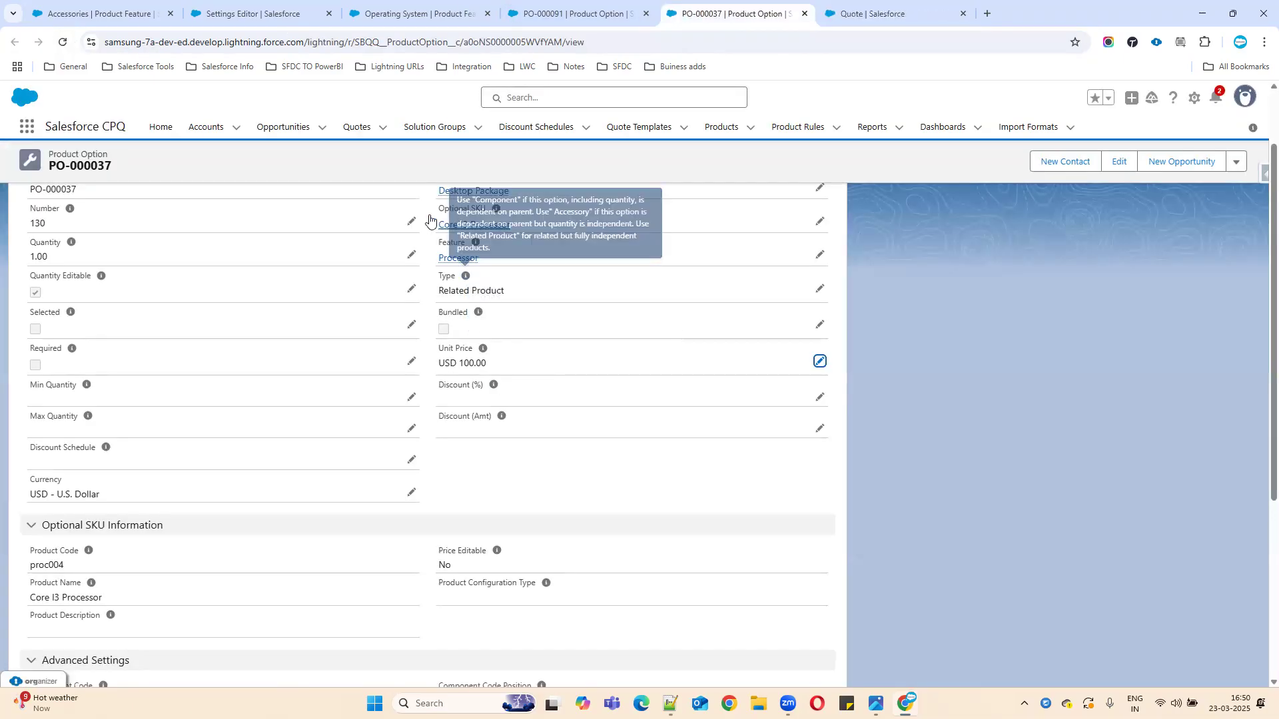
{"action": "left_click", "coordinate": [874, 5]}
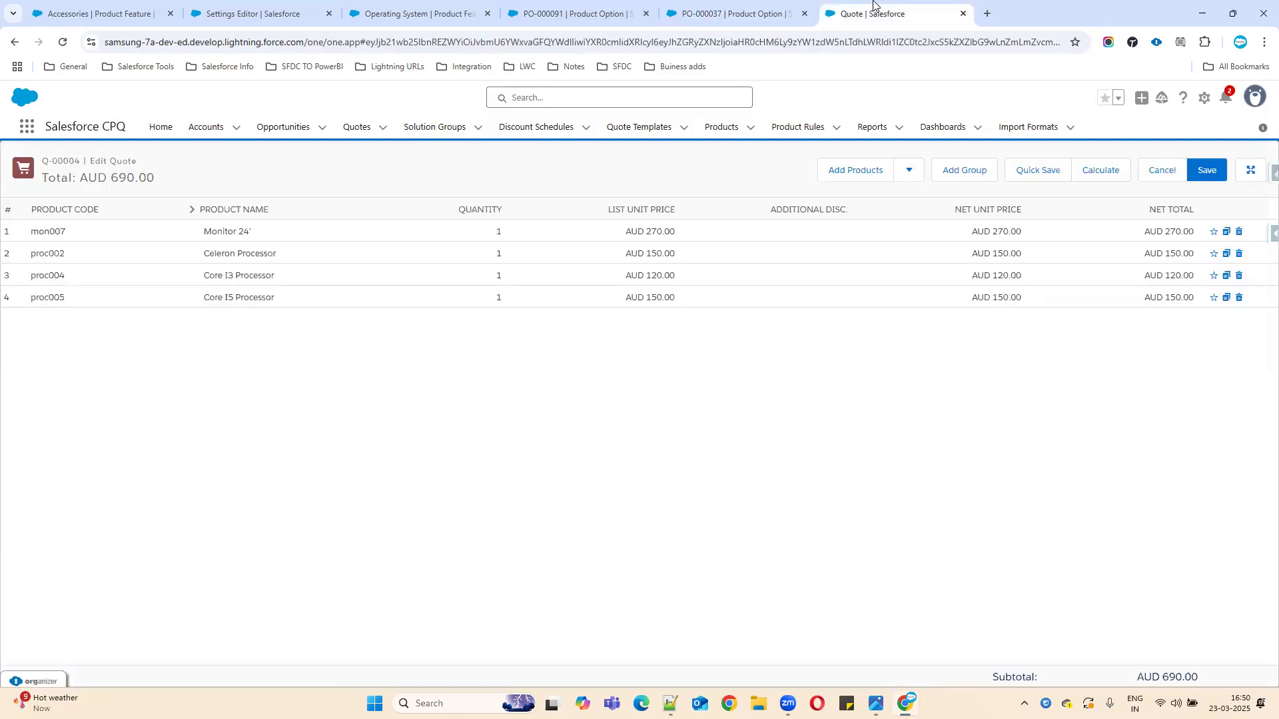
{"action": "left_click", "coordinate": [856, 172]}
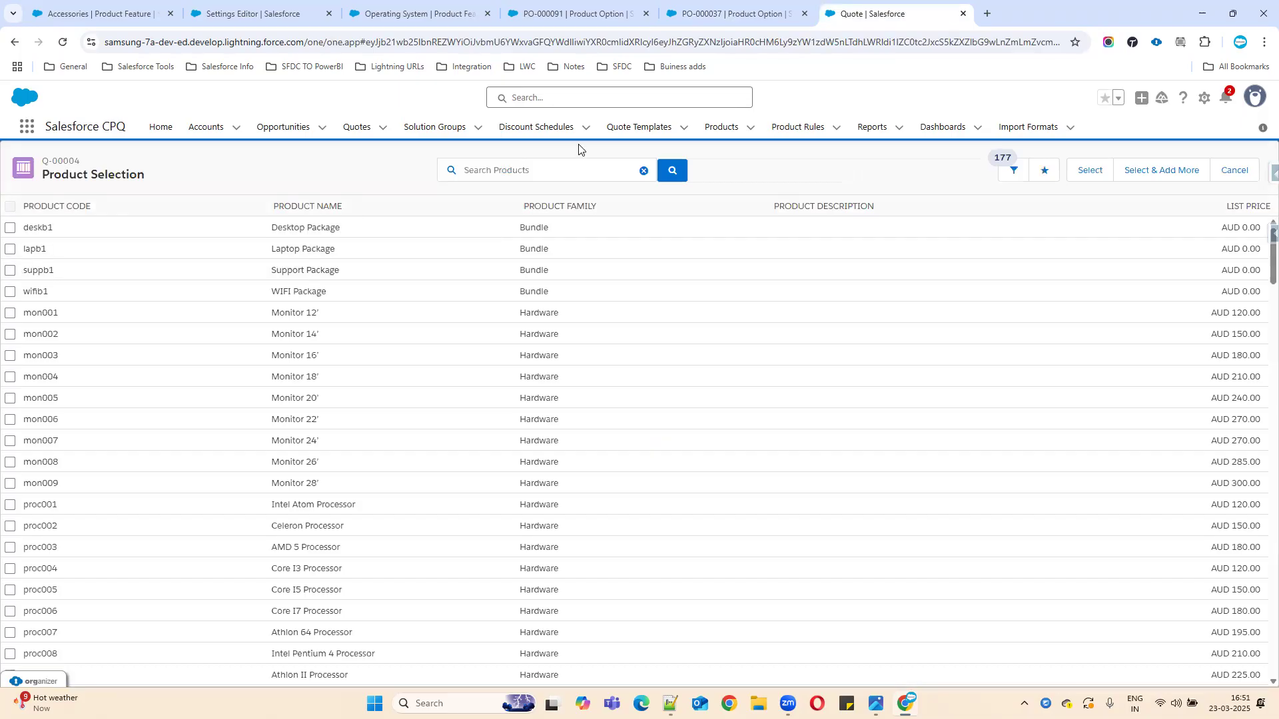
{"action": "left_click", "coordinate": [10, 227]}
{"action": "left_click", "coordinate": [472, 175]}
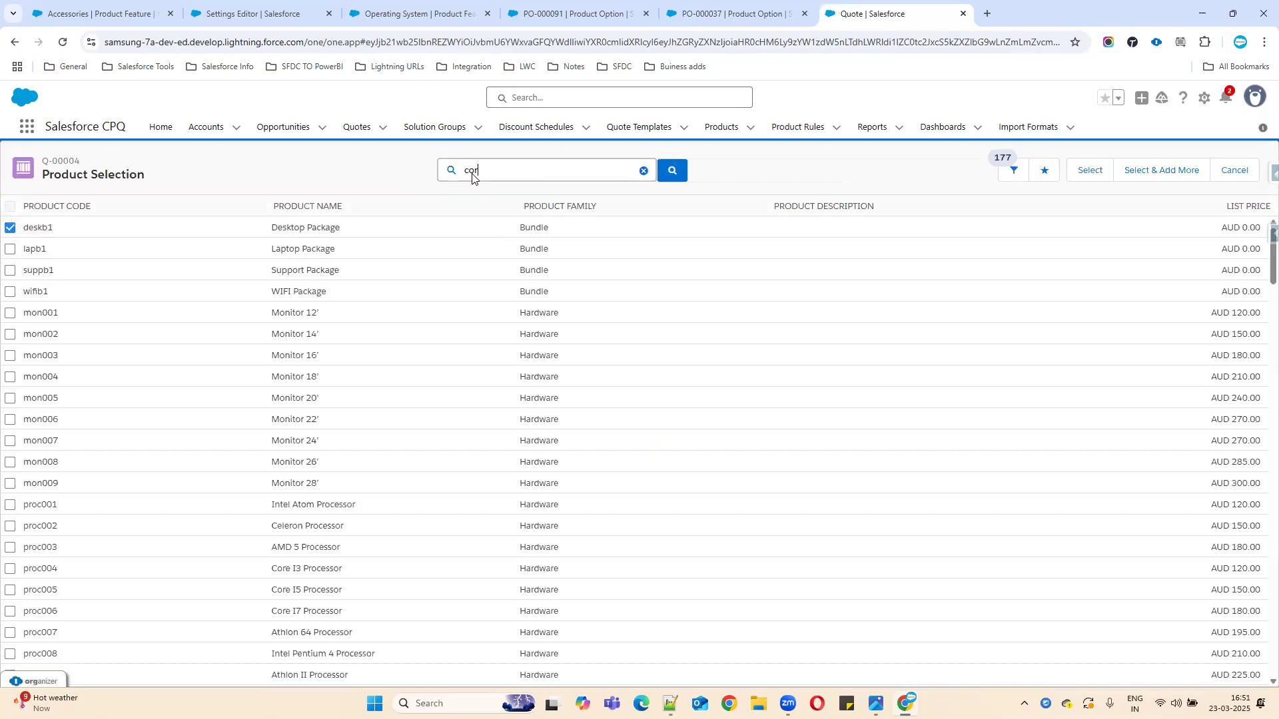
{"action": "left_click", "coordinate": [509, 205]}
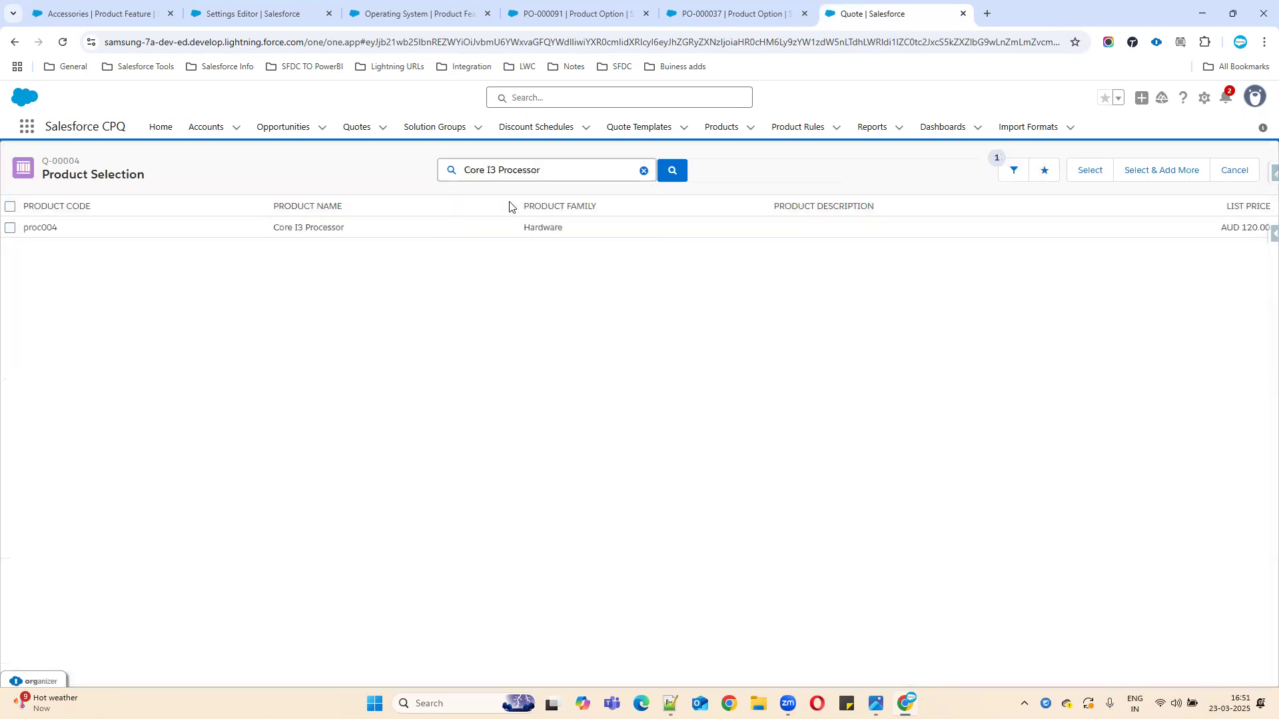
{"action": "left_click", "coordinate": [10, 228]}
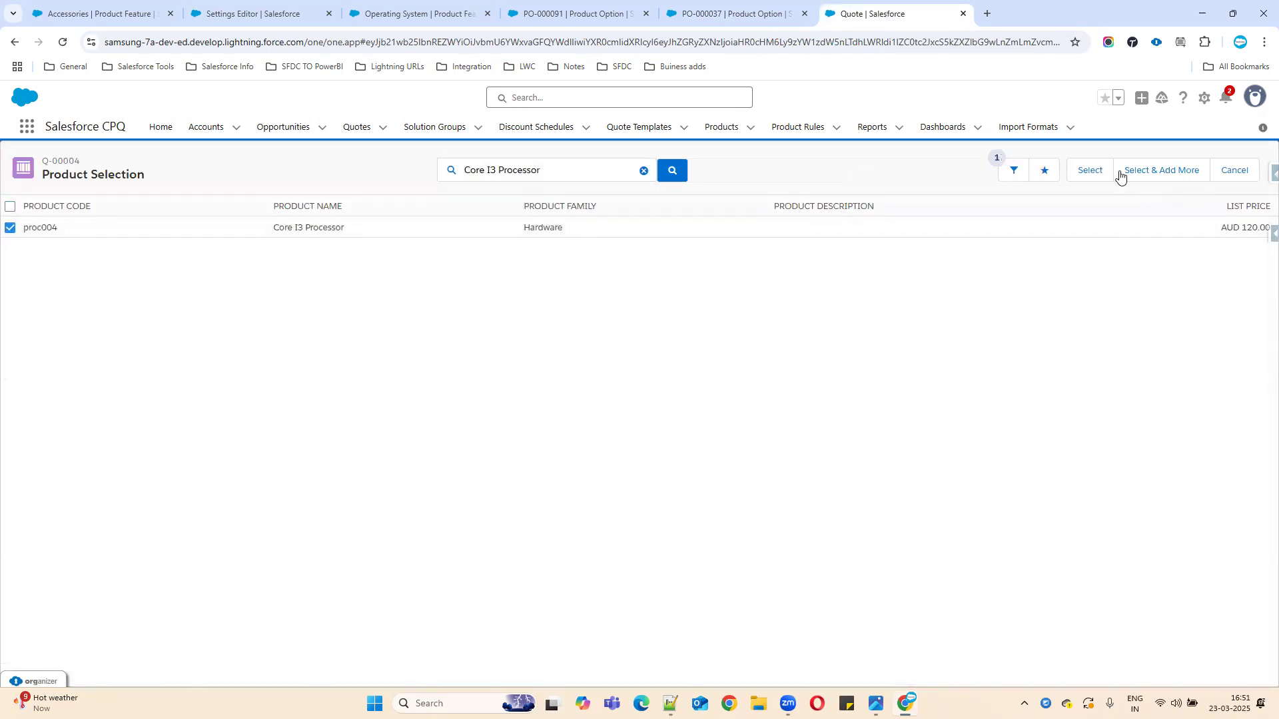
{"action": "left_click", "coordinate": [1091, 170]}
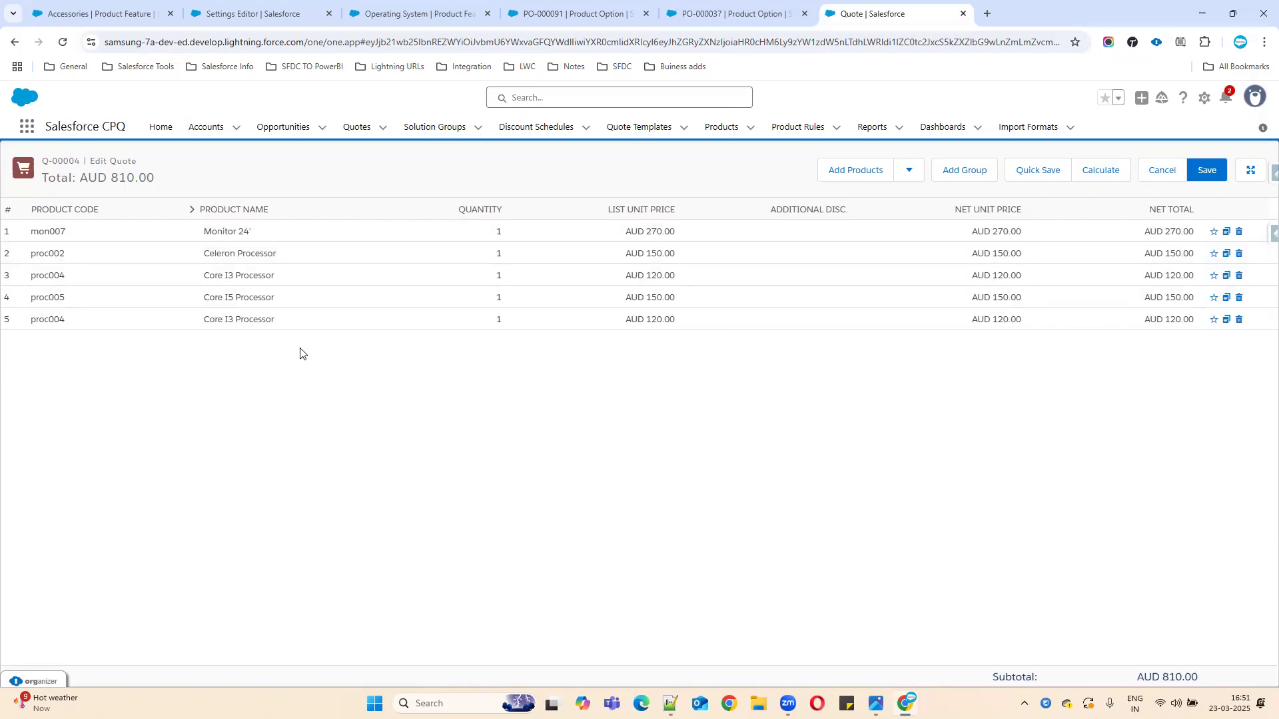
Step: Add Desktop Package to the quote and include OS Windows 10 in its configuration
{"action": "left_click", "coordinate": [856, 172]}
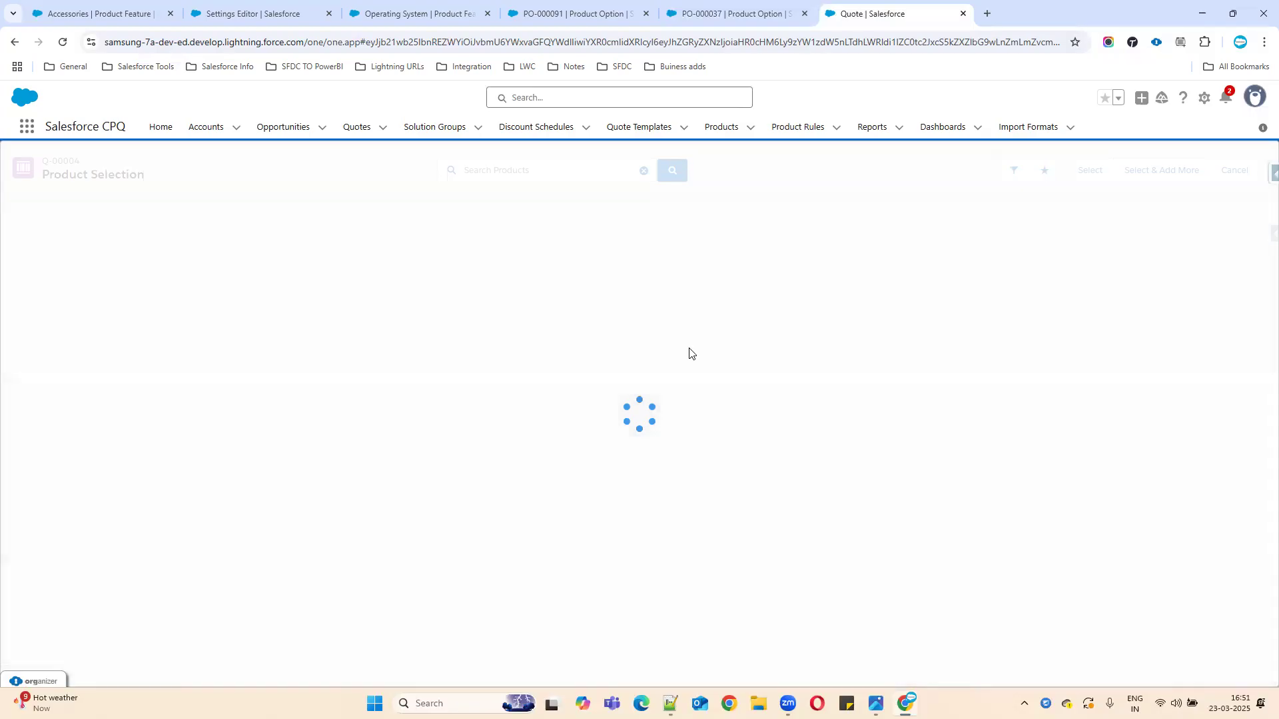
{"action": "left_click", "coordinate": [10, 227]}
{"action": "left_click", "coordinate": [1096, 172]}
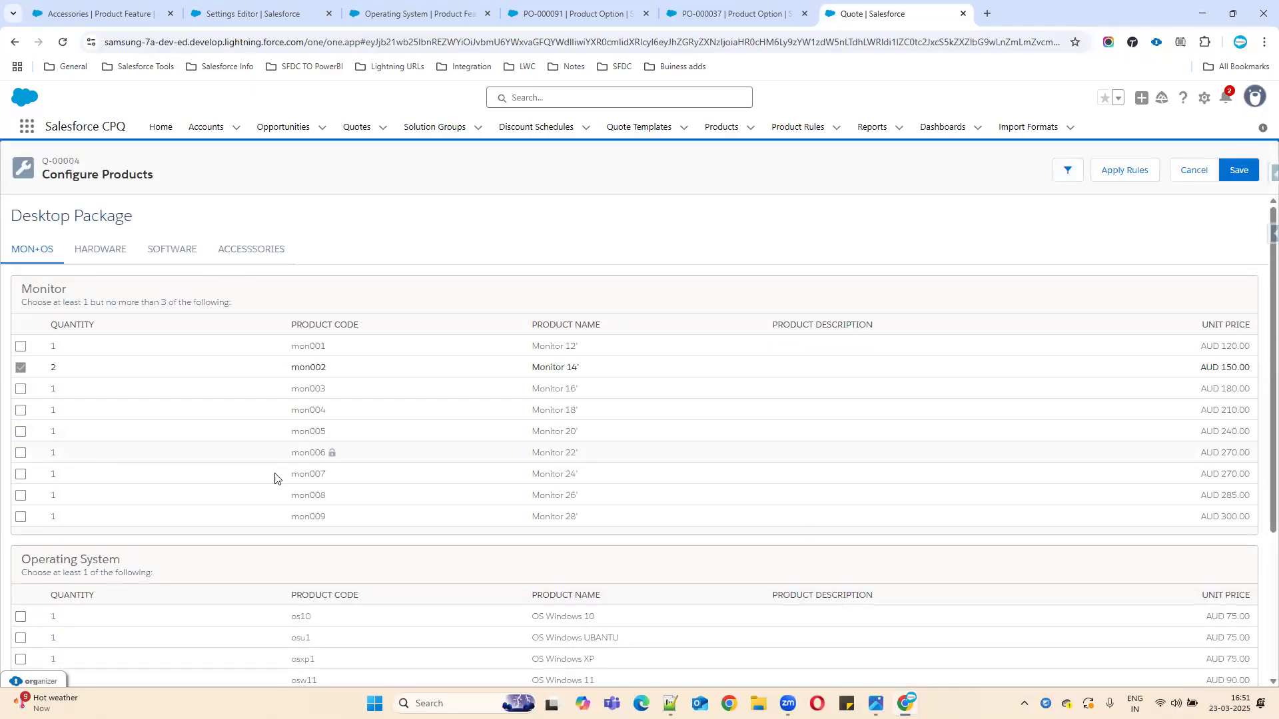
{"action": "left_click", "coordinate": [21, 617]}
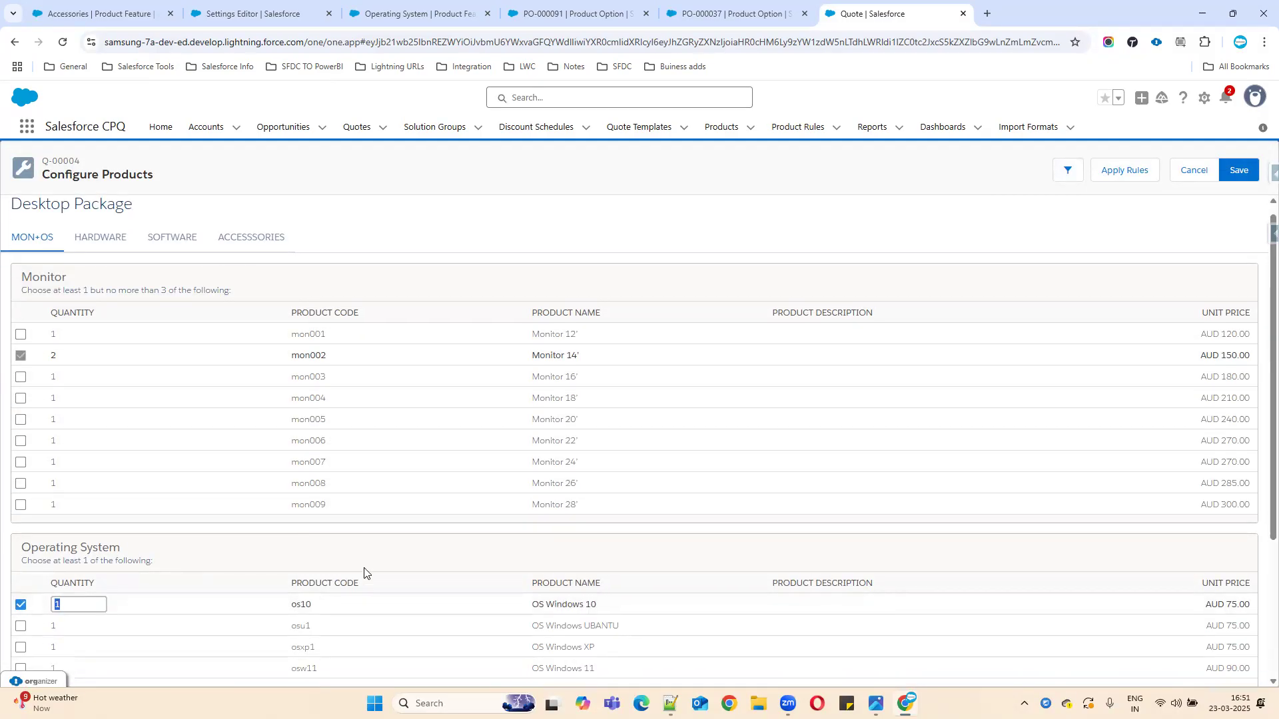
{"action": "scroll", "coordinate": [364, 573], "scroll_direction": "down", "scroll_amount": 3}
{"action": "scroll", "coordinate": [407, 568], "scroll_direction": "up", "scroll_amount": 1}
{"action": "scroll", "coordinate": [397, 561], "scroll_direction": "down", "scroll_amount": 1}
{"action": "scroll", "coordinate": [252, 387], "scroll_direction": "up", "scroll_amount": 1}
{"action": "scroll", "coordinate": [252, 390], "scroll_direction": "up", "scroll_amount": 5}
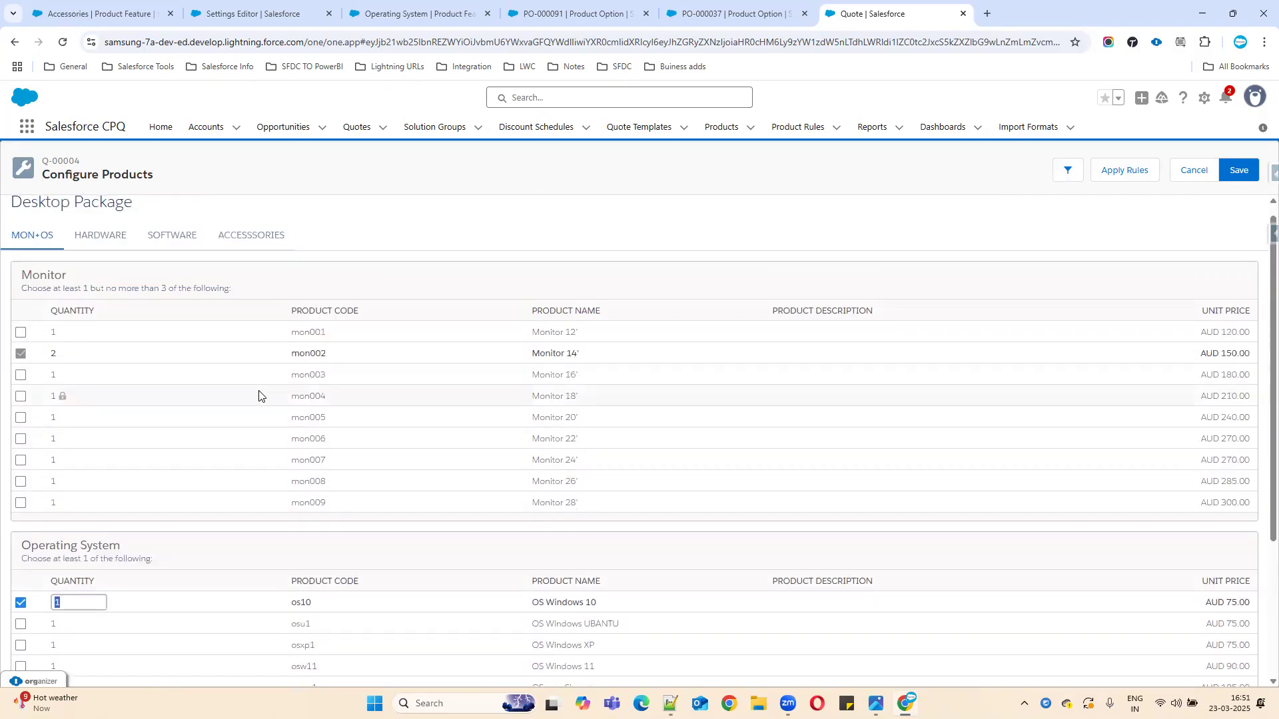
Step: Check Core I3 Processor's unit price in the hardware options, and include it with 4GB RAM and Hard disk 128GB
{"action": "left_click", "coordinate": [108, 253]}
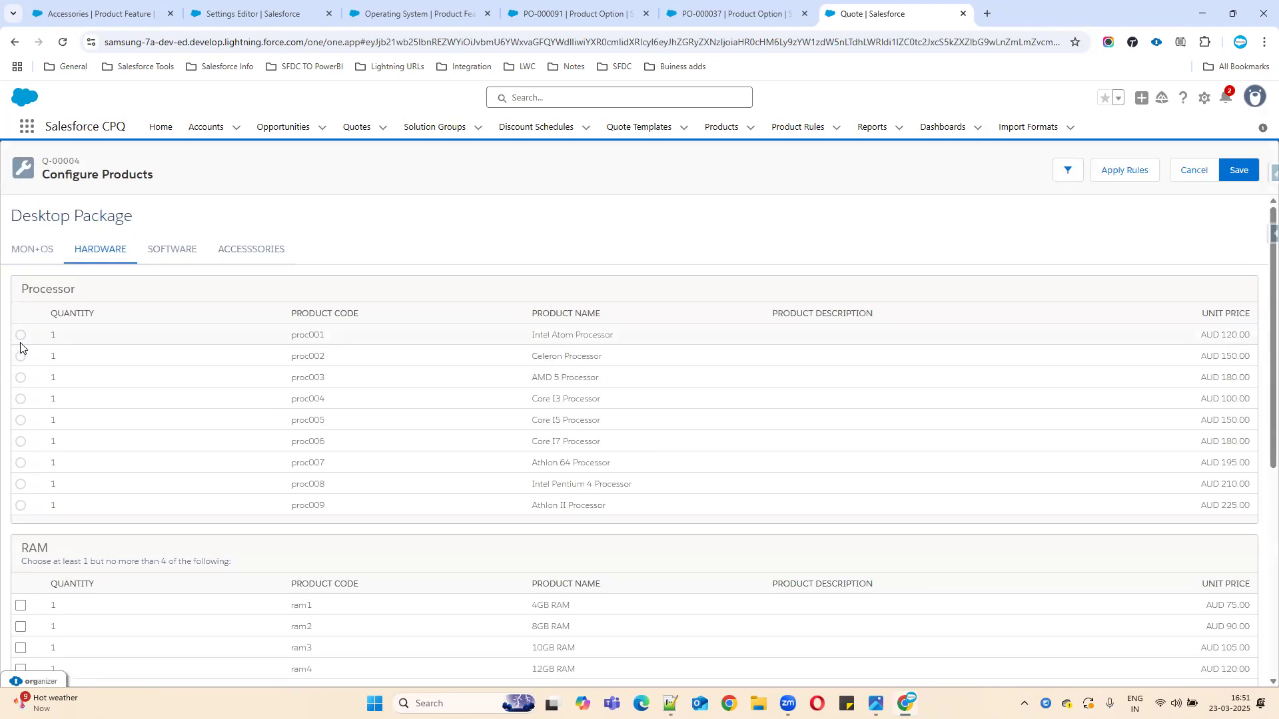
{"action": "left_click_drag", "start_coordinate": [803, 405], "coordinate": [1255, 407]}
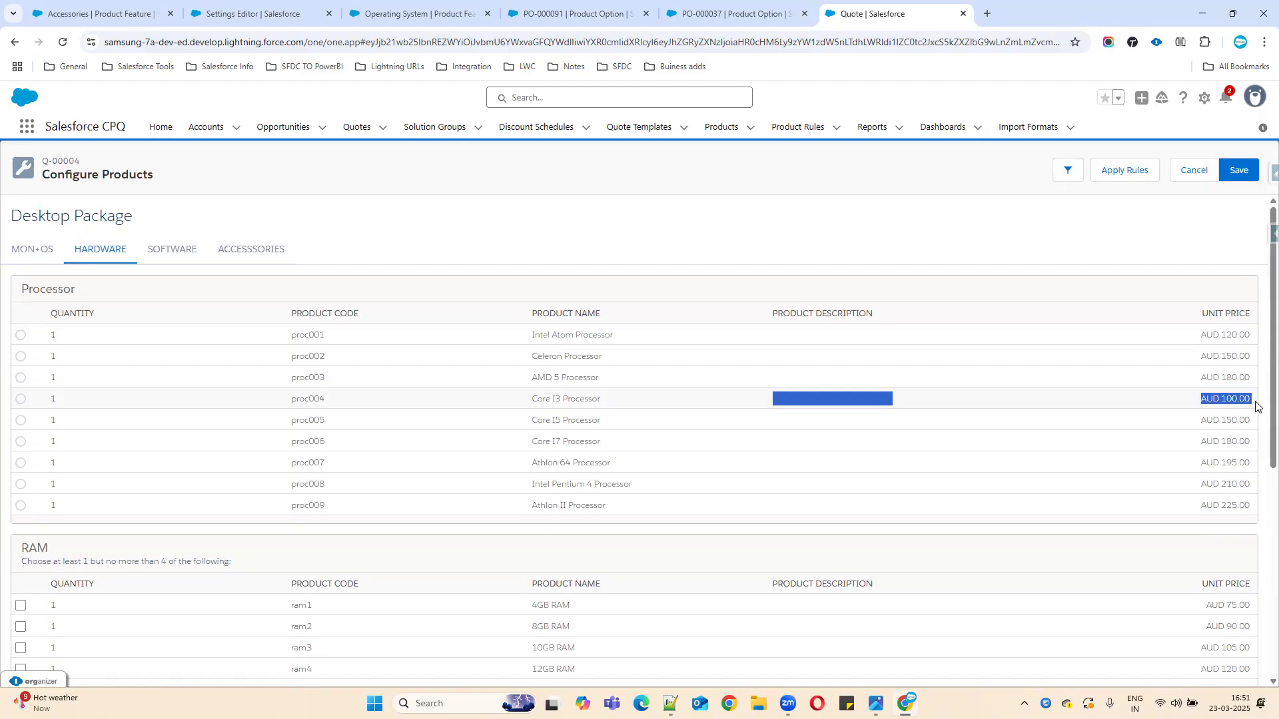
{"action": "left_click", "coordinate": [20, 400]}
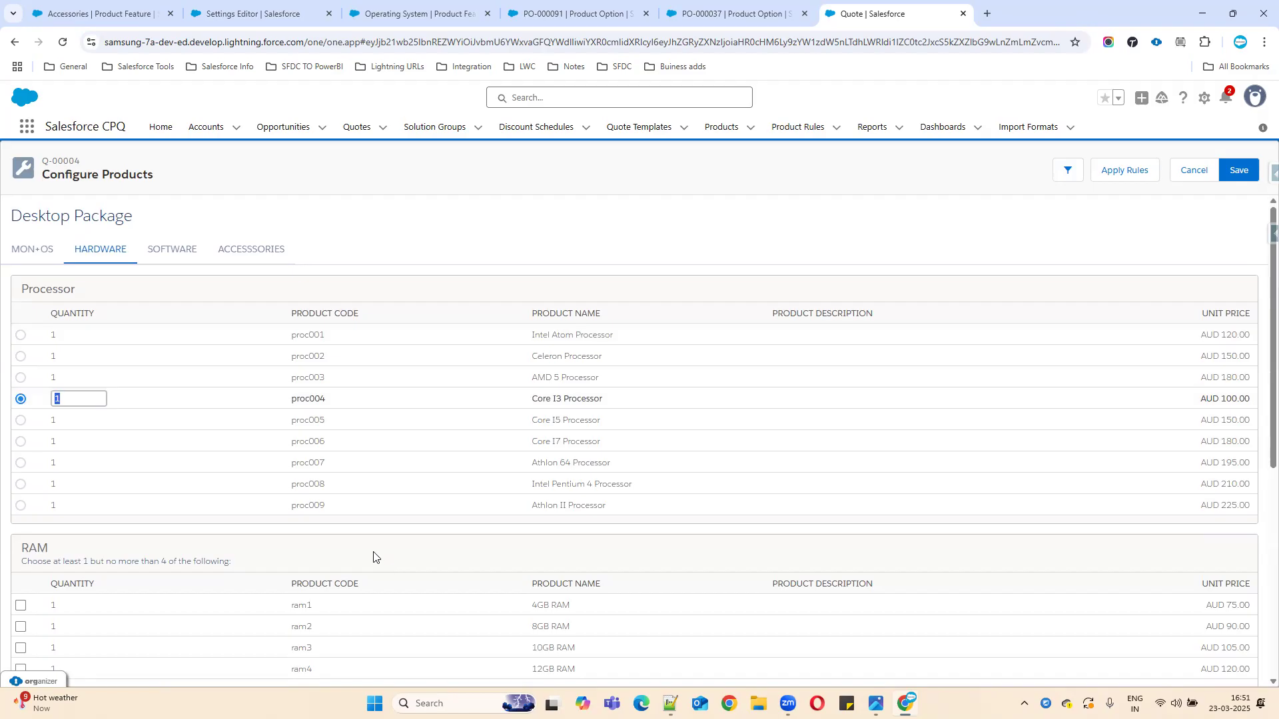
{"action": "scroll", "coordinate": [374, 557], "scroll_direction": "down", "scroll_amount": 1}
{"action": "left_click", "coordinate": [21, 538]}
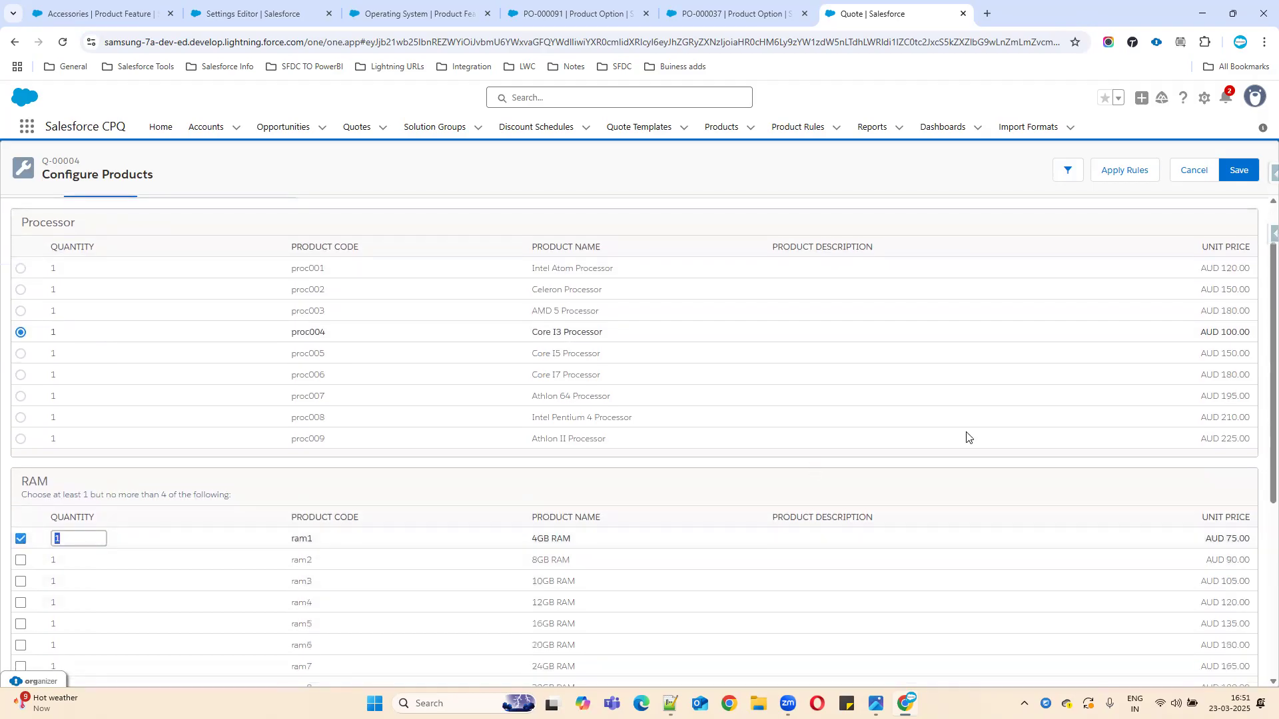
{"action": "scroll", "coordinate": [1259, 340], "scroll_direction": "down", "scroll_amount": 5}
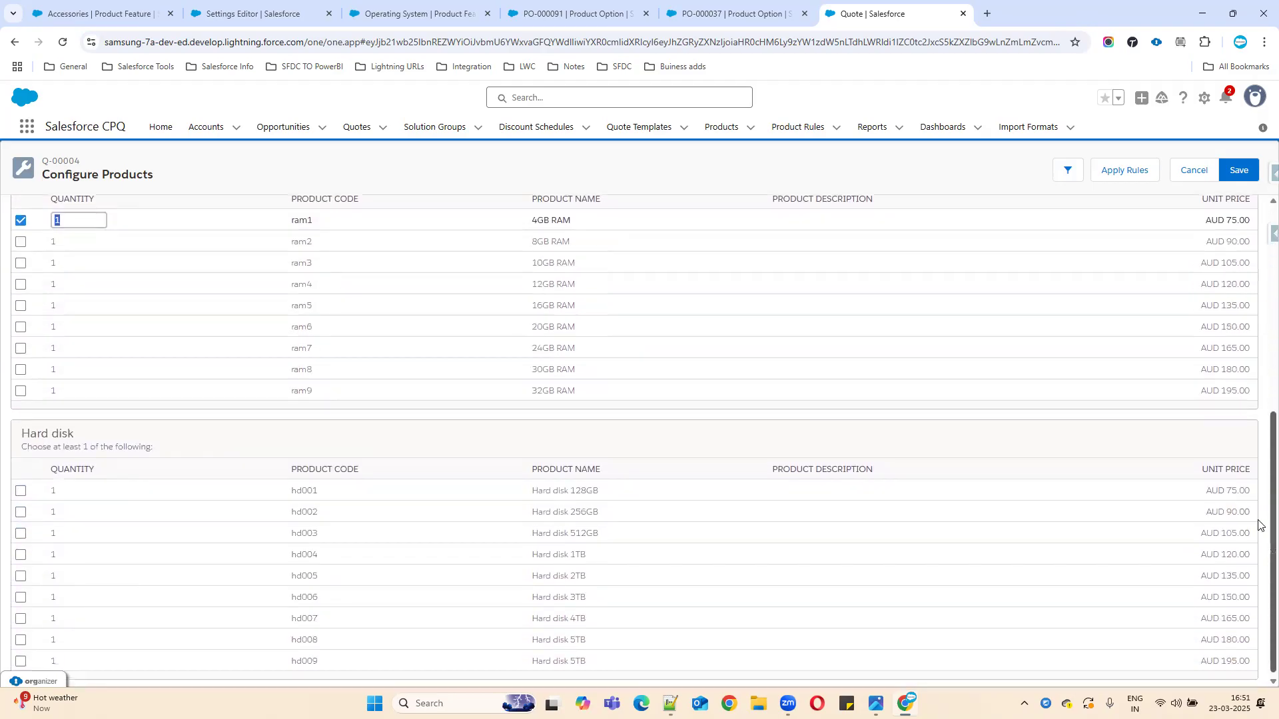
{"action": "left_click", "coordinate": [20, 489]}
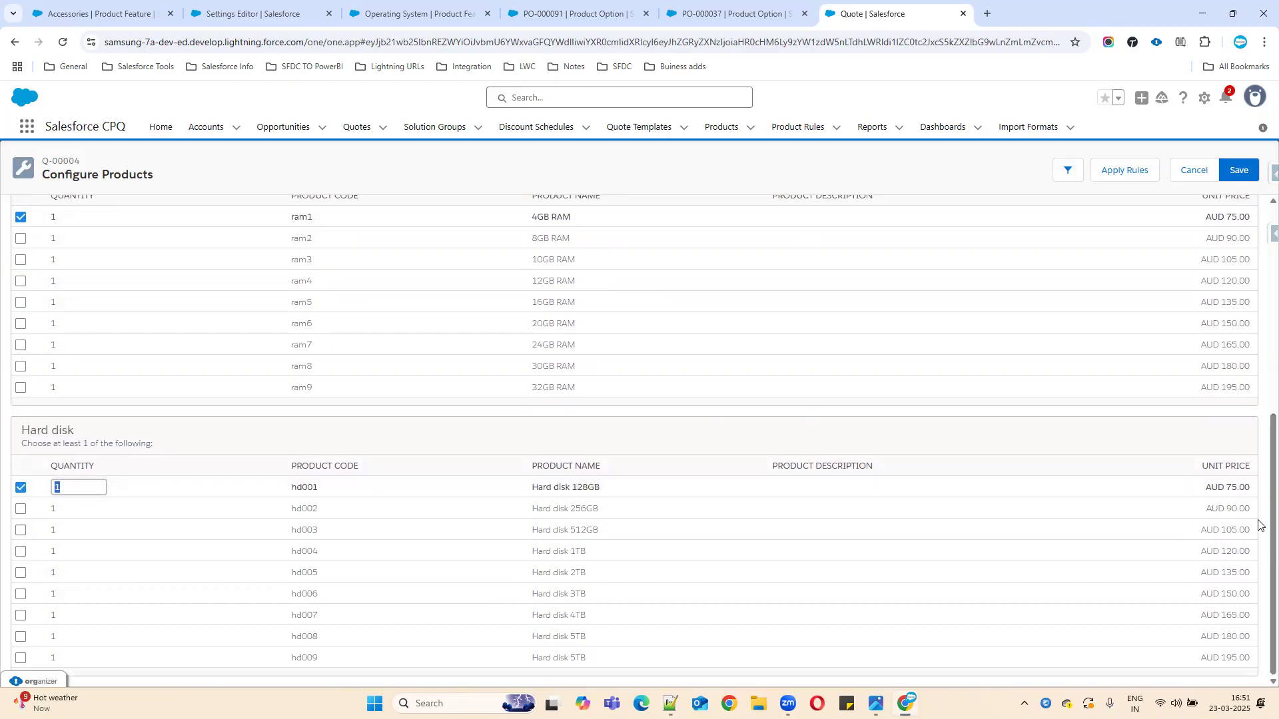
{"action": "scroll", "coordinate": [1259, 542], "scroll_direction": "up", "scroll_amount": 6}
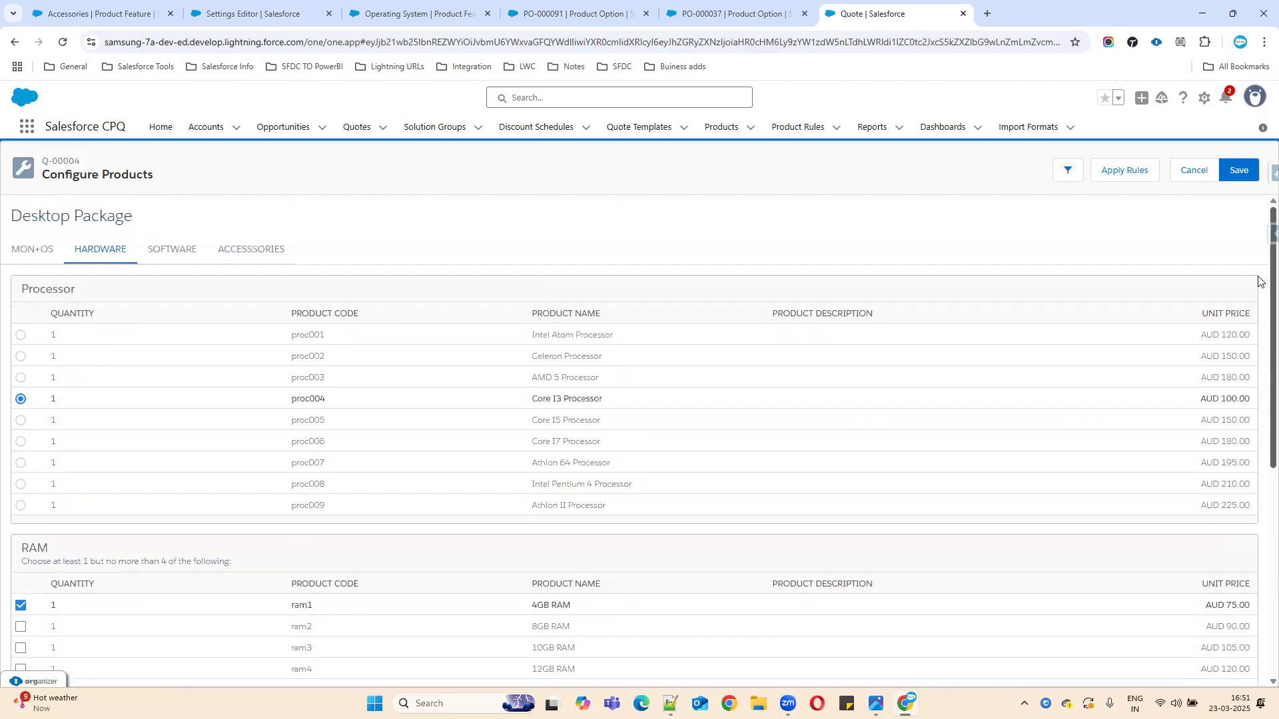
Step: Add 7-Zip software and the Desktop UPS1 accessory to the Desktop Package configuration
{"action": "left_click", "coordinate": [172, 249]}
{"action": "left_click", "coordinate": [21, 346]}
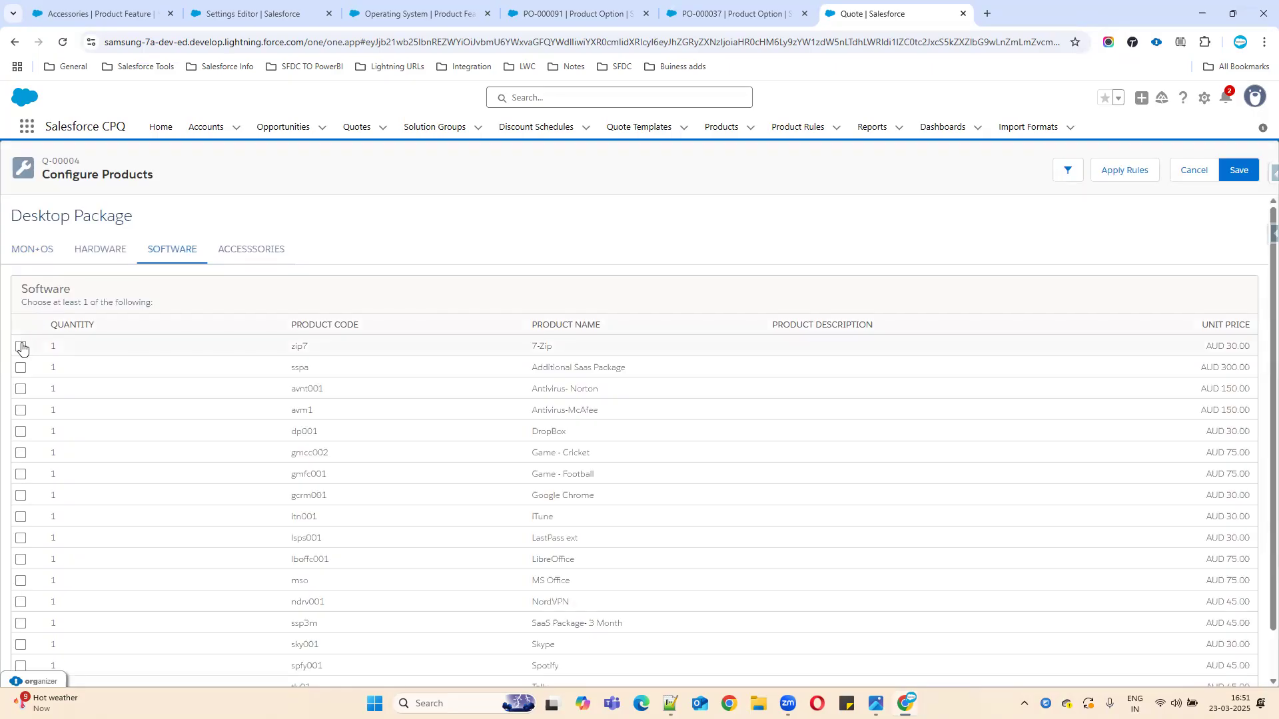
{"action": "left_click", "coordinate": [262, 251]}
{"action": "left_click", "coordinate": [21, 346]}
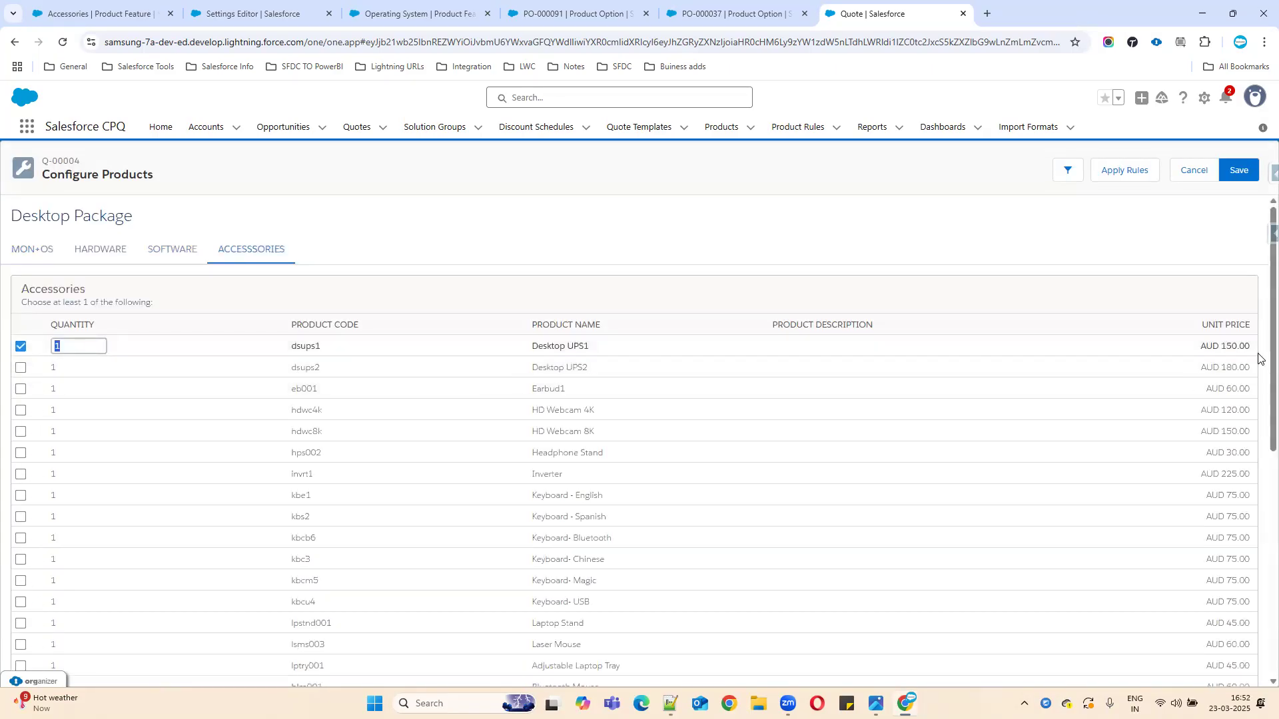
{"action": "scroll", "coordinate": [1259, 400], "scroll_direction": "down", "scroll_amount": 7}
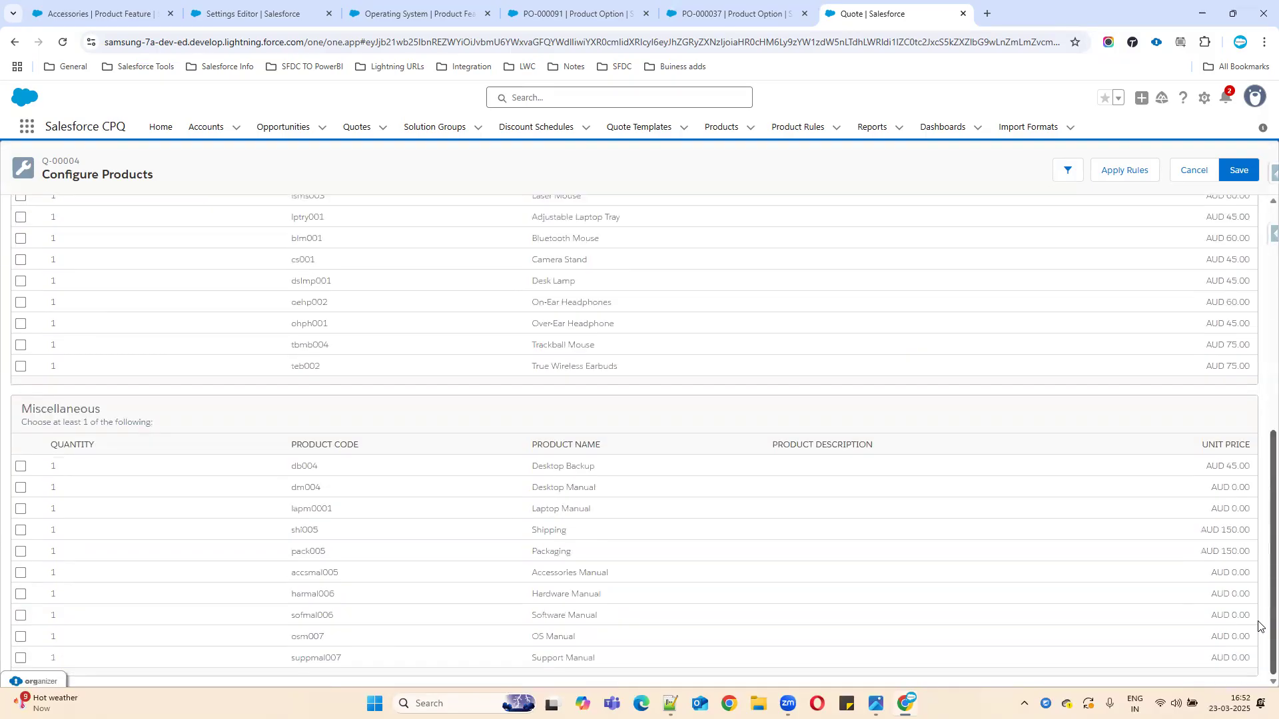
Step: Add Desktop Backup to the Desktop Package configuration, save it, and expand the package's component lines in the quote
{"action": "left_click", "coordinate": [21, 466]}
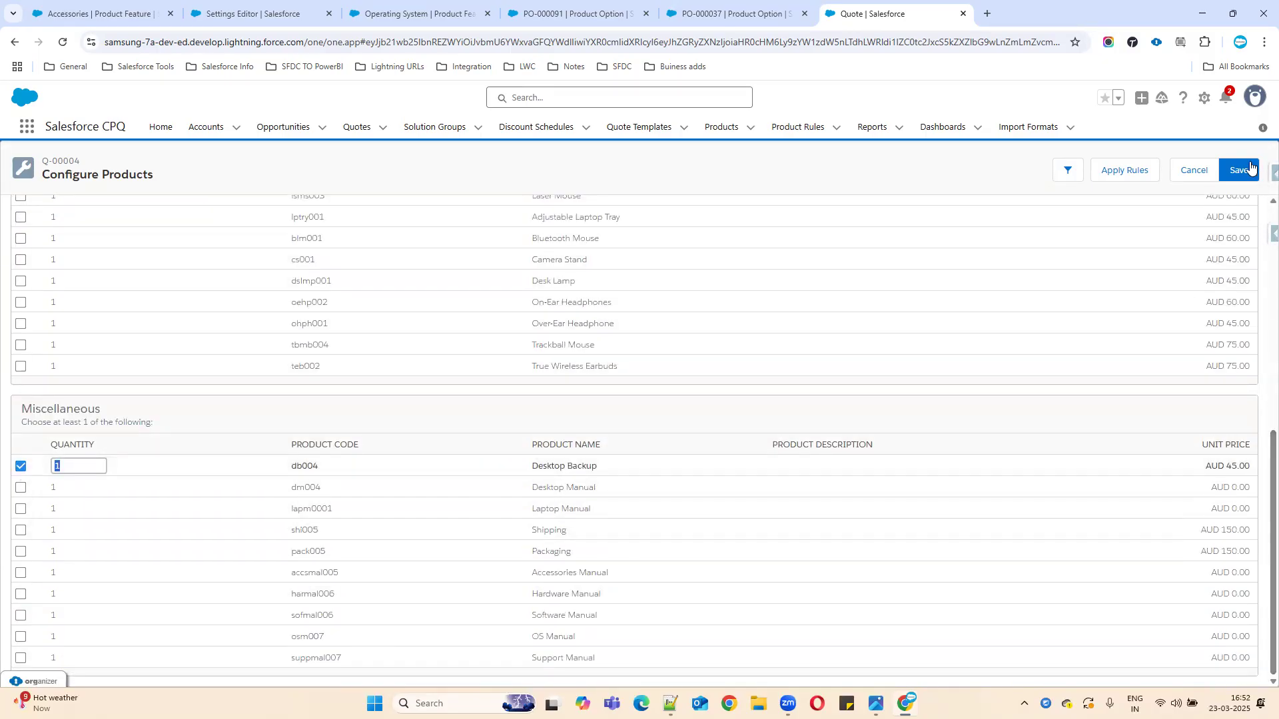
{"action": "left_click", "coordinate": [1249, 166]}
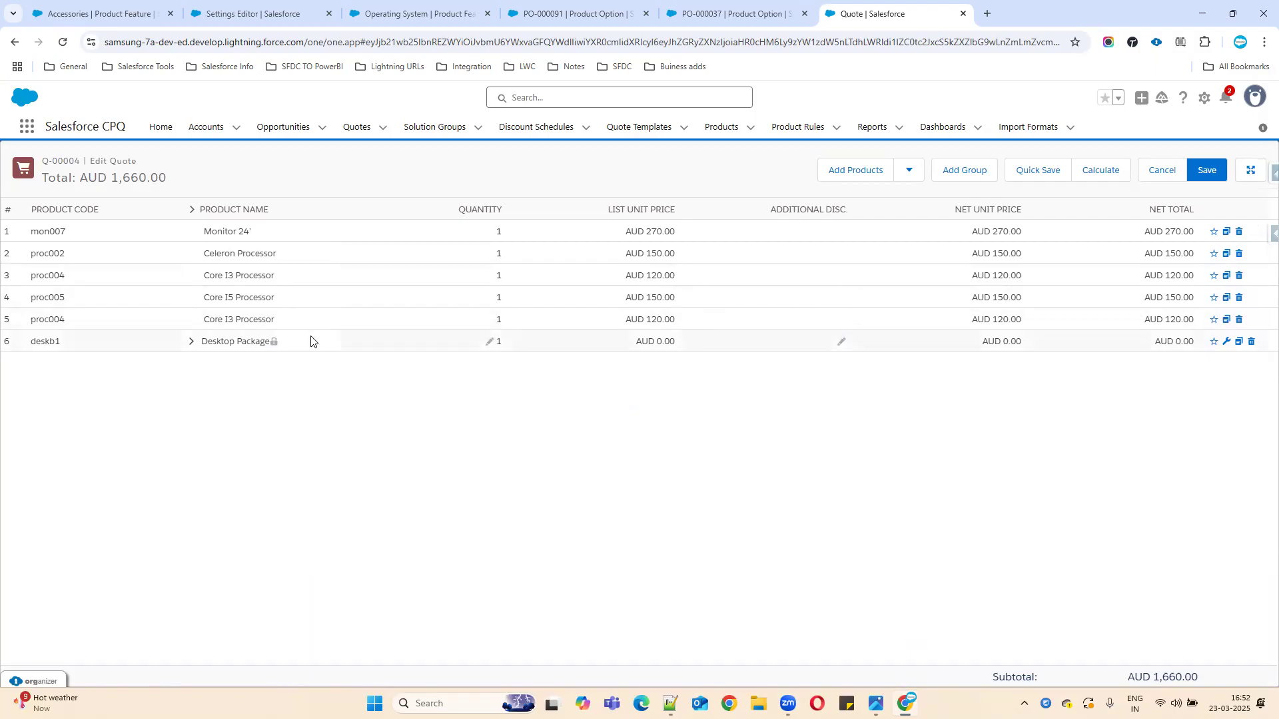
{"action": "left_click", "coordinate": [192, 342]}
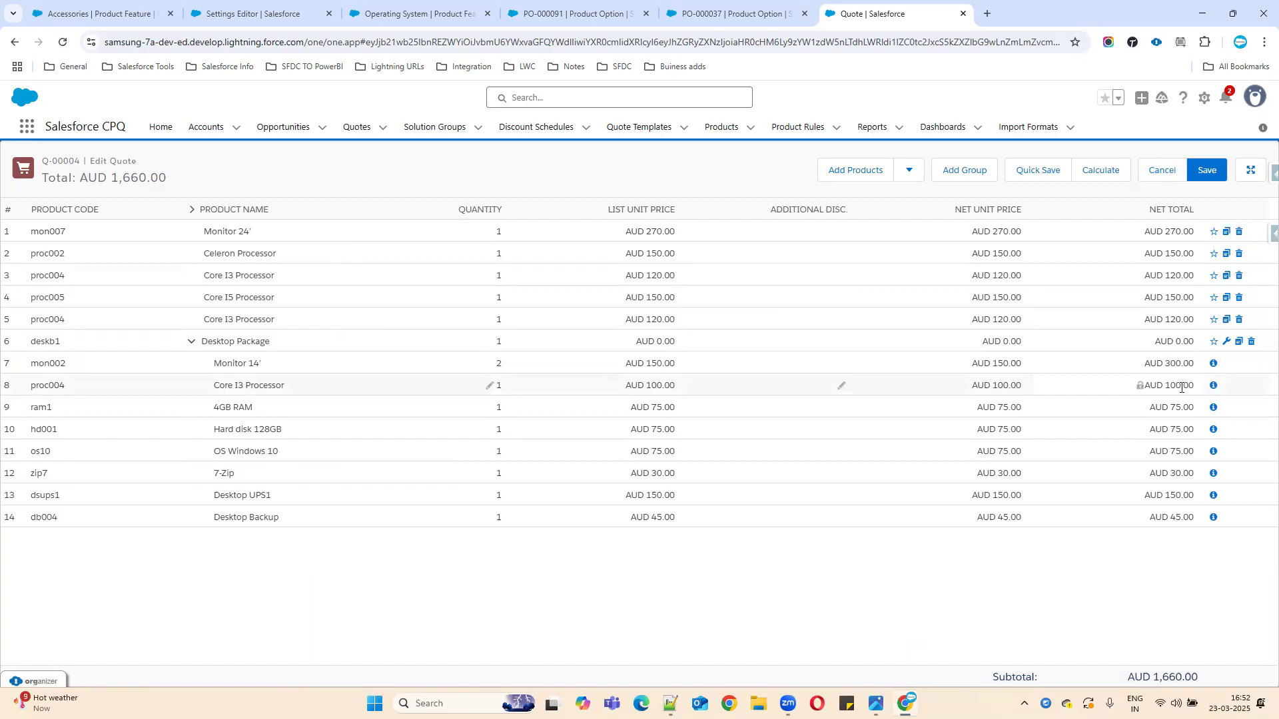
{"action": "left_click", "coordinate": [706, 14]}
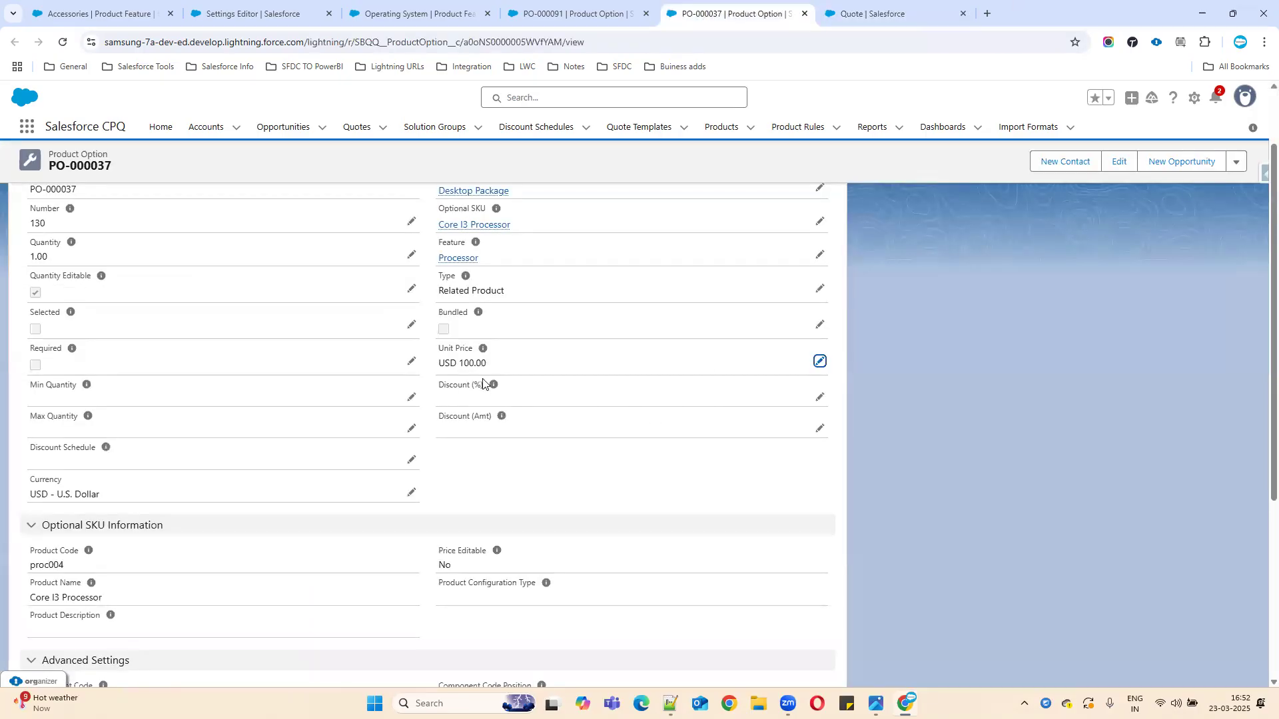
{"action": "left_click", "coordinate": [819, 361]}
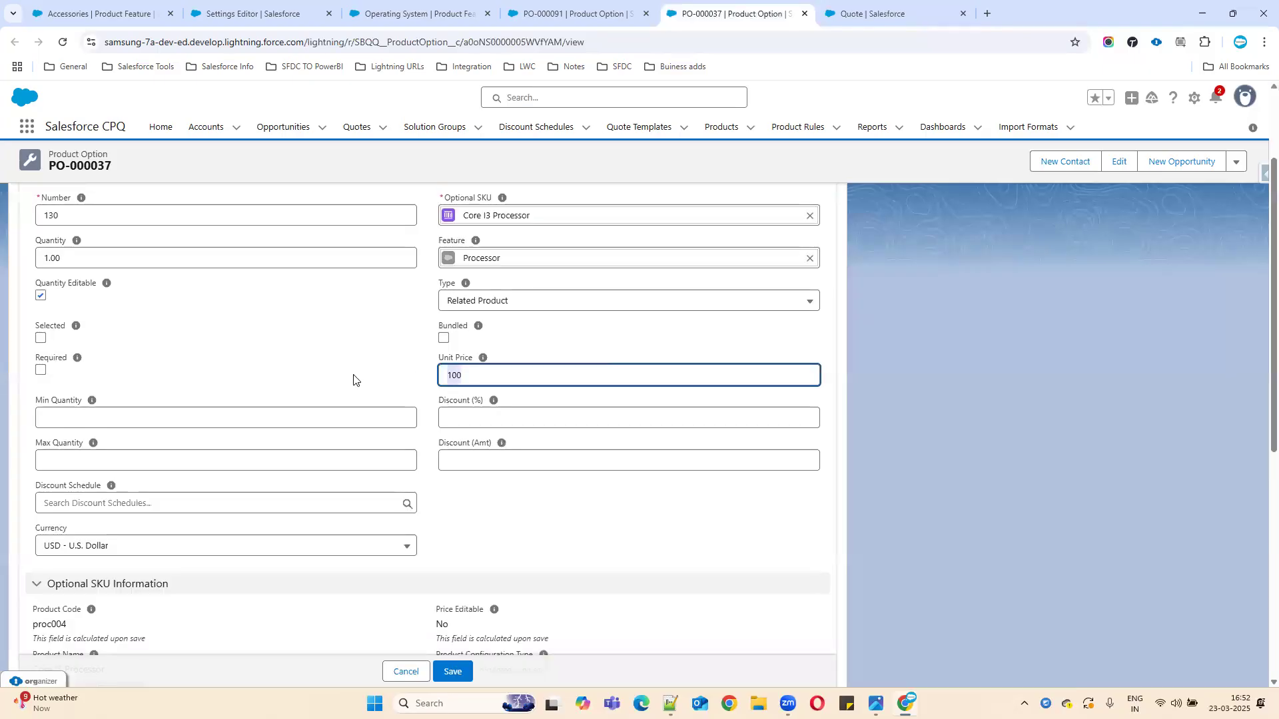
{"action": "key", "text": "BackSpace"}
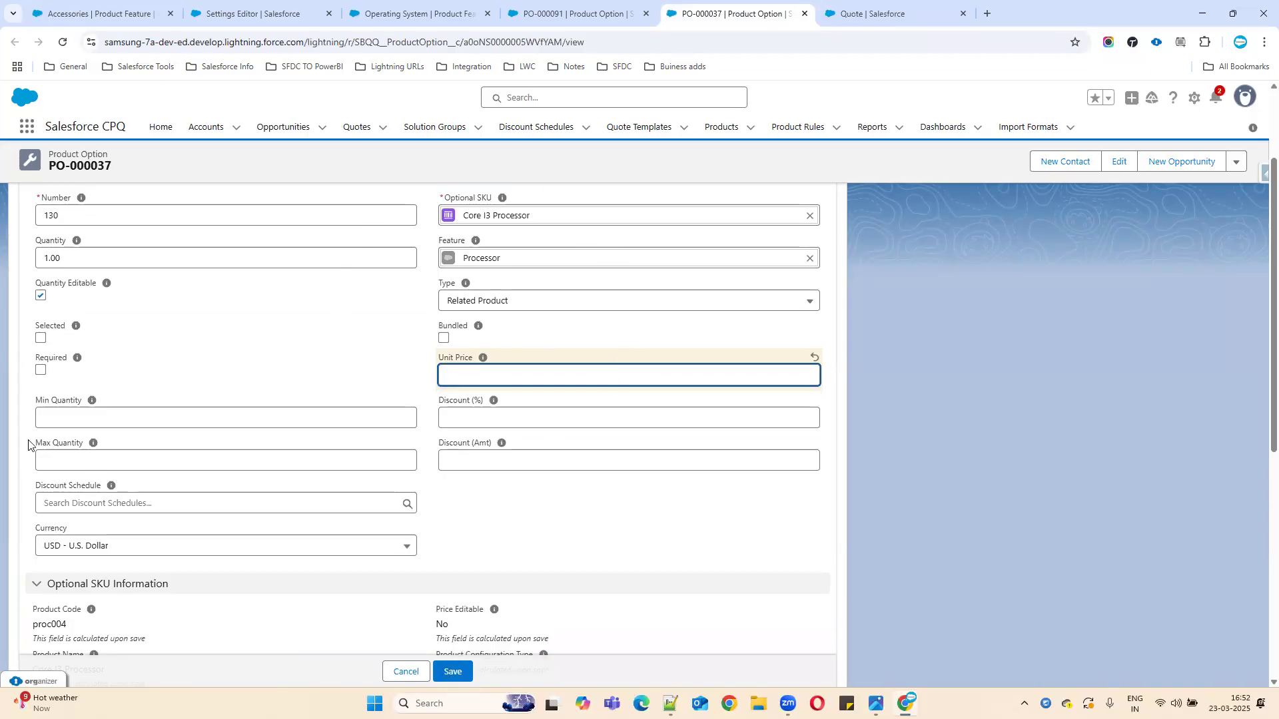
{"action": "left_click", "coordinate": [459, 420]}
{"action": "left_click", "coordinate": [468, 462]}
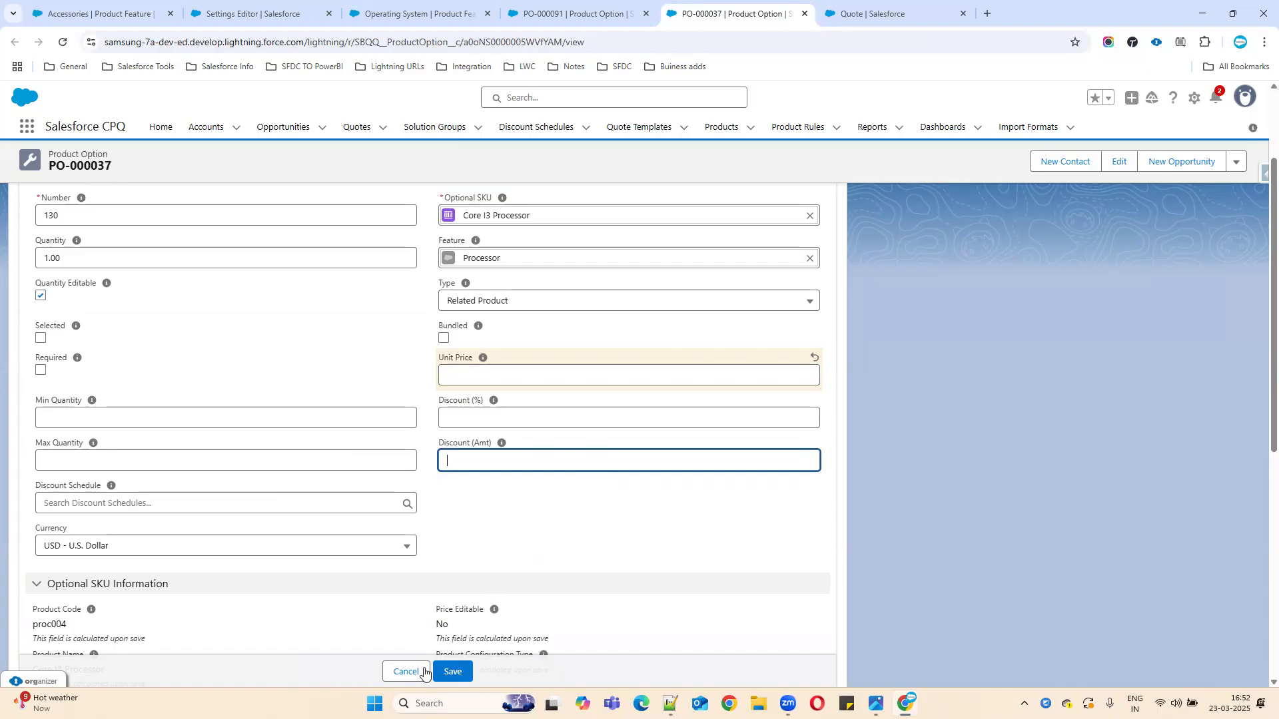
{"action": "left_click", "coordinate": [397, 672]}
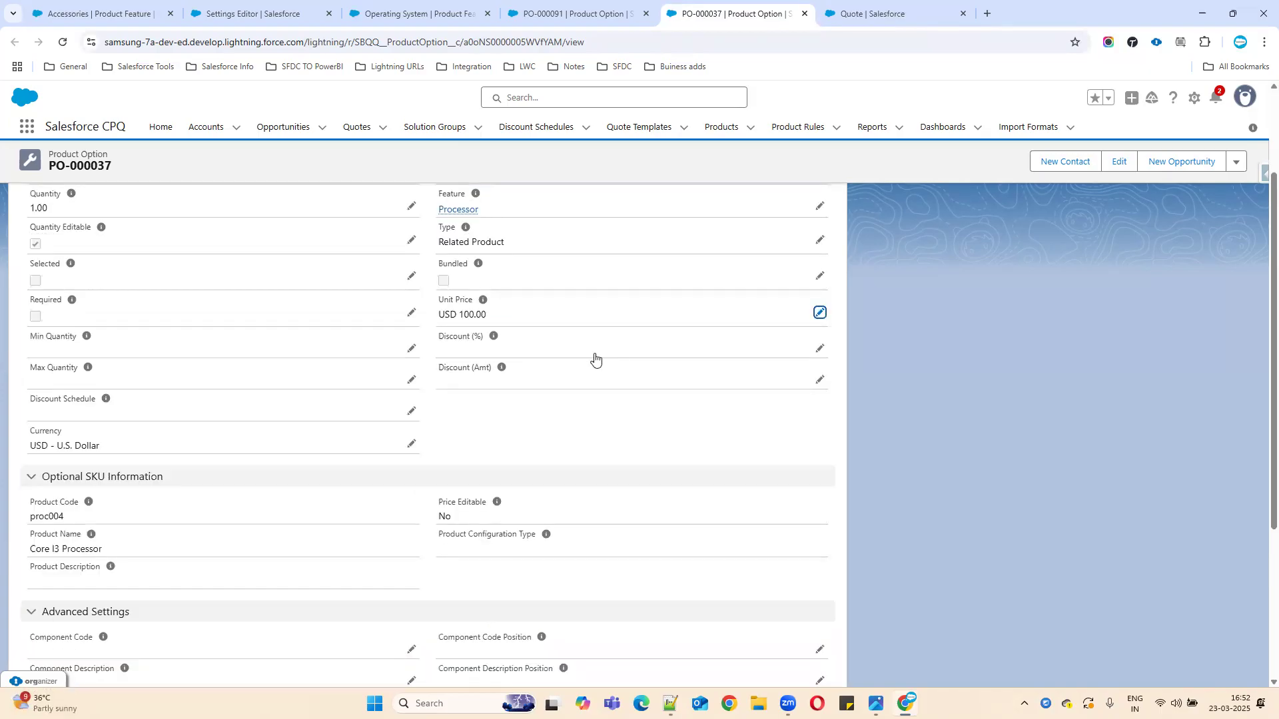
Step: Examine the Quote Line Visibility choices of the Core I3 Processor product option alongside the Desktop Package quote lines
{"action": "scroll", "coordinate": [457, 357], "scroll_direction": "down", "scroll_amount": 2}
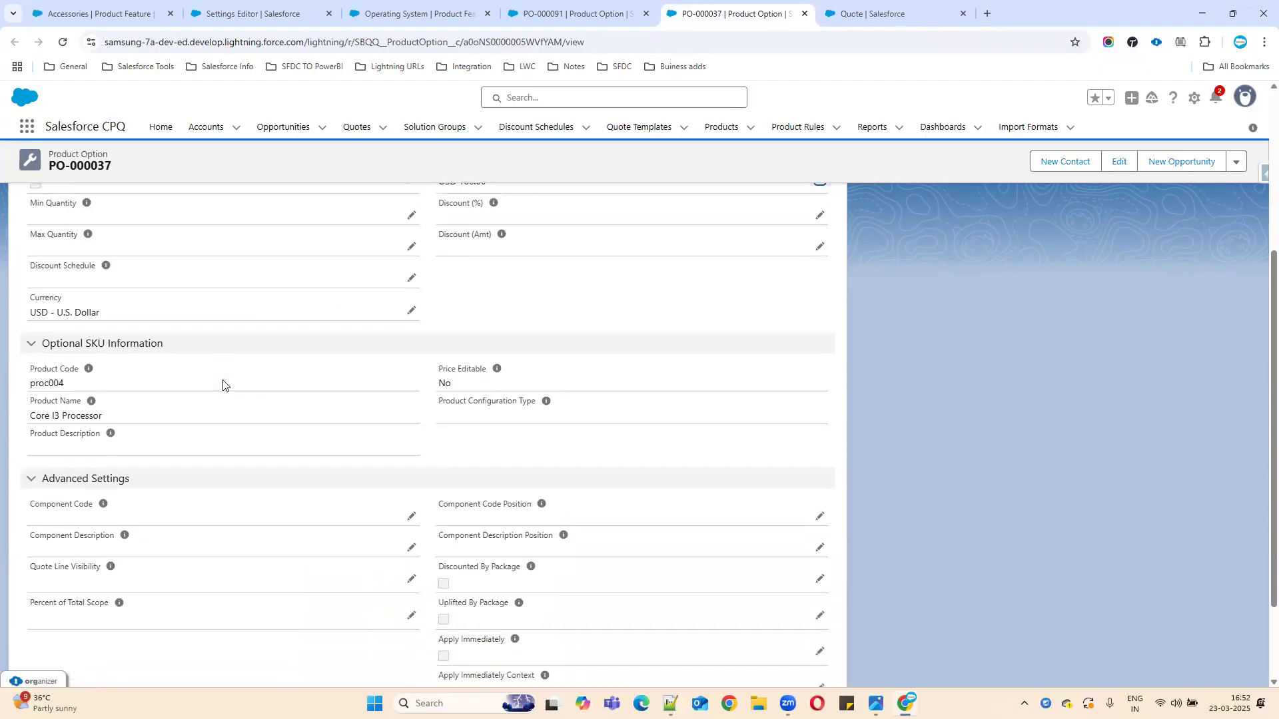
{"action": "left_click_drag", "start_coordinate": [27, 570], "coordinate": [155, 579]}
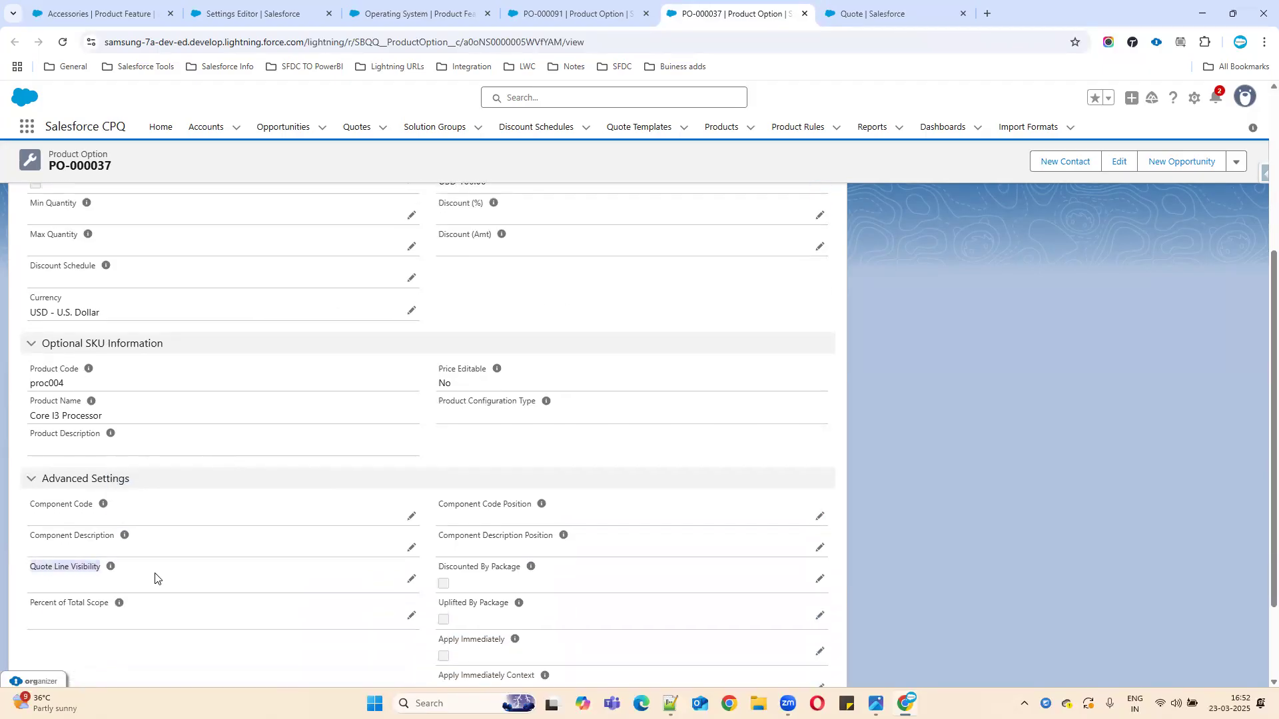
{"action": "left_click", "coordinate": [410, 579]}
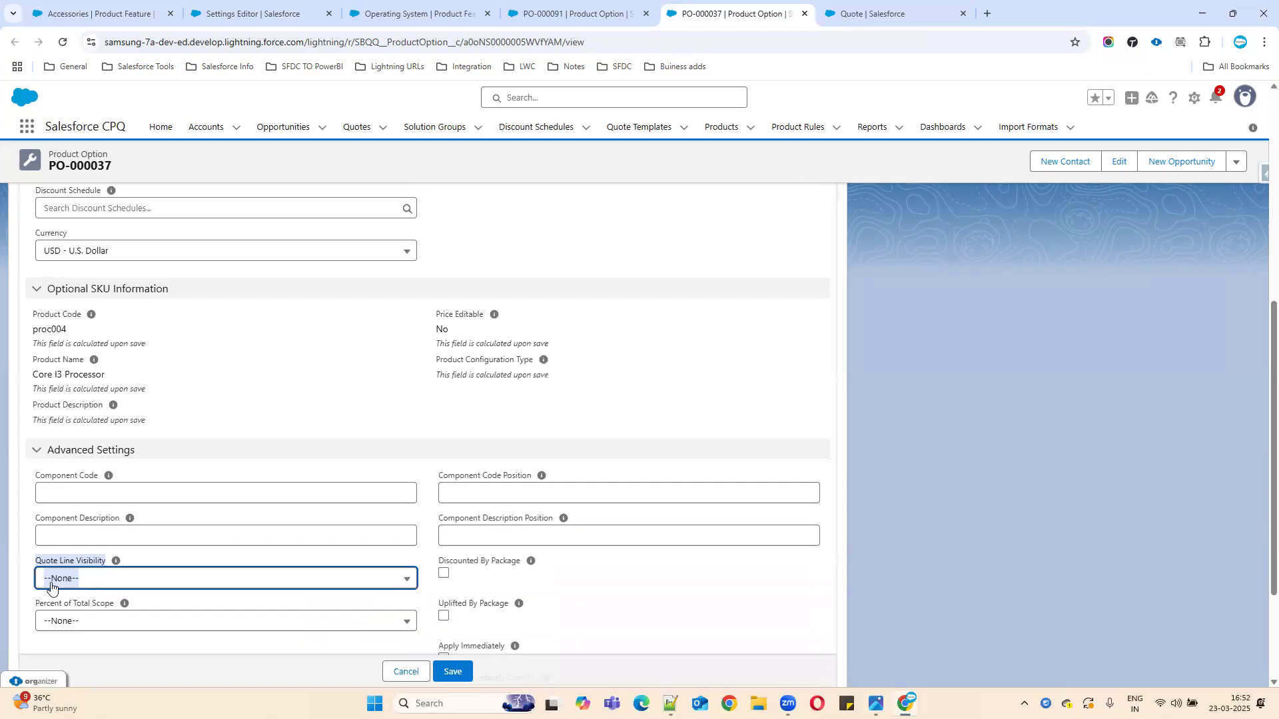
{"action": "left_click", "coordinate": [152, 587]}
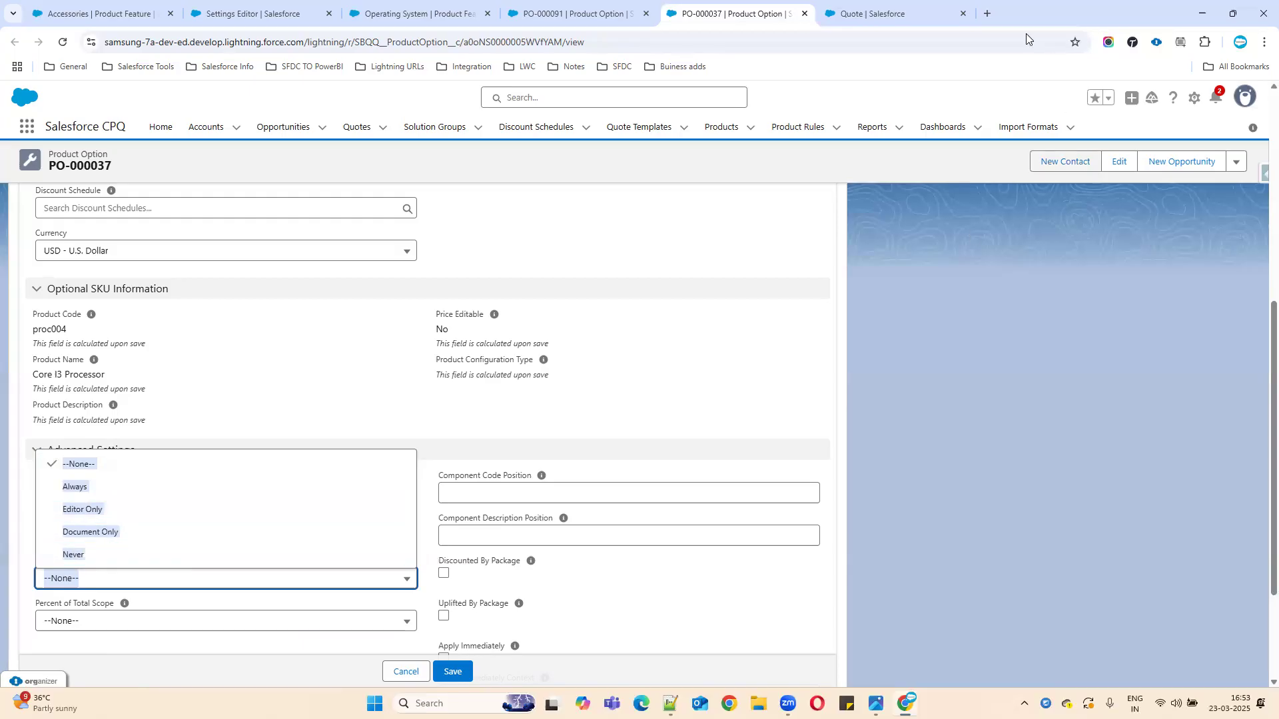
{"action": "left_click", "coordinate": [866, 13]}
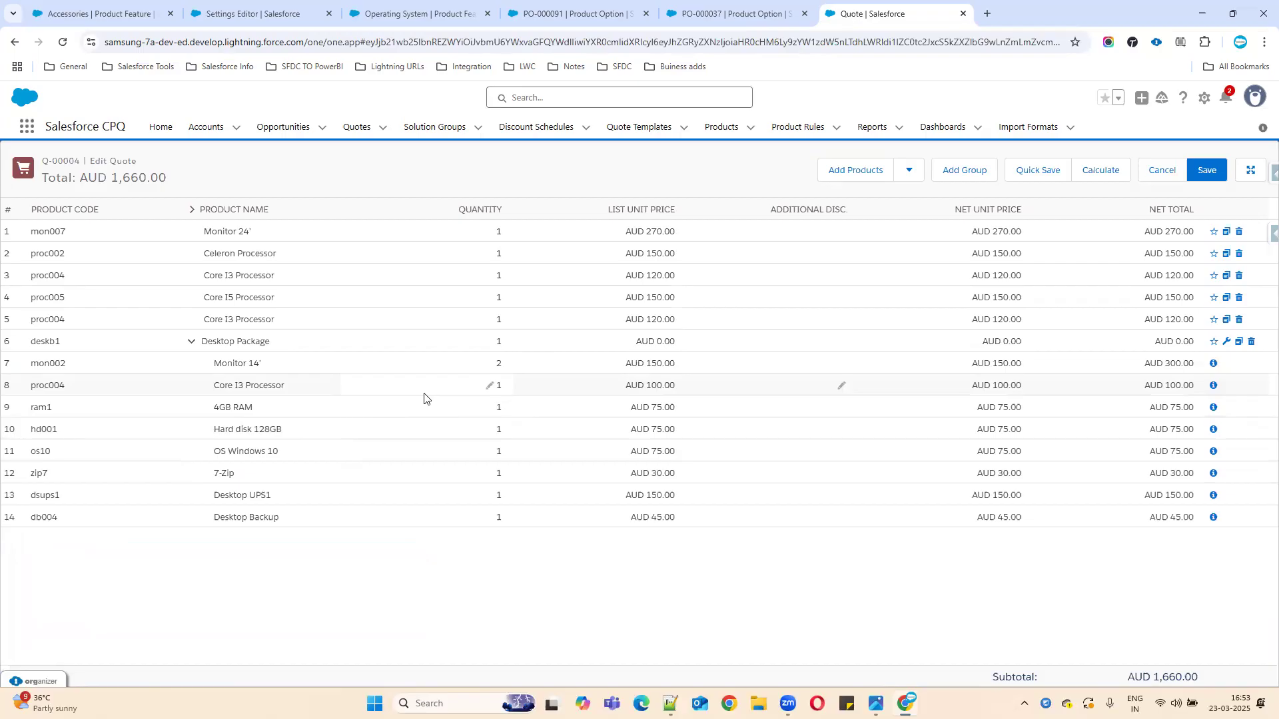
{"action": "left_click", "coordinate": [693, 13]}
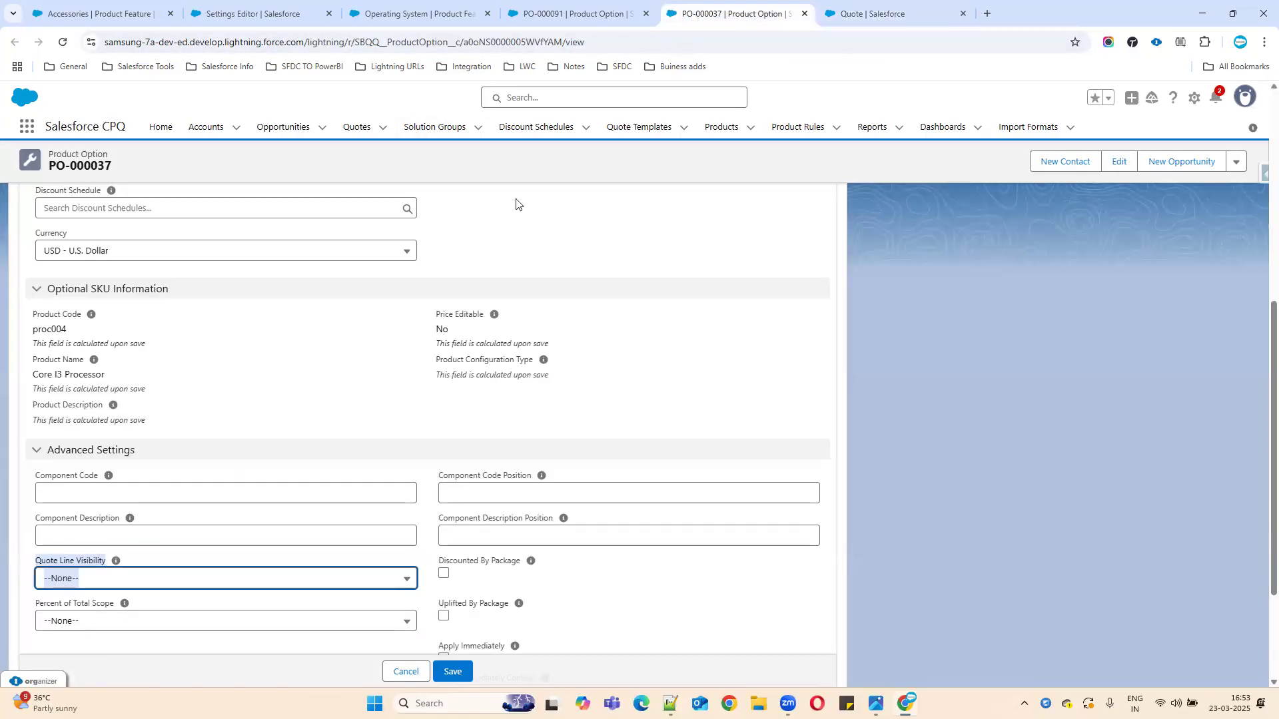
{"action": "left_click", "coordinate": [110, 581]}
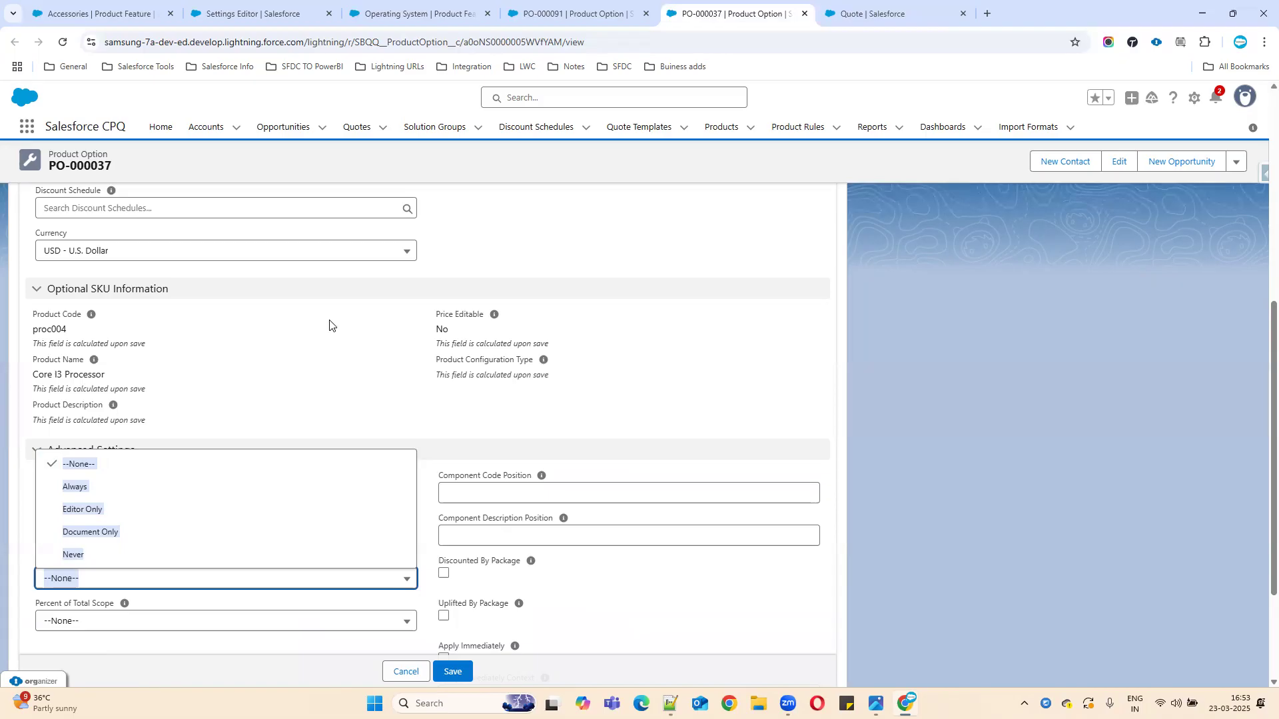
Step: Set the Core I3 Processor option's Quote Line Visibility to Document Only and save the record
{"action": "left_click", "coordinate": [112, 539]}
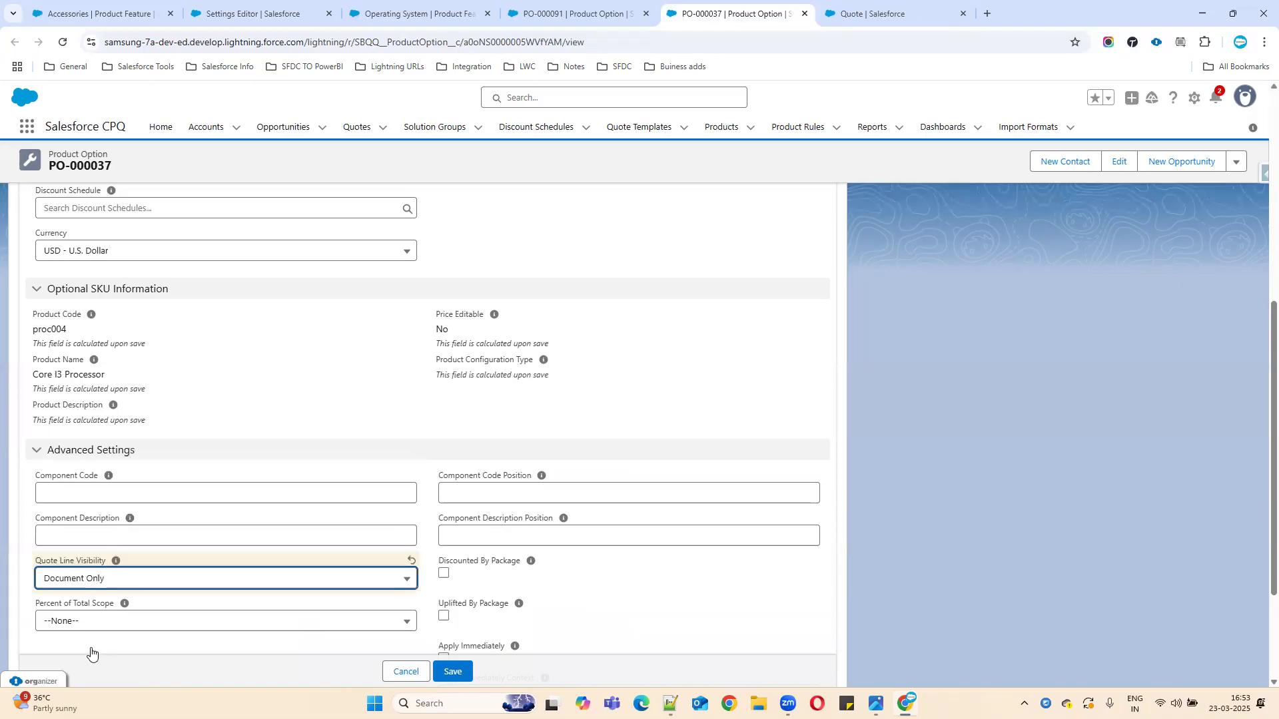
{"action": "scroll", "coordinate": [436, 306], "scroll_direction": "up", "scroll_amount": 5}
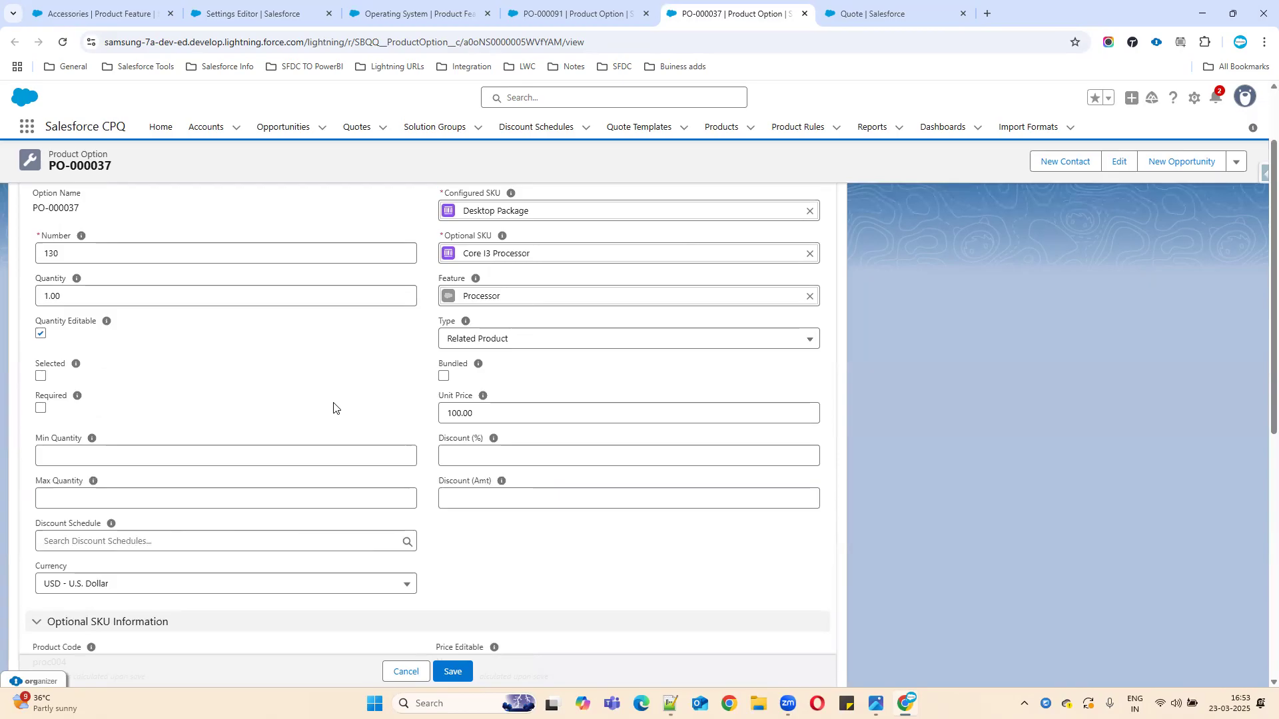
{"action": "scroll", "coordinate": [251, 399], "scroll_direction": "down", "scroll_amount": 2}
{"action": "scroll", "coordinate": [278, 446], "scroll_direction": "down", "scroll_amount": 3}
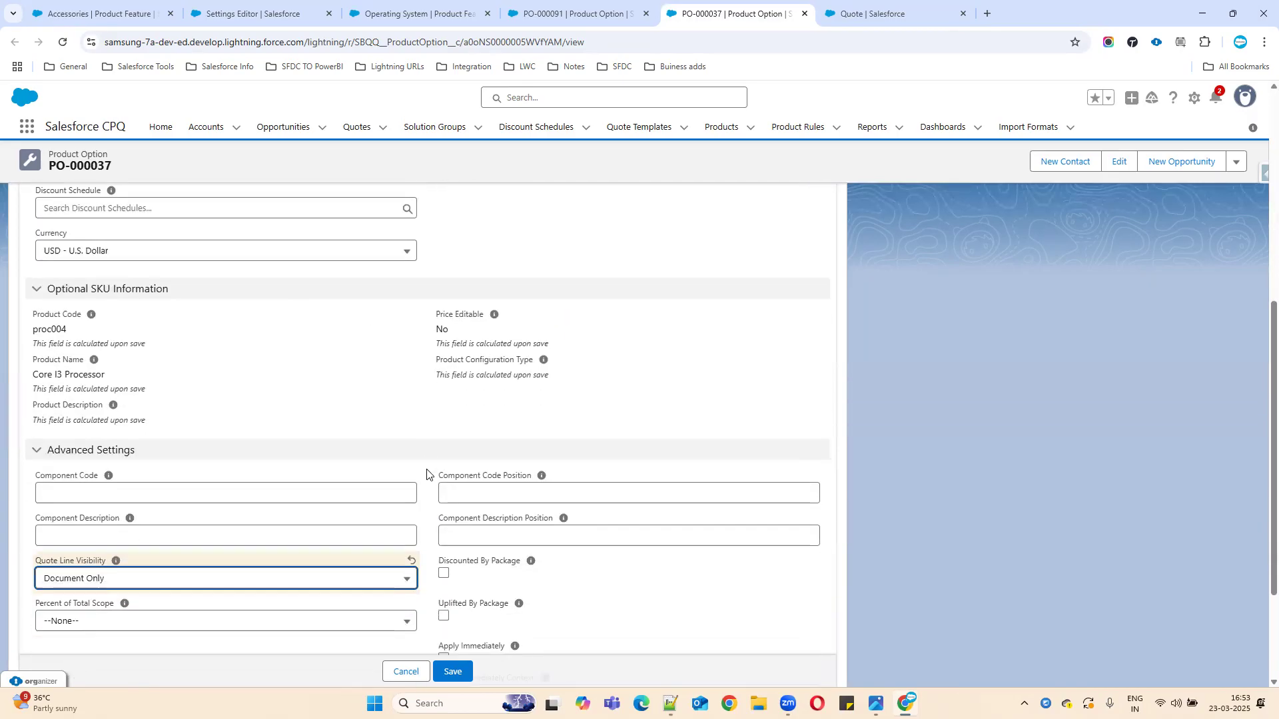
{"action": "left_click", "coordinate": [447, 672]}
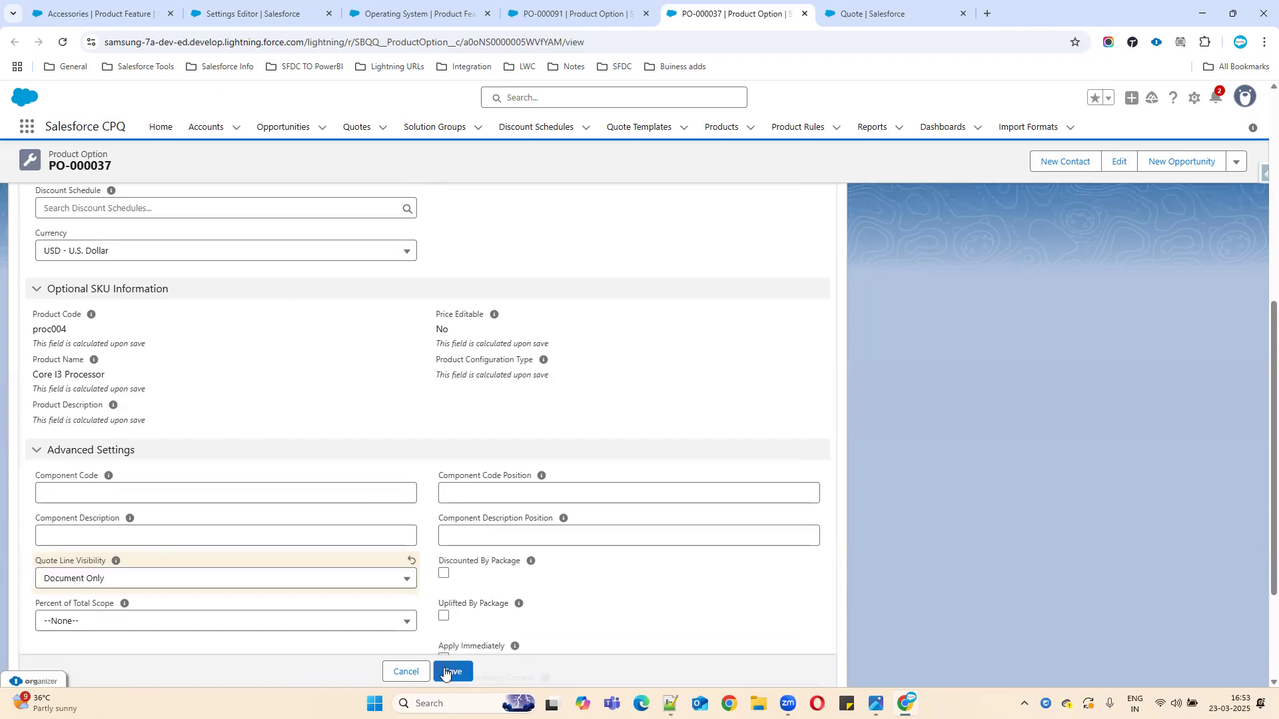
Step: Reset the Core I3 Processor option's Quote Line Visibility to --None-- and save the record
{"action": "scroll", "coordinate": [600, 428], "scroll_direction": "up", "scroll_amount": 4}
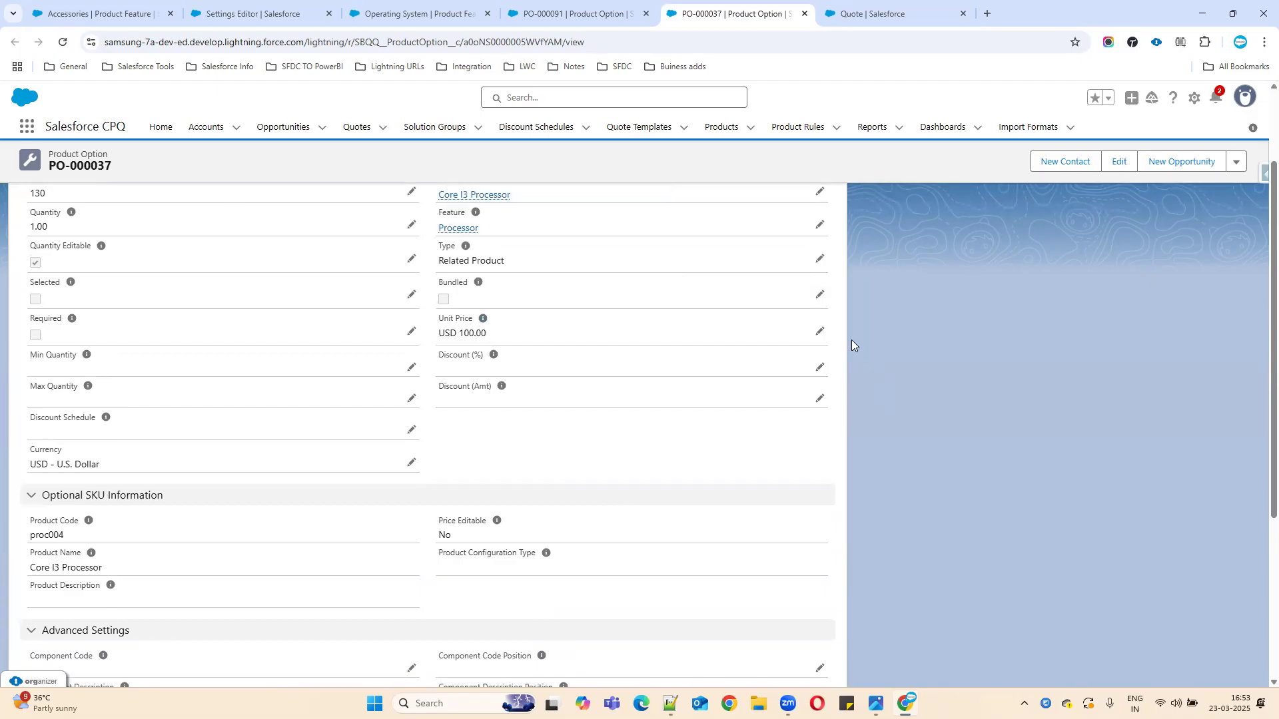
{"action": "scroll", "coordinate": [229, 533], "scroll_direction": "down", "scroll_amount": 1}
{"action": "scroll", "coordinate": [229, 563], "scroll_direction": "down", "scroll_amount": 3}
{"action": "left_click", "coordinate": [411, 516]}
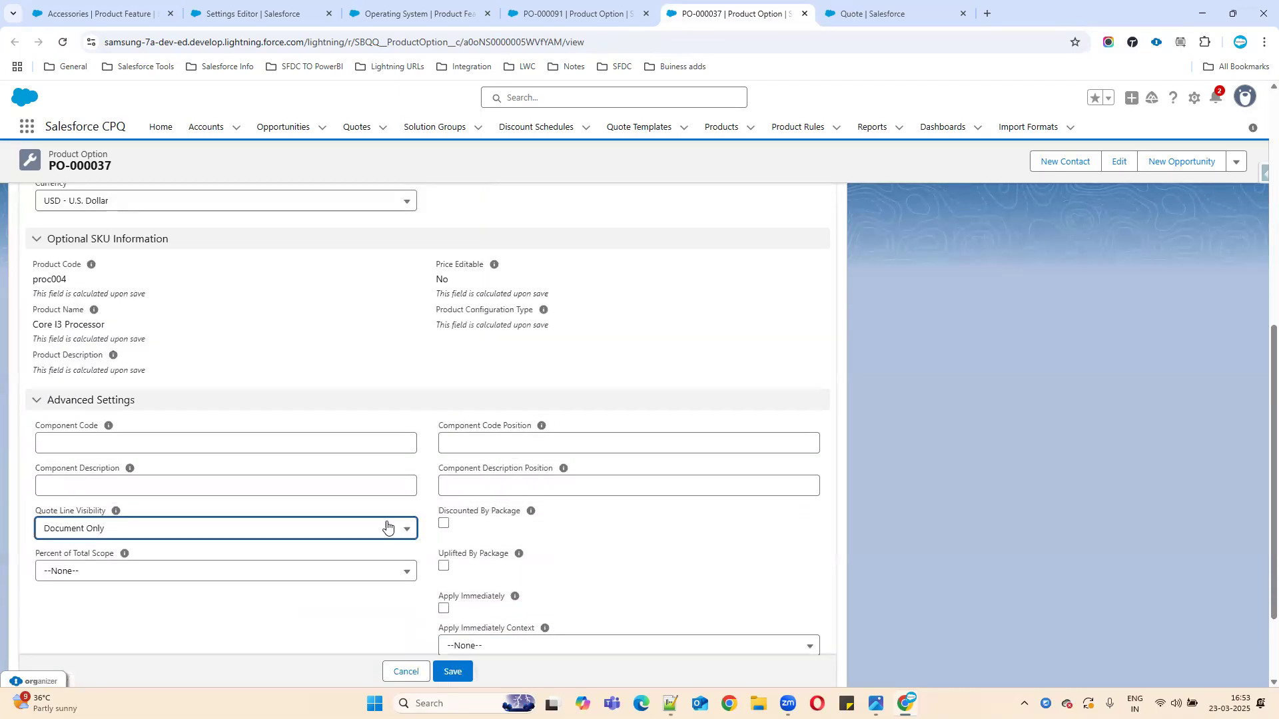
{"action": "left_click", "coordinate": [246, 531]}
{"action": "left_click", "coordinate": [64, 554]}
{"action": "scroll", "coordinate": [508, 468], "scroll_direction": "up", "scroll_amount": 1}
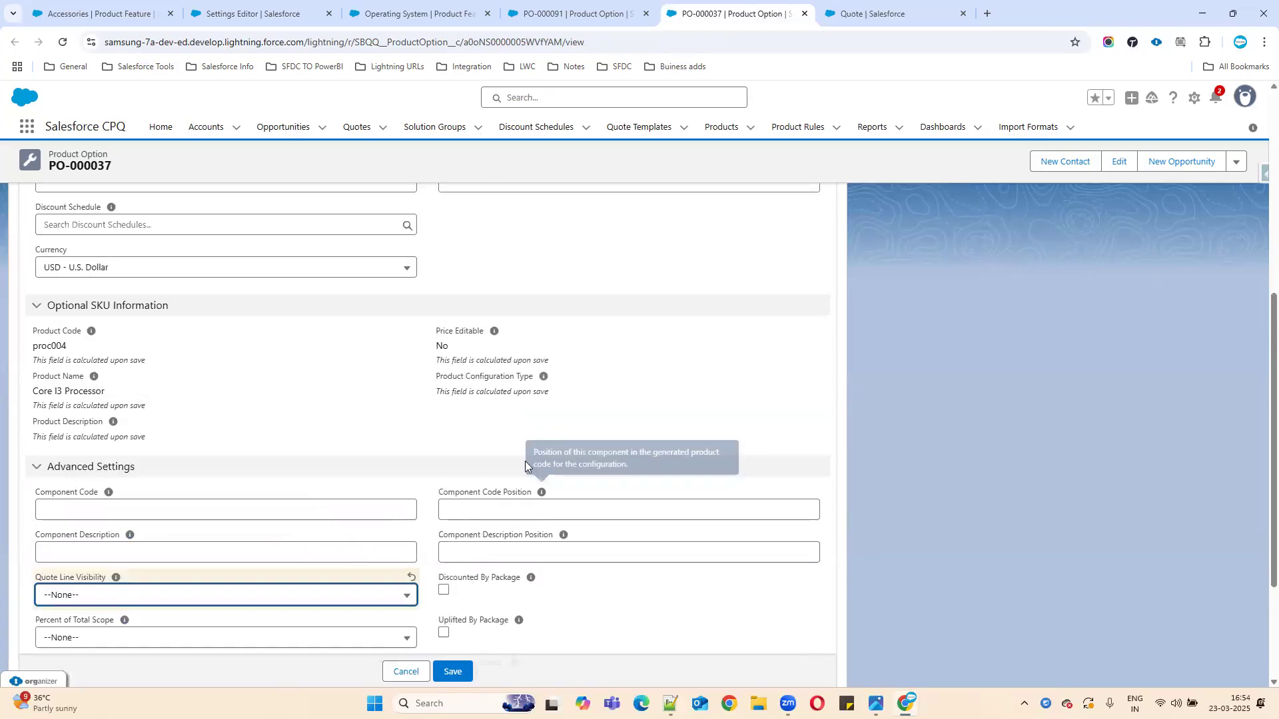
{"action": "left_click", "coordinate": [452, 670]}
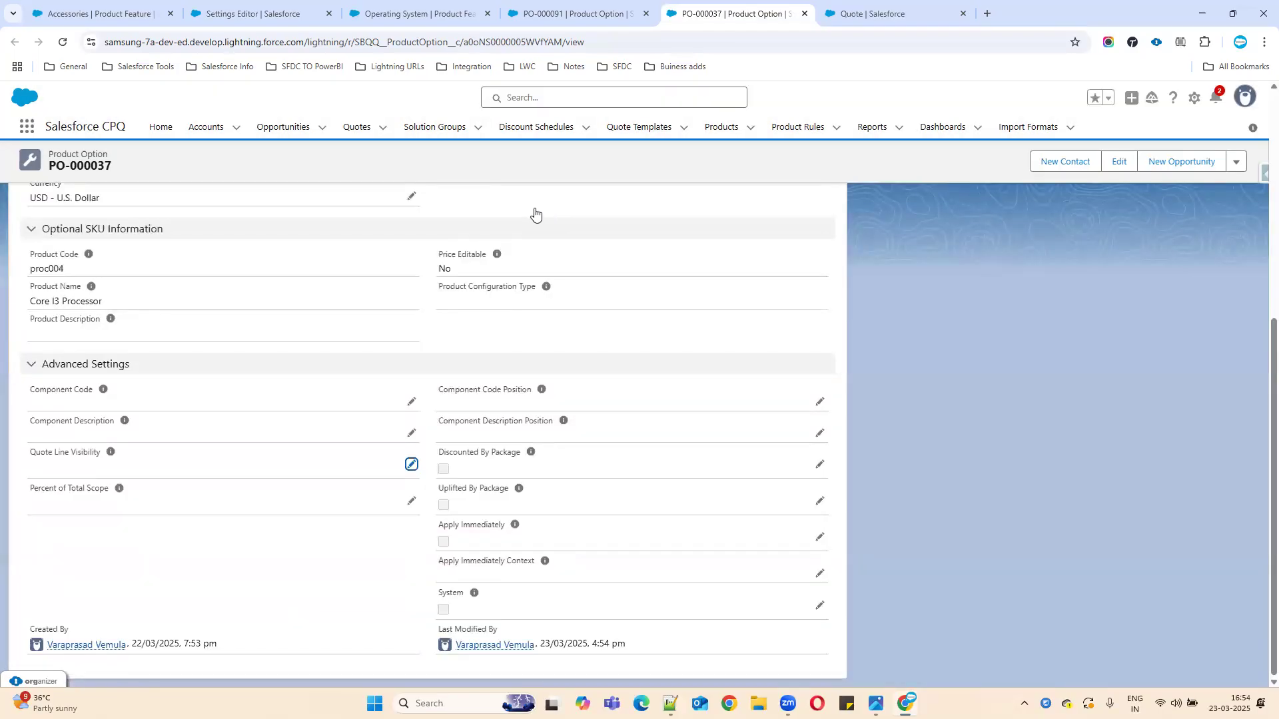
Step: View the Core I3 Processor and Desktop Package product records linked from the product option
{"action": "scroll", "coordinate": [528, 288], "scroll_direction": "up", "scroll_amount": 5}
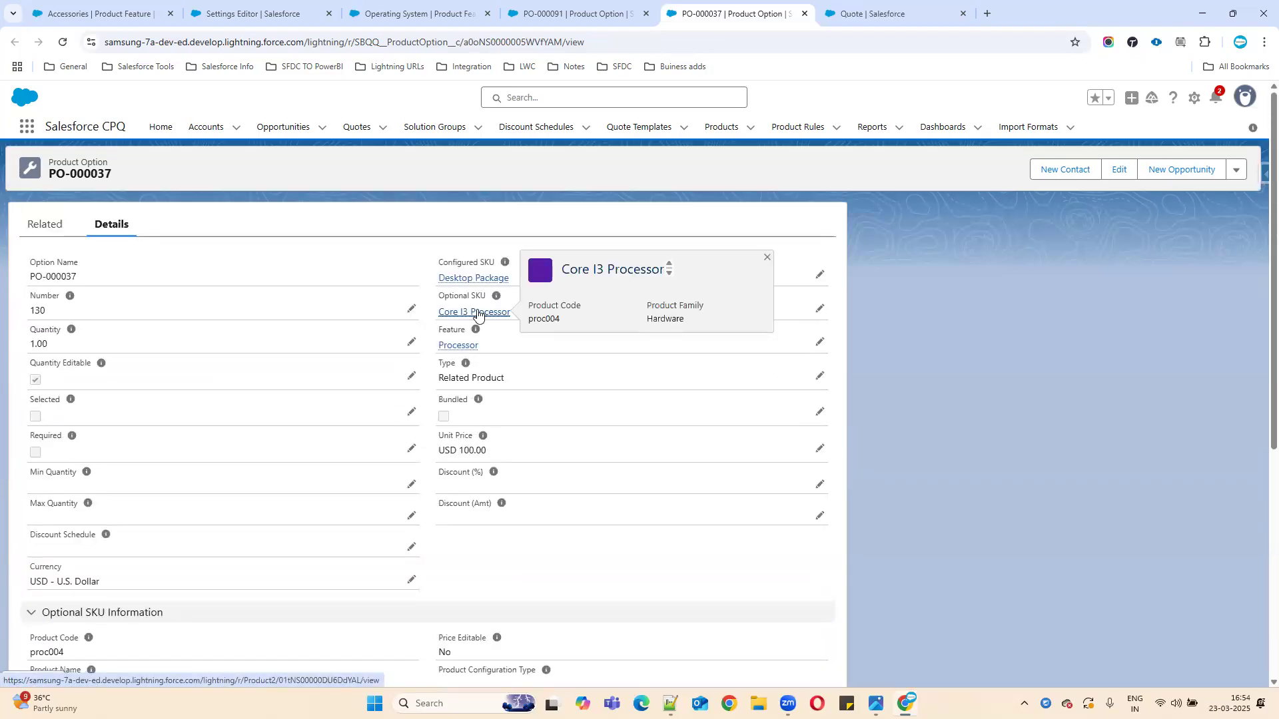
{"action": "left_click", "coordinate": [479, 313]}
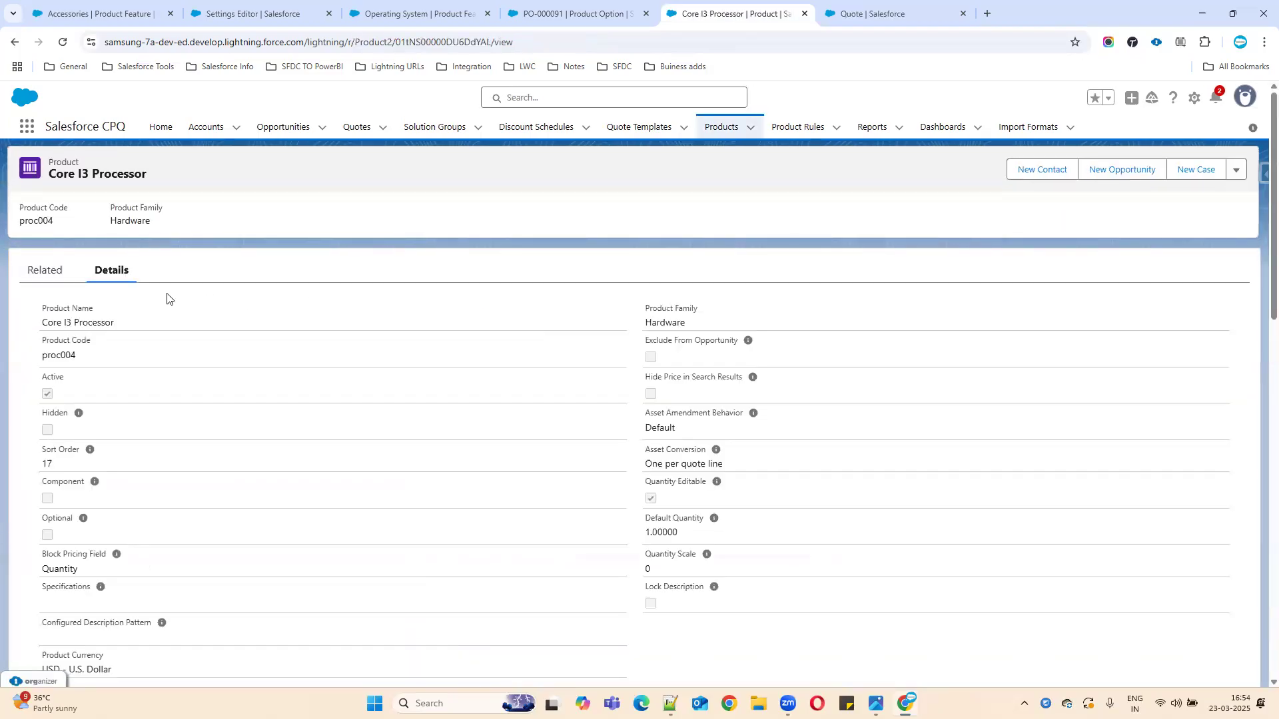
{"action": "left_click", "coordinate": [15, 42]}
{"action": "left_click", "coordinate": [459, 279]}
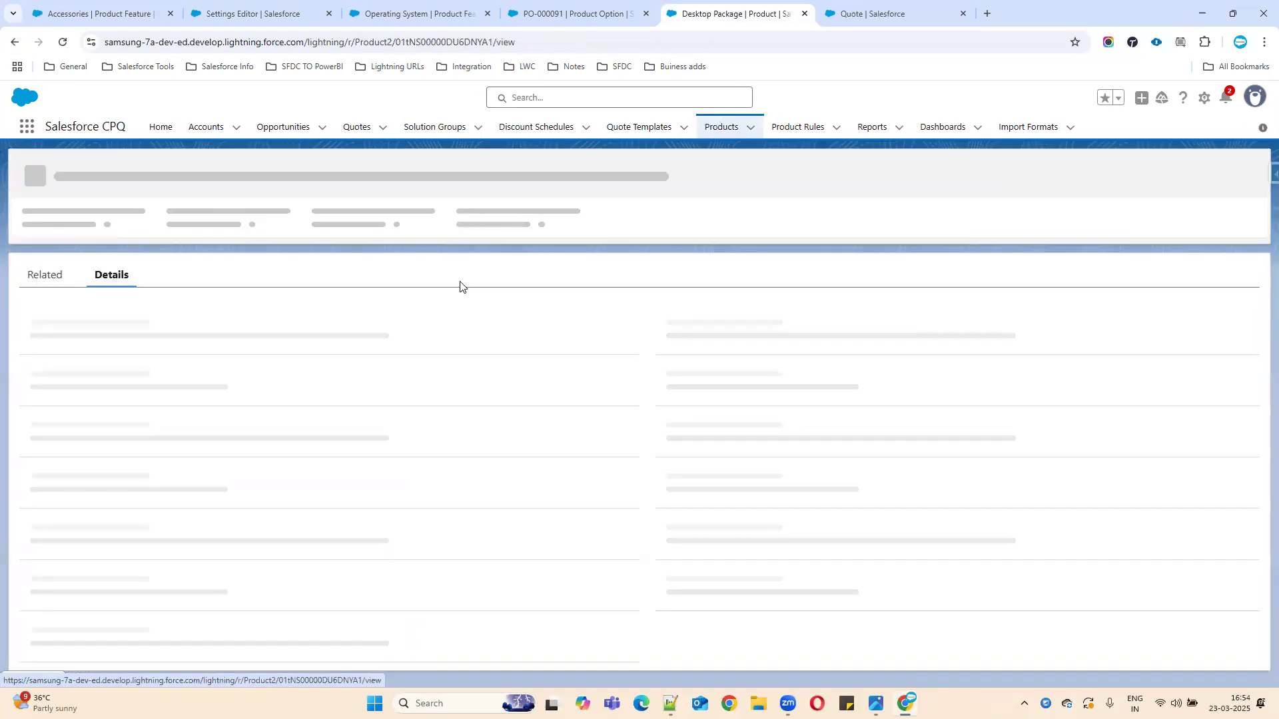
Step: On the Desktop Manual product option, clear Bundled, set Quote Line Visibility to Document Only, and save
{"action": "left_click", "coordinate": [574, 13]}
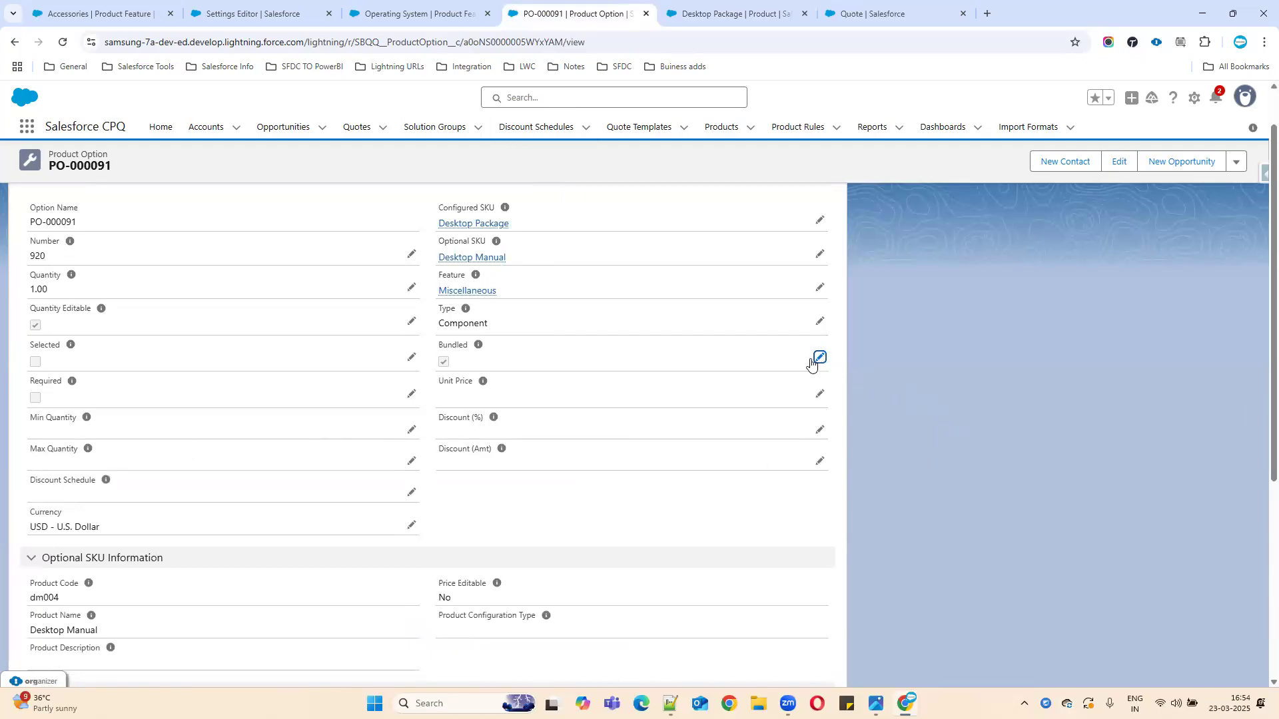
{"action": "double_click", "coordinate": [452, 373]}
{"action": "left_click", "coordinate": [445, 375]}
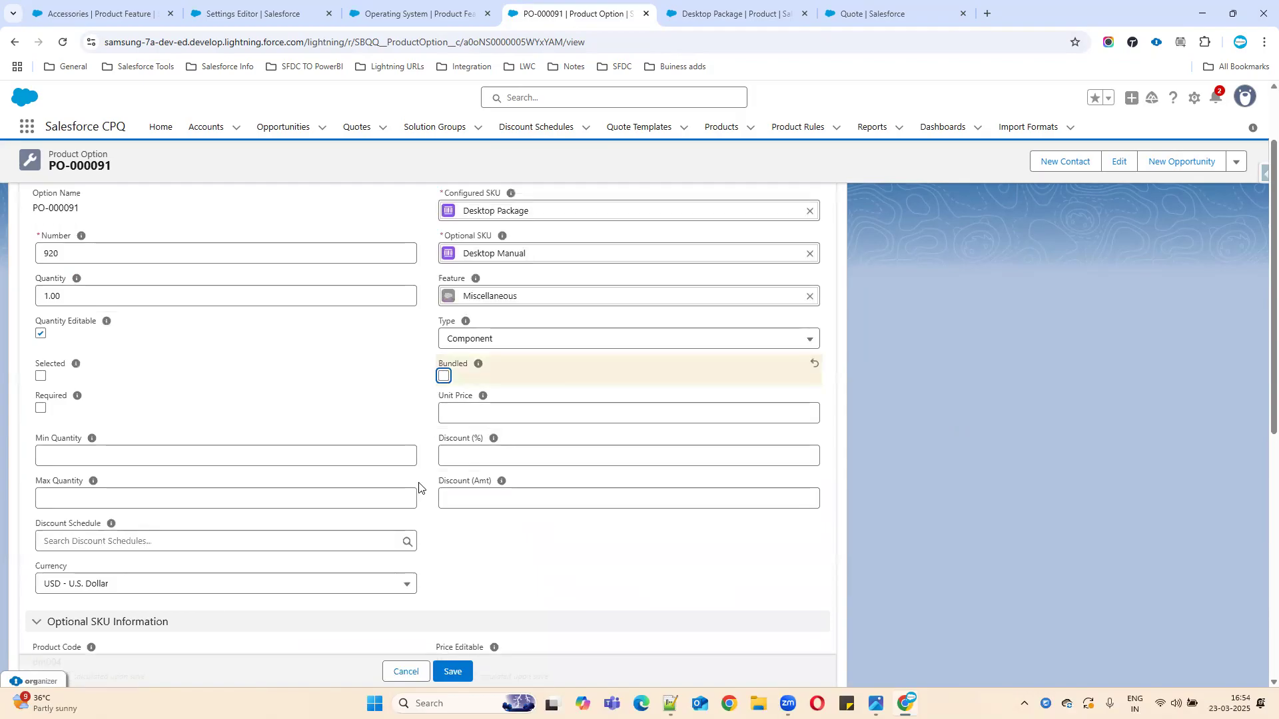
{"action": "scroll", "coordinate": [107, 589], "scroll_direction": "down", "scroll_amount": 3}
{"action": "scroll", "coordinate": [108, 589], "scroll_direction": "down", "scroll_amount": 3}
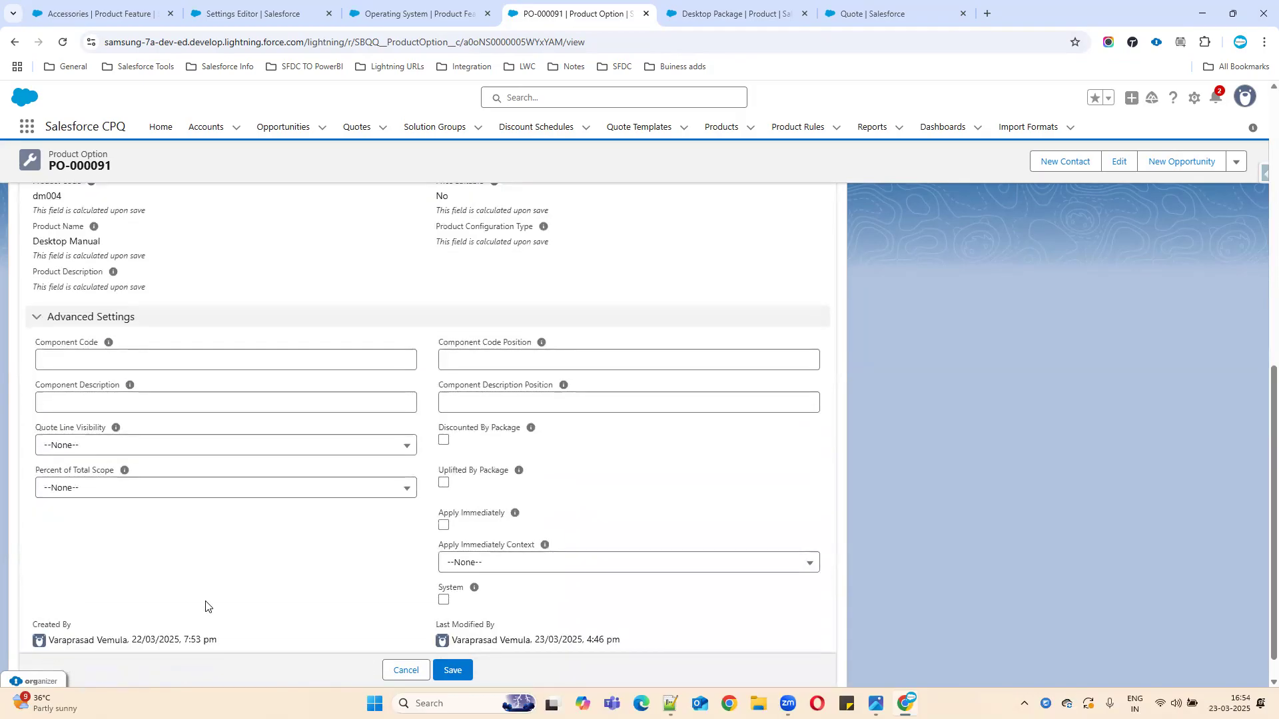
{"action": "left_click", "coordinate": [106, 445]}
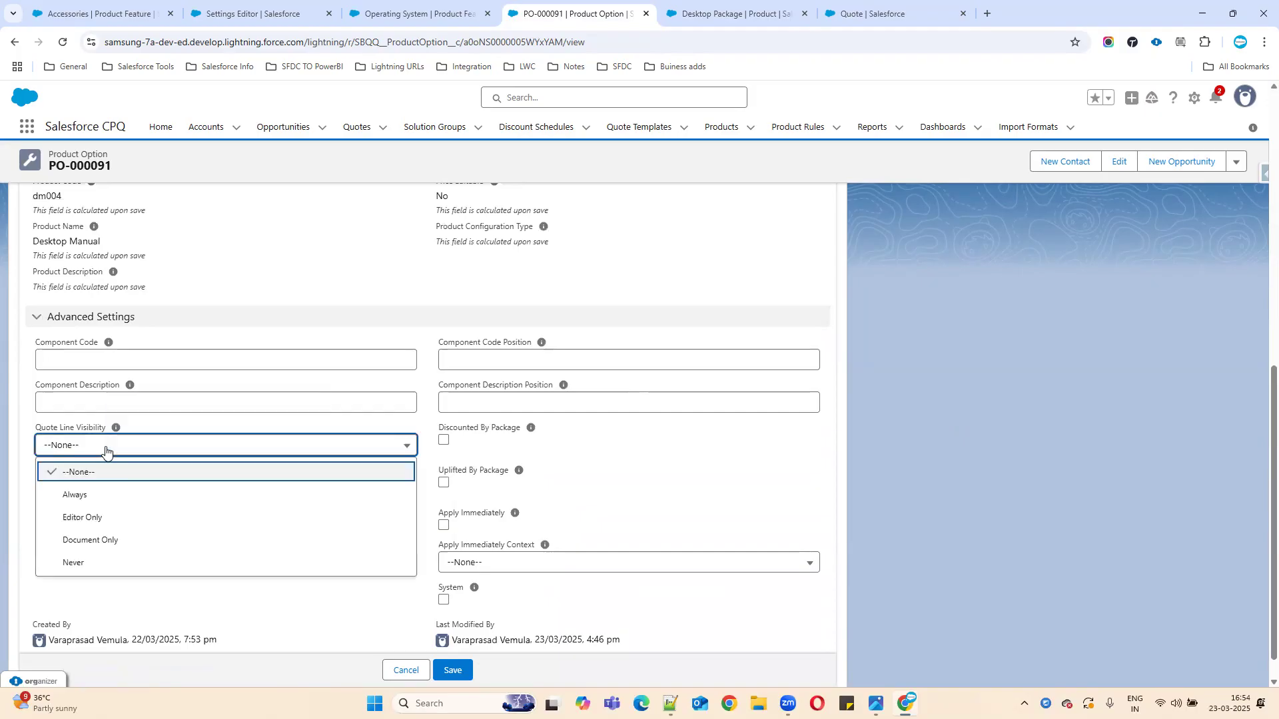
{"action": "left_click", "coordinate": [107, 539]}
{"action": "left_click", "coordinate": [453, 670]}
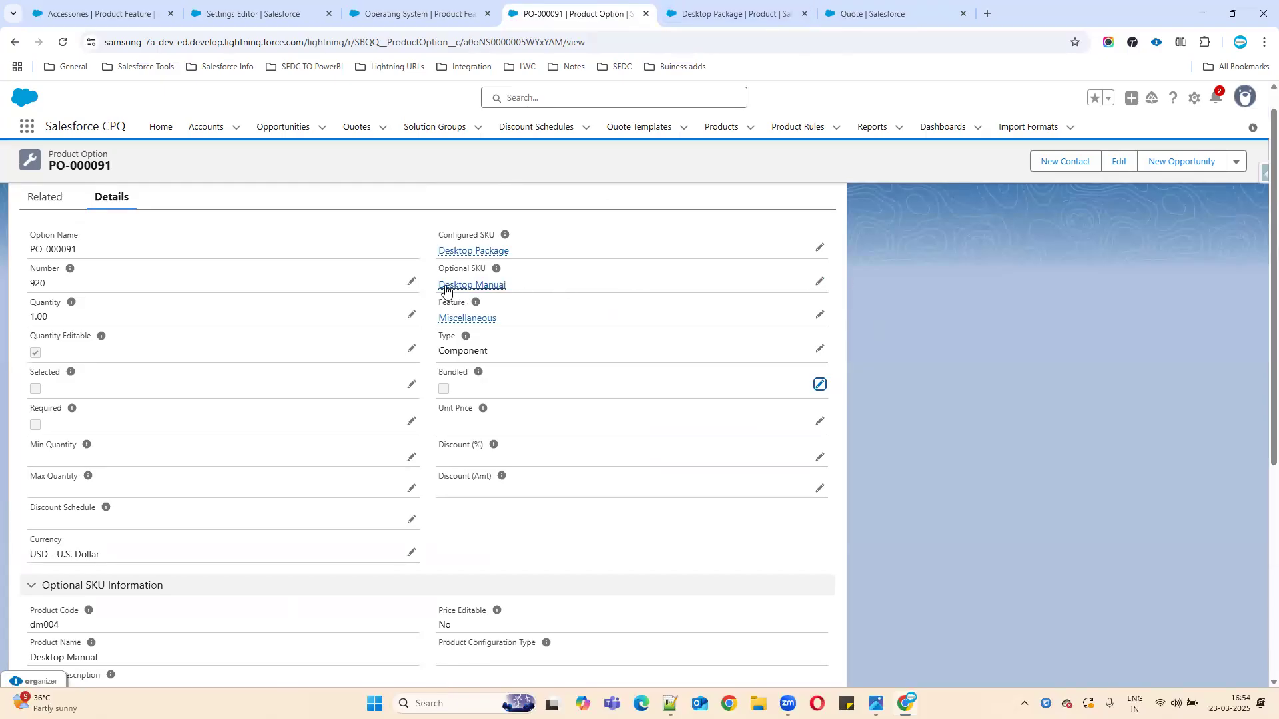
Step: Reload the quote line editor and add the Desktop Package to quote Q-00004, opening its product configuration
{"action": "mouse_move", "coordinate": [443, 287]}
{"action": "left_click", "coordinate": [860, 16]}
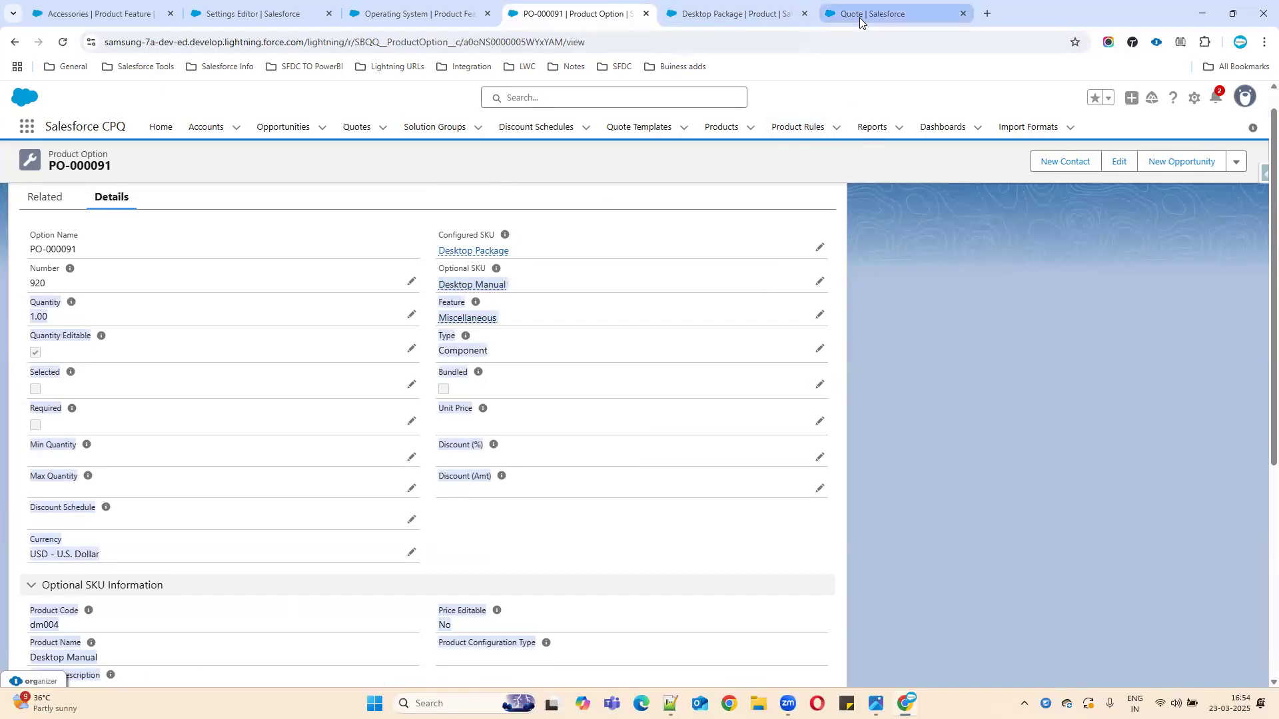
{"action": "left_click", "coordinate": [62, 43]}
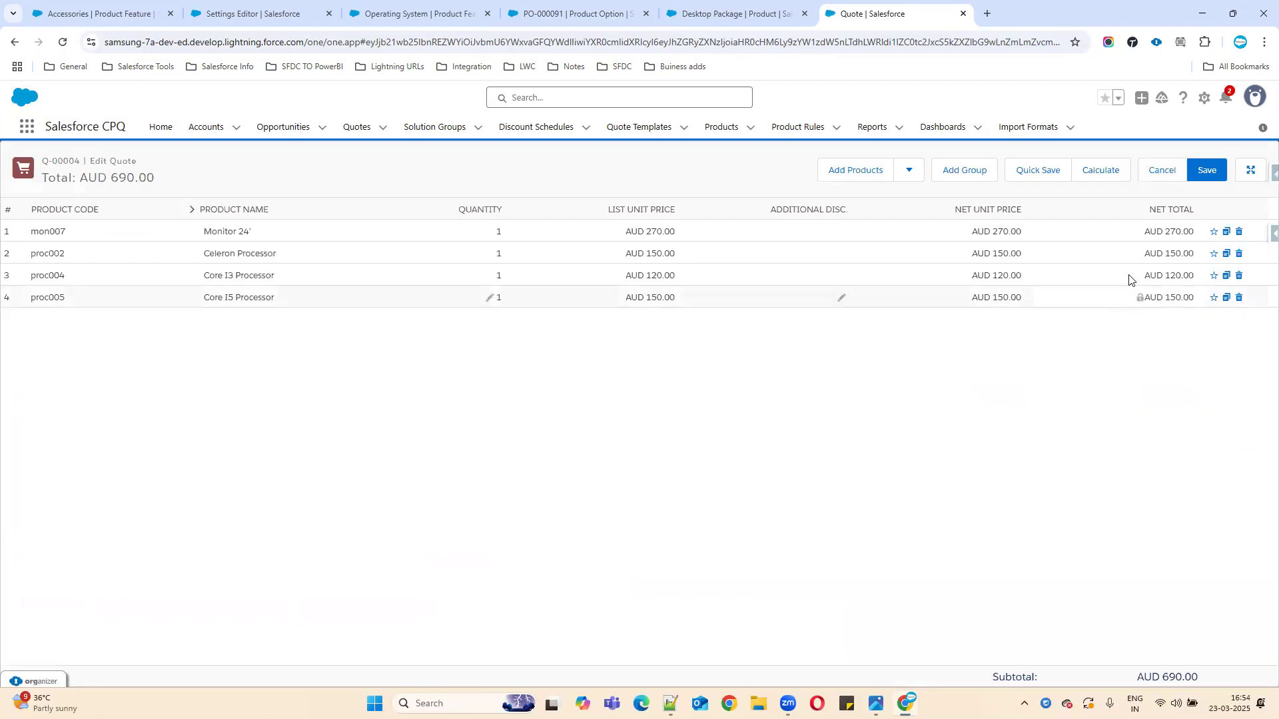
{"action": "left_click", "coordinate": [843, 174]}
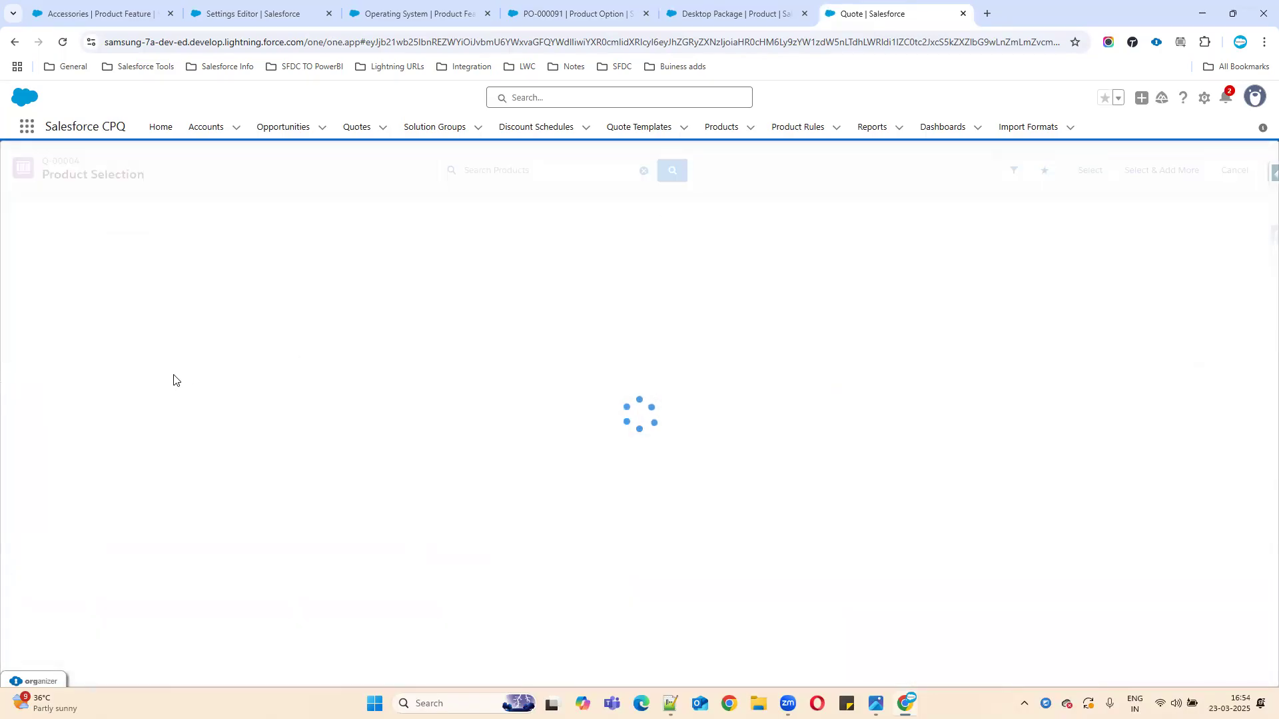
{"action": "left_click", "coordinate": [10, 227]}
{"action": "left_click", "coordinate": [1084, 174]}
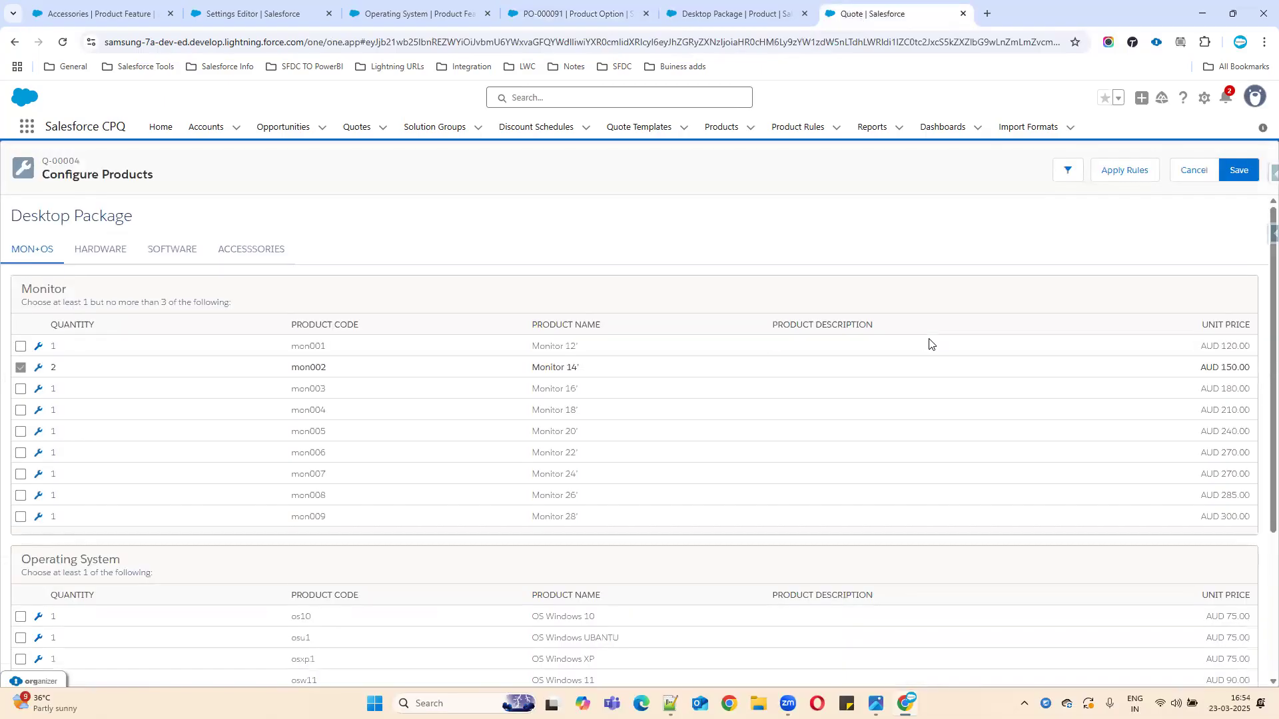
Step: Select OS Windows 10 as the operating system for the Desktop Package
{"action": "scroll", "coordinate": [211, 517], "scroll_direction": "down", "scroll_amount": 2}
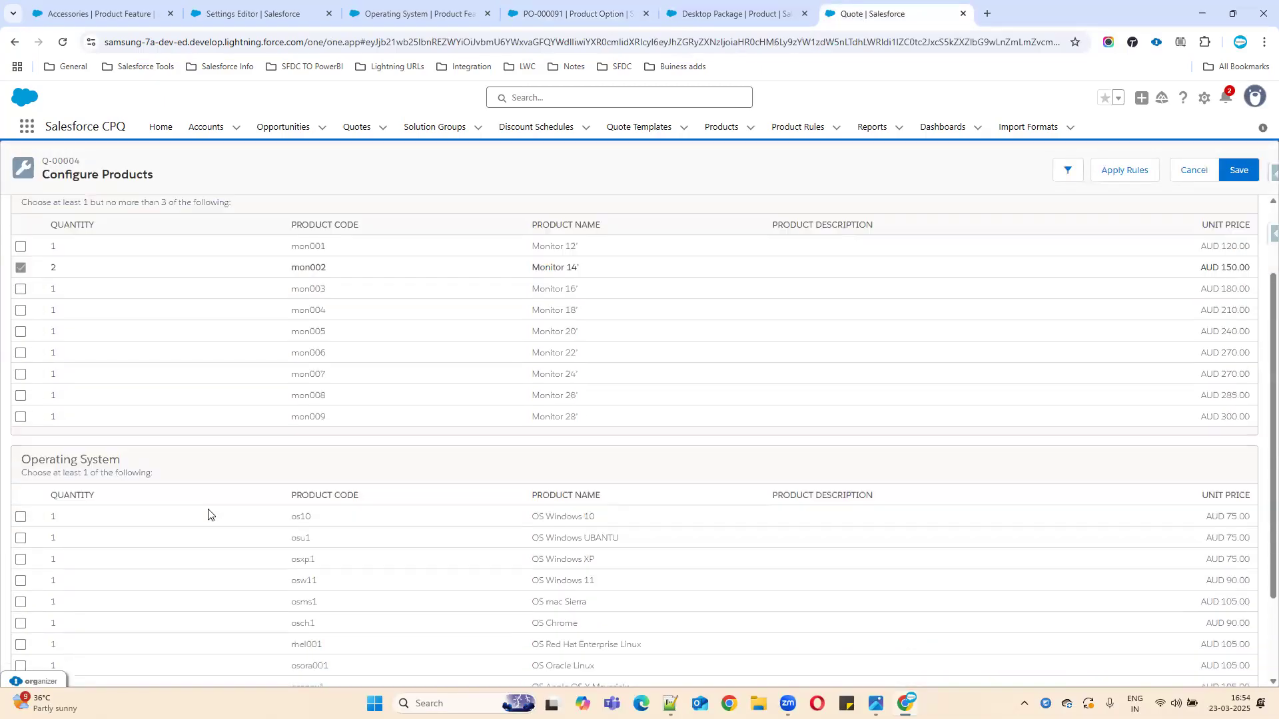
{"action": "left_click", "coordinate": [20, 483]}
{"action": "scroll", "coordinate": [285, 443], "scroll_direction": "up", "scroll_amount": 1}
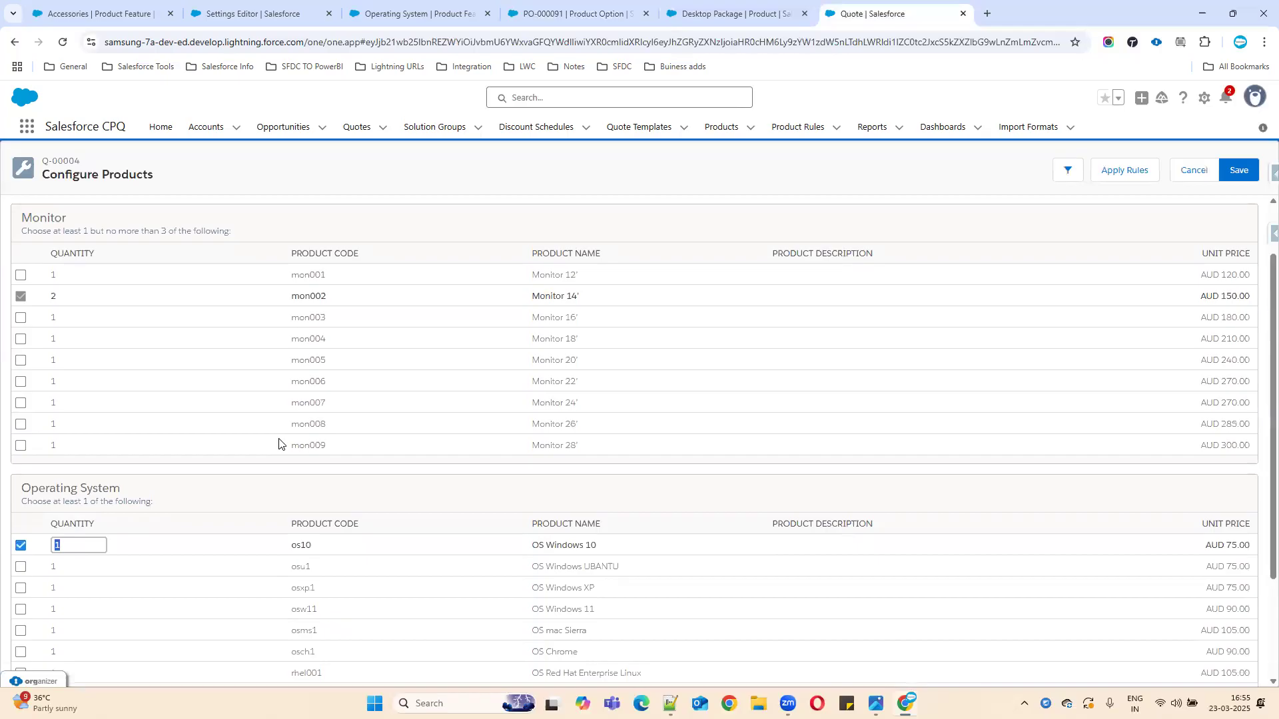
{"action": "scroll", "coordinate": [257, 479], "scroll_direction": "down", "scroll_amount": 1}
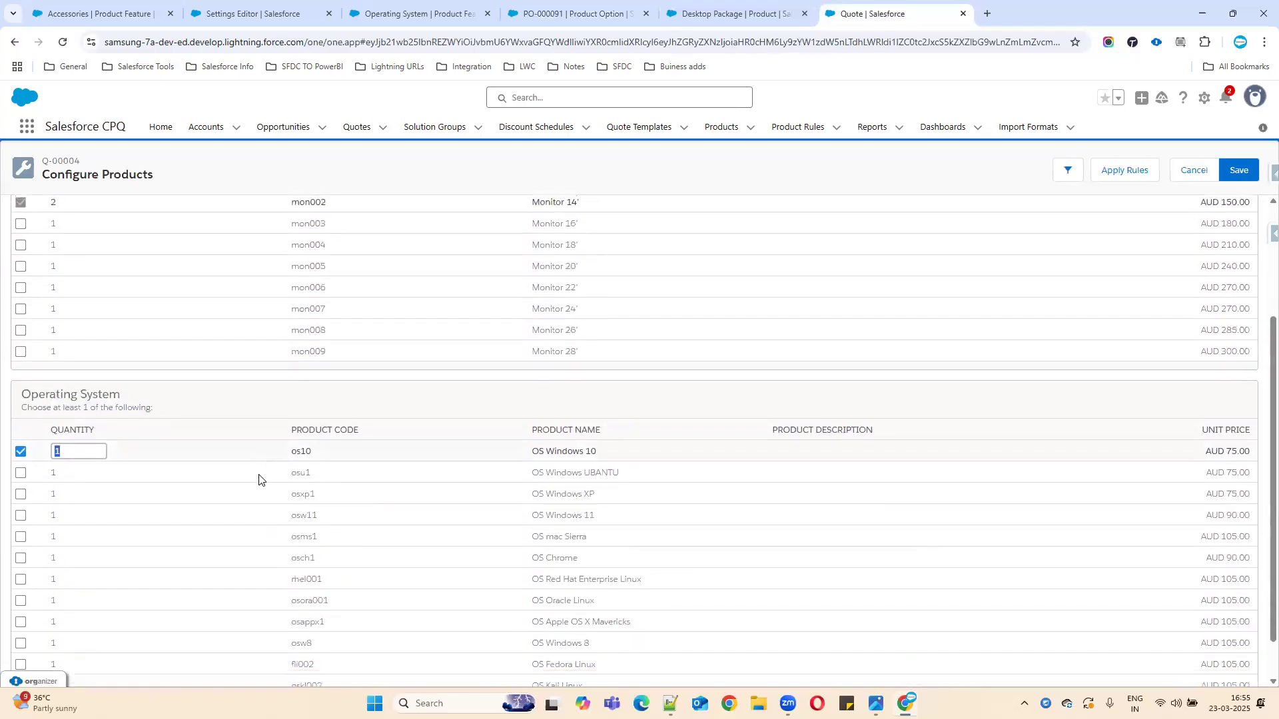
{"action": "scroll", "coordinate": [259, 478], "scroll_direction": "up", "scroll_amount": 1}
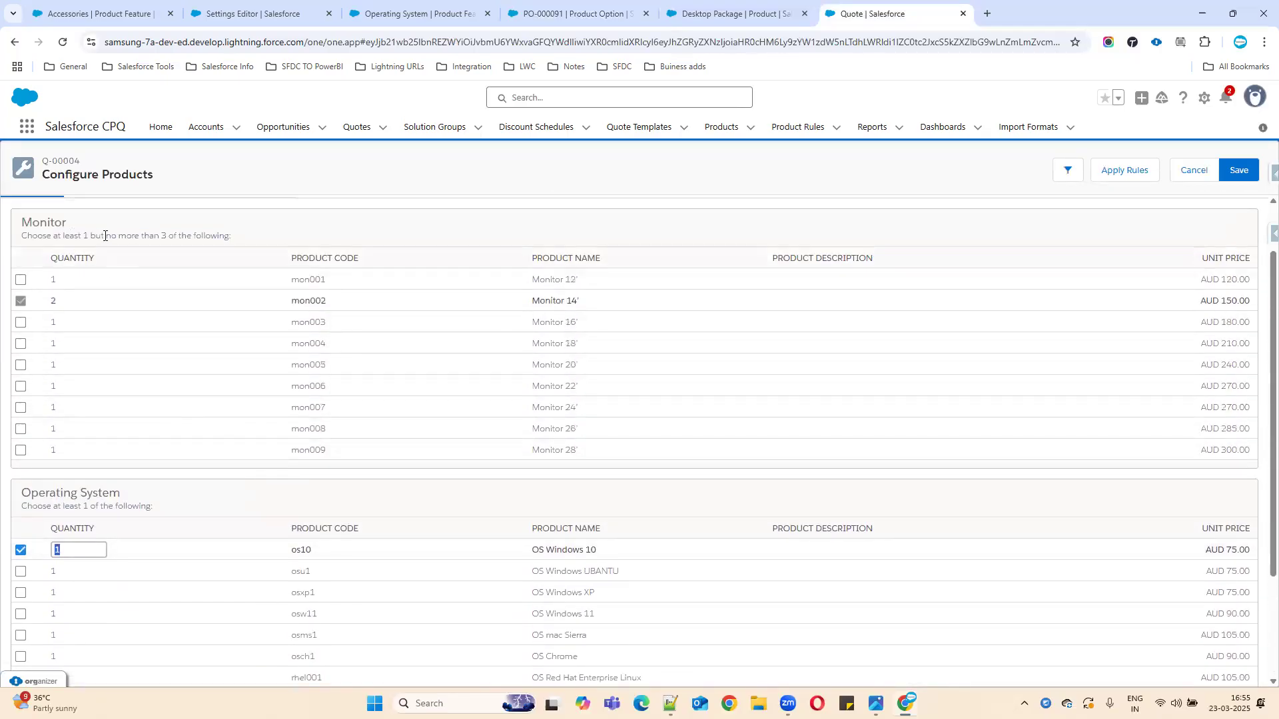
{"action": "scroll", "coordinate": [195, 320], "scroll_direction": "up", "scroll_amount": 1}
Step: Choose the Intel Atom Processor and 4GB RAM as hardware, and 7-Zip as software
{"action": "left_click", "coordinate": [109, 252]}
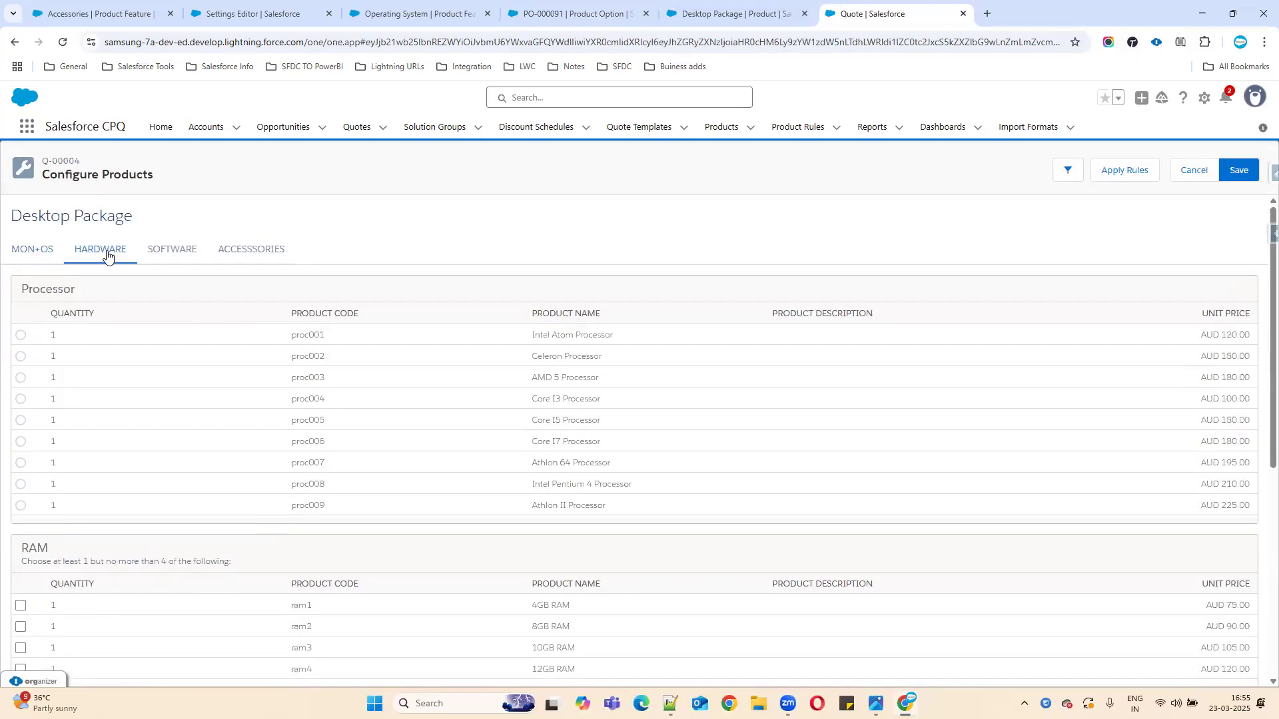
{"action": "left_click", "coordinate": [21, 337]}
{"action": "left_click", "coordinate": [21, 606]}
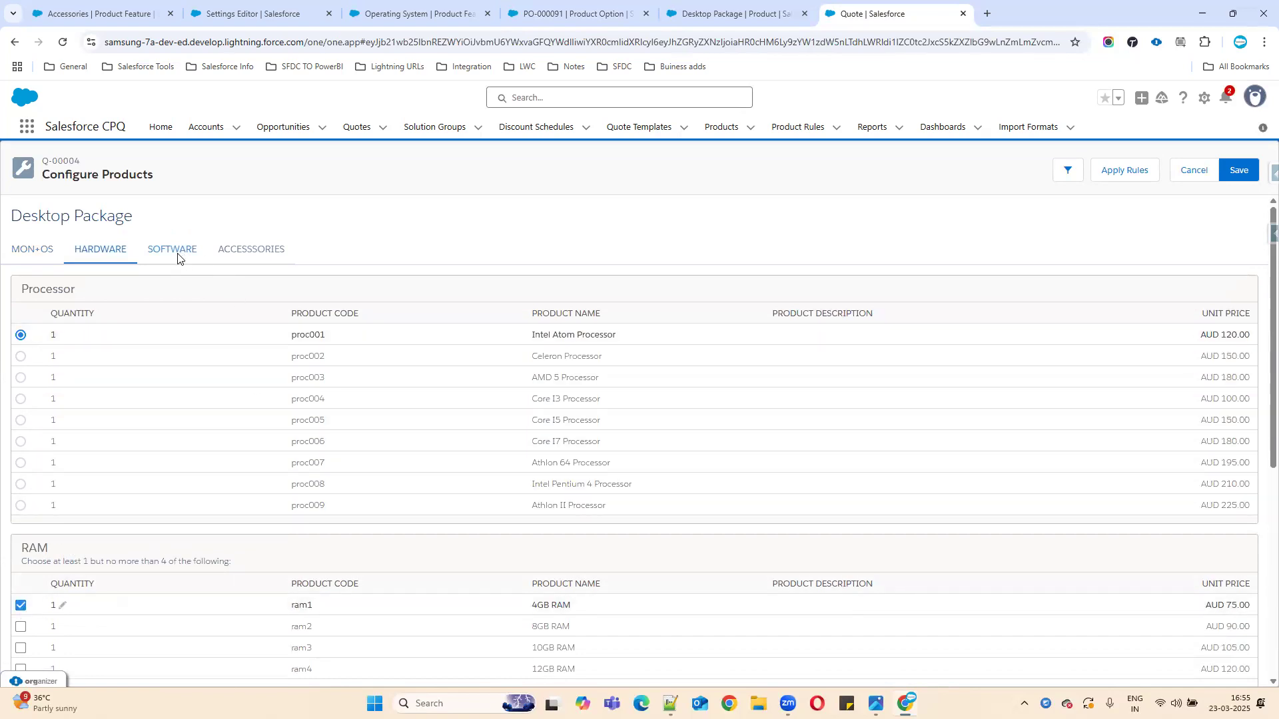
{"action": "left_click", "coordinate": [178, 256]}
{"action": "left_click", "coordinate": [21, 348]}
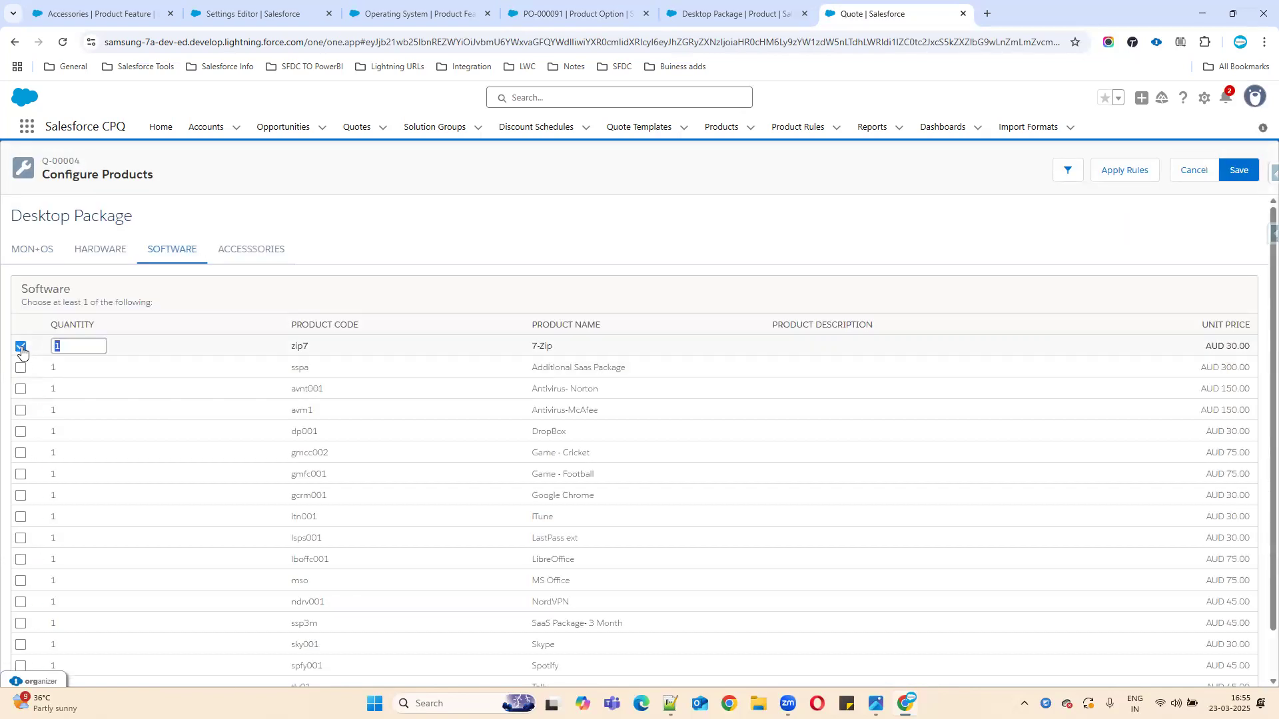
Step: In the Accessories category, select one accessory and the Desktop Manual under Miscellaneous
{"action": "left_click", "coordinate": [234, 252]}
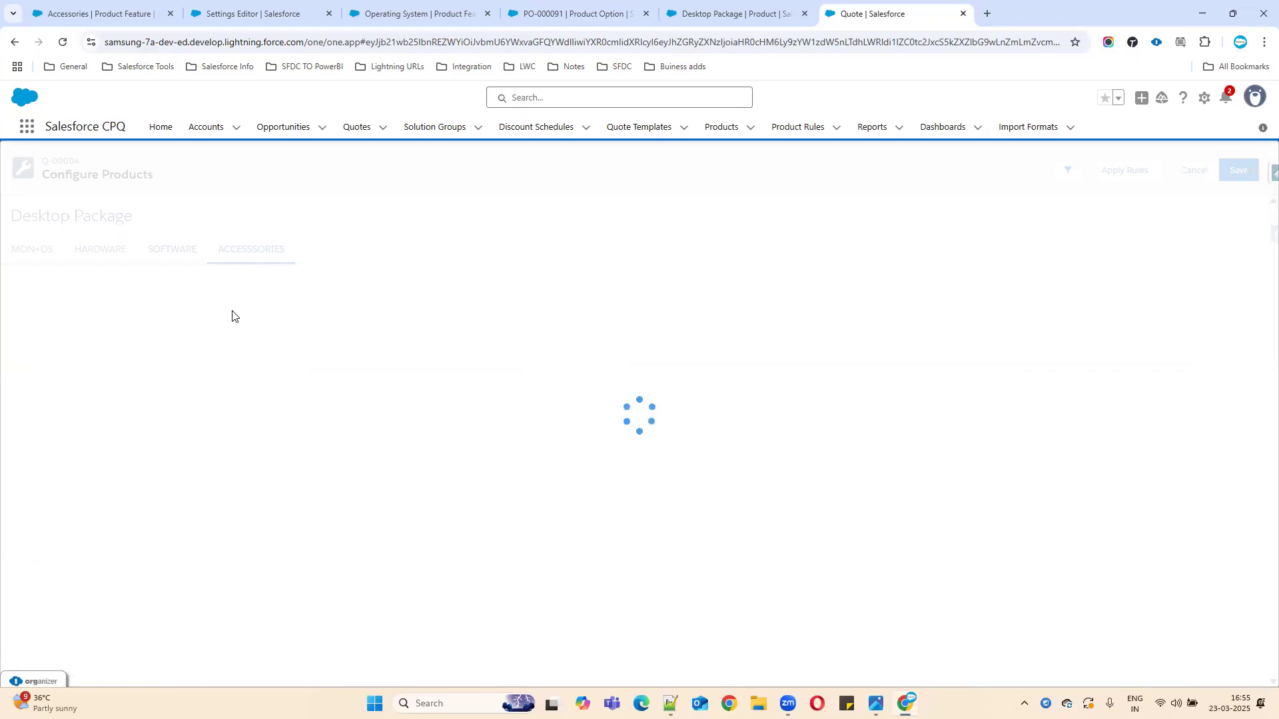
{"action": "left_click", "coordinate": [21, 457]}
{"action": "scroll", "coordinate": [286, 530], "scroll_direction": "down", "scroll_amount": 5}
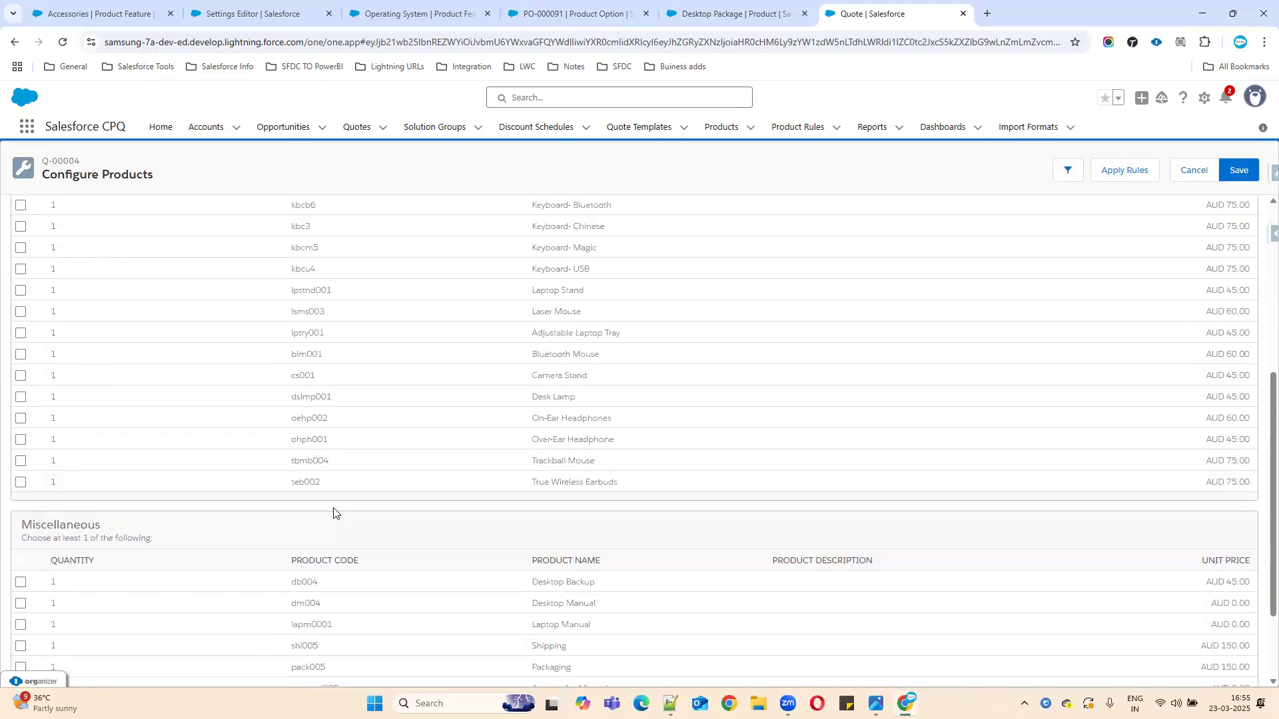
{"action": "scroll", "coordinate": [334, 513], "scroll_direction": "down", "scroll_amount": 2}
{"action": "left_click", "coordinate": [22, 492]}
{"action": "left_click_drag", "start_coordinate": [533, 488], "coordinate": [713, 491]}
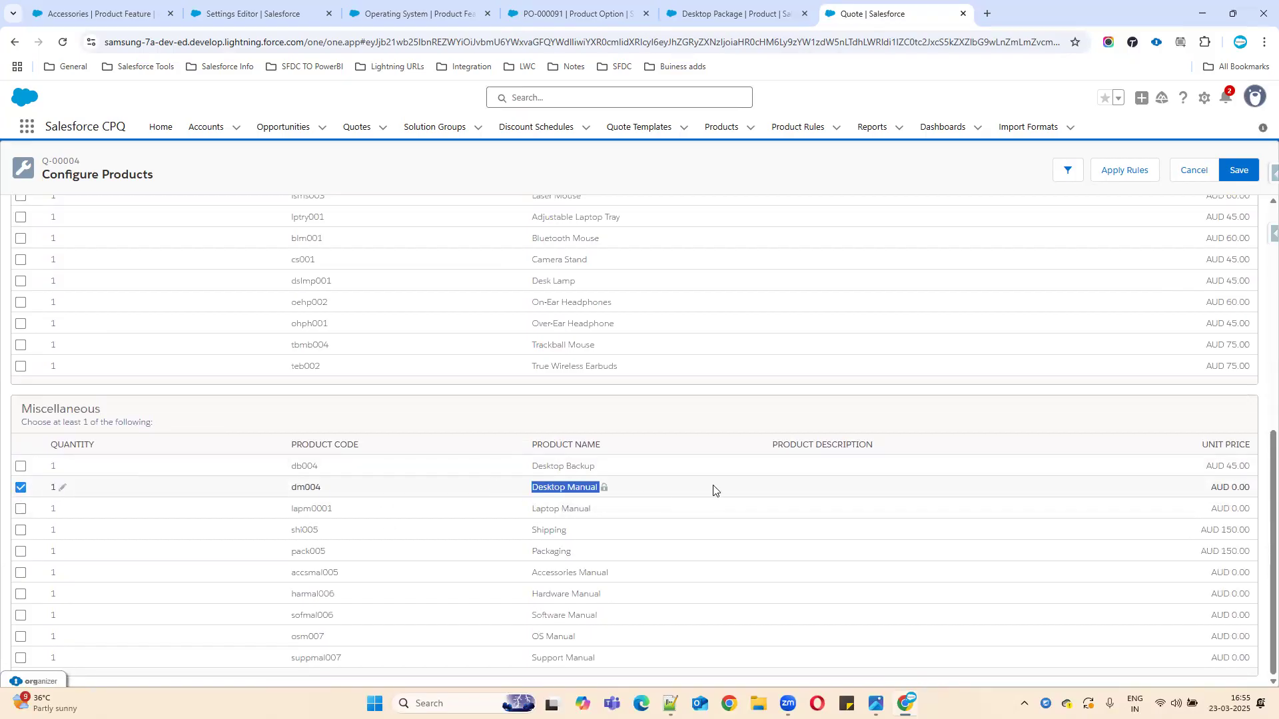
Step: Check the Quote Line Visibility setting on the Desktop Manual product option and return to the Desktop Package configuration
{"action": "left_click", "coordinate": [260, 15]}
{"action": "left_click", "coordinate": [447, 14]}
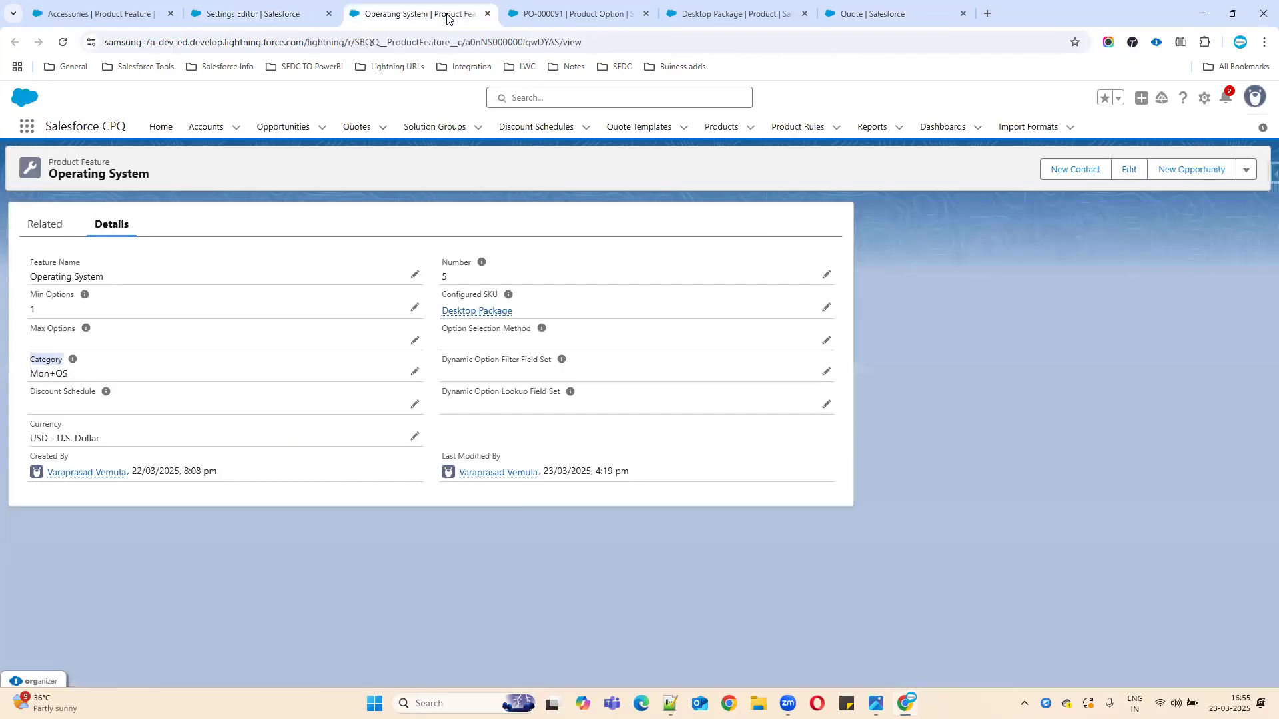
{"action": "left_click", "coordinate": [539, 10]}
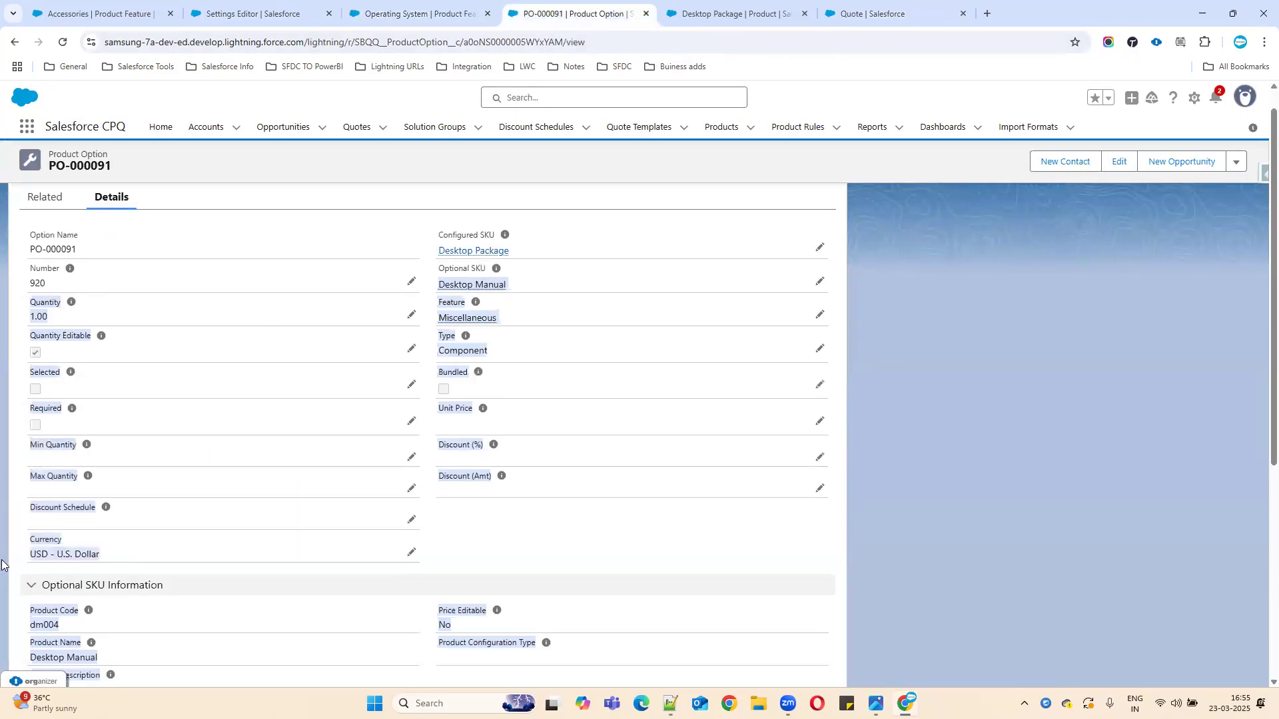
{"action": "scroll", "coordinate": [177, 577], "scroll_direction": "down", "scroll_amount": 1}
{"action": "scroll", "coordinate": [188, 545], "scroll_direction": "down", "scroll_amount": 2}
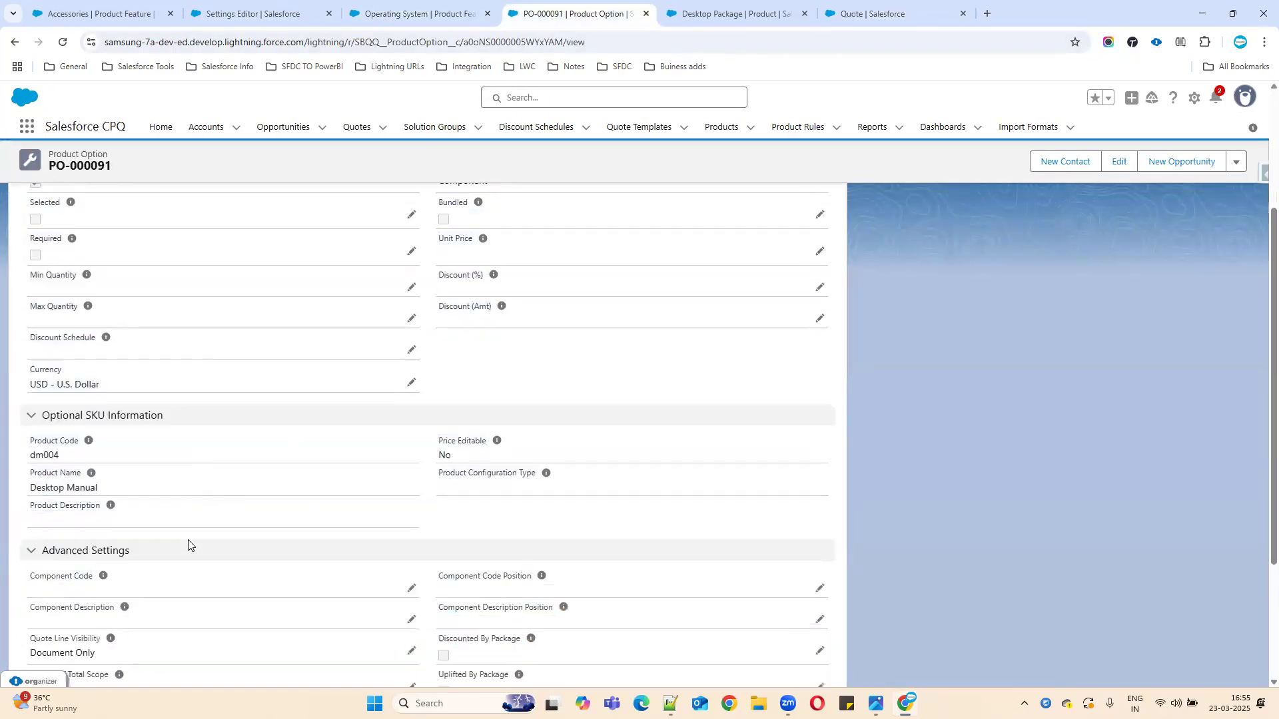
{"action": "scroll", "coordinate": [190, 545], "scroll_direction": "down", "scroll_amount": 1}
{"action": "left_click_drag", "start_coordinate": [30, 611], "coordinate": [135, 624]}
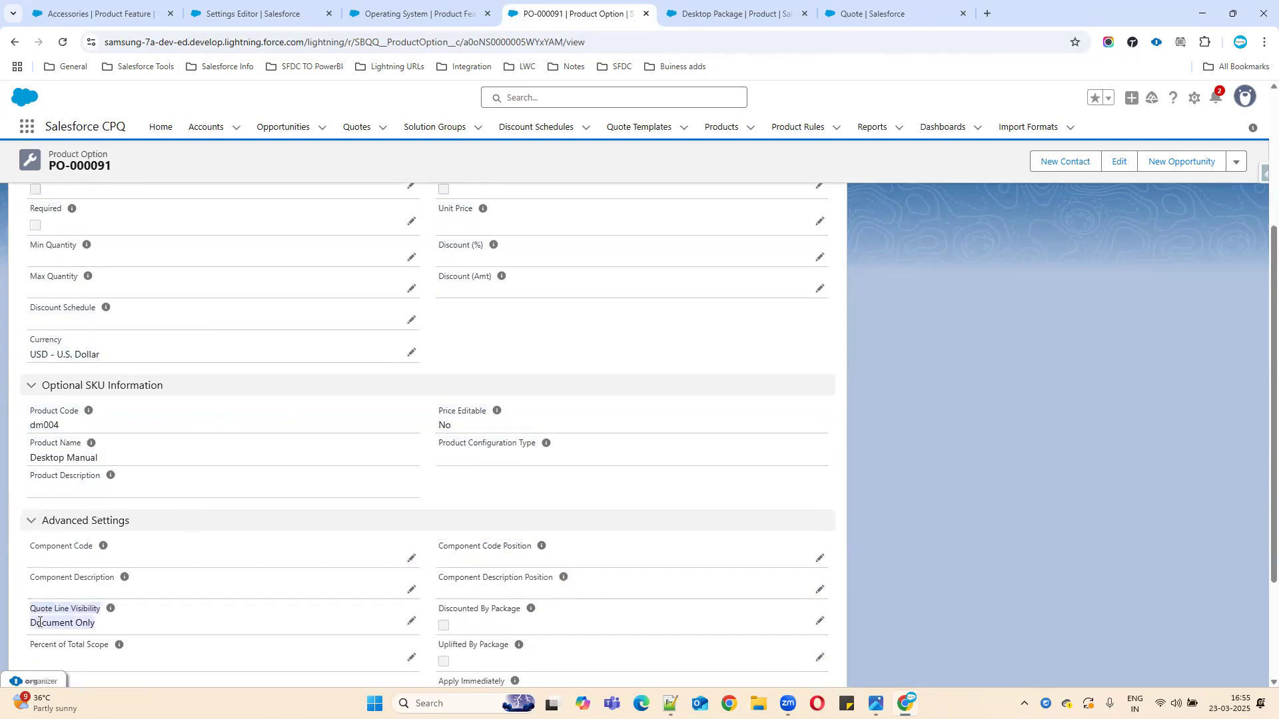
{"action": "left_click", "coordinate": [836, 14]}
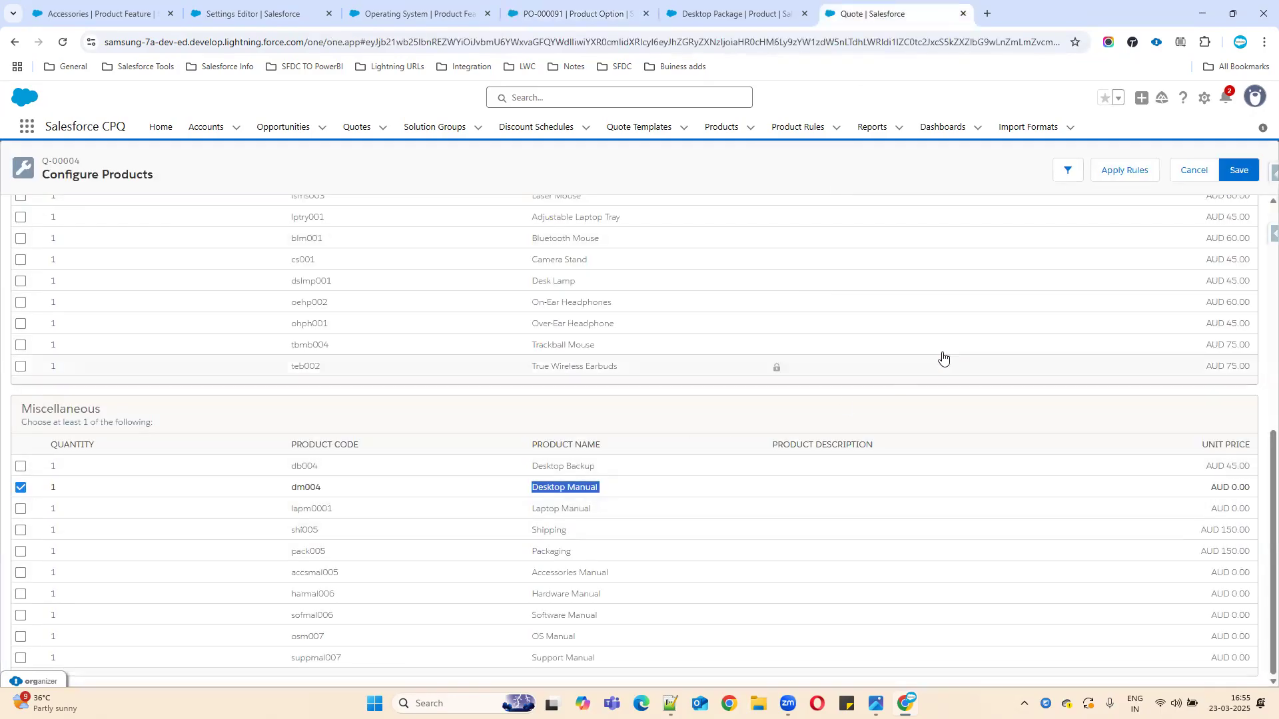
Step: Select Hard disk 128GB in the Hardware category, save the package configuration, and expand the Desktop Package line in the quote
{"action": "left_click", "coordinate": [1232, 175]}
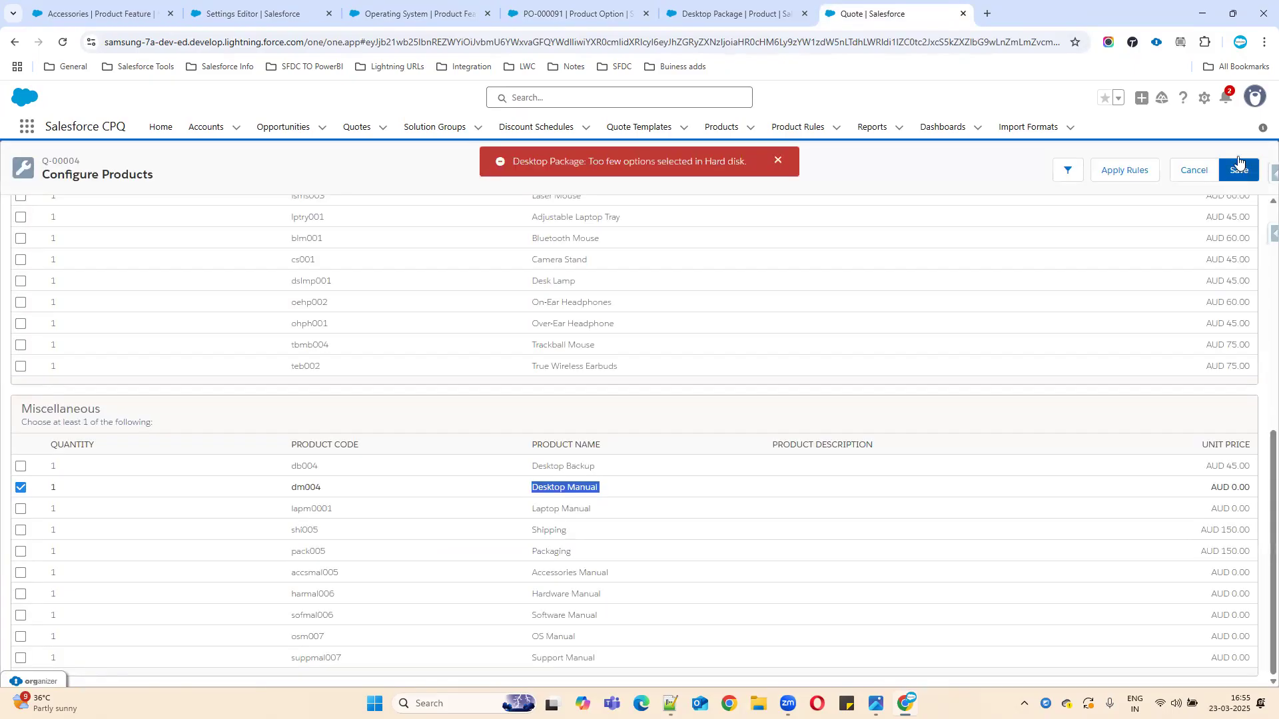
{"action": "scroll", "coordinate": [640, 365], "scroll_direction": "up", "scroll_amount": 7}
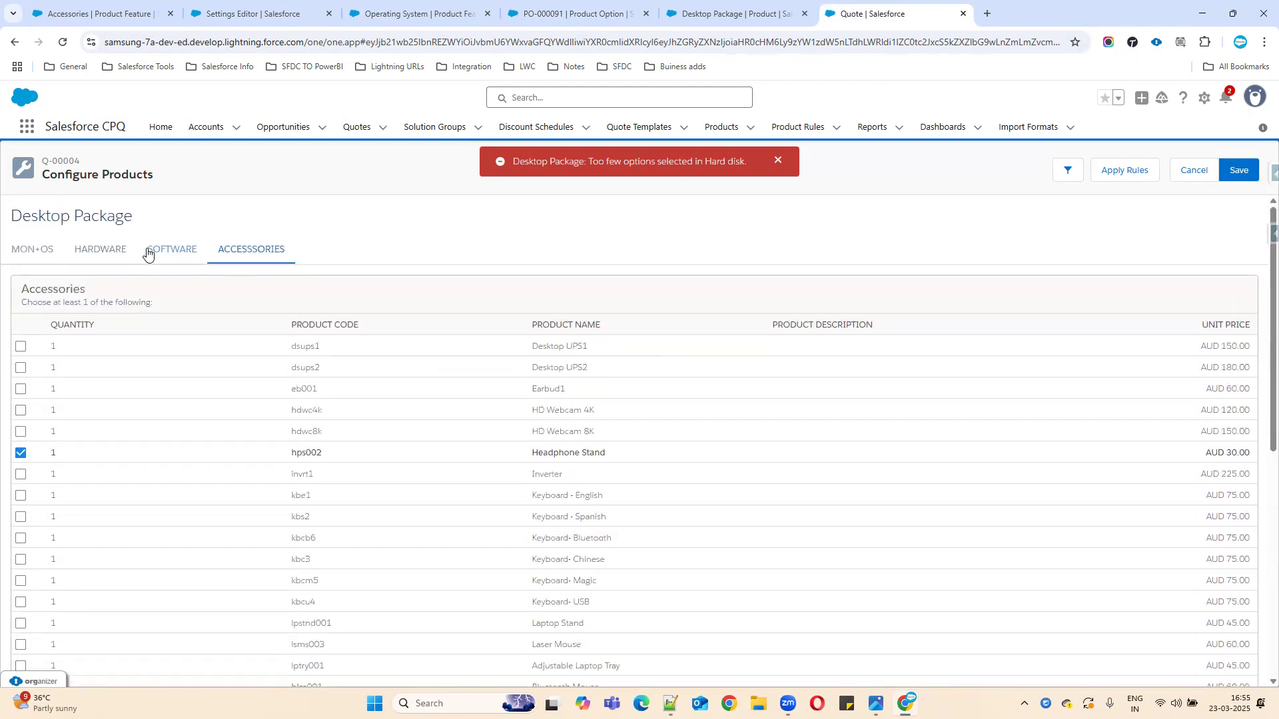
{"action": "left_click", "coordinate": [112, 253]}
{"action": "scroll", "coordinate": [200, 426], "scroll_direction": "down", "scroll_amount": 1}
{"action": "scroll", "coordinate": [267, 463], "scroll_direction": "up", "scroll_amount": 1}
{"action": "scroll", "coordinate": [409, 509], "scroll_direction": "down", "scroll_amount": 2}
{"action": "scroll", "coordinate": [423, 519], "scroll_direction": "down", "scroll_amount": 1}
{"action": "scroll", "coordinate": [403, 517], "scroll_direction": "up", "scroll_amount": 1}
{"action": "scroll", "coordinate": [240, 560], "scroll_direction": "down", "scroll_amount": 4}
{"action": "left_click", "coordinate": [20, 487]}
{"action": "left_click", "coordinate": [1240, 174]}
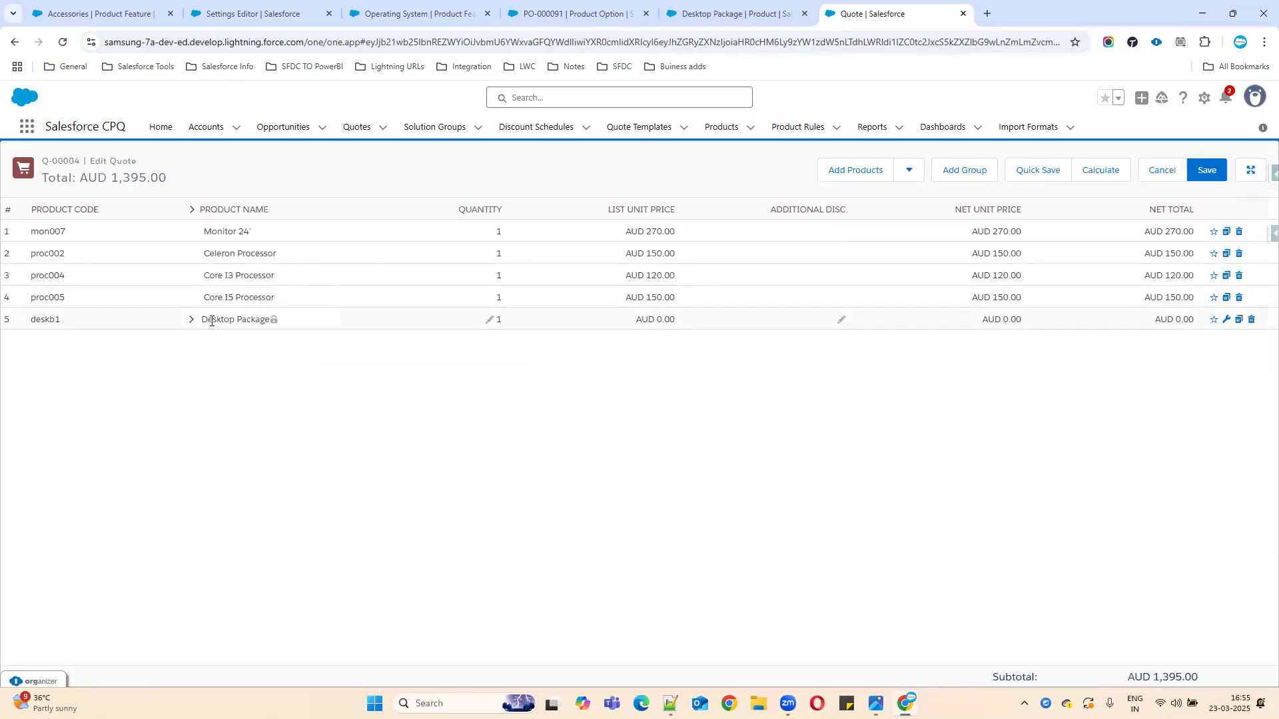
{"action": "left_click", "coordinate": [191, 322]}
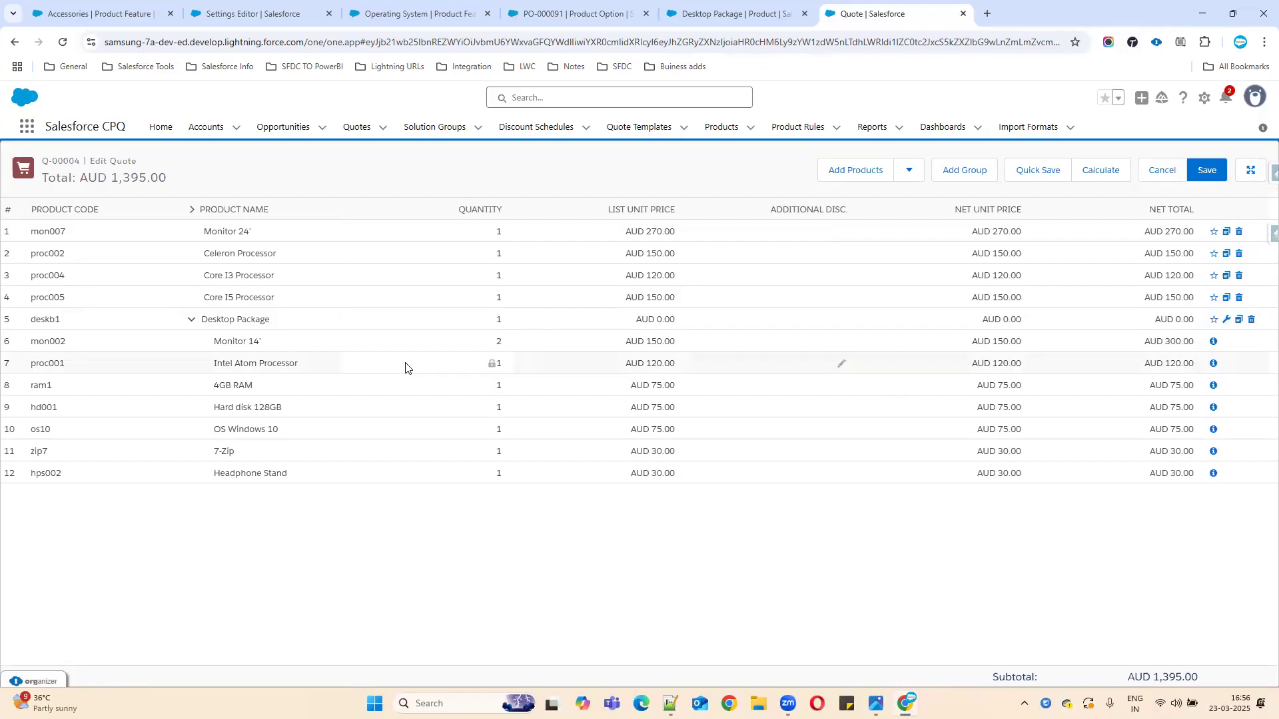
Step: In the Desktop Manual product option, try Never and --None-- as the Quote Line Visibility
{"action": "left_click", "coordinate": [410, 16]}
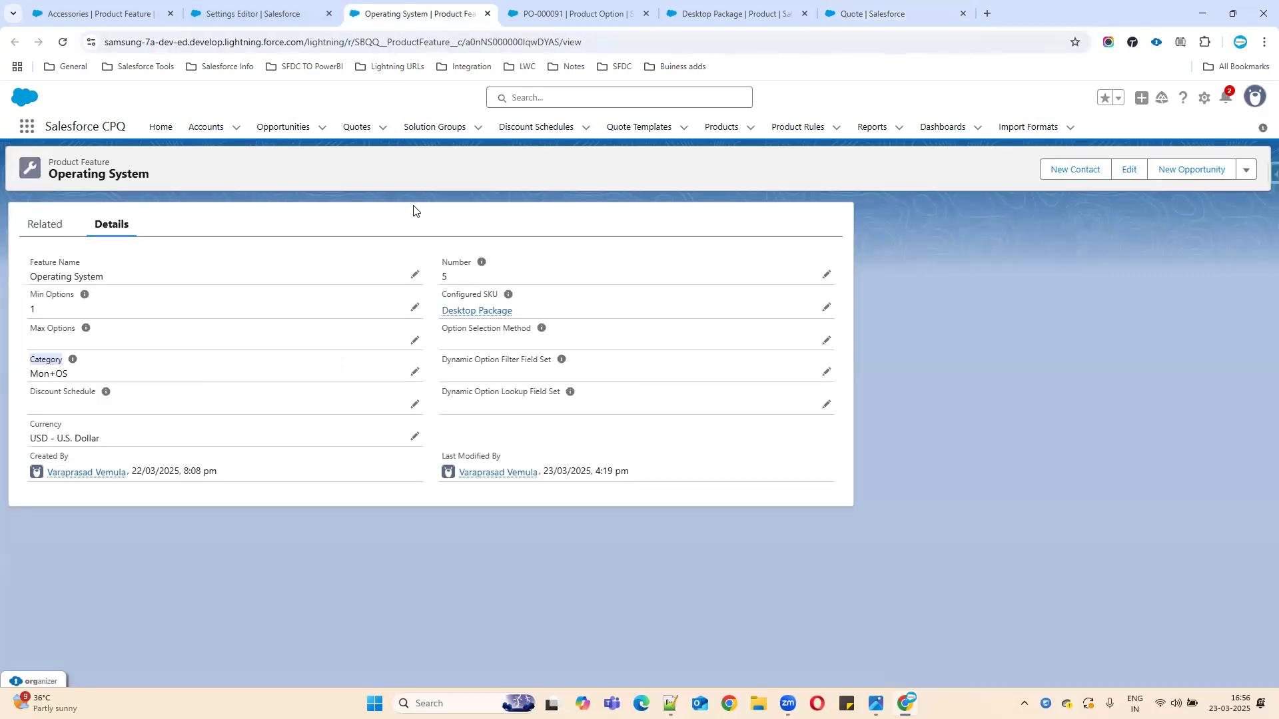
{"action": "left_click", "coordinate": [536, 10]}
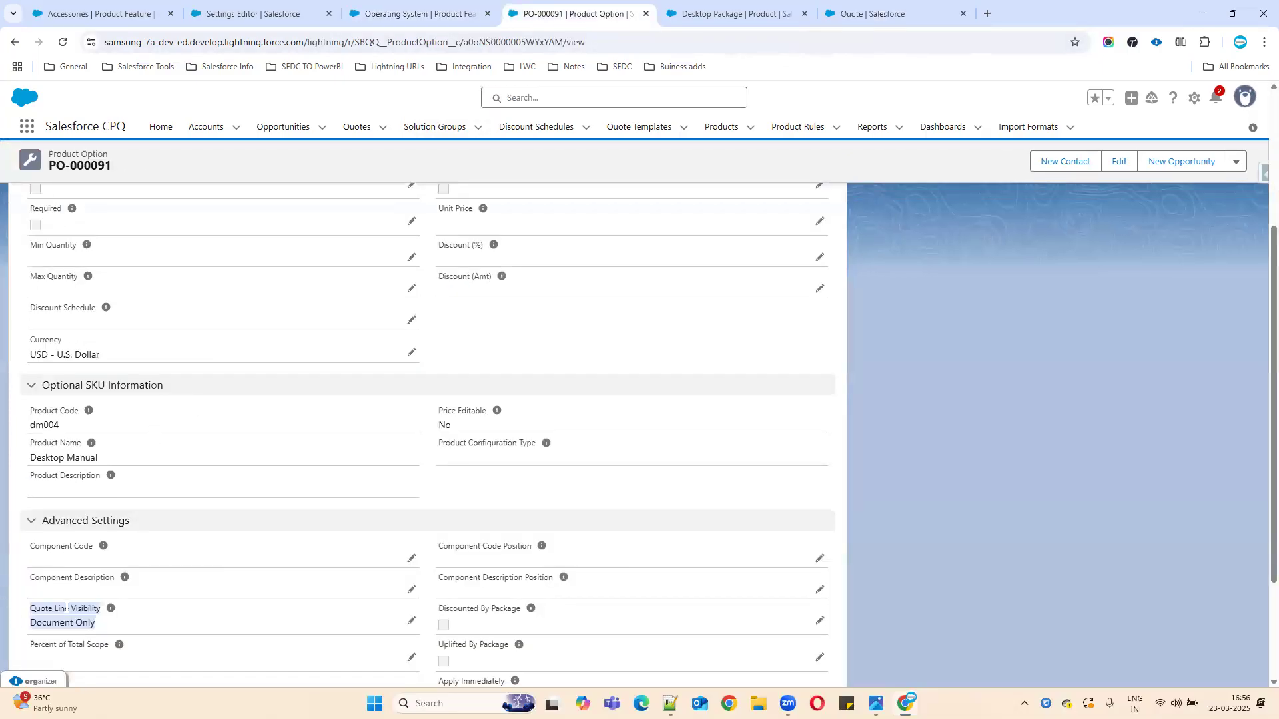
{"action": "left_click", "coordinate": [408, 628]}
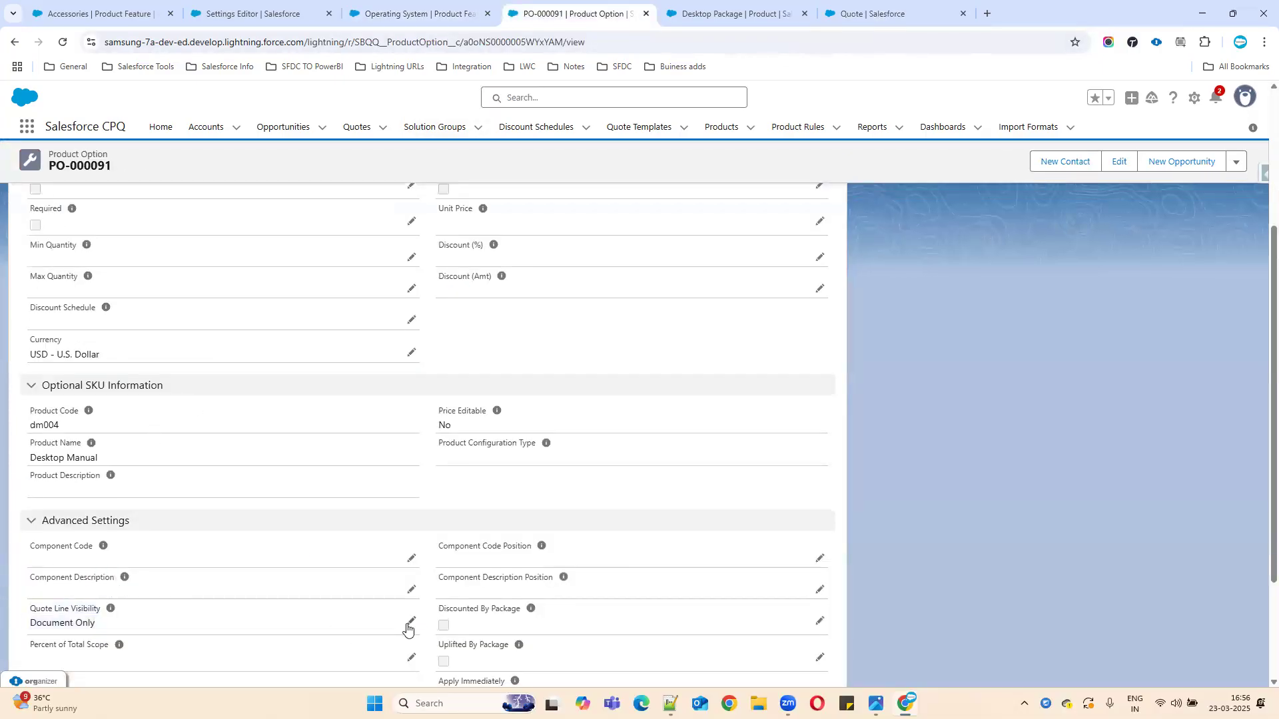
{"action": "left_click", "coordinate": [409, 627]}
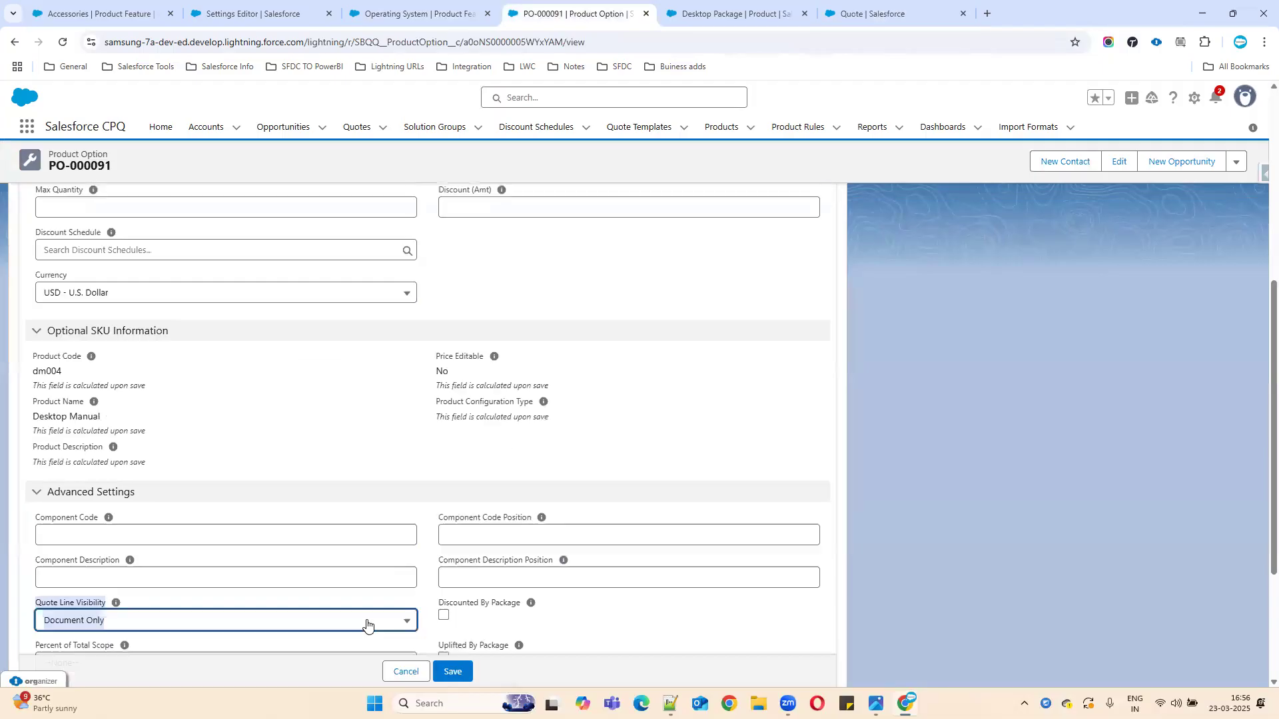
{"action": "left_click", "coordinate": [149, 620]}
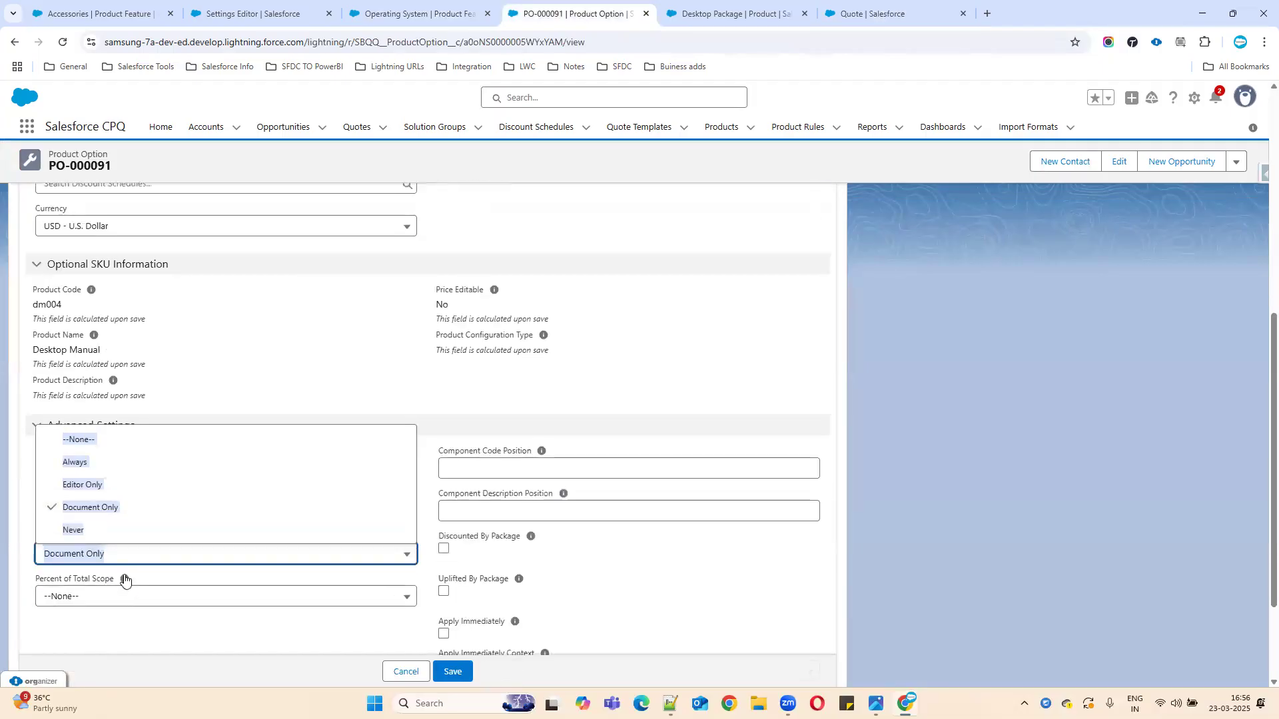
{"action": "left_click", "coordinate": [88, 530]}
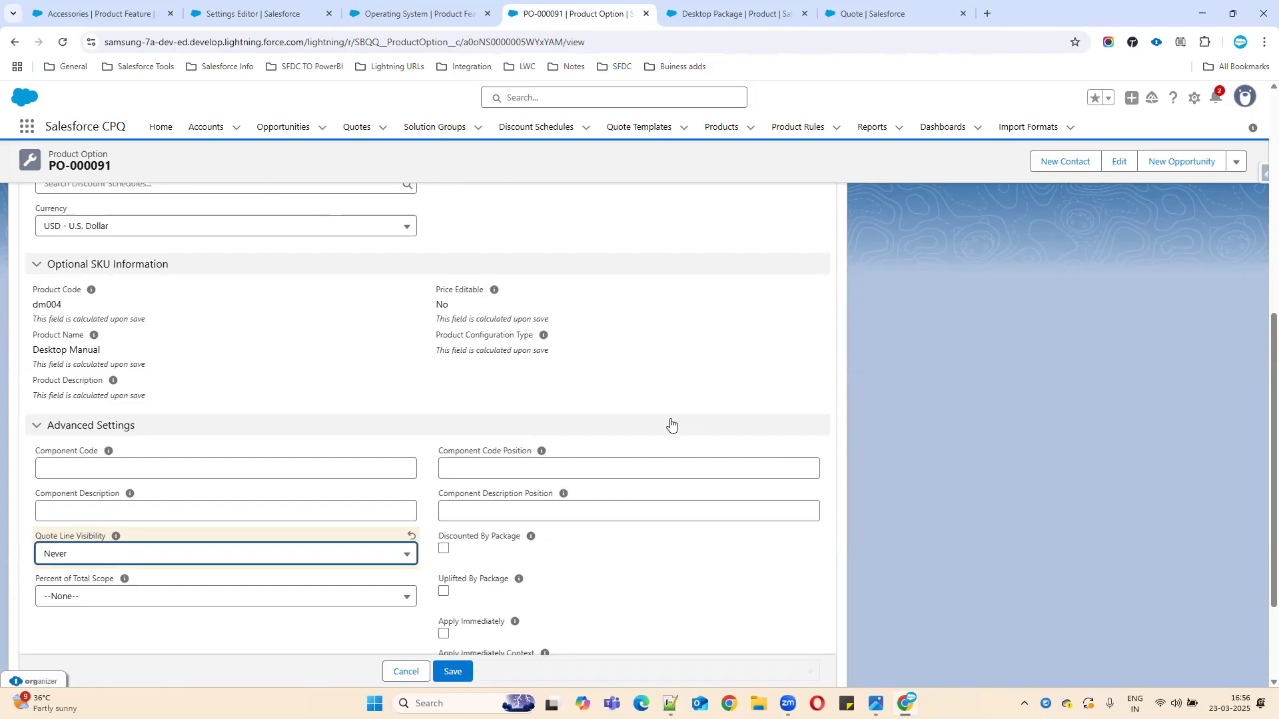
{"action": "scroll", "coordinate": [671, 424], "scroll_direction": "up", "scroll_amount": 7}
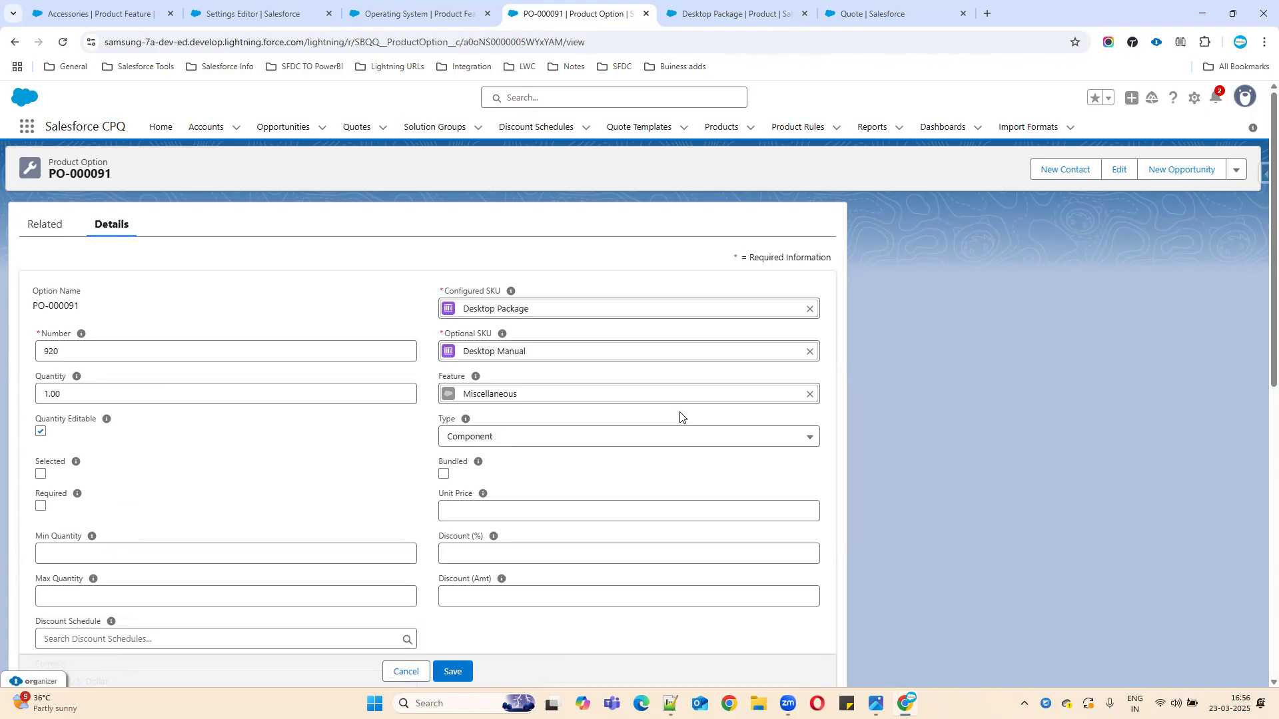
{"action": "left_click_drag", "start_coordinate": [1262, 323], "coordinate": [1261, 583]}
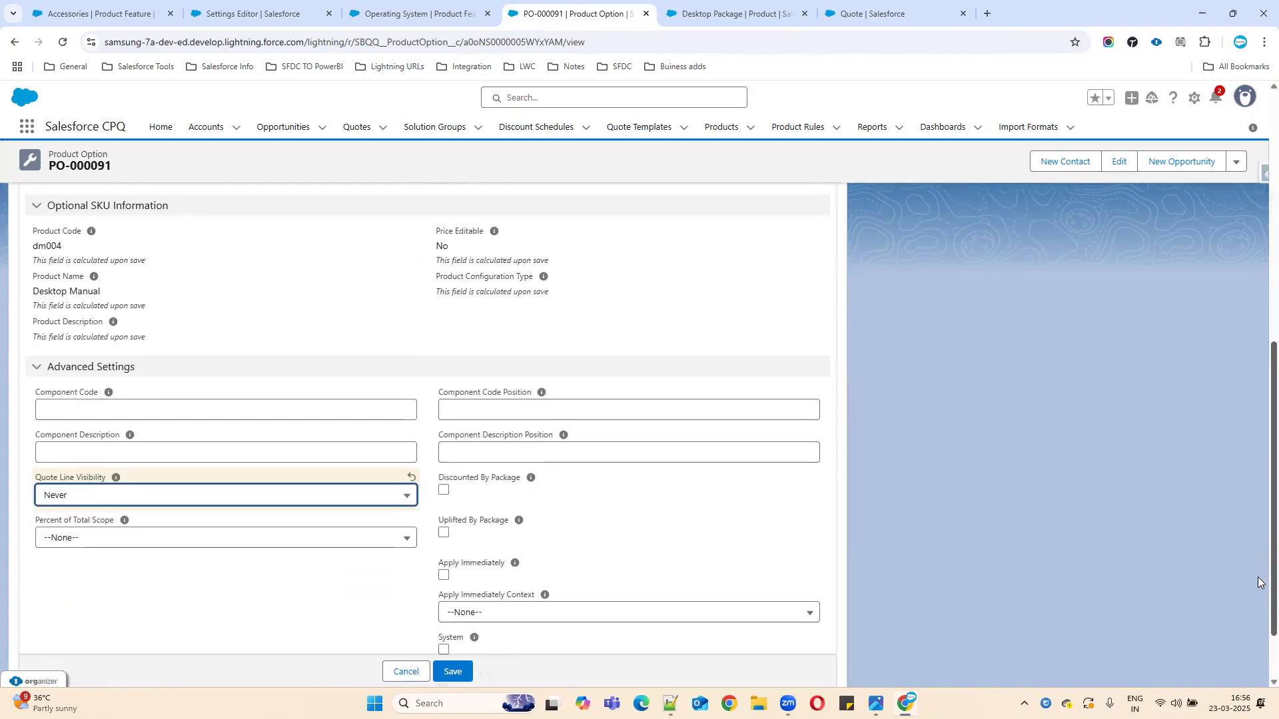
{"action": "left_click", "coordinate": [251, 499]}
{"action": "left_click", "coordinate": [100, 525]}
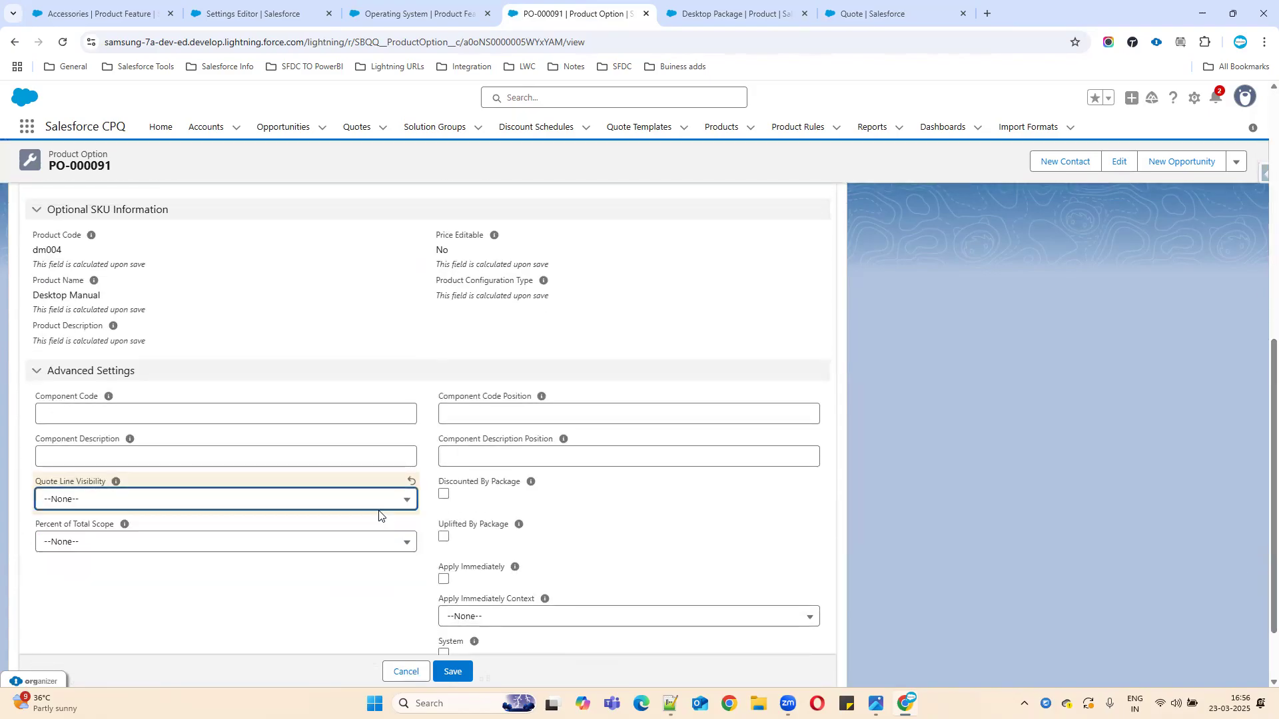
{"action": "left_click", "coordinate": [77, 500]}
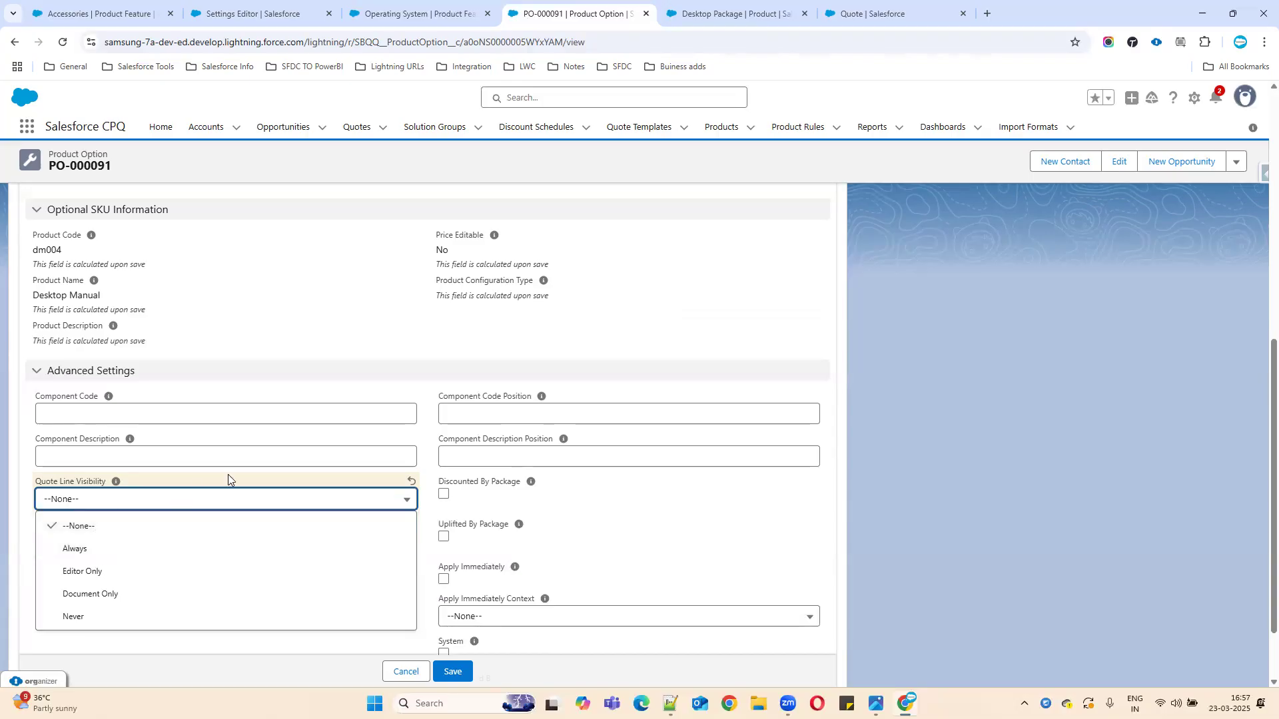
Step: Try --None-- as the Desktop Manual option's Type and discard all unsaved edits to the product option
{"action": "scroll", "coordinate": [564, 490], "scroll_direction": "up", "scroll_amount": 6}
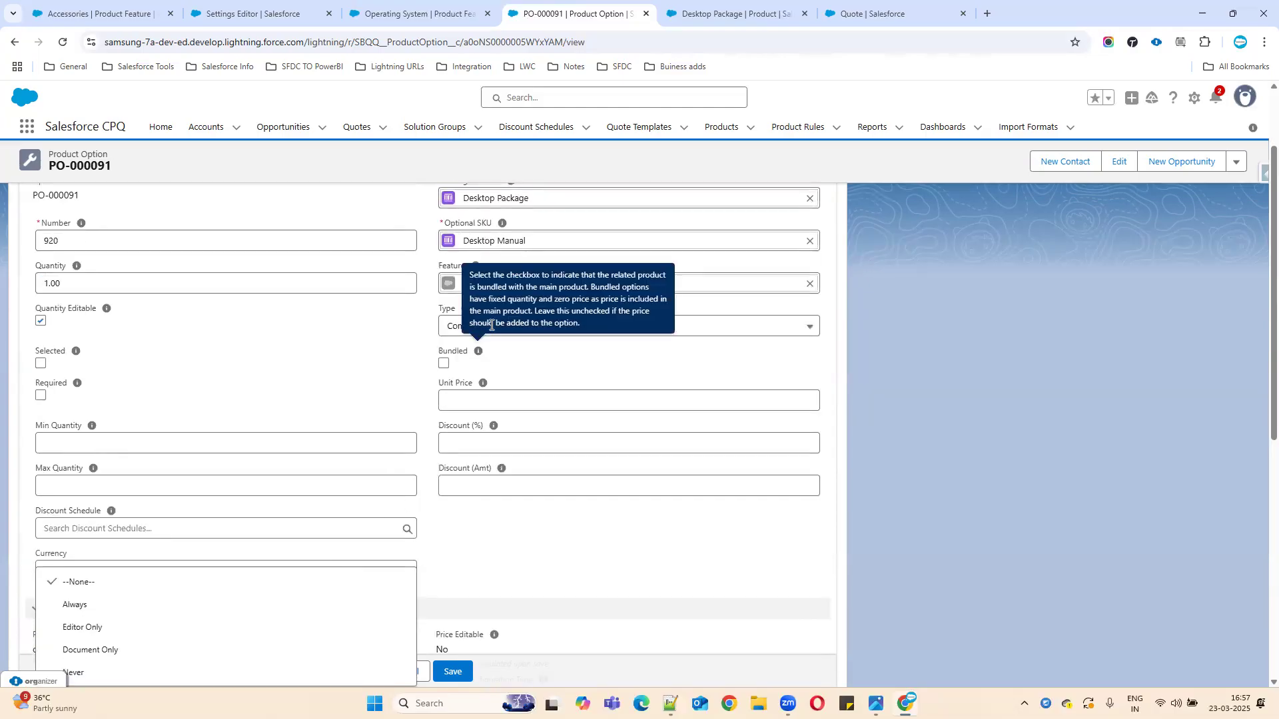
{"action": "left_click", "coordinate": [453, 327]}
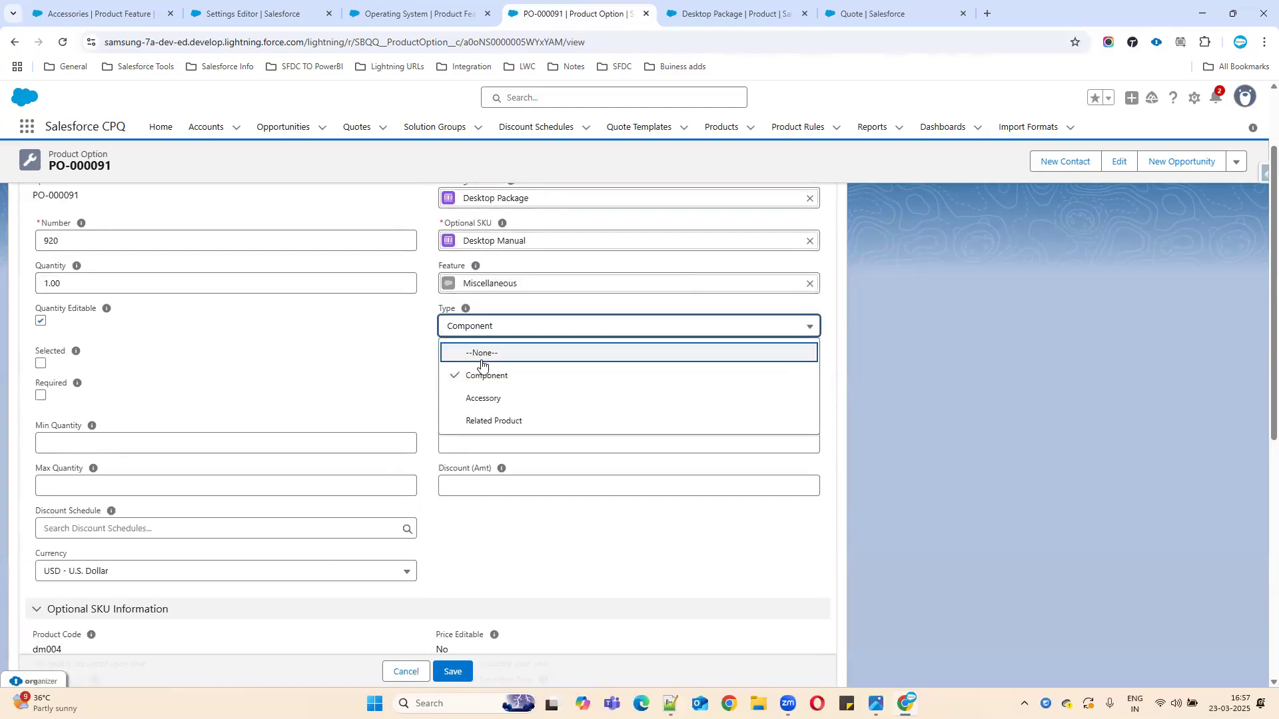
{"action": "left_click", "coordinate": [482, 362]}
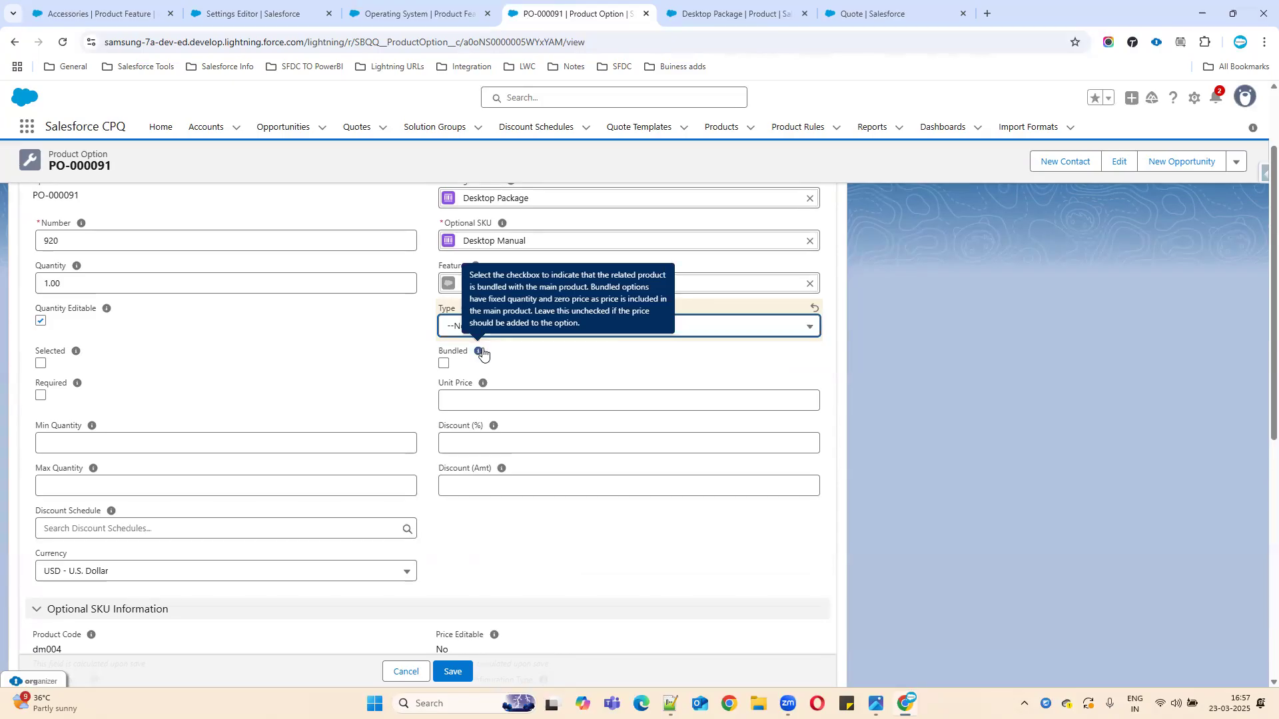
{"action": "left_click", "coordinate": [541, 545]}
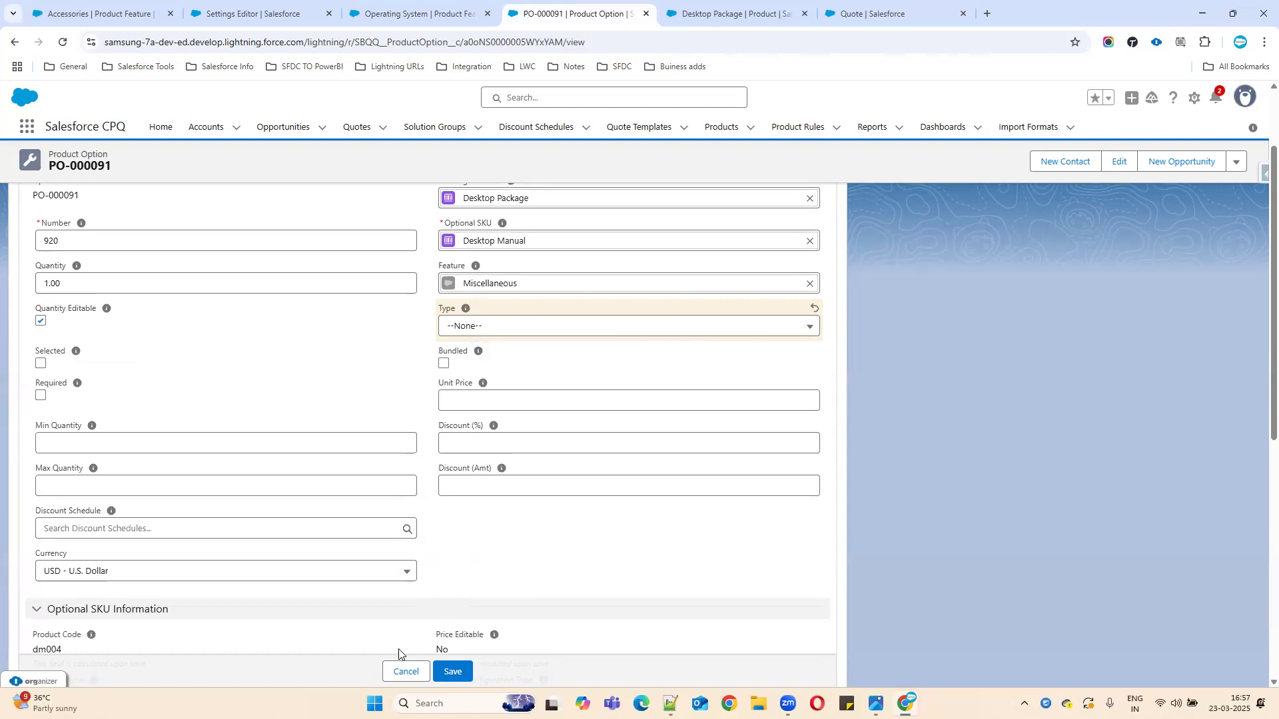
{"action": "left_click", "coordinate": [453, 327]}
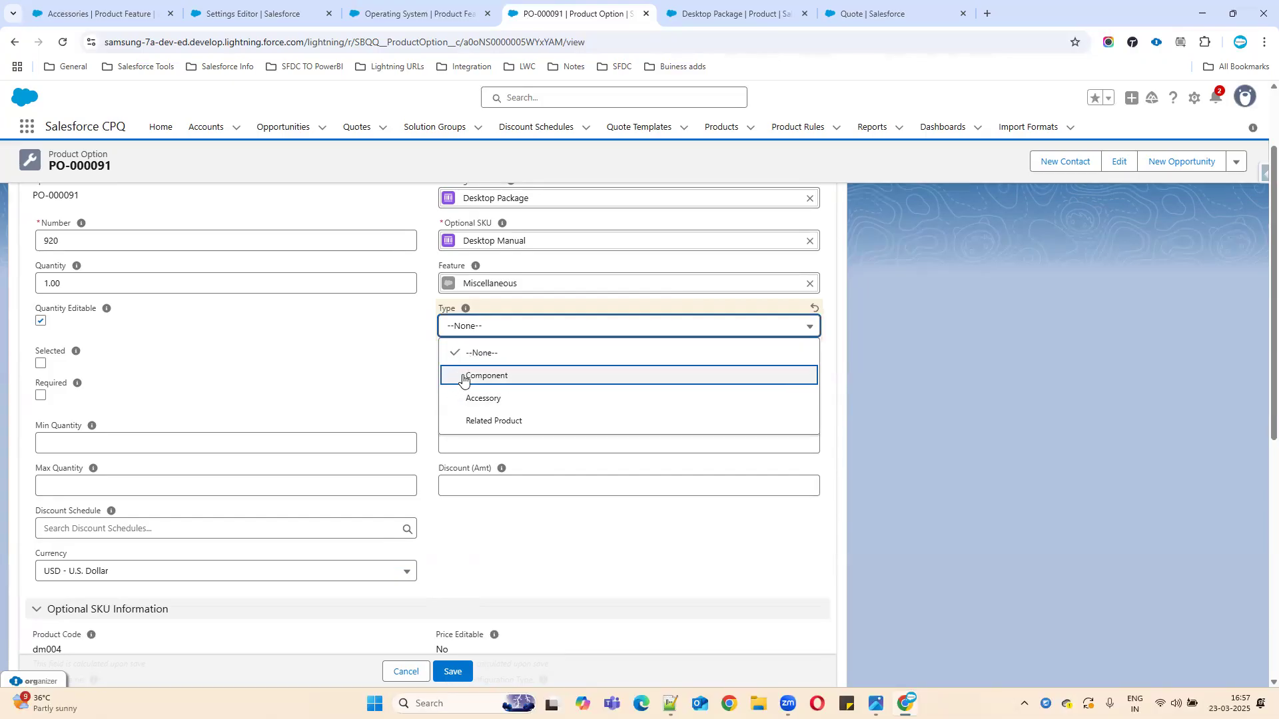
{"action": "left_click", "coordinate": [371, 372]}
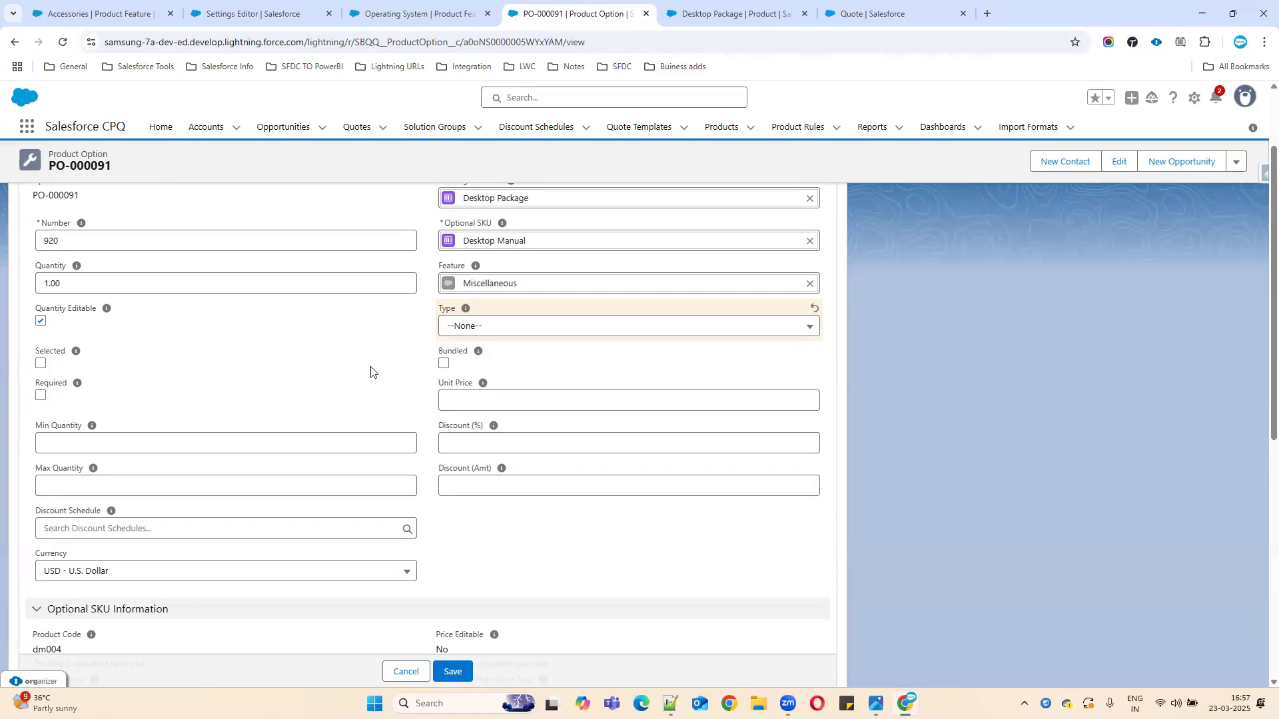
{"action": "scroll", "coordinate": [393, 472], "scroll_direction": "up", "scroll_amount": 2}
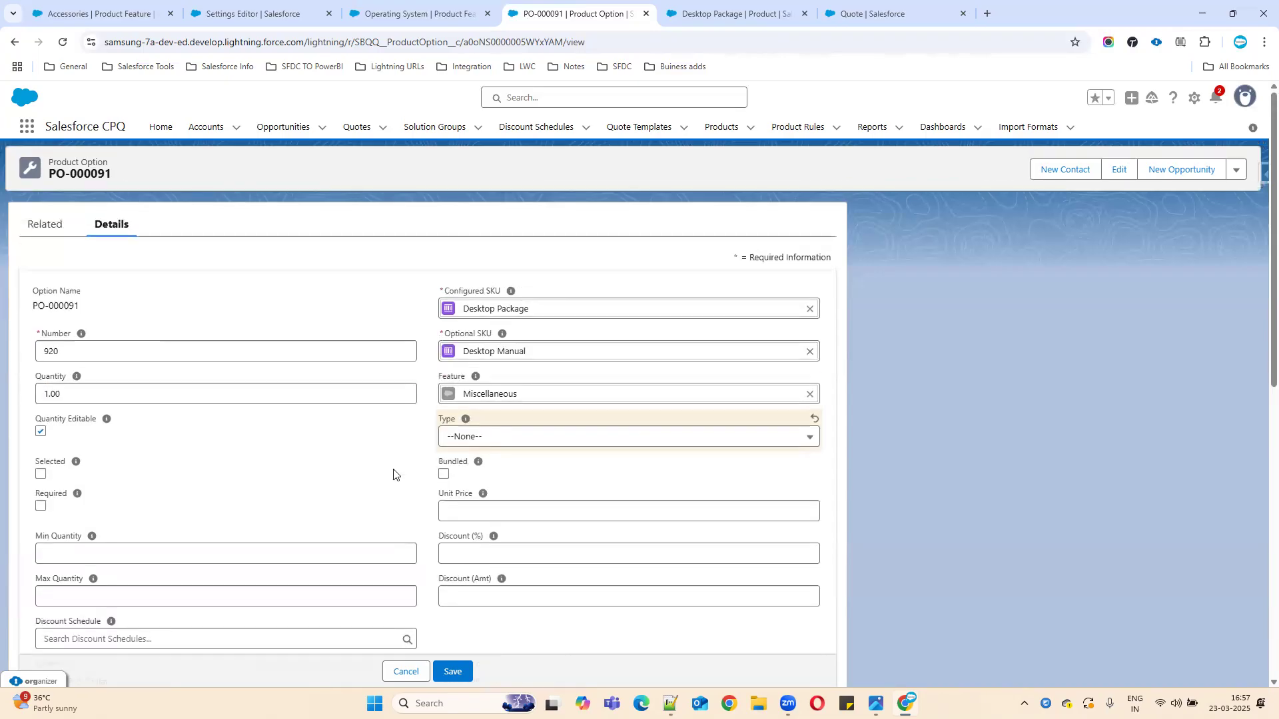
{"action": "scroll", "coordinate": [393, 473], "scroll_direction": "down", "scroll_amount": 4}
{"action": "scroll", "coordinate": [393, 477], "scroll_direction": "down", "scroll_amount": 2}
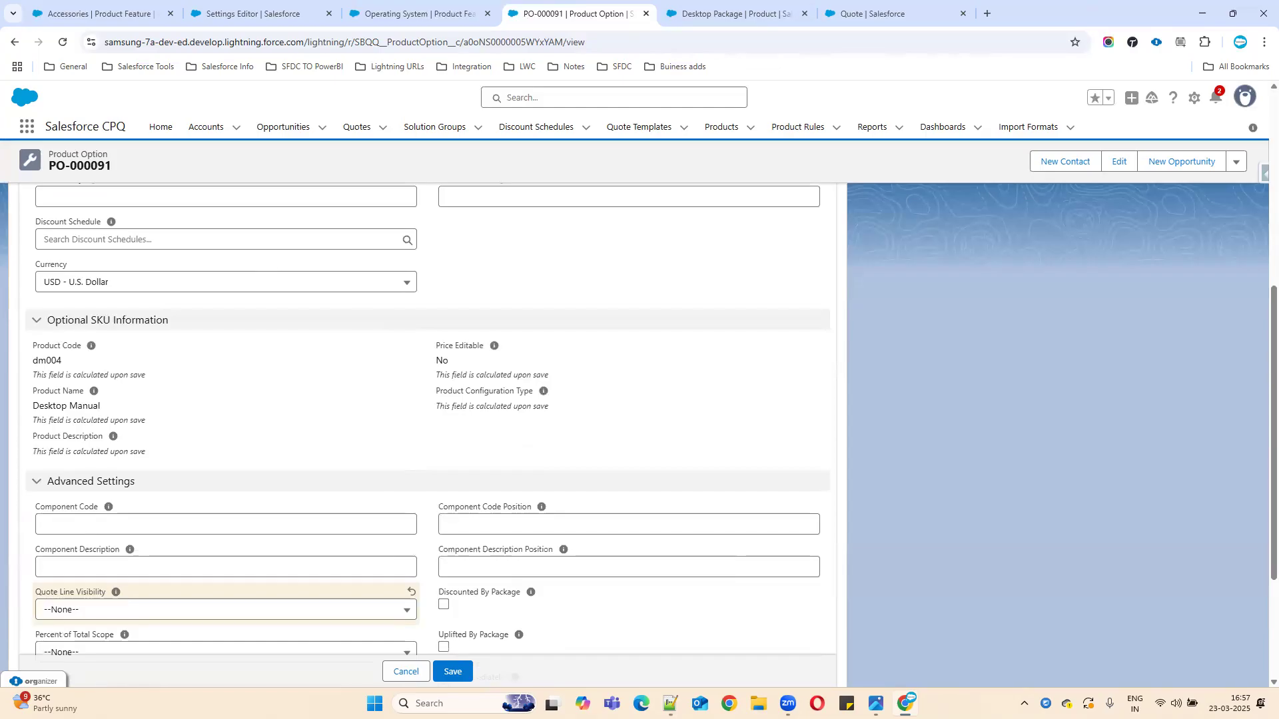
{"action": "scroll", "coordinate": [366, 451], "scroll_direction": "up", "scroll_amount": 3}
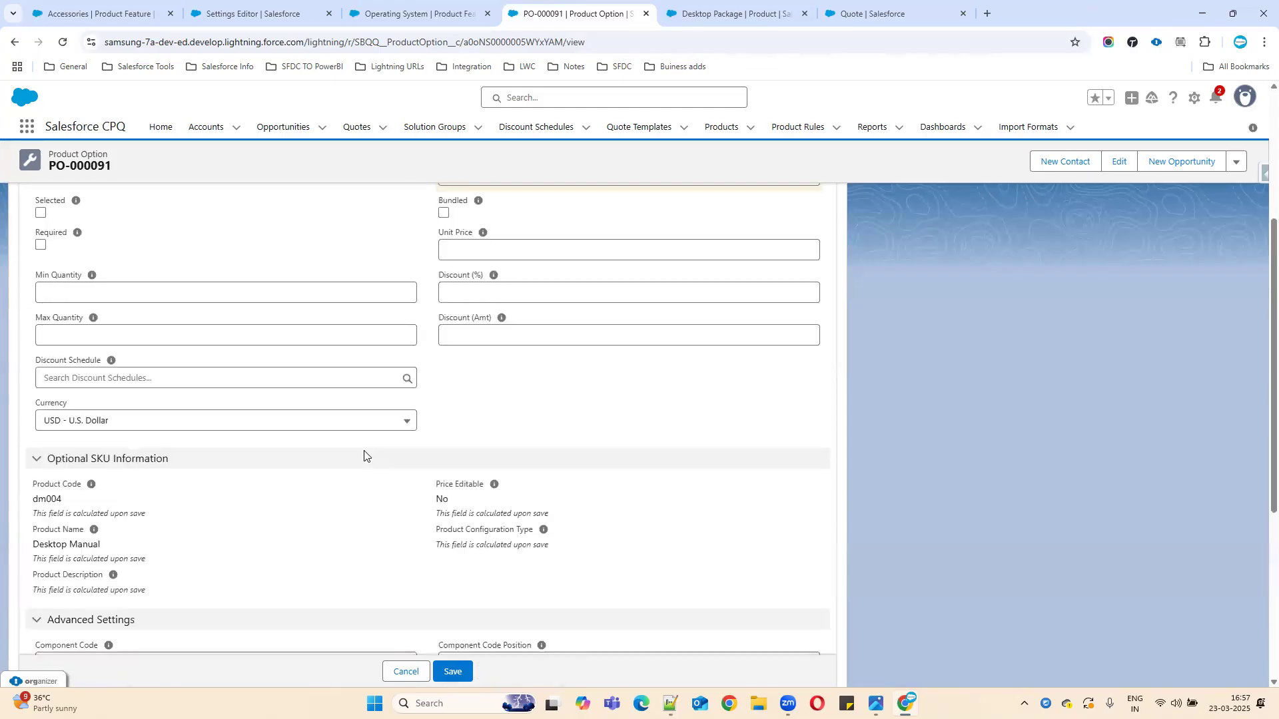
{"action": "scroll", "coordinate": [505, 271], "scroll_direction": "up", "scroll_amount": 2}
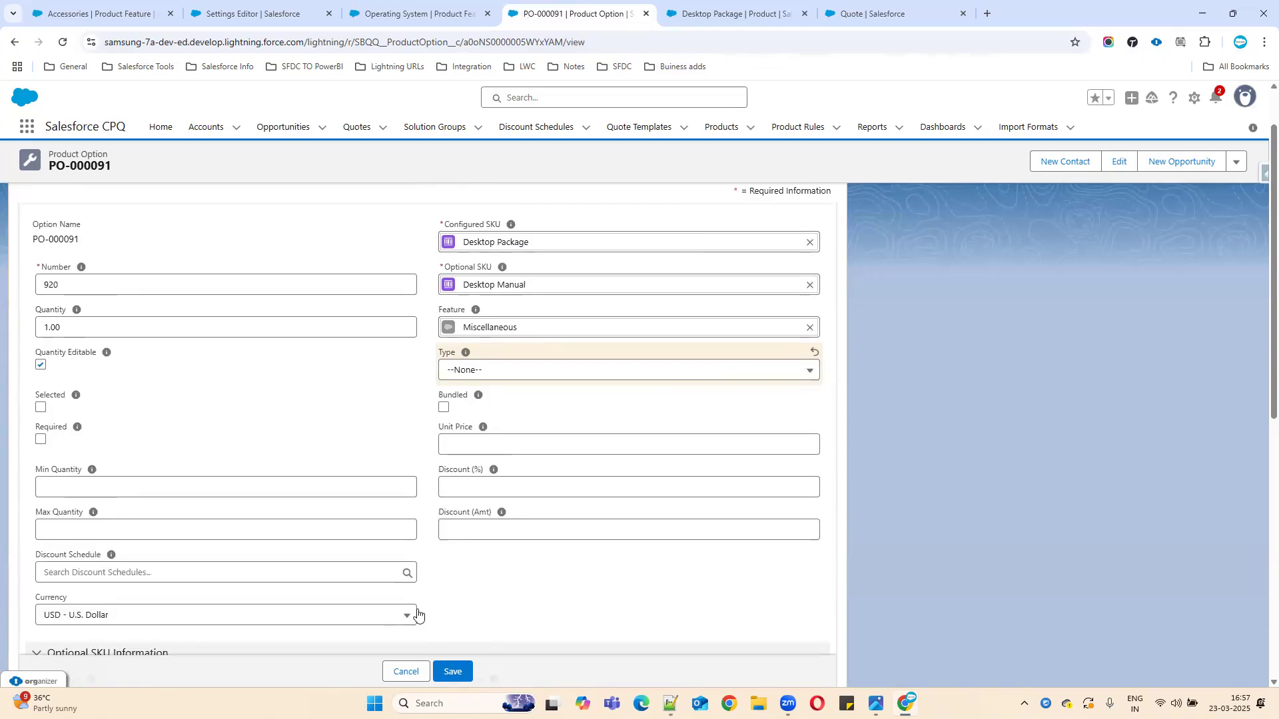
{"action": "key", "text": "Escape"}
{"action": "scroll", "coordinate": [299, 418], "scroll_direction": "up", "scroll_amount": 4}
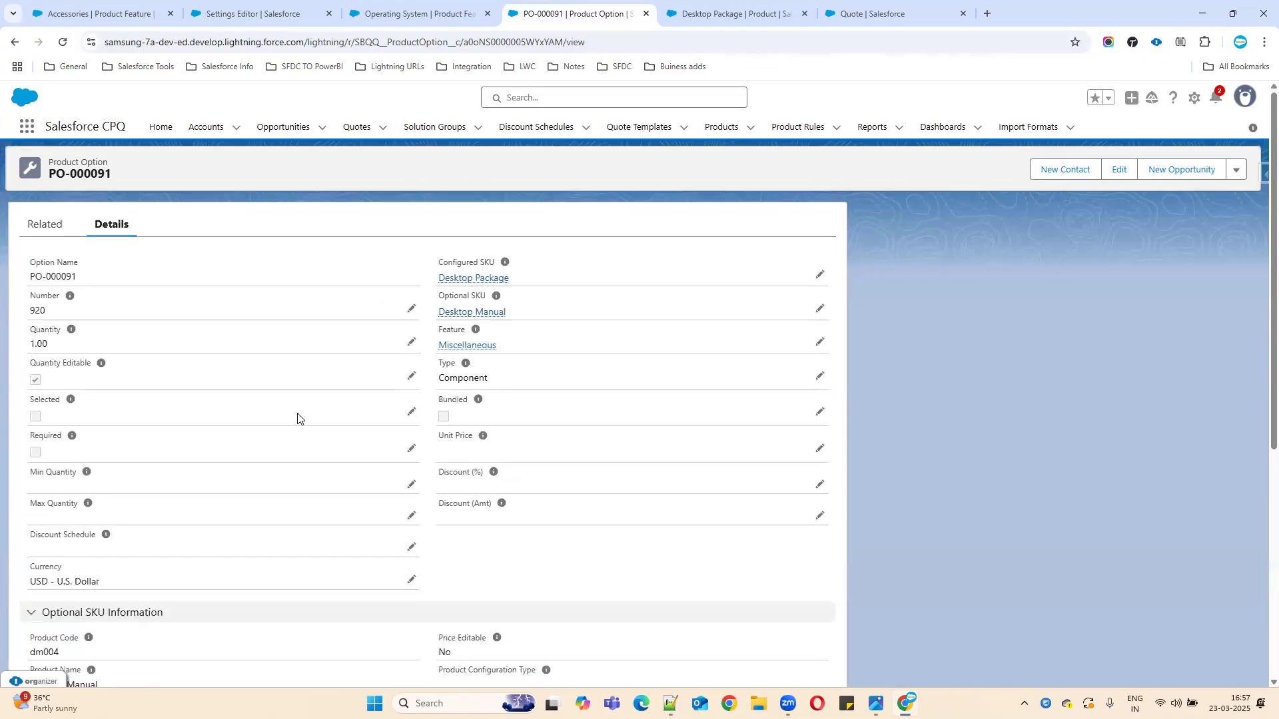
Step: Open the Miscellaneous product feature from the Desktop Manual option and copy its Option Selection Method field label
{"action": "mouse_move", "coordinate": [454, 346]}
{"action": "left_click", "coordinate": [453, 346]}
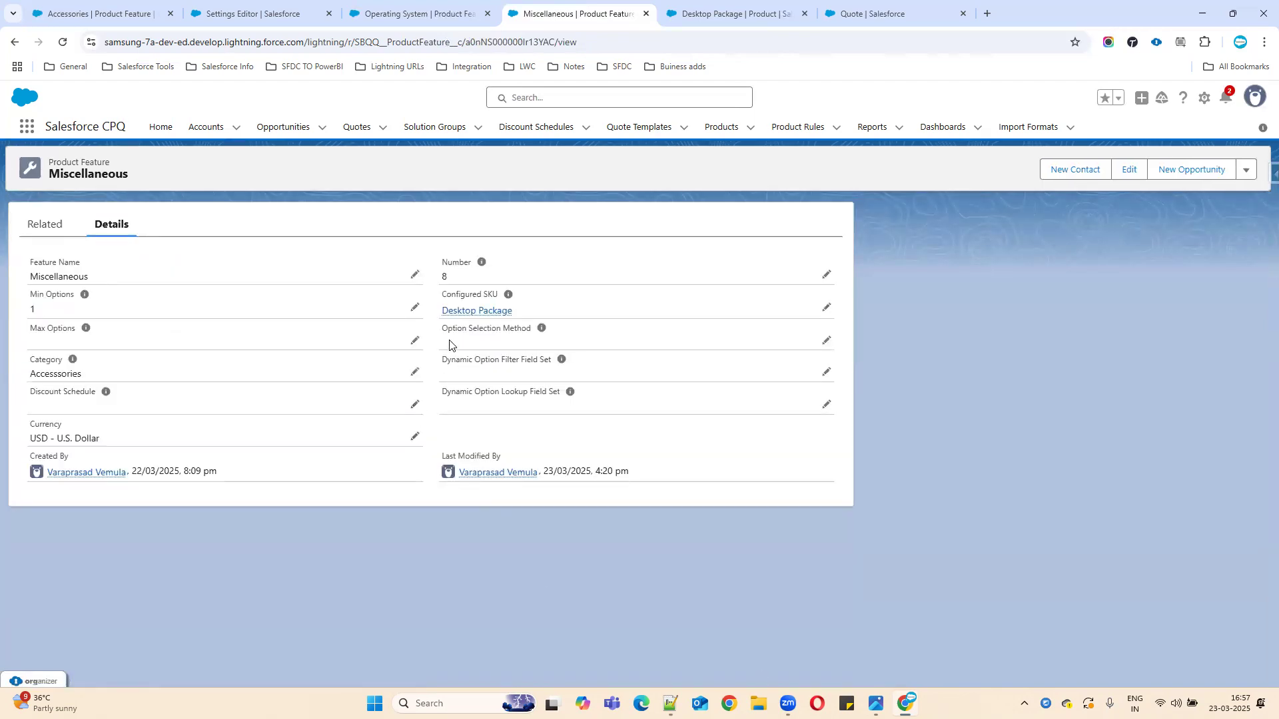
{"action": "left_click_drag", "start_coordinate": [64, 174], "coordinate": [538, 333]}
{"action": "key", "text": "ctrl+c"}
{"action": "mouse_move", "coordinate": [541, 333]}
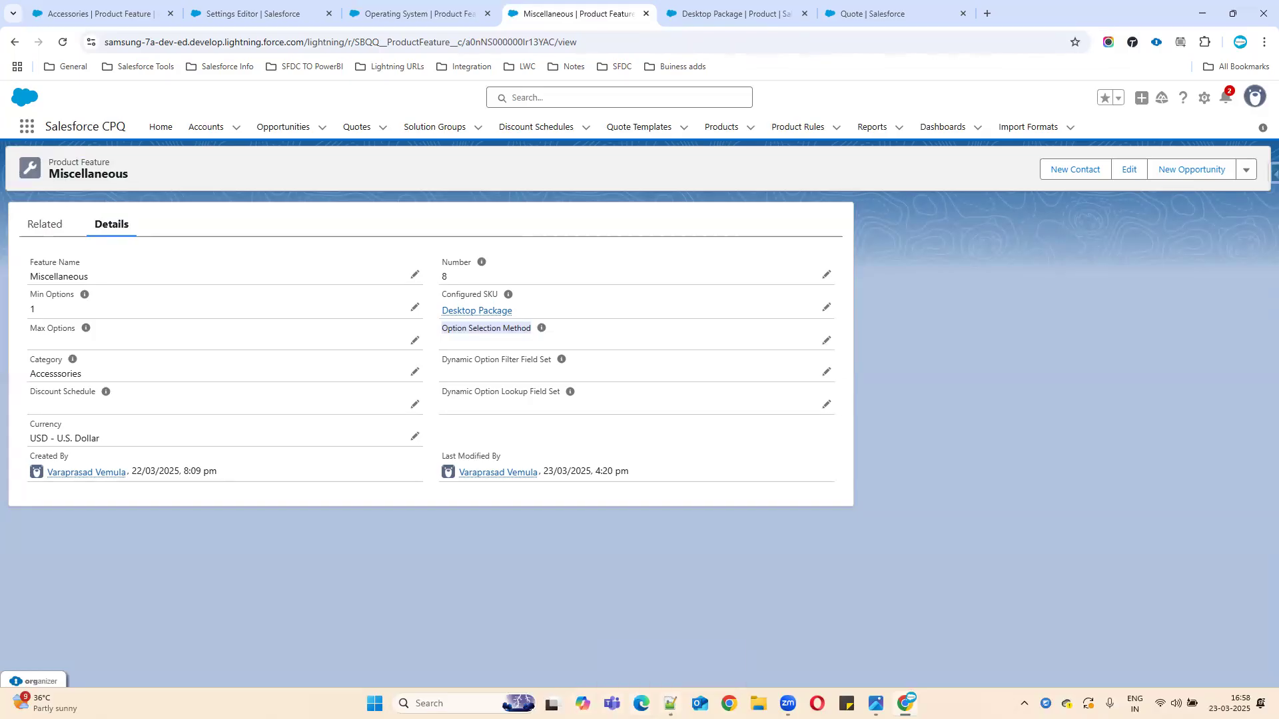
Step: Switch to the Notepad++ notes, paste the copied field label on a new line below Category, and return to the Miscellaneous feature
{"action": "left_click", "coordinate": [670, 704]}
{"action": "left_click", "coordinate": [297, 629]}
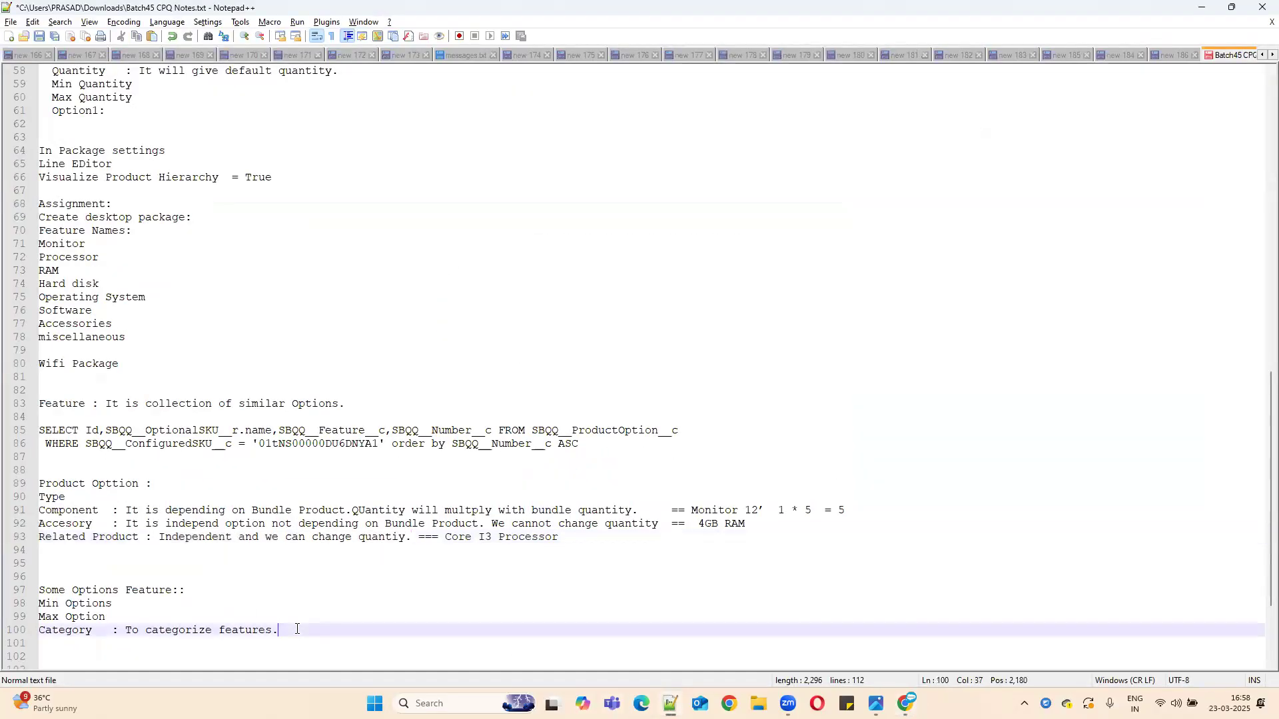
{"action": "key", "text": "Return"}
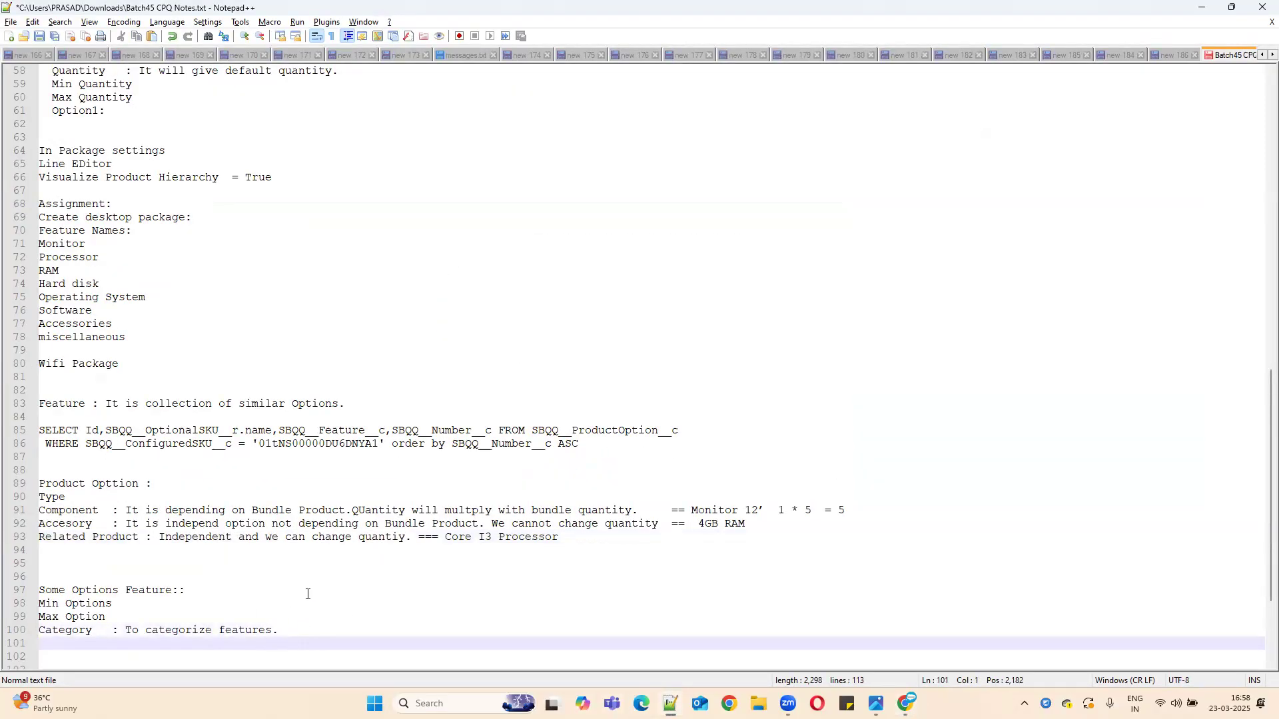
{"action": "key", "text": "ctrl+v"}
{"action": "left_click", "coordinate": [1202, 7]}
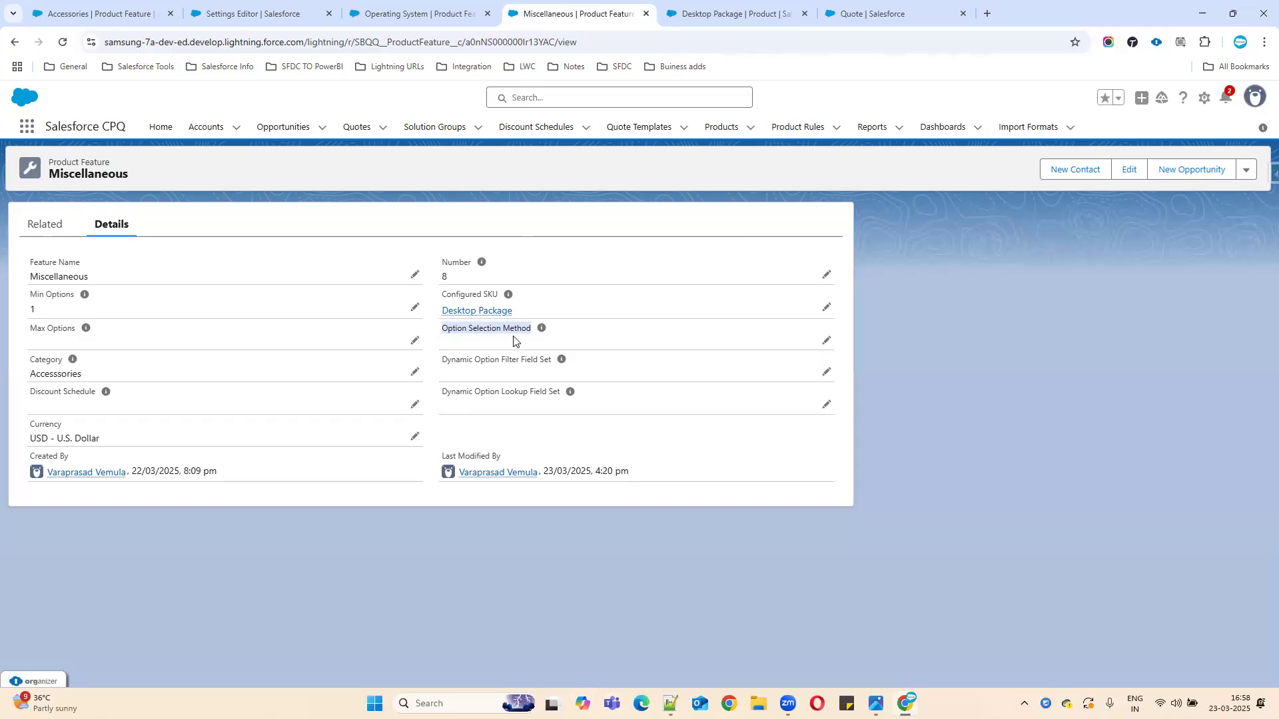
Step: Set the Miscellaneous feature's Option Selection Method to Click and save the record
{"action": "left_click", "coordinate": [825, 341]}
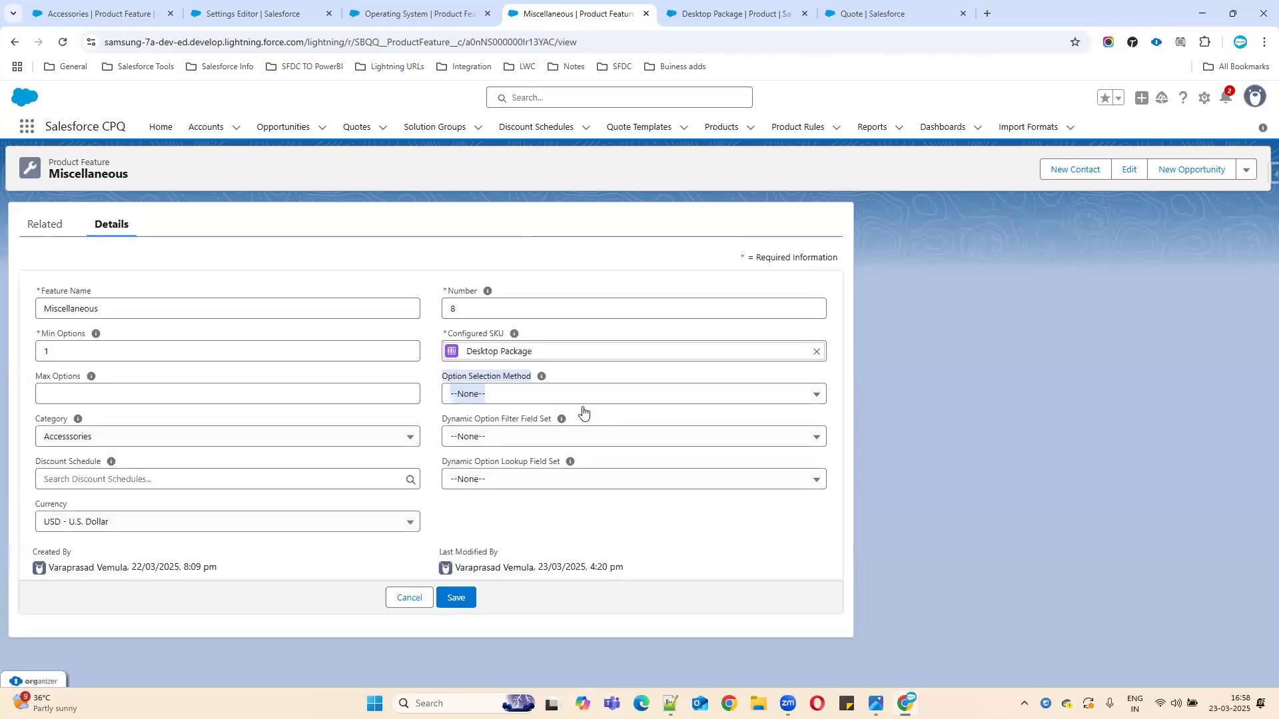
{"action": "left_click", "coordinate": [474, 395]}
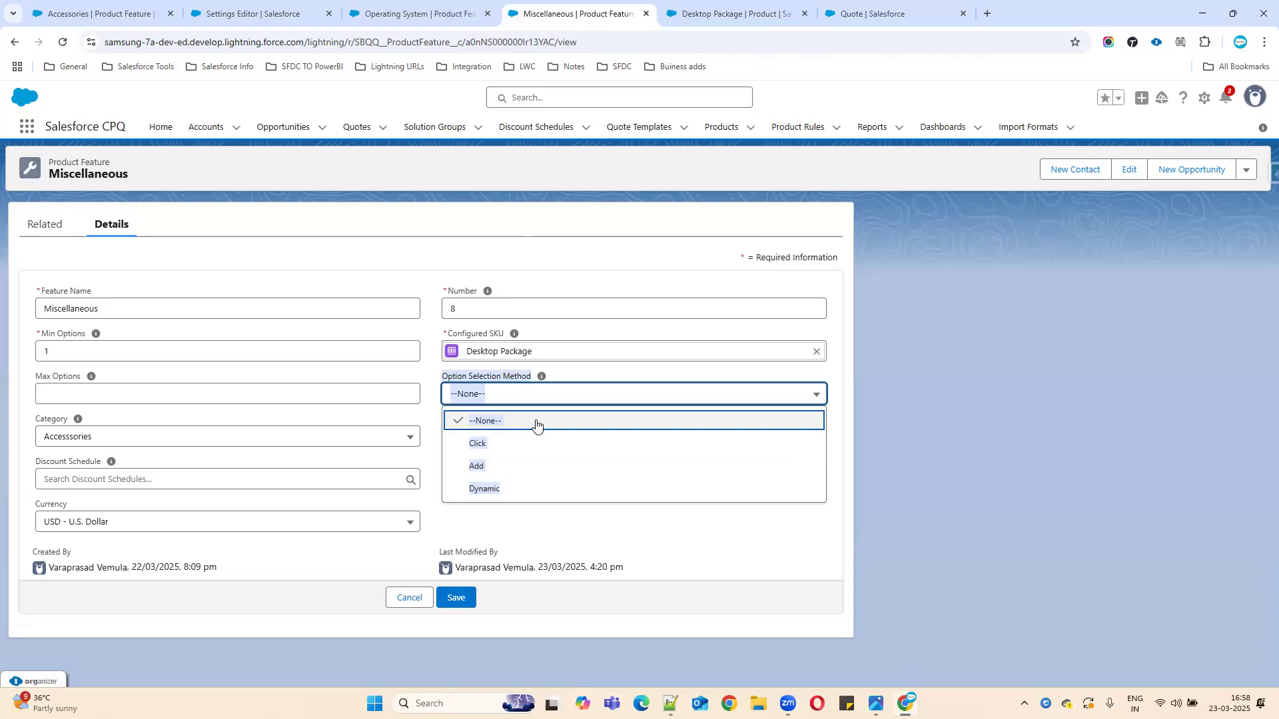
{"action": "left_click", "coordinate": [549, 445]}
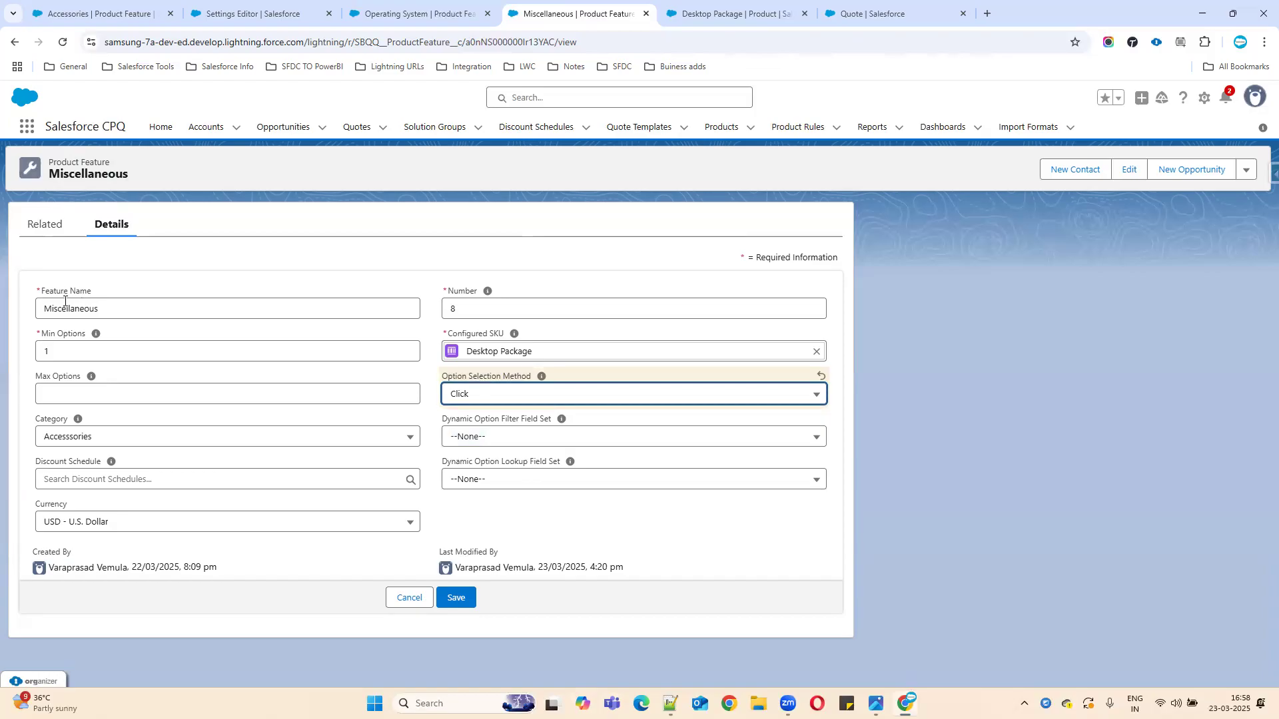
{"action": "left_click", "coordinate": [457, 598]}
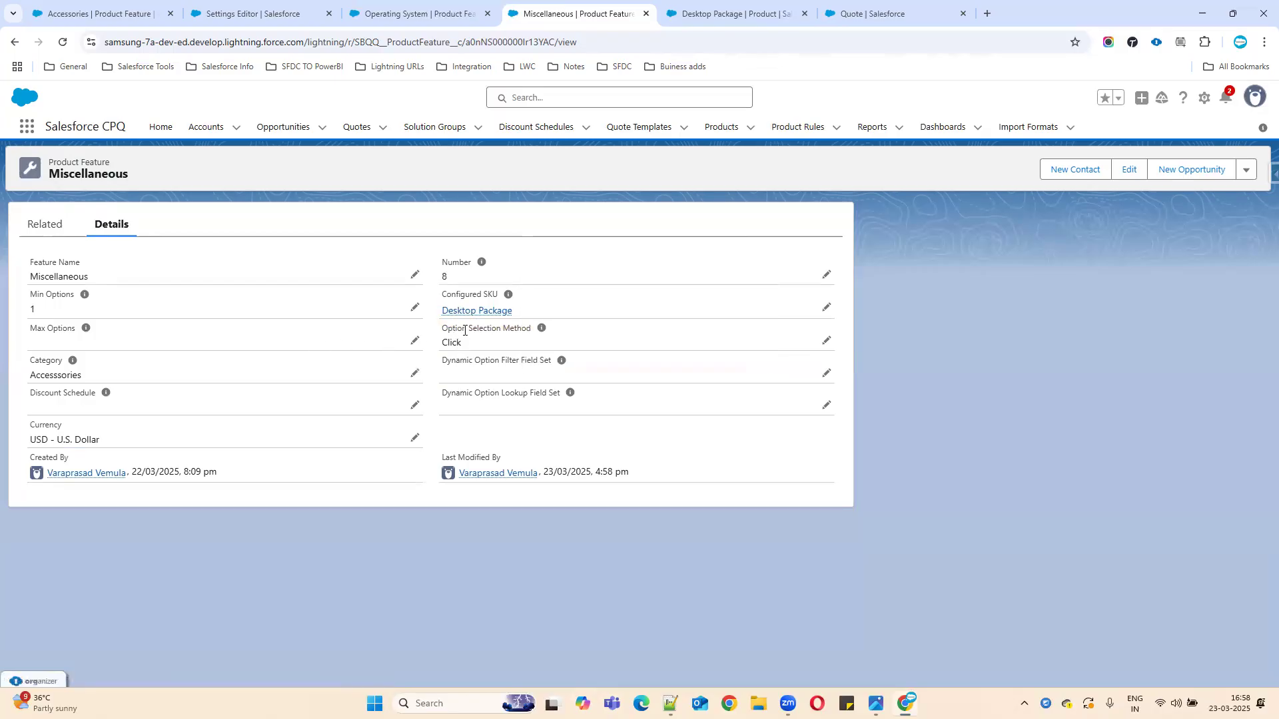
{"action": "mouse_move", "coordinate": [480, 314]}
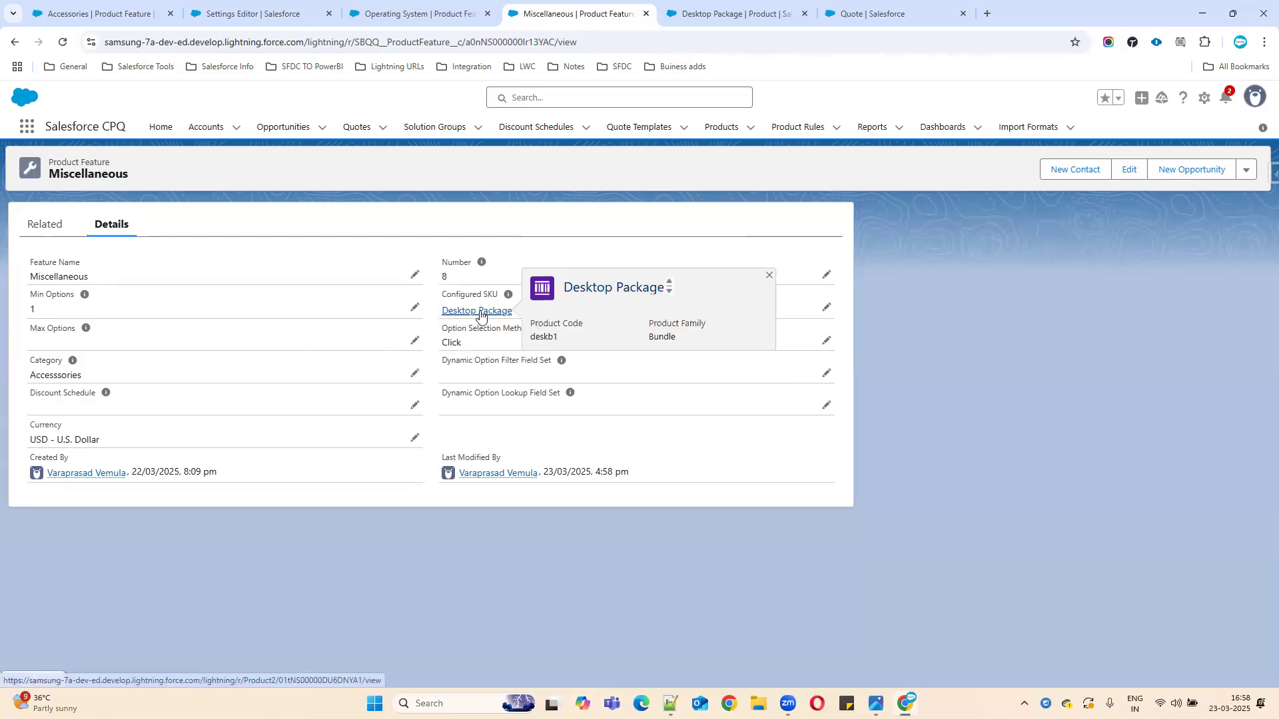
Step: Open the Desktop Package product in a new tab and view its Monitor feature's details
{"action": "middle_click", "coordinate": [480, 314]}
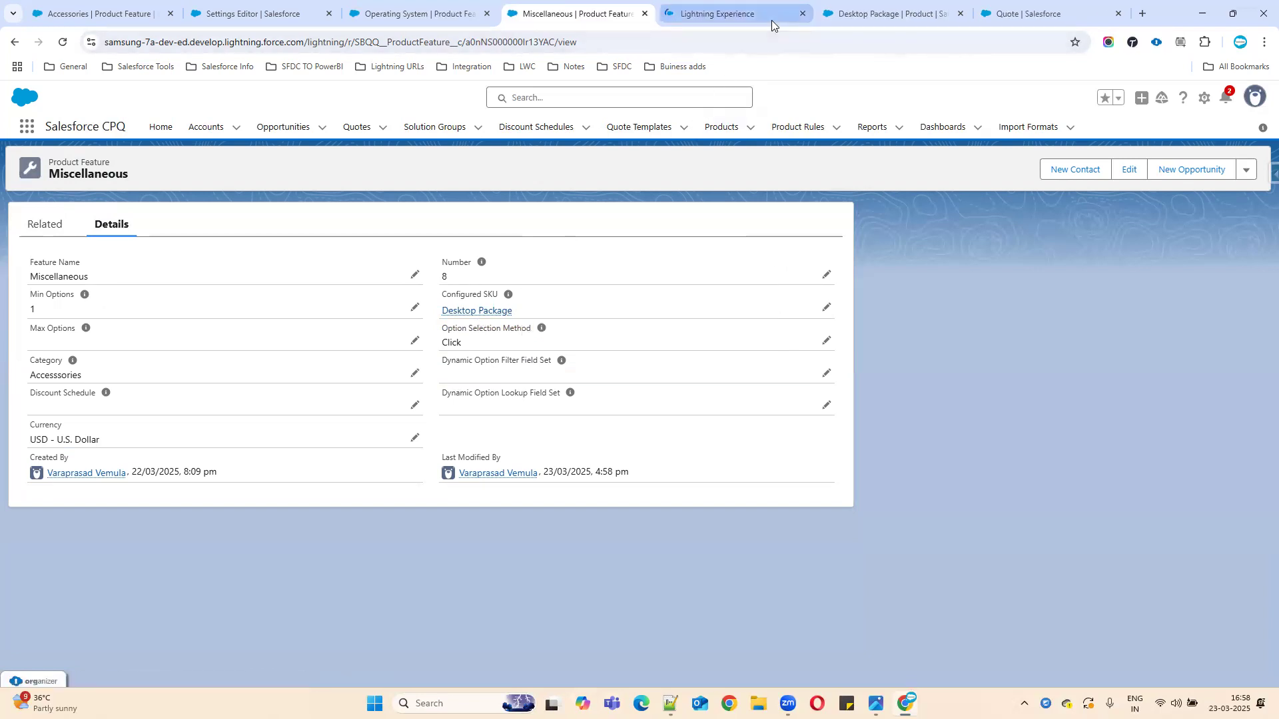
{"action": "left_click", "coordinate": [771, 20]}
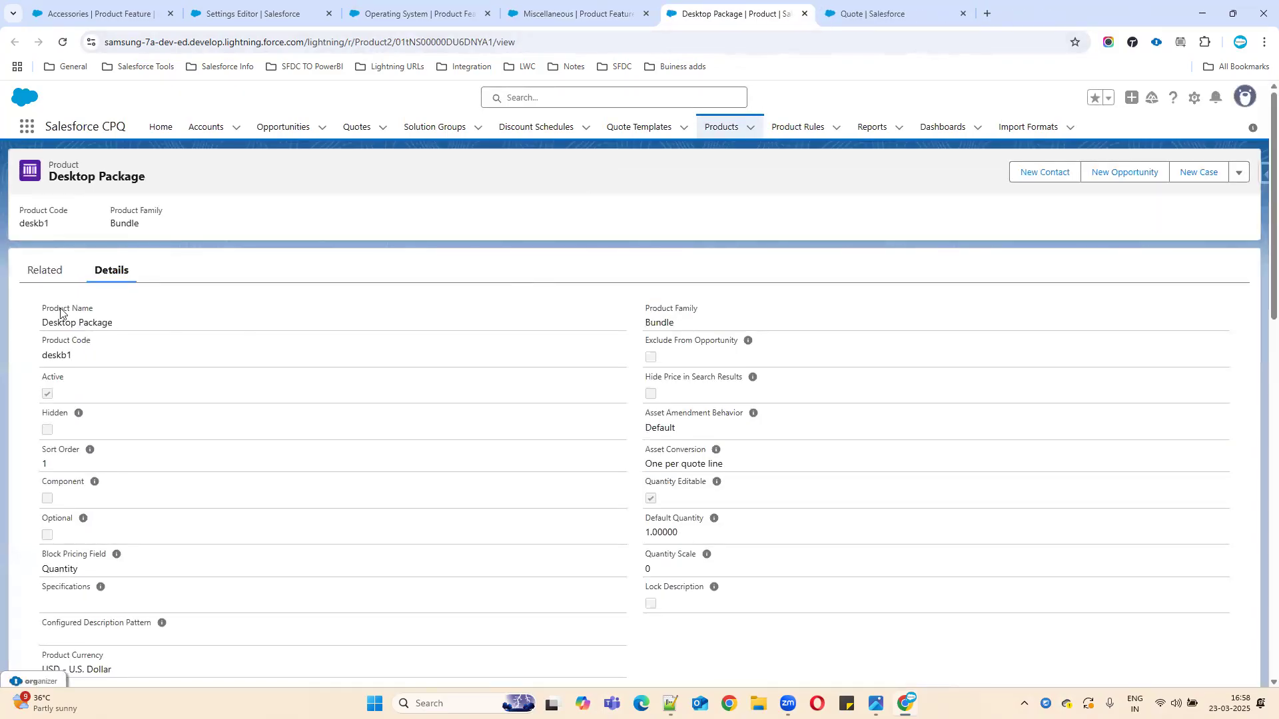
{"action": "left_click", "coordinate": [28, 280]}
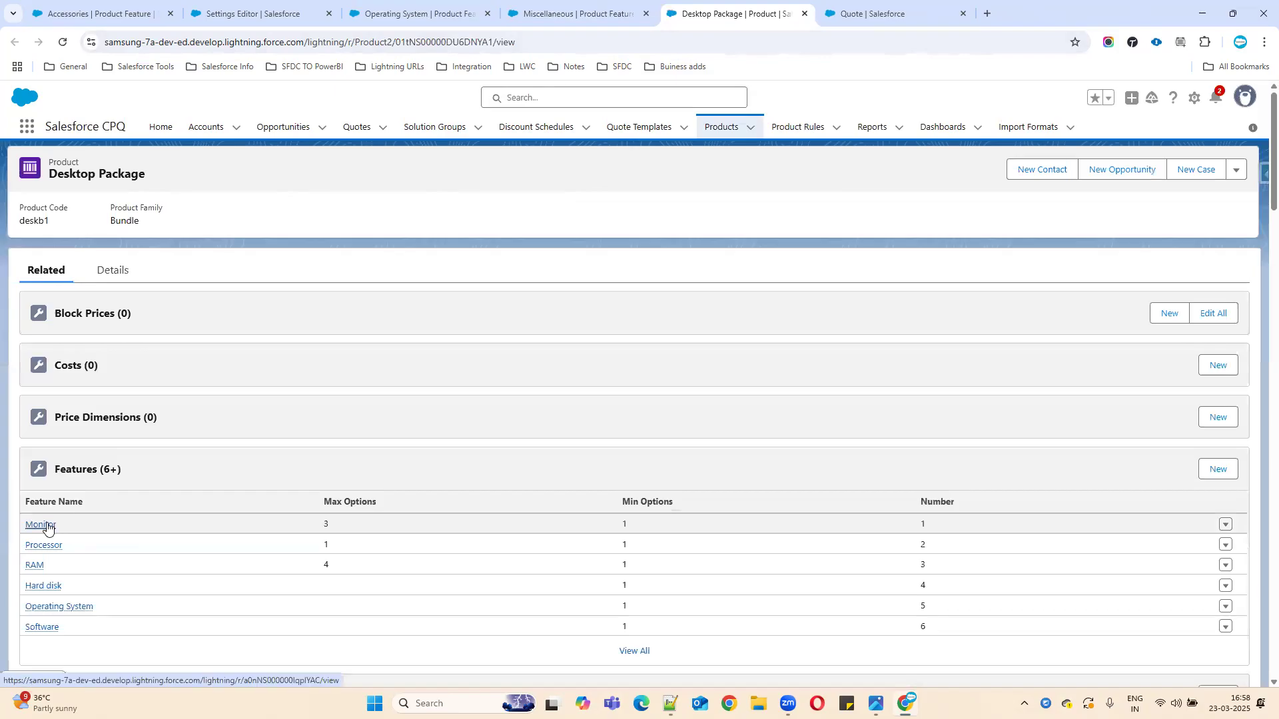
{"action": "left_click", "coordinate": [40, 526]}
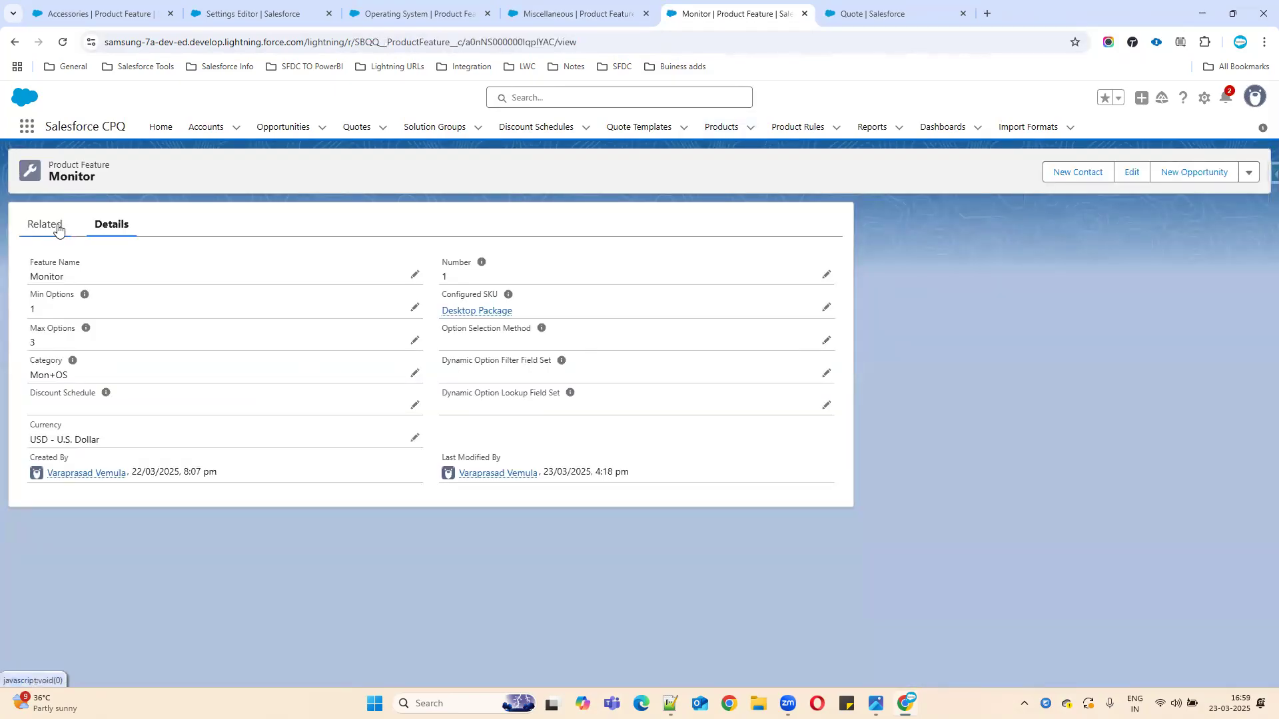
Step: Open the Accessories feature from the Desktop Package's full feature list, set its Option Selection Method to Add, and save
{"action": "left_click", "coordinate": [468, 318]}
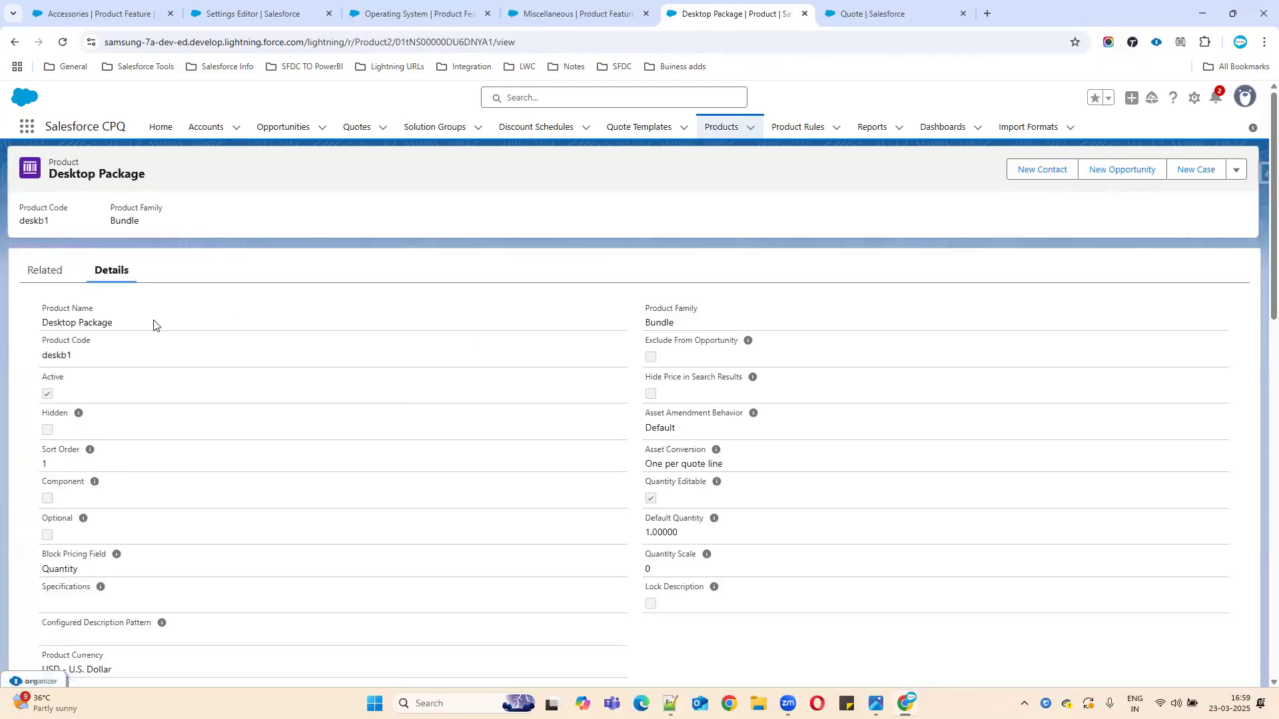
{"action": "left_click", "coordinate": [45, 279]}
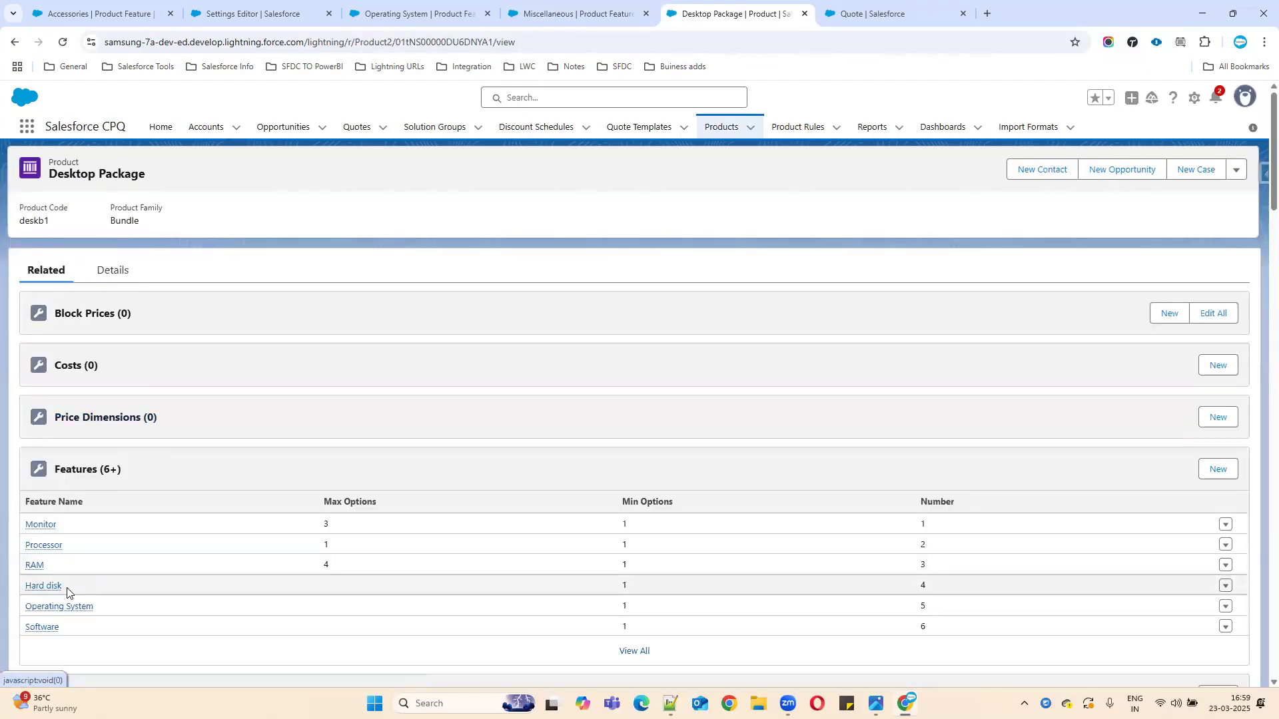
{"action": "left_click", "coordinate": [629, 651]}
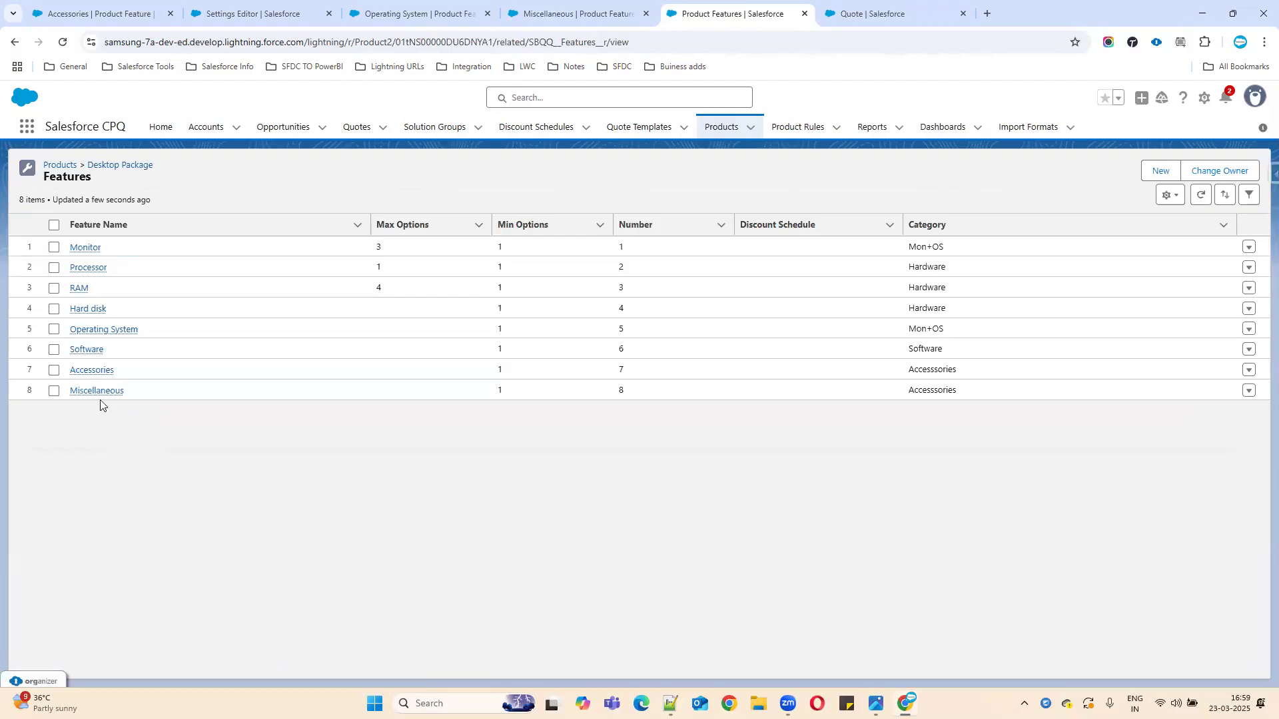
{"action": "left_click", "coordinate": [79, 375]}
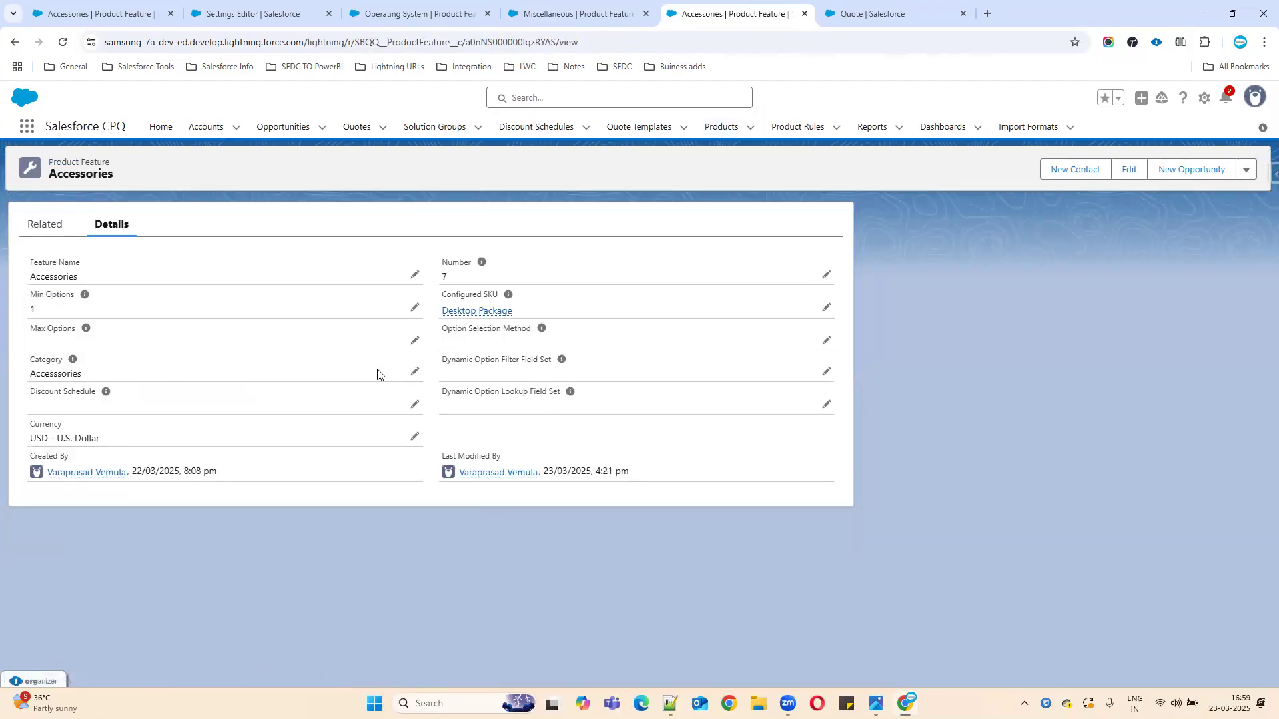
{"action": "left_click", "coordinate": [826, 341]}
{"action": "left_click", "coordinate": [545, 396]}
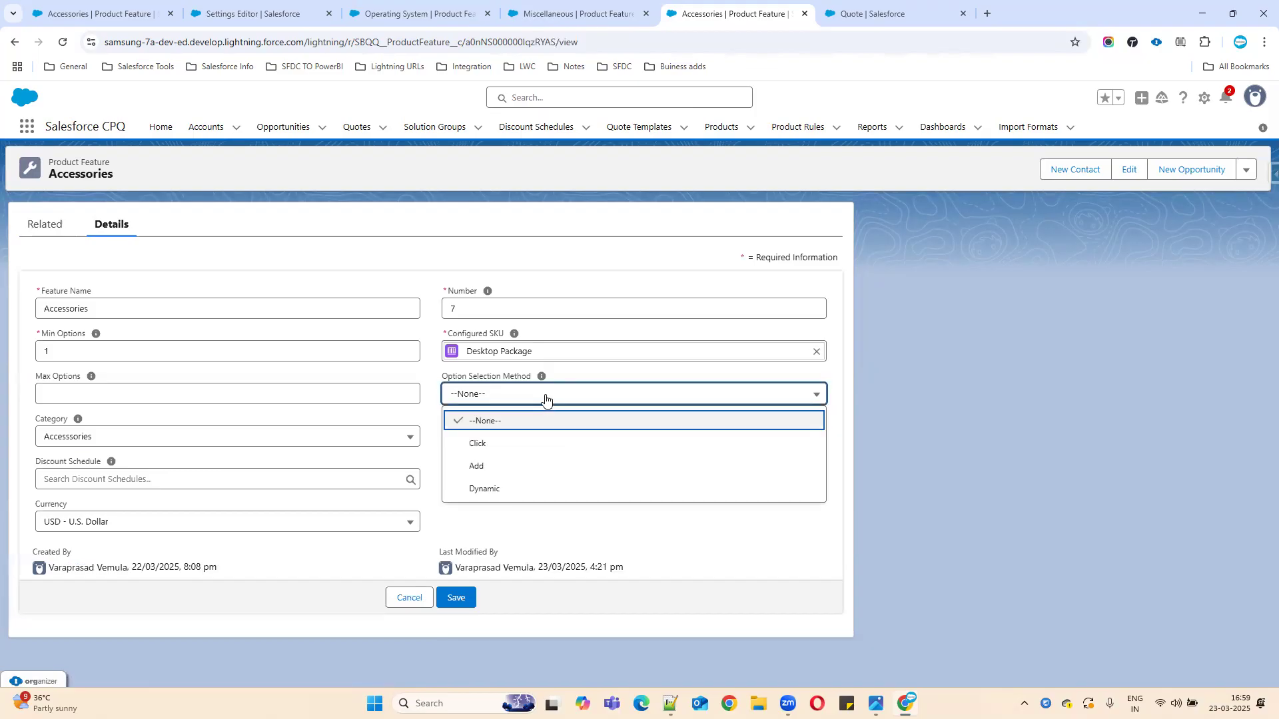
{"action": "left_click", "coordinate": [511, 462]}
{"action": "left_click", "coordinate": [458, 598]}
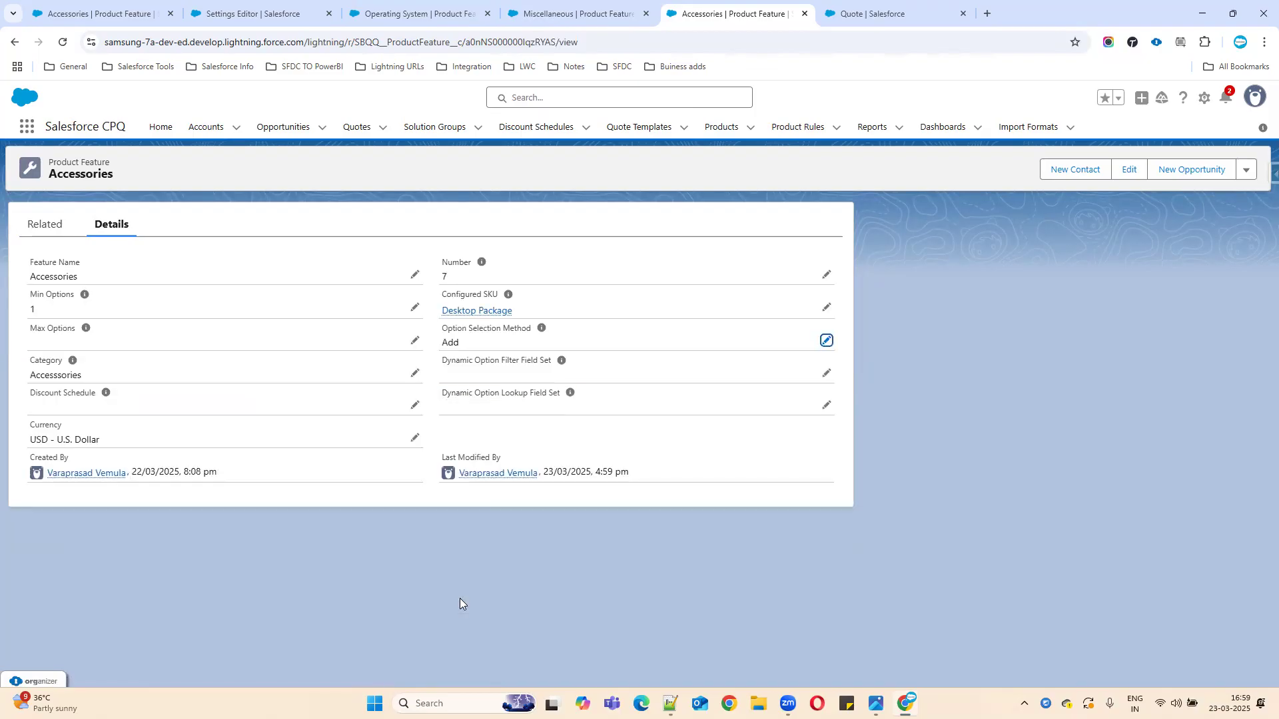
Step: Check the Miscellaneous feature from the Desktop Package's full feature list and close the duplicate browser tab
{"action": "left_click", "coordinate": [490, 311]}
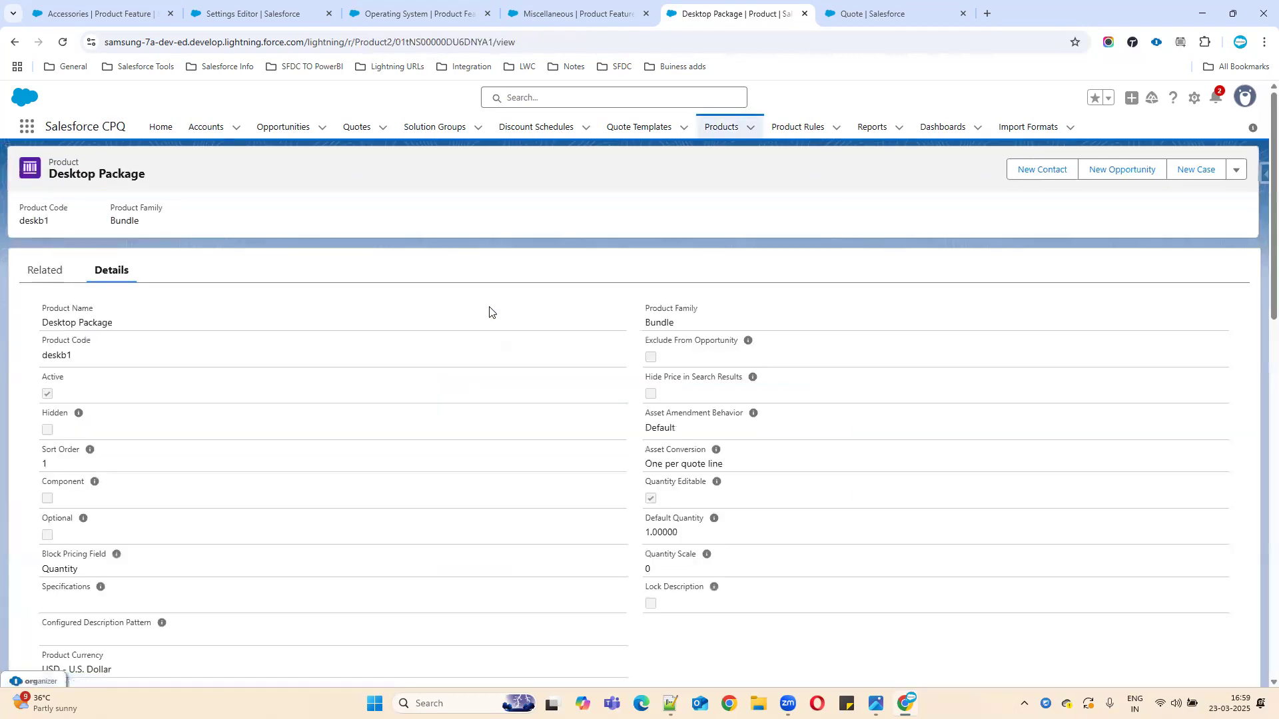
{"action": "left_click", "coordinate": [44, 270]}
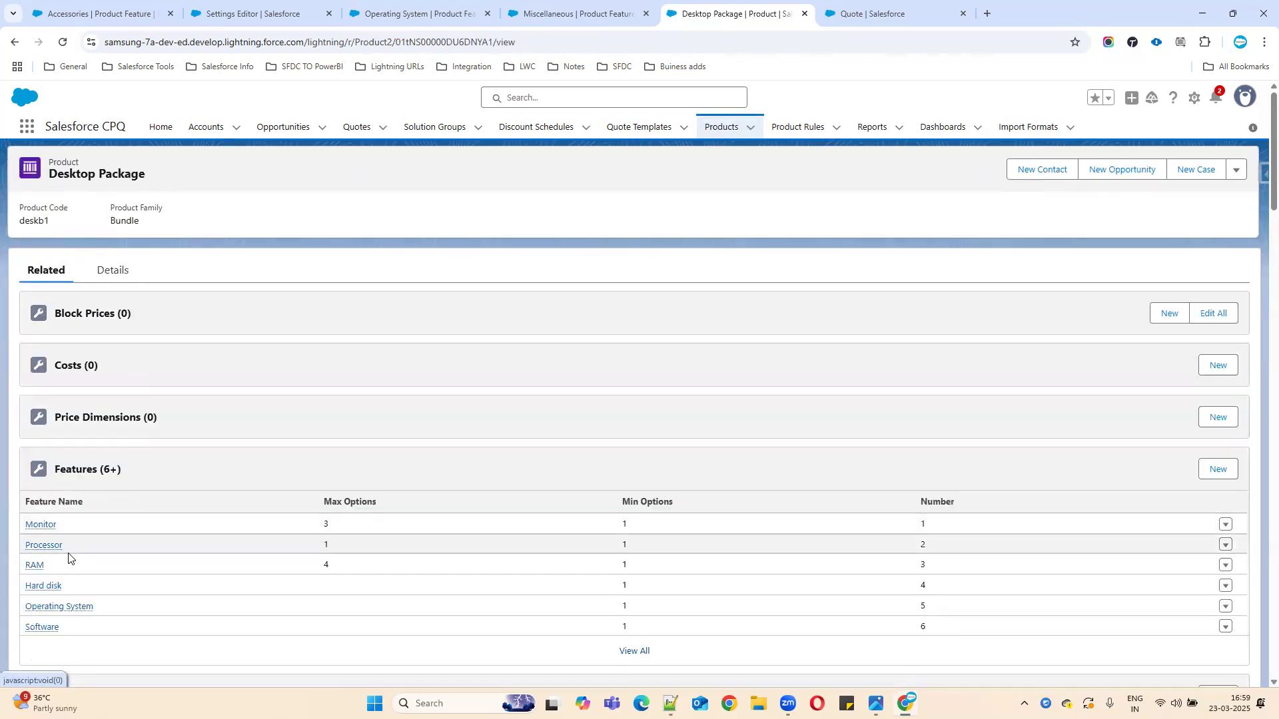
{"action": "left_click", "coordinate": [630, 652]}
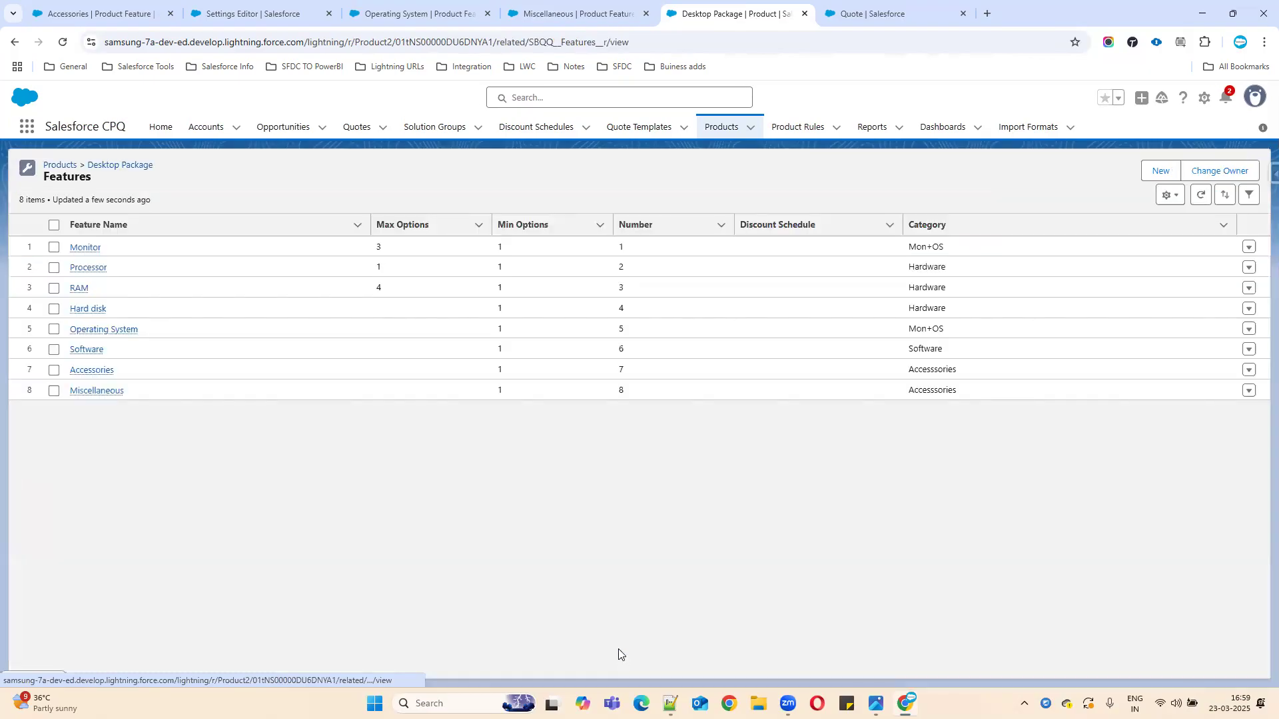
{"action": "left_click", "coordinate": [102, 390]}
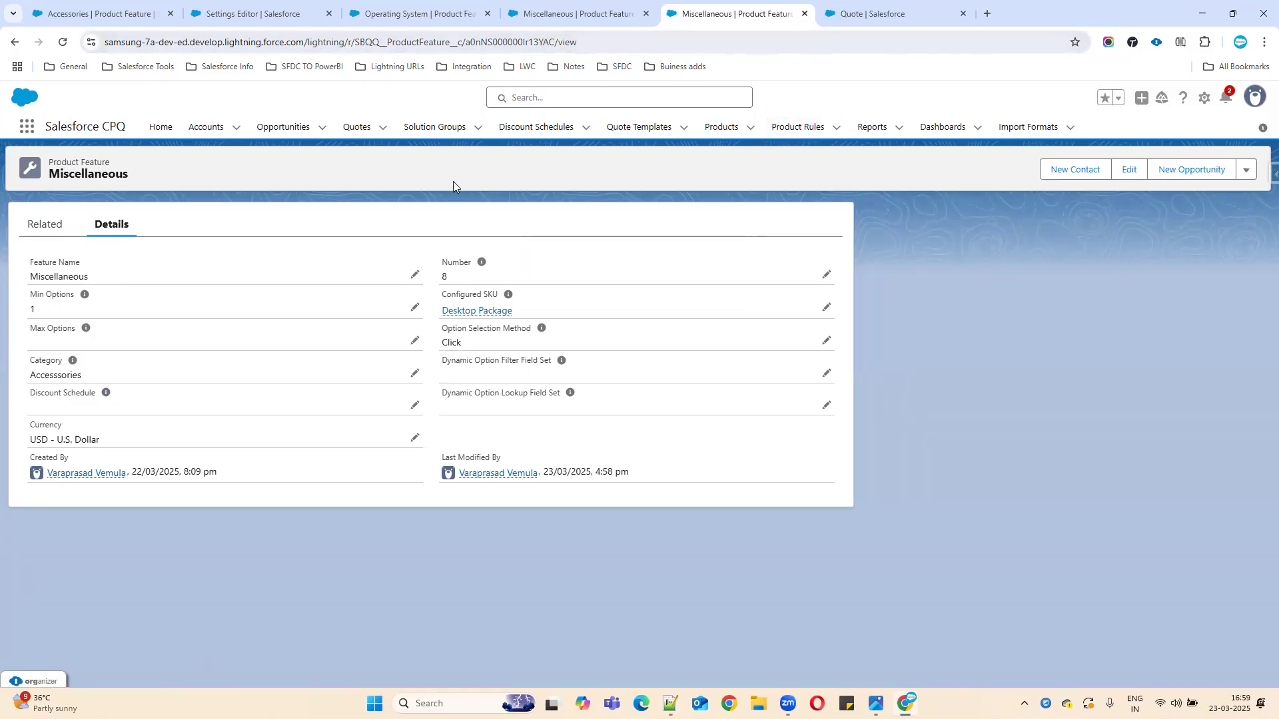
{"action": "left_click", "coordinate": [510, 15]}
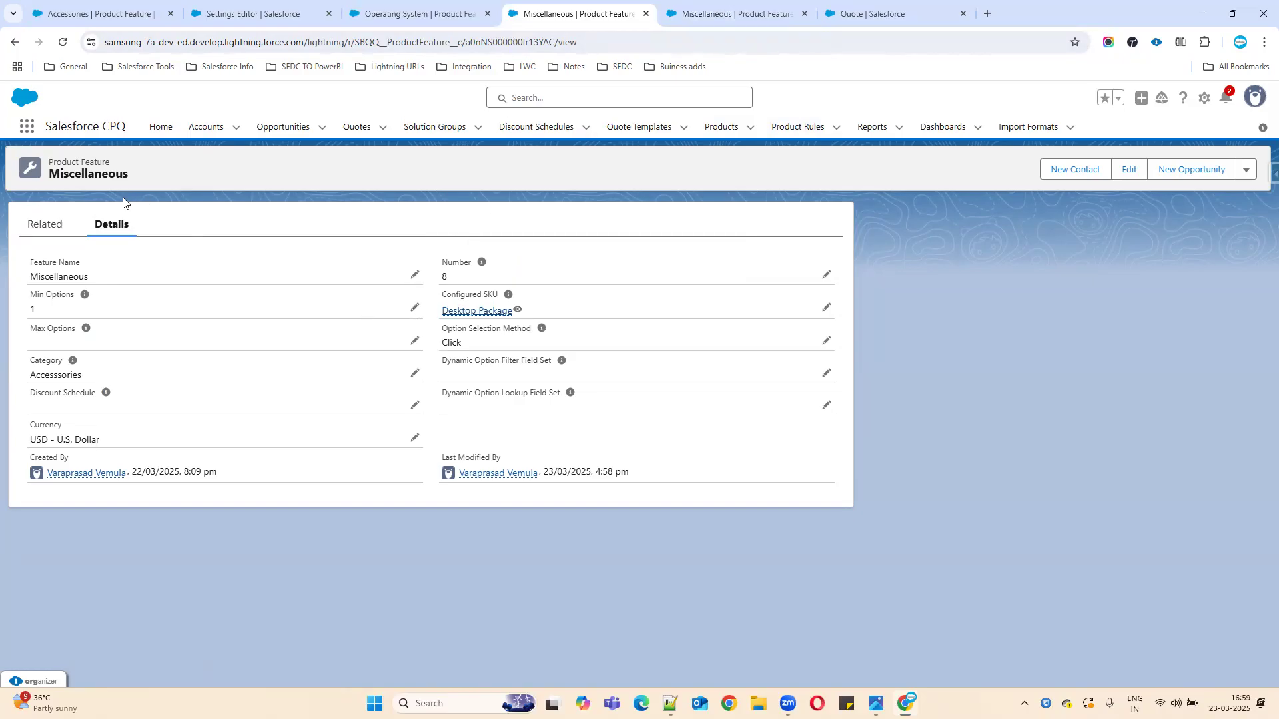
{"action": "left_click", "coordinate": [789, 20]}
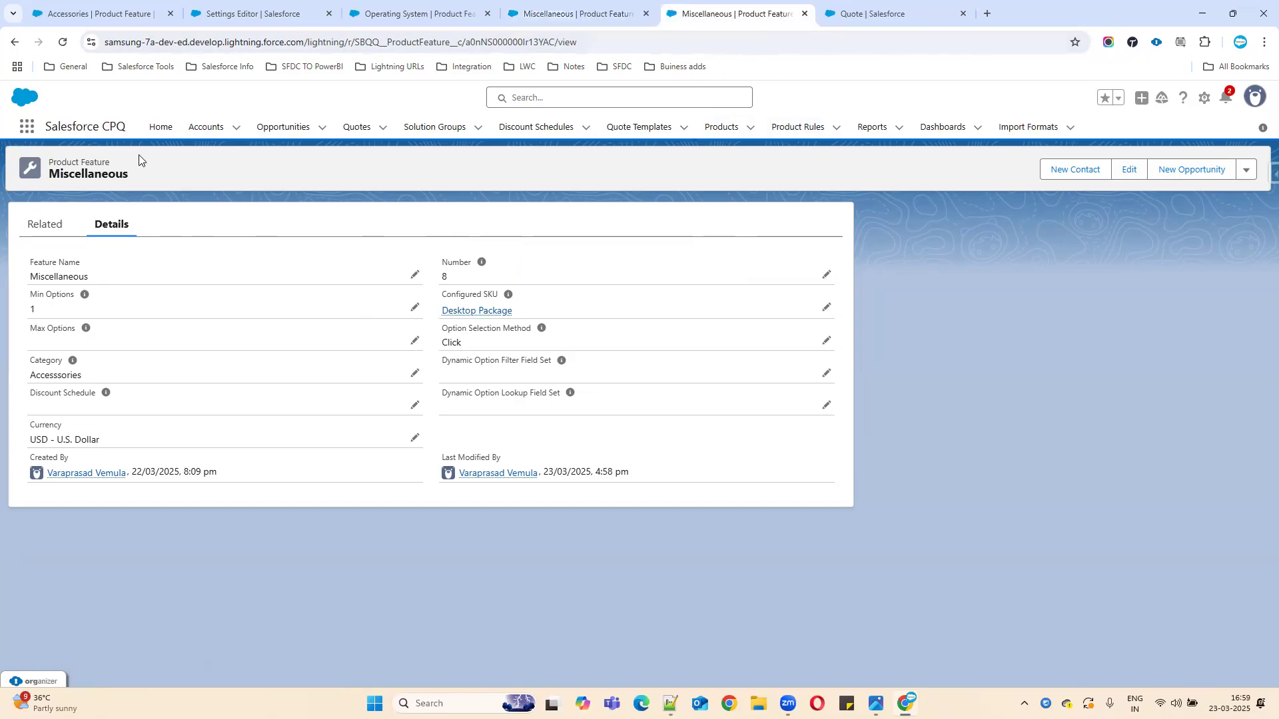
{"action": "left_click", "coordinate": [805, 14]}
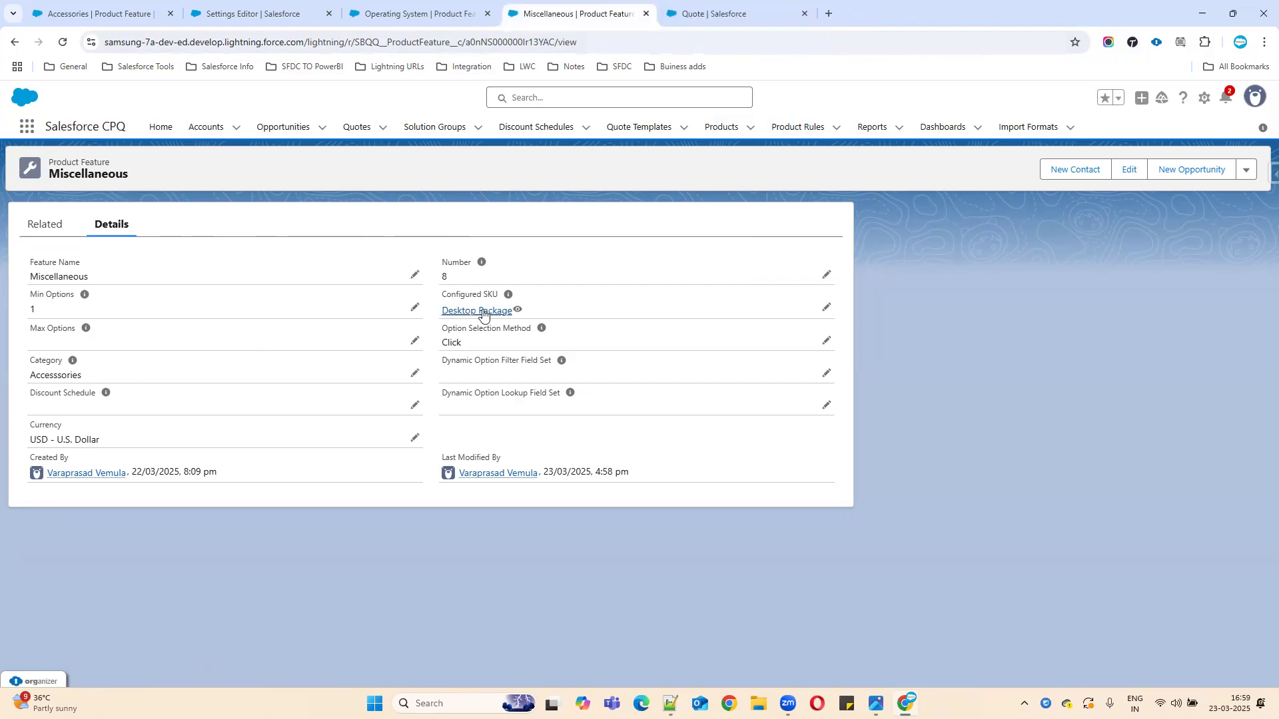
Step: Open the Desktop Package product in a new tab and close the Settings Editor and Operating System tabs
{"action": "middle_click", "coordinate": [484, 315]}
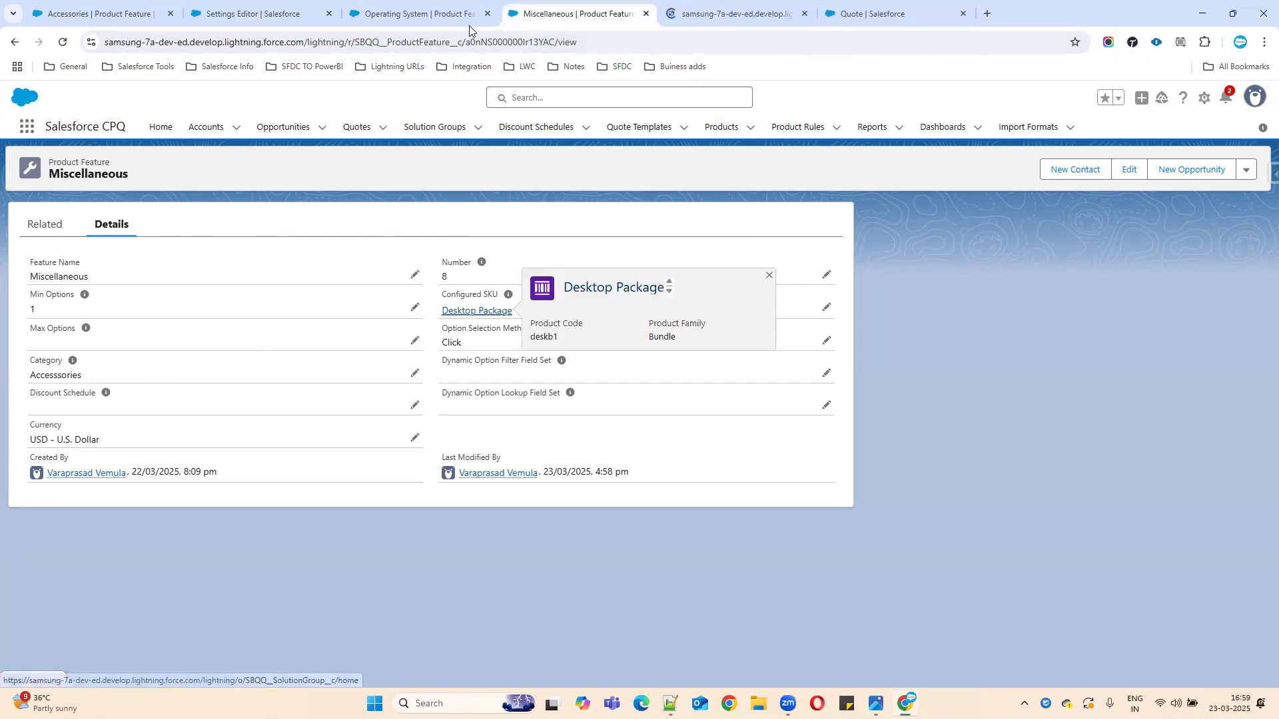
{"action": "left_click", "coordinate": [453, 15]}
{"action": "left_click", "coordinate": [328, 14]}
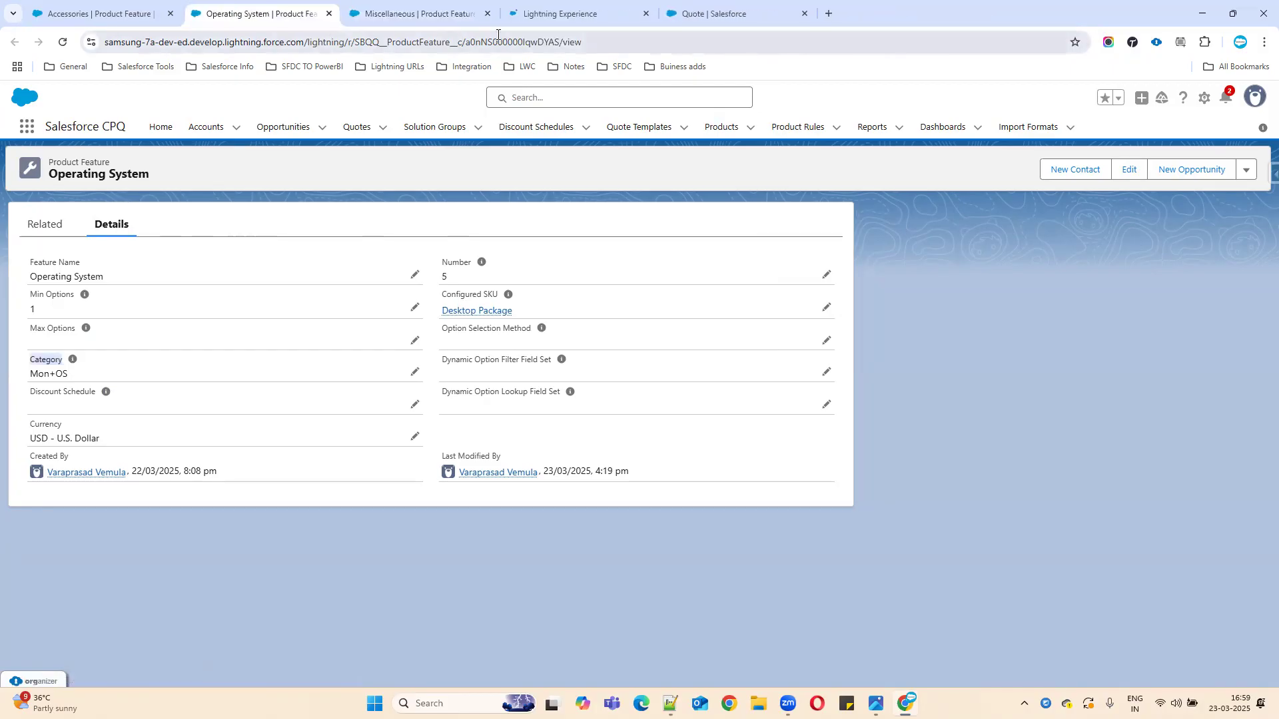
{"action": "left_click", "coordinate": [329, 13]}
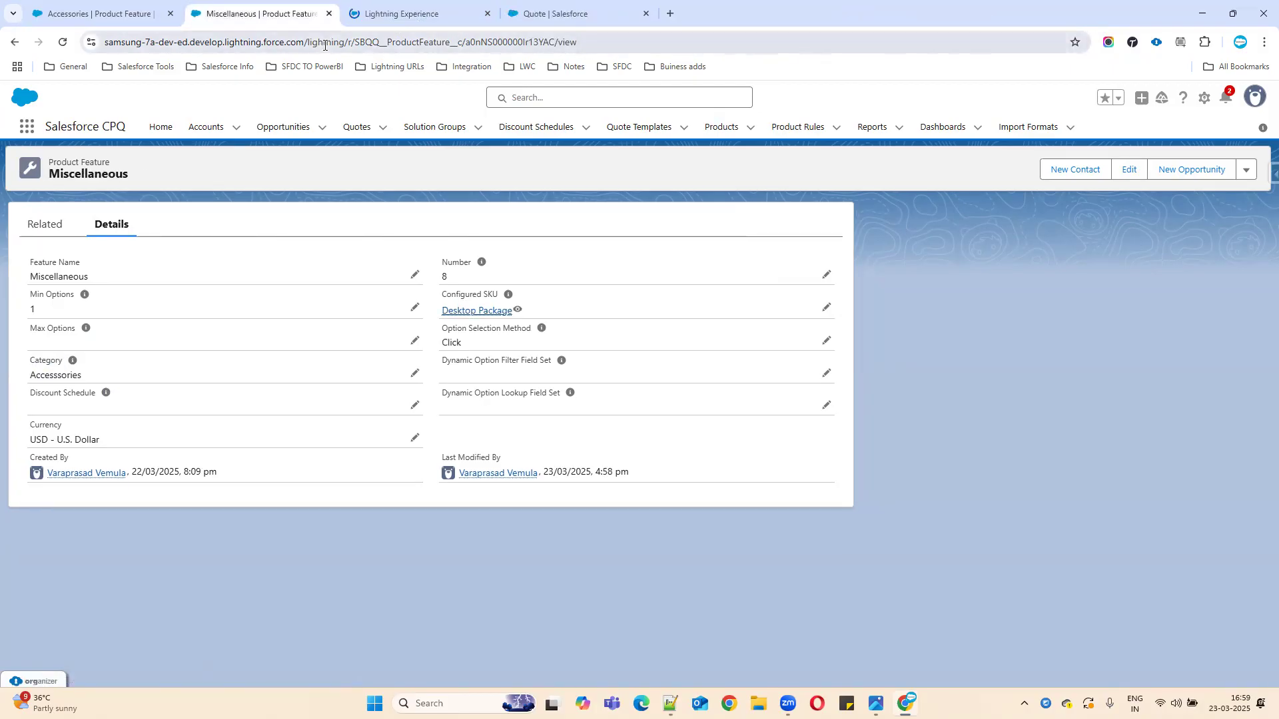
{"action": "left_click", "coordinate": [348, 22]}
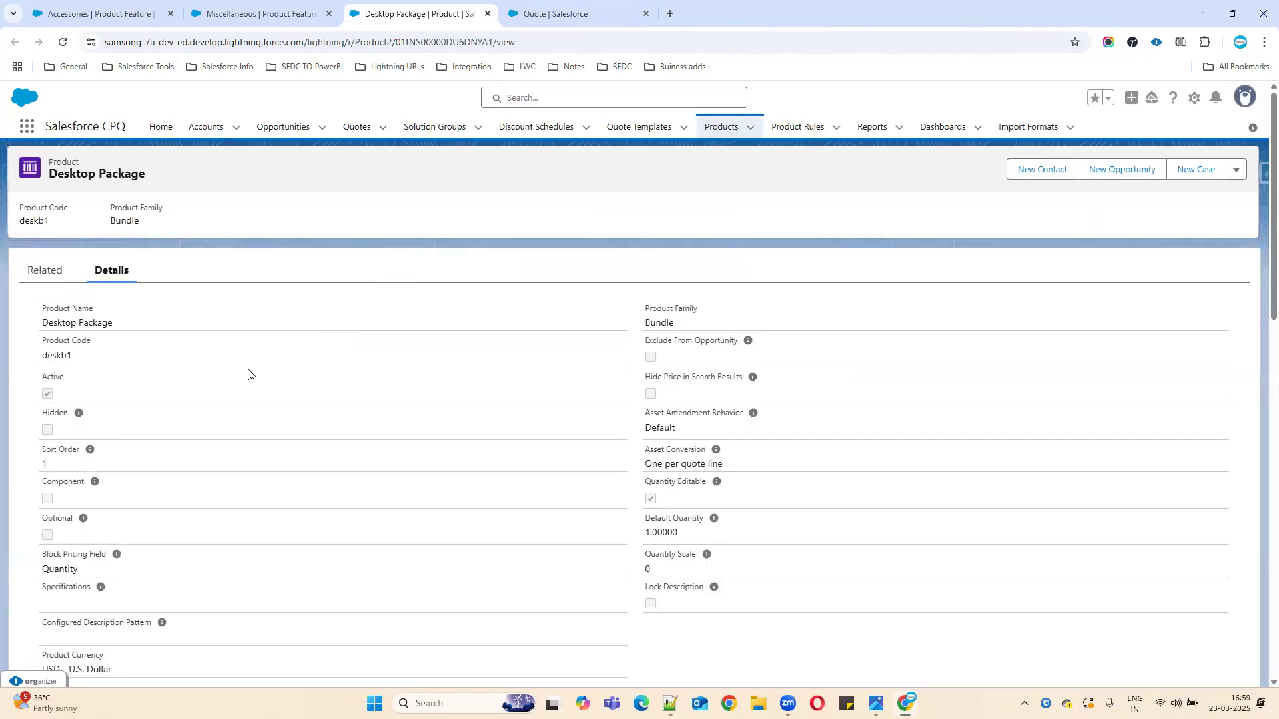
Step: Open the RAM feature from the Desktop Package's related features, set its Option Selection Method to Add, and save
{"action": "left_click", "coordinate": [56, 279]}
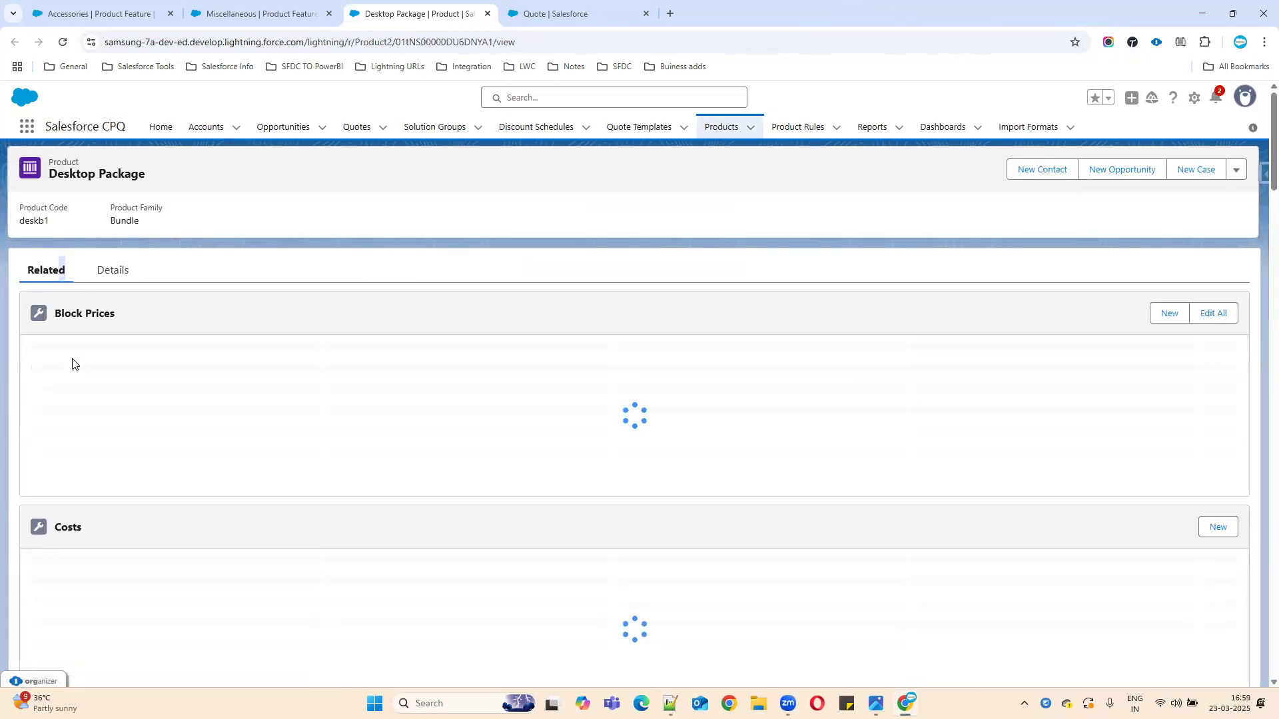
{"action": "scroll", "coordinate": [155, 453], "scroll_direction": "down", "scroll_amount": 1}
{"action": "scroll", "coordinate": [155, 453], "scroll_direction": "down", "scroll_amount": 2}
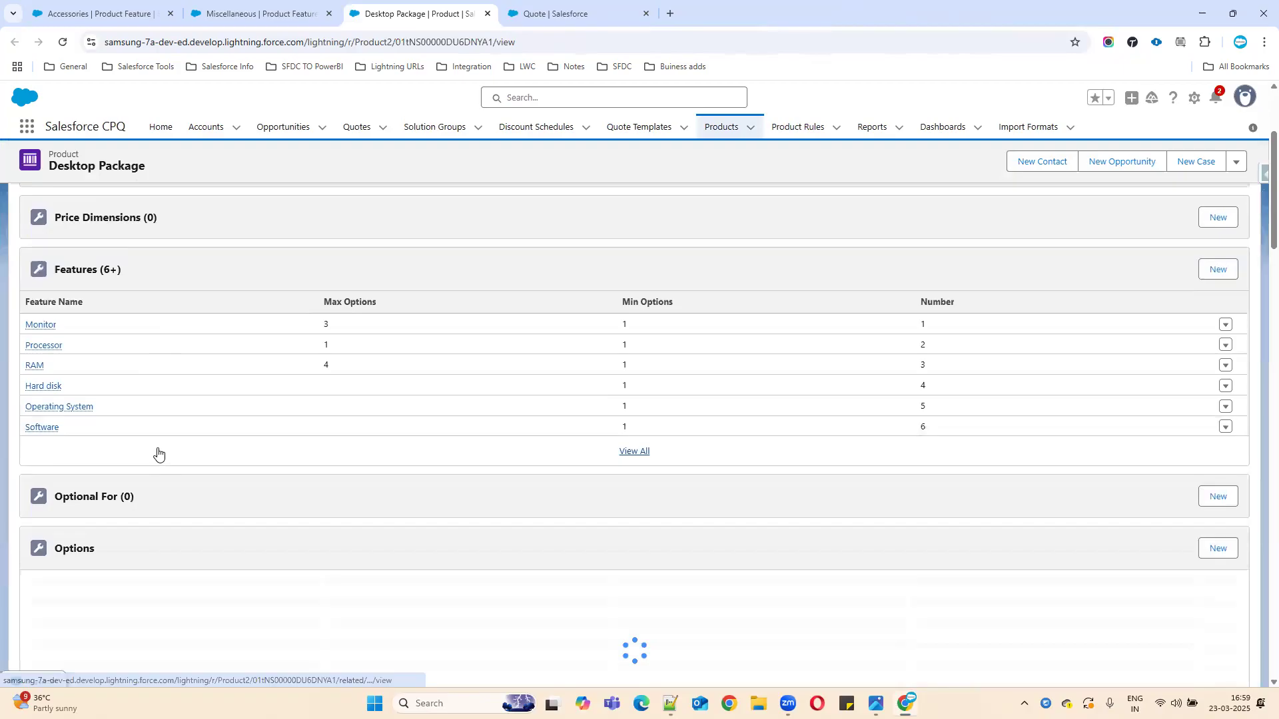
{"action": "left_click", "coordinate": [35, 366]}
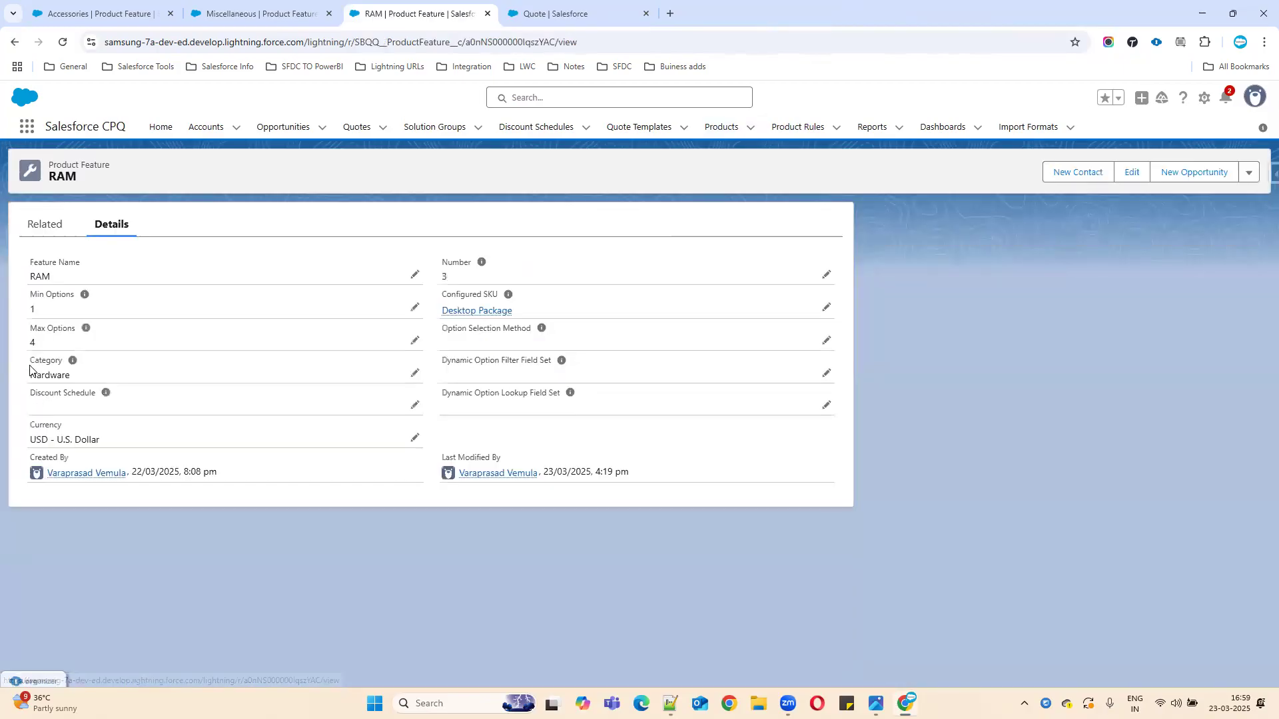
{"action": "left_click", "coordinate": [827, 340]}
{"action": "left_click", "coordinate": [489, 396]}
{"action": "left_click", "coordinate": [477, 465]}
{"action": "left_click", "coordinate": [456, 598]}
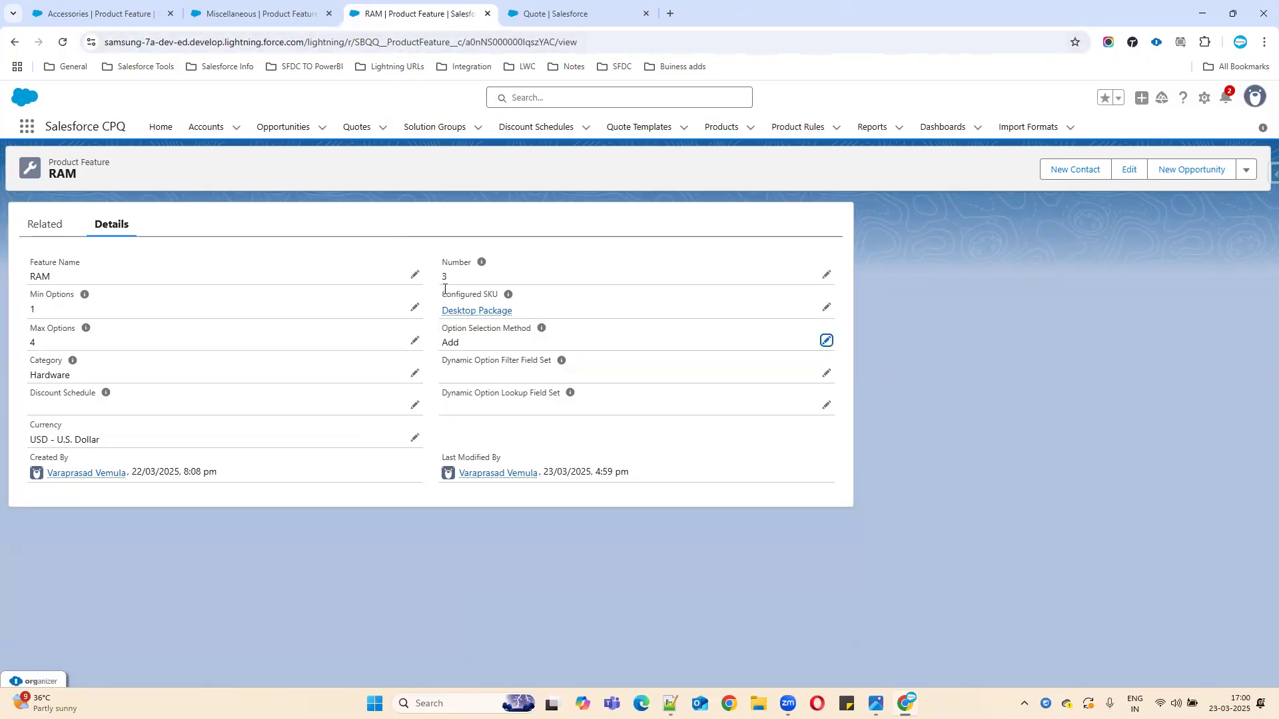
Step: Open the Desktop Package in a new tab, set its Software feature's Option Selection Method to Dynamic, and save
{"action": "middle_click", "coordinate": [477, 310]}
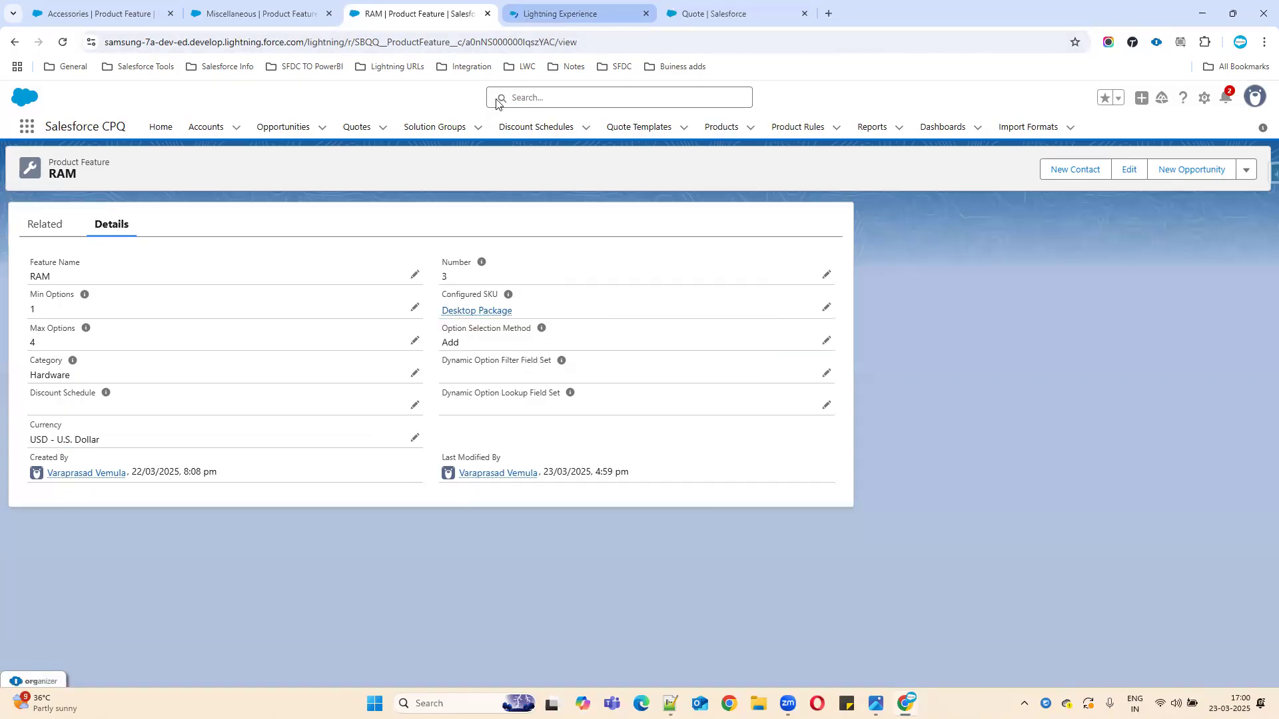
{"action": "left_click", "coordinate": [524, 20]}
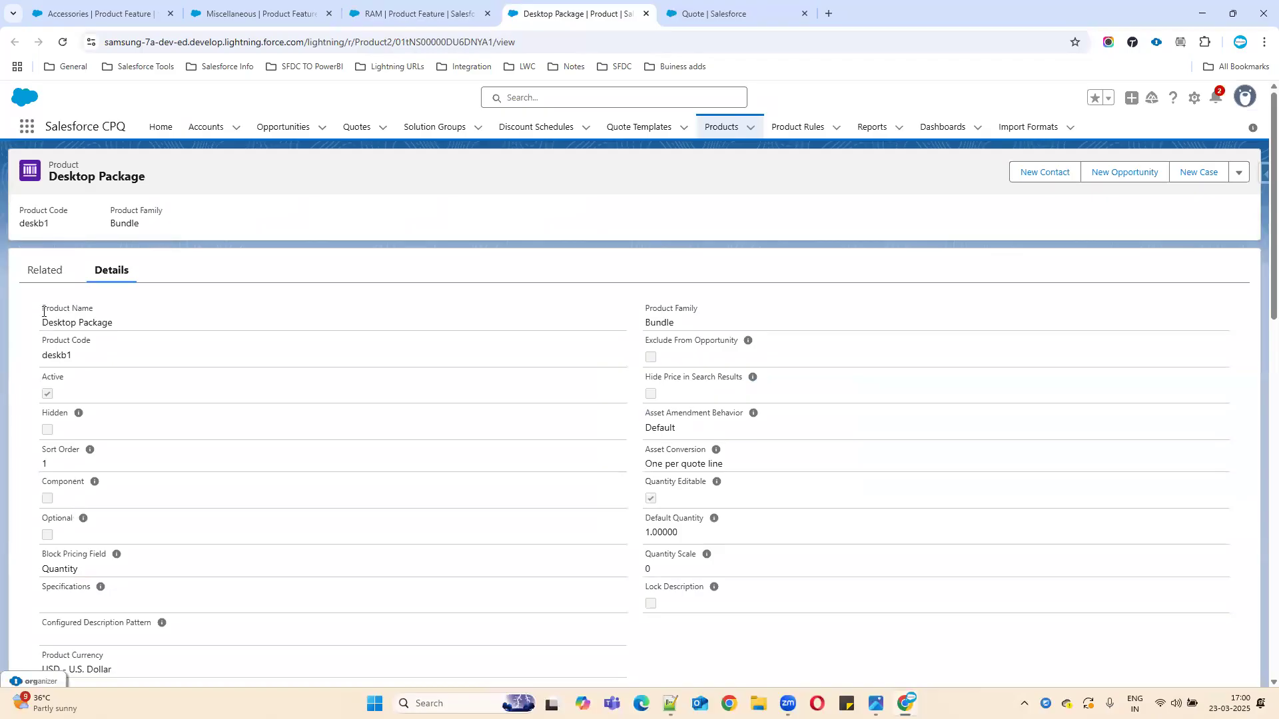
{"action": "left_click", "coordinate": [49, 279]}
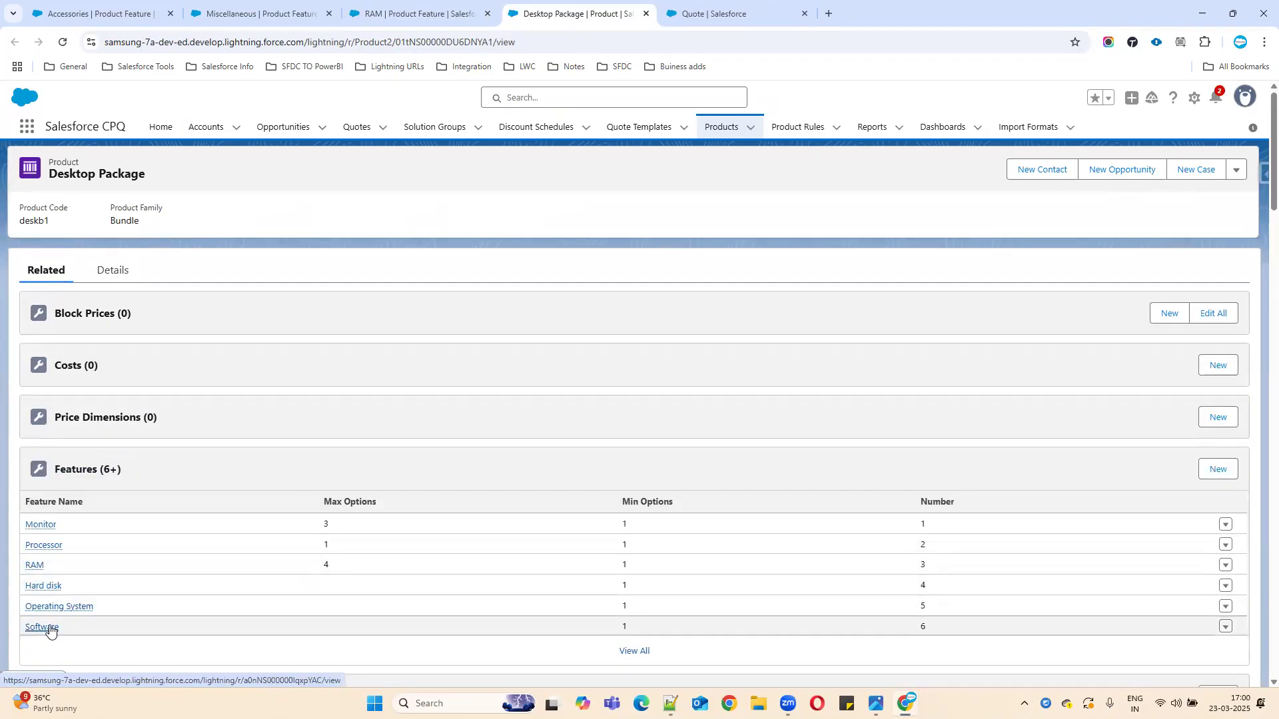
{"action": "left_click", "coordinate": [46, 628]}
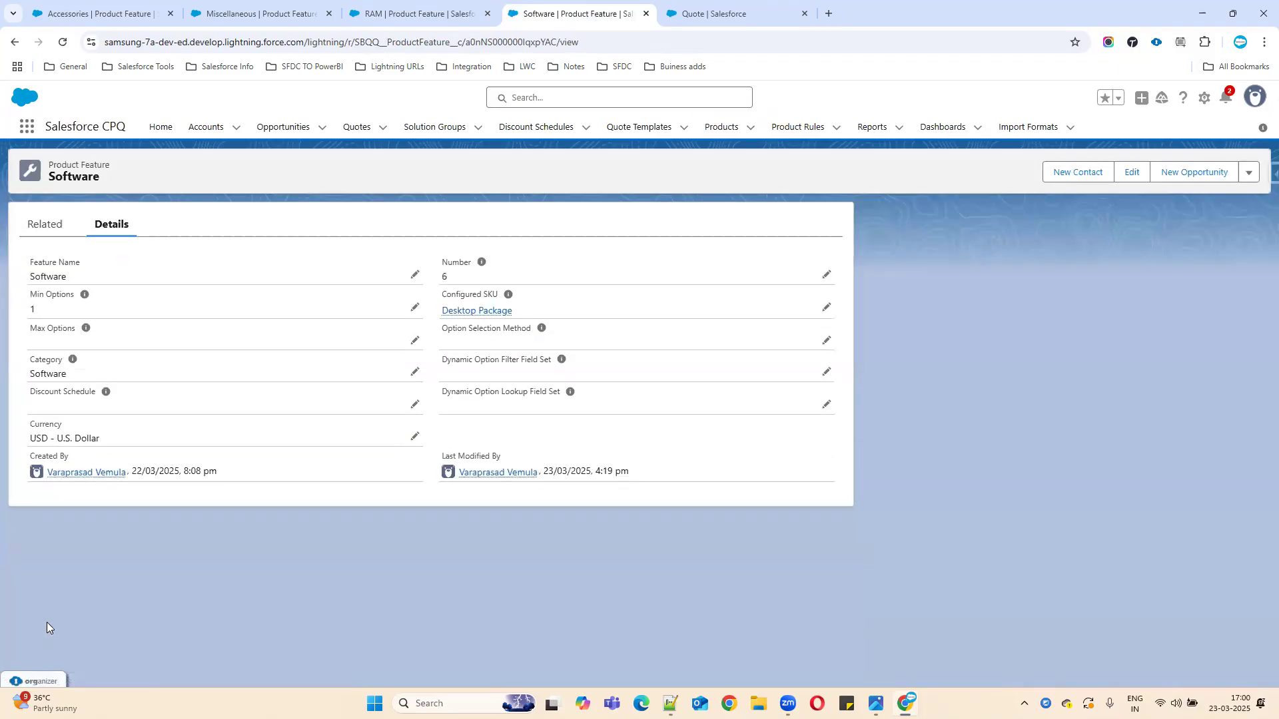
{"action": "left_click", "coordinate": [824, 340]}
{"action": "left_click", "coordinate": [521, 397]}
{"action": "left_click", "coordinate": [489, 488]}
{"action": "left_click", "coordinate": [460, 597]}
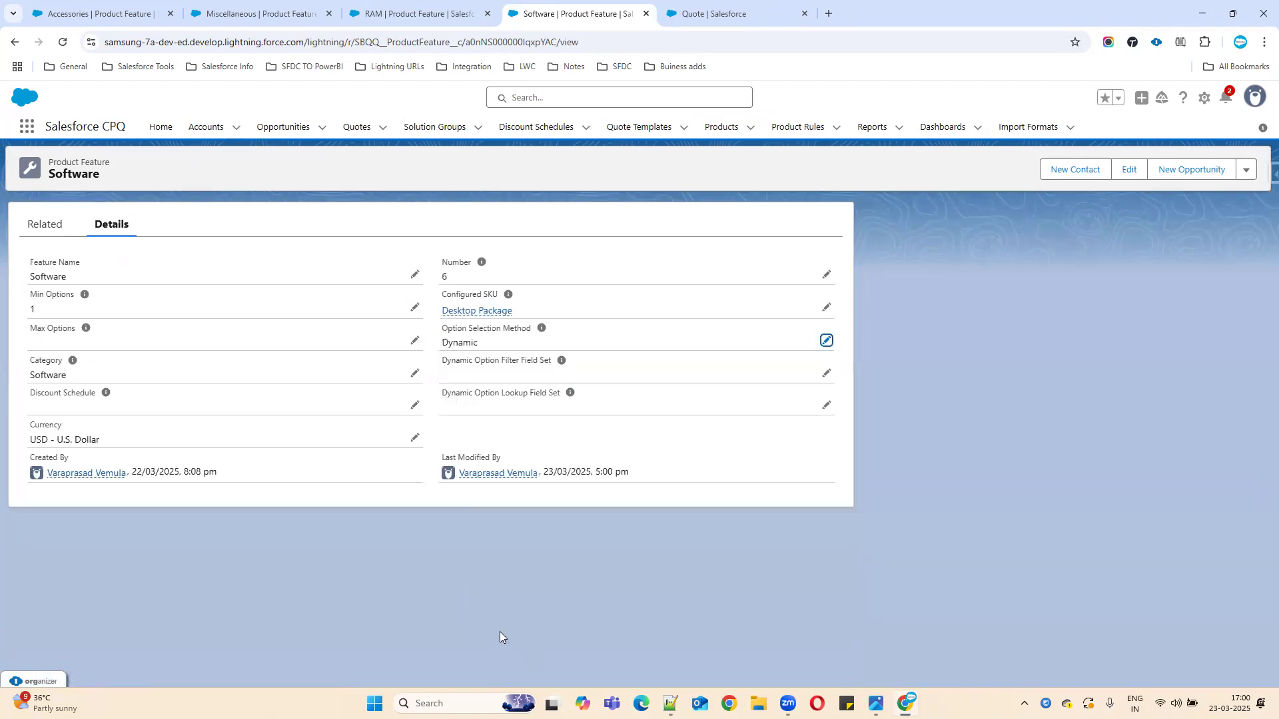
Step: Switch to the Notepad++ CPQ notes, insert a blank line above the Option Selection Method heading, and end the heading with a colon
{"action": "key", "text": "alt+Tab"}
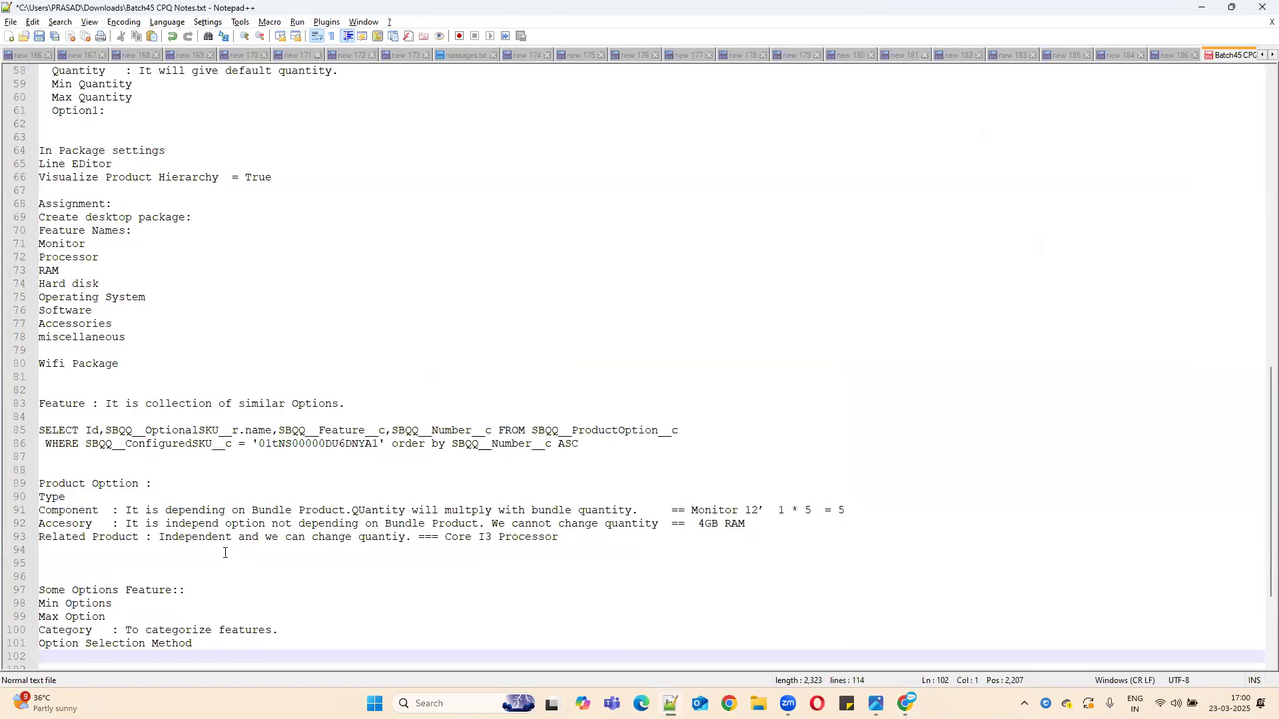
{"action": "left_click", "coordinate": [300, 626]}
{"action": "key", "text": "Return"}
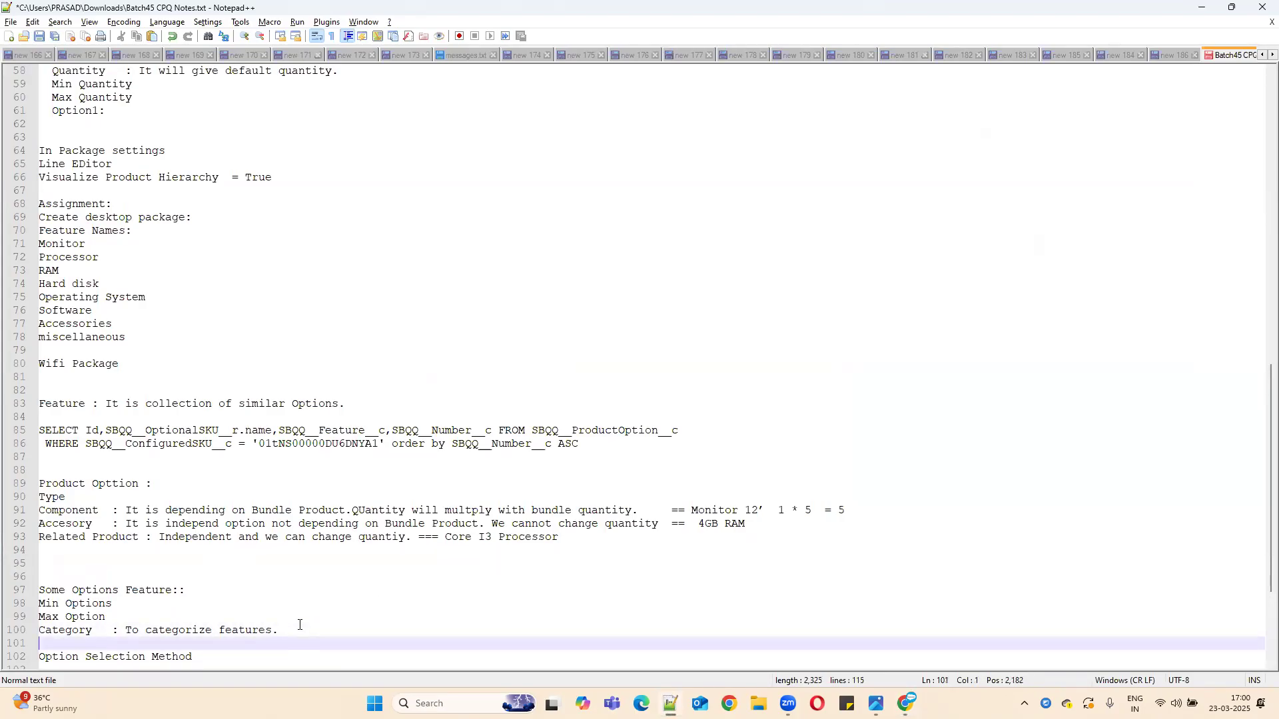
{"action": "left_click", "coordinate": [224, 653]}
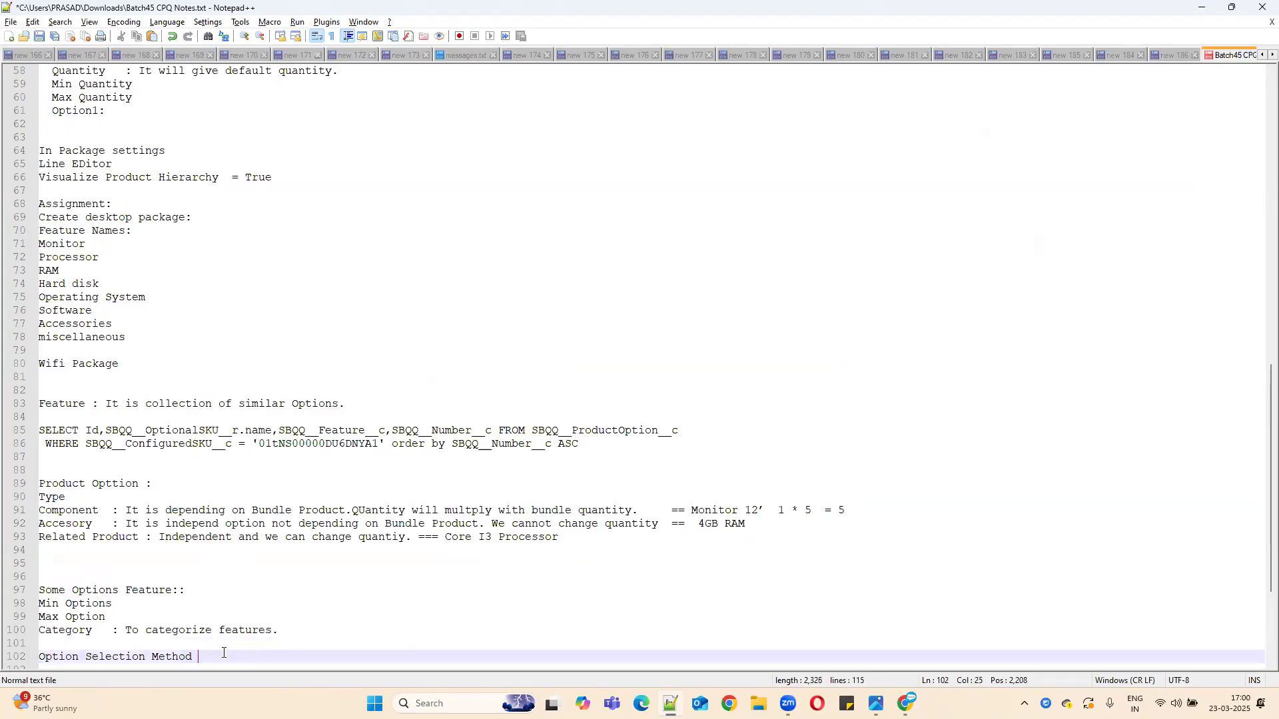
{"action": "type", "text": ":"}
Step: Under the Option Selection Method heading, write the note "Click: It will display option =s in check boxes."
{"action": "key", "text": "Return"}
{"action": "type", "text": "Click:"}
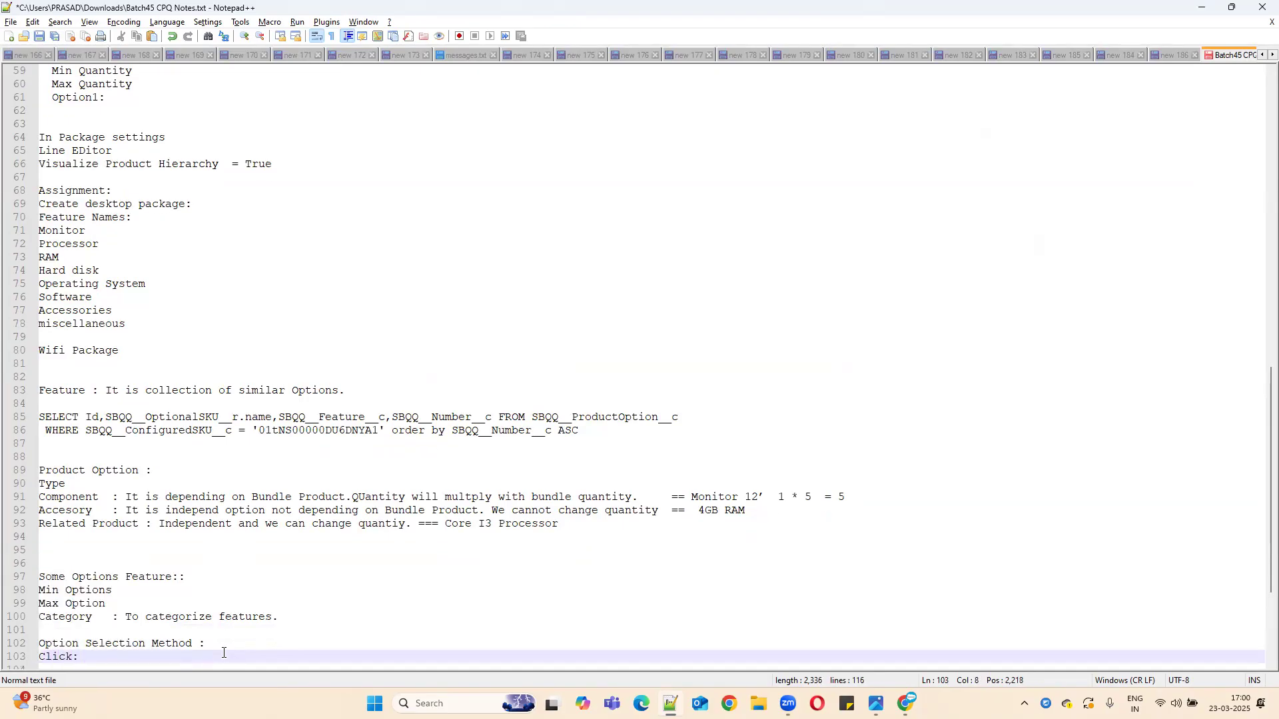
{"action": "type", "text": " I"}
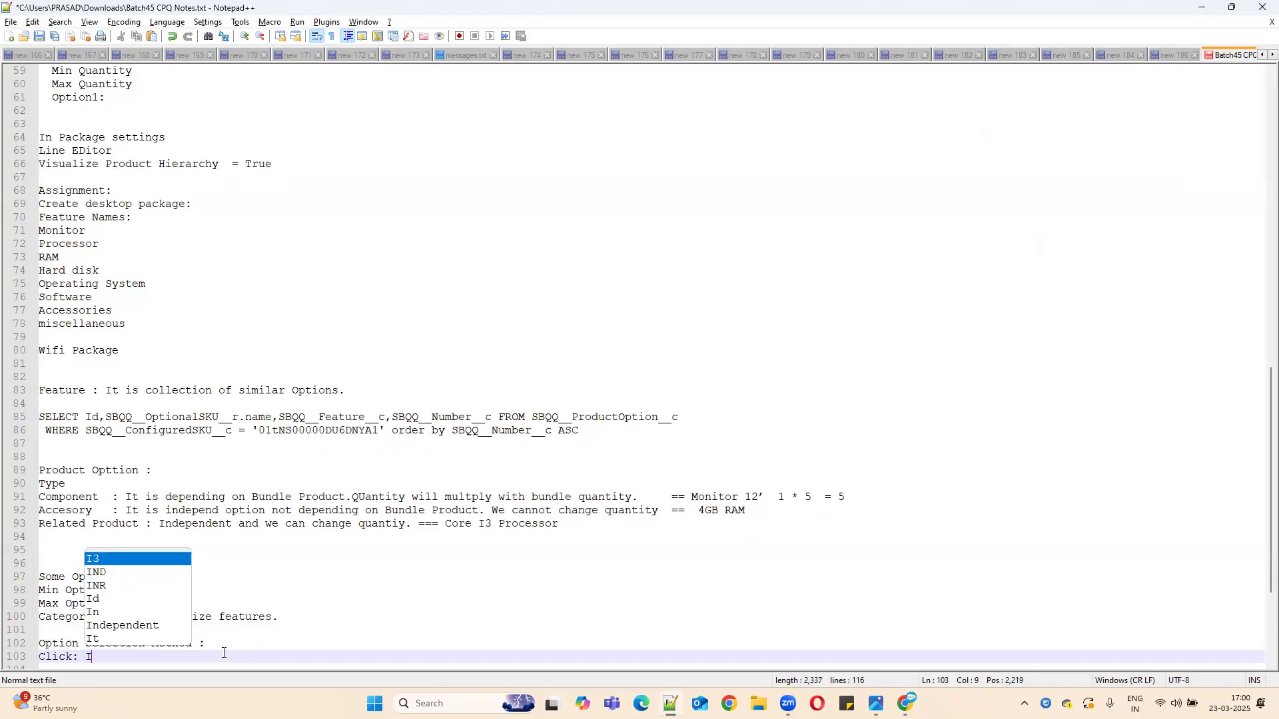
{"action": "type", "text": "t will displ"}
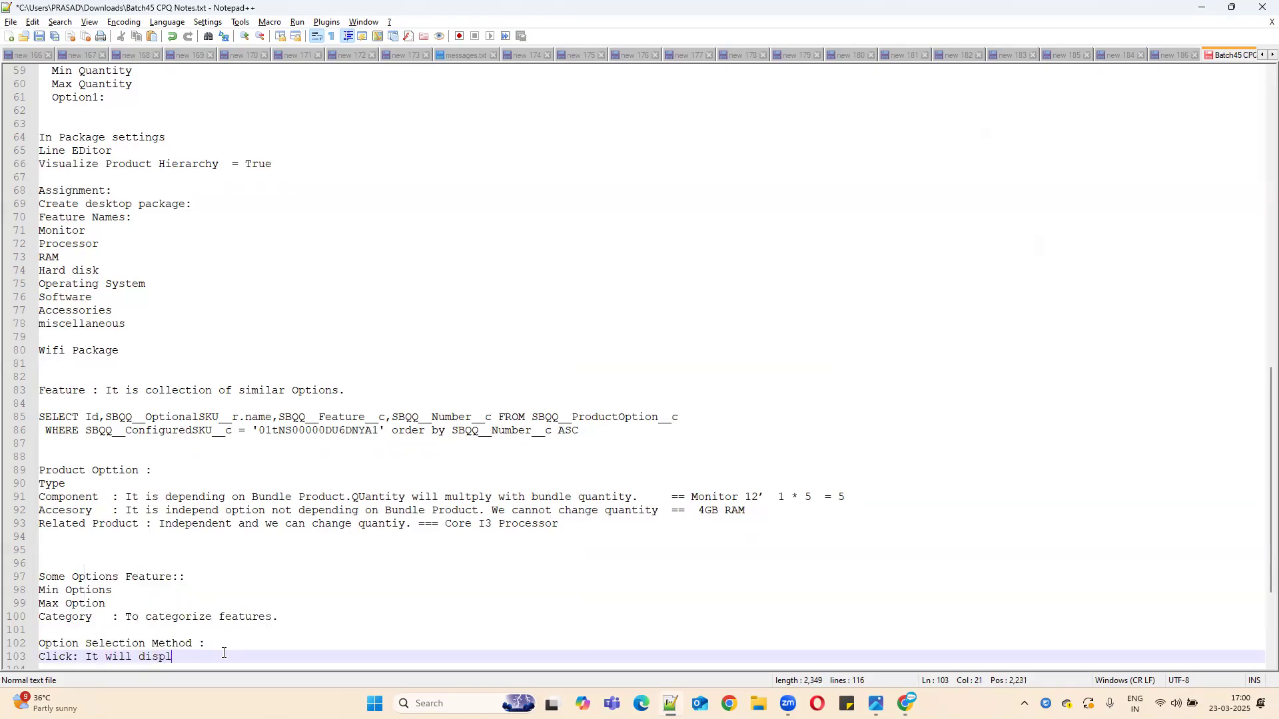
{"action": "type", "text": "ay option =s in check bo"}
{"action": "key", "text": "Return"}
{"action": "key", "text": "Return"}
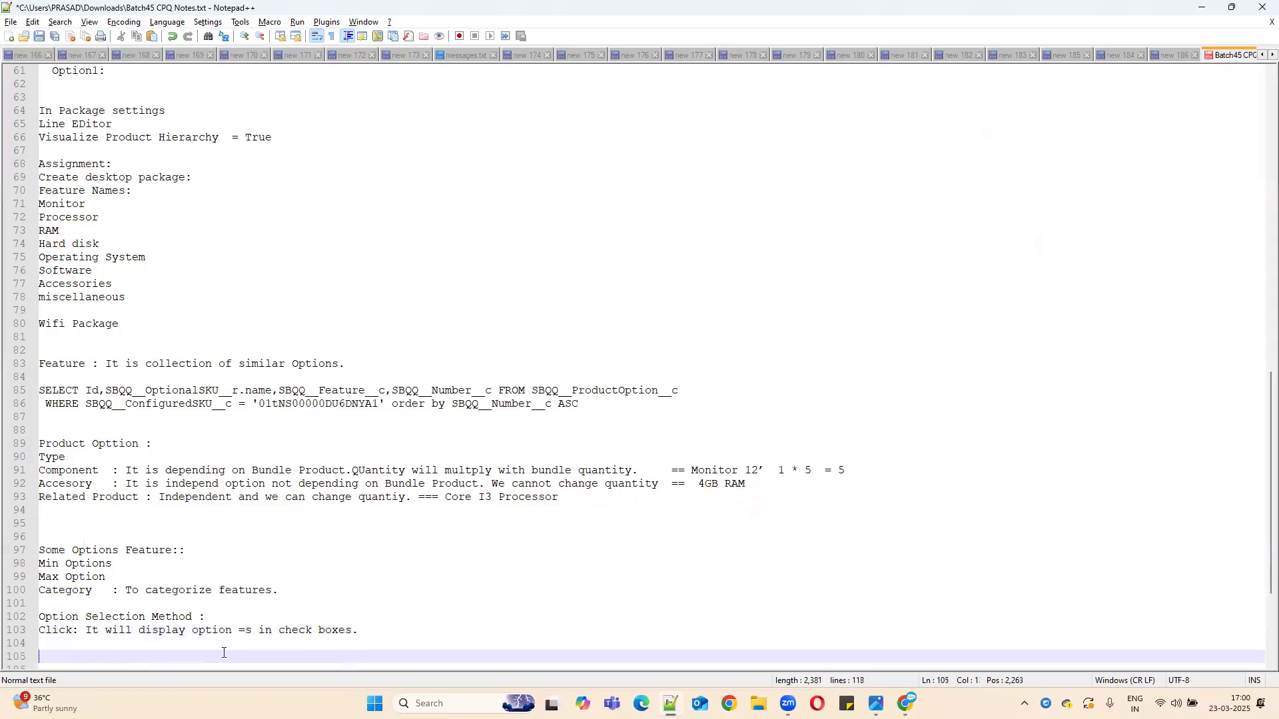
Step: Below the Click note, write "Add : It will show add button if we click this it will show options."
{"action": "key", "text": "Up"}
{"action": "type", "text": "Add"}
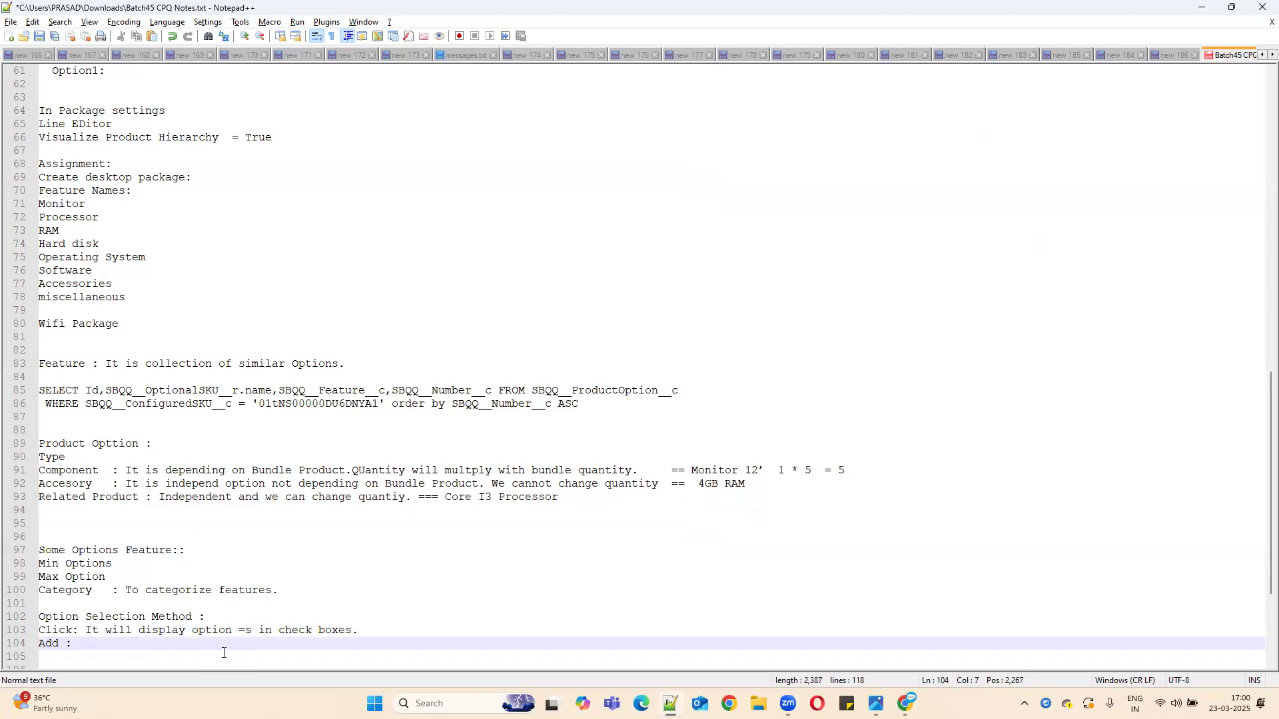
{"action": "type", "text": " : It will show add button if we click this"}
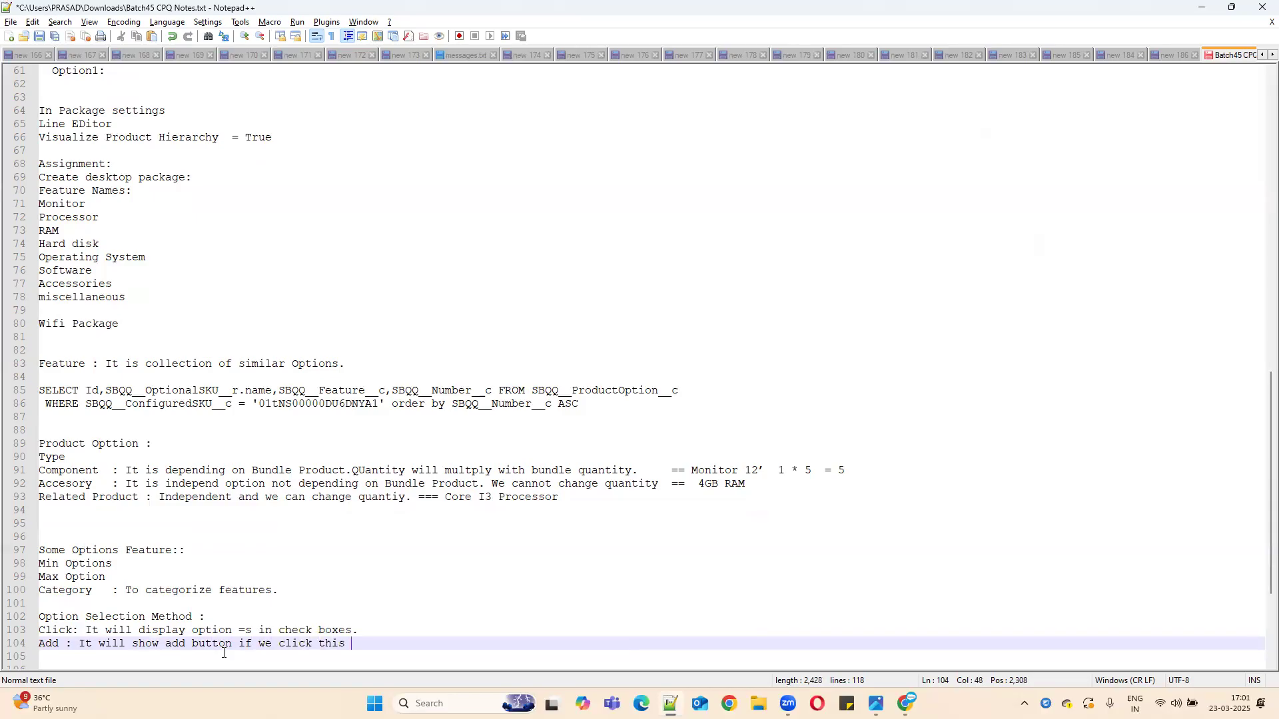
{"action": "type", "text": " it w"}
{"action": "type", "text": "ill option options"}
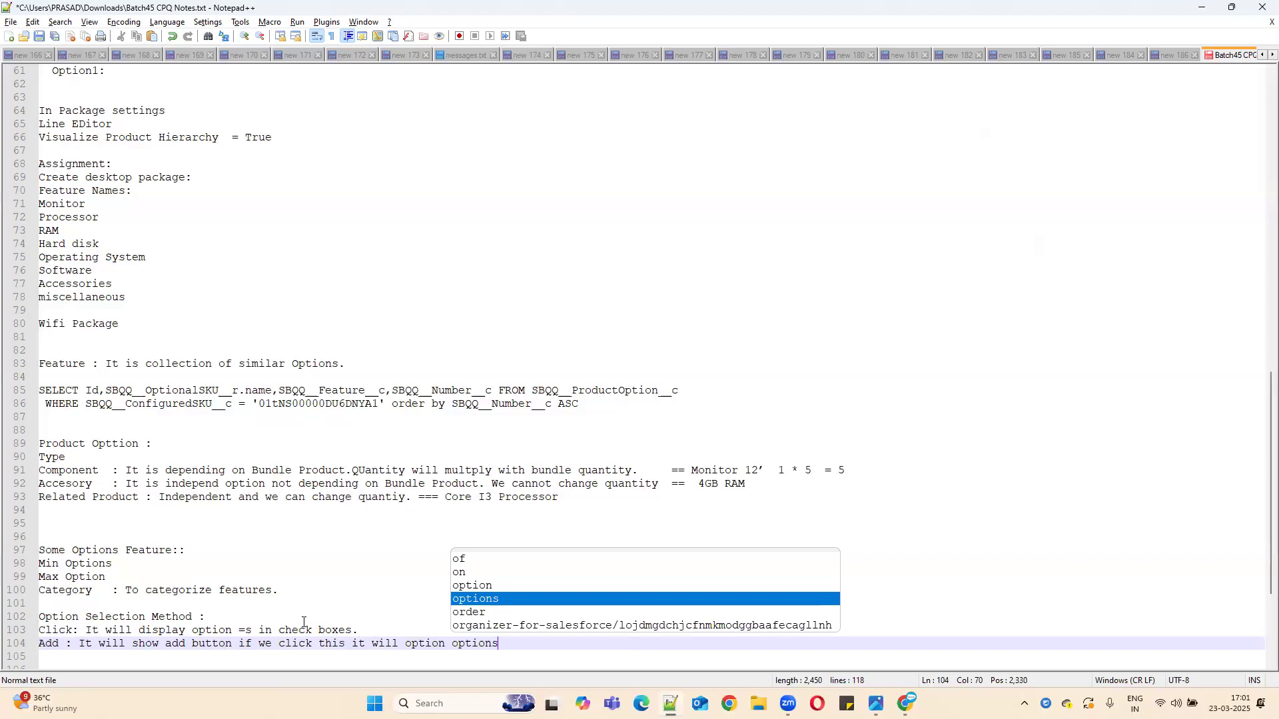
{"action": "double_click", "coordinate": [422, 644]}
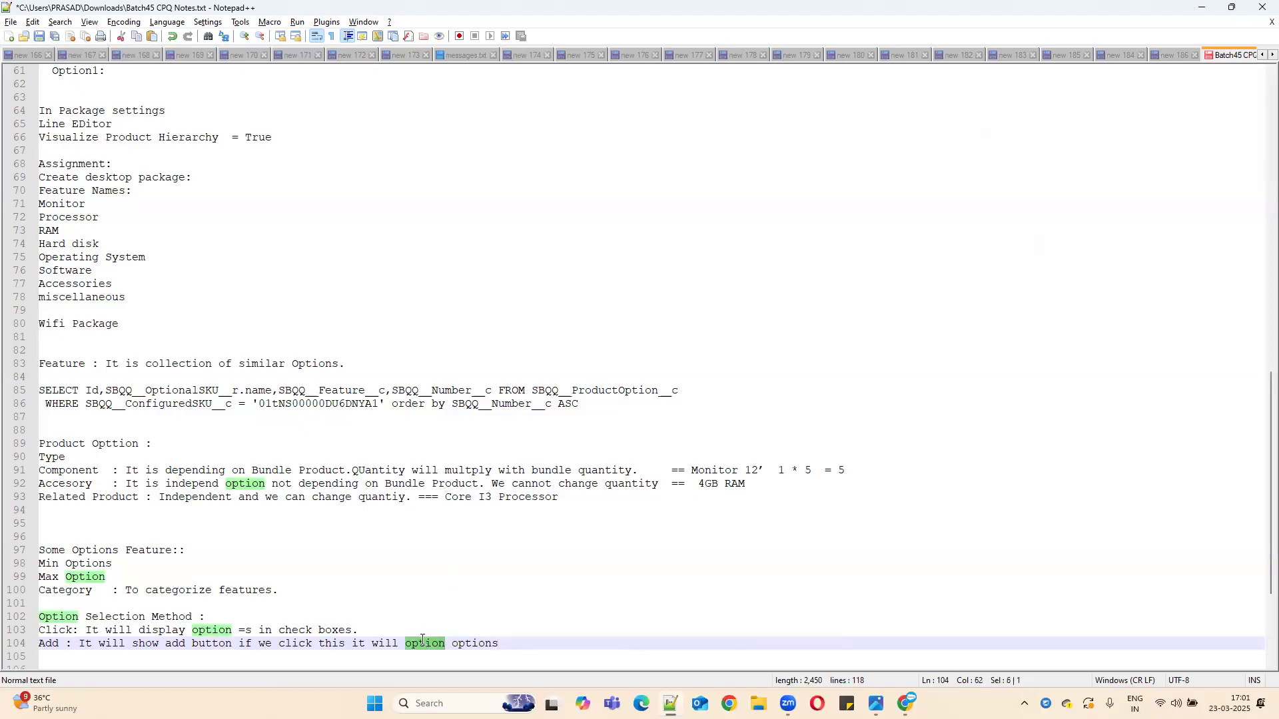
{"action": "type", "text": "show"}
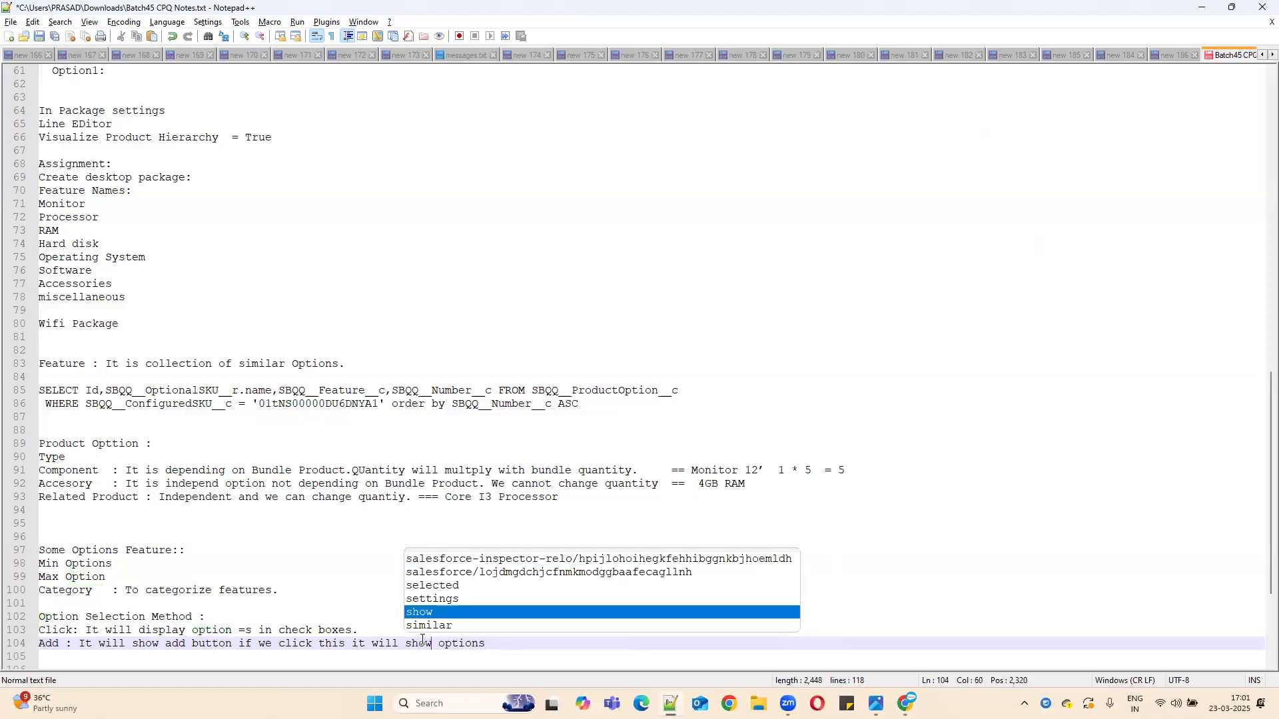
{"action": "left_click", "coordinate": [488, 646]}
Step: Below the Add note, write "Dynamic : It will display all options related to the pricebook. Product rules."
{"action": "key", "text": "Return"}
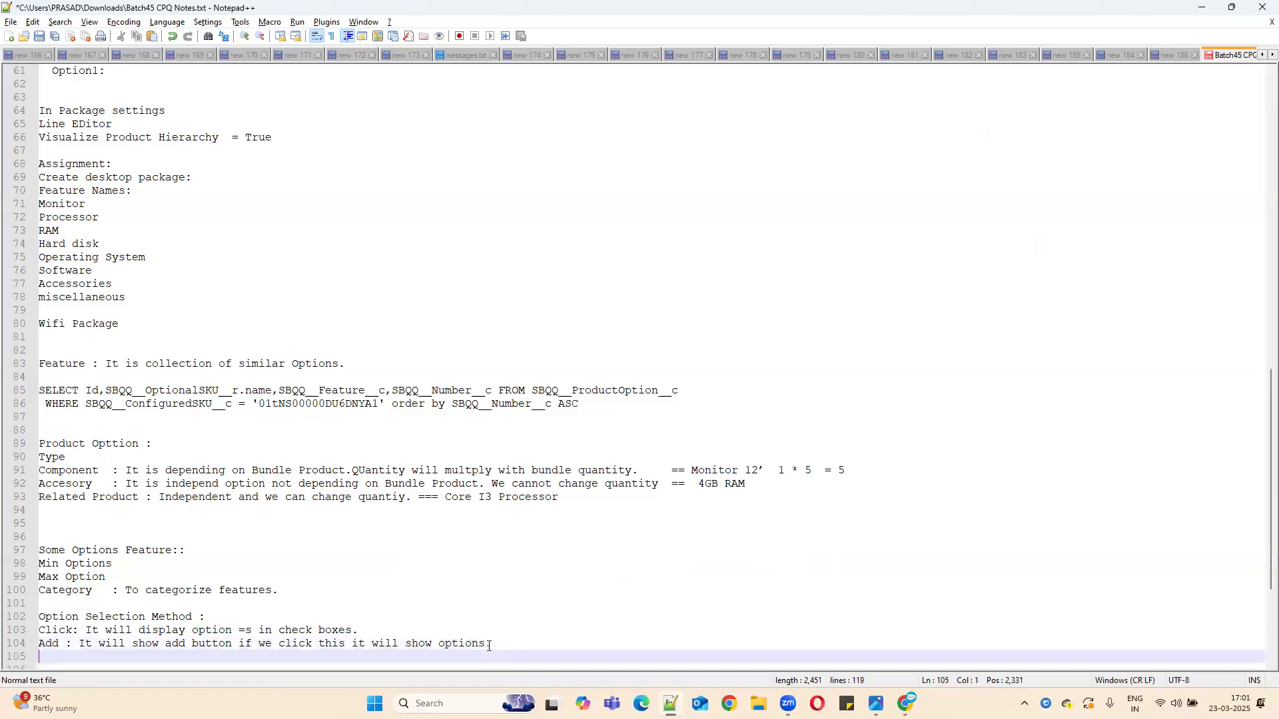
{"action": "type", "text": "Dynamic : Pr"}
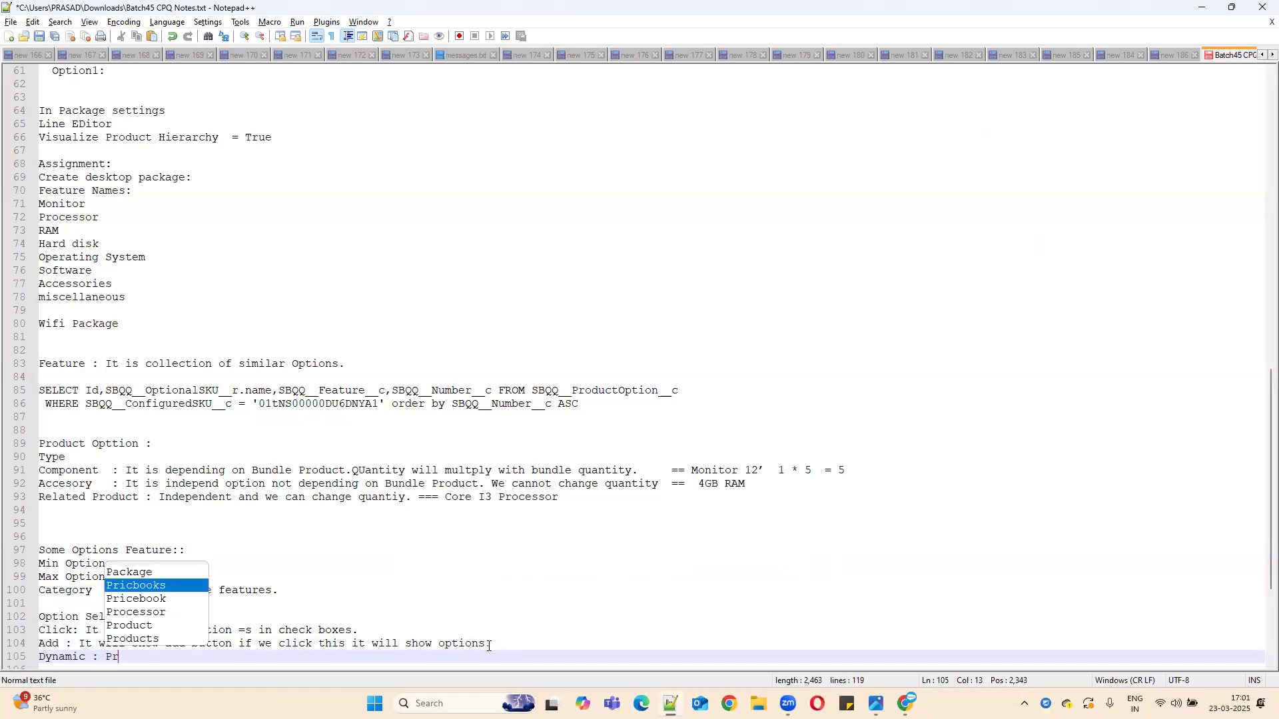
{"action": "key", "text": "Escape"}
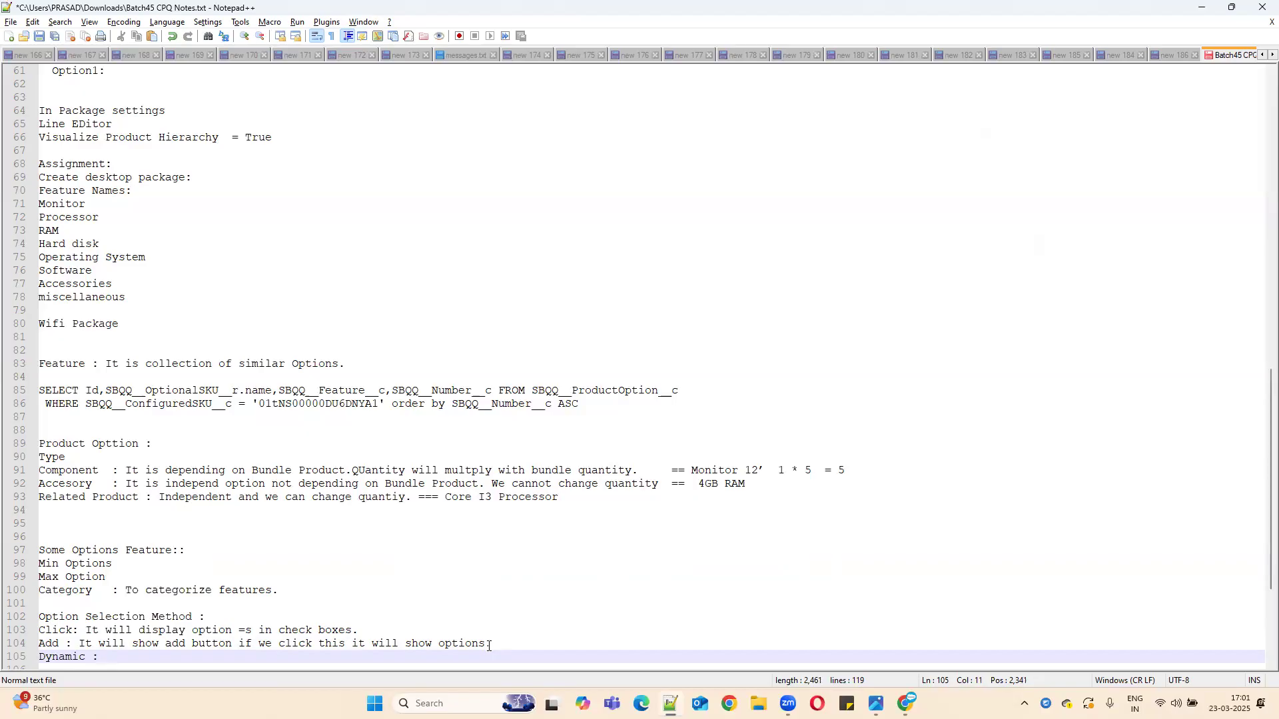
{"action": "type", "text": "It will display all opt"}
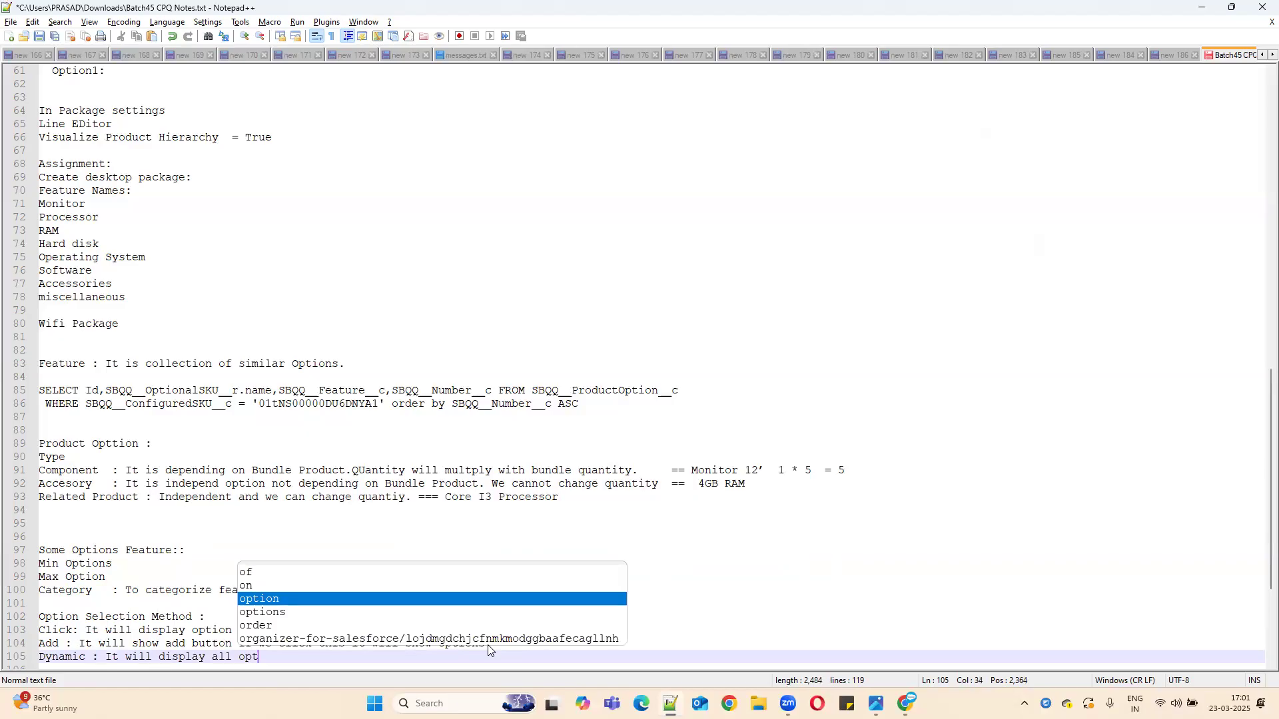
{"action": "type", "text": "ions "}
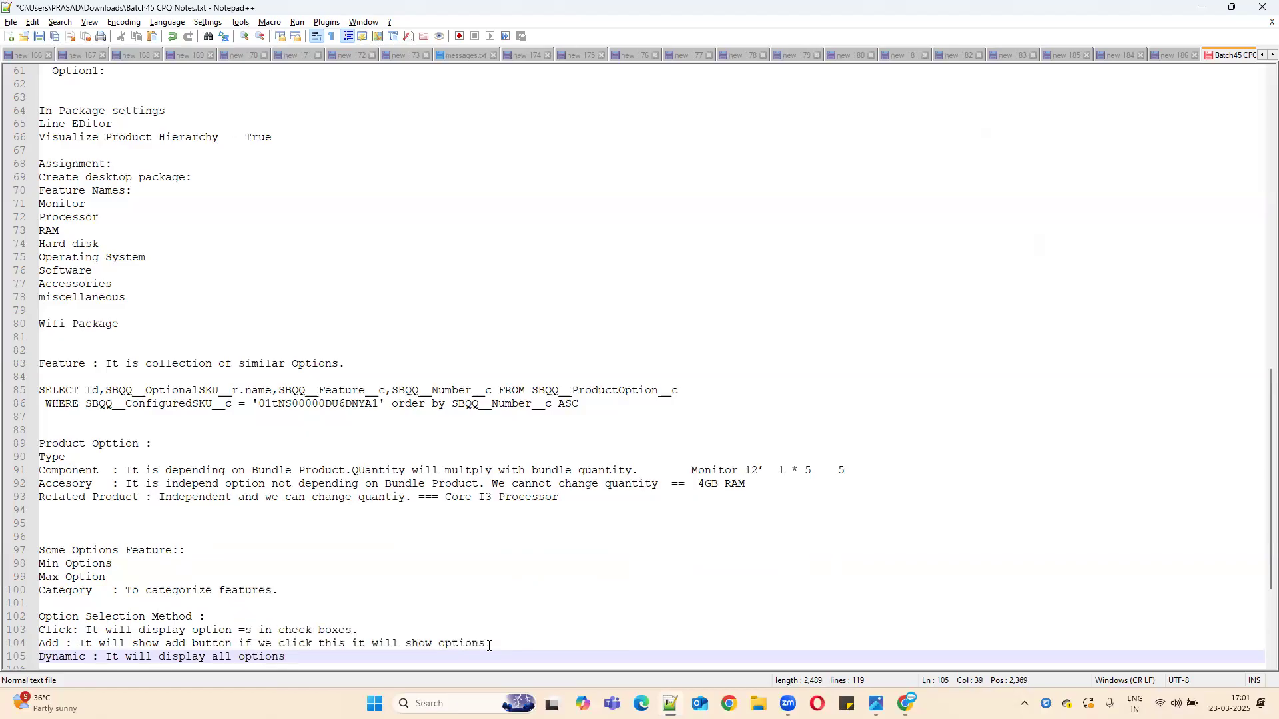
{"action": "type", "text": "related t"}
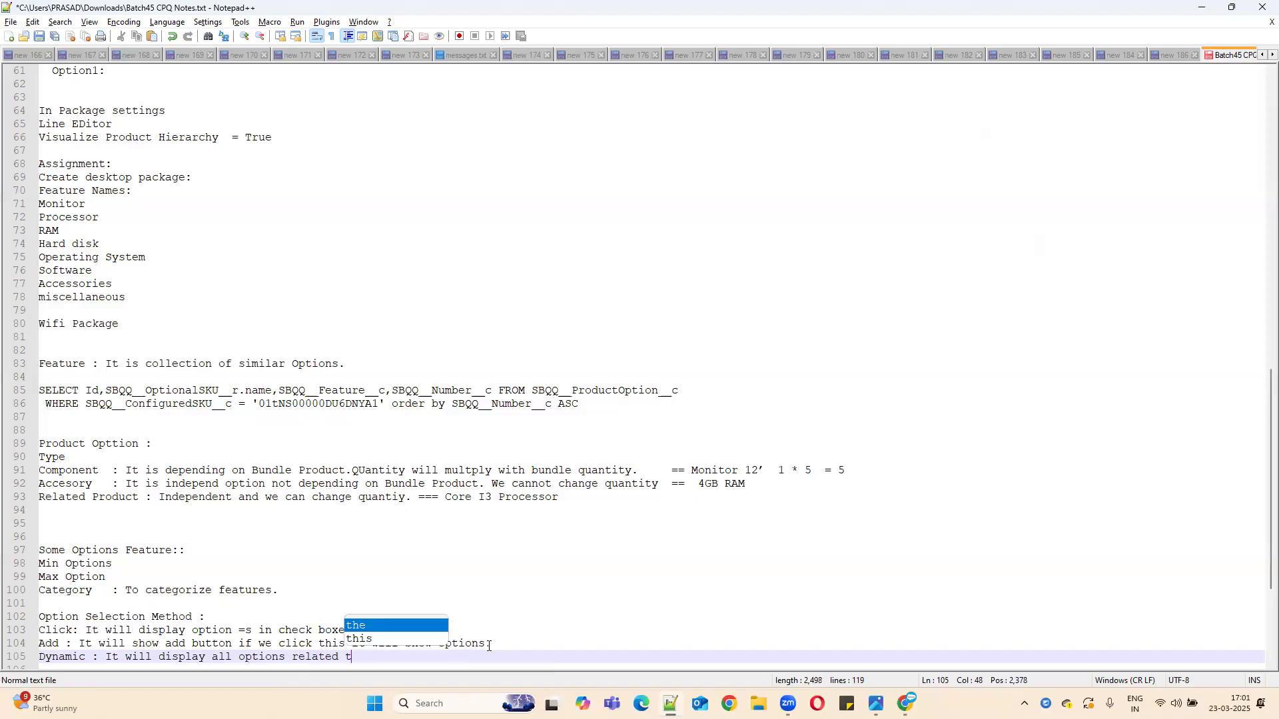
{"action": "type", "text": "o the pric ebook."}
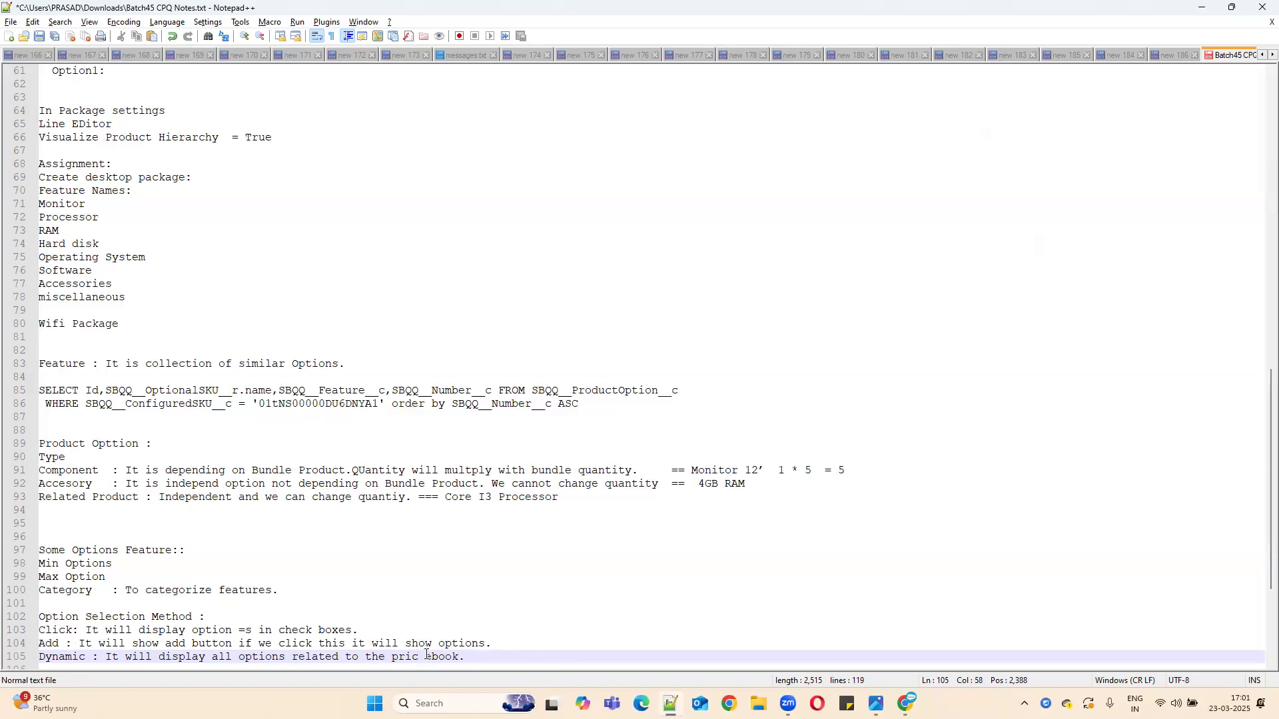
{"action": "key", "text": "BackSpace"}
{"action": "type", "text": "Product ri"}
{"action": "type", "text": "les."}
Step: Review the three selection method notes and replace the word "options" with "products" in the Dynamic note
{"action": "left_click_drag", "start_coordinate": [80, 630], "coordinate": [392, 625]}
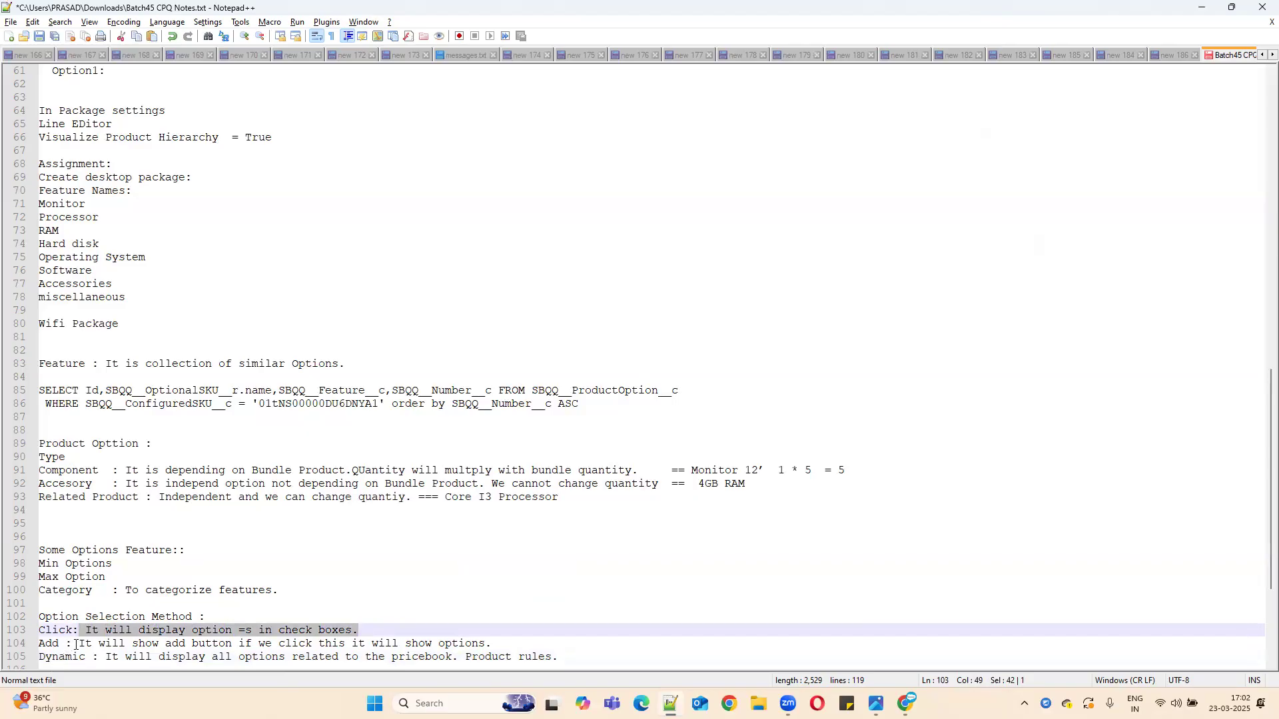
{"action": "left_click_drag", "start_coordinate": [78, 645], "coordinate": [38, 645]}
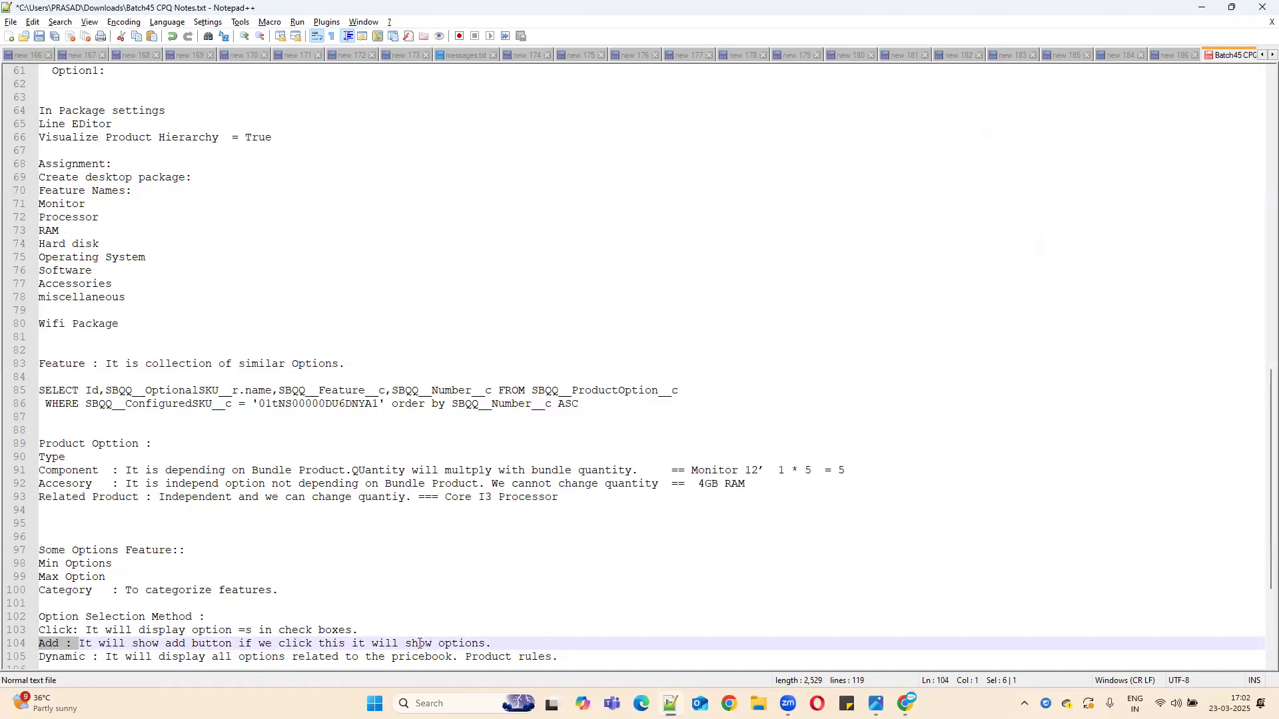
{"action": "left_click_drag", "start_coordinate": [94, 659], "coordinate": [375, 664]}
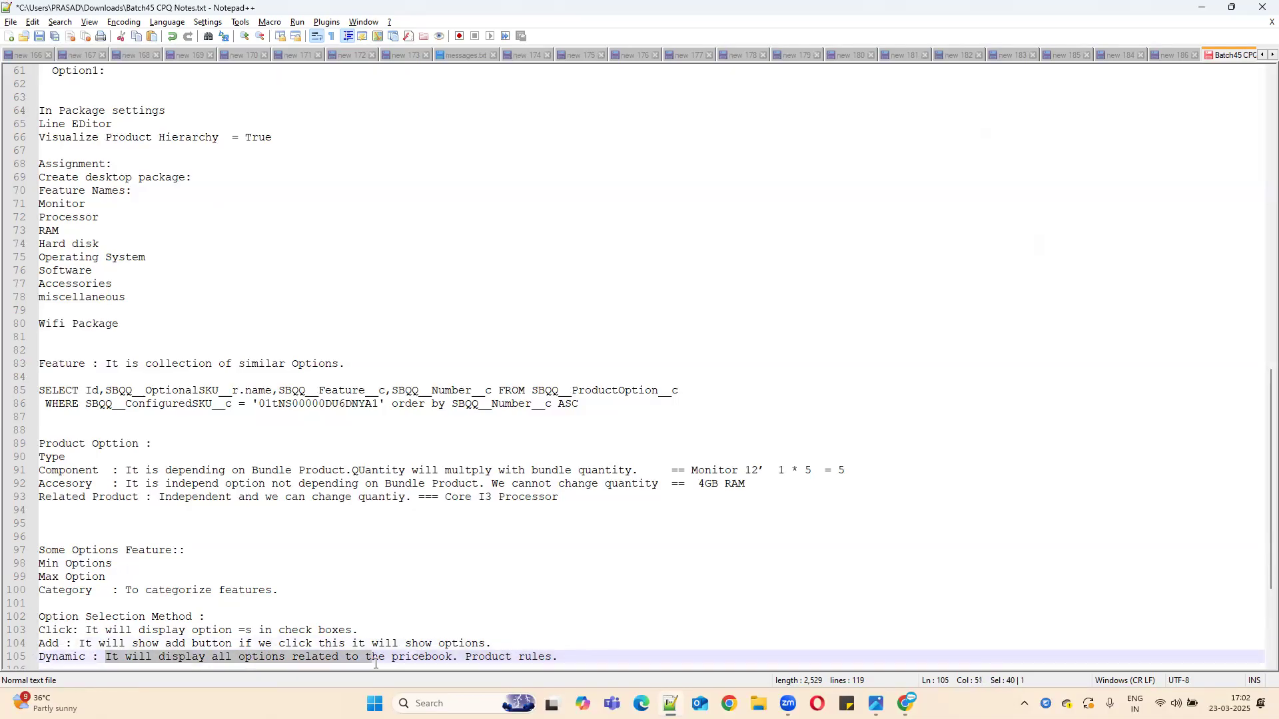
{"action": "double_click", "coordinate": [241, 658]}
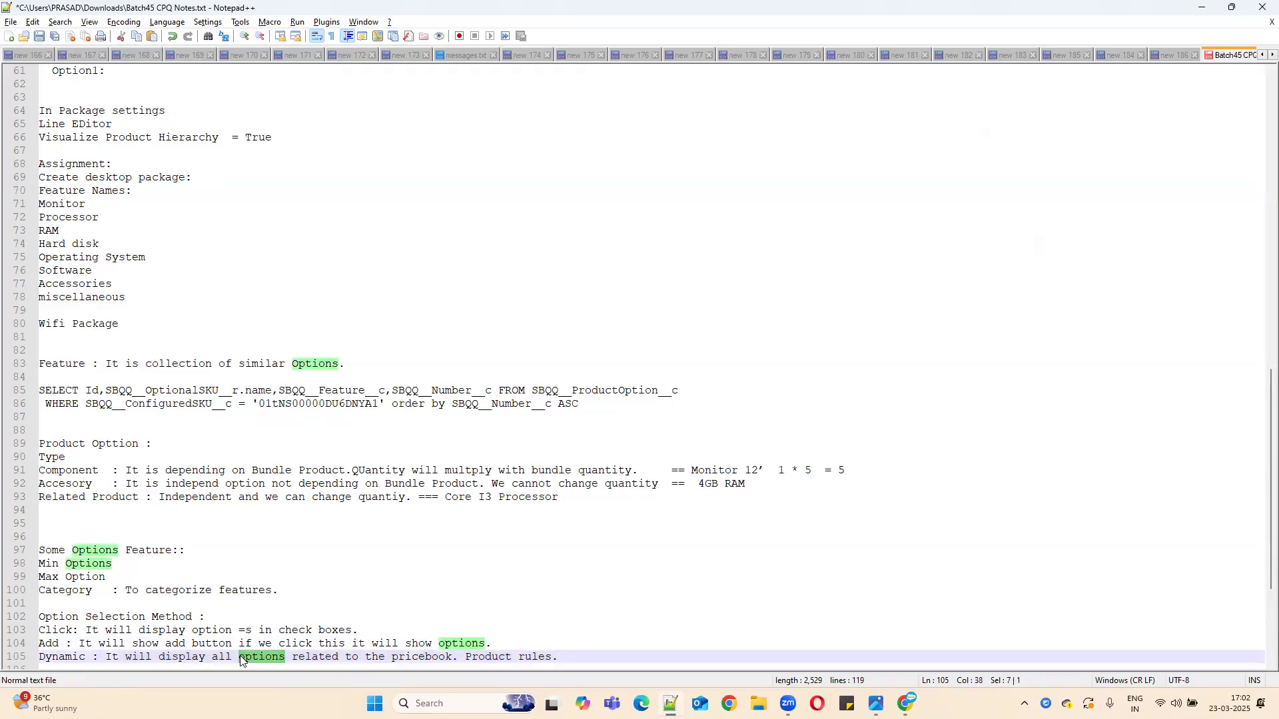
{"action": "type", "text": "products"}
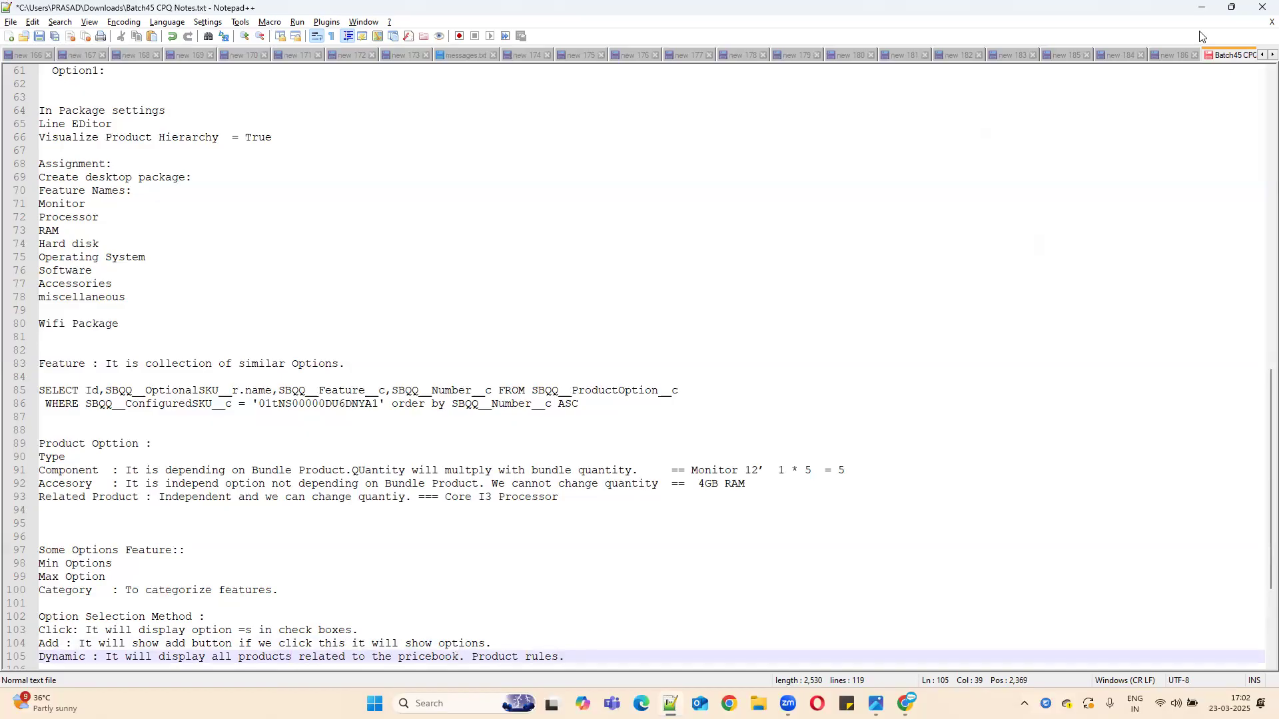
Step: Return to Salesforce, reload the quote, and check the Option Selection Method of the Miscellaneous, RAM and Software features
{"action": "left_click", "coordinate": [1202, 8]}
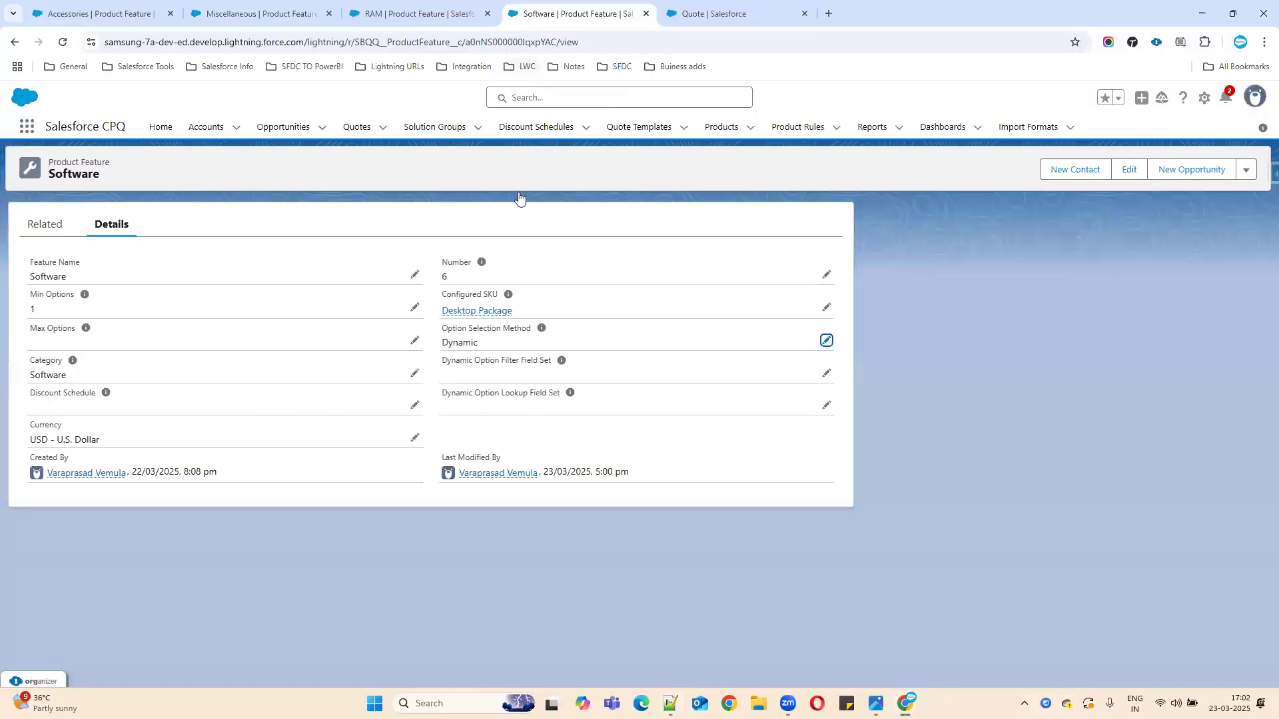
{"action": "left_click", "coordinate": [669, 5]}
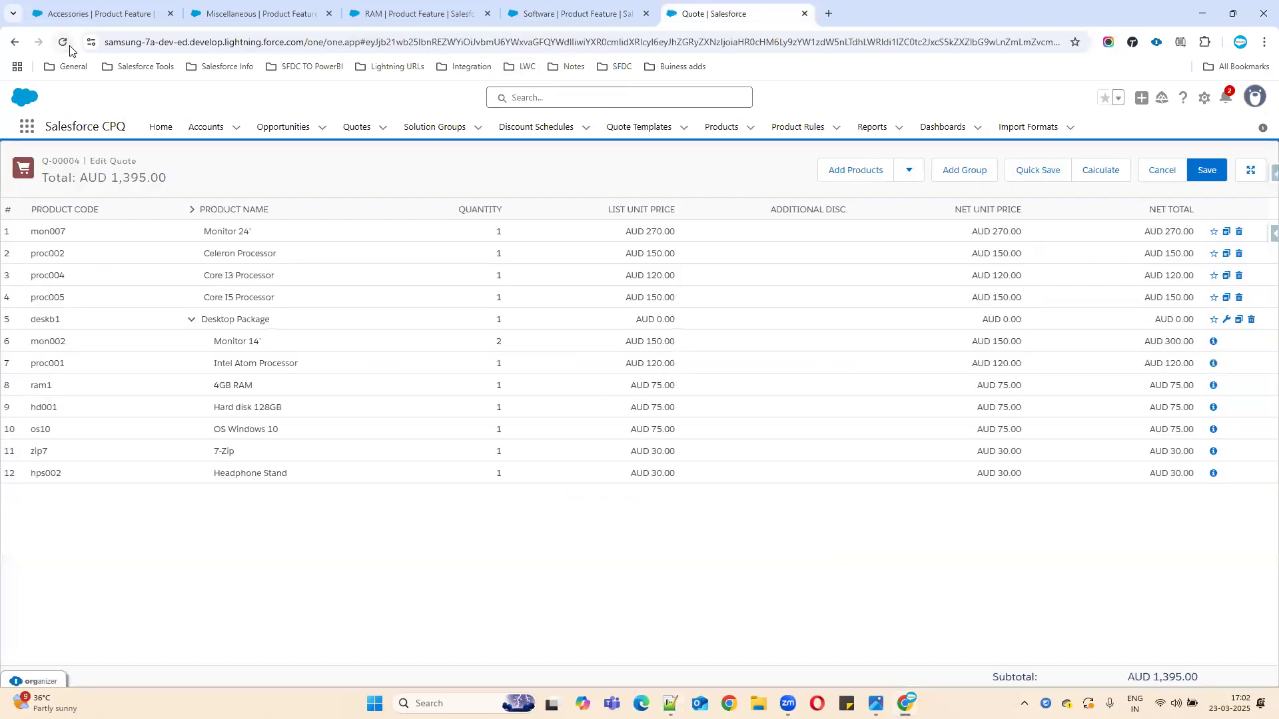
{"action": "left_click", "coordinate": [272, 9]}
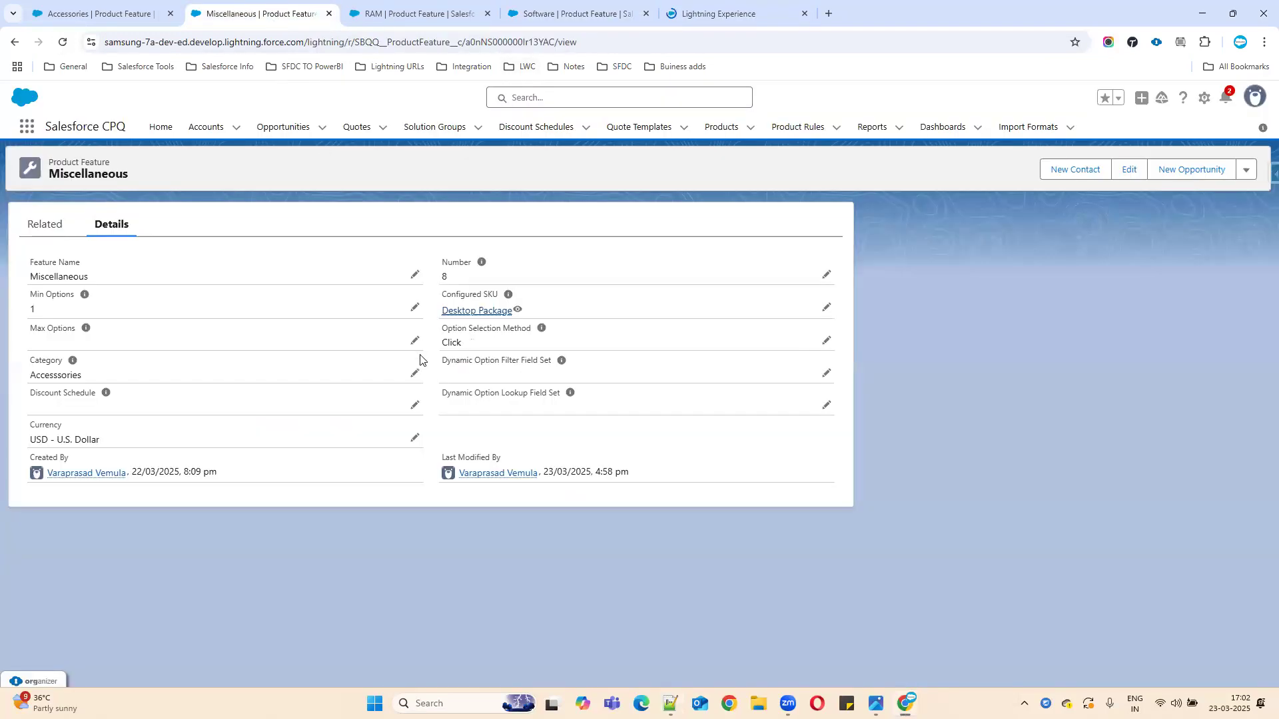
{"action": "left_click", "coordinate": [415, 15]}
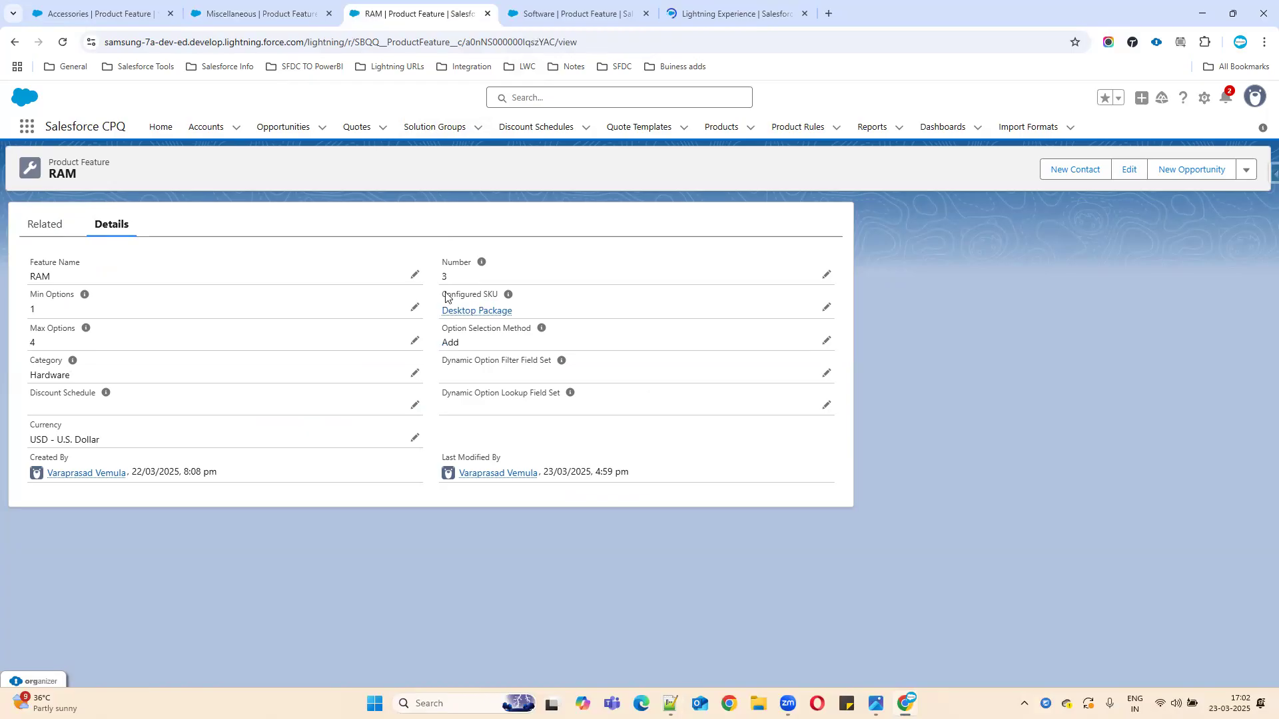
{"action": "left_click", "coordinate": [586, 12]}
Step: Add the Desktop Package bundle to the reloaded quote and open its product configuration
{"action": "left_click", "coordinate": [683, 8]}
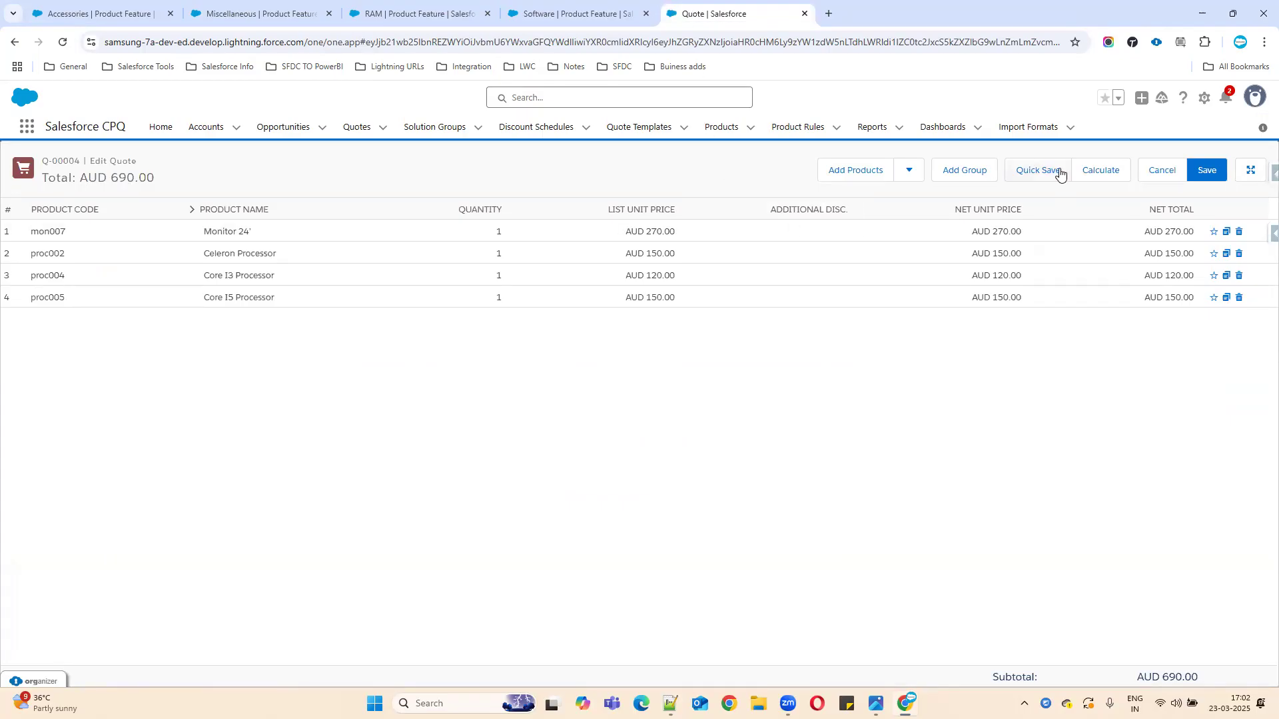
{"action": "left_click", "coordinate": [864, 171]}
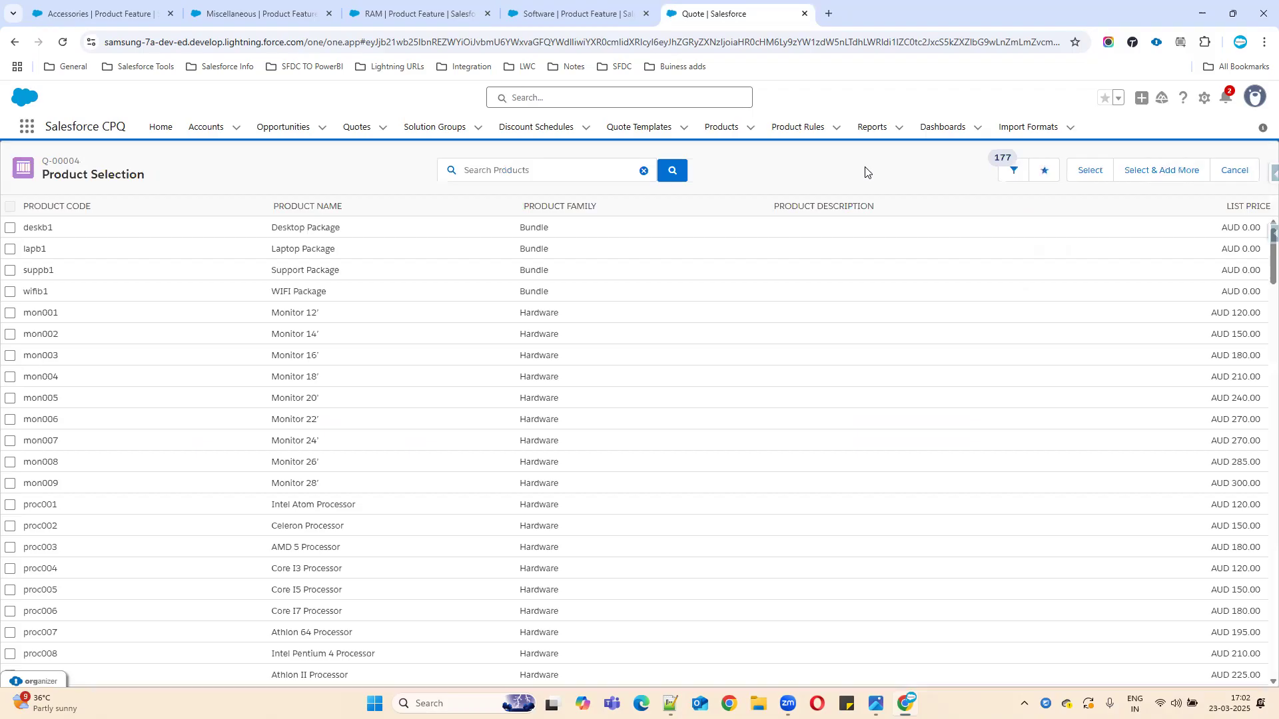
{"action": "left_click", "coordinate": [9, 229]}
{"action": "left_click", "coordinate": [1080, 173]}
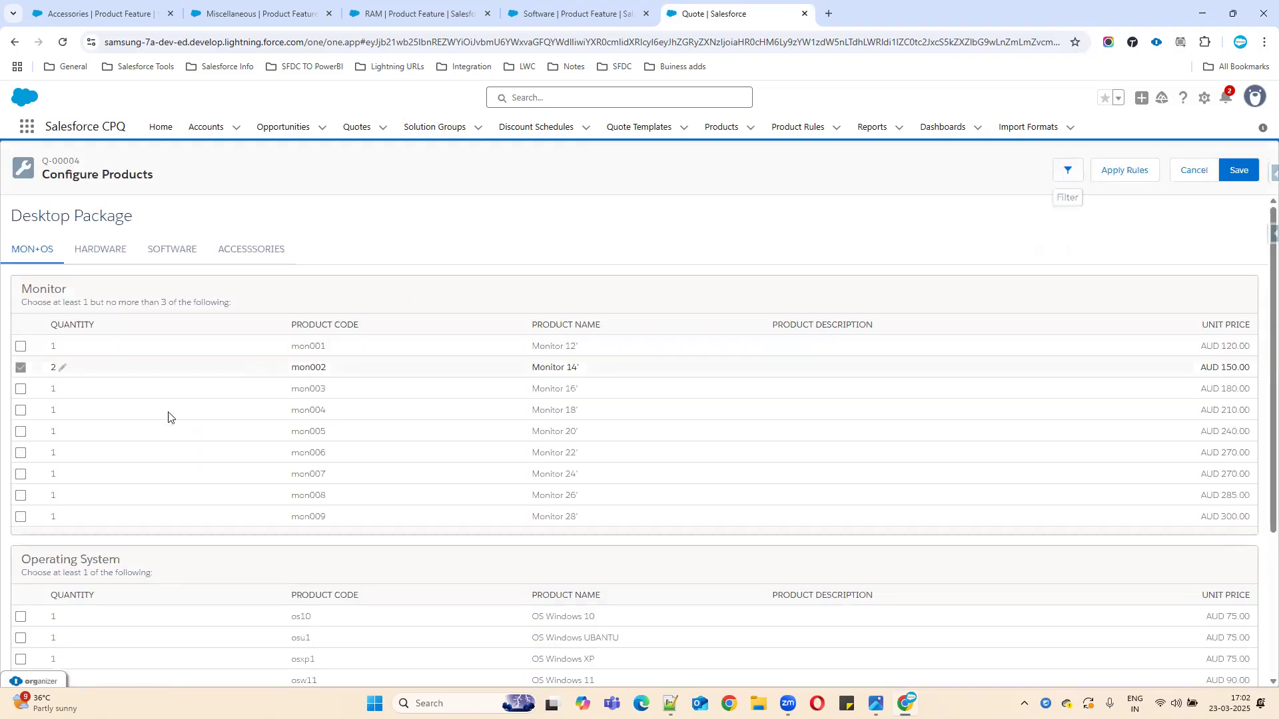
Step: Select OS Windows 10 in the Operating System feature and open the package's Hardware category
{"action": "left_click", "coordinate": [20, 616]}
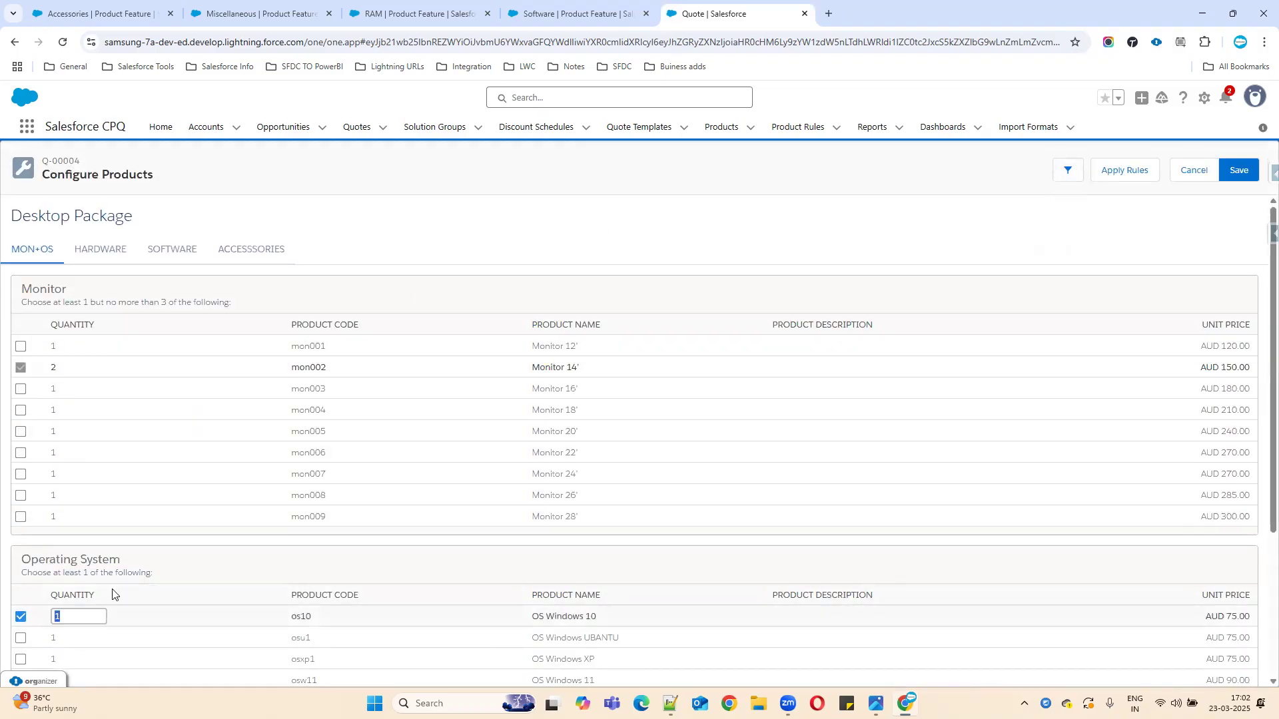
{"action": "scroll", "coordinate": [323, 545], "scroll_direction": "down", "scroll_amount": 2}
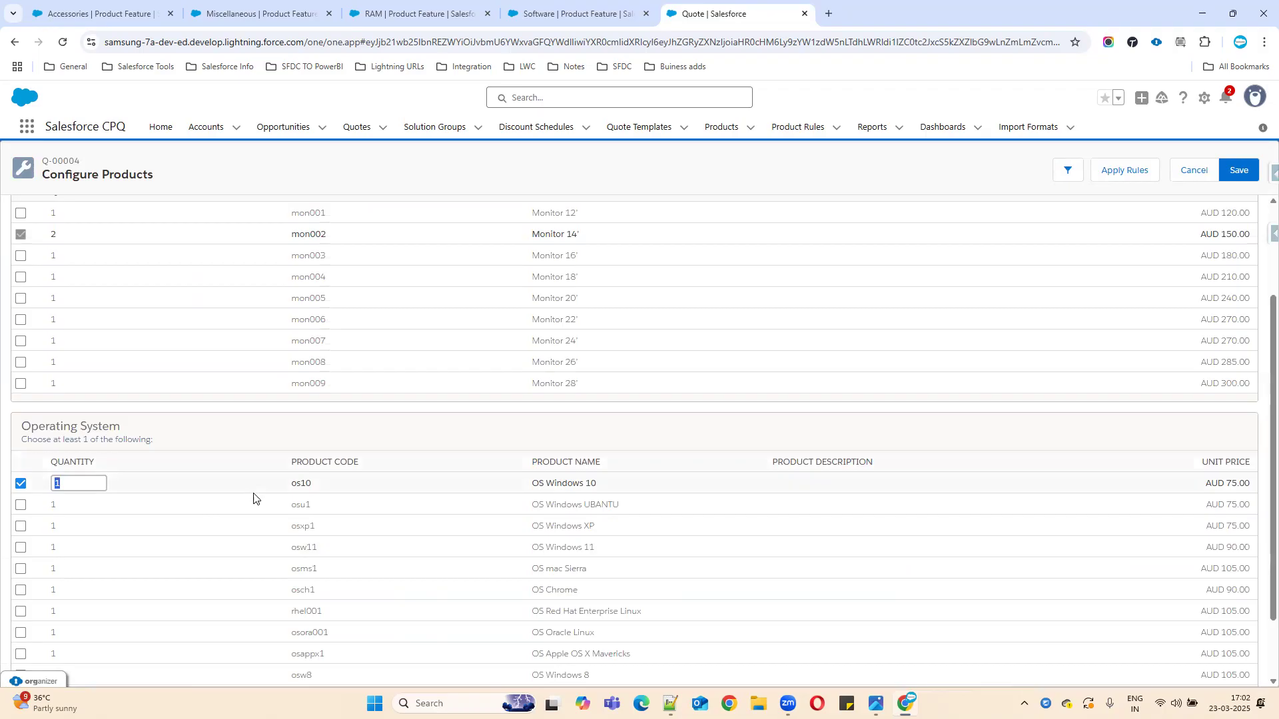
{"action": "scroll", "coordinate": [275, 521], "scroll_direction": "up", "scroll_amount": 3}
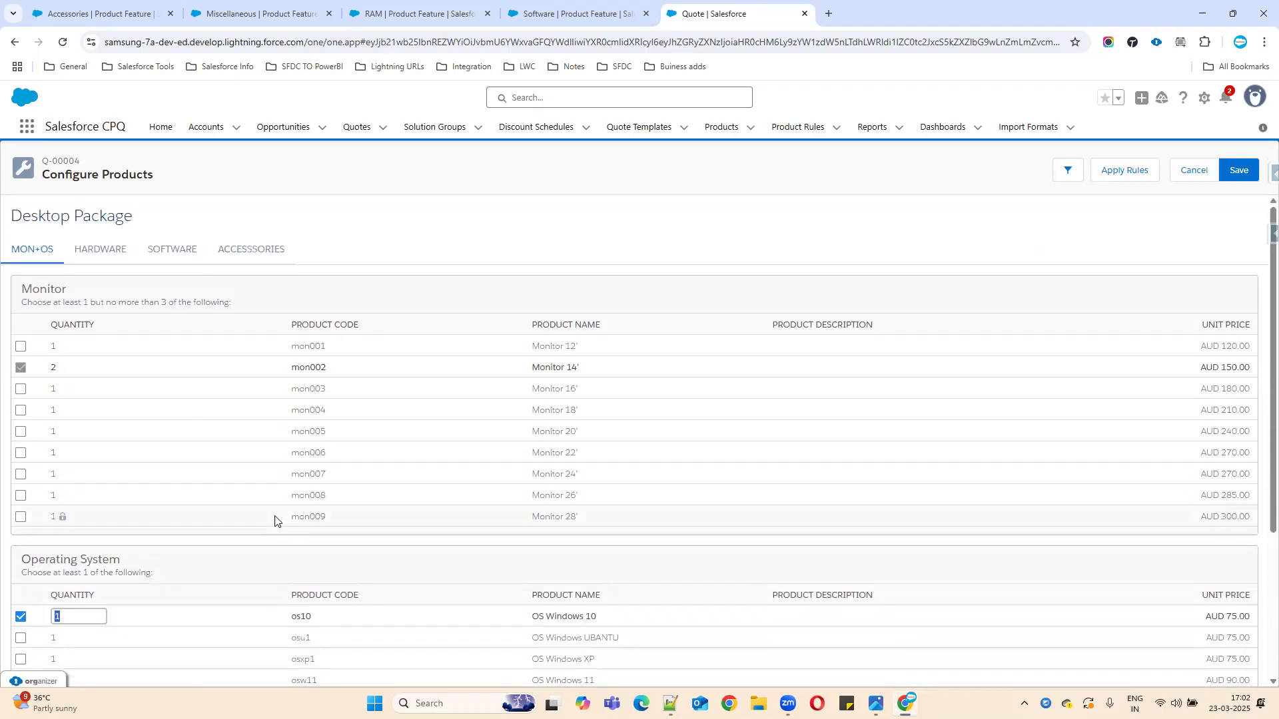
{"action": "left_click", "coordinate": [87, 264]}
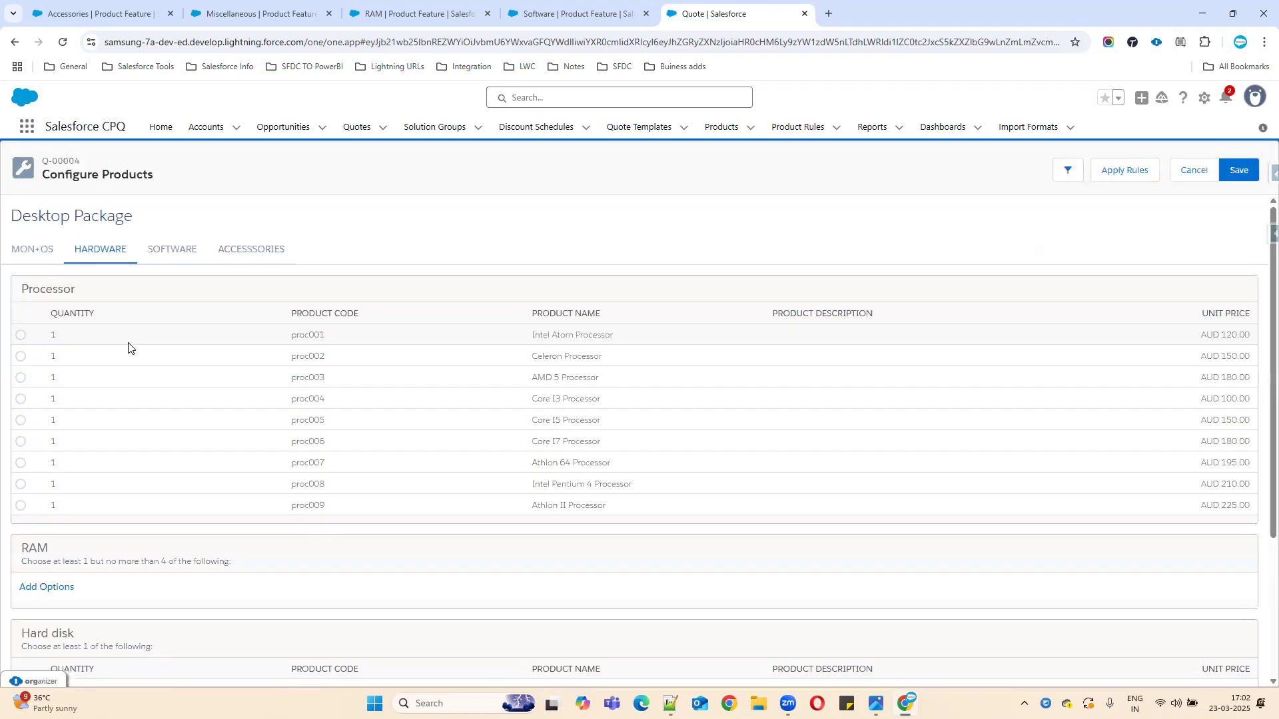
Step: Select Intel Atom Processor in the Processor feature and check the Add selection method line in the Notepad++ notes
{"action": "left_click", "coordinate": [20, 335]}
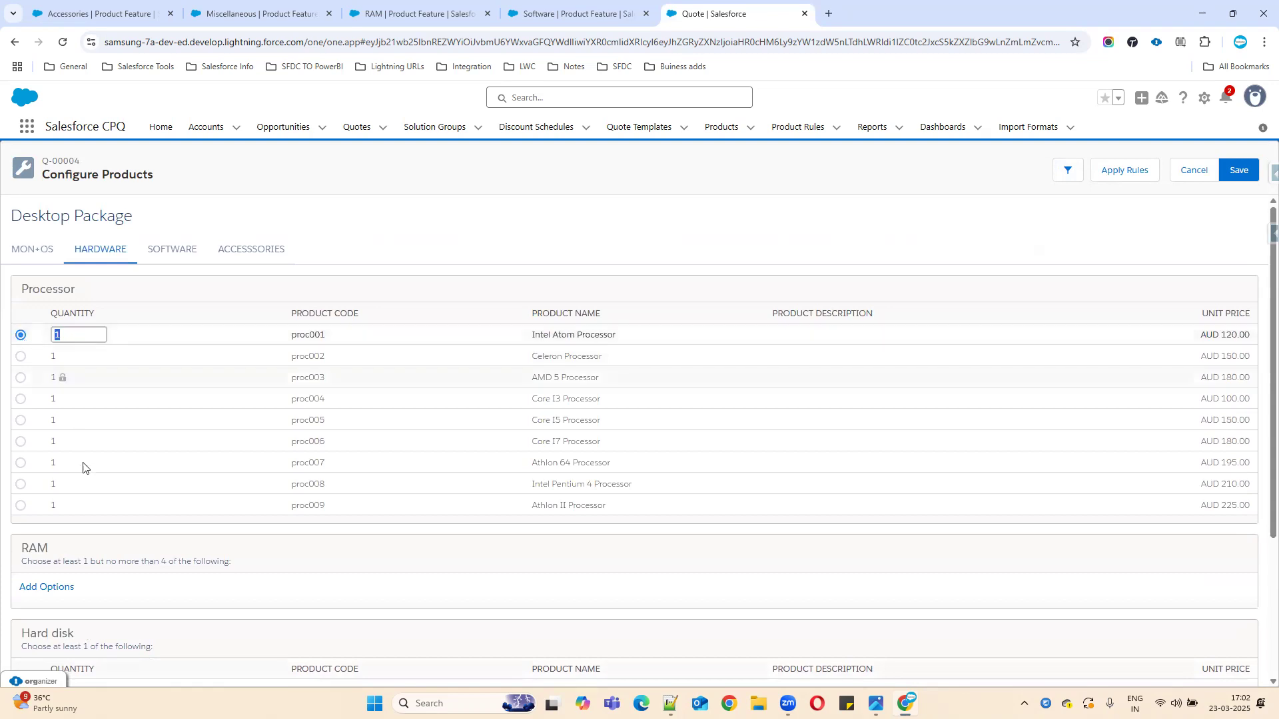
{"action": "left_click_drag", "start_coordinate": [51, 551], "coordinate": [2, 550]}
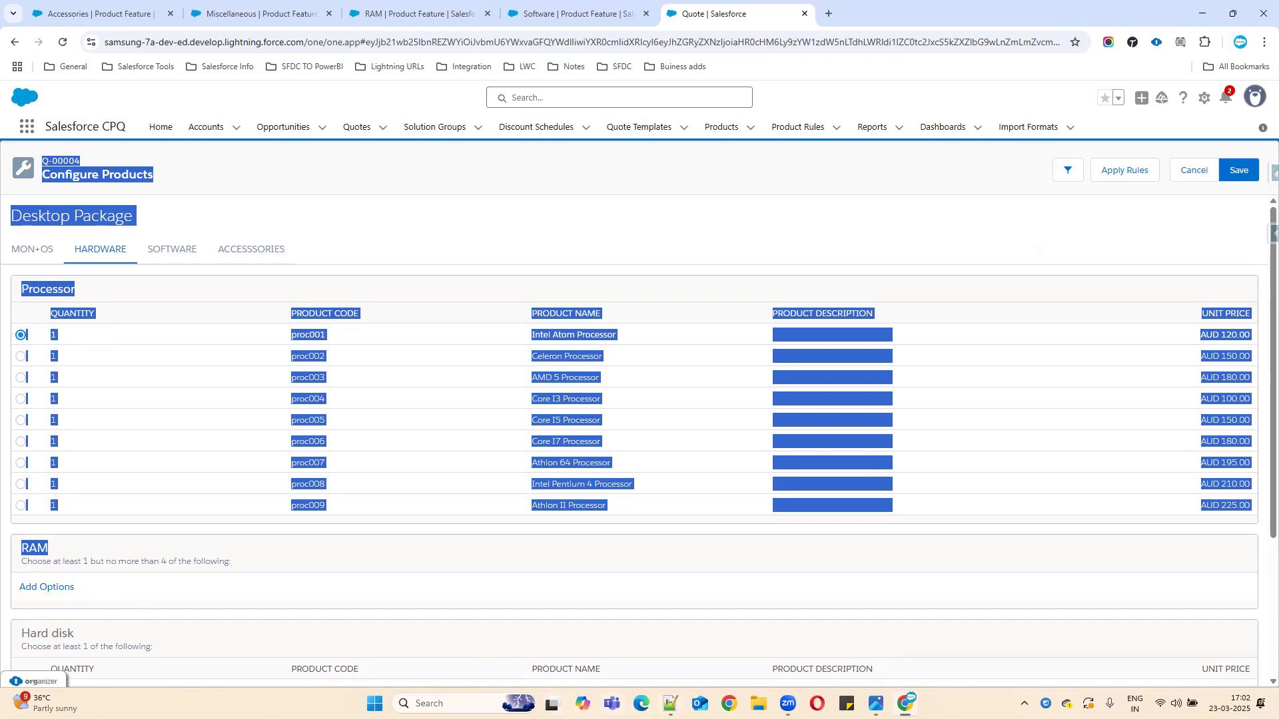
{"action": "left_click", "coordinate": [671, 703]}
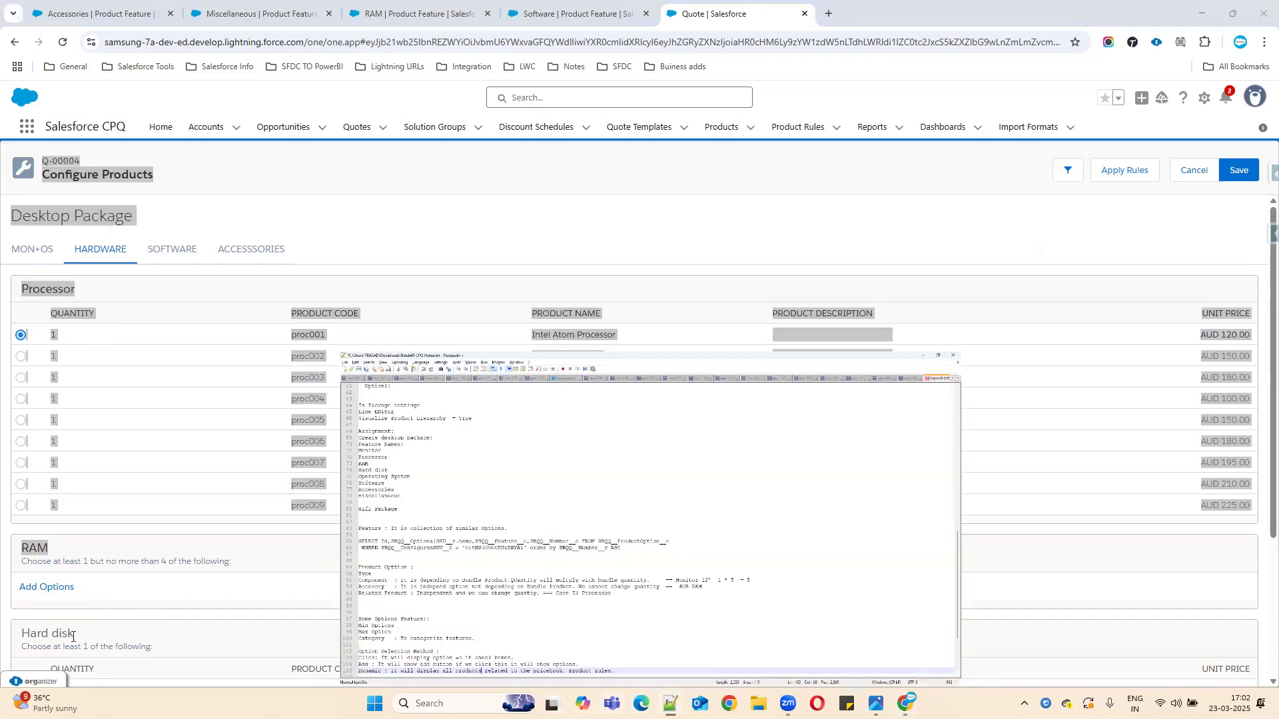
{"action": "left_click_drag", "start_coordinate": [72, 639], "coordinate": [25, 643]}
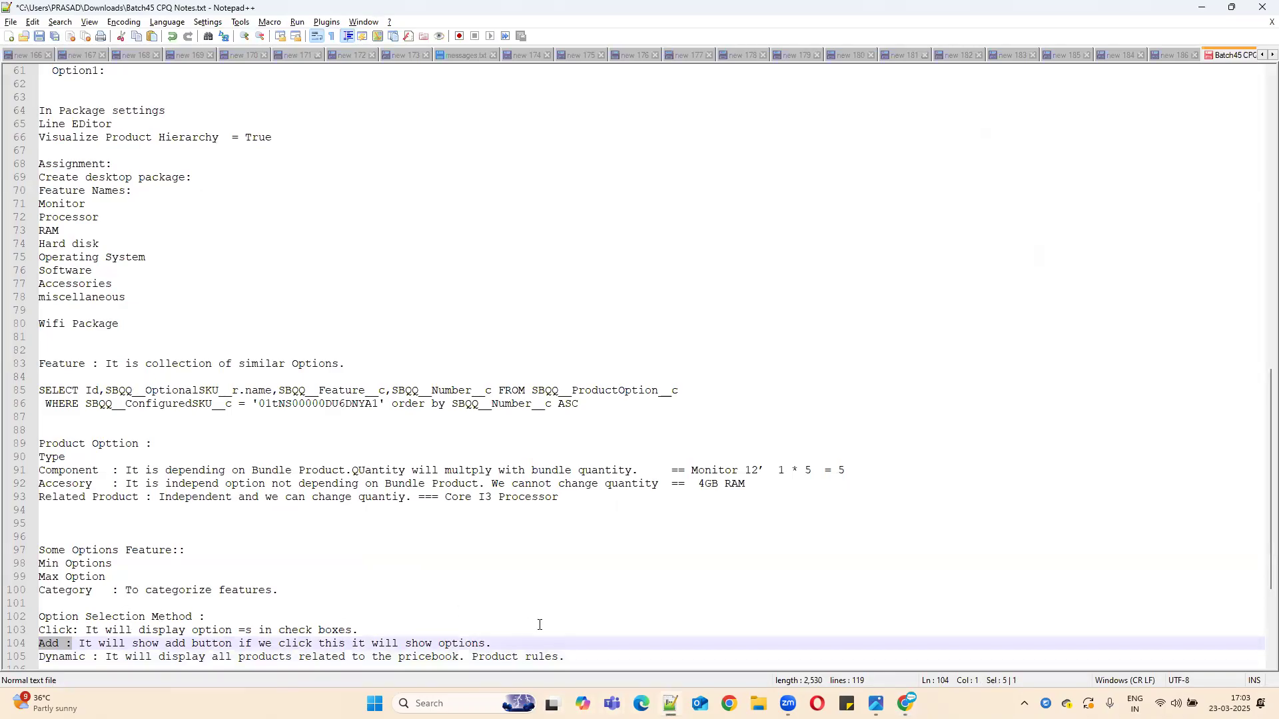
{"action": "left_click", "coordinate": [1194, 12]}
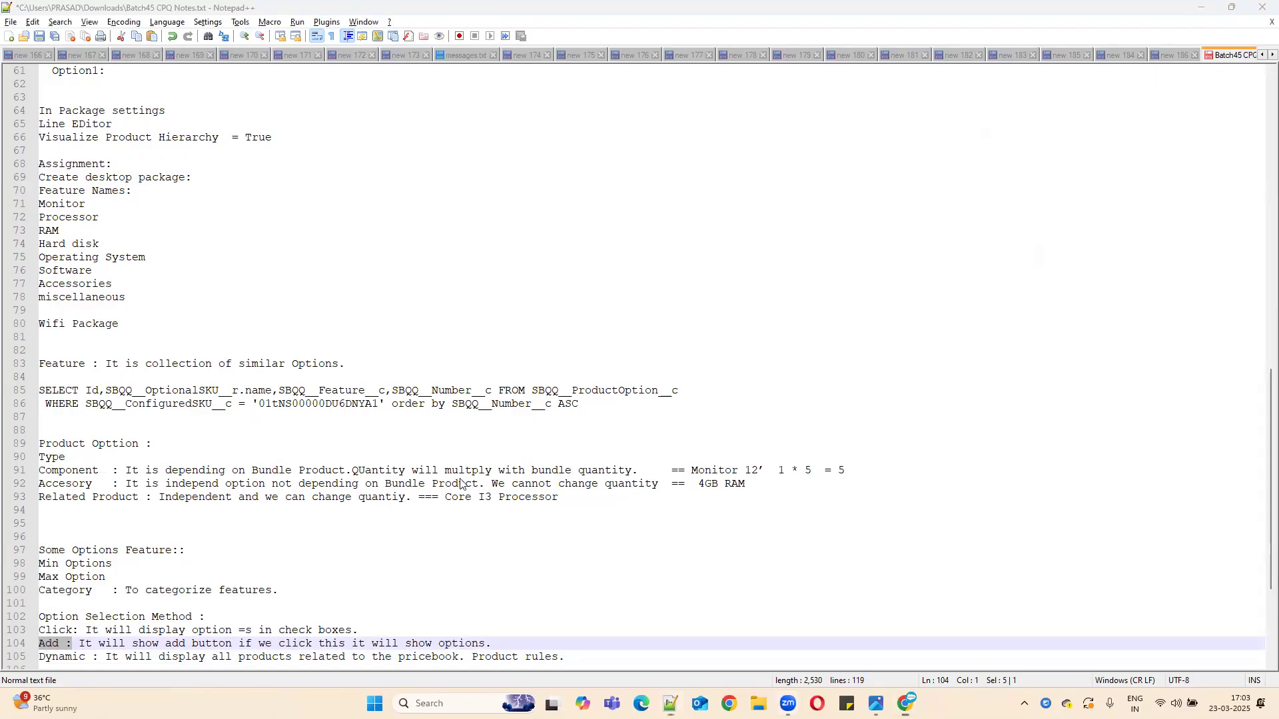
{"action": "left_click", "coordinate": [1201, 8]}
Step: Add the 4GB RAM and 8GB RAM options to the RAM feature and look over the Hardware category
{"action": "left_click", "coordinate": [44, 589]}
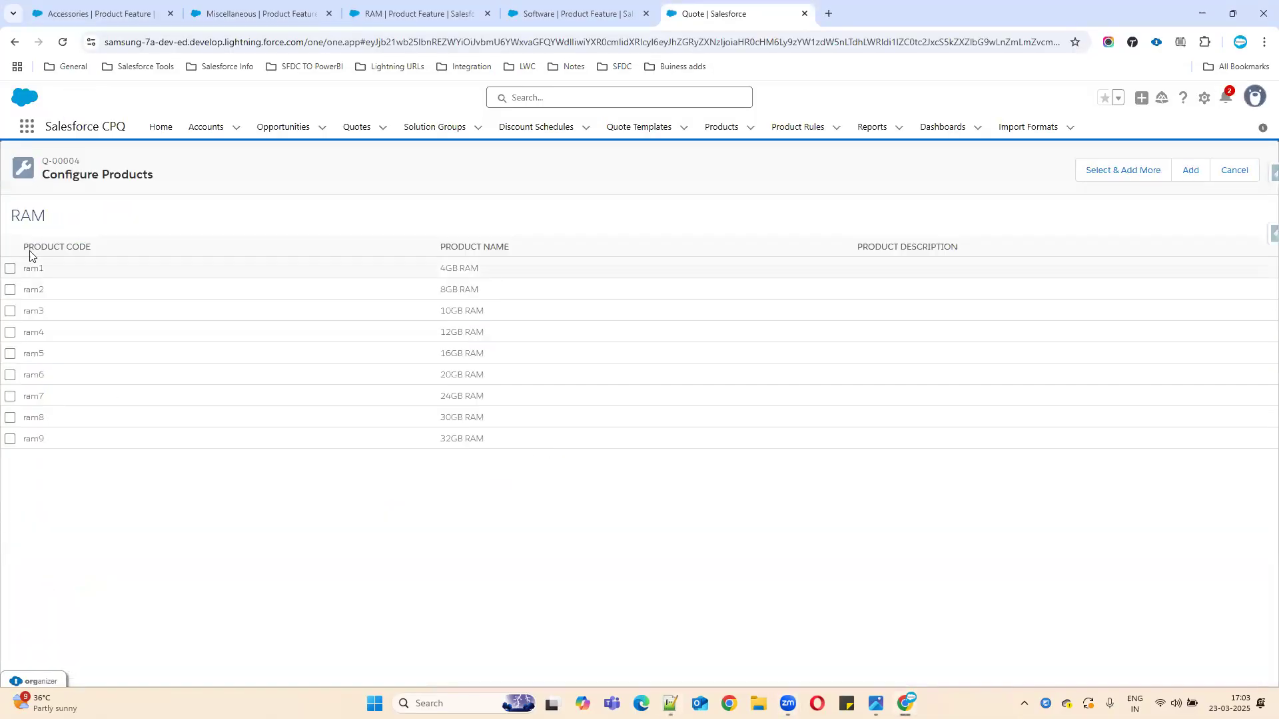
{"action": "left_click", "coordinate": [10, 268]}
{"action": "left_click", "coordinate": [10, 290]}
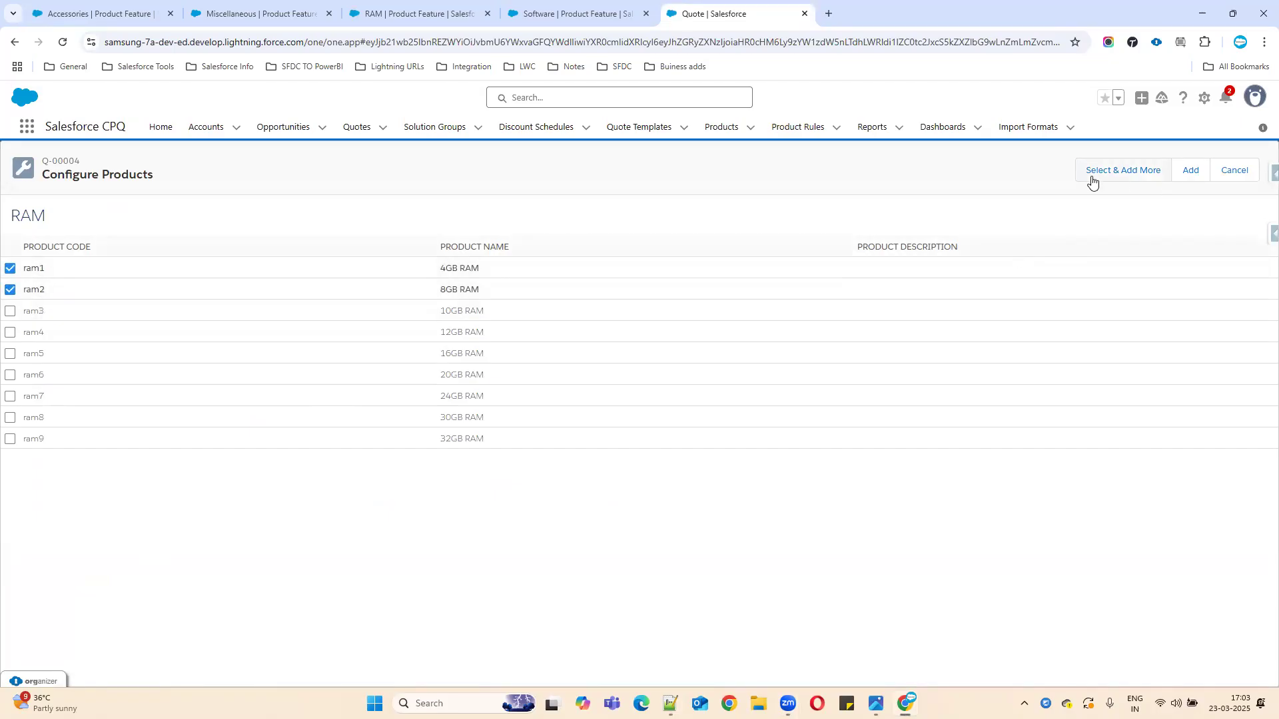
{"action": "left_click", "coordinate": [1191, 172]}
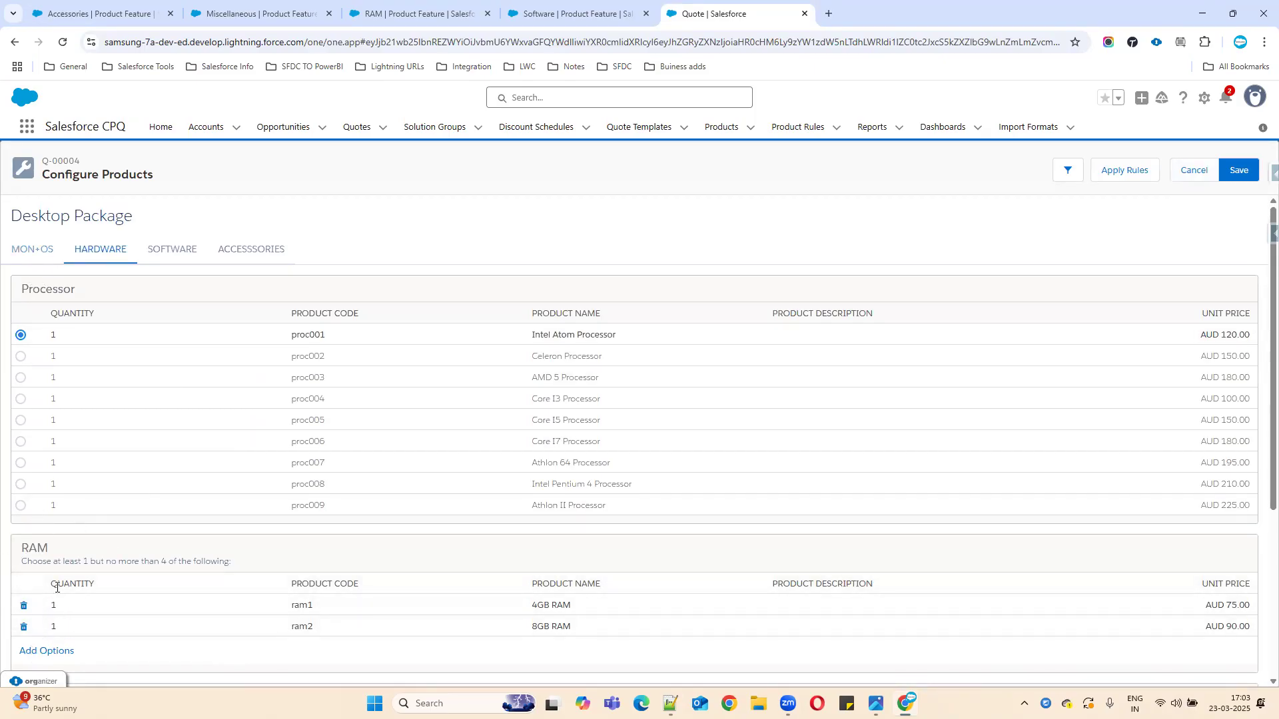
{"action": "scroll", "coordinate": [240, 609], "scroll_direction": "down", "scroll_amount": 3}
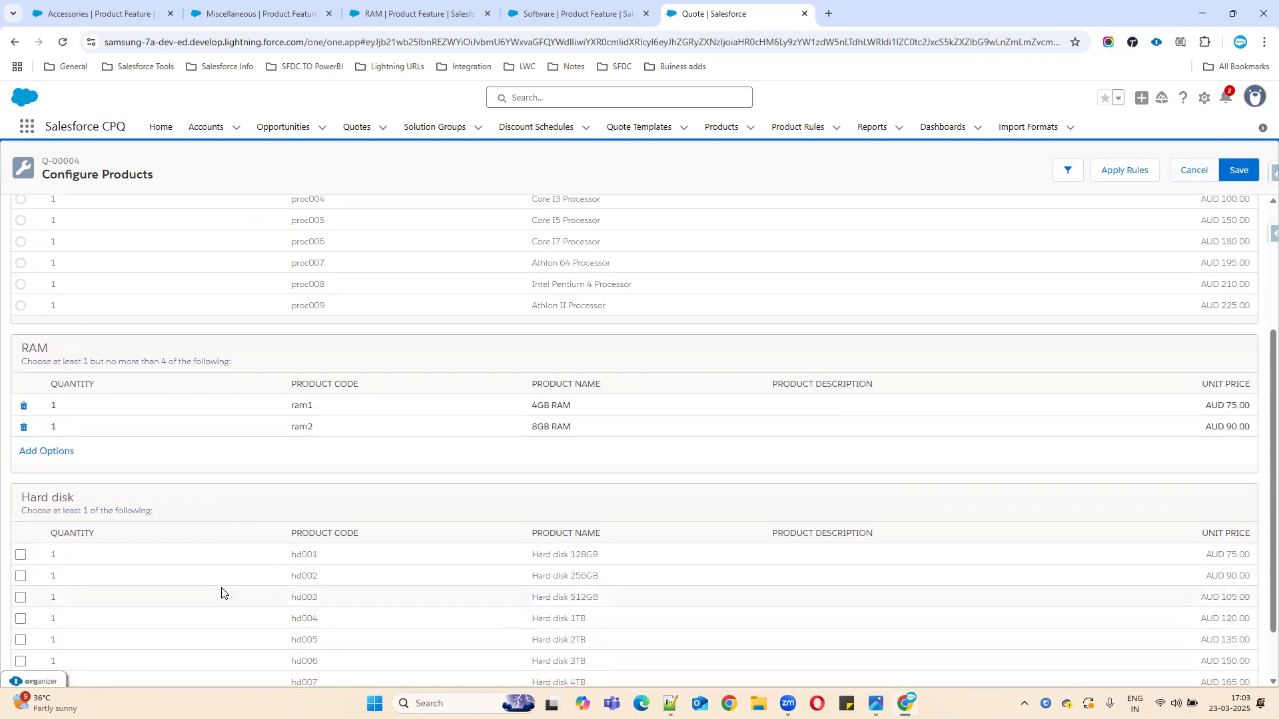
{"action": "scroll", "coordinate": [222, 594], "scroll_direction": "down", "scroll_amount": 1}
{"action": "scroll", "coordinate": [190, 591], "scroll_direction": "up", "scroll_amount": 4}
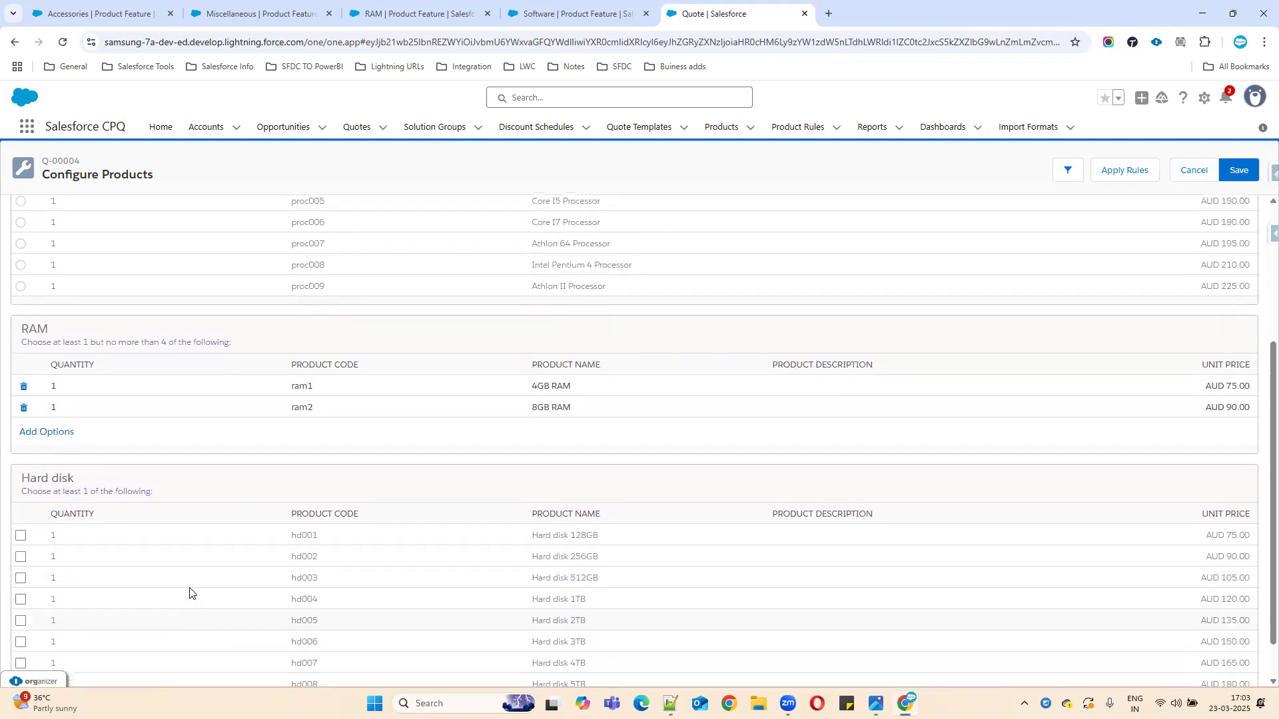
Step: Check the Software and Accessories categories, view the options offered for the Accessories feature, and leave that list without adding any
{"action": "left_click", "coordinate": [174, 260]}
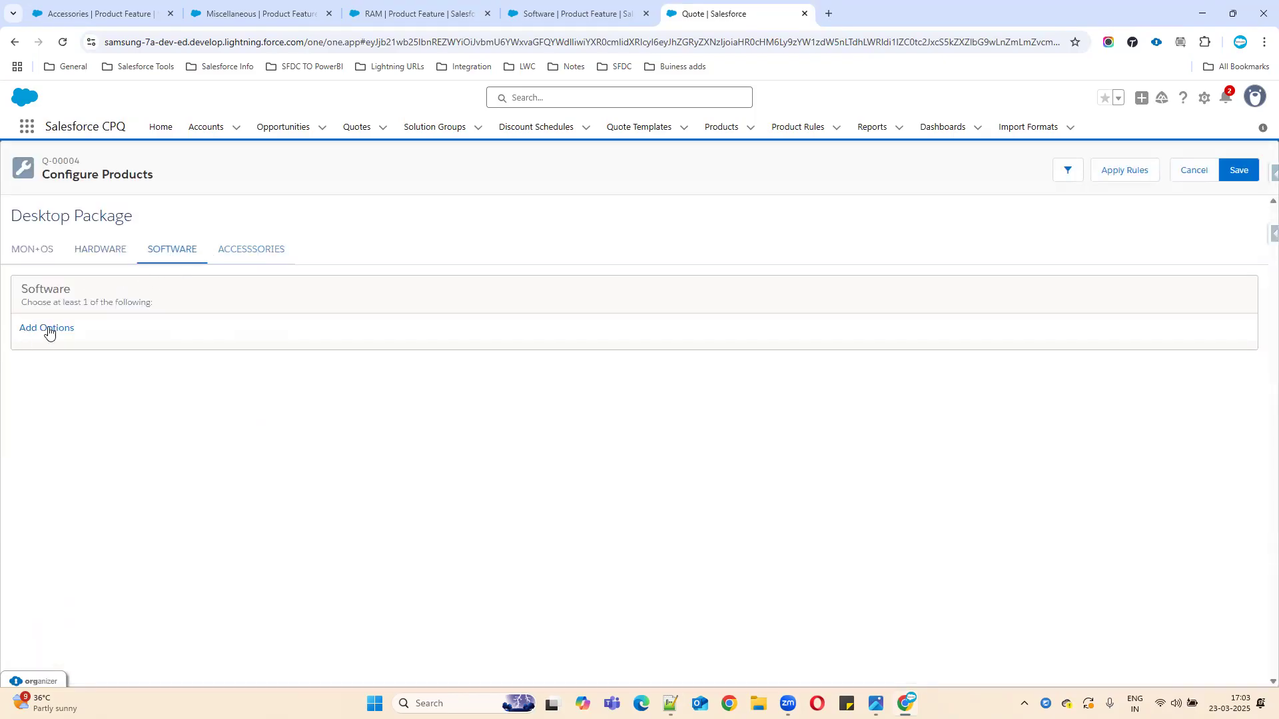
{"action": "left_click", "coordinate": [244, 255]}
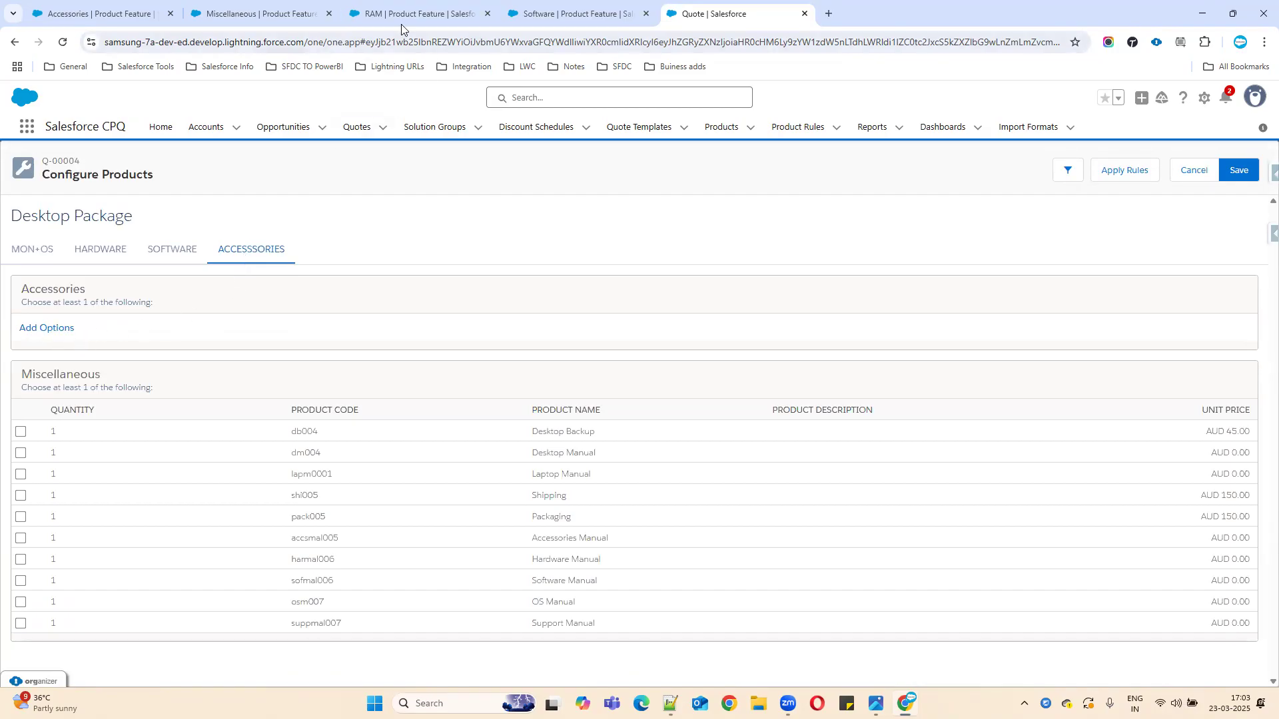
{"action": "left_click", "coordinate": [37, 326]}
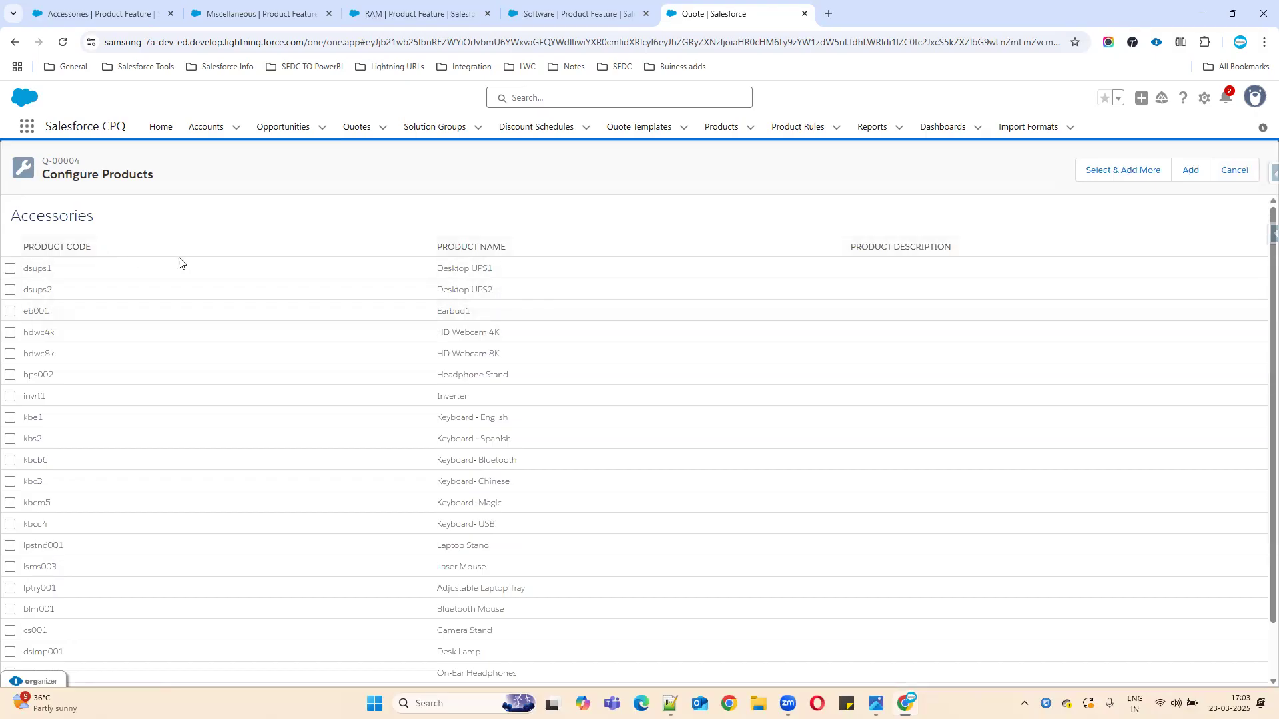
{"action": "double_click", "coordinate": [157, 211]}
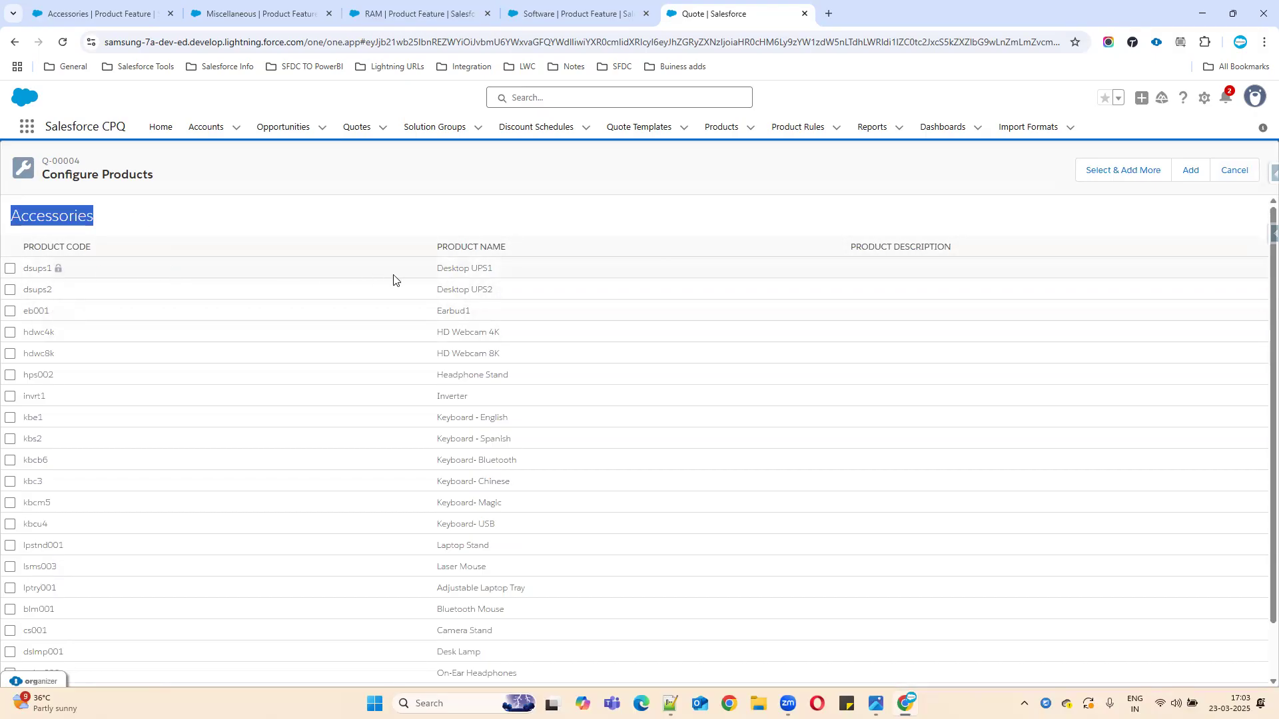
{"action": "scroll", "coordinate": [499, 445], "scroll_direction": "down", "scroll_amount": 1}
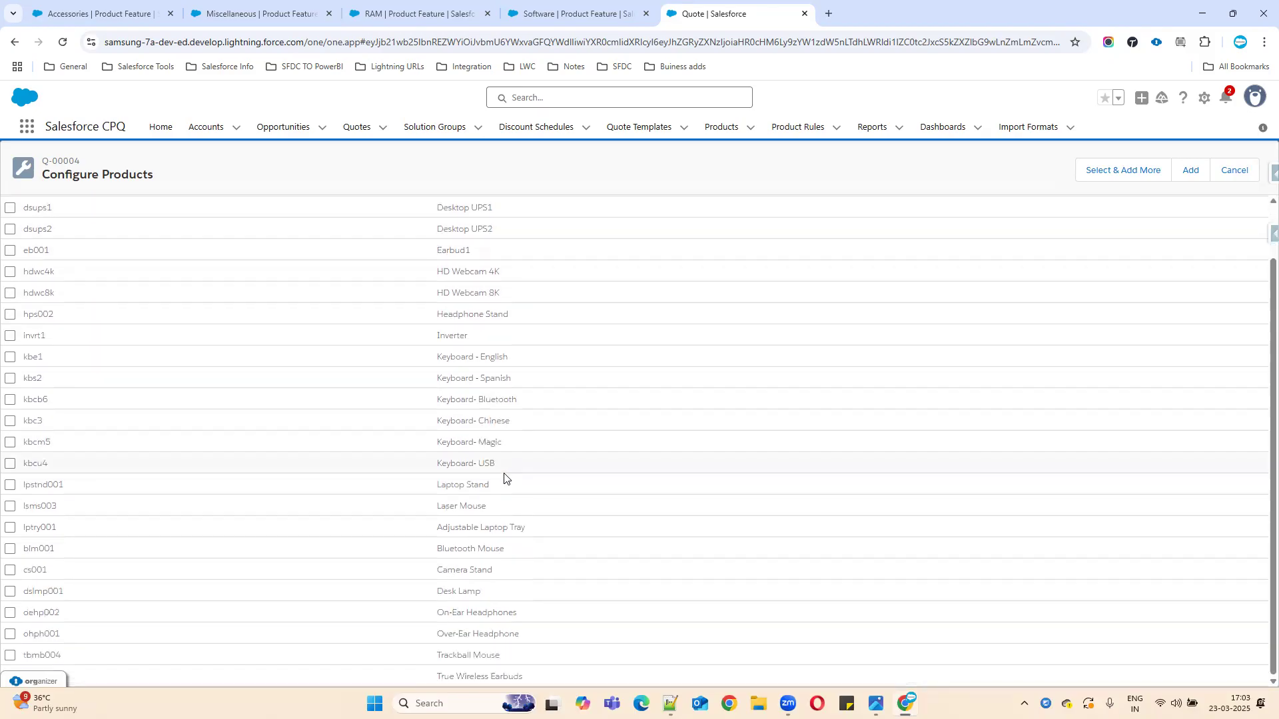
{"action": "scroll", "coordinate": [498, 445], "scroll_direction": "up", "scroll_amount": 1}
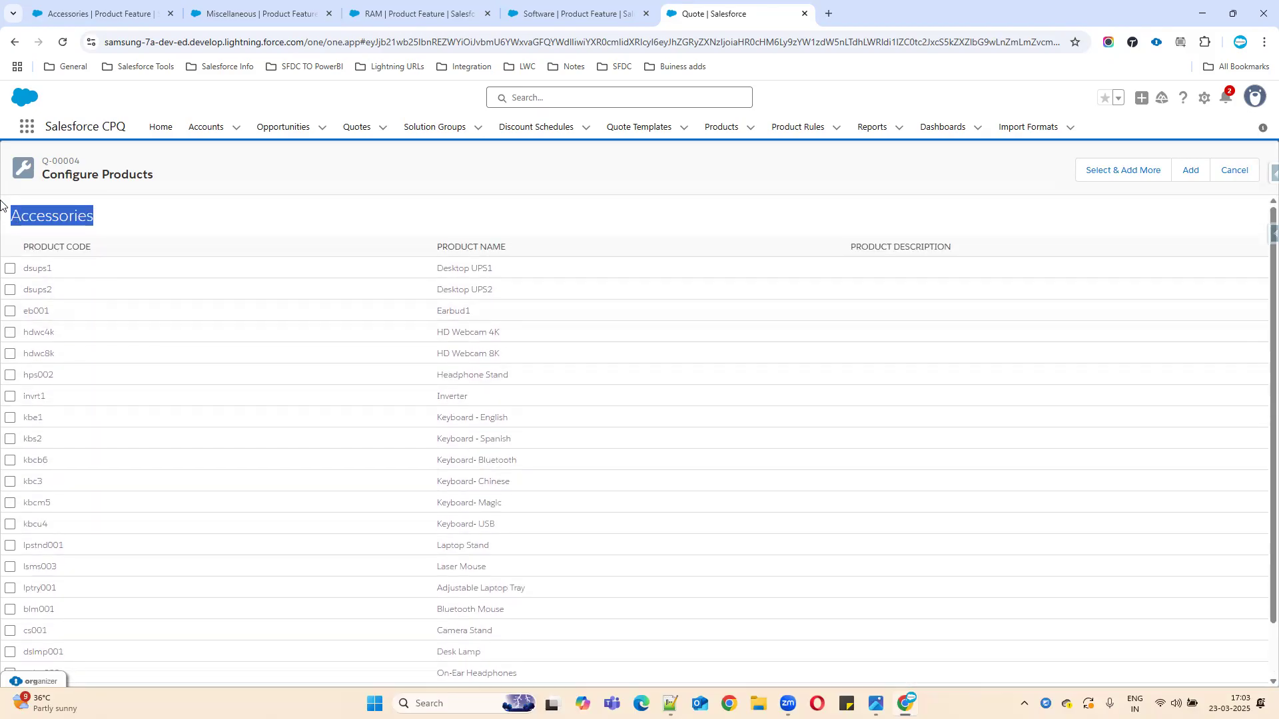
{"action": "left_click", "coordinate": [1235, 174]}
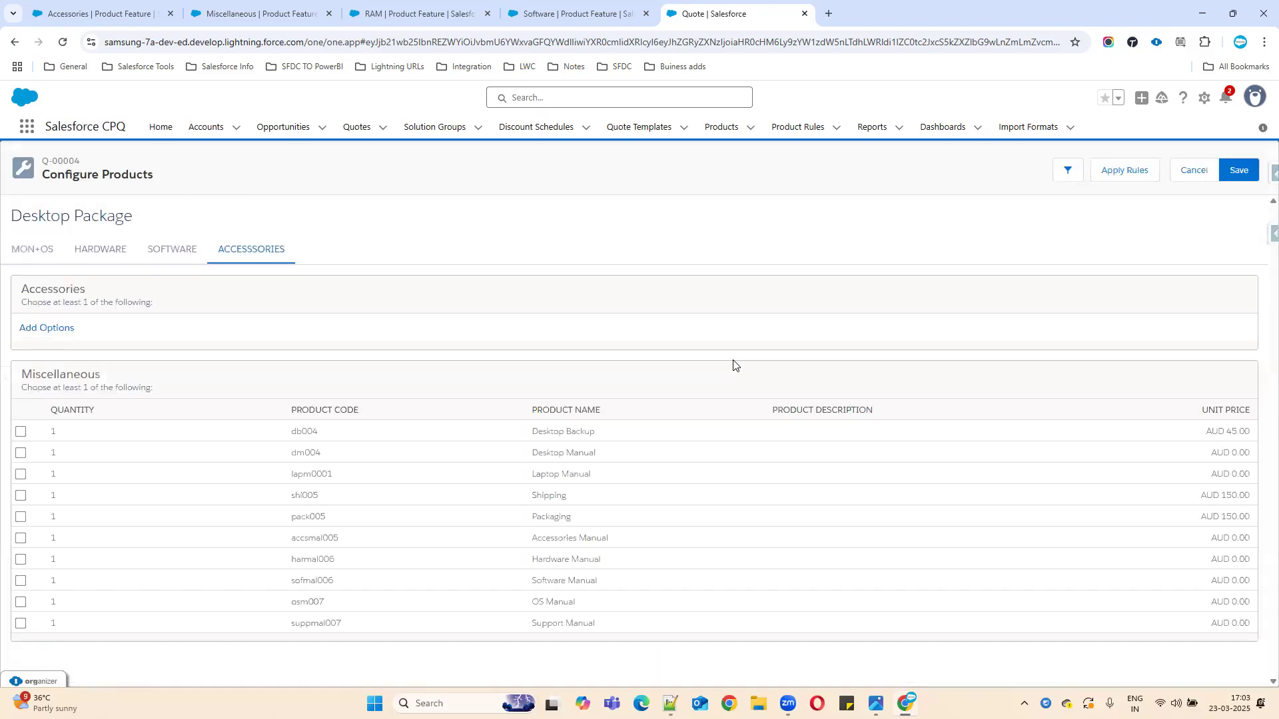
Step: Open the Software feature's option list and examine which products the Dynamic method offers
{"action": "left_click", "coordinate": [175, 251]}
{"action": "left_click", "coordinate": [47, 329]}
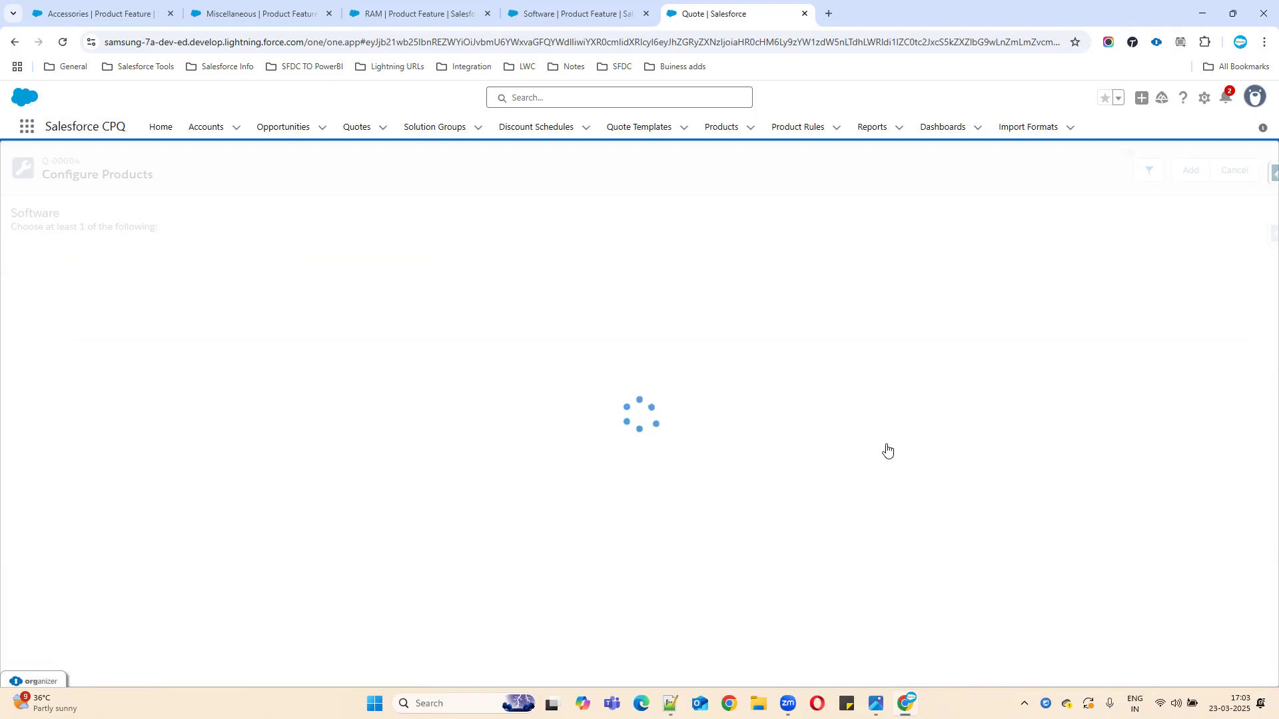
{"action": "left_click_drag", "start_coordinate": [285, 285], "coordinate": [315, 674]}
{"action": "left_click_drag", "start_coordinate": [5, 213], "coordinate": [311, 229]}
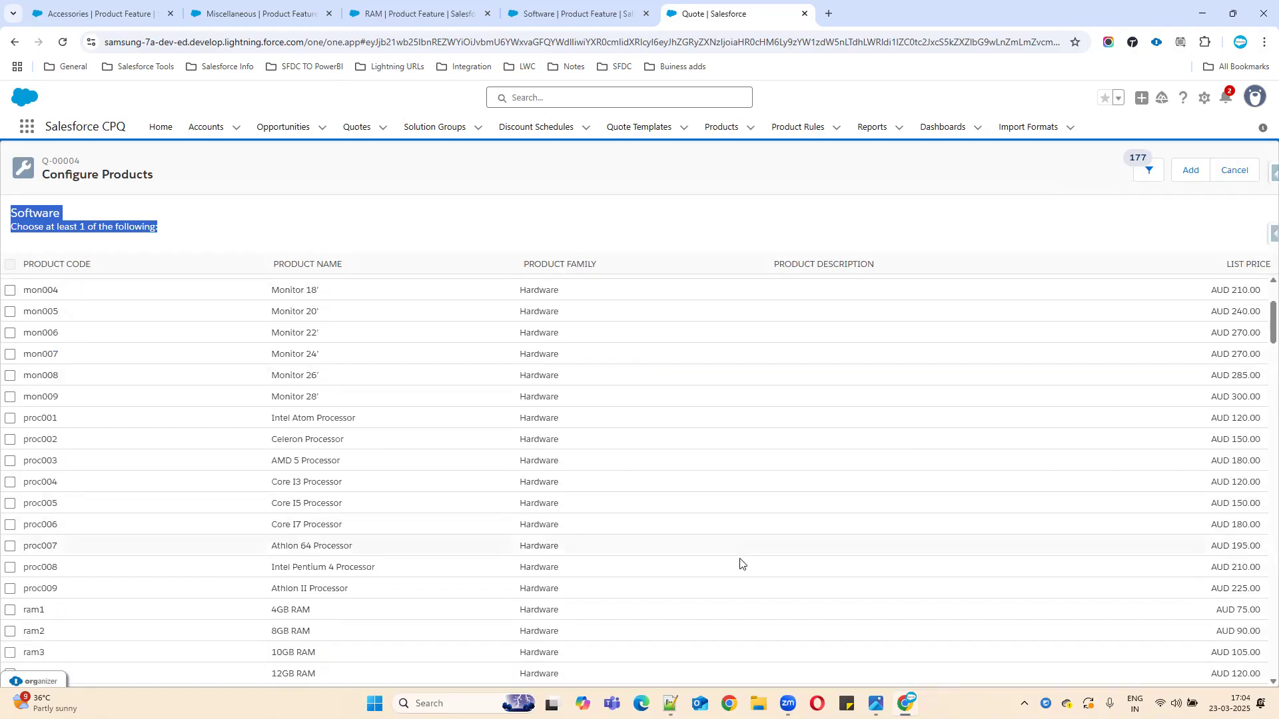
Step: Switch to the Notepad++ notes and correct "option =s" to "options" in the Click method line
{"action": "left_click", "coordinate": [670, 703]}
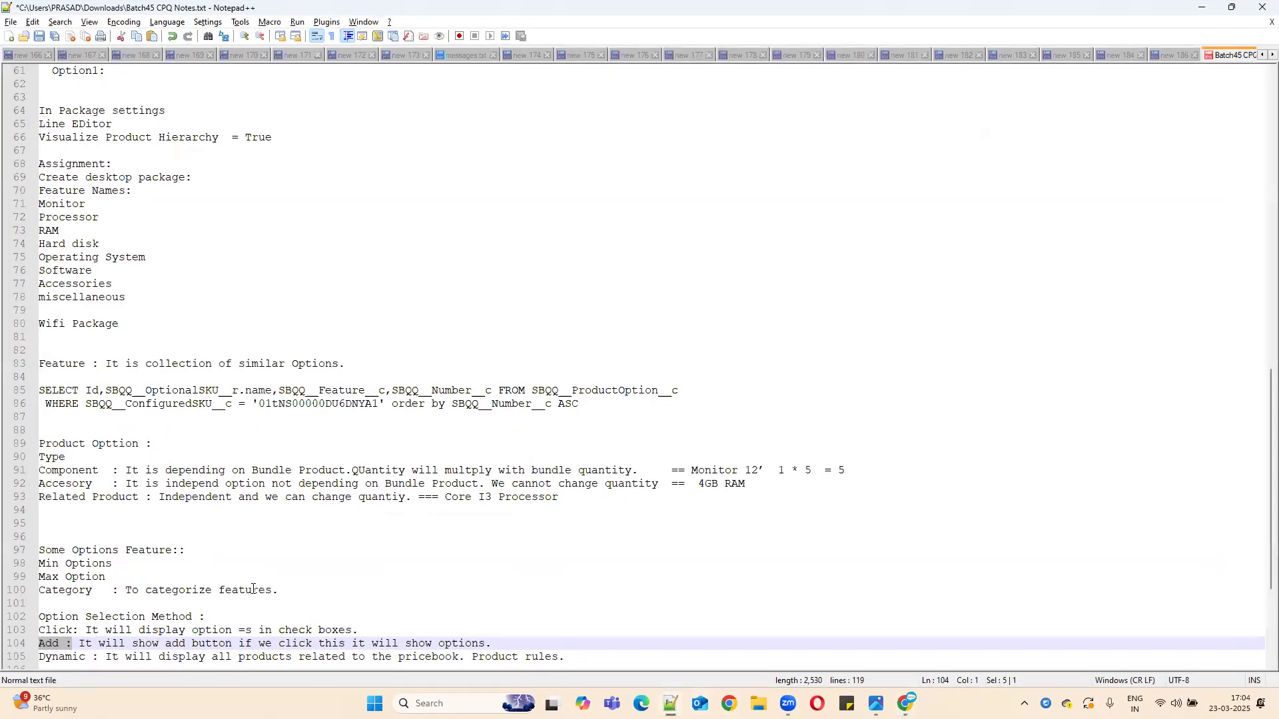
{"action": "left_click_drag", "start_coordinate": [81, 630], "coordinate": [378, 628]}
{"action": "left_click", "coordinate": [247, 631]}
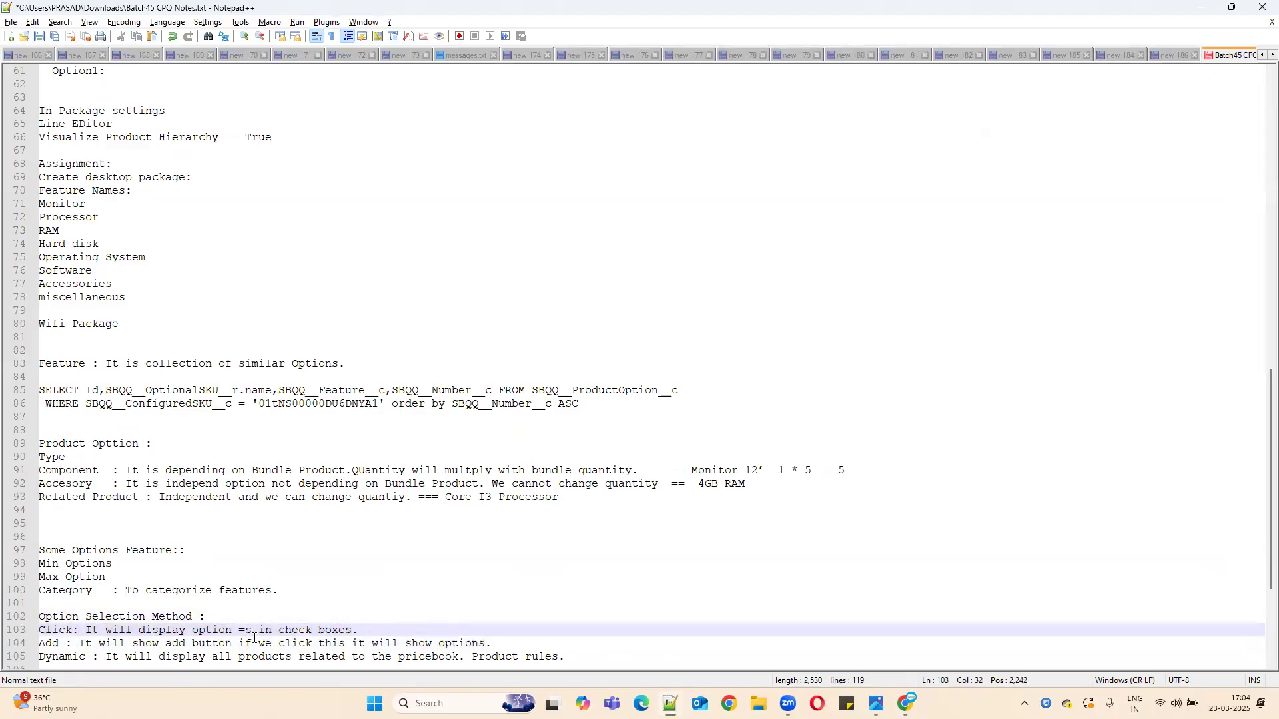
{"action": "key", "text": "BackSpace"}
{"action": "key", "text": "BackSpace"}
Step: Review the Click, Add and Dynamic selection method notes, then return to the quote configuration in Salesforce
{"action": "left_click", "coordinate": [74, 645]}
{"action": "key", "text": "shift+Left"}
{"action": "key", "text": "shift+Left"}
{"action": "key", "text": "shift+Left"}
{"action": "key", "text": "shift+Left"}
{"action": "key", "text": "shift+Left"}
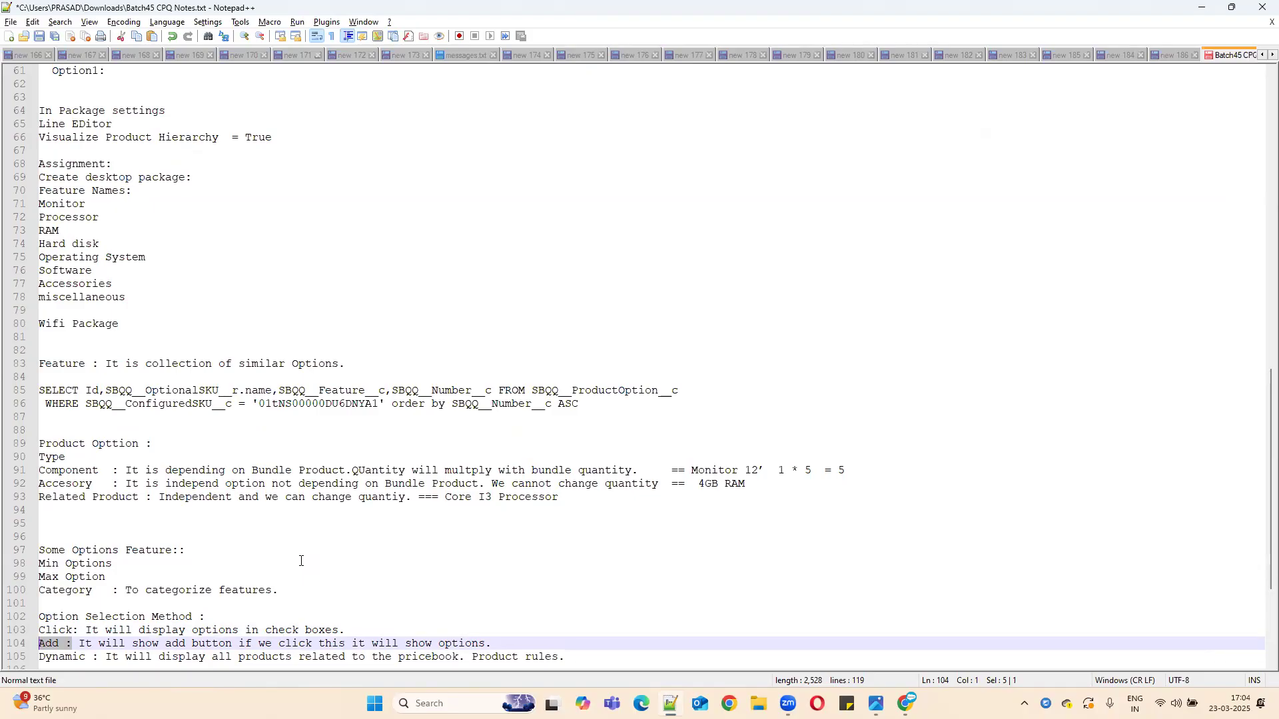
{"action": "left_click_drag", "start_coordinate": [513, 643], "coordinate": [1, 659]}
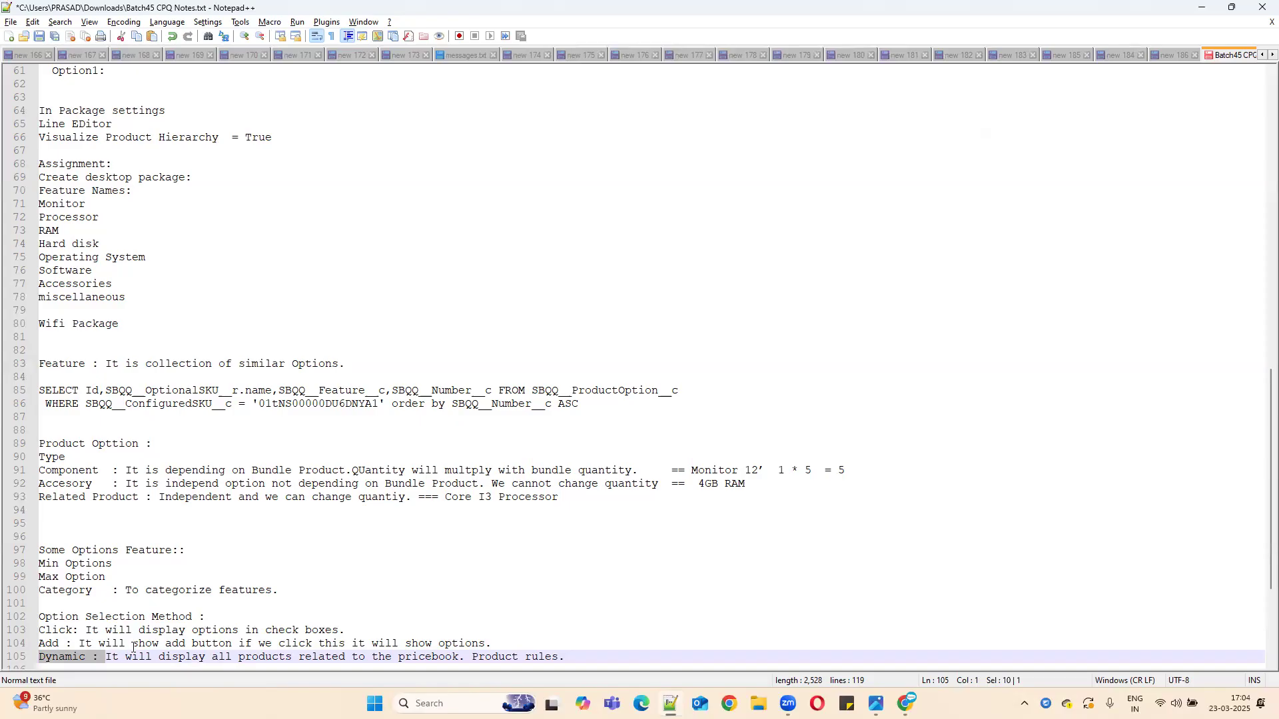
{"action": "left_click", "coordinate": [227, 608]}
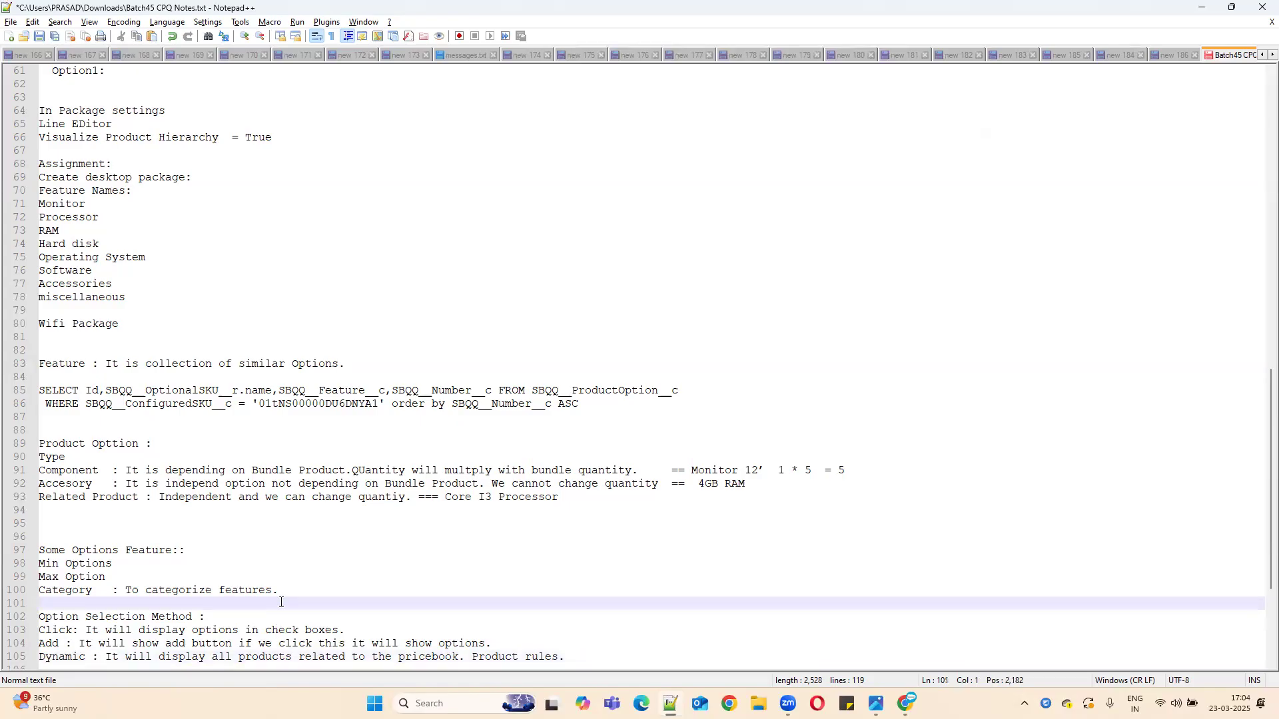
{"action": "left_click_drag", "start_coordinate": [573, 657], "coordinate": [18, 587]}
{"action": "left_click", "coordinate": [386, 577]}
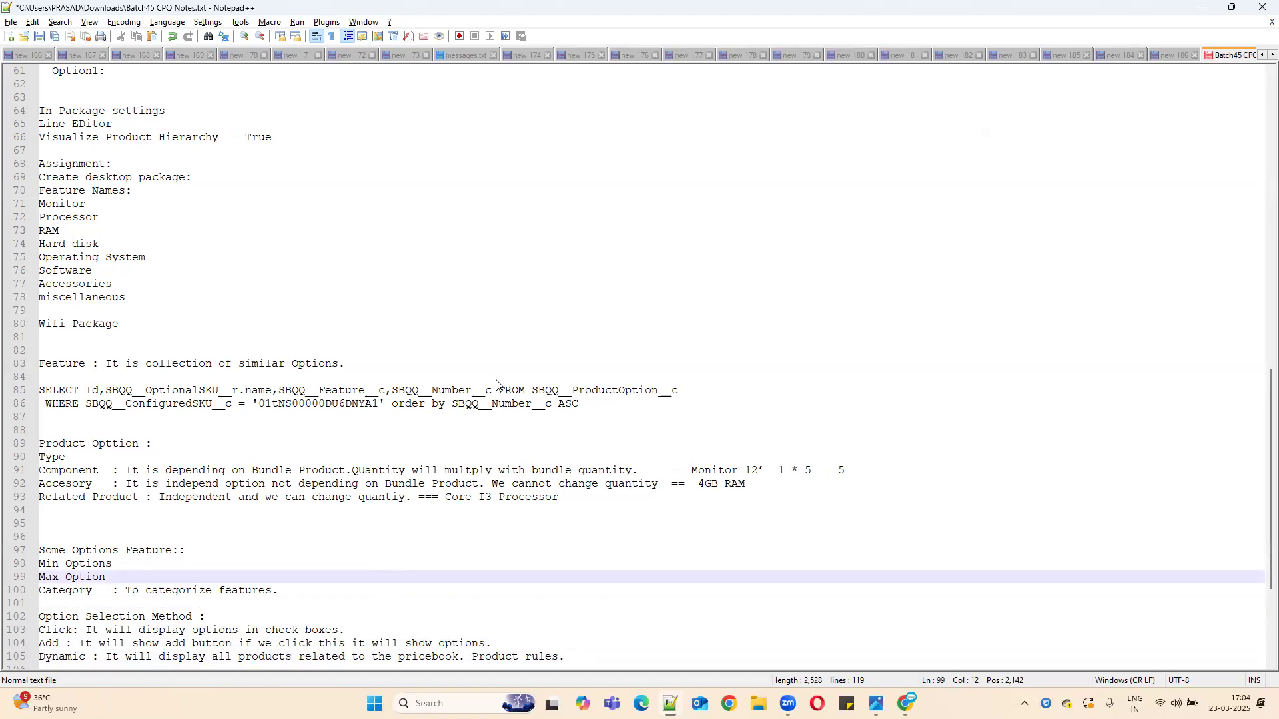
{"action": "double_click", "coordinate": [52, 630]}
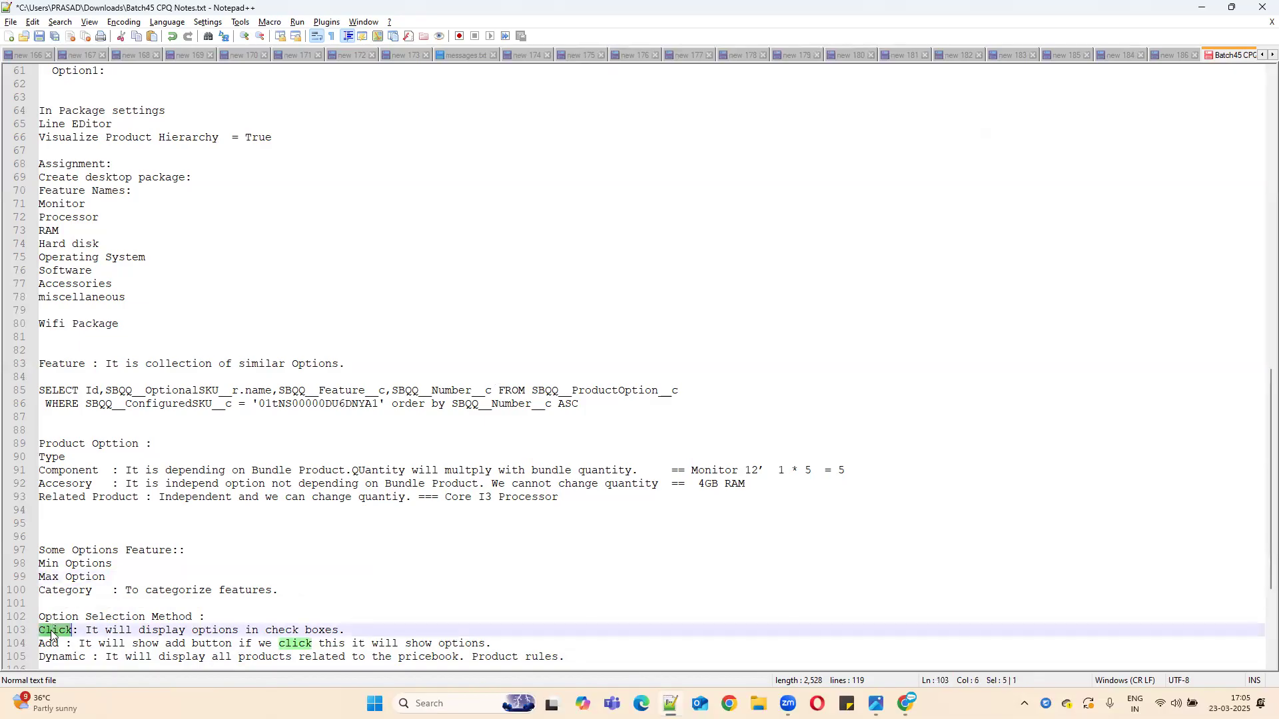
{"action": "double_click", "coordinate": [61, 657]}
{"action": "left_click_drag", "start_coordinate": [472, 657], "coordinate": [38, 657]}
{"action": "left_click", "coordinate": [1210, 5]}
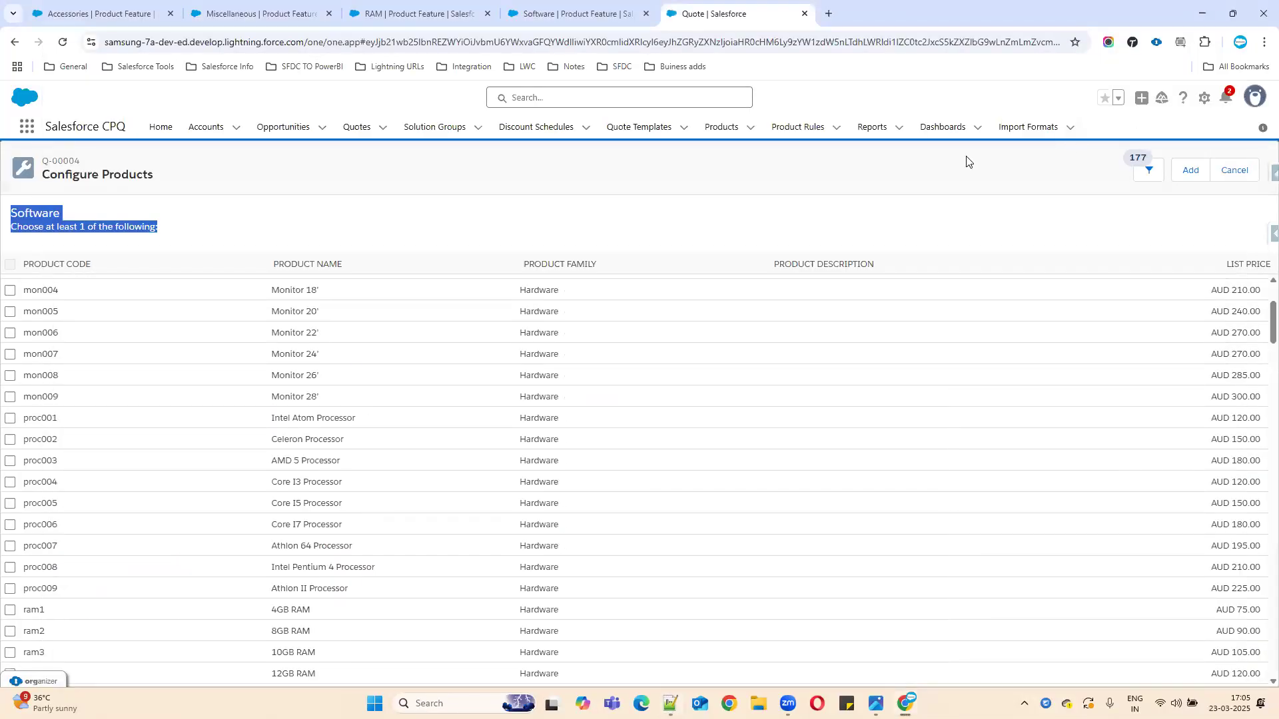
Step: Leave the Software option list without adding products and examine the Monitor feature's options in the MON+OS category
{"action": "left_click", "coordinate": [155, 246]}
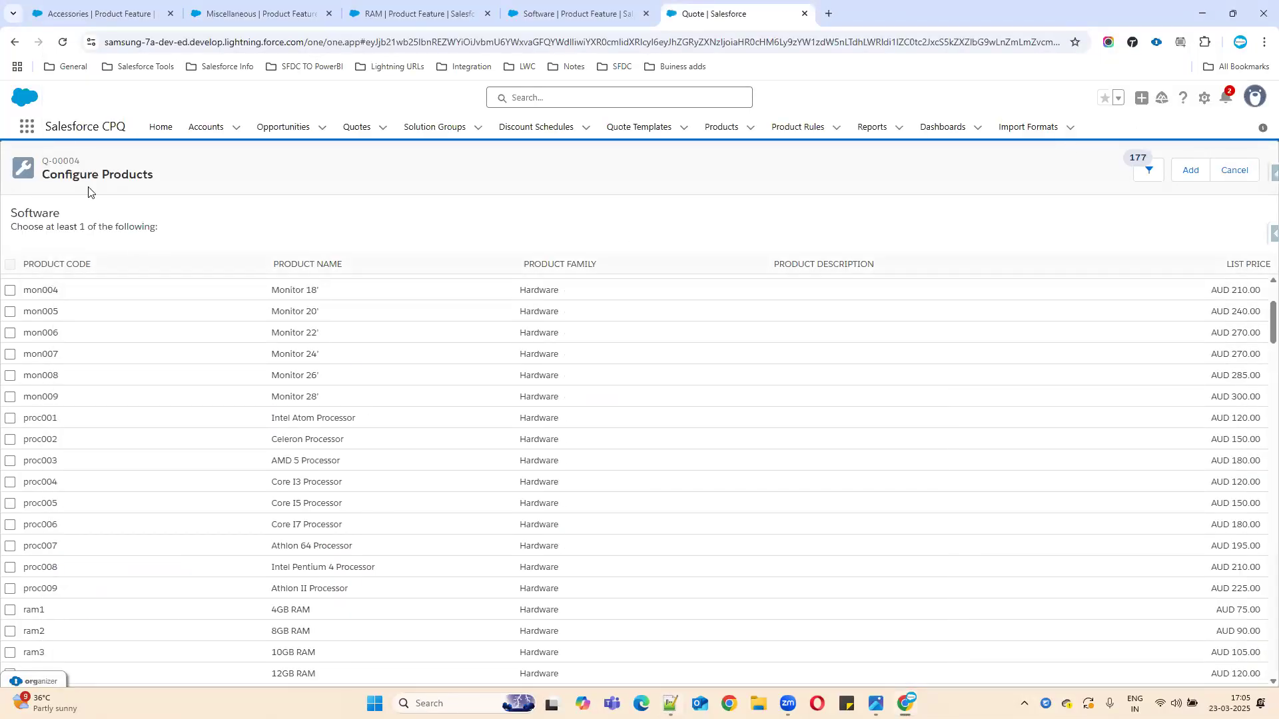
{"action": "left_click", "coordinate": [1235, 172]}
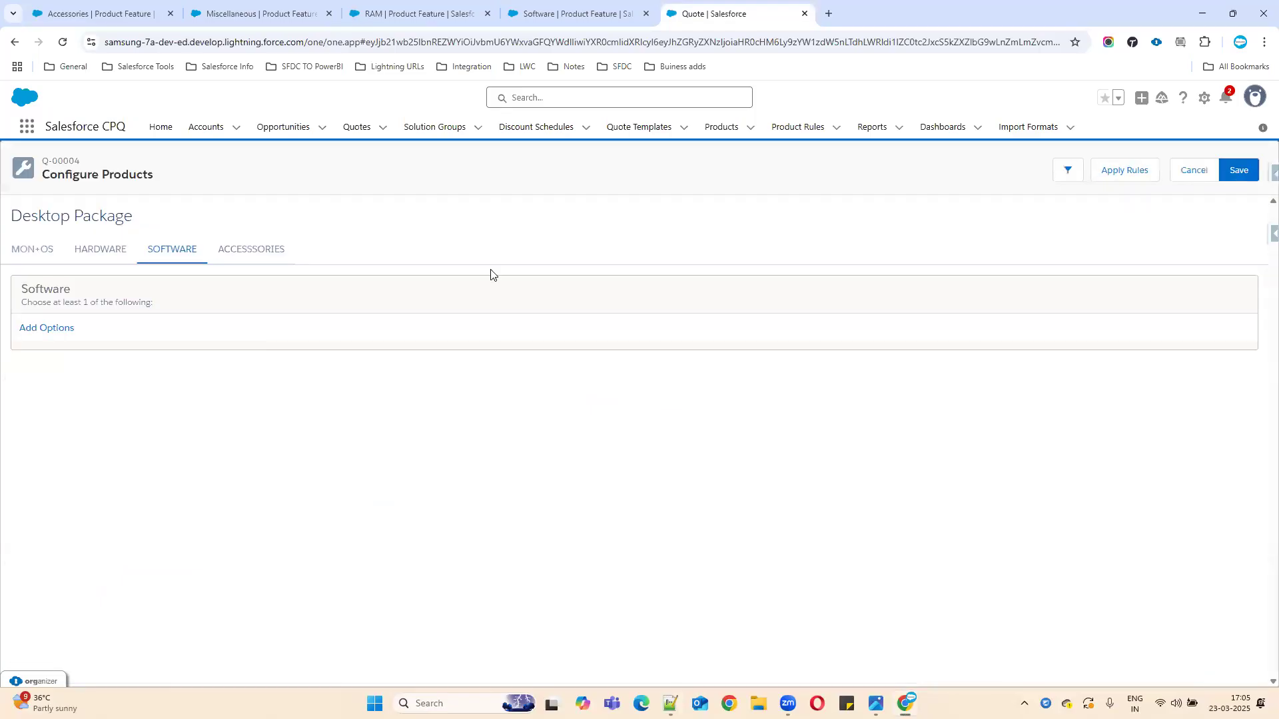
{"action": "left_click", "coordinate": [27, 251]}
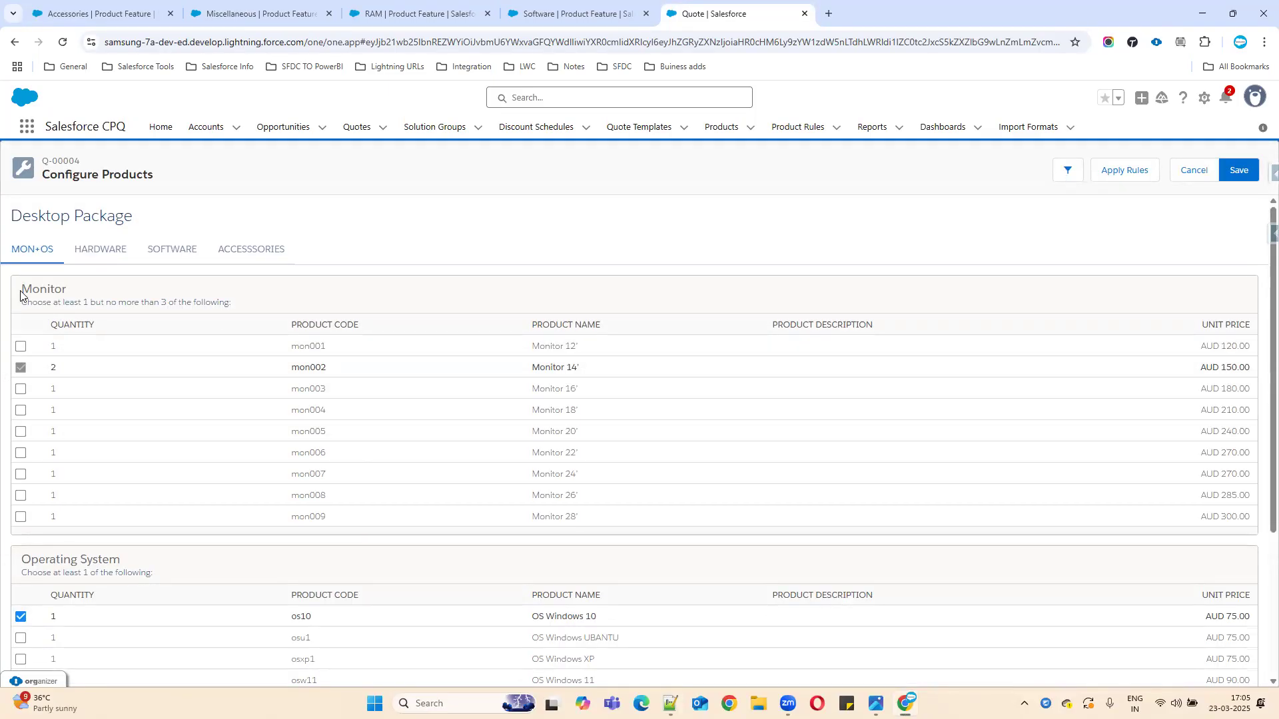
{"action": "left_click_drag", "start_coordinate": [22, 293], "coordinate": [83, 294]}
{"action": "left_click_drag", "start_coordinate": [52, 333], "coordinate": [0, 367]}
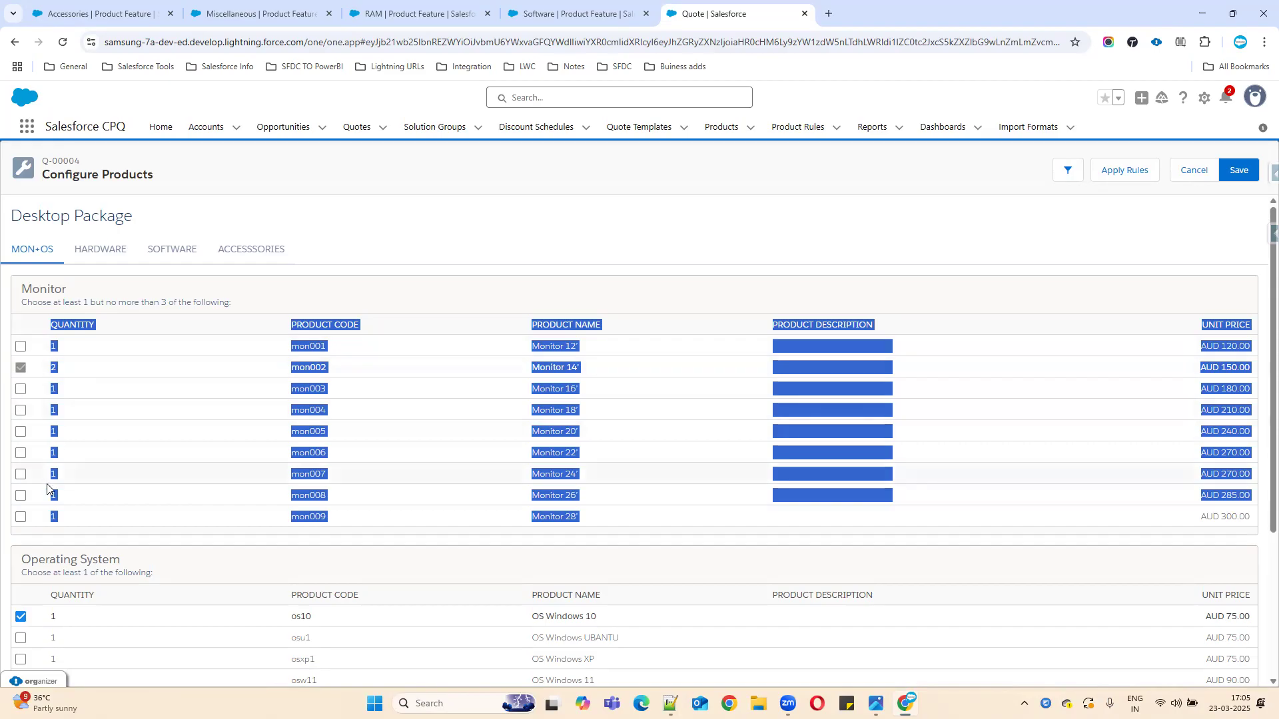
Step: Reopen the Software feature's option list and look through the product families it offers
{"action": "left_click", "coordinate": [158, 253]}
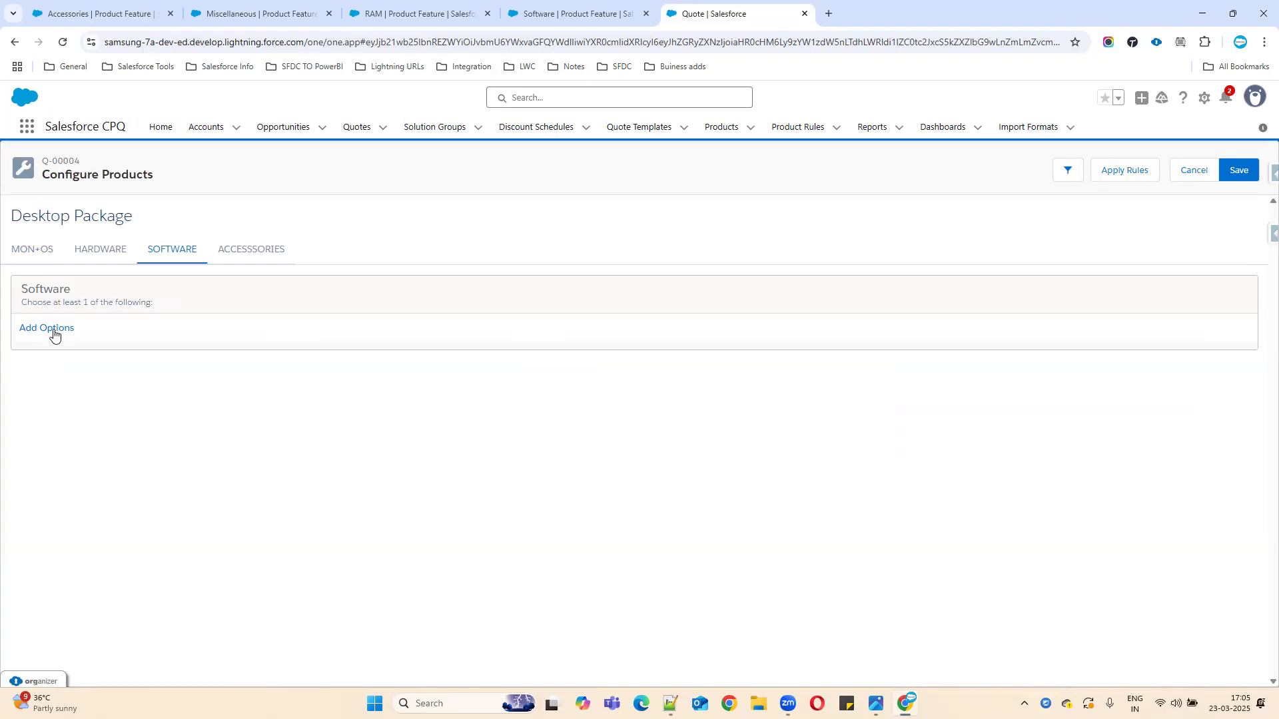
{"action": "left_click", "coordinate": [53, 328]}
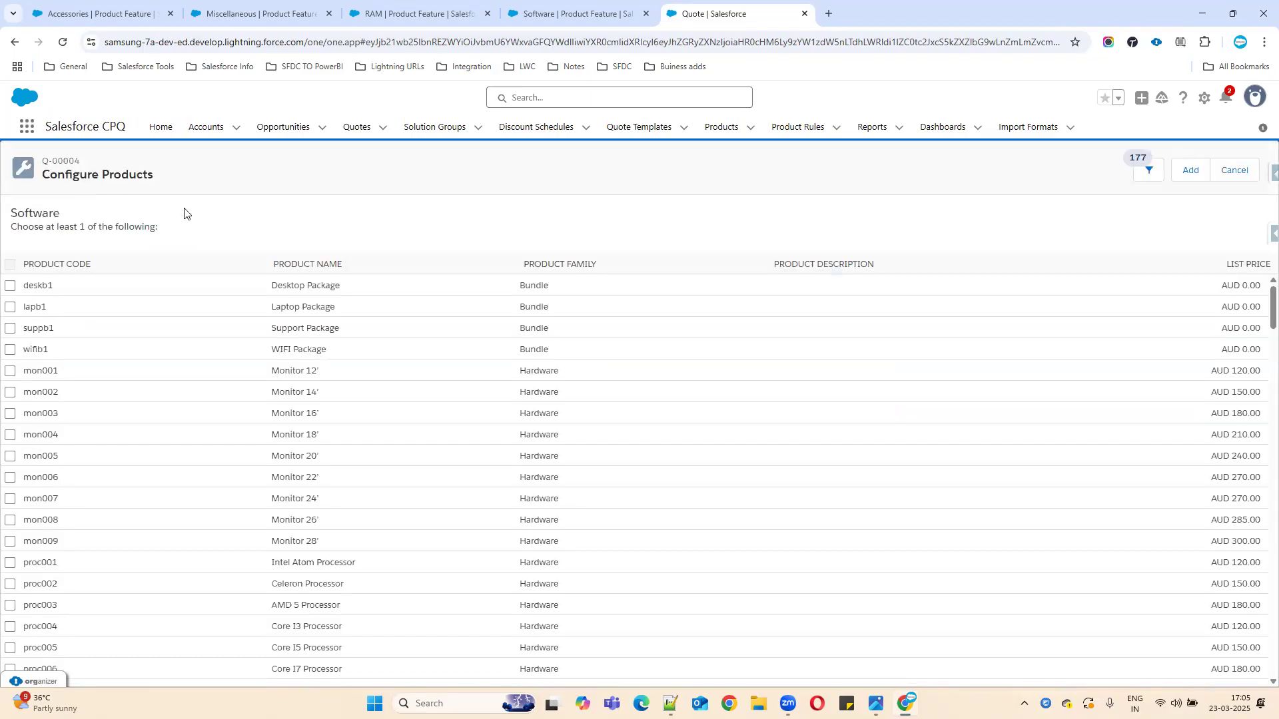
{"action": "double_click", "coordinate": [14, 213]}
{"action": "scroll", "coordinate": [679, 531], "scroll_direction": "down", "scroll_amount": 8}
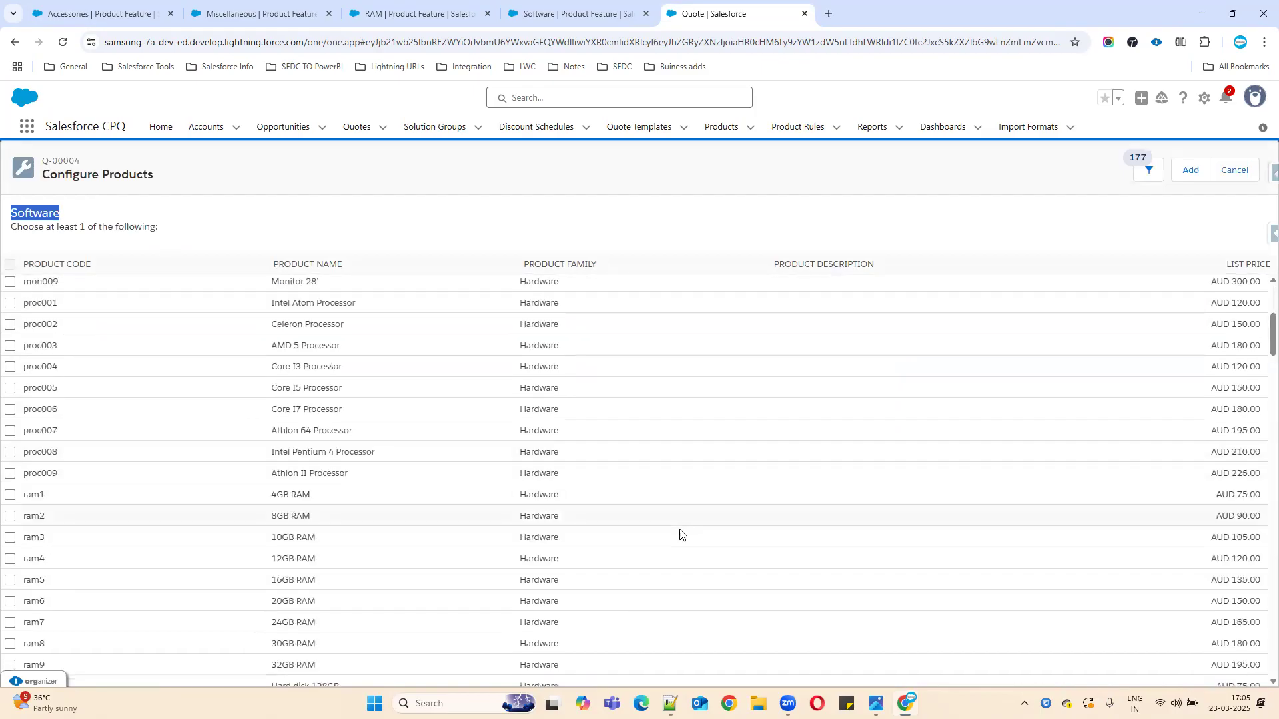
{"action": "scroll", "coordinate": [603, 495], "scroll_direction": "down", "scroll_amount": 5}
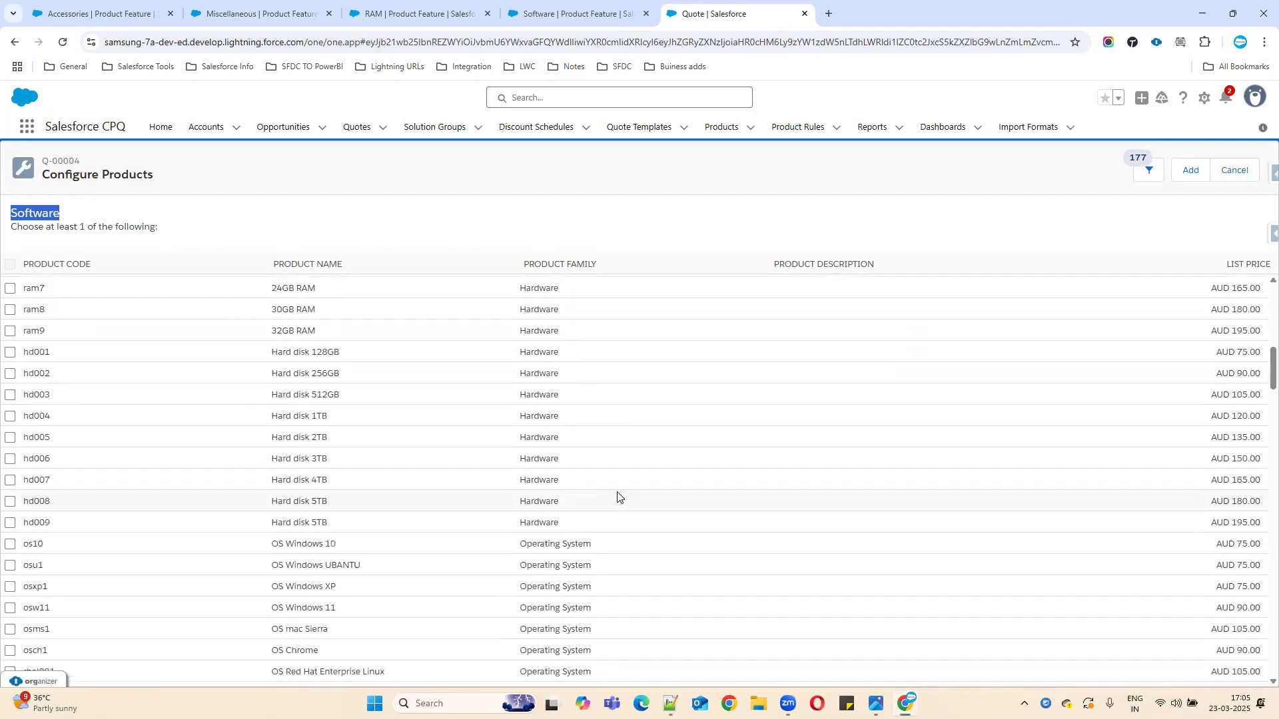
Step: Look through the Software feature's remaining products, compare with the Dynamic method note, and cancel out of the product configuration
{"action": "scroll", "coordinate": [754, 477], "scroll_direction": "down", "scroll_amount": 3}
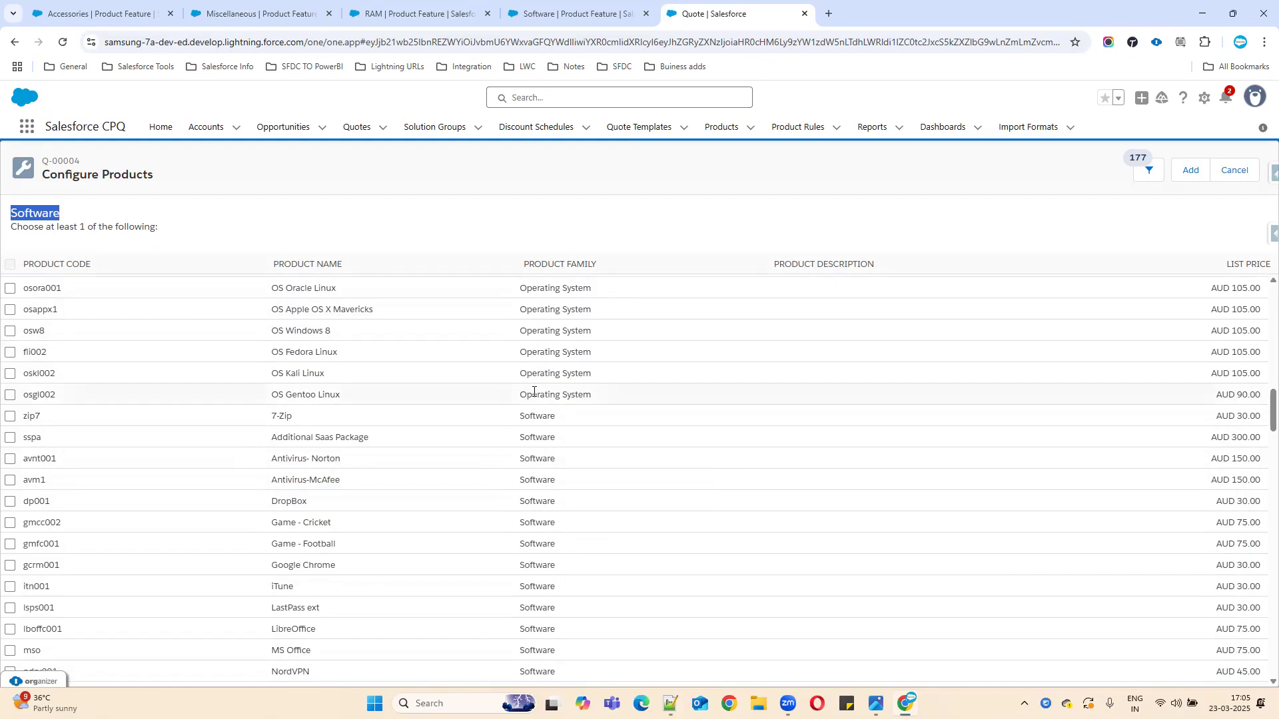
{"action": "left_click", "coordinate": [670, 704]}
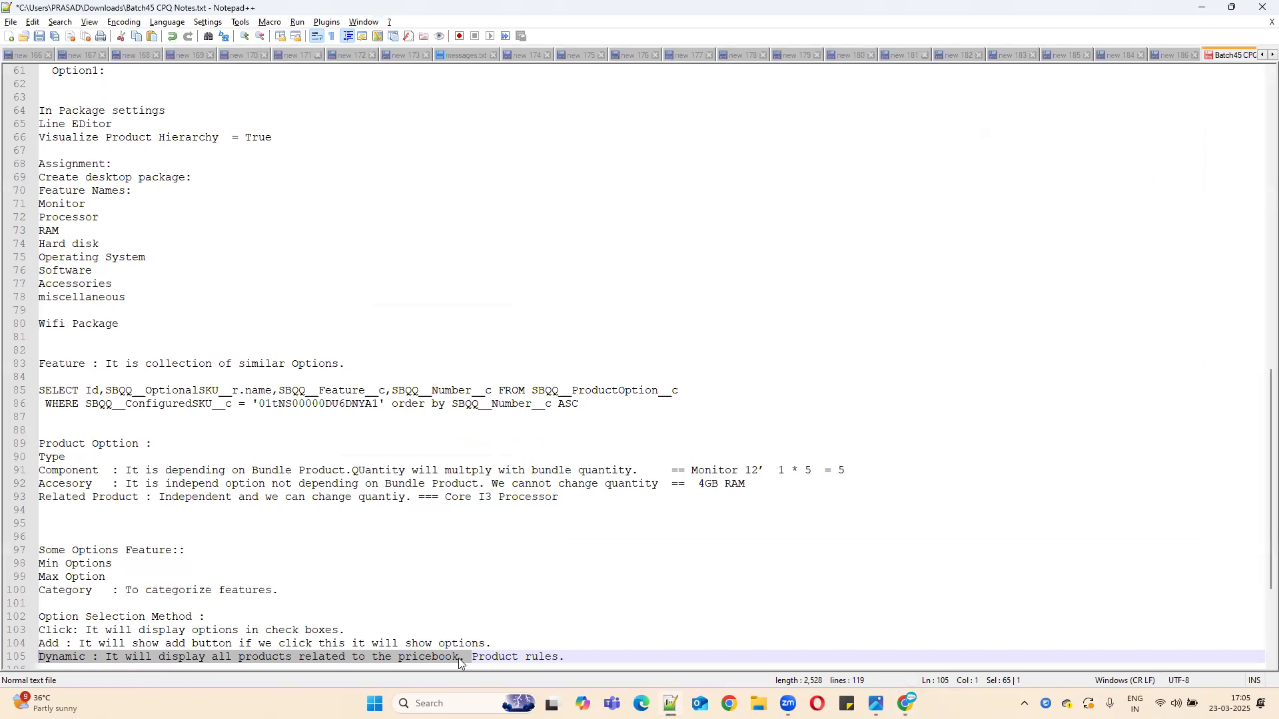
{"action": "left_click", "coordinate": [1206, 8]}
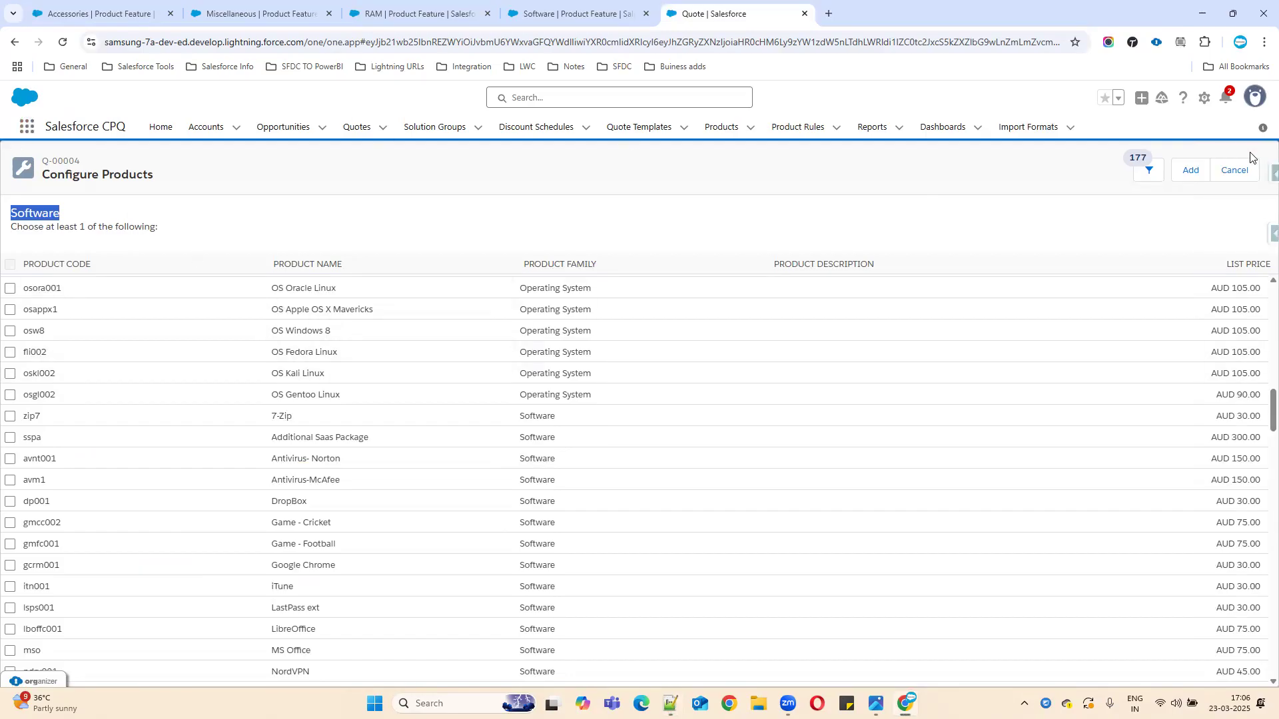
{"action": "left_click", "coordinate": [1245, 175]}
{"action": "left_click", "coordinate": [1198, 175]}
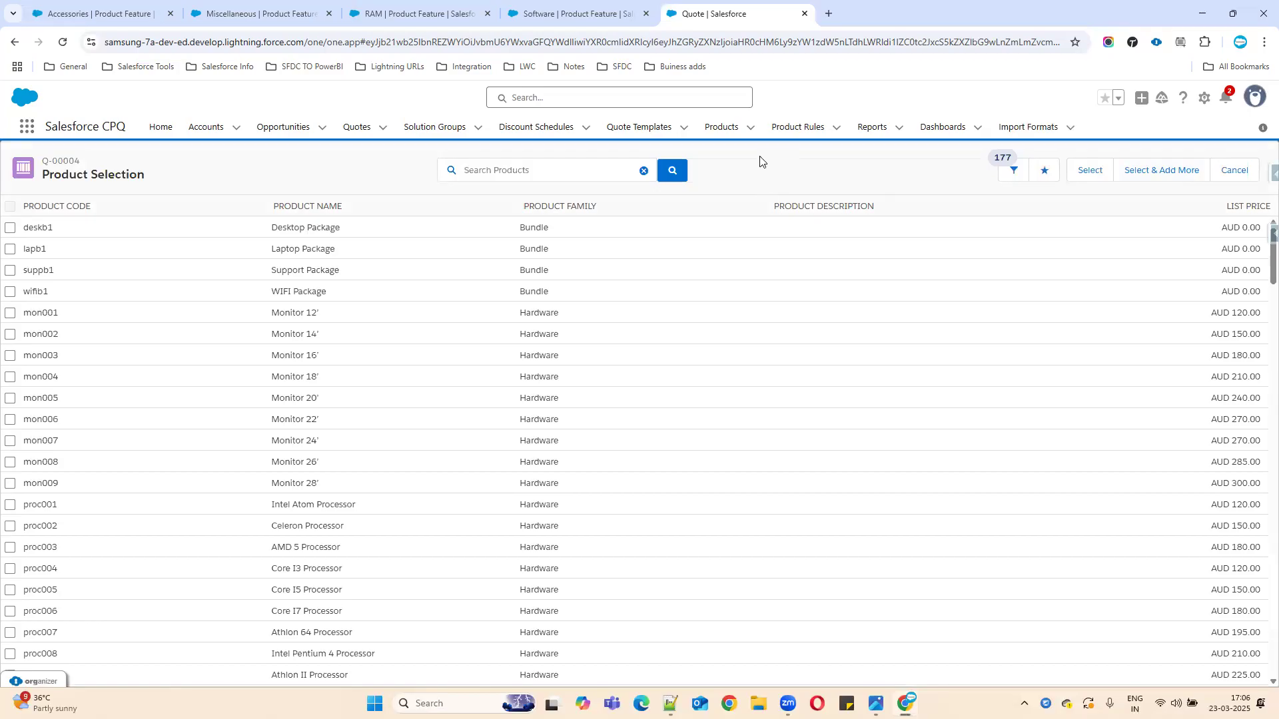
Step: Open the first quote in the recently viewed quotes and check which price book it uses
{"action": "left_click", "coordinate": [355, 129]}
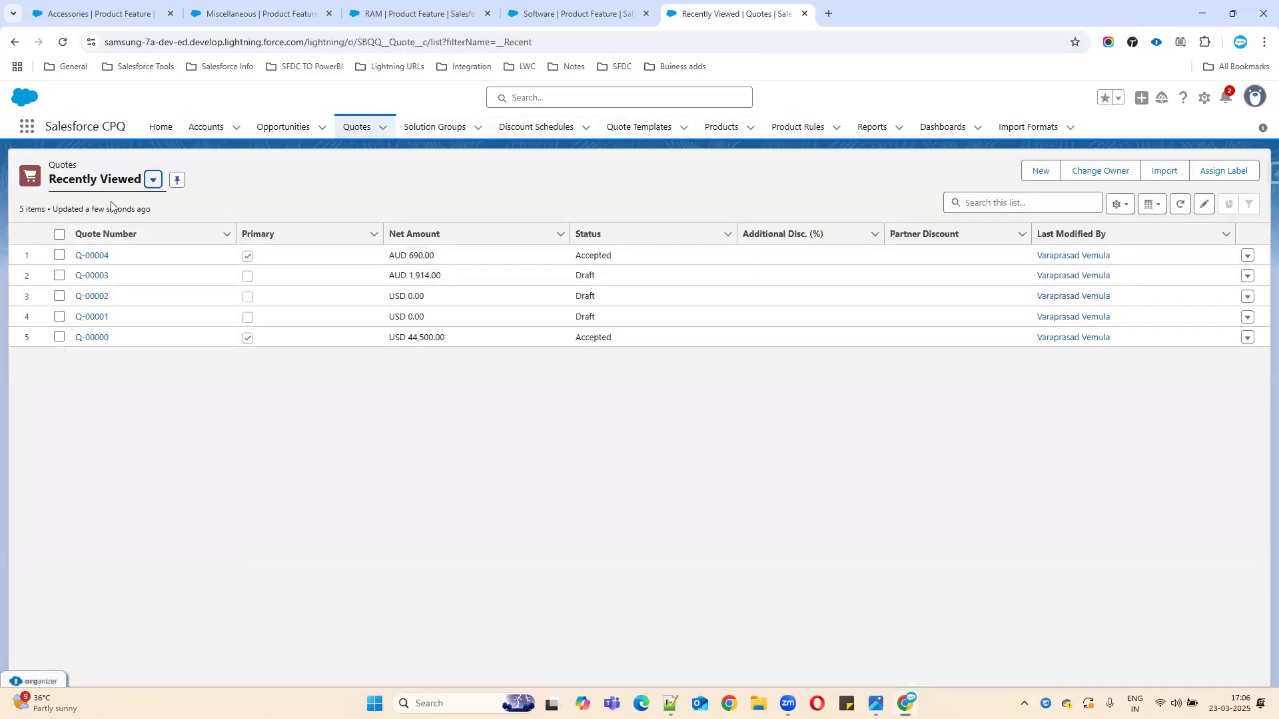
{"action": "left_click", "coordinate": [105, 255]}
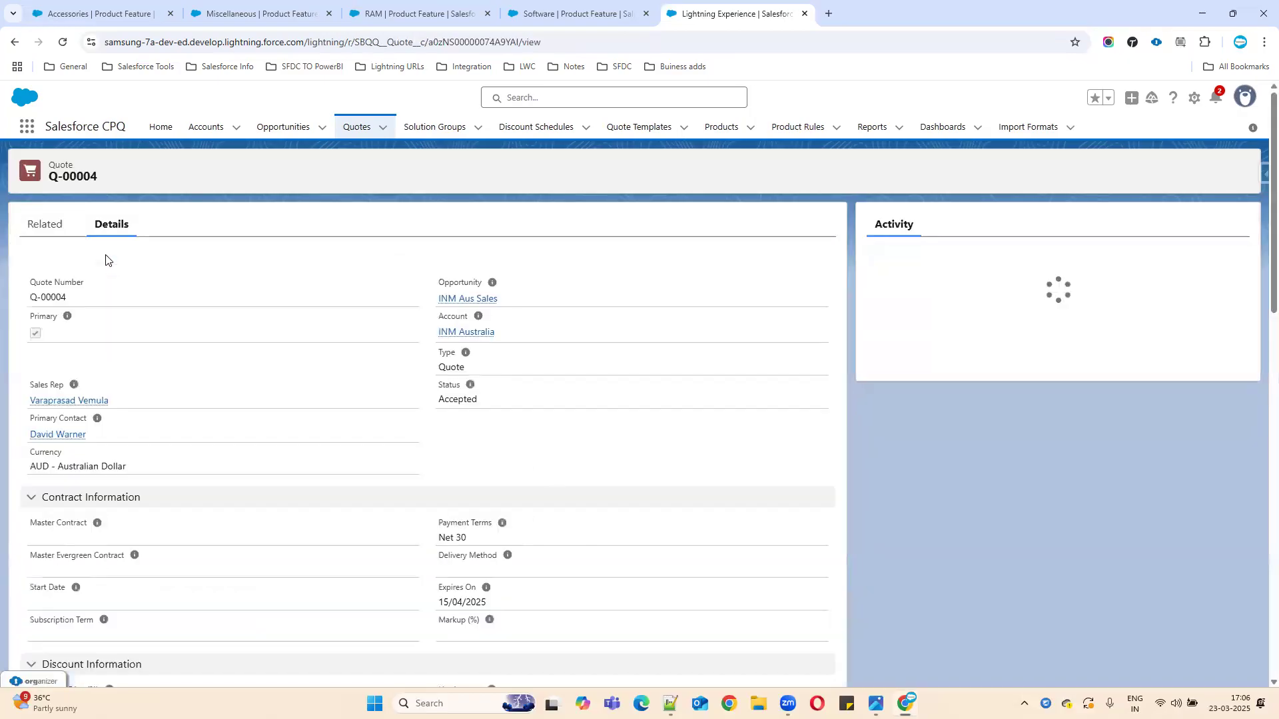
{"action": "scroll", "coordinate": [546, 506], "scroll_direction": "down", "scroll_amount": 2}
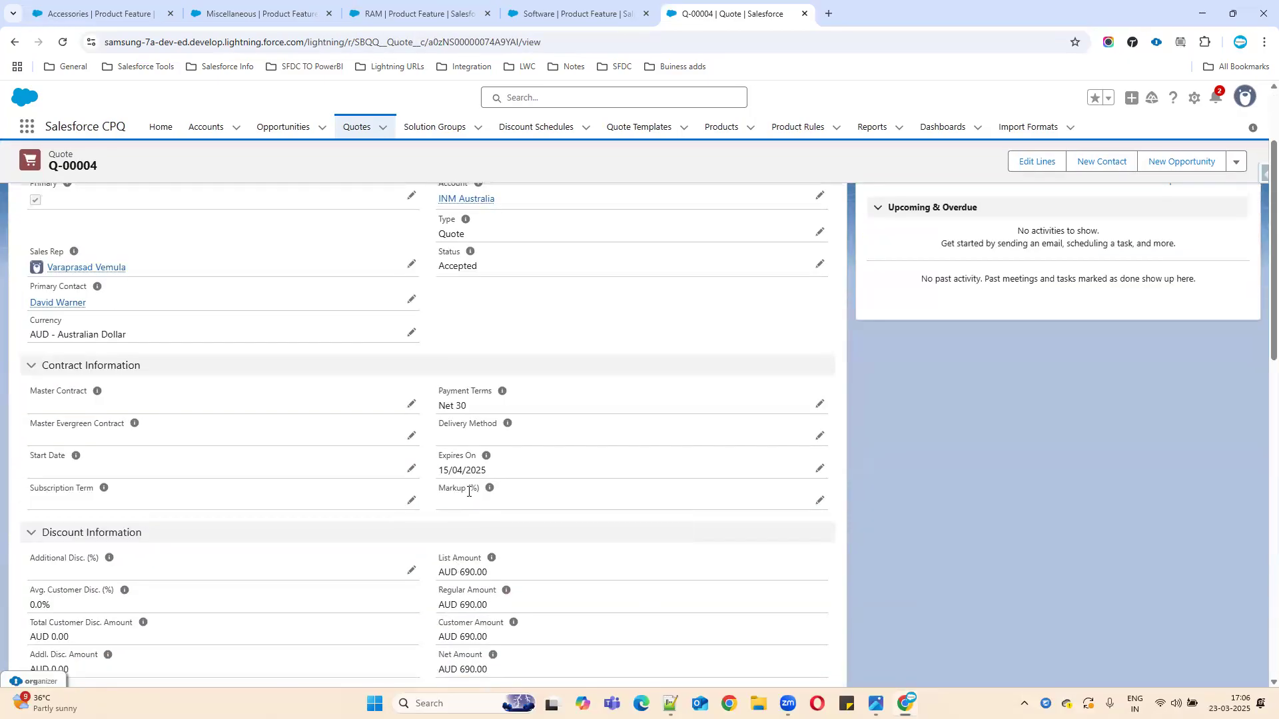
{"action": "scroll", "coordinate": [483, 533], "scroll_direction": "down", "scroll_amount": 2}
{"action": "left_click_drag", "start_coordinate": [438, 601], "coordinate": [710, 607]}
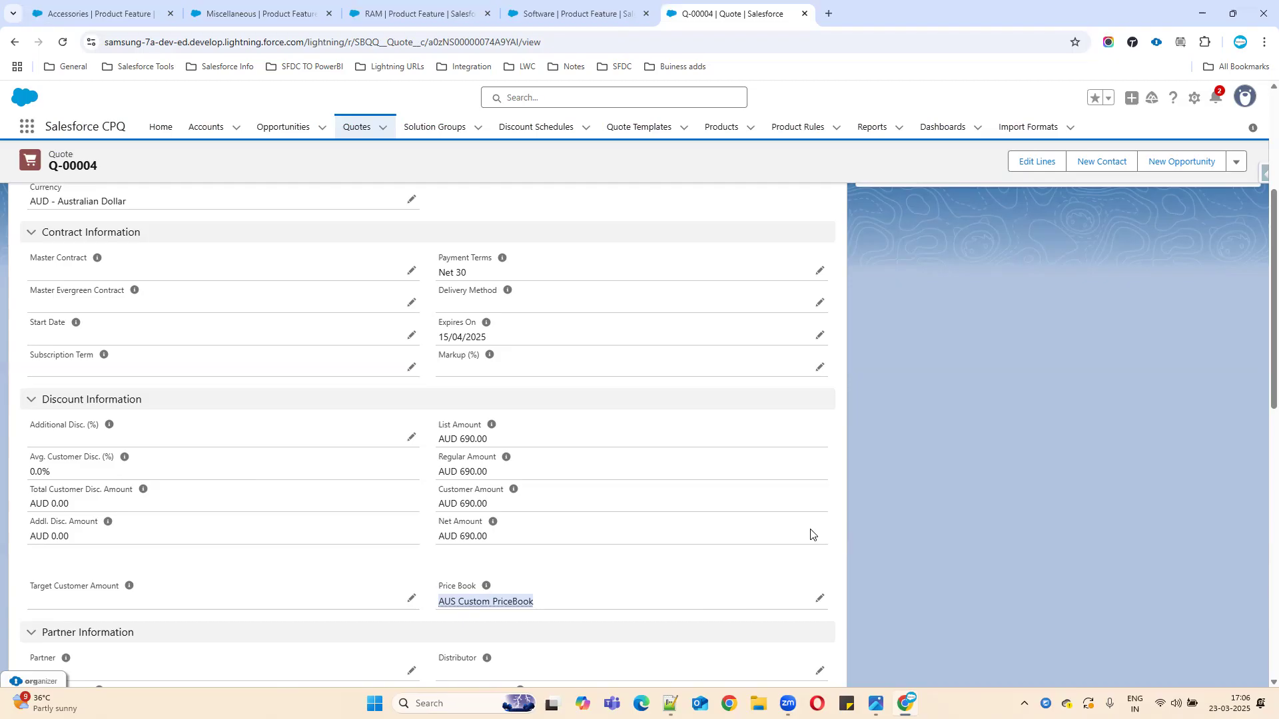
Step: Switch to the Notepad++ notes and review the Option Selection Method and Line Editor sections
{"action": "left_click", "coordinate": [669, 704]}
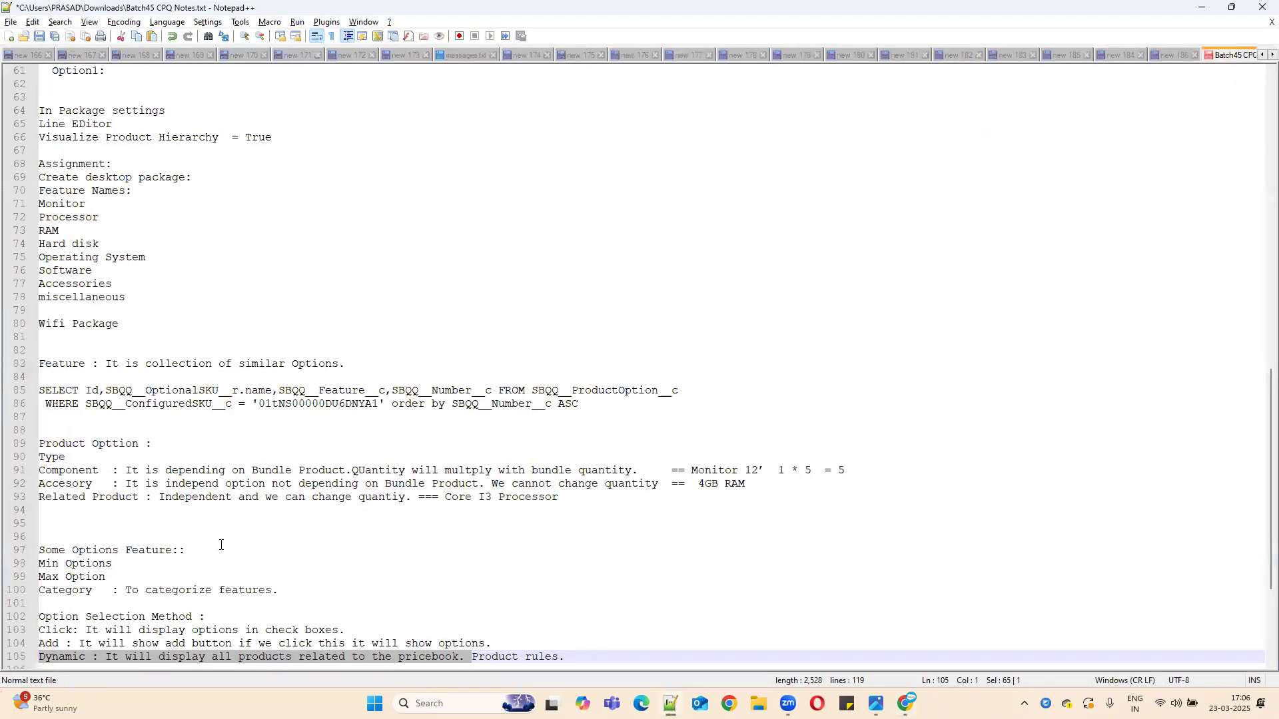
{"action": "scroll", "coordinate": [221, 545], "scroll_direction": "down", "scroll_amount": 3}
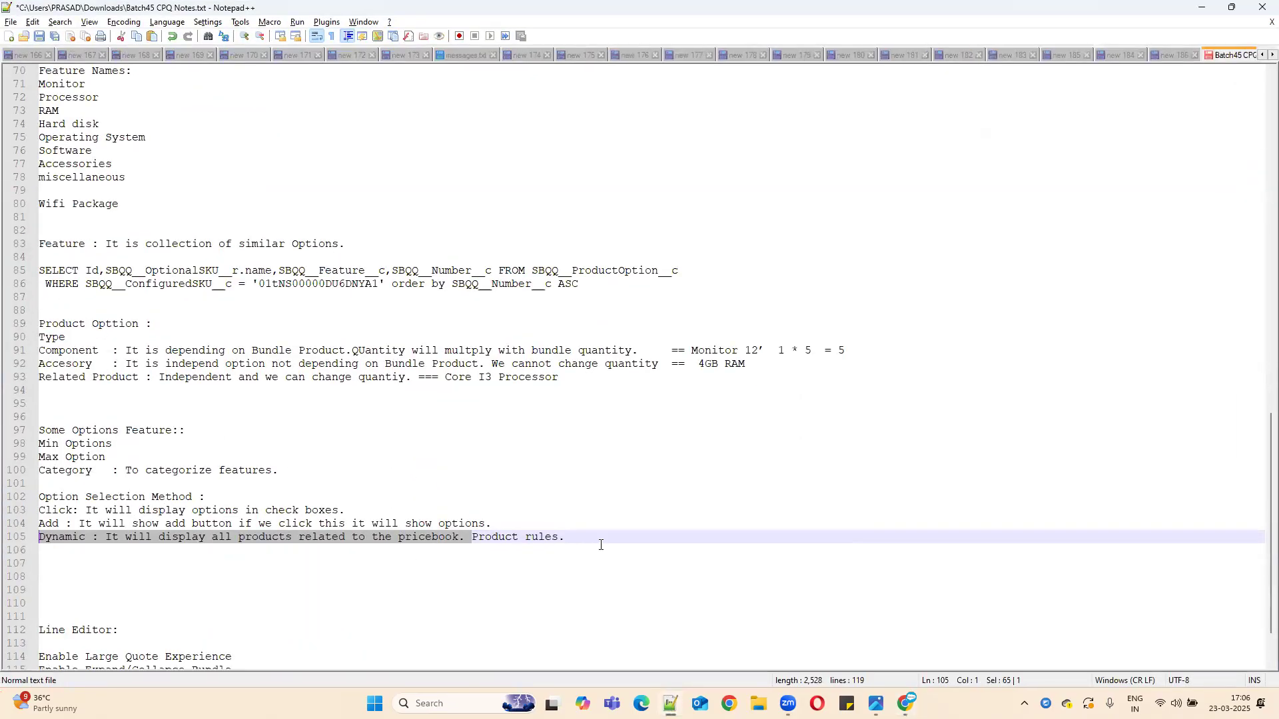
{"action": "scroll", "coordinate": [600, 545], "scroll_direction": "down", "scroll_amount": 1}
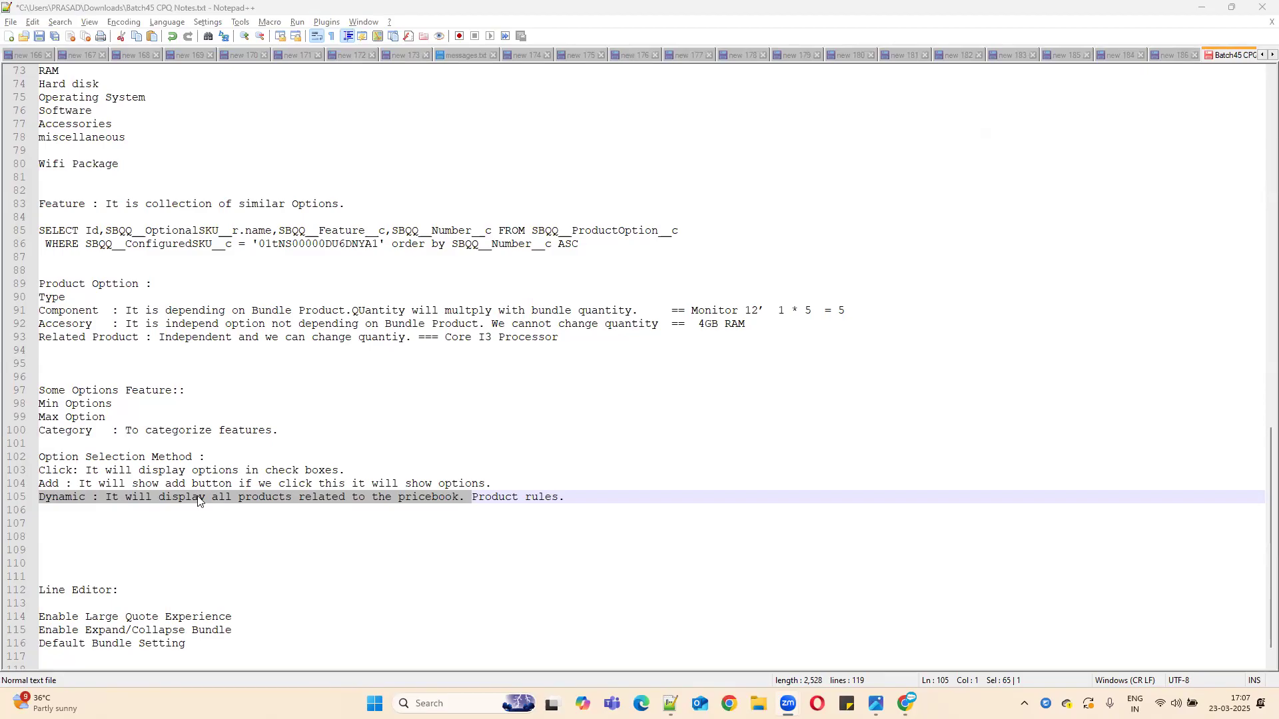
{"action": "scroll", "coordinate": [207, 555], "scroll_direction": "down", "scroll_amount": 1}
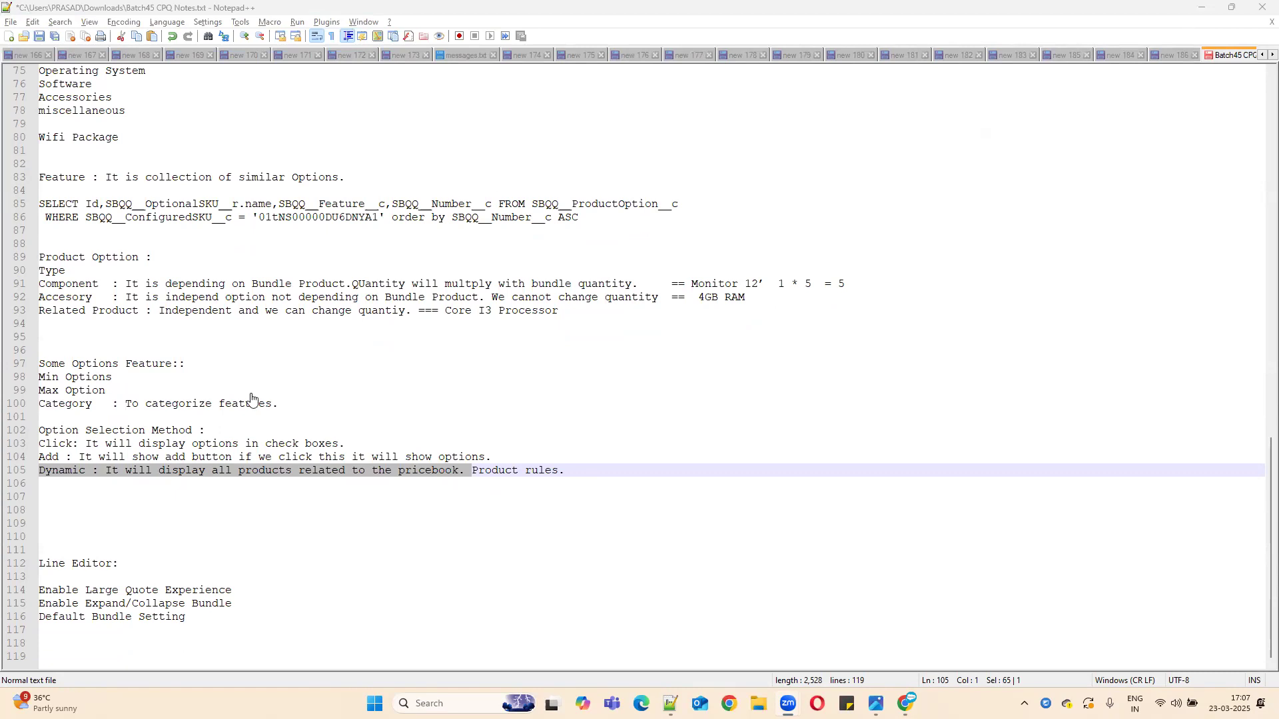
Step: Return to Salesforce and open the Desktop Package product's related records
{"action": "key", "text": "alt+Tab"}
{"action": "scroll", "coordinate": [200, 399], "scroll_direction": "up", "scroll_amount": 4}
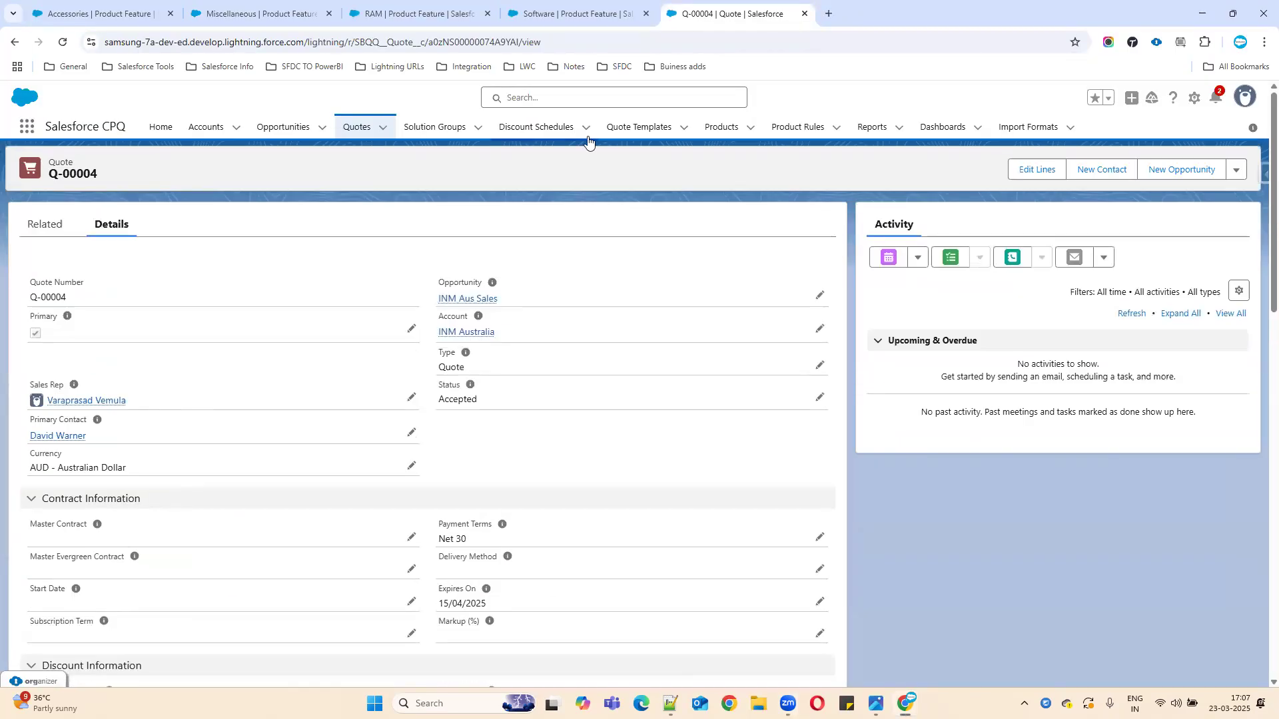
{"action": "left_click", "coordinate": [713, 128]}
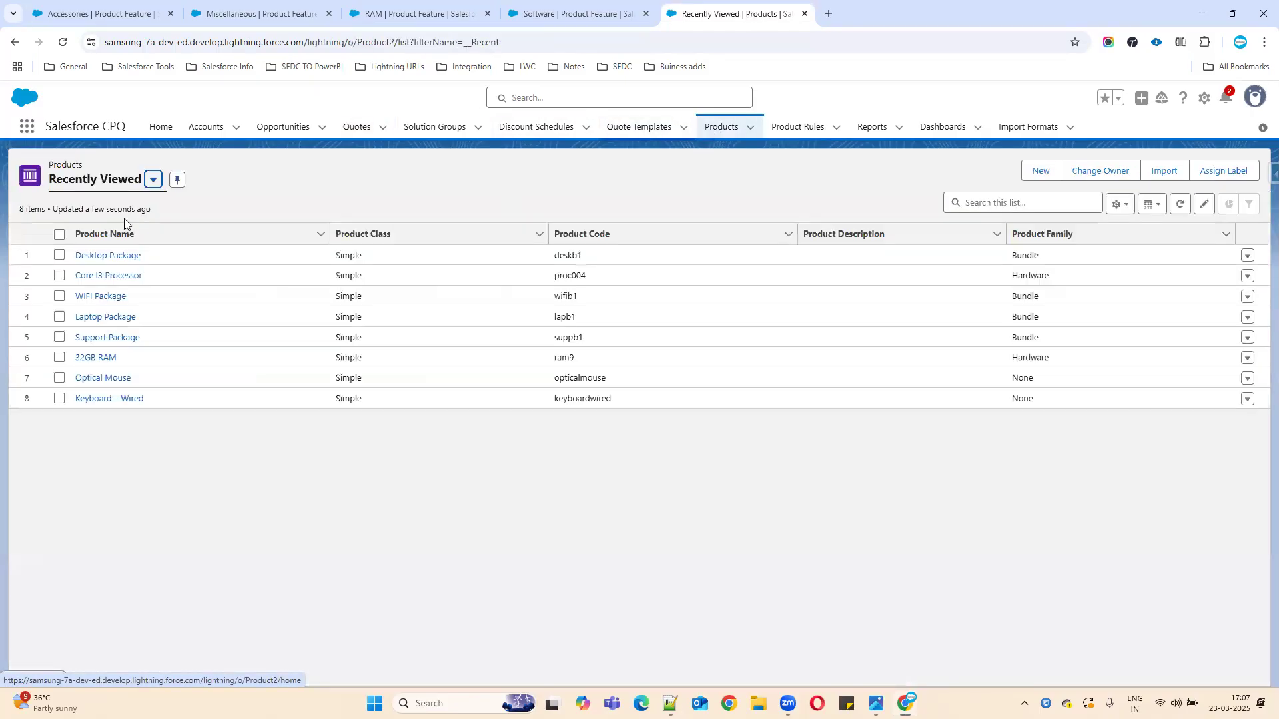
{"action": "left_click", "coordinate": [93, 253]}
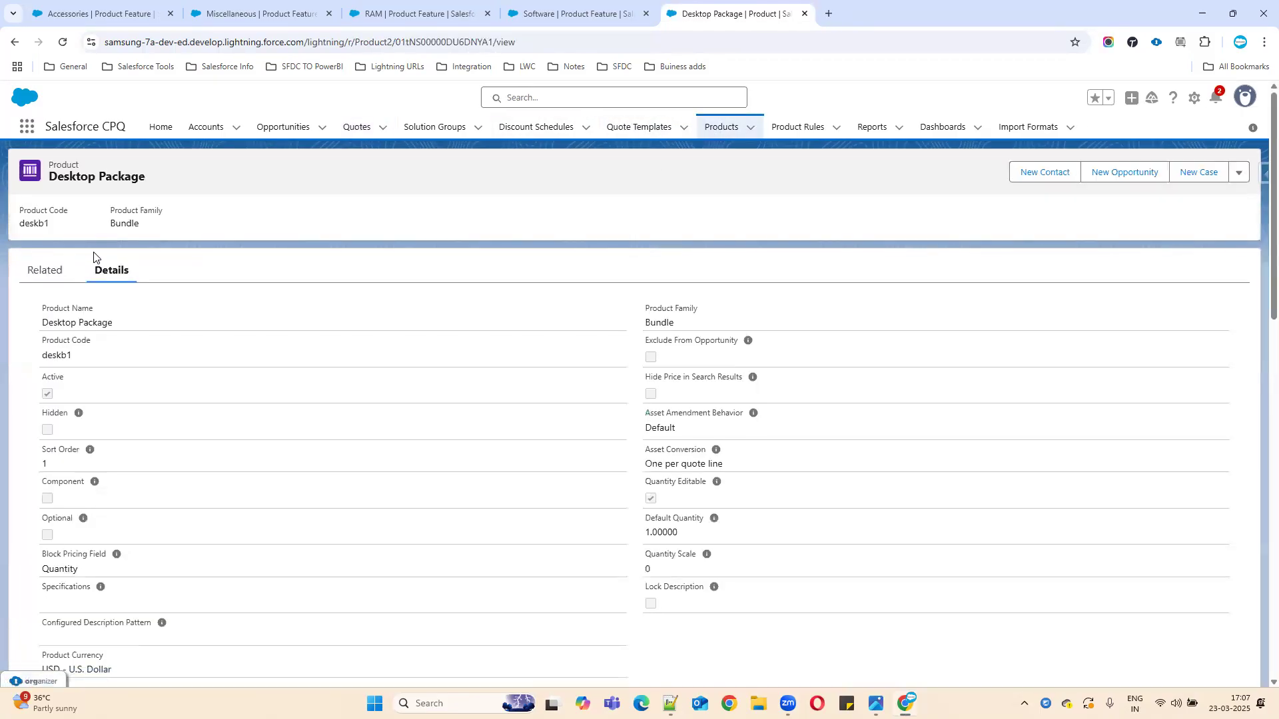
{"action": "left_click", "coordinate": [41, 276]}
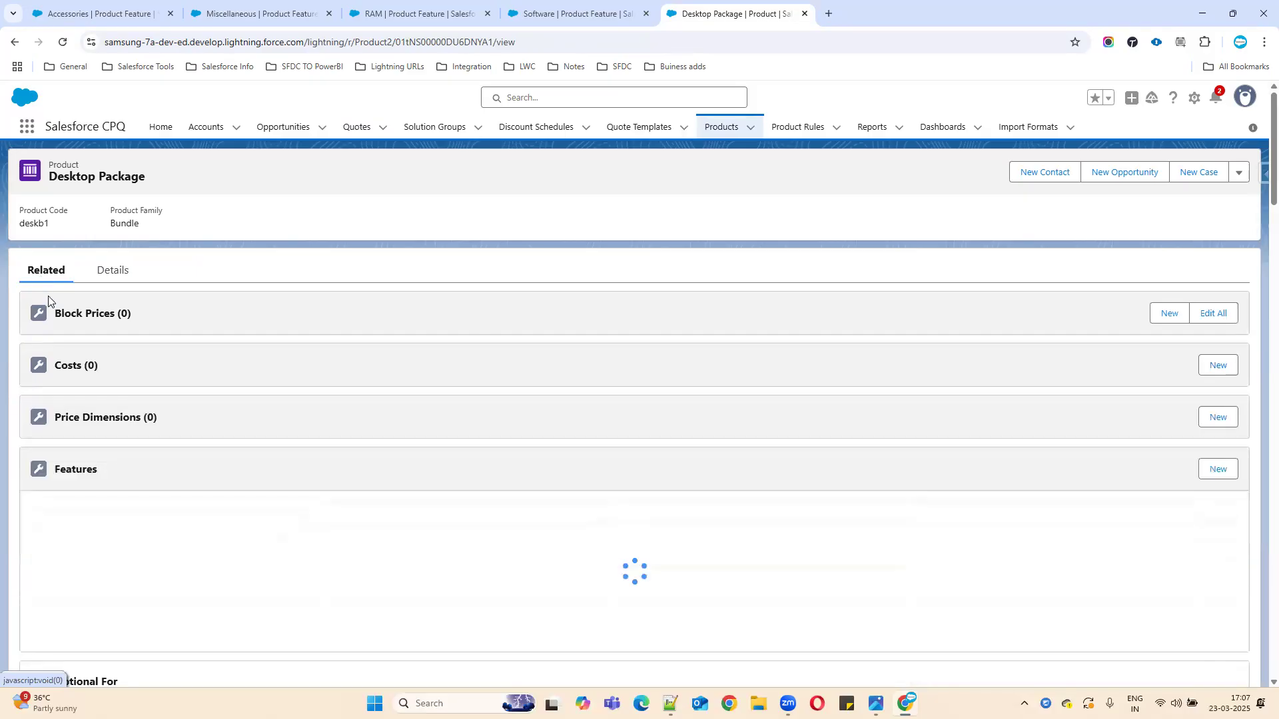
Step: Open the Monitor, Processor, RAM, Hard disk, Operating System and Software features in separate tabs, and Miscellaneous from the full feature list
{"action": "left_click", "coordinate": [41, 528], "text": "ctrl"}
{"action": "left_click", "coordinate": [44, 551], "text": "ctrl"}
{"action": "left_click", "coordinate": [35, 565], "text": "ctrl"}
{"action": "left_click", "coordinate": [42, 586], "text": "ctrl"}
{"action": "left_click", "coordinate": [47, 607], "text": "ctrl"}
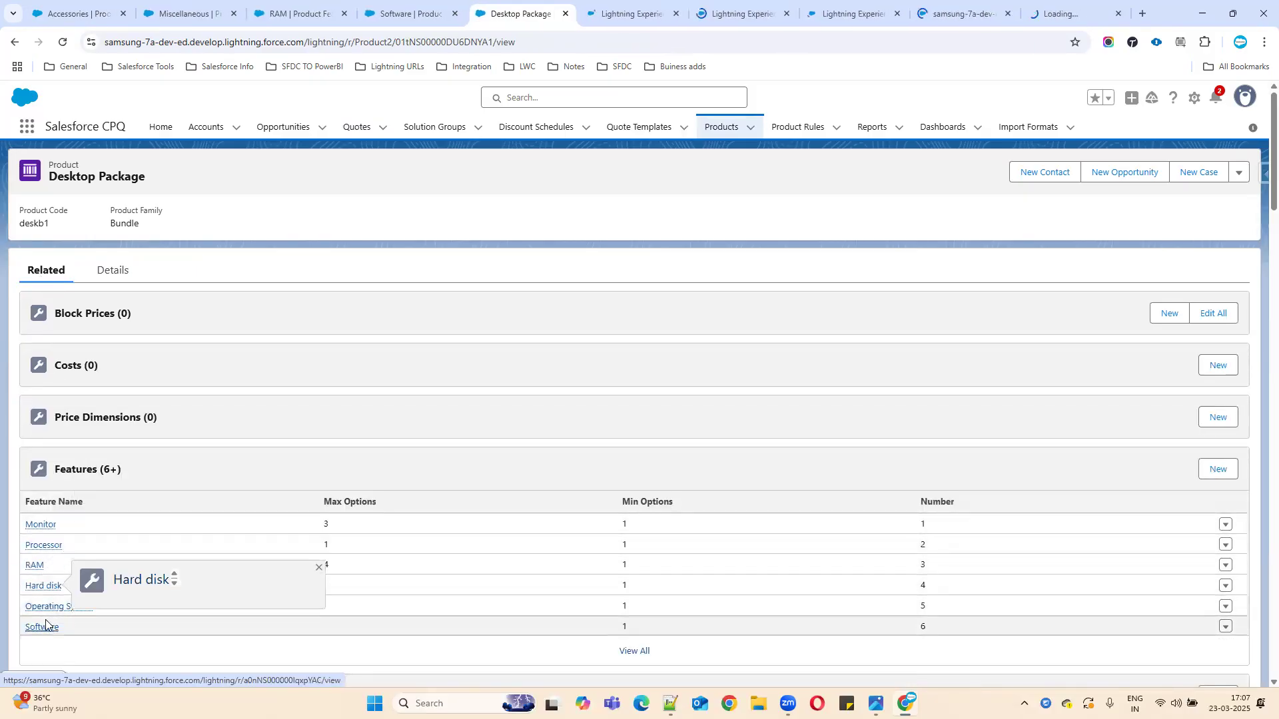
{"action": "left_click", "coordinate": [42, 627], "text": "ctrl"}
{"action": "left_click", "coordinate": [644, 653]}
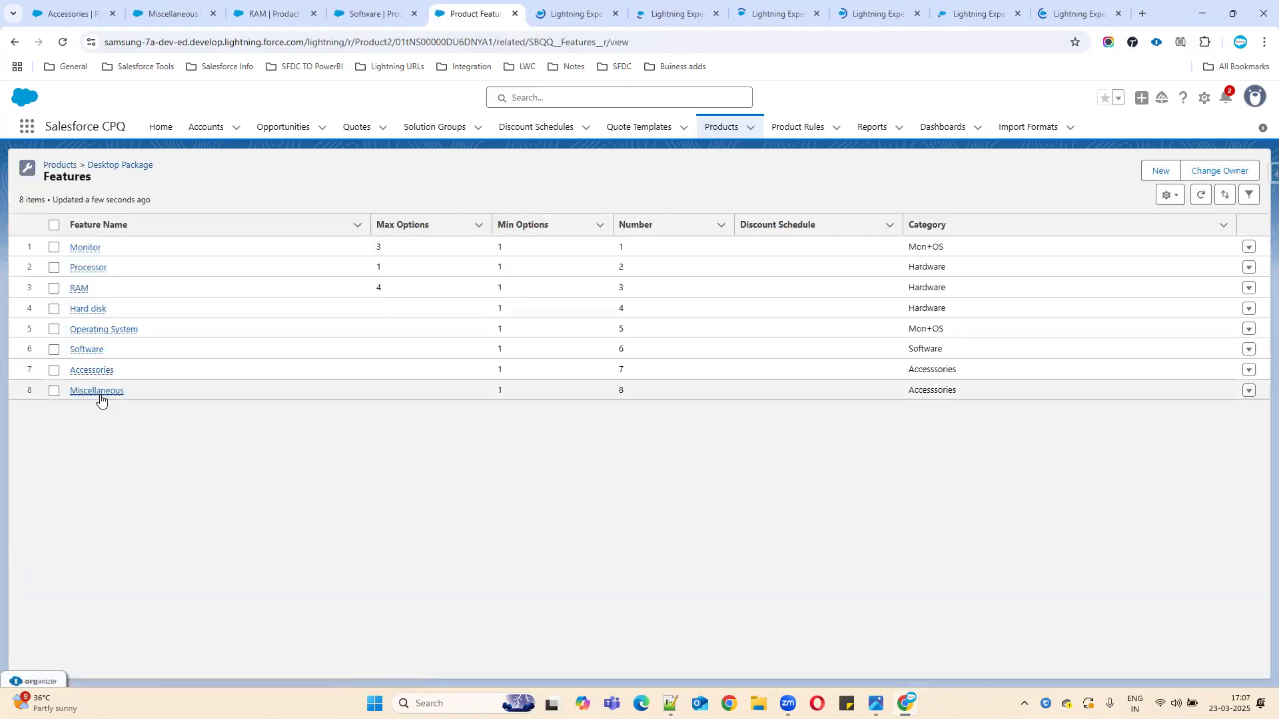
{"action": "left_click", "coordinate": [98, 392]}
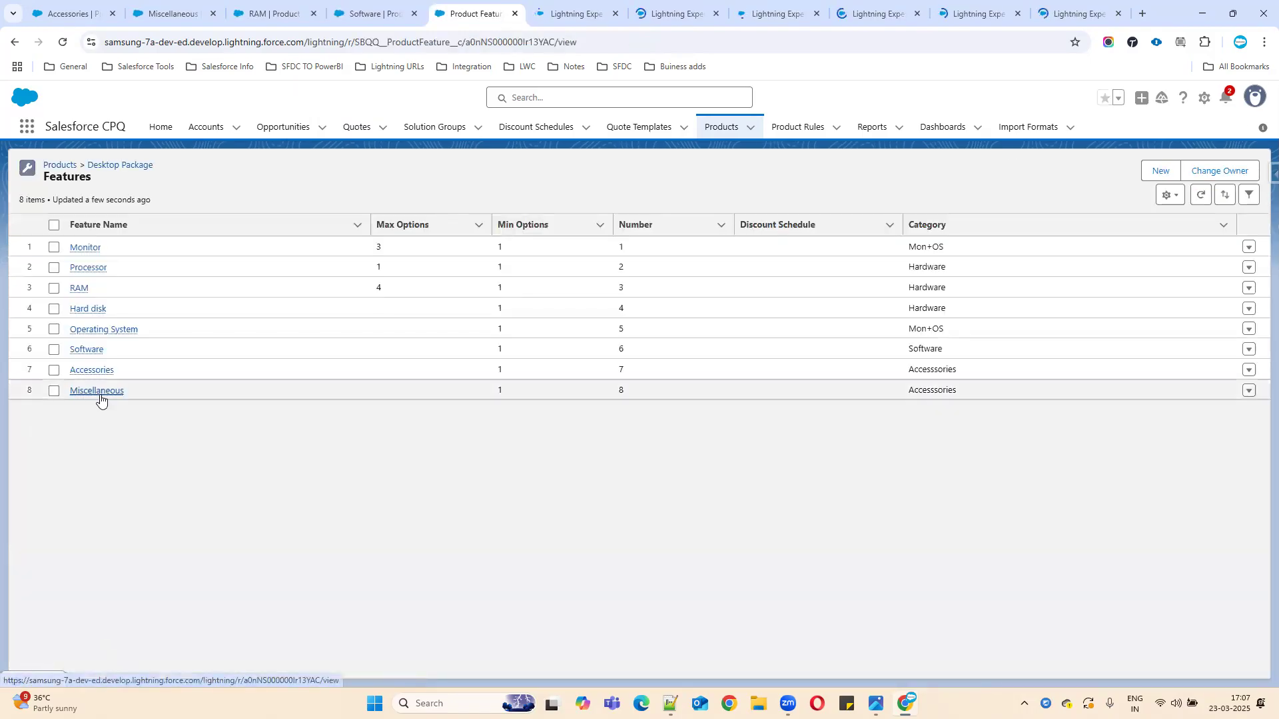
Step: Set the Monitor feature's Category to None and save the record
{"action": "left_click", "coordinate": [578, 13]}
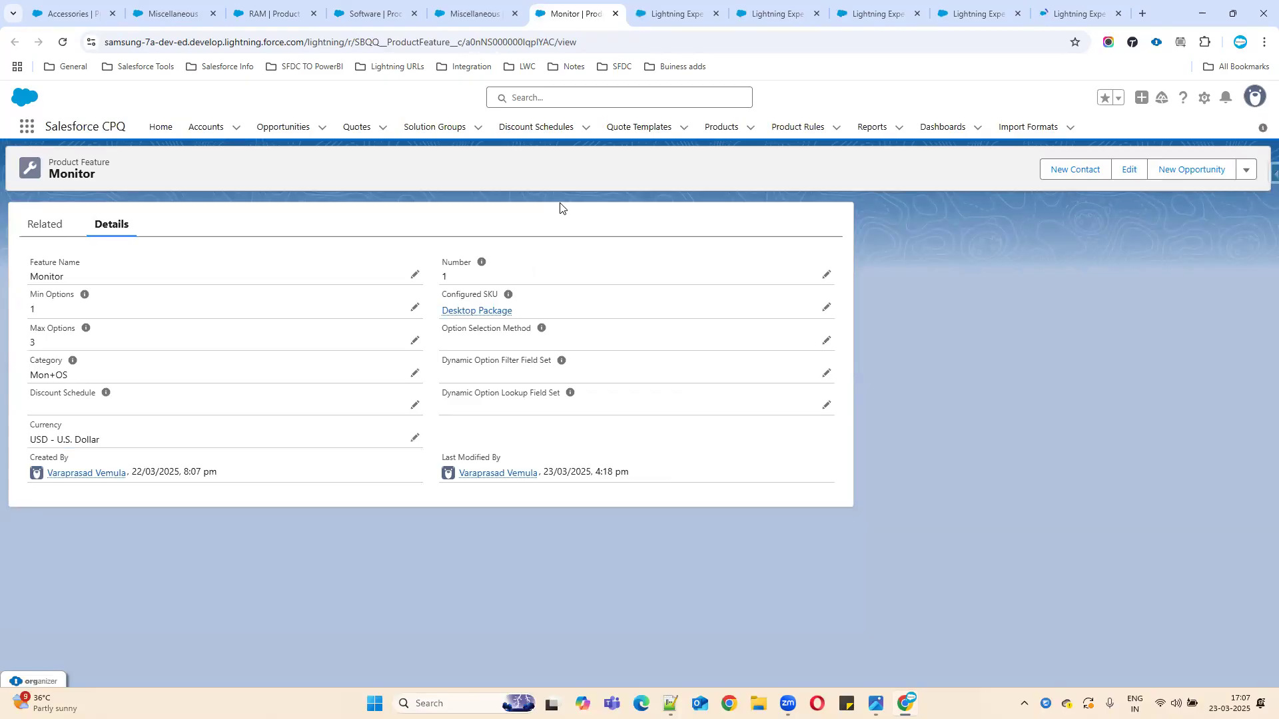
{"action": "left_click_drag", "start_coordinate": [26, 364], "coordinate": [347, 377]}
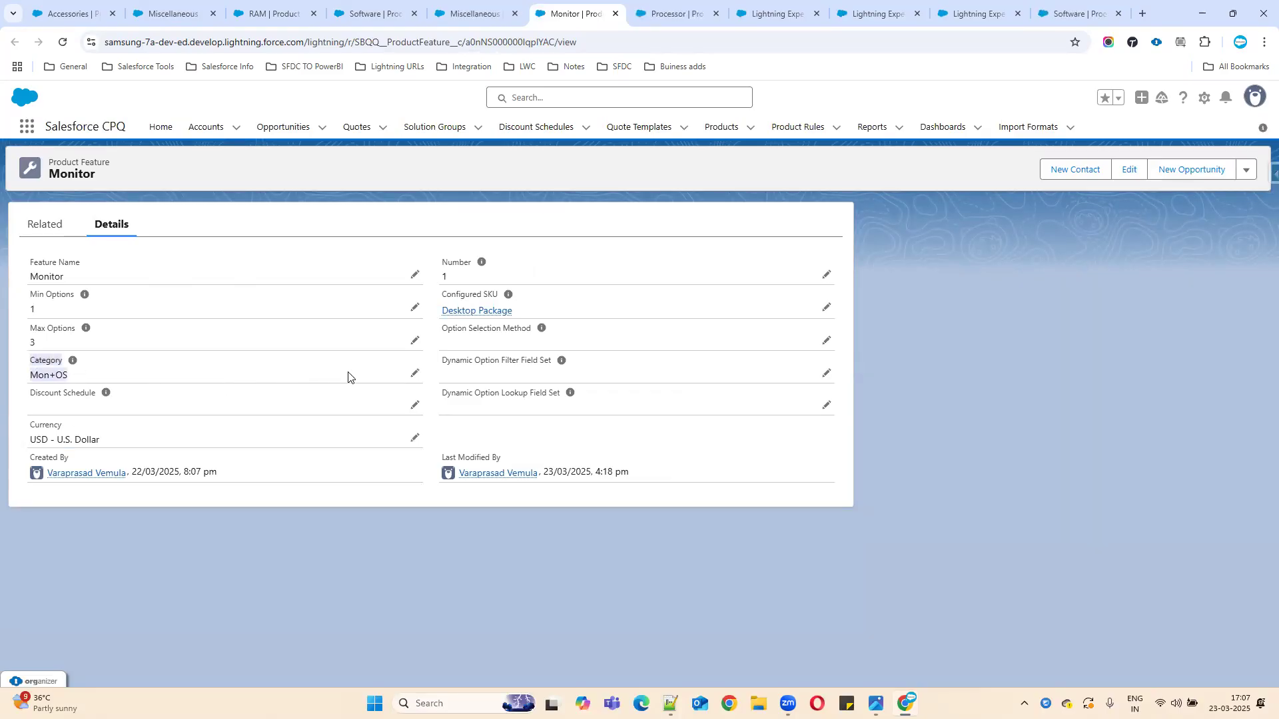
{"action": "left_click", "coordinate": [421, 377]}
{"action": "left_click", "coordinate": [414, 373]}
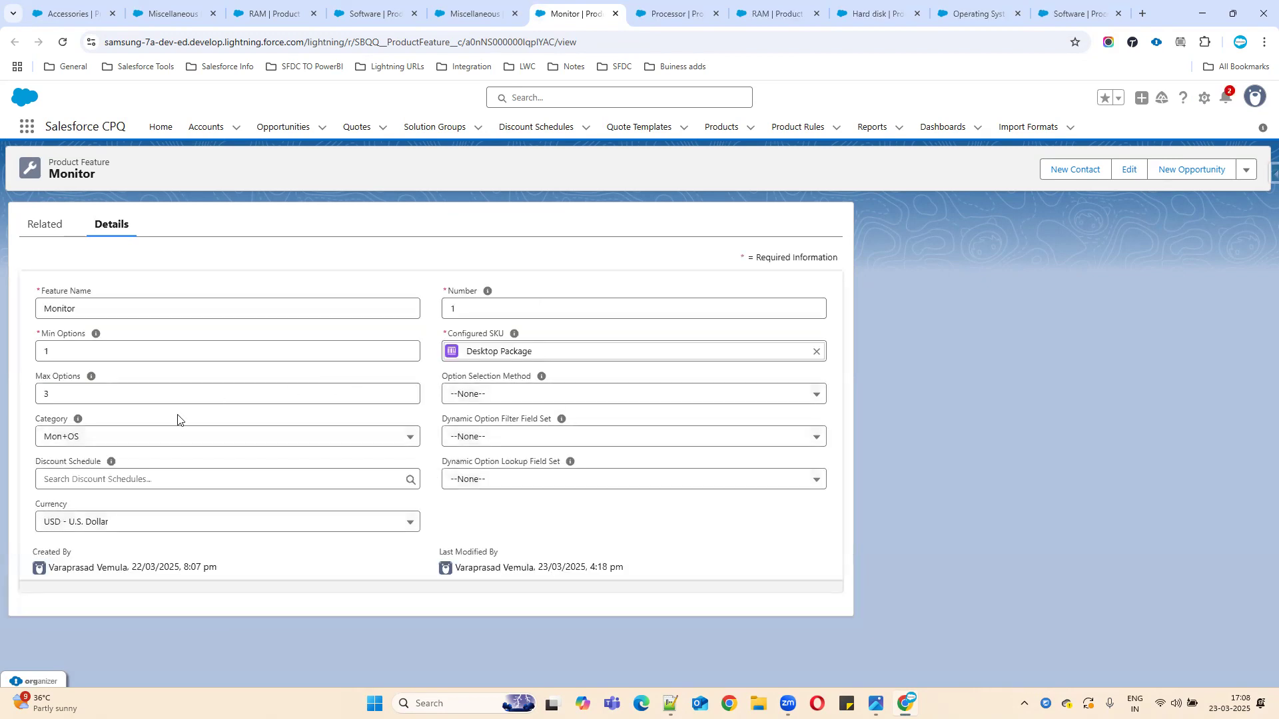
{"action": "left_click", "coordinate": [139, 438]}
{"action": "left_click", "coordinate": [119, 459]}
{"action": "left_click", "coordinate": [455, 599]}
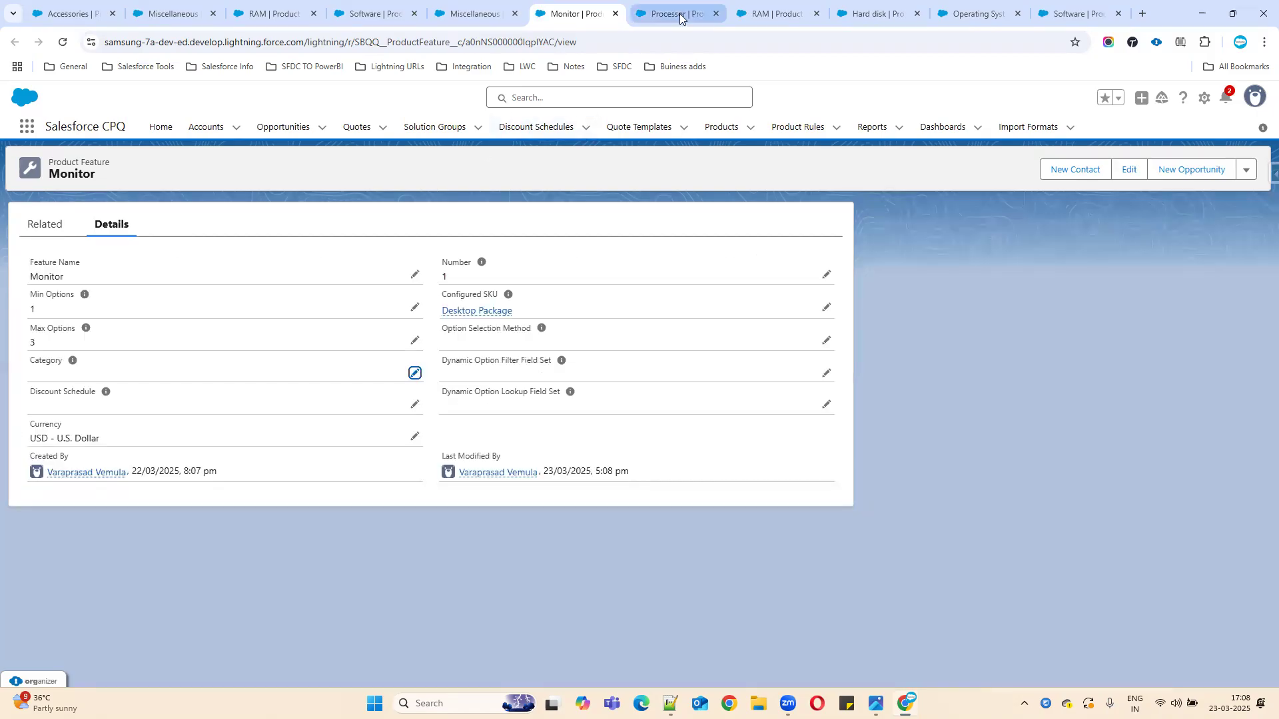
Step: Set the Processor feature's Category to None and save the record
{"action": "left_click", "coordinate": [673, 13]}
{"action": "left_click", "coordinate": [414, 373]}
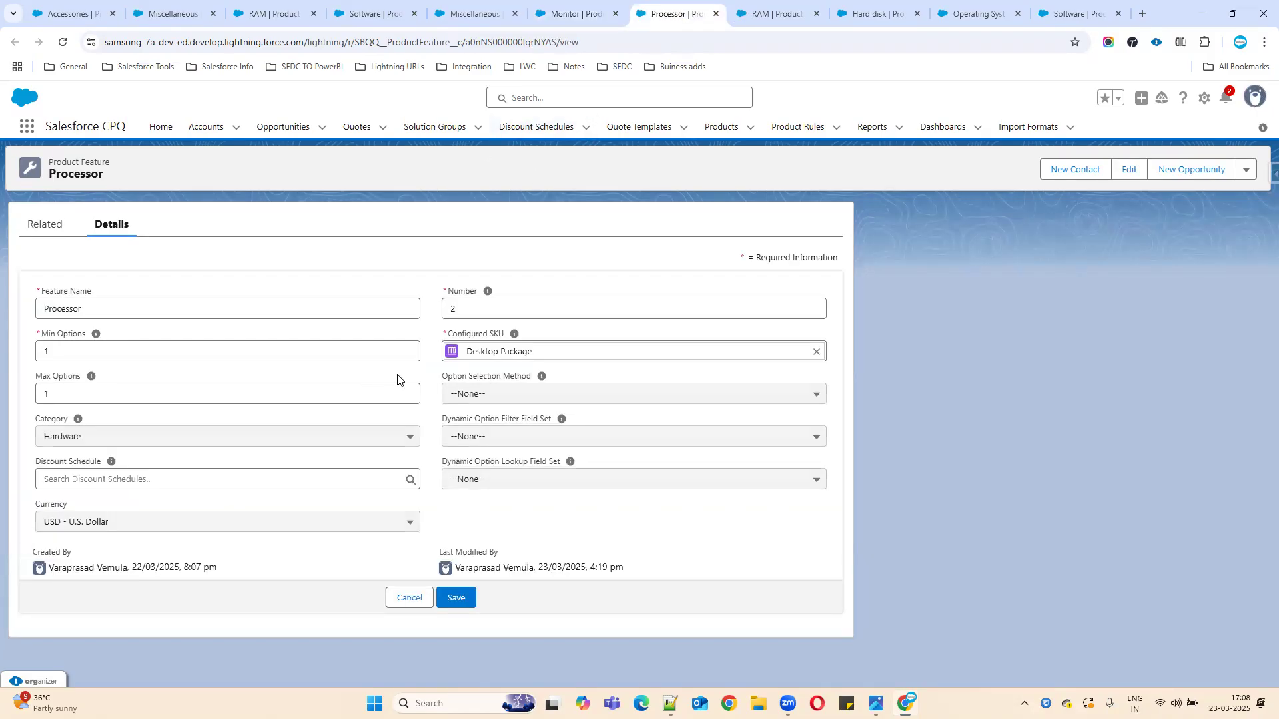
{"action": "left_click", "coordinate": [161, 445]}
{"action": "left_click", "coordinate": [143, 481]}
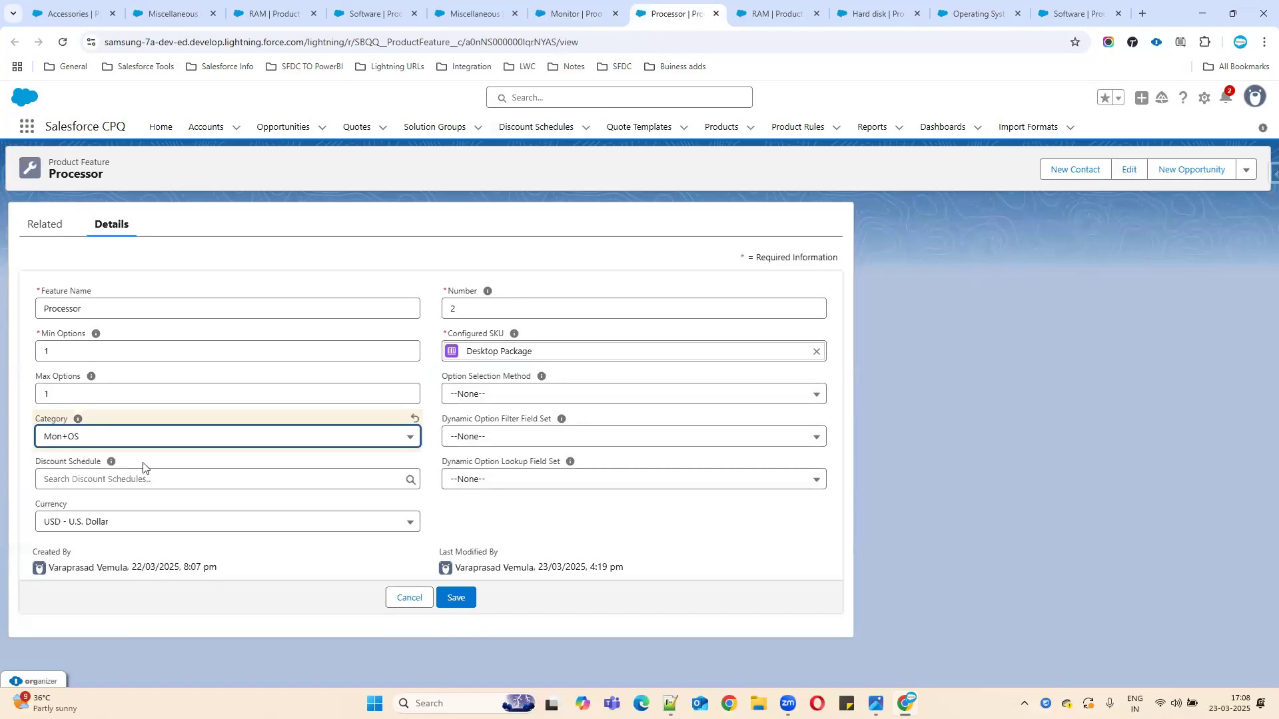
{"action": "left_click", "coordinate": [154, 443]}
{"action": "left_click", "coordinate": [135, 465]}
{"action": "left_click", "coordinate": [460, 599]}
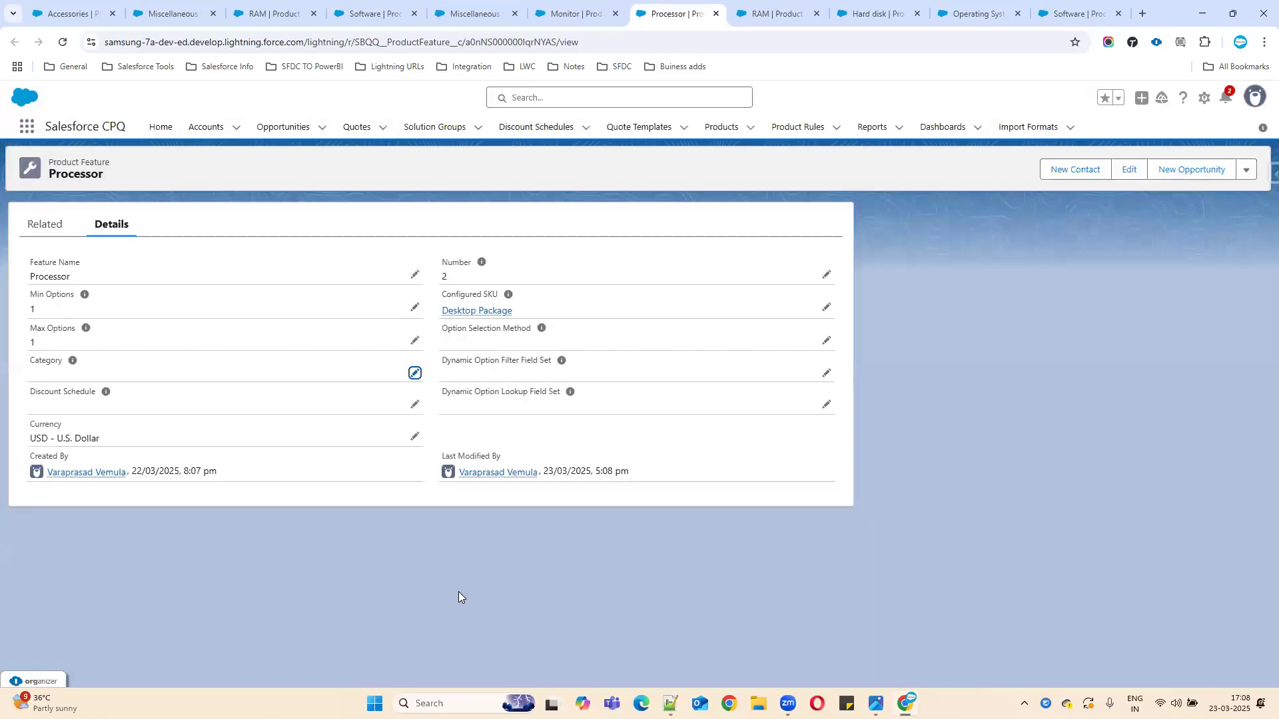
Step: Reopen the Processor feature for editing, examine the available Category choices, and save with None kept
{"action": "left_click", "coordinate": [414, 374]}
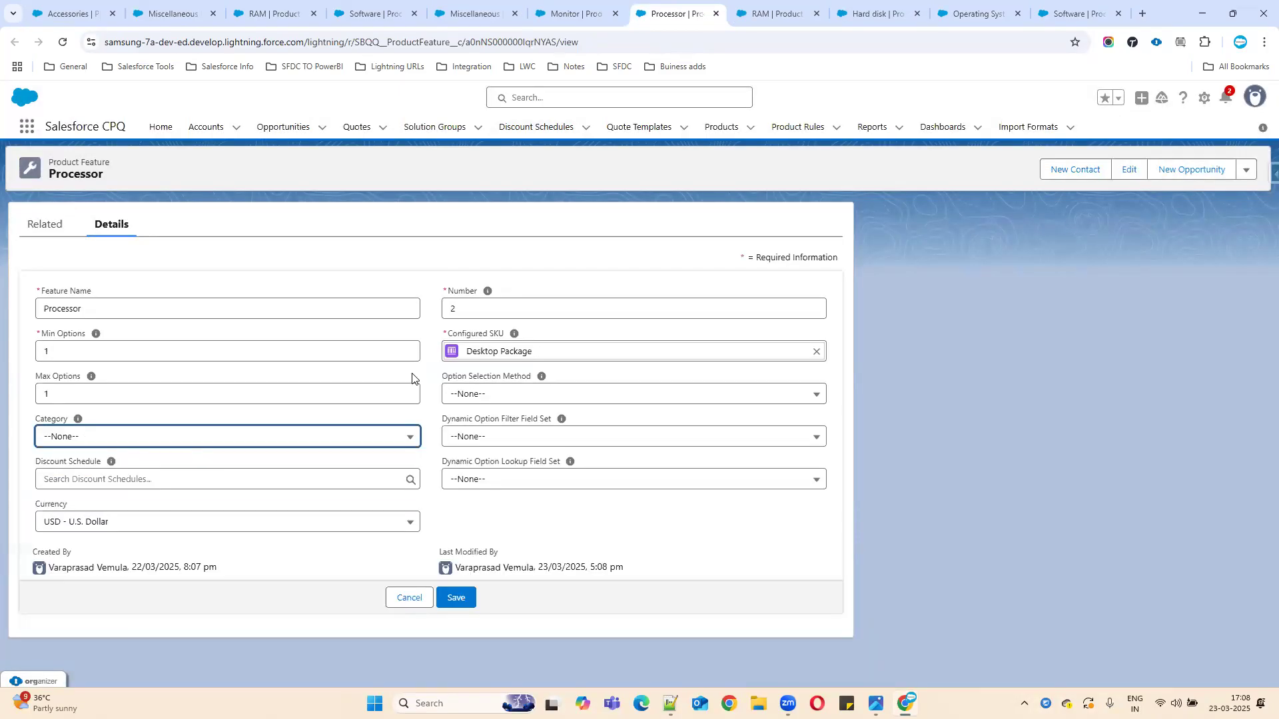
{"action": "left_click", "coordinate": [226, 438]}
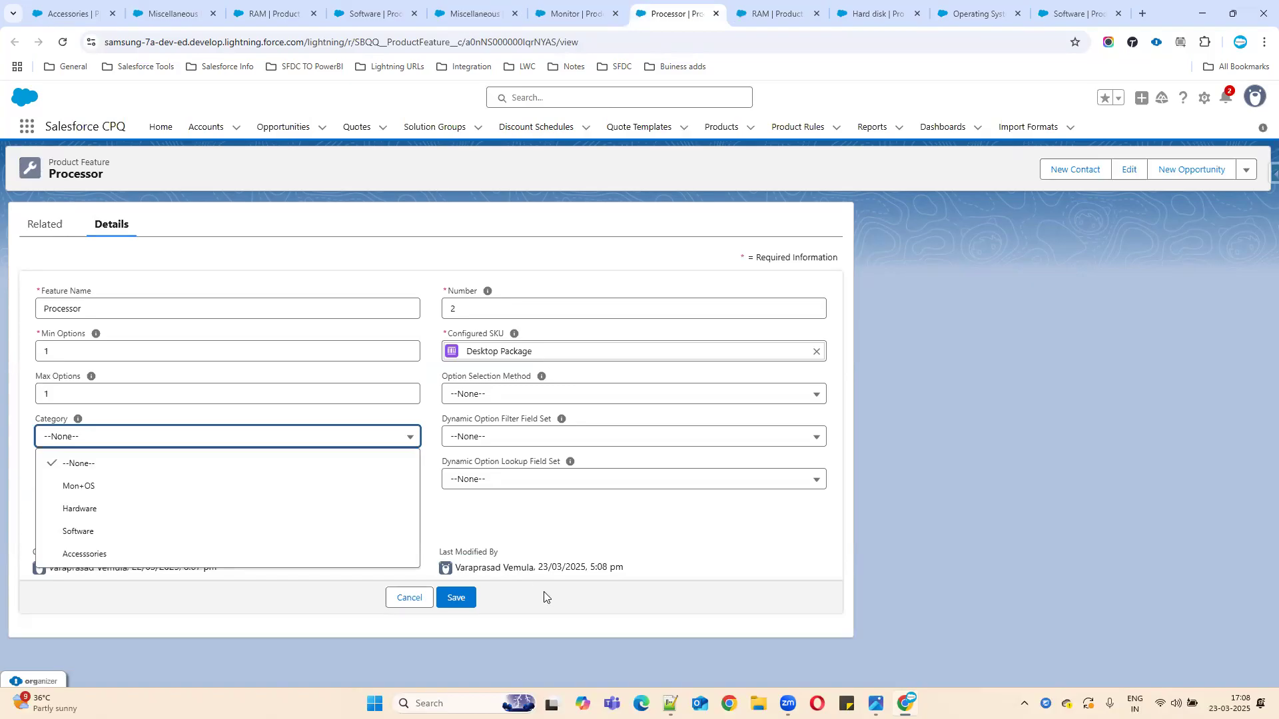
{"action": "left_click", "coordinate": [203, 650]}
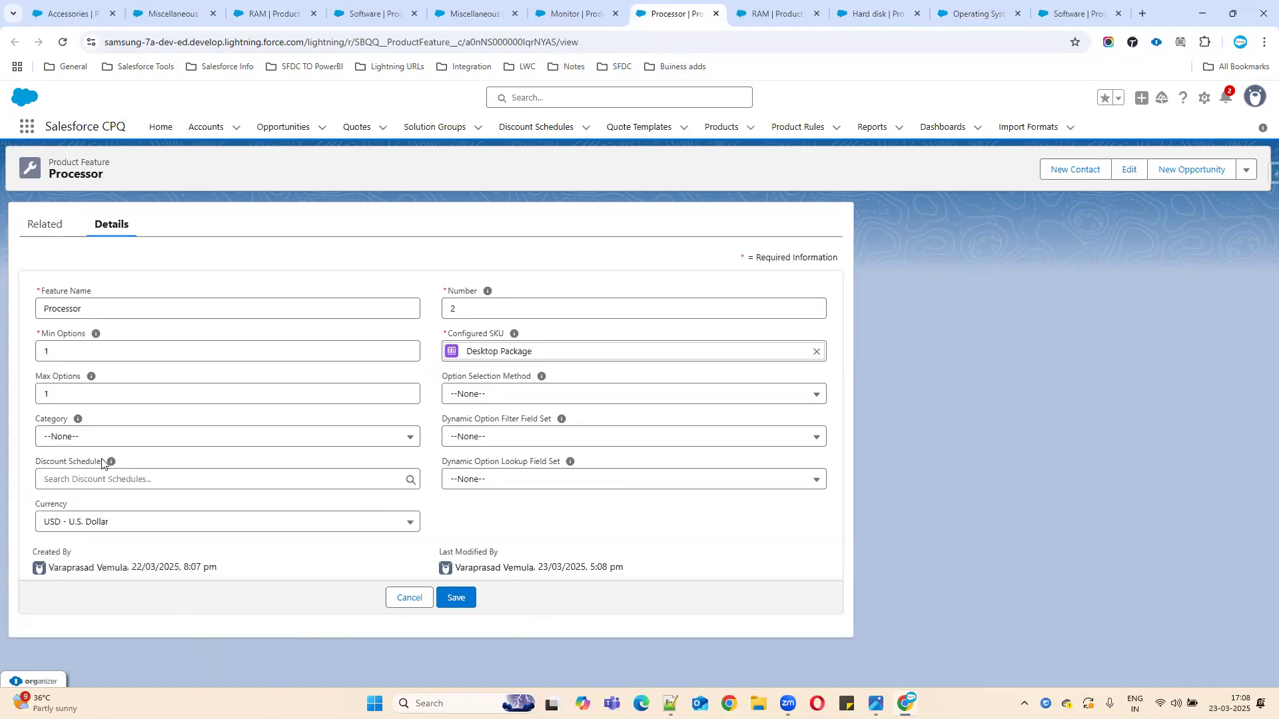
{"action": "left_click", "coordinate": [457, 599]}
Step: Set the RAM feature's Category to None and save the record
{"action": "key", "text": "ctrl+Tab"}
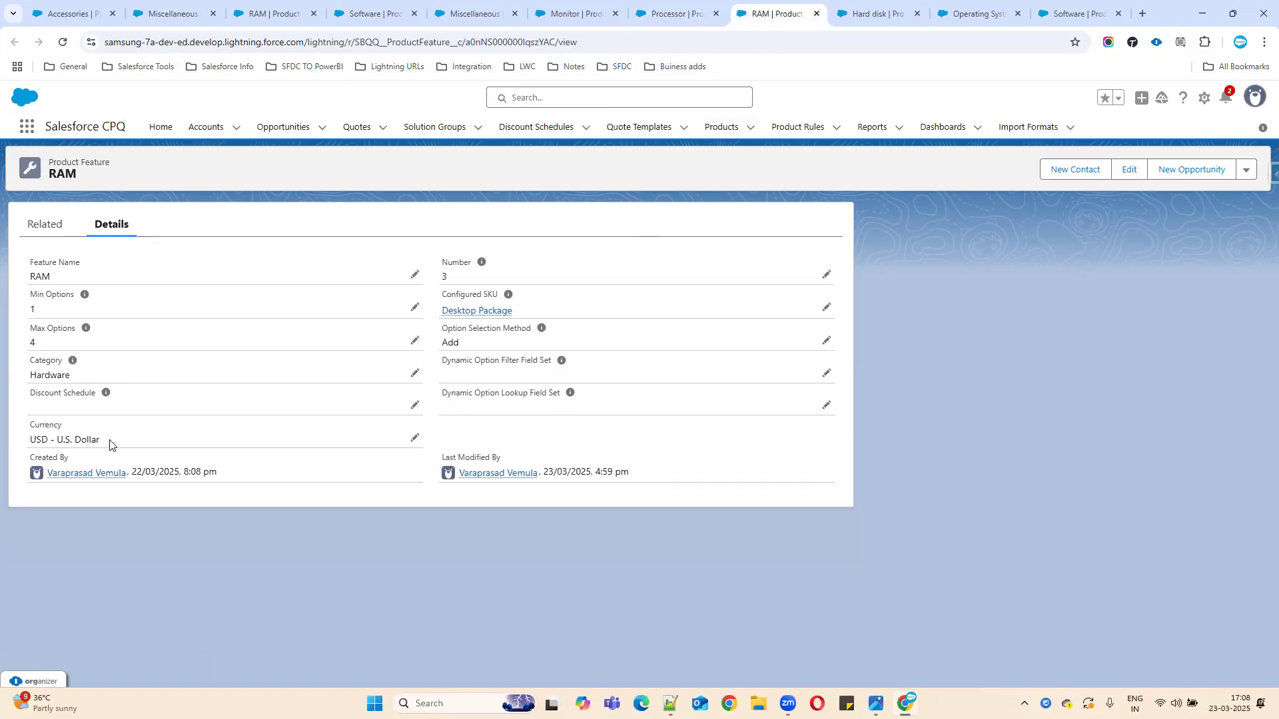
{"action": "left_click", "coordinate": [414, 371]}
{"action": "left_click", "coordinate": [113, 439]}
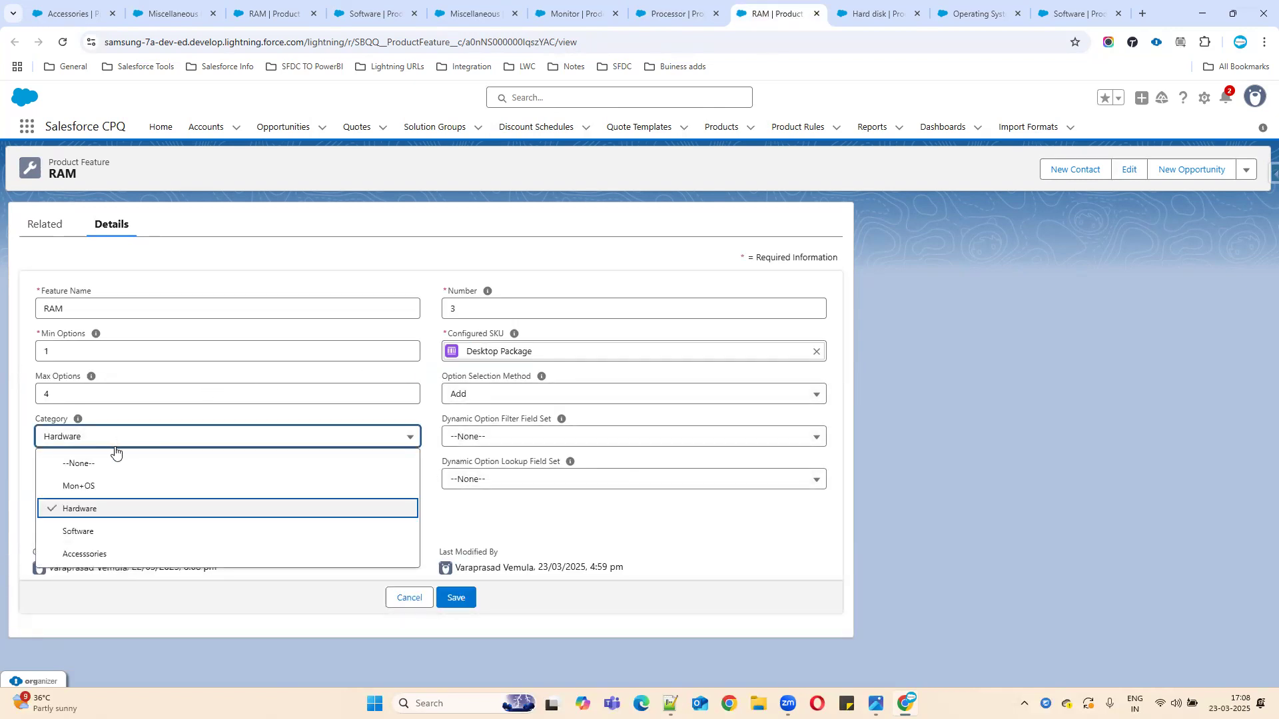
{"action": "left_click", "coordinate": [79, 463]}
{"action": "left_click", "coordinate": [456, 597]}
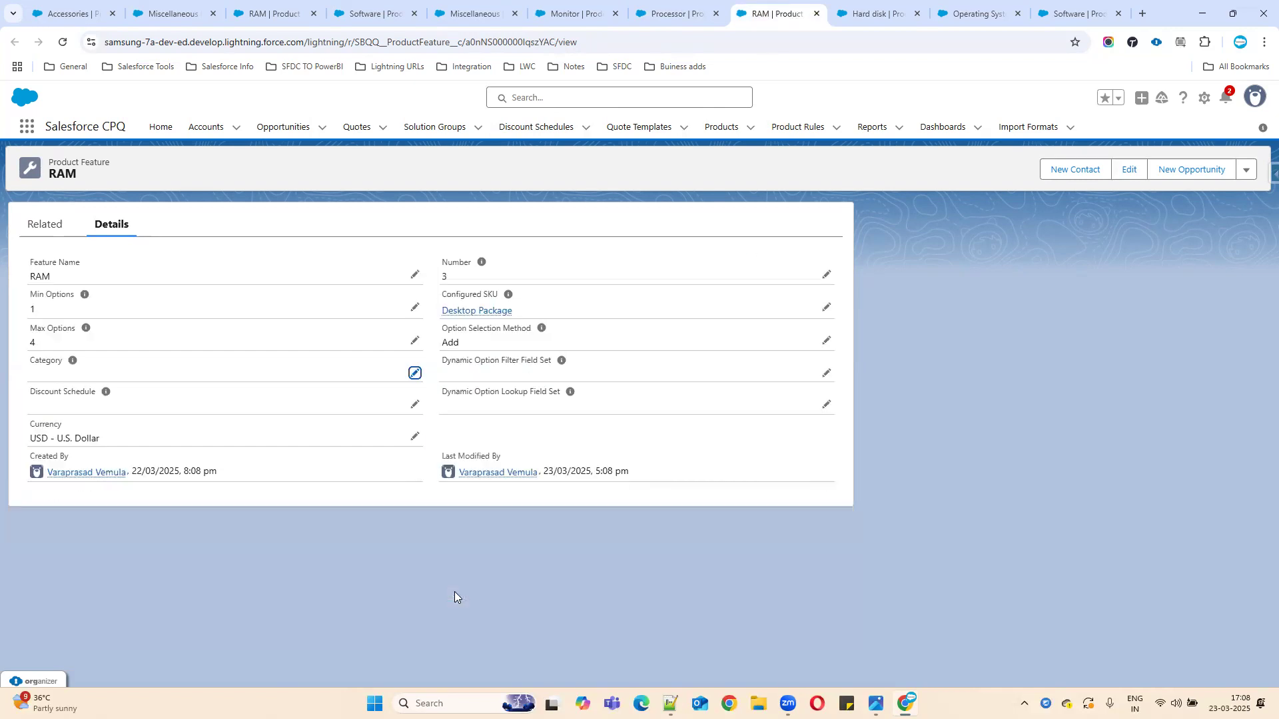
Step: Set the Hard disk feature's Category to None and save the record
{"action": "left_click", "coordinate": [878, 8]}
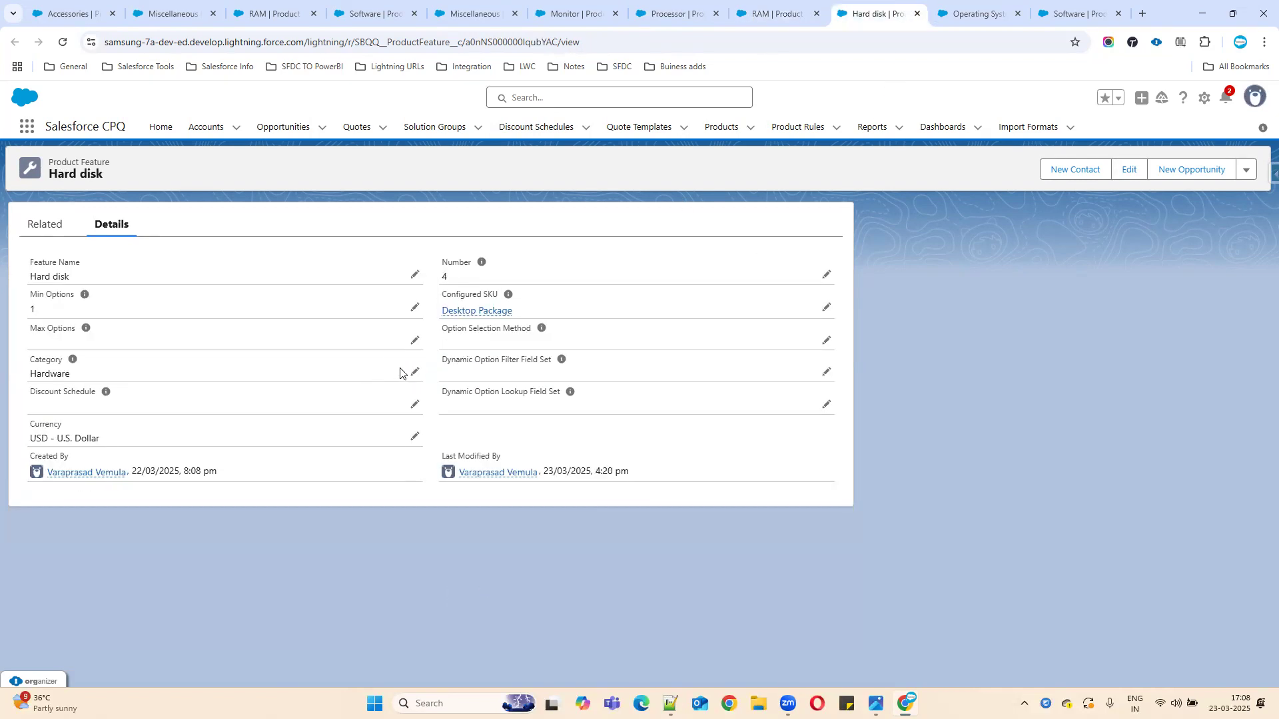
{"action": "left_click", "coordinate": [414, 372]}
{"action": "left_click", "coordinate": [160, 436]}
{"action": "left_click", "coordinate": [136, 474]}
{"action": "left_click", "coordinate": [456, 597]}
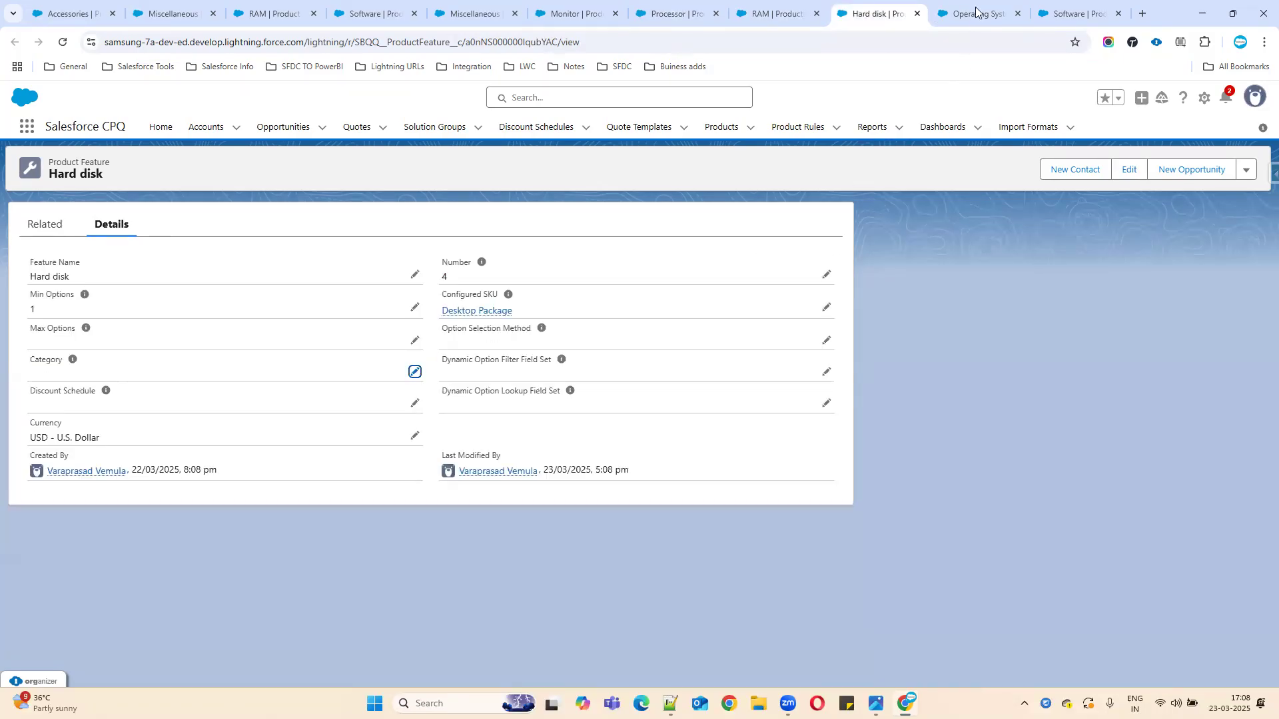
Step: Set the Operating System feature's Category to None and save the record
{"action": "left_click", "coordinate": [976, 12]}
{"action": "left_click", "coordinate": [414, 371]}
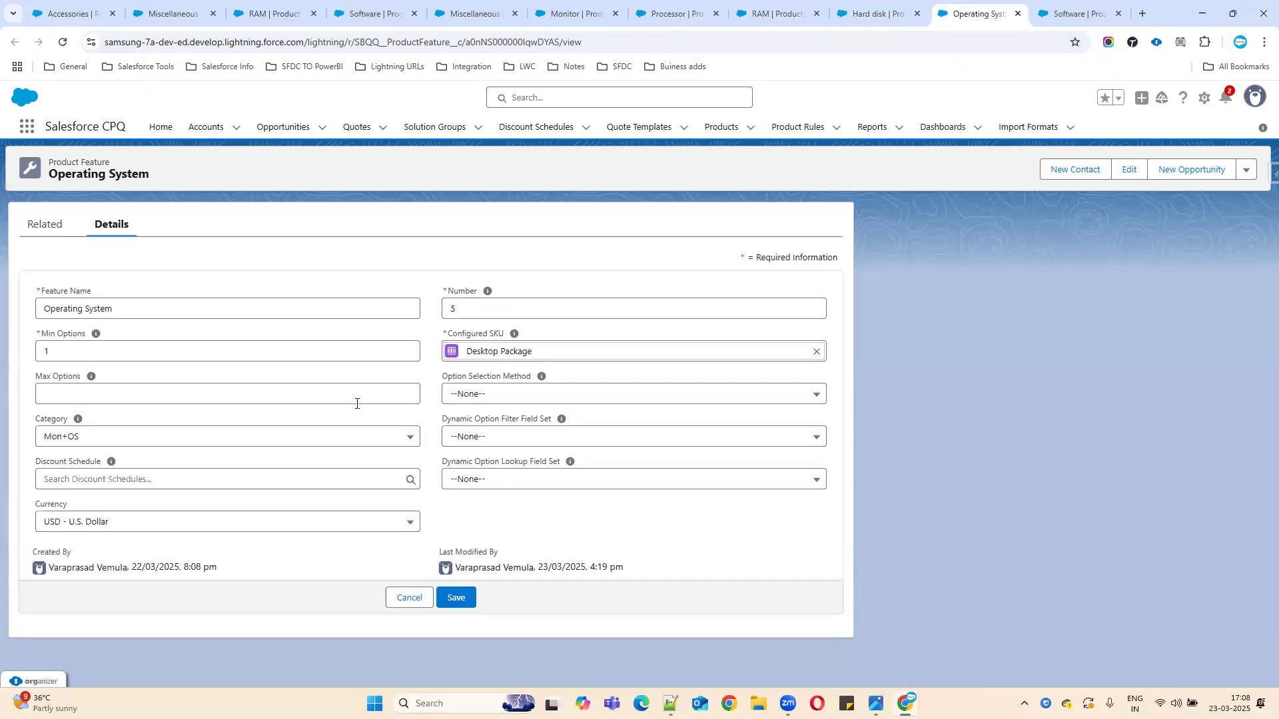
{"action": "left_click", "coordinate": [172, 437]}
{"action": "left_click", "coordinate": [150, 466]}
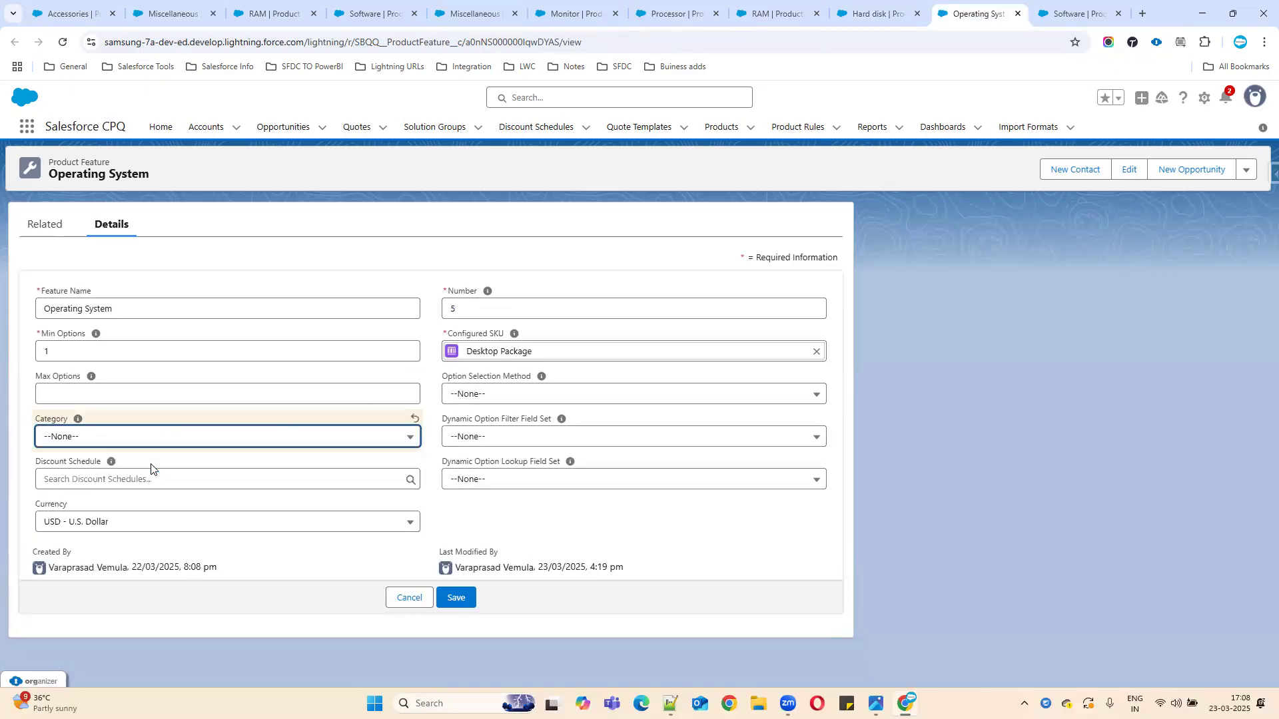
{"action": "left_click", "coordinate": [456, 598]}
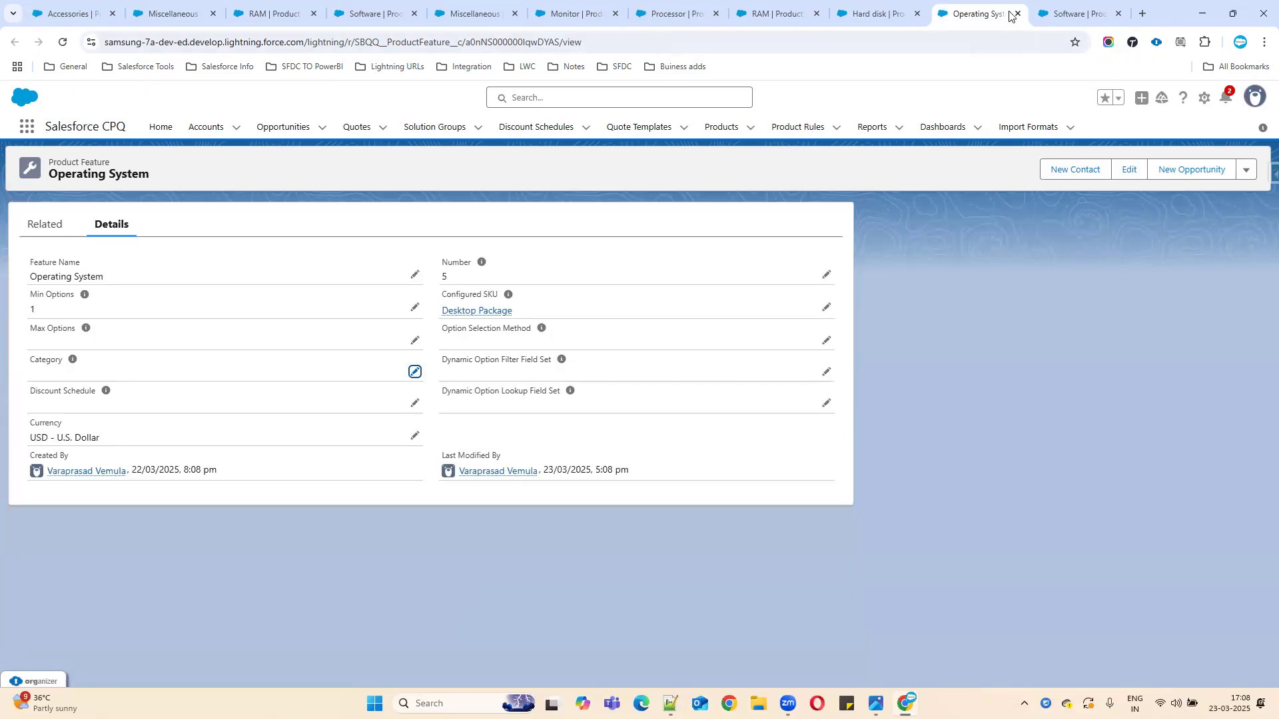
Step: Set the Software feature's Category to None and save the record
{"action": "left_click", "coordinate": [1066, 13]}
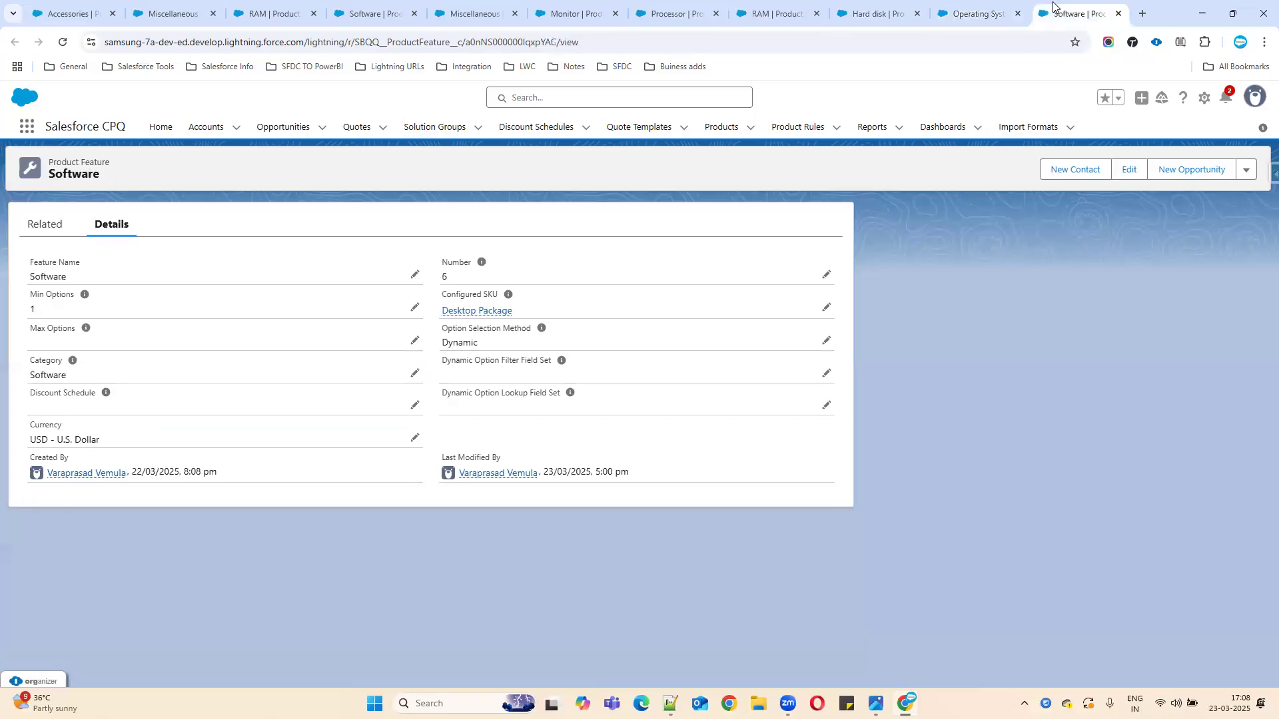
{"action": "left_click", "coordinate": [416, 374]}
{"action": "left_click", "coordinate": [114, 437]}
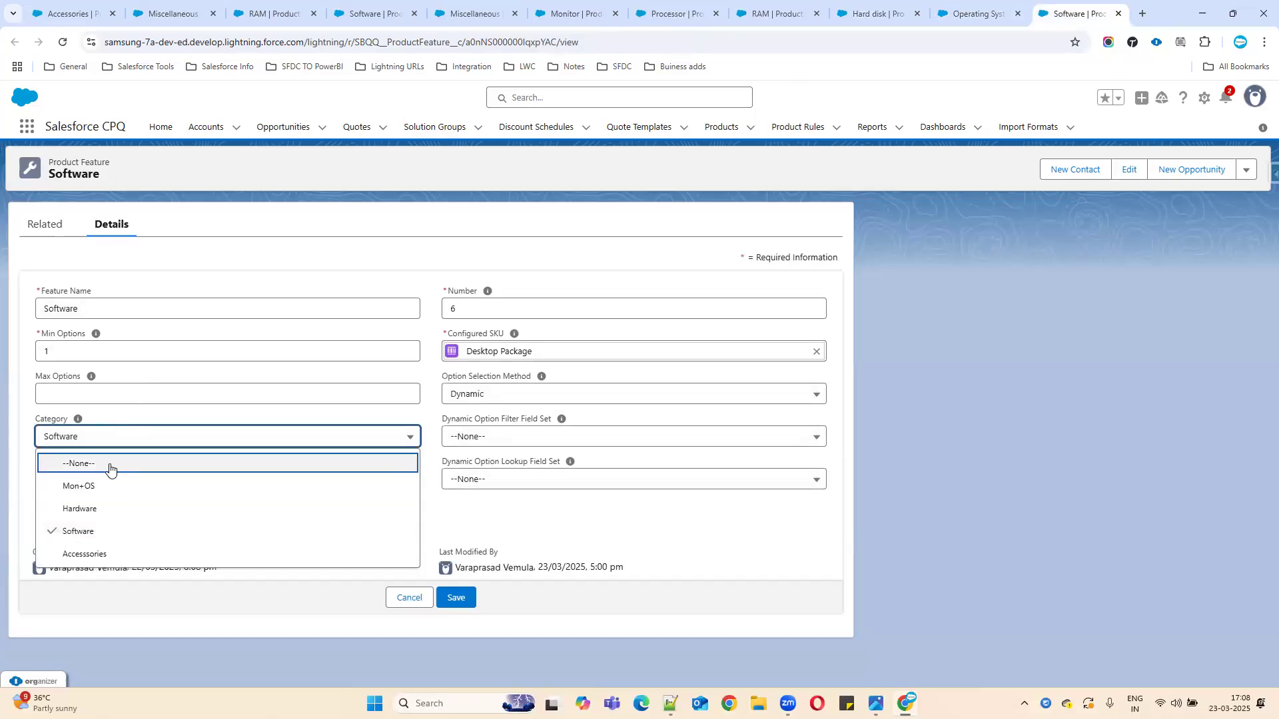
{"action": "left_click", "coordinate": [109, 464]}
{"action": "left_click", "coordinate": [455, 598]}
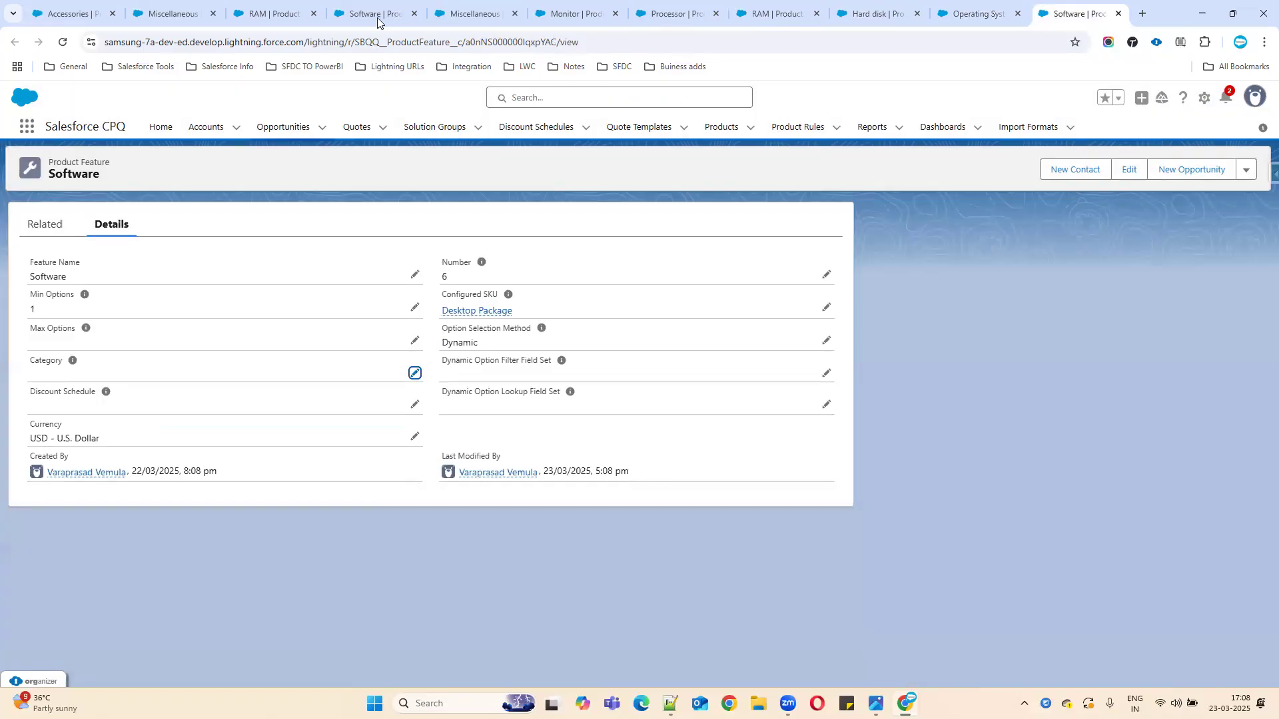
Step: Open the accepted AUD 690.00 quote's line editor, add the Desktop Package, and examine the category grouping on its configuration page
{"action": "left_click", "coordinate": [351, 3]}
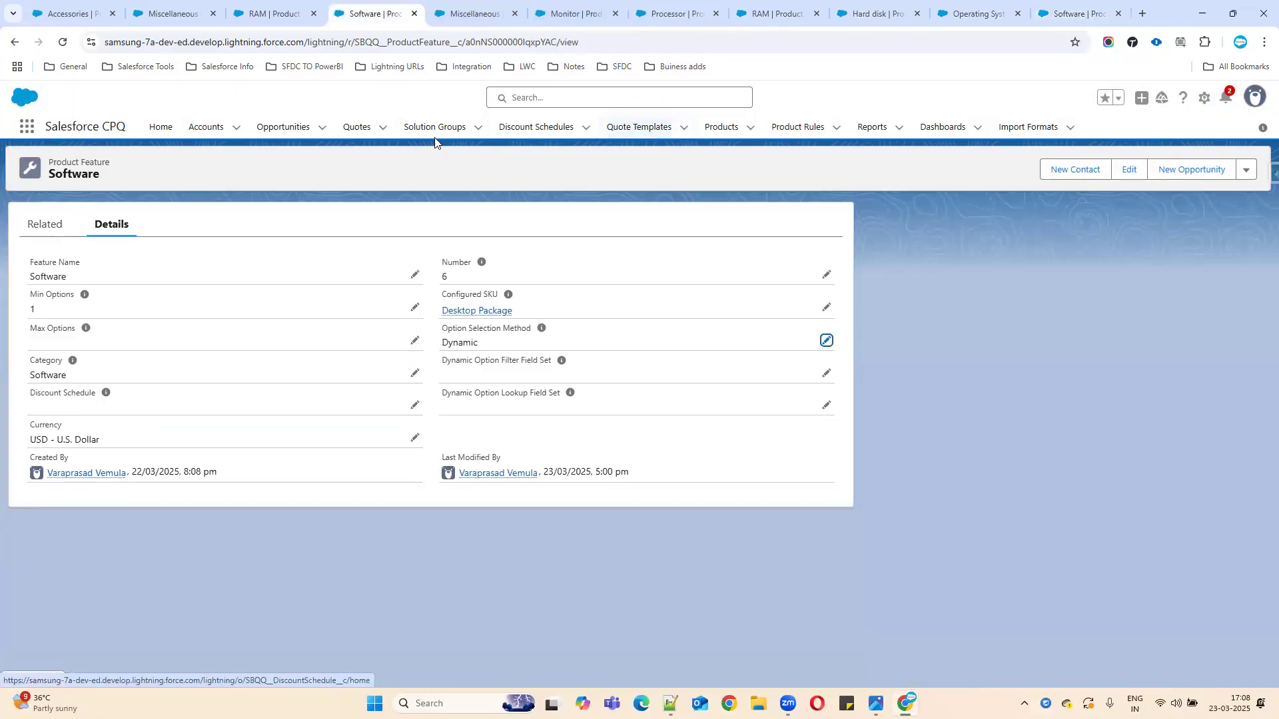
{"action": "left_click", "coordinate": [357, 127]}
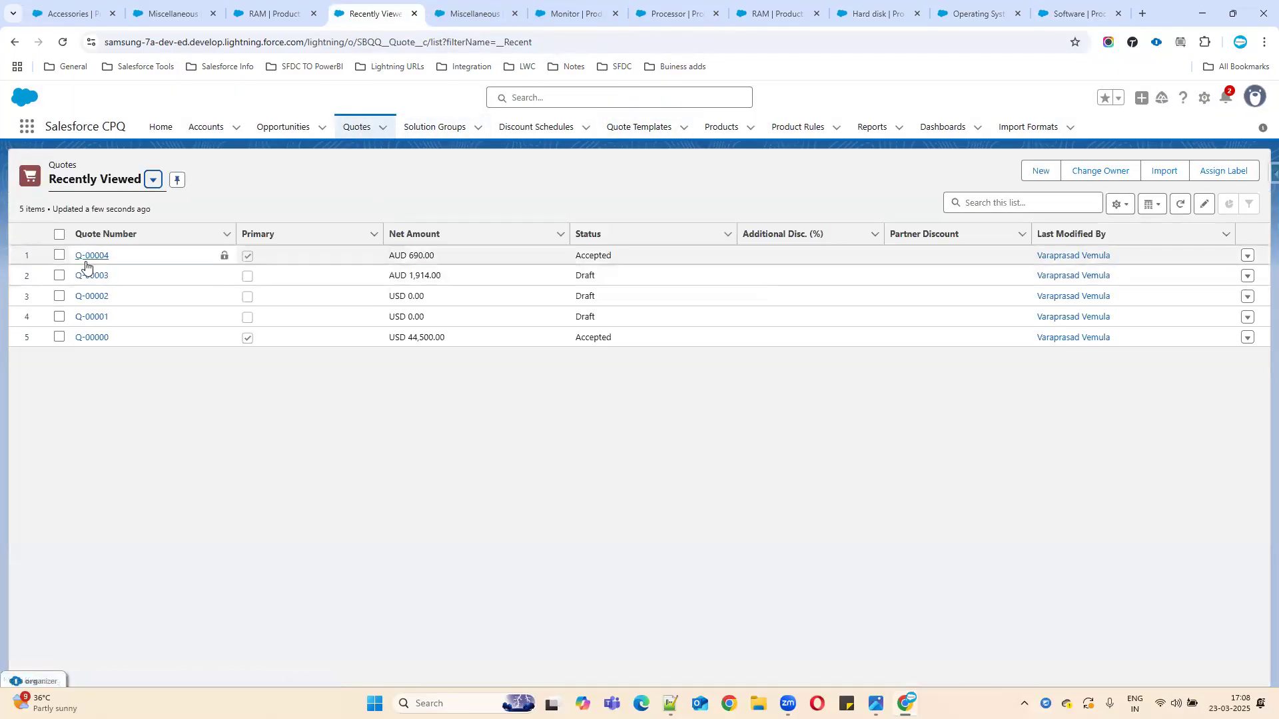
{"action": "left_click", "coordinate": [86, 256]}
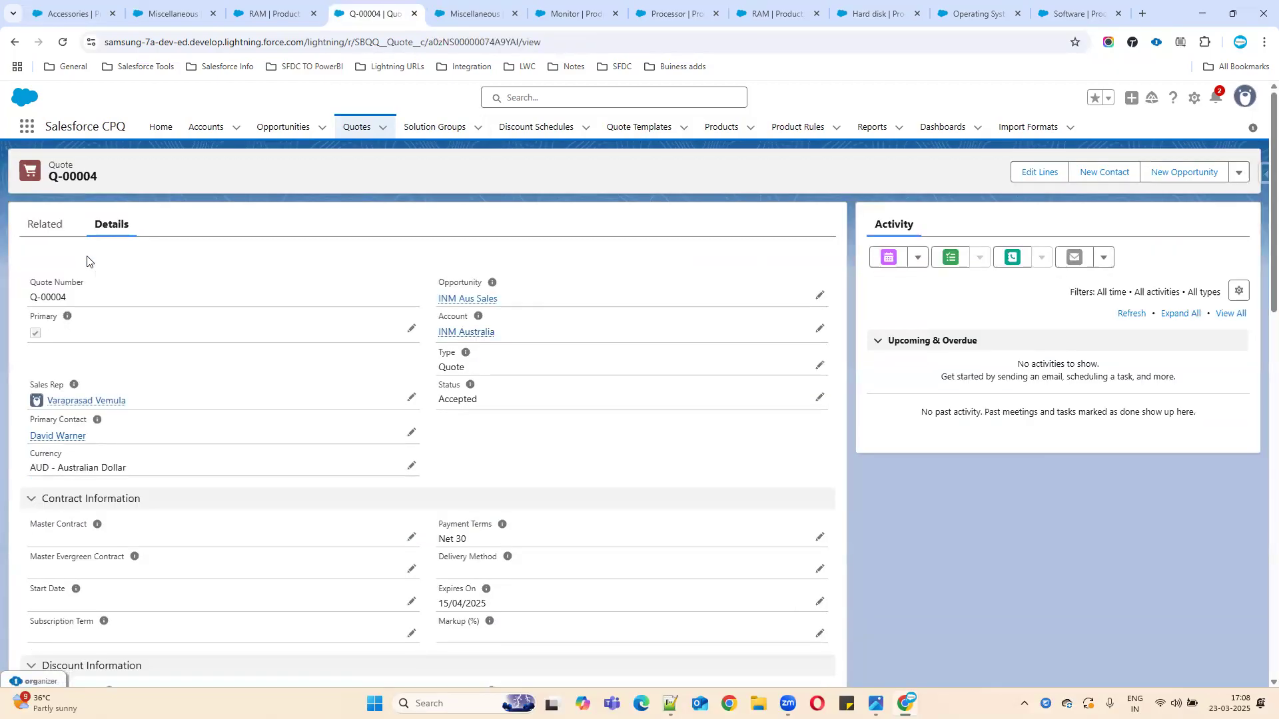
{"action": "left_click", "coordinate": [1037, 170]}
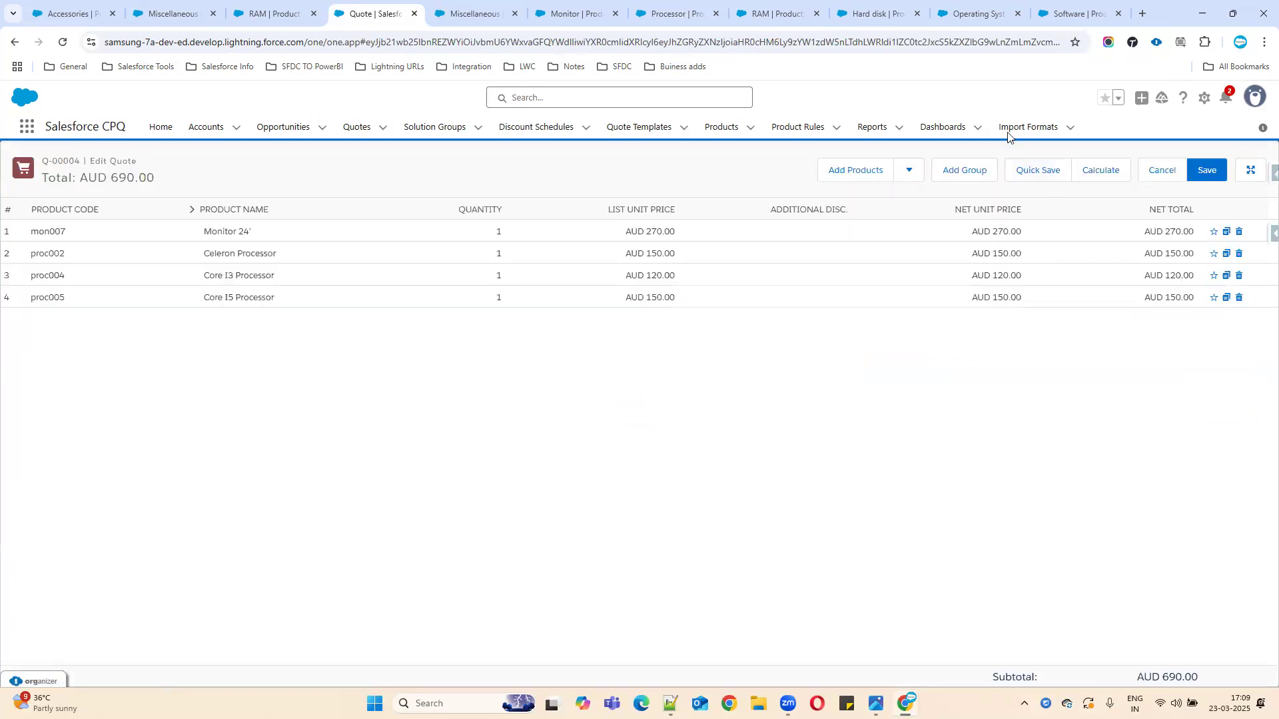
{"action": "left_click", "coordinate": [865, 171]}
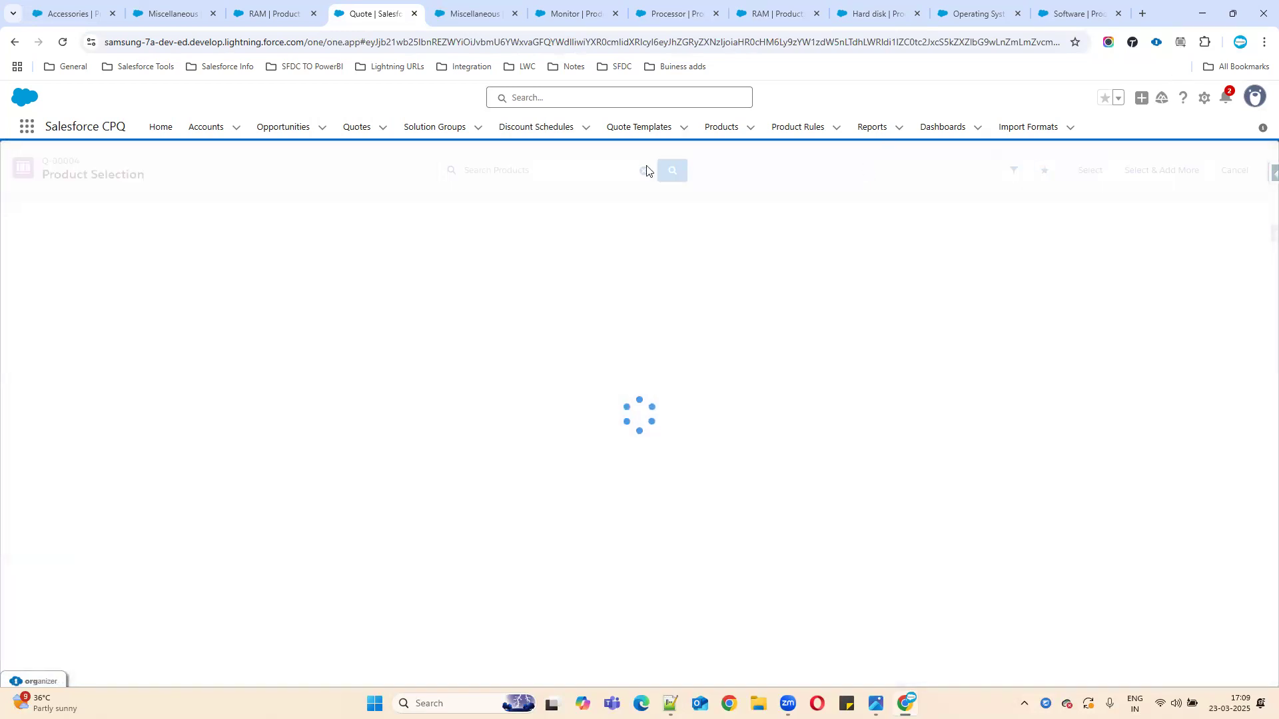
{"action": "left_click", "coordinate": [10, 227]}
{"action": "left_click", "coordinate": [1077, 177]}
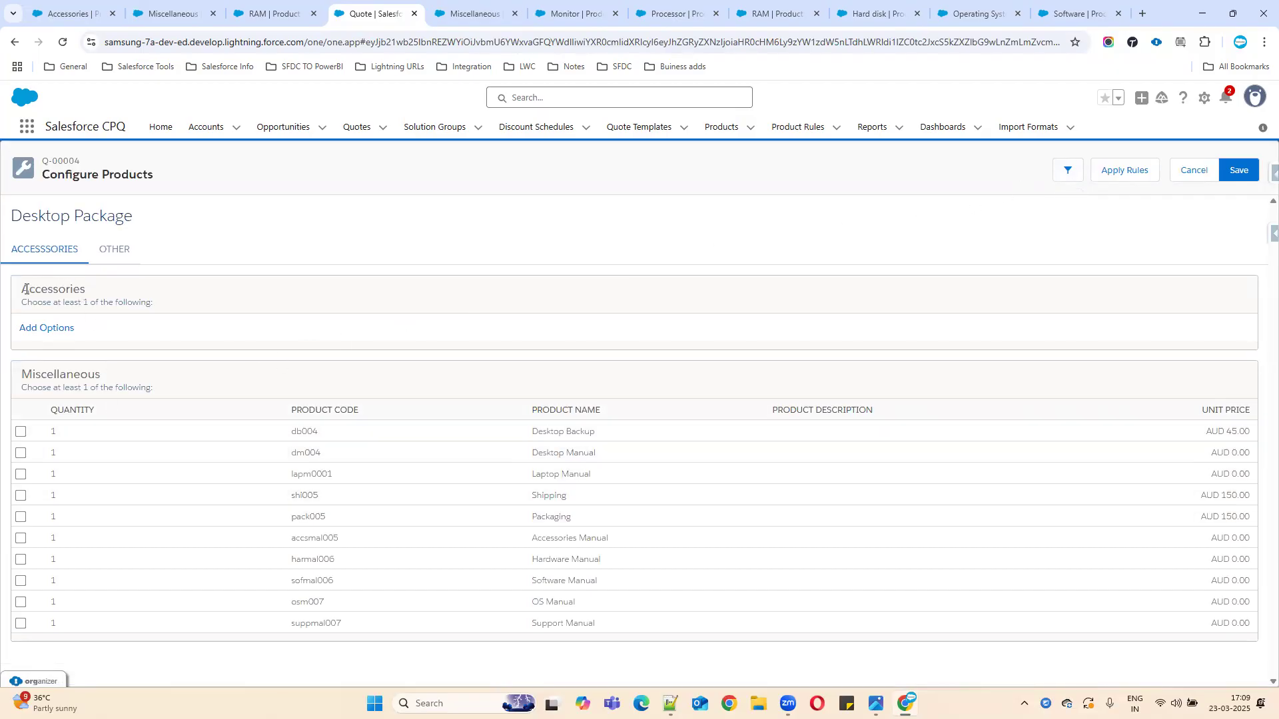
{"action": "left_click_drag", "start_coordinate": [24, 289], "coordinate": [115, 293]}
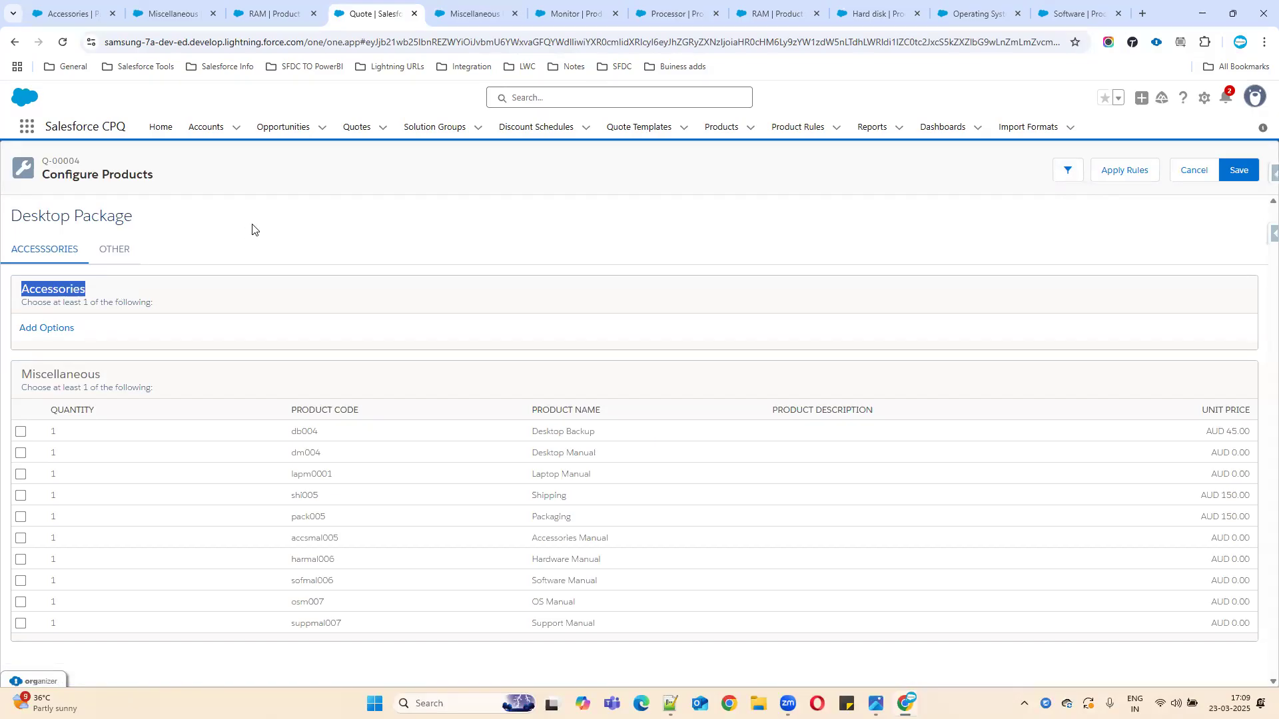
Step: Open the Desktop Package product from the Miscellaneous feature and show its complete related Features list
{"action": "left_click", "coordinate": [455, 15]}
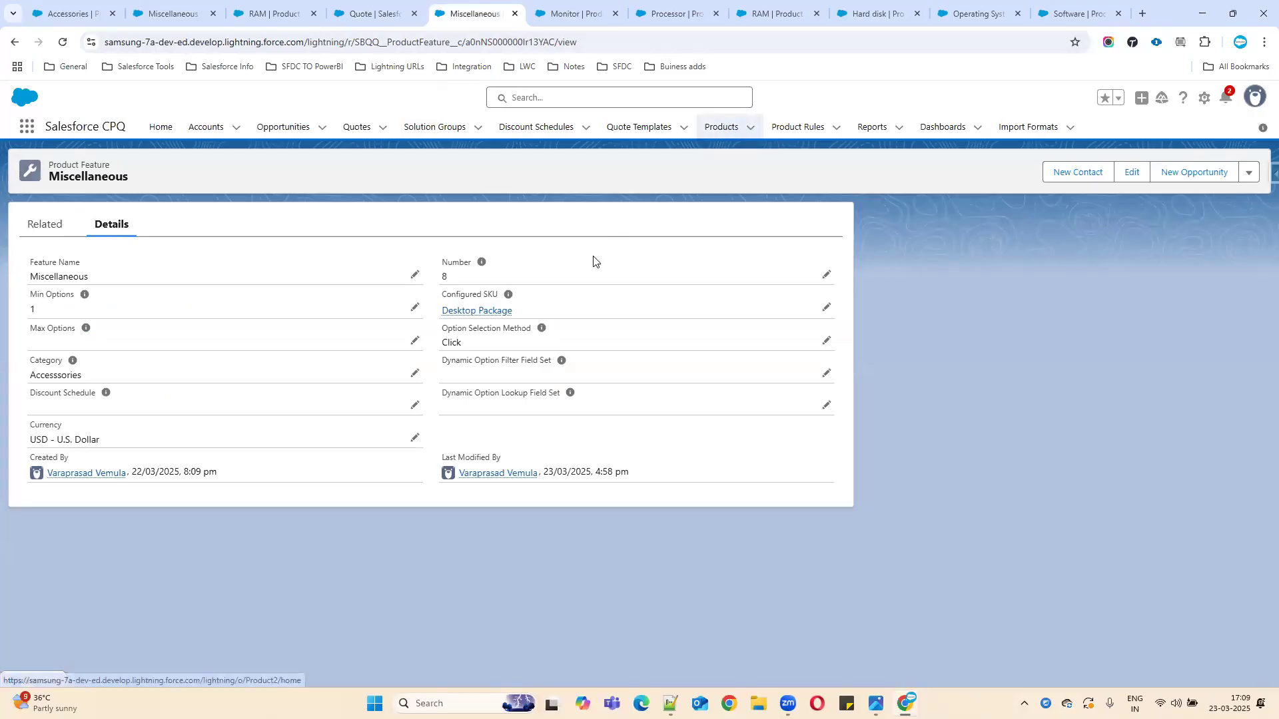
{"action": "left_click", "coordinate": [473, 312]}
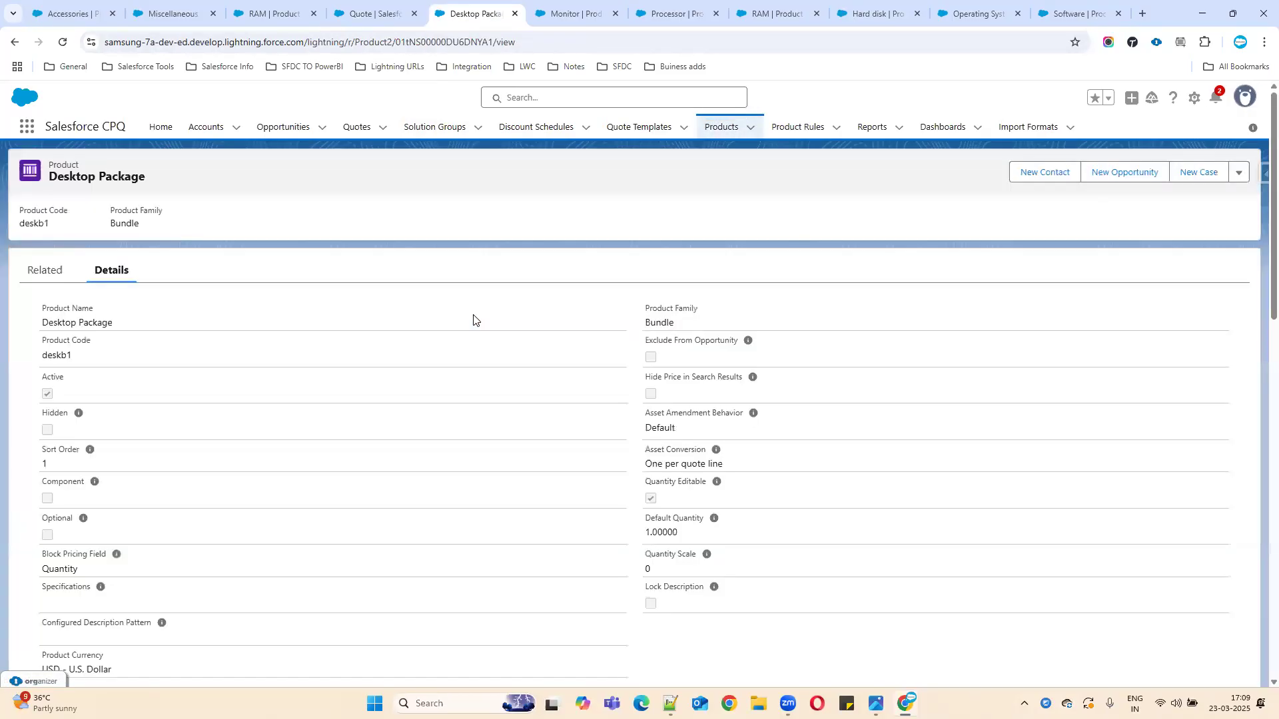
{"action": "left_click", "coordinate": [34, 271]}
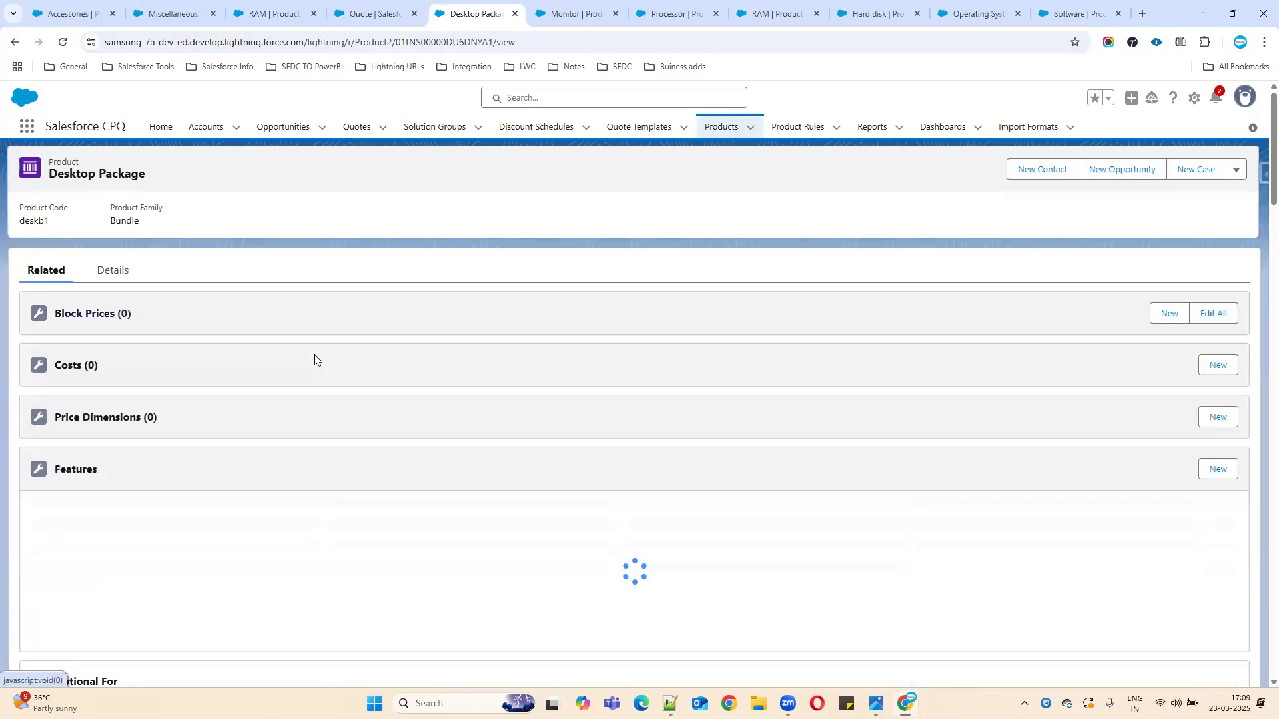
{"action": "scroll", "coordinate": [399, 421], "scroll_direction": "down", "scroll_amount": 2}
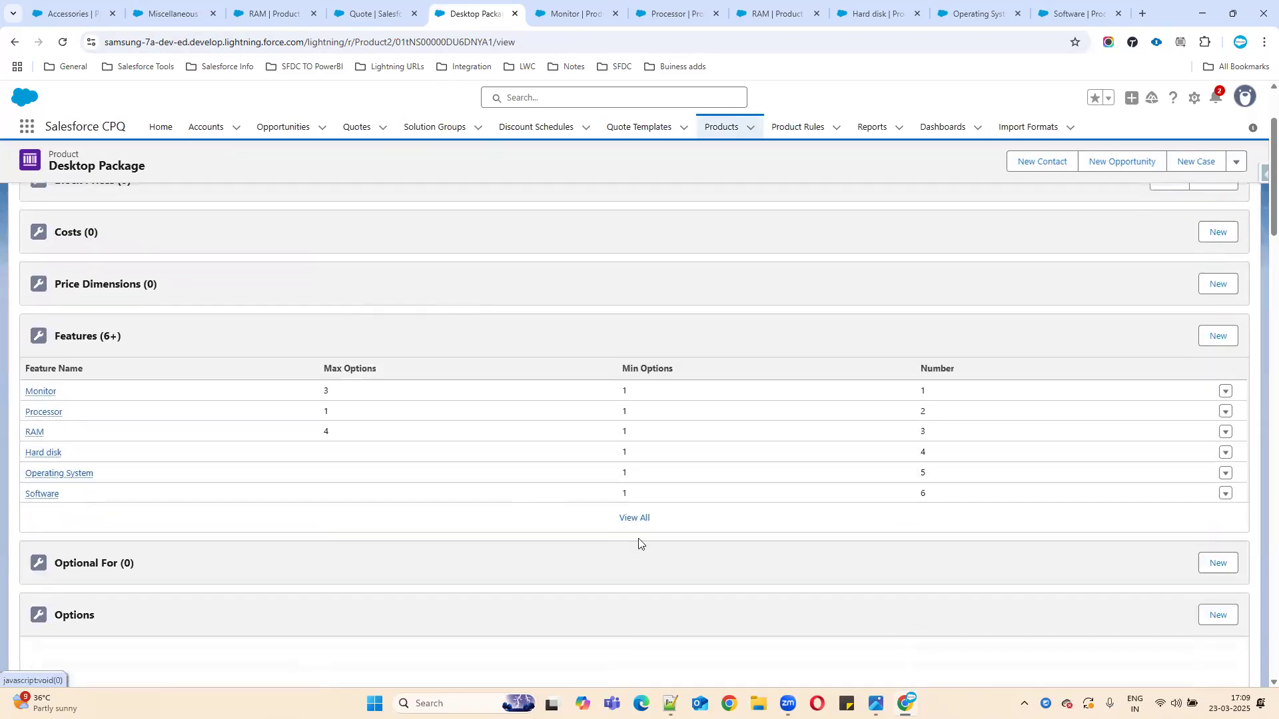
{"action": "left_click", "coordinate": [639, 518]}
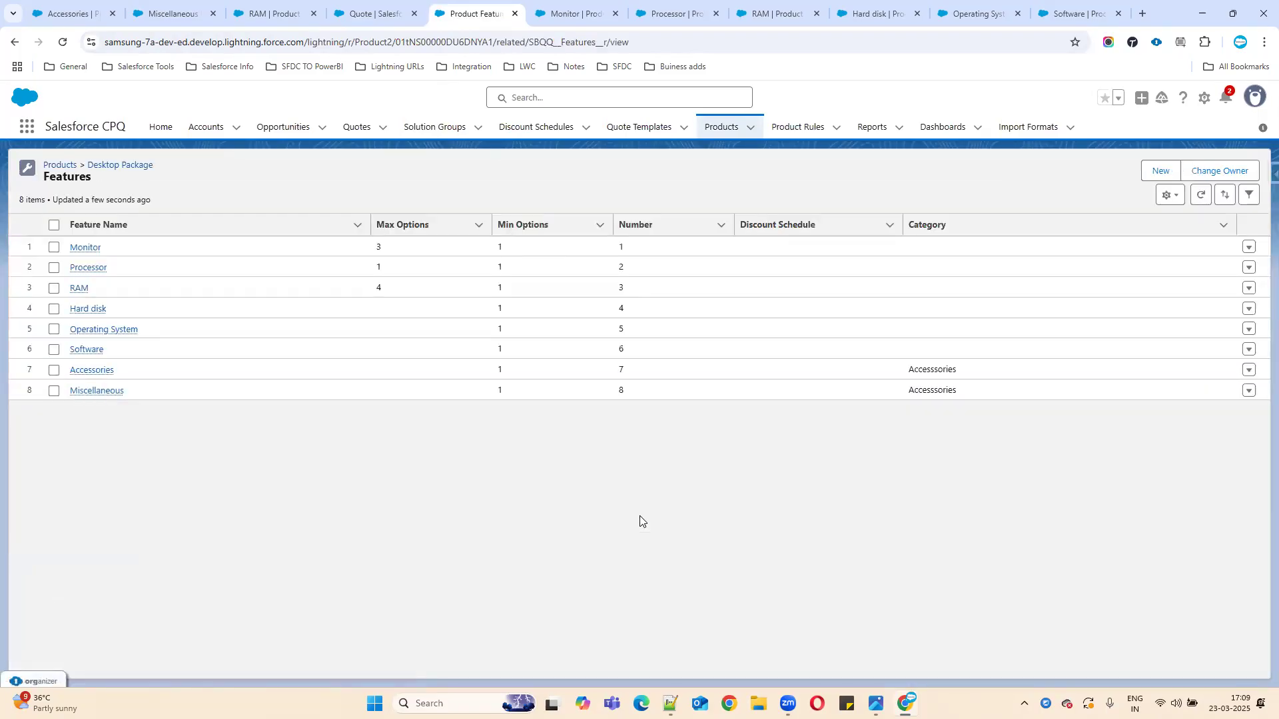
Step: Edit the Accessories feature from the Features list, set its Category to None, and save
{"action": "left_click", "coordinate": [1249, 373]}
{"action": "left_click", "coordinate": [1209, 361]}
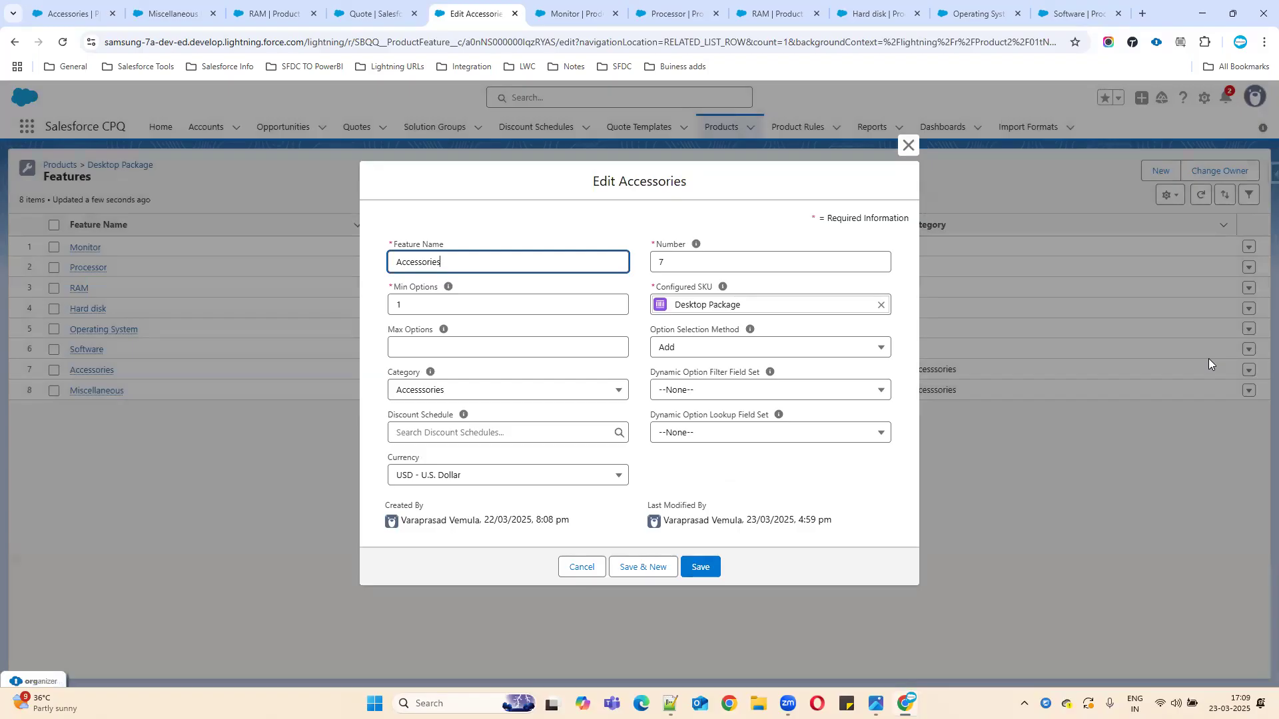
{"action": "left_click", "coordinate": [518, 391]}
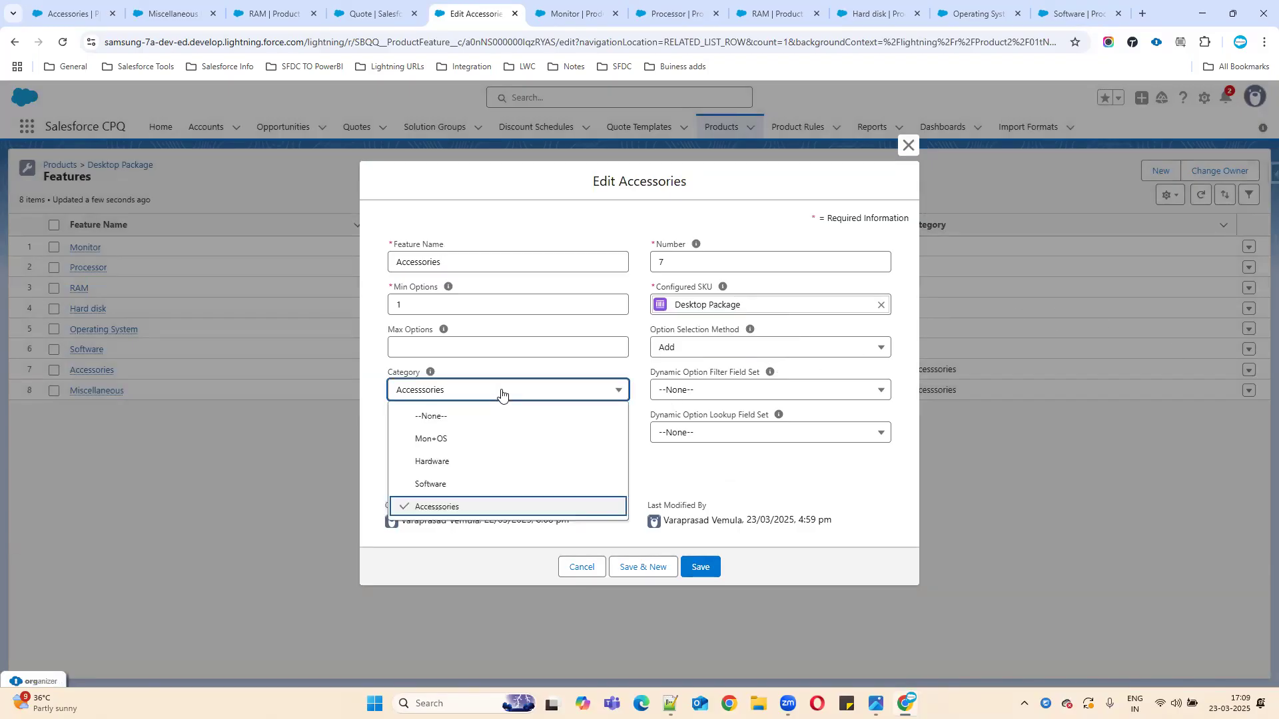
{"action": "left_click", "coordinate": [461, 414]}
{"action": "left_click", "coordinate": [703, 570]}
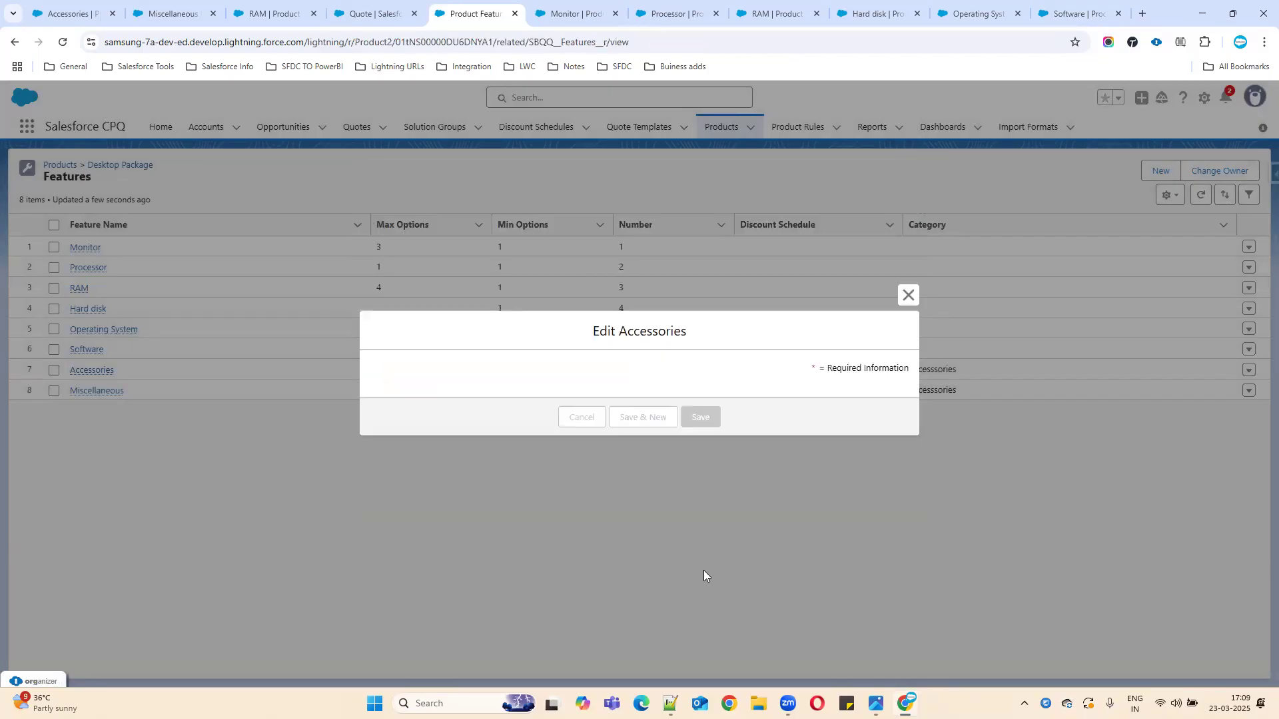
Step: Set the Miscellaneous feature's Category to None, save it, and reload the Features list
{"action": "left_click", "coordinate": [1250, 393]}
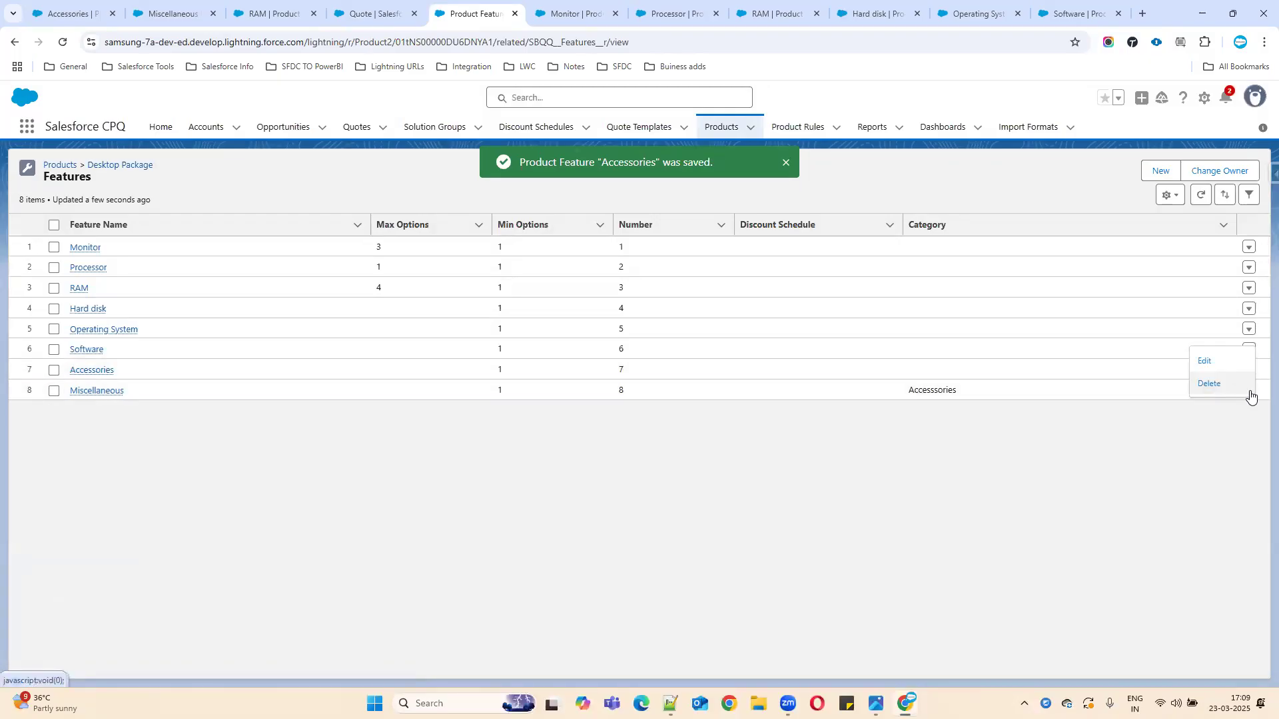
{"action": "left_click", "coordinate": [1212, 363]}
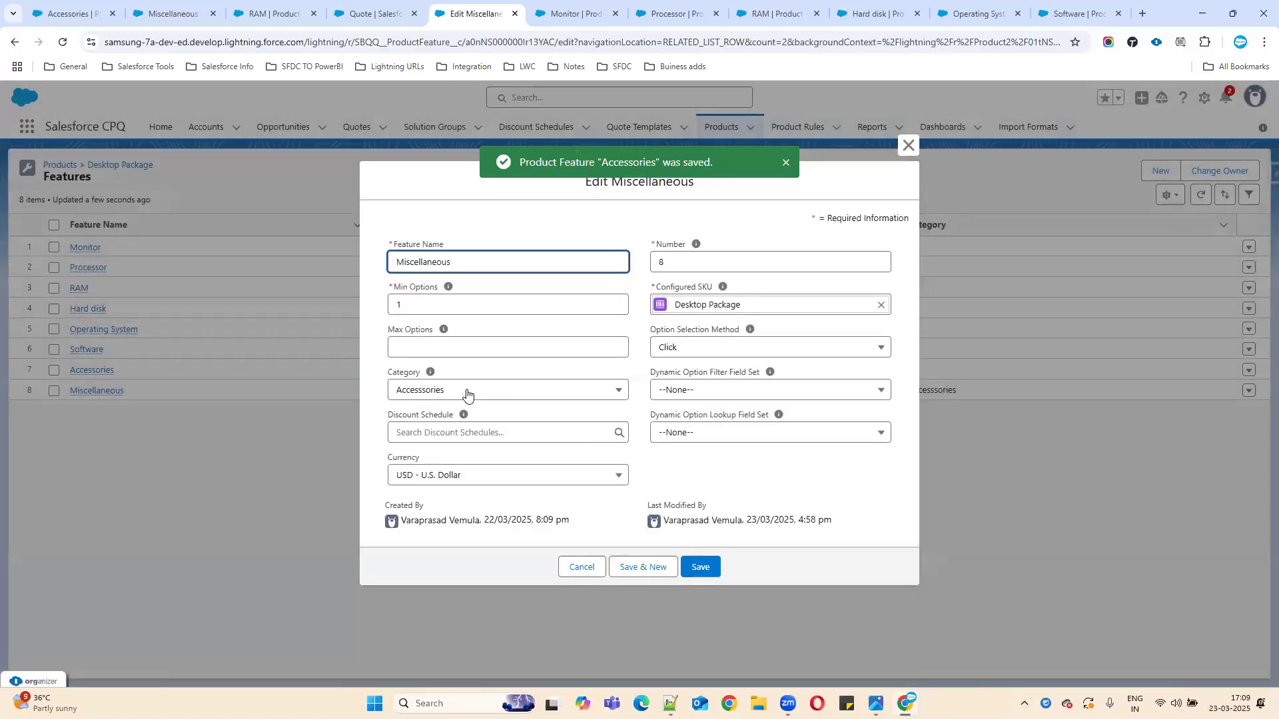
{"action": "left_click", "coordinate": [466, 391]}
{"action": "left_click", "coordinate": [451, 413]}
{"action": "left_click", "coordinate": [700, 565]}
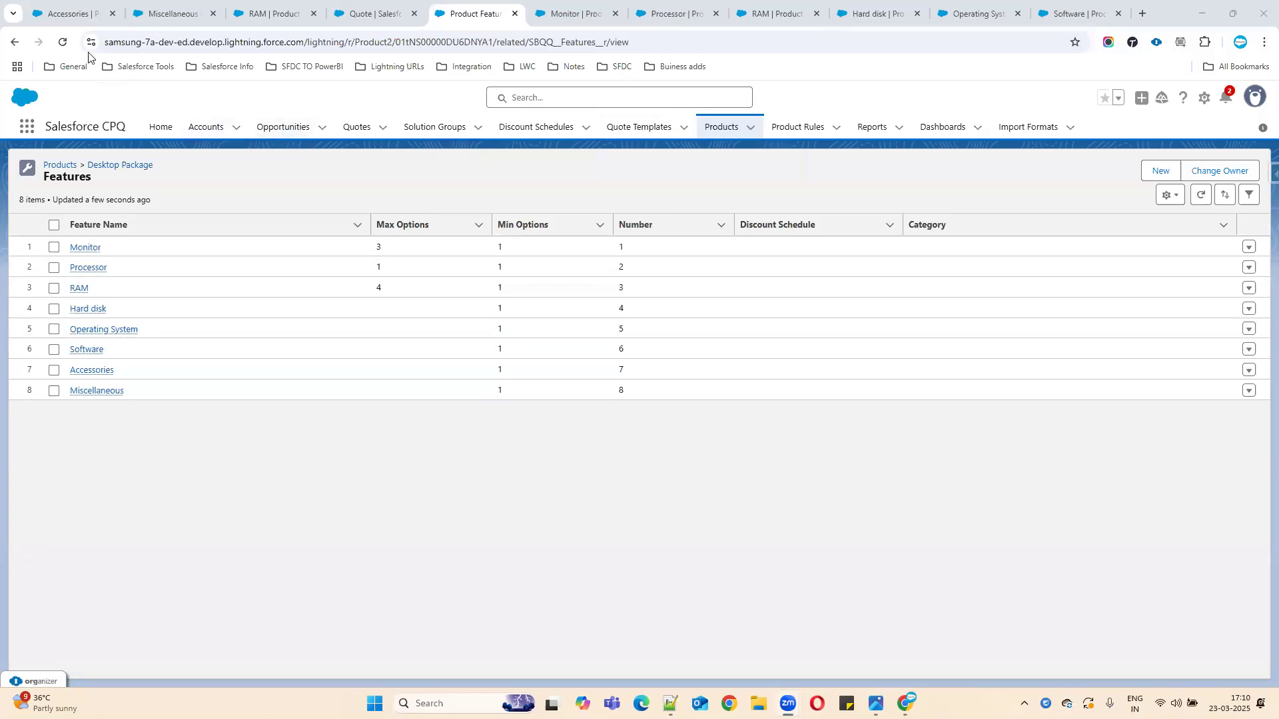
{"action": "left_click", "coordinate": [67, 48]}
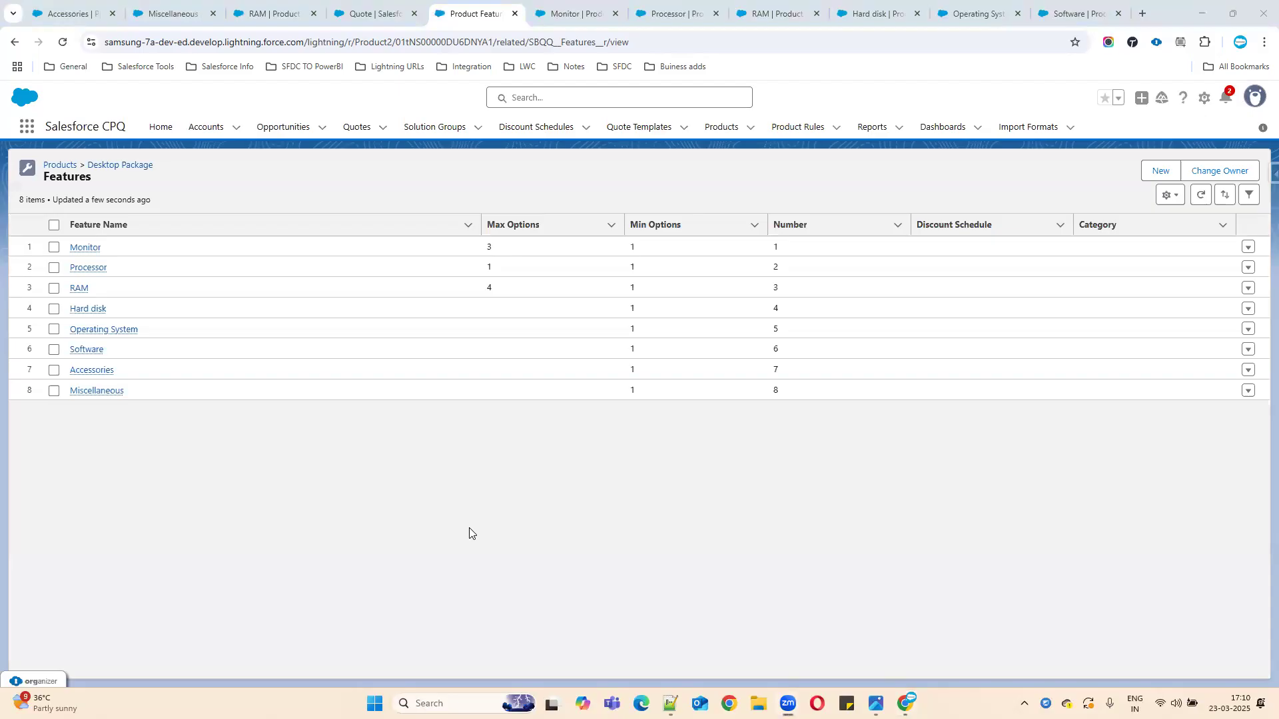
Step: Close the browser tabs of the Monitor, Processor, RAM, Hard disk and Operating System features
{"action": "left_click", "coordinate": [580, 3]}
{"action": "left_click", "coordinate": [616, 13]}
{"action": "left_click", "coordinate": [617, 13]}
{"action": "left_click", "coordinate": [616, 14]}
{"action": "left_click", "coordinate": [616, 14]}
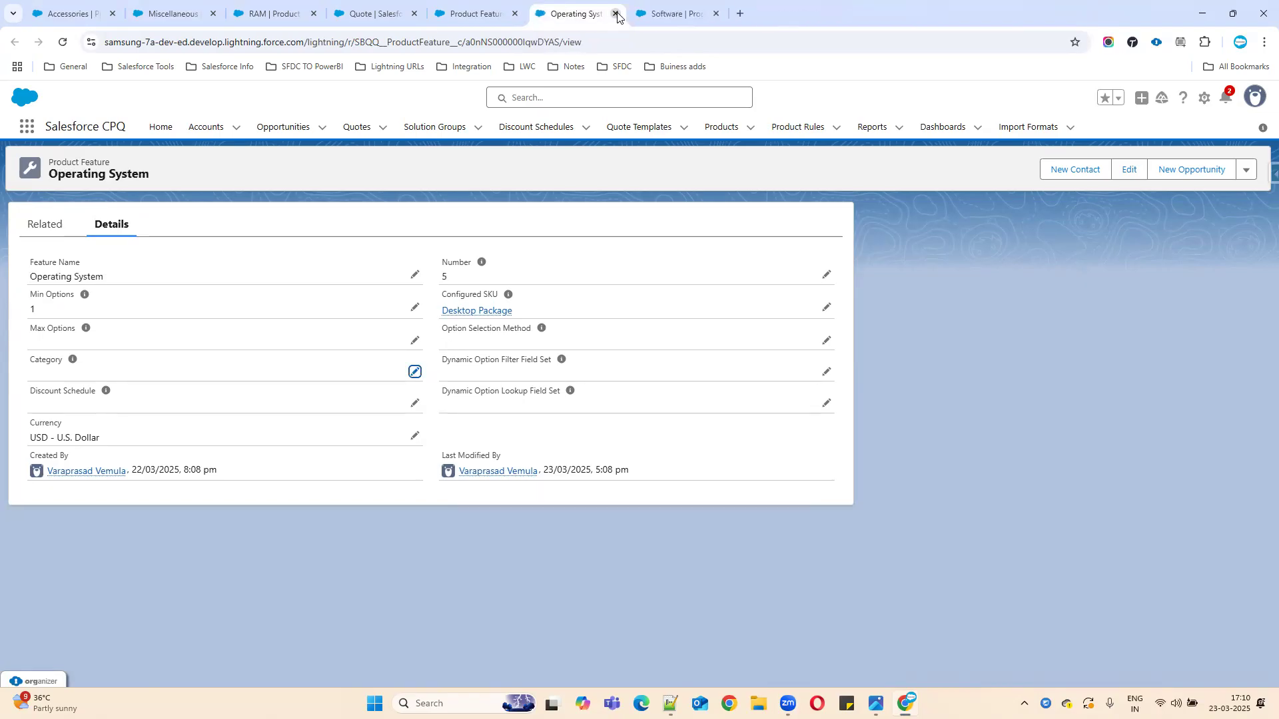
{"action": "key", "text": "ctrl+w"}
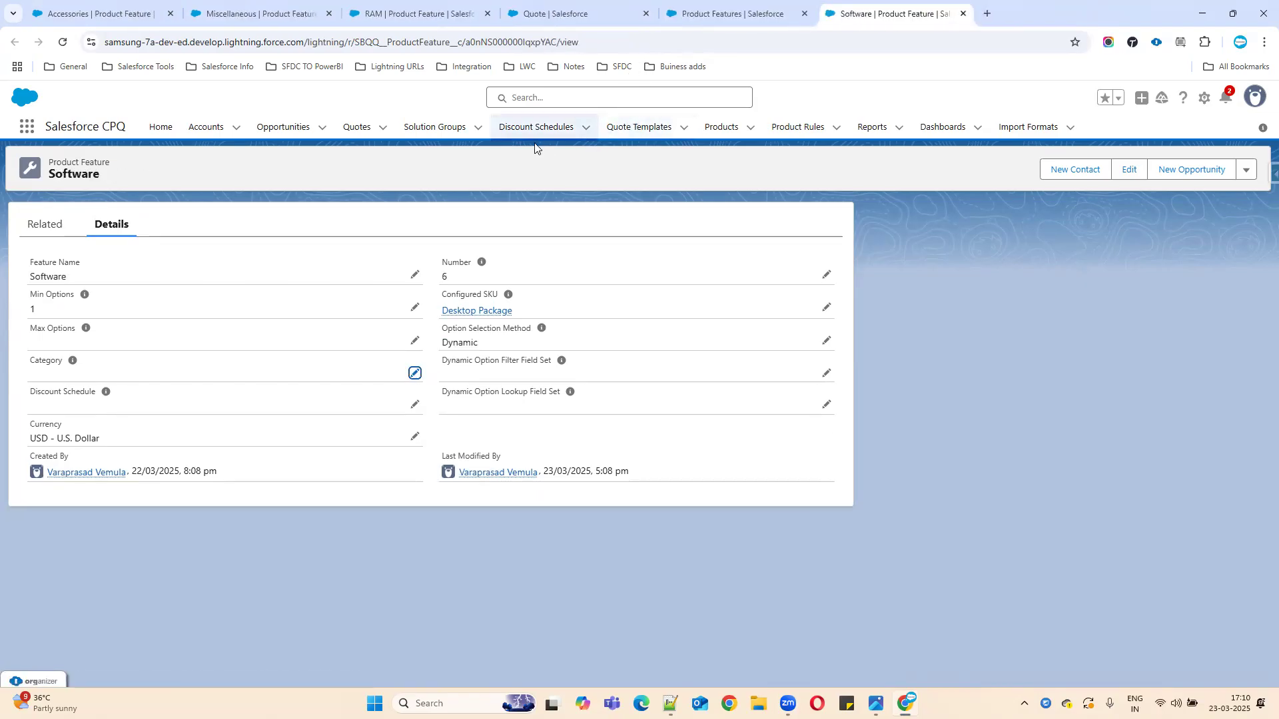
Step: Open the accepted AUD 690.00 quote in a new browser tab, edit its lines, and select the Desktop Package for configuration
{"action": "middle_click", "coordinate": [360, 127]}
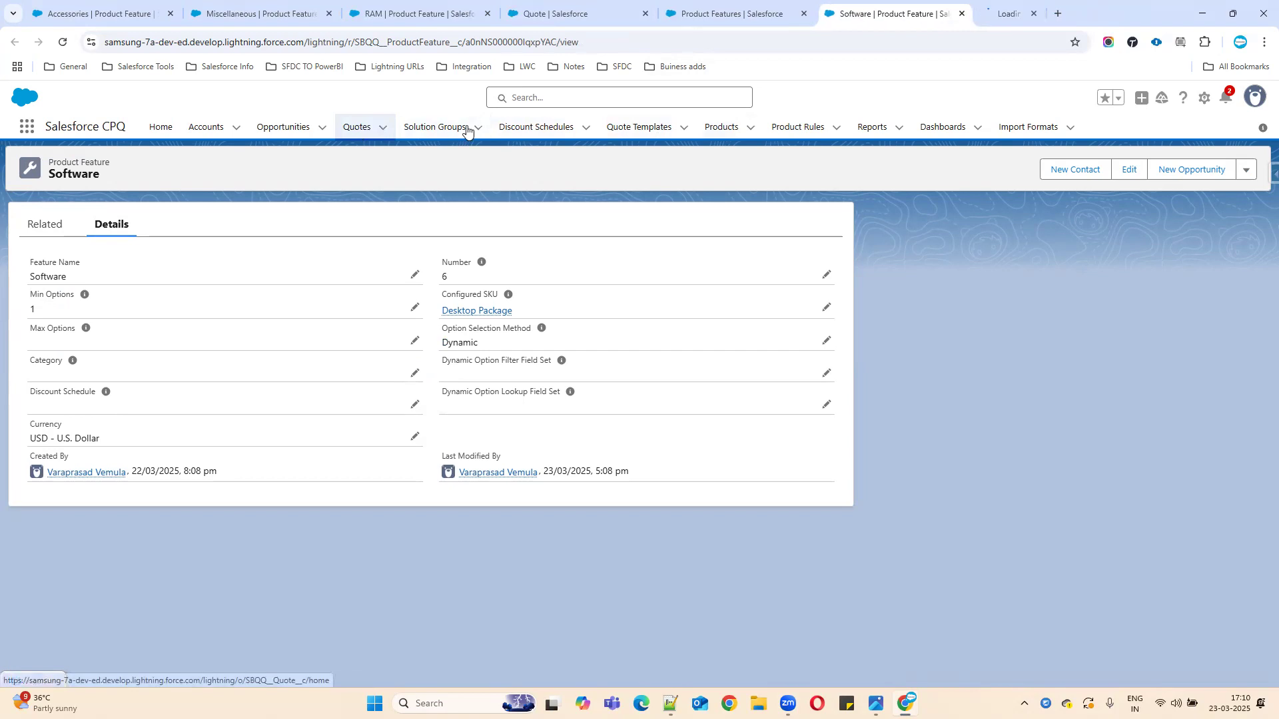
{"action": "left_click", "coordinate": [993, 16]}
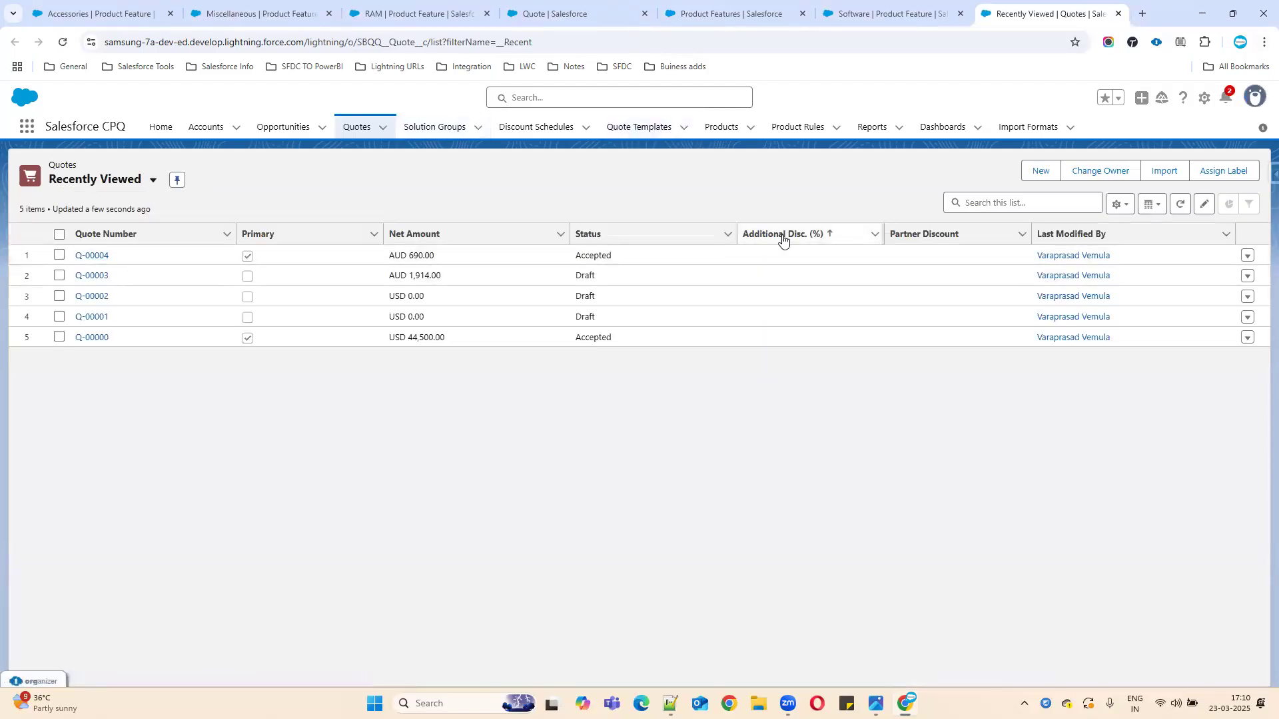
{"action": "left_click", "coordinate": [101, 255]}
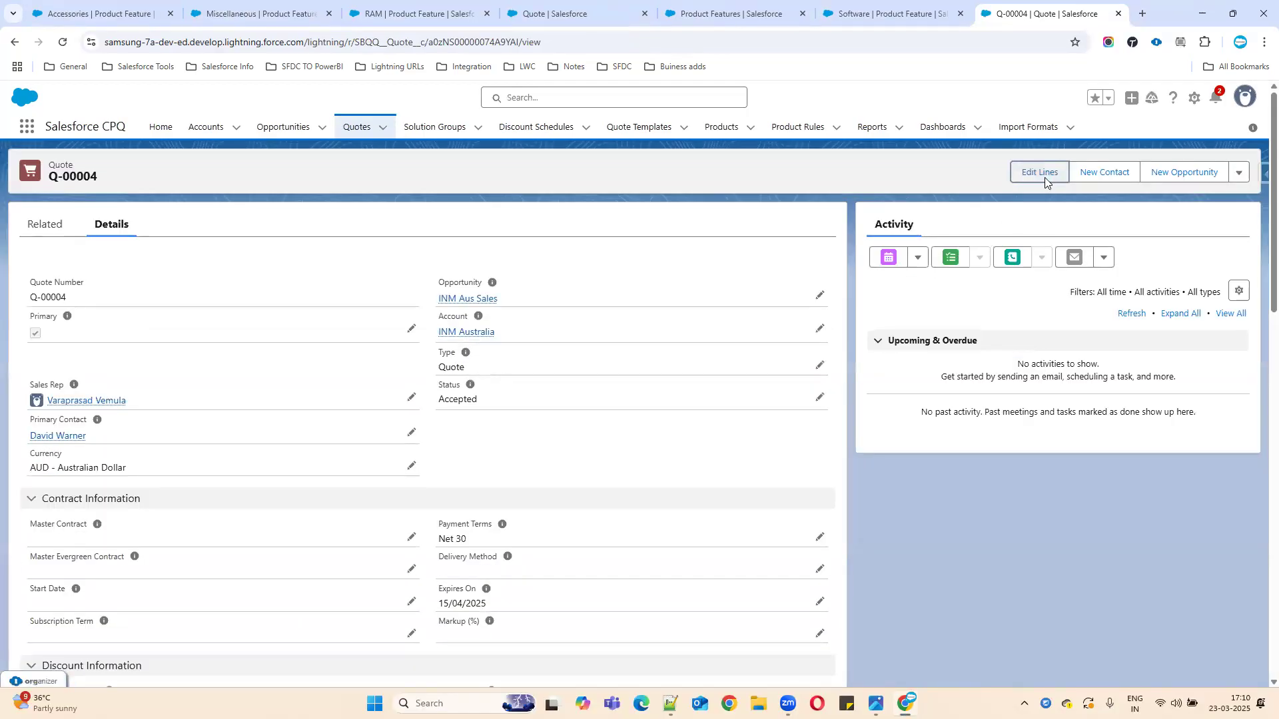
{"action": "left_click", "coordinate": [1045, 178]}
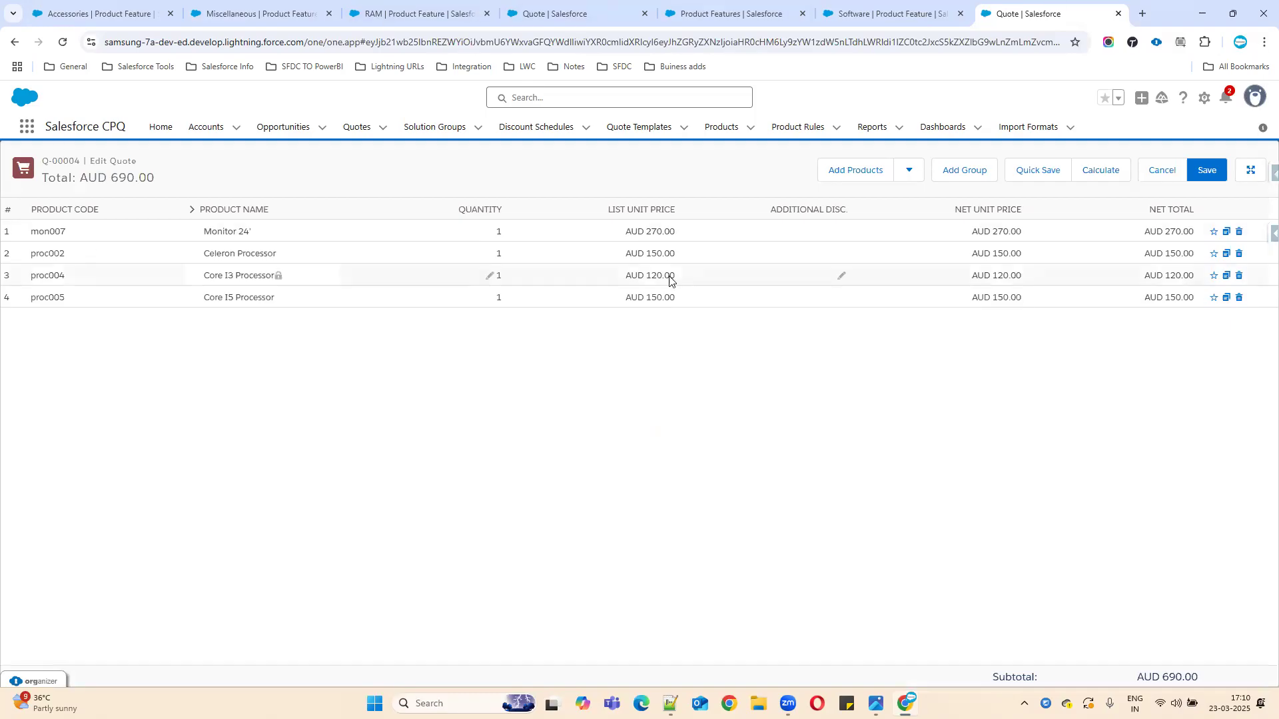
{"action": "left_click", "coordinate": [839, 171]}
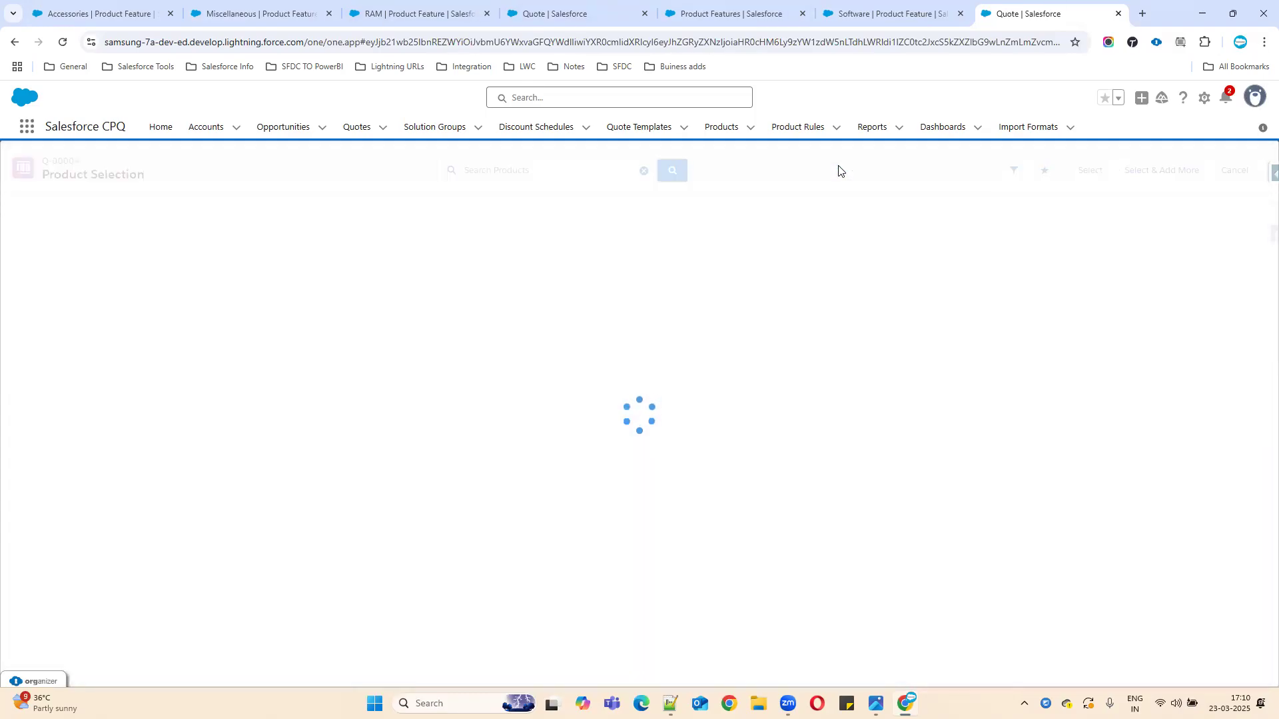
{"action": "left_click", "coordinate": [10, 230]}
{"action": "left_click", "coordinate": [1093, 175]}
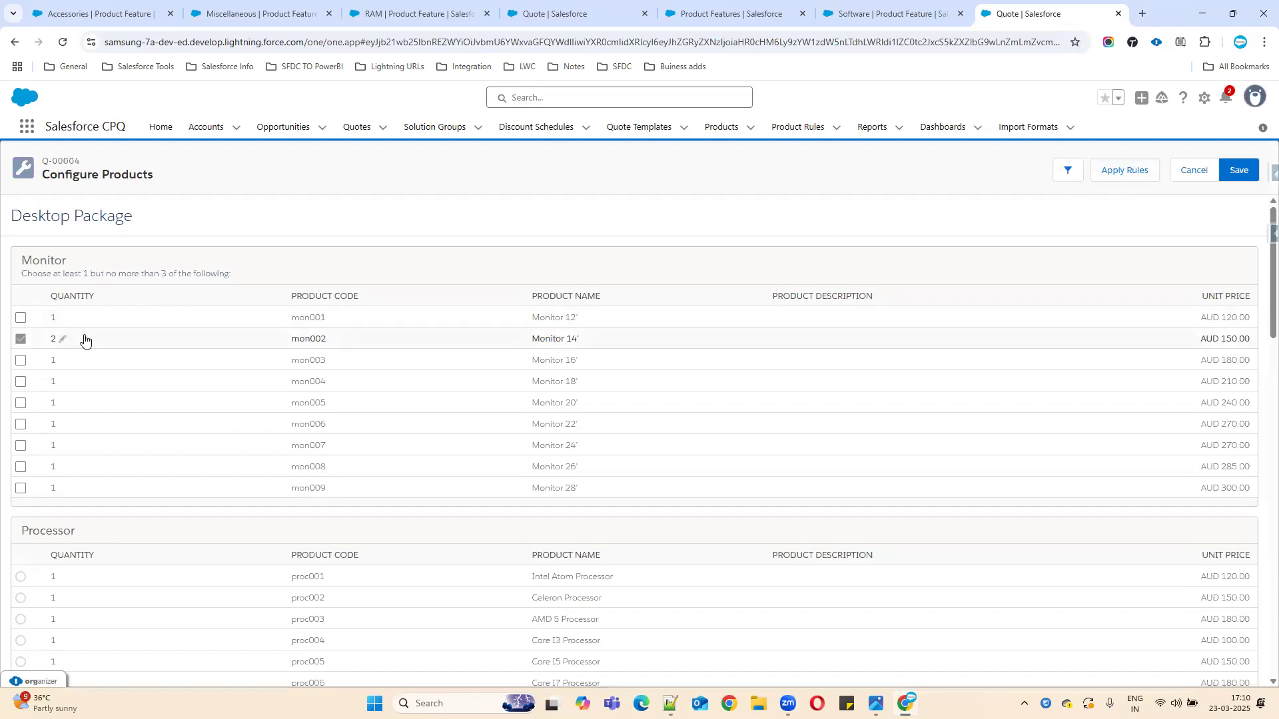
Step: Examine the Desktop Package's uncategorized feature sections from Monitor through Miscellaneous on the configuration page
{"action": "scroll", "coordinate": [224, 353], "scroll_direction": "down", "scroll_amount": 1}
{"action": "scroll", "coordinate": [226, 356], "scroll_direction": "down", "scroll_amount": 1}
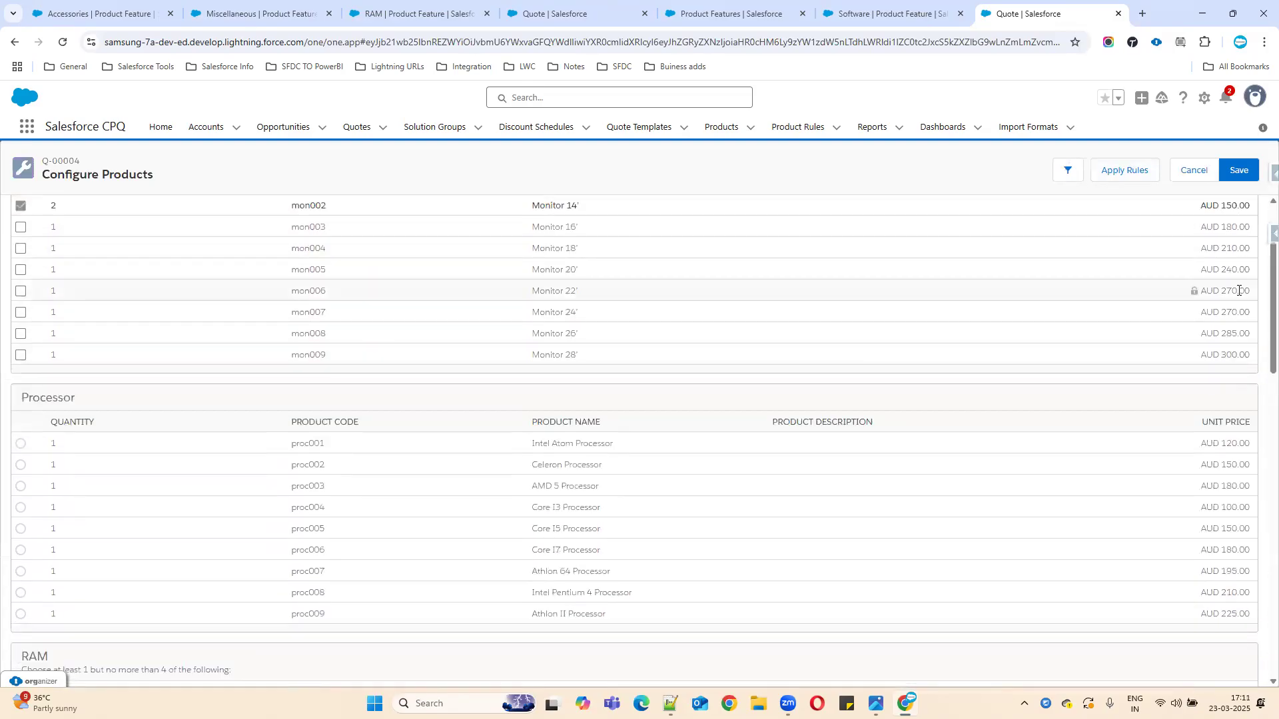
{"action": "left_click_drag", "start_coordinate": [1260, 323], "coordinate": [1261, 653]}
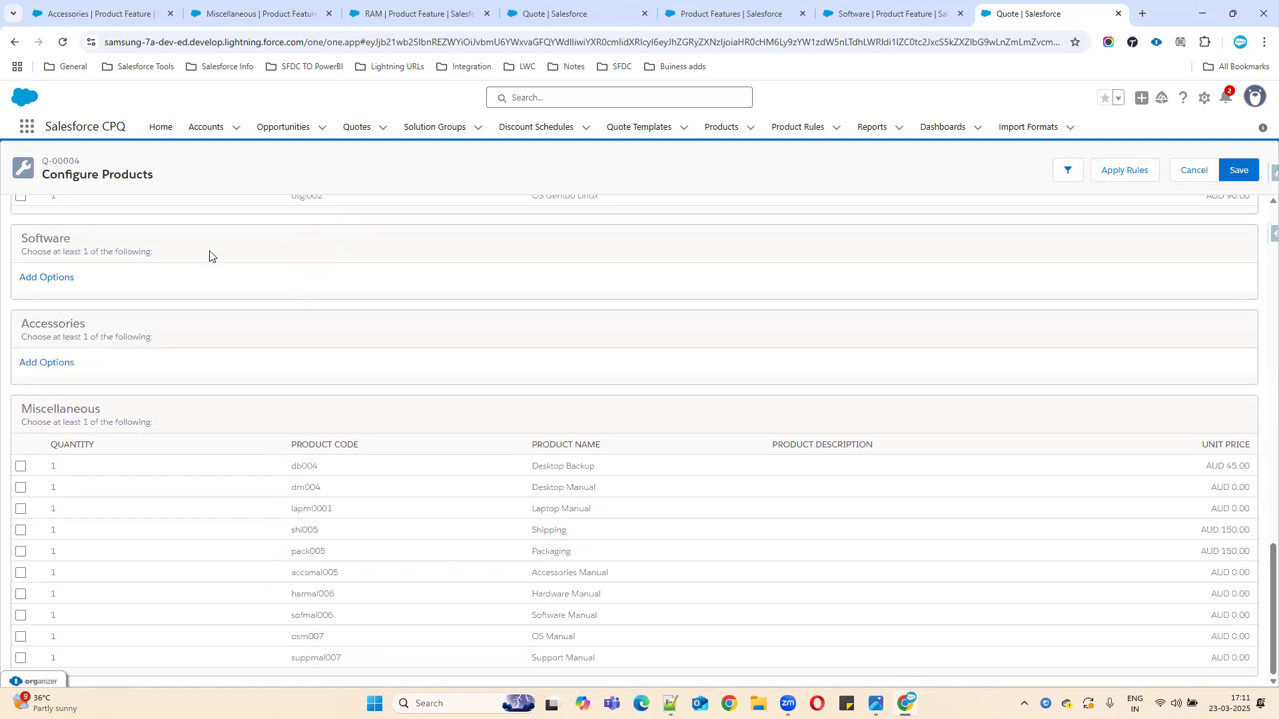
Step: Compare how options are offered in the Software, Accessories, RAM, Hard disk, Operating System and Miscellaneous sections of the configuration page
{"action": "left_click_drag", "start_coordinate": [18, 244], "coordinate": [222, 241]}
{"action": "left_click_drag", "start_coordinate": [16, 330], "coordinate": [496, 332]}
{"action": "scroll", "coordinate": [497, 331], "scroll_direction": "up", "scroll_amount": 3}
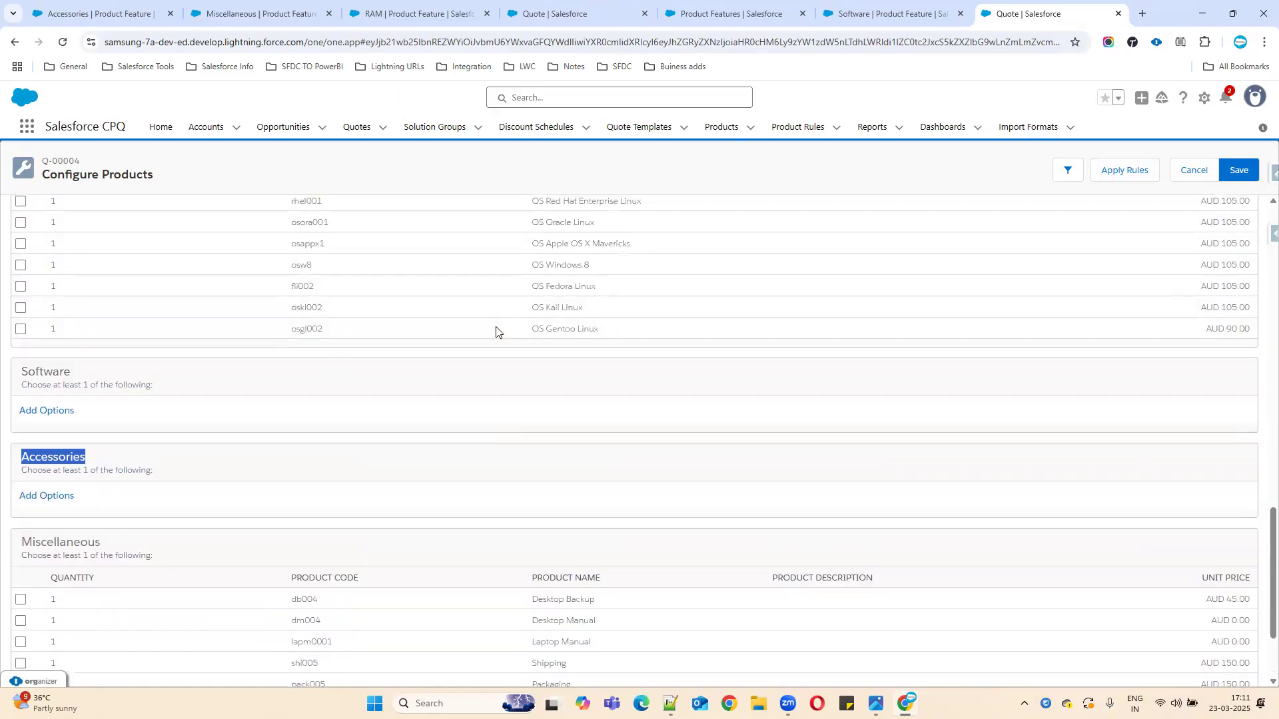
{"action": "scroll", "coordinate": [496, 331], "scroll_direction": "up", "scroll_amount": 5}
{"action": "scroll", "coordinate": [496, 331], "scroll_direction": "down", "scroll_amount": 2}
{"action": "scroll", "coordinate": [497, 332], "scroll_direction": "up", "scroll_amount": 3}
{"action": "scroll", "coordinate": [497, 331], "scroll_direction": "up", "scroll_amount": 3}
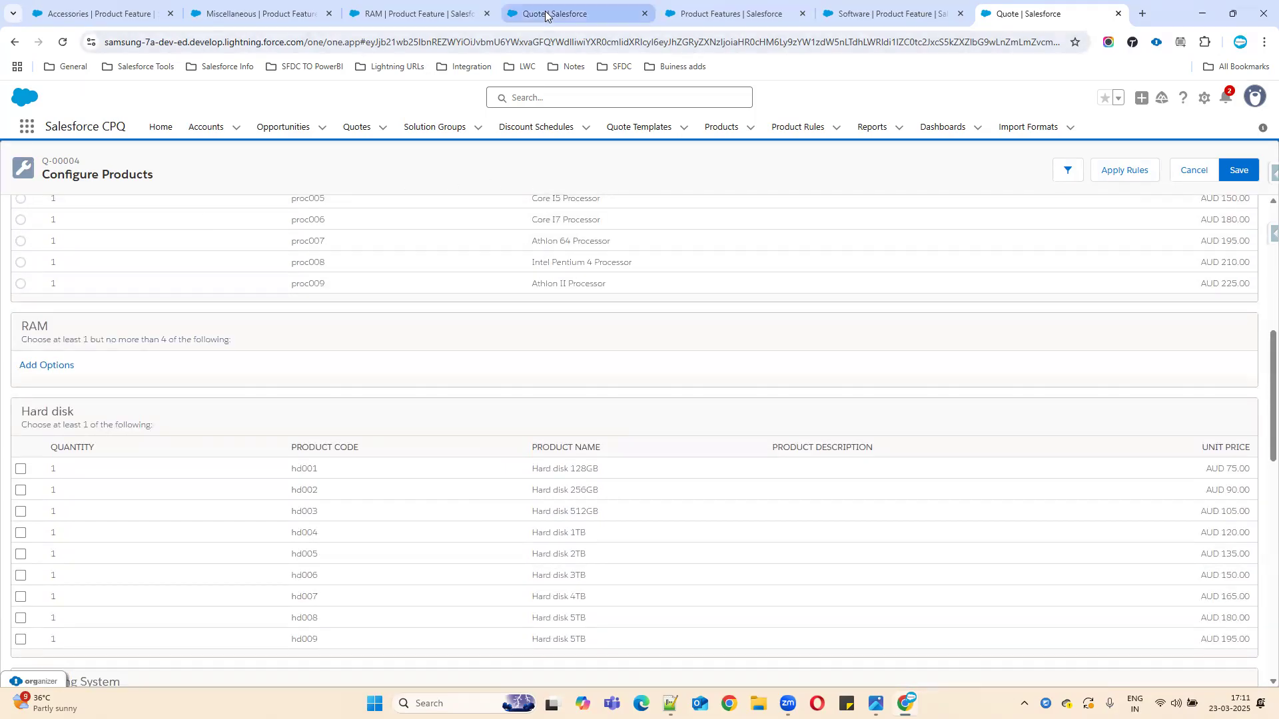
{"action": "left_click_drag", "start_coordinate": [24, 325], "coordinate": [123, 323]}
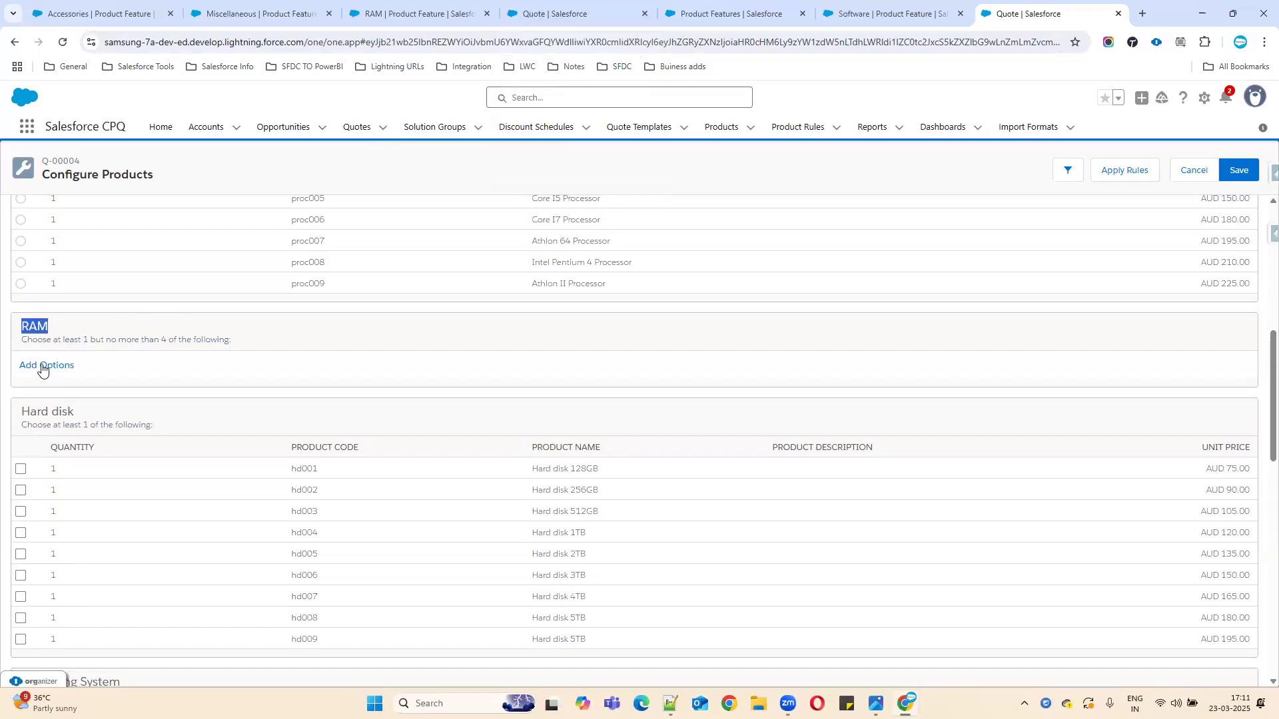
{"action": "scroll", "coordinate": [82, 363], "scroll_direction": "down", "scroll_amount": 3}
{"action": "scroll", "coordinate": [73, 343], "scroll_direction": "up", "scroll_amount": 2}
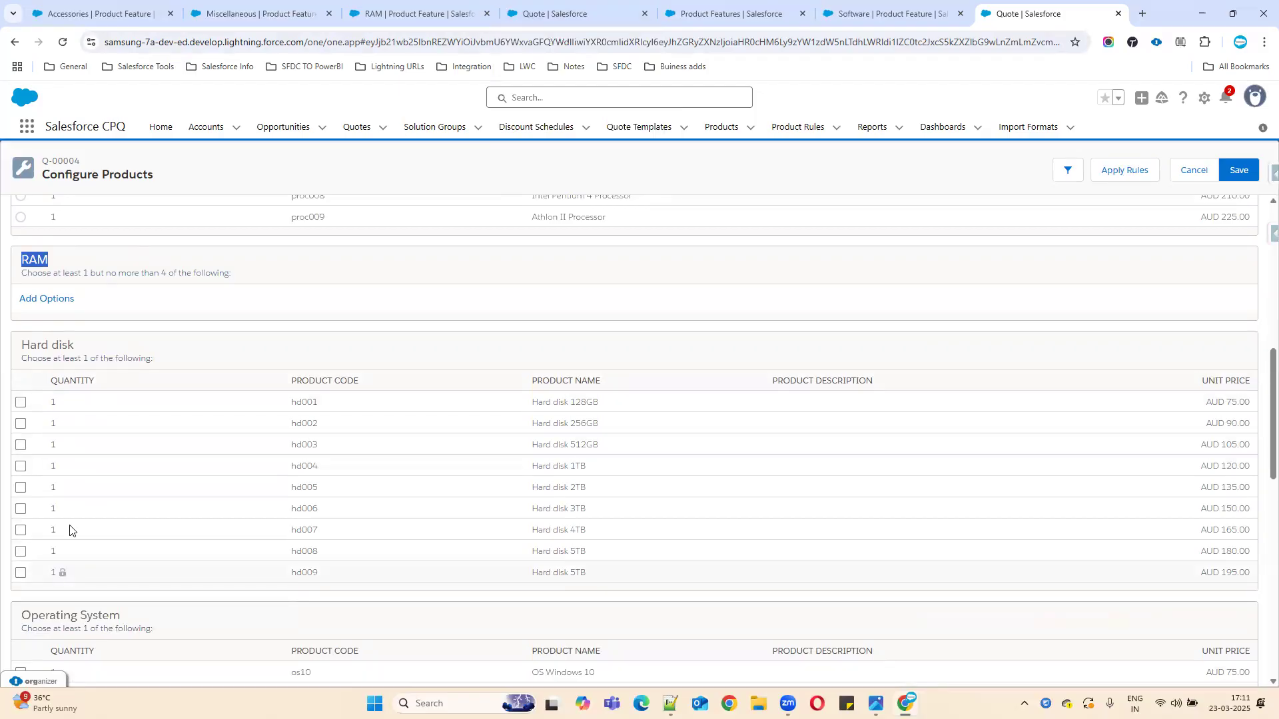
{"action": "left_click_drag", "start_coordinate": [24, 344], "coordinate": [135, 341]}
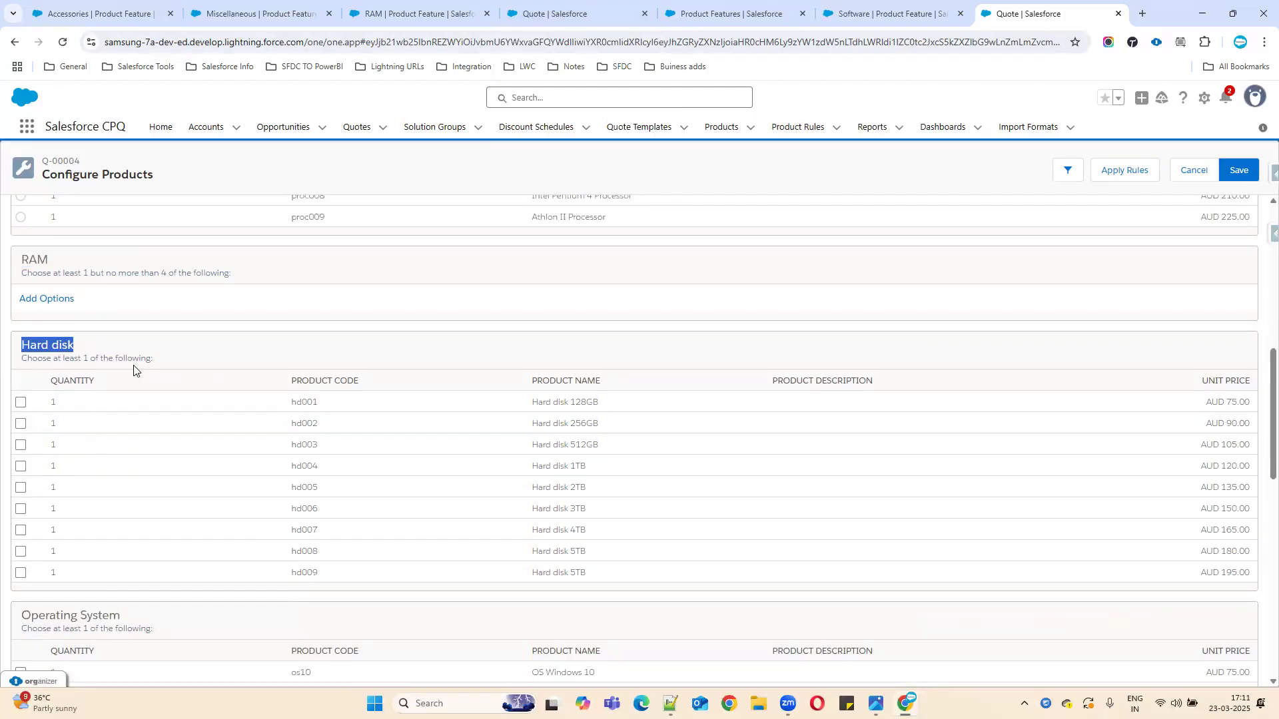
{"action": "scroll", "coordinate": [854, 406], "scroll_direction": "down", "scroll_amount": 4}
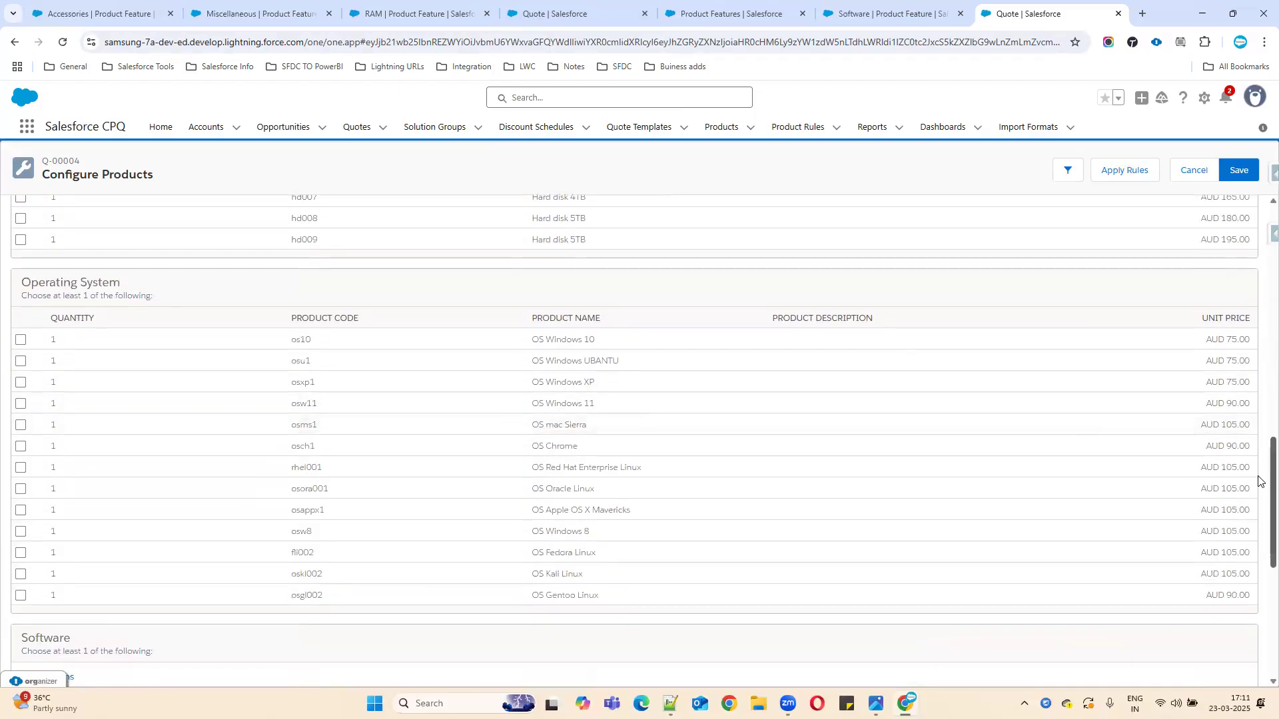
{"action": "scroll", "coordinate": [1259, 608], "scroll_direction": "down", "scroll_amount": 6}
{"action": "scroll", "coordinate": [1259, 600], "scroll_direction": "up", "scroll_amount": 10}
{"action": "scroll", "coordinate": [1259, 466], "scroll_direction": "down", "scroll_amount": 10}
{"action": "scroll", "coordinate": [1259, 459], "scroll_direction": "up", "scroll_amount": 10}
{"action": "scroll", "coordinate": [265, 374], "scroll_direction": "down", "scroll_amount": 10}
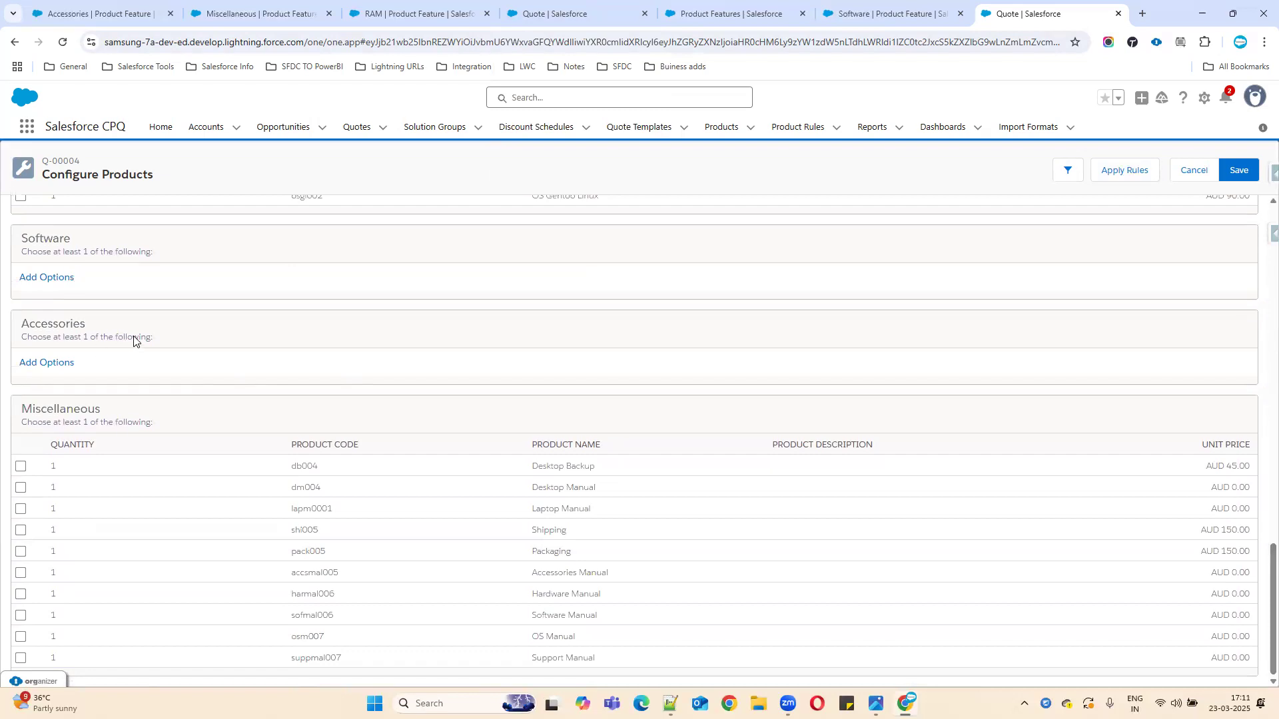
Step: Set the RAM feature's Option Selection Method to None and save the record
{"action": "left_click", "coordinate": [293, 8]}
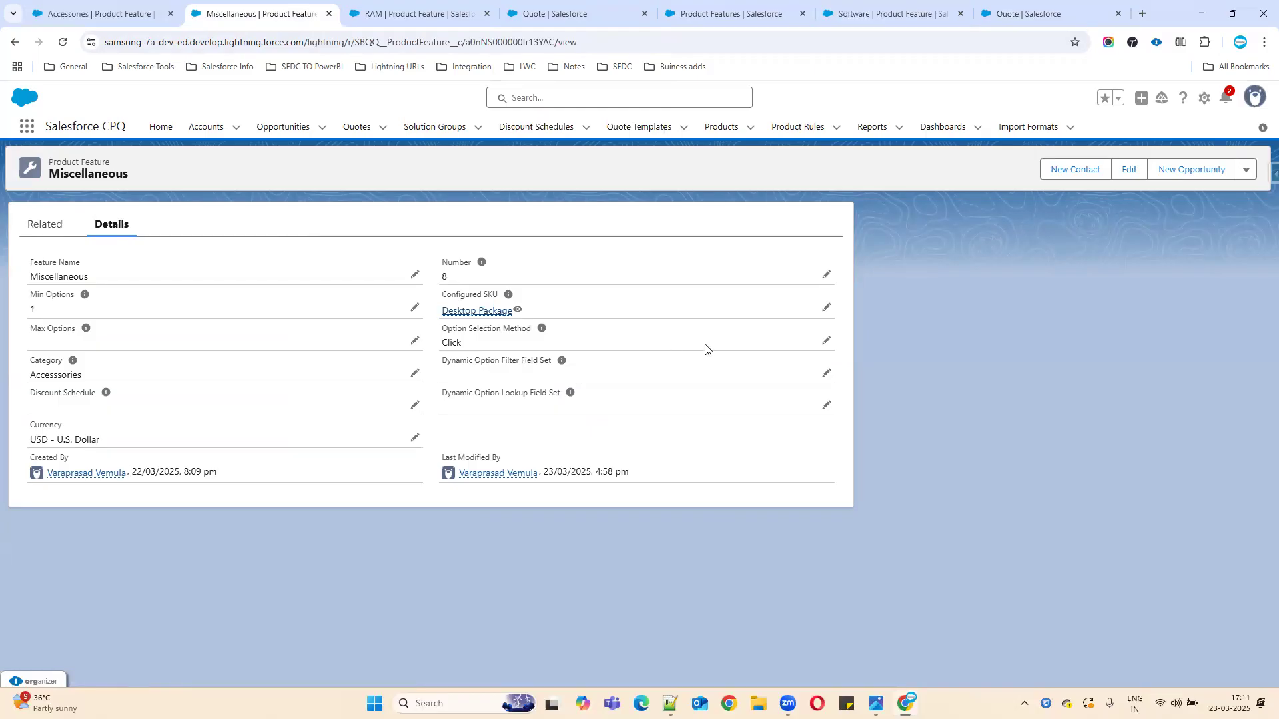
{"action": "left_click", "coordinate": [420, 13]}
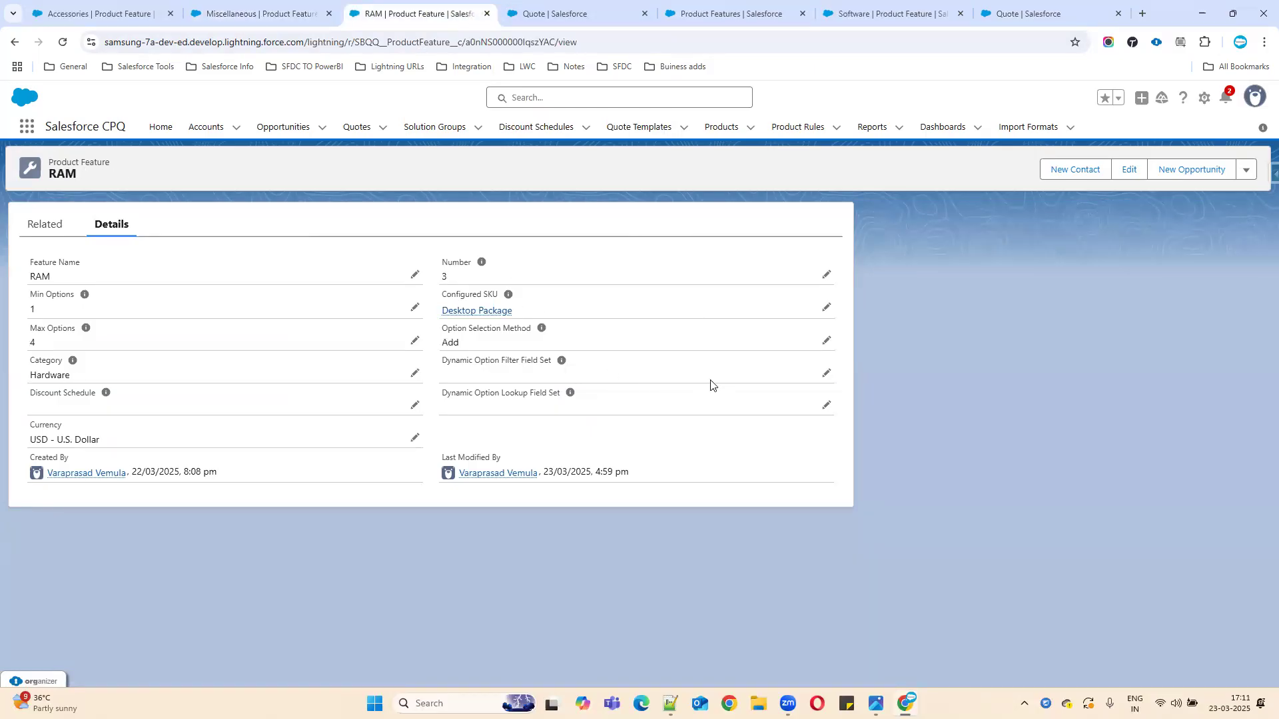
{"action": "left_click", "coordinate": [826, 340]}
{"action": "left_click", "coordinate": [473, 396]}
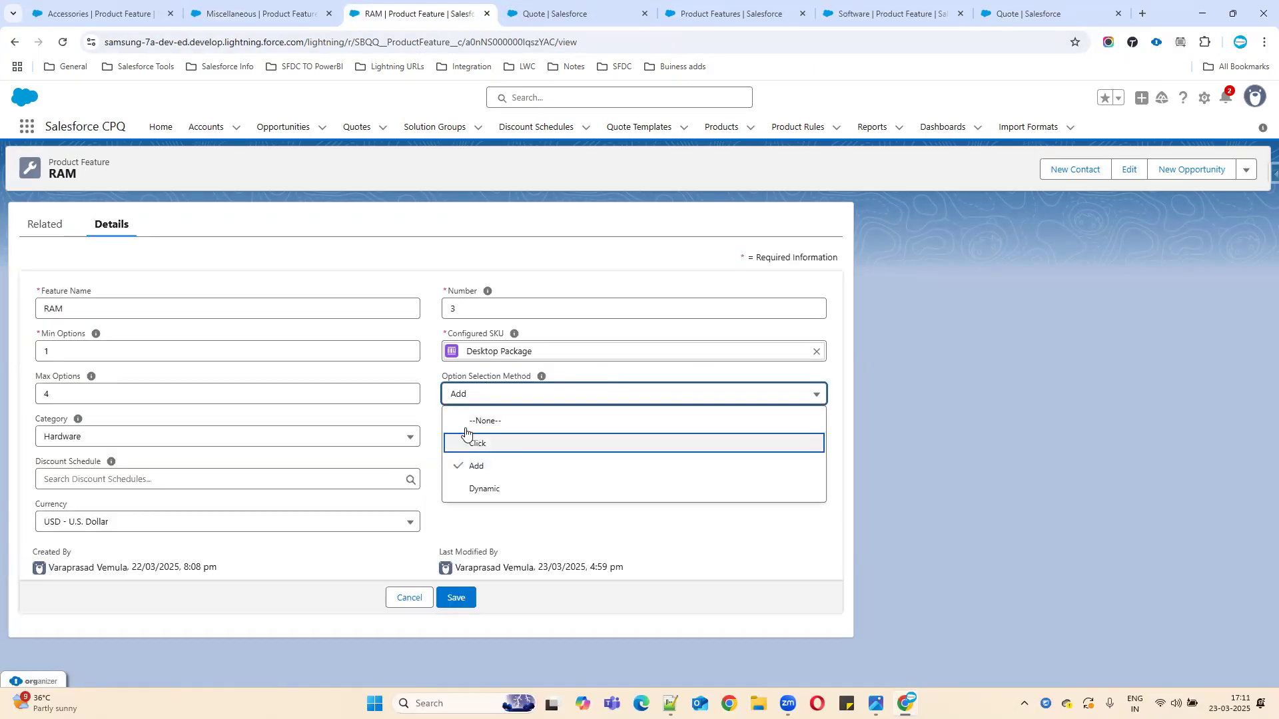
{"action": "left_click", "coordinate": [465, 428]}
{"action": "left_click", "coordinate": [457, 598]}
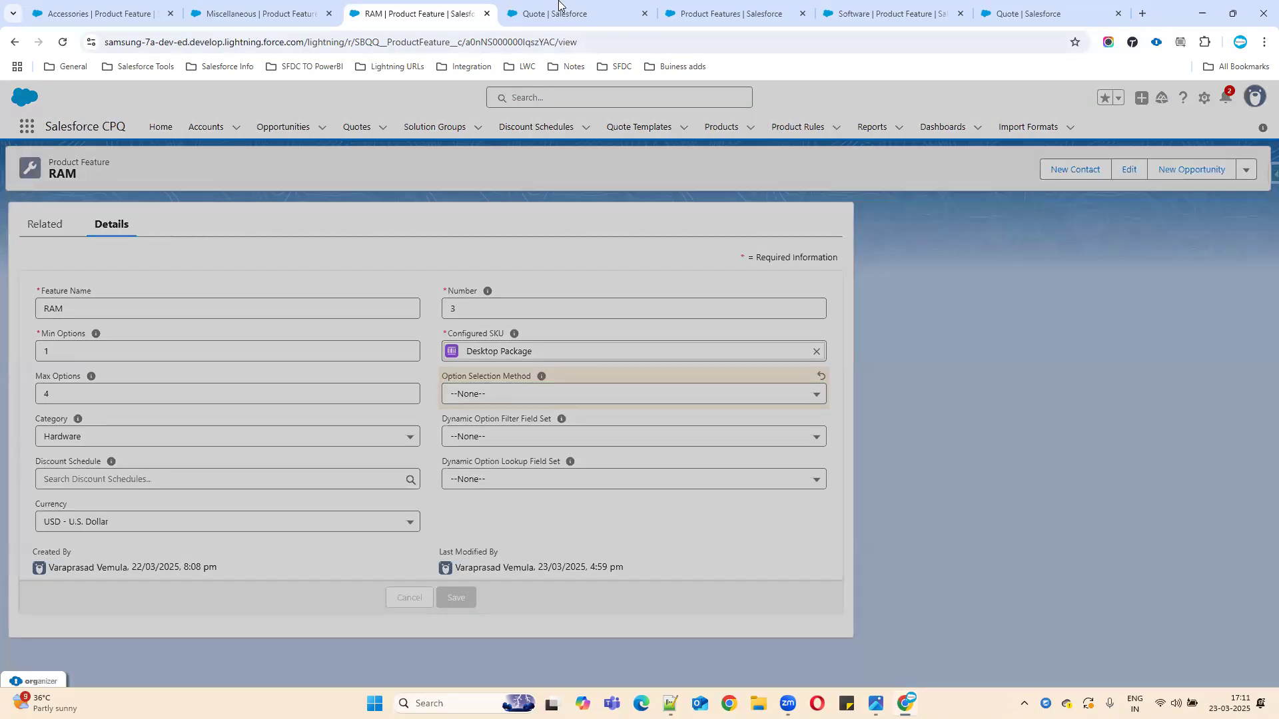
Step: Open the Desktop Package product through the Miscellaneous feature's Configured SKU, and open its Monitor feature record from the related features
{"action": "left_click", "coordinate": [561, 11]}
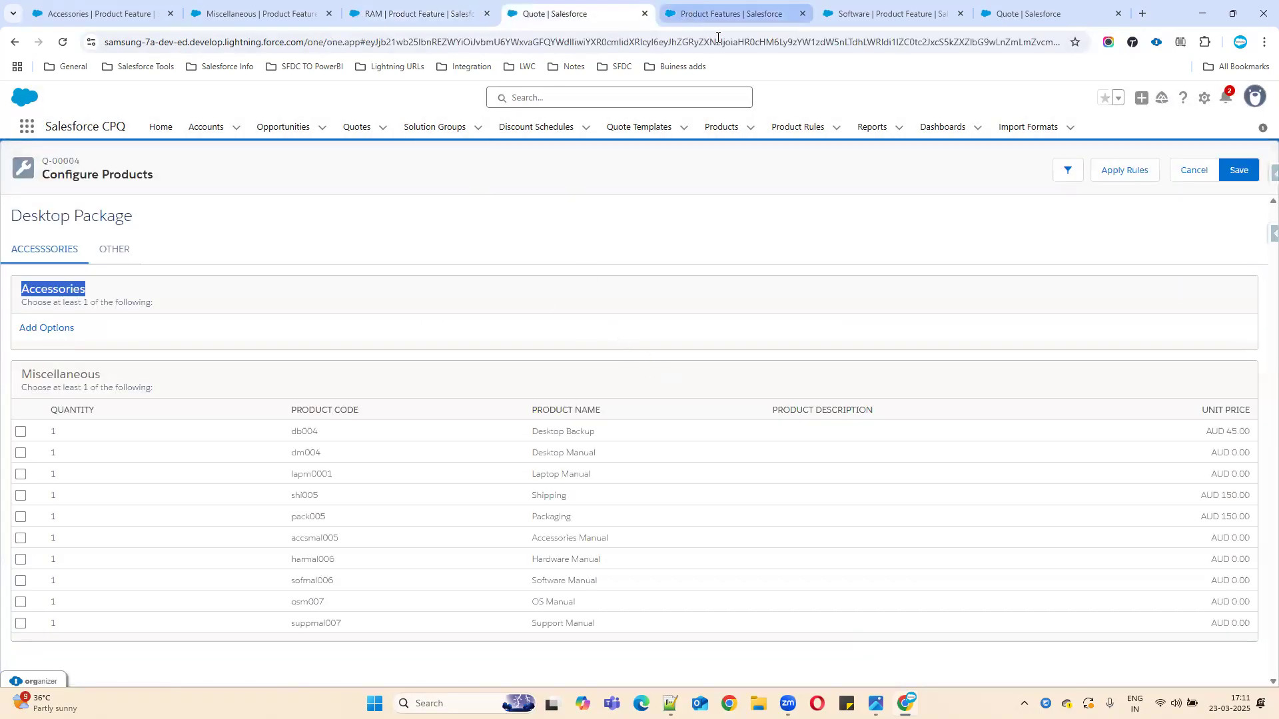
{"action": "left_click", "coordinate": [729, 13]}
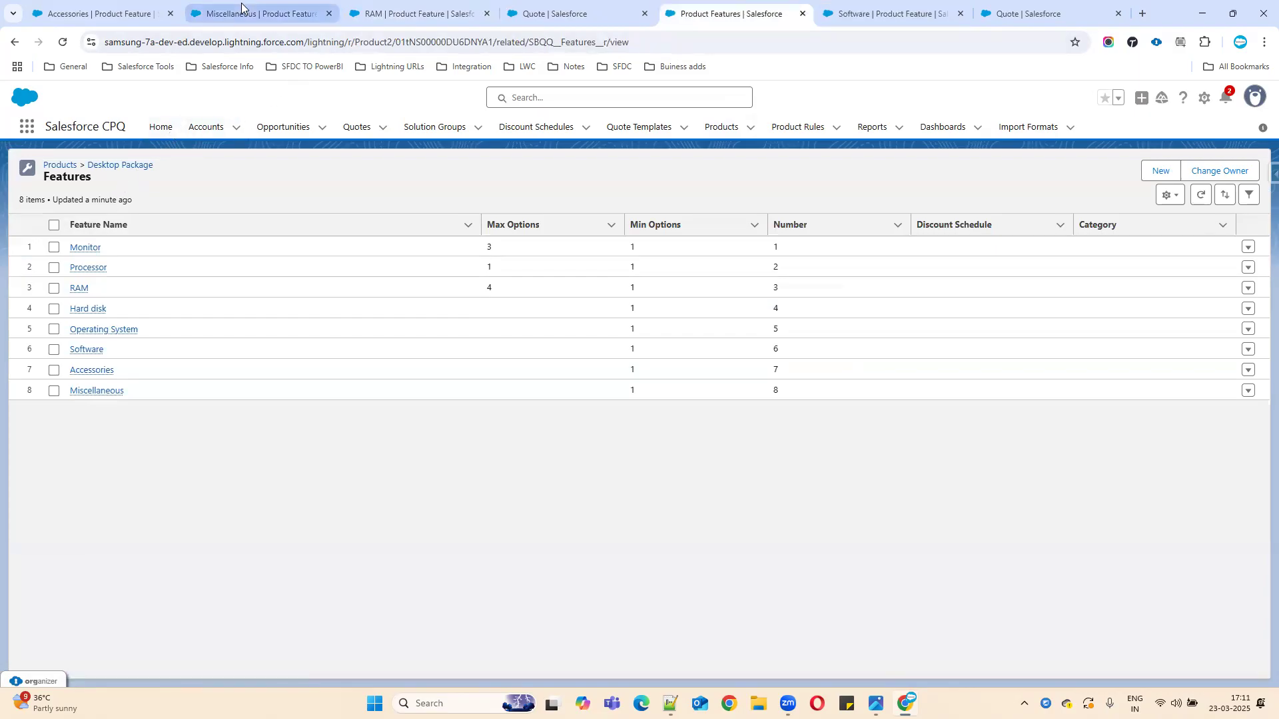
{"action": "left_click", "coordinate": [259, 13]}
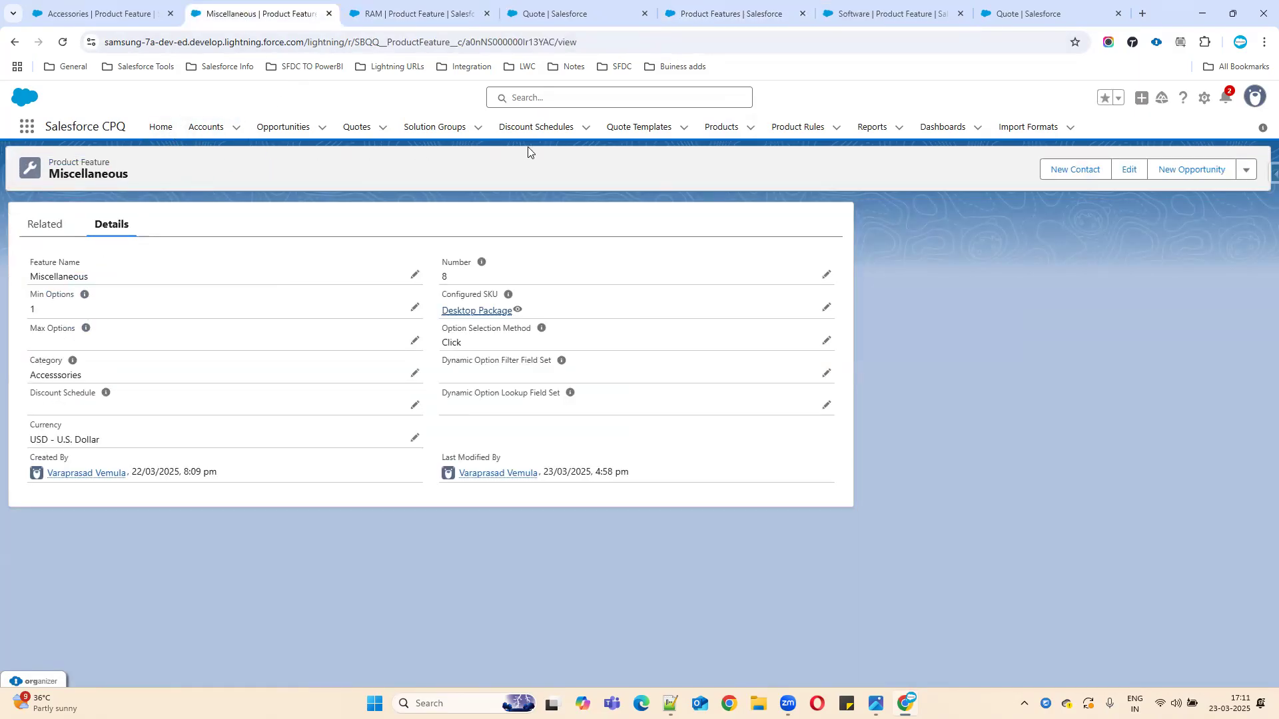
{"action": "left_click", "coordinate": [481, 309]}
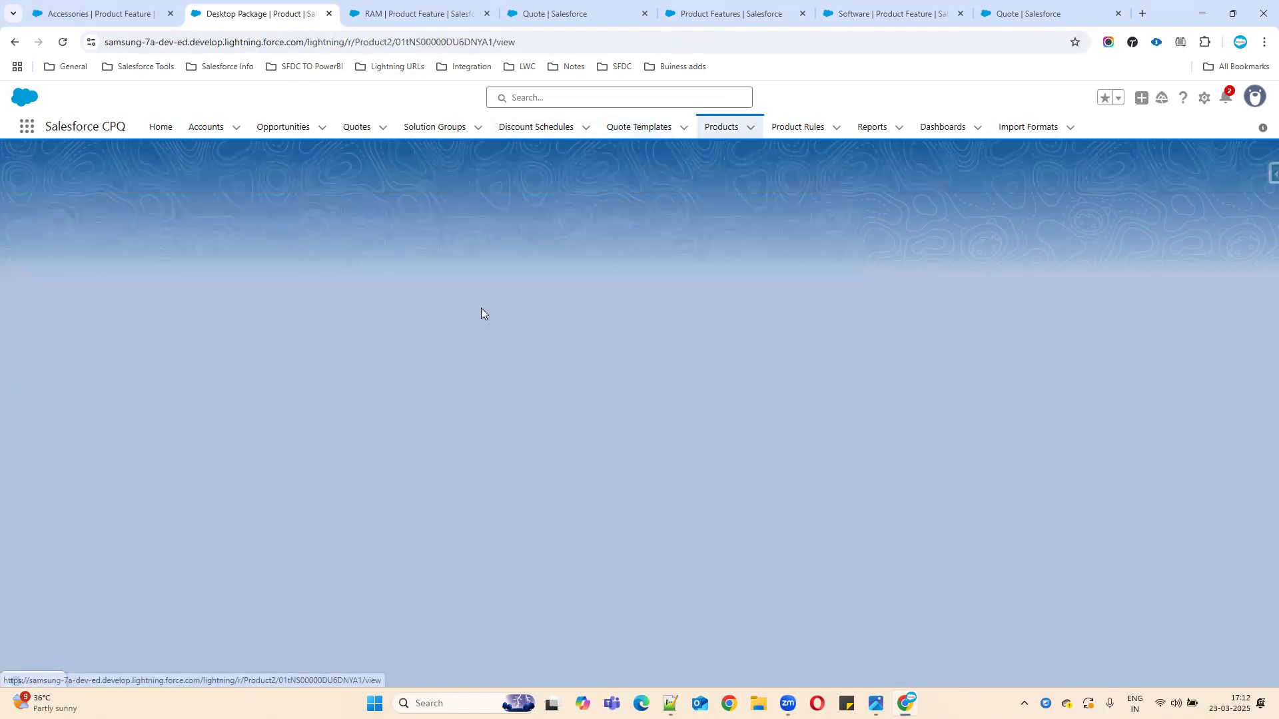
{"action": "scroll", "coordinate": [486, 320], "scroll_direction": "down", "scroll_amount": 4}
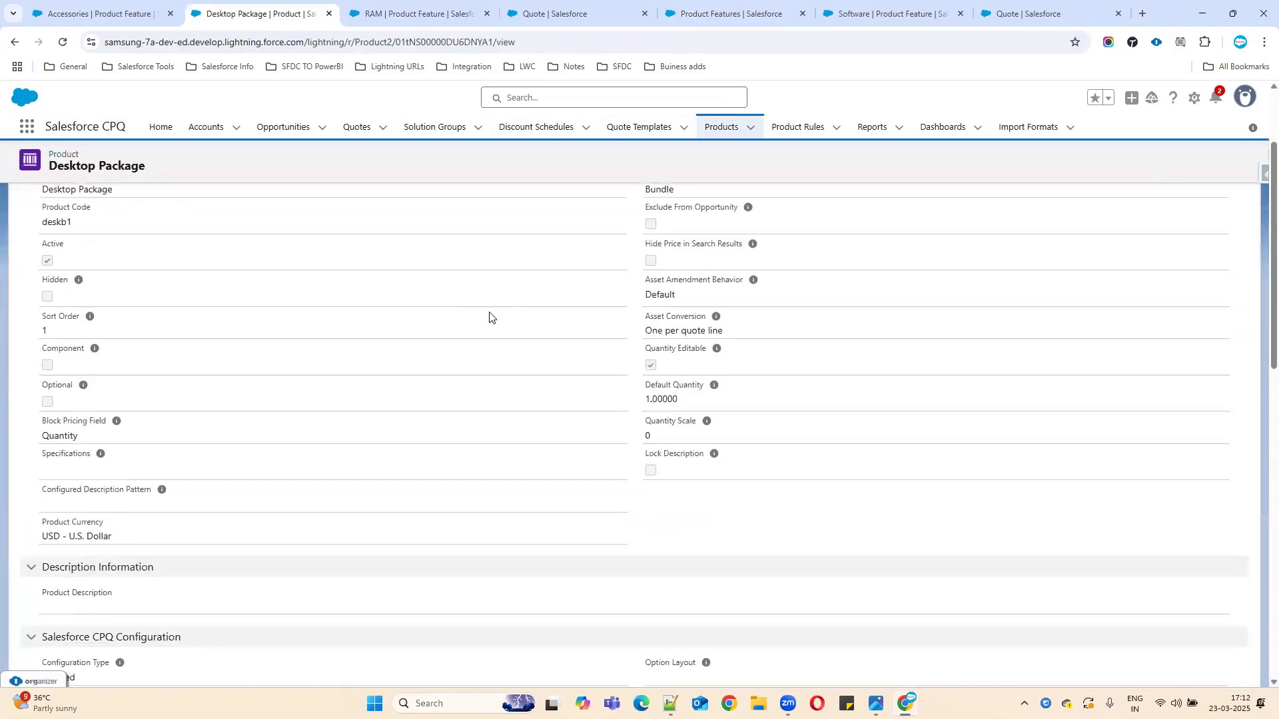
{"action": "scroll", "coordinate": [573, 353], "scroll_direction": "up", "scroll_amount": 4}
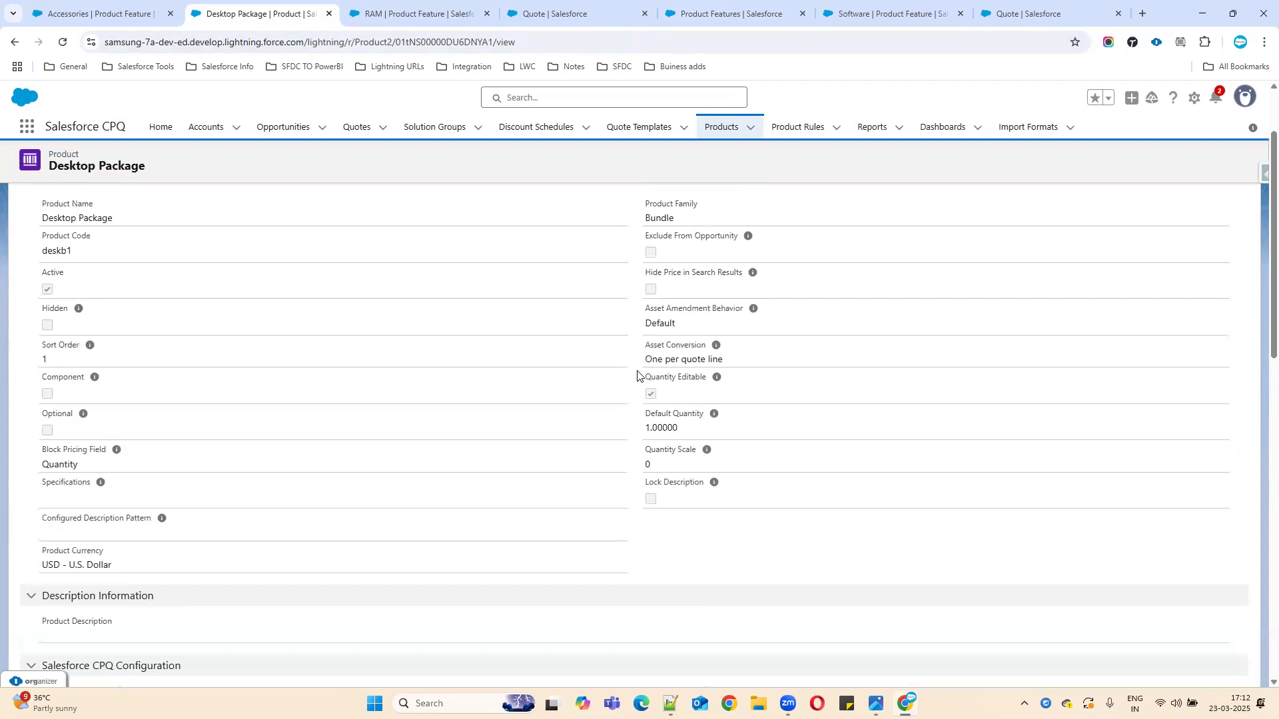
{"action": "left_click", "coordinate": [1260, 182]}
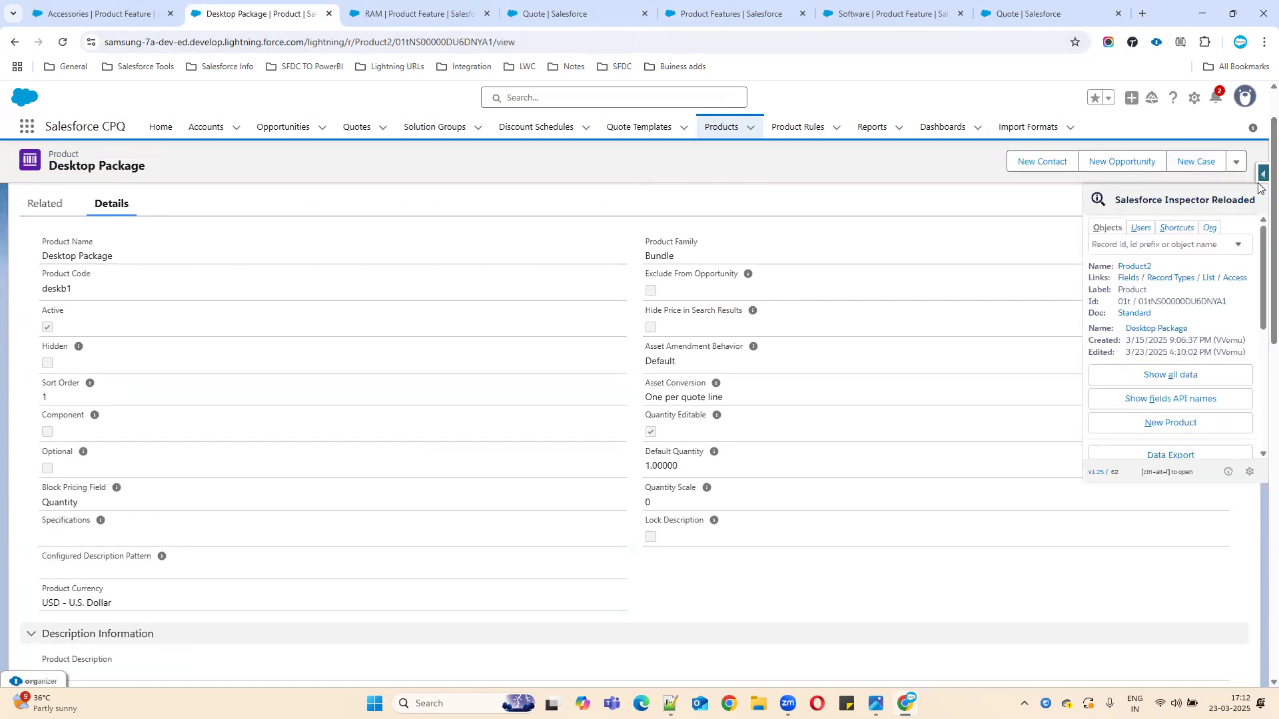
{"action": "left_click", "coordinate": [47, 204]}
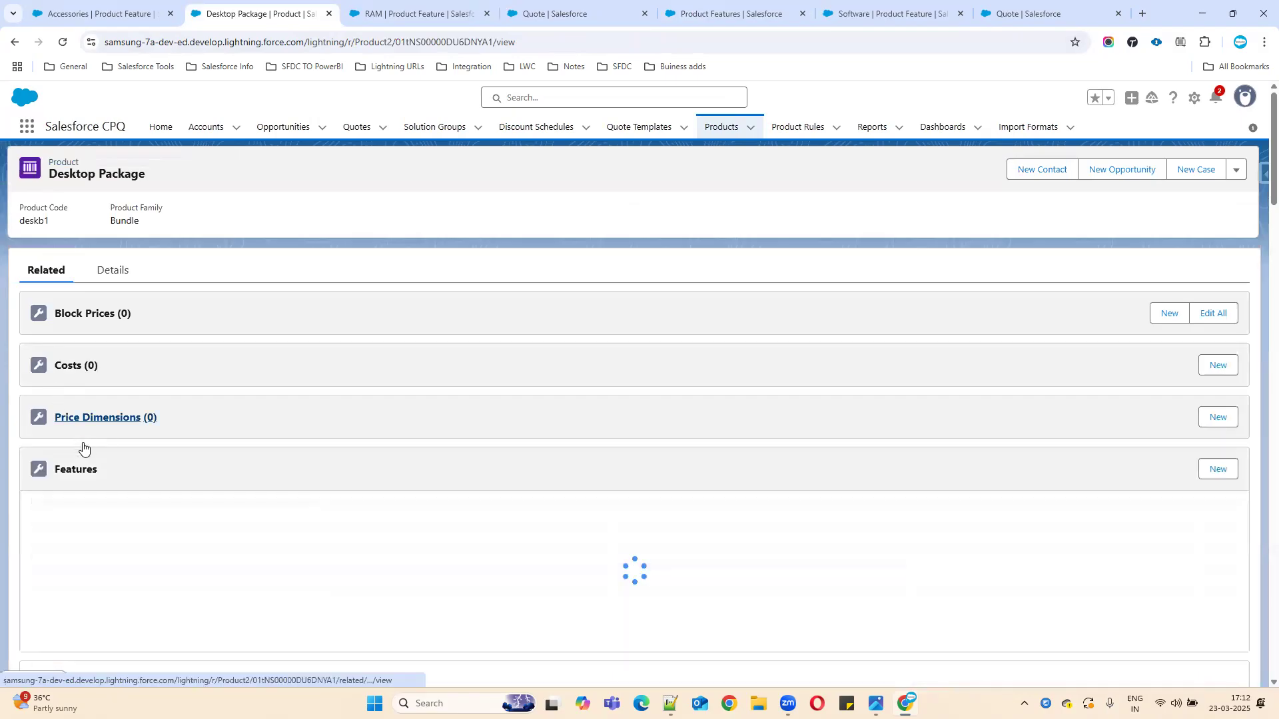
{"action": "left_click", "coordinate": [41, 526]}
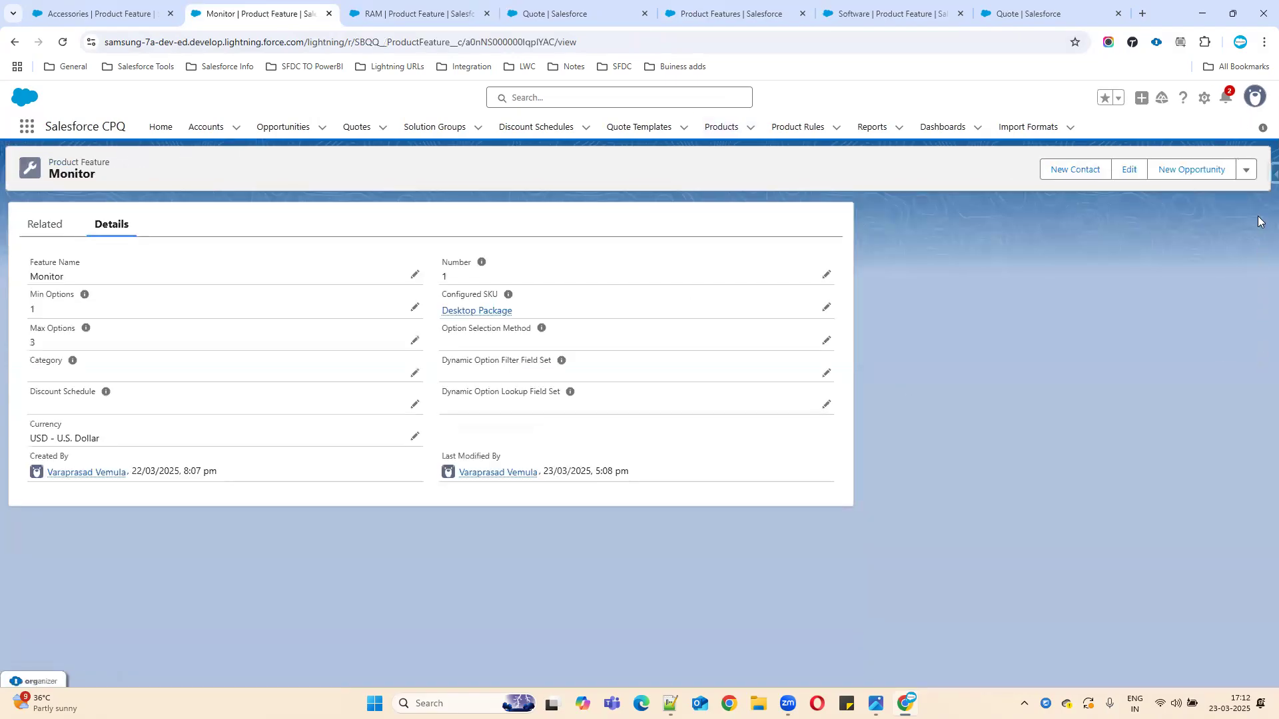
Step: Open a Salesforce Inspector data export for the Monitor record, remove the query's WHERE clause, and run SELECT Id FROM SBQQ__ProductFeature__c
{"action": "left_click", "coordinate": [1269, 174]}
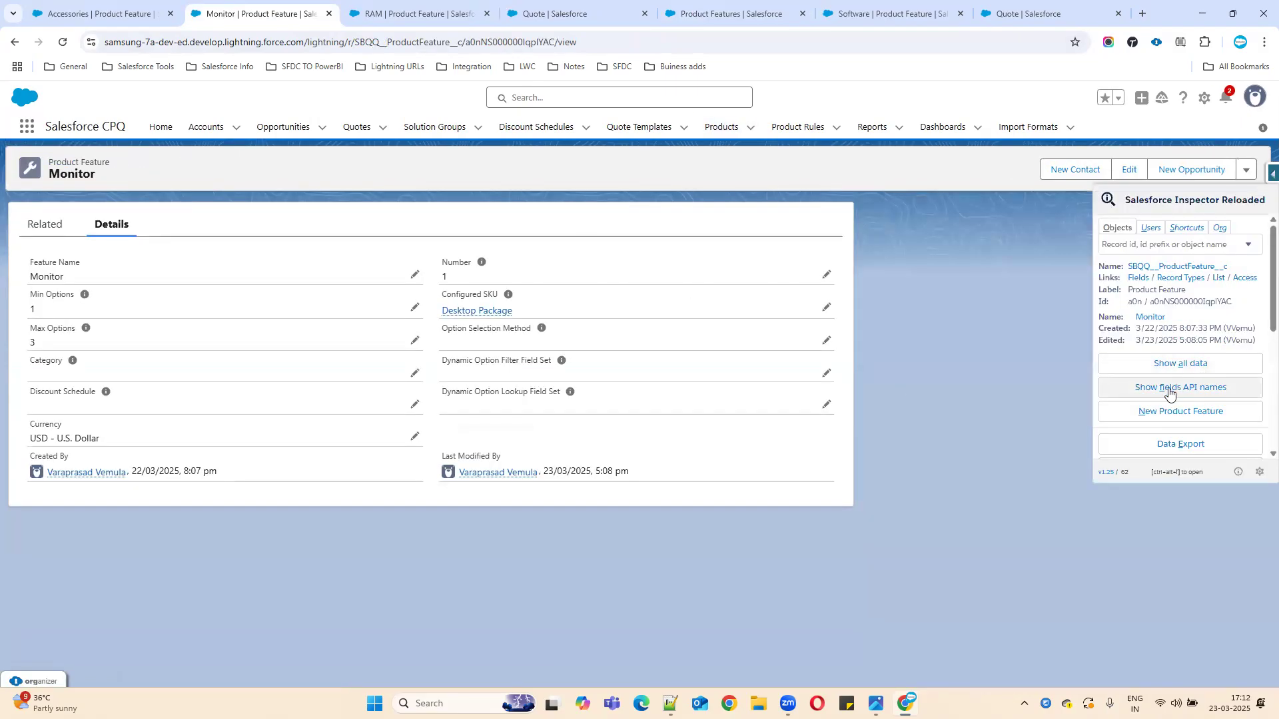
{"action": "left_click", "coordinate": [1166, 443]}
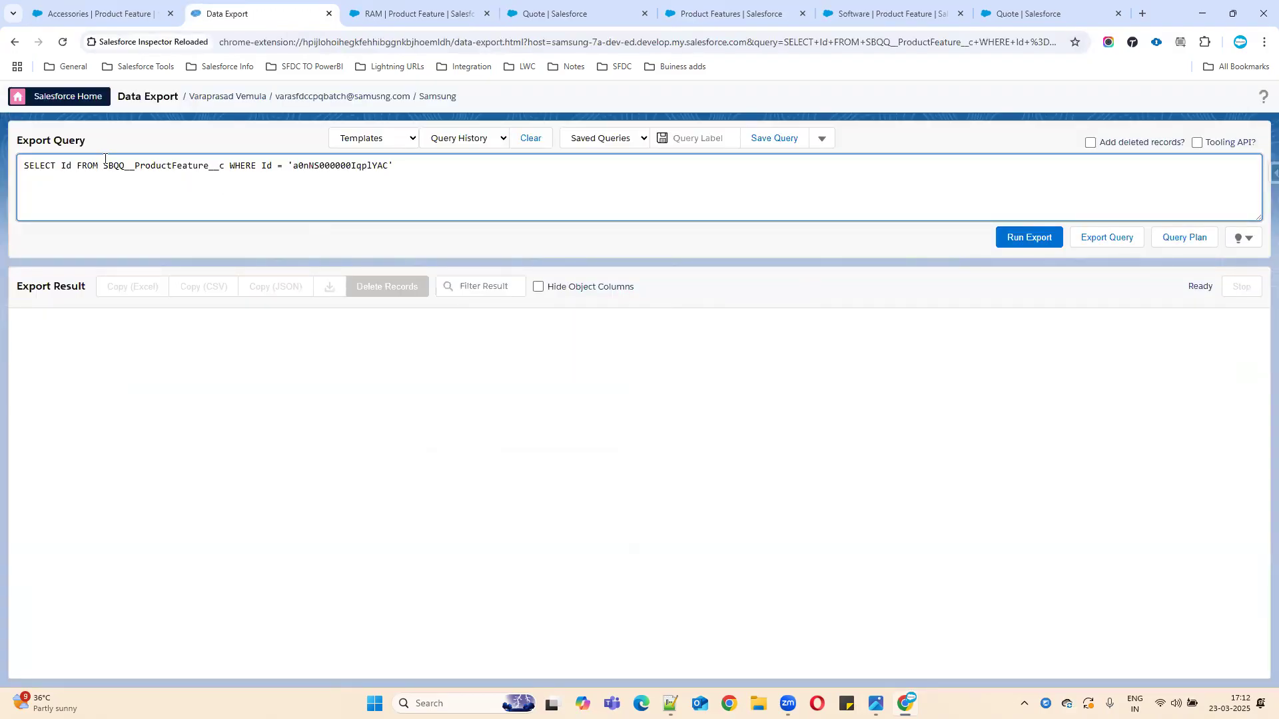
{"action": "left_click_drag", "start_coordinate": [226, 164], "coordinate": [613, 160]}
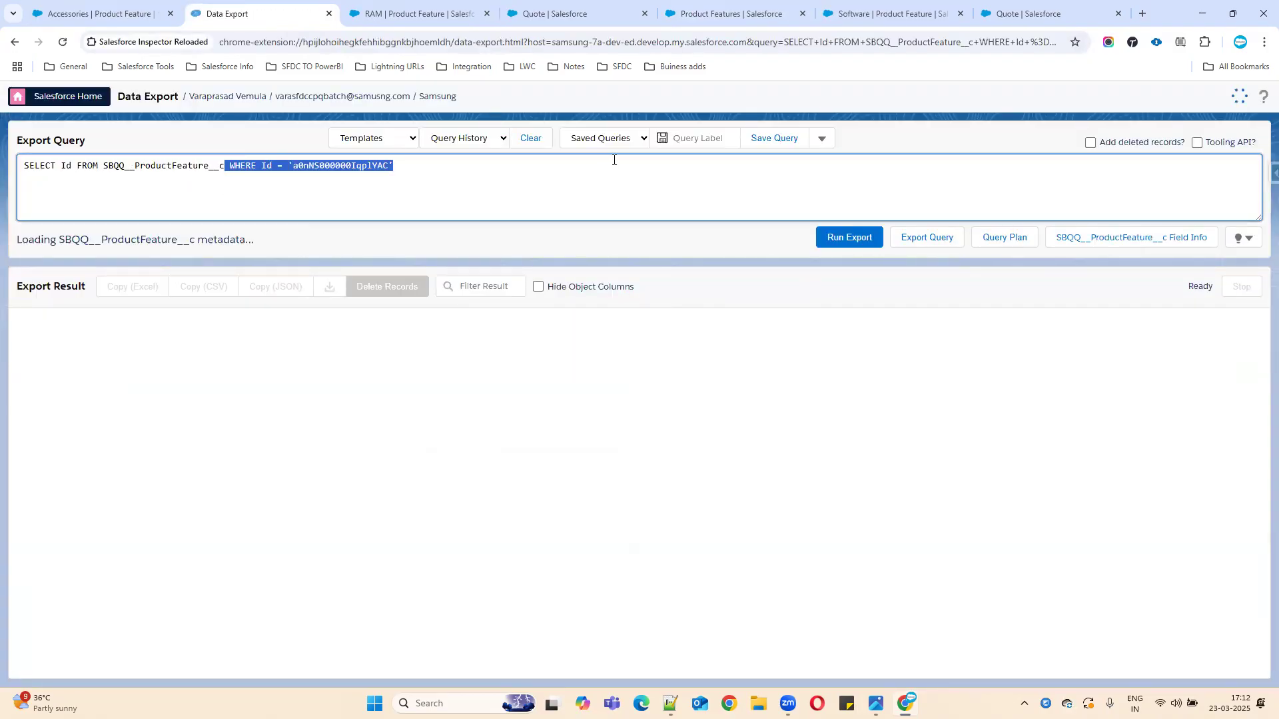
{"action": "key", "text": "BackSpace"}
{"action": "left_click", "coordinate": [1024, 240]}
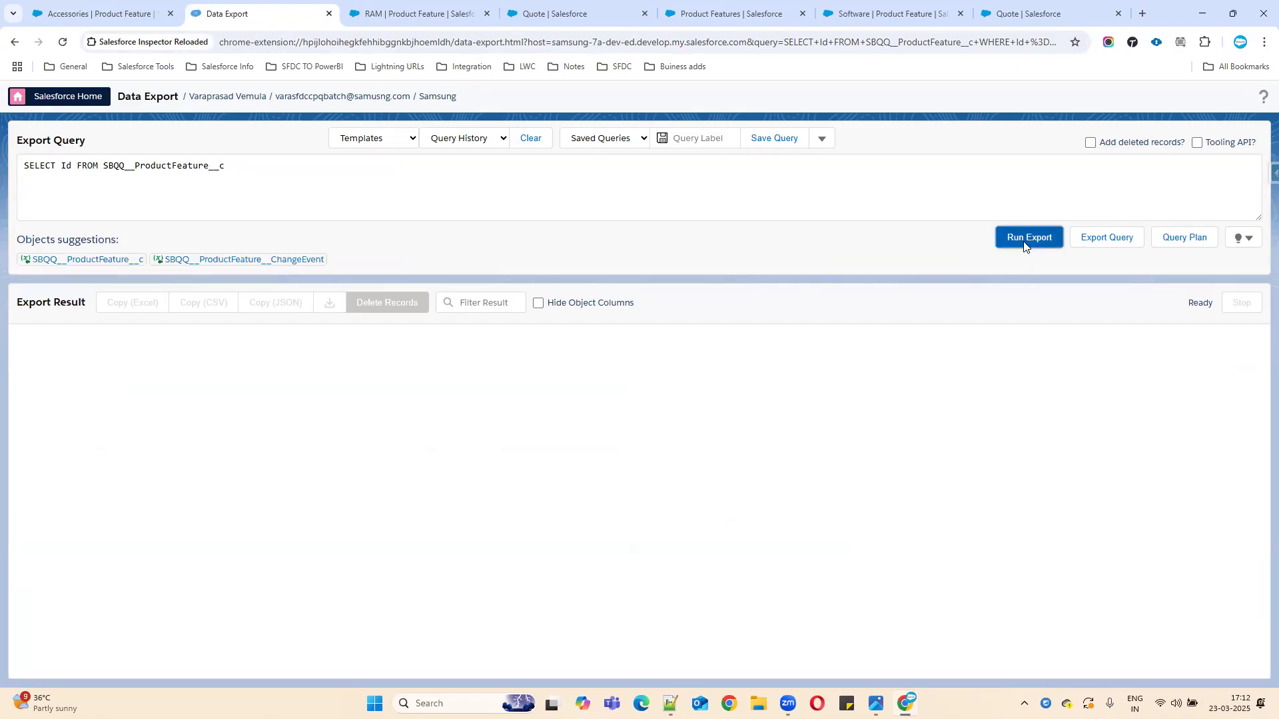
Step: Add the SBQQ__OptionSelectionMethod__c field to the product feature query and rerun the export
{"action": "left_click", "coordinate": [80, 171]}
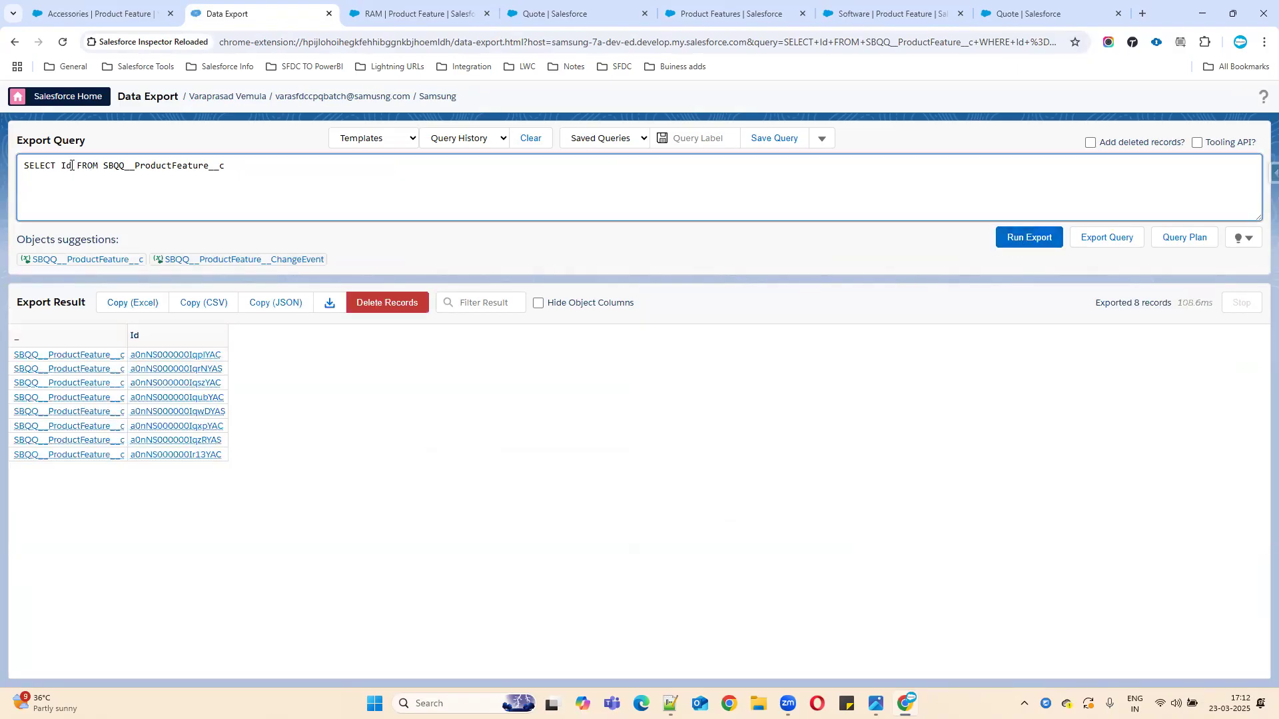
{"action": "type", "text": ","}
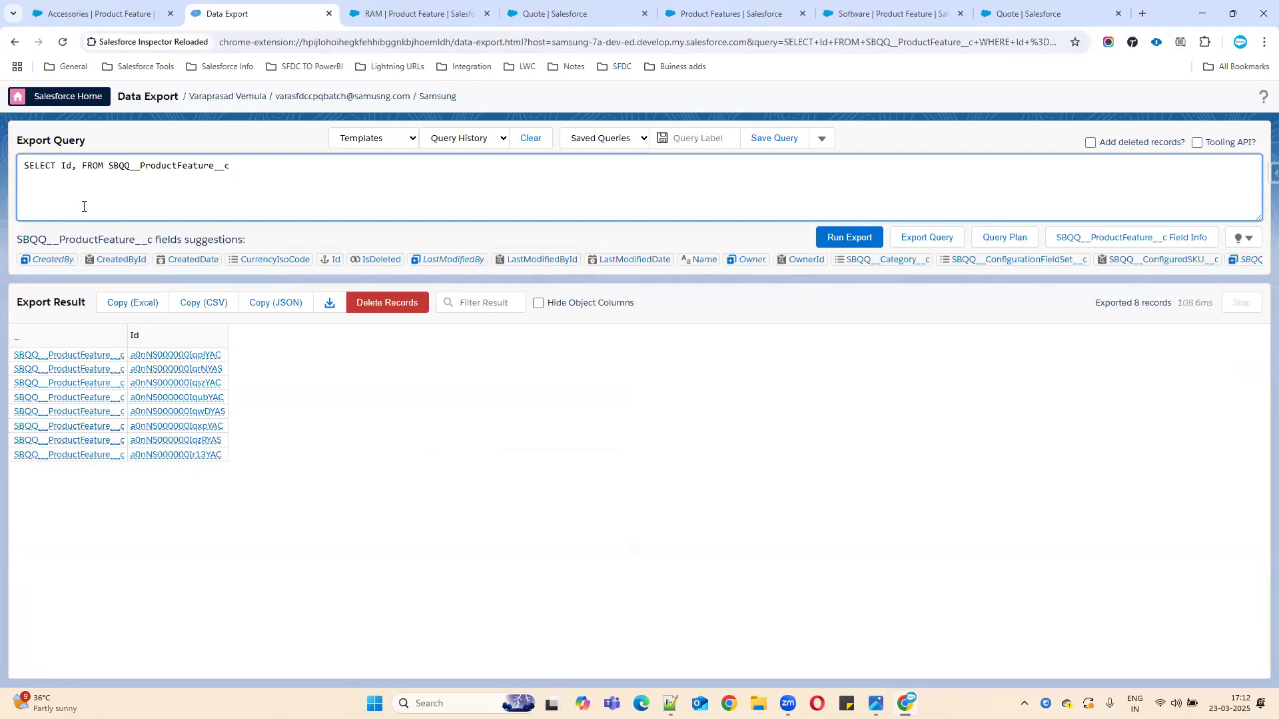
{"action": "type", "text": "opt"}
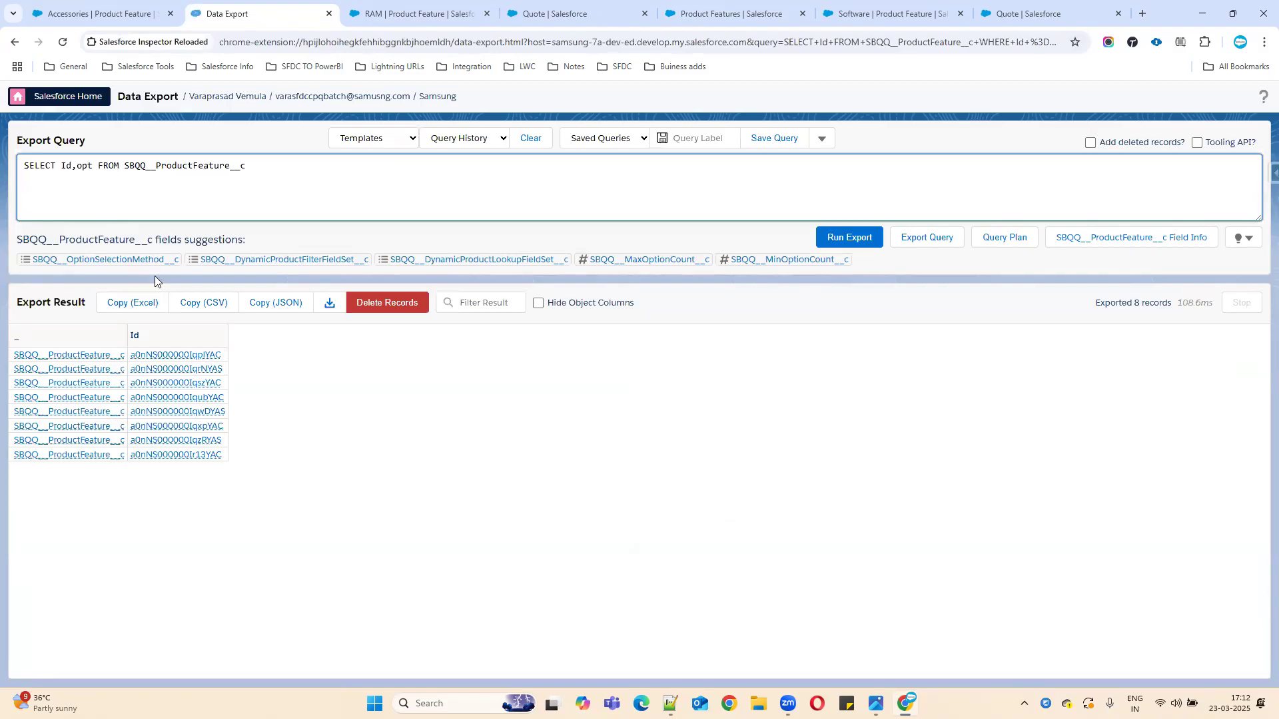
{"action": "left_click", "coordinate": [139, 261]}
{"action": "left_click", "coordinate": [860, 240]}
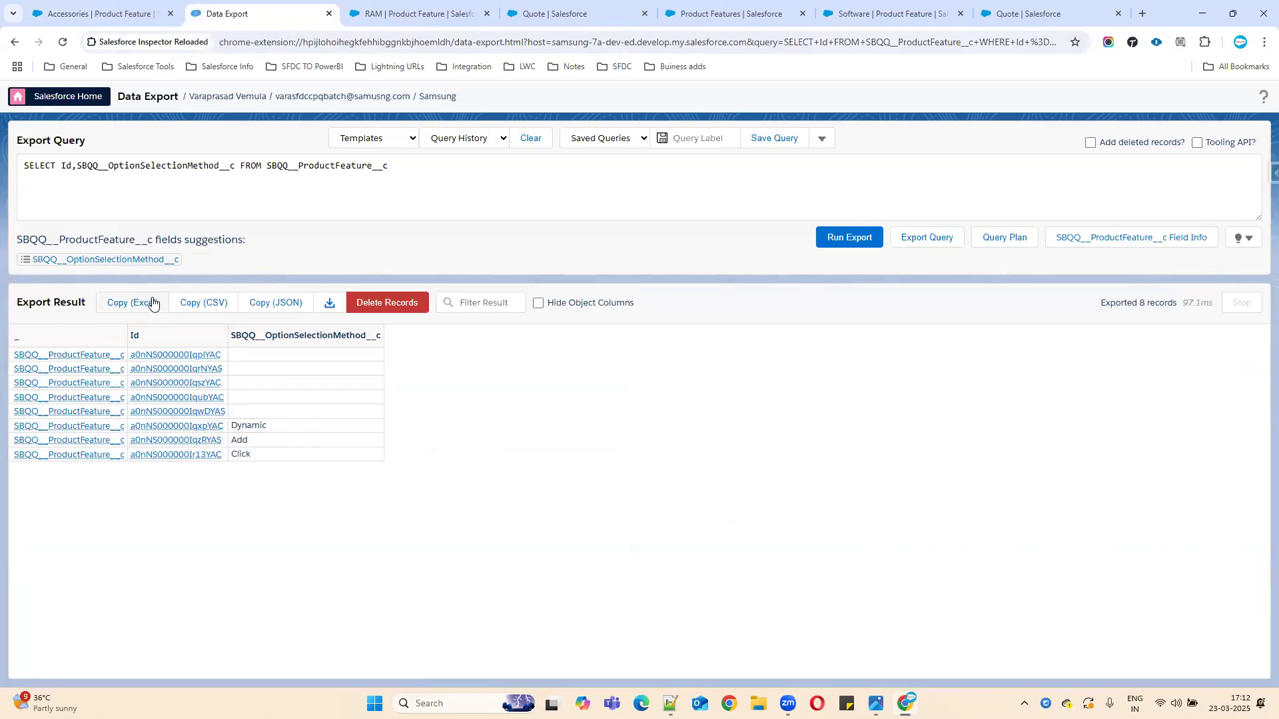
Step: Open the exported product feature records whose selection methods are Dynamic and Add in new Salesforce tabs
{"action": "left_click", "coordinate": [182, 429]}
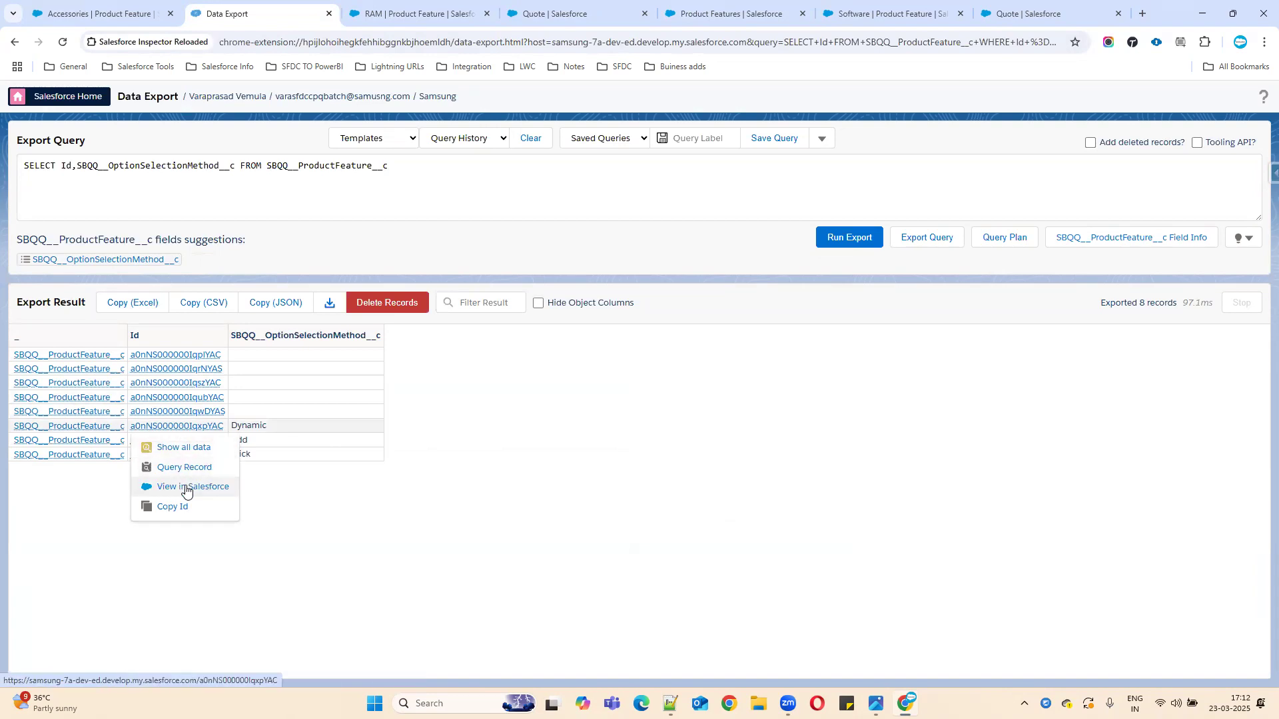
{"action": "left_click", "coordinate": [186, 488]}
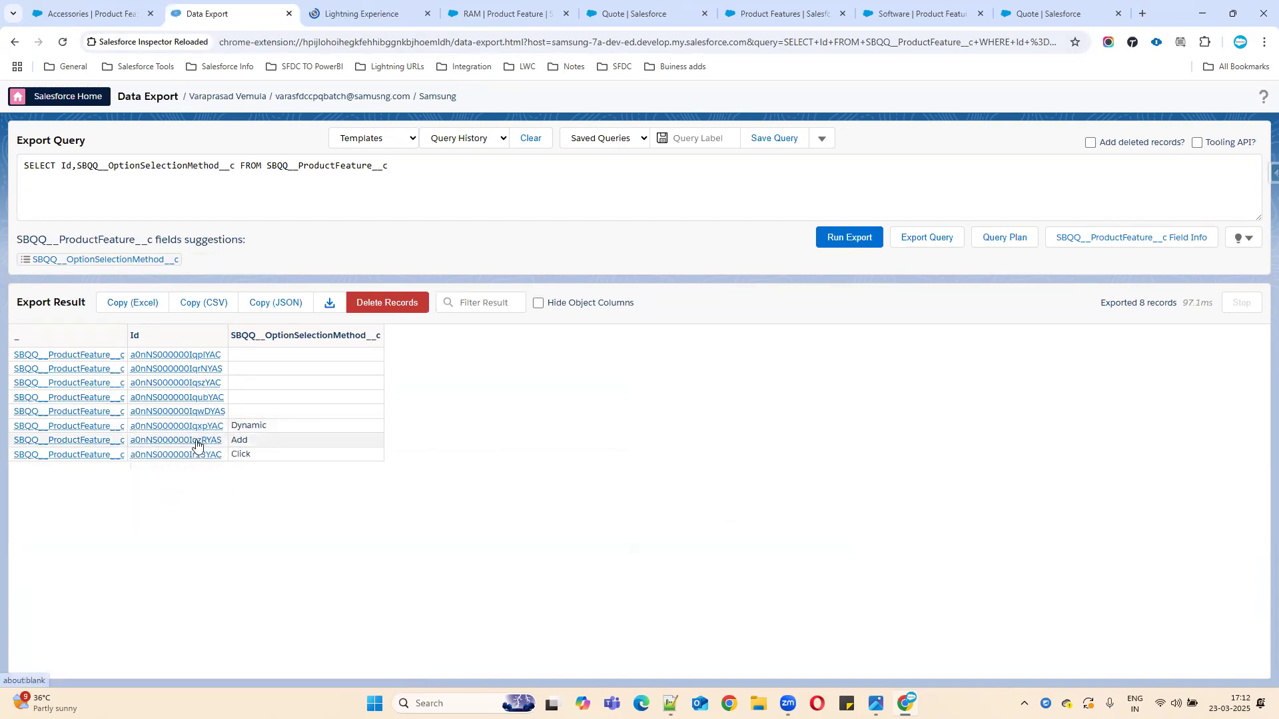
{"action": "left_click", "coordinate": [196, 444]}
{"action": "left_click", "coordinate": [203, 502]}
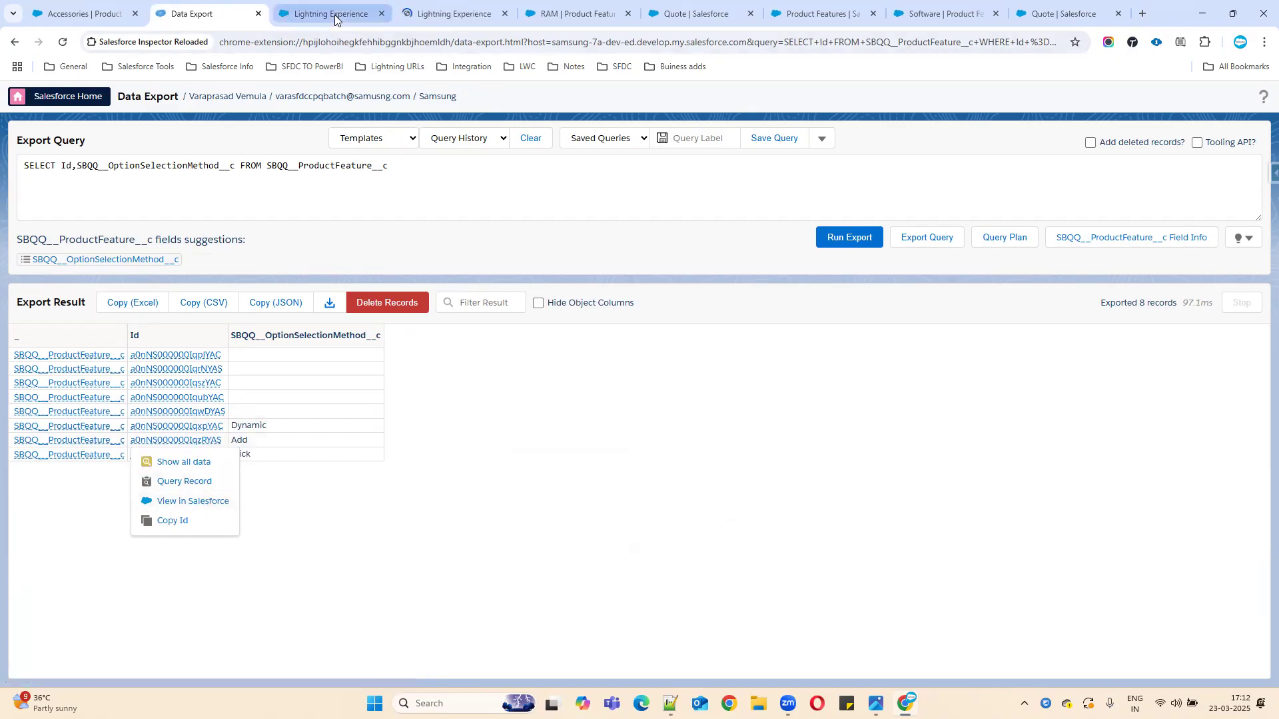
Step: Set the Software feature's Option Selection Method to None and save the record
{"action": "left_click", "coordinate": [336, 16]}
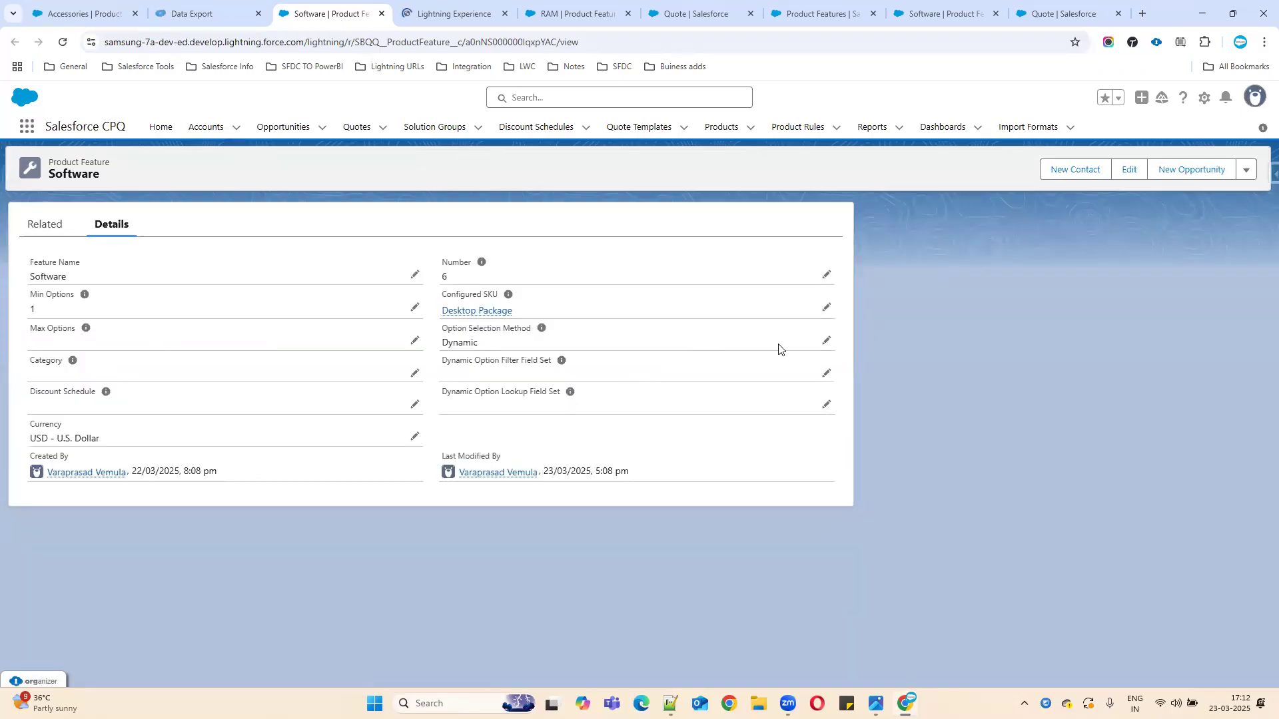
{"action": "left_click", "coordinate": [826, 340]}
{"action": "left_click", "coordinate": [496, 397]}
{"action": "left_click", "coordinate": [489, 419]}
{"action": "left_click", "coordinate": [456, 599]}
Step: Set the Accessories feature's Option Selection Method to None and save the record
{"action": "key", "text": "ctrl+Tab"}
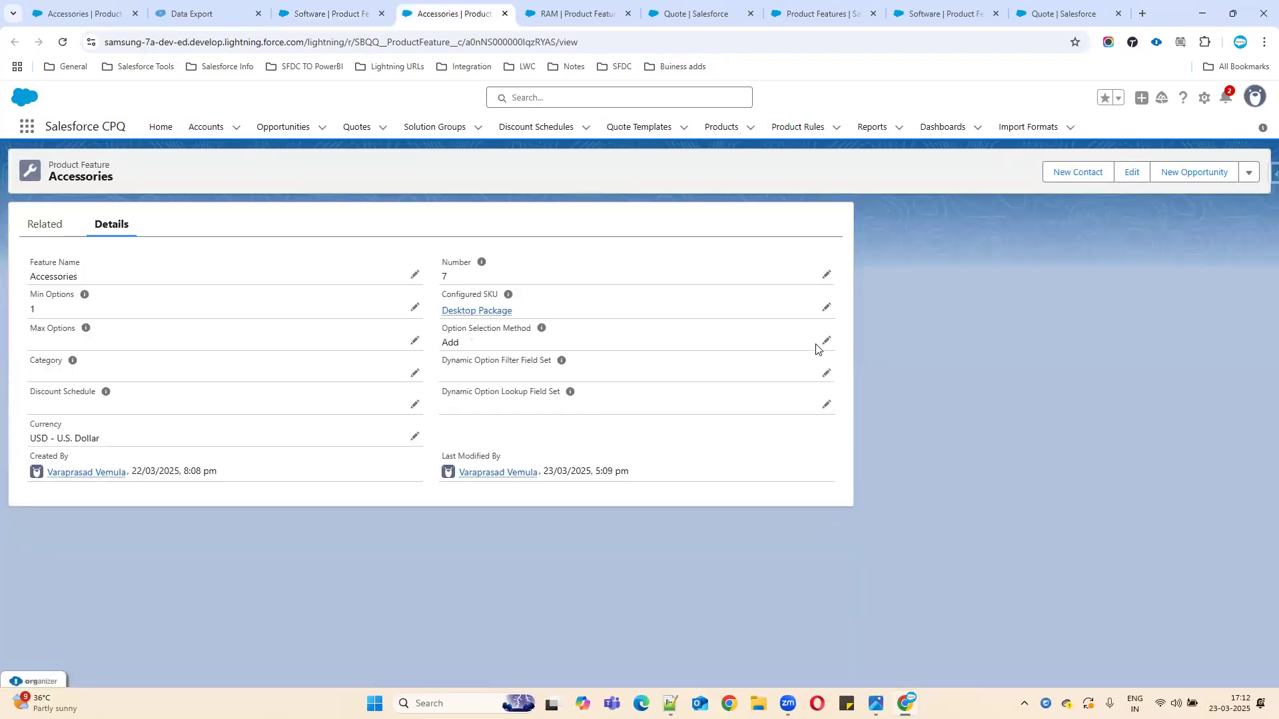
{"action": "left_click", "coordinate": [825, 342]}
{"action": "left_click", "coordinate": [517, 397]}
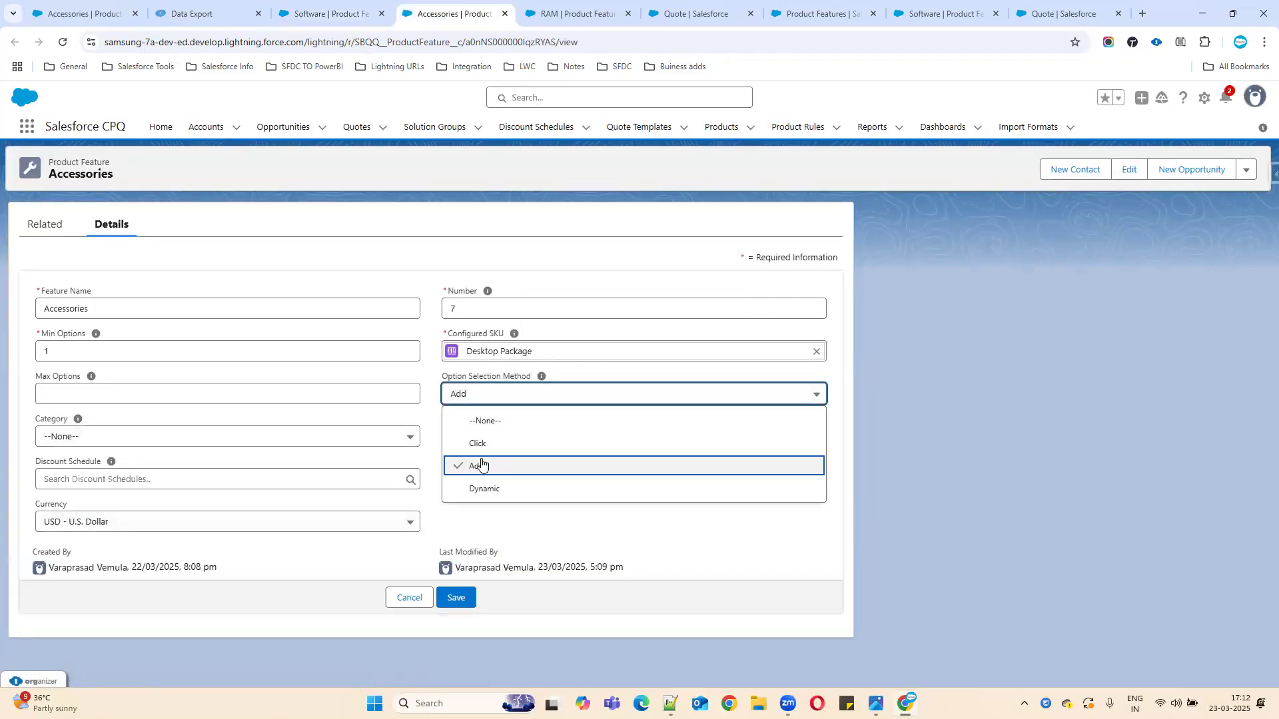
{"action": "left_click", "coordinate": [485, 420]}
{"action": "left_click", "coordinate": [460, 598]}
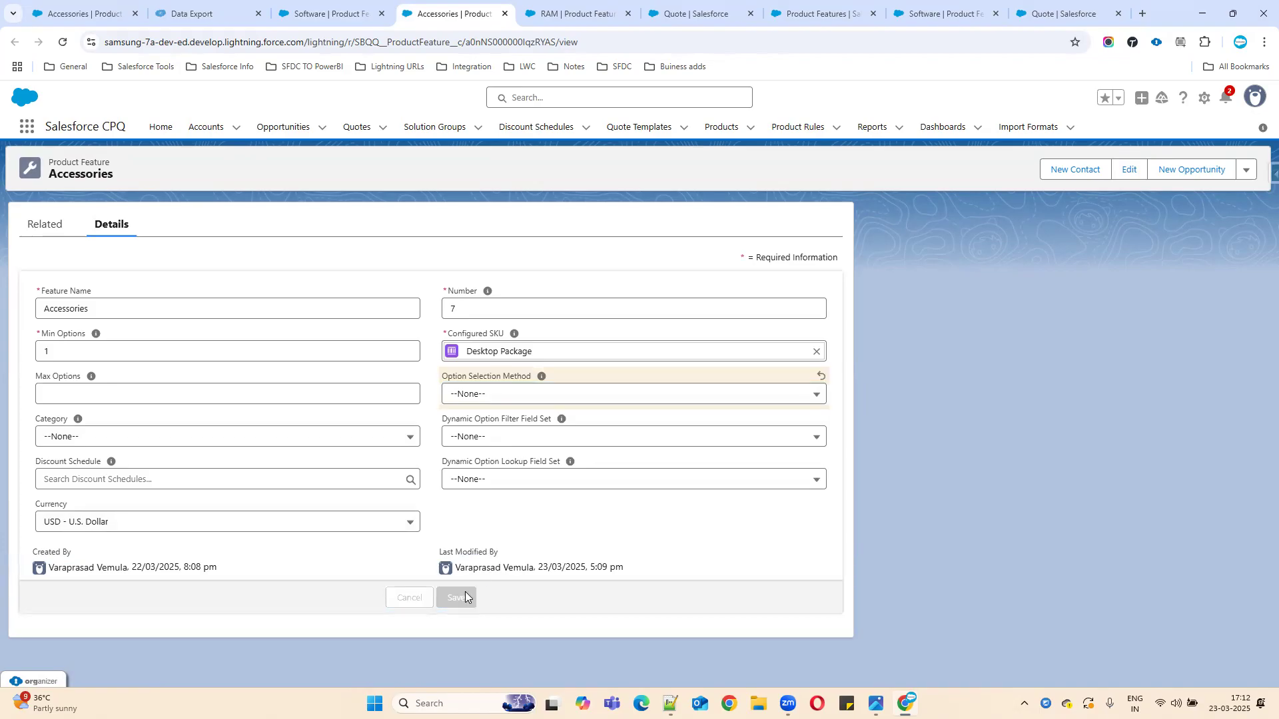
Step: Check the Option Selection Method on the RAM, Software and Accessories features, and open the Desktop Package product record
{"action": "left_click", "coordinate": [580, 12]}
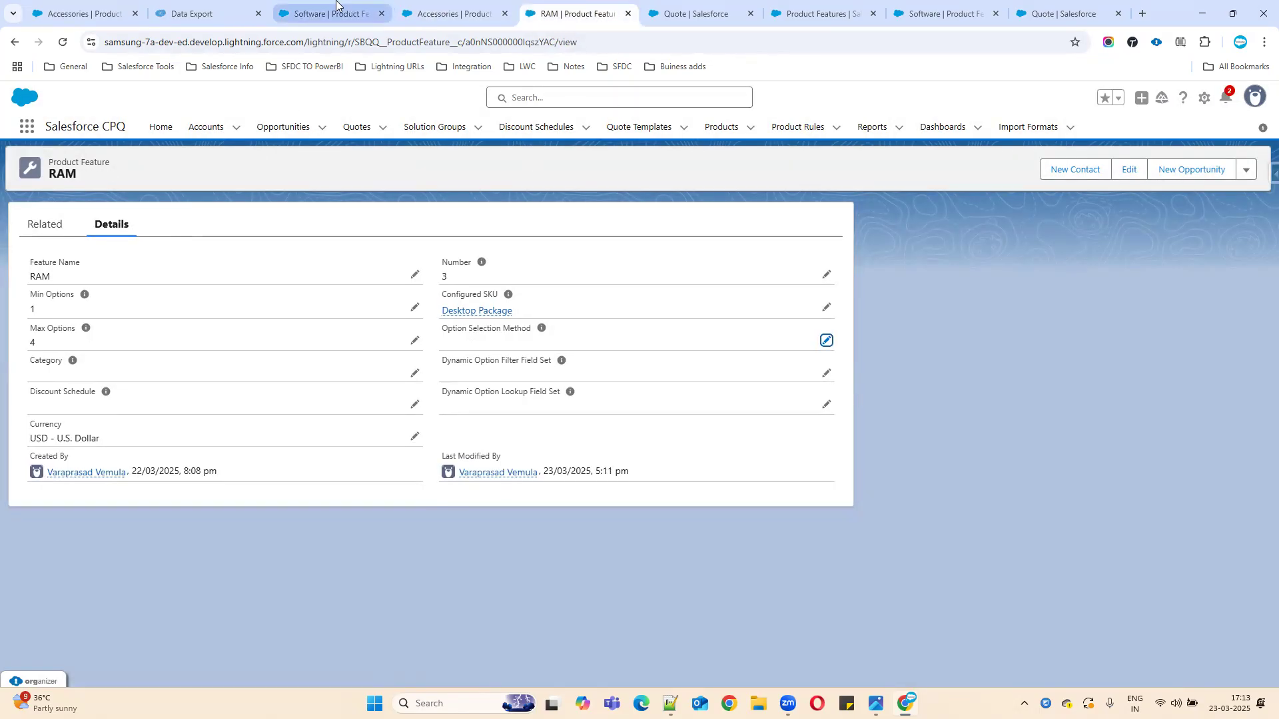
{"action": "key", "text": "ctrl+2"}
{"action": "left_click", "coordinate": [359, 8]}
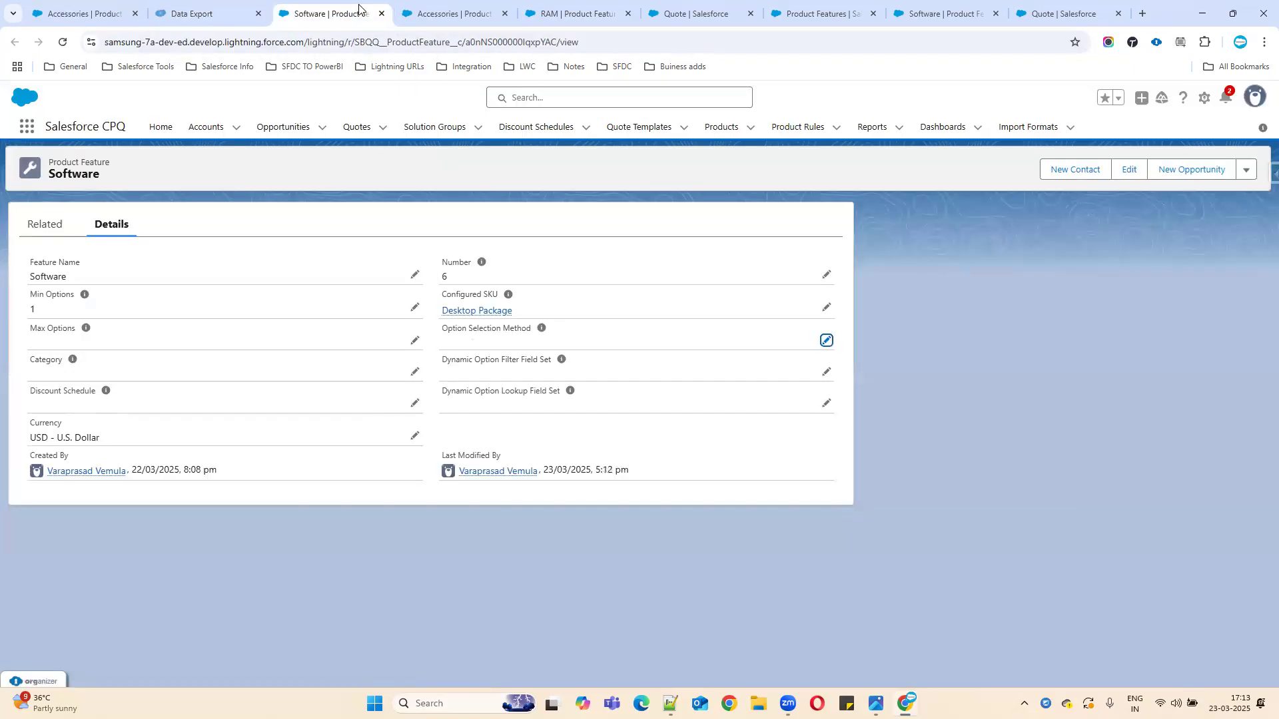
{"action": "left_click", "coordinate": [420, 11]}
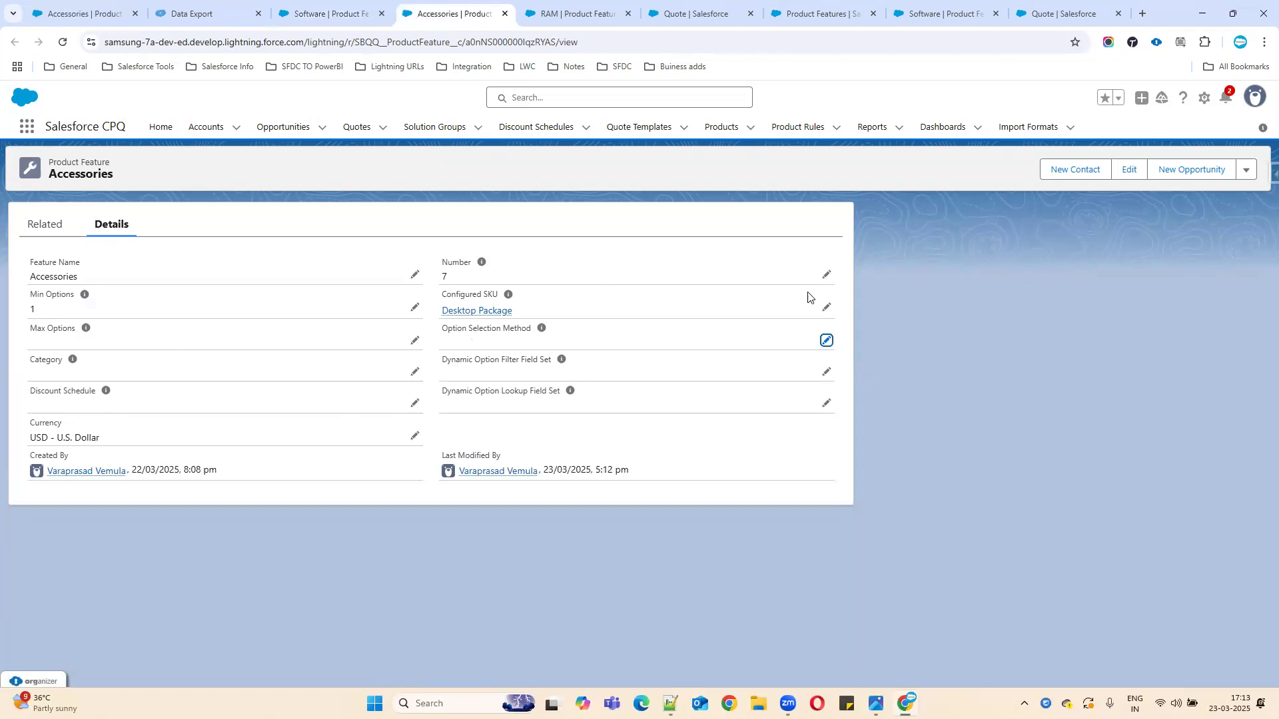
{"action": "left_click", "coordinate": [713, 128]}
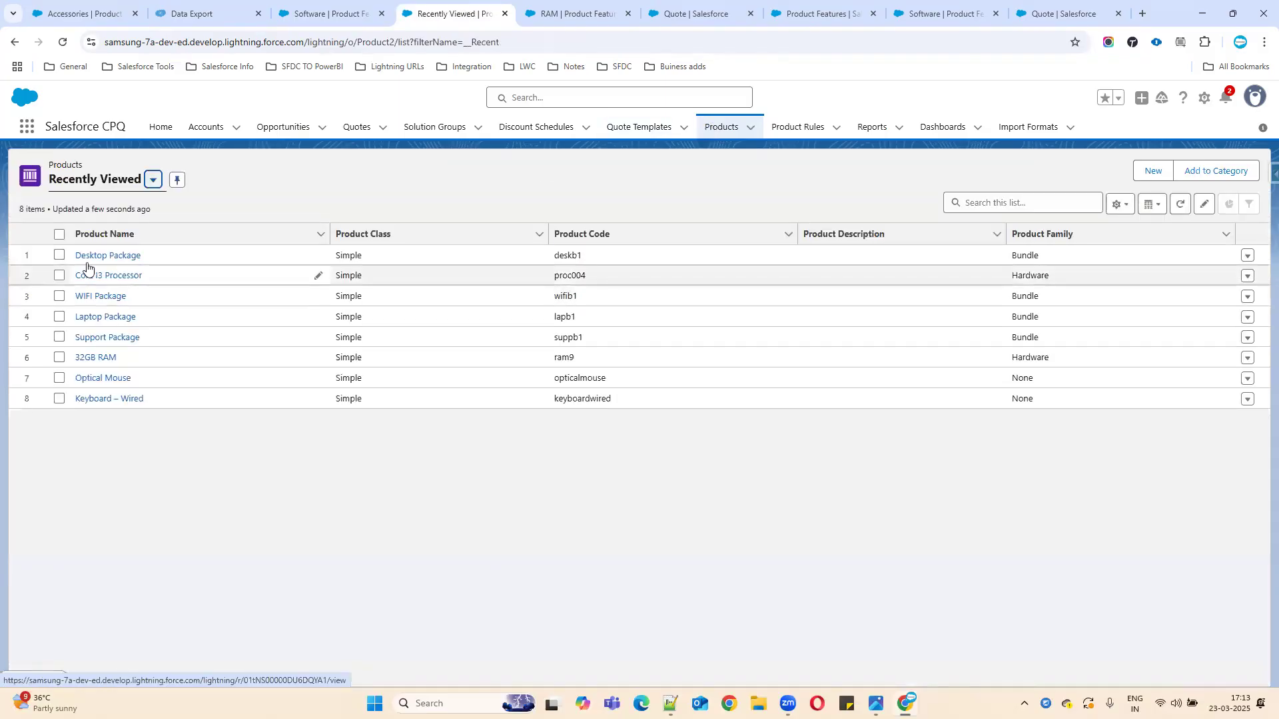
{"action": "left_click", "coordinate": [96, 255]}
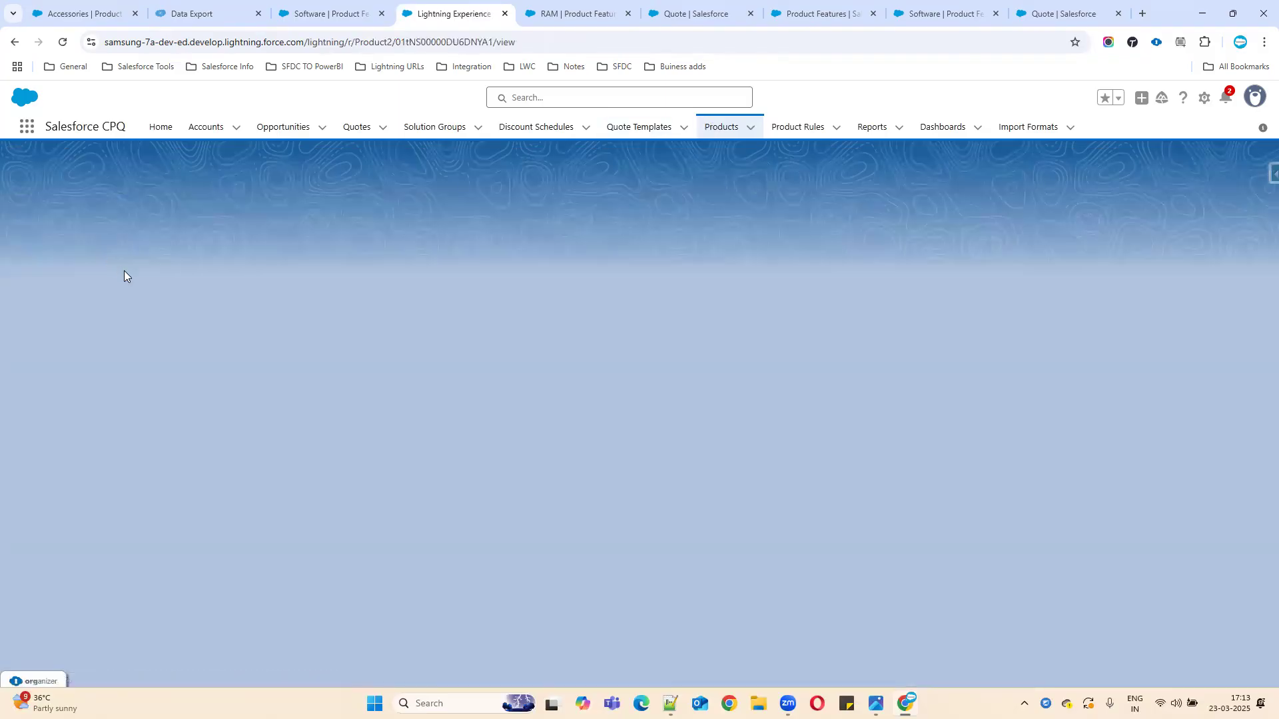